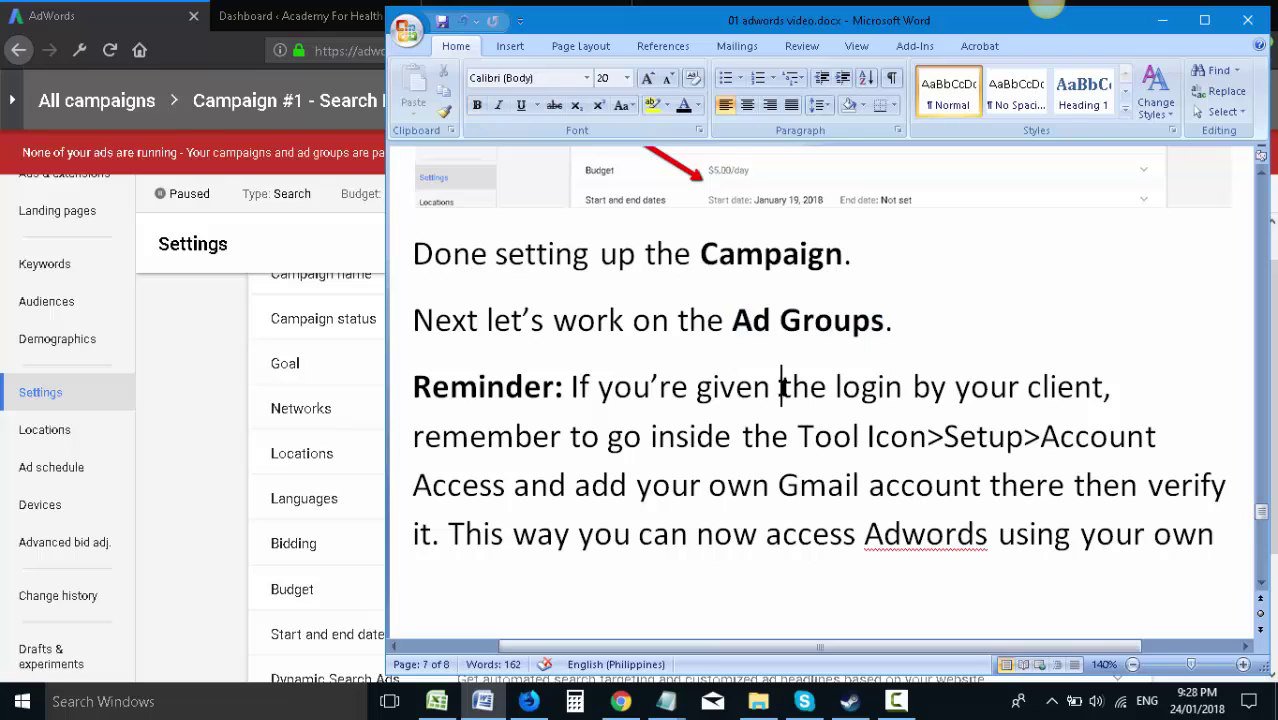
- Following the document's account-access reminder, switch to AdWords and capture the page below the browser toolbar with the tools and settings menu open
scroll(650, 423, "down", 1)
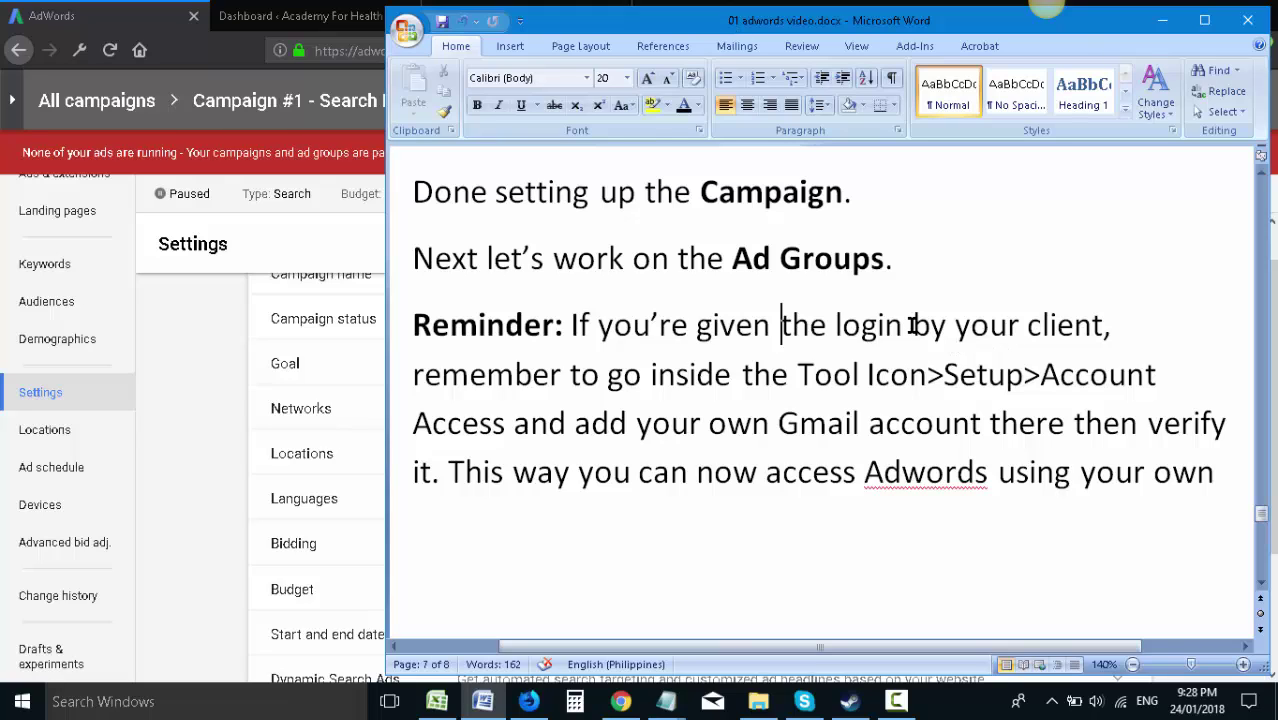
left_click_drag(808, 374, 521, 418)
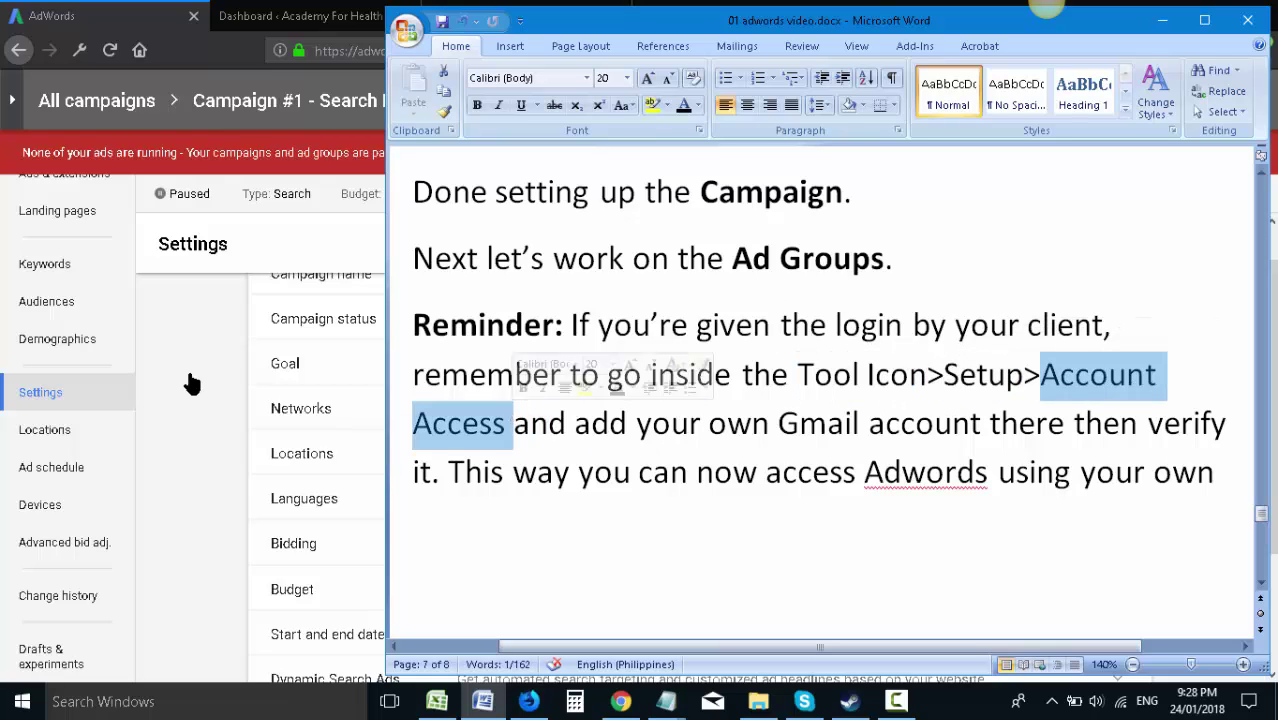
left_click(334, 348)
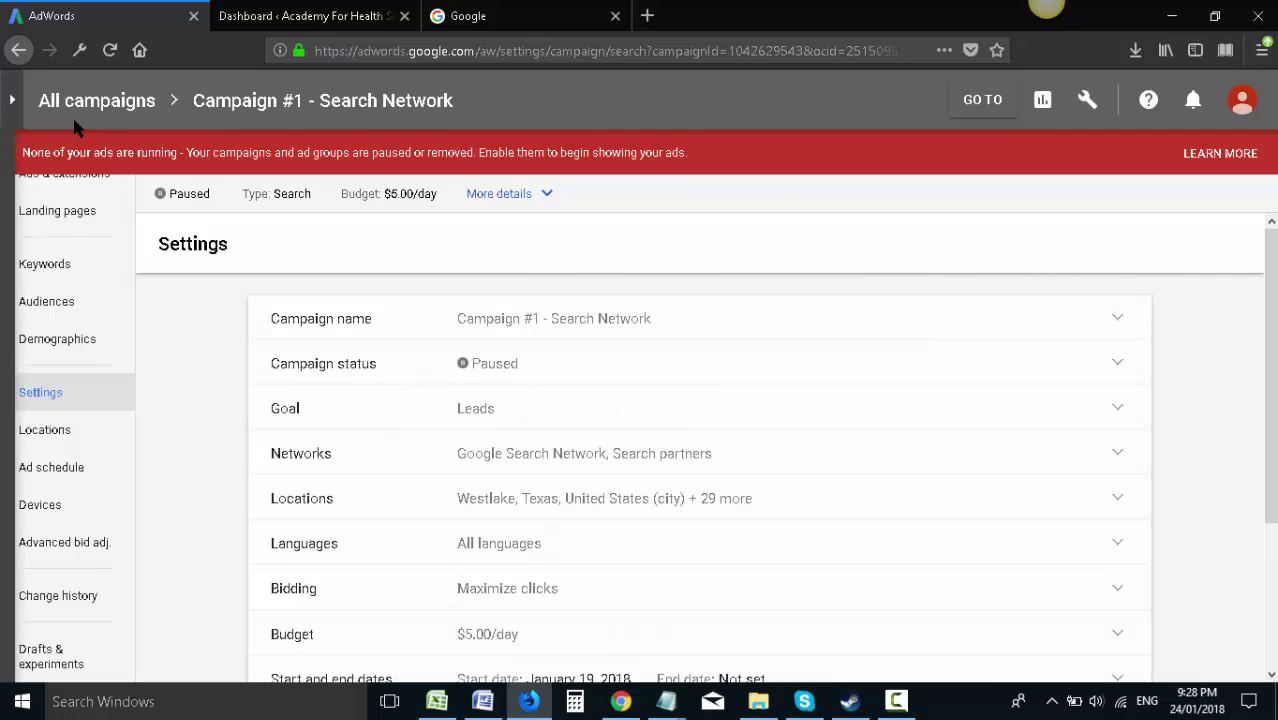
left_click(1090, 106)
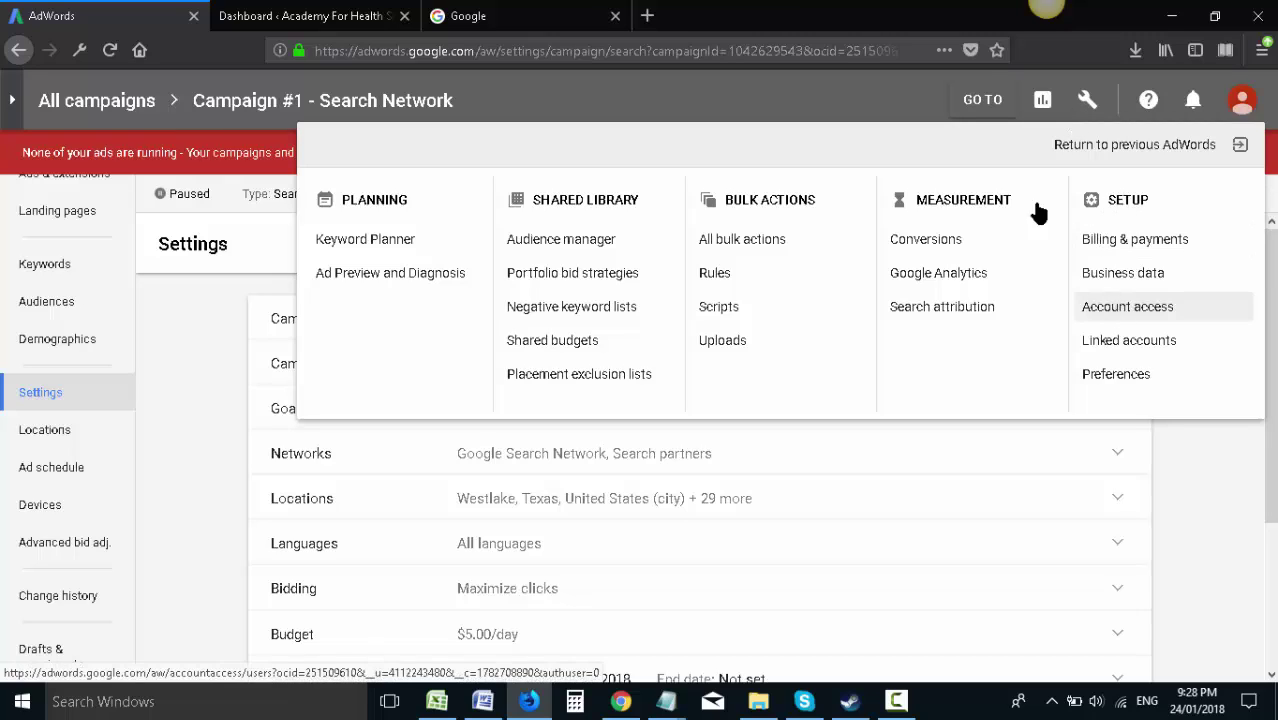
left_click(1046, 50)
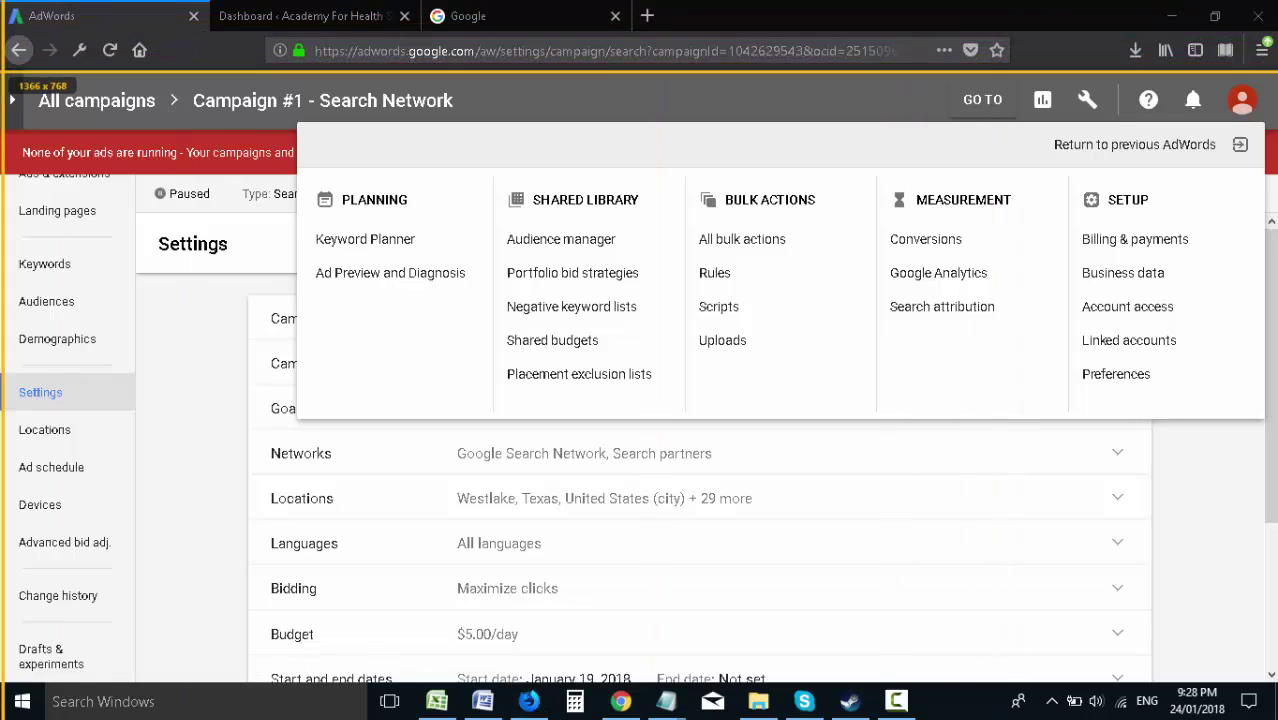
left_click_drag(2, 77, 1268, 652)
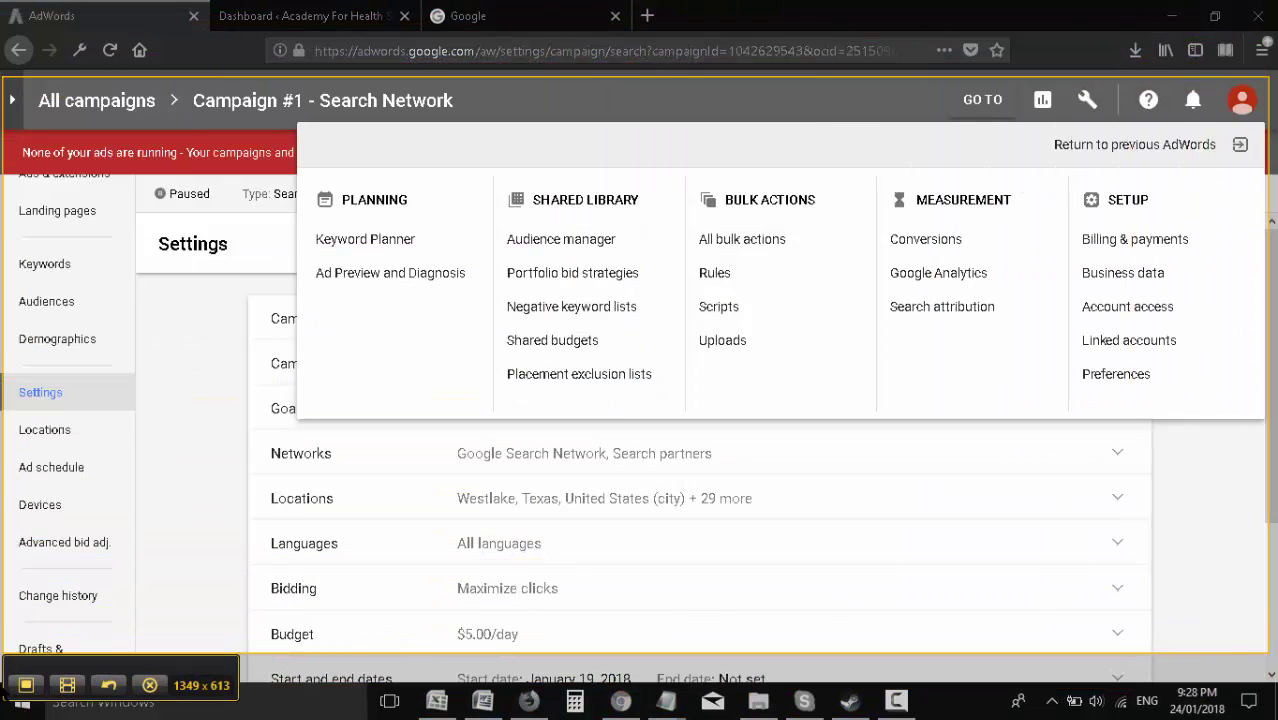
left_click(26, 686)
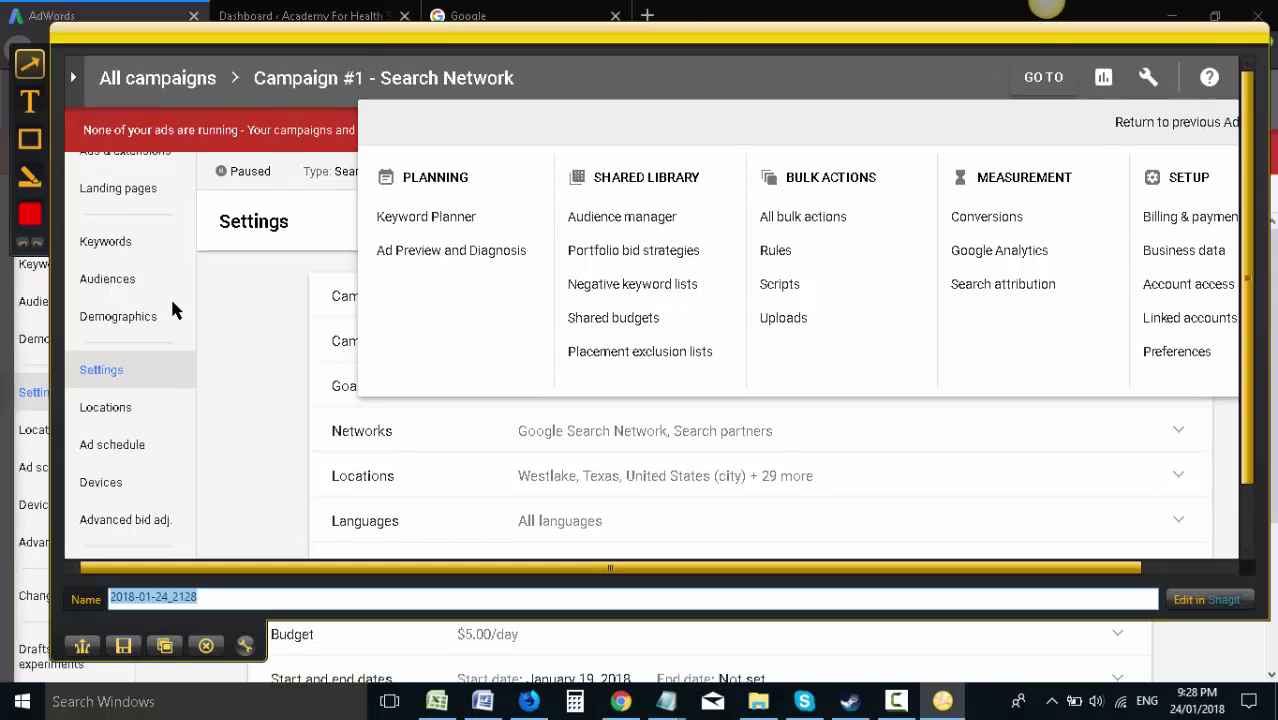
- Draw red arrows to the wrench icon, the Setup heading and Account access on the capture, and copy it
left_click_drag(853, 573, 943, 573)
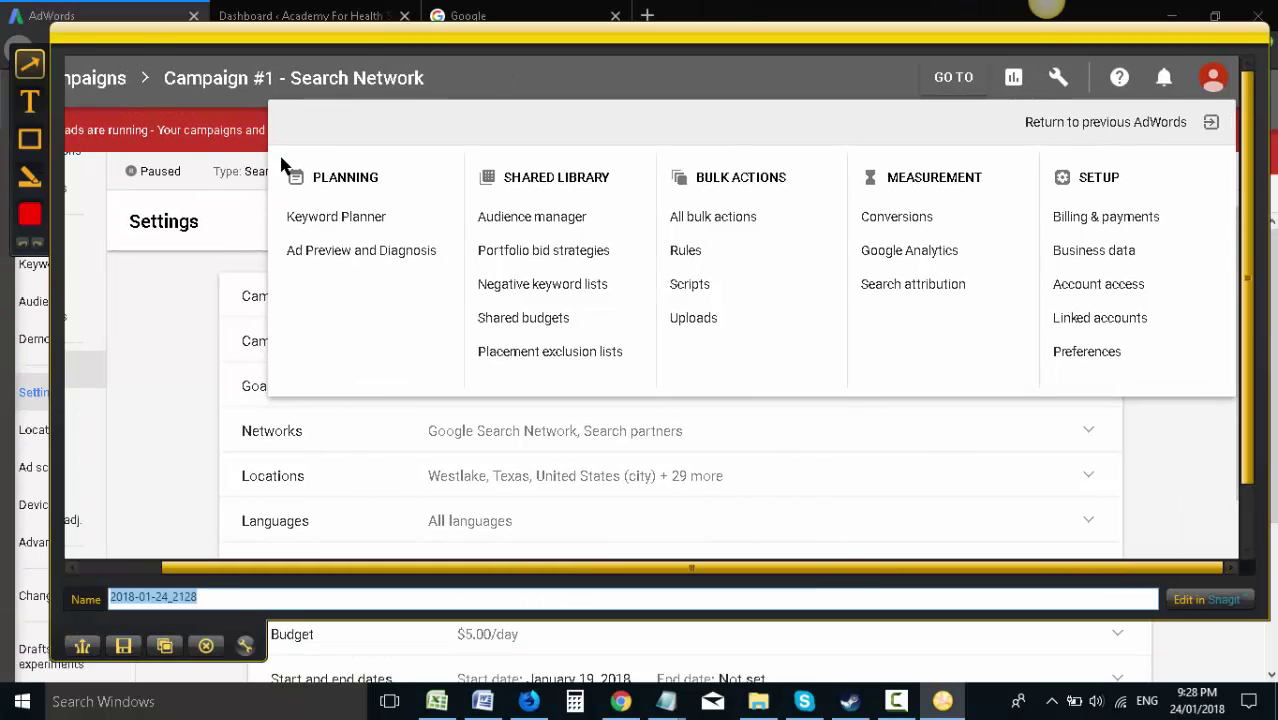
mouse_move(585, 335)
left_mouse_down()
mouse_move(1040, 125)
mouse_move(1050, 95)
left_mouse_up()
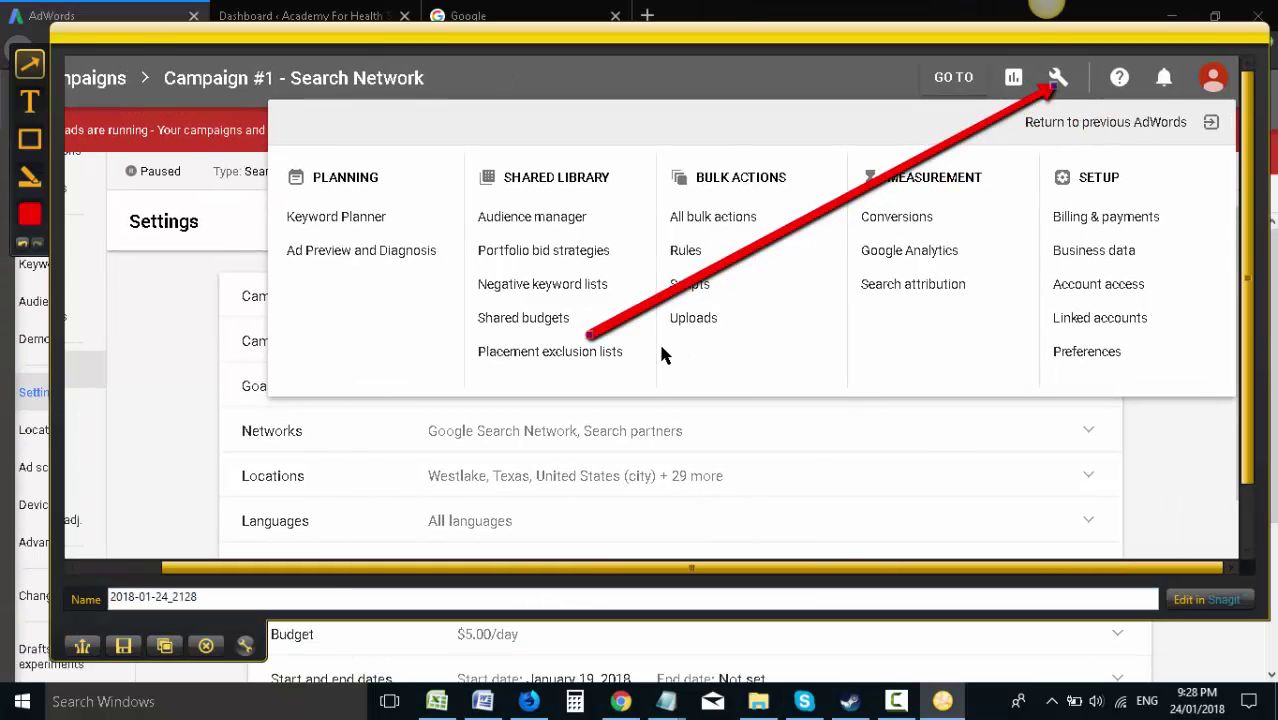
left_click_drag(668, 317, 1048, 177)
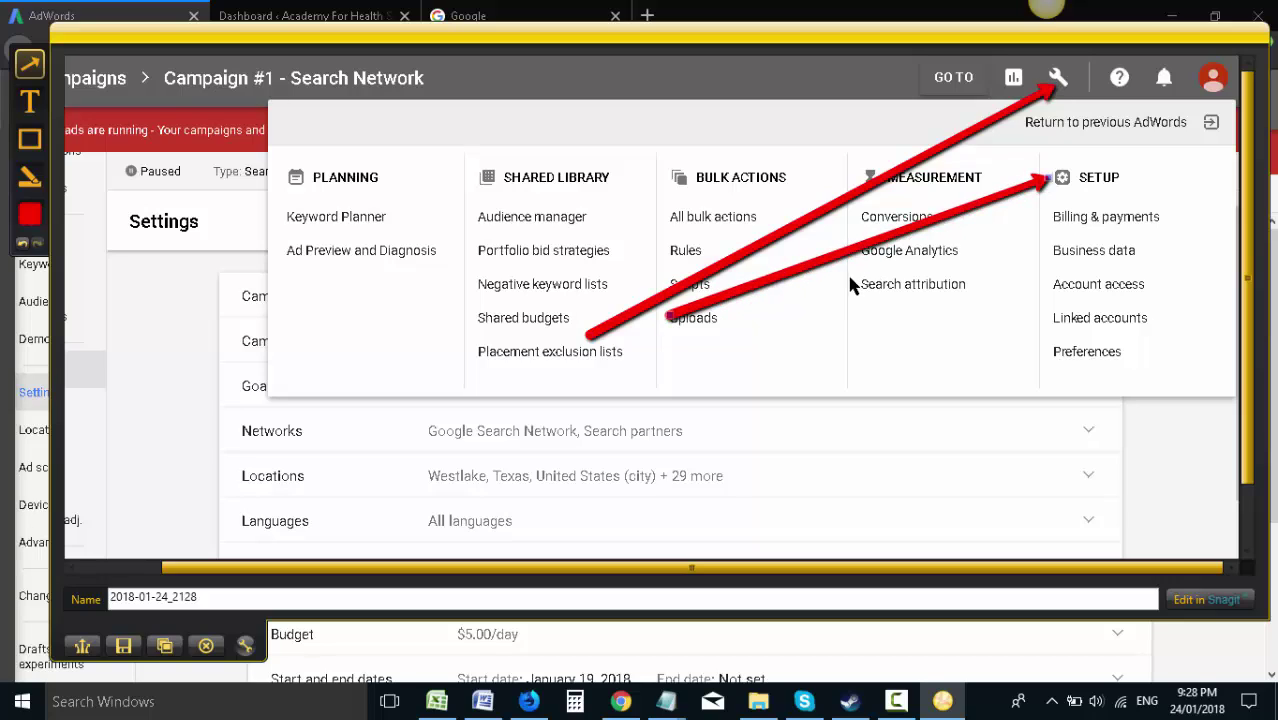
mouse_move(822, 280)
left_mouse_down()
mouse_move(1002, 264)
mouse_move(1044, 287)
left_mouse_up()
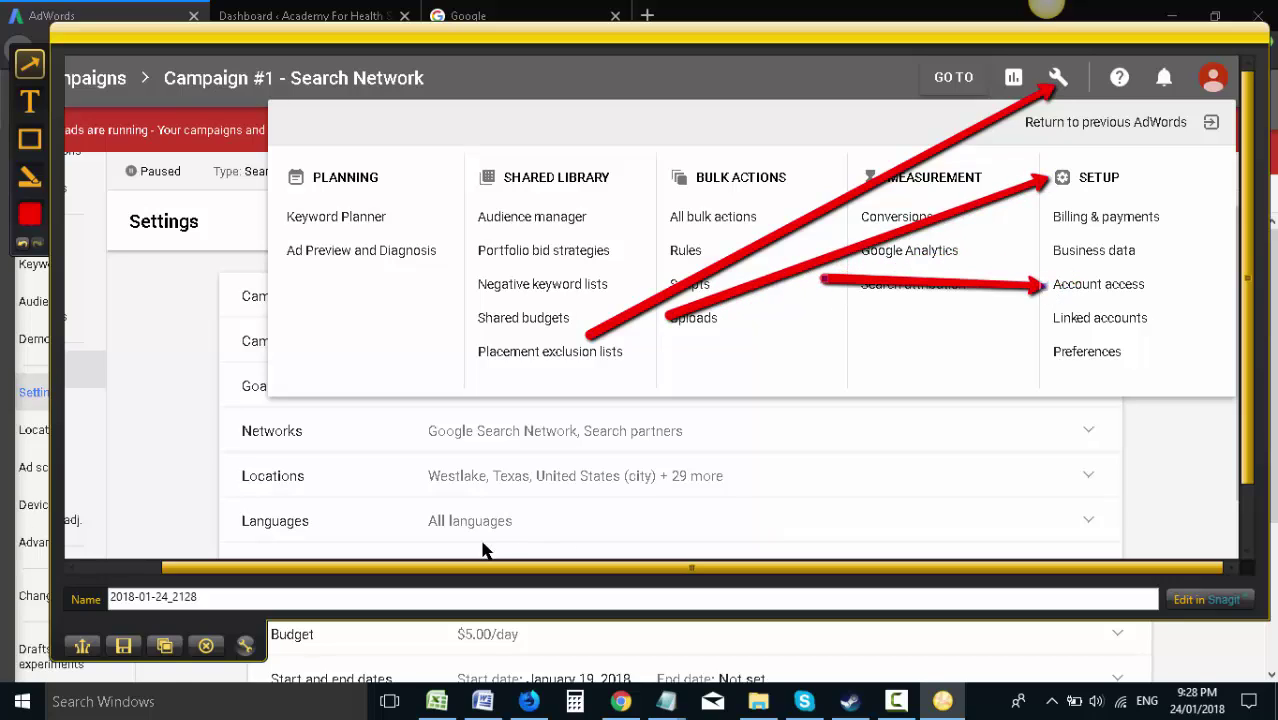
left_click(165, 646)
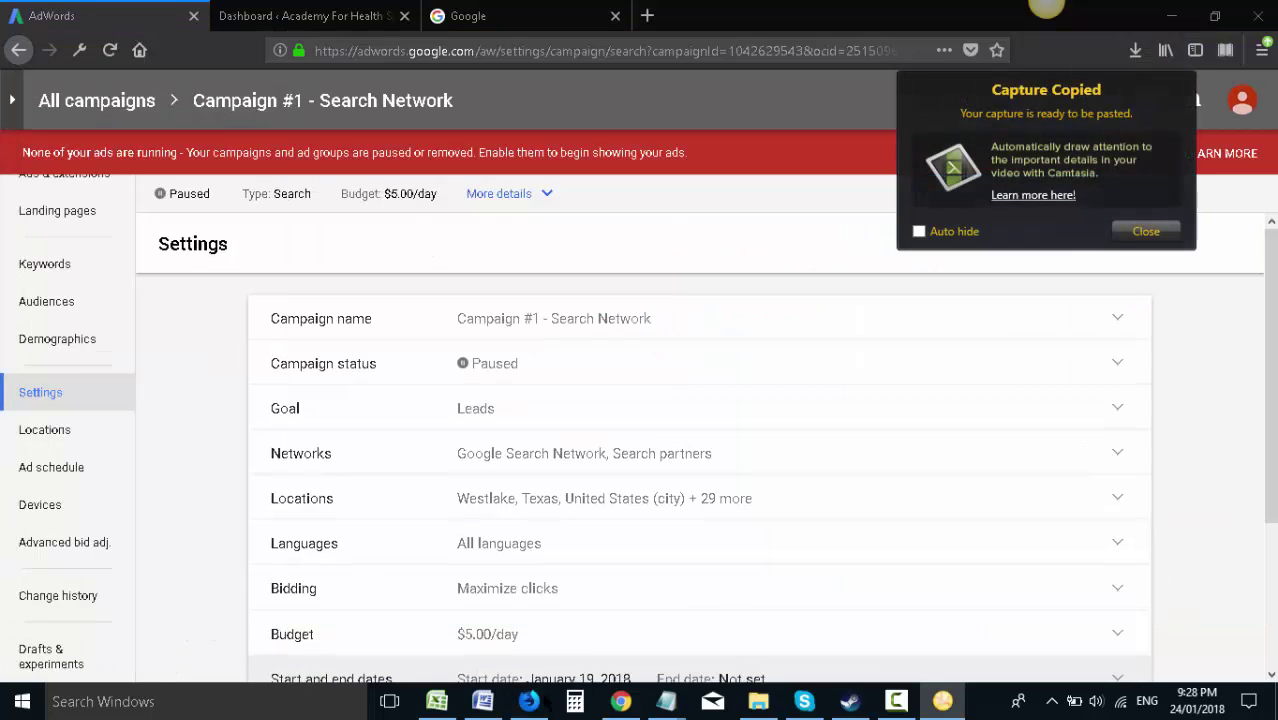
- Switch to the Word document and paste the annotated capture after "using your own" in the reminder paragraph
left_click(482, 701)
left_click(955, 482)
scroll(967, 482, "down", 3)
scroll(1040, 470, "up", 1)
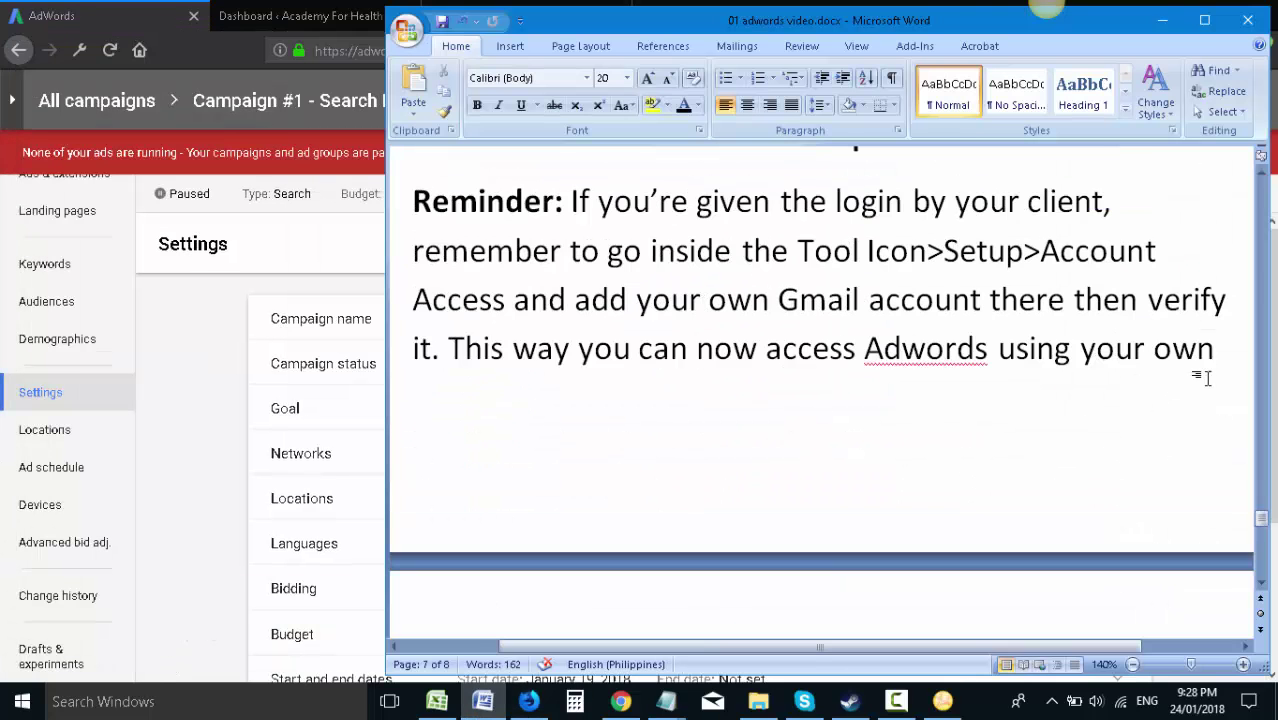
left_click(1222, 355)
scroll(1222, 355, "down", 3)
key("ctrl+v")
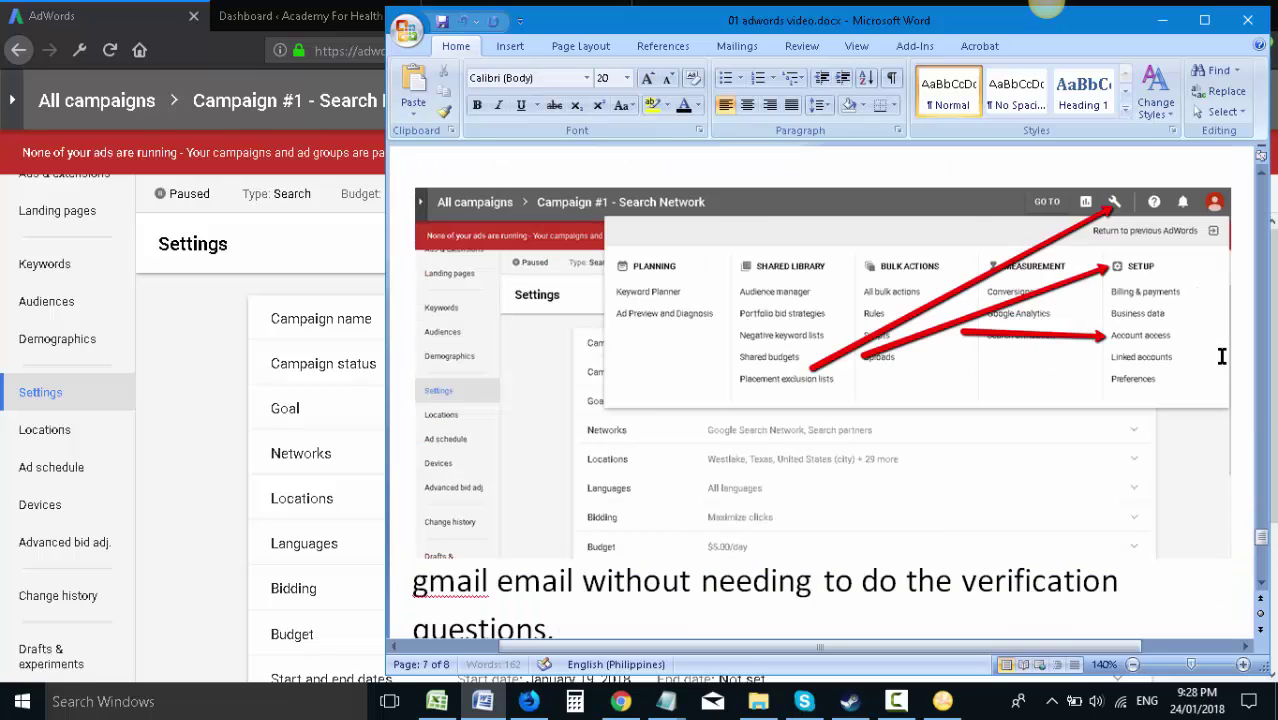
- Paste the tools menu capture below the reminder's closing word "questions." and save the document
scroll(728, 354, "down", 5)
left_click(800, 258)
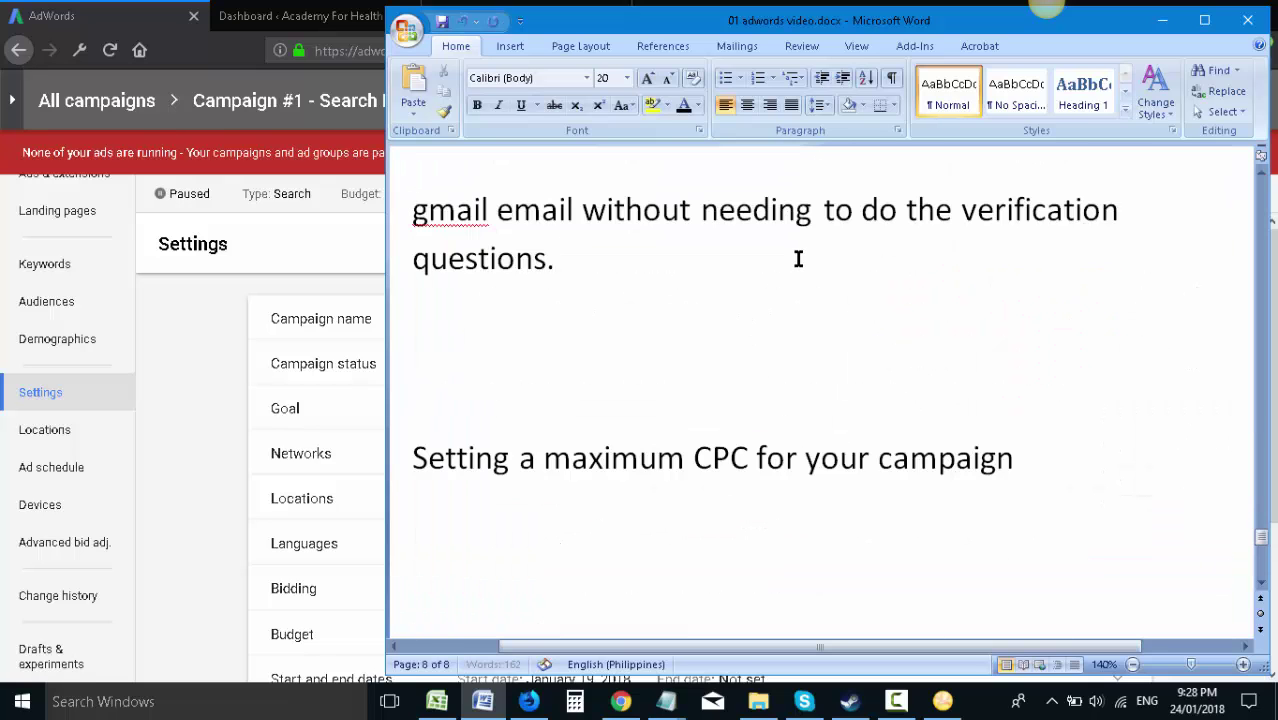
key("ctrl+v")
key("ctrl+s")
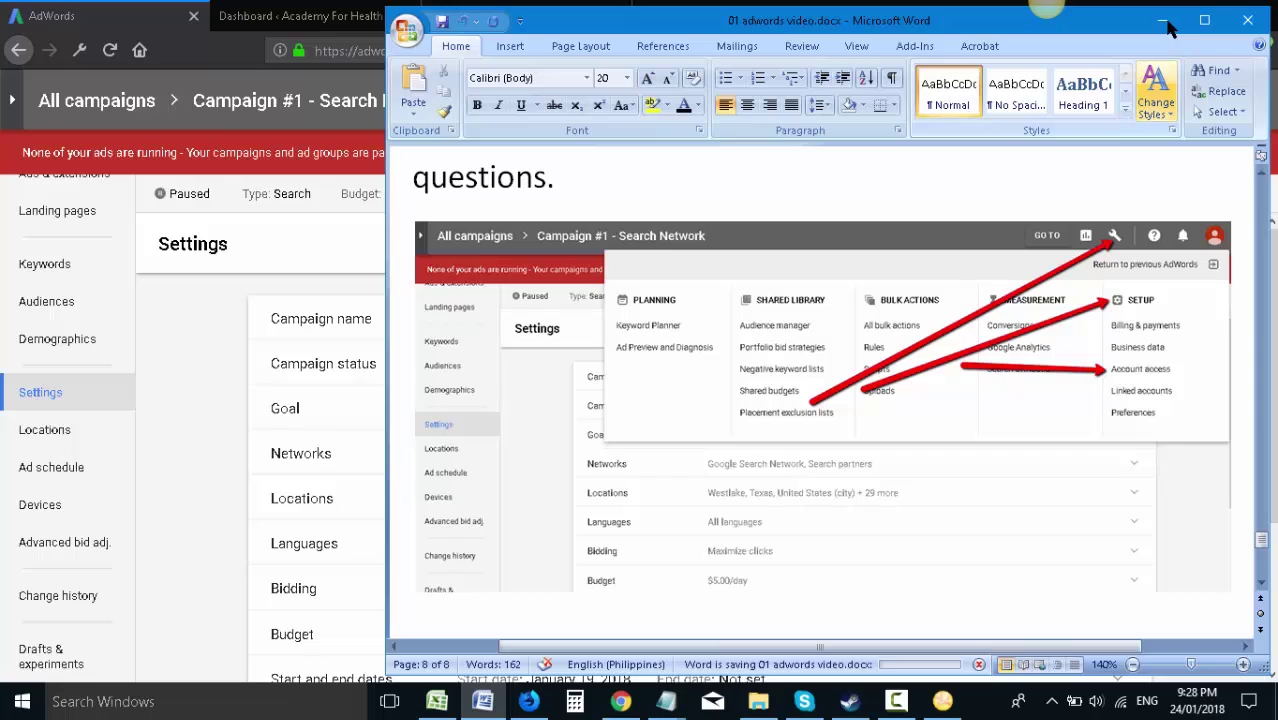
- Return to AdWords, go to the Account access setup page and start an invitation for another user
left_click(1165, 22)
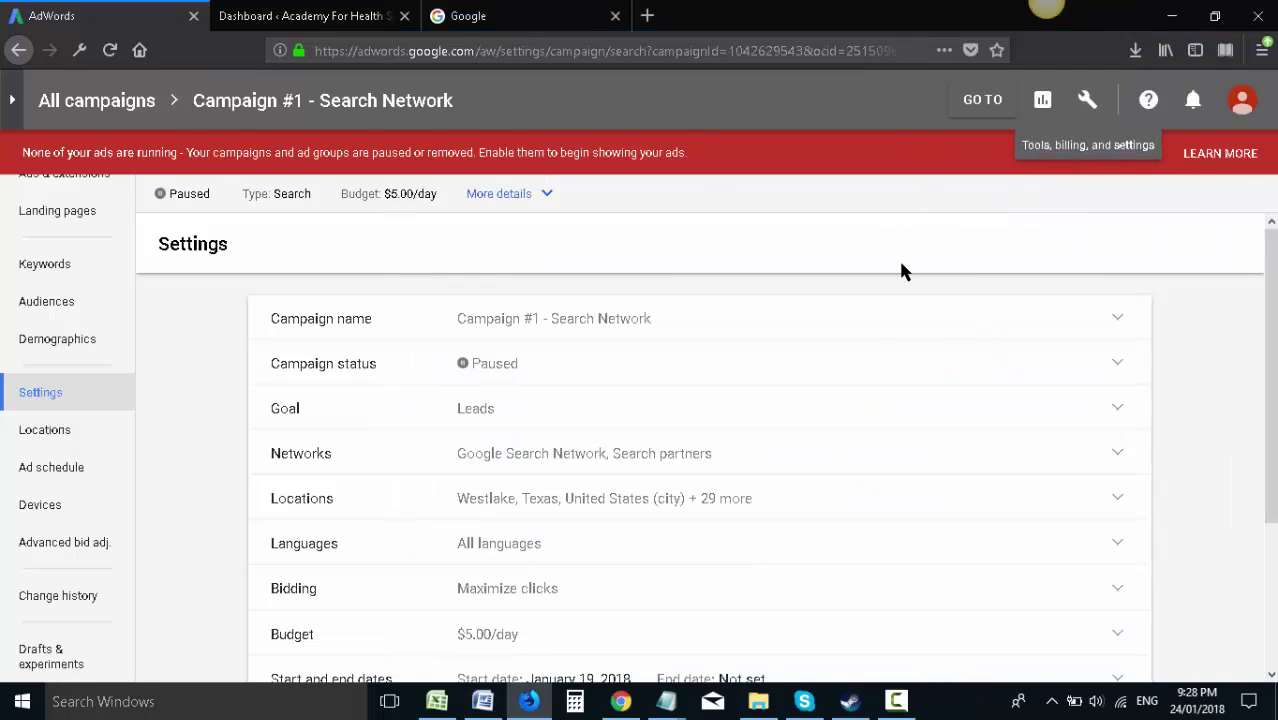
left_click(1087, 105)
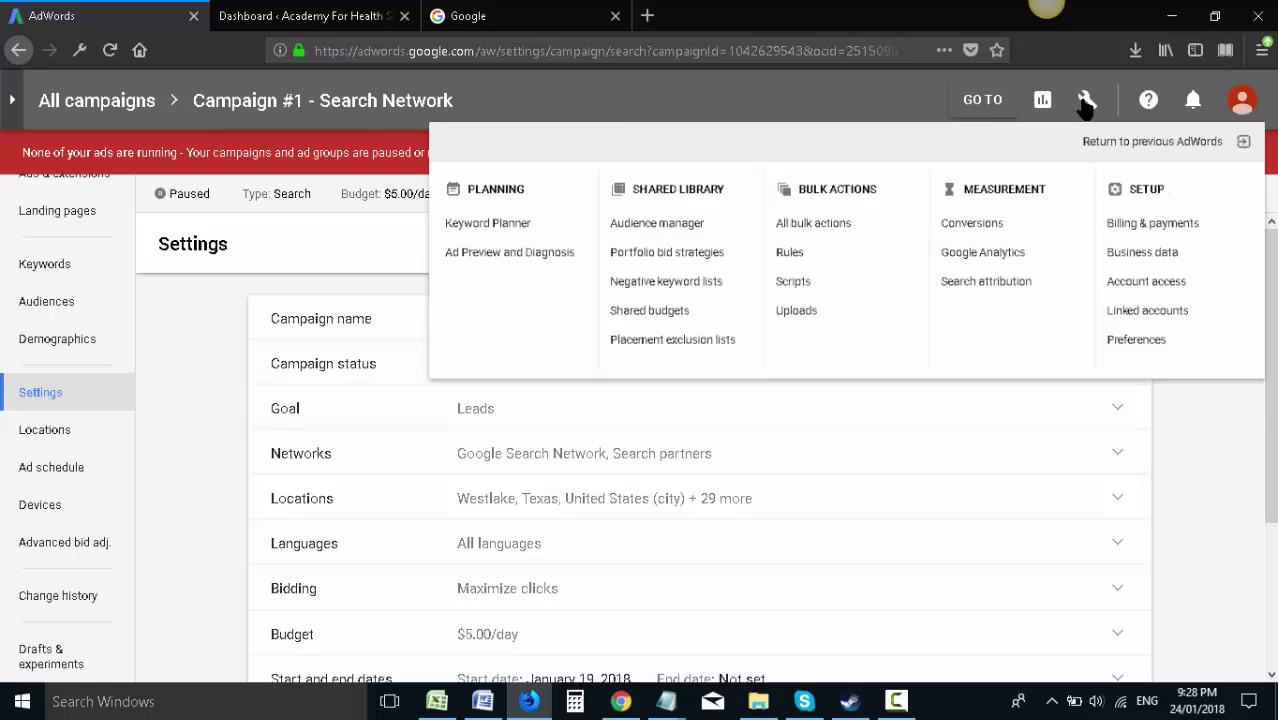
left_click(1135, 314)
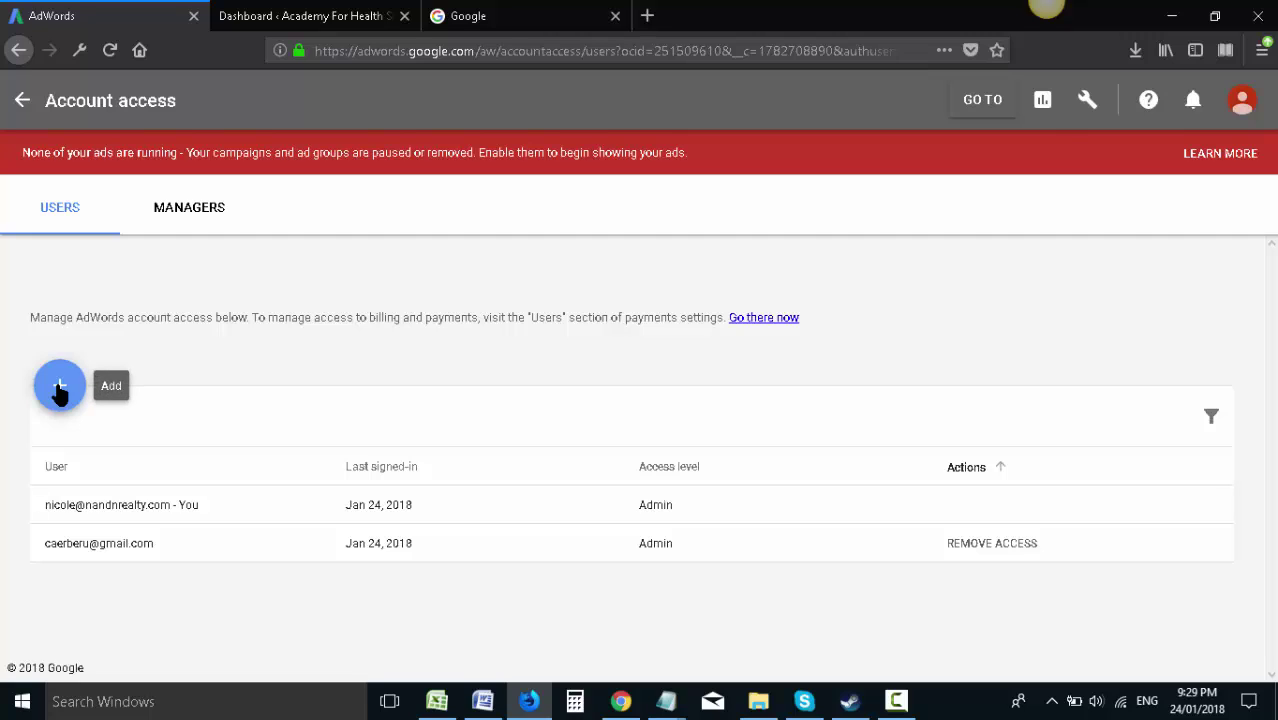
left_click(60, 390)
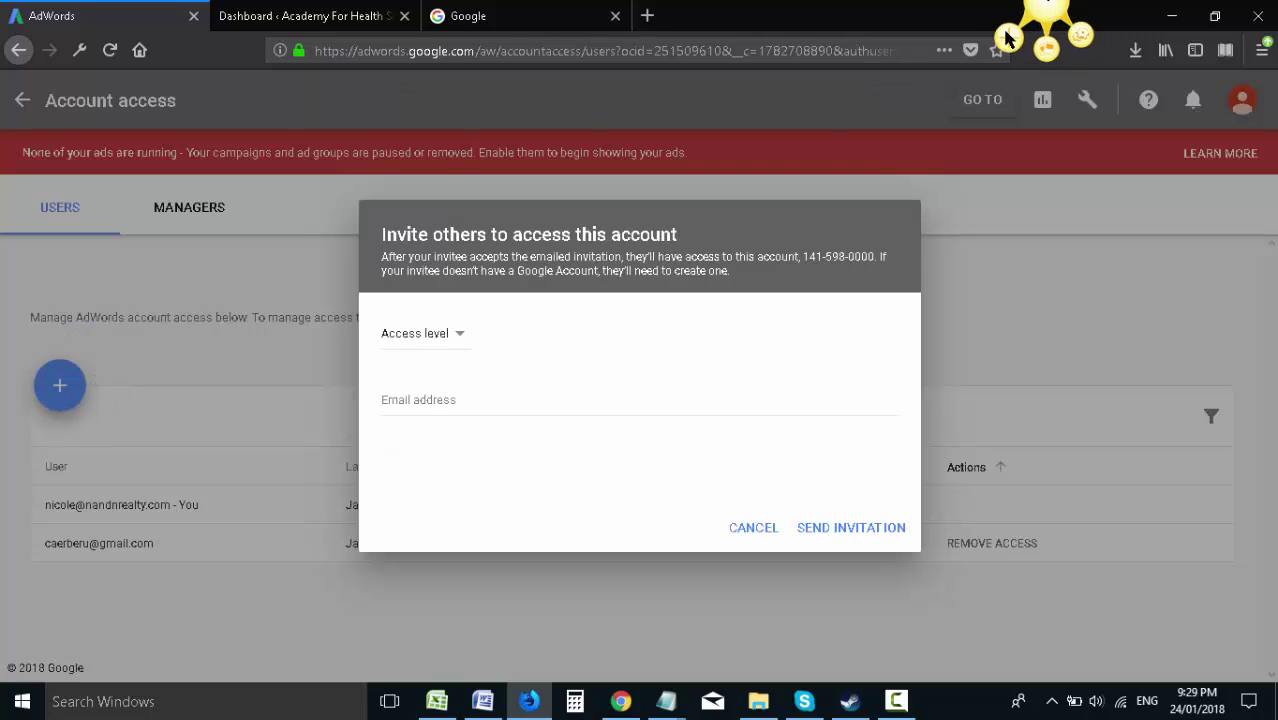
- Cancel the screen capture selection and set the invitation's access level to Admin
left_click(1007, 38)
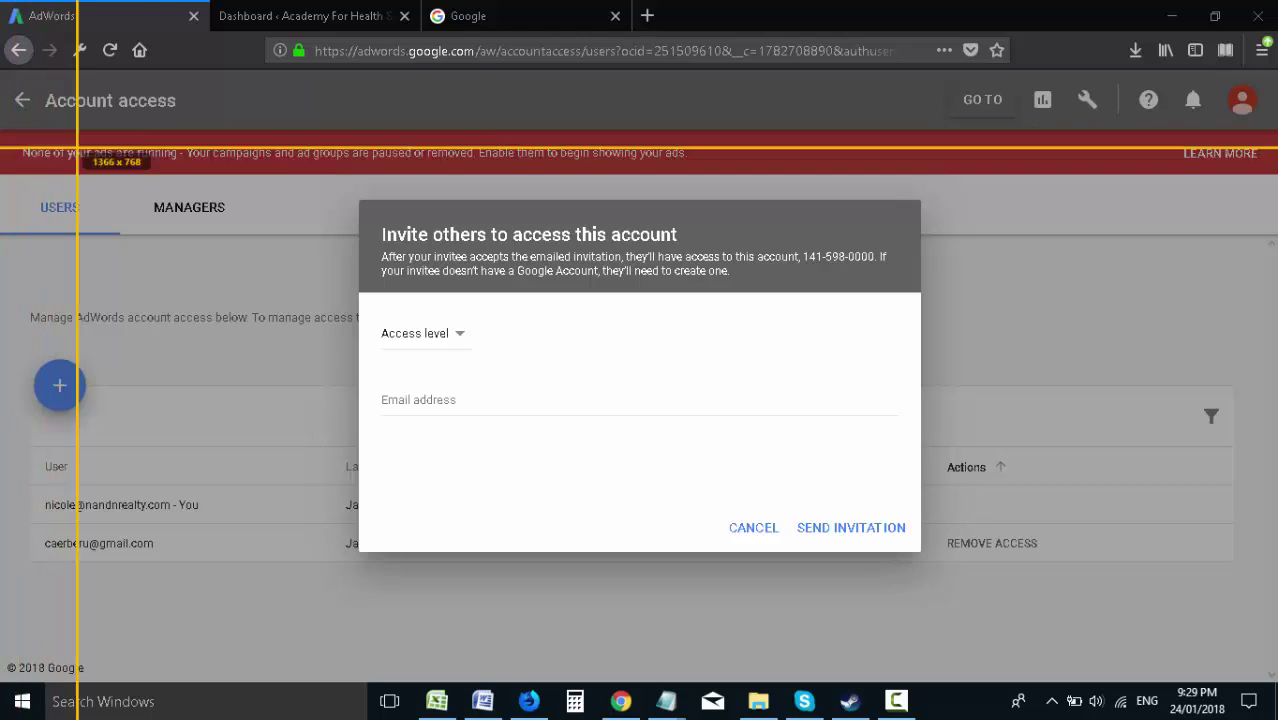
key("Escape")
left_click(459, 340)
left_click(439, 360)
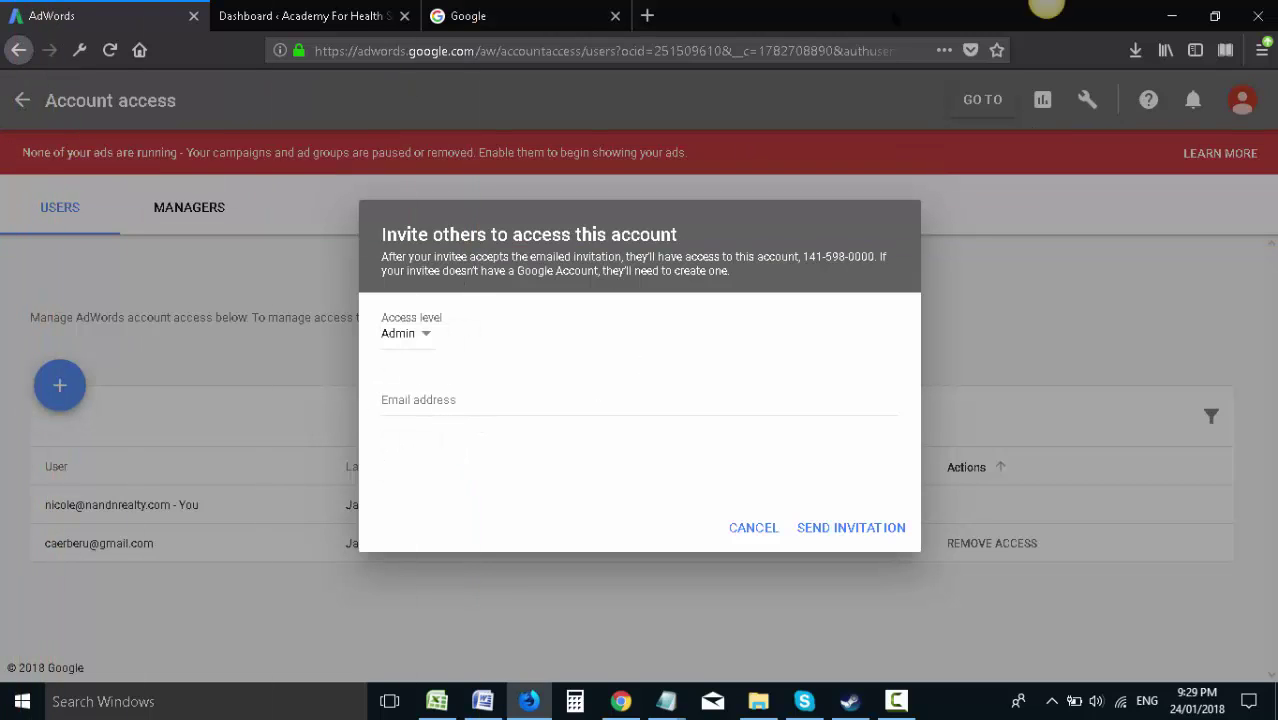
- Capture the Account access page with the invitation dialog and copy the image without annotations
left_click(1027, 30)
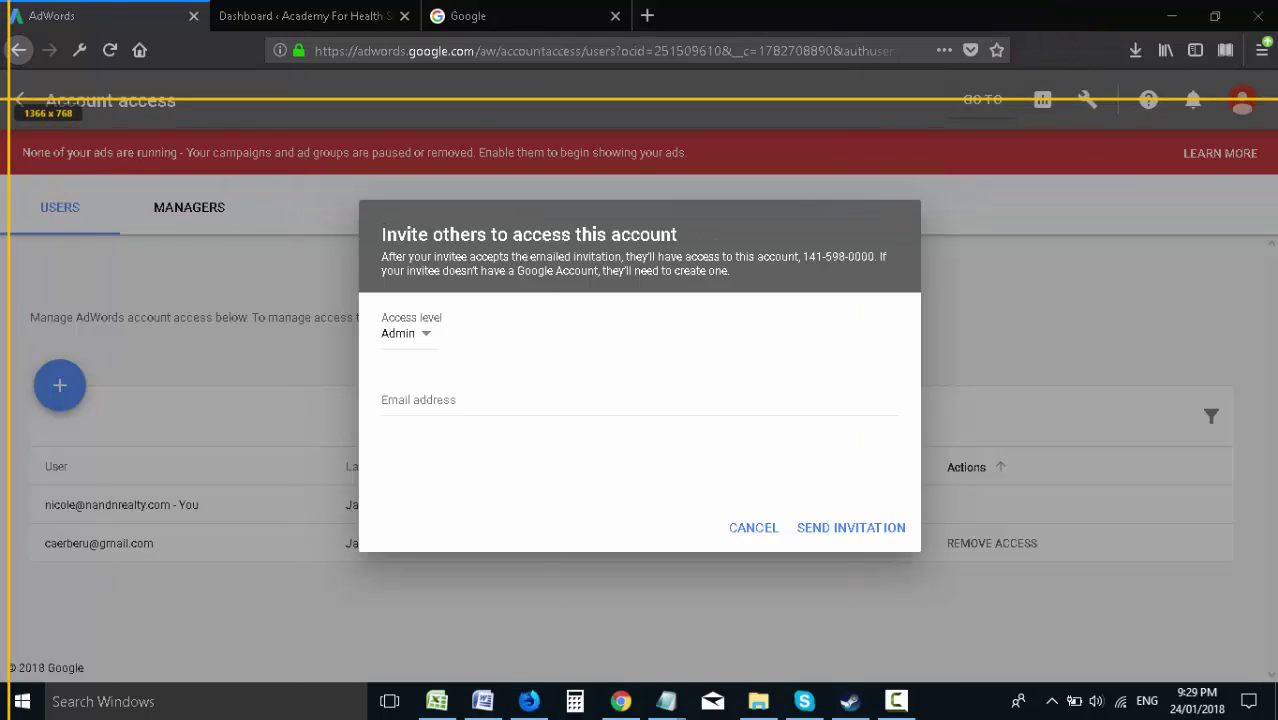
left_click_drag(2, 72, 1272, 656)
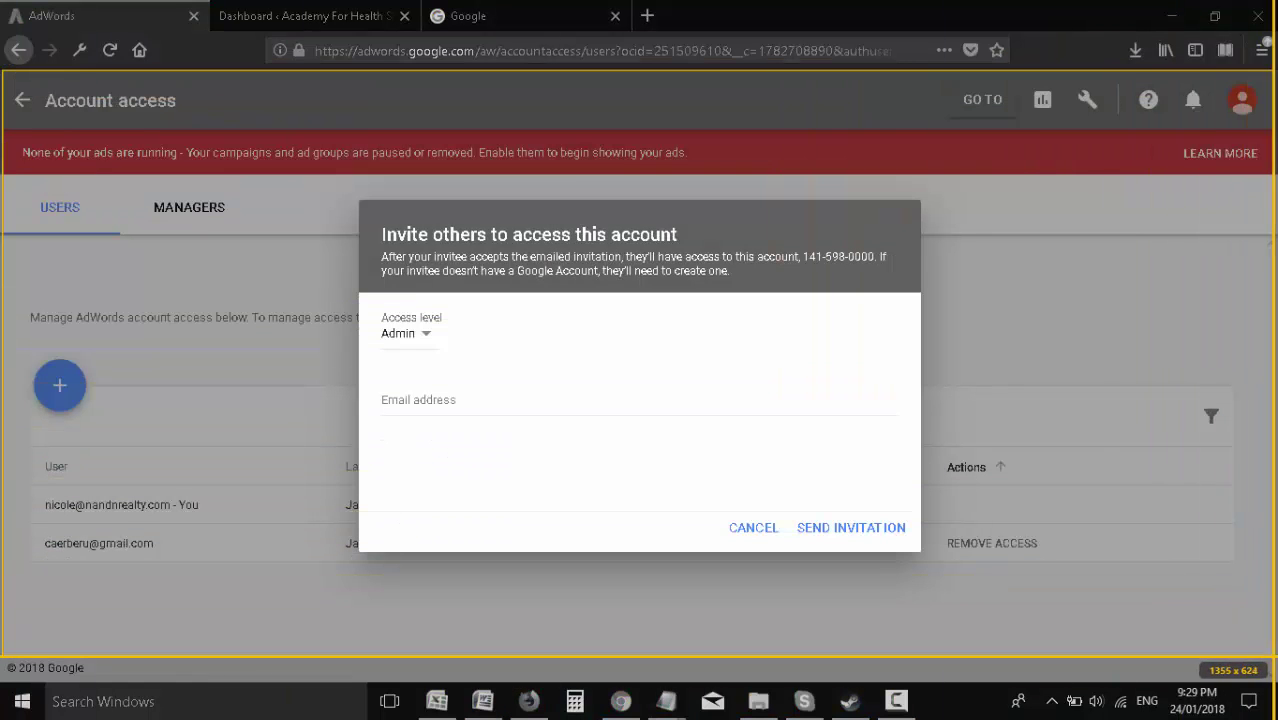
left_click(27, 690)
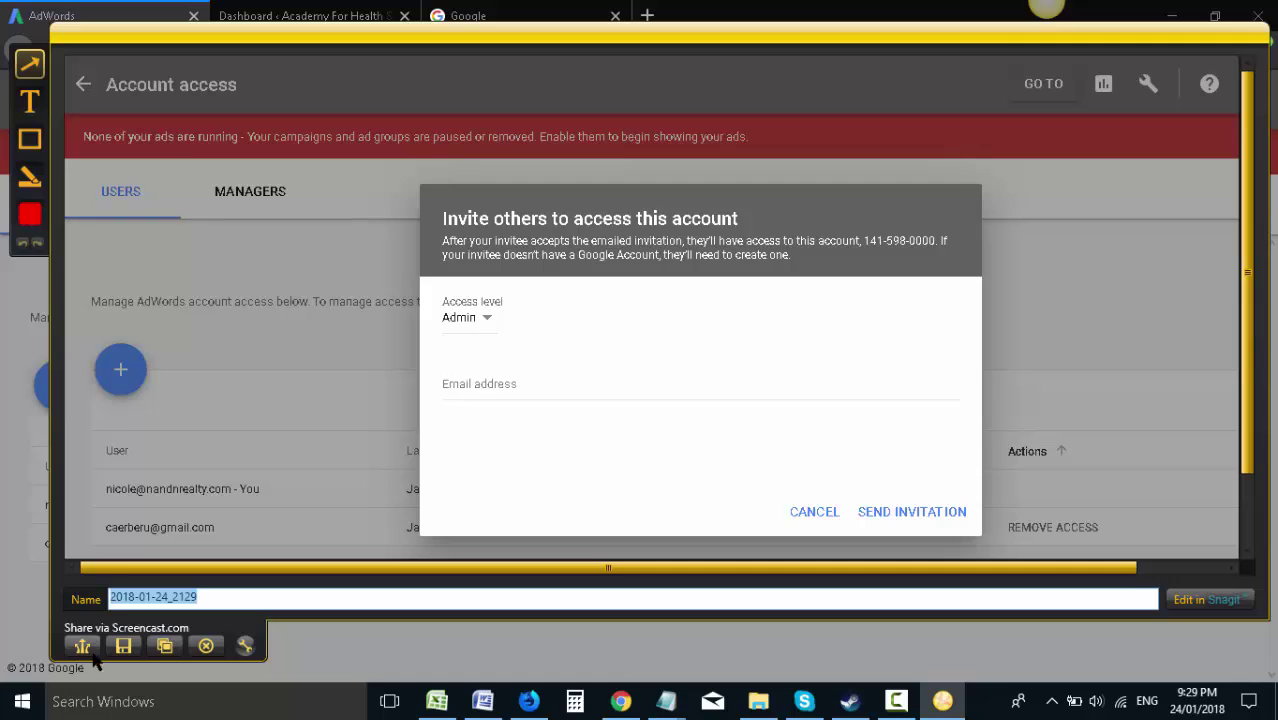
left_click(164, 647)
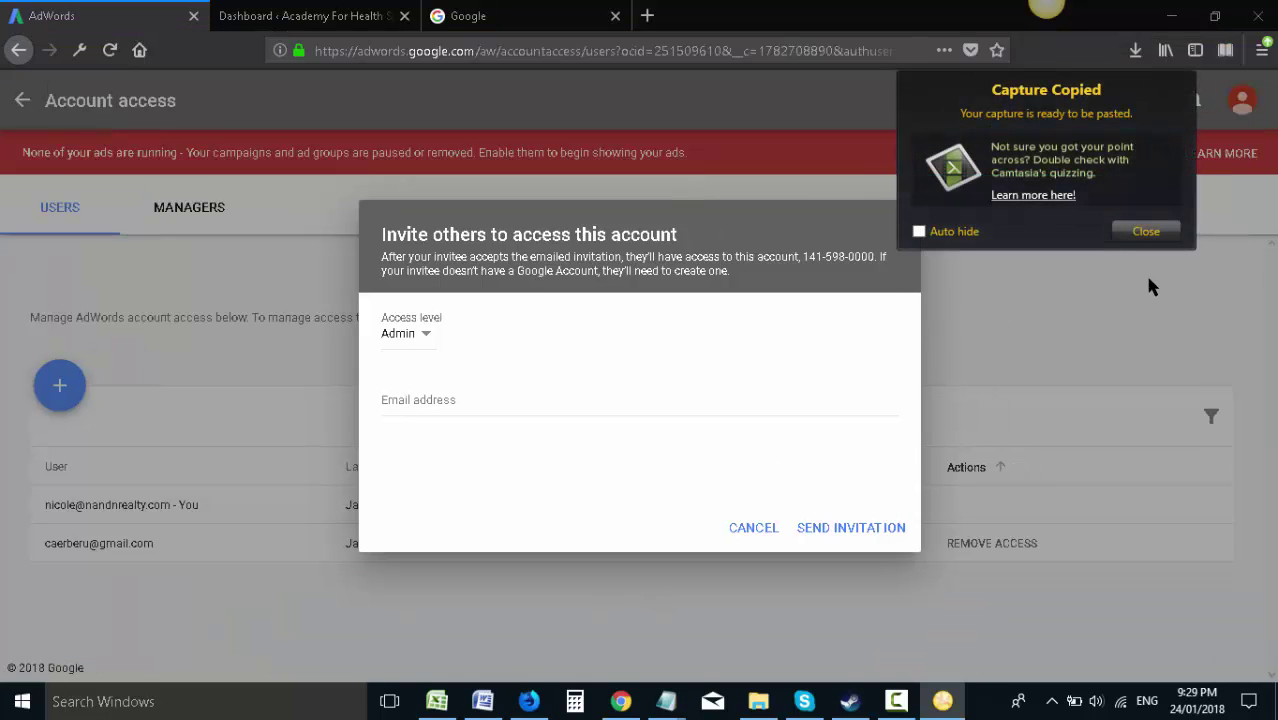
left_click(1143, 232)
- Take another capture of the Account access page with the Admin invitation dialog open
left_click(1046, 30)
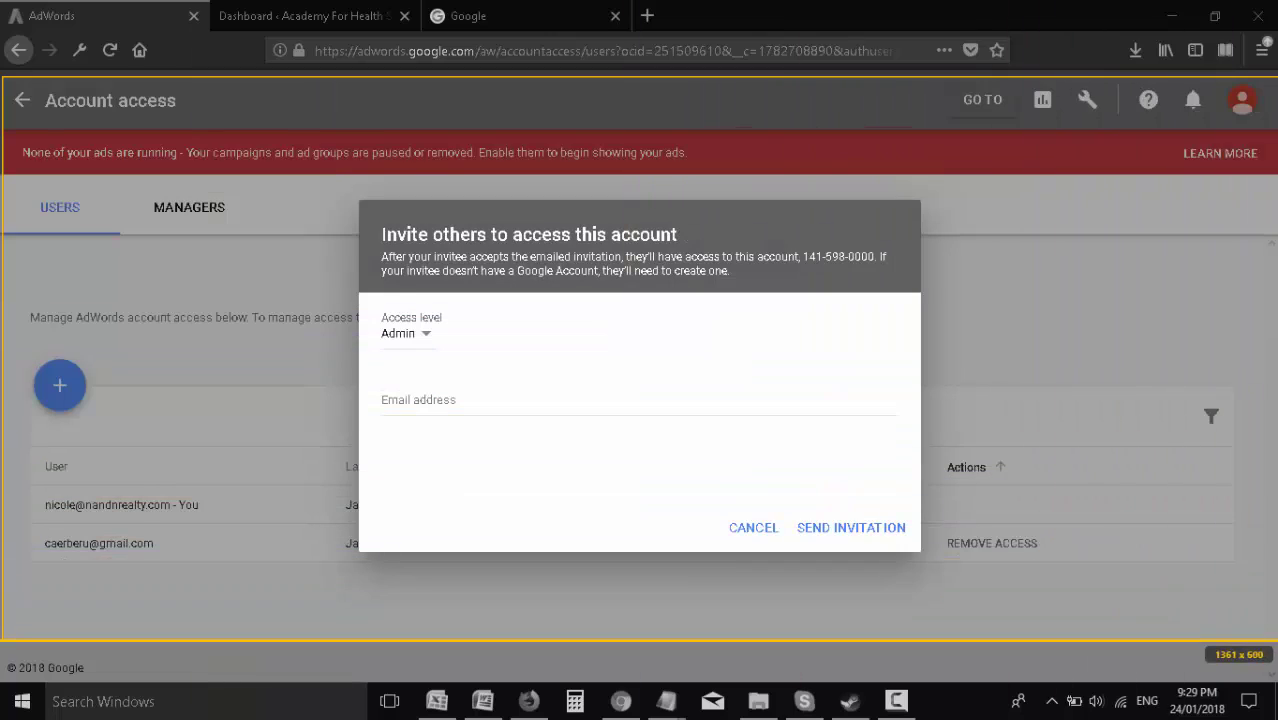
left_click(459, 608)
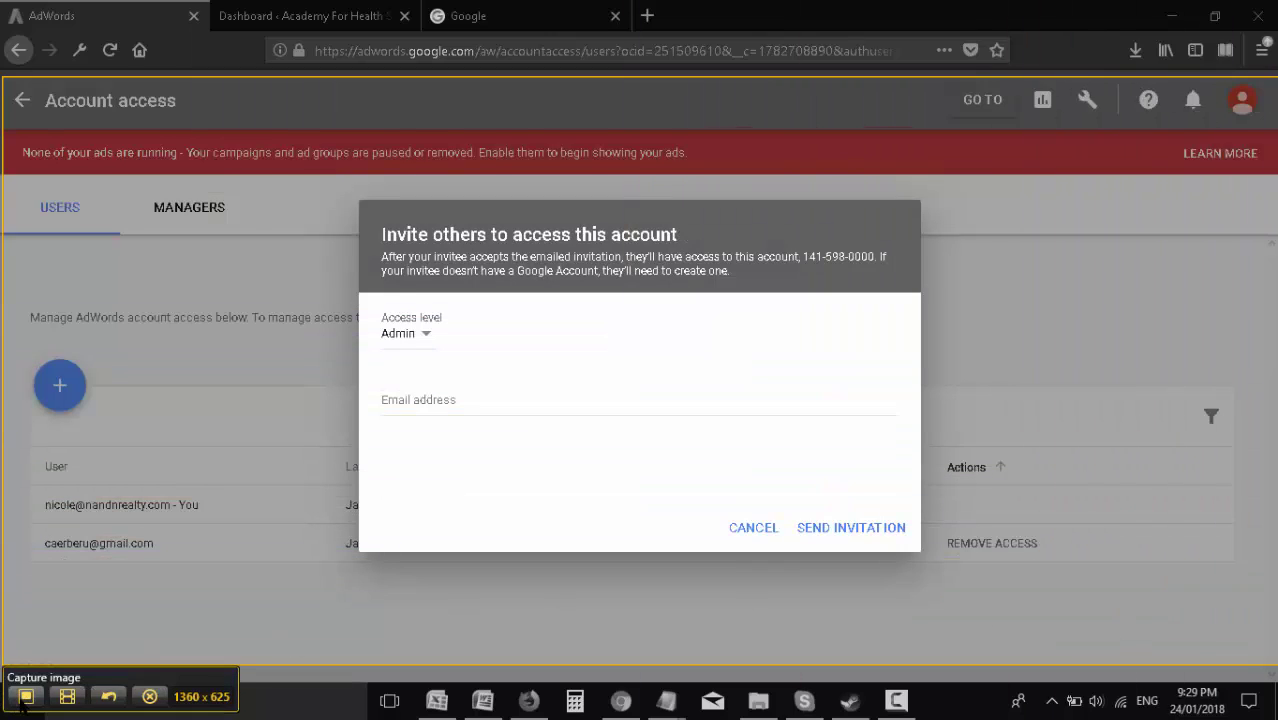
left_click(24, 697)
- Point a red arrow at the add-user button, frame Access level, Email address and Send Invitation in red, and copy the capture
left_click_drag(286, 425, 168, 367)
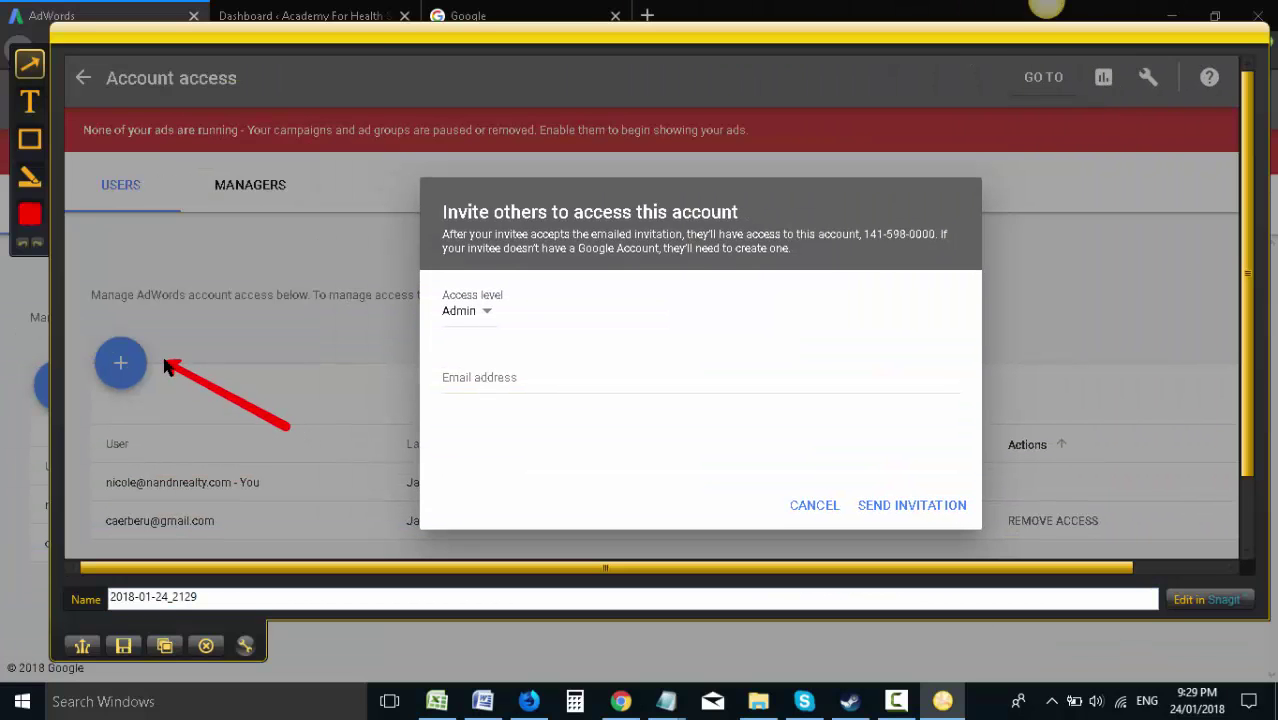
left_click(29, 139)
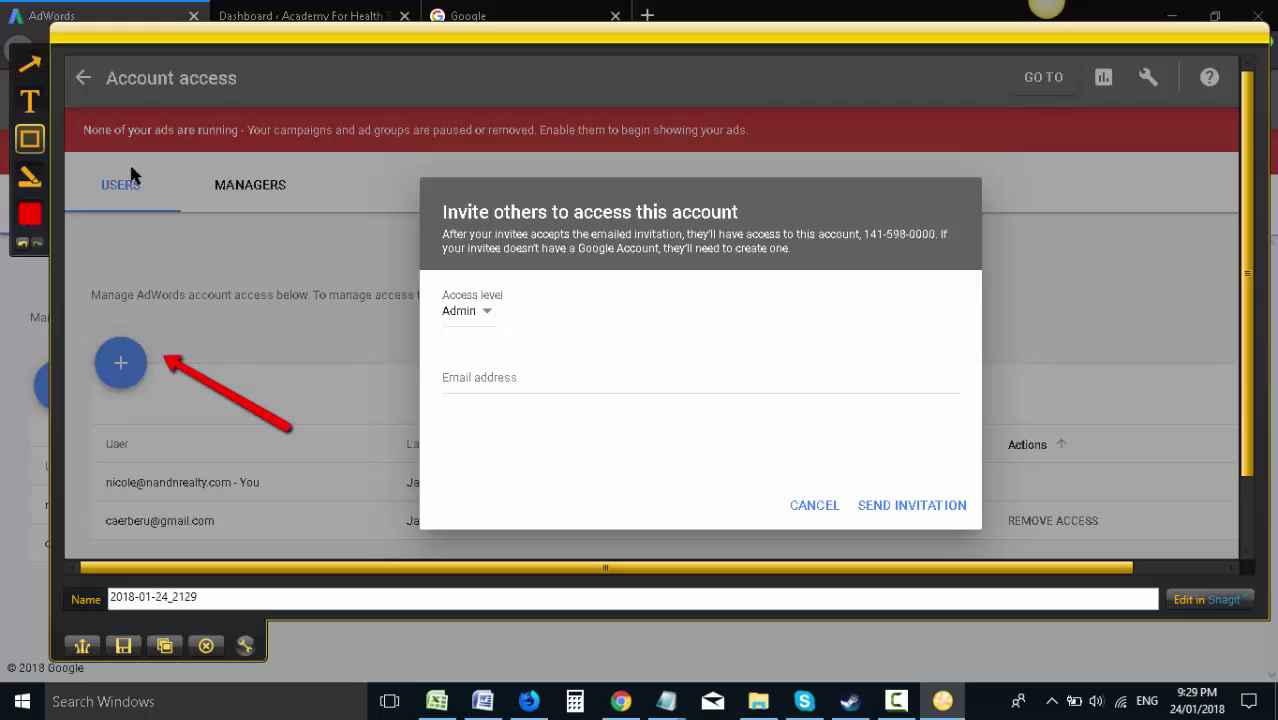
left_click_drag(430, 287, 528, 323)
mouse_move(433, 362)
left_mouse_down()
mouse_move(670, 399)
mouse_move(969, 405)
left_mouse_up()
left_click_drag(851, 489, 978, 521)
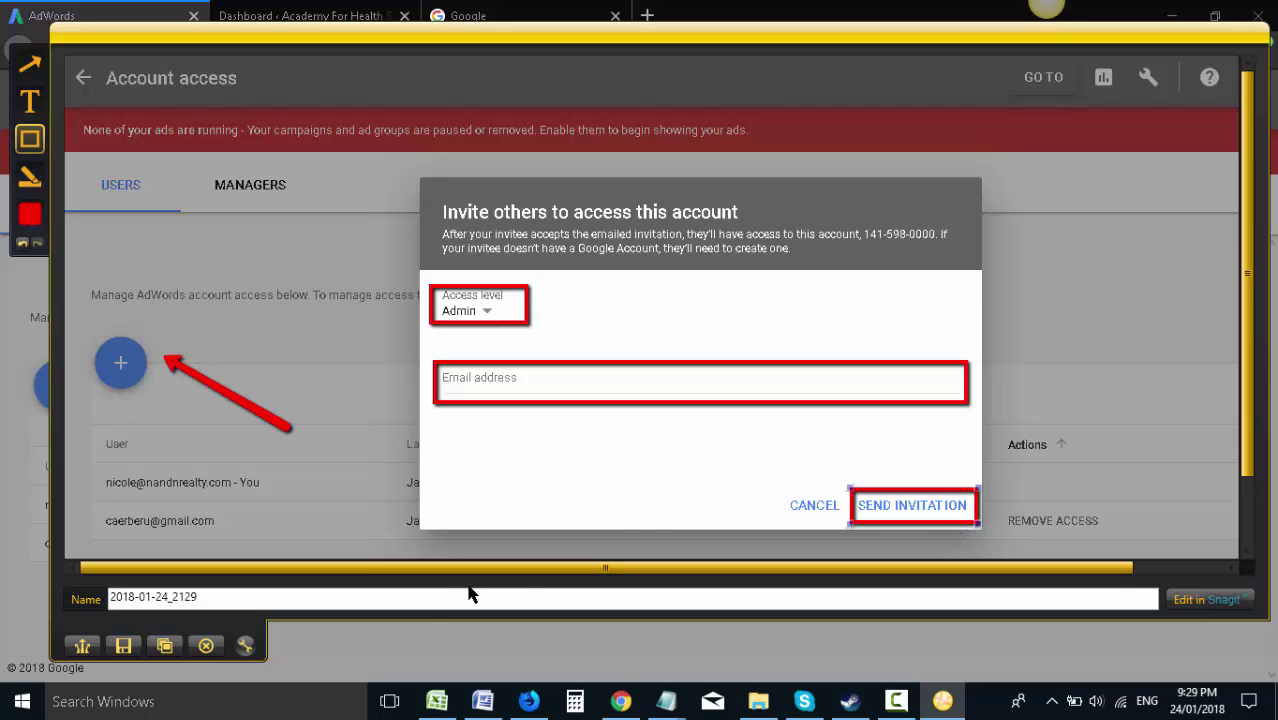
left_click(165, 645)
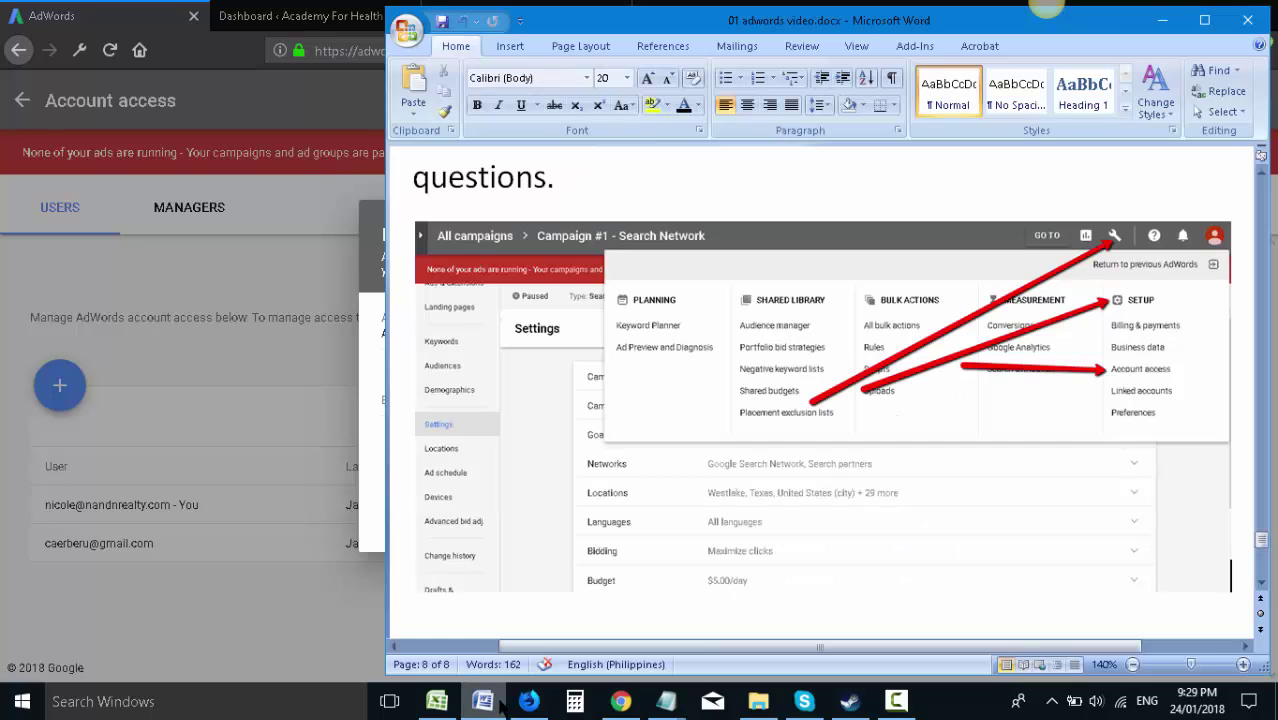
- Switch to the Word document and paste the annotated invitation capture below the tools menu image
left_click(482, 701)
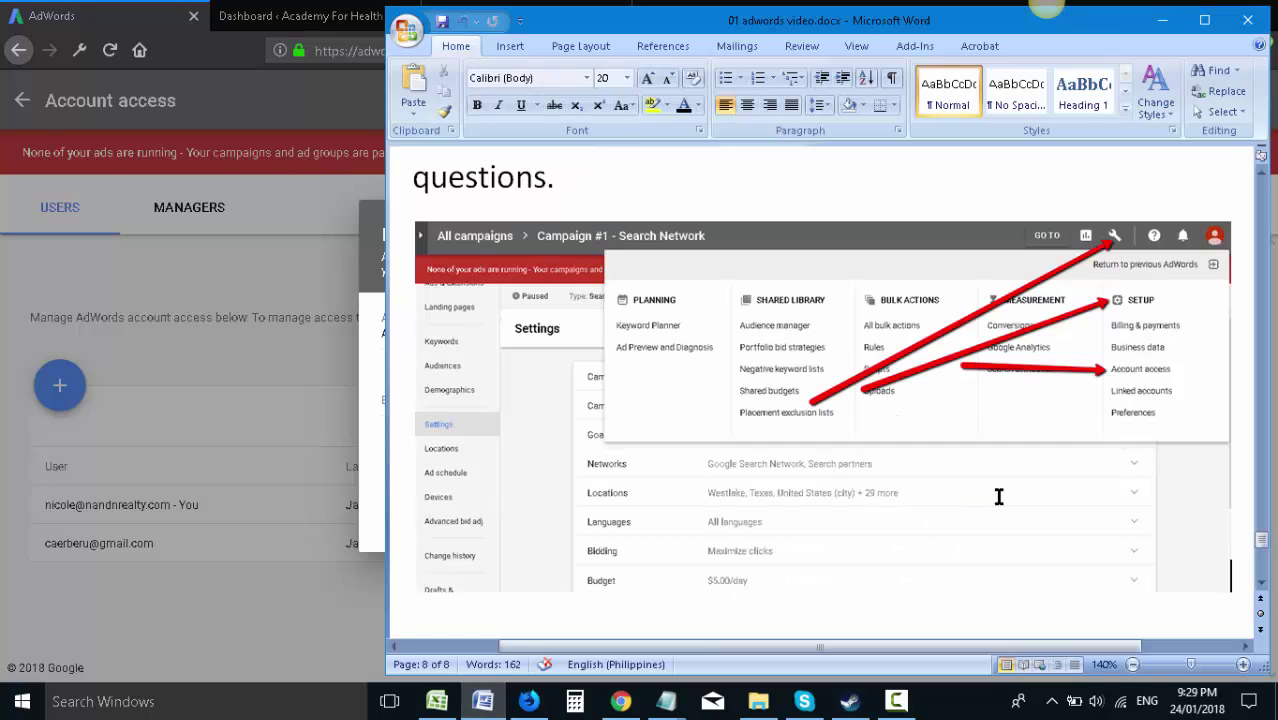
scroll(1000, 492, "down", 2)
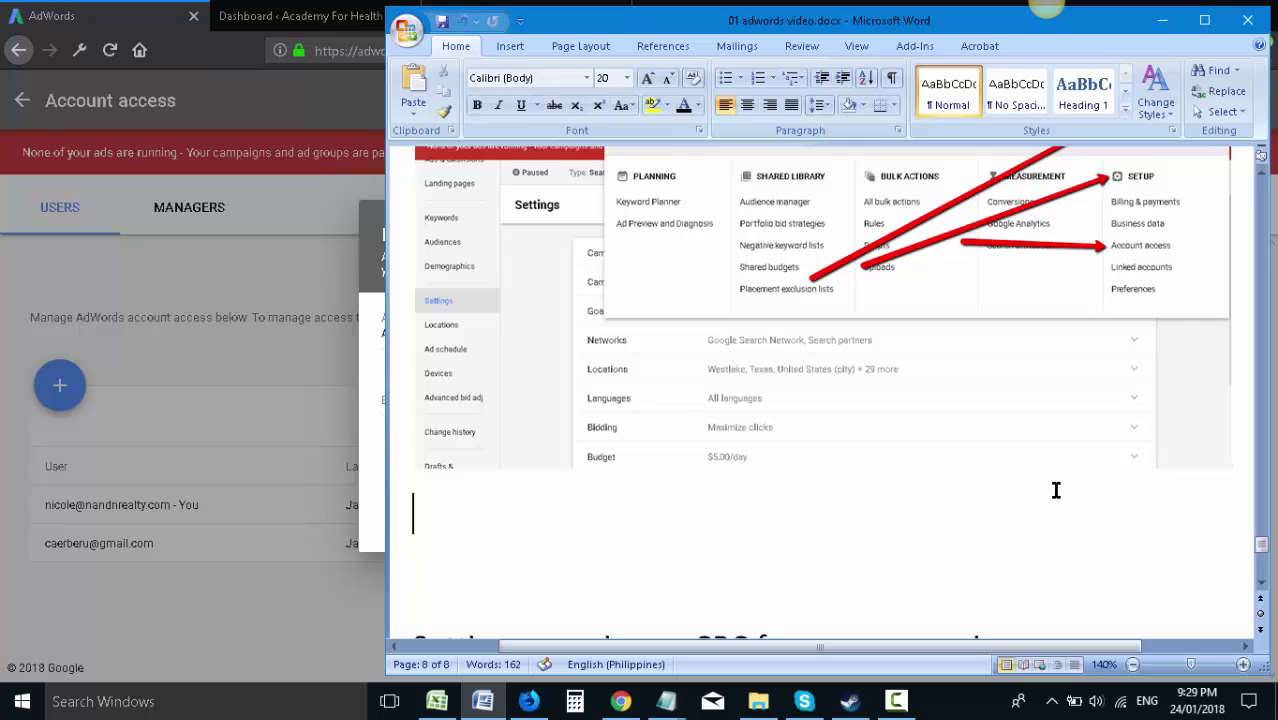
key("ctrl+v")
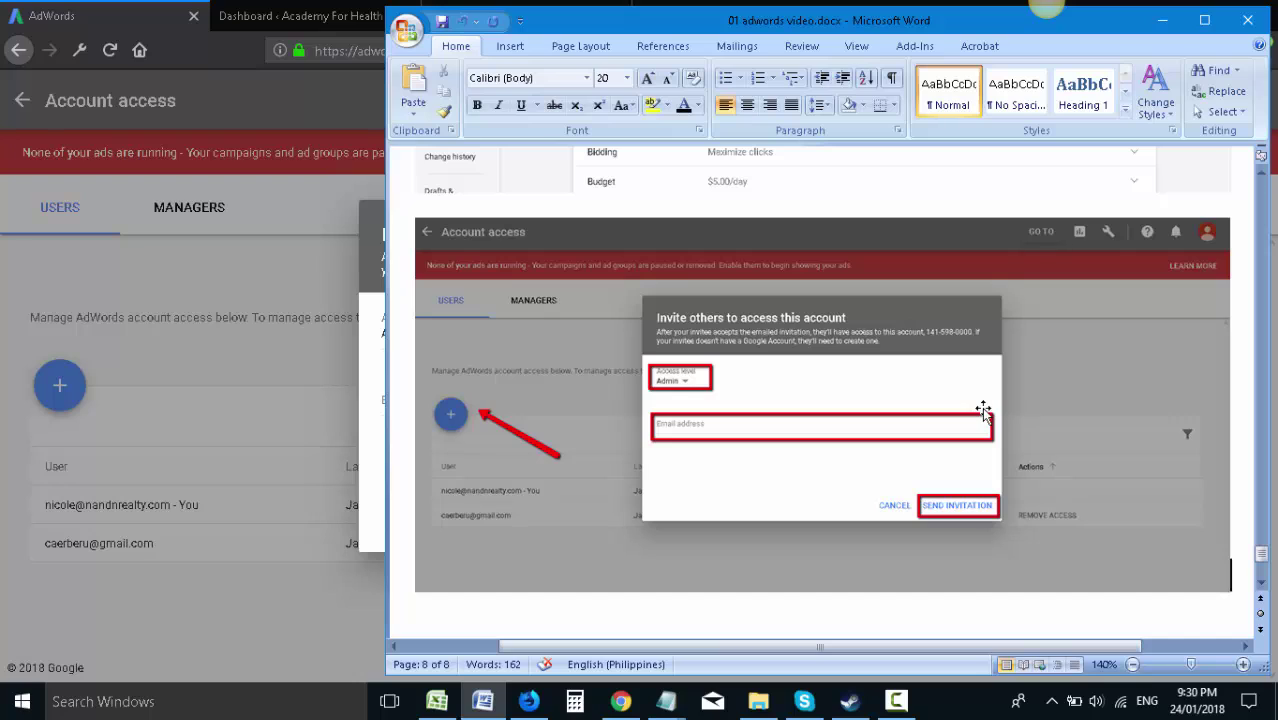
- Add the line "Next time log-in using your own Gmail username and password so you can login to Adwords" below the invitation image and save the document
key("Return")
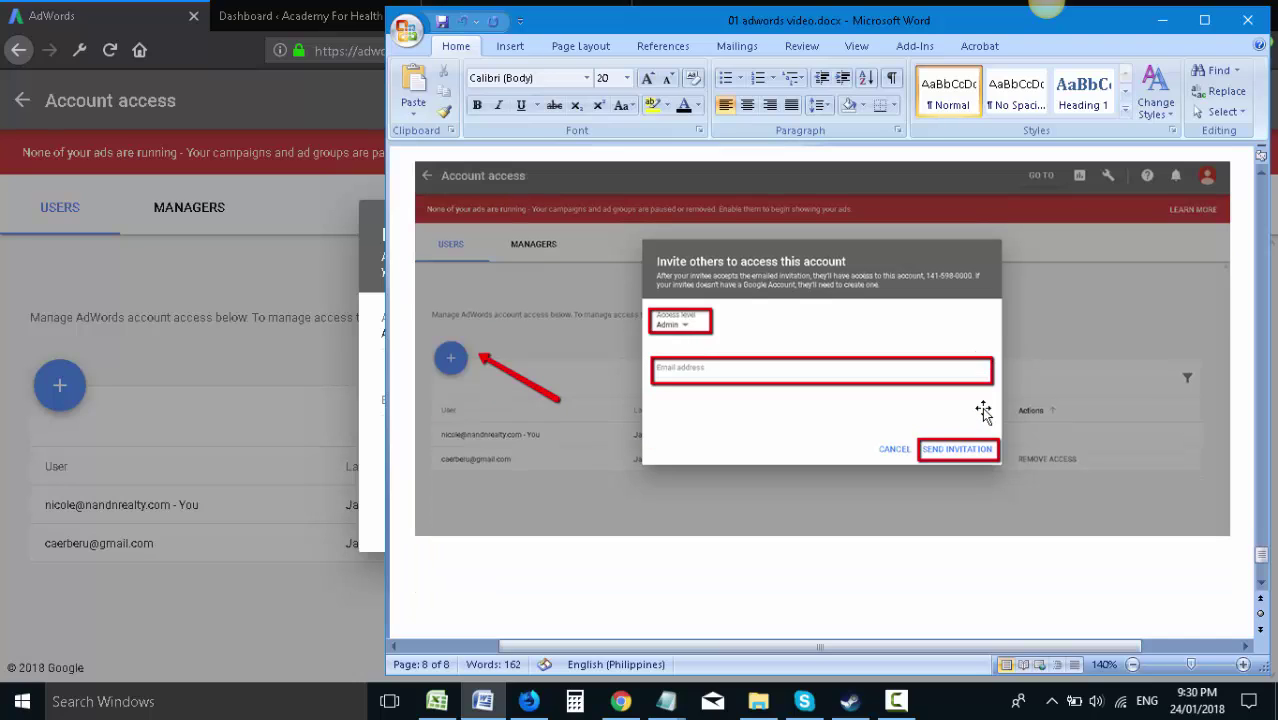
type("Next")
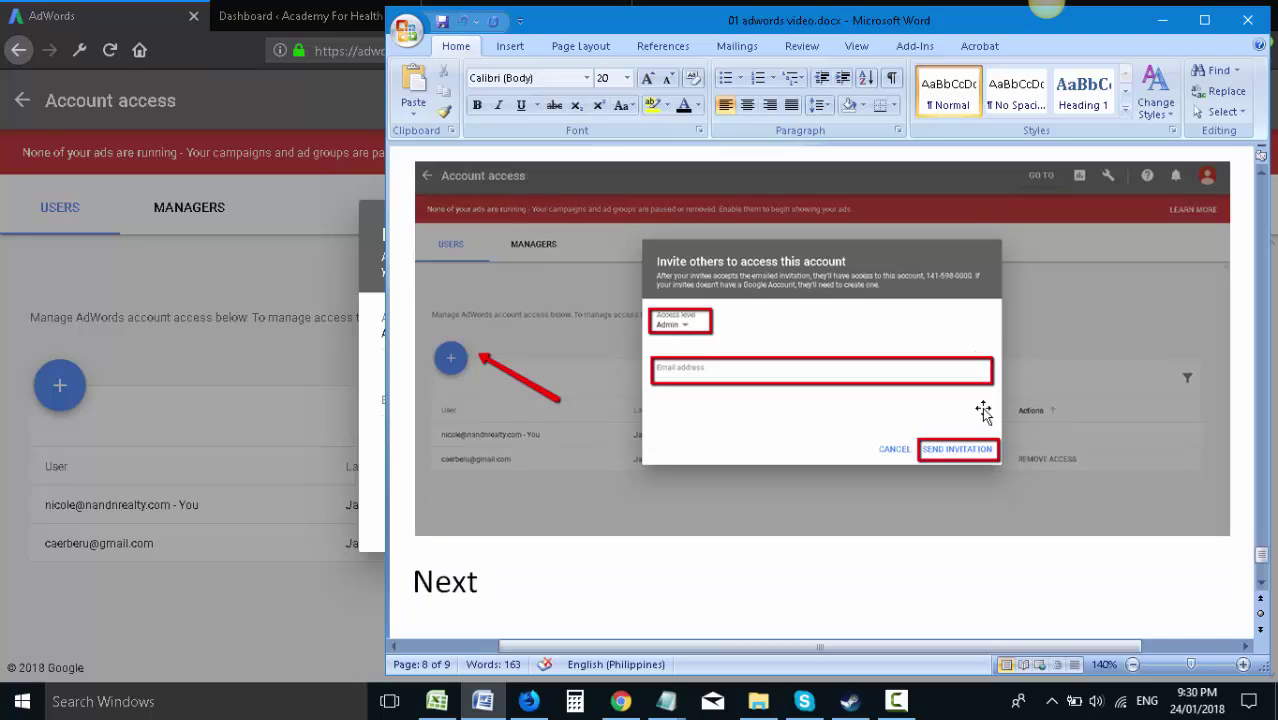
type(" time log")
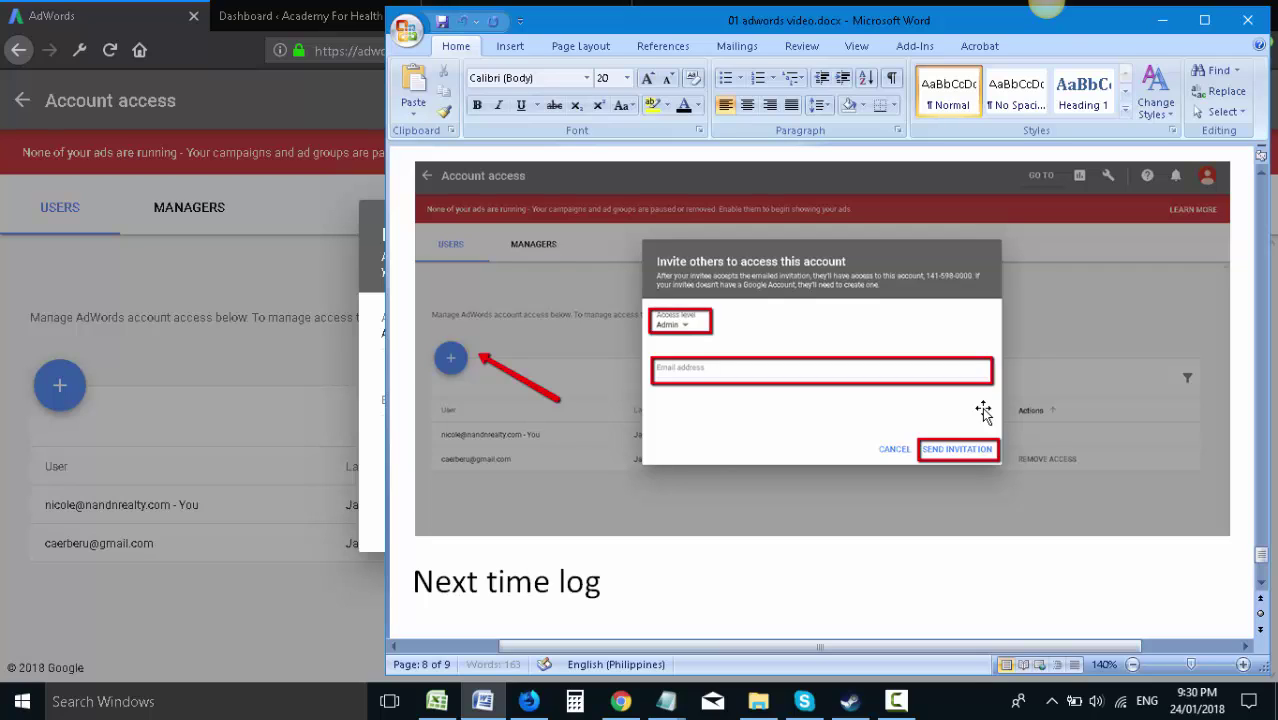
type("-in using your ")
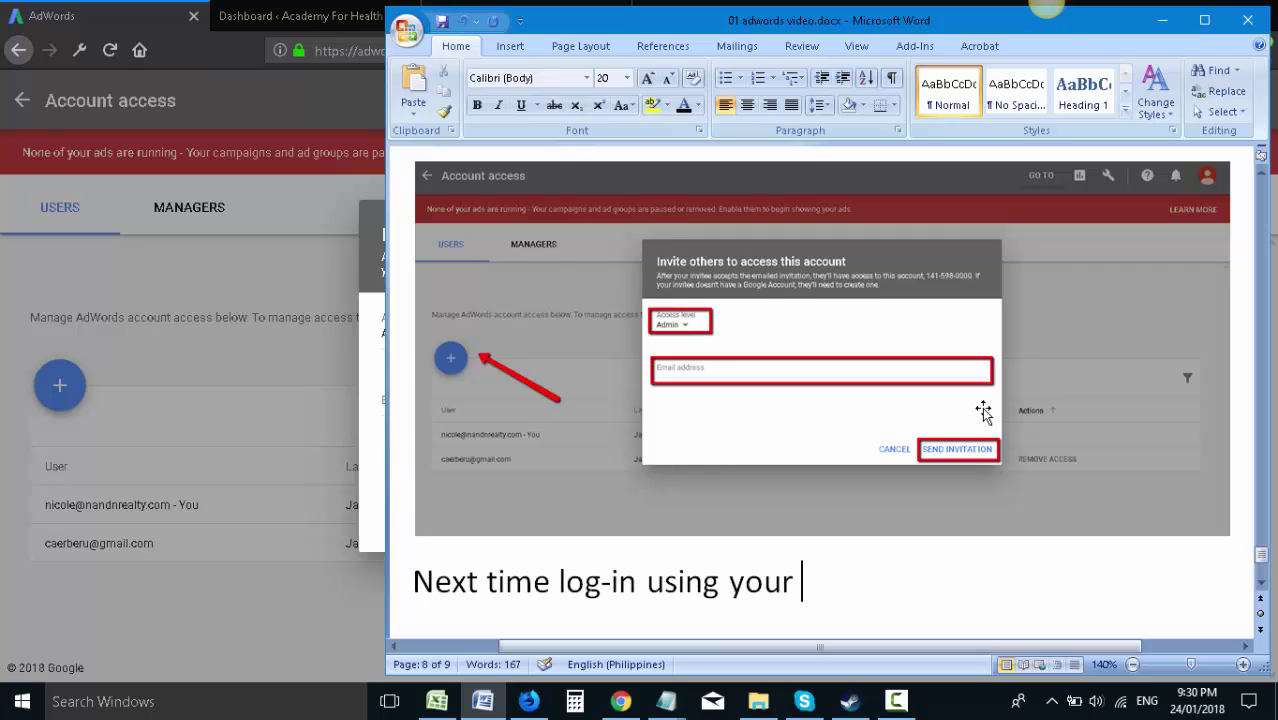
type("own Gmail user")
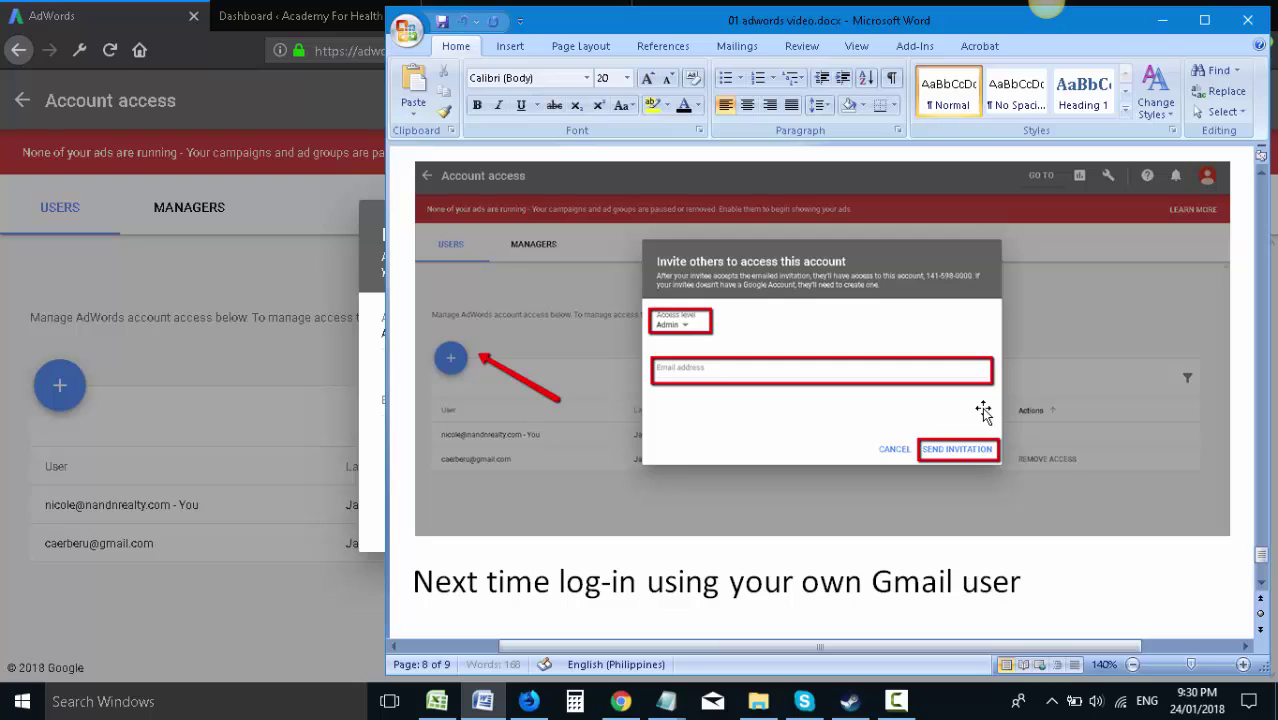
type("name and password so")
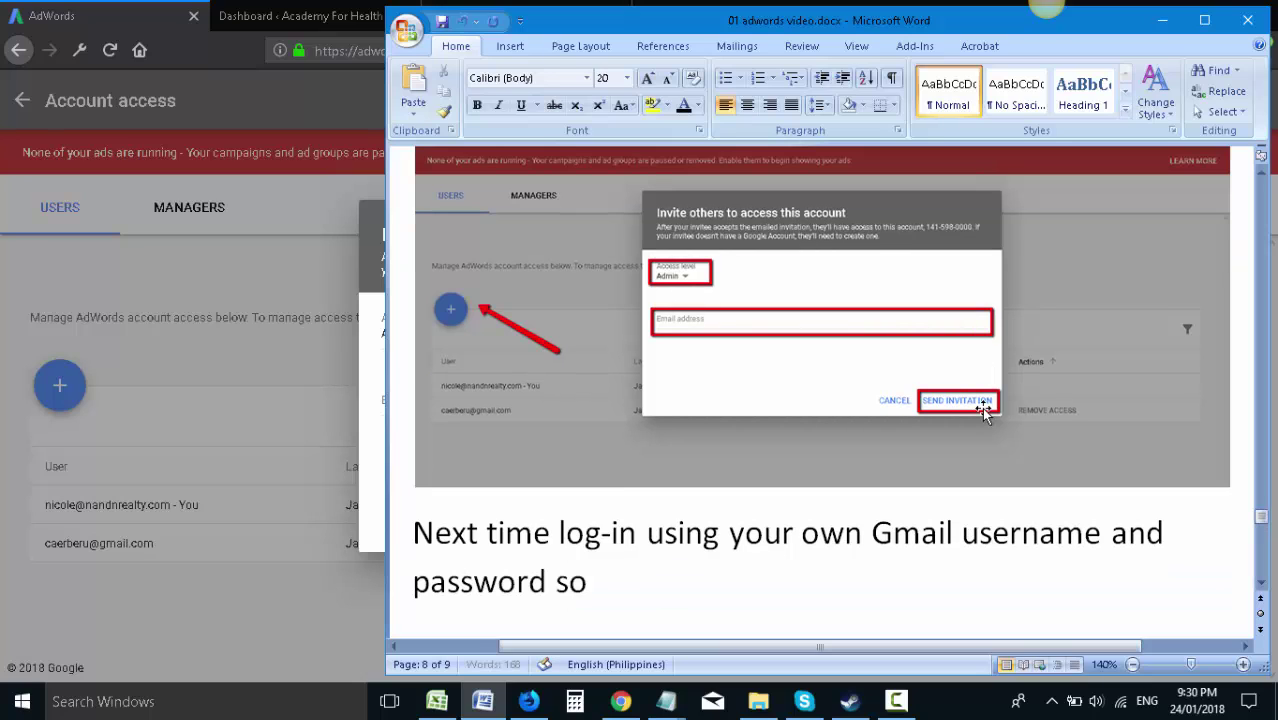
type(" you can login to A")
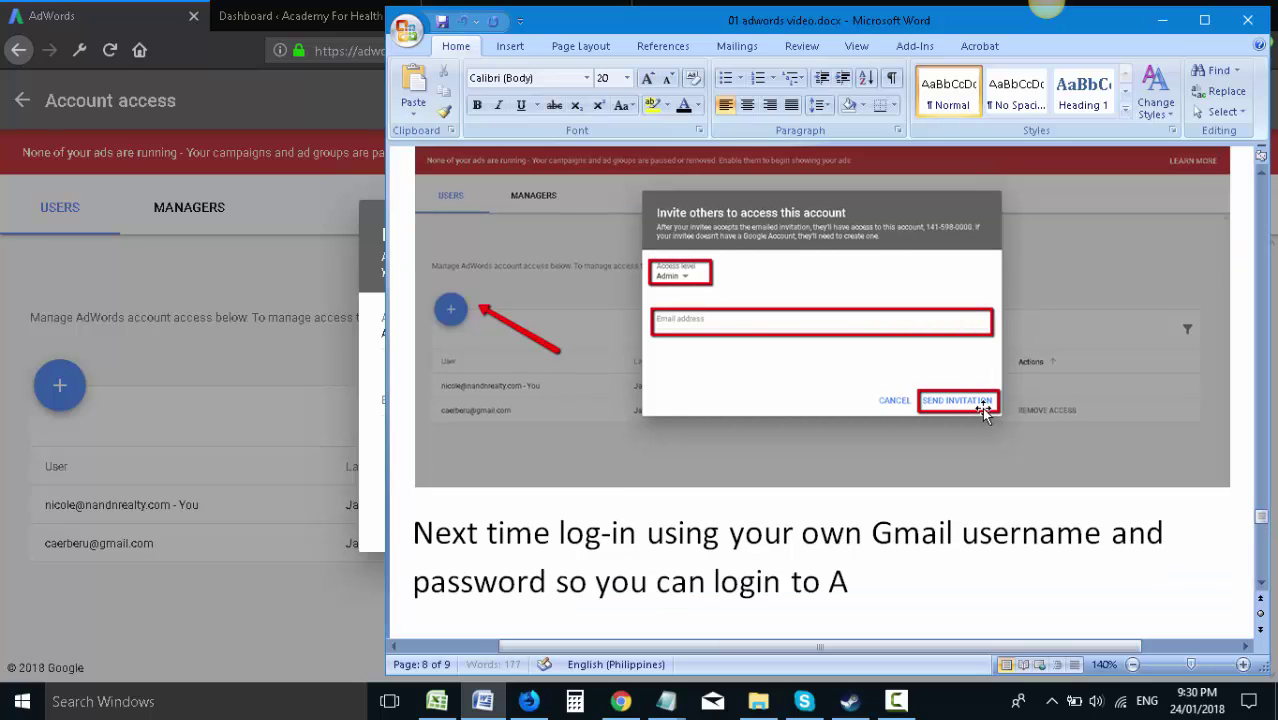
type("dwords")
key("ctrl+s")
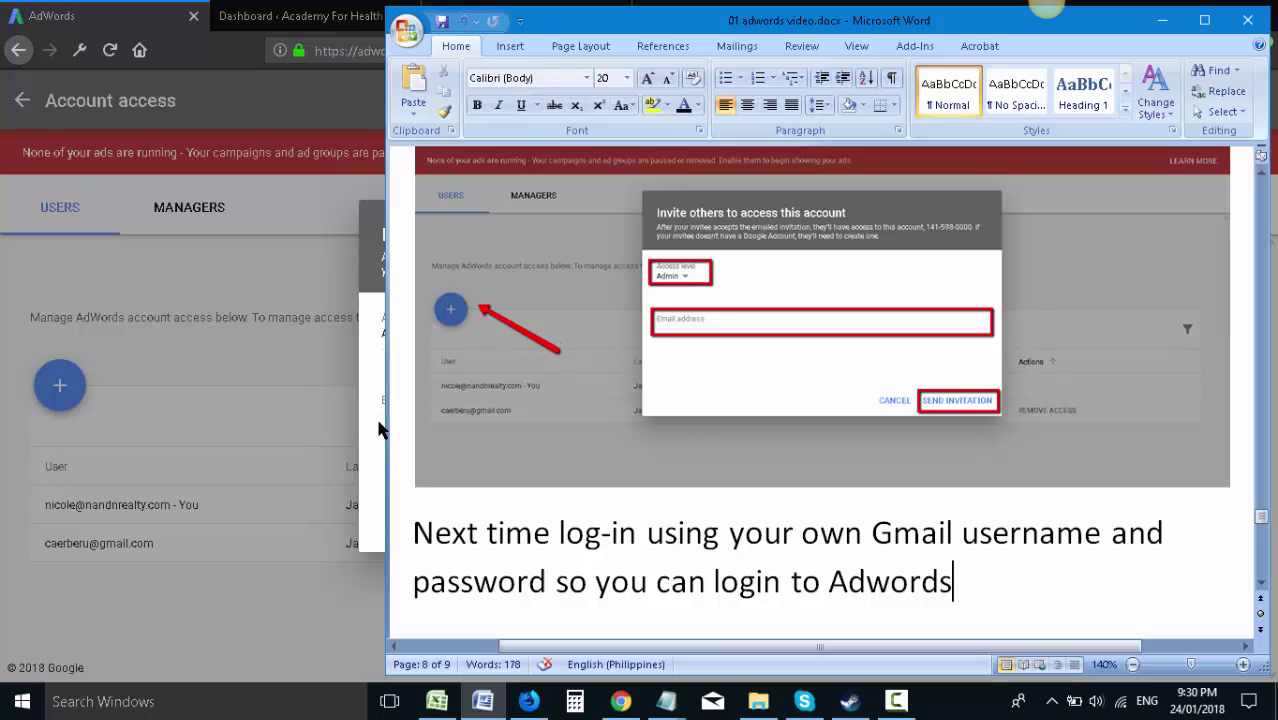
- Switch to AdWords in the browser, cancel the invitation dialog and go back to the Campaign #1 - Search Network settings
left_click(363, 470)
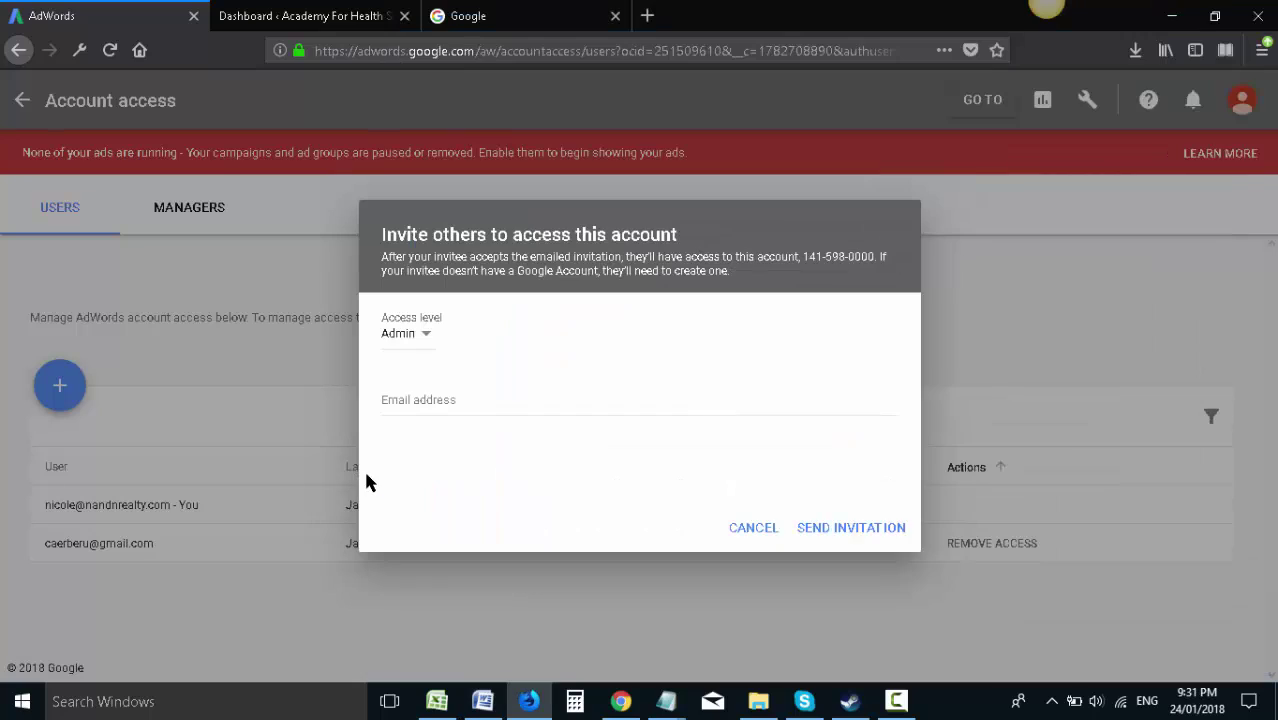
left_click(772, 528)
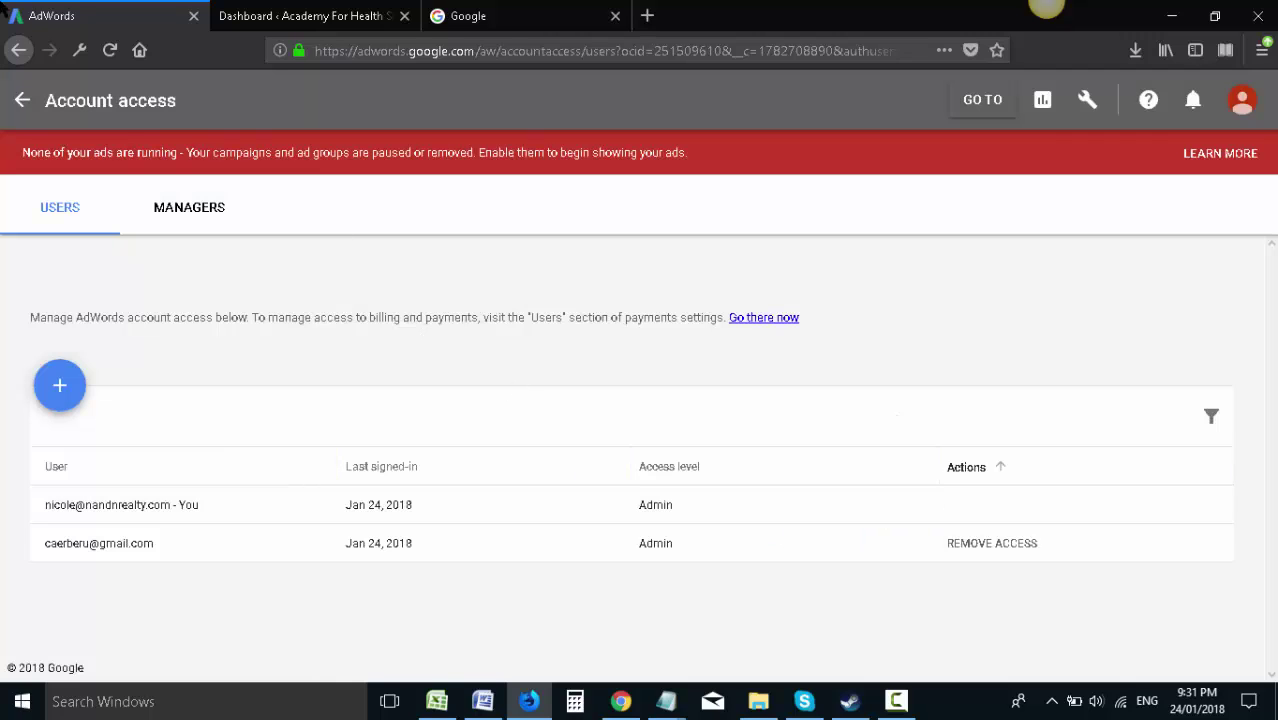
left_click(16, 50)
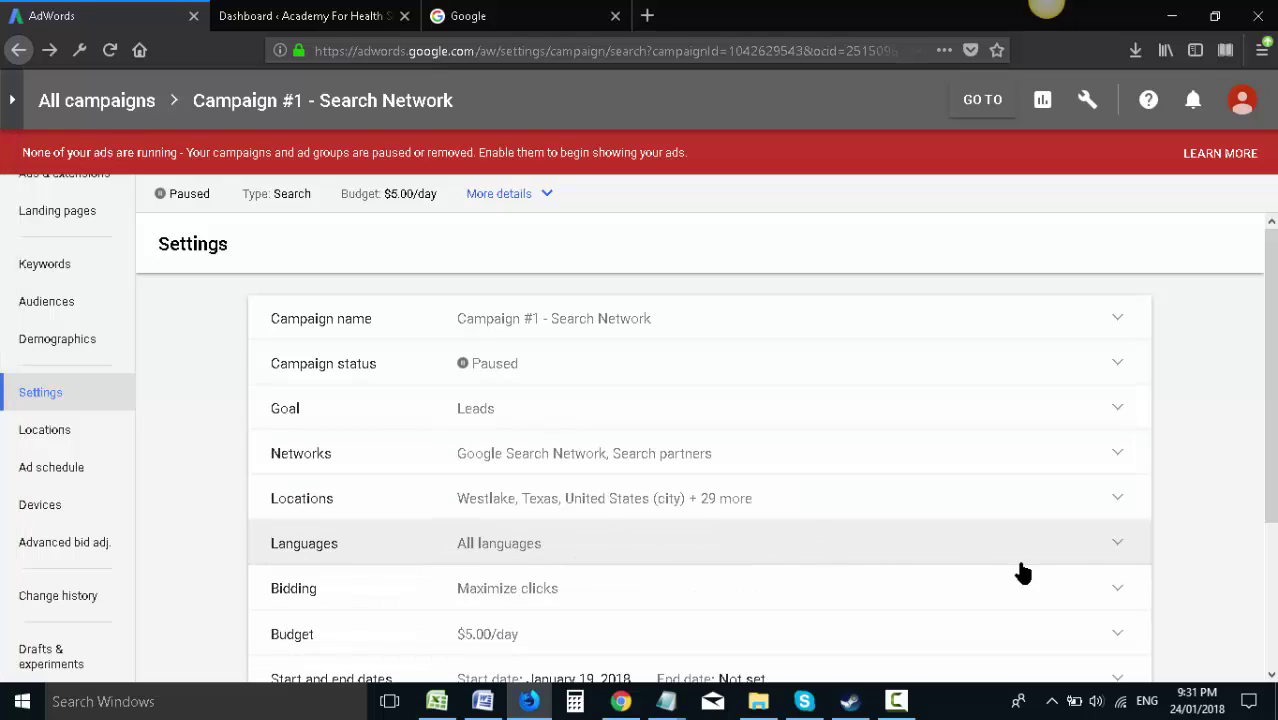
- Expand the campaign's Bidding settings and enter a maximum CPC bid limit of $0.50
scroll(634, 570, "down", 2)
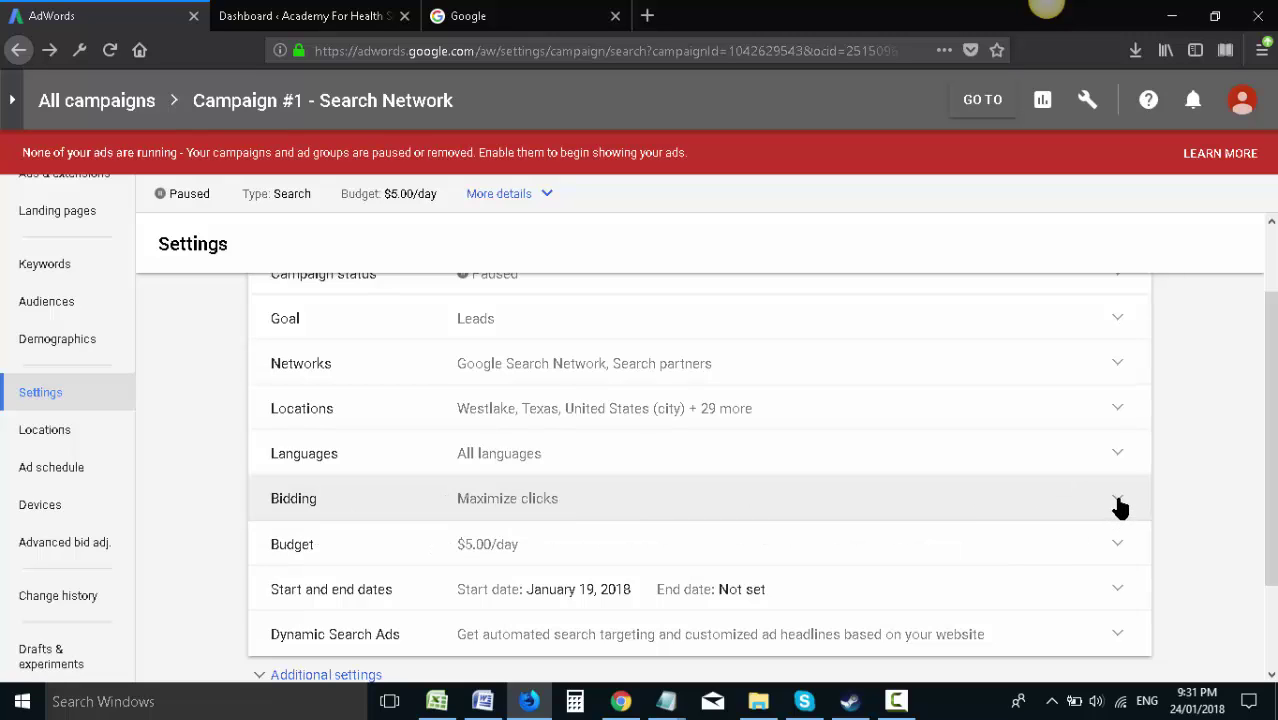
left_click(1117, 503)
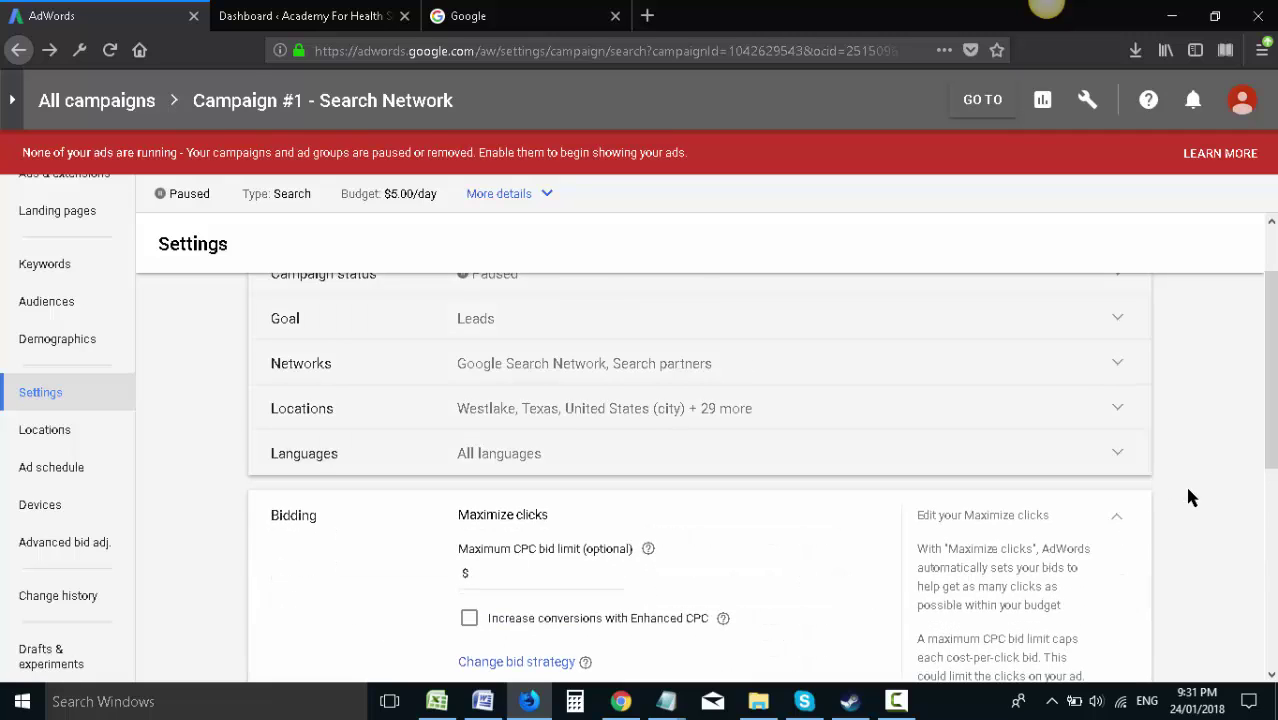
scroll(1185, 483, "down", 1)
scroll(1190, 490, "down", 1)
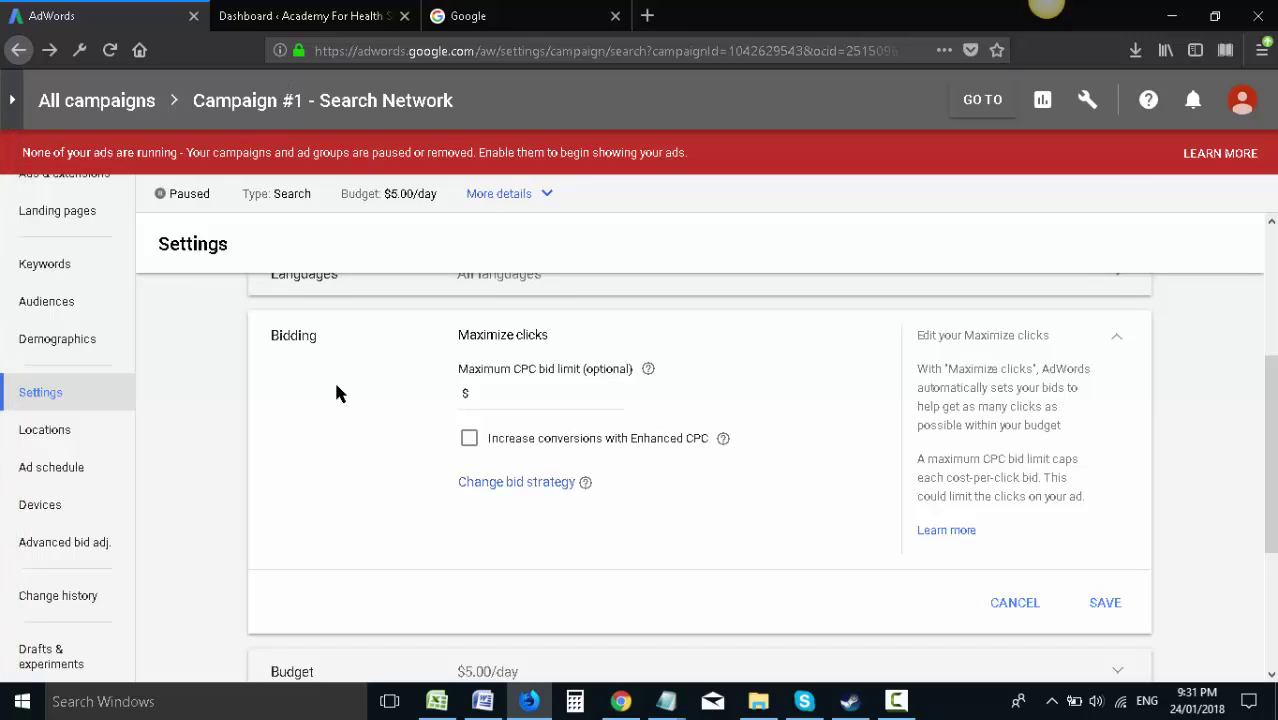
left_click(500, 395)
type("0")
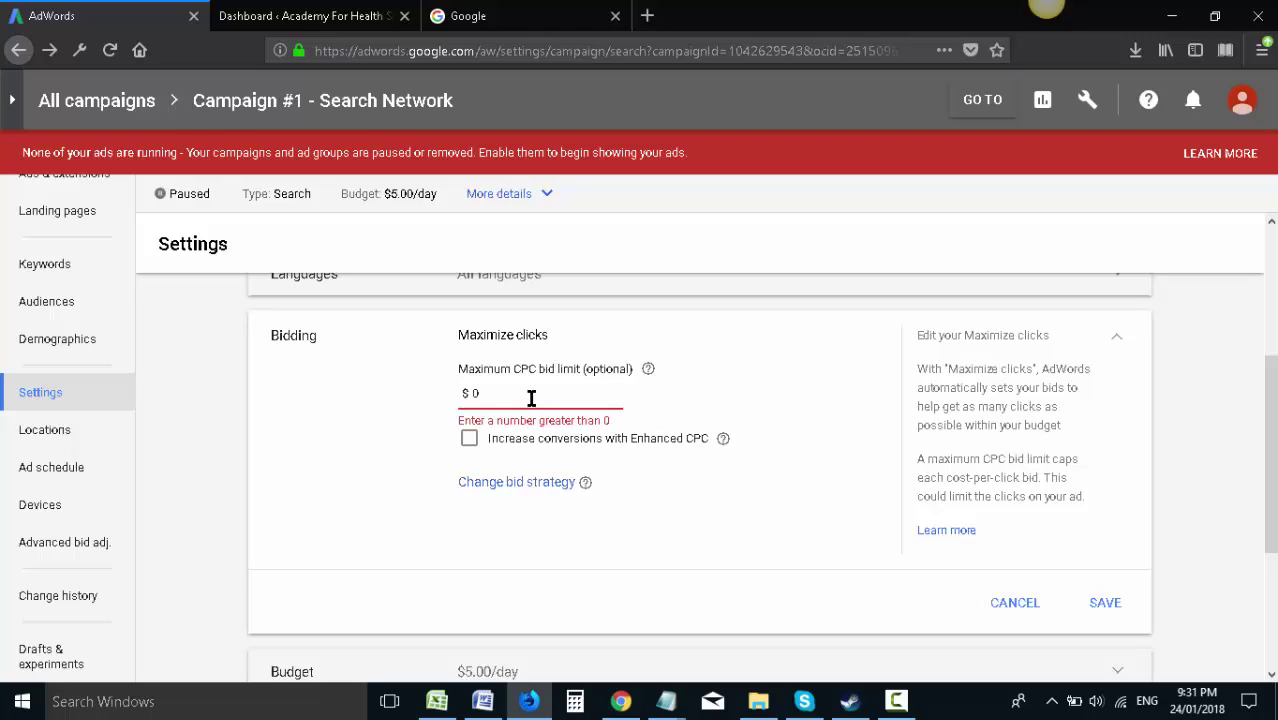
type(".50")
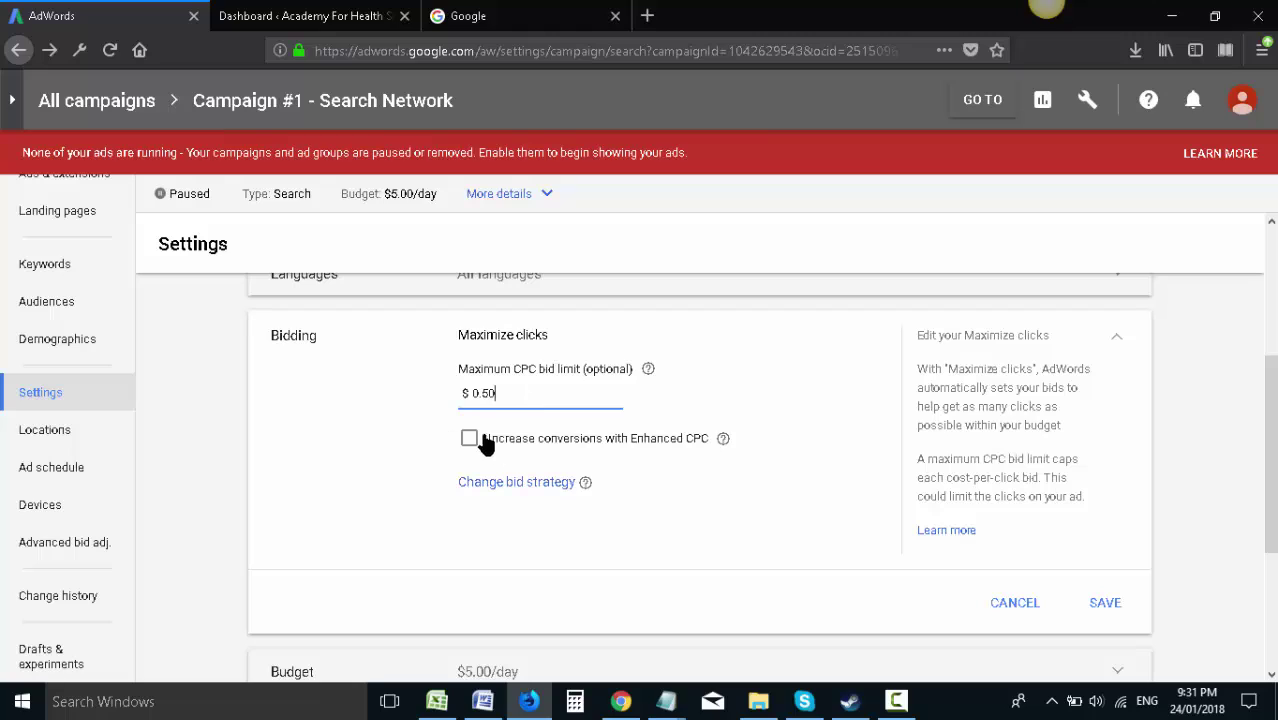
left_click_drag(507, 398, 453, 403)
left_click(853, 426)
left_click_drag(516, 391, 449, 397)
left_click(841, 428)
- View the Enhanced CPC help text and enable "Increase conversions with Enhanced CPC"
mouse_move(726, 447)
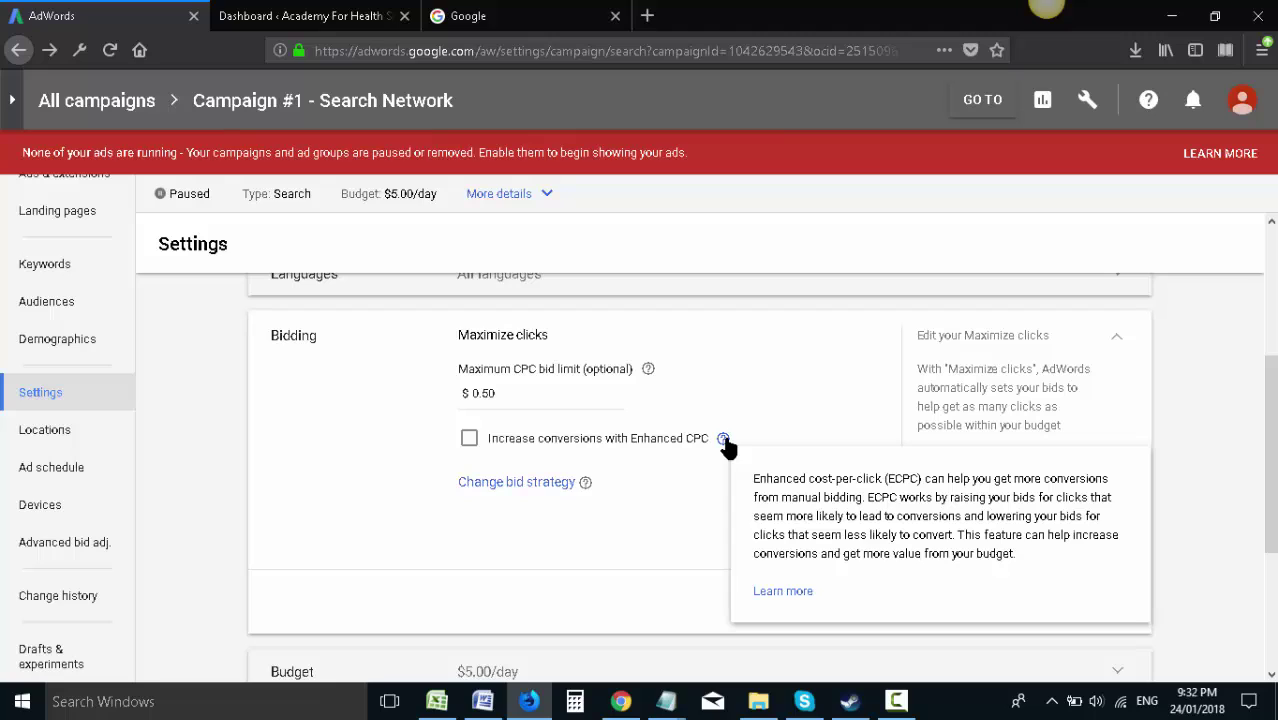
left_click(469, 439)
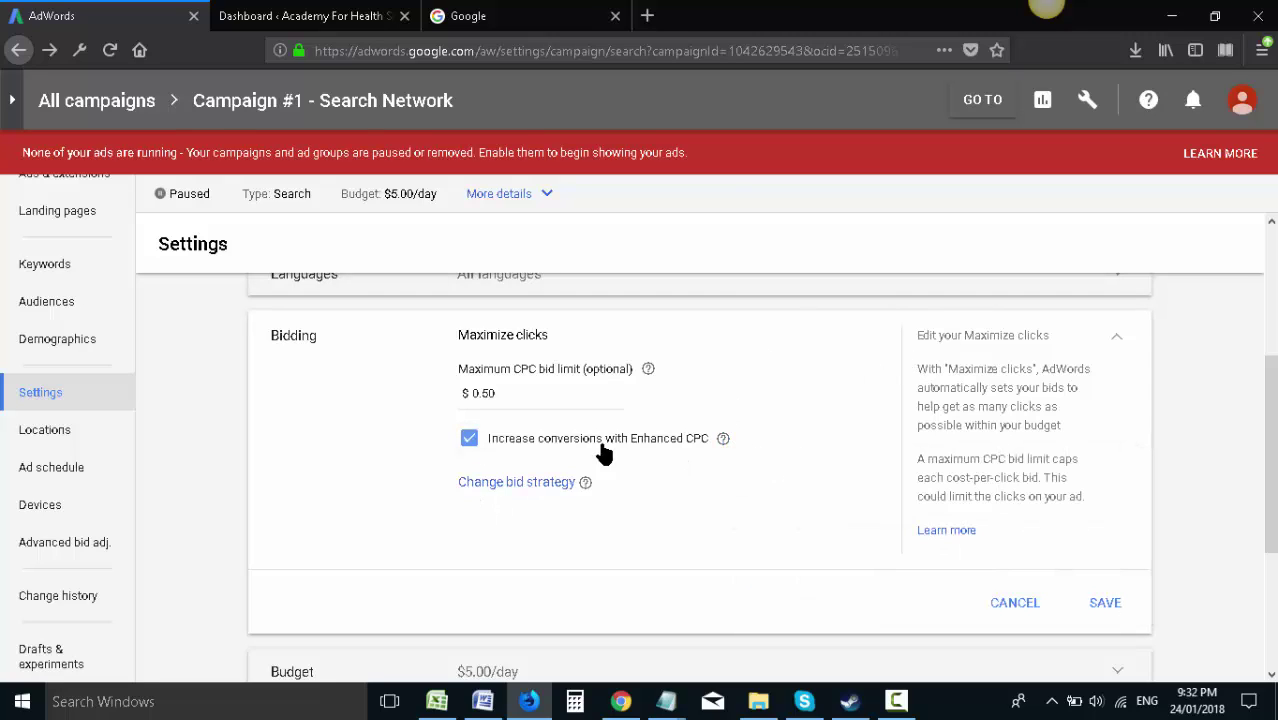
- Capture an image of the campaign settings page with Bidding expanded, about 1310 x 611 pixels
mouse_move(1042, 12)
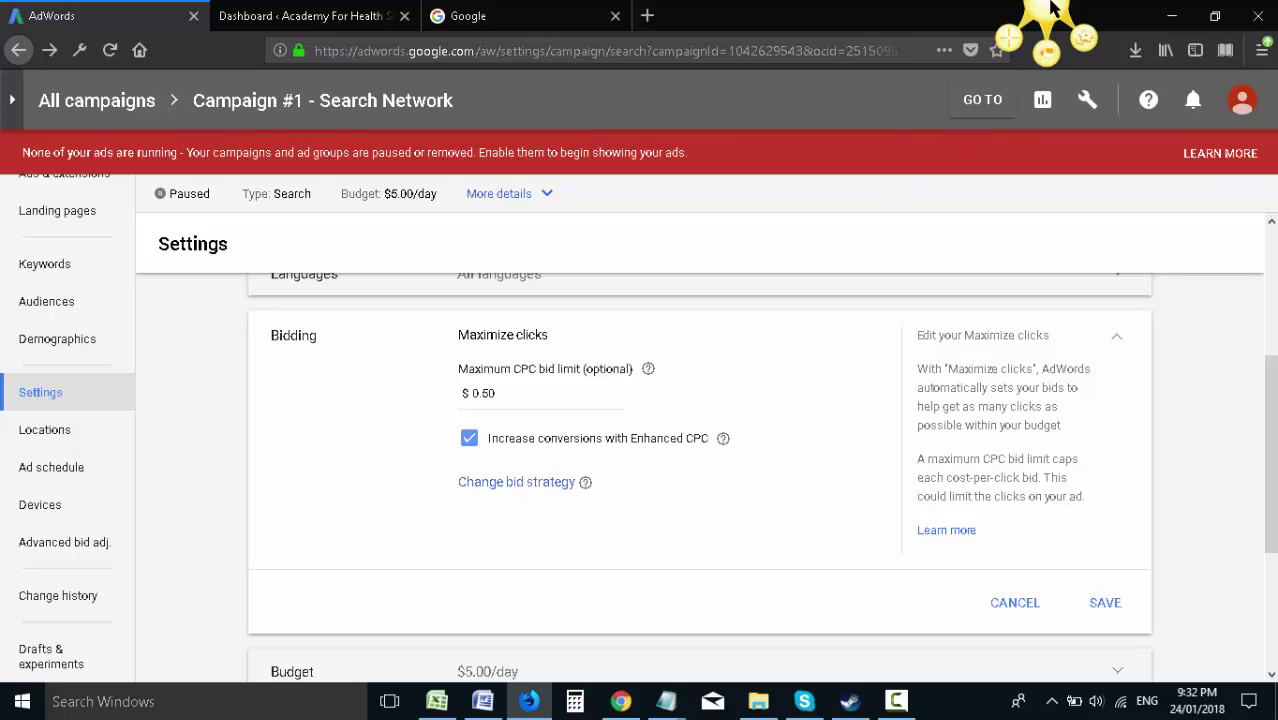
left_click(1011, 38)
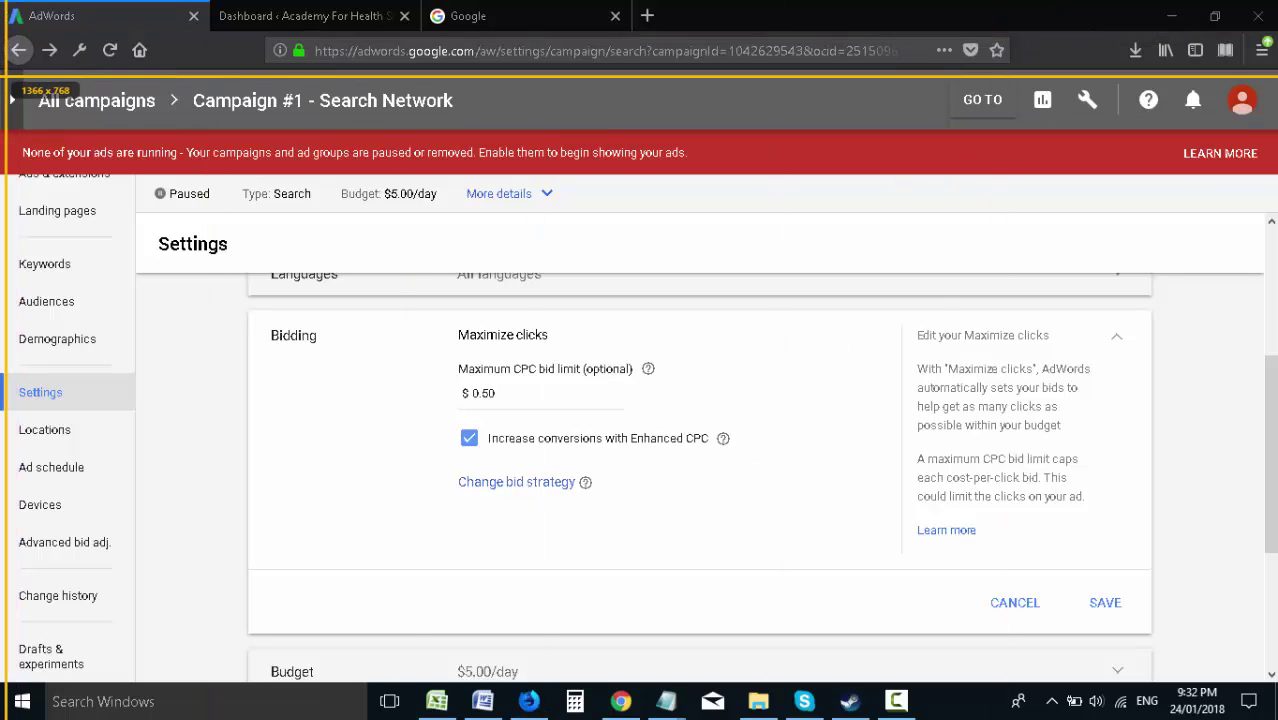
left_click_drag(5, 77, 1232, 648)
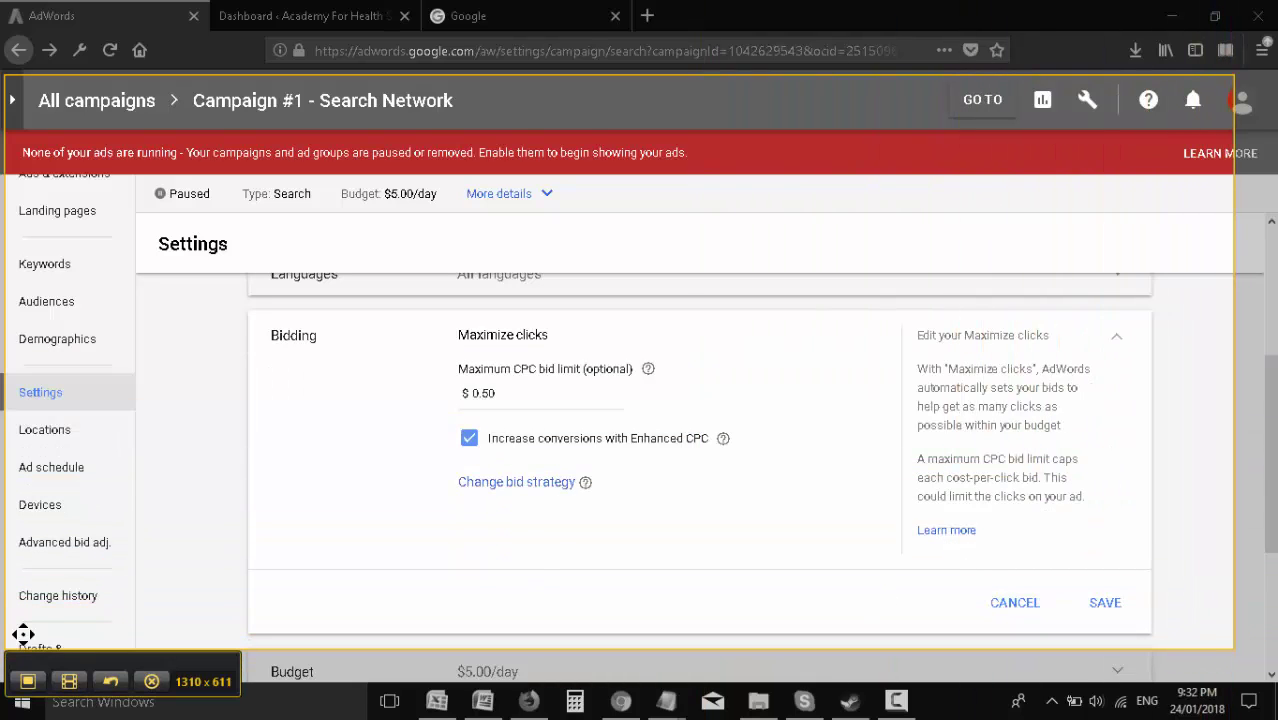
left_click(28, 680)
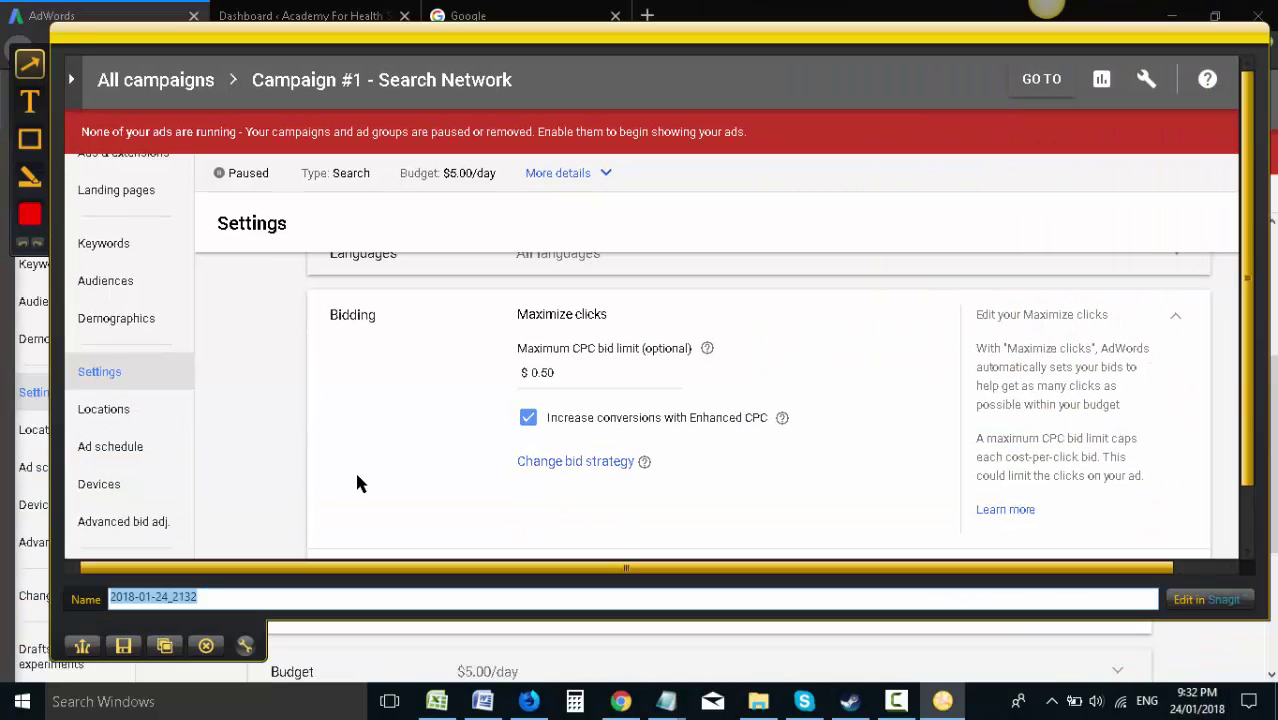
- Point red arrows at Settings and the campaign name, frame the bid limit, Enhanced CPC checkbox and Save in red, and copy the capture
left_click_drag(360, 478, 185, 378)
mouse_move(328, 408)
left_mouse_down()
mouse_move(336, 185)
mouse_move(355, 79)
left_mouse_up()
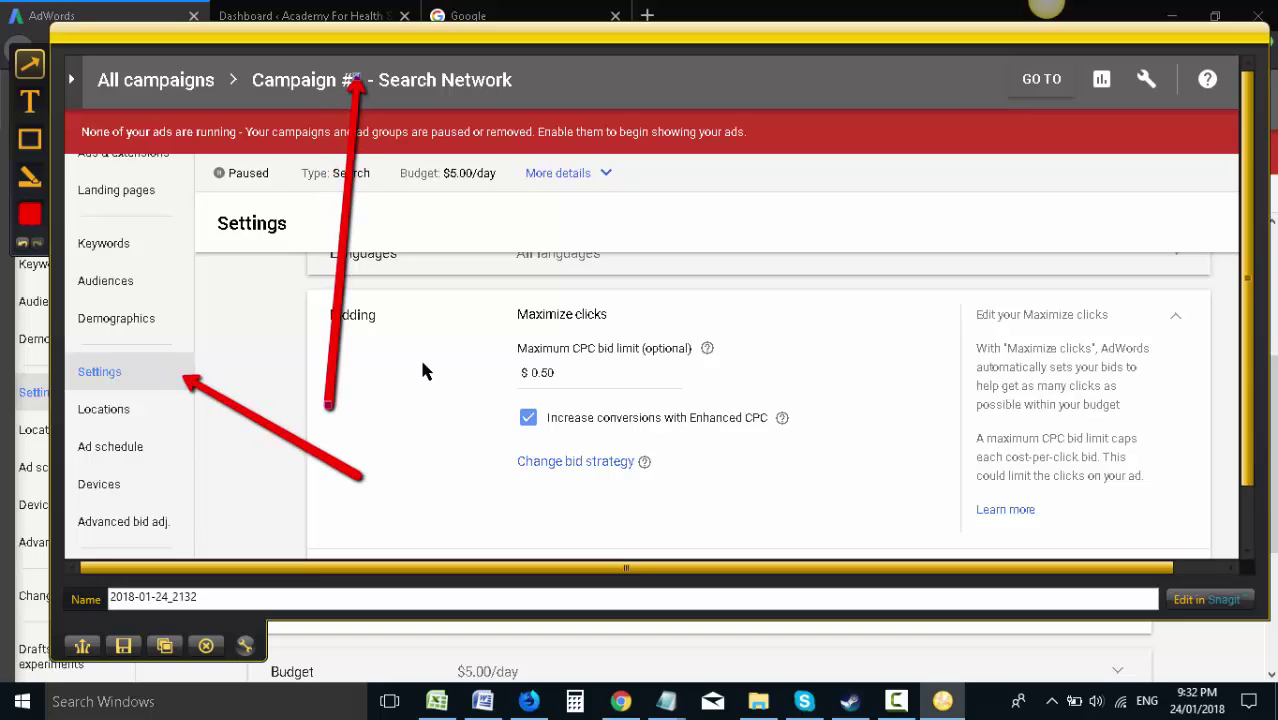
left_click(31, 140)
left_click_drag(501, 360, 739, 393)
scroll(1114, 446, "down", 2)
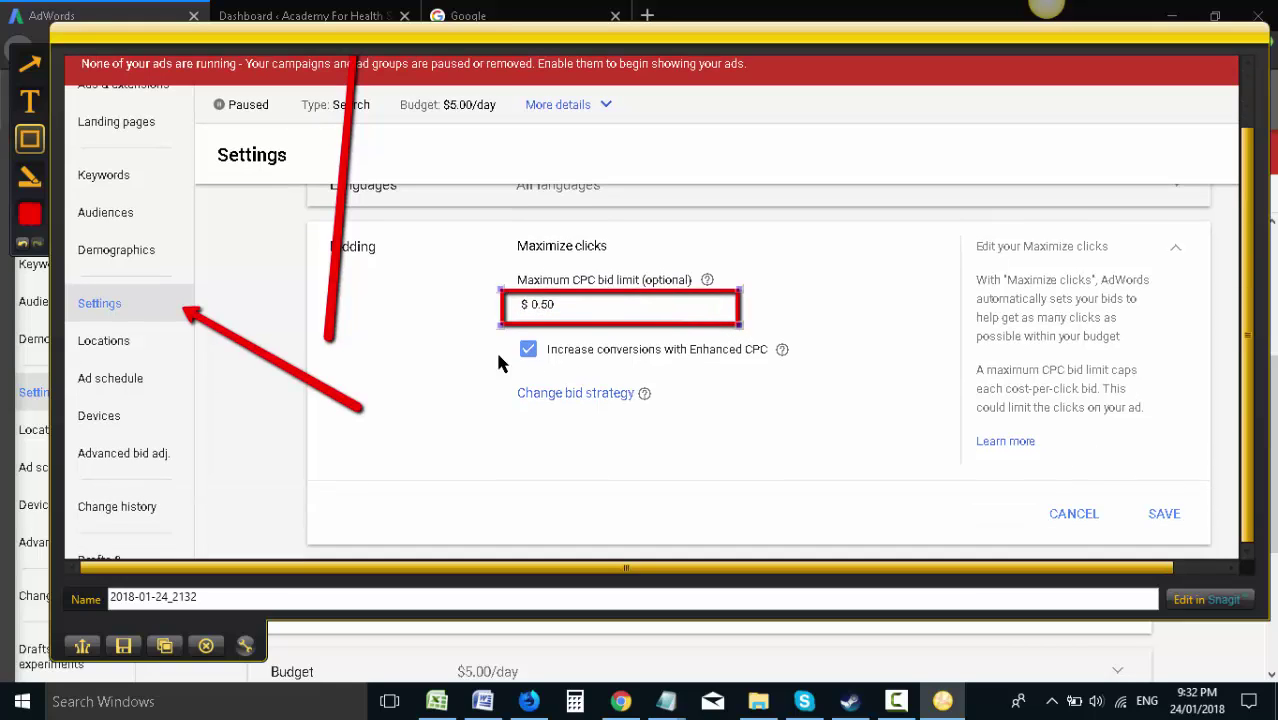
left_click_drag(514, 335, 549, 363)
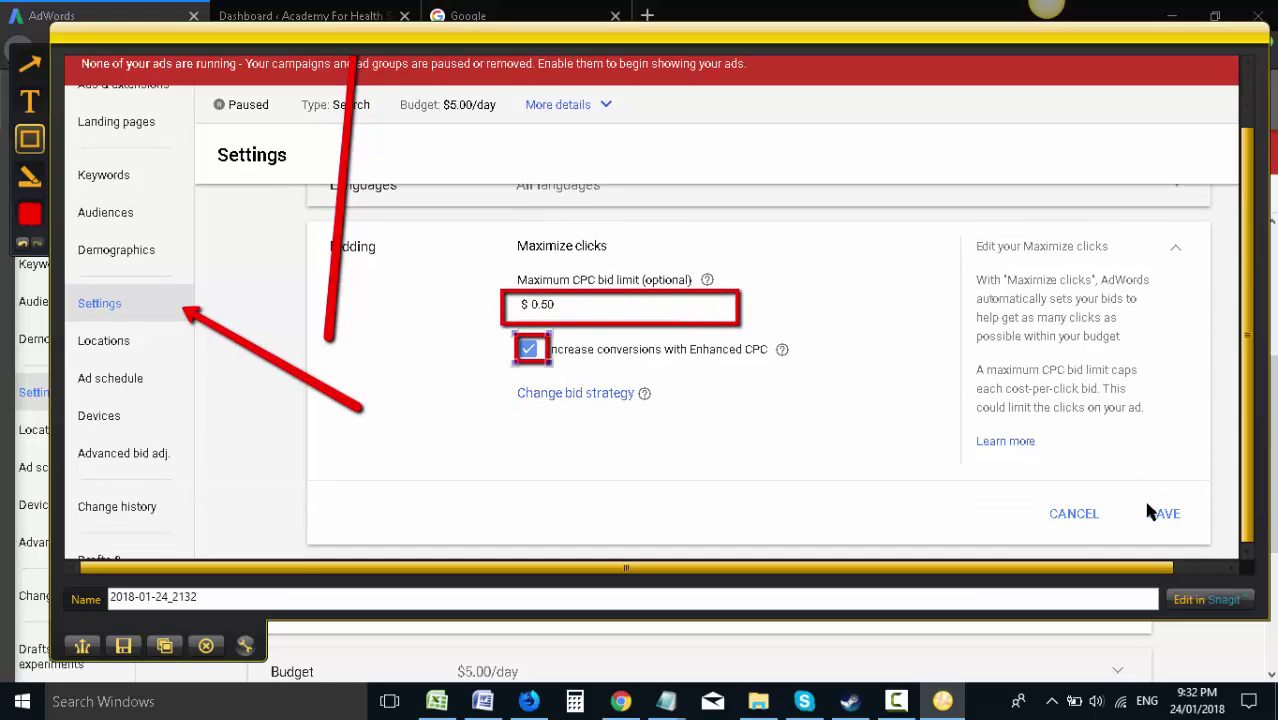
left_click_drag(1133, 496, 1189, 533)
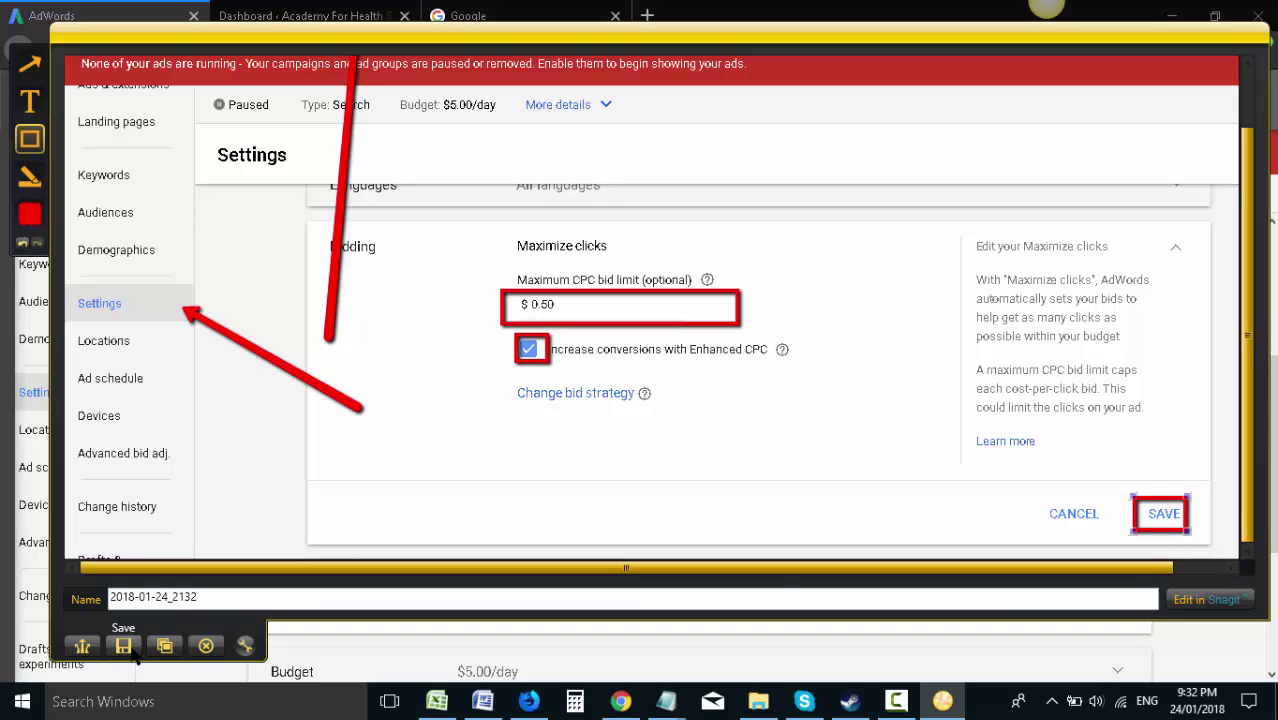
left_click(165, 646)
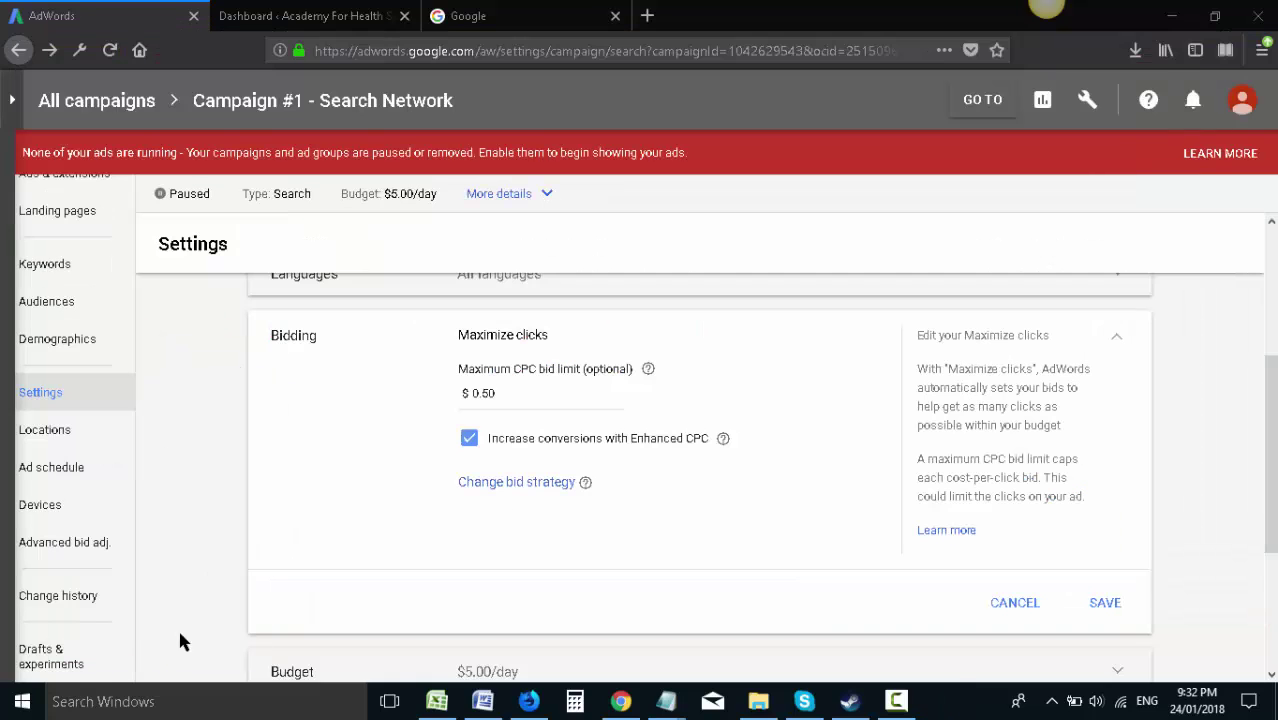
- Switch to the Word document and start the heading "Setting a maximum CPC for your campaign" on a new page
left_click(482, 701)
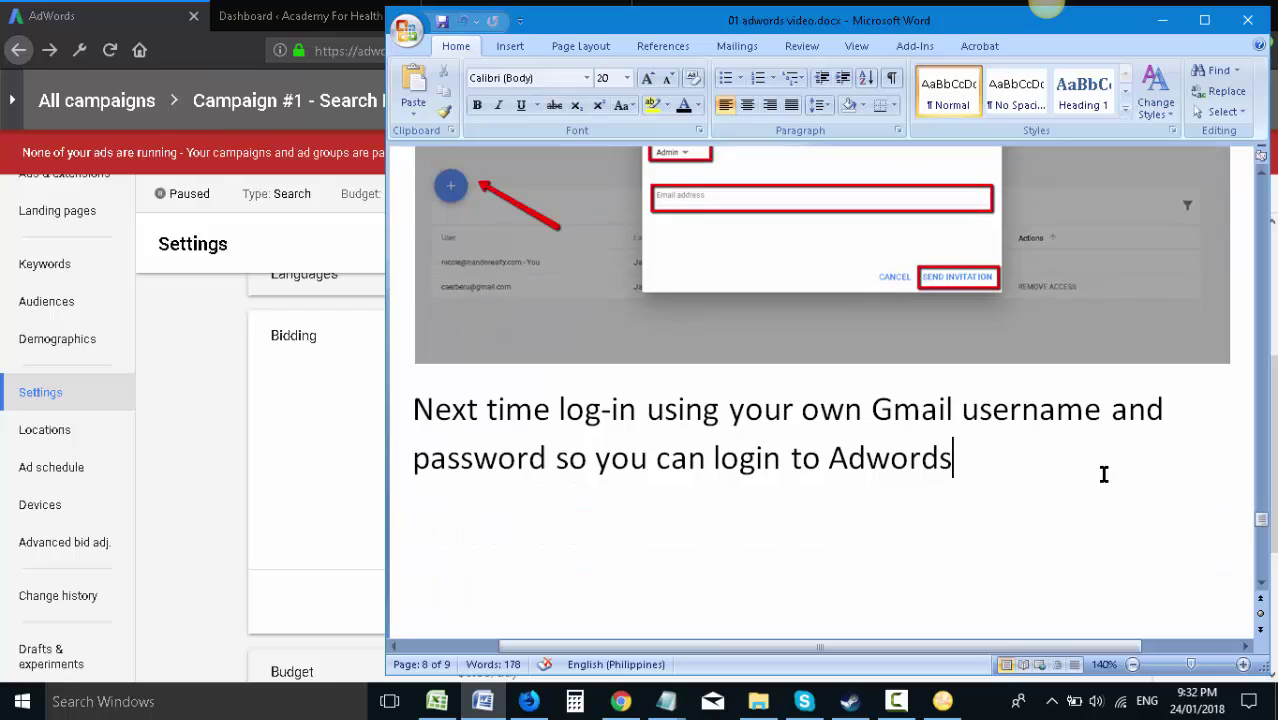
key("Return")
scroll(1040, 460, "down", 10)
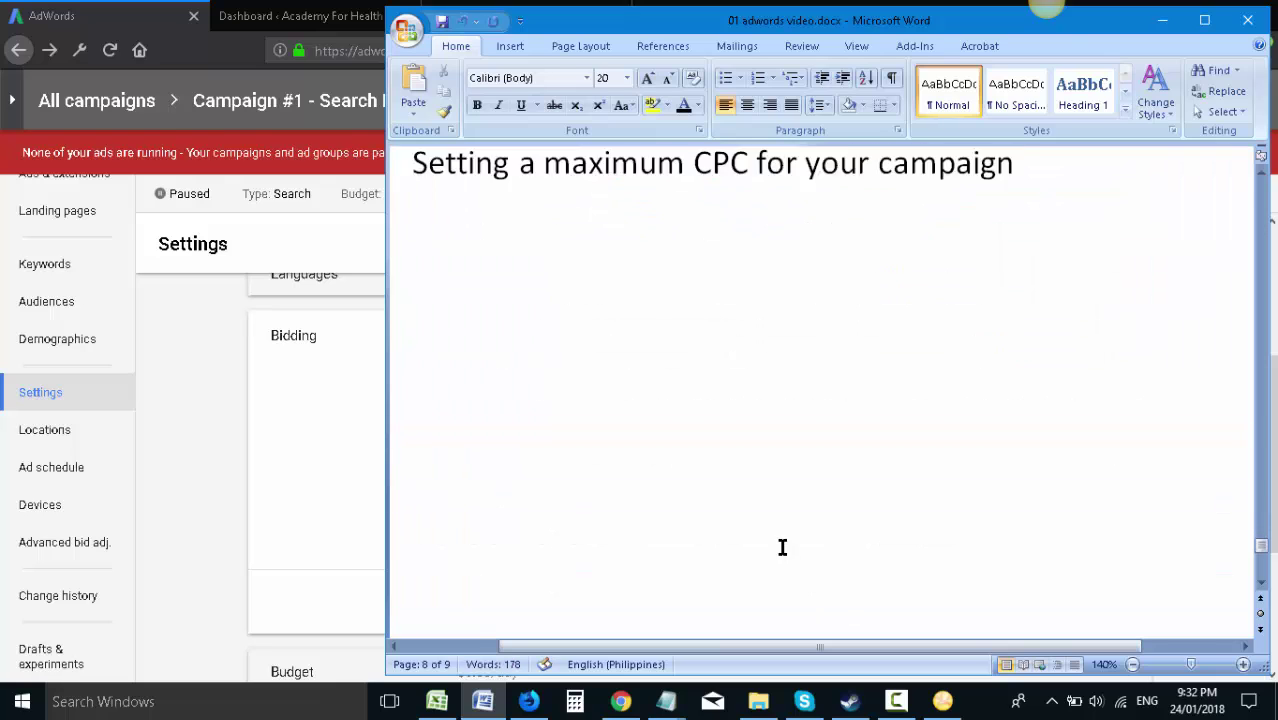
scroll(700, 460, "up", 3)
key("ctrl+Return")
key("Delete")
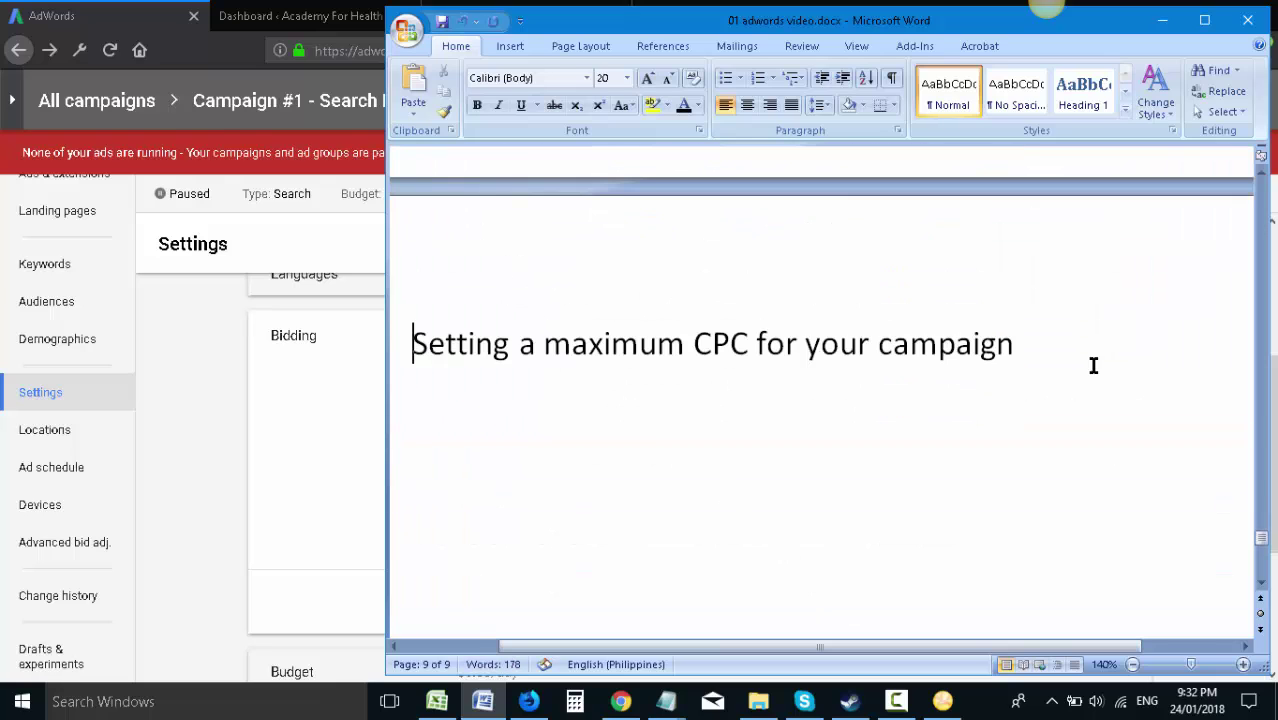
- Paste the annotated Bidding settings capture after the maximum CPC heading and add an empty line below it
left_click(1100, 363)
key("ctrl+v")
key("Return")
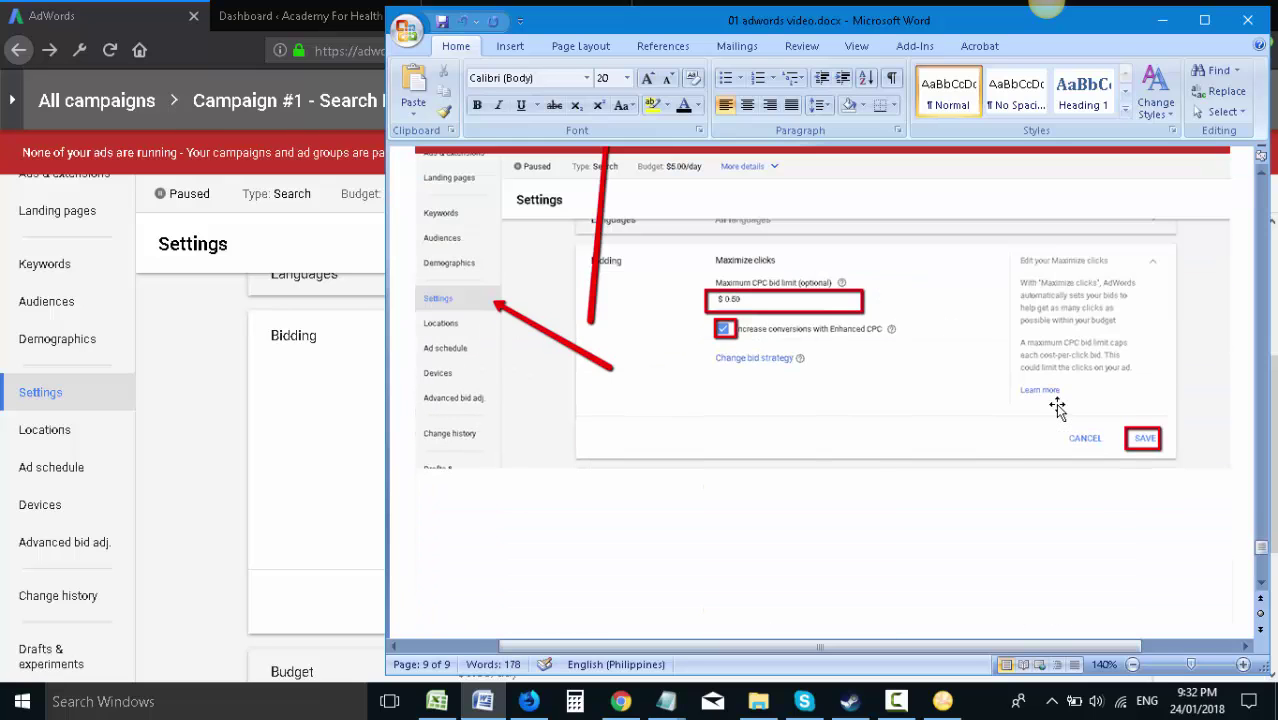
left_click(230, 336)
scroll(236, 380, "up", 3)
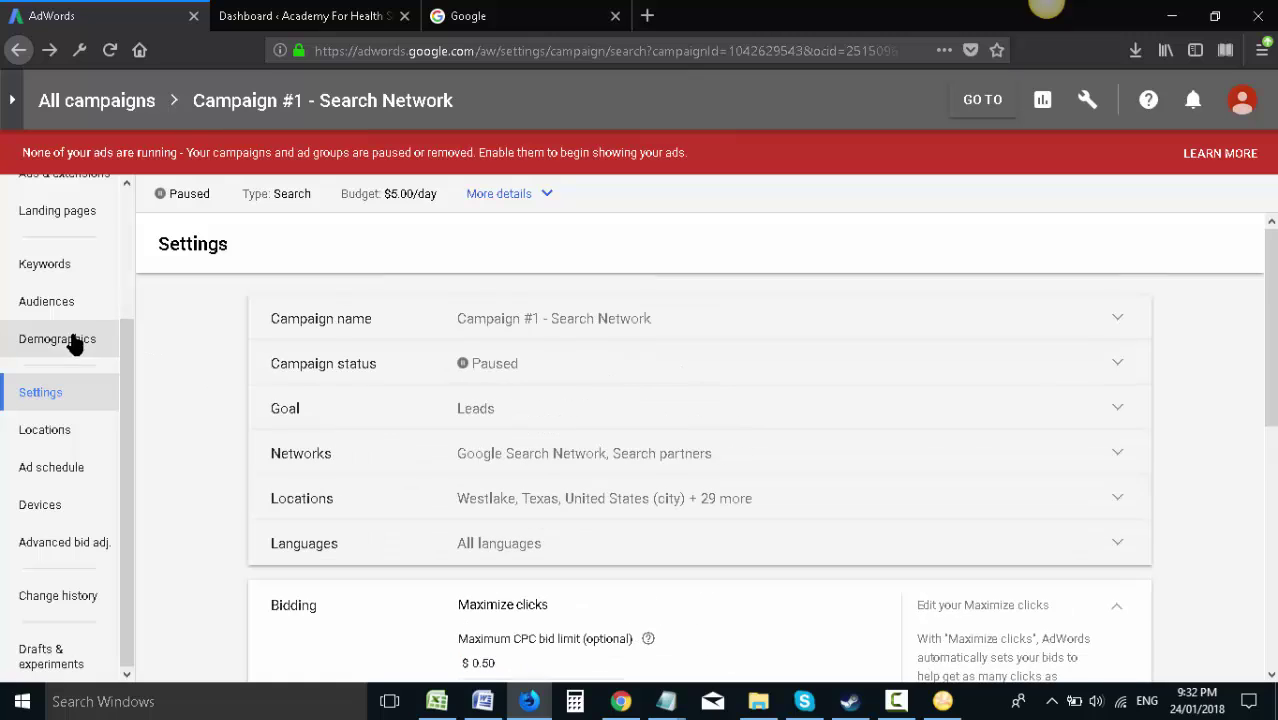
left_click(483, 701)
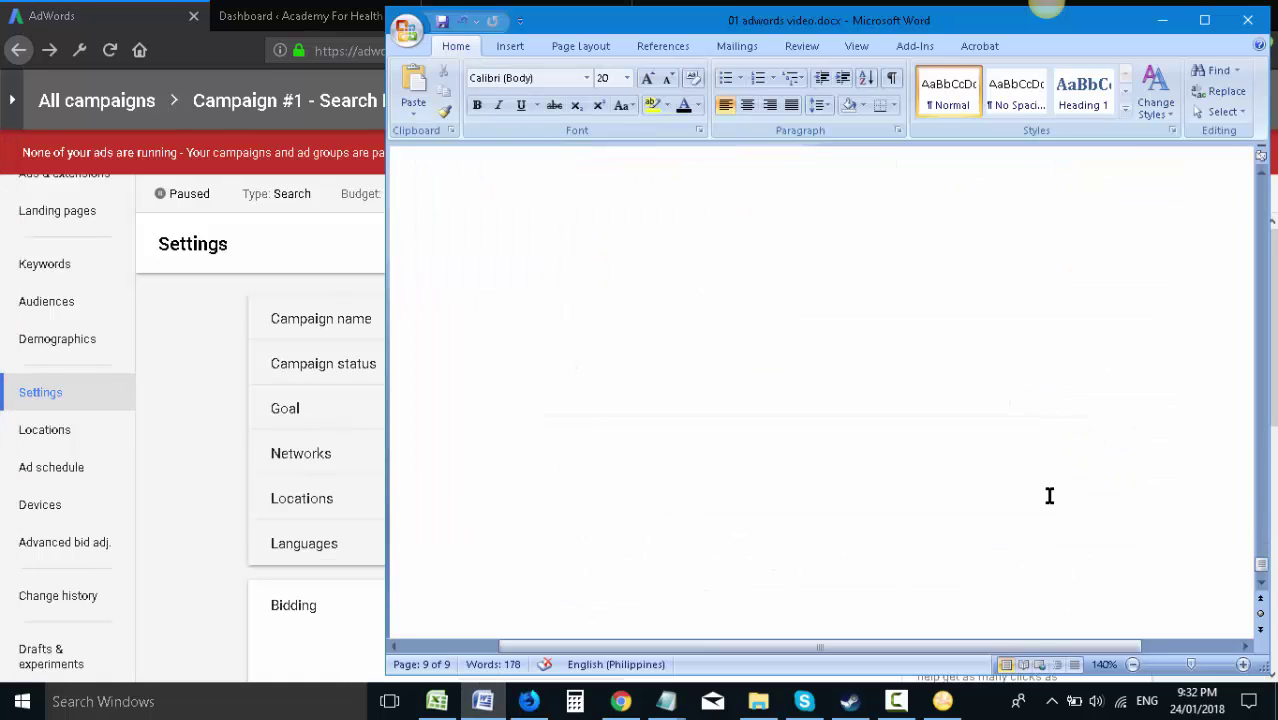
scroll(1047, 496, "up", 10)
scroll(1021, 494, "down", 8)
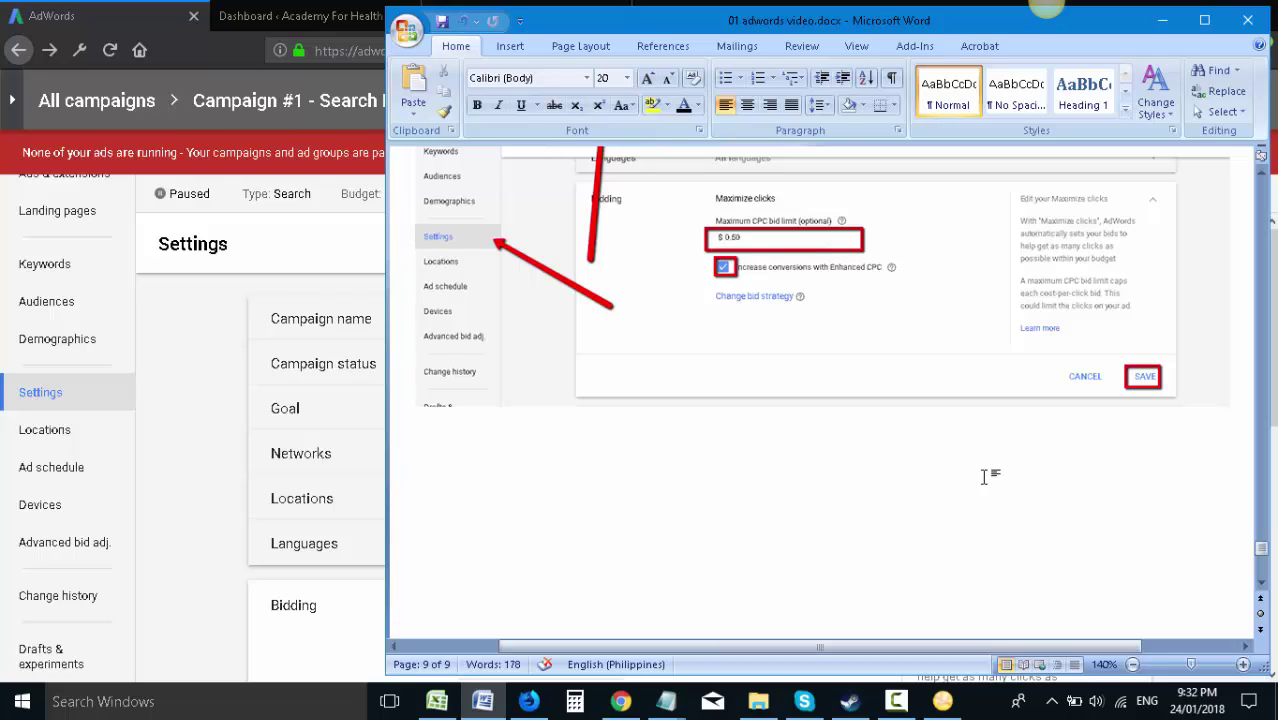
- Write "Campaign (done)" and, on a new line, "Ad group" below the Bidding settings capture
type("Campgin")
key("BackSpace")
key("BackSpace")
key("BackSpace")
type("aign")
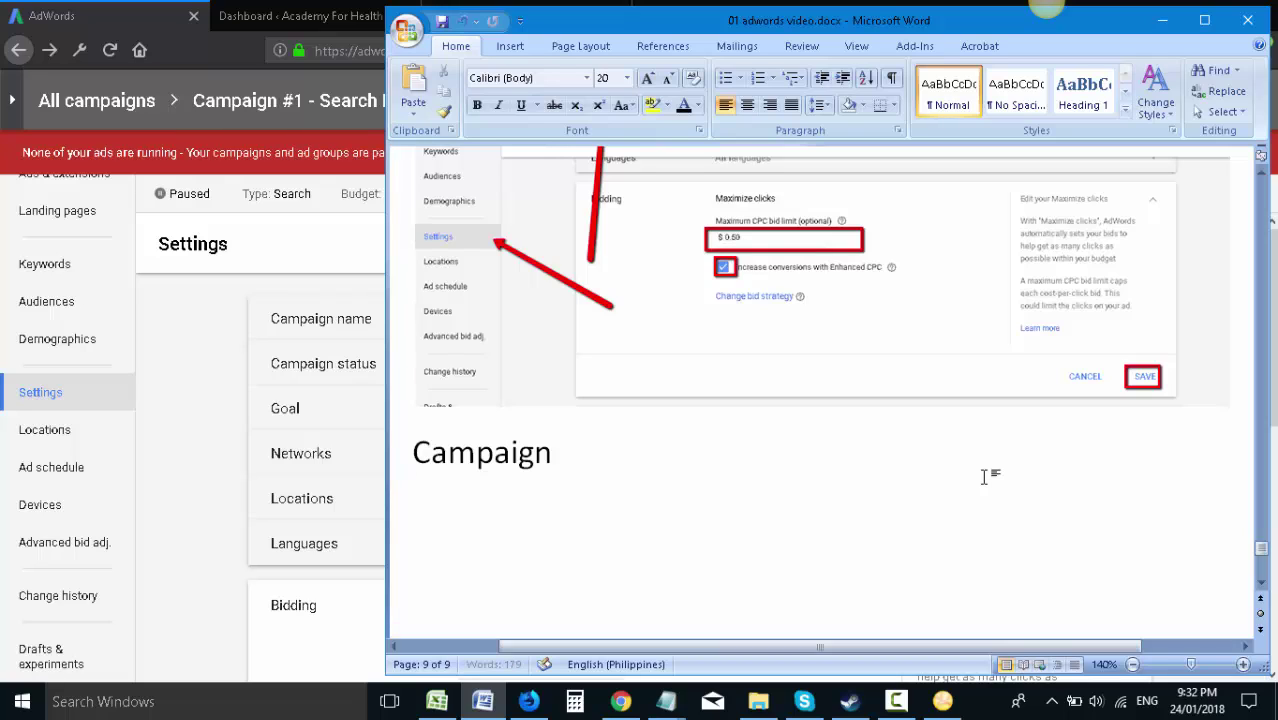
type(" (done)")
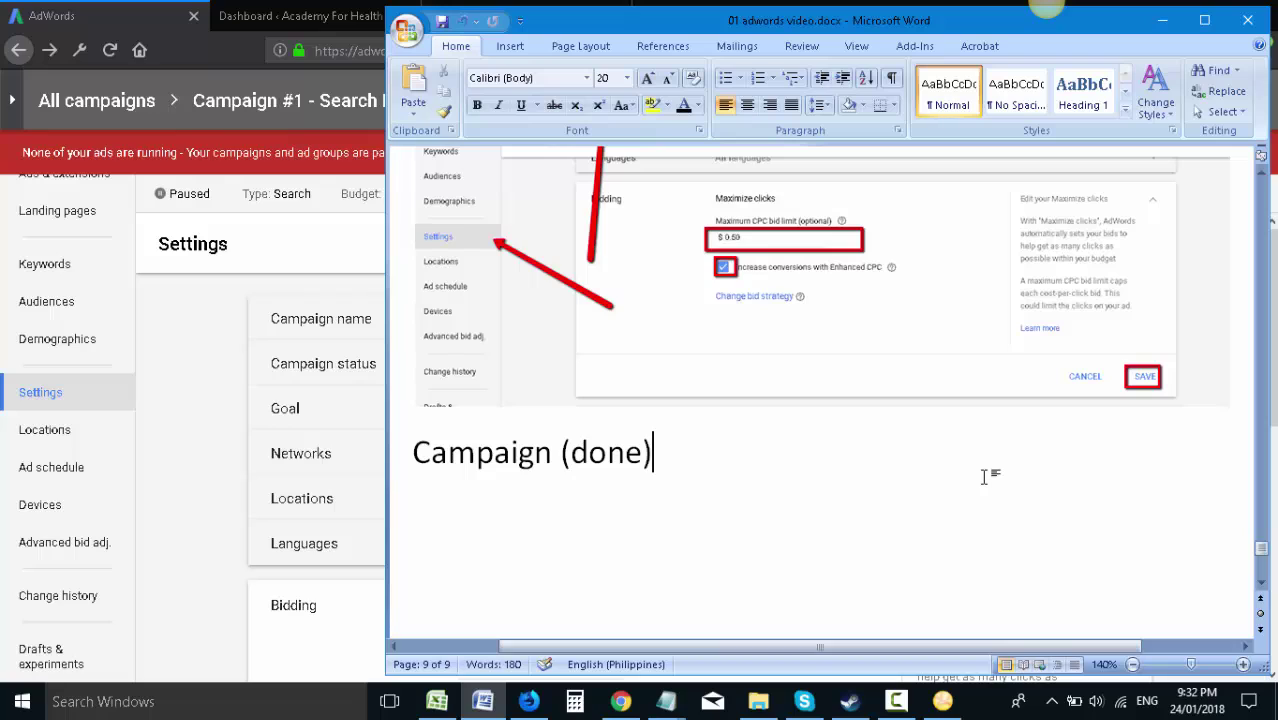
key("Return")
type("Ad group")
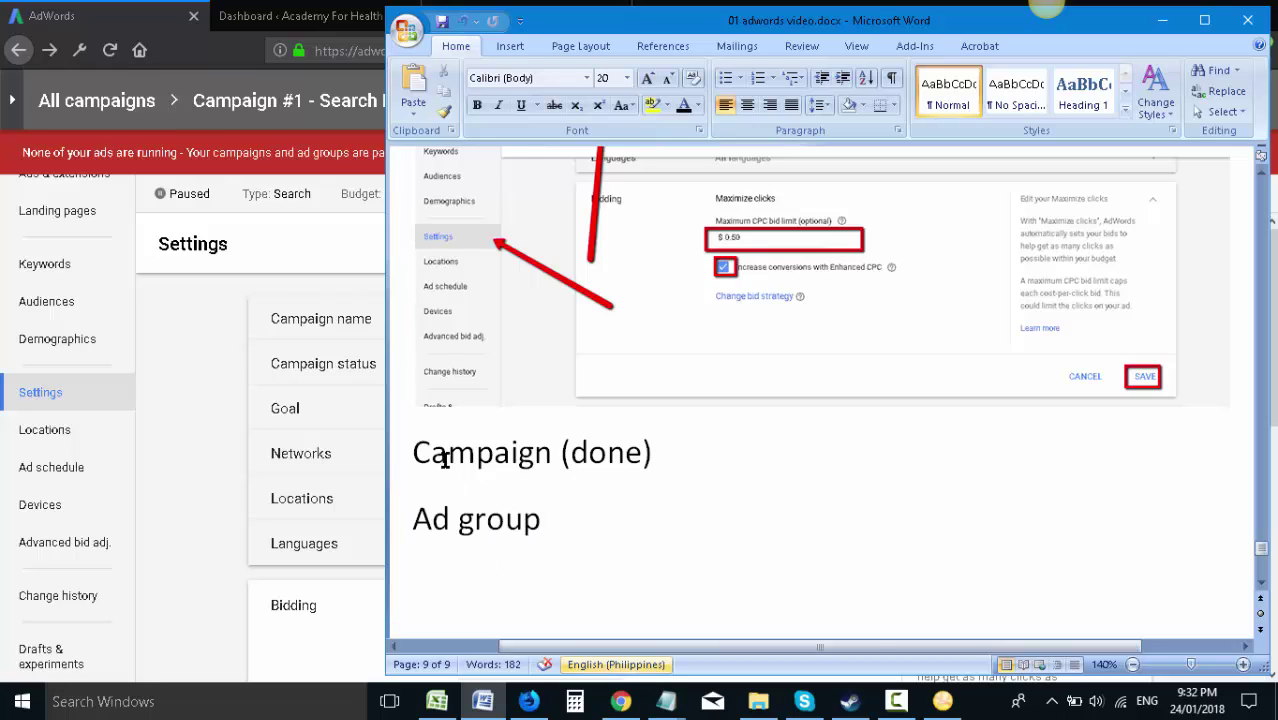
- Prefix the Campaign line with "Level 1 - " and the Ad group line with "Level 2 - ", and save the document
left_click(415, 452)
type("Lev")
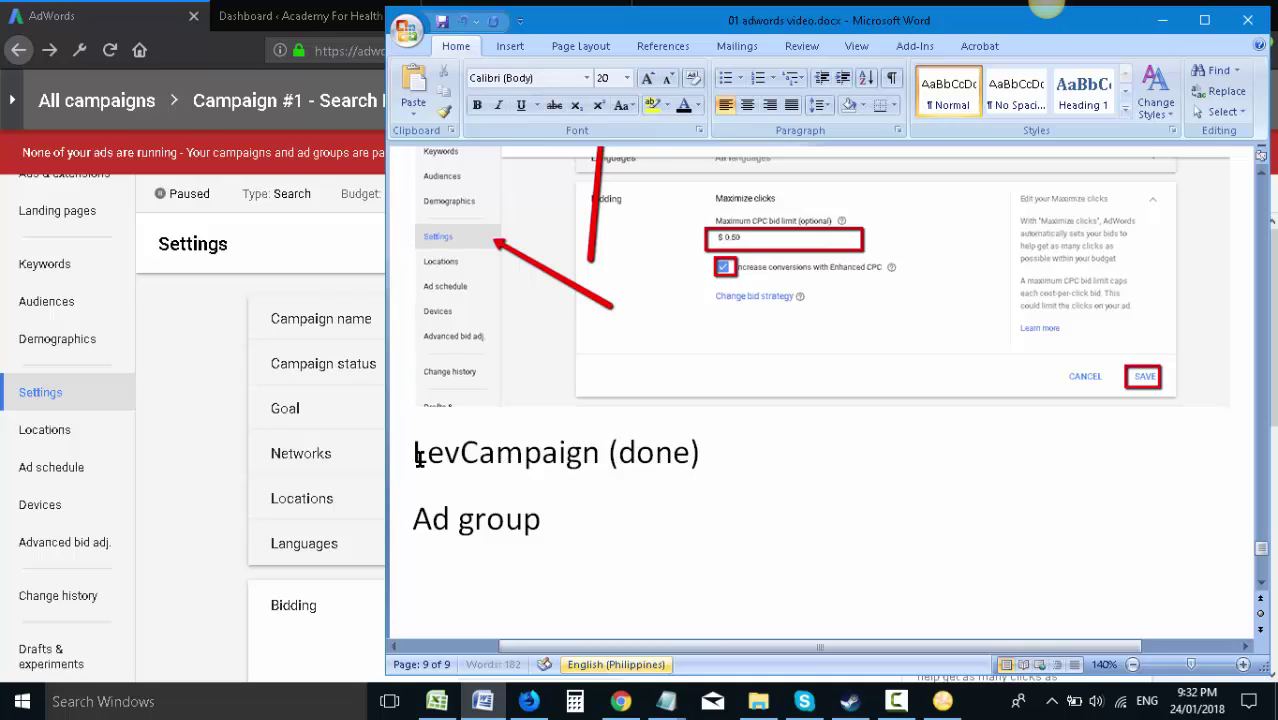
type("el 1 -")
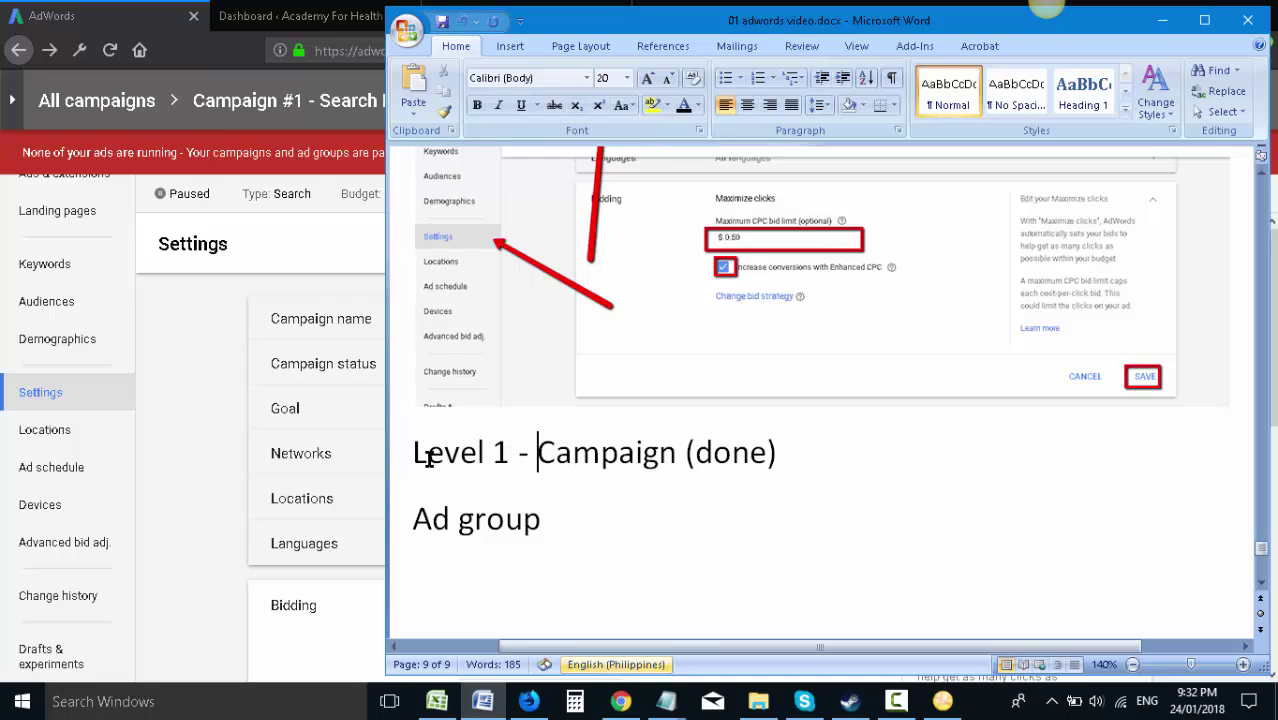
left_click(415, 516)
type("Level 2 -")
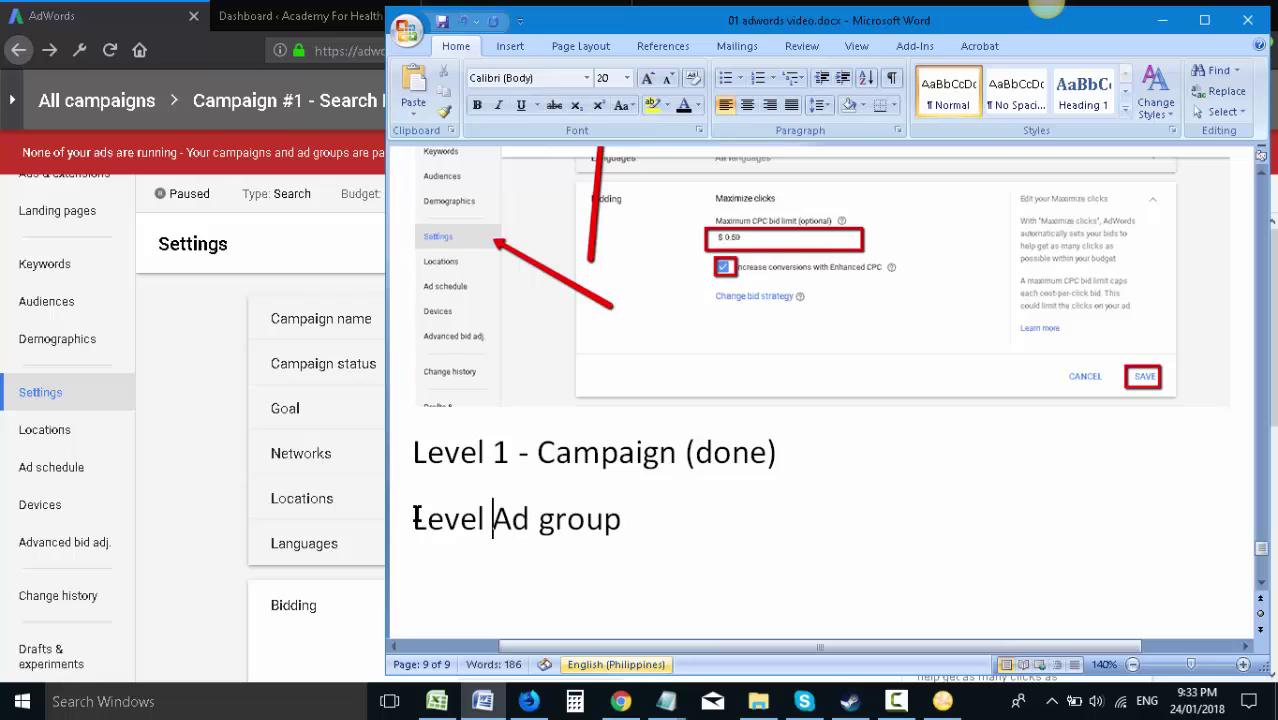
key("ctrl+s")
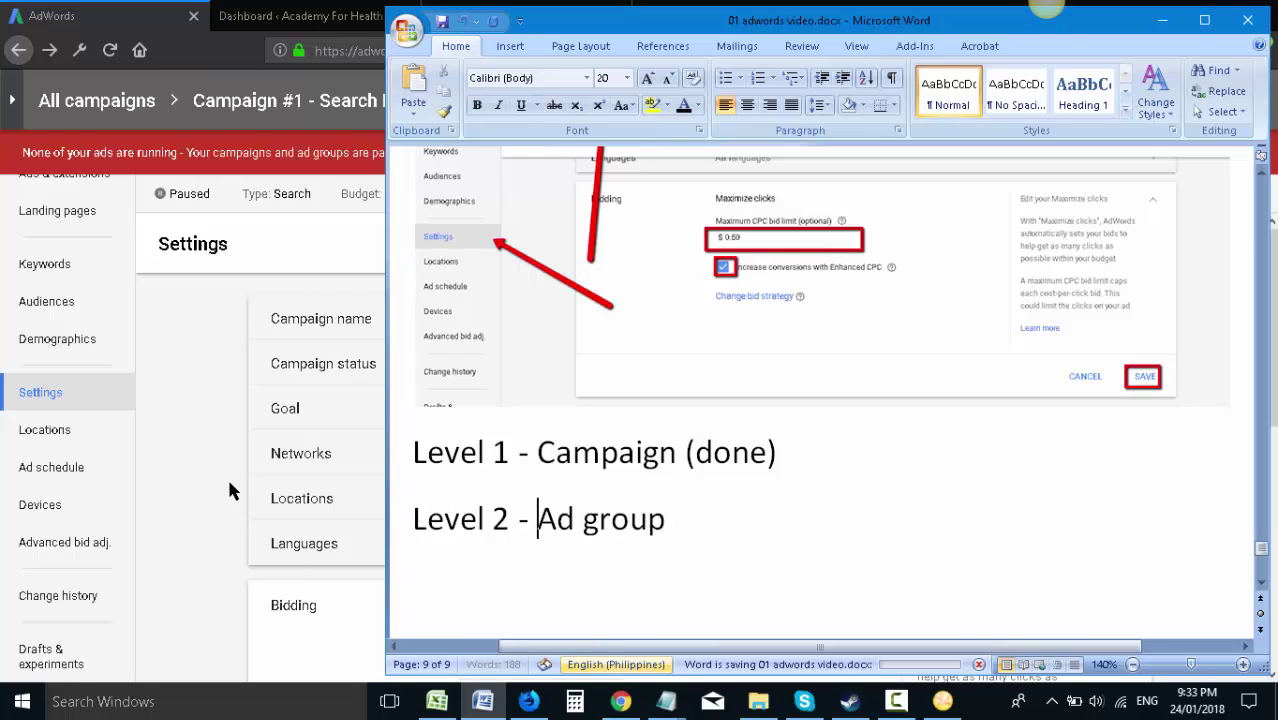
- Switch to AdWords in Firefox and save the unsaved Bidding changes in the Campaign #1 settings
left_click_drag(230, 481, 236, 468)
left_click(184, 414)
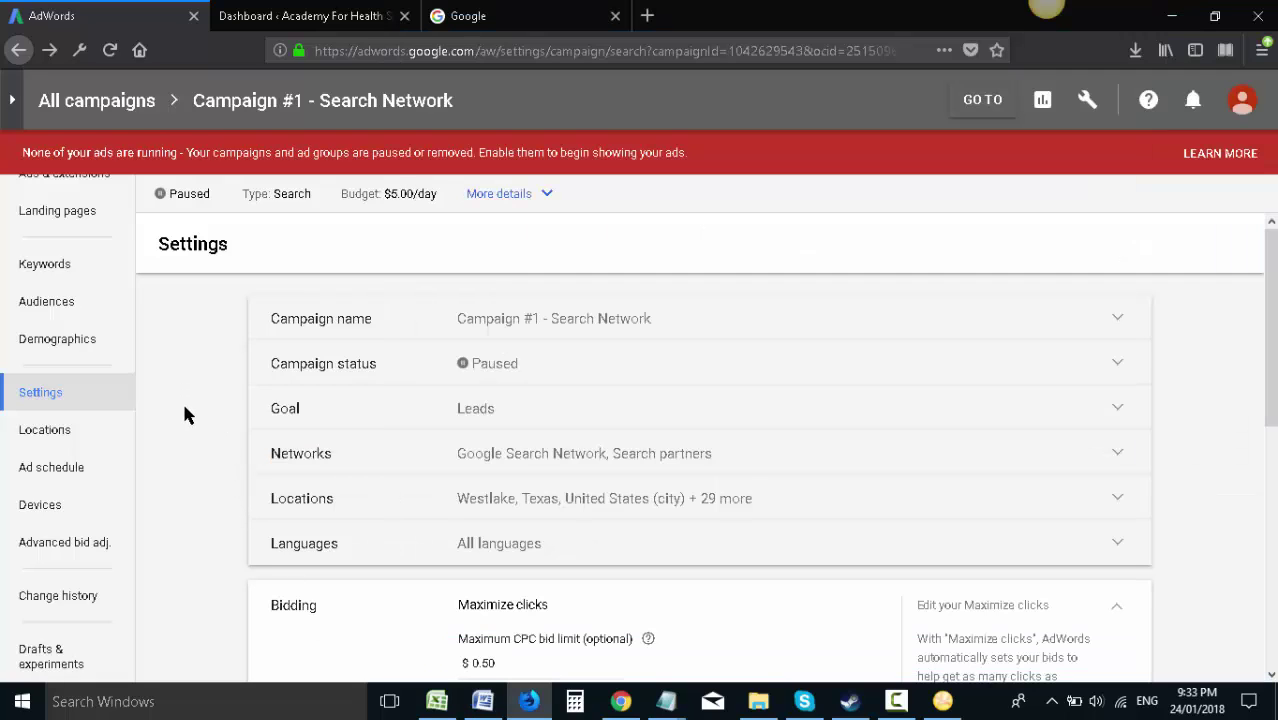
scroll(88, 338, "down", 5)
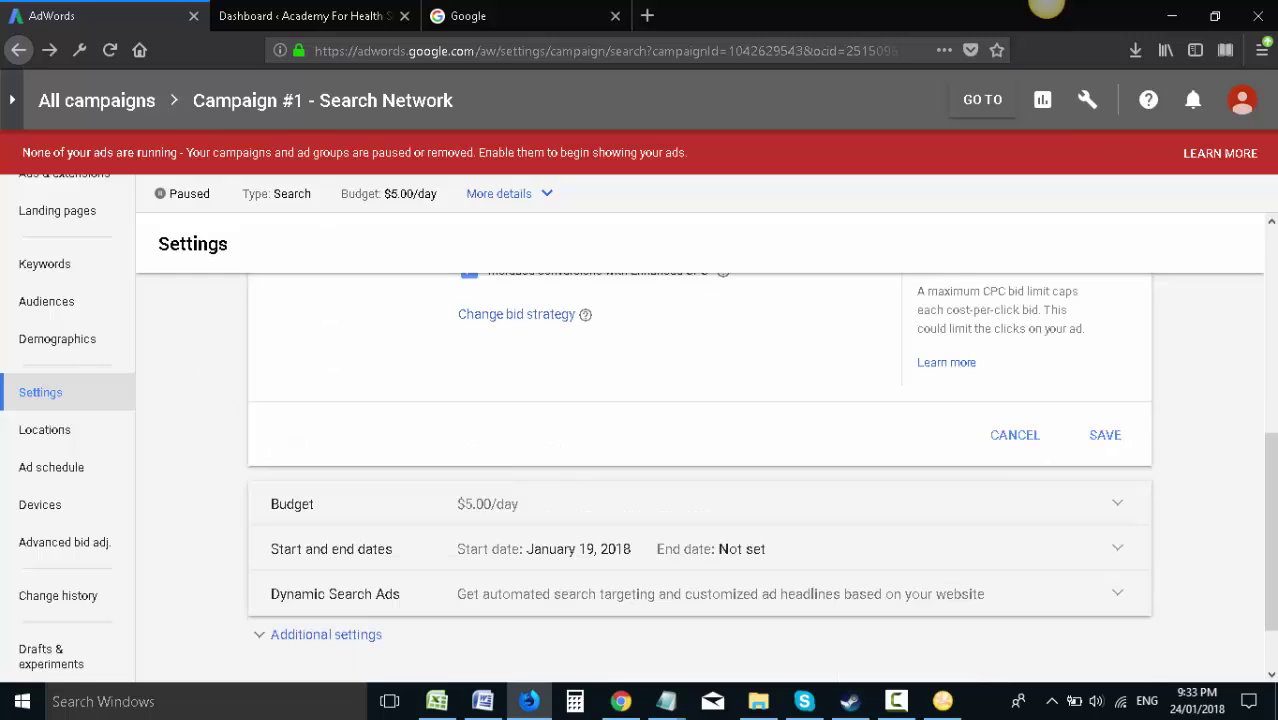
scroll(131, 337, "up", 10)
scroll(20, 293, "down", 1)
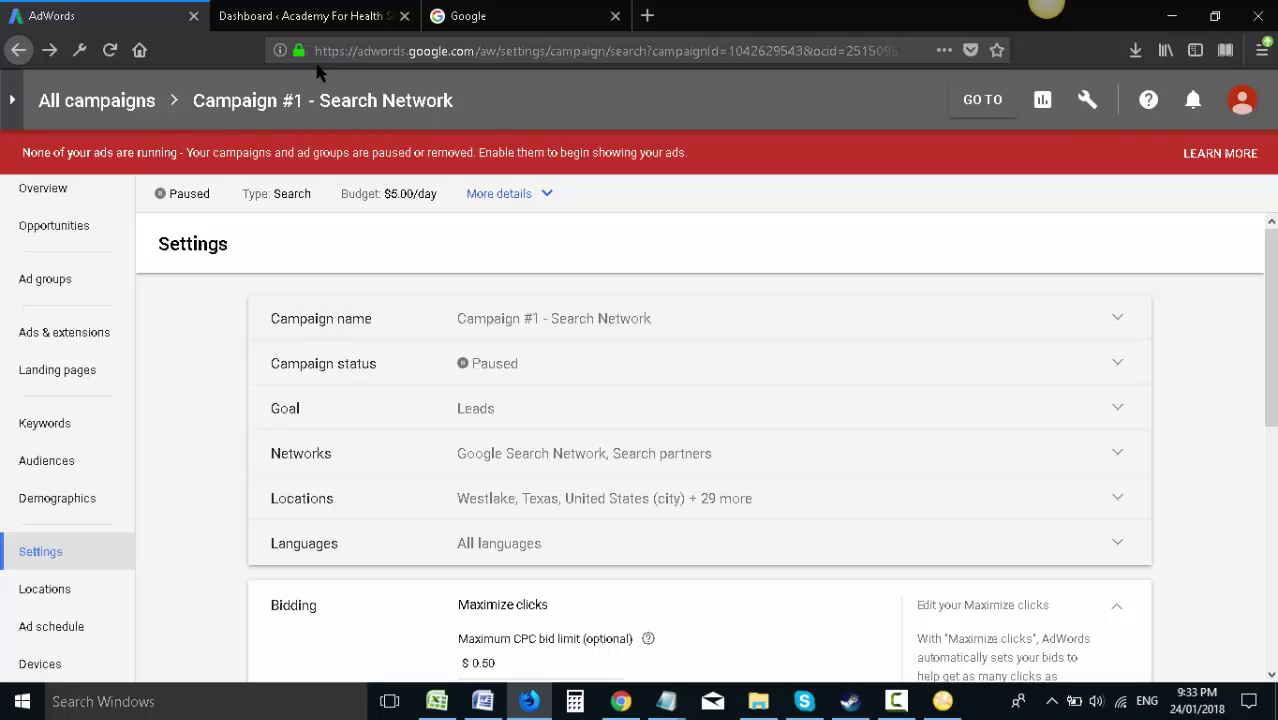
left_click(51, 279)
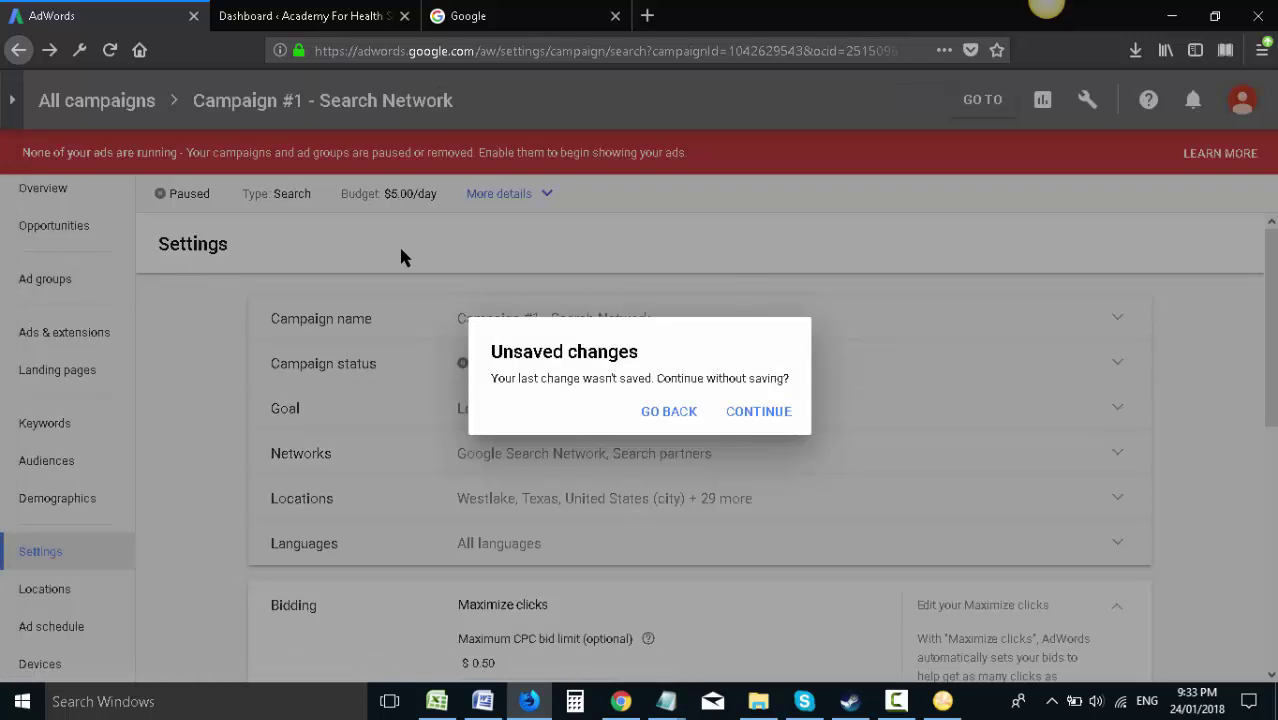
left_click(679, 418)
scroll(913, 486, "down", 5)
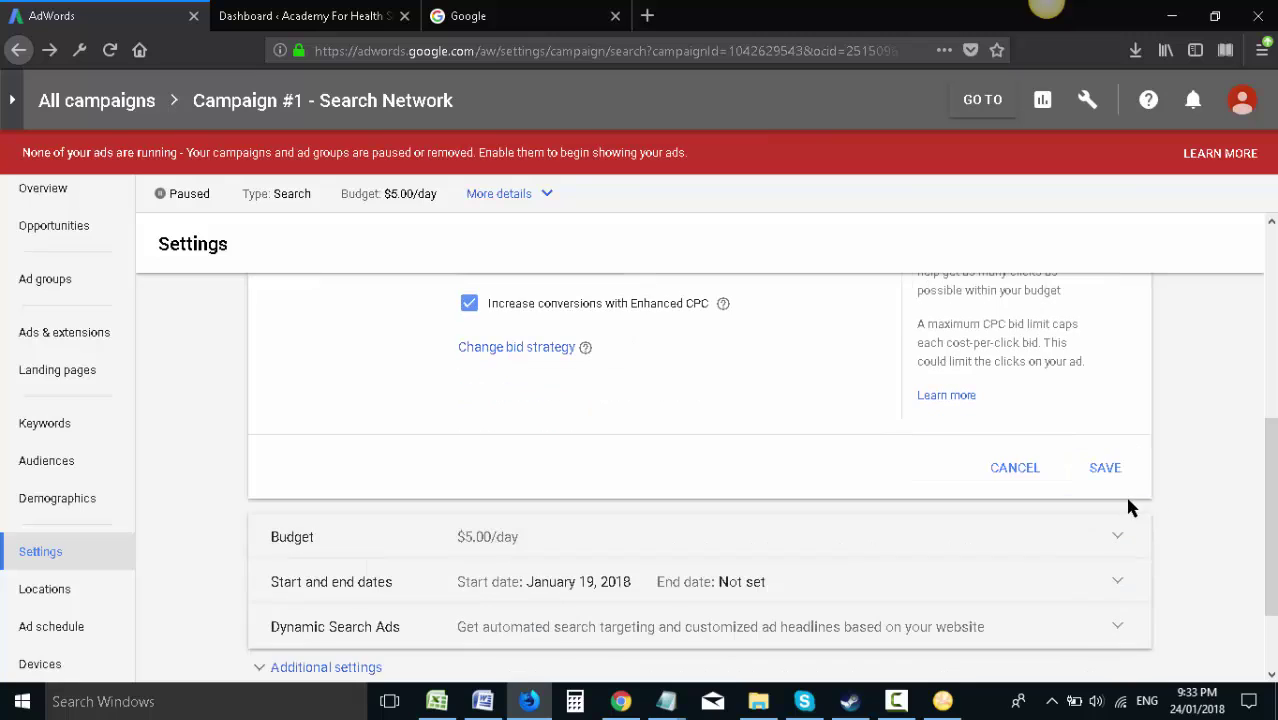
left_click(1108, 470)
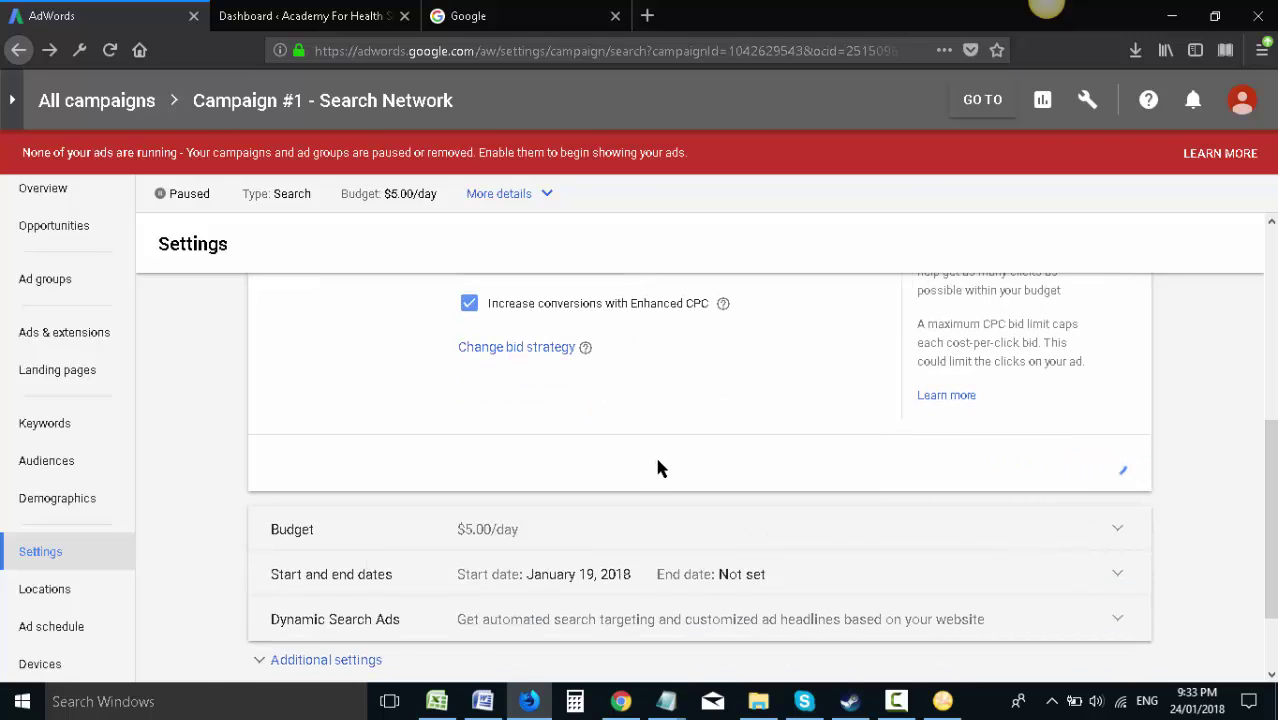
- Open the campaign's Ad groups page and capture an image from the red alert banner down through the ad group table
left_click(62, 285)
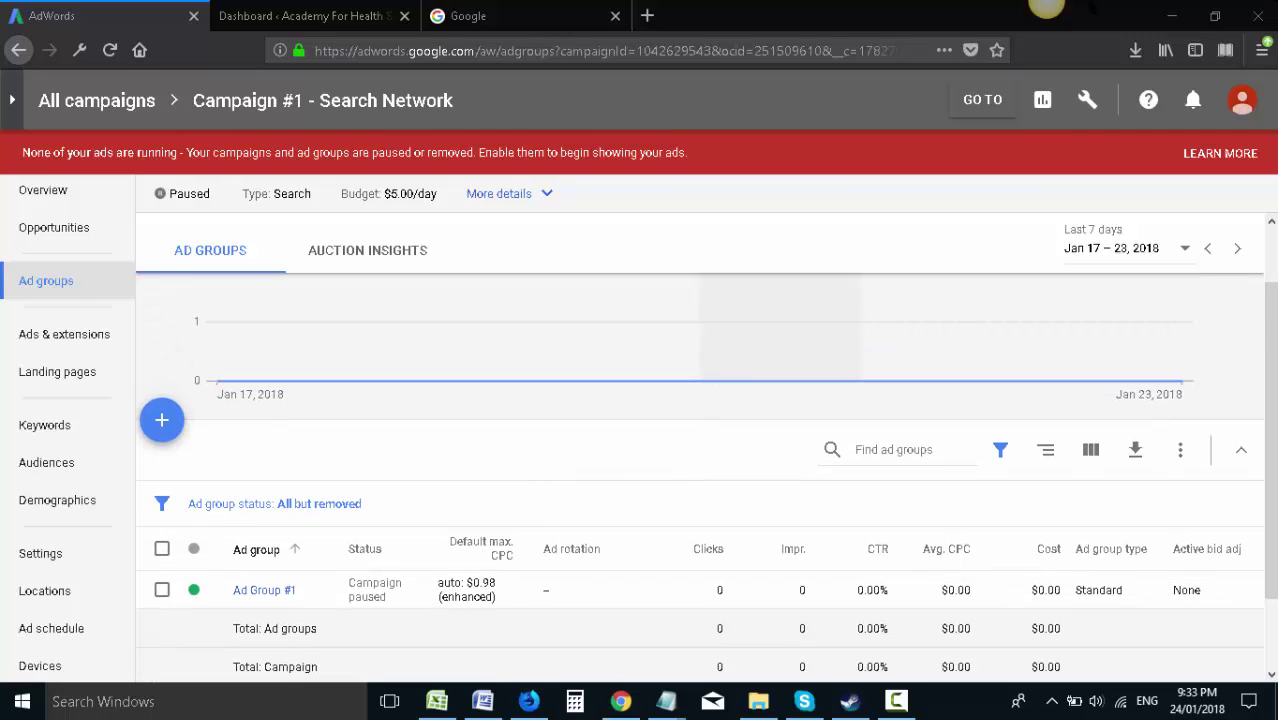
key("Print")
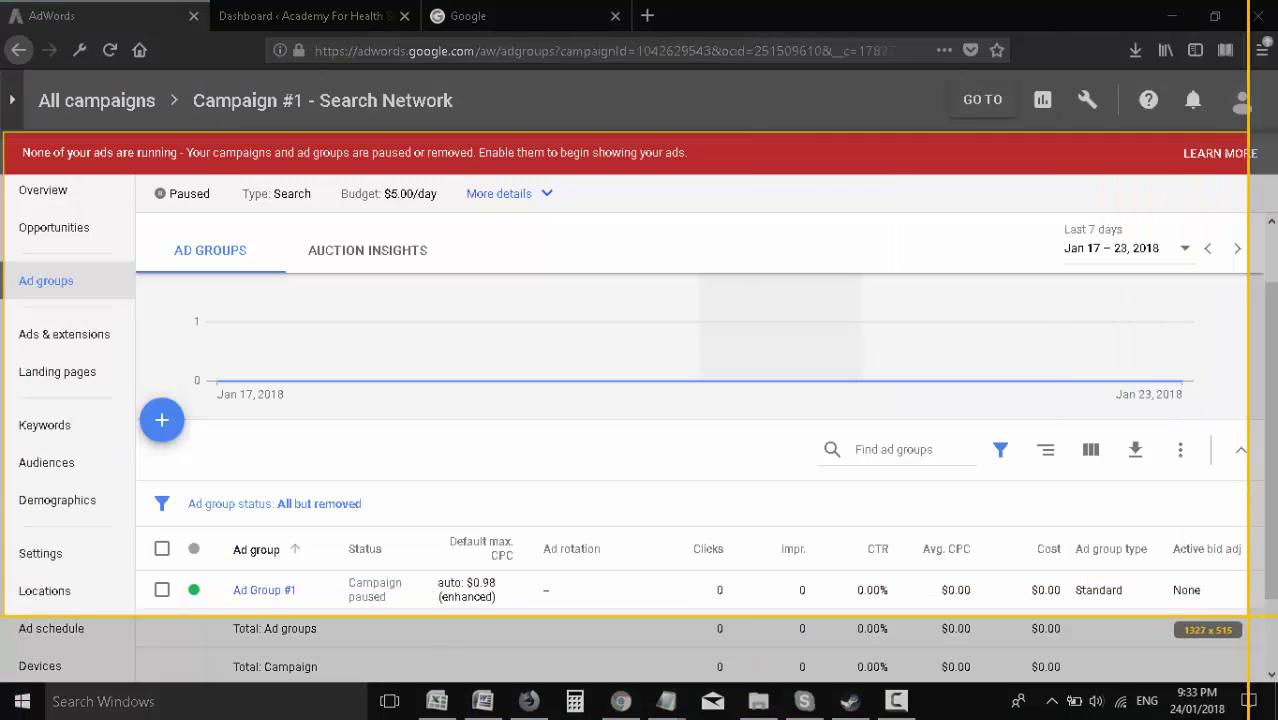
left_click_drag(1248, 615, 1265, 665)
left_click(27, 697)
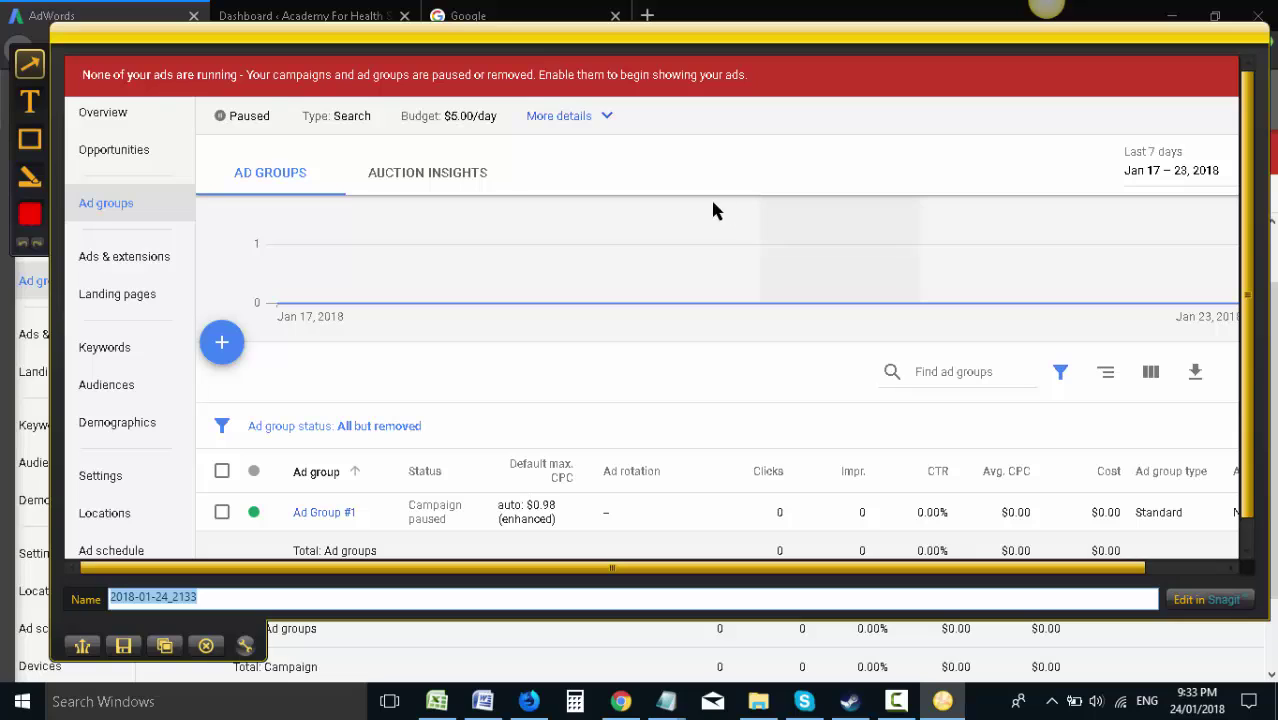
- Point a red arrow at Ad groups in the capture's navigation list and copy the annotated image
left_click(29, 64)
left_click_drag(397, 352, 181, 205)
scroll(544, 345, "down", 1)
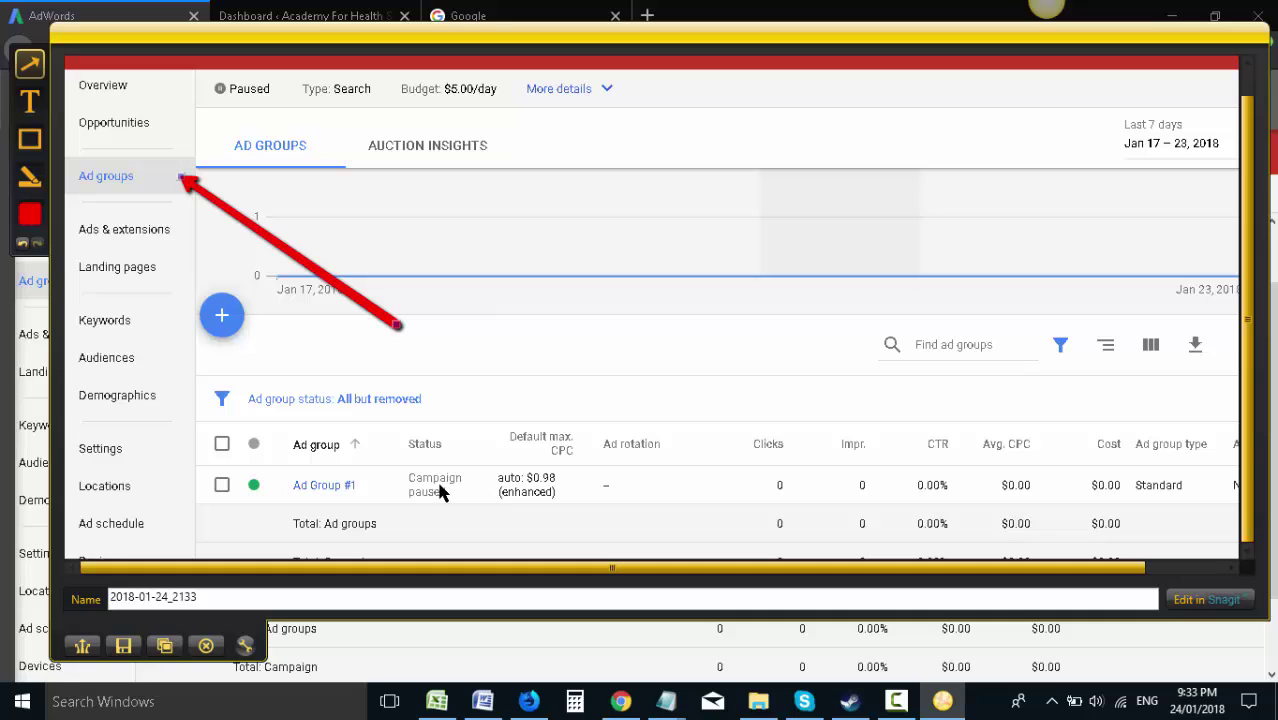
left_click(165, 645)
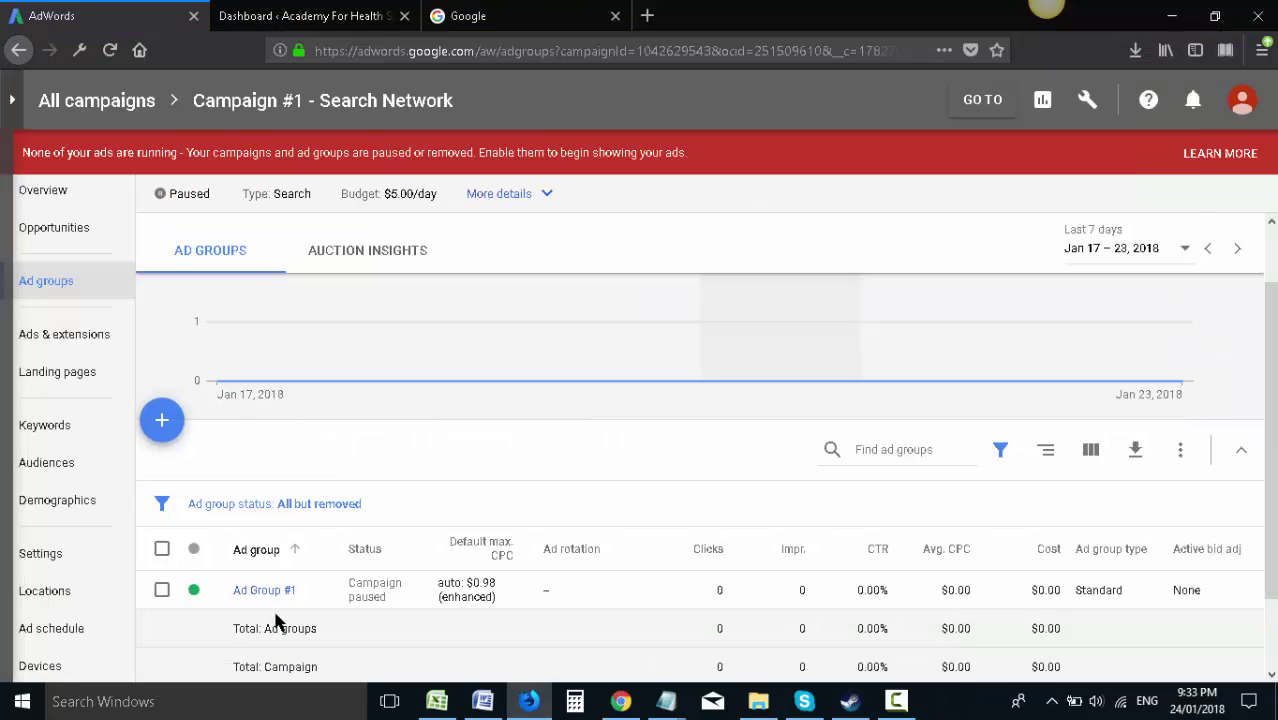
- Switch to the Word document, paste the annotated Ad groups capture after the "Level 2 - Ad group" line, and save
left_click(483, 701)
scroll(782, 386, "down", 1)
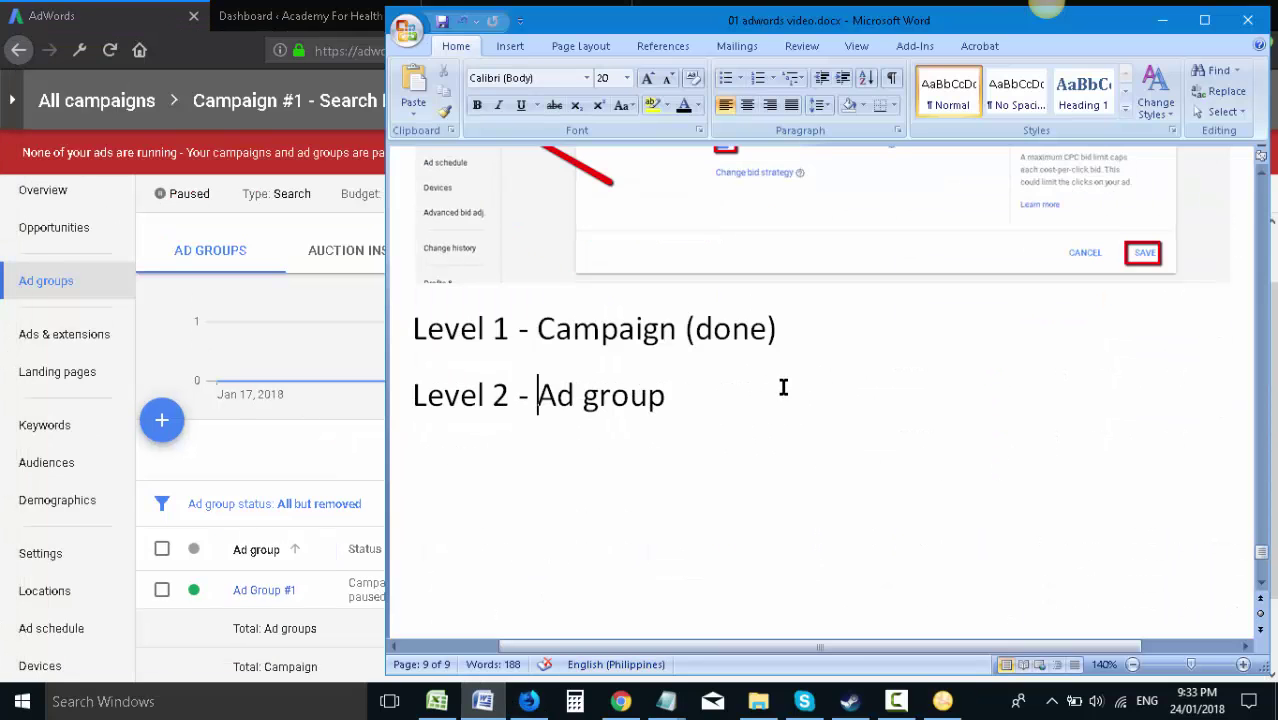
left_click(842, 388)
key("ctrl+v")
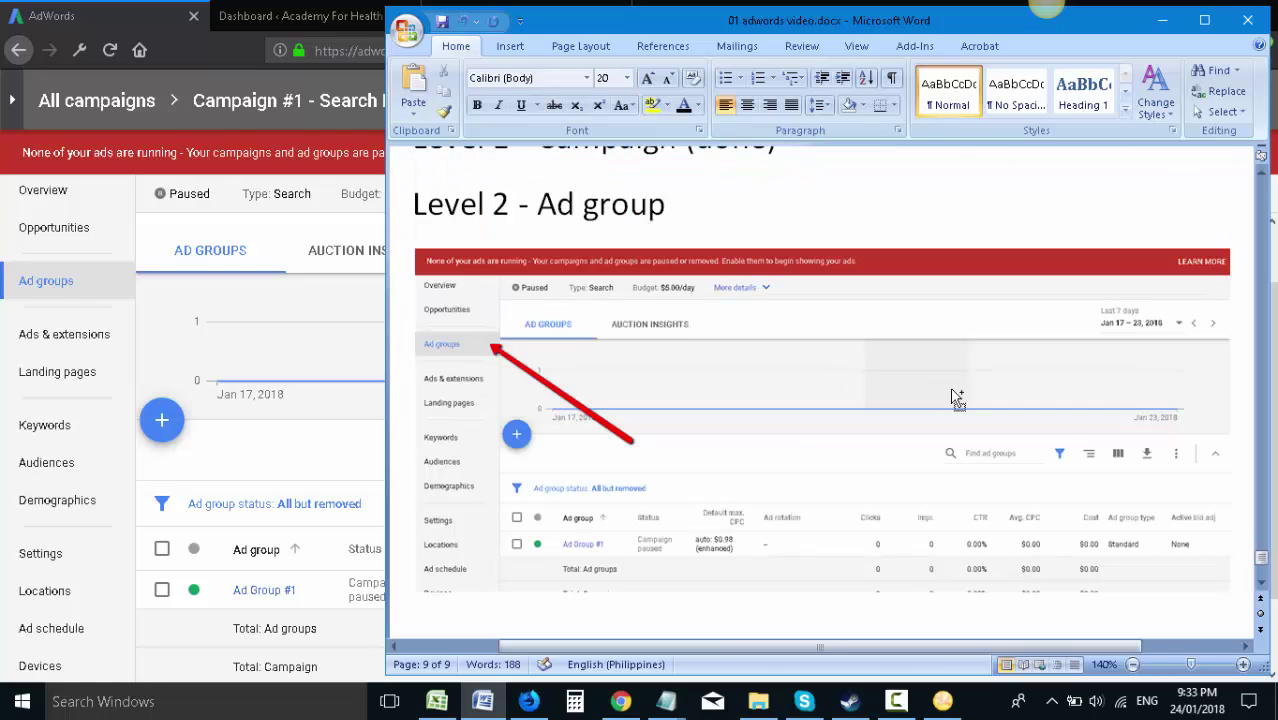
key("ctrl+s")
- Switch back to AdWords and rename Ad Group #1 to "Ad Group #1 - real estate near fort worth"
key("alt+Tab")
scroll(598, 515, "down", 1)
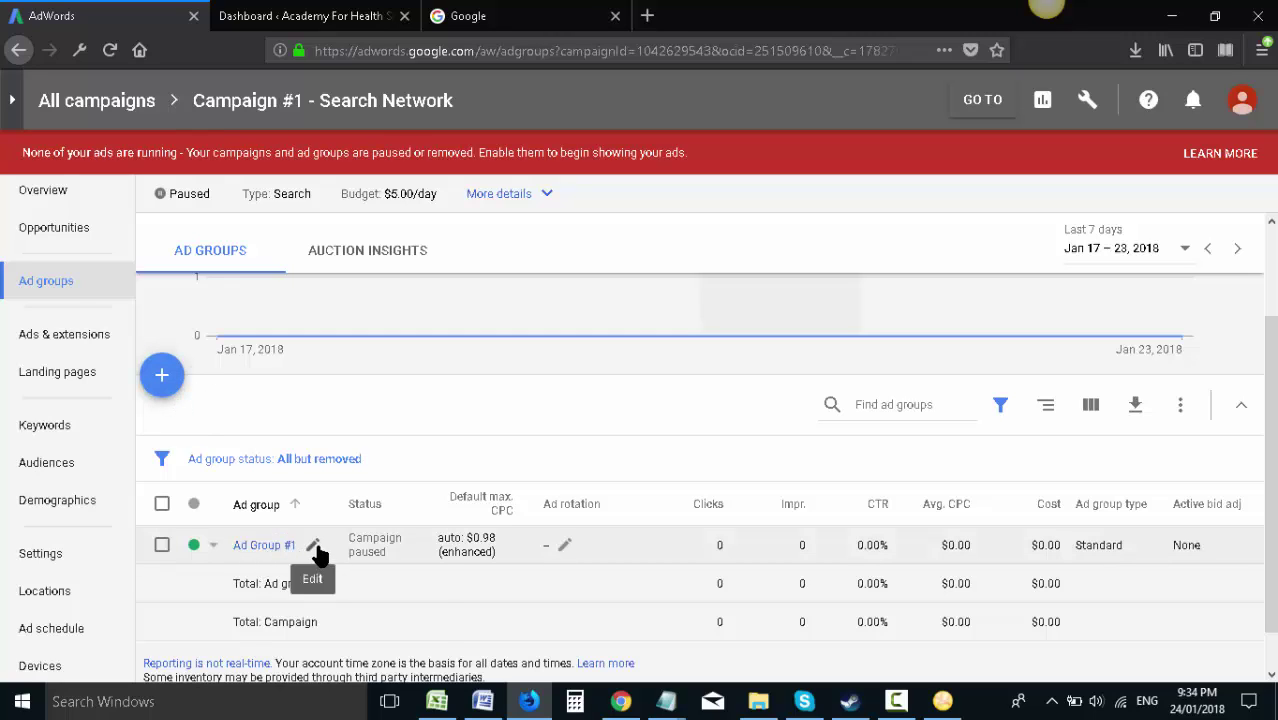
left_click(313, 550)
type("-")
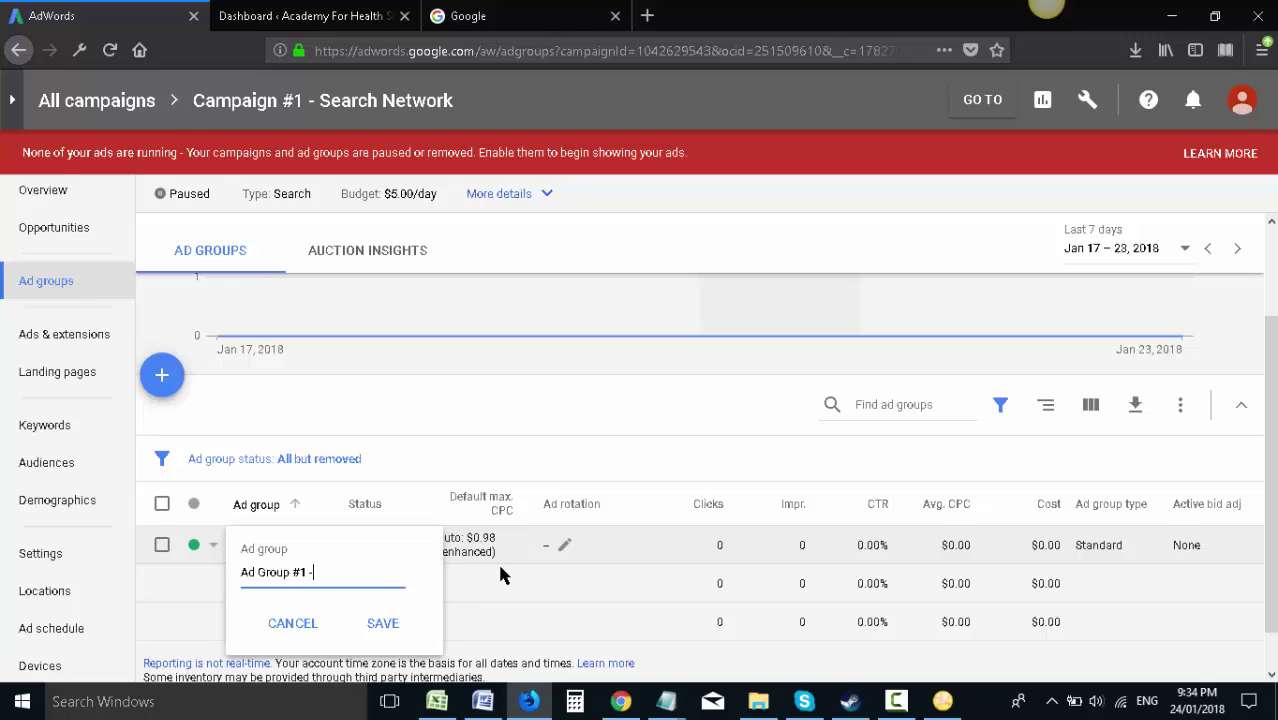
type(" real estate near fort worth")
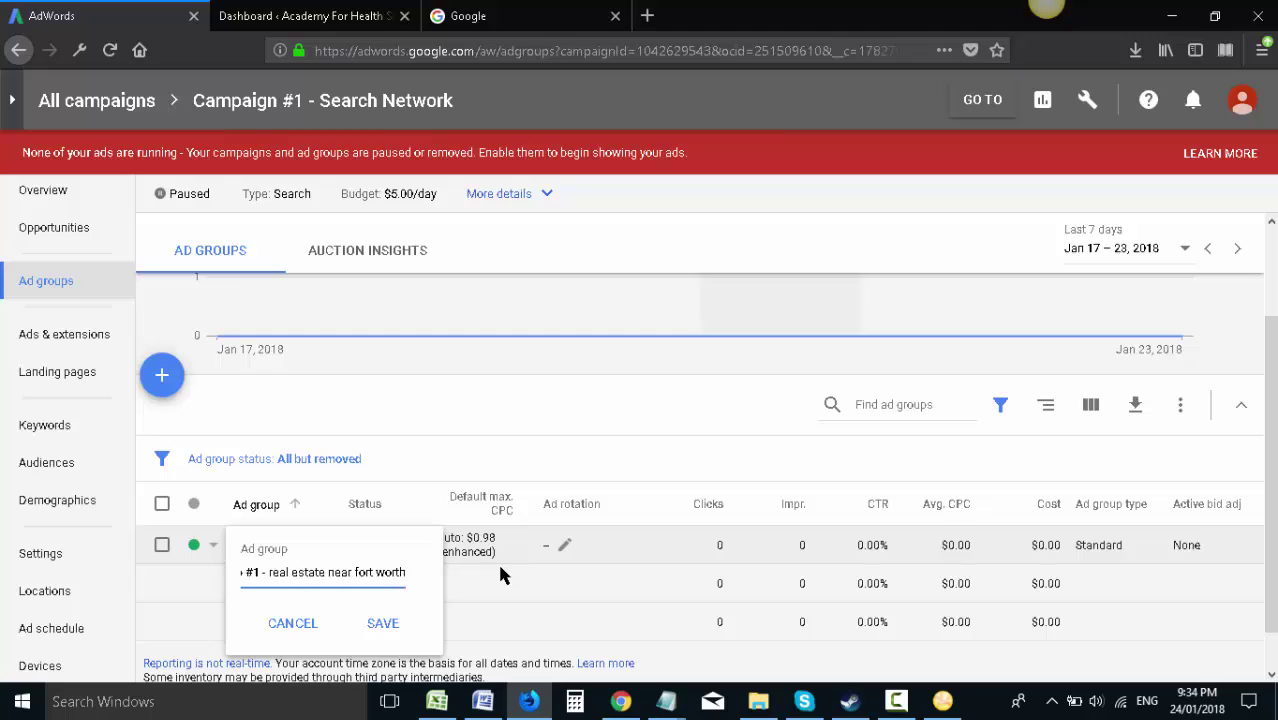
left_click(380, 620)
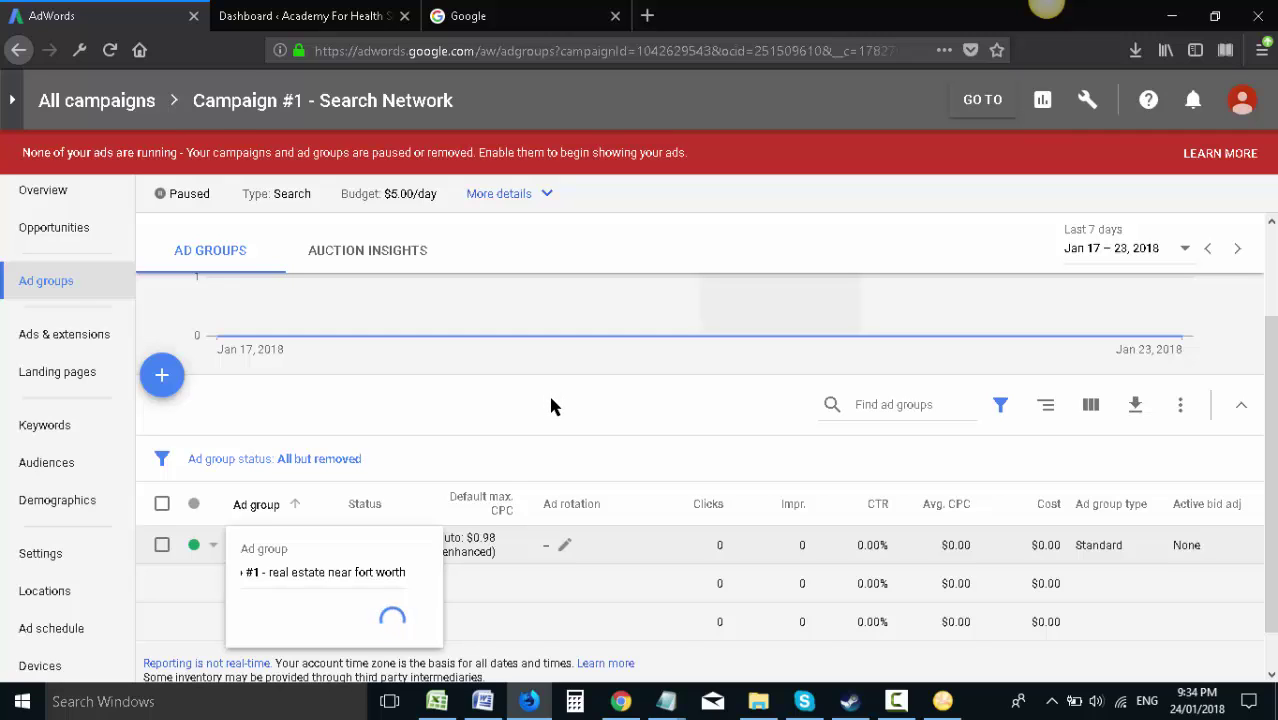
- Connect to the Wi-Fi network B315_A02EC, save the ad group's new name again, and dismiss the error notice
left_click(1120, 702)
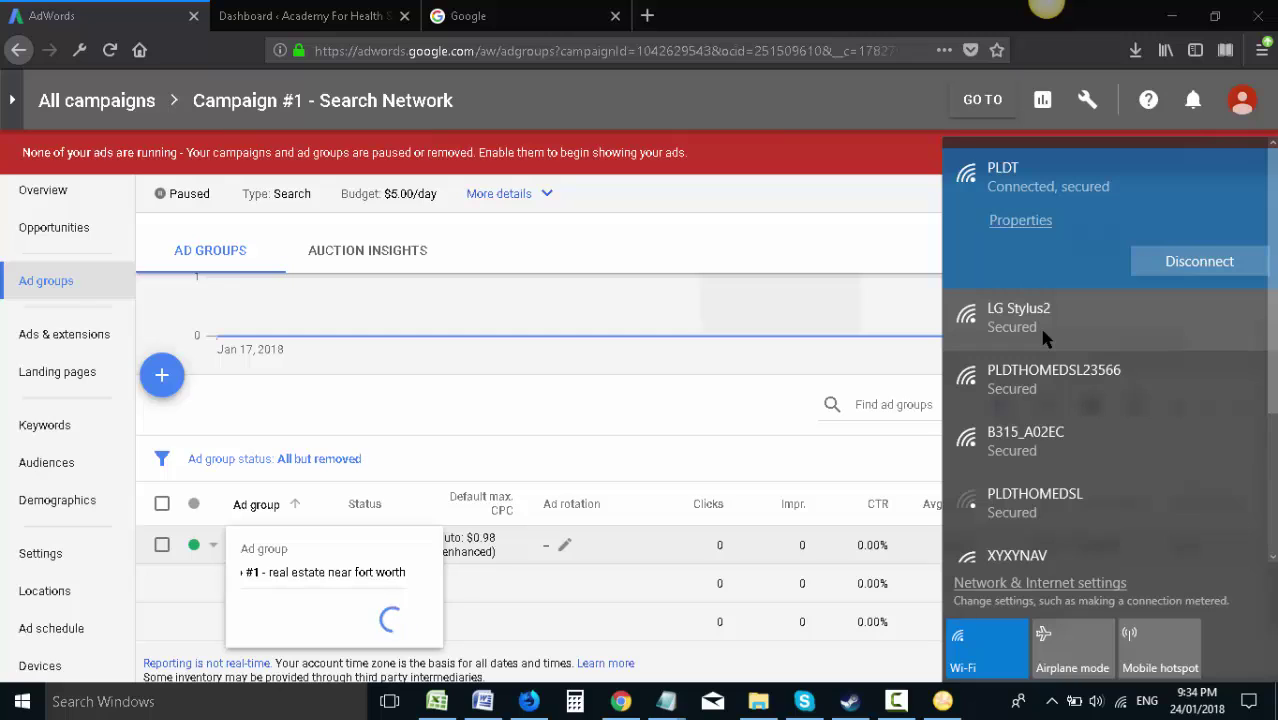
left_click(1055, 438)
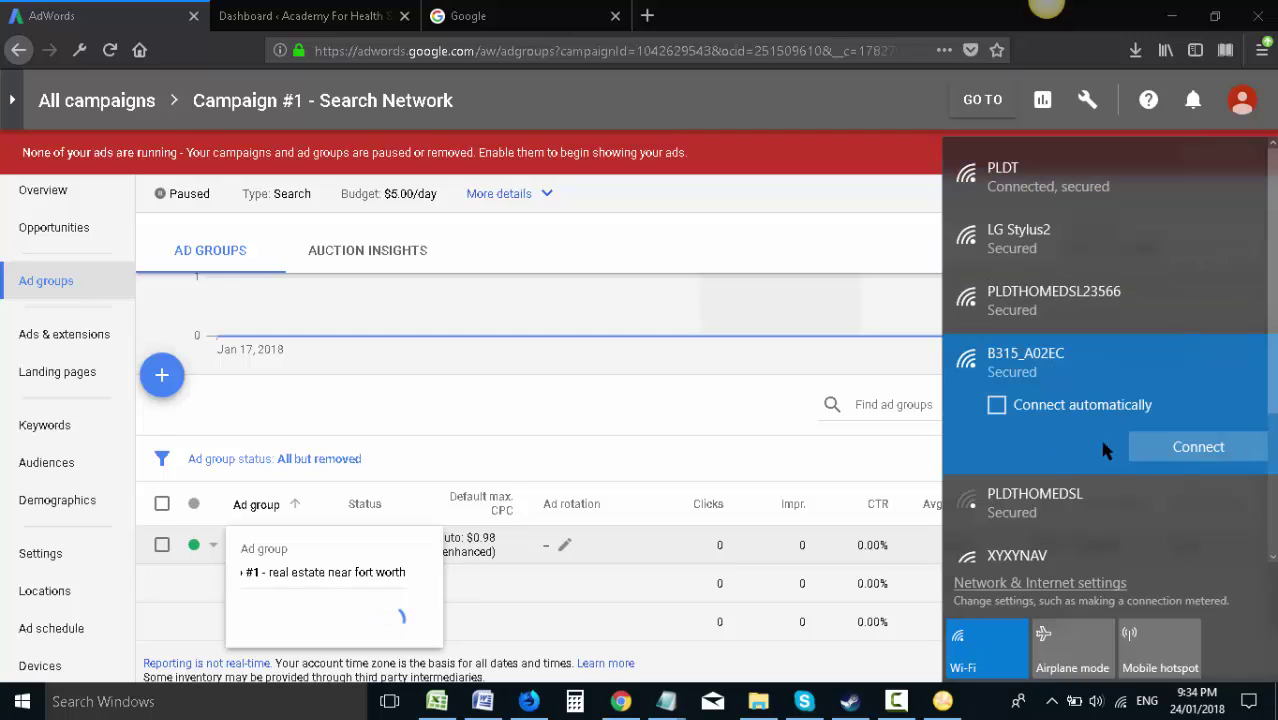
left_click(1166, 447)
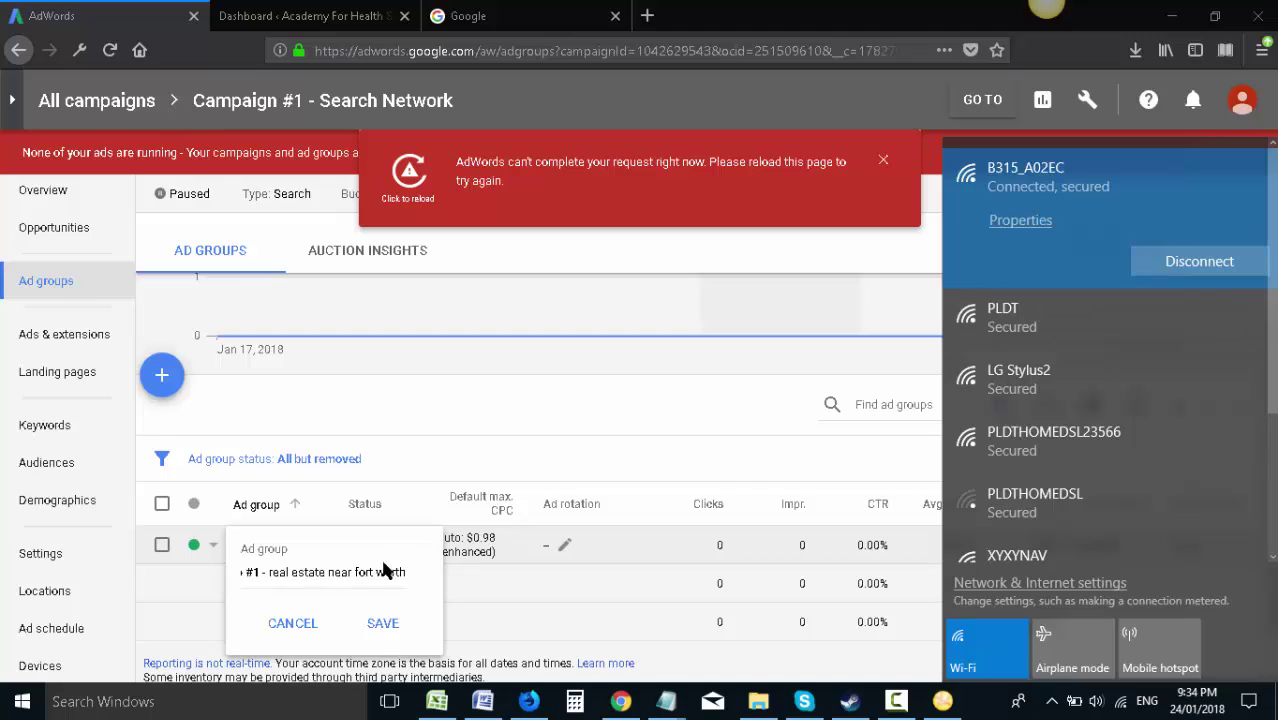
left_click(382, 622)
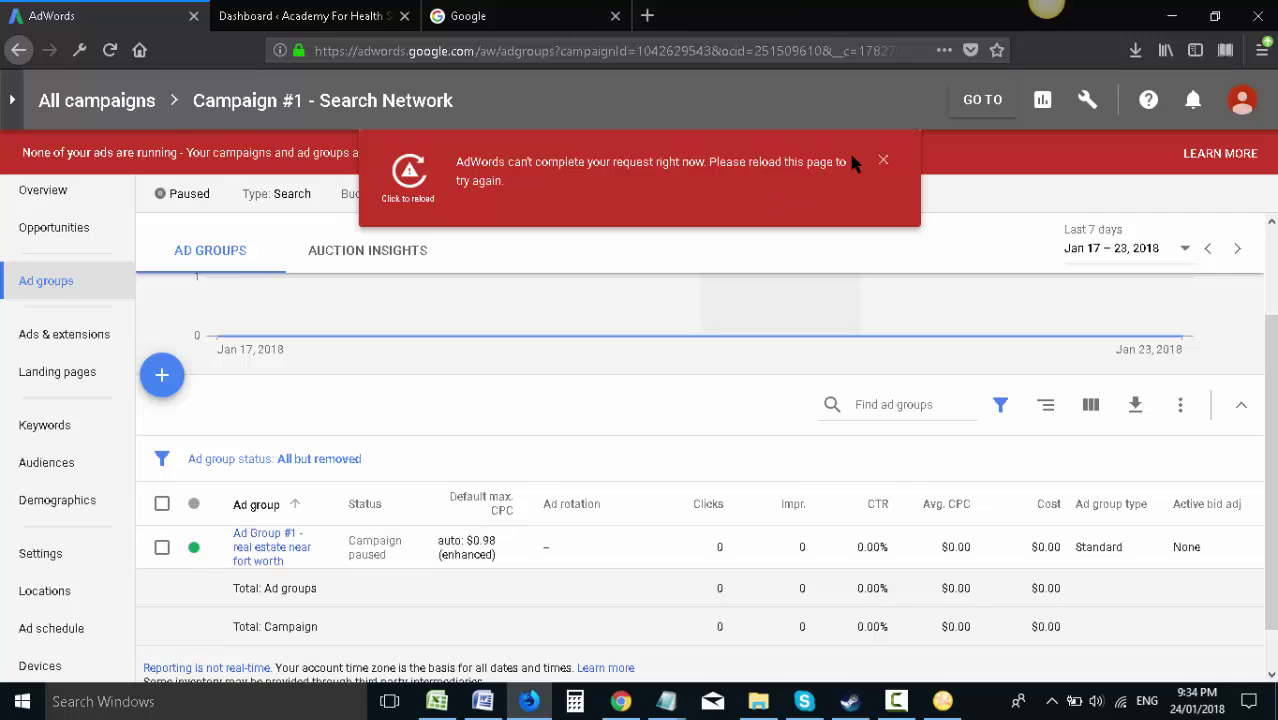
left_click(884, 164)
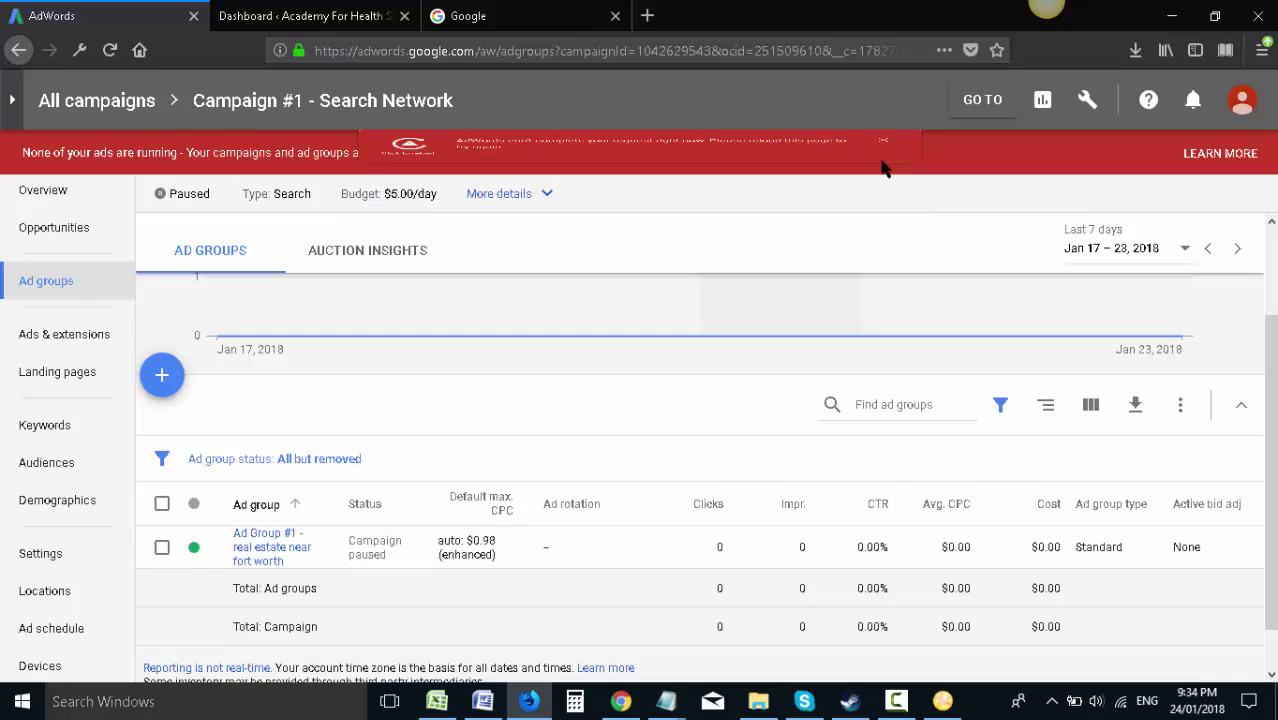
- Open the ad group "Ad Group #1 - real estate near fort worth" and view its search keywords table
left_click(281, 560)
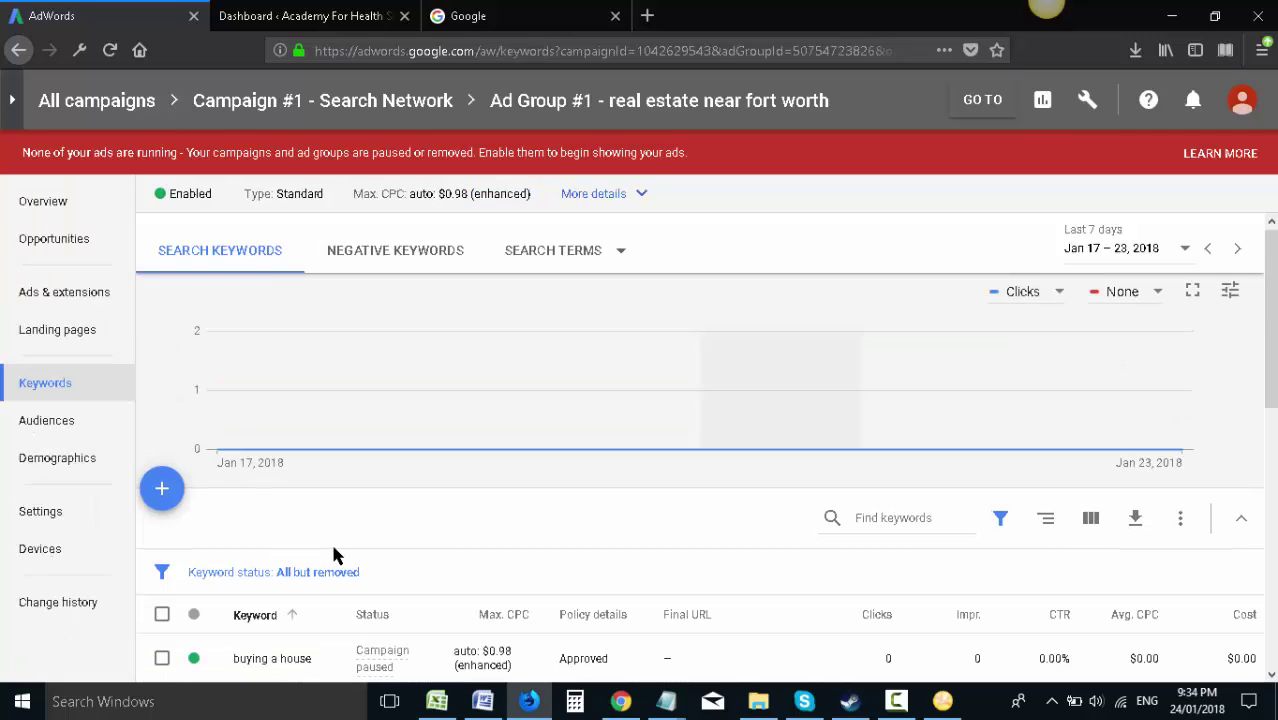
scroll(629, 510, "down", 2)
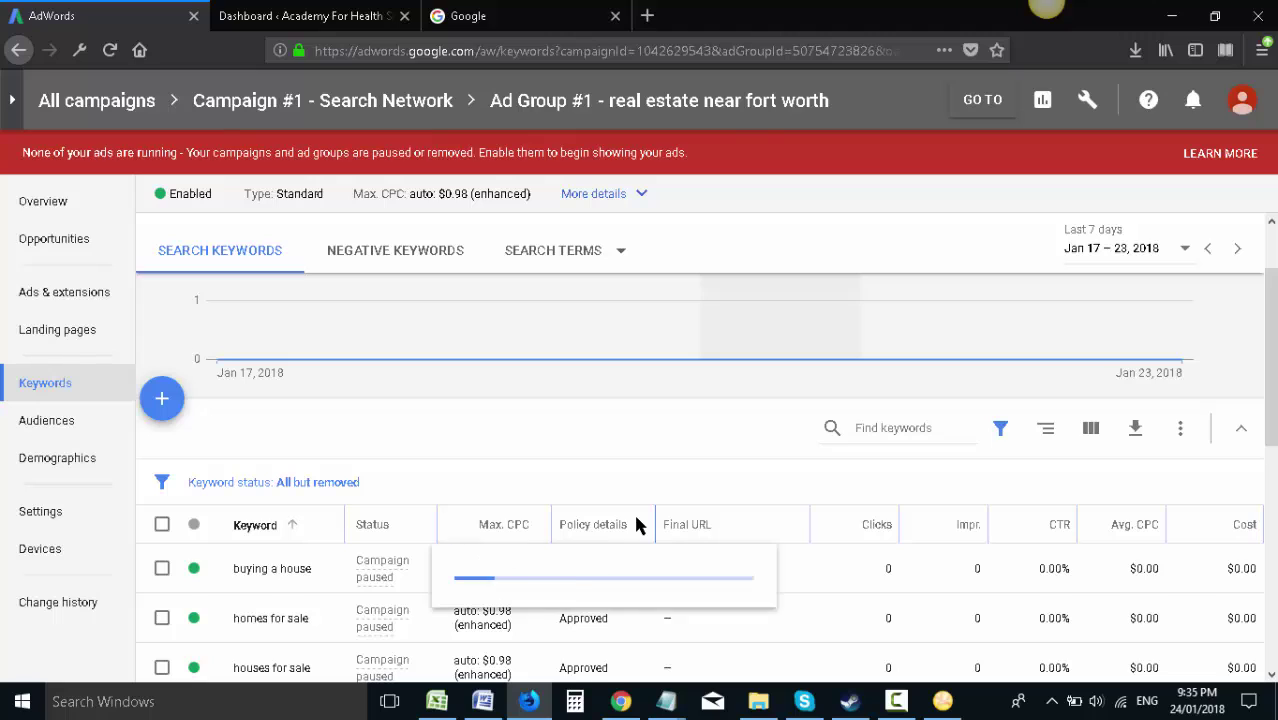
scroll(633, 511, "down", 1)
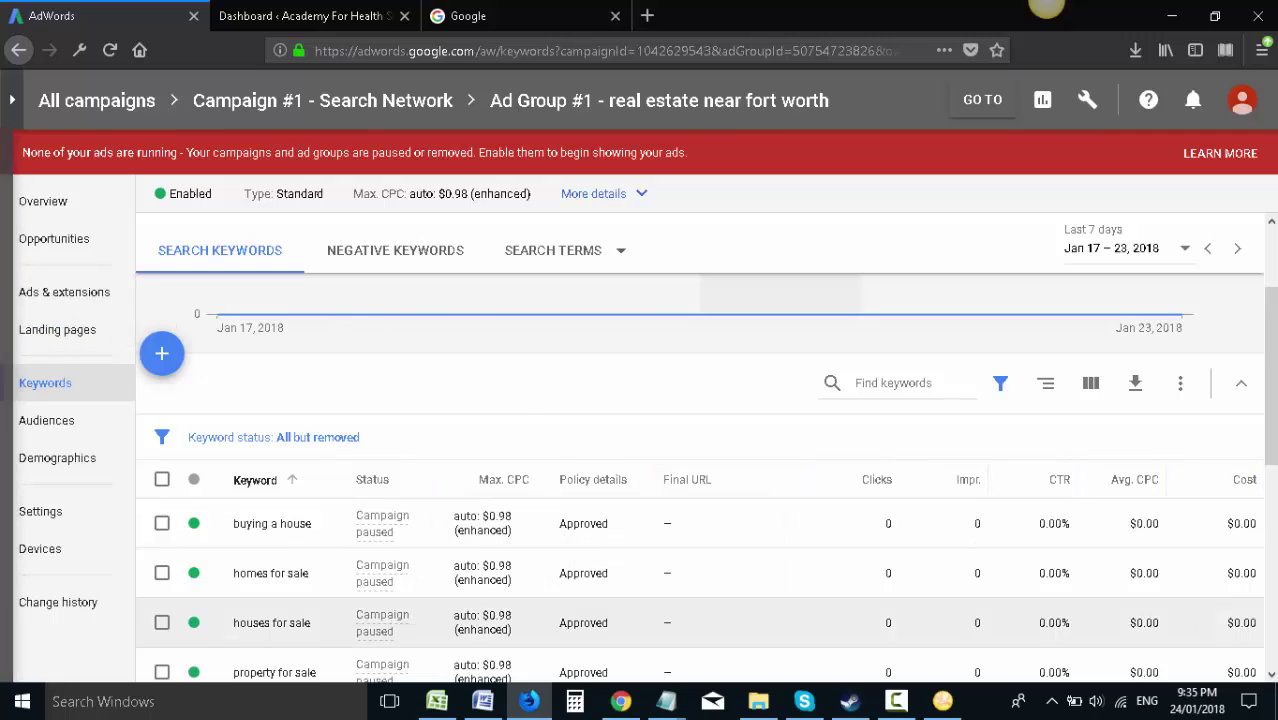
- Switch to the Word document and add the line "Level 3 Keywords" below the Ad groups capture
left_click(482, 701)
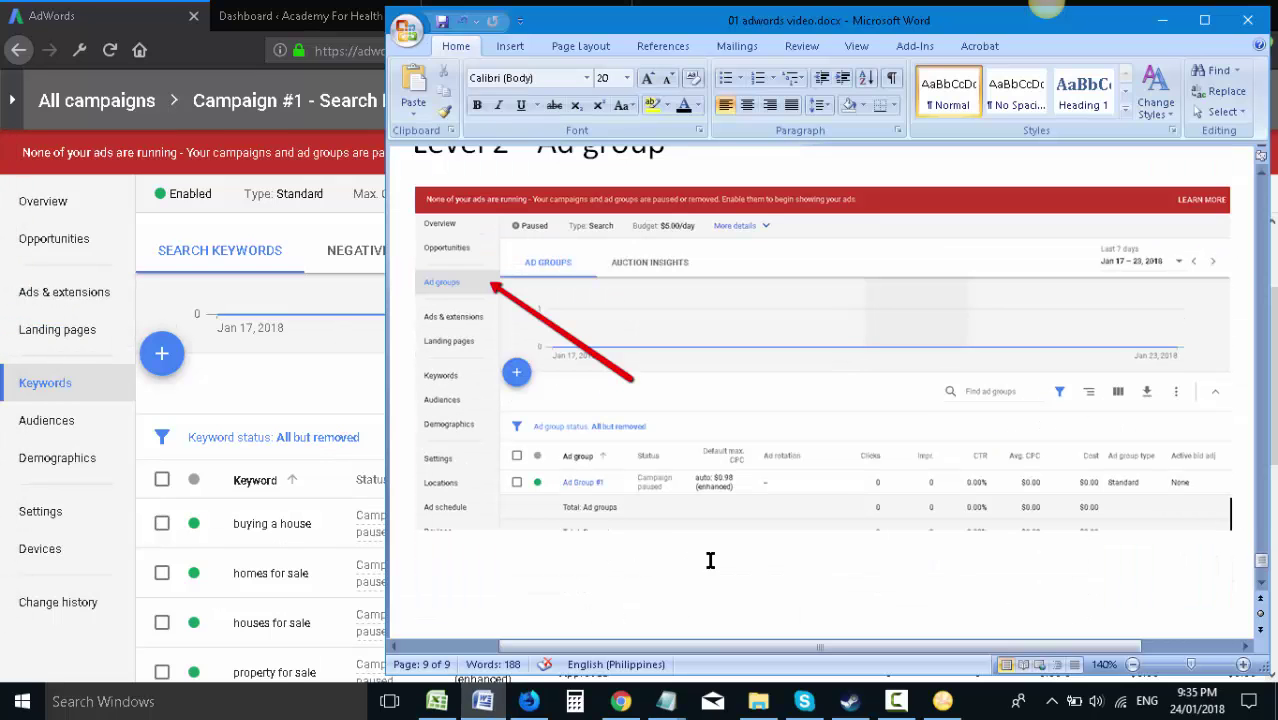
type("Level")
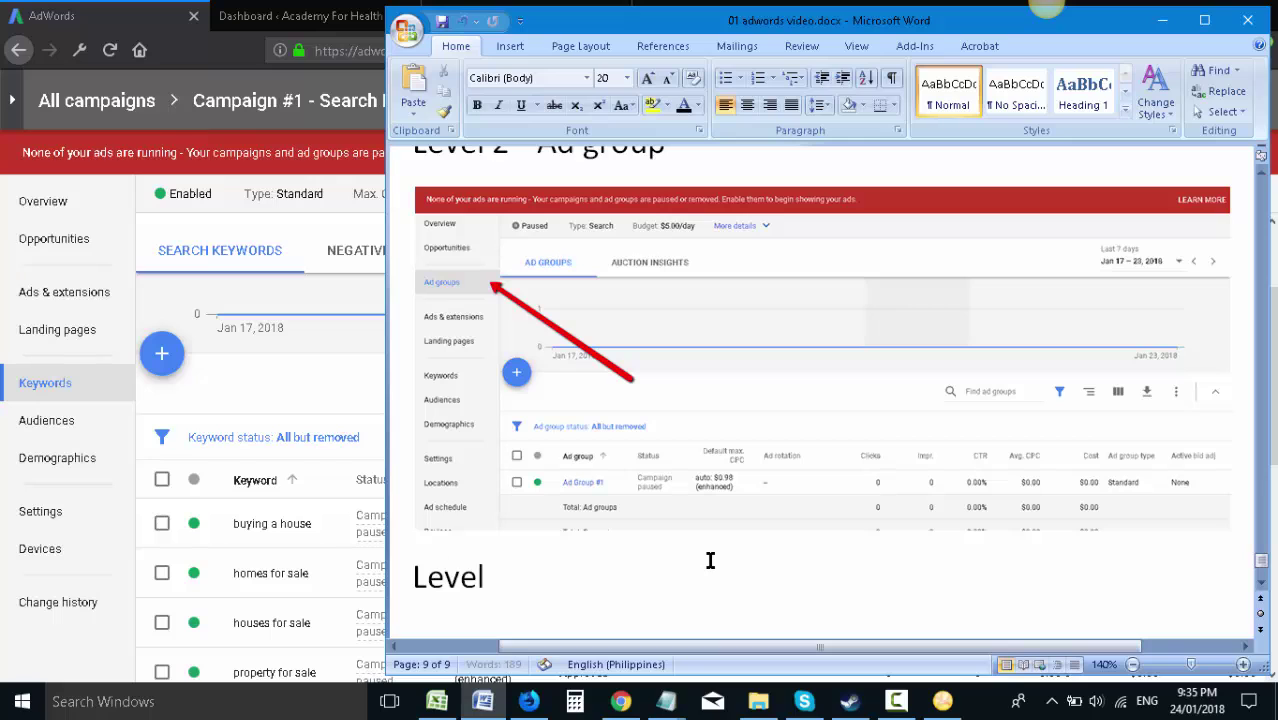
type(" 3 Keywords")
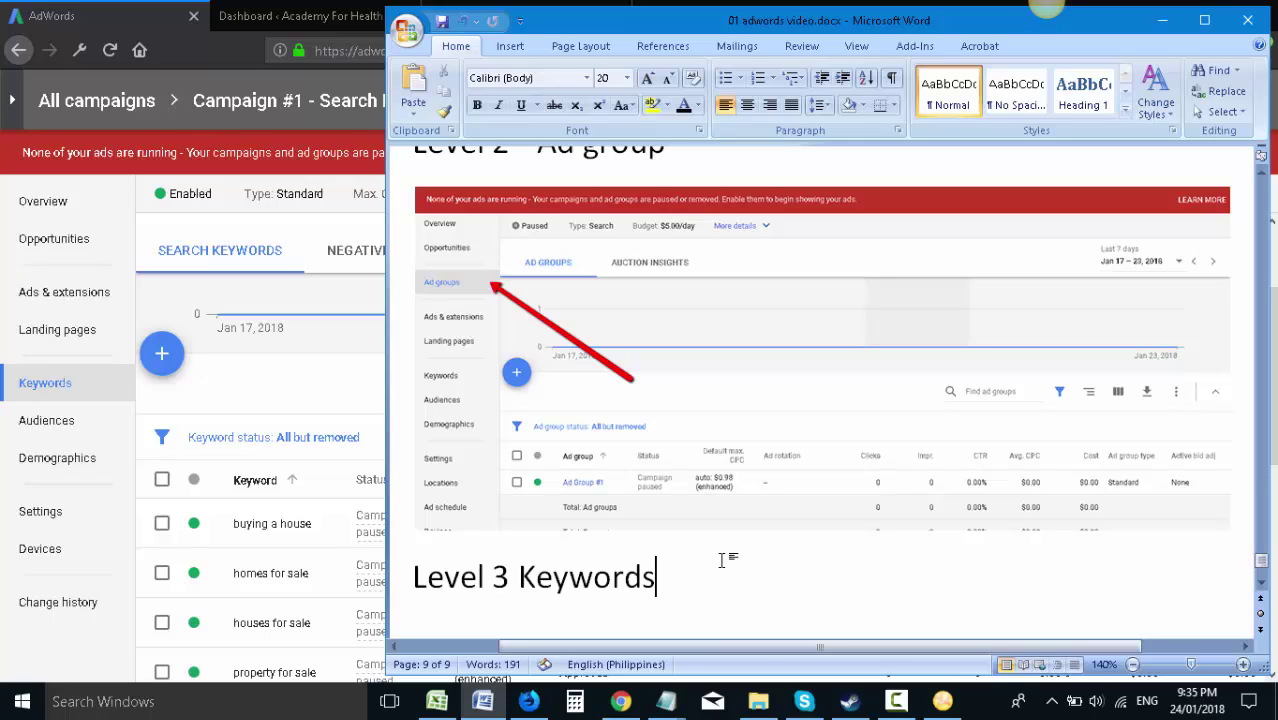
- Save the Word document, switch to the browser and search Google for "real estate in fort worth tx"
key("ctrl+s")
left_click(255, 35)
left_click(468, 16)
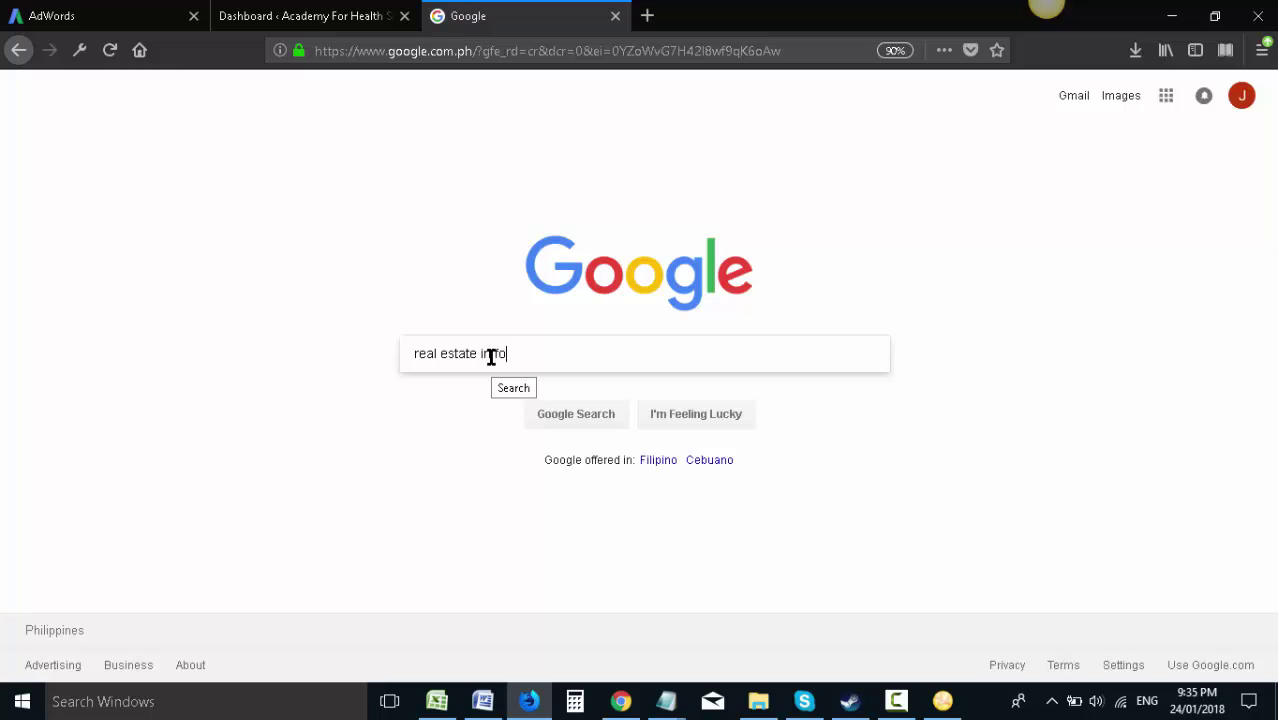
key("Return")
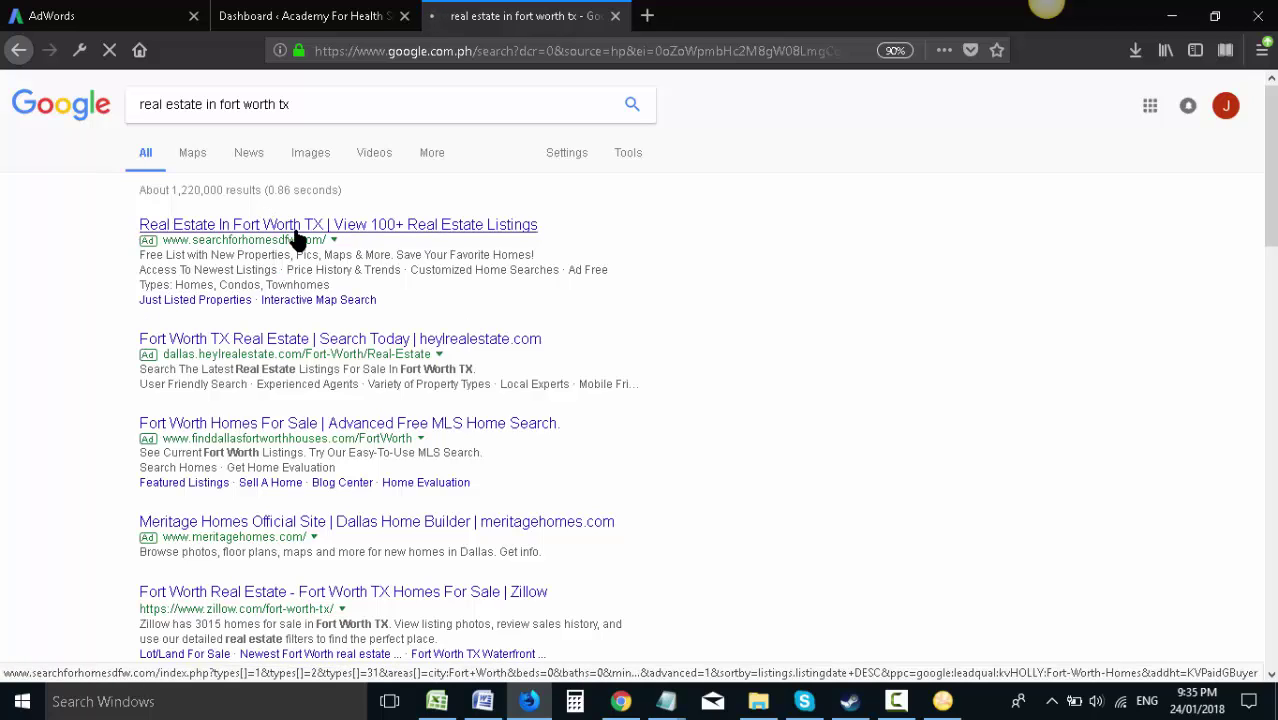
- Look through the ads and organic listings in the Google results and return to the AdWords keywords page
scroll(378, 393, "down", 3)
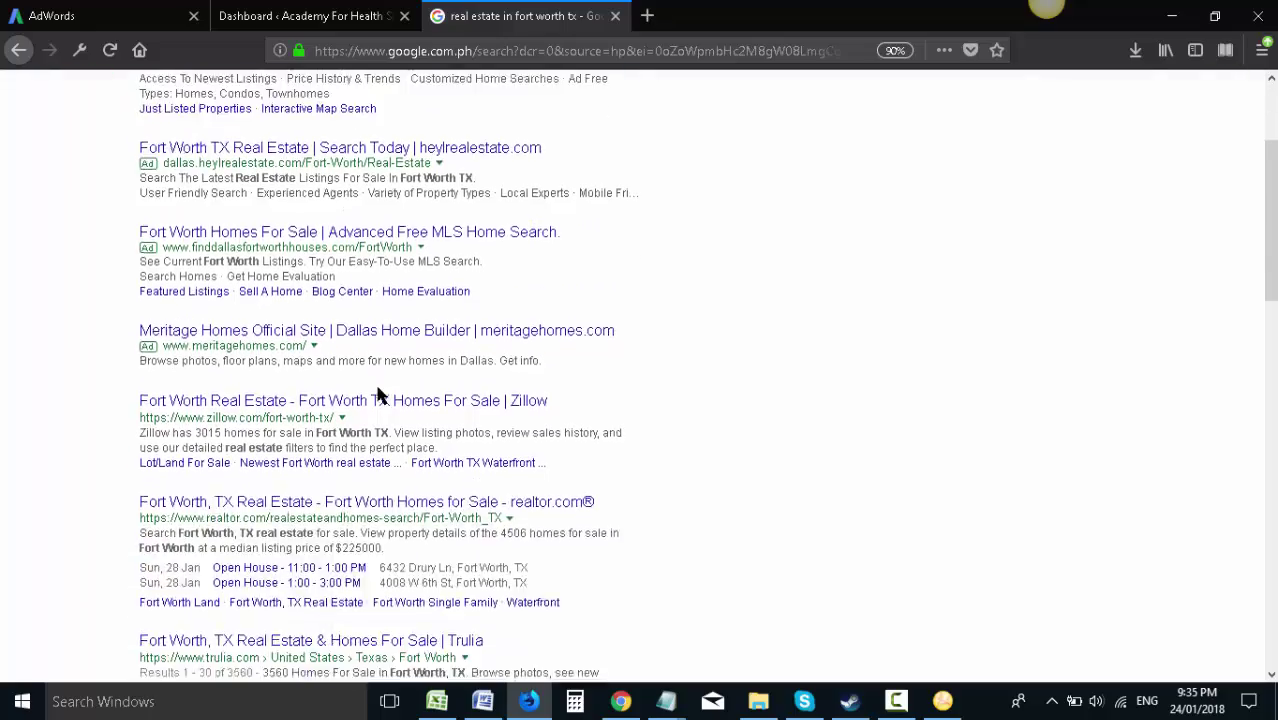
scroll(428, 371, "up", 3)
scroll(171, 422, "down", 3)
scroll(441, 519, "down", 2)
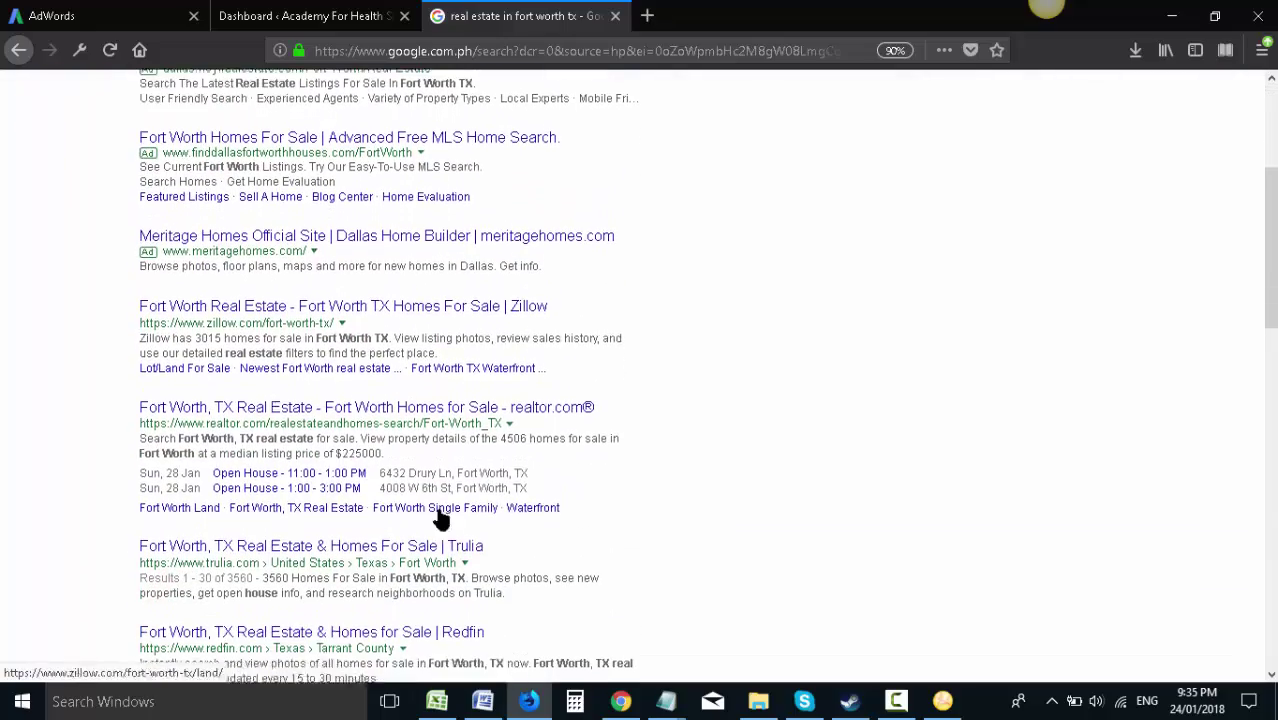
scroll(428, 485, "down", 2)
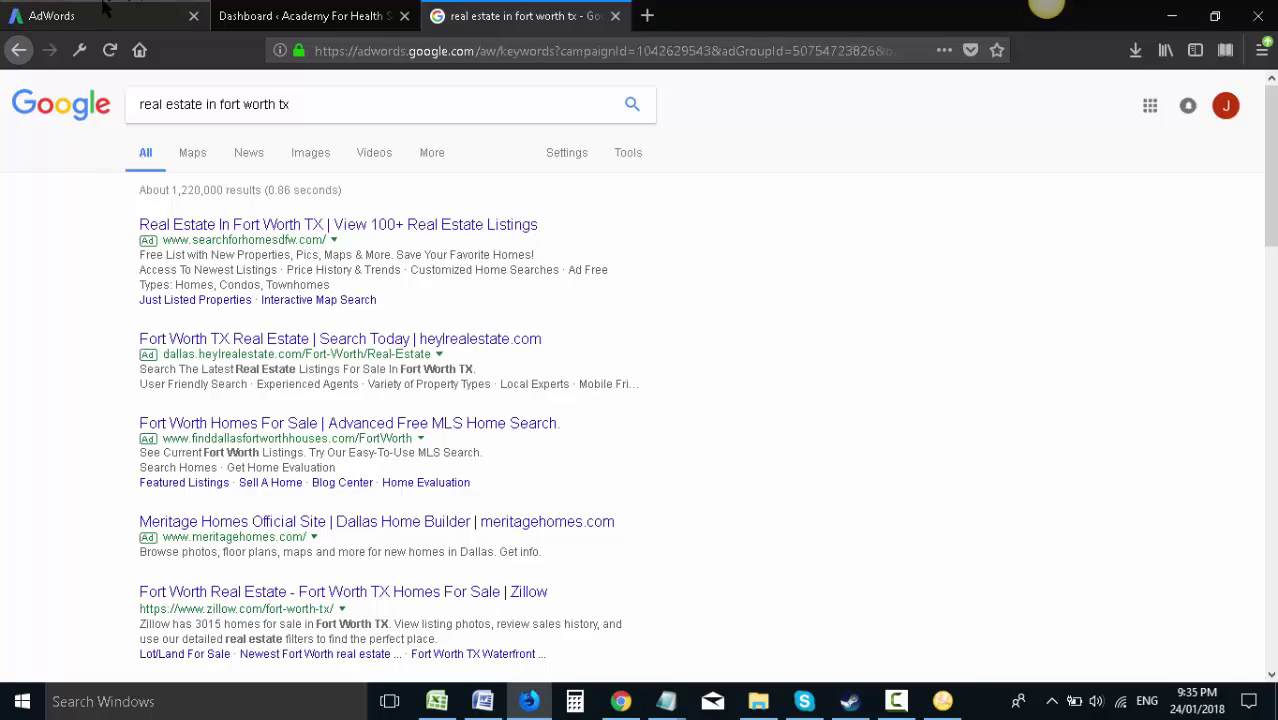
left_click(52, 16)
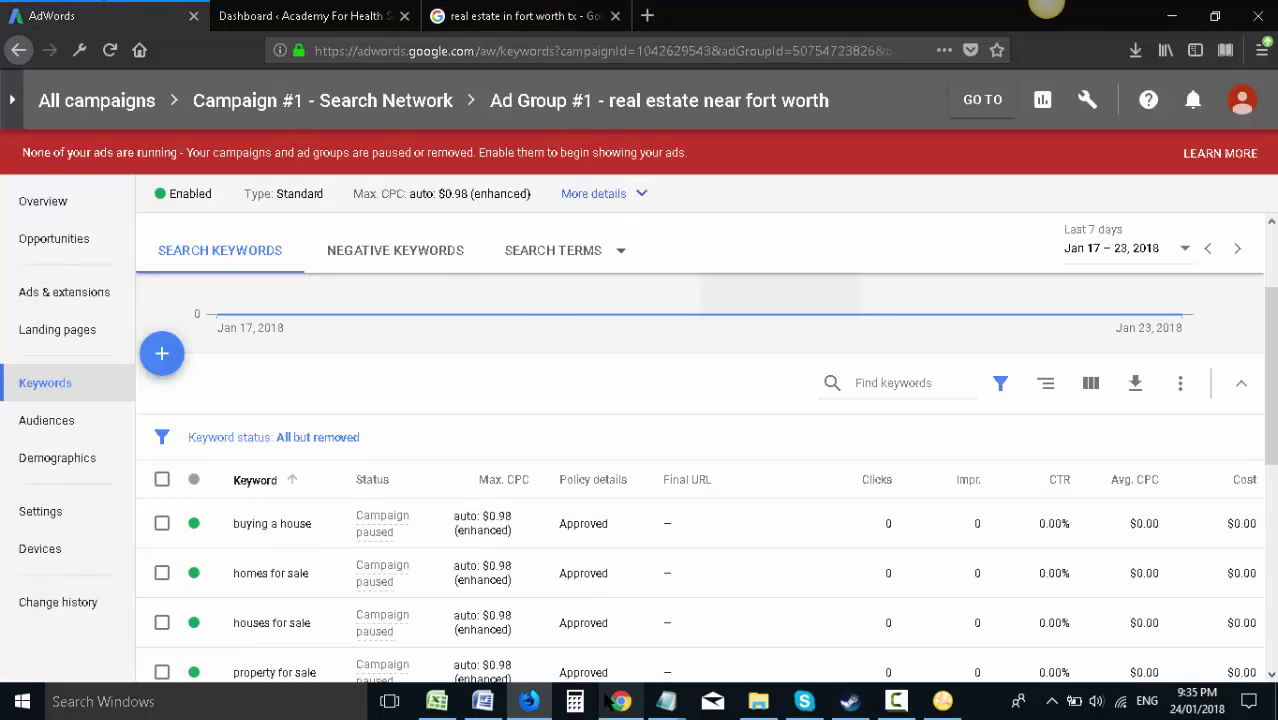
- Switch to the Excel workbook "0000 Keyword Research - 2017-01-18.xlsx" and look through its keyword list from the first to the last entry
left_click(436, 701)
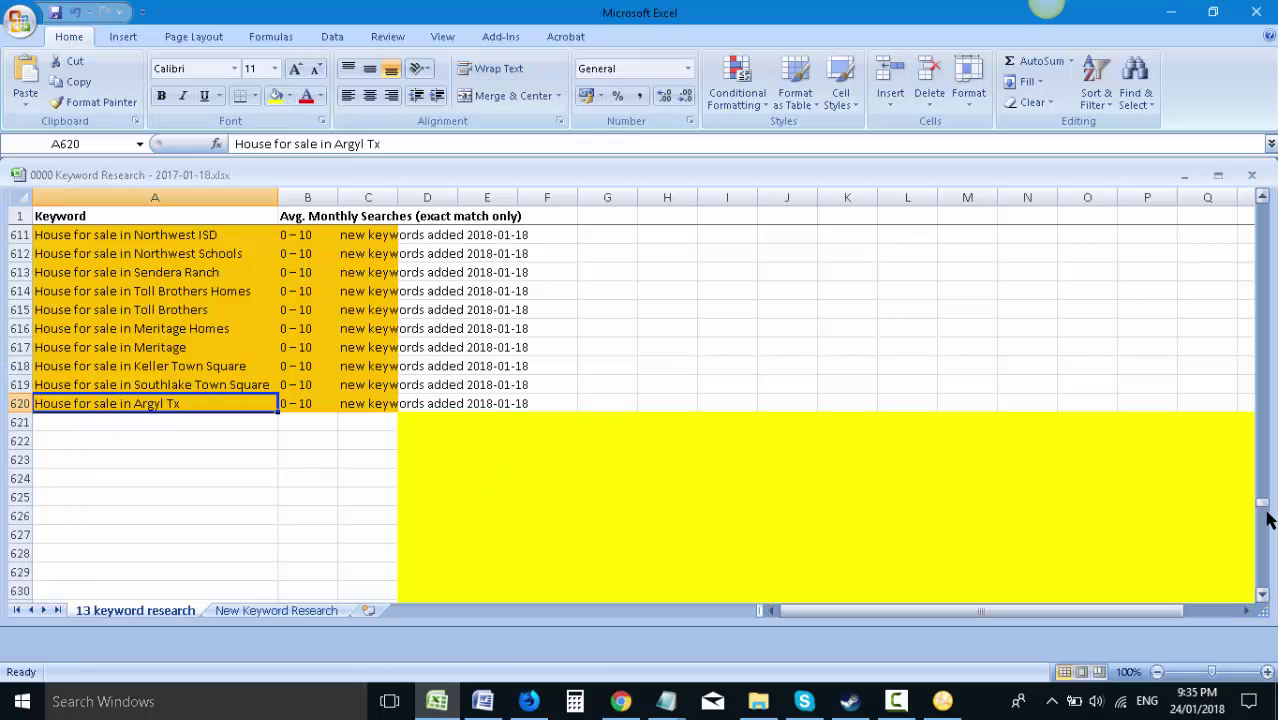
left_click_drag(1262, 511, 1255, 194)
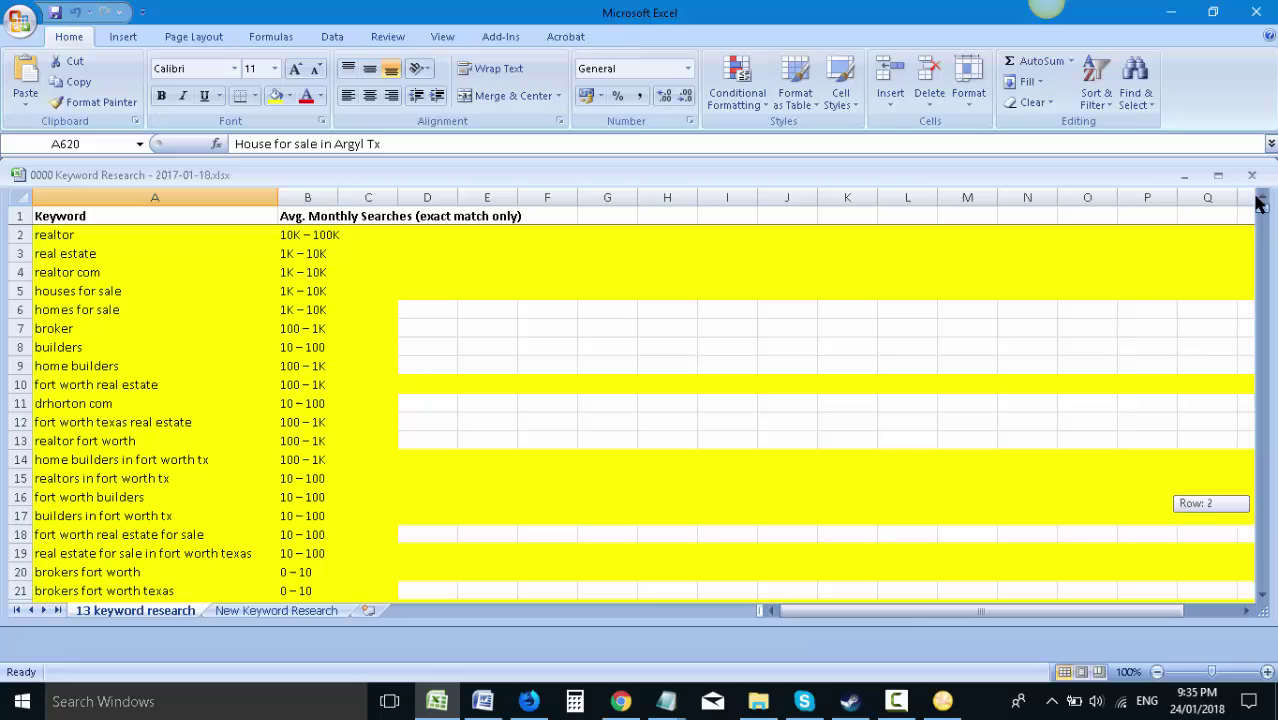
left_click(120, 322)
scroll(120, 322, "down", 3)
scroll(1268, 232, "down", 4)
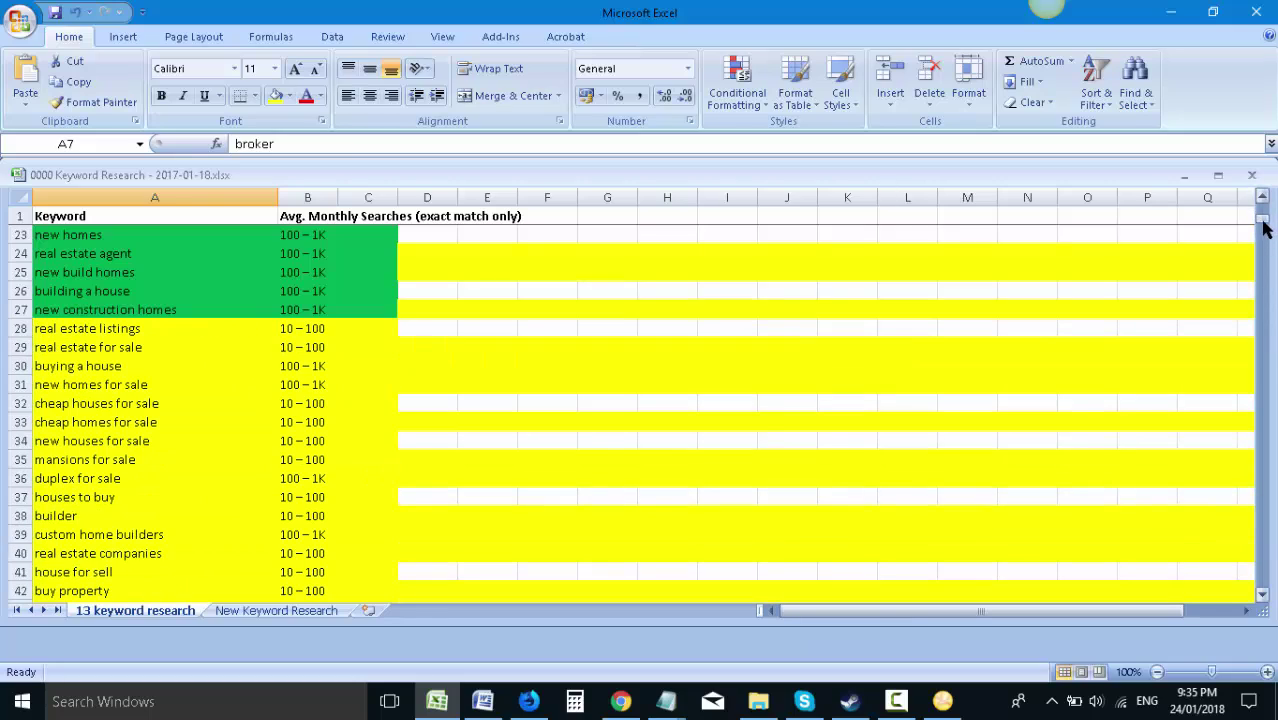
left_click_drag(1265, 230, 1258, 511)
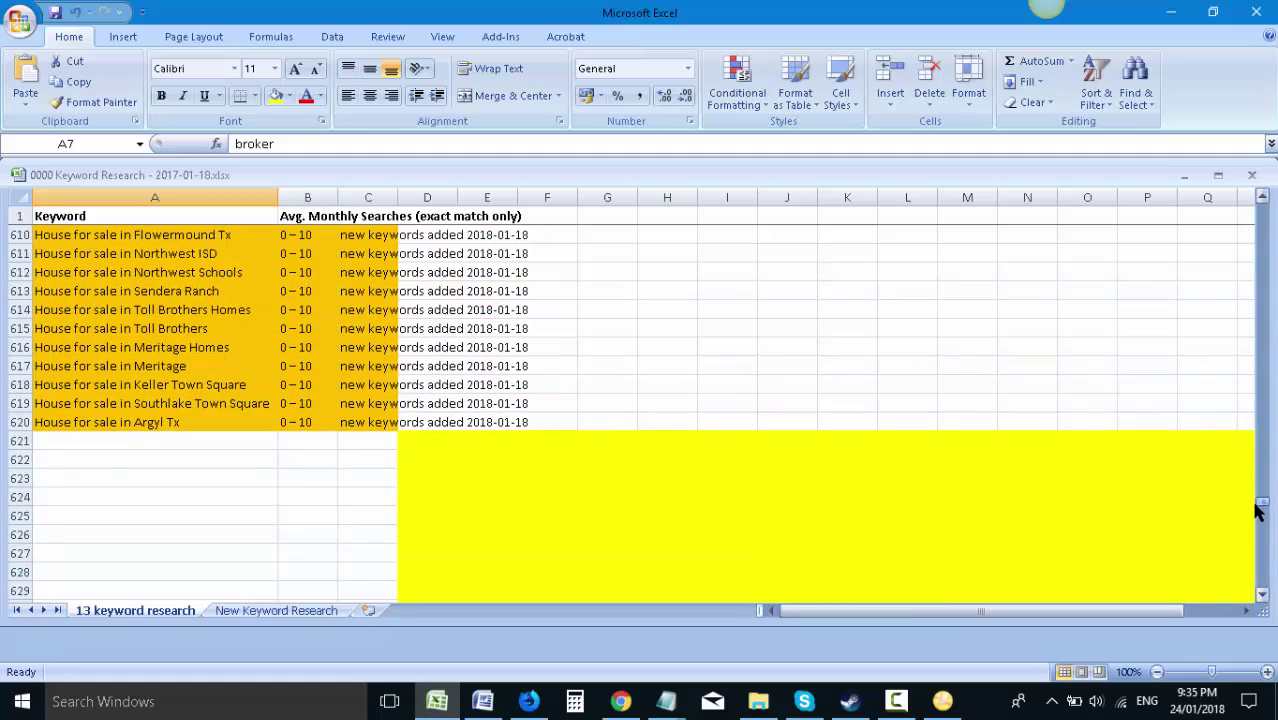
left_click(140, 422)
scroll(215, 470, "up", 4)
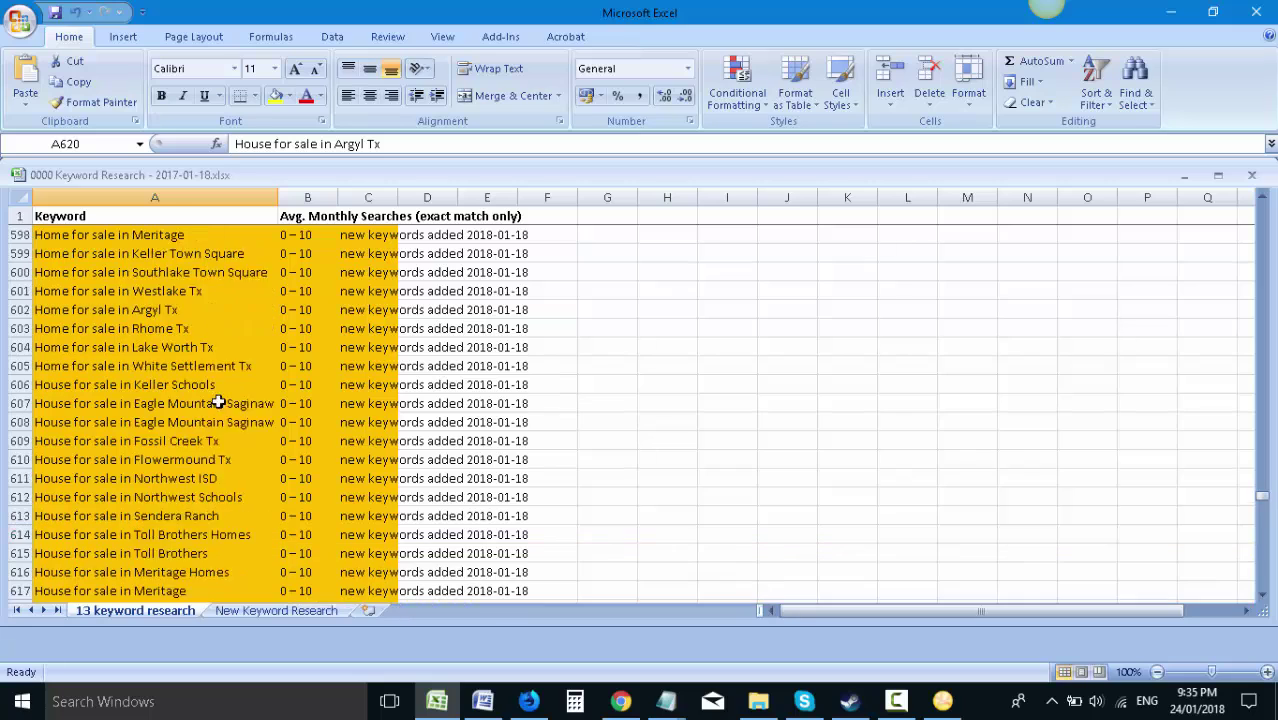
left_click_drag(1262, 495, 1262, 205)
- Examine the Keyword column and the Avg. Monthly Searches column of the keyword research sheet
left_click(154, 200)
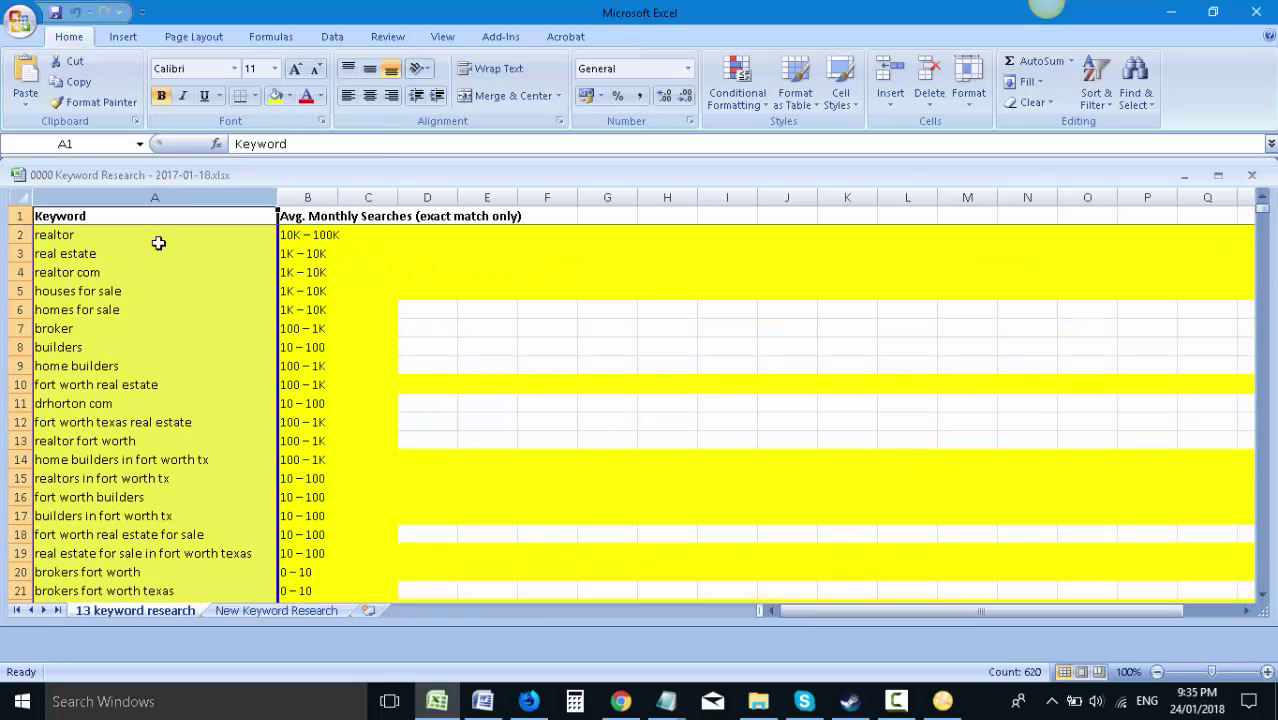
left_click(160, 240)
left_click(177, 280)
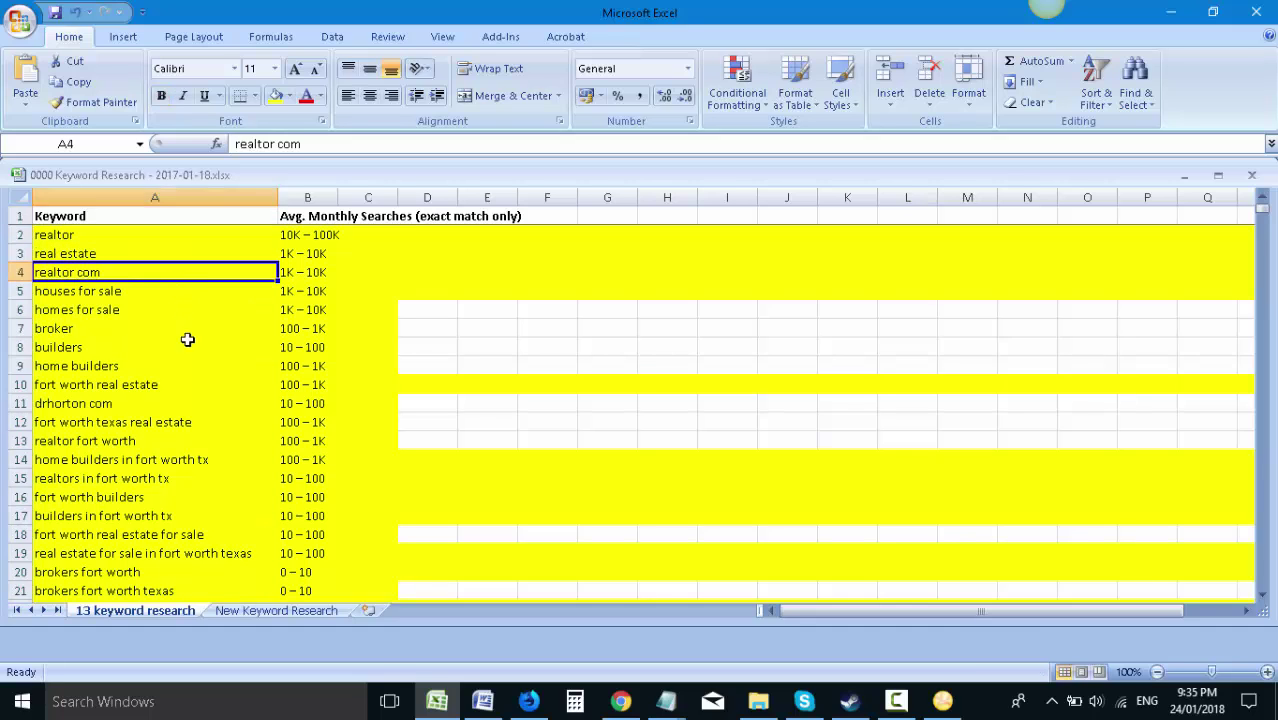
left_click(193, 384)
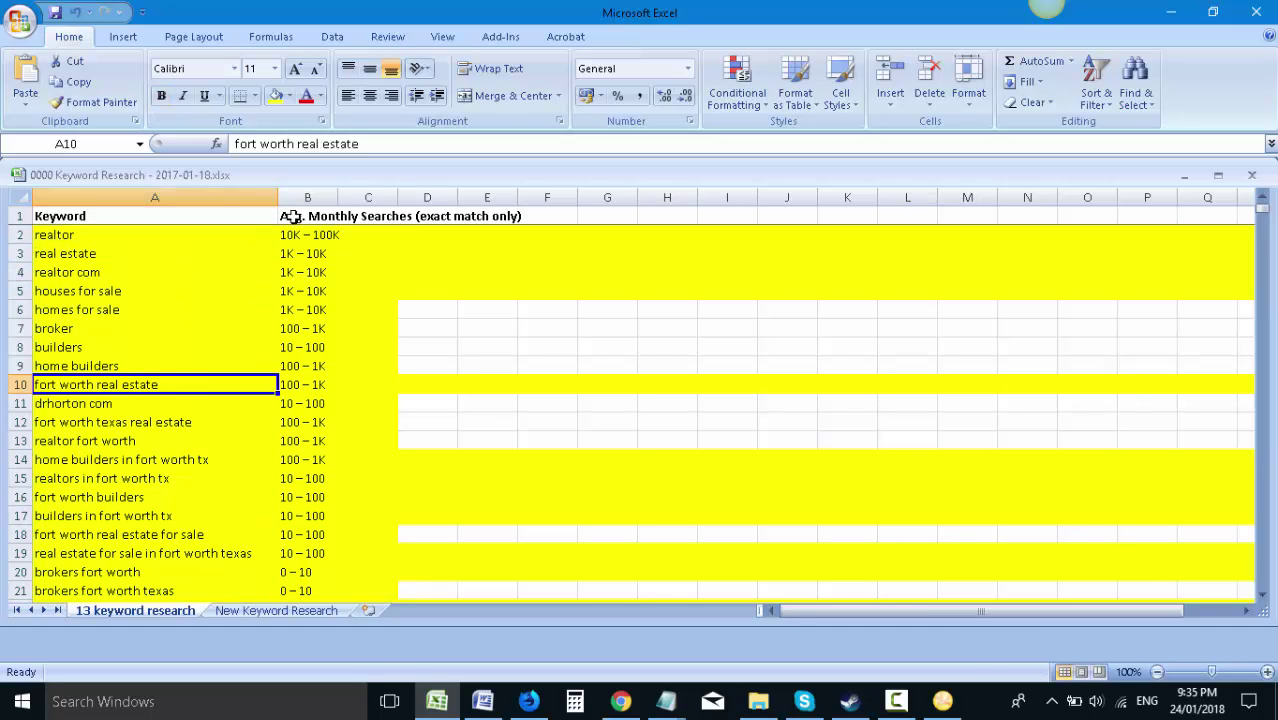
left_click(316, 197)
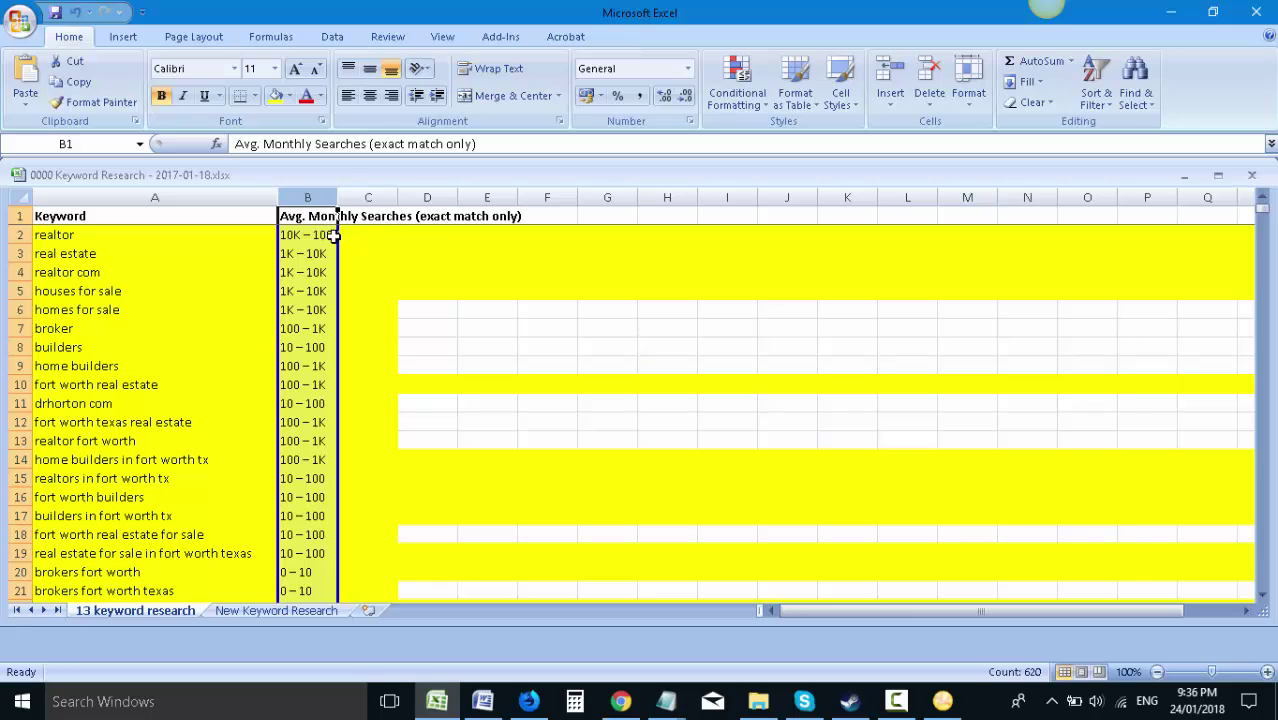
left_click(214, 234)
- Set the font size of columns A and B to 16 and widen column B to fit its search ranges
left_click_drag(184, 197, 305, 197)
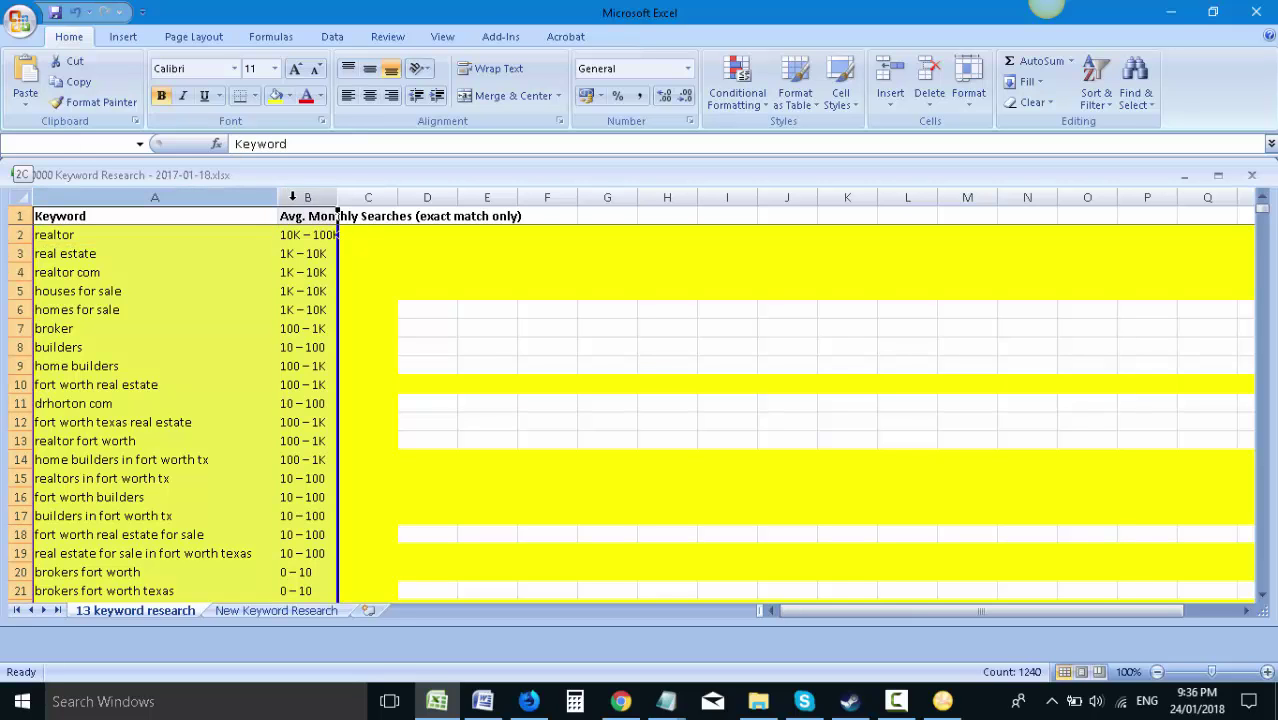
left_click(275, 68)
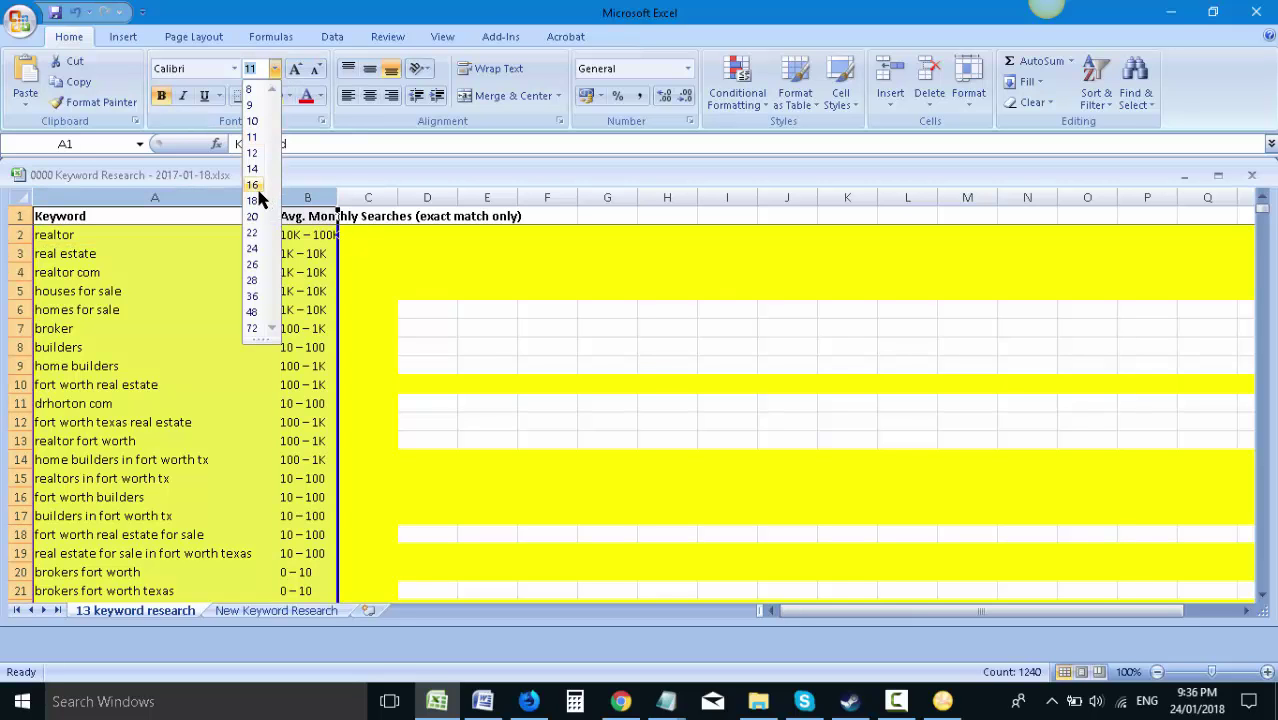
left_click(258, 185)
left_click(280, 311)
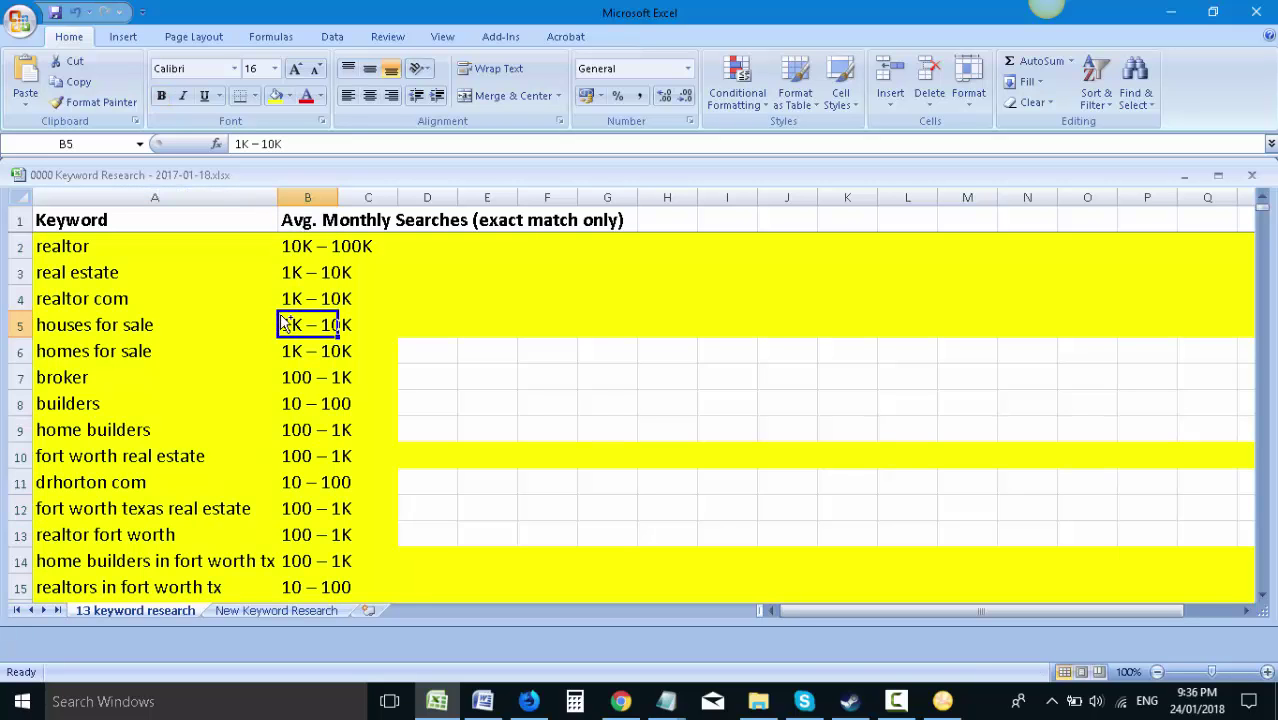
left_click(314, 197)
left_click_drag(338, 197, 421, 197)
left_click(366, 260)
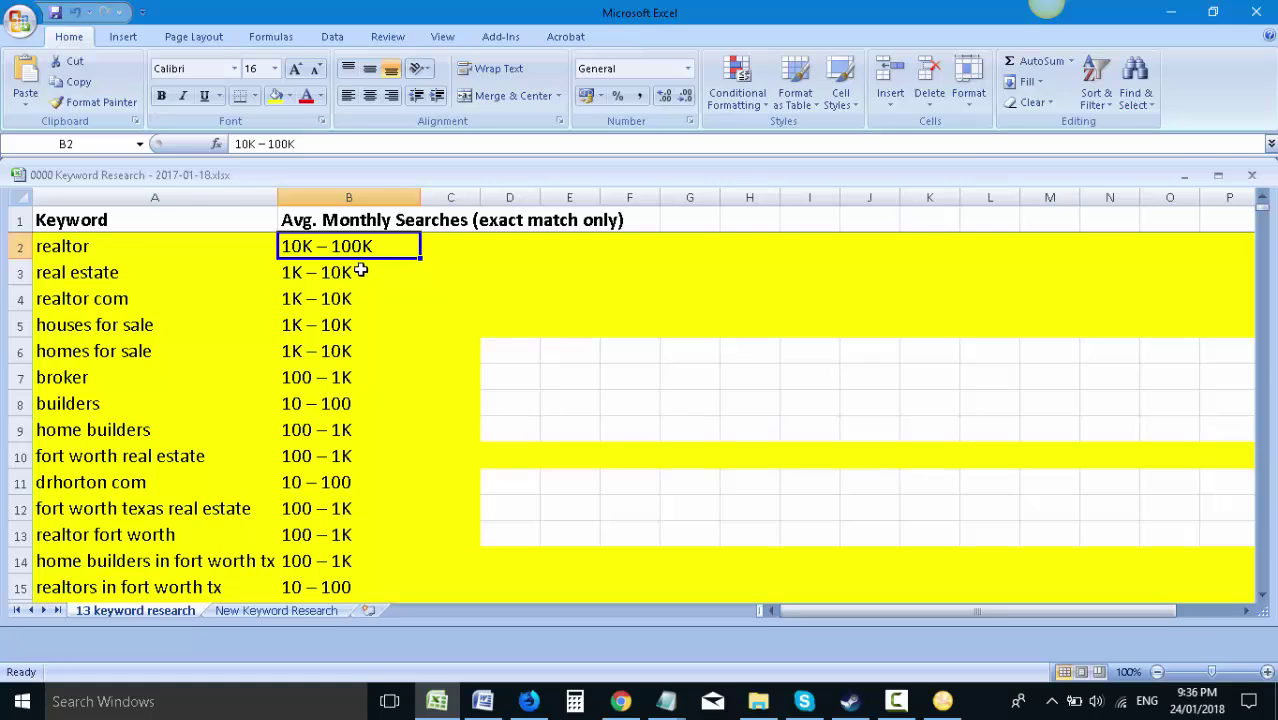
- Examine the leading keywords from "realtor" to "homes for sale" together with the monthly searches header and first range
left_click(133, 262)
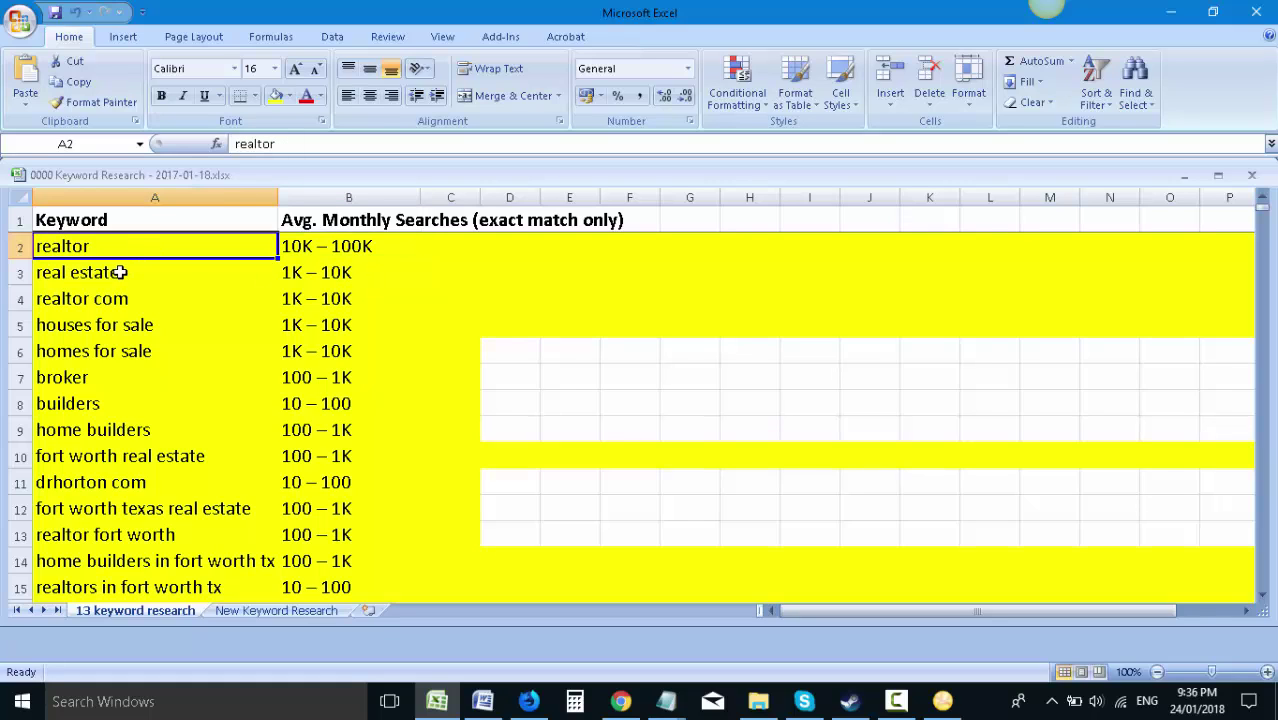
left_click(308, 228)
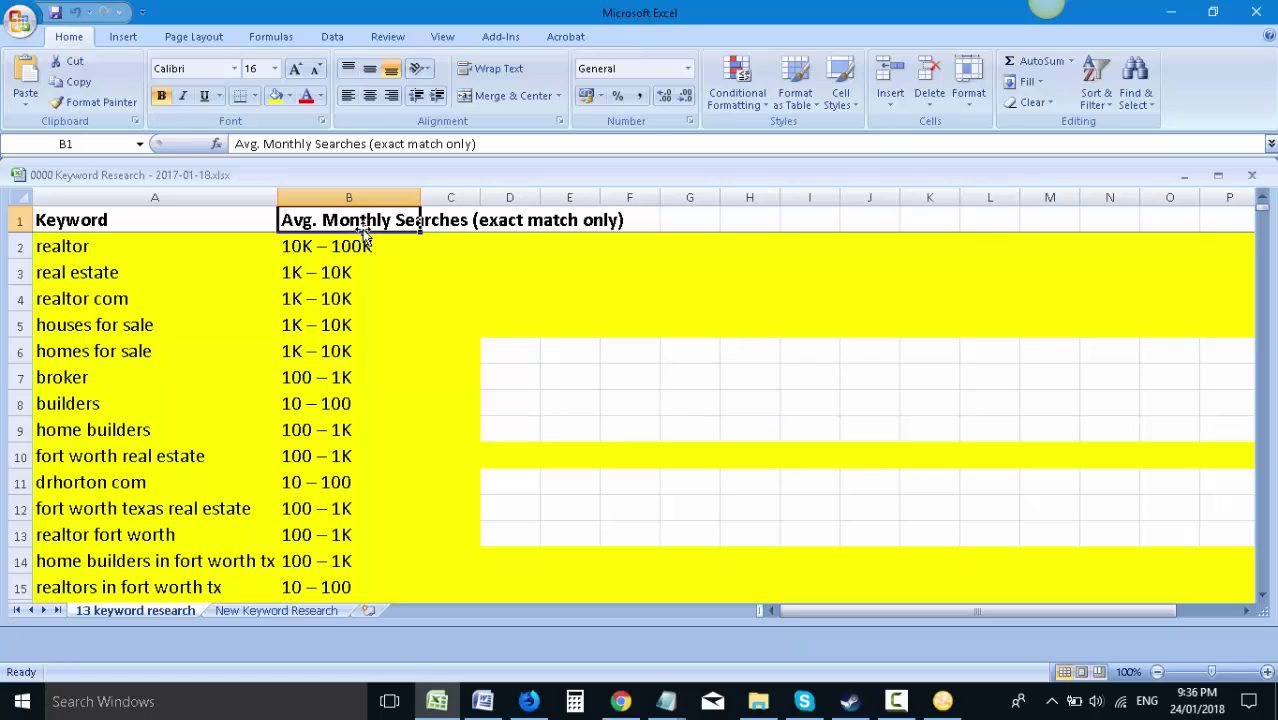
left_click(314, 248)
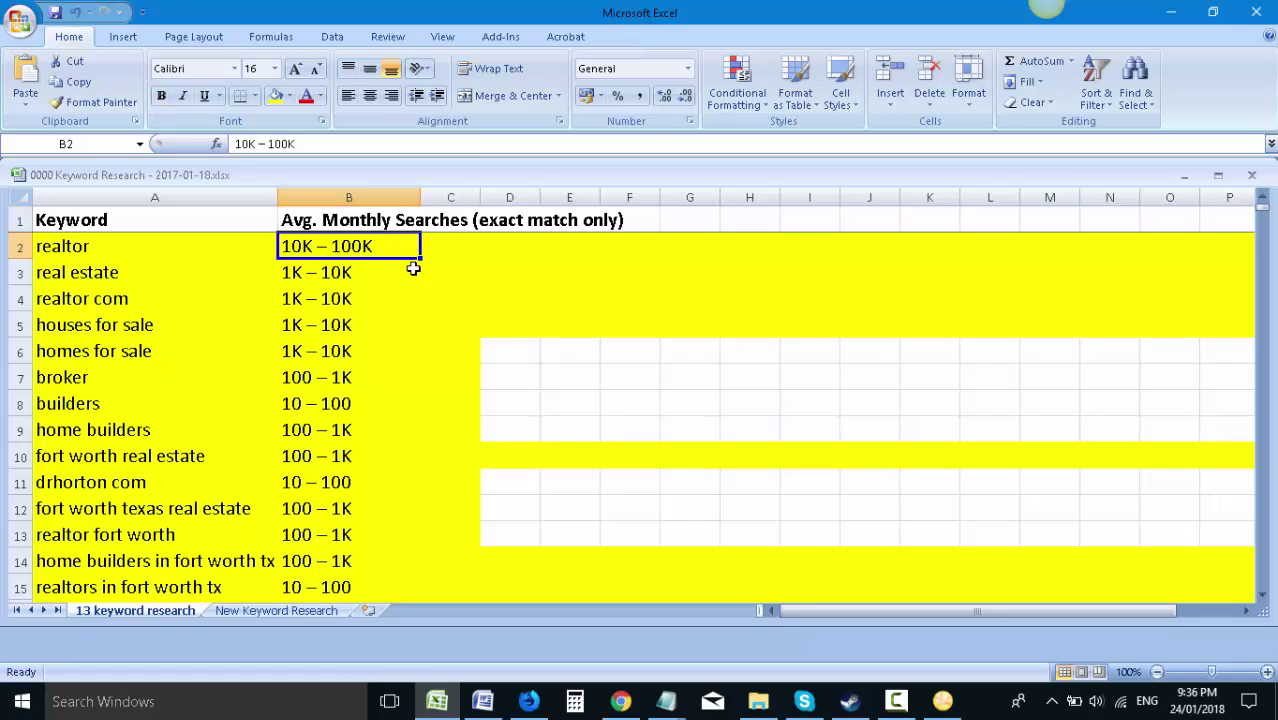
left_click(440, 276)
left_click(138, 244)
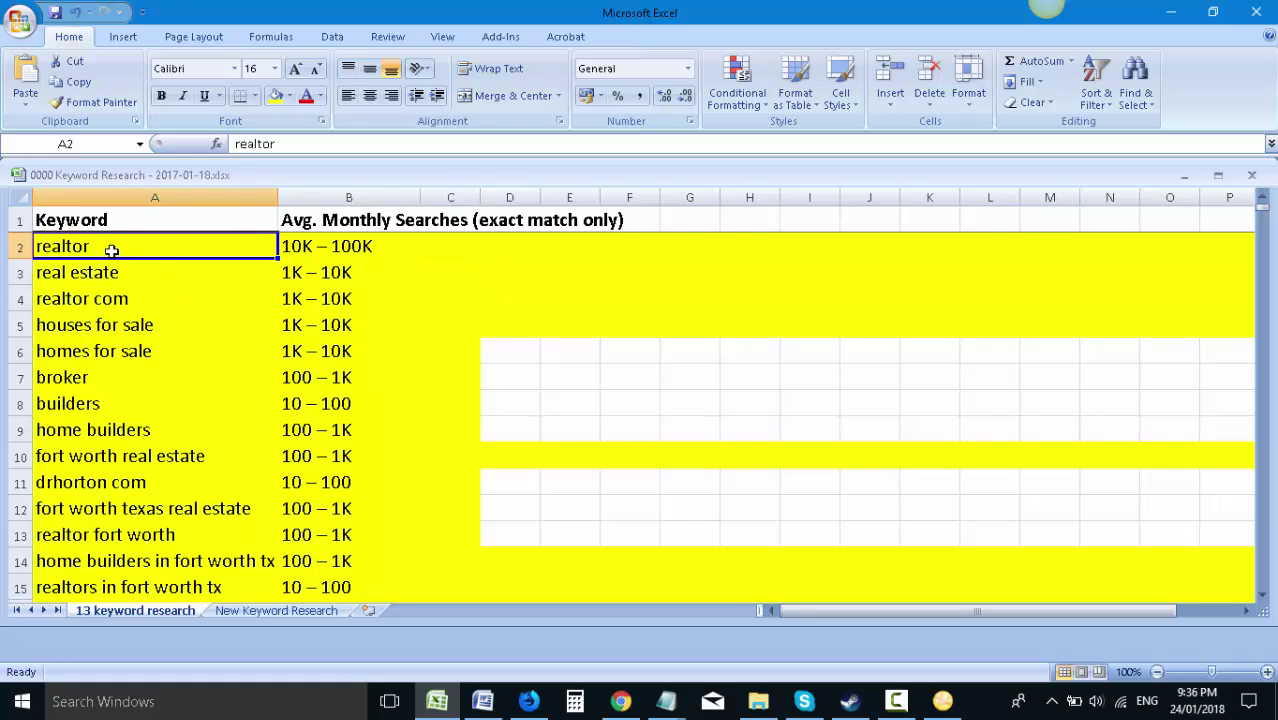
left_click(171, 272)
left_click(171, 296)
left_click(160, 327)
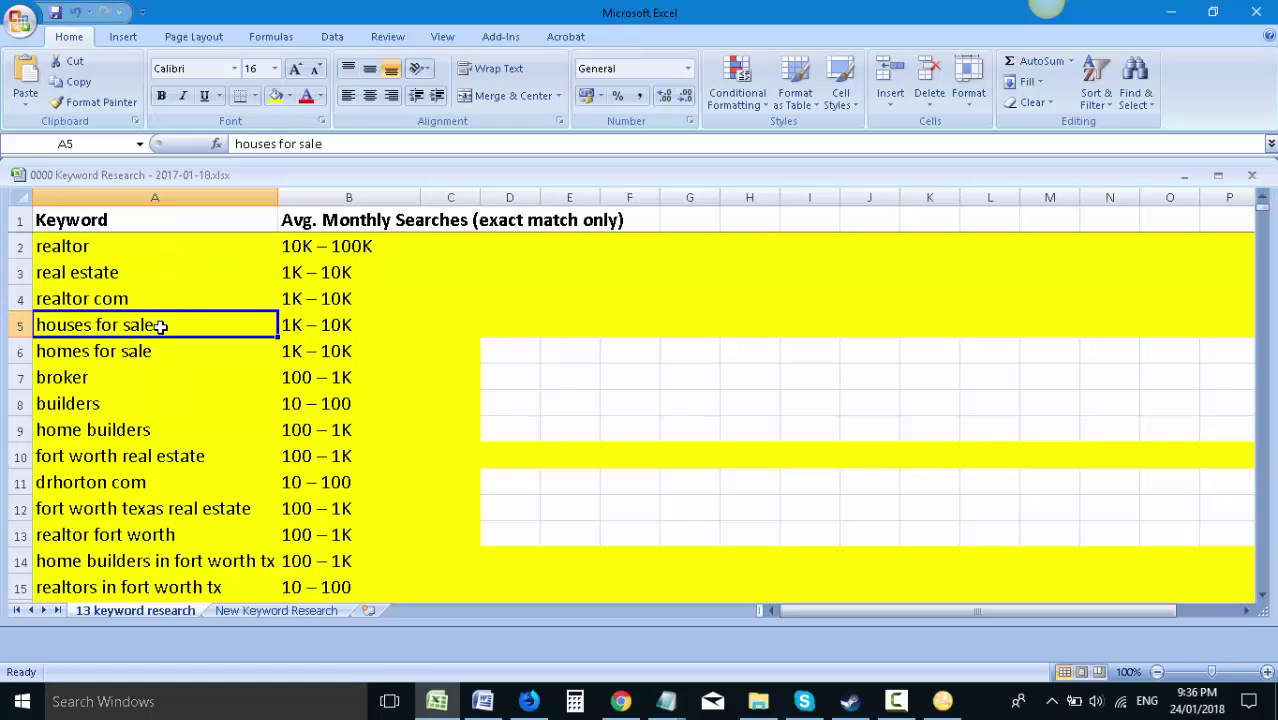
left_click(171, 351)
left_click(230, 250)
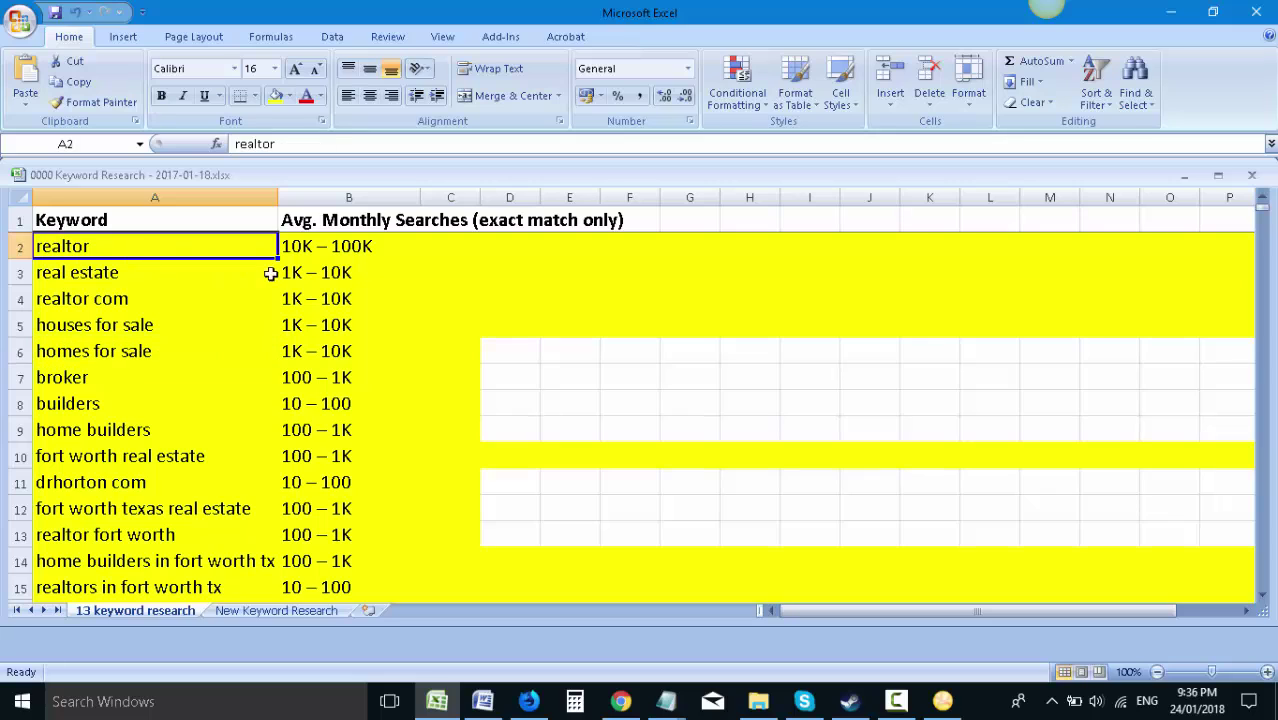
- Compare the average monthly search ranges in column B for the keywords in rows 2 to 13
left_click(310, 250)
left_click(322, 325)
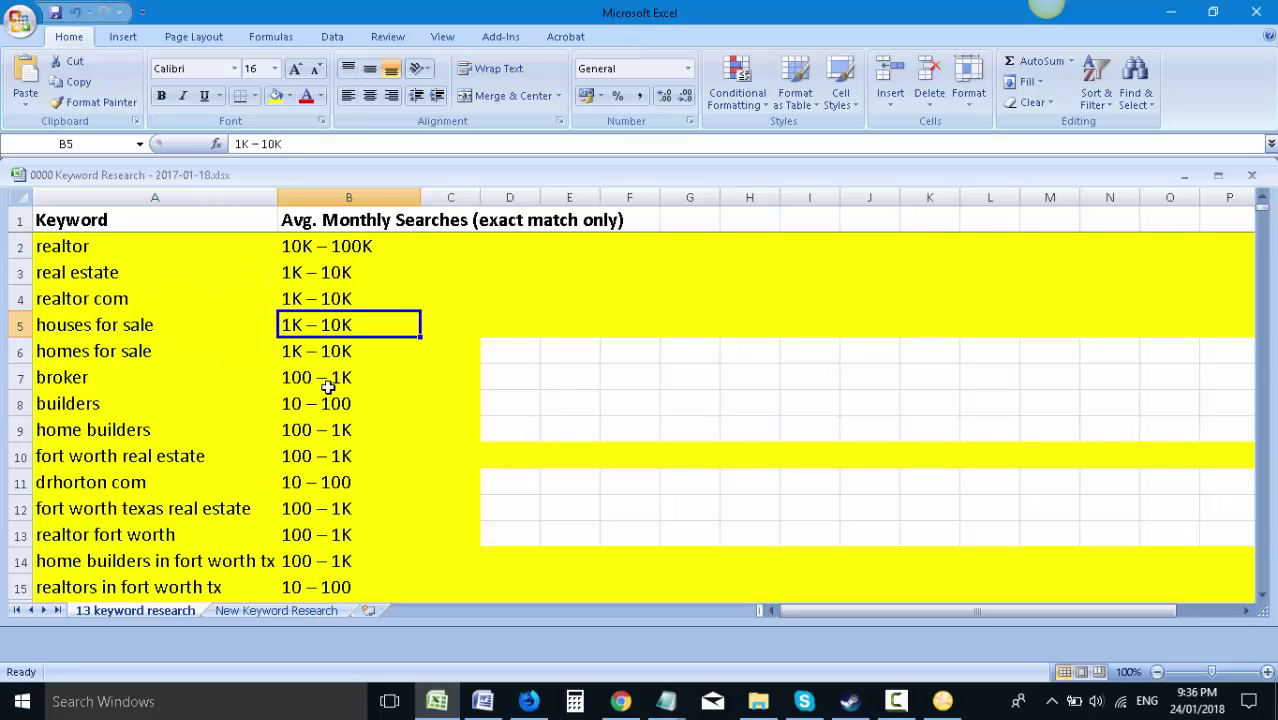
left_click(331, 377)
left_click(322, 428)
left_click(314, 482)
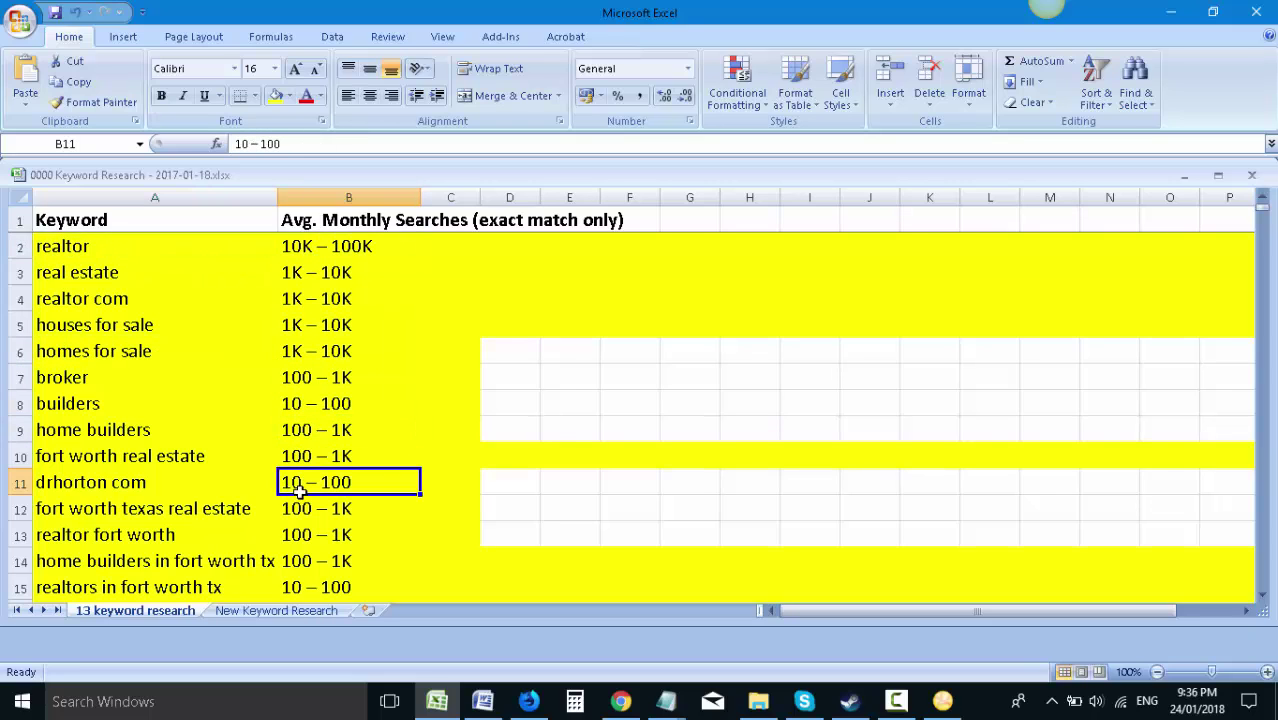
left_click(316, 537)
left_click(338, 432)
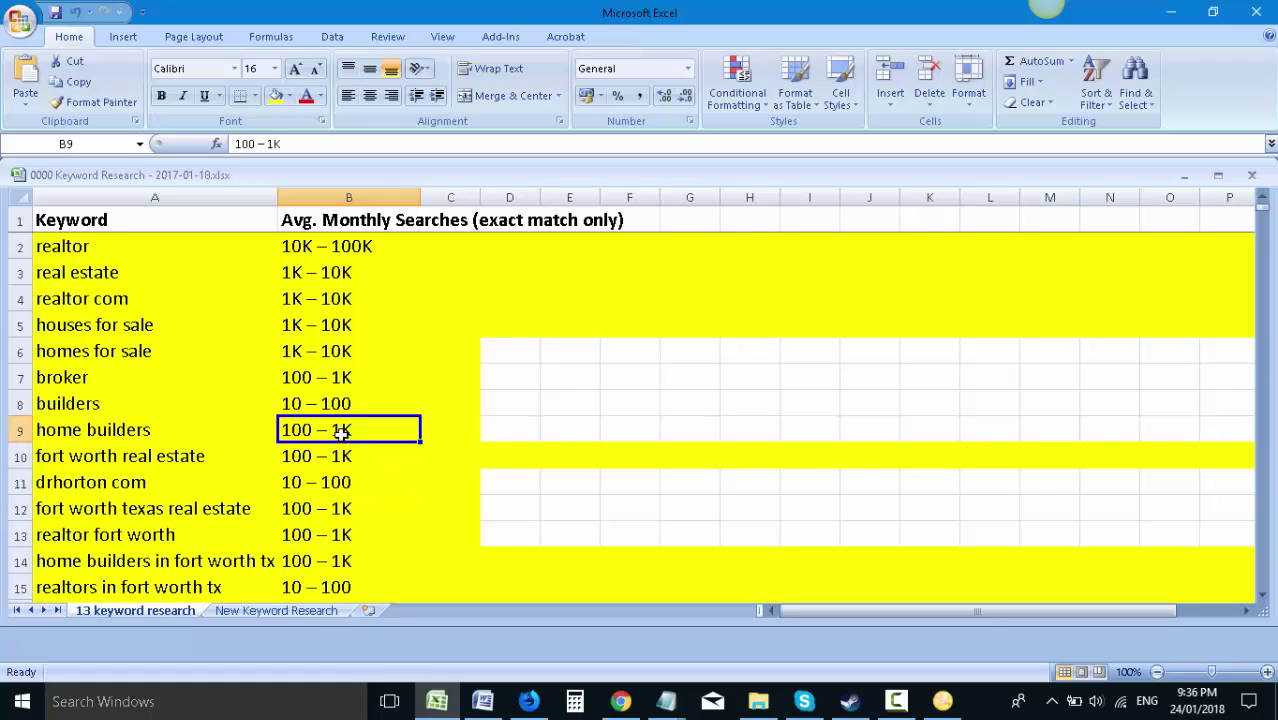
left_click(314, 327)
left_click(311, 256)
left_click(318, 272)
left_click(325, 293)
left_click(342, 322)
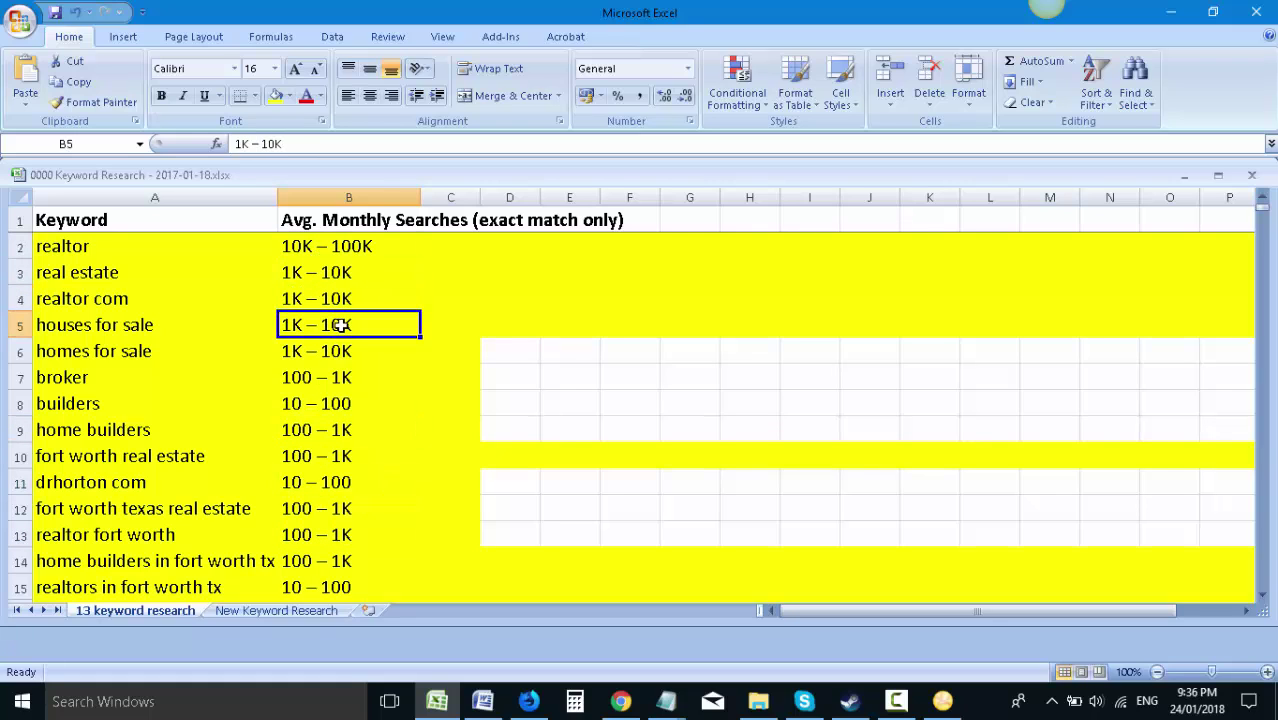
left_click(348, 351)
- Review the individual keywords in column A from "houses for sale" to "fort worth real estate"
left_click(190, 350)
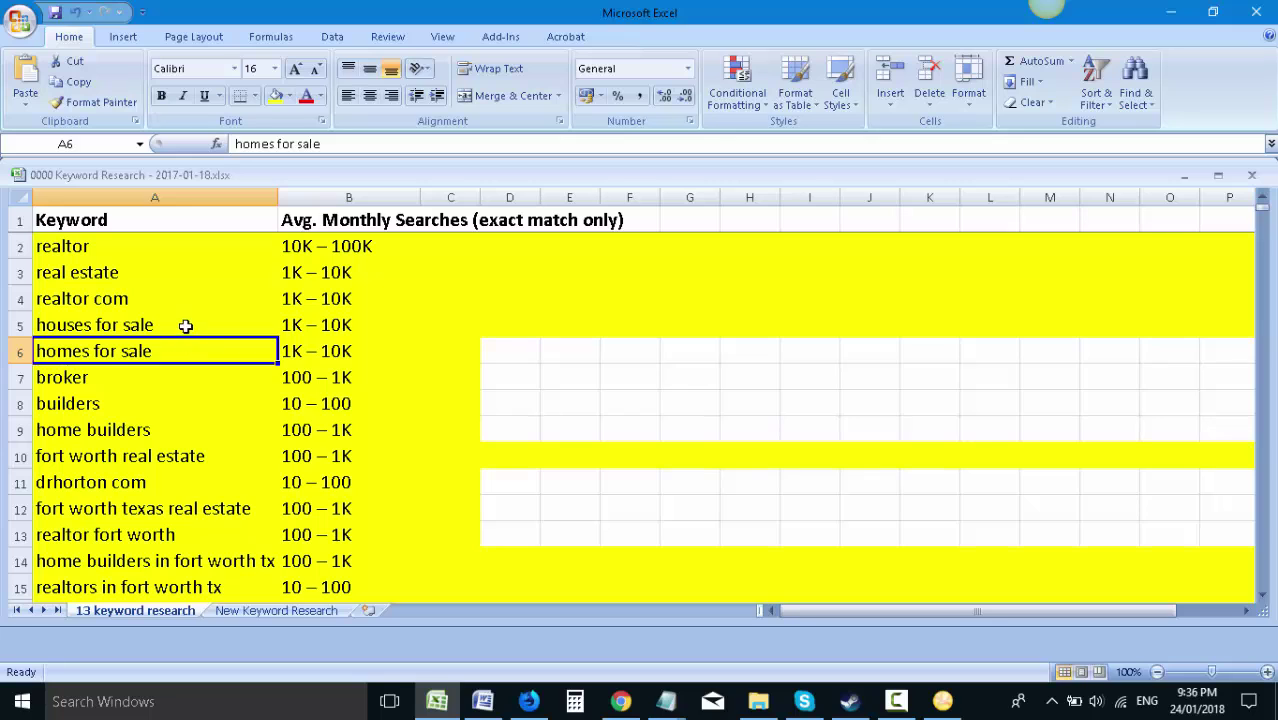
left_click(186, 327)
left_click(188, 351)
left_click(180, 388)
left_click(180, 404)
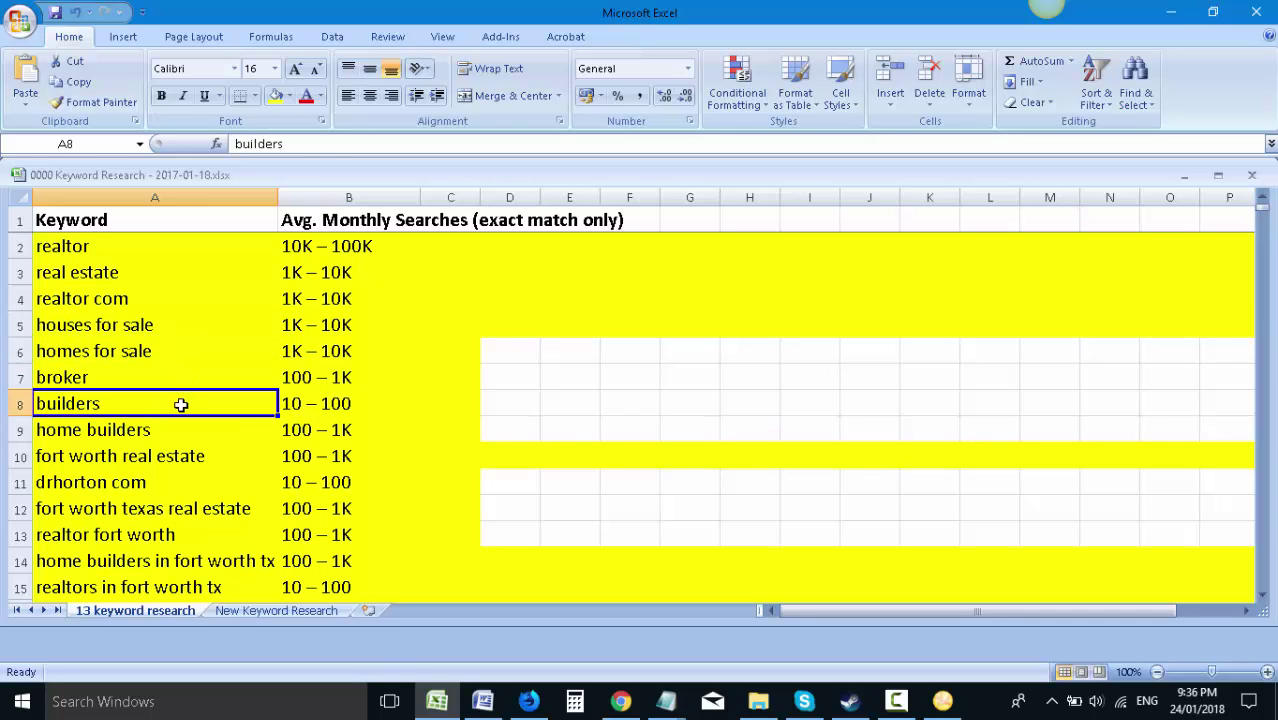
scroll(184, 400, "down", 1)
left_click(190, 354)
left_click(200, 378)
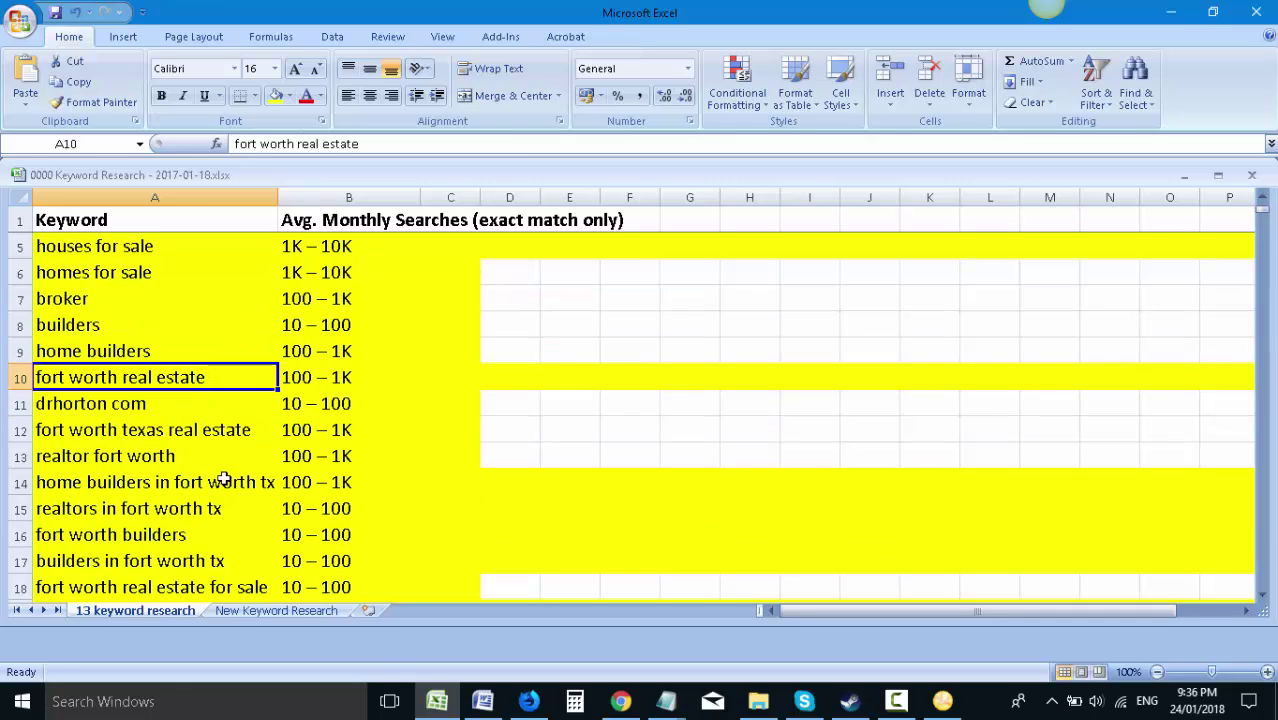
scroll(224, 478, "up", 1)
- Browse the enlarged keyword list from "realtor" down to the last entry, "House for sale in Argyl Tx"
left_click(138, 252)
scroll(473, 371, "down", 12)
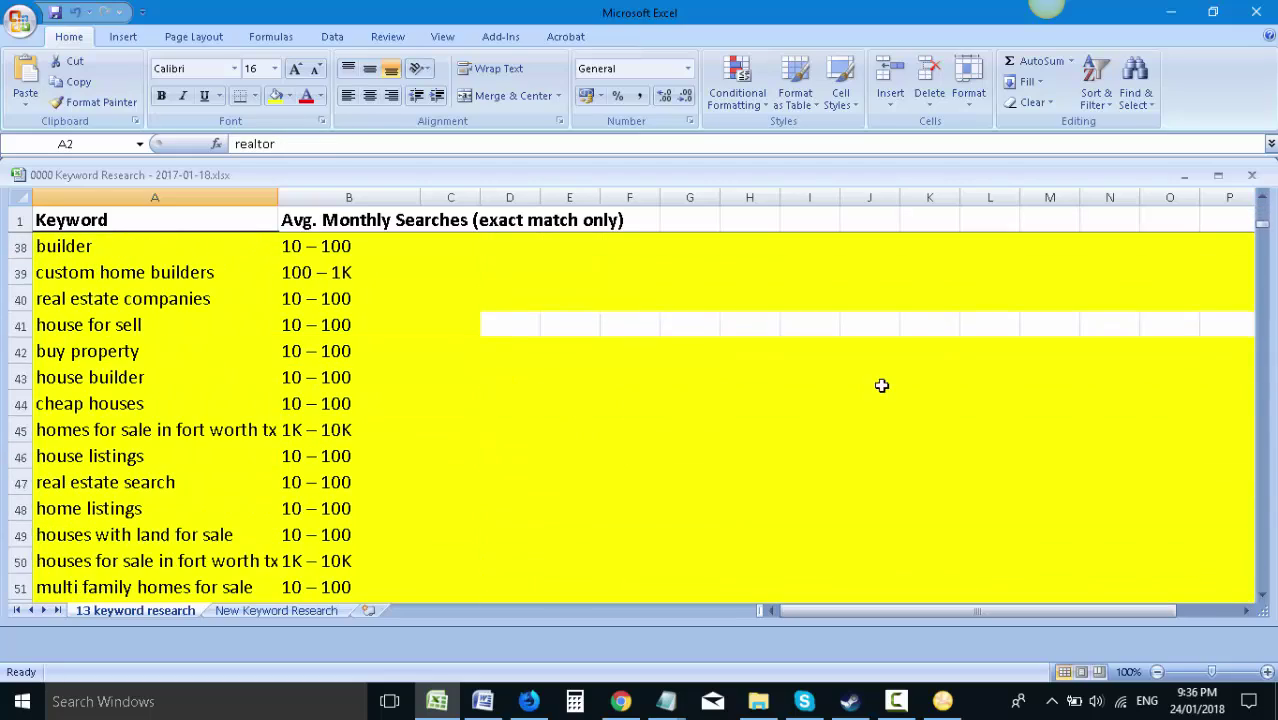
scroll(679, 406, "up", 1)
scroll(1000, 380, "down", 5)
scroll(1234, 355, "down", 4)
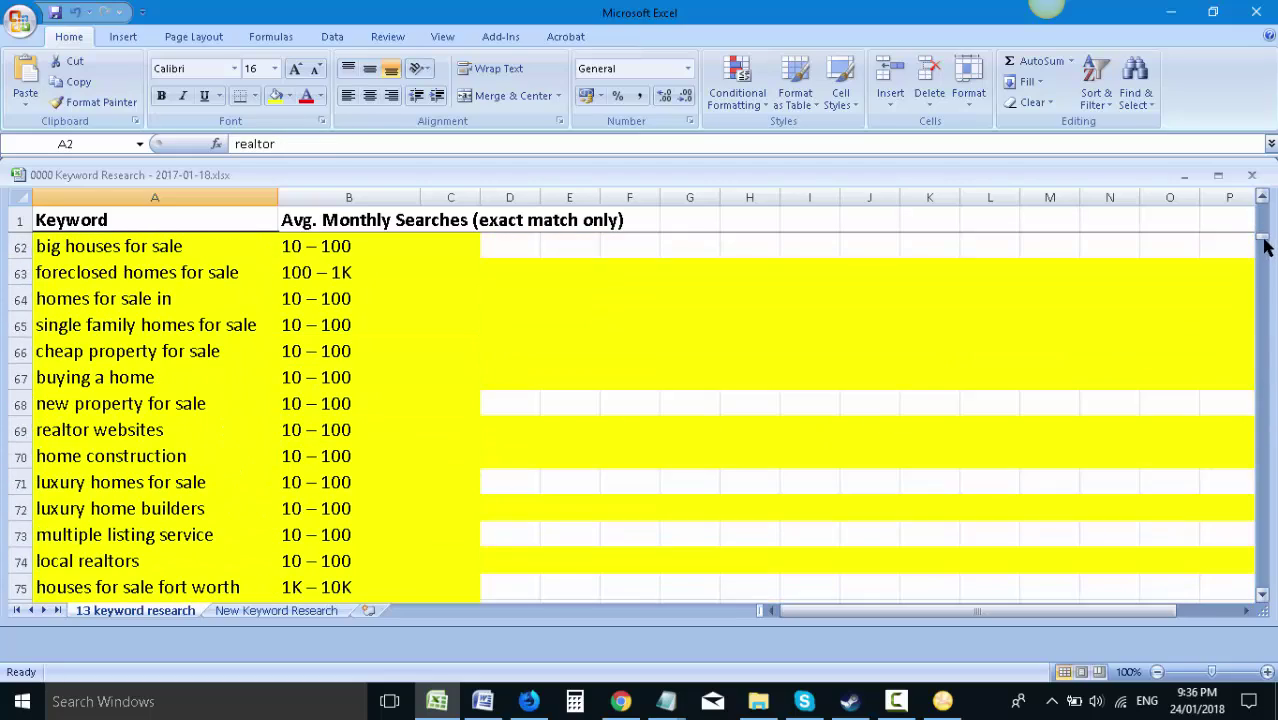
left_click_drag(1268, 243, 1250, 502)
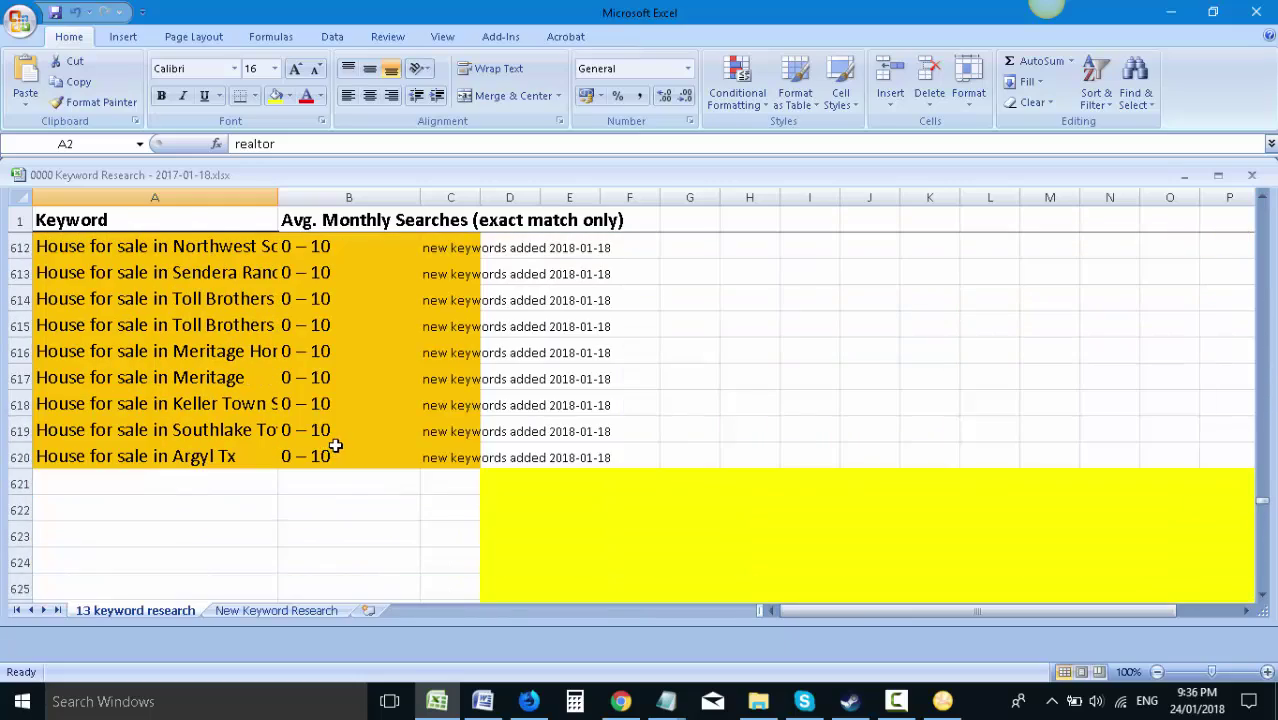
- Copy the keywords in column A from "realtor" through "House for sale in Argyl Tx"
left_click(185, 452, "shift")
key("ctrl+c")
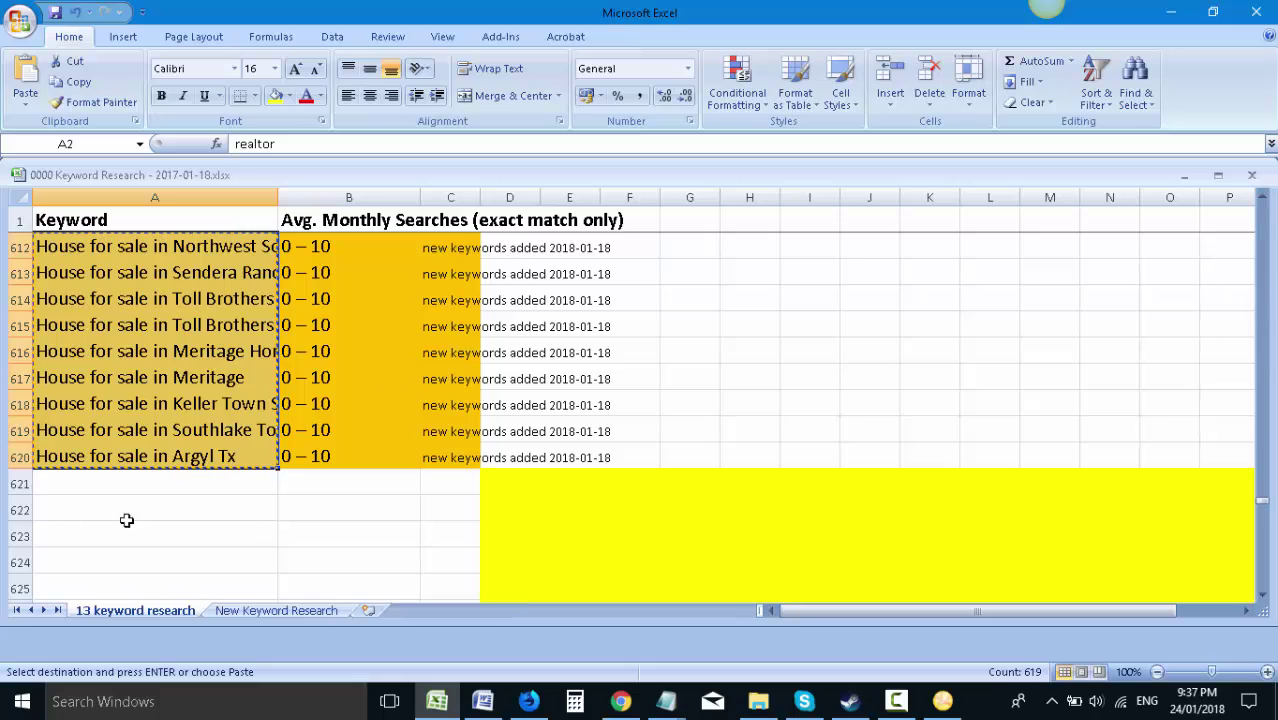
mouse_move(528, 701)
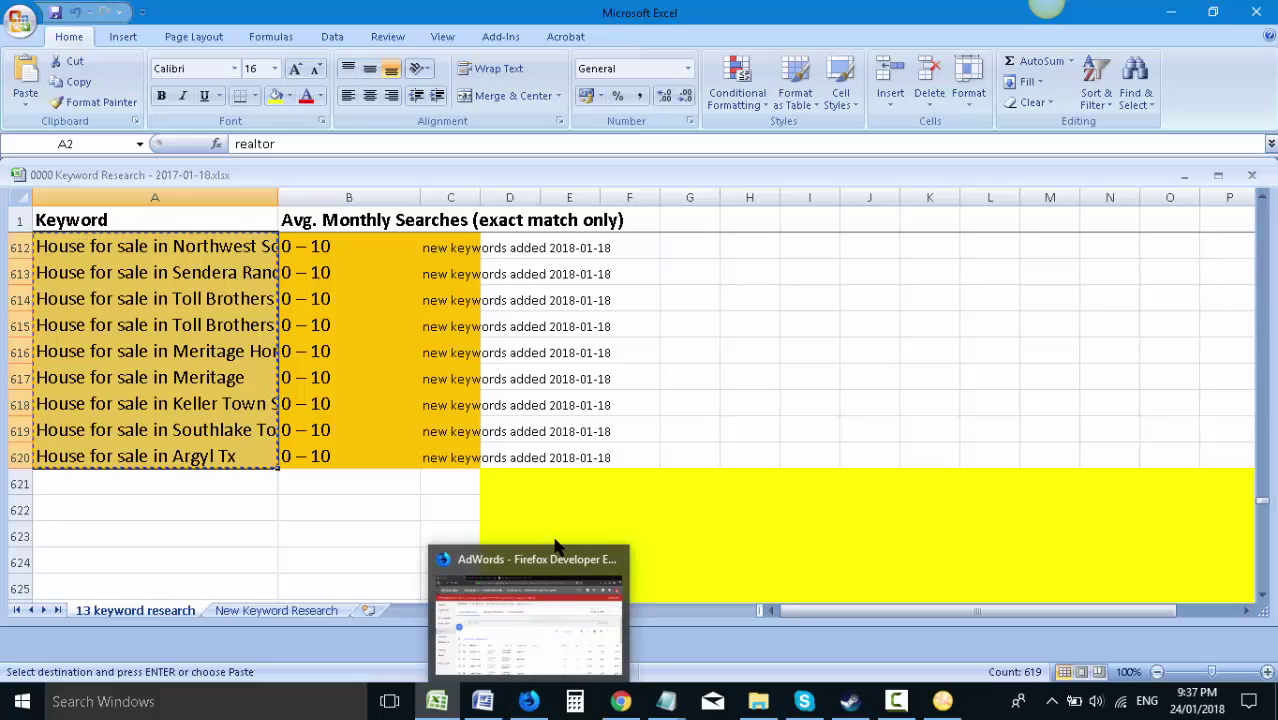
scroll(566, 472, "up", 2)
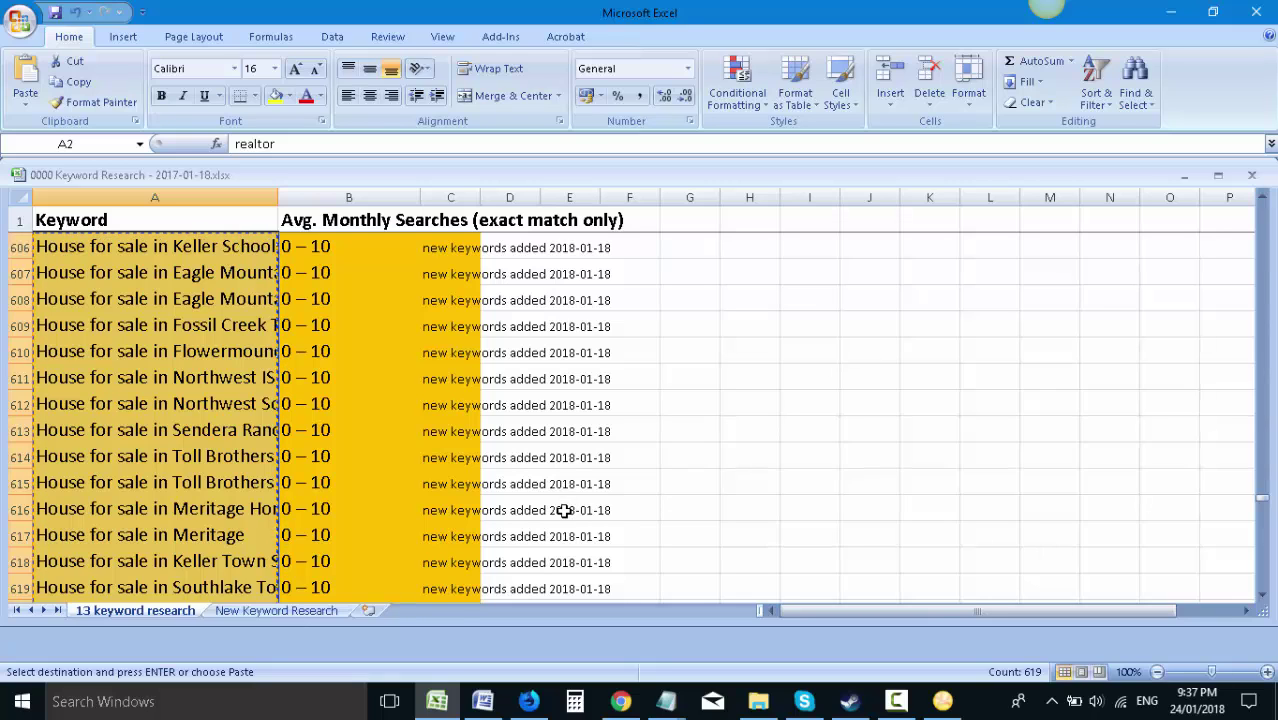
- Switch to the Word document and add "Keyword research can be done using Google Adwords Keyword Planner" below the "Level 3 Keywords" heading
left_click(482, 701)
scroll(962, 466, "down", 3)
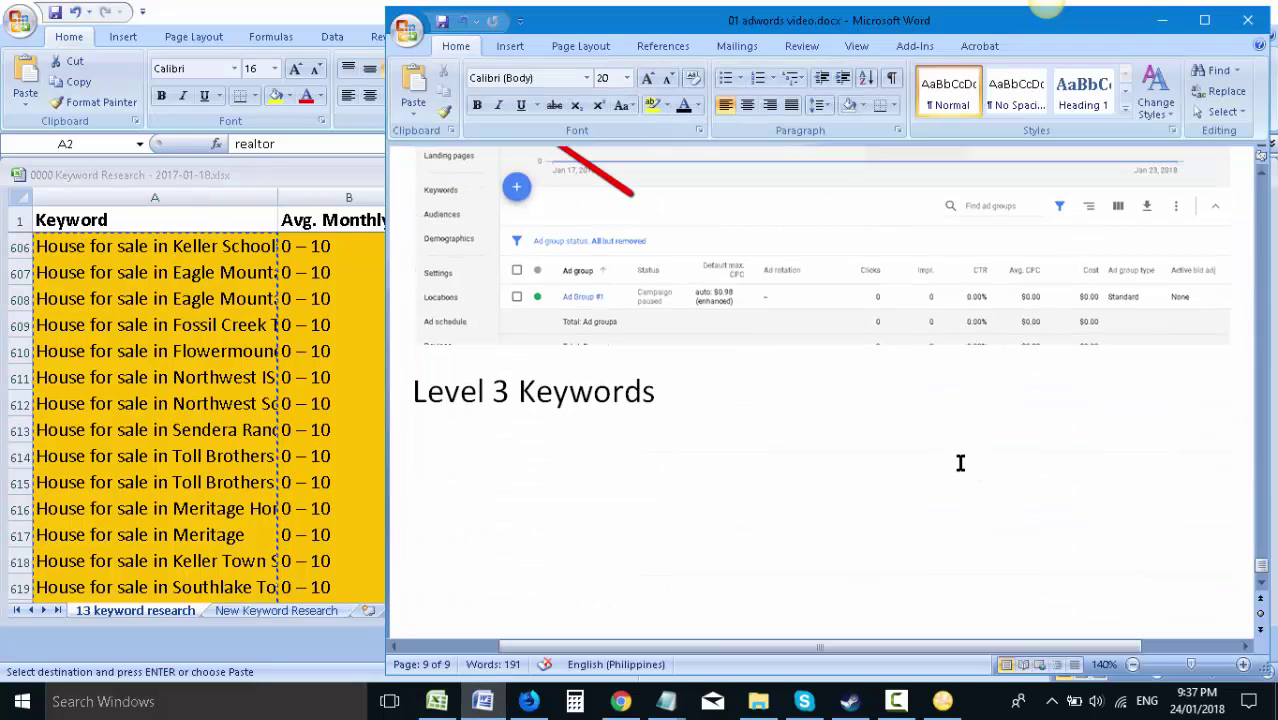
type("JkKeyw")
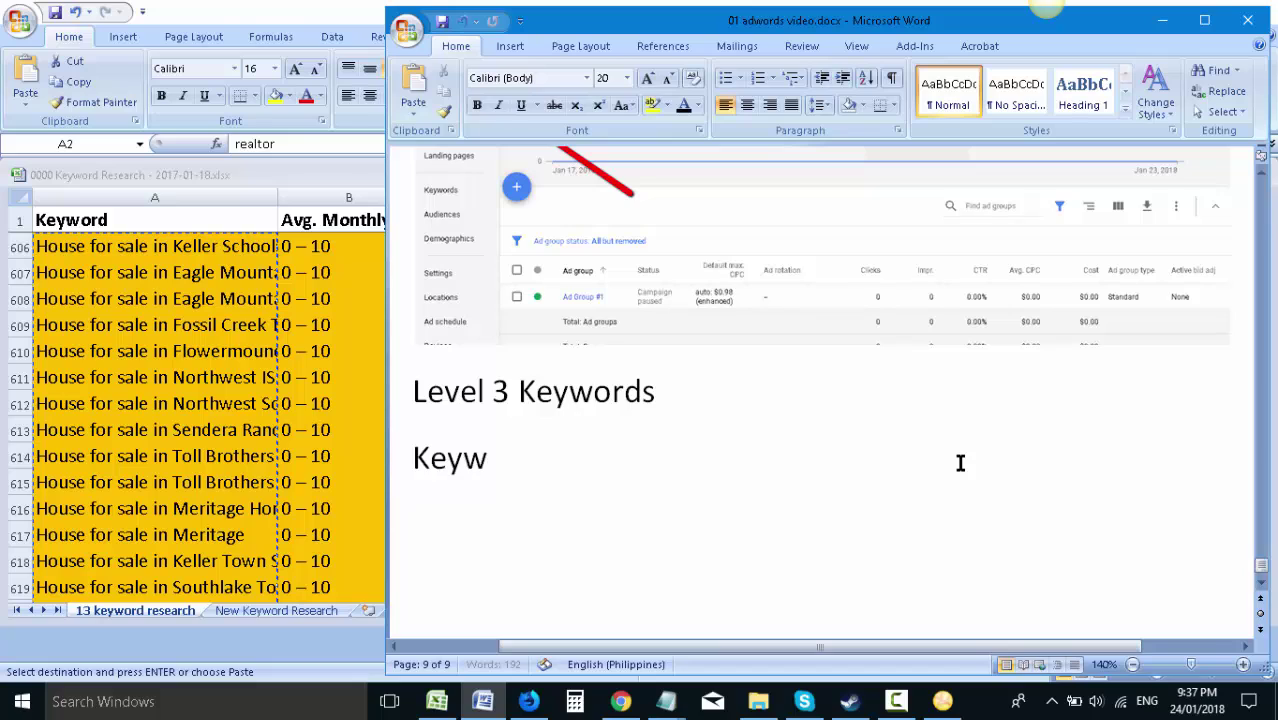
type("ord research can be")
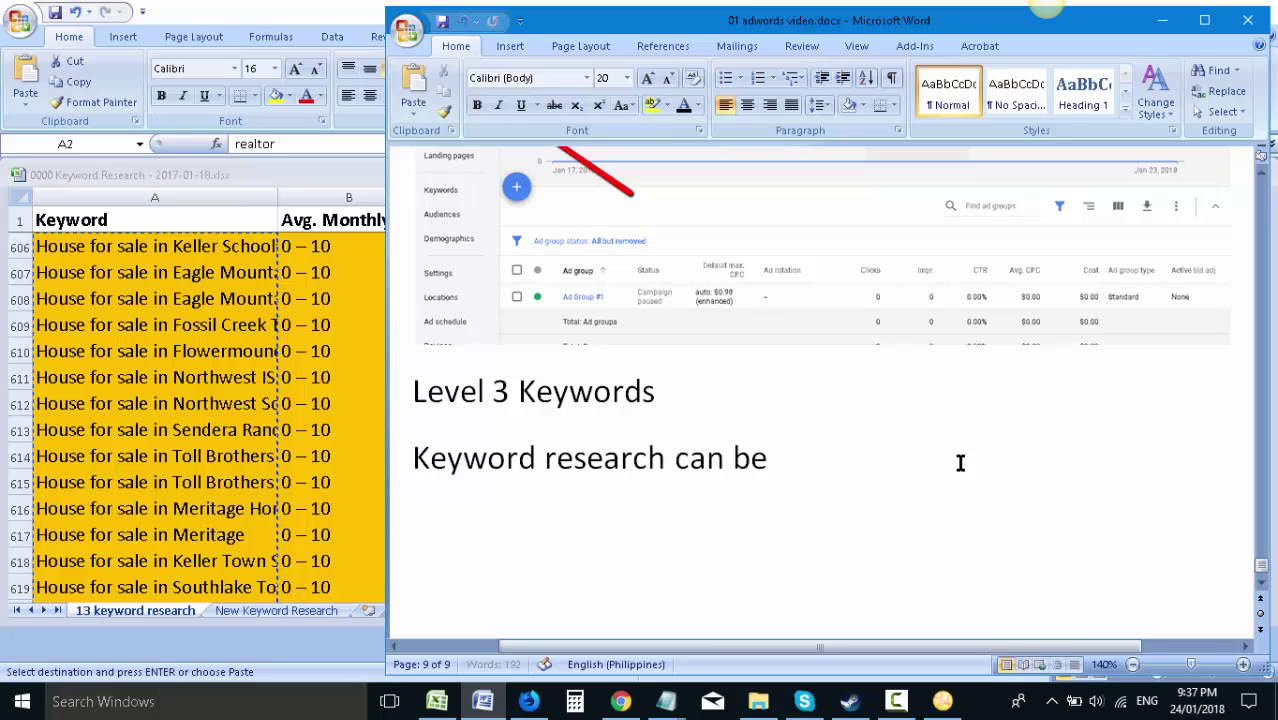
type(" done using Google Adwo")
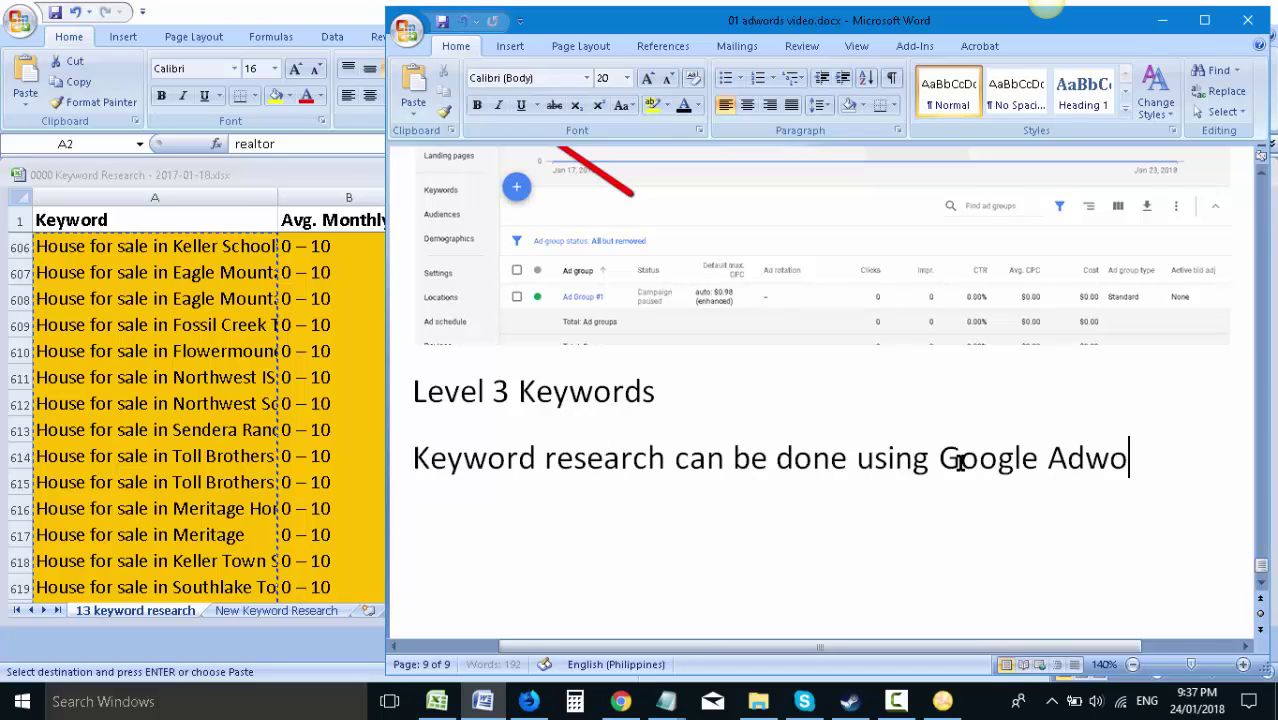
type("rds")
key("Return")
type("Keyword Planner")
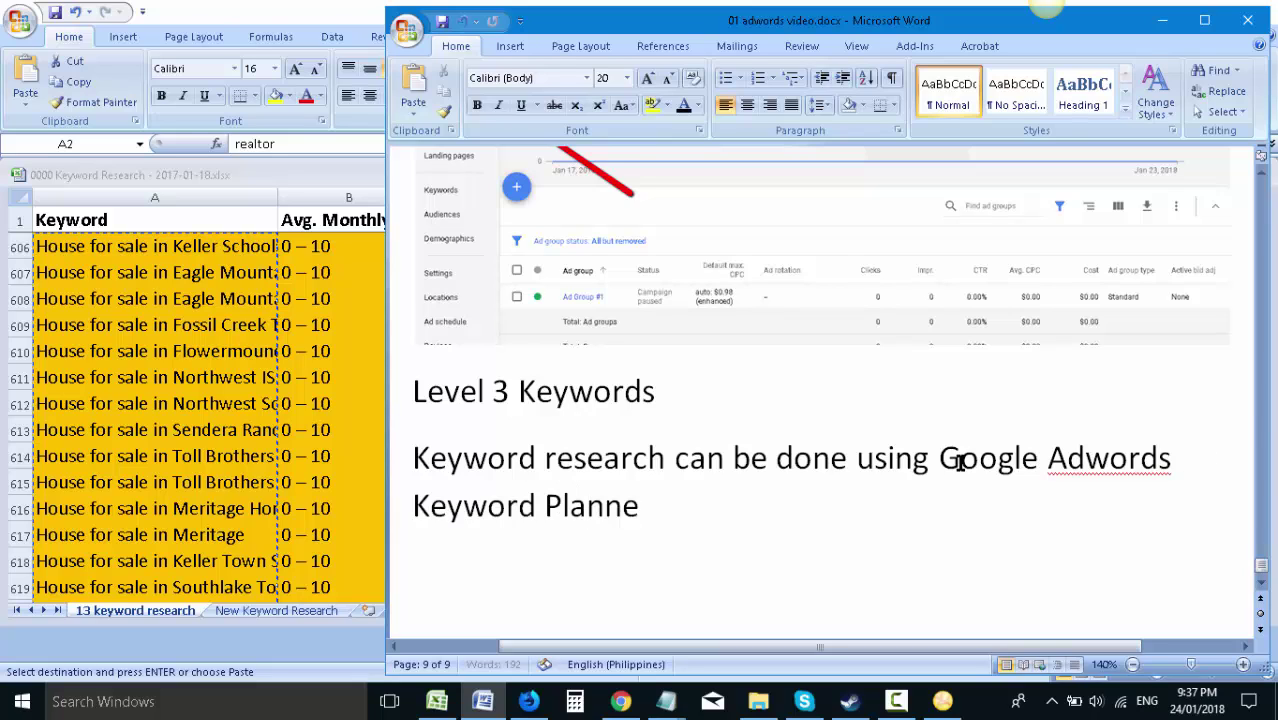
- Start a new page with the line "It can also be done using SEMrush.com" and save the document
key("ctrl+Return")
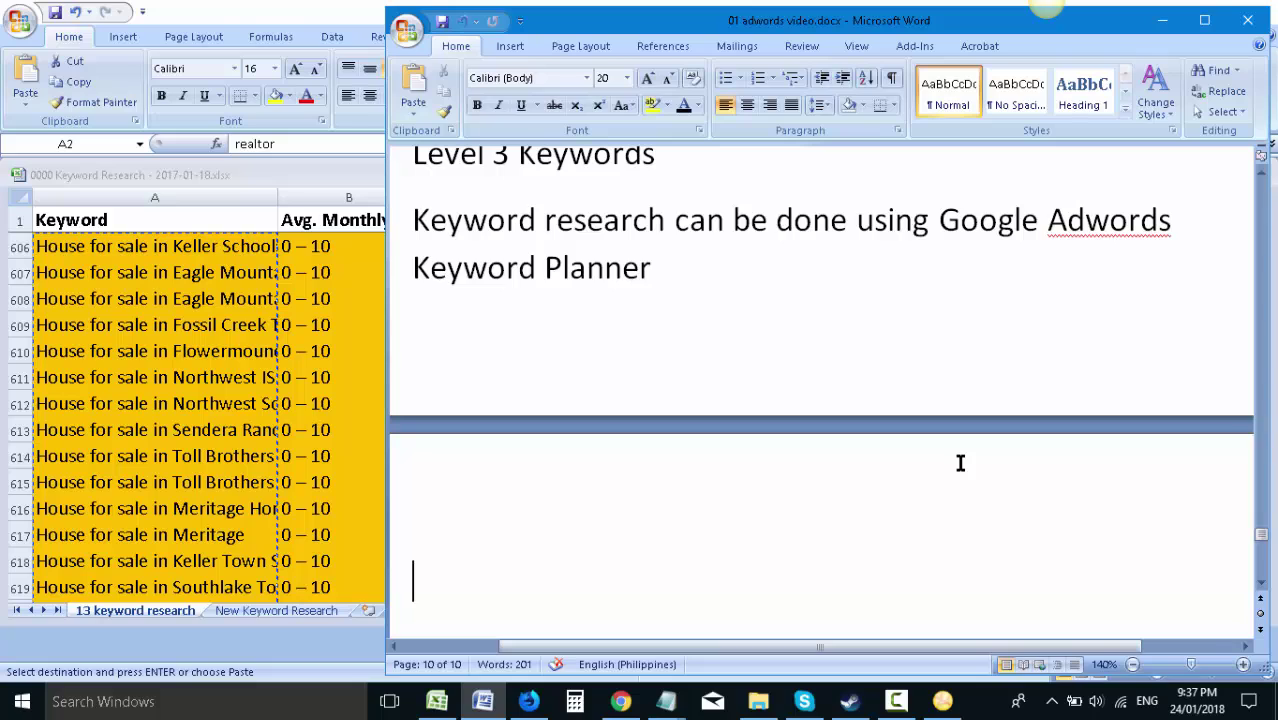
type("C")
key("BackSpace")
type("It can")
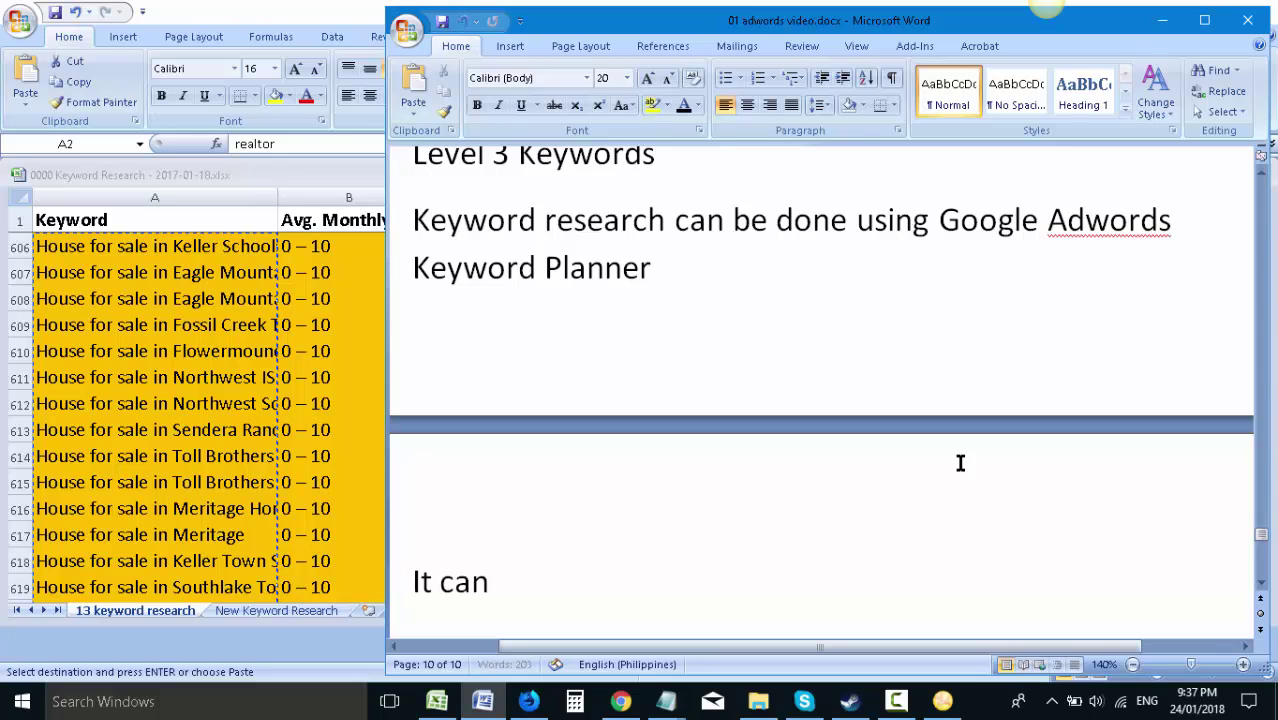
type(" also be done using SEM")
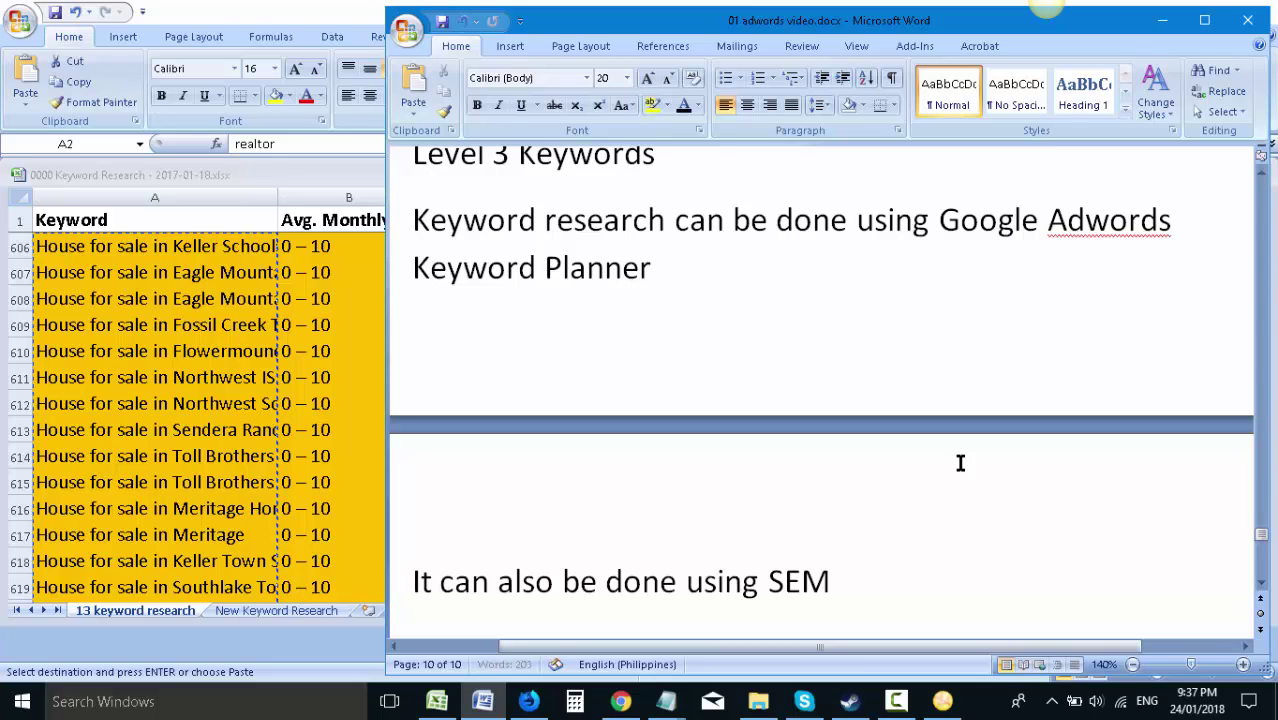
type("rush.com")
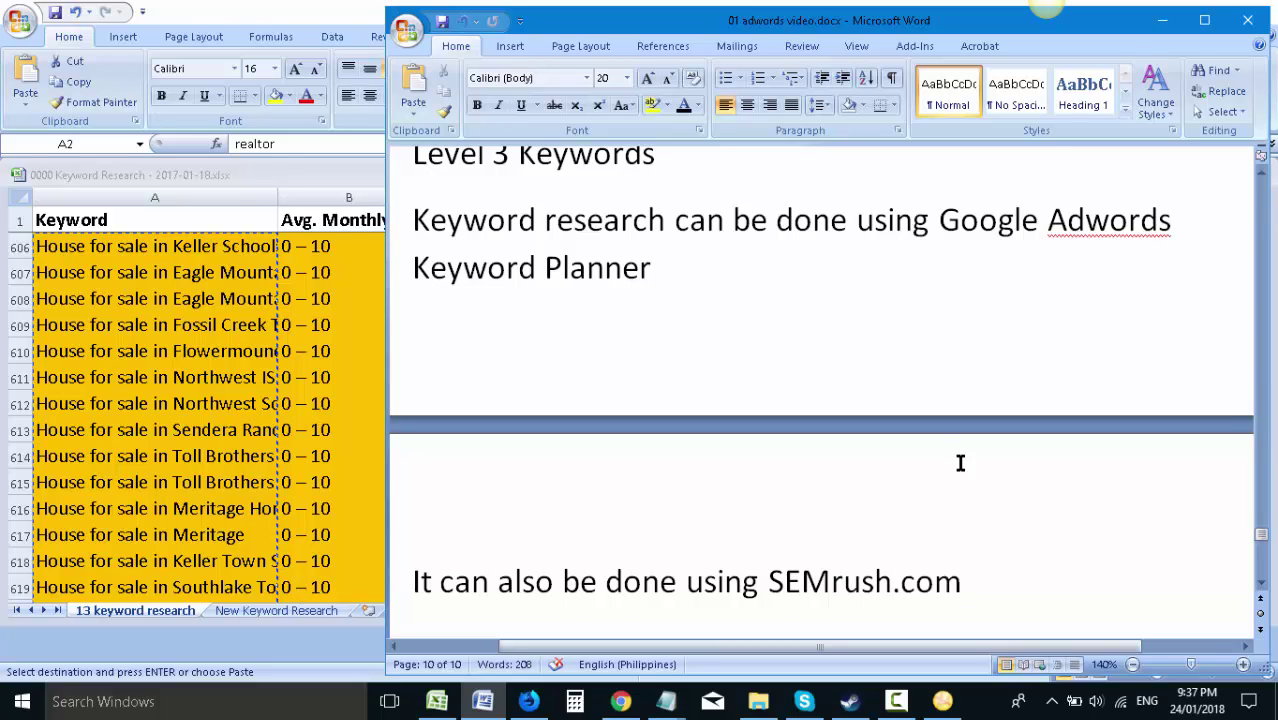
key("ctrl+s")
- Append "(free)" to the Google Adwords Keyword Planner sentence under "Level 3 Keywords"
left_click_drag(978, 585, 776, 590)
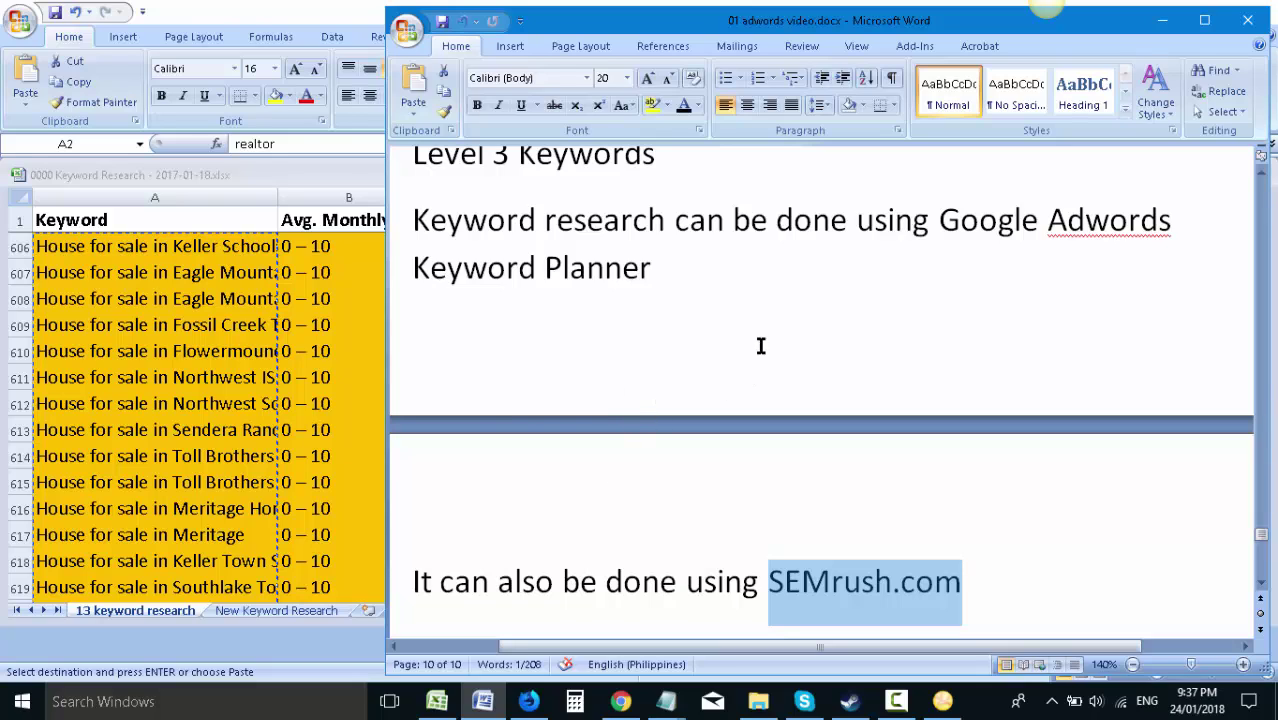
left_click(758, 285)
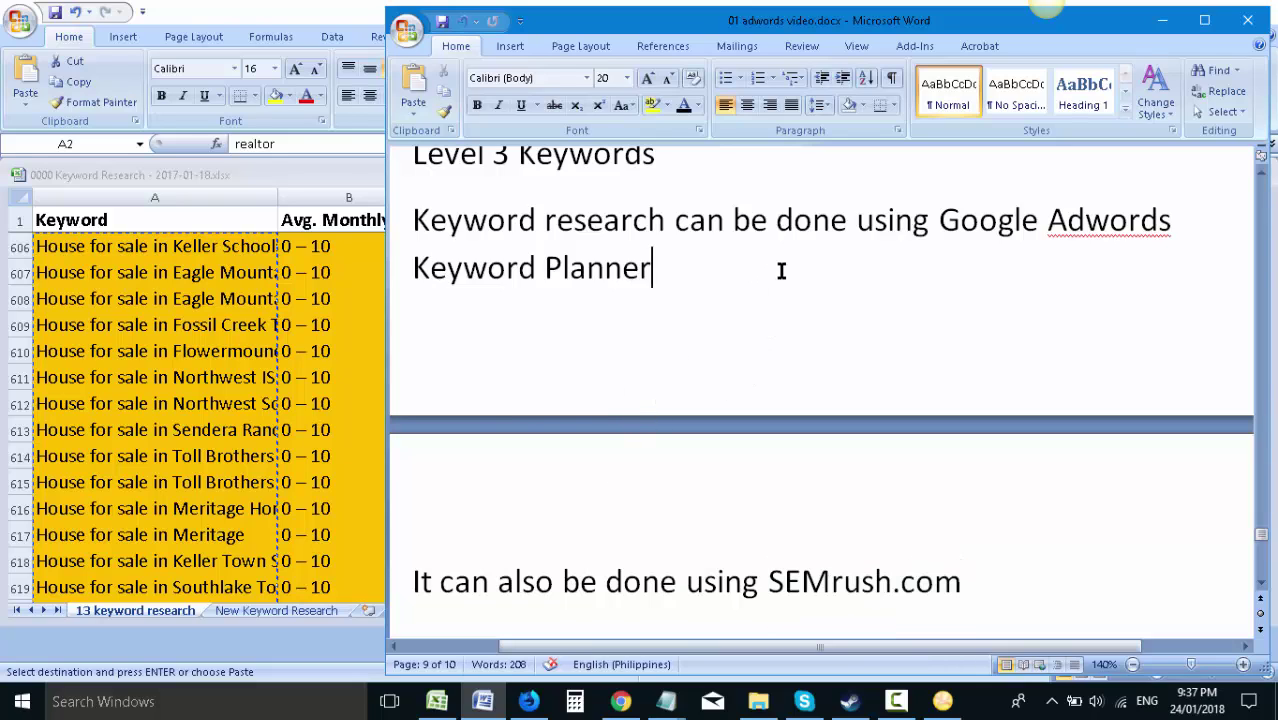
type("(free)")
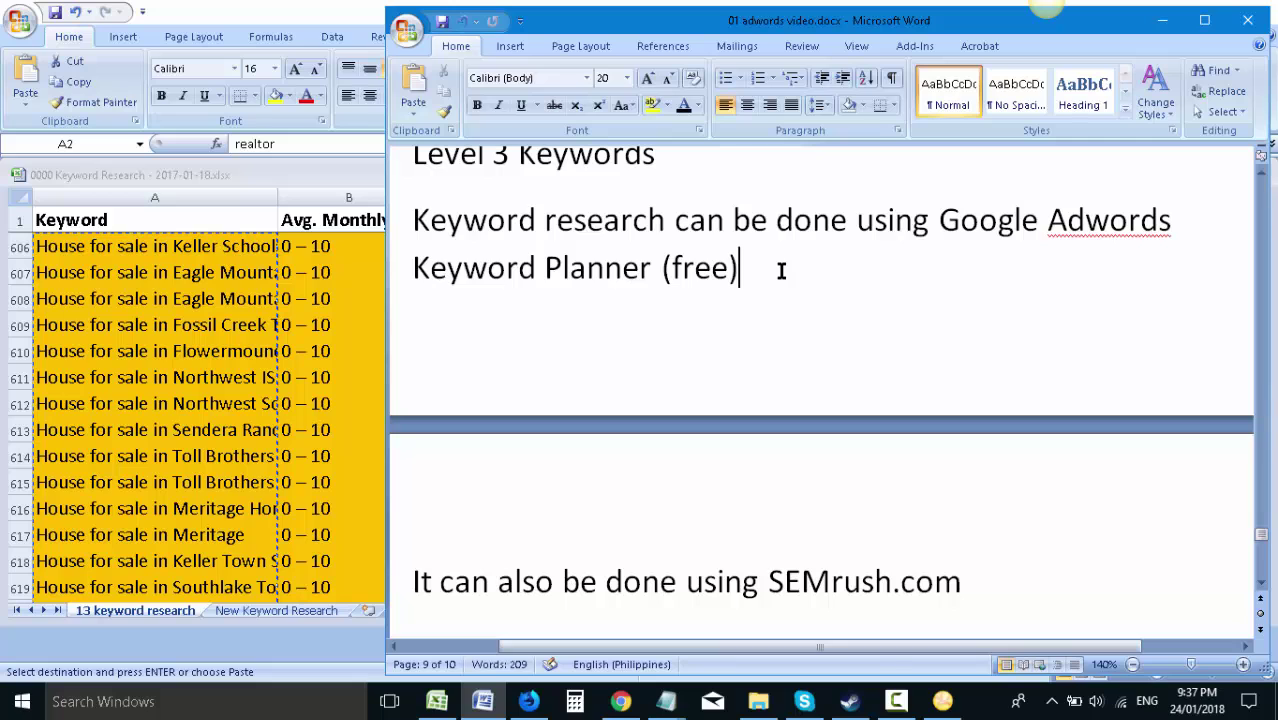
- Switch to AdWords in Firefox, show the tools list containing Keyword Planner, and capture the page area with Snagit
left_click(529, 701)
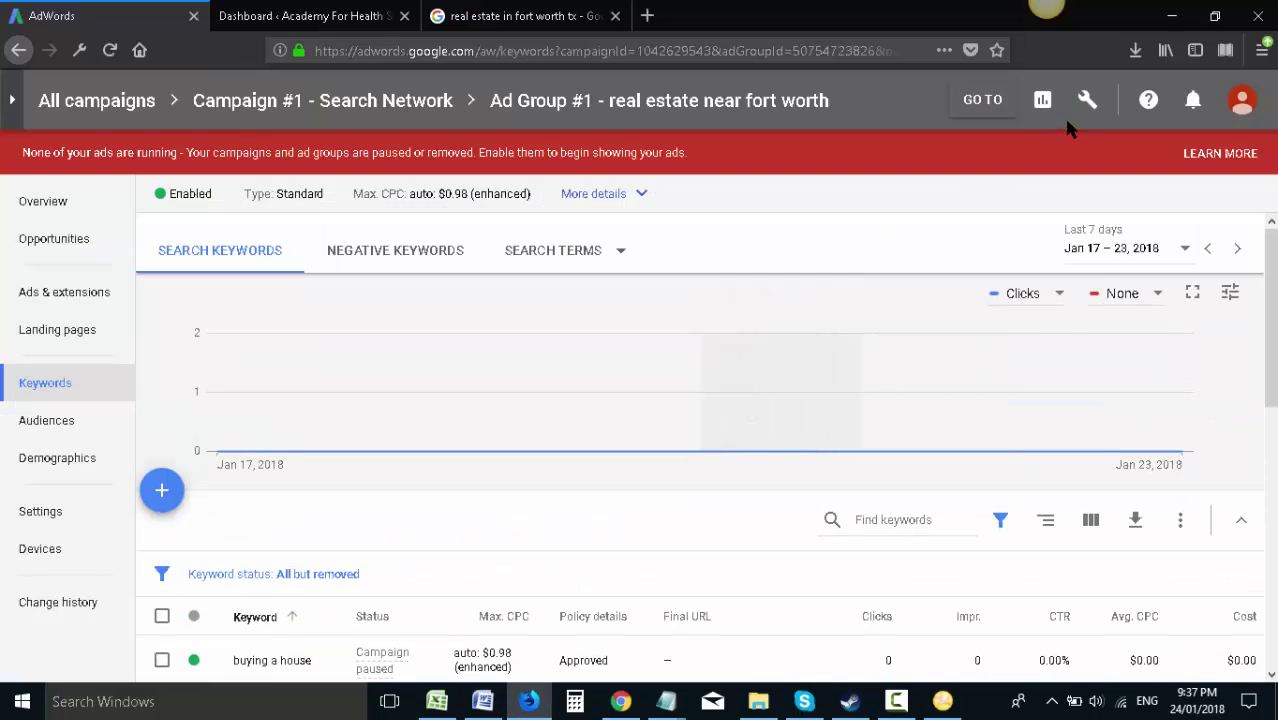
left_click(1088, 104)
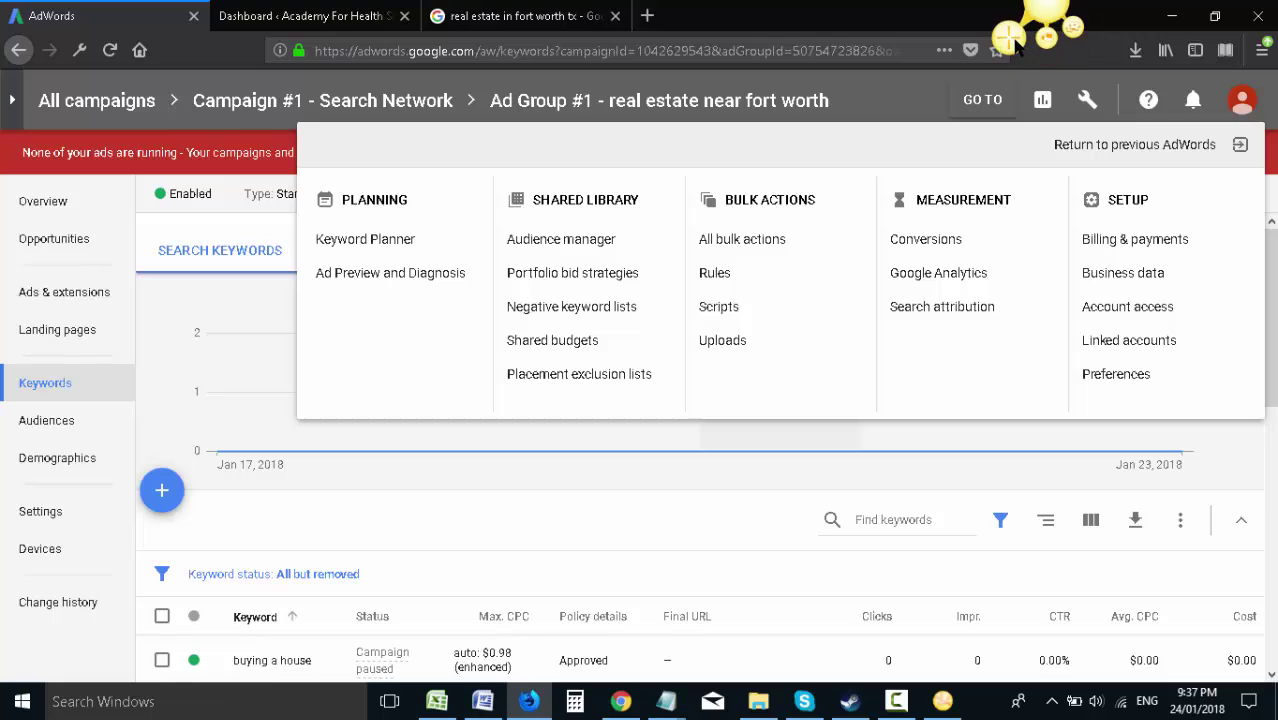
left_click_drag(2, 72, 1265, 671)
left_click(24, 702)
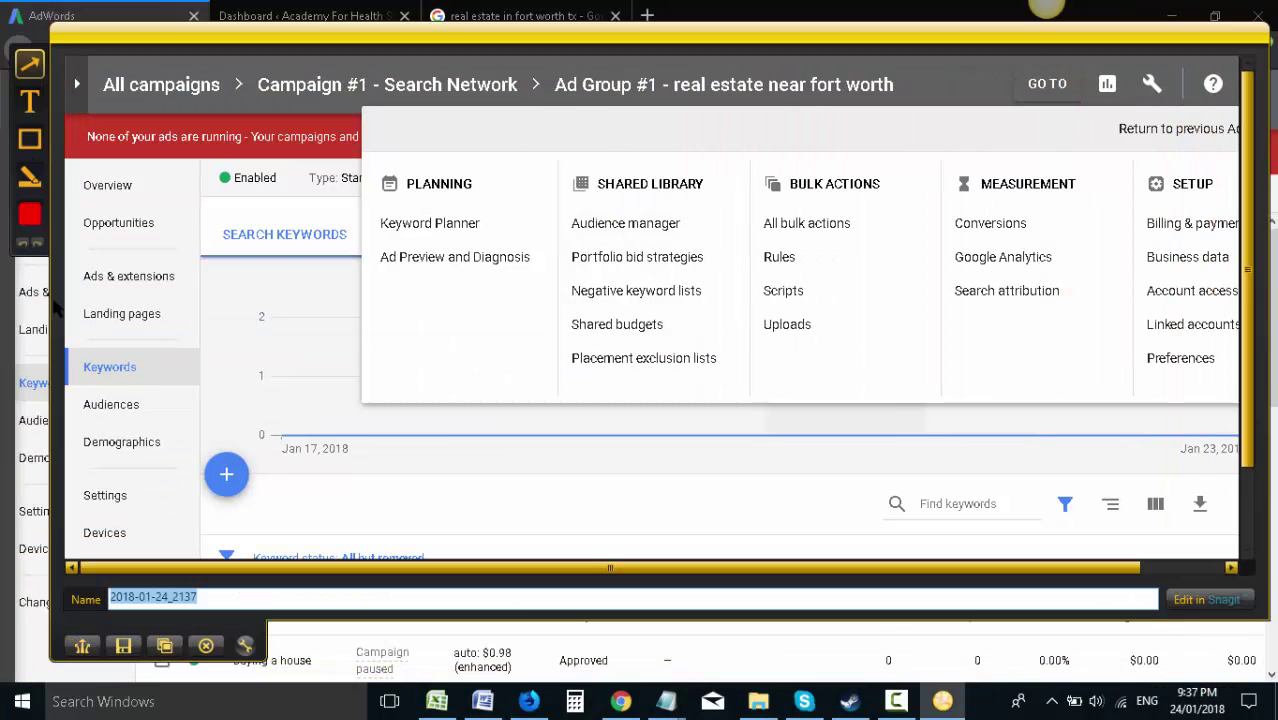
- Annotate the capture with a long red arrow pointing at the wrench symbol and a red rectangle around Keyword Planner
left_click_drag(1015, 285, 1153, 100)
left_click_drag(1008, 283, 222, 221)
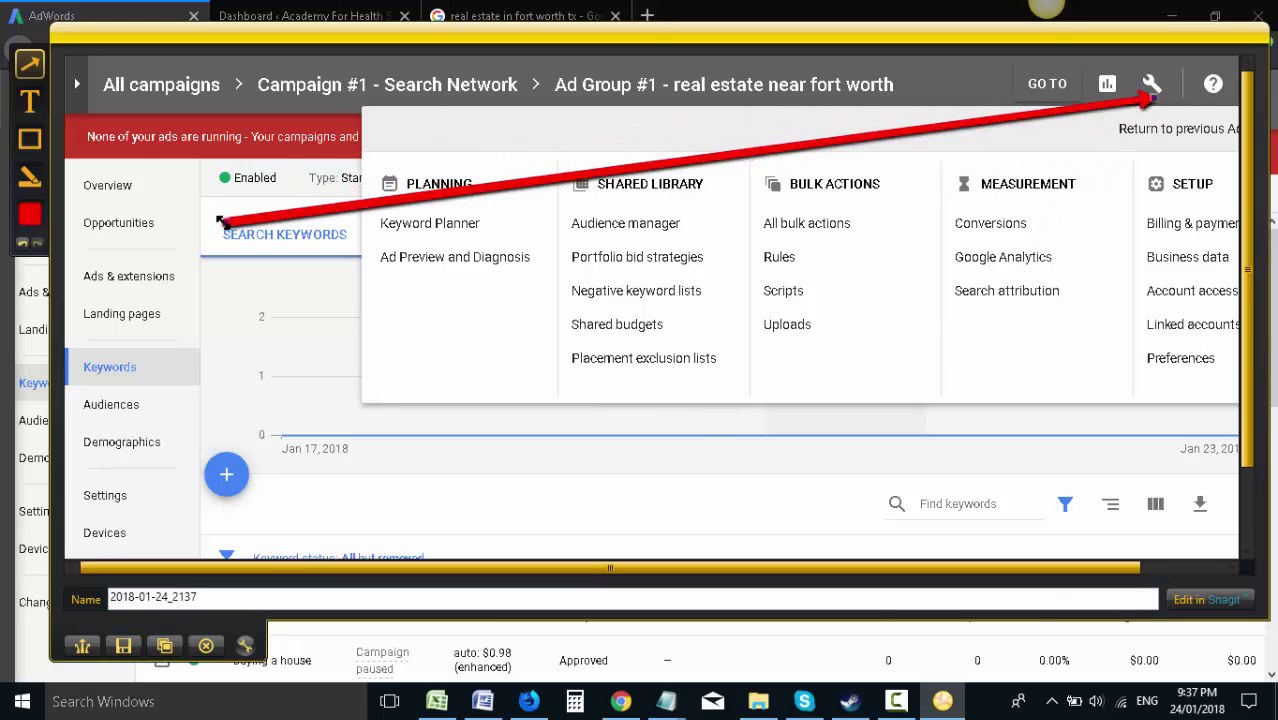
left_click(29, 140)
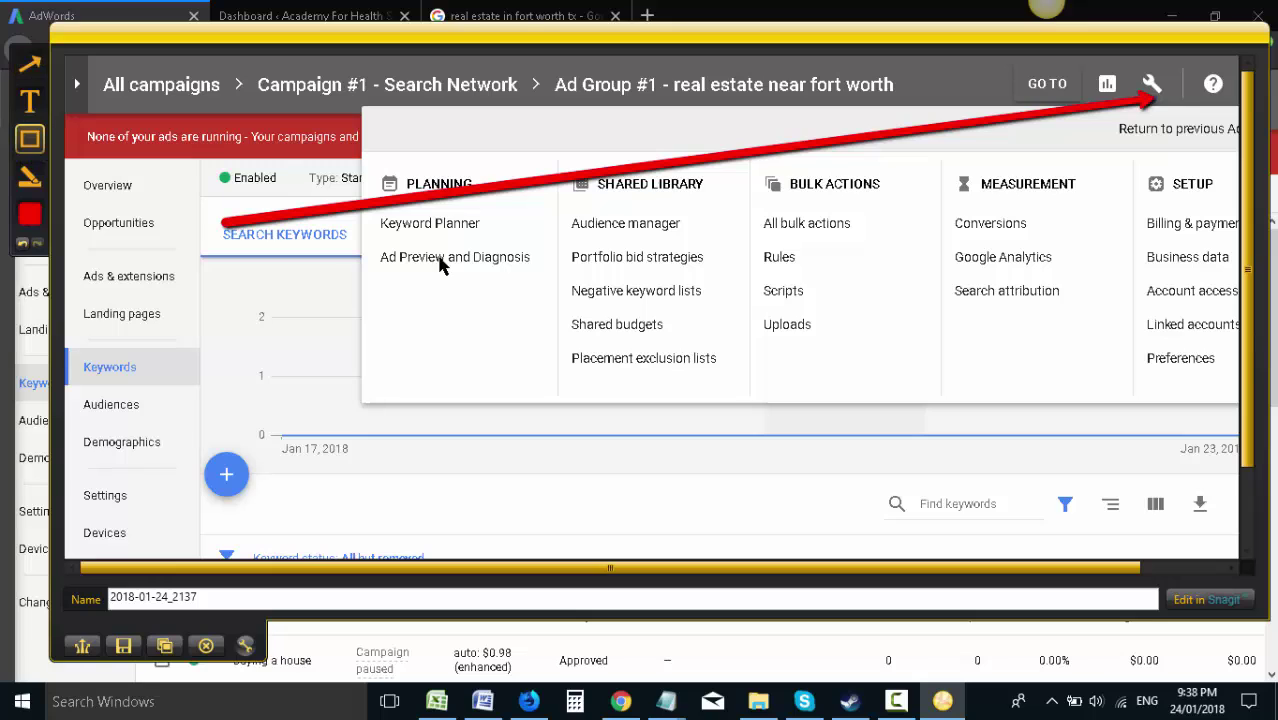
left_click_drag(535, 237, 372, 212)
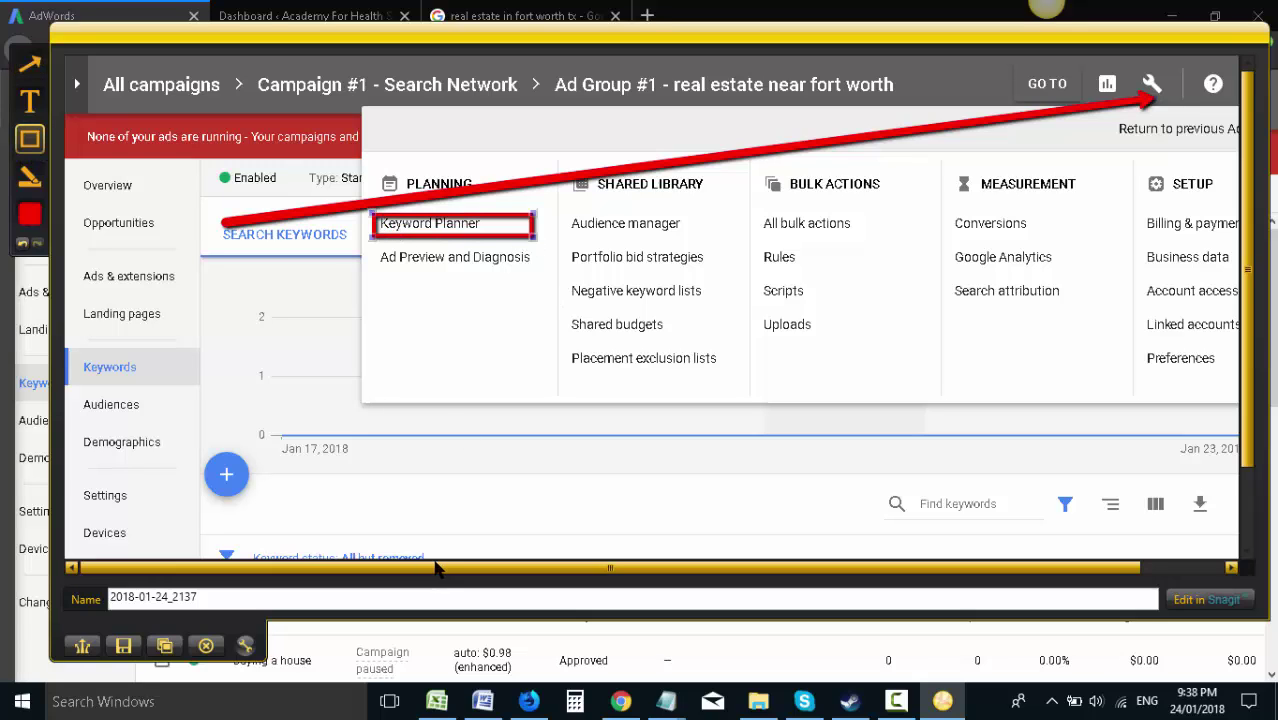
- Copy the annotated capture and paste it into the Word document below the SEMrush.com line
left_click(166, 645)
left_click(482, 701)
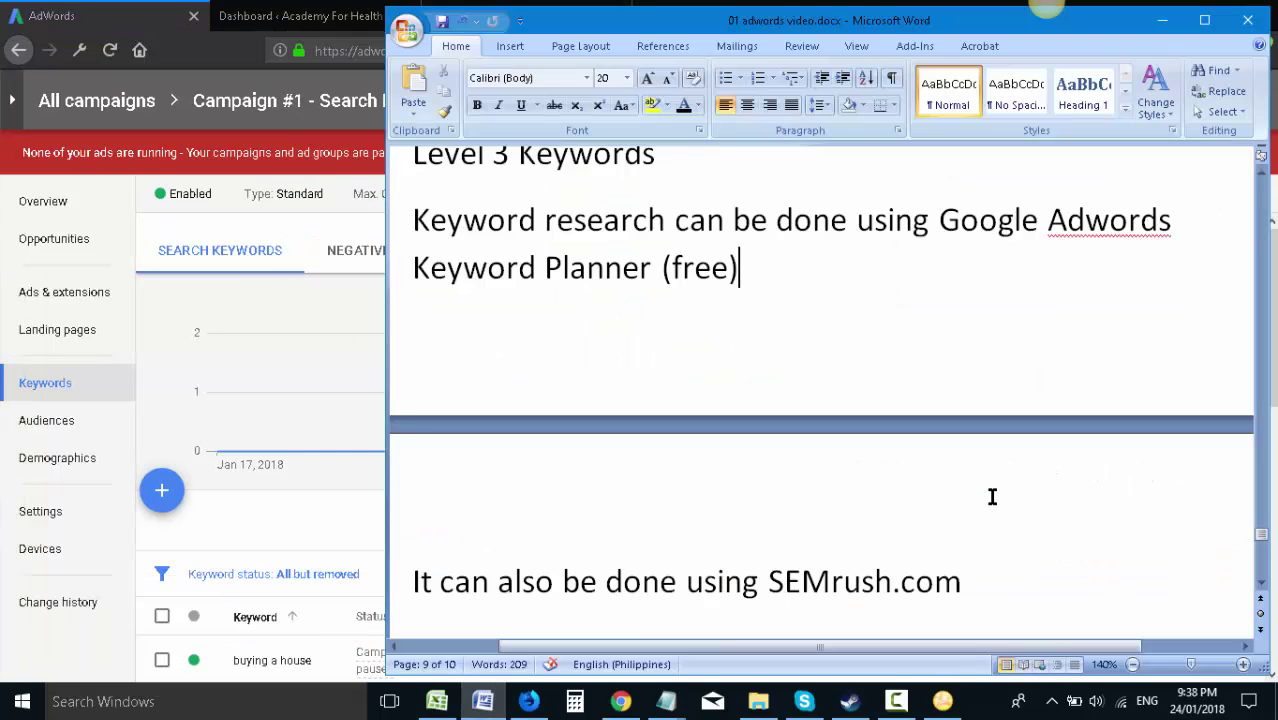
scroll(1029, 484, "down", 3)
left_click(1089, 434)
key("ctrl+v")
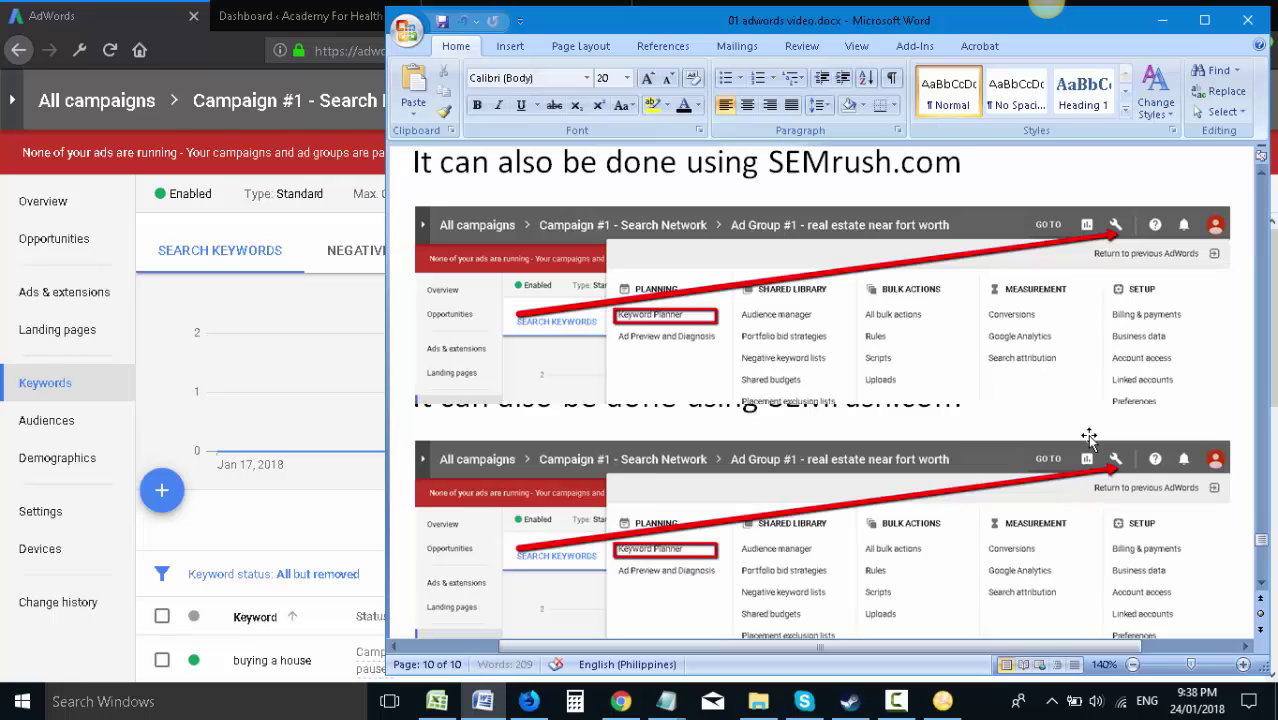
- Switch back to AdWords in Firefox, open Keyword Planner in a new browser tab and bring it up
left_click(133, 7)
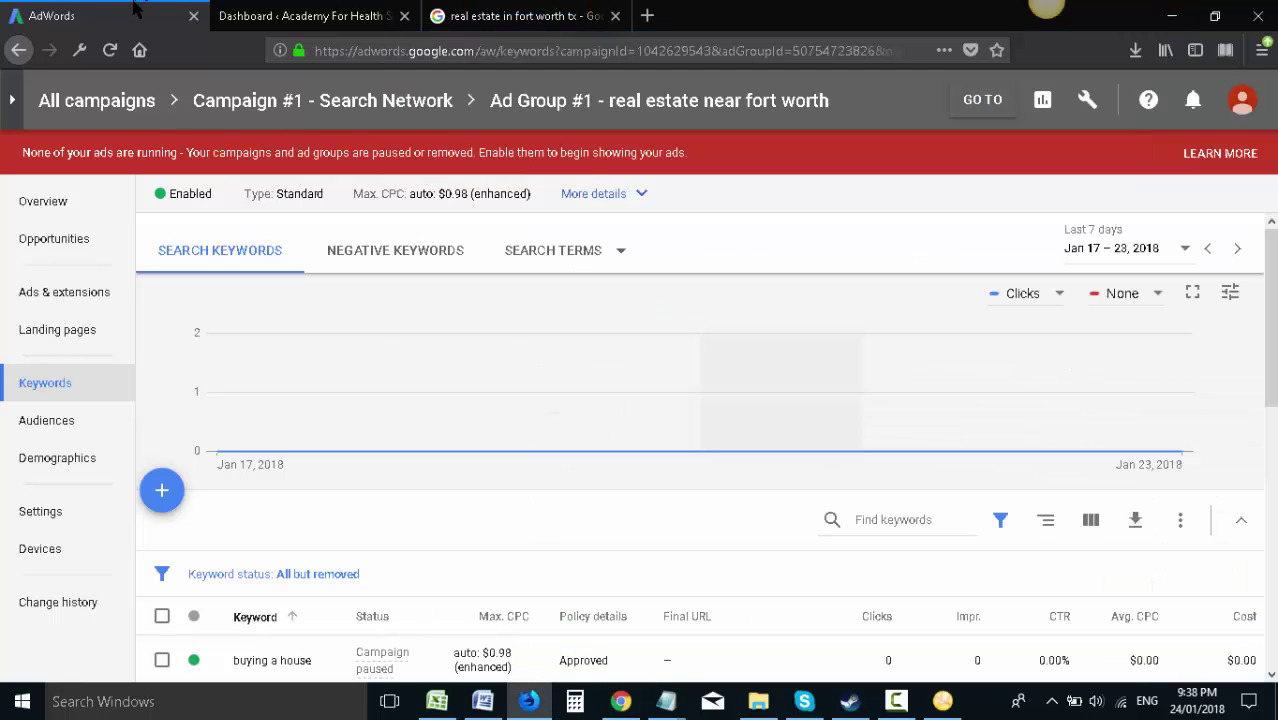
left_click(1090, 102)
right_click(376, 257)
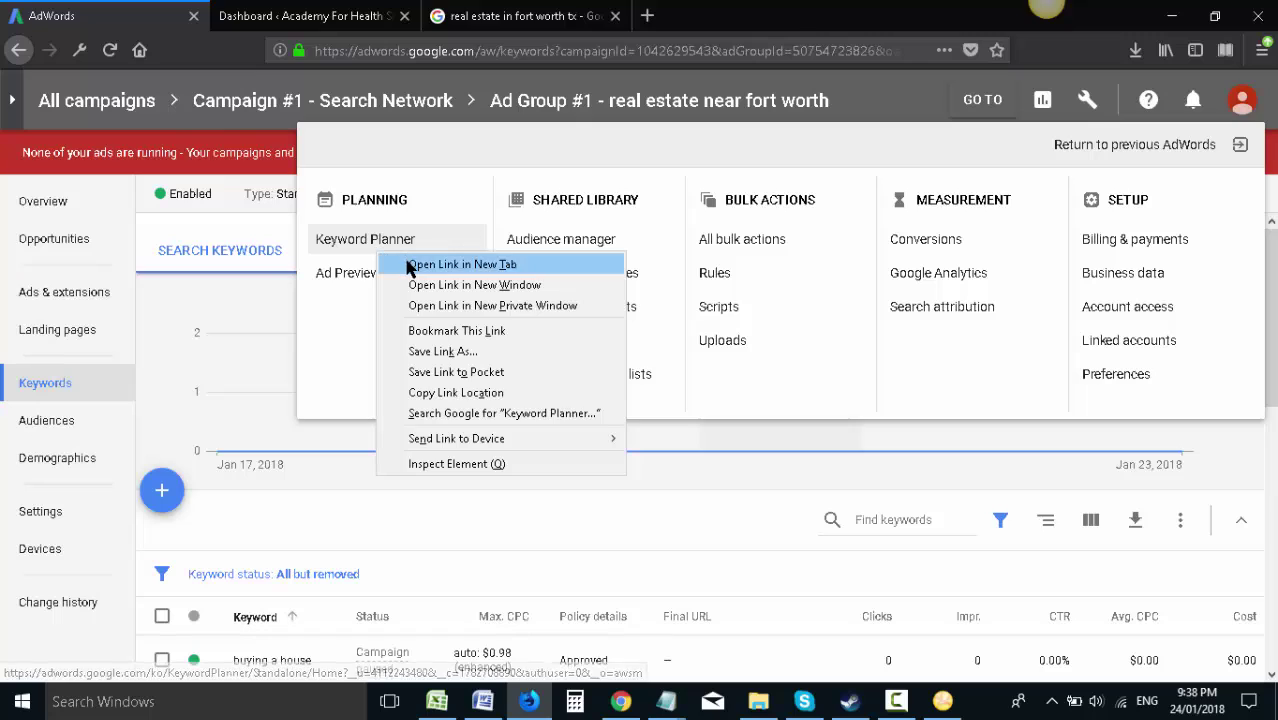
left_click(412, 263)
left_click(318, 10)
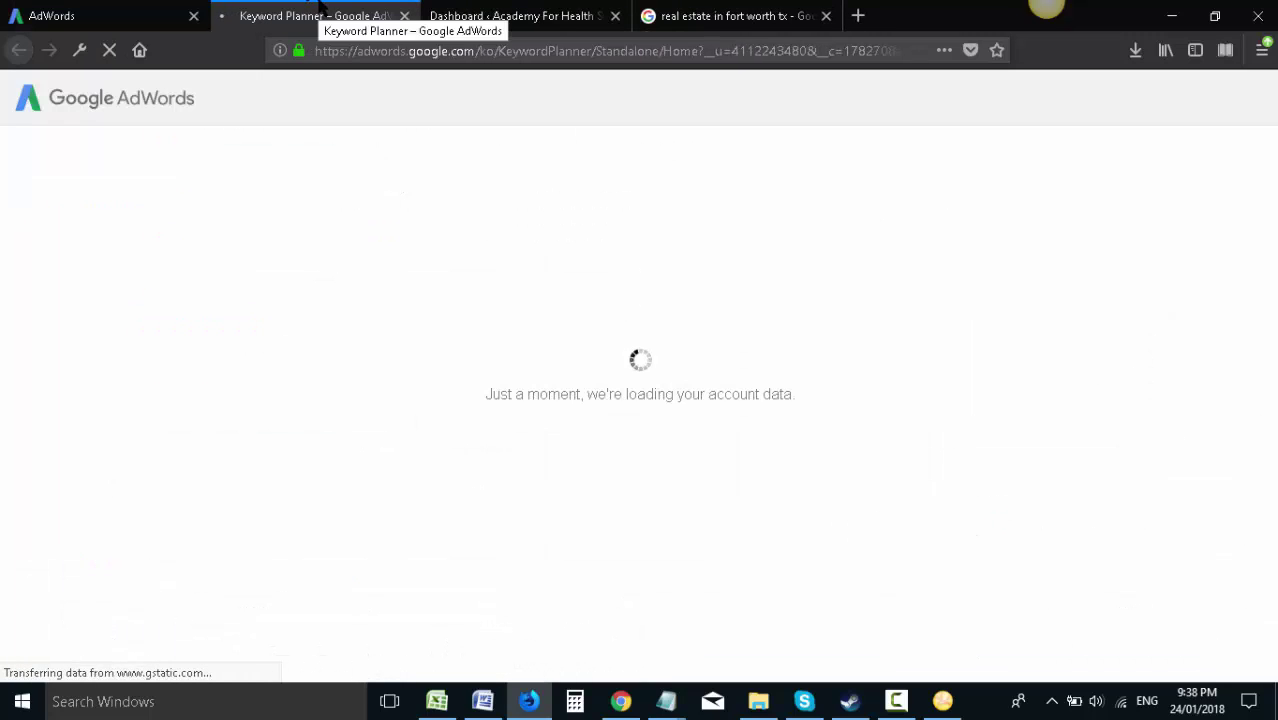
left_click(133, 16)
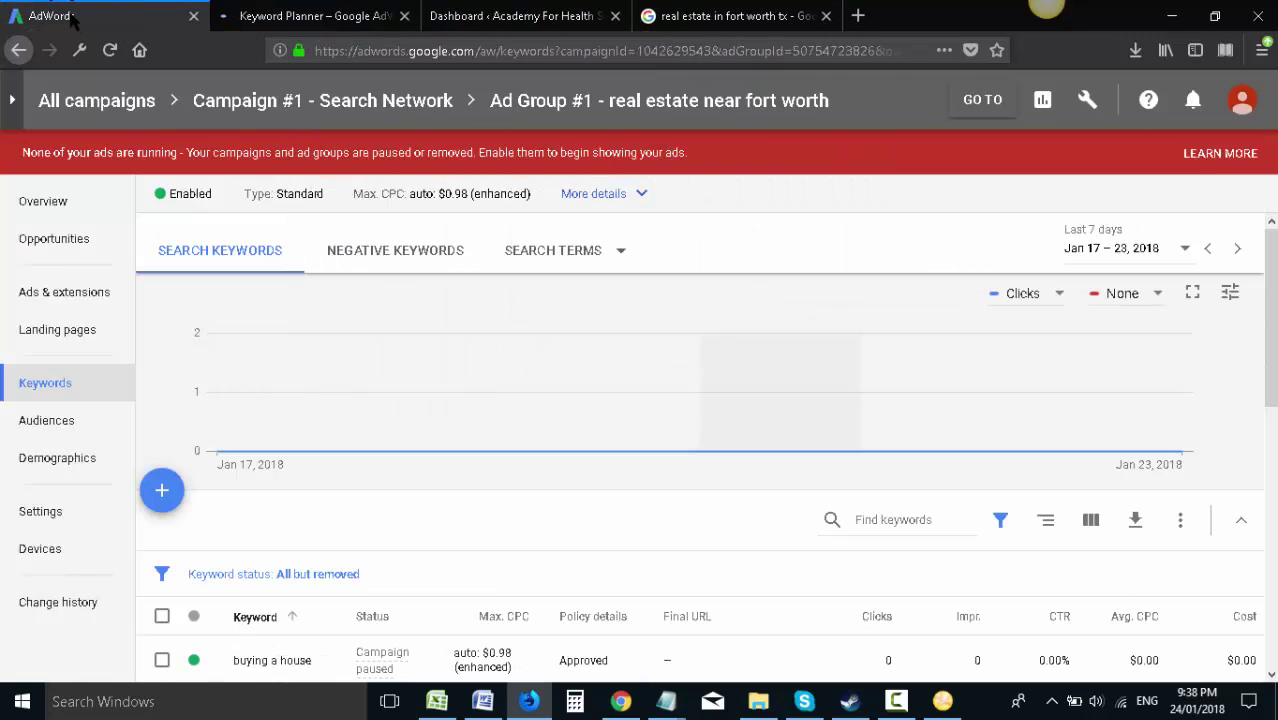
left_click(268, 18)
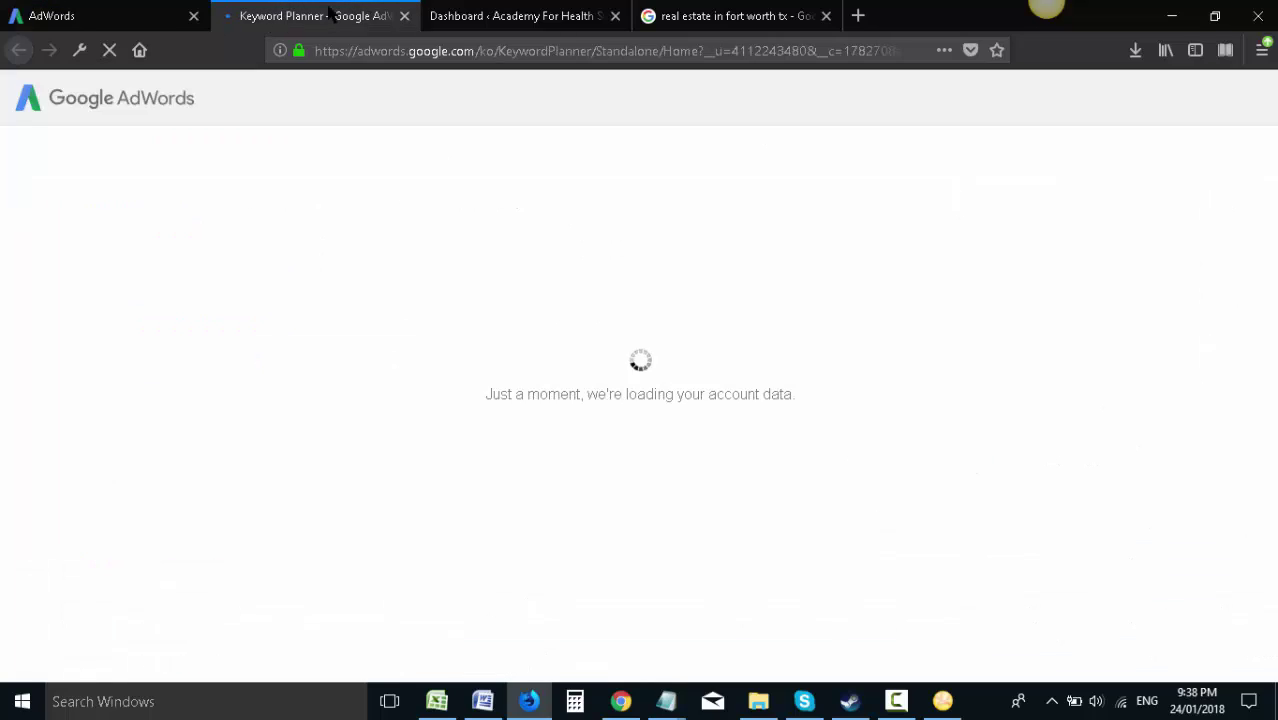
- Close the Academy For Health Superheroes dashboard page and load youtube.com in a new browser tab
left_click(614, 16)
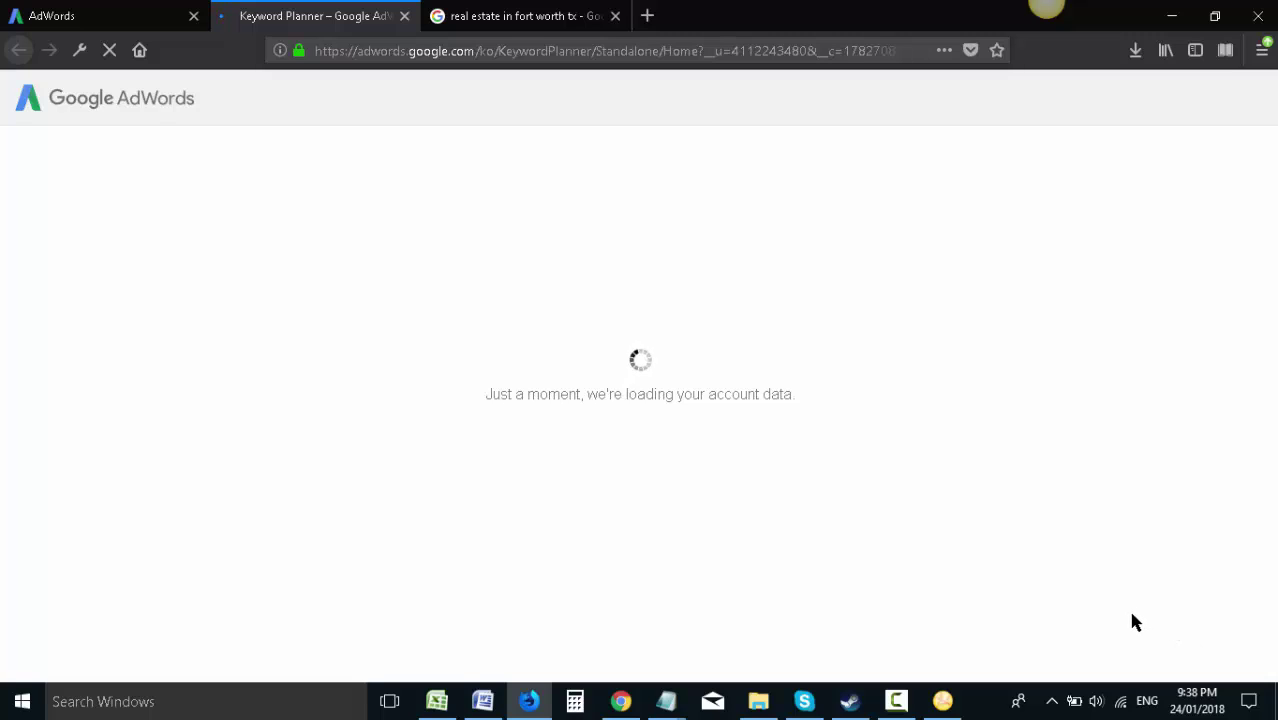
left_click(647, 15)
type("youtube.com/")
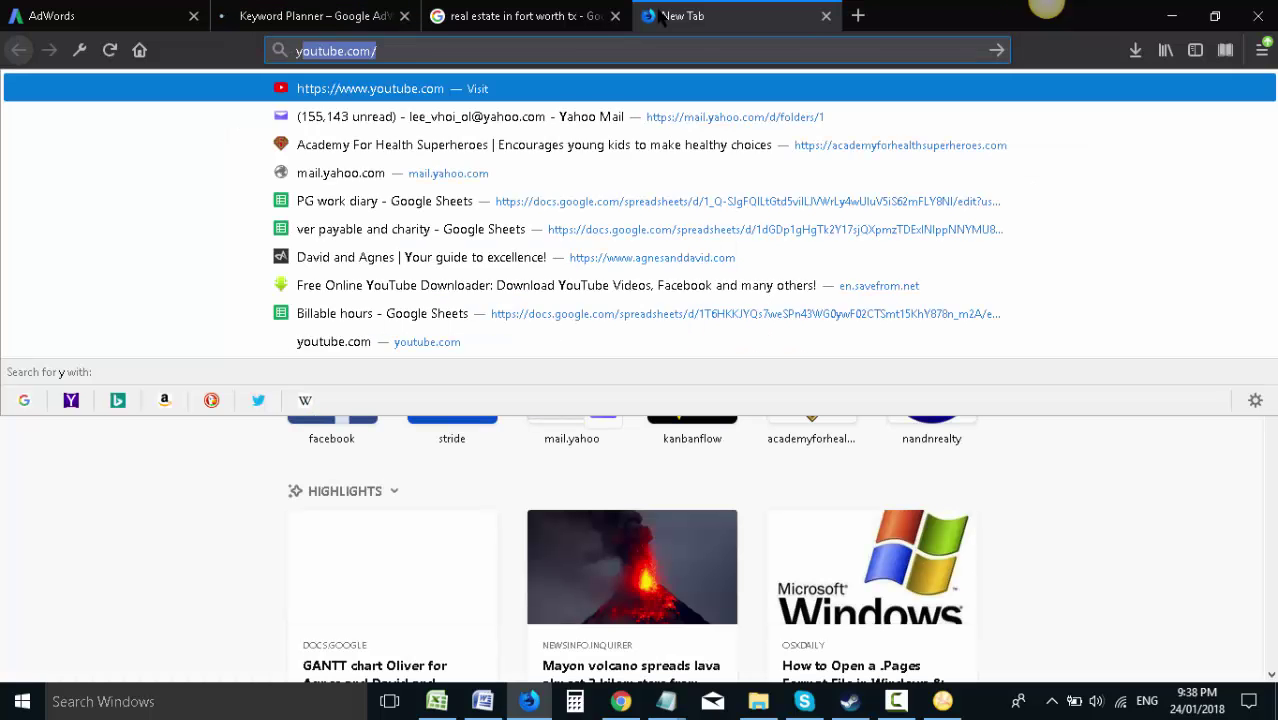
key("Return")
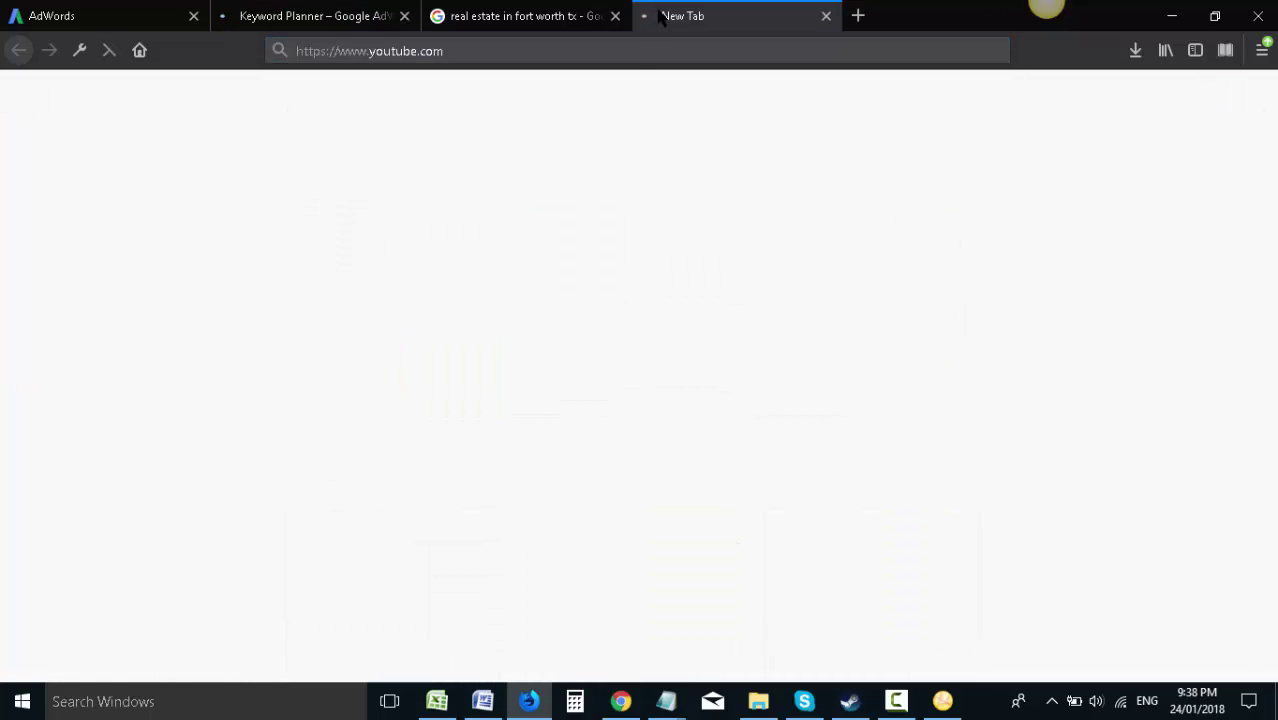
left_click(320, 20)
left_click(667, 14)
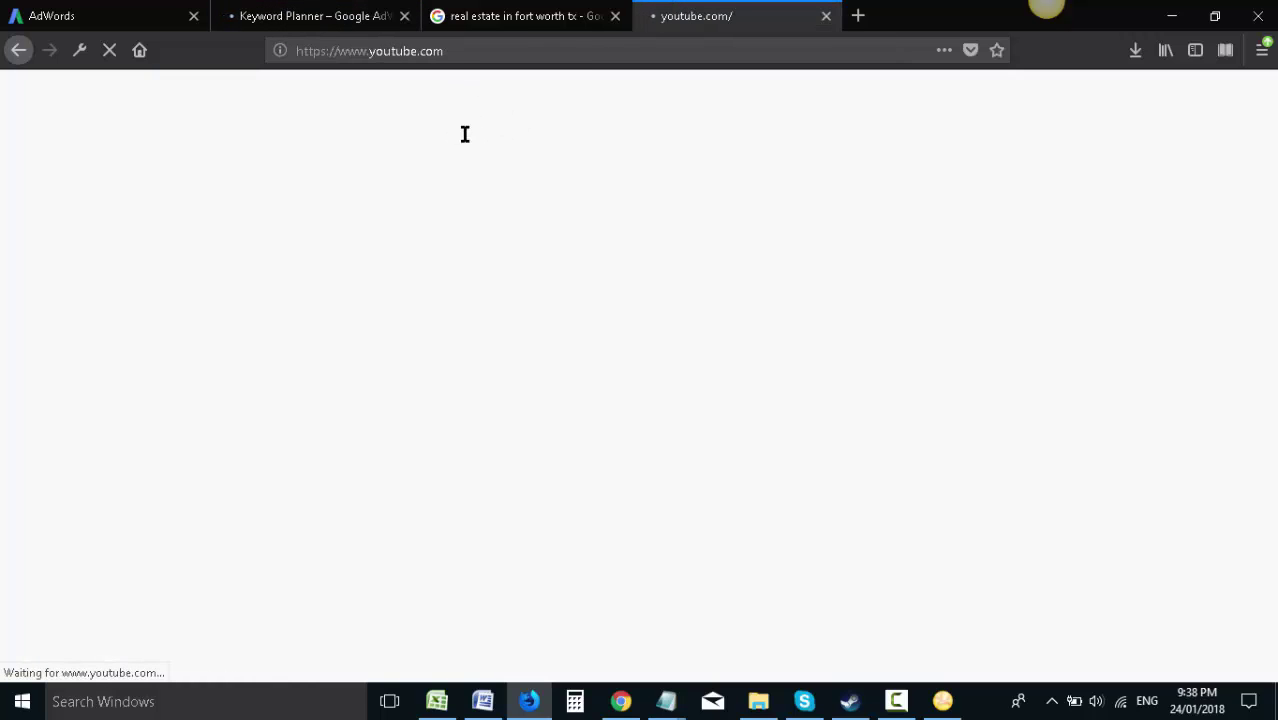
left_click(315, 16)
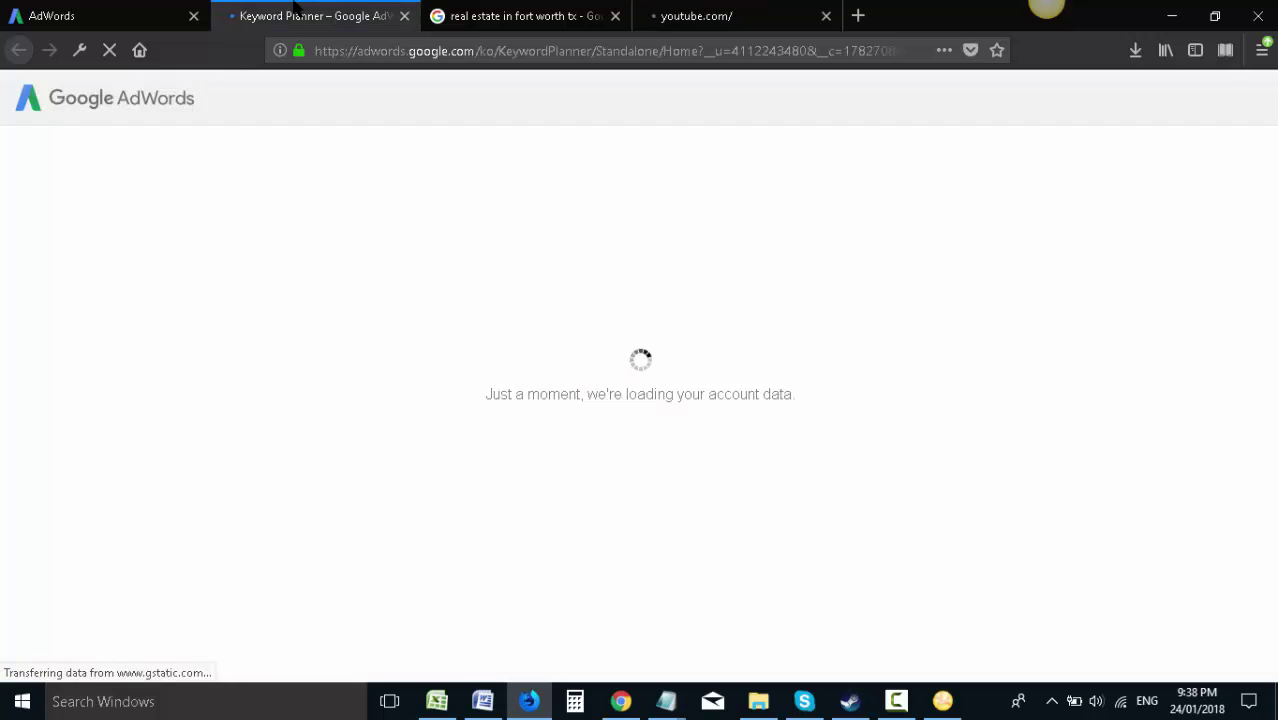
- Search YouTube for "google adwords keyword planner" in the open YouTube page
left_click(695, 14)
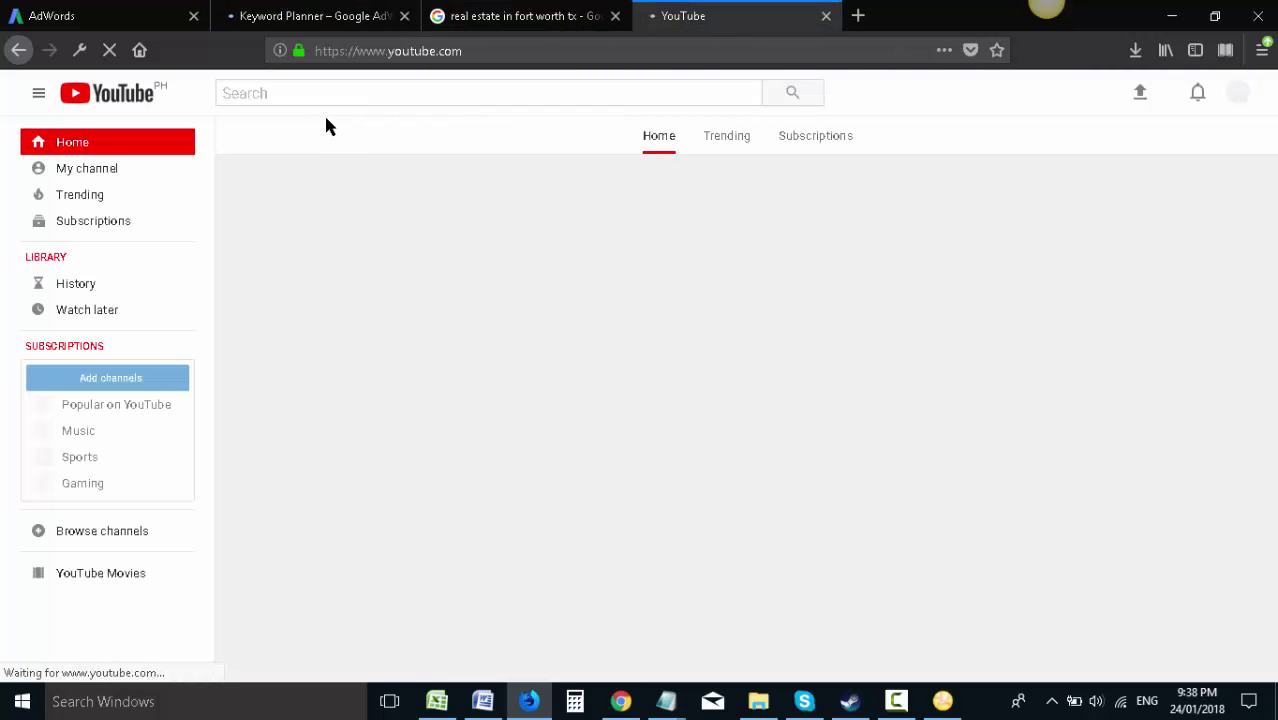
type("google ad")
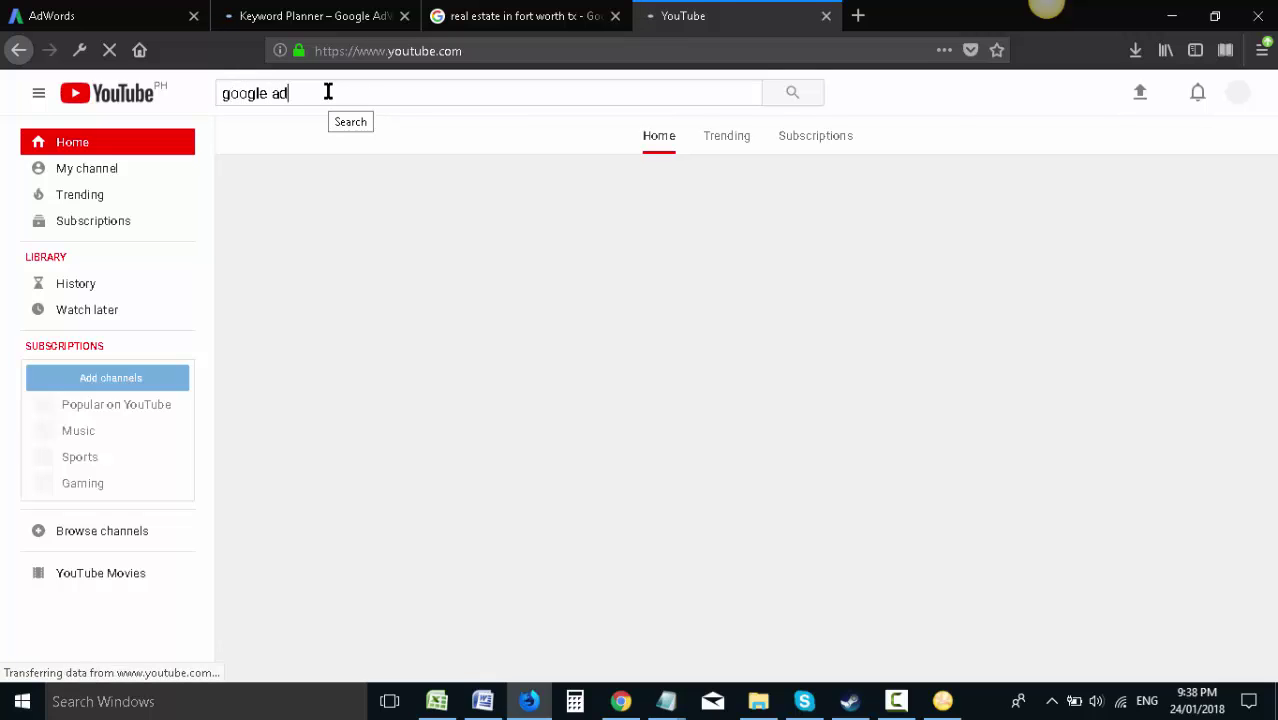
type("words keyword planner")
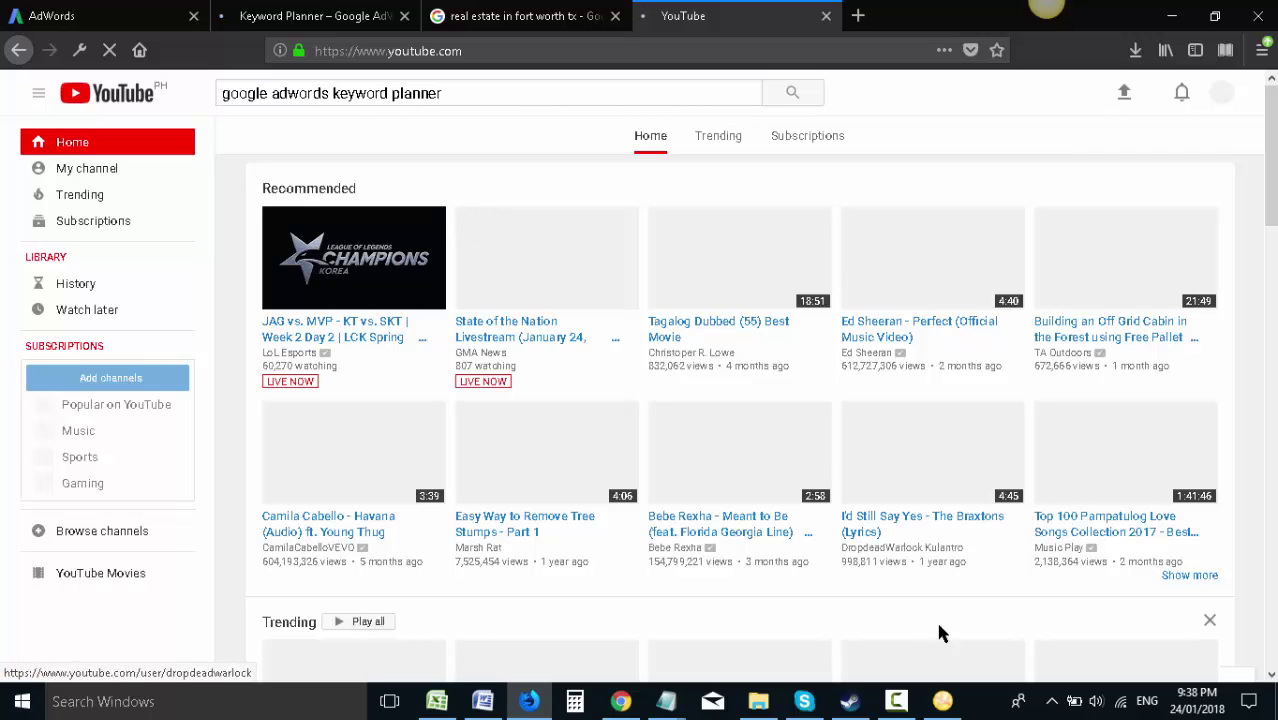
left_click(897, 703)
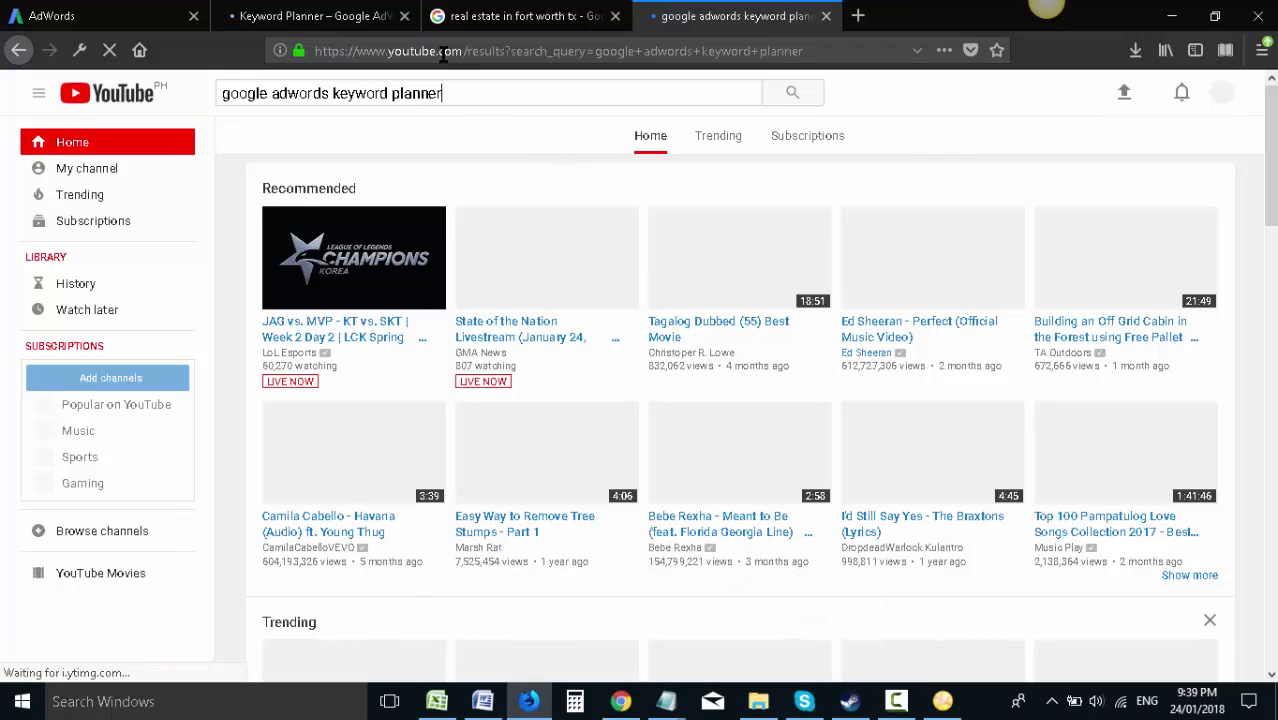
- Check whether the Keyword Planner page has loaded and return to the AdWords search keywords list
left_click(308, 14)
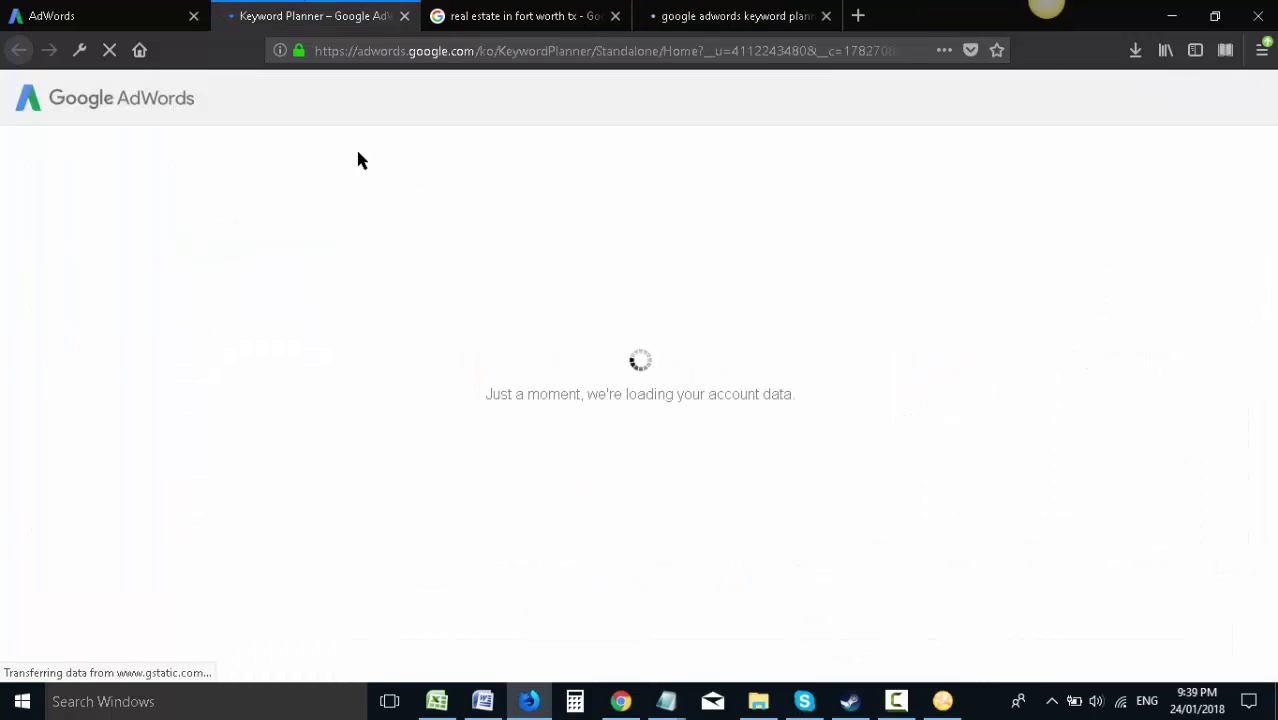
left_click(62, 12)
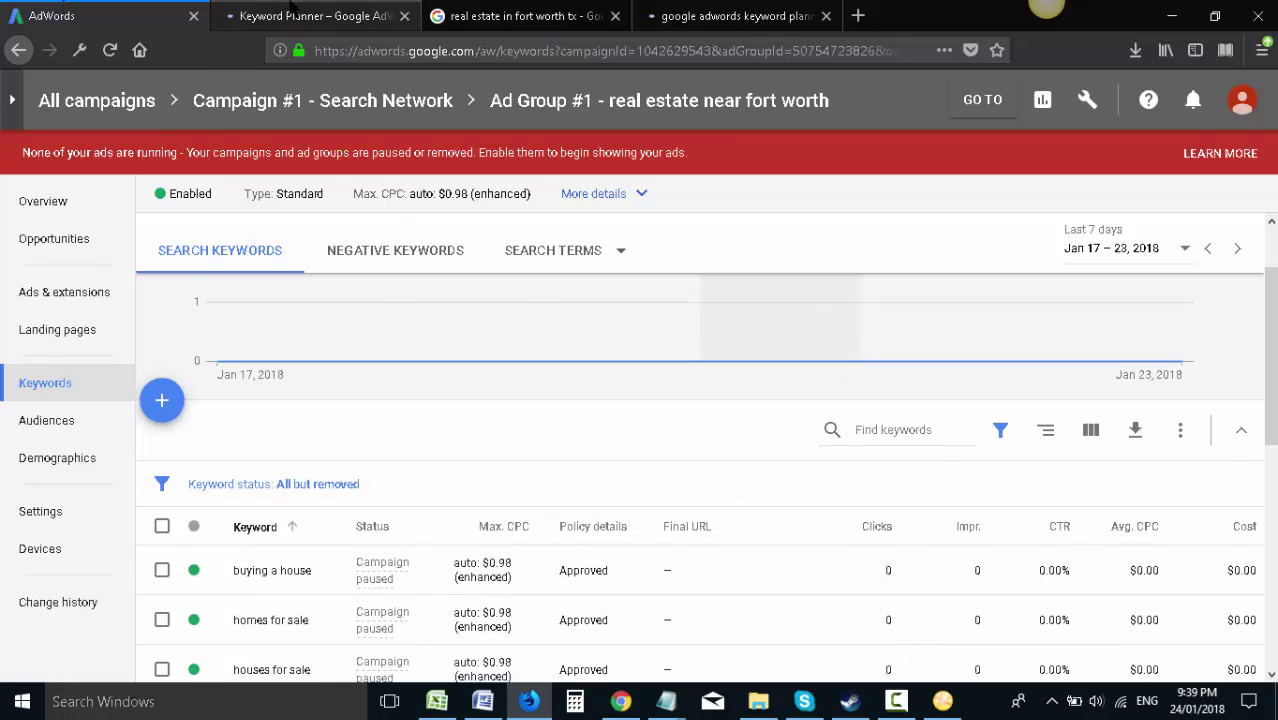
left_click(295, 12)
left_click(113, 10)
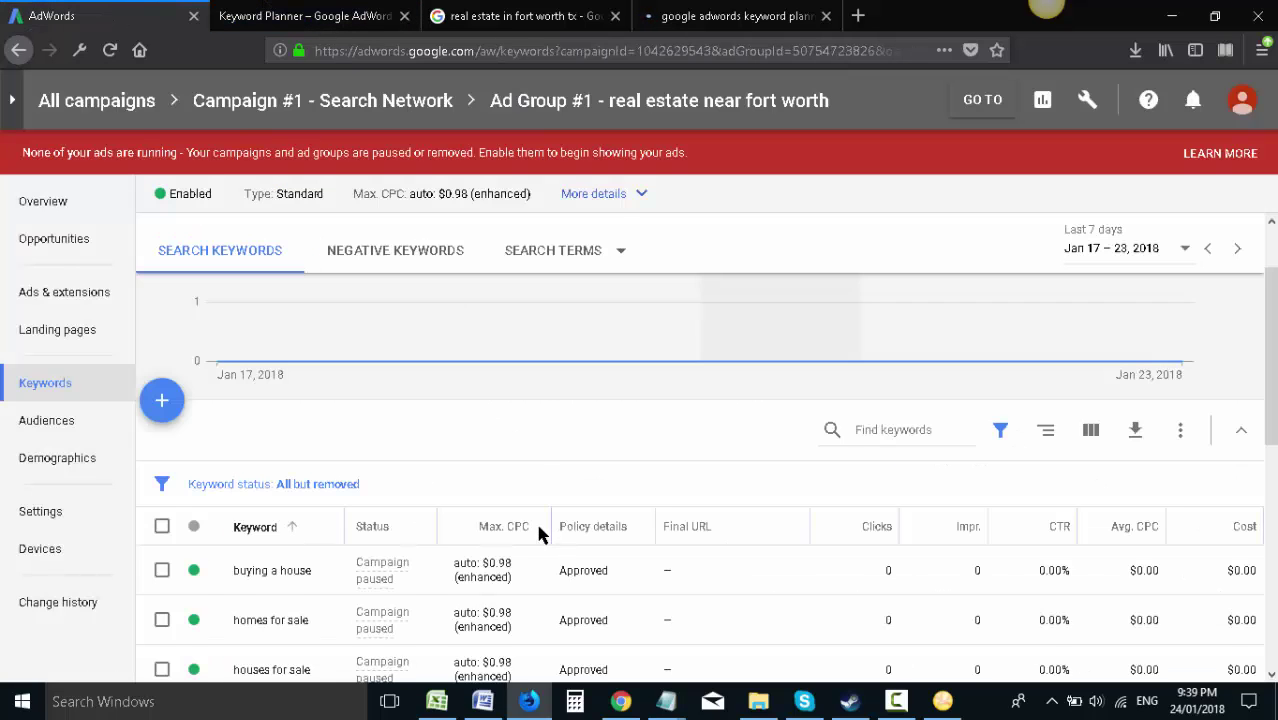
scroll(540, 515, "down", 3)
- Switch to the 0000 Keyword Research workbook in Excel and review the start of the 13 keyword research sheet
left_click(436, 701)
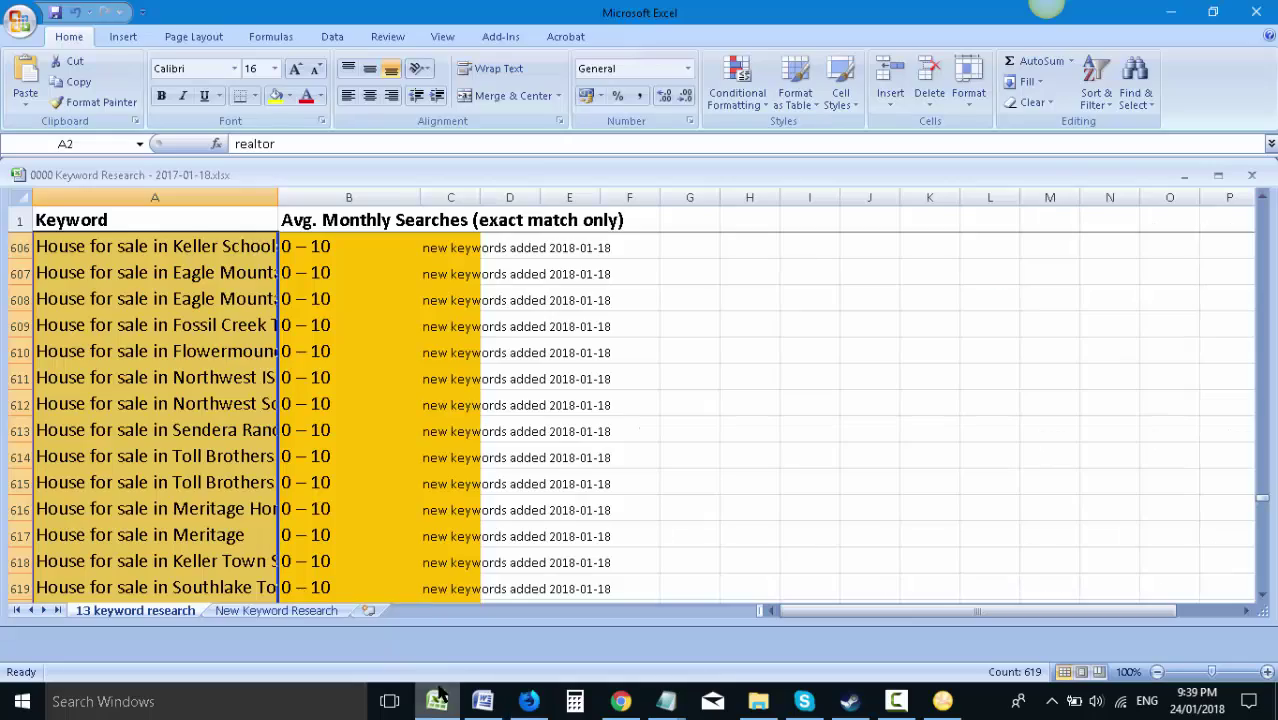
scroll(1229, 462, "down", 5)
left_click_drag(1262, 484, 1260, 206)
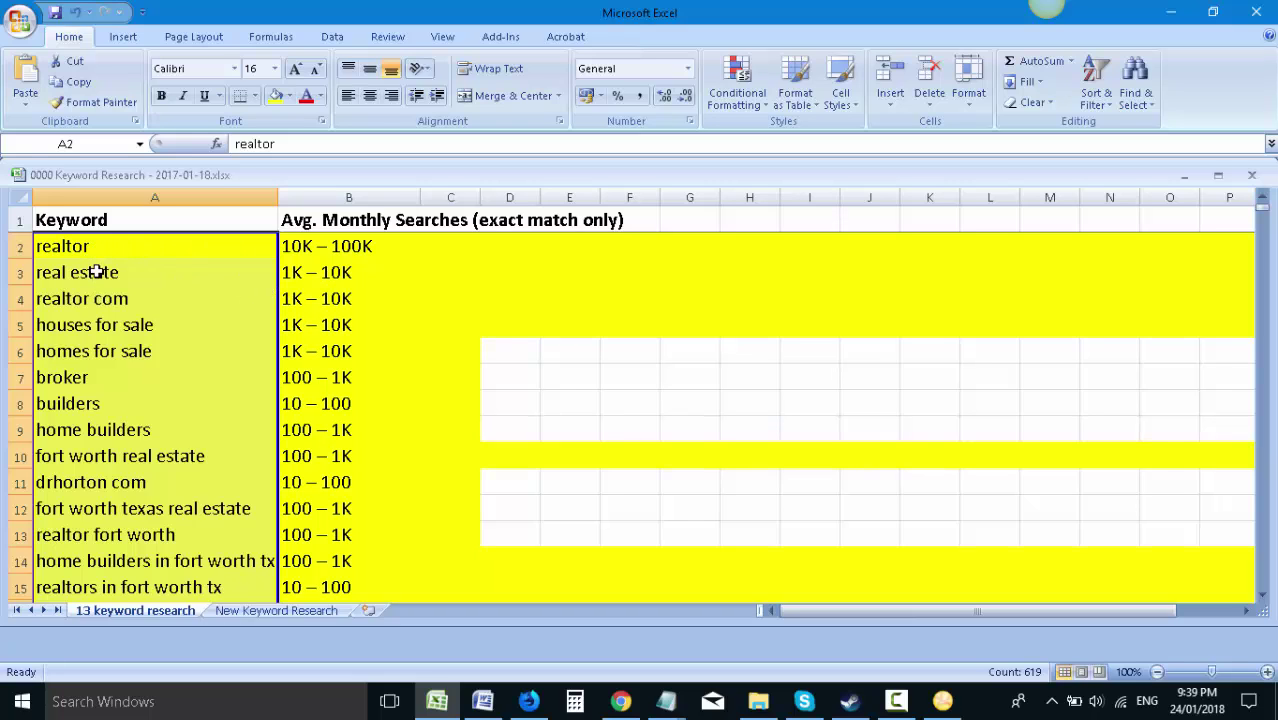
scroll(139, 449, "down", 3)
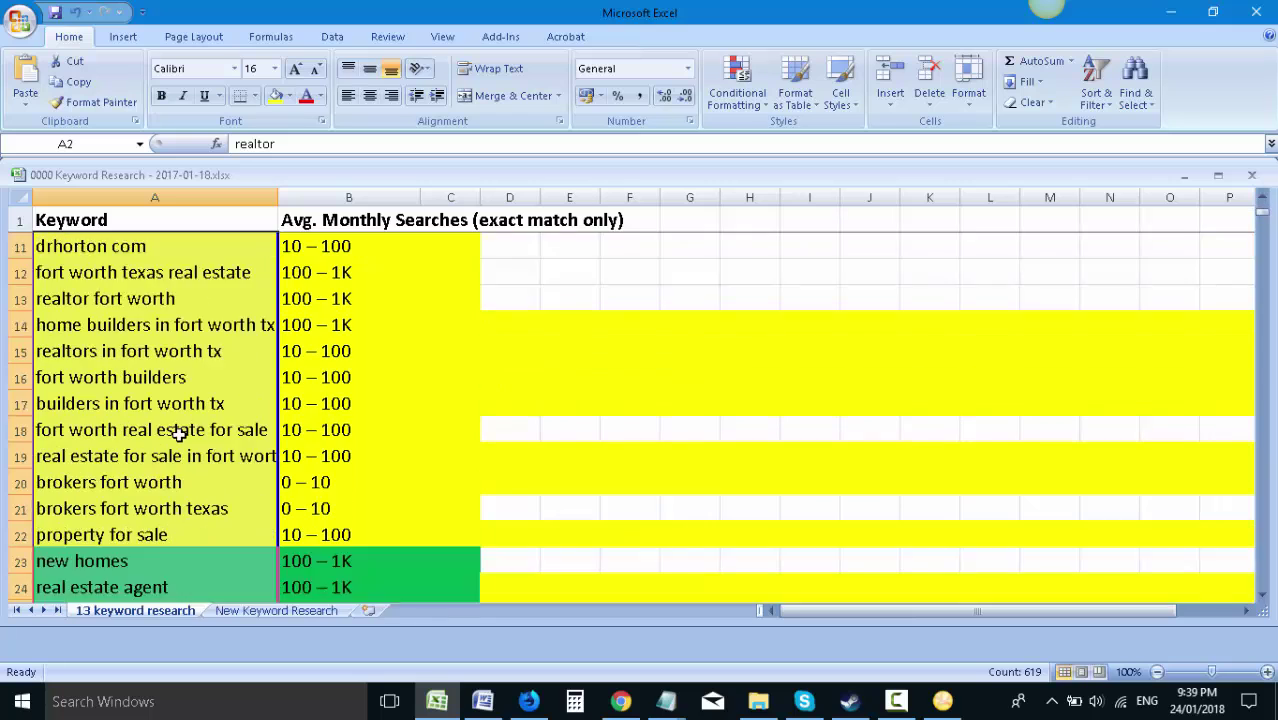
scroll(125, 271, "up", 3)
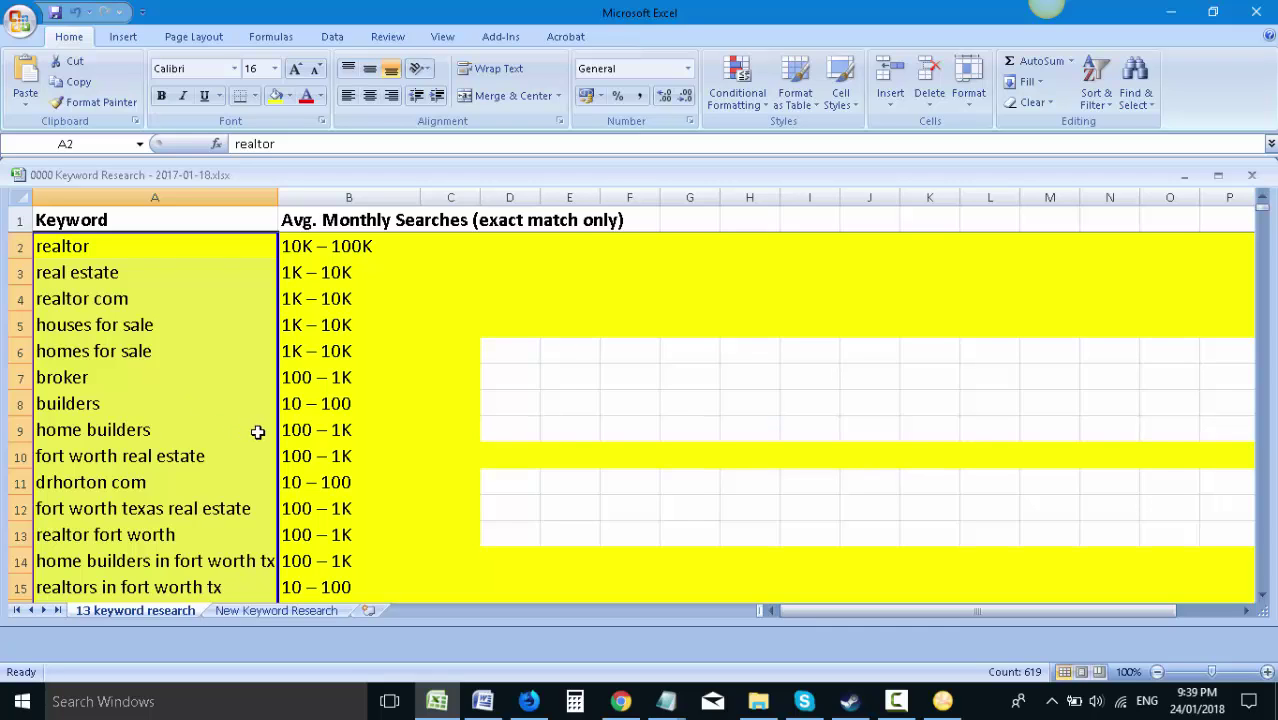
scroll(257, 430, "down", 1)
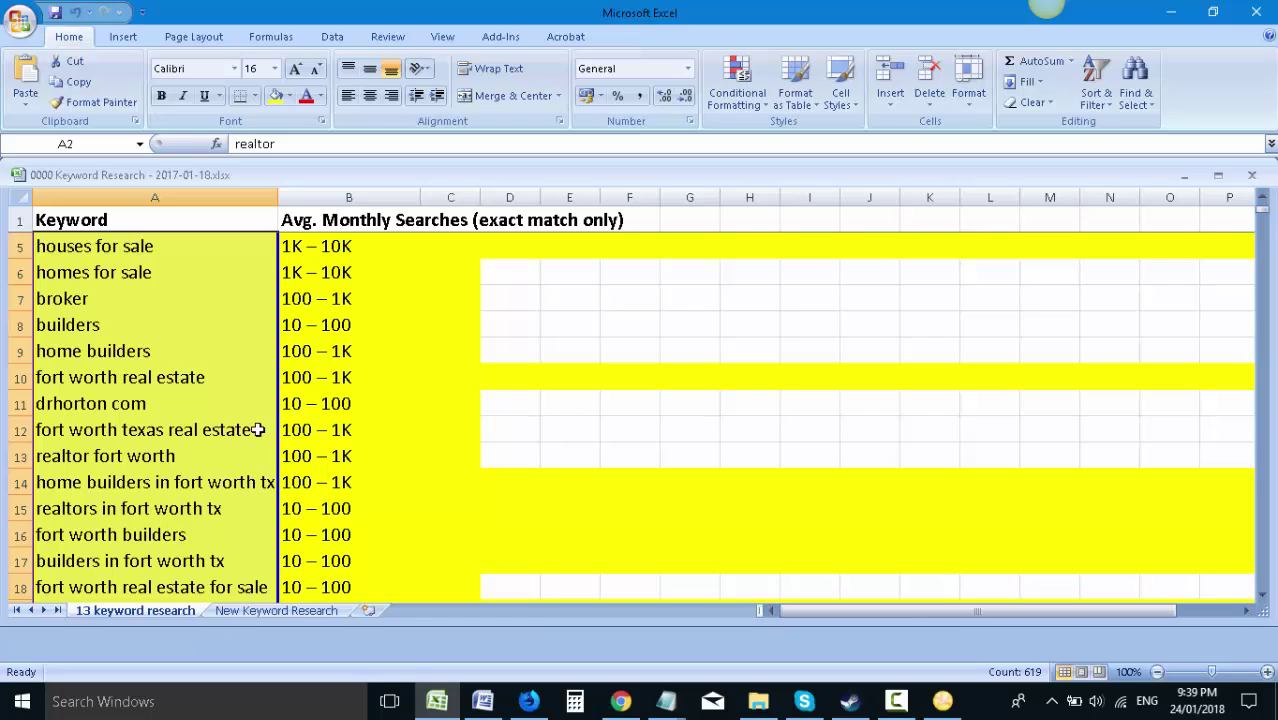
scroll(257, 430, "up", 1)
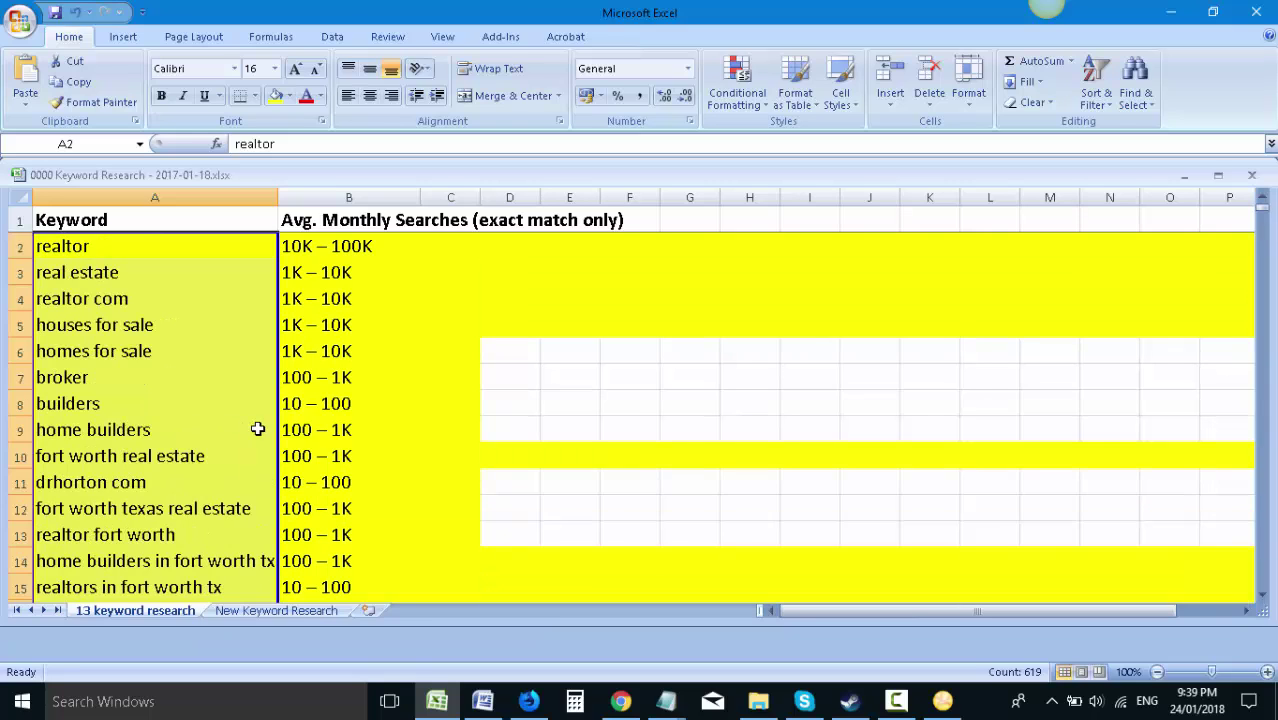
- Examine the yellow and green general real estate and Fort Worth keywords in the keyword list
left_click(119, 403)
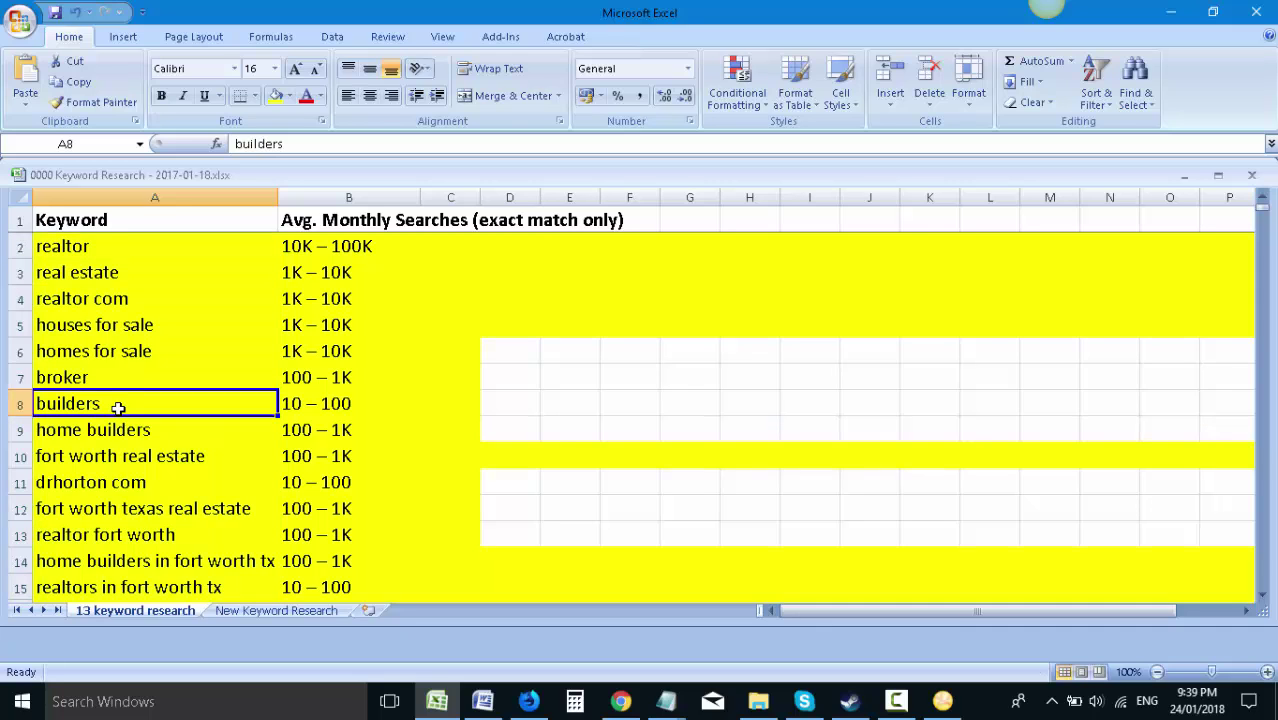
left_click(107, 280)
scroll(171, 402, "down", 1)
left_click(131, 425)
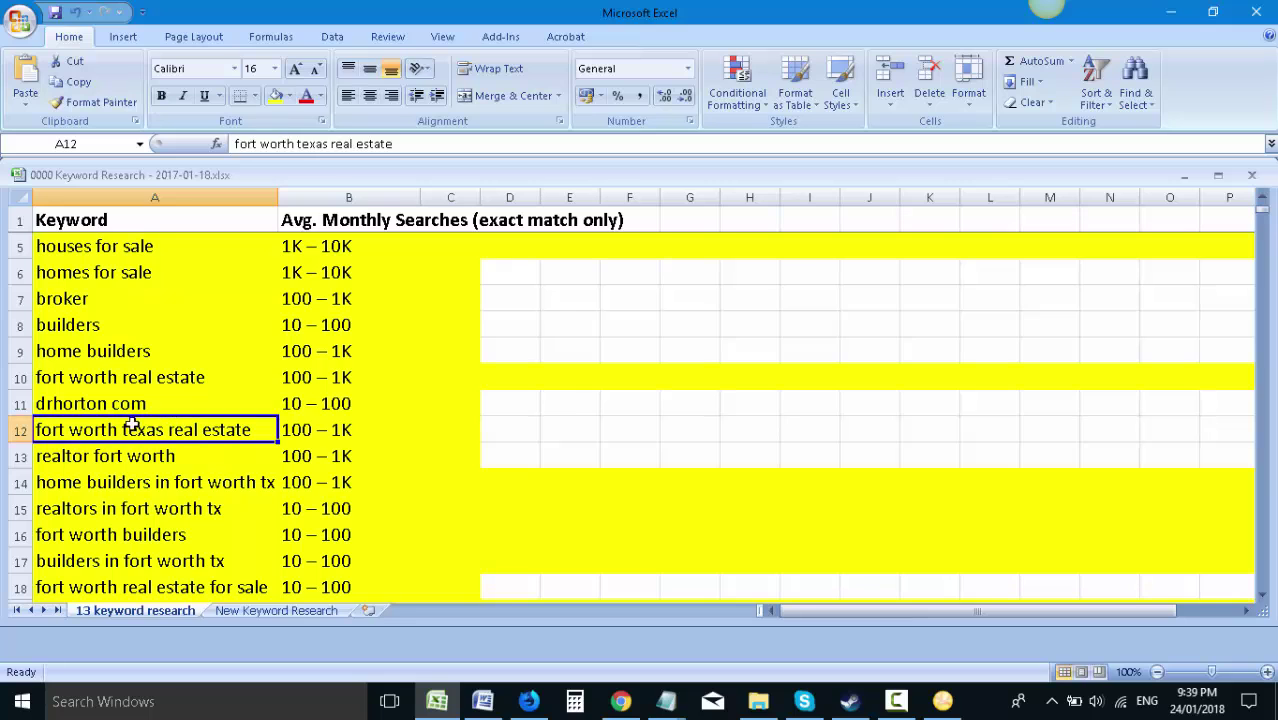
scroll(260, 447, "down", 3)
scroll(319, 436, "up", 4)
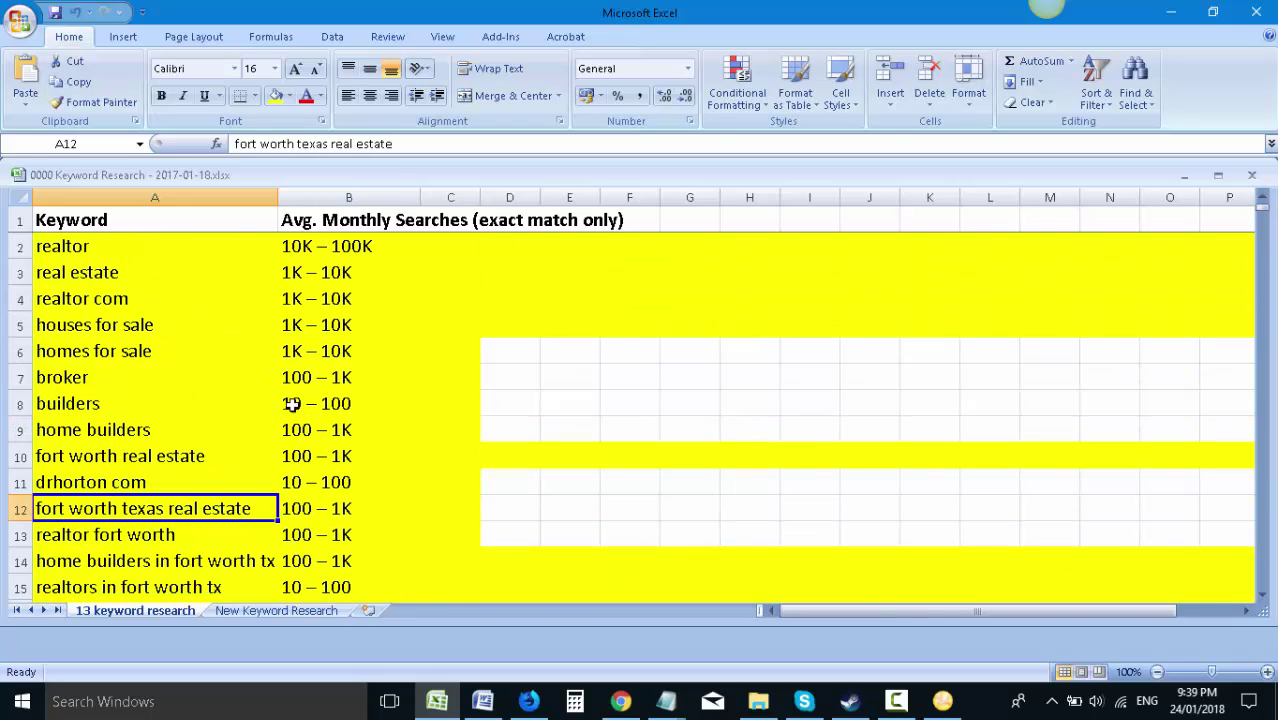
left_click(116, 250)
left_click_drag(120, 276, 177, 582)
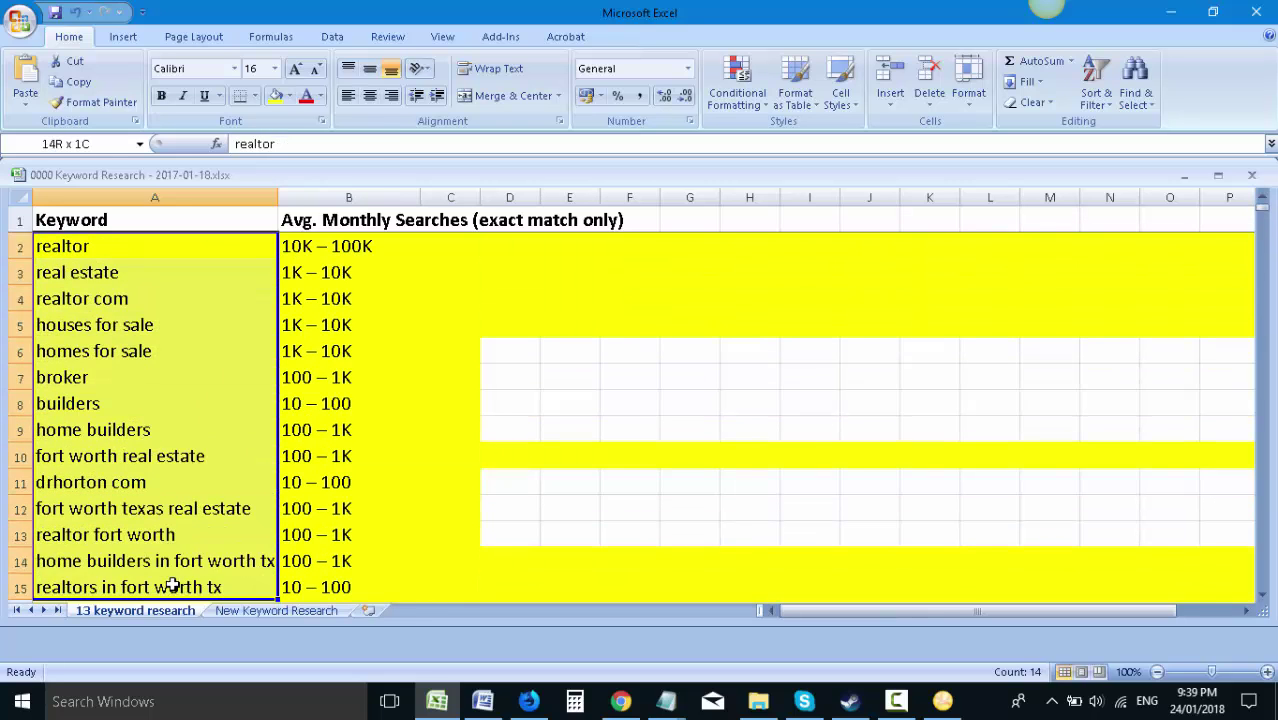
scroll(183, 531, "down", 4)
left_click(112, 352)
left_click(150, 405)
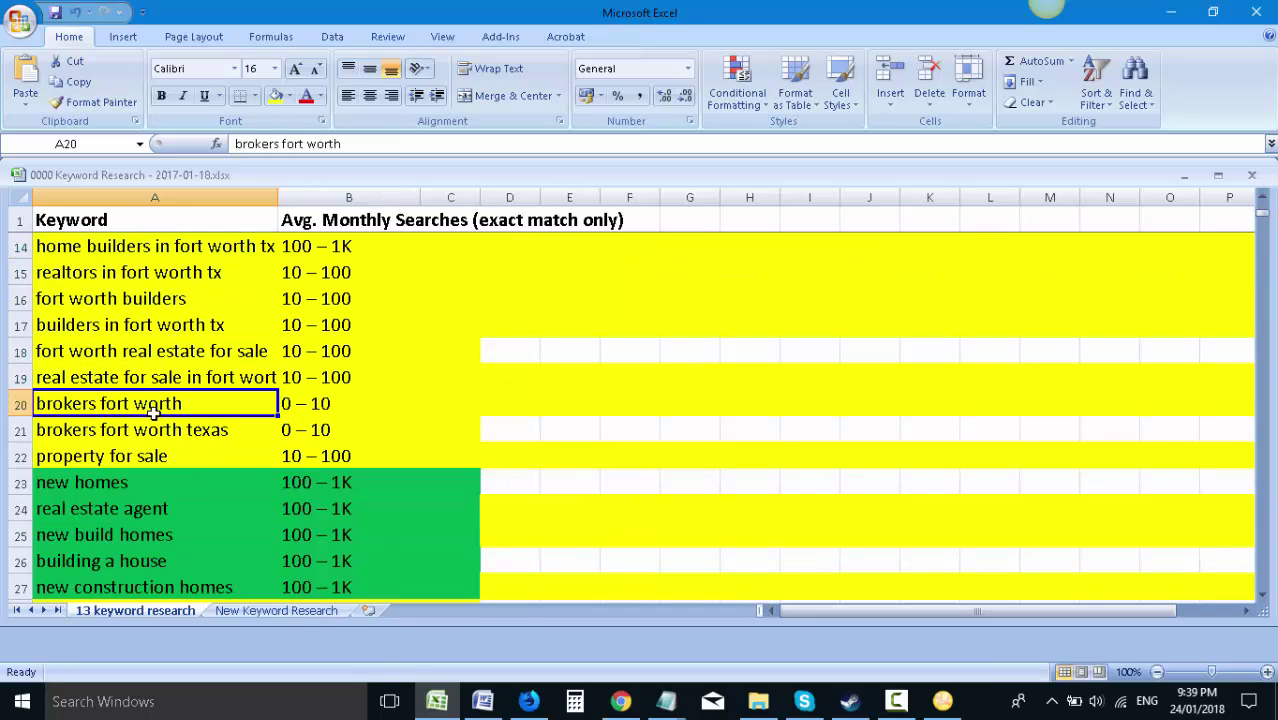
scroll(170, 412, "down", 2)
left_click_drag(160, 325, 458, 428)
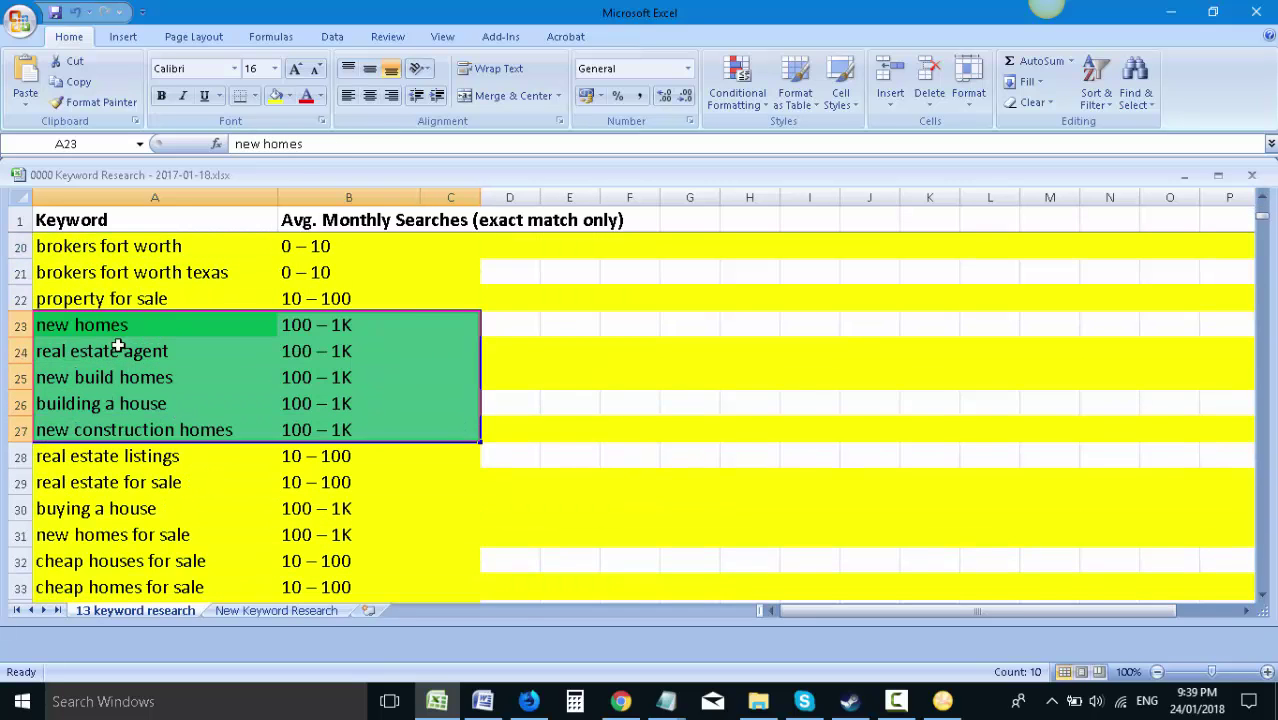
left_click(180, 534)
scroll(185, 300, "down", 20)
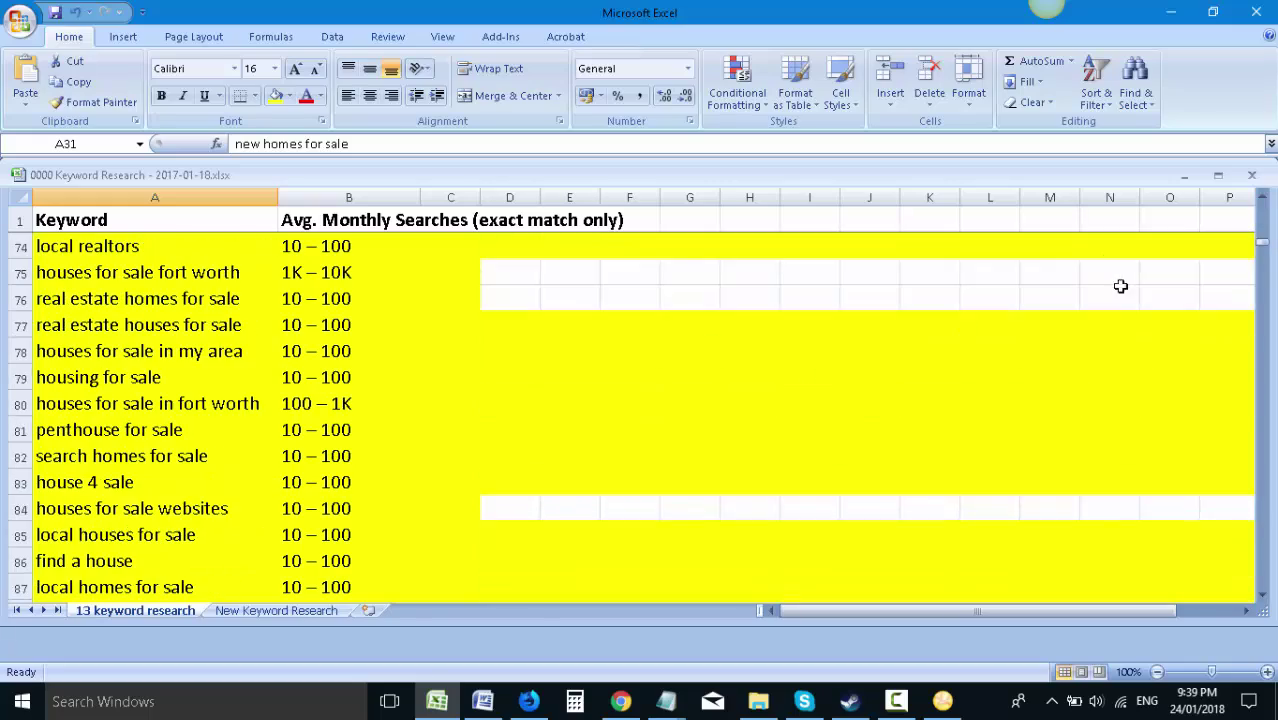
- Examine the brand keywords added 2018-01-18, such as zillow, trulia and realtor com, together with their average monthly searches
left_click_drag(1262, 258, 1229, 372)
scroll(385, 322, "down", 3)
left_click(100, 301)
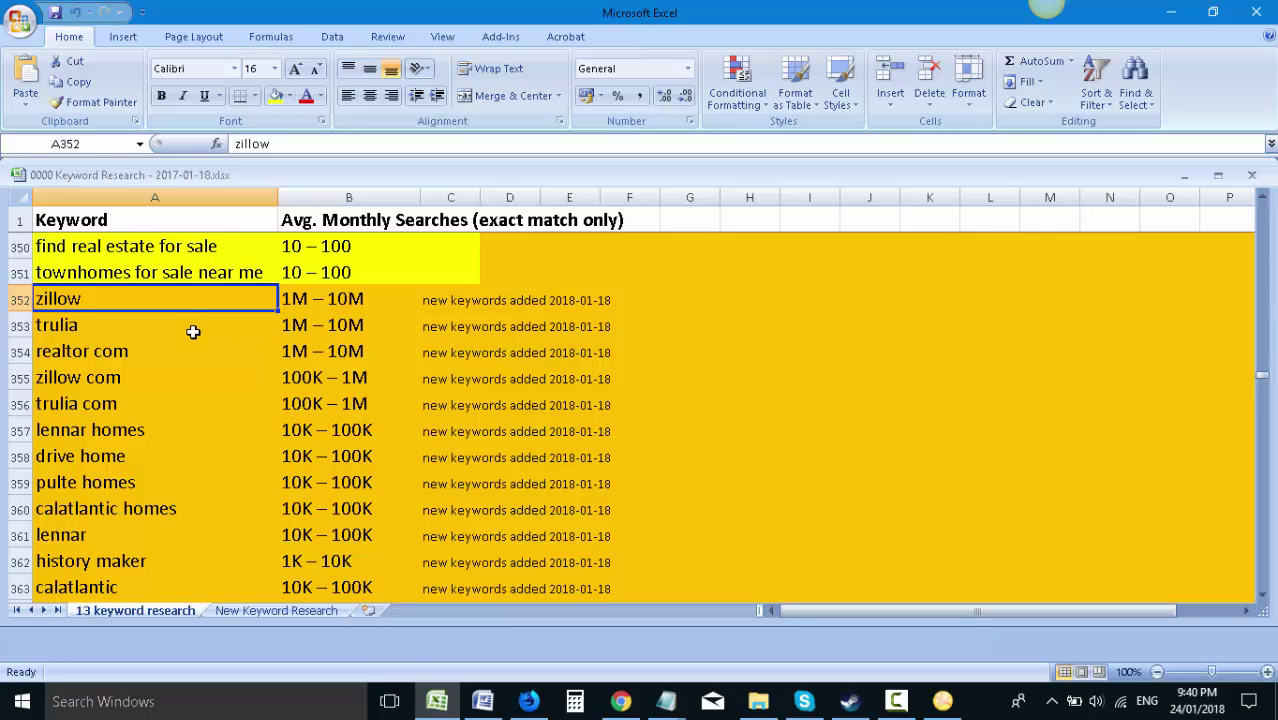
left_click(88, 328)
left_click(116, 353)
left_click(124, 378)
left_click(110, 310)
left_click(110, 331)
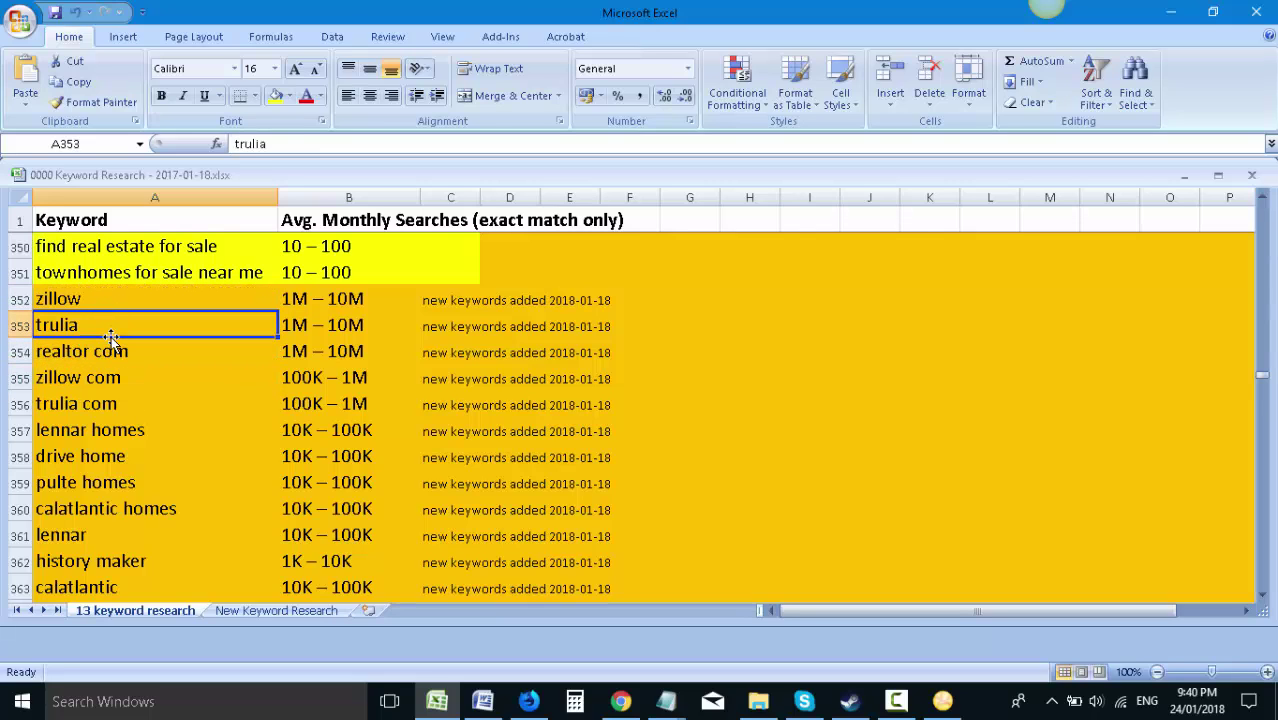
left_click(110, 302)
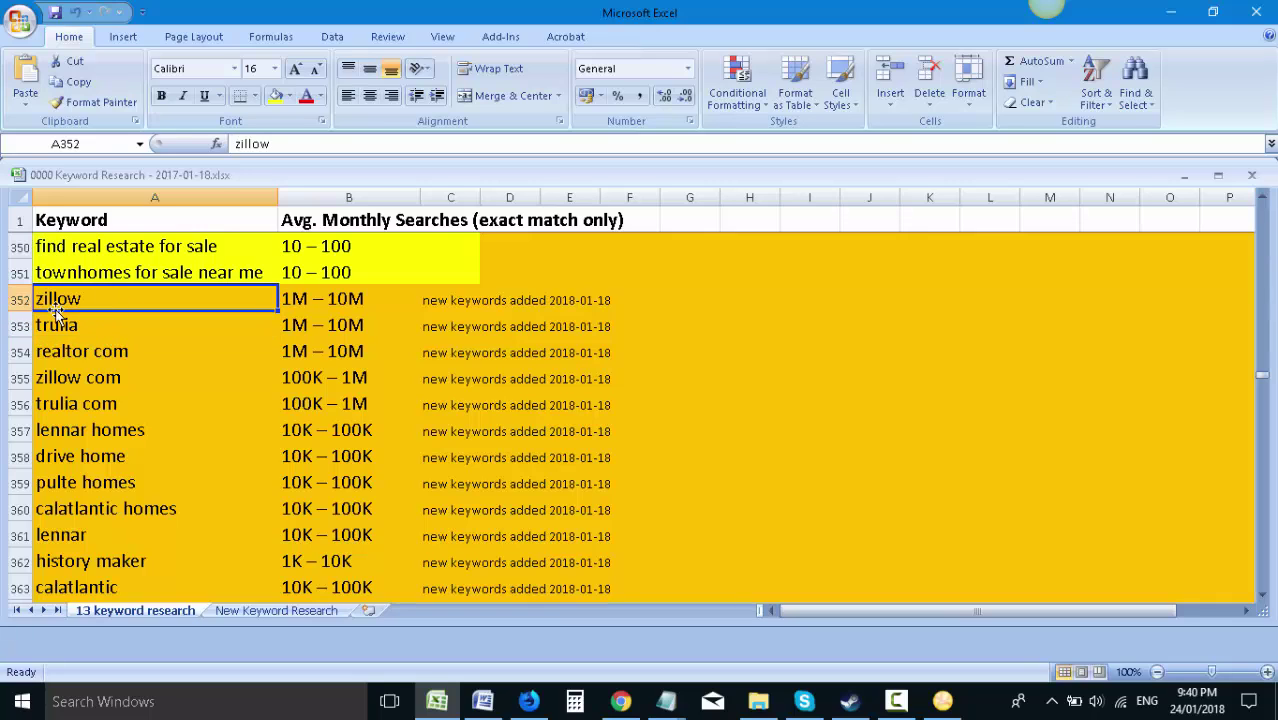
left_click(335, 299)
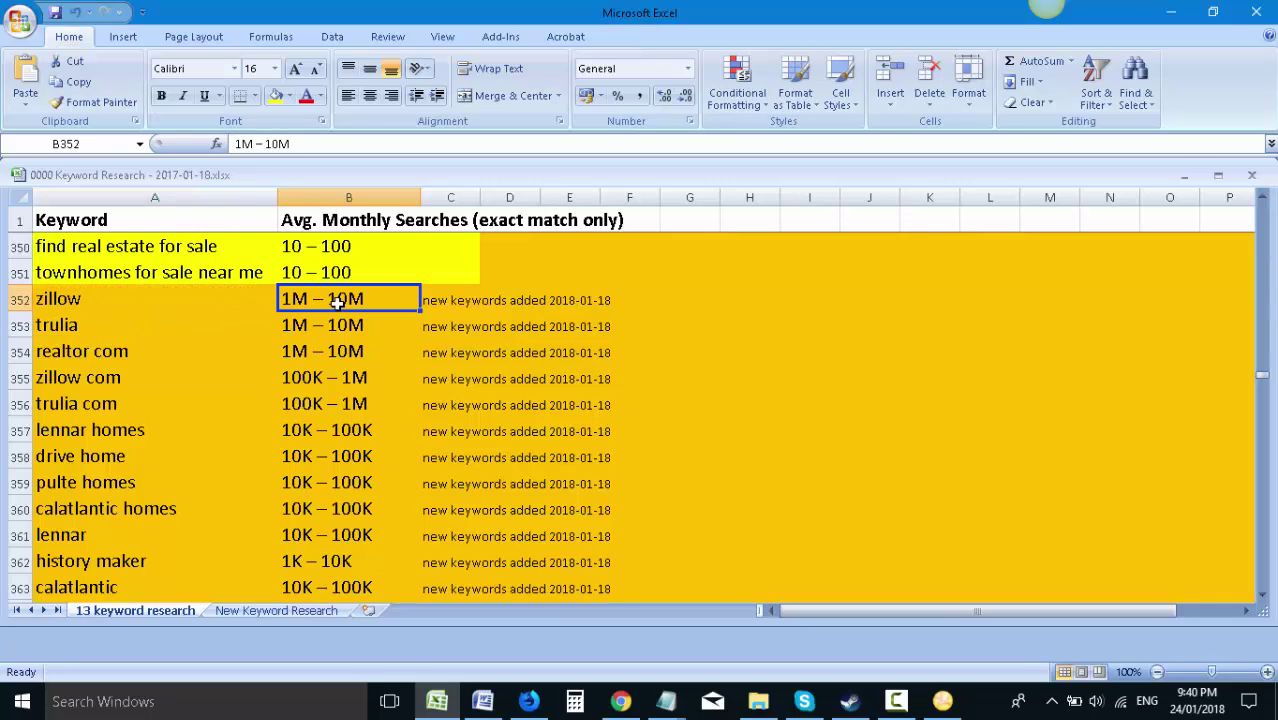
left_click(330, 331)
left_click(318, 348)
left_click(155, 330)
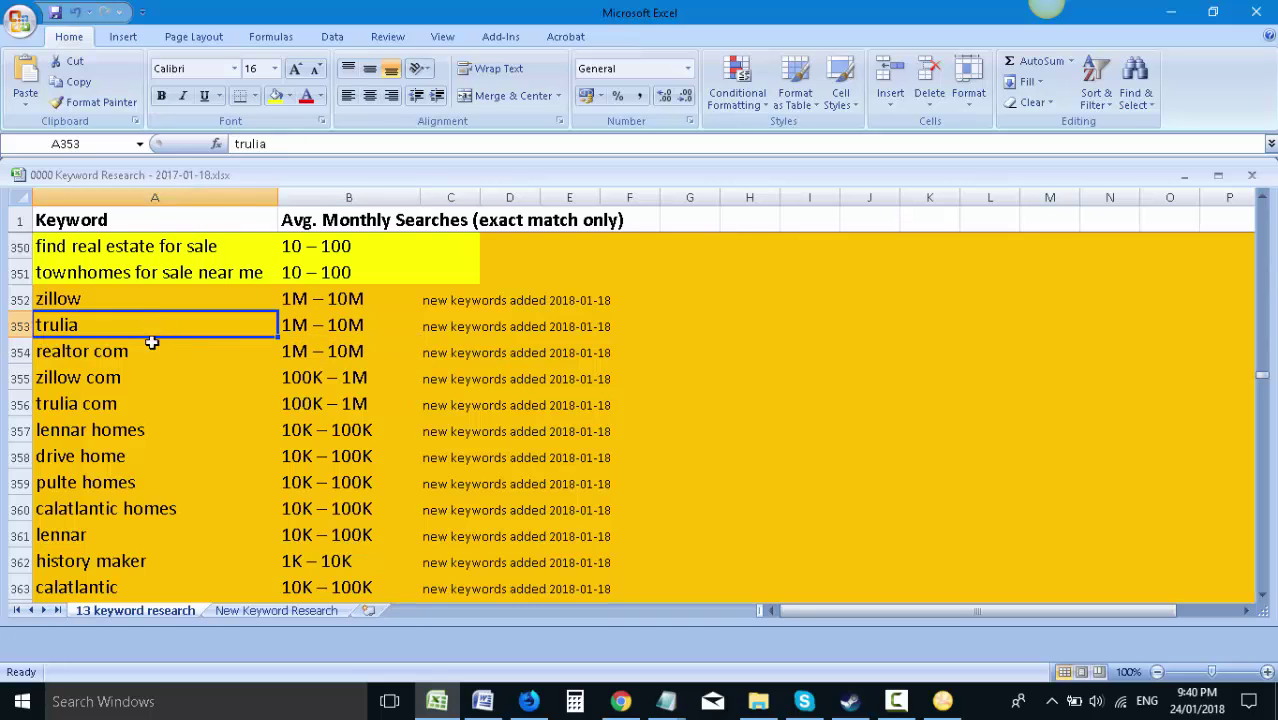
left_click(148, 349)
left_click(148, 375)
left_click(168, 402)
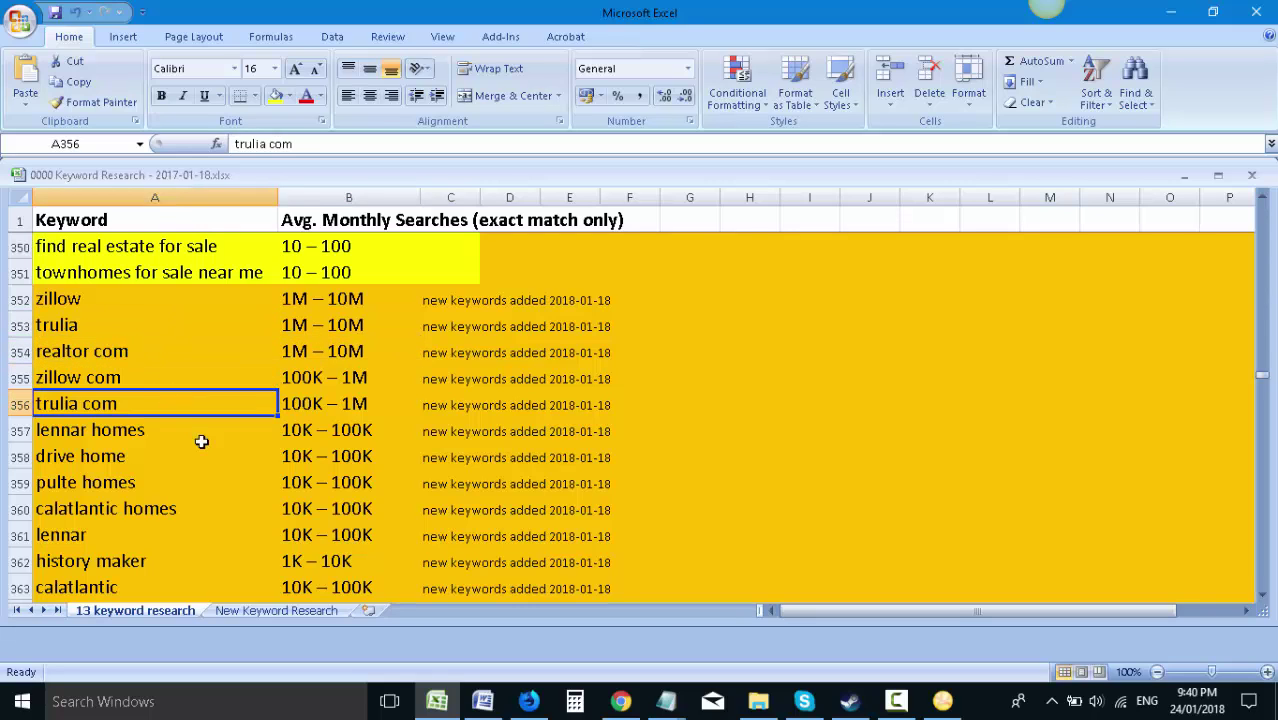
left_click(212, 452)
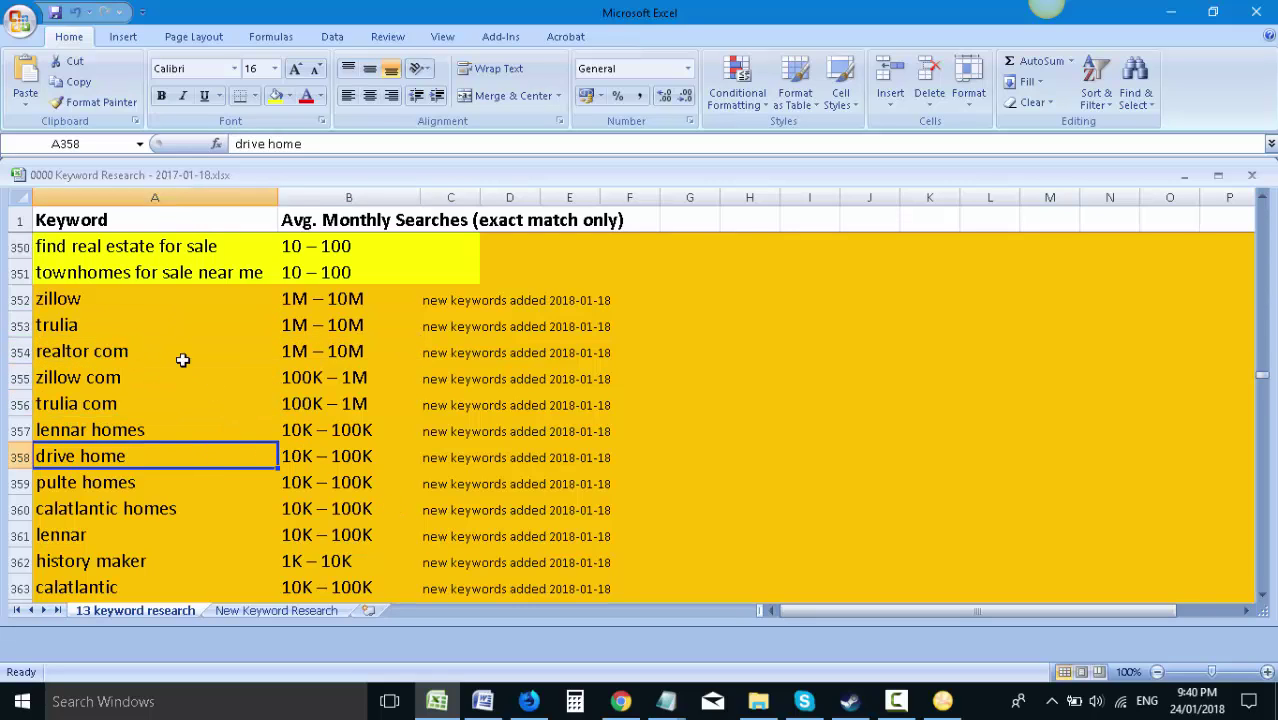
- Look through the remaining town and neighbourhood keywords and their average monthly search ranges
scroll(214, 390, "down", 5)
scroll(214, 390, "down", 20)
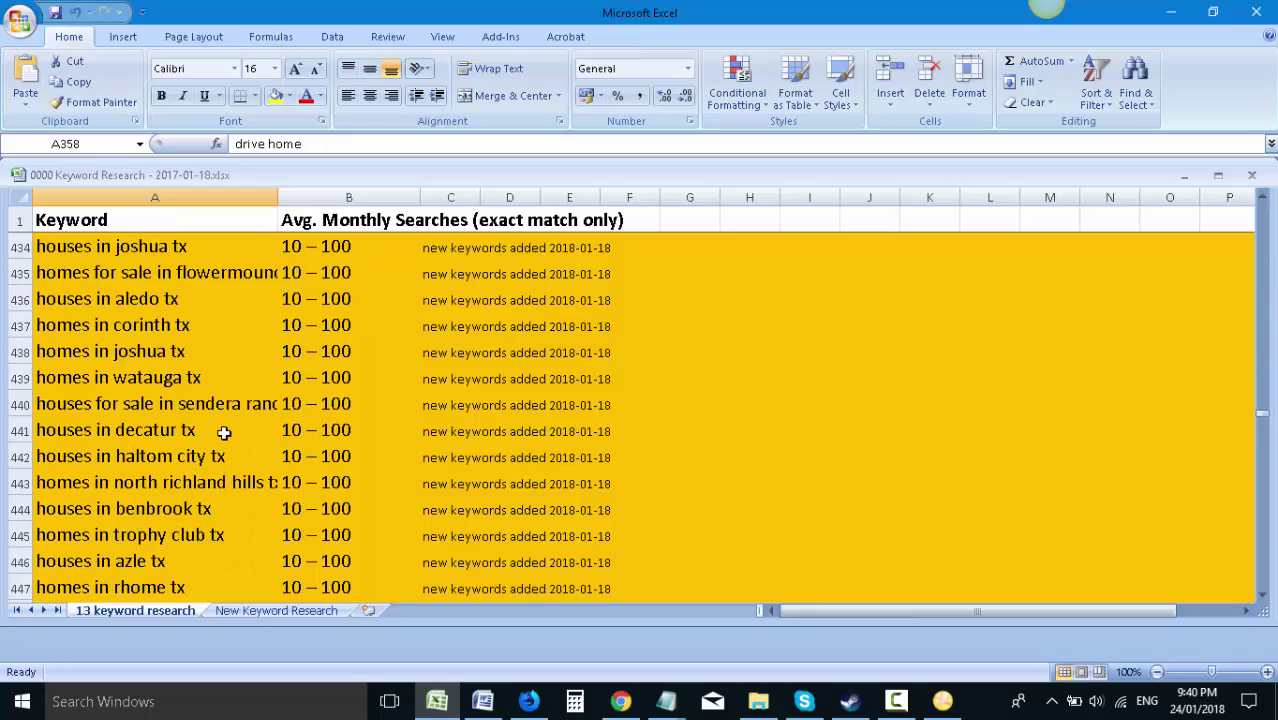
scroll(258, 413, "down", 16)
left_click(300, 403)
left_click(300, 428)
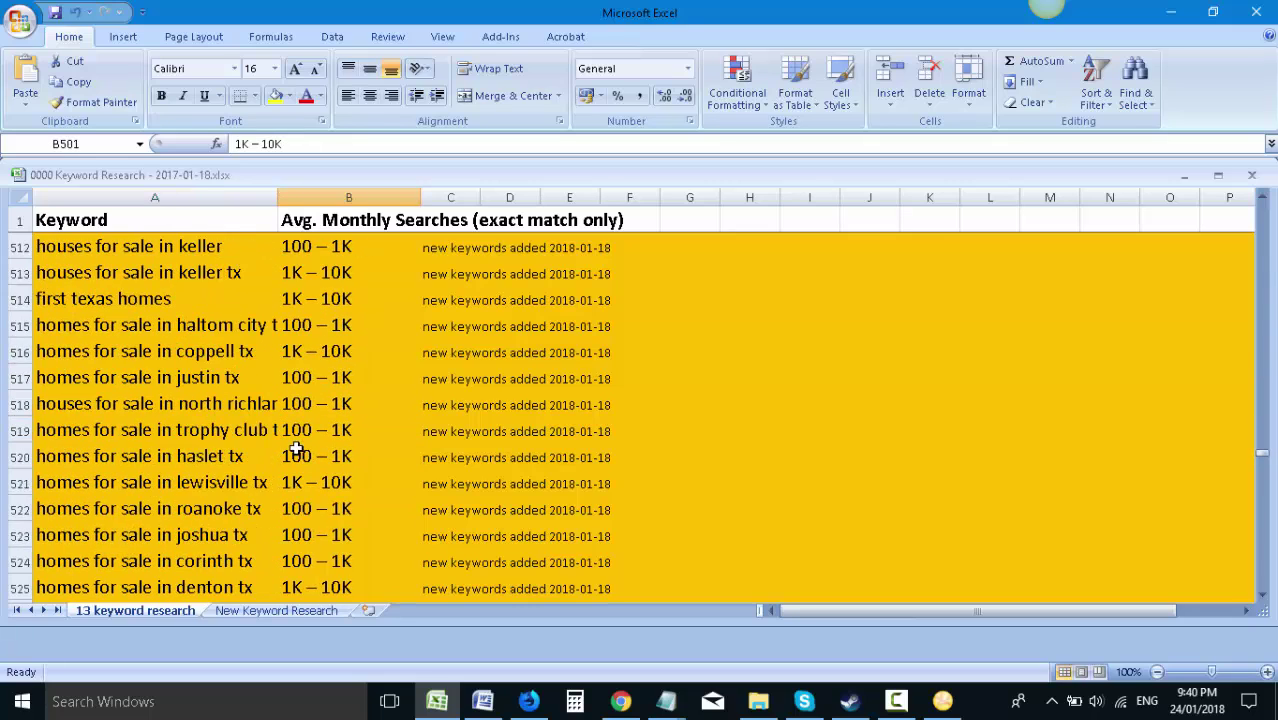
left_click(302, 449)
scroll(302, 449, "down", 3)
left_click(302, 452)
scroll(304, 452, "down", 8)
left_click(304, 452)
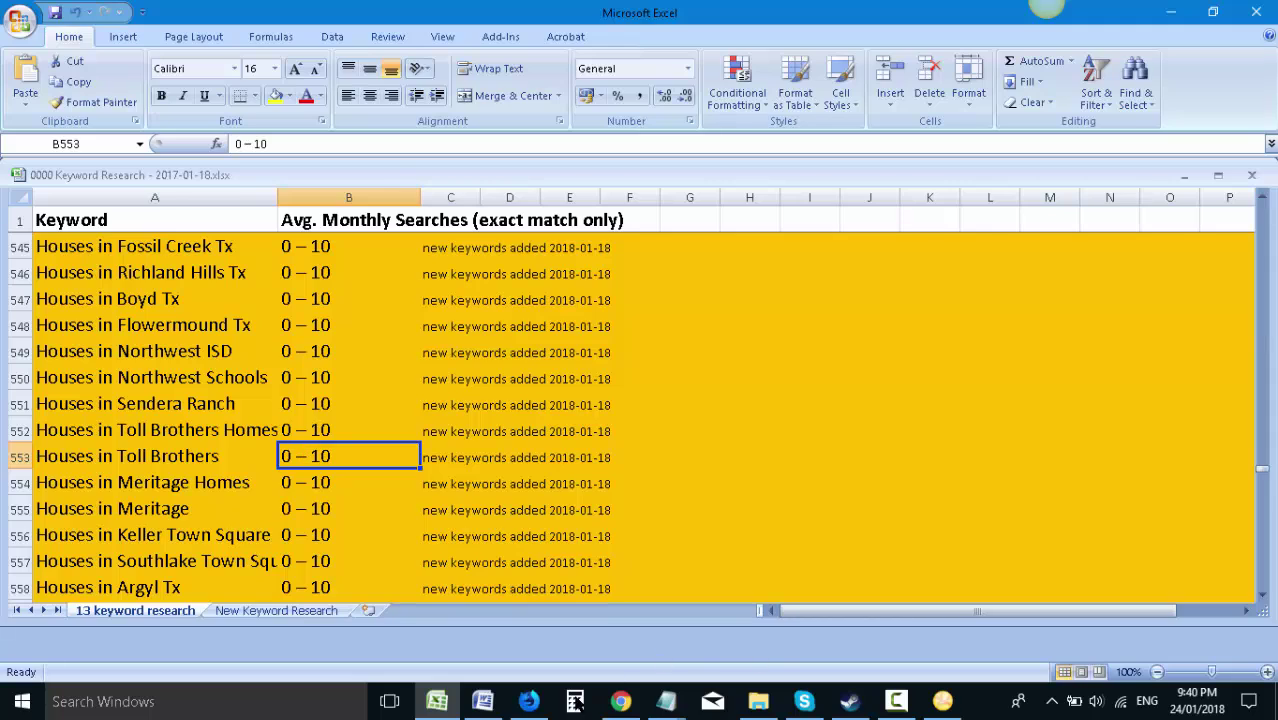
- Switch to Firefox, capture the Keyword Planner start page and point a red arrow at "Search for new keywords using a phrase, website or category"
left_click(528, 701)
left_click(230, 18)
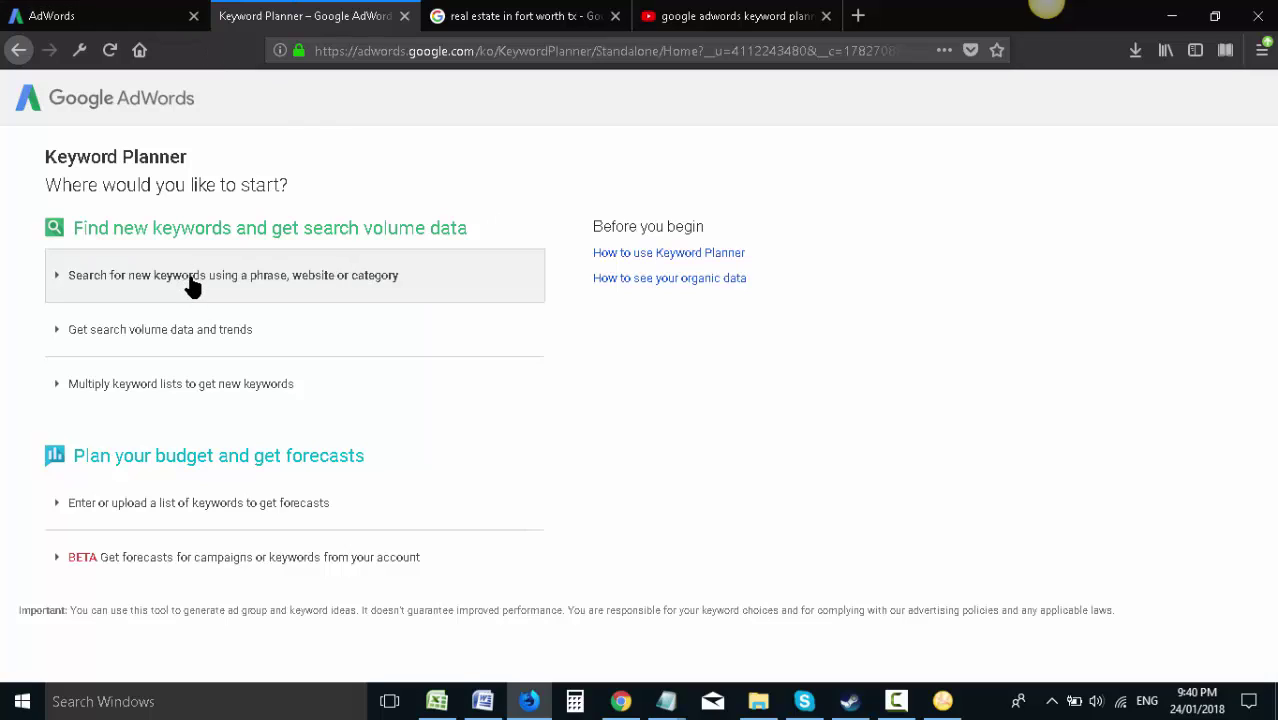
mouse_move(1044, 12)
left_click(1007, 37)
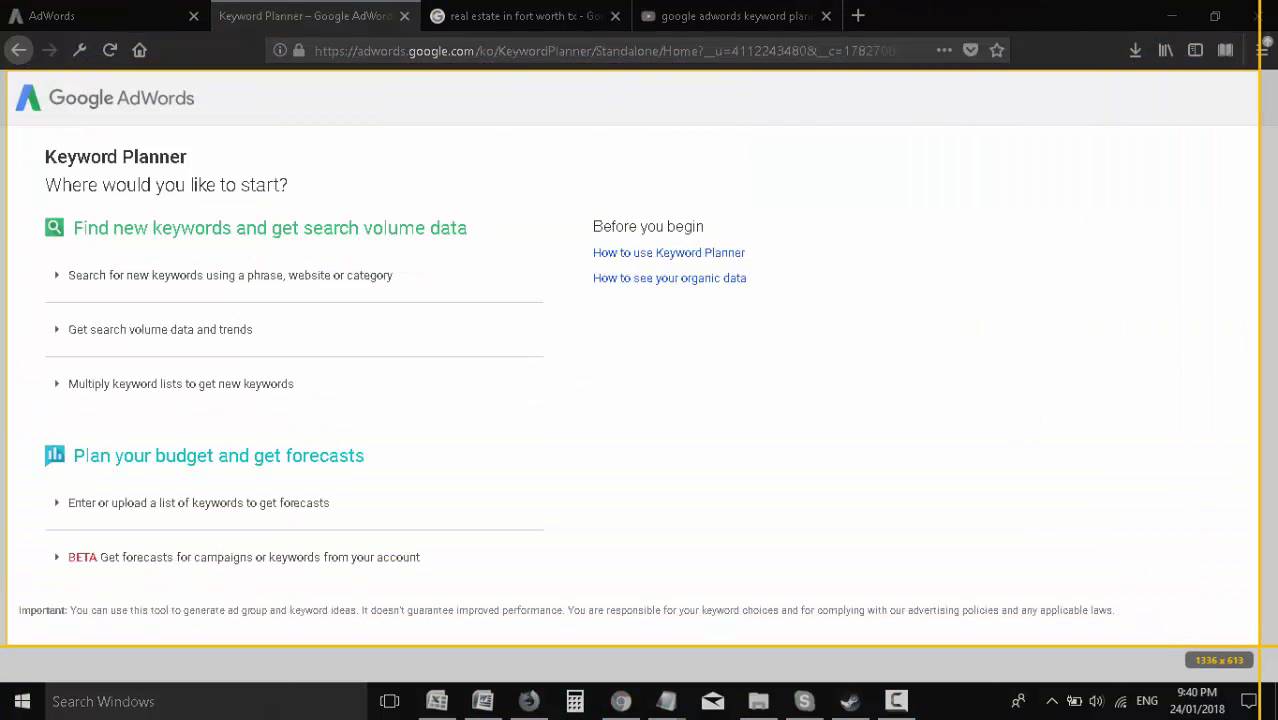
left_click(1255, 658)
left_click(24, 688)
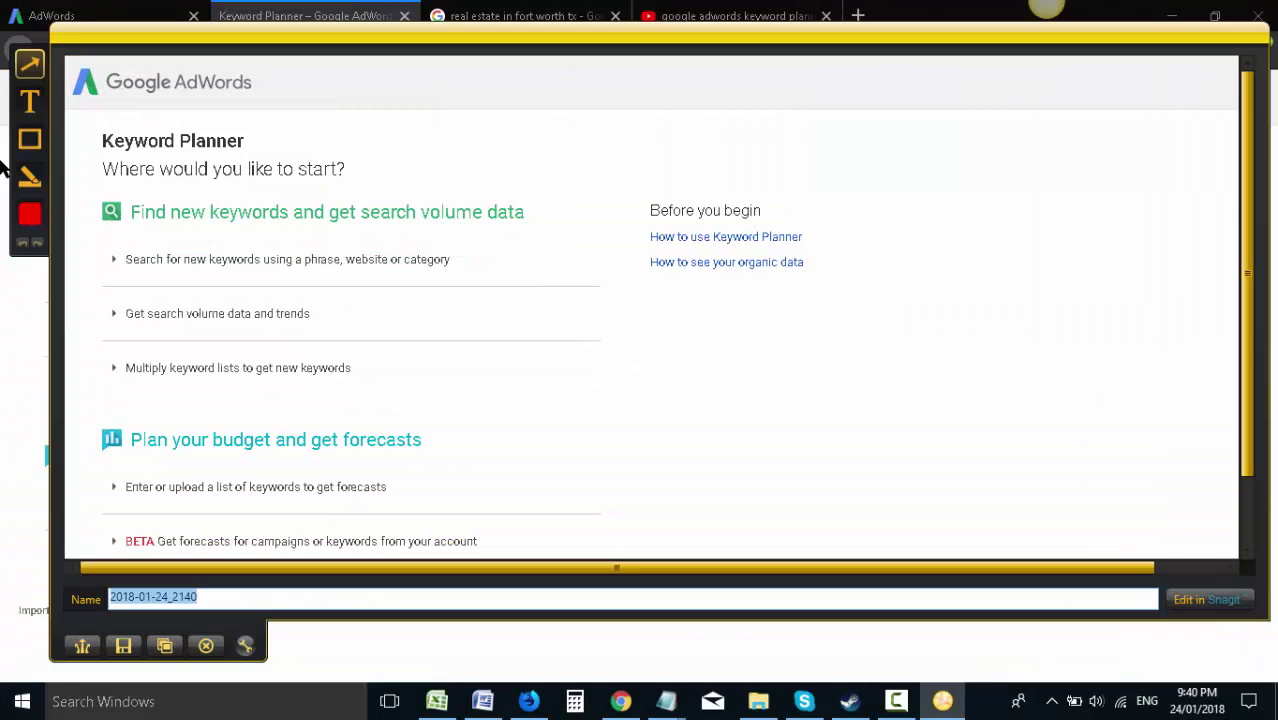
left_click_drag(672, 430, 471, 262)
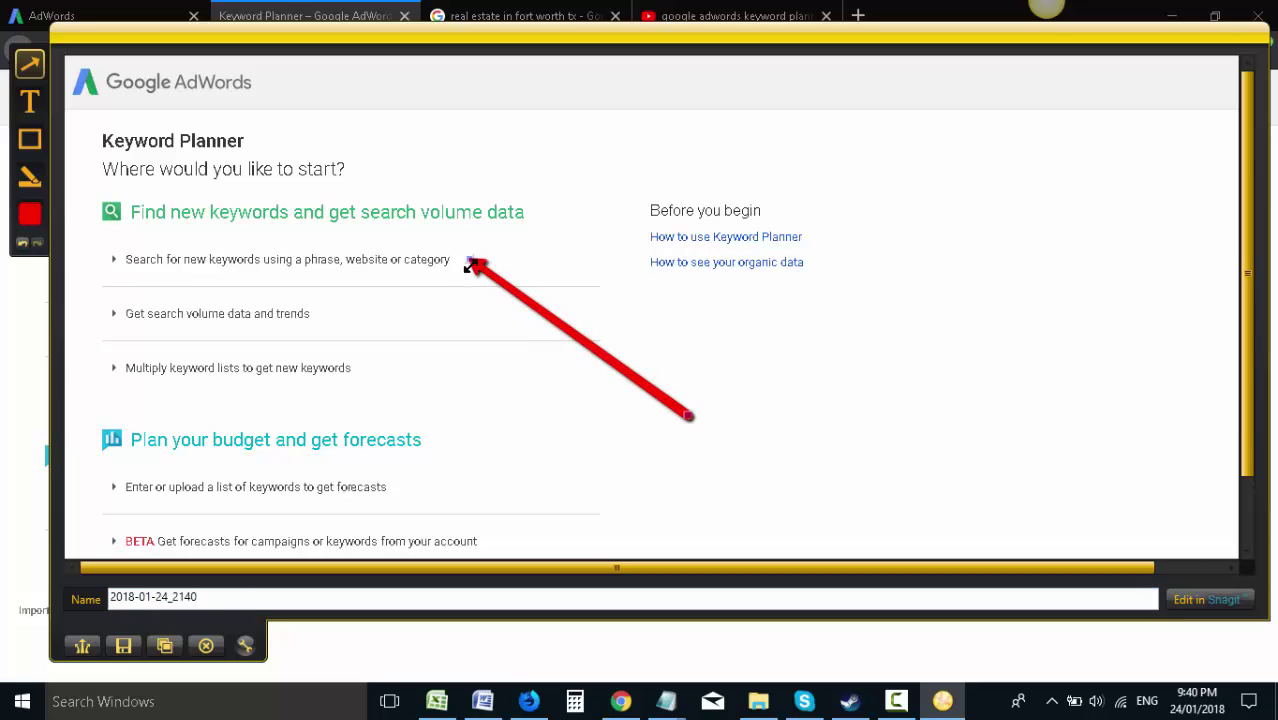
- Copy the annotated Keyword Planner start page capture and paste it into the Word document below the tools menu capture
left_click(165, 645)
left_click(483, 701)
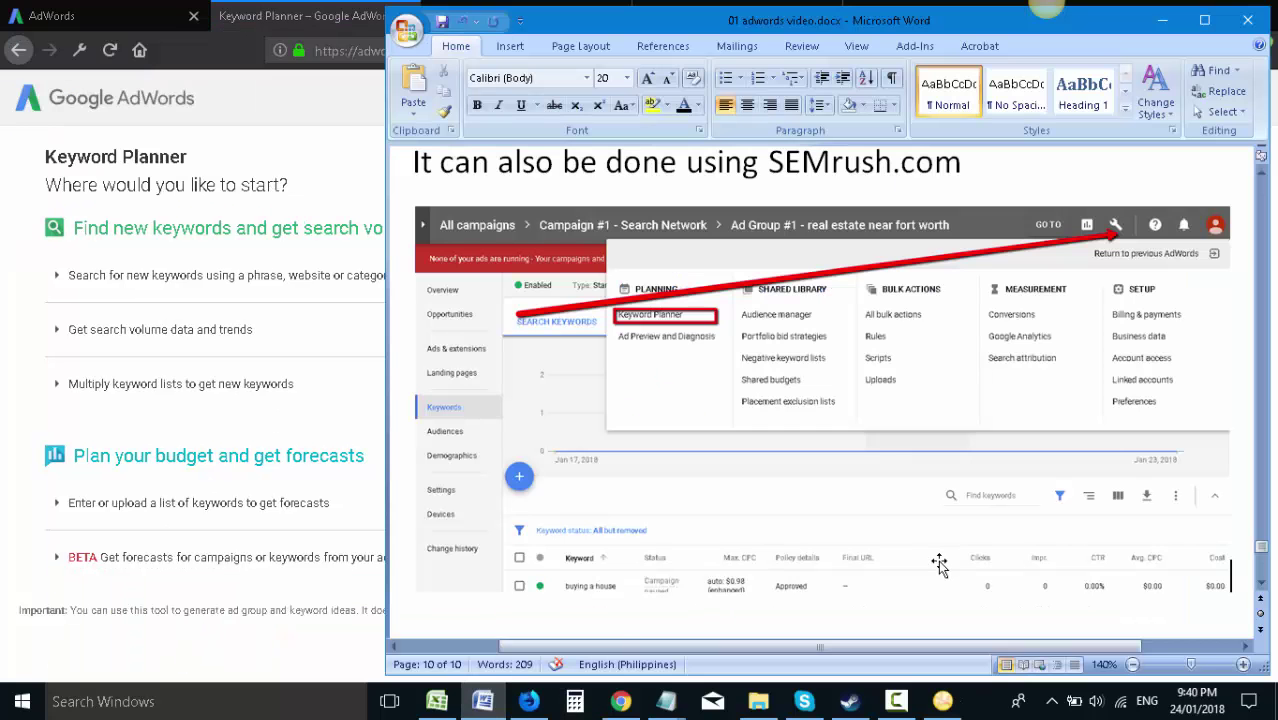
scroll(940, 565, "down", 1)
key("ctrl+v")
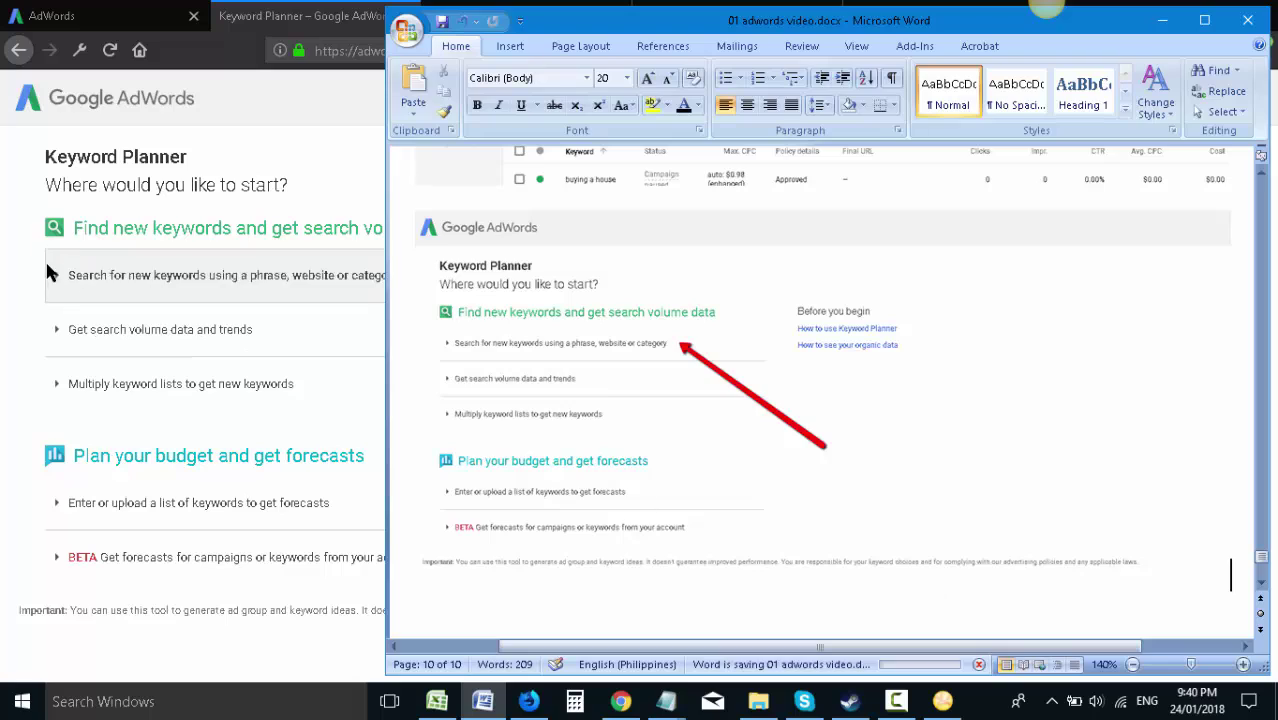
- In Firefox, expand the phrase, website or category search and enter "real estate in fort worth tx", "real estate in fort worth" and "builder in fort worth" as products
left_click(85, 278)
left_click(85, 278)
type("real estate in fort worth")
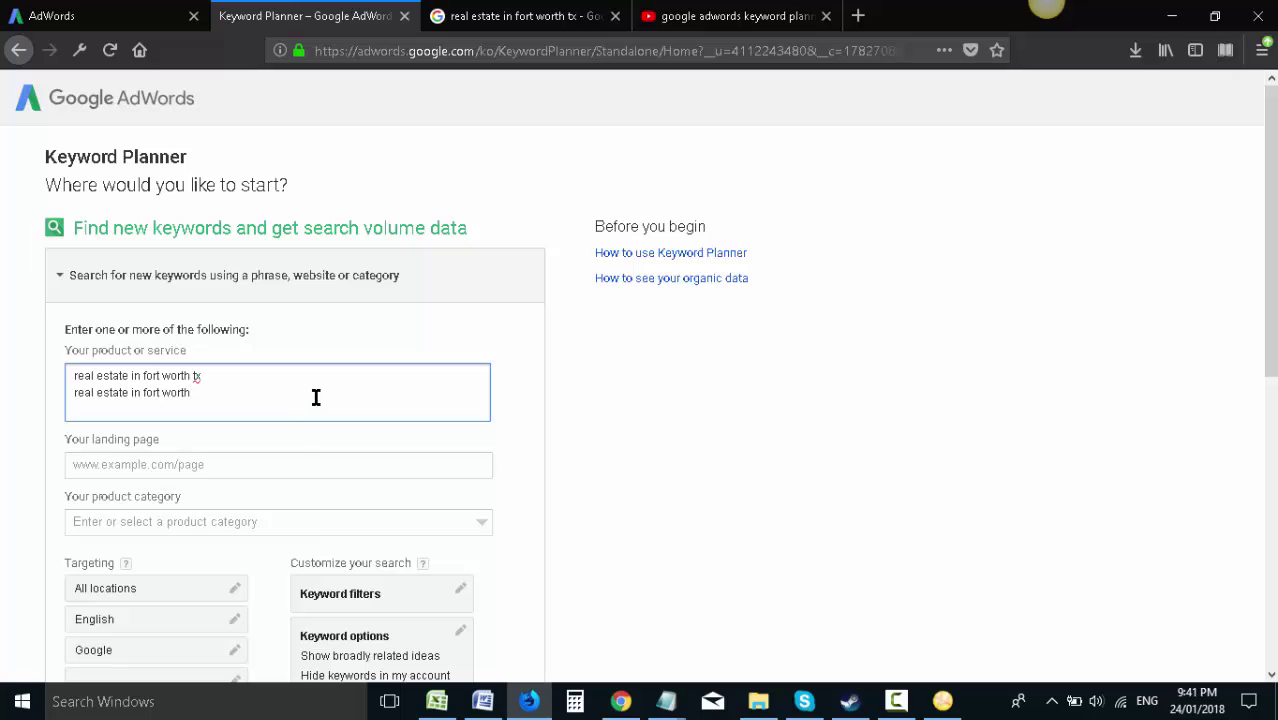
key("Return")
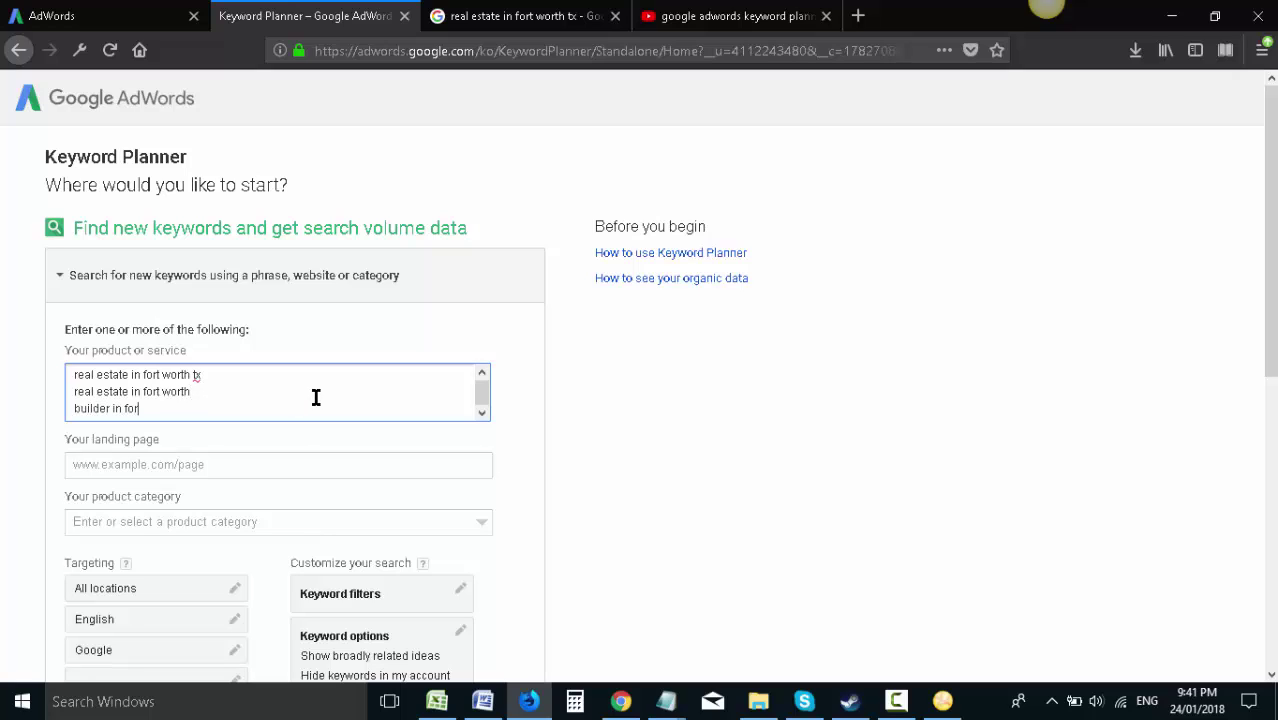
type("builder in fort worth")
key("Return")
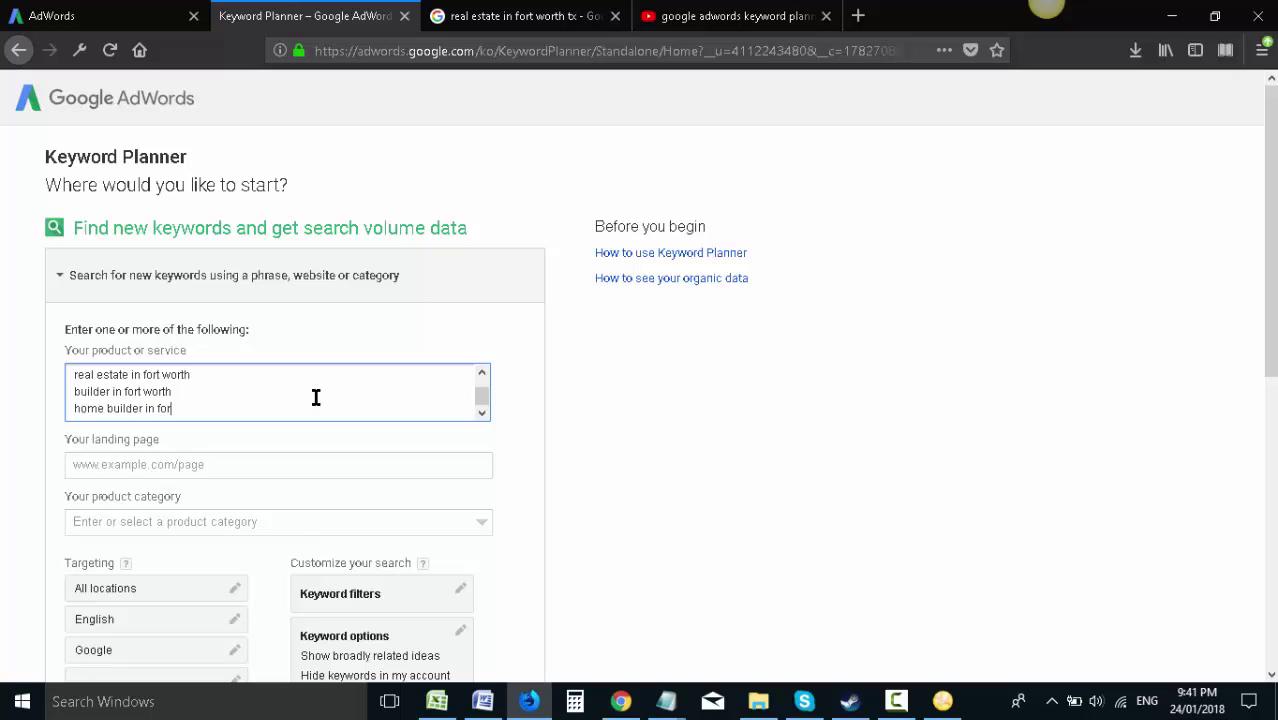
- Add "home builder in fort worth", "house for sale in fort worth" and "homes for sale in fort worth" on separate lines of the product list
type("home builder in fort worth")
key("Return")
type("house for")
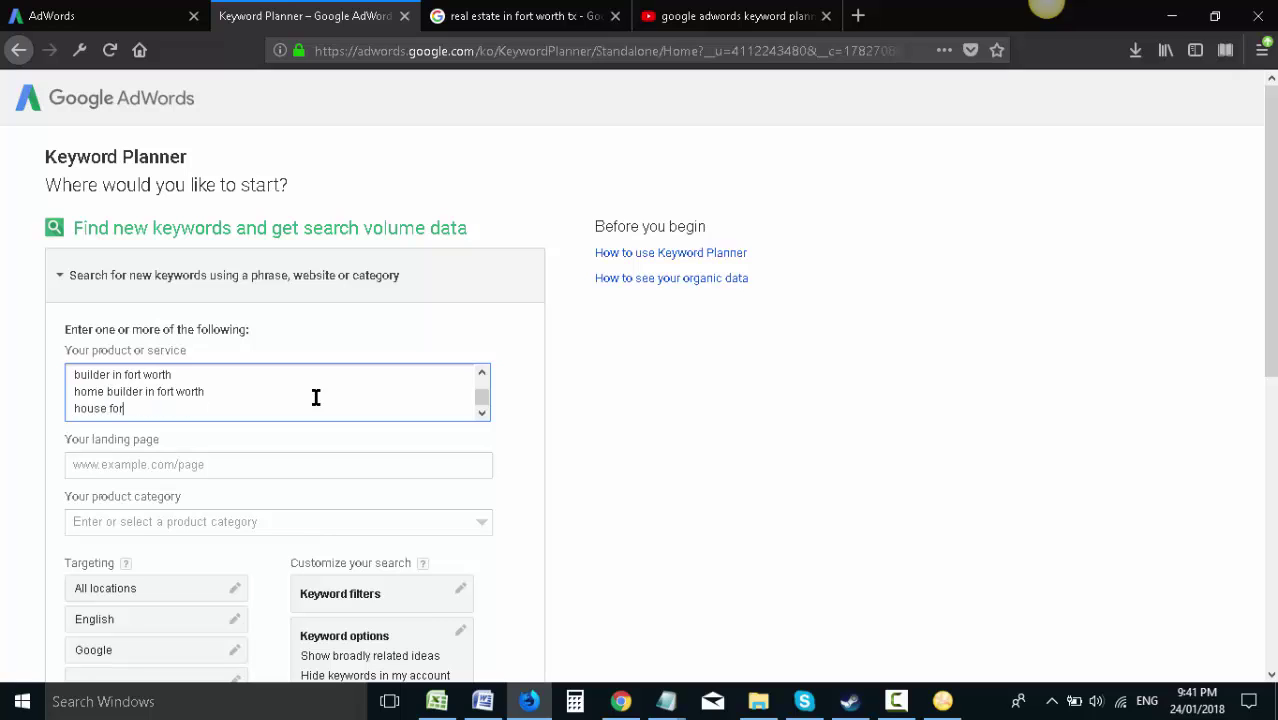
type(" sale")
key("Return")
type("homes for sale in fort worth")
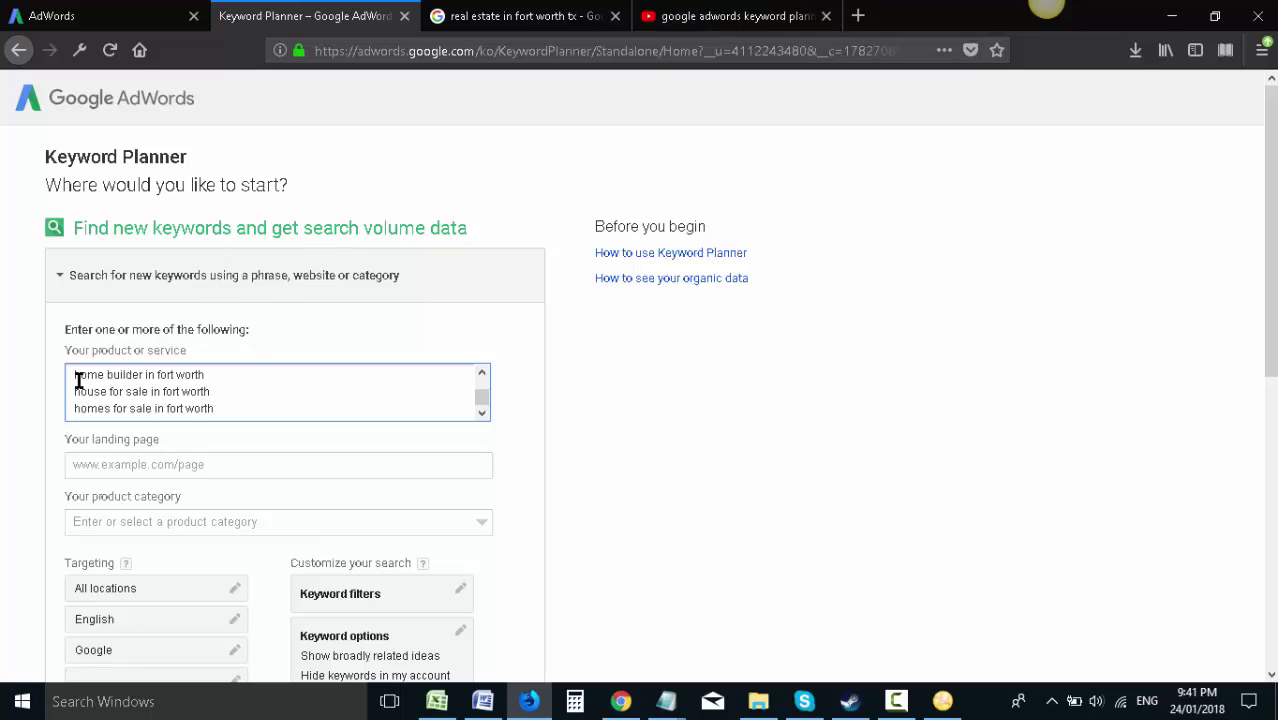
left_click(128, 466)
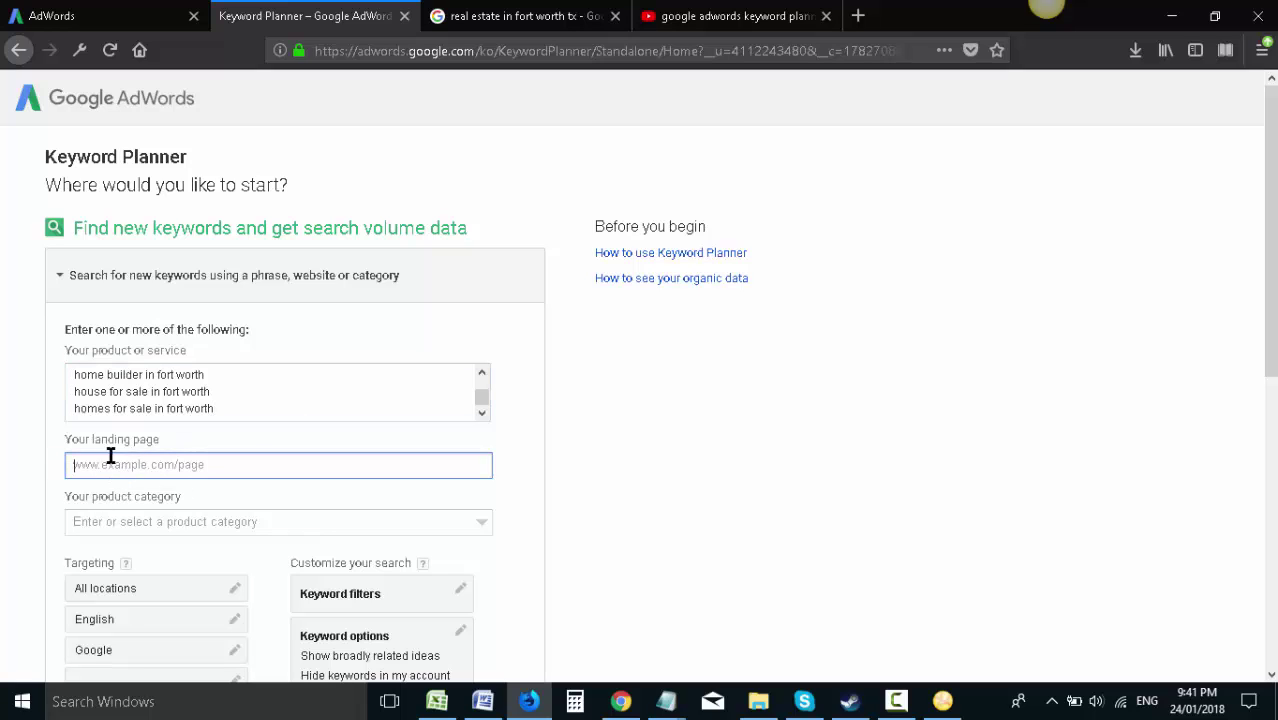
- Set the targeted location to Fort Worth, Texas, United States and save it
scroll(391, 516, "down", 3)
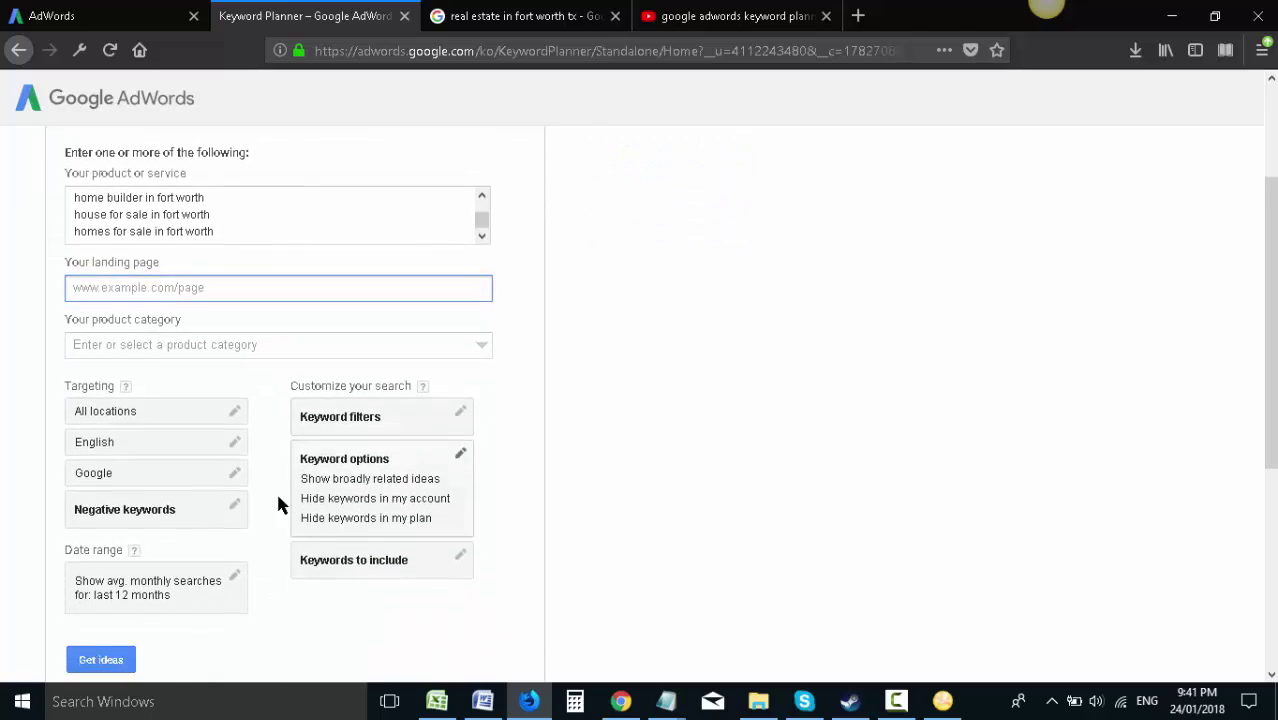
left_click(228, 374)
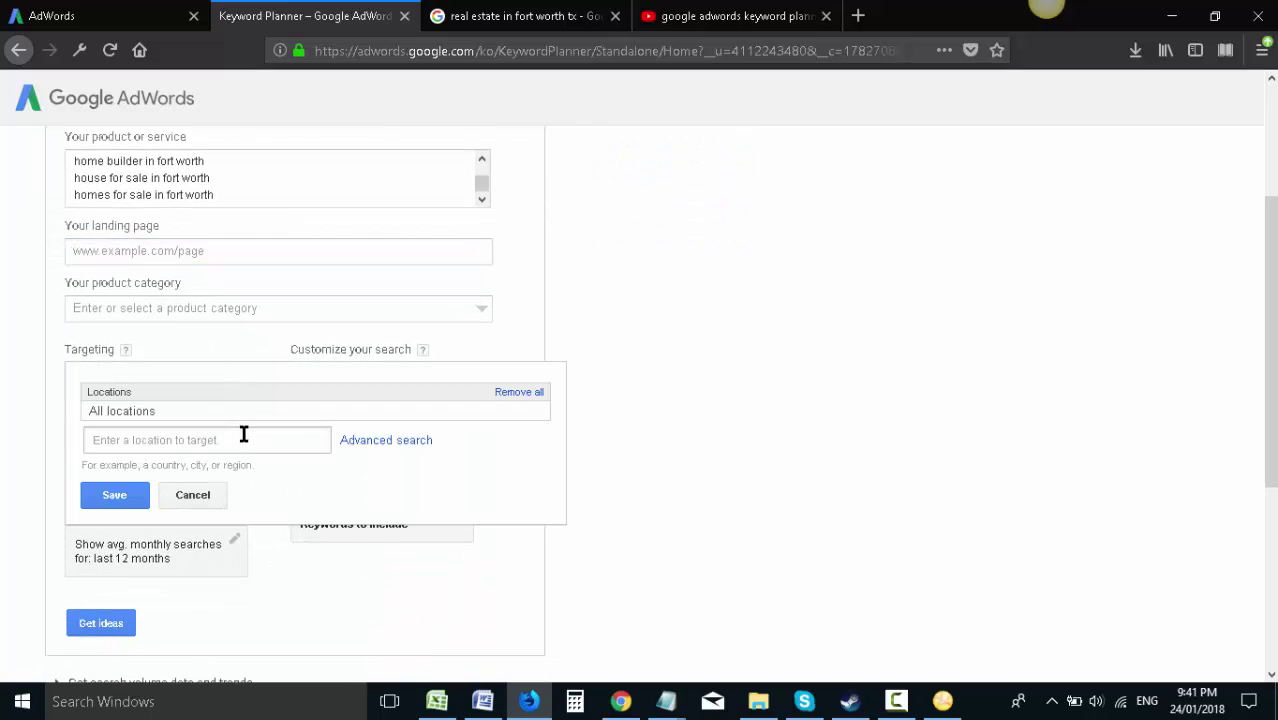
left_click(199, 445)
type("f")
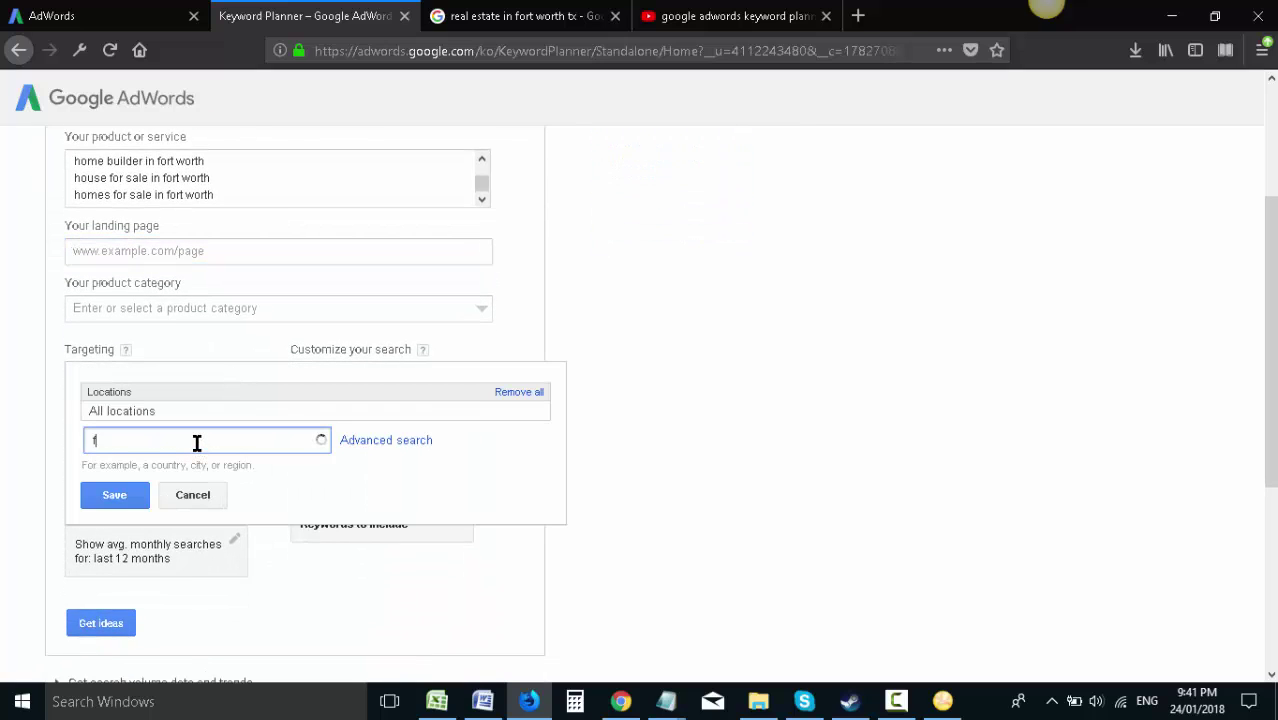
type("ort")
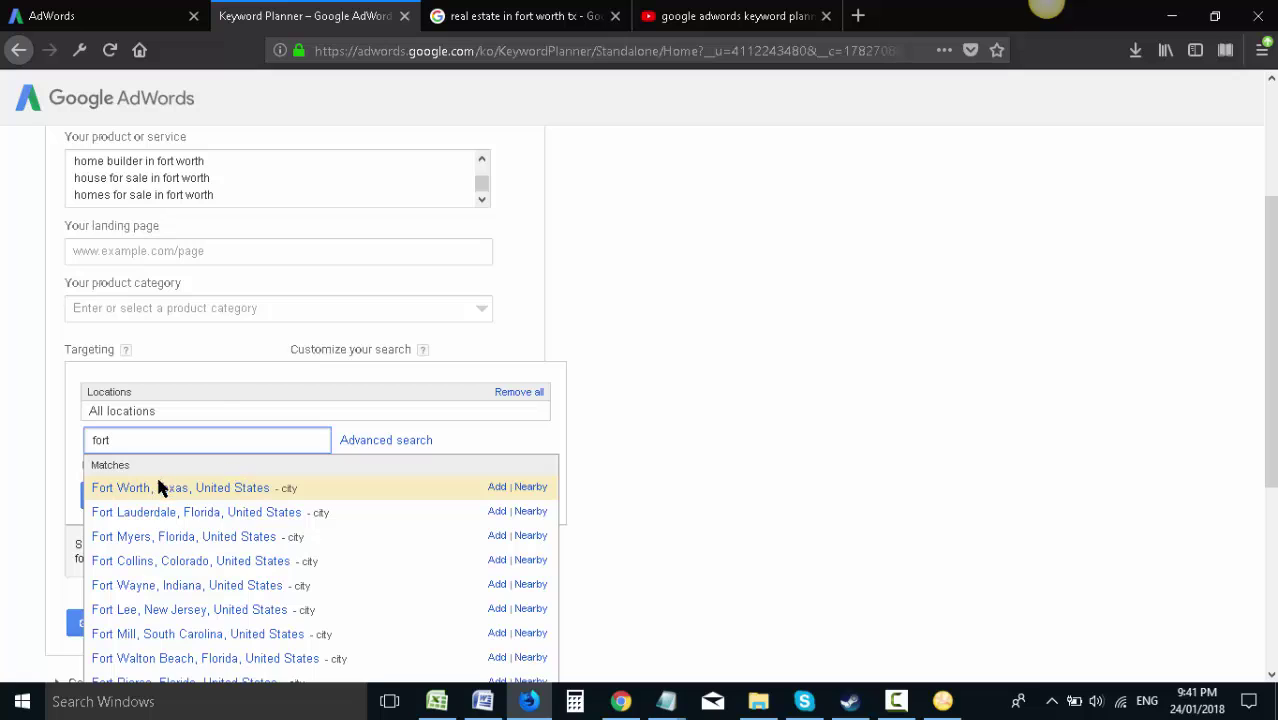
left_click(496, 487)
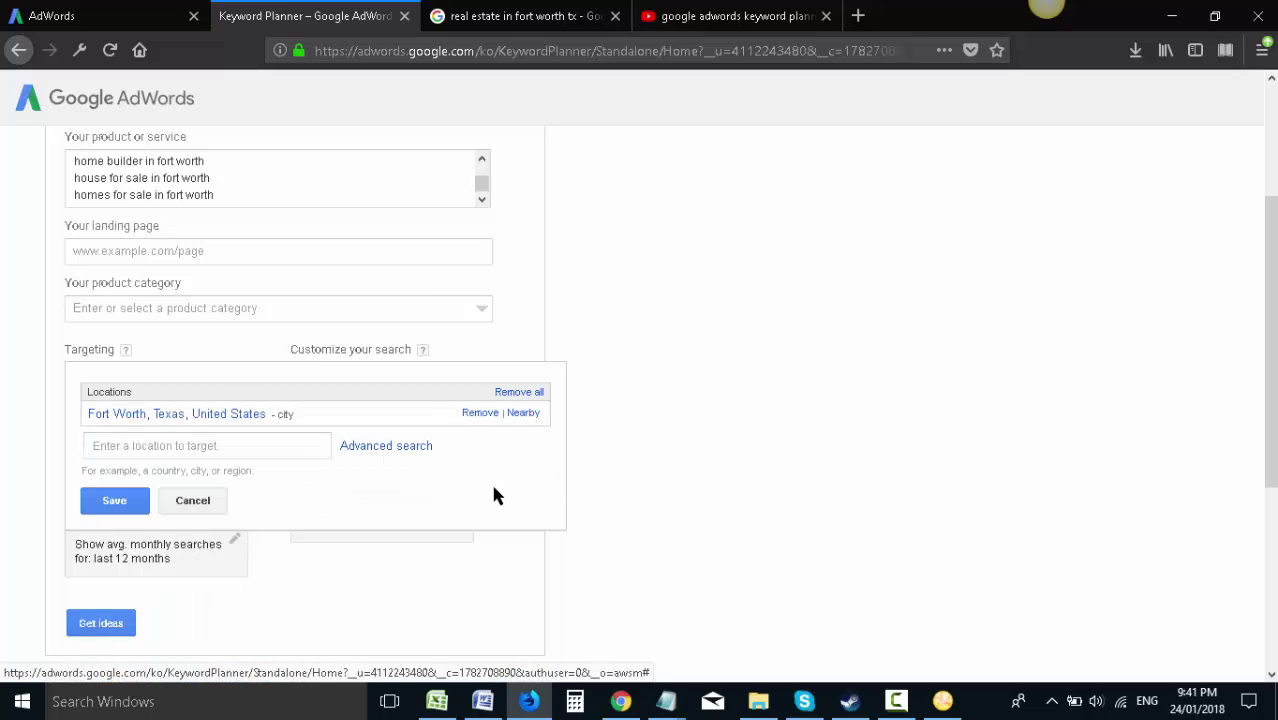
scroll(429, 505, "up", 2)
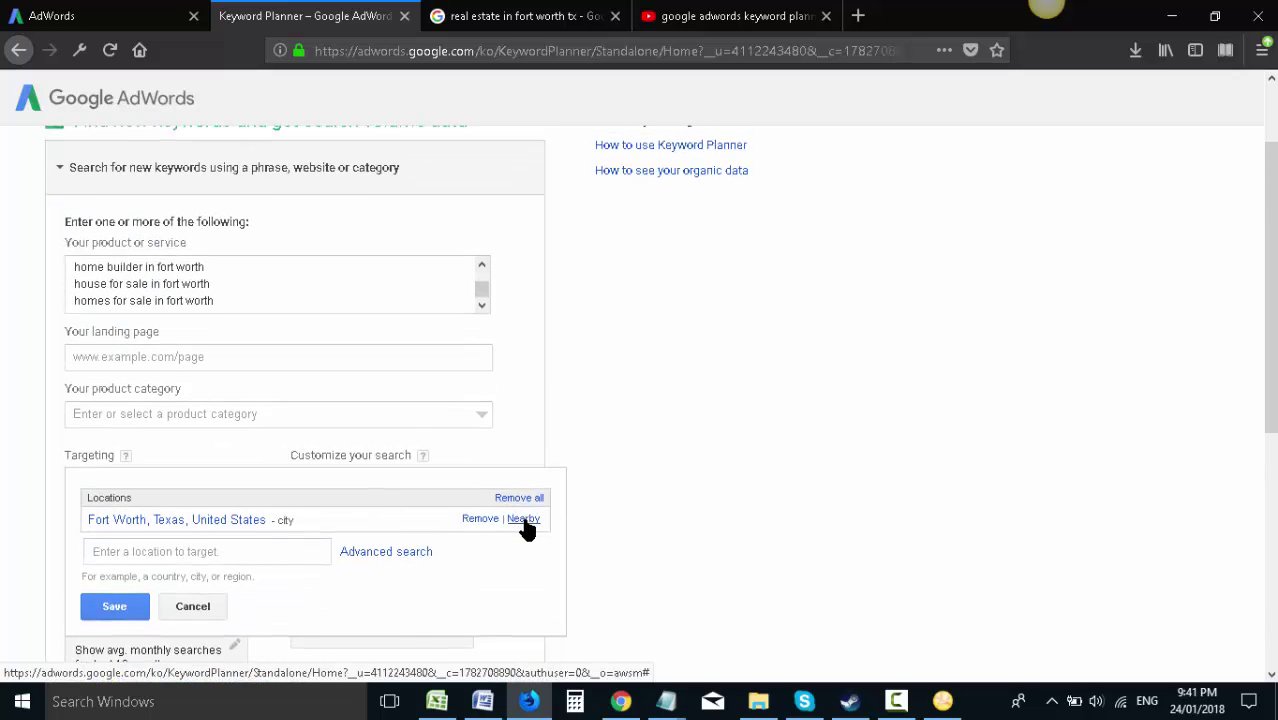
scroll(526, 521, "down", 2)
left_click(110, 500)
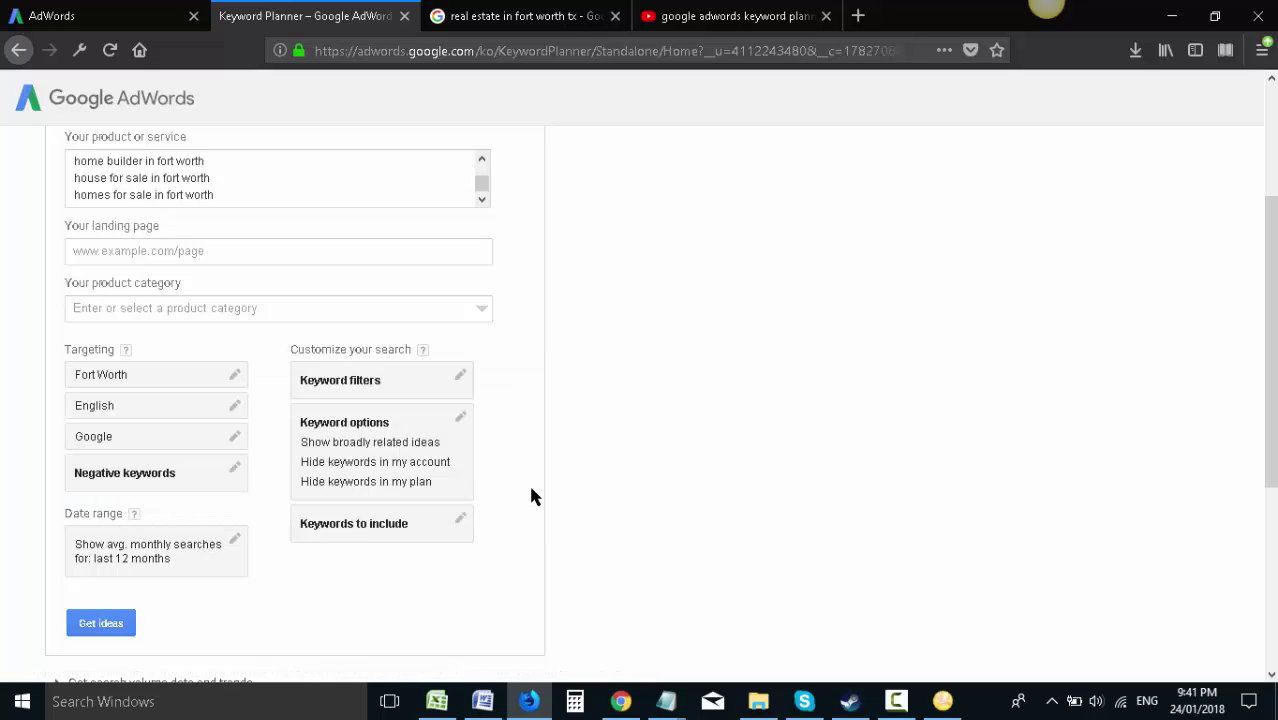
- Capture the filled-in keyword search form, about 994 x 639 pixels, and point a red arrow at the product or service keywords
scroll(546, 500, "up", 2)
scroll(549, 517, "down", 2)
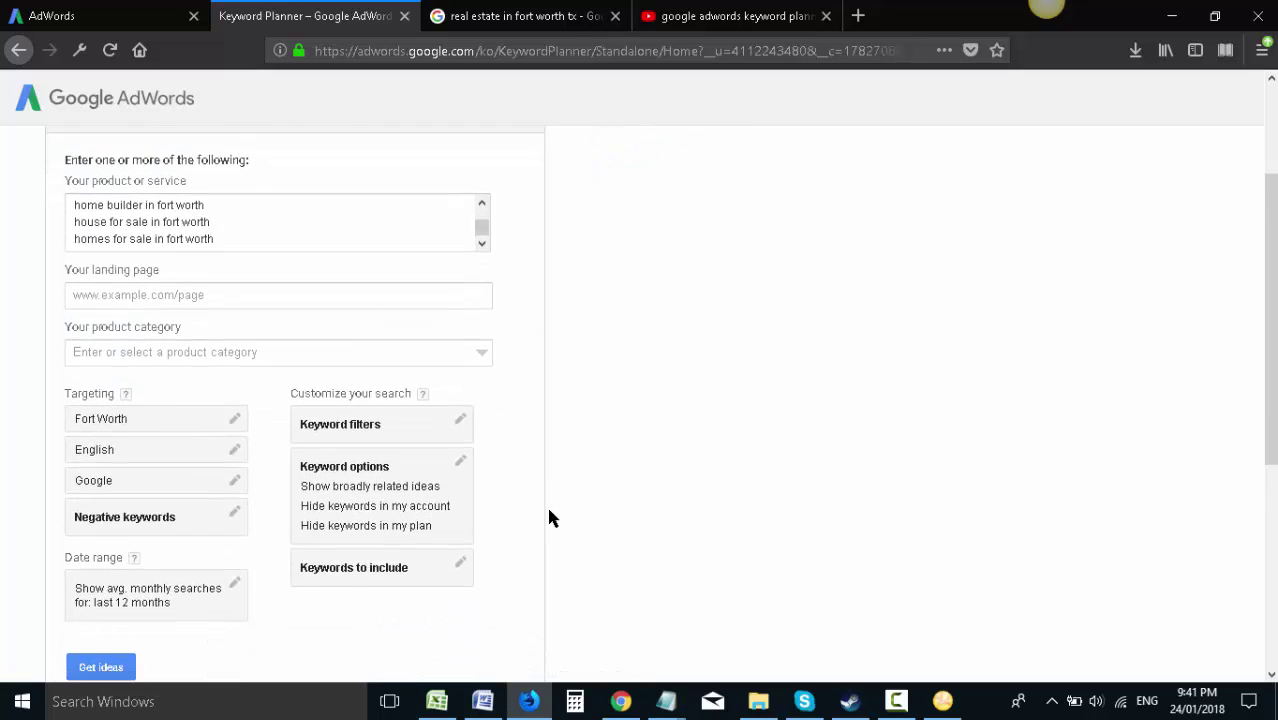
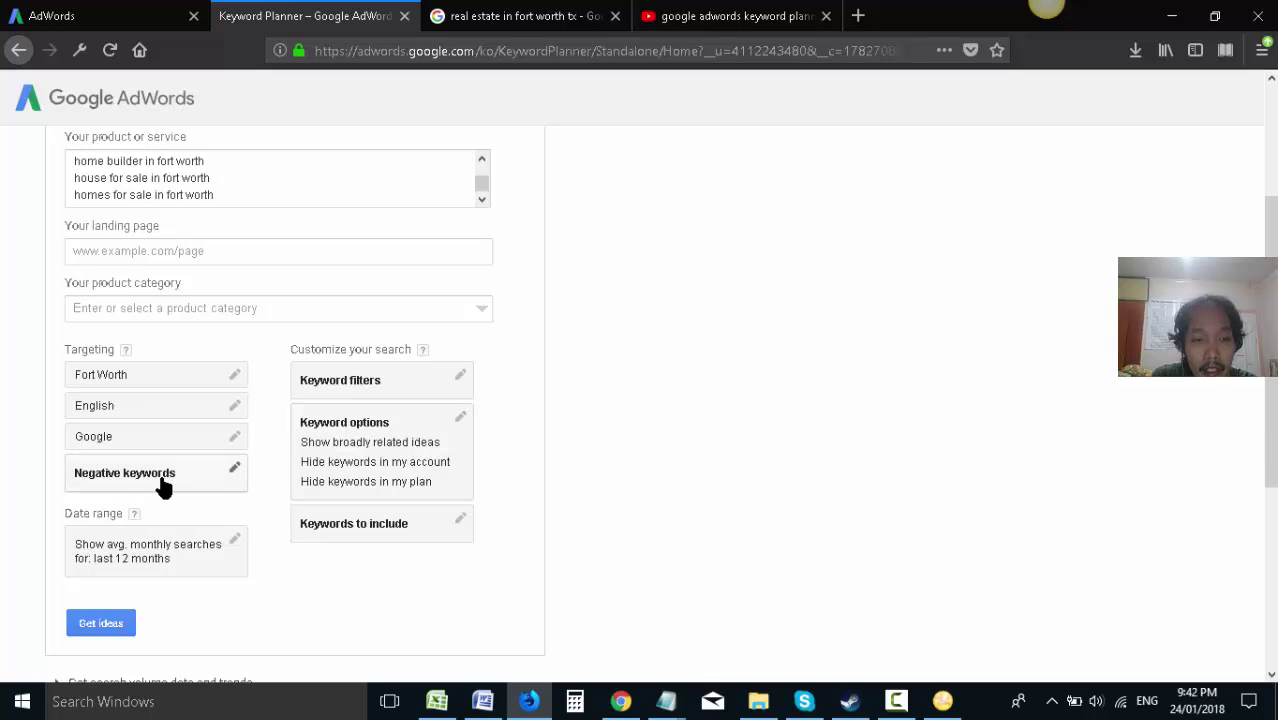
scroll(639, 499, "up", 2)
scroll(639, 499, "down", 2)
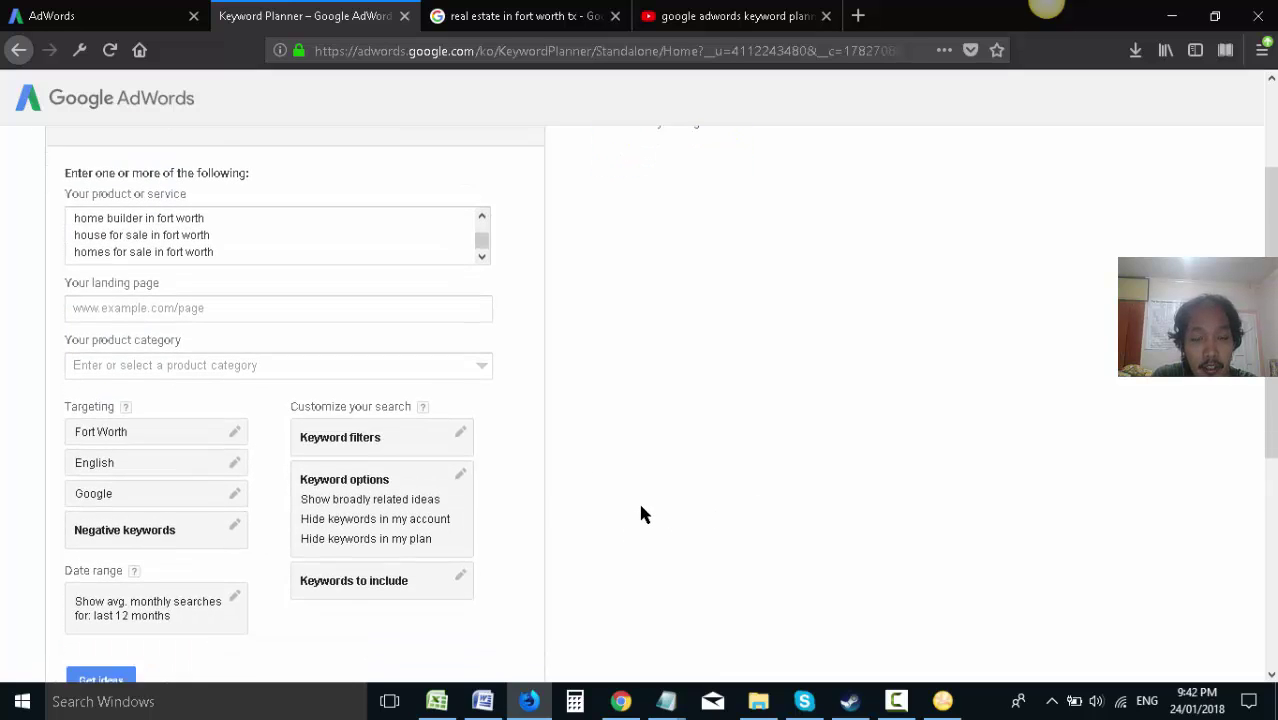
scroll(615, 508, "up", 2)
scroll(615, 508, "down", 1)
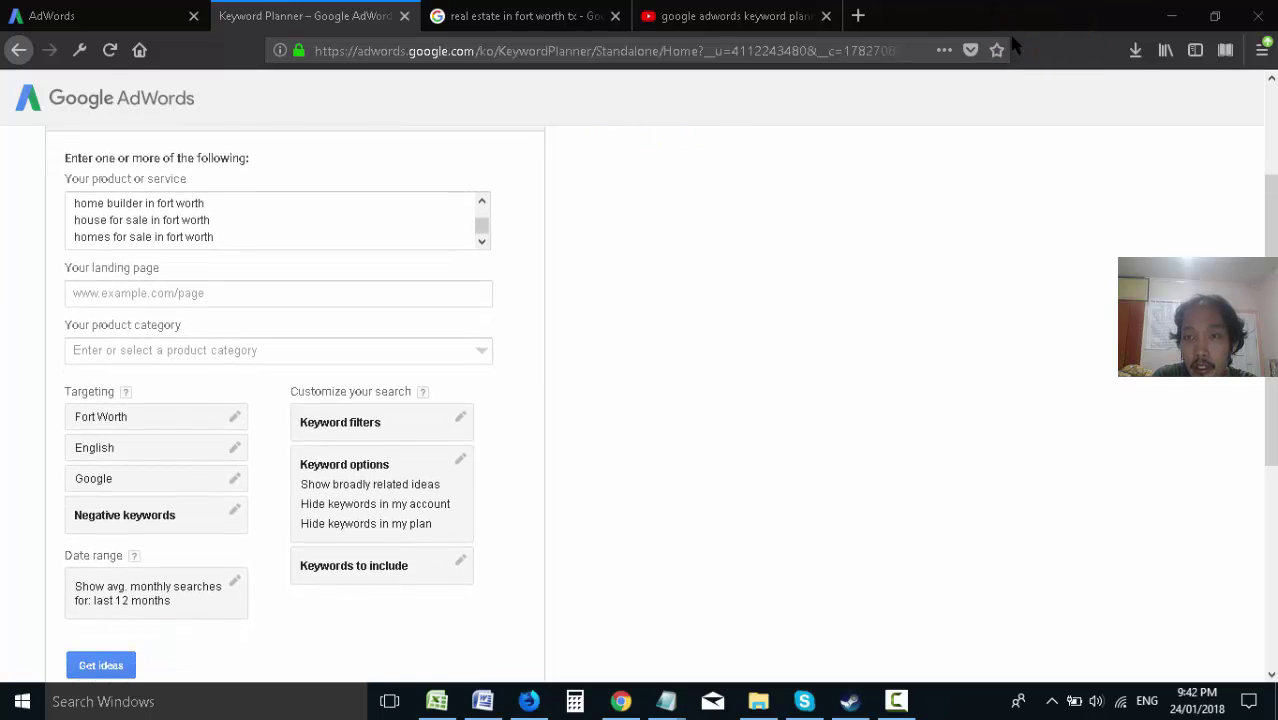
key("Print")
left_click_drag(8, 78, 940, 677)
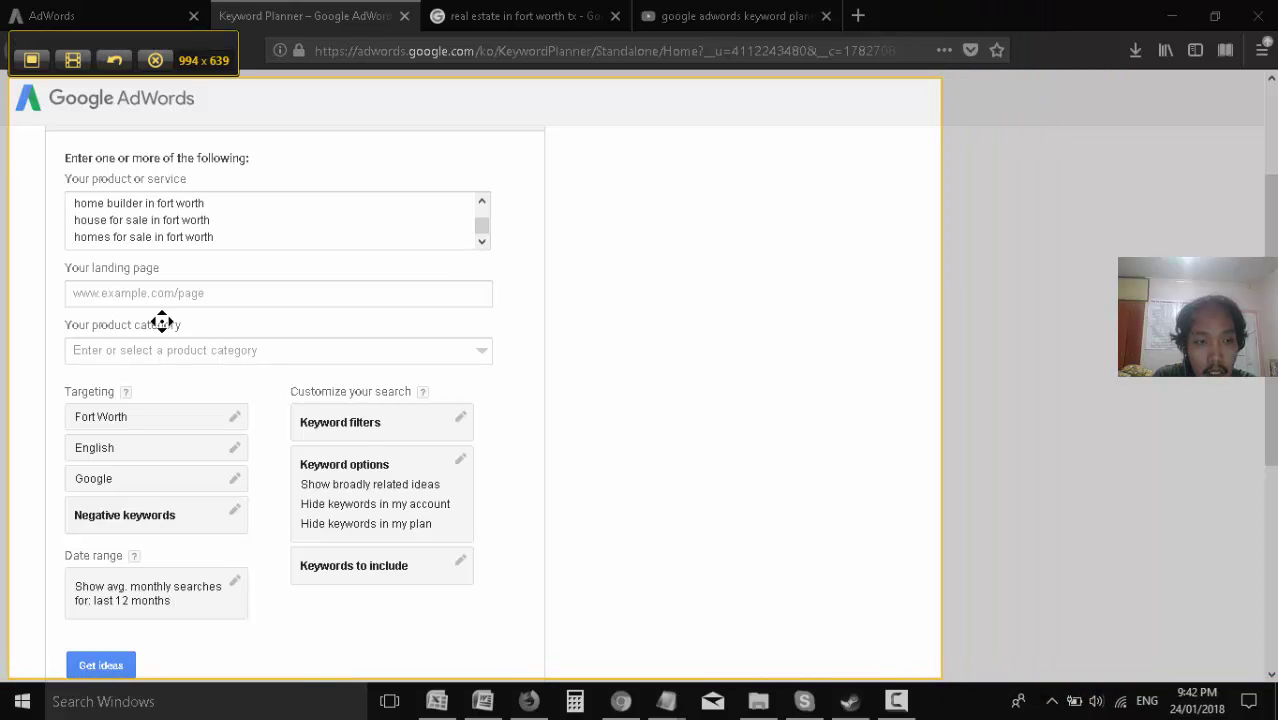
left_click(31, 61)
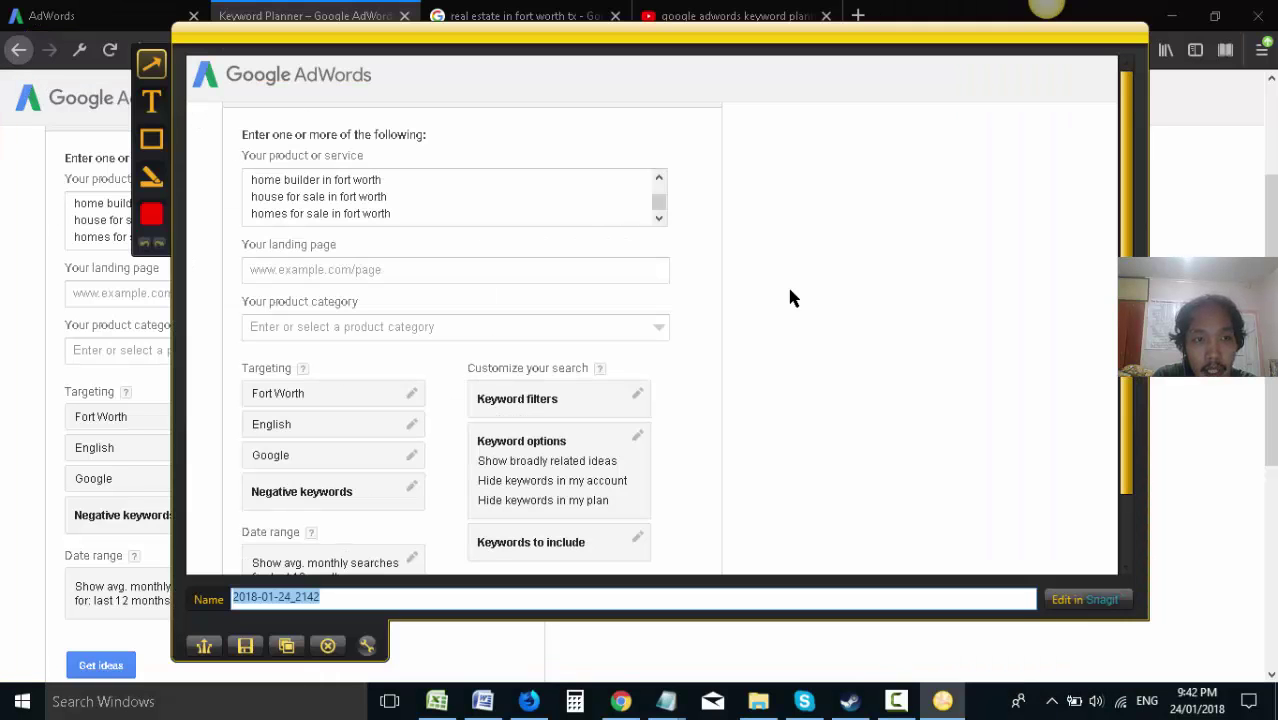
left_click_drag(779, 288, 601, 216)
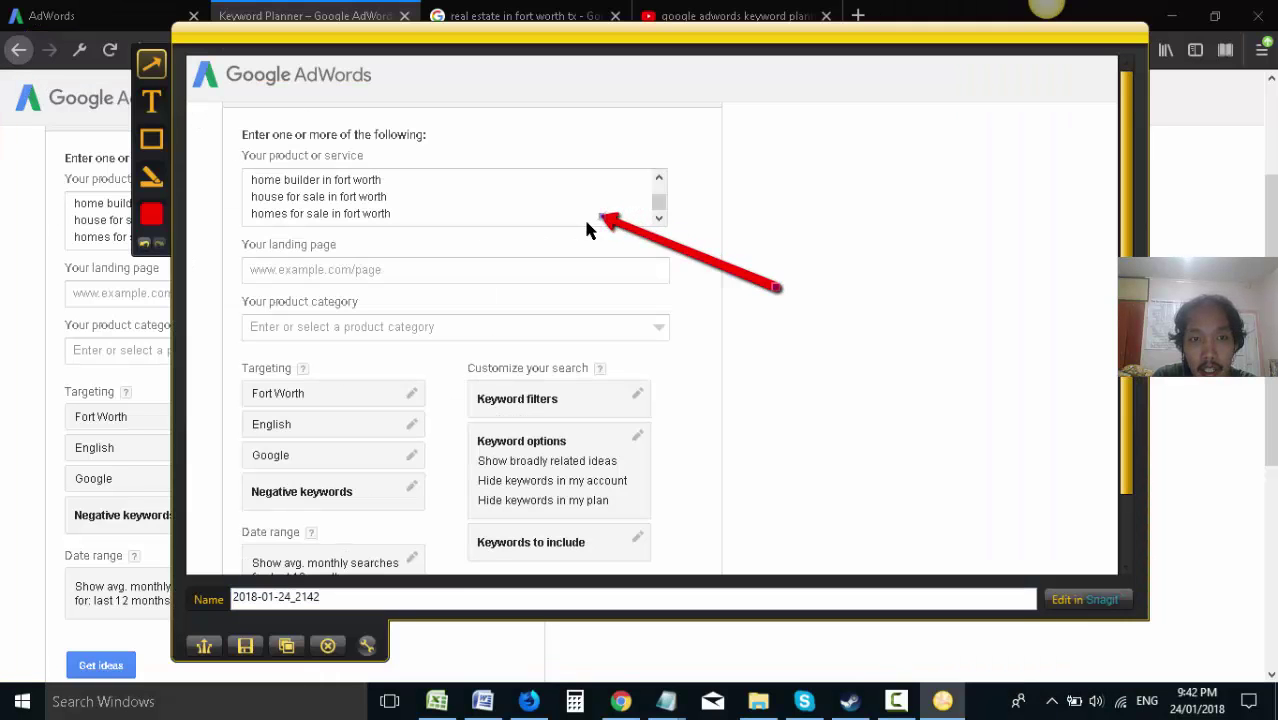
- Add a callout at the arrow's tail reading "study the website of the client", "ask your client", "enter the keywords", and enlarge it upward to fit
left_click(151, 103)
left_click_drag(777, 233, 1040, 392)
type("stu")
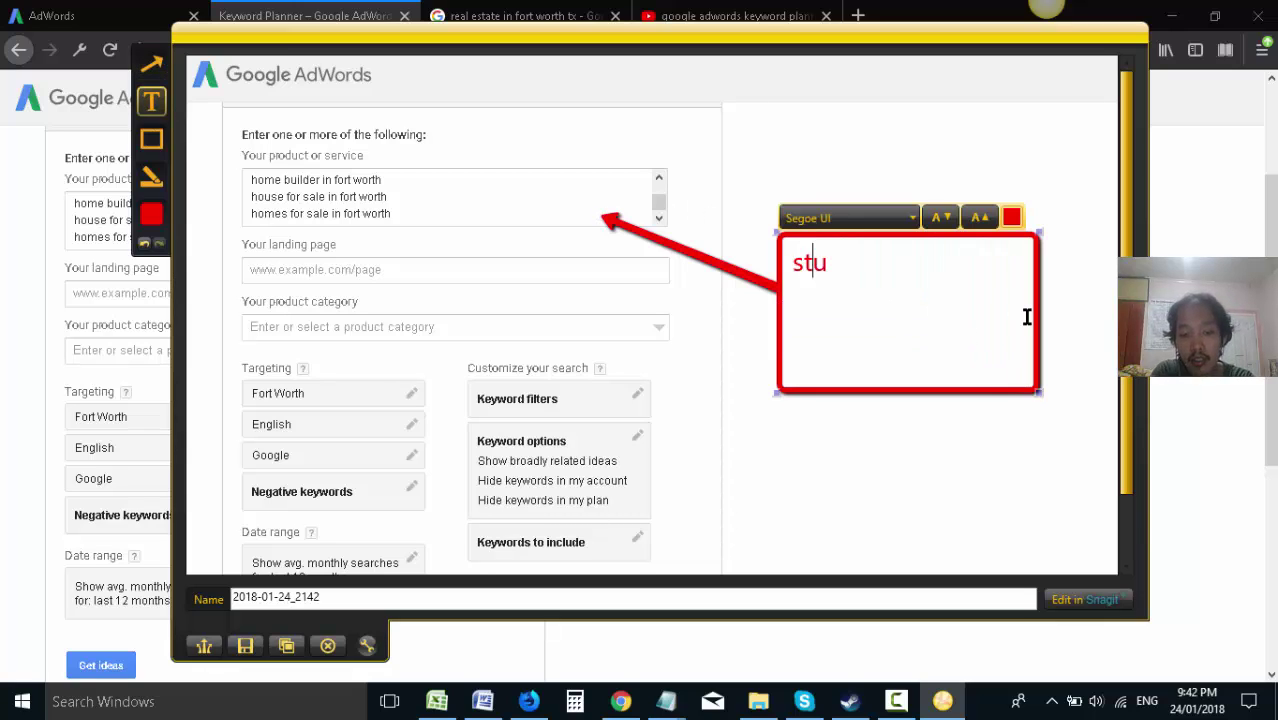
type("dy the website o")
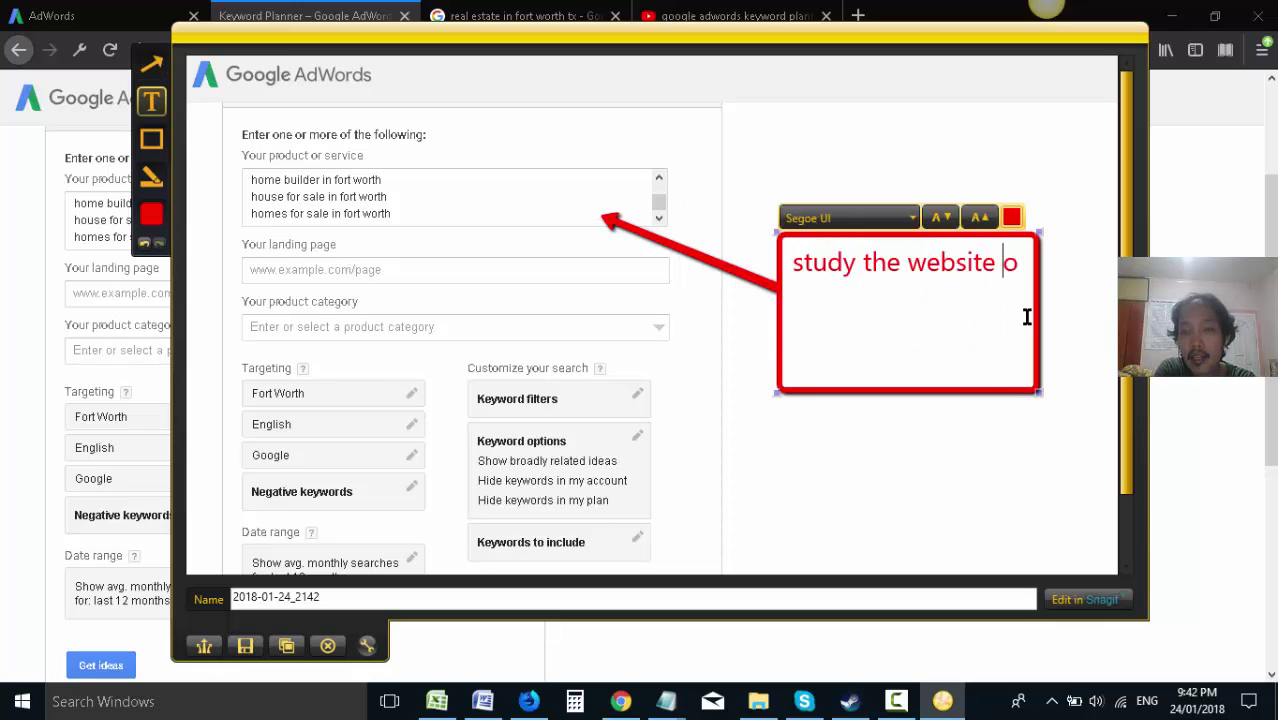
type("f the client  ")
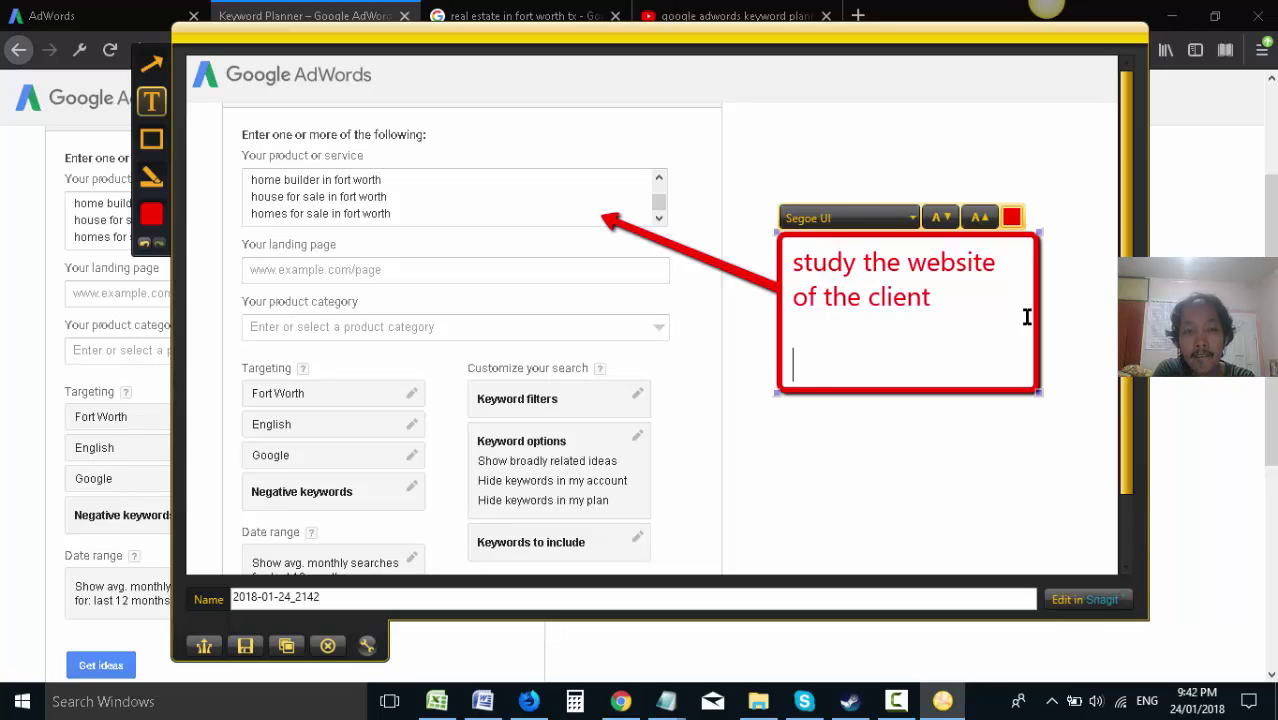
type("enter the k")
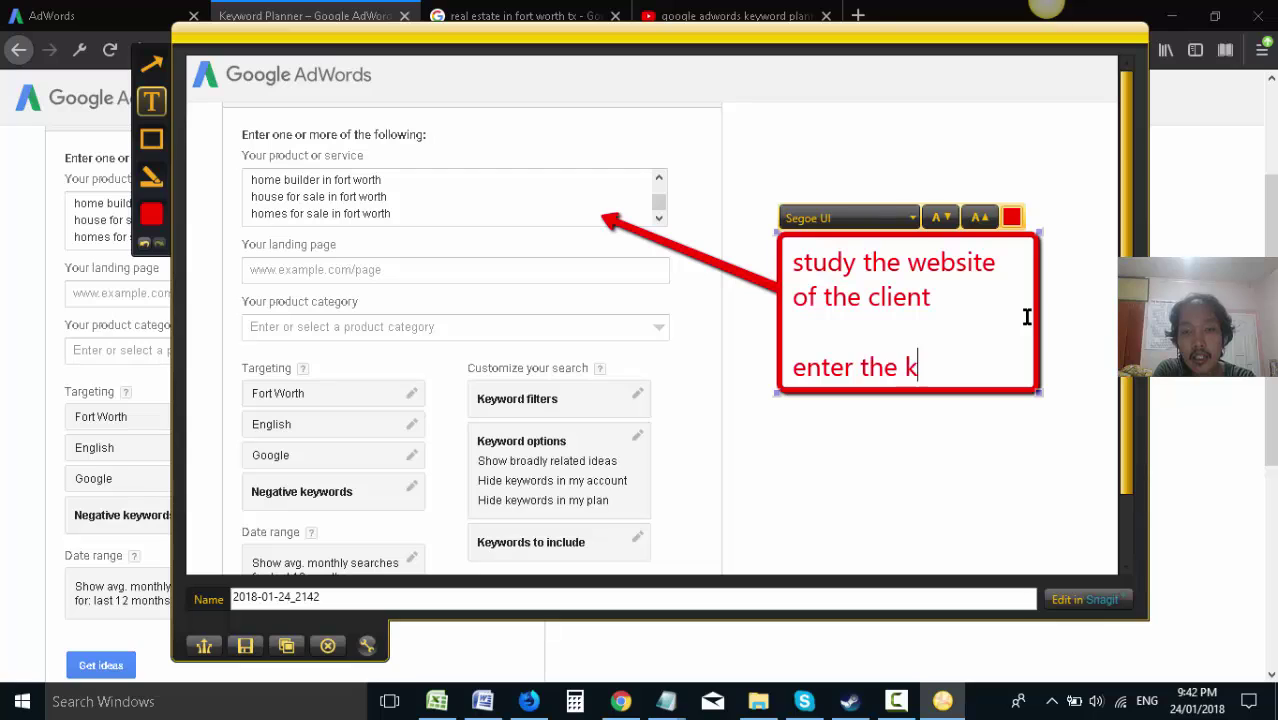
type("eywords")
left_click(1019, 299)
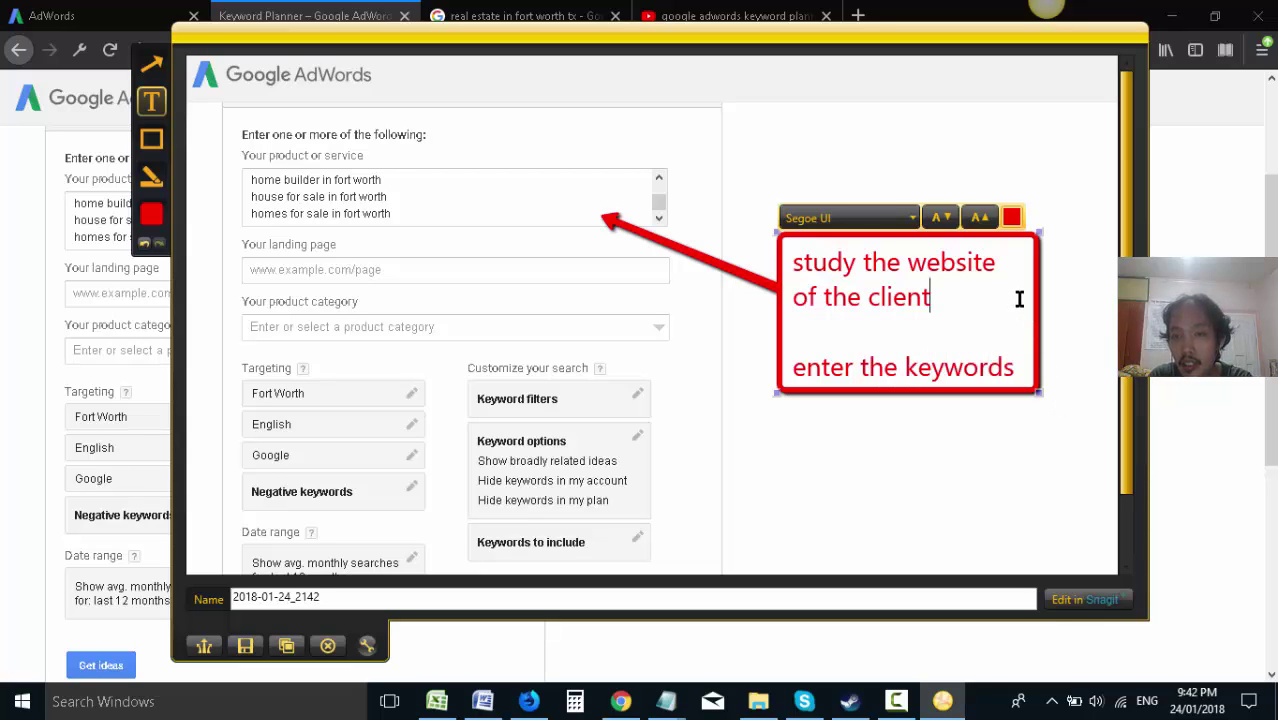
type("ask your client")
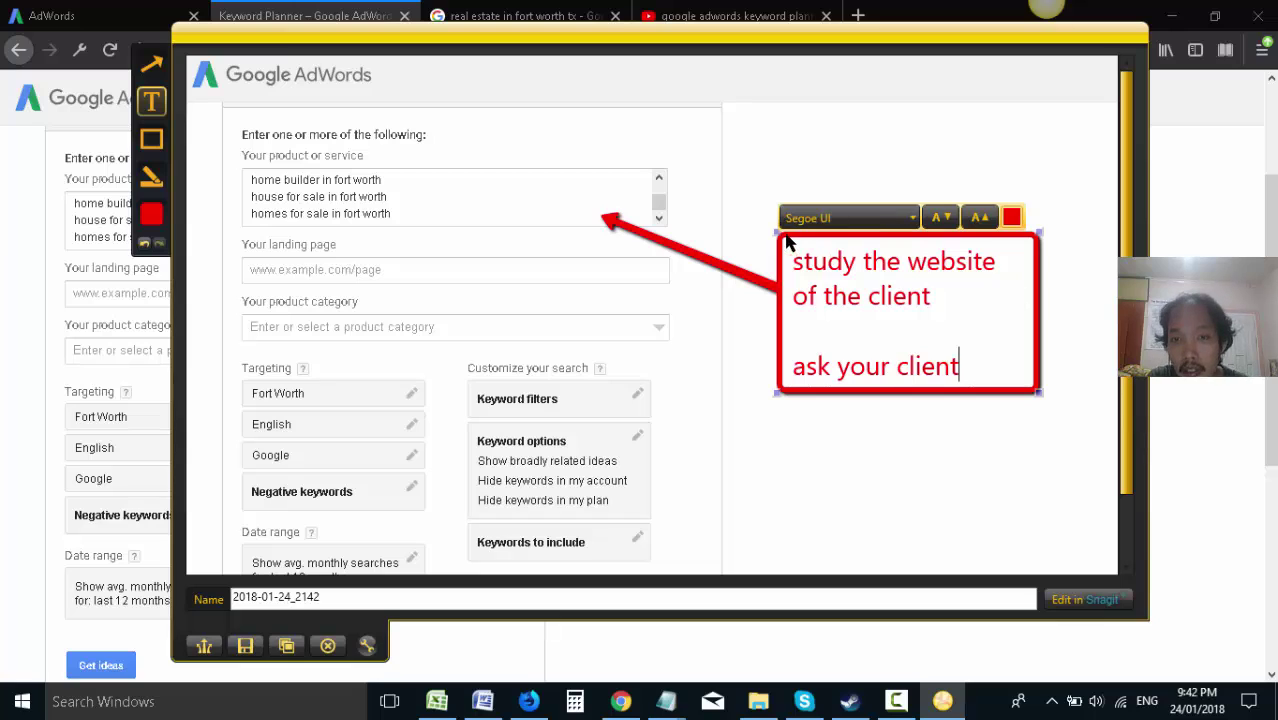
left_click_drag(778, 235, 779, 103)
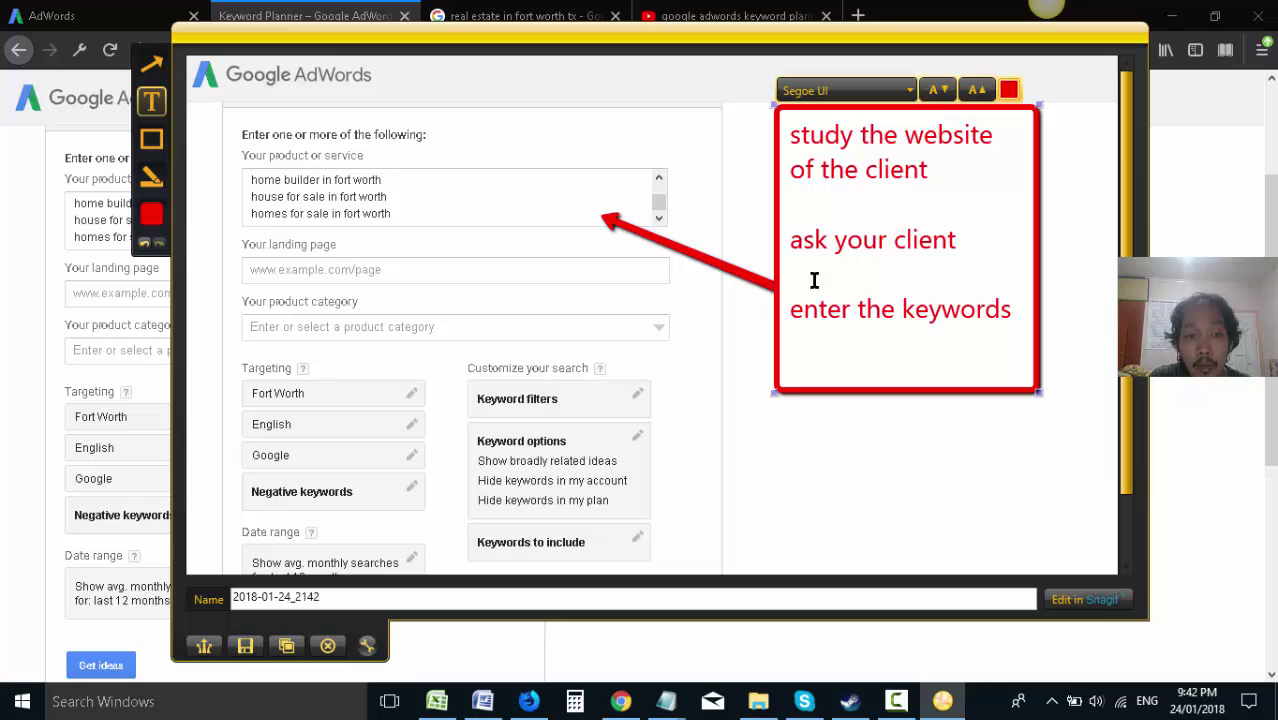
- Point a second red arrow at the Fort Worth targeting entry and add a callout reading "update the location" and "ask the client"
left_click(151, 63)
left_click_drag(755, 455, 425, 393)
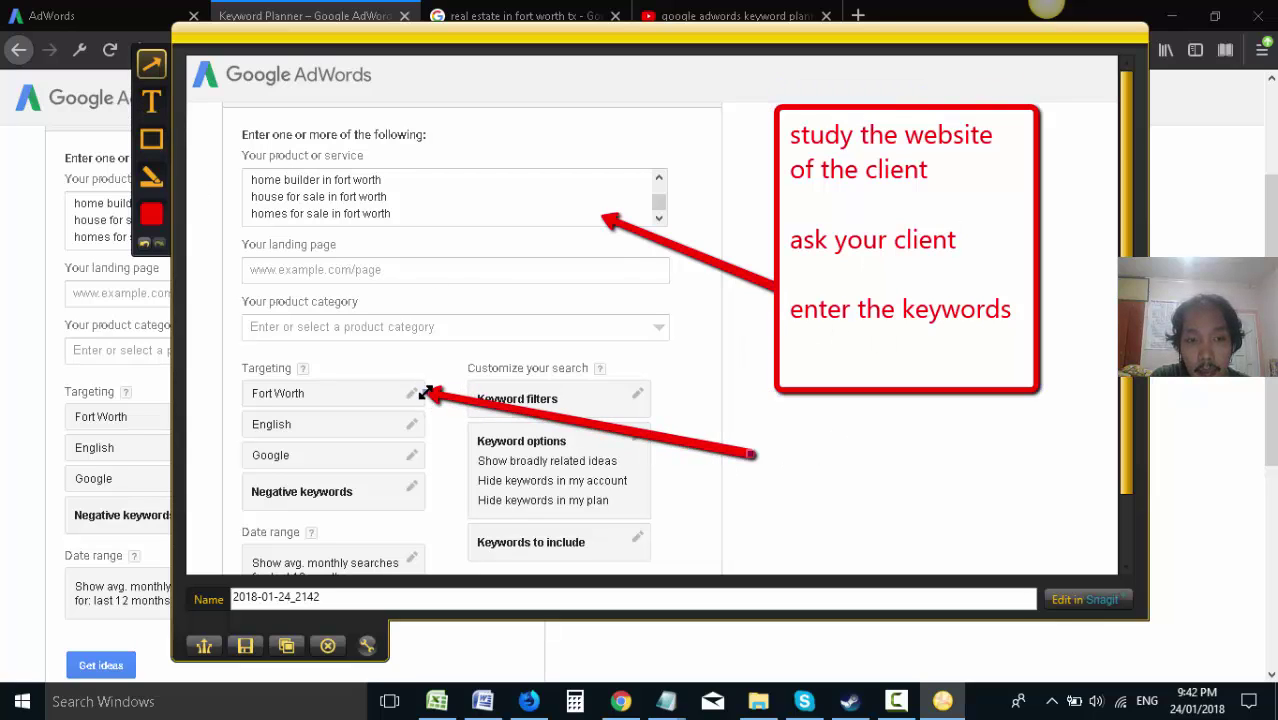
left_click(151, 101)
left_click_drag(752, 428, 990, 543)
type("update th")
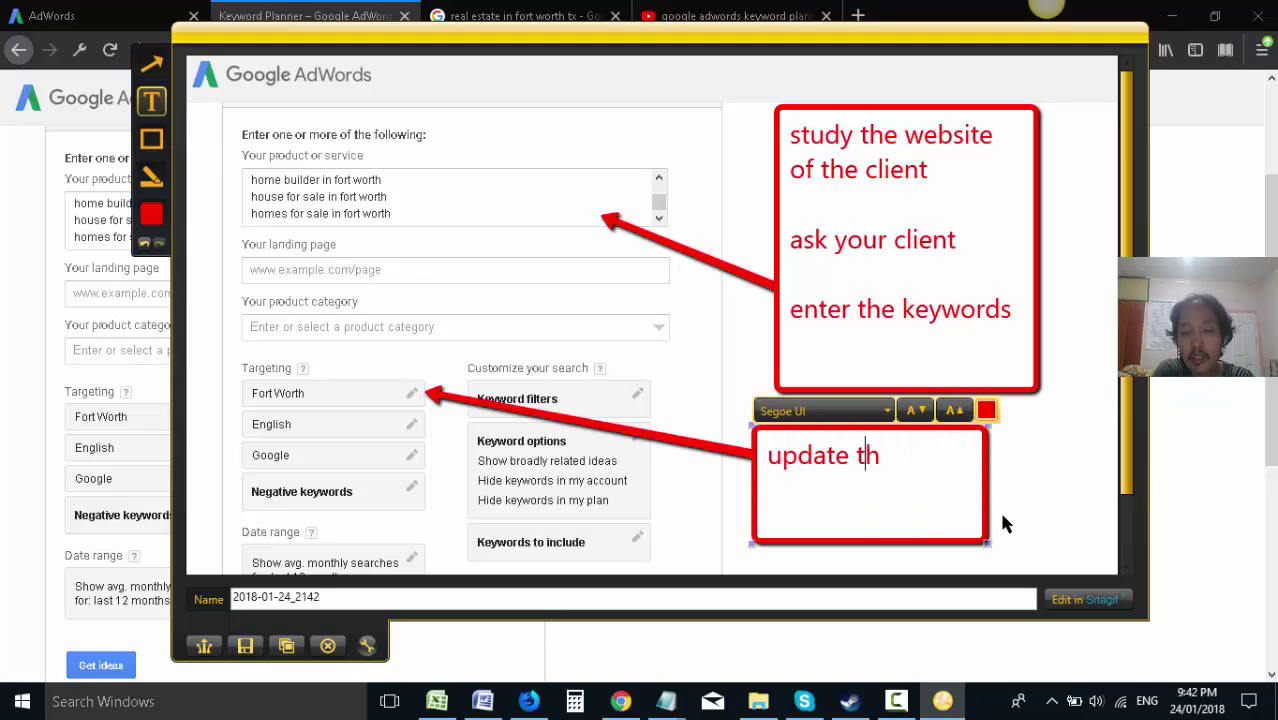
type("e location")
key("Return")
type("ask ")
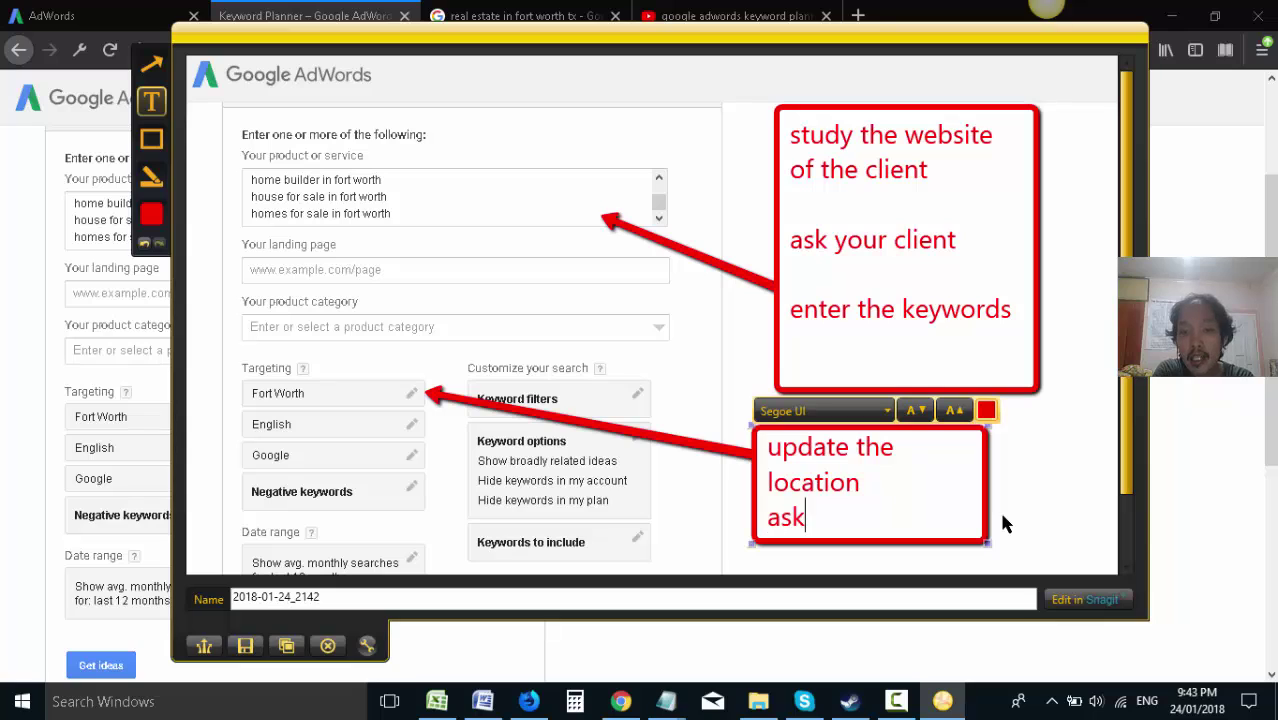
type("the client")
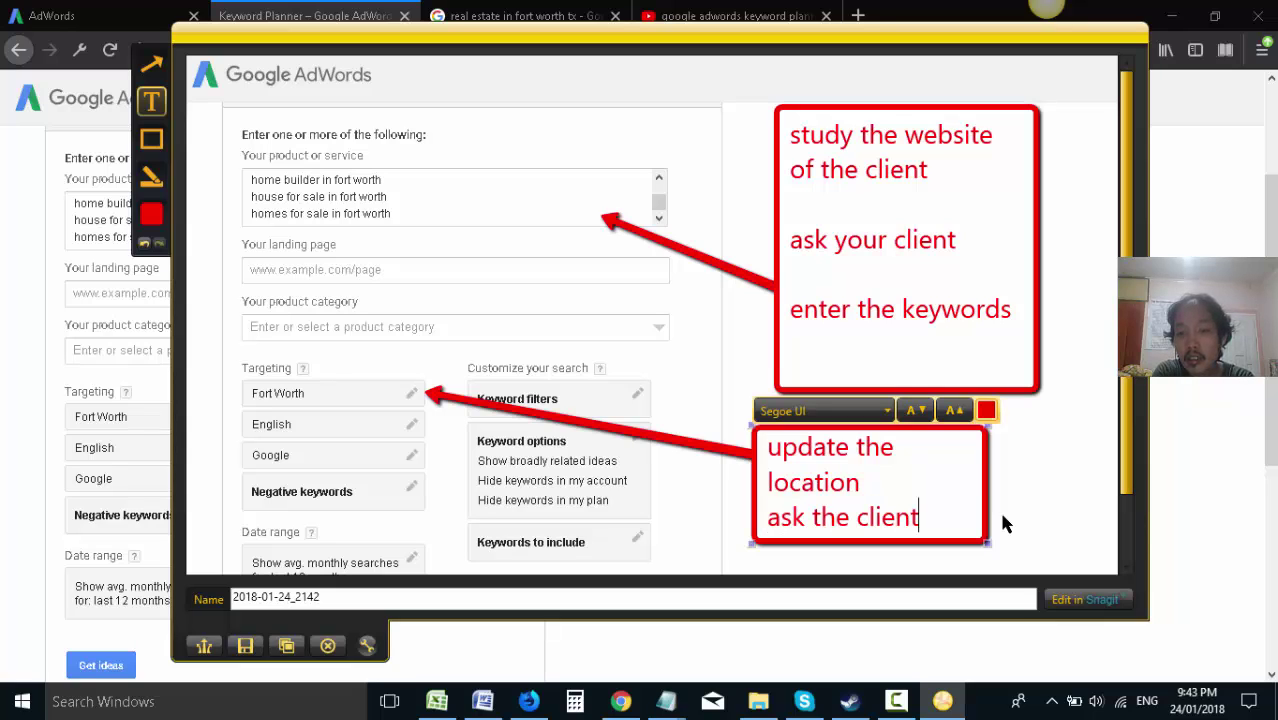
- Enlarge the location callout and insert a blank line between "update the location" and "ask the client"
left_click_drag(750, 426, 740, 392)
left_click(876, 471)
key("Return")
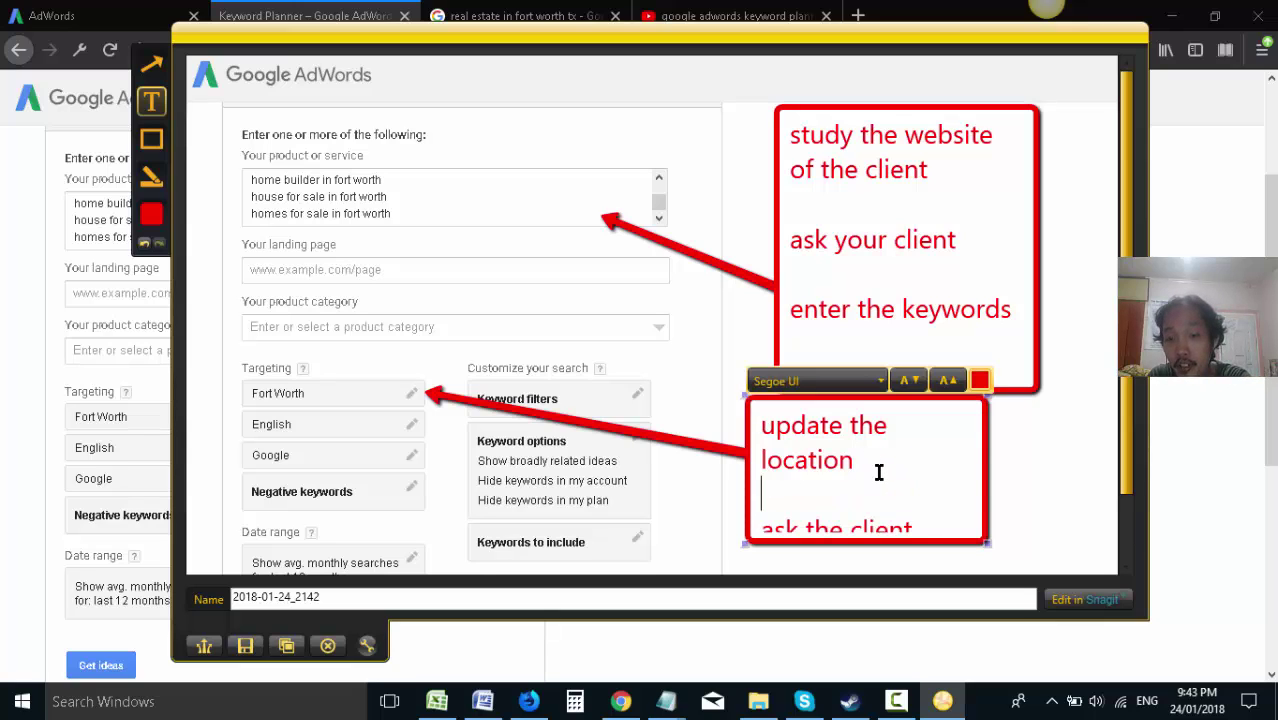
left_click_drag(988, 542, 1054, 553)
scroll(1114, 528, "down", 1)
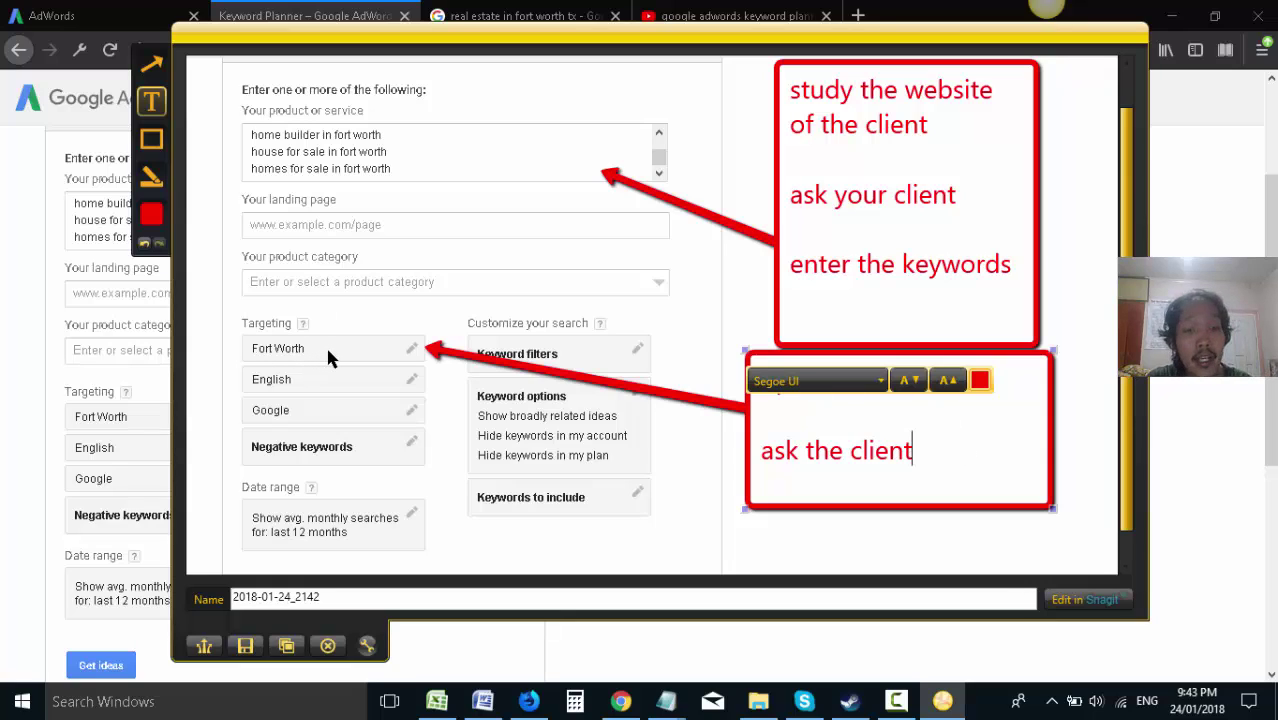
- Point a red arrow at the Get ideas button in the annotated search form capture
scroll(447, 437, "down", 1)
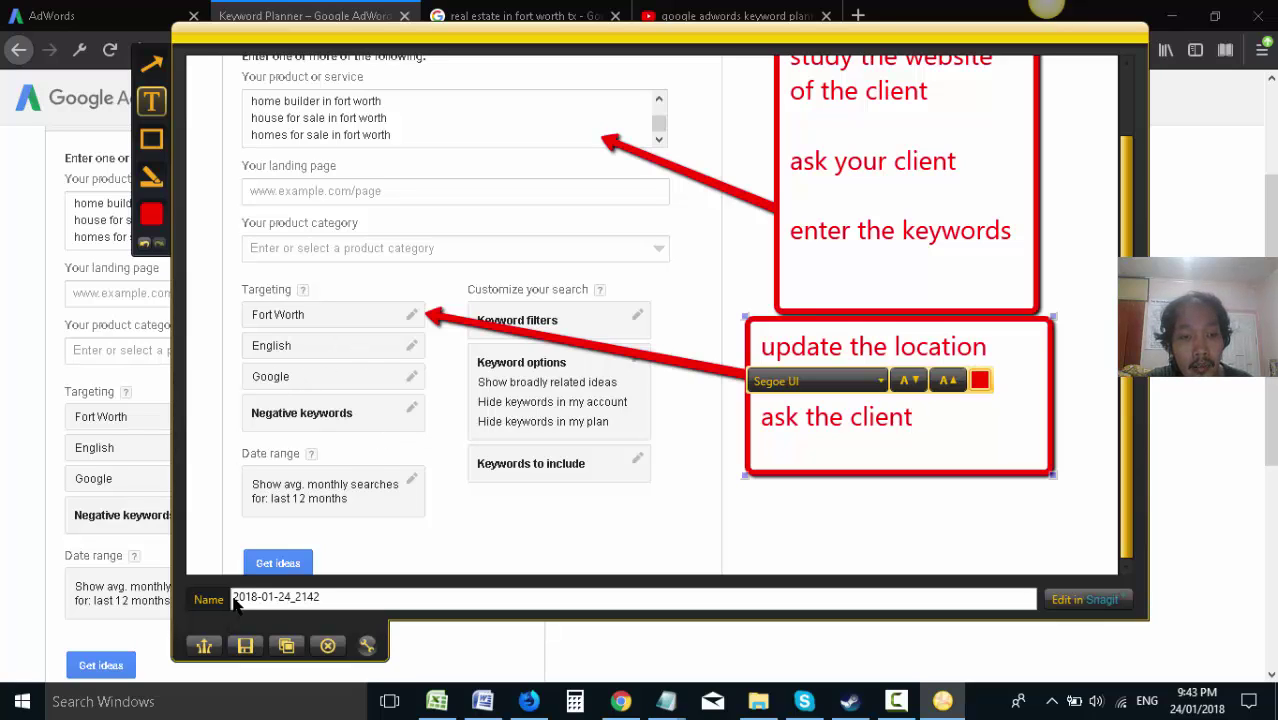
left_click(151, 63)
left_click_drag(772, 509, 350, 555)
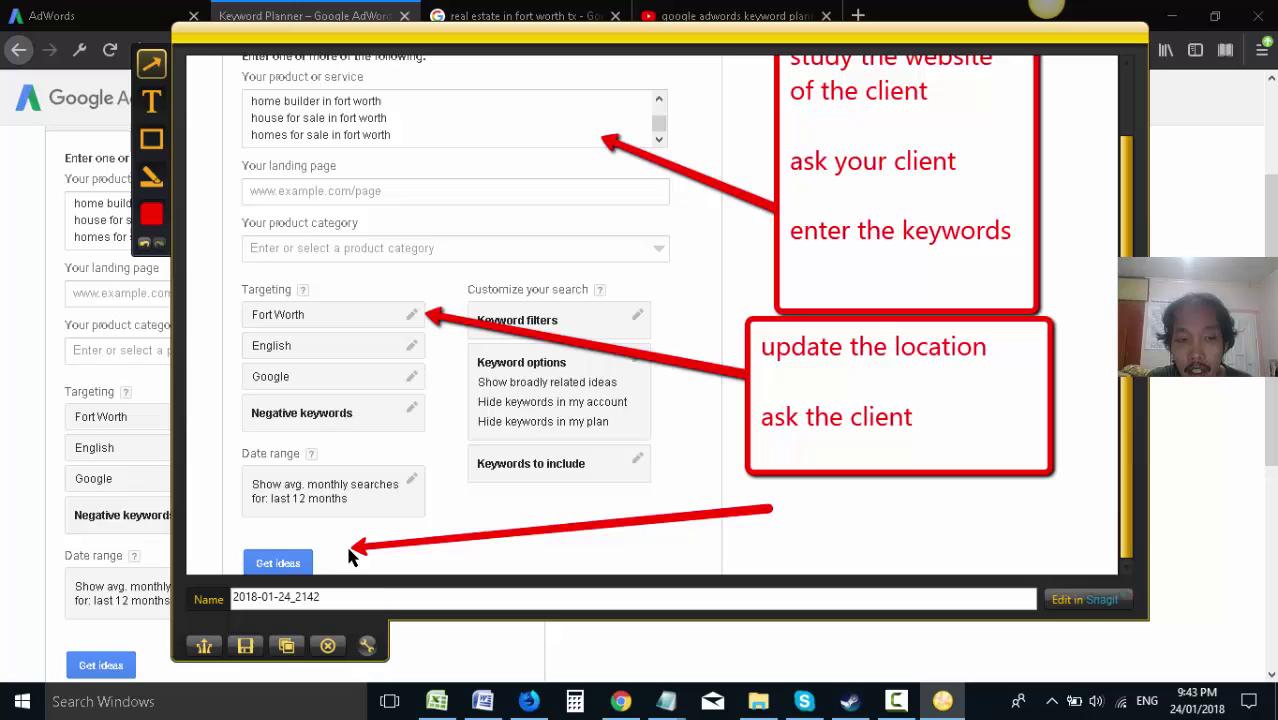
- Copy the annotated capture and paste it at the end of the Word document 01 adwords video.docx, followed by a new line
left_click(287, 646)
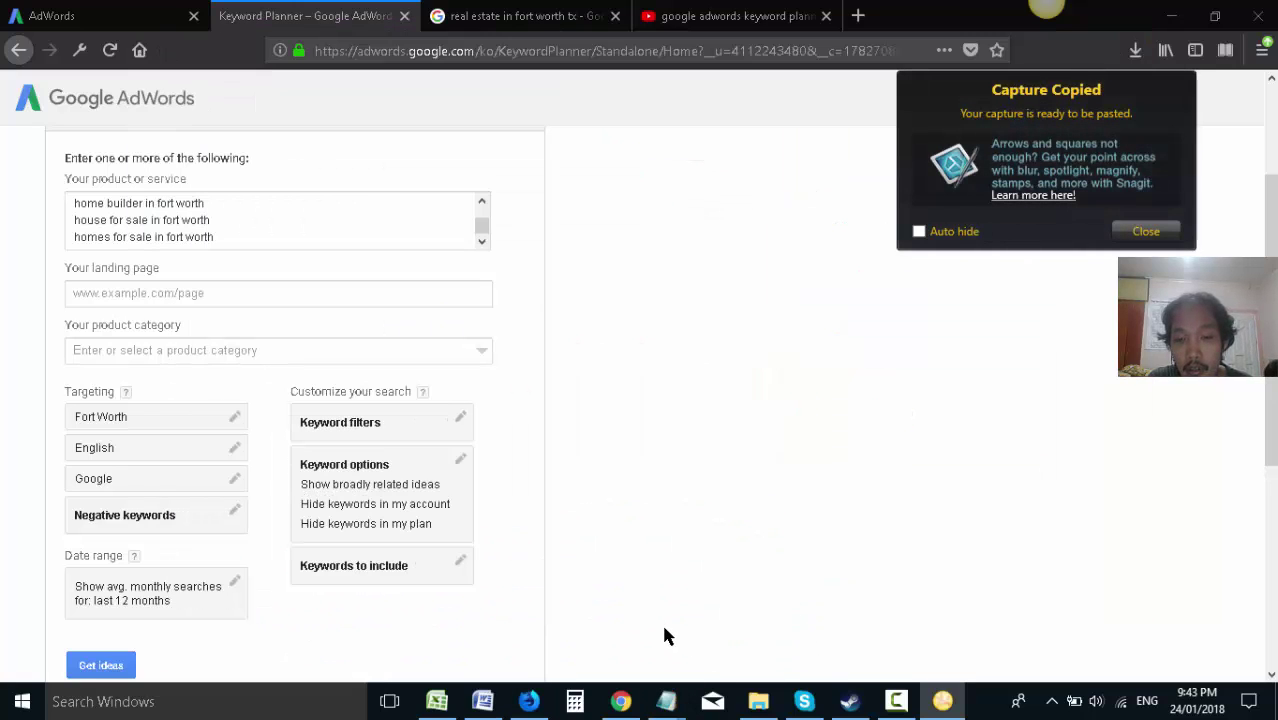
left_click(483, 700)
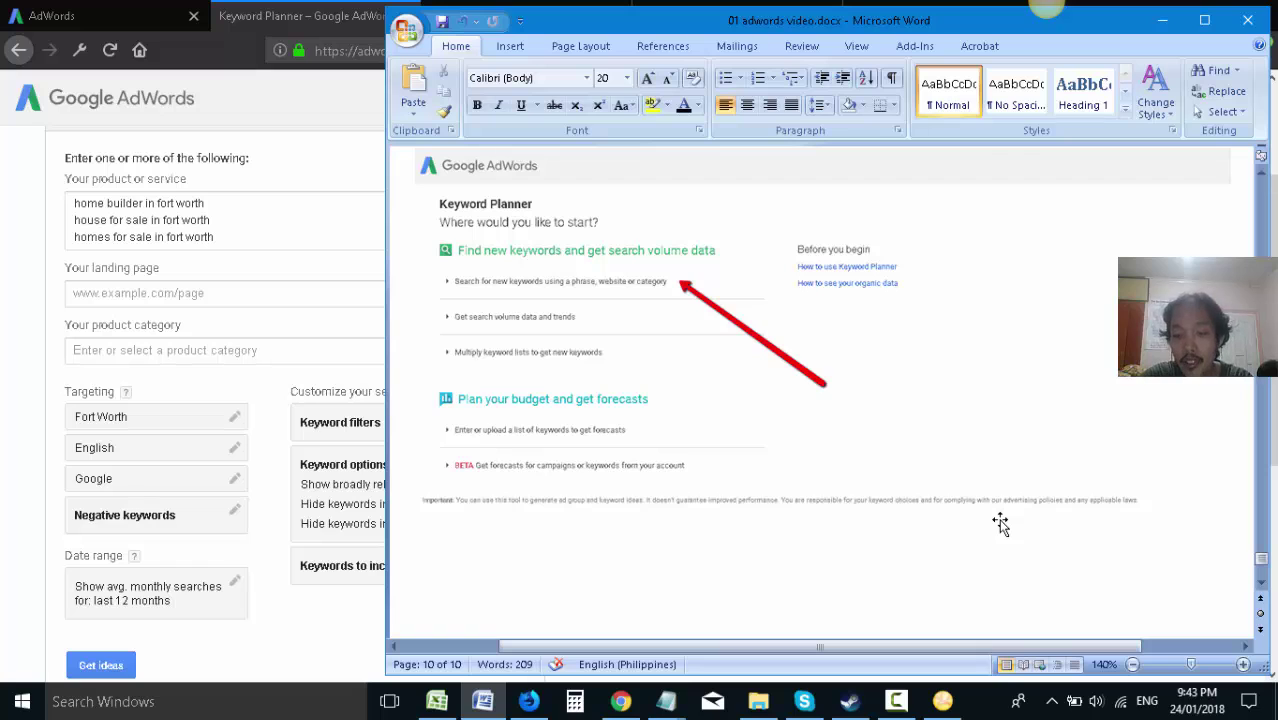
key("ctrl+v")
key("Return")
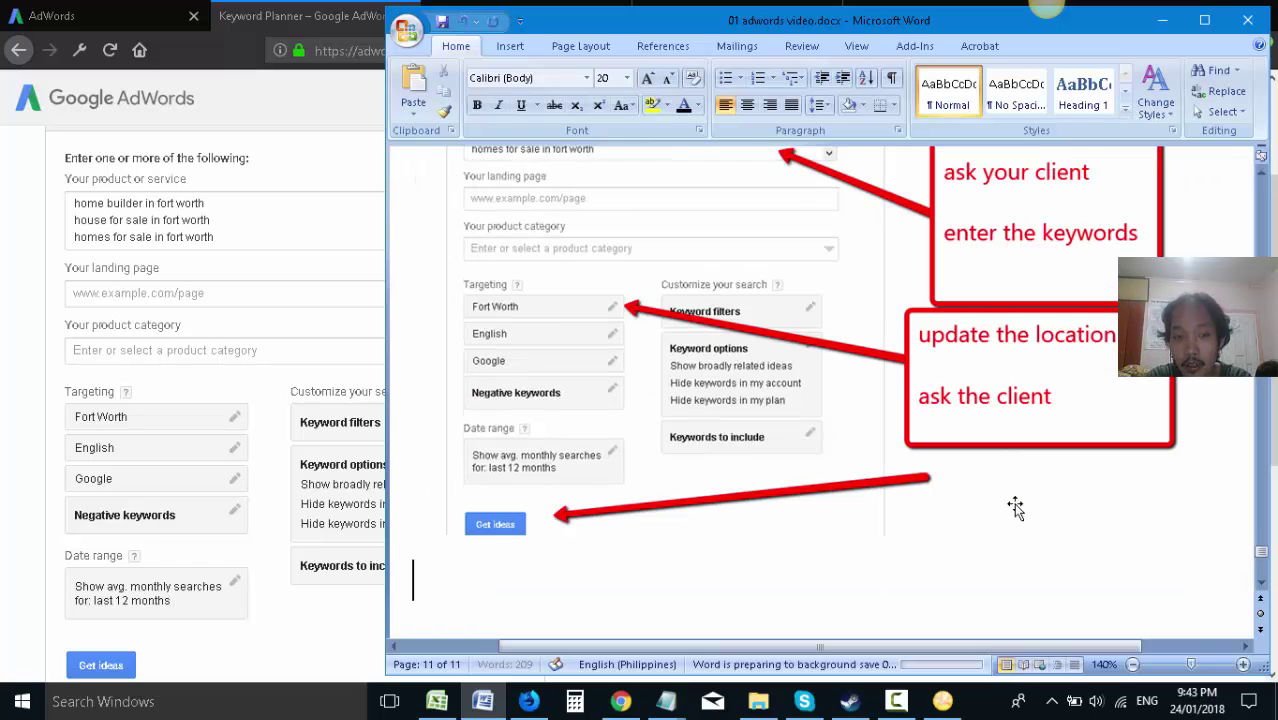
- Switch to Keyword Planner in the browser and request ideas for the entered Fort Worth keywords, trying the request a second time
left_click(130, 556)
scroll(150, 565, "down", 2)
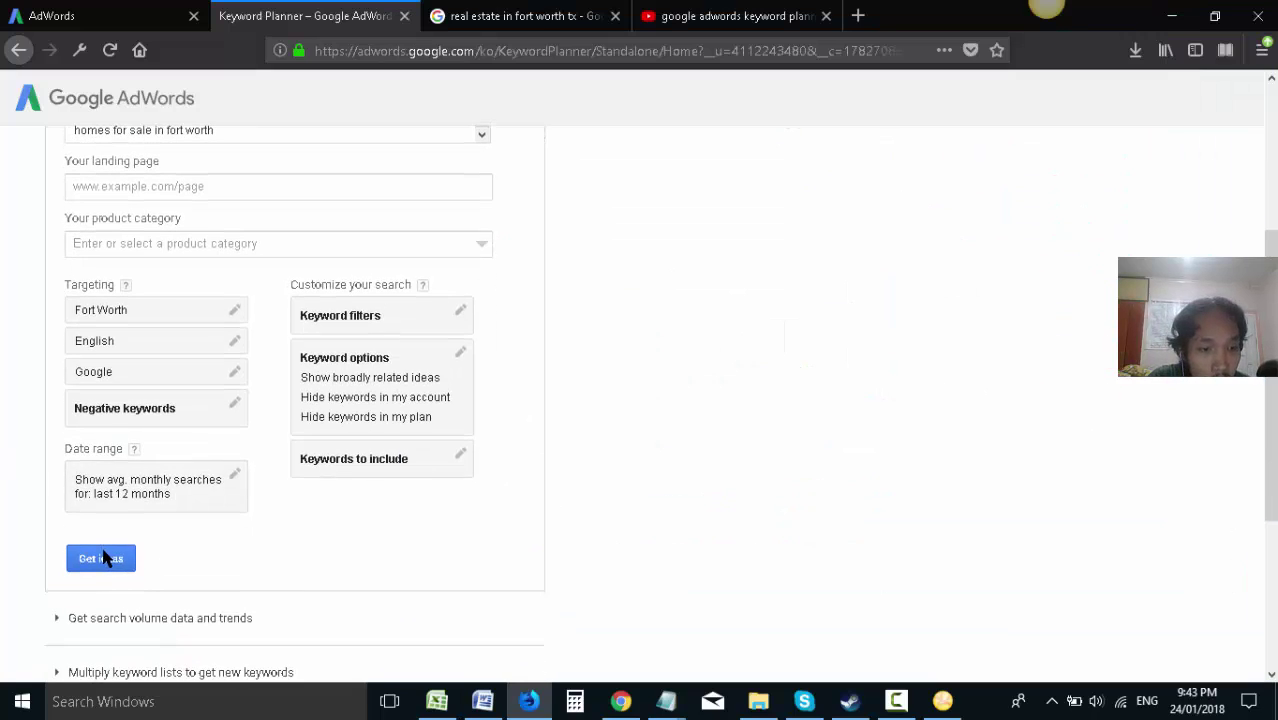
left_click(105, 558)
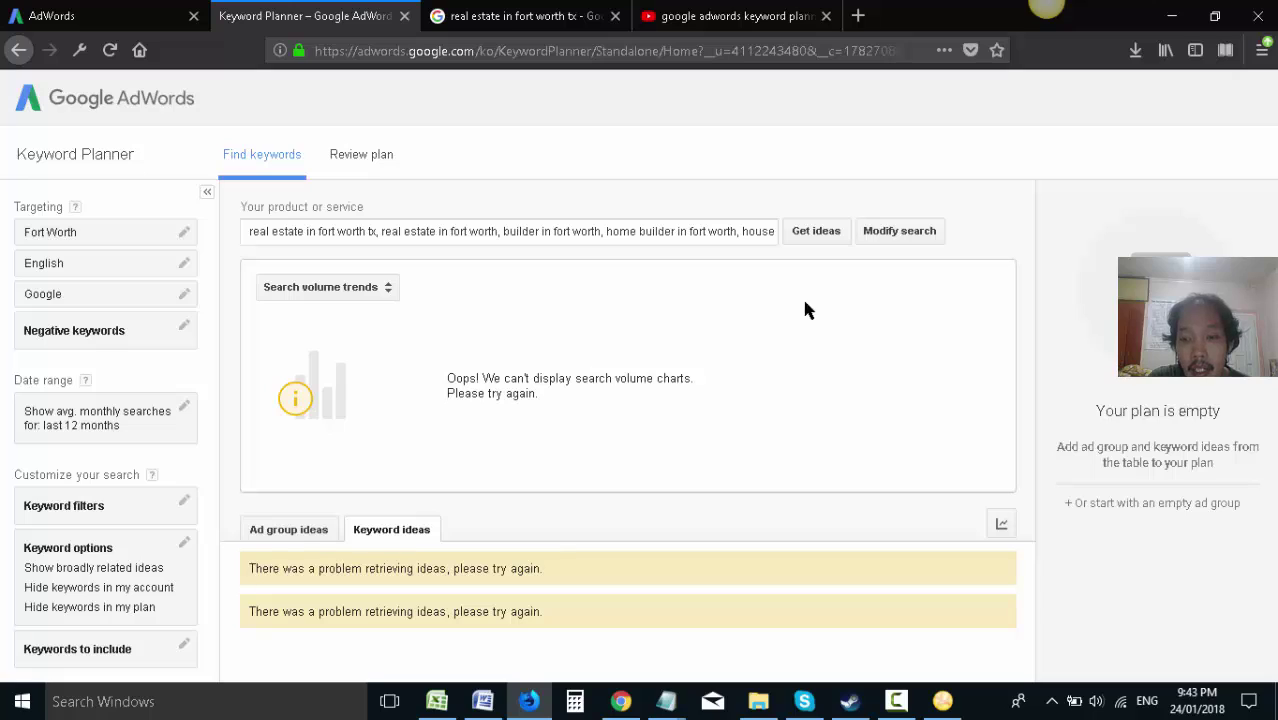
left_click(816, 236)
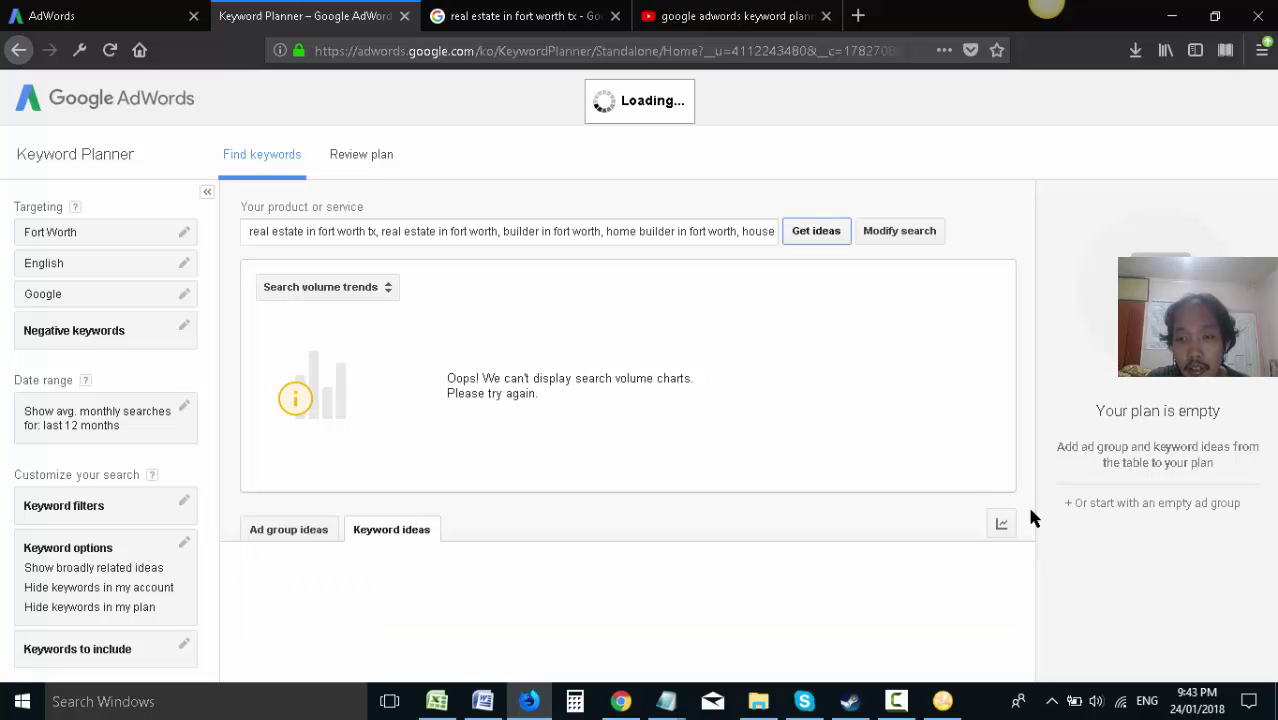
- Switch the Wi-Fi connection to the PLDT network and copy the whole list of product or service keywords
left_click(1120, 701)
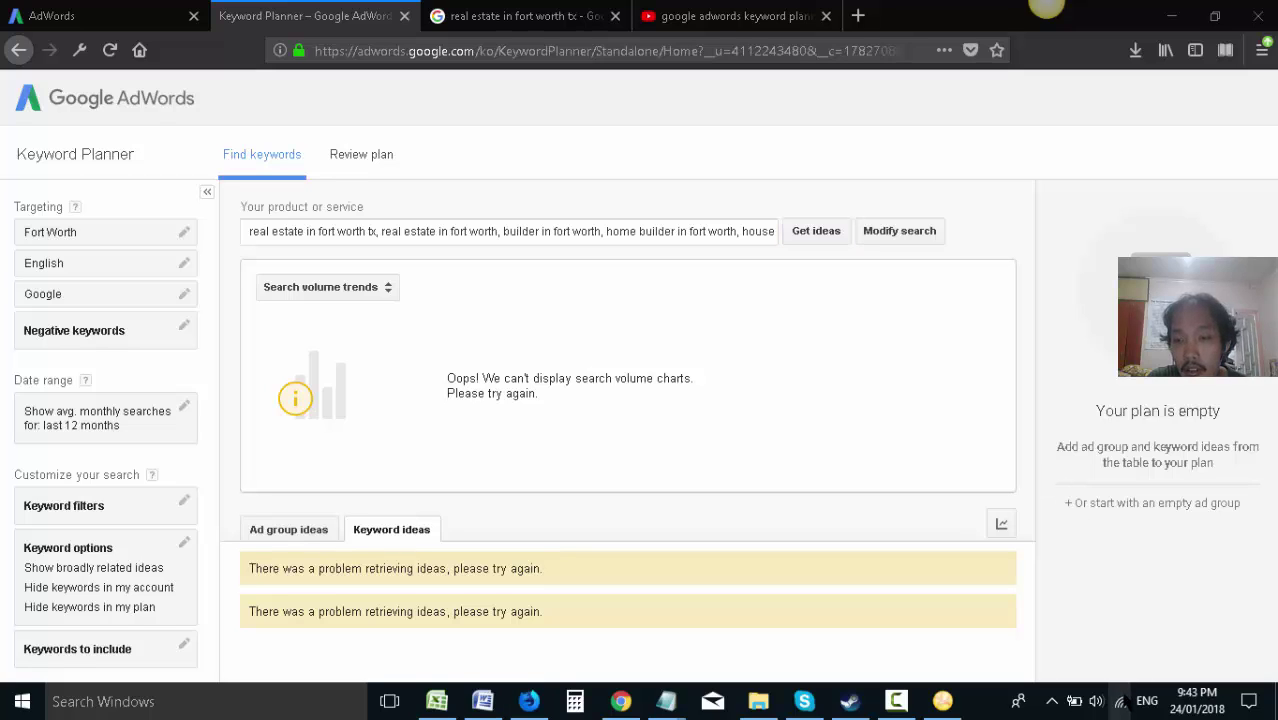
left_click(1030, 300)
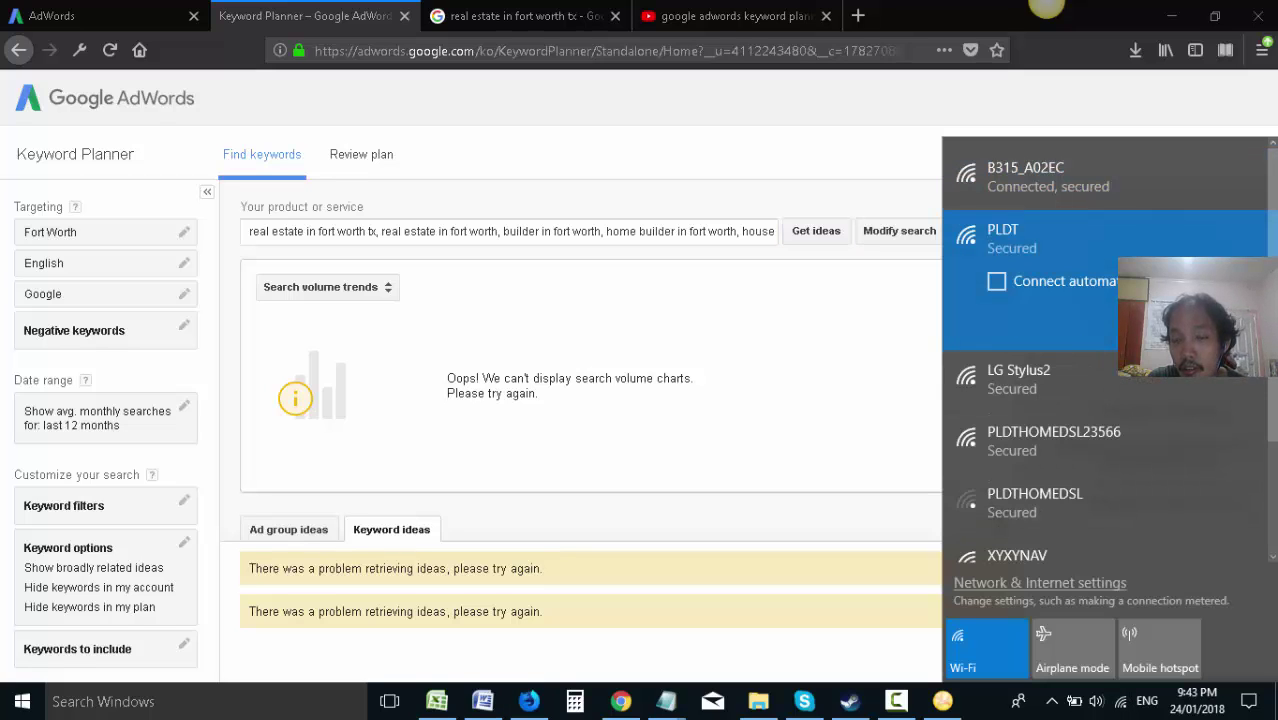
left_click(737, 231)
key("ctrl+a")
right_click(432, 233)
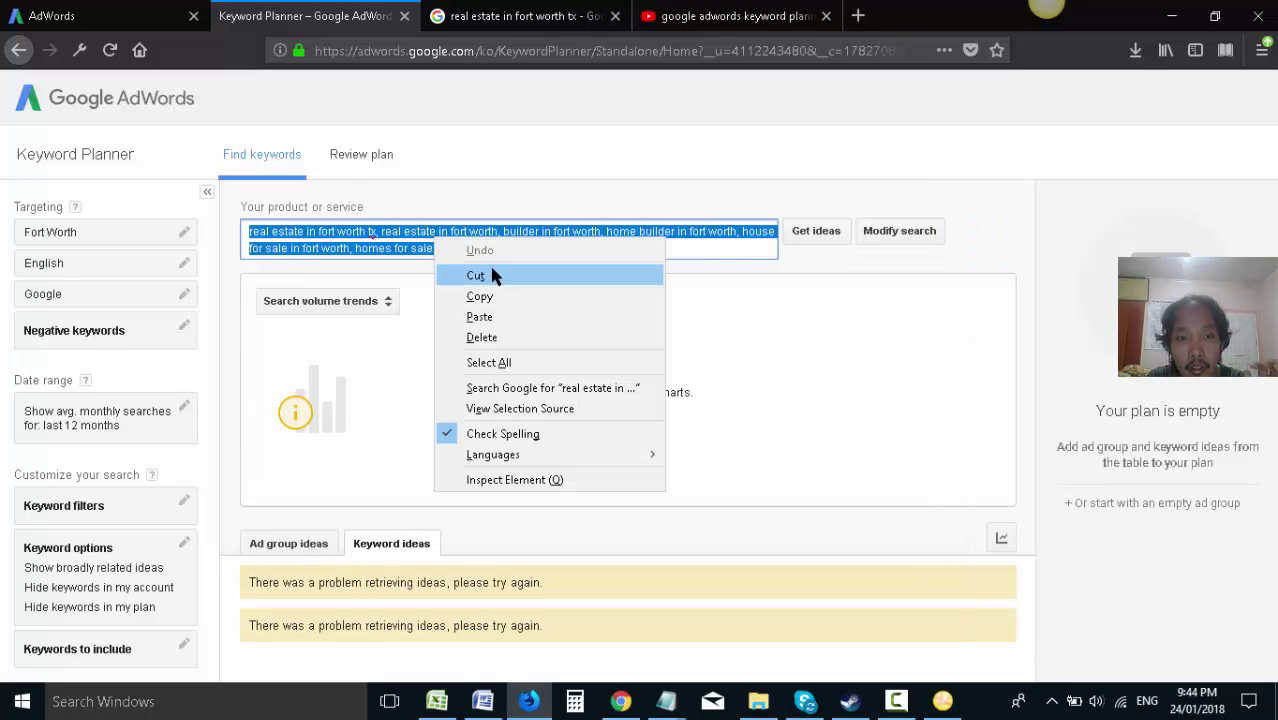
left_click(482, 297)
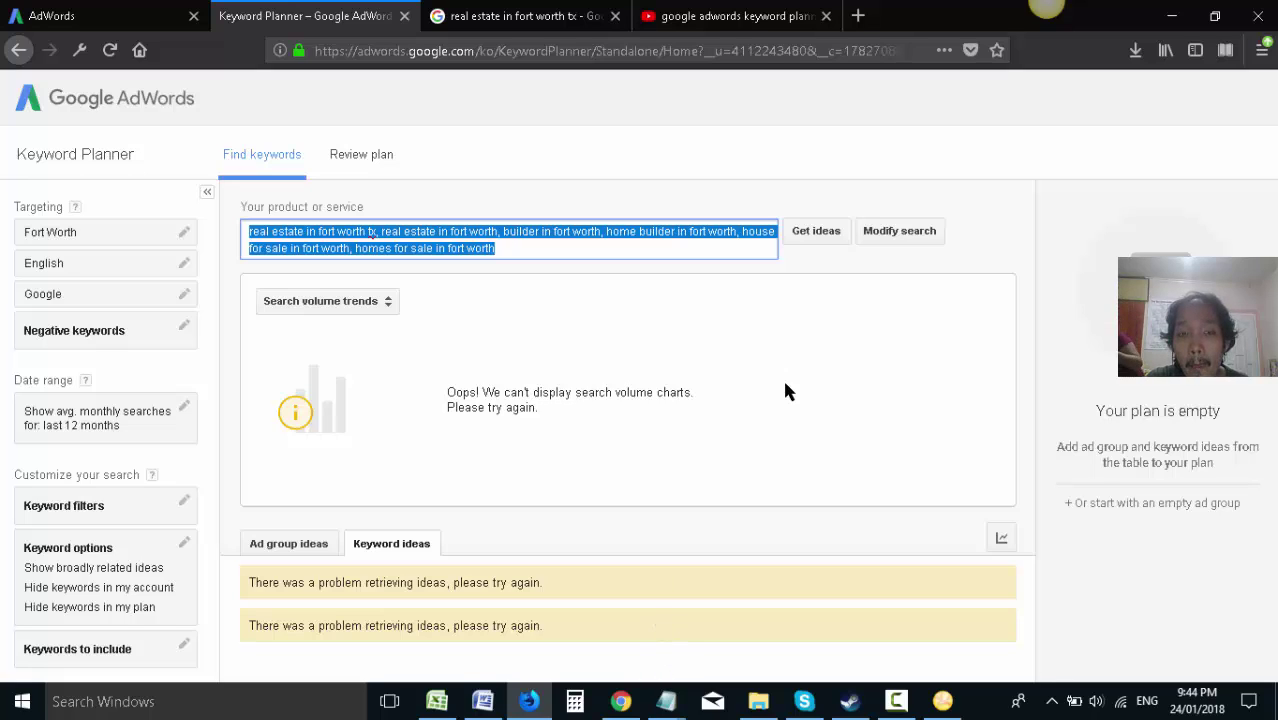
left_click(1030, 258)
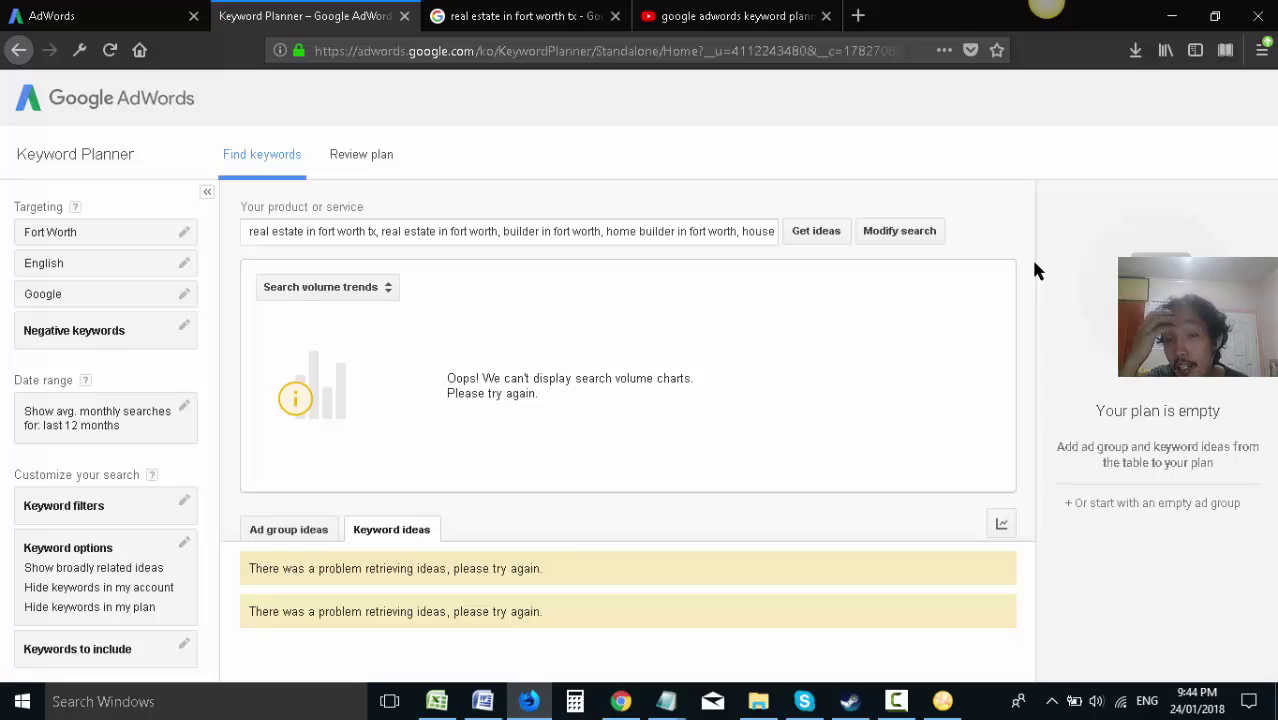
- Request the keyword ideas again and examine the search terms with their monthly searches, competition and suggested bids
left_click(805, 234)
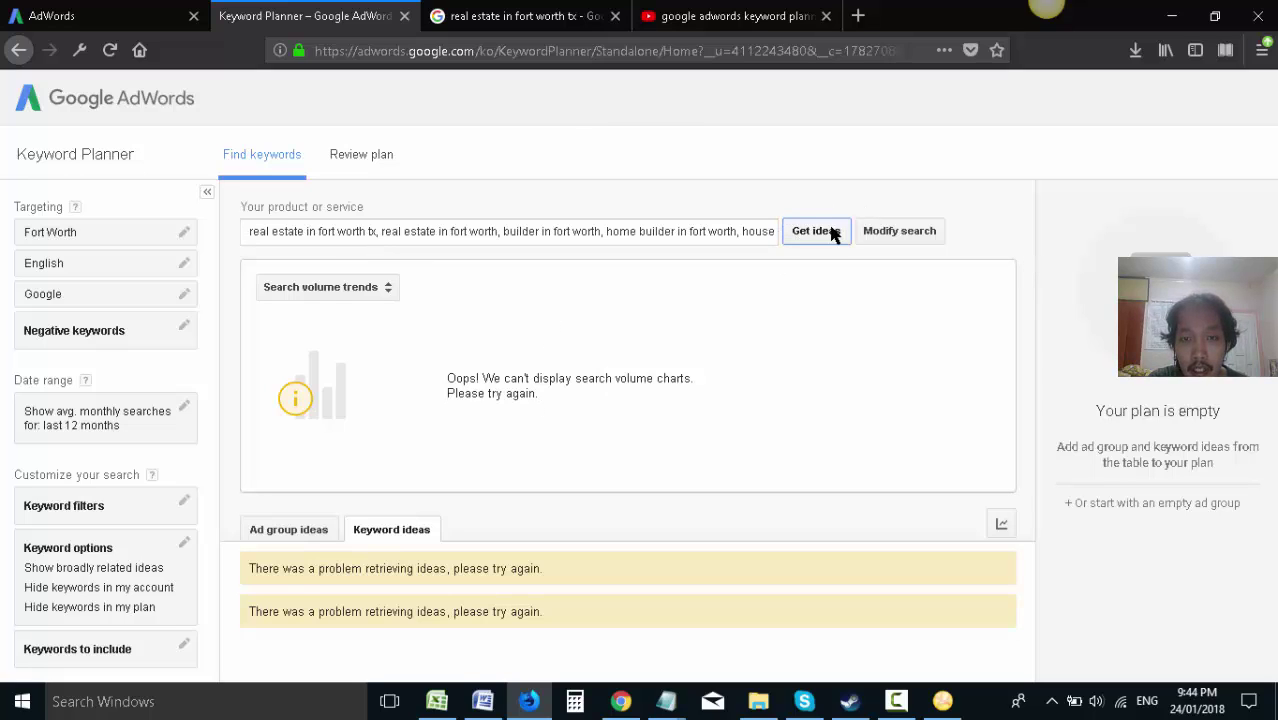
left_click(833, 233)
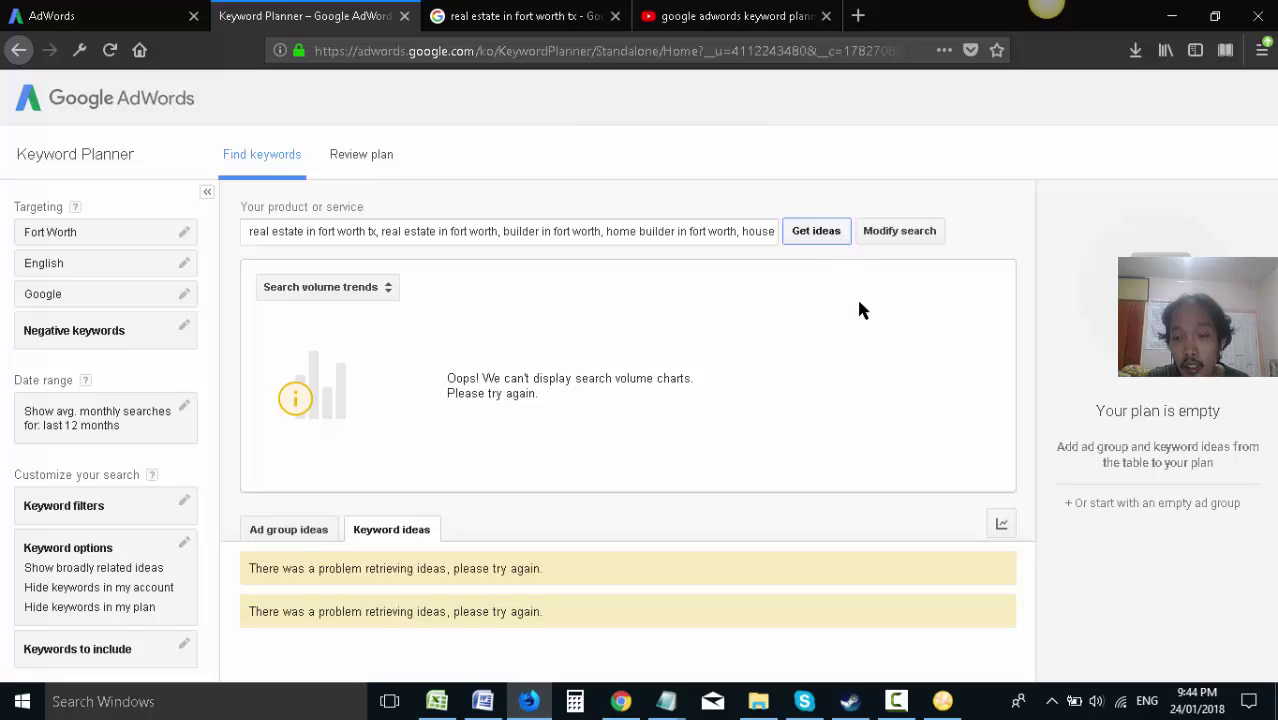
left_click(816, 231)
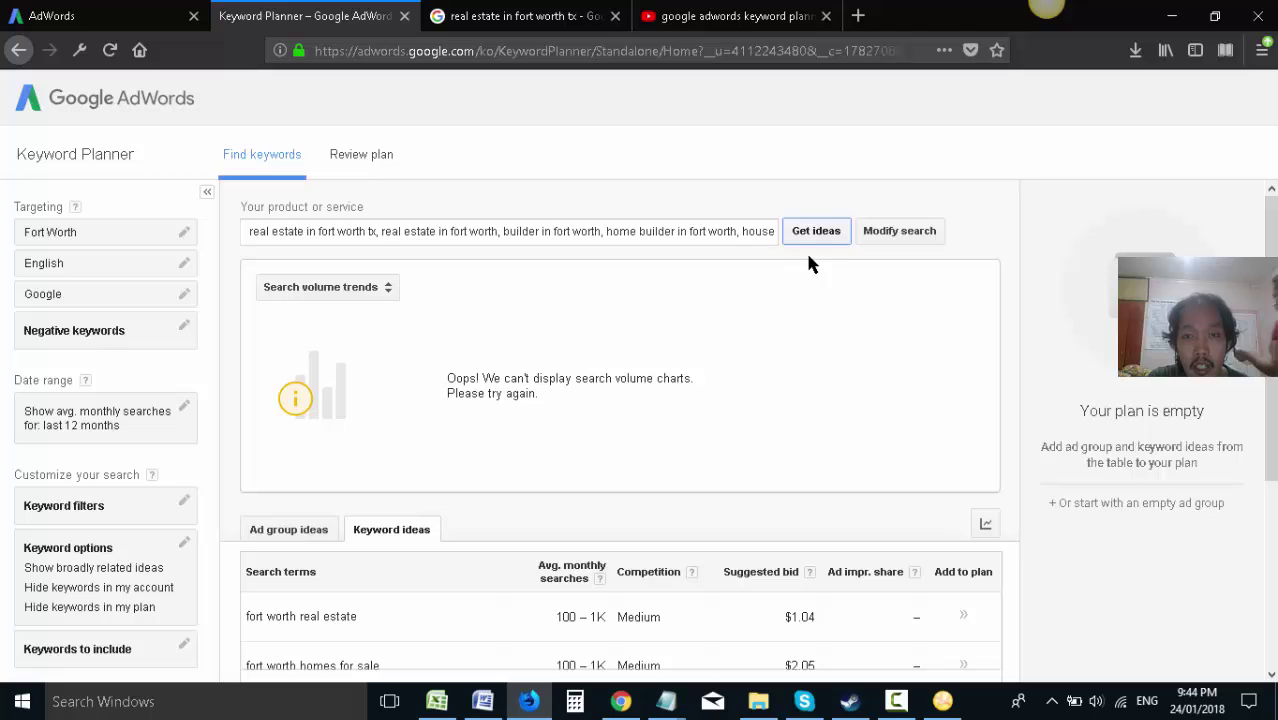
scroll(1030, 412, "down", 2)
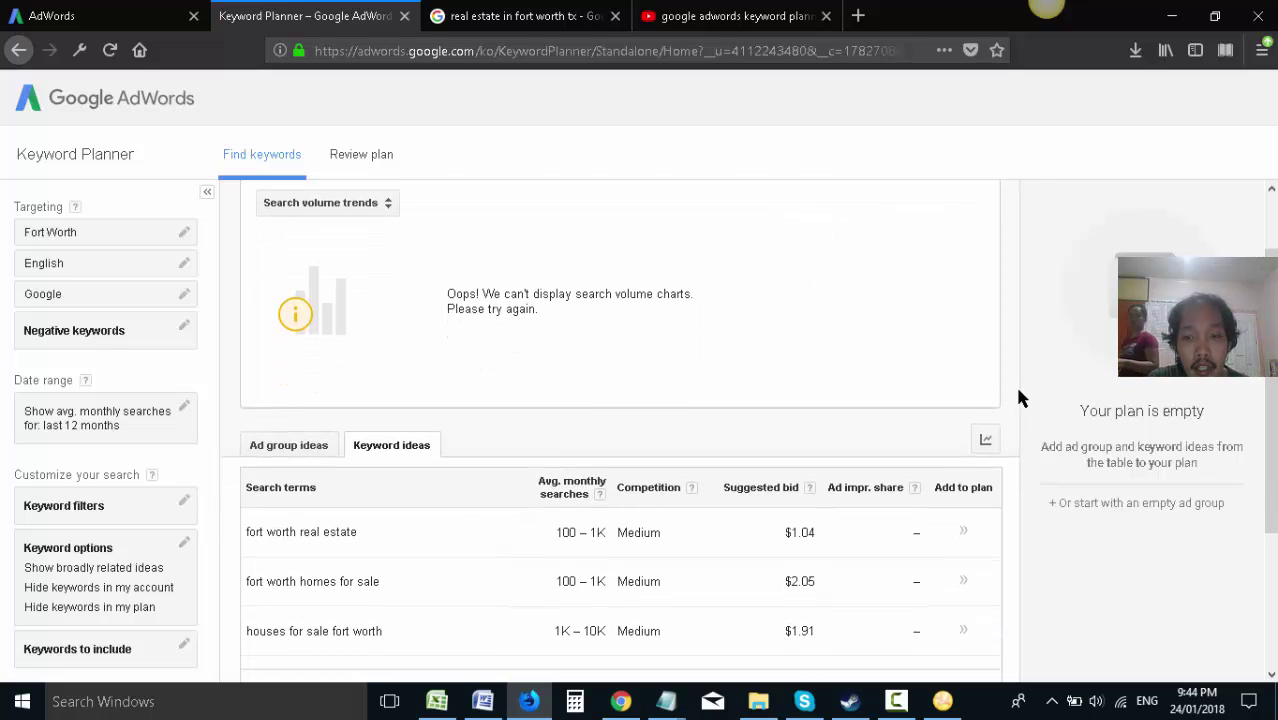
scroll(1020, 398, "down", 5)
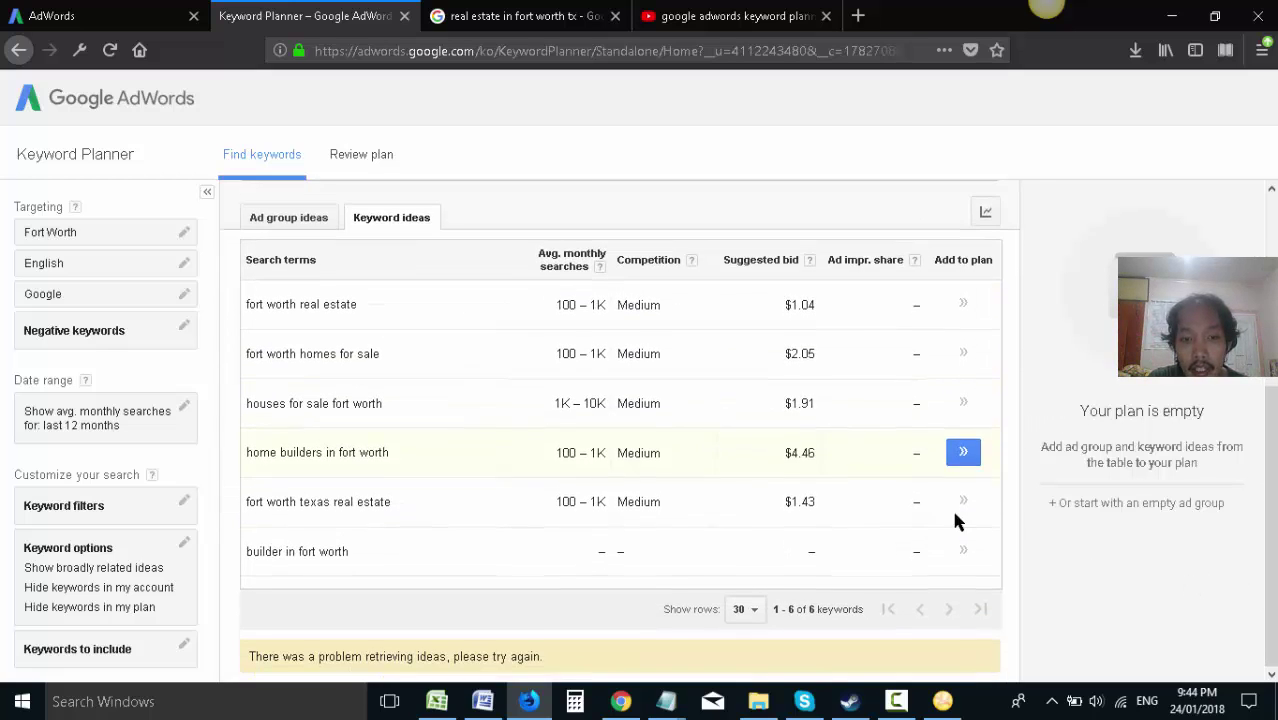
scroll(985, 548, "up", 4)
scroll(675, 393, "up", 2)
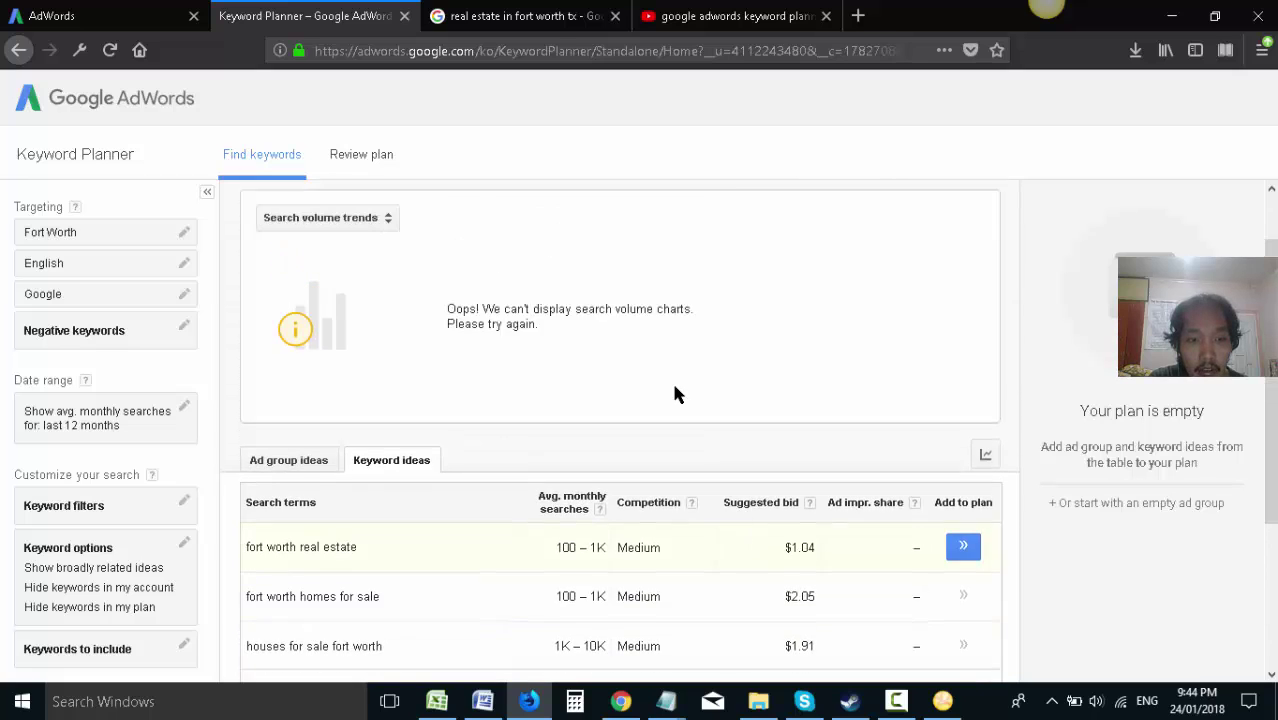
scroll(675, 395, "up", 2)
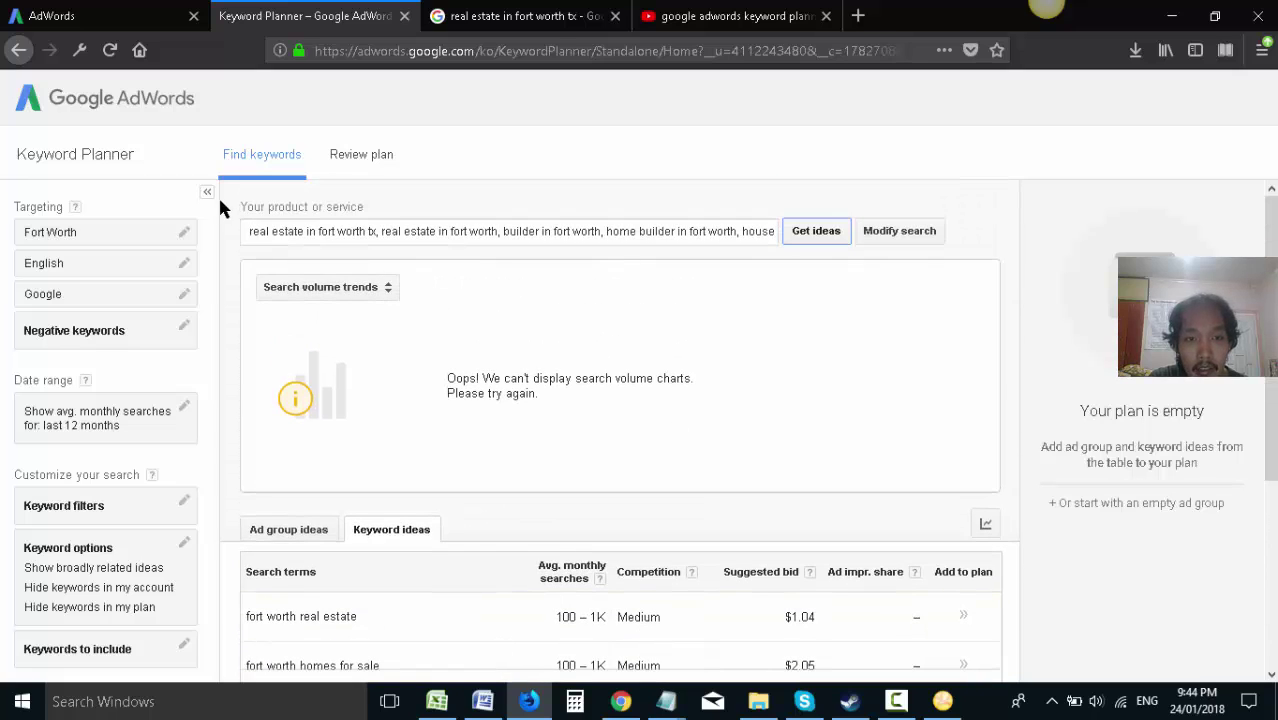
- Append "real estate, builder, home builder, house for sale, homes for sale" to the product or service keywords and get ideas for the extended list
triple_click(362, 233)
left_click(494, 244)
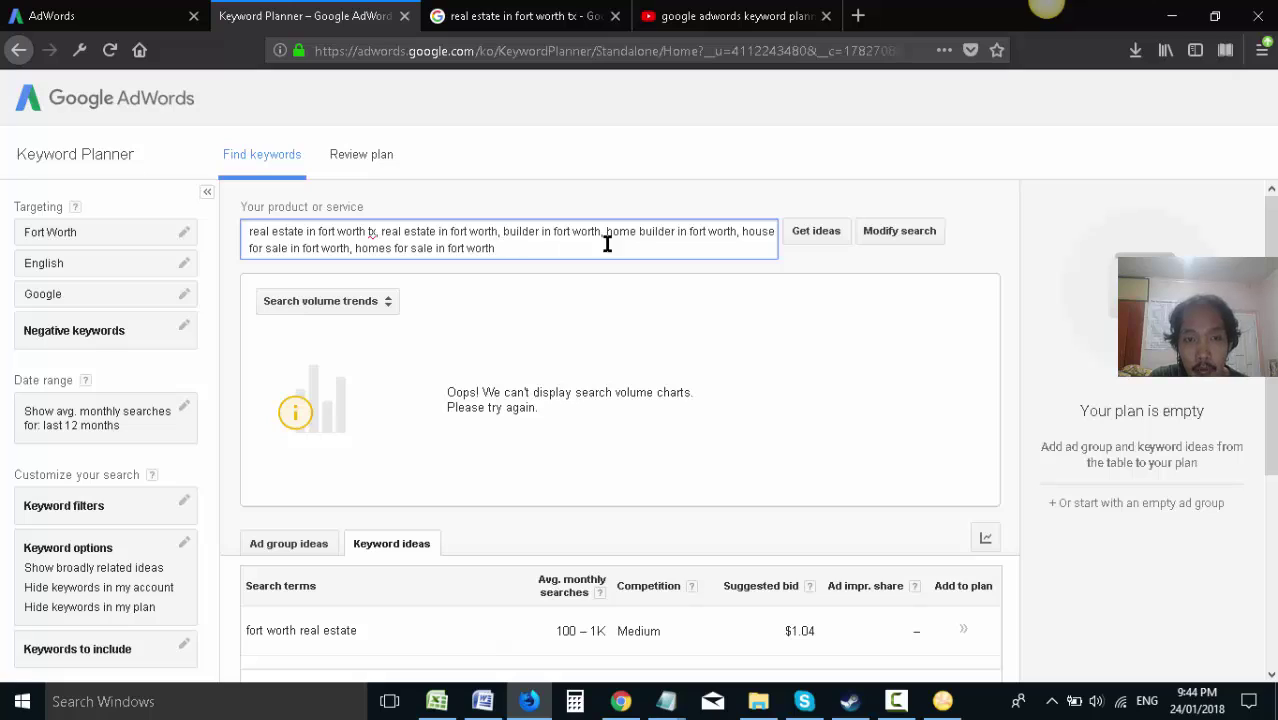
type(", r")
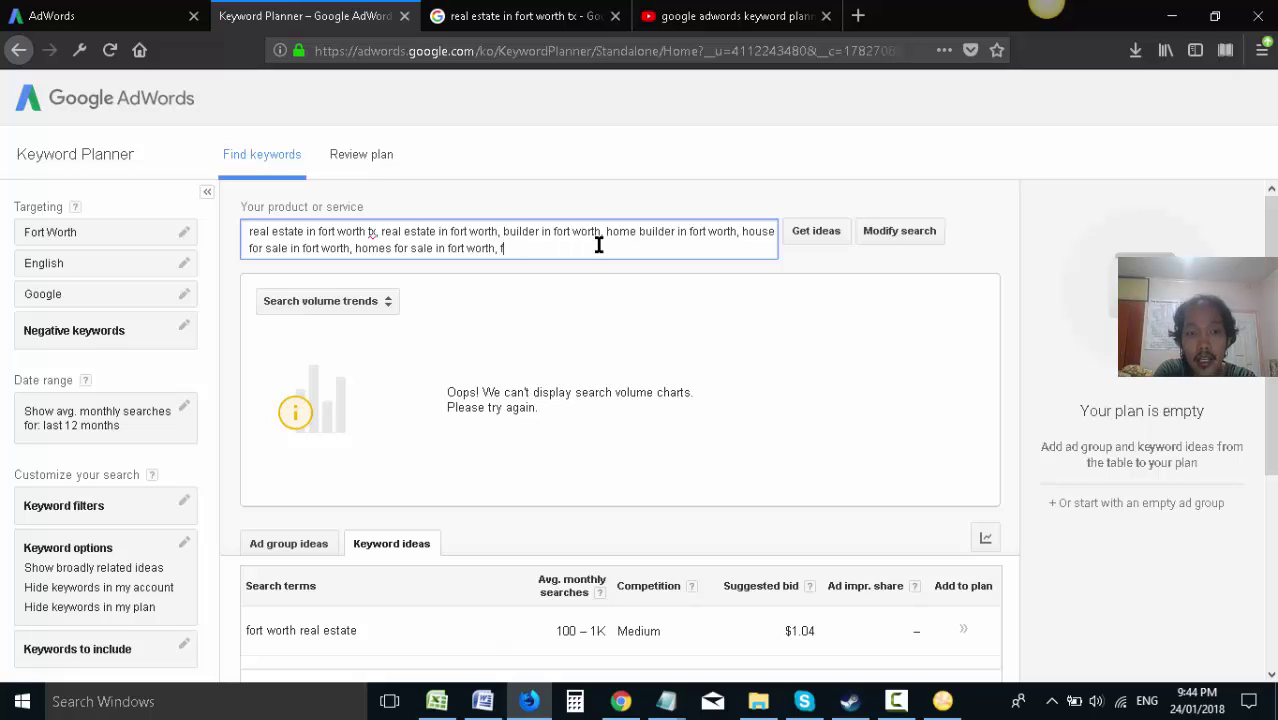
type("ea")
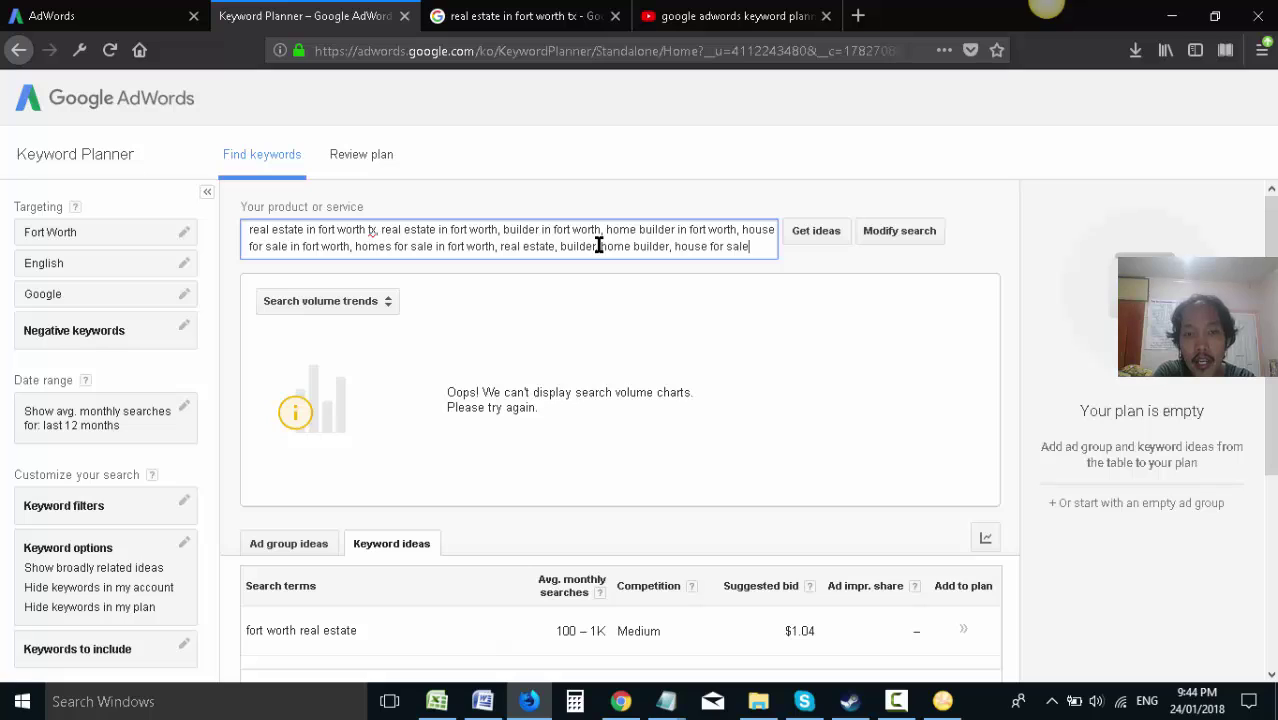
type("mes for sale")
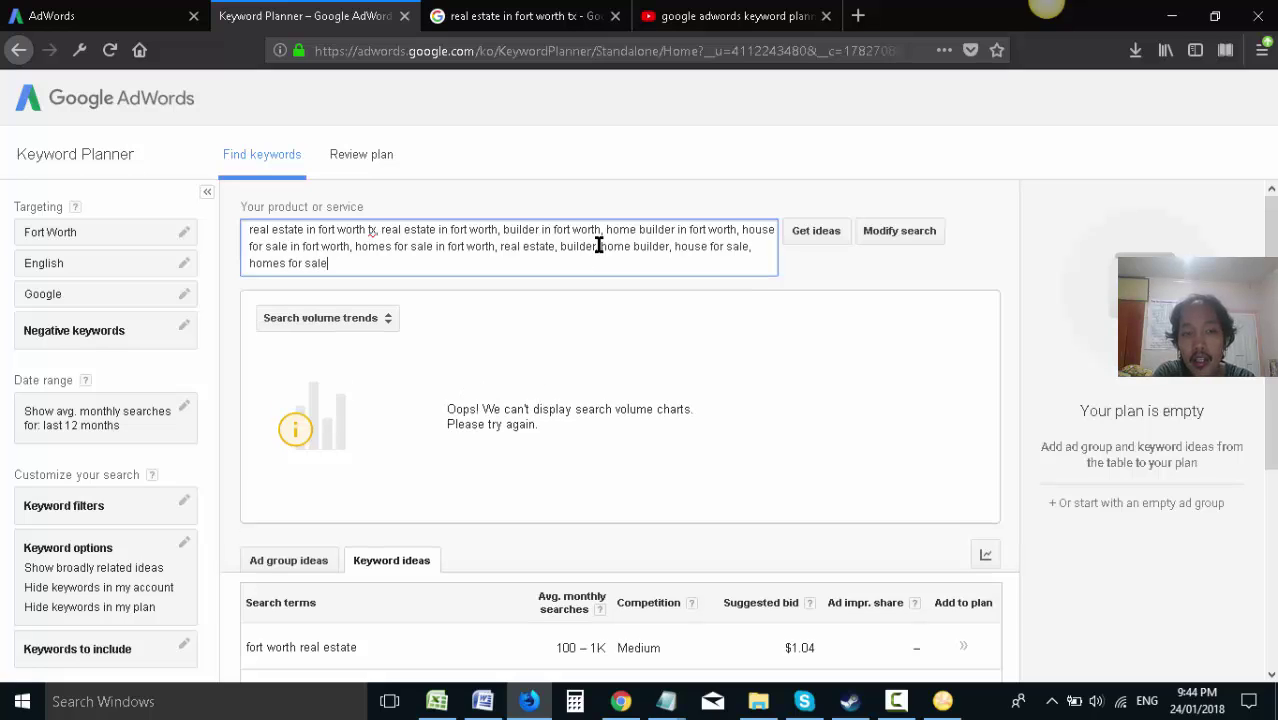
left_click(815, 231)
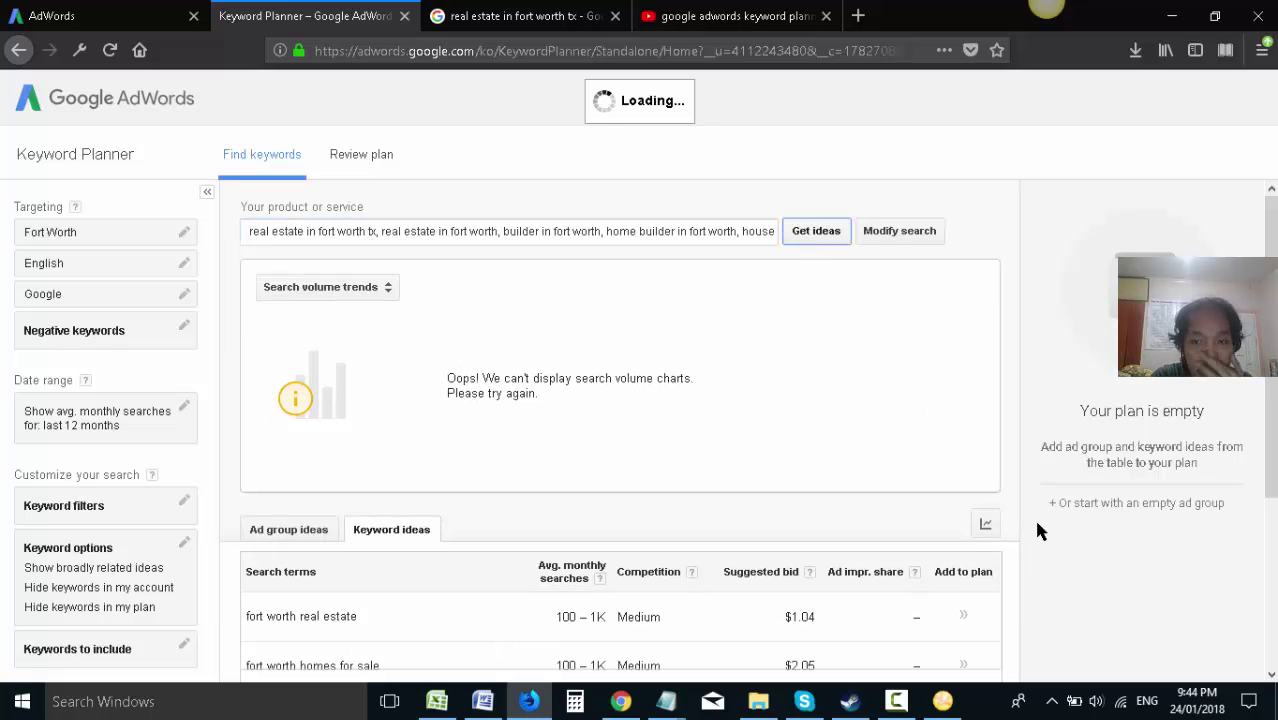
scroll(973, 551, "down", 5)
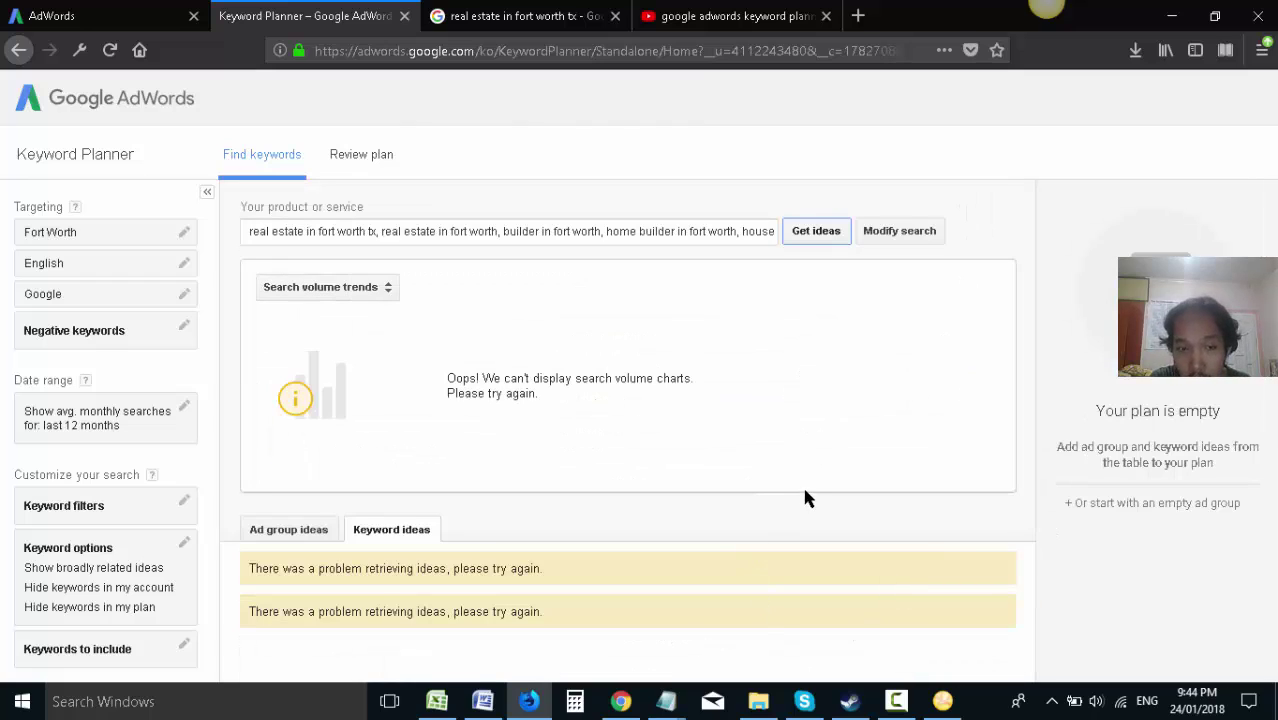
left_click(818, 231)
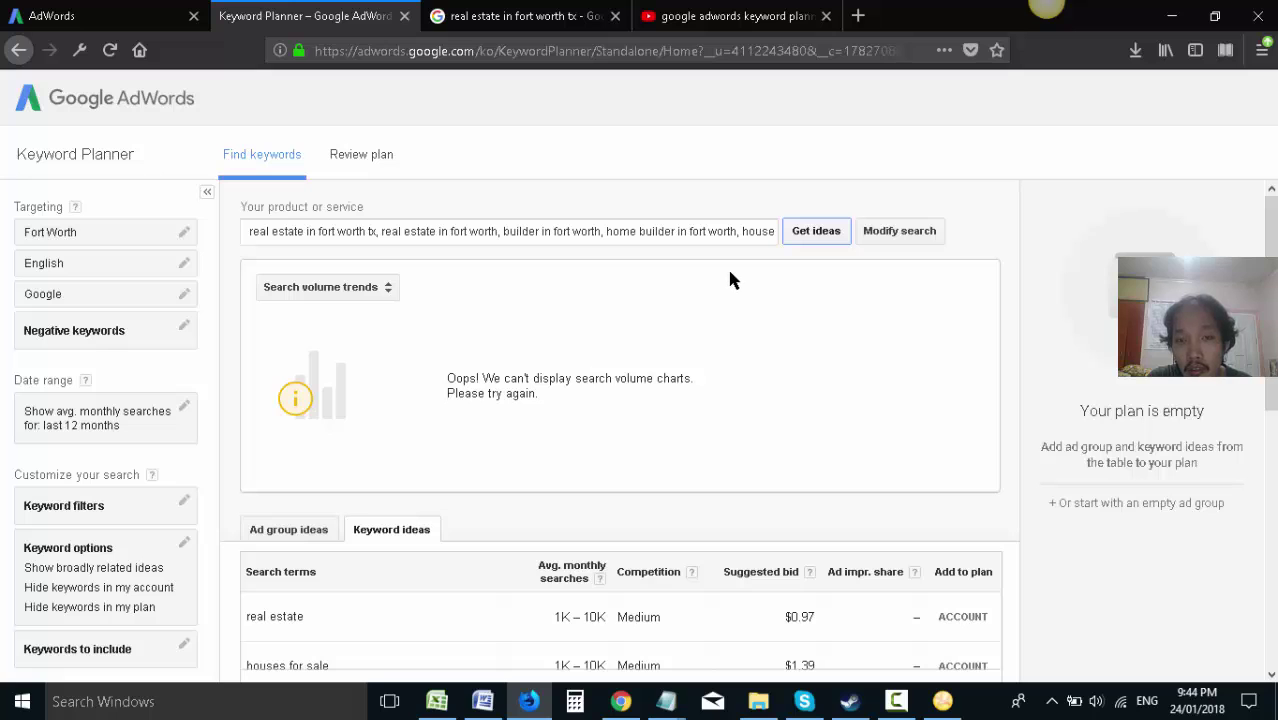
- Examine the keyword ideas for the extended list and check the Fort Worth location targeting
scroll(900, 350, "down", 5)
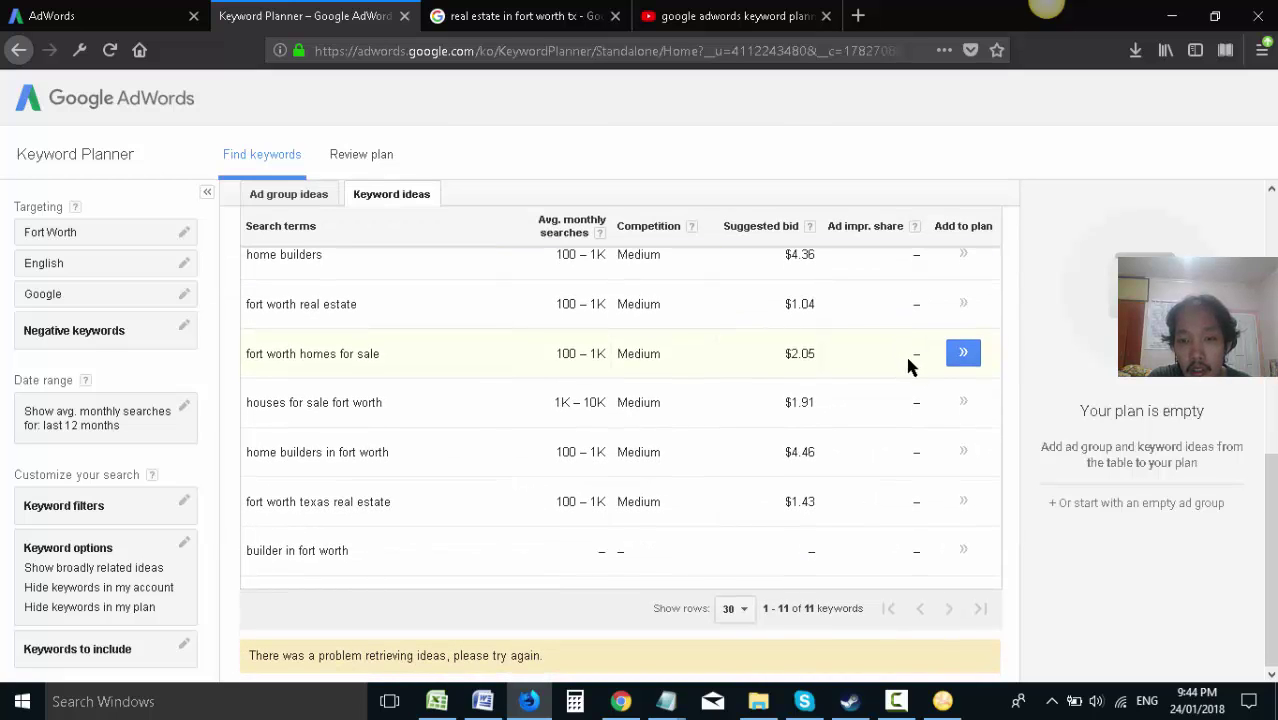
scroll(908, 367, "up", 5)
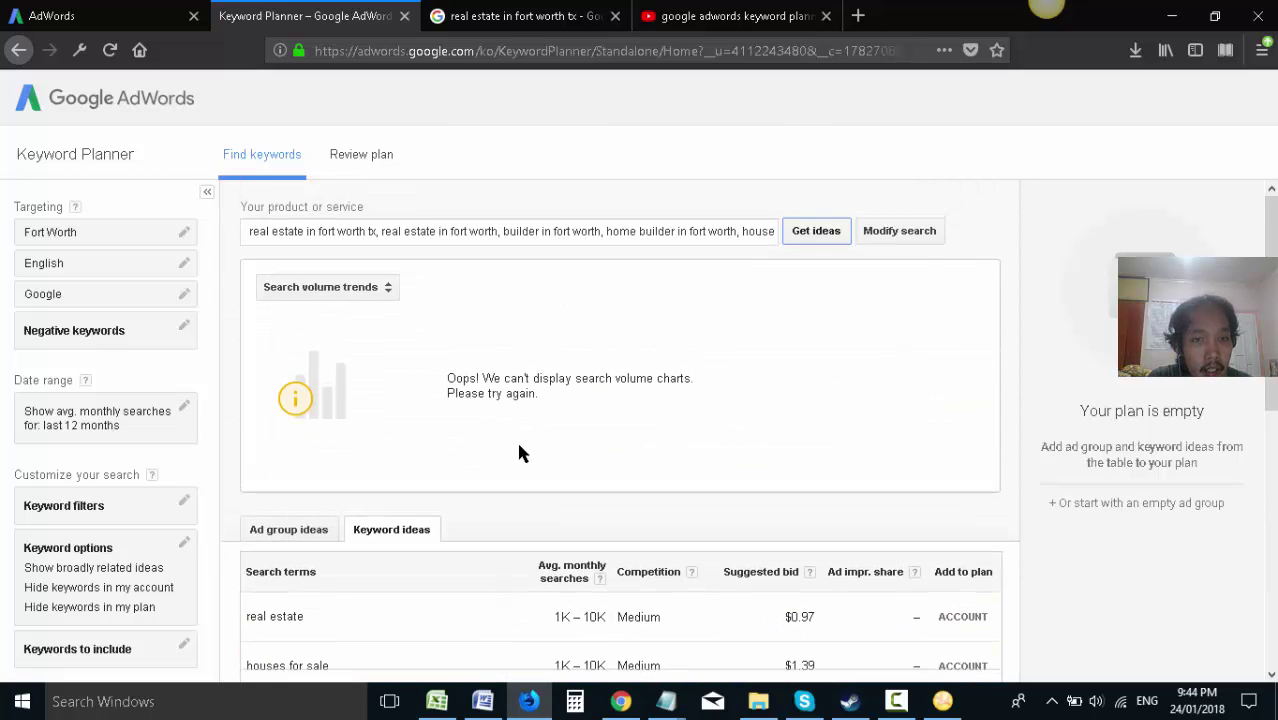
left_click(185, 236)
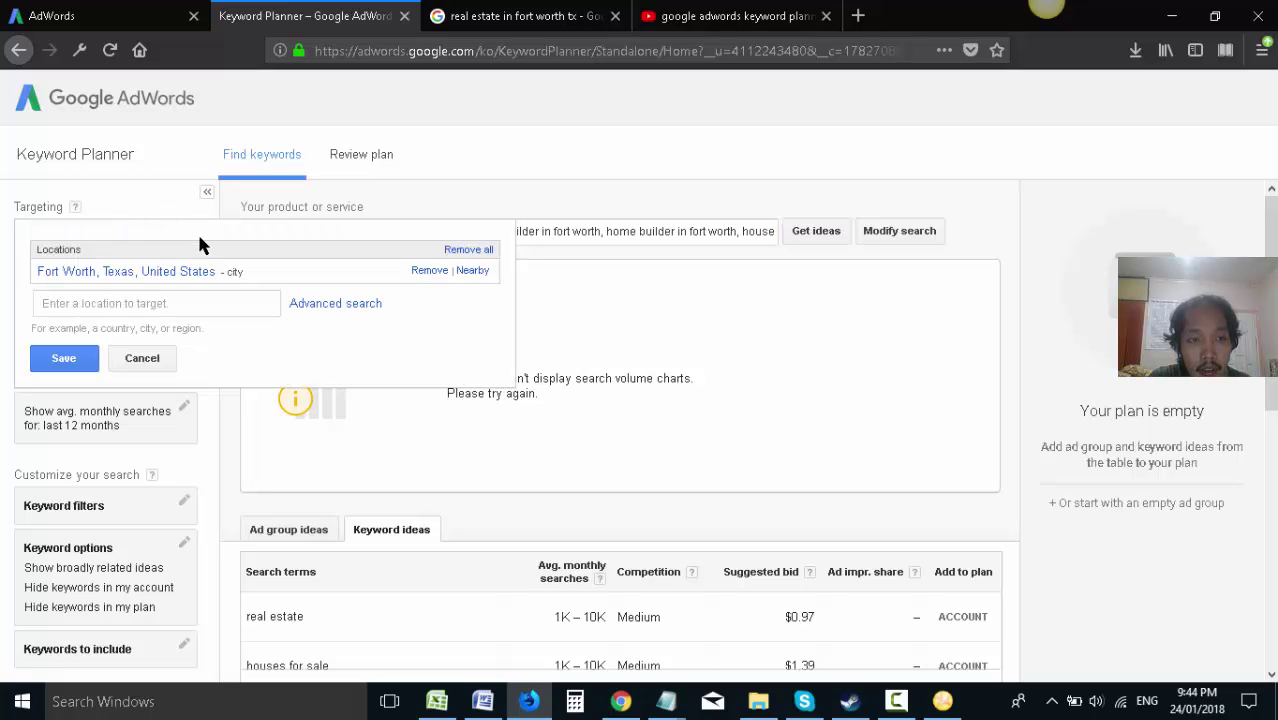
left_click(1007, 323)
scroll(830, 355, "down", 3)
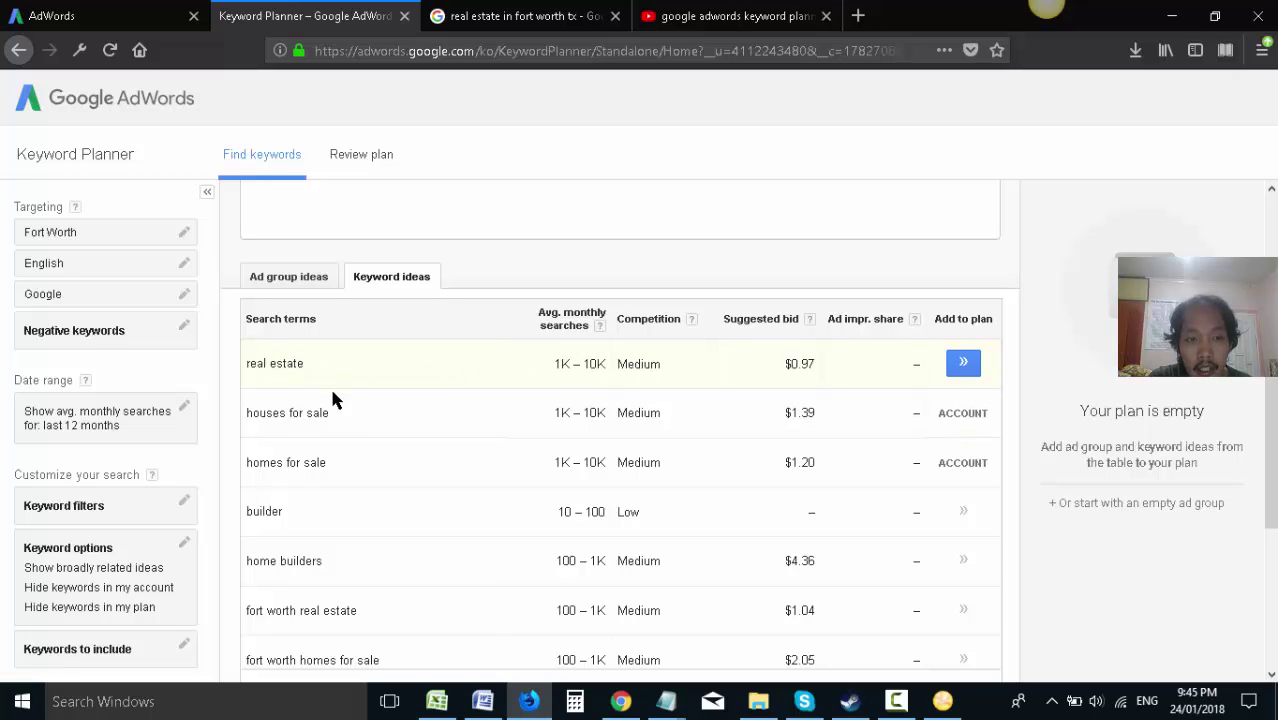
scroll(330, 420, "down", 3)
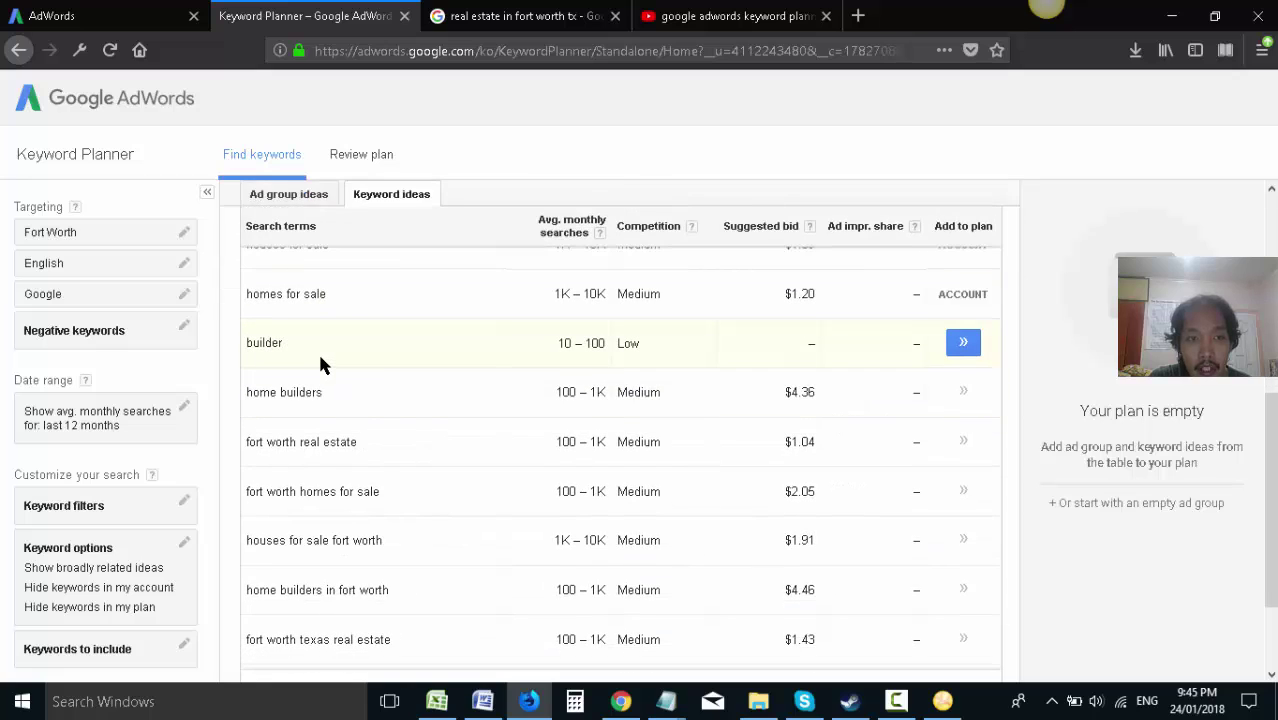
scroll(350, 360, "down", 3)
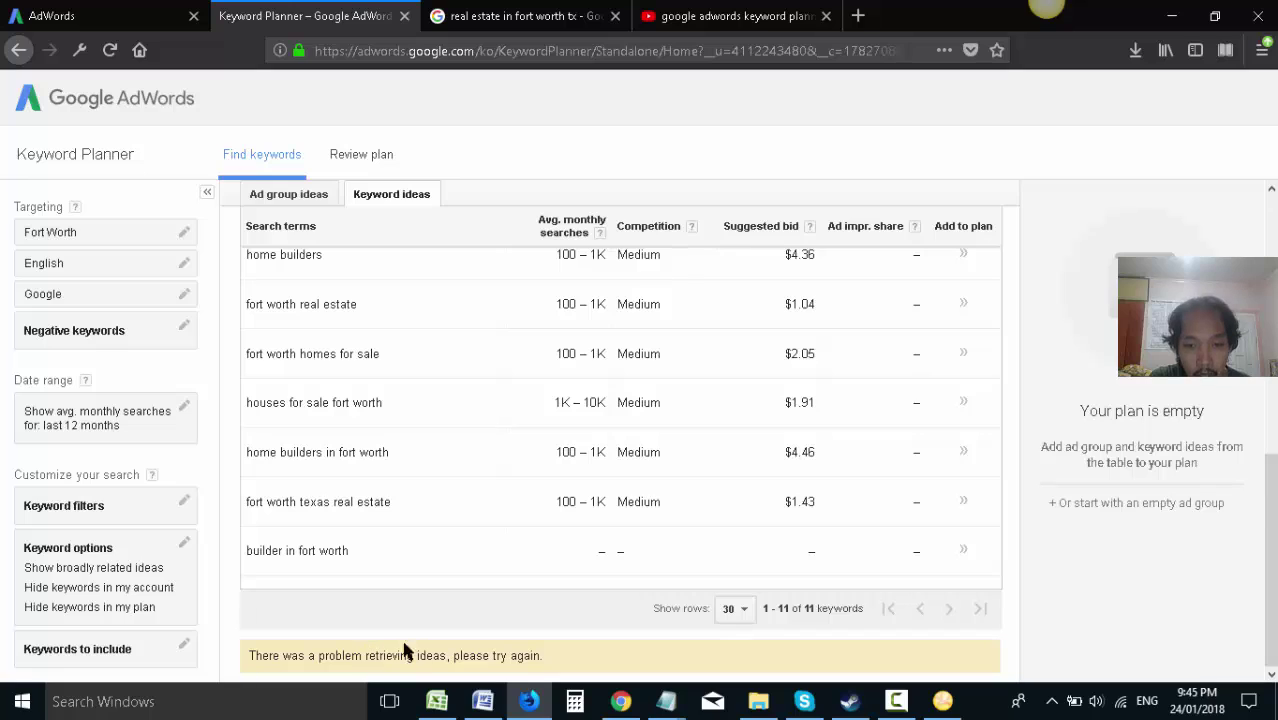
- Start connecting to the LG Stylus2 Wi-Fi network
left_click(1121, 702)
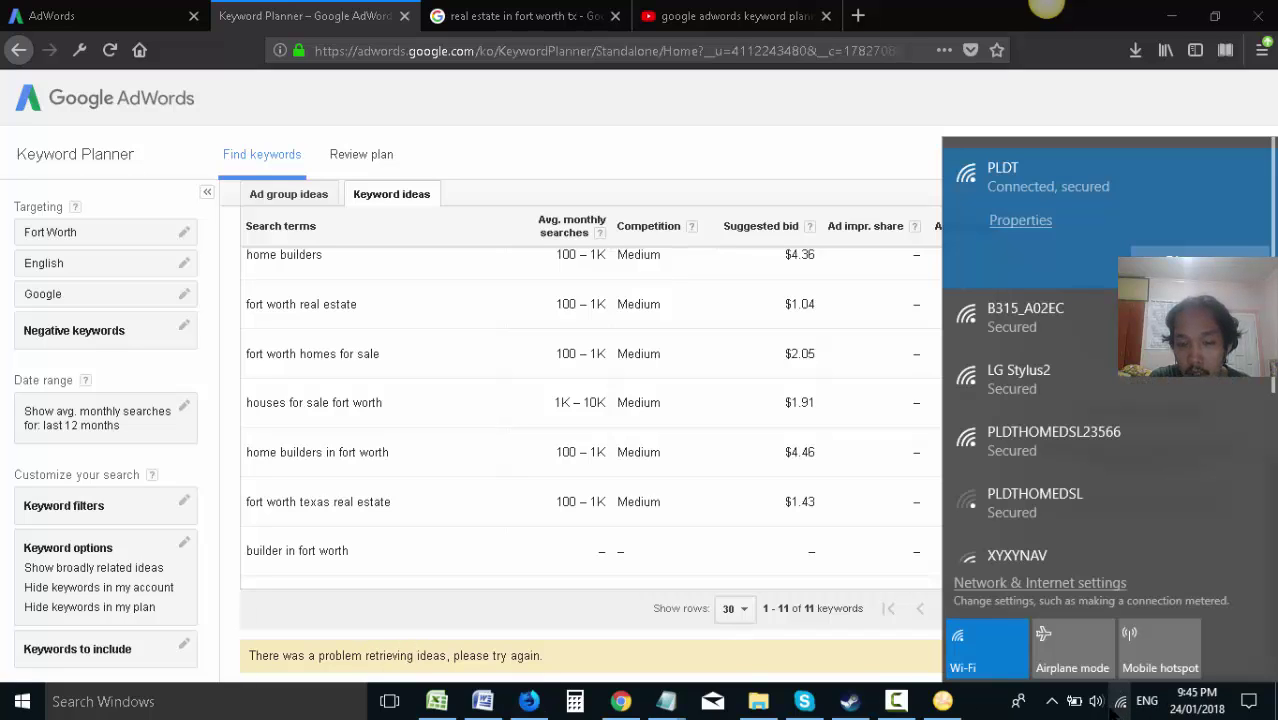
left_click(1040, 377)
left_click(1198, 383)
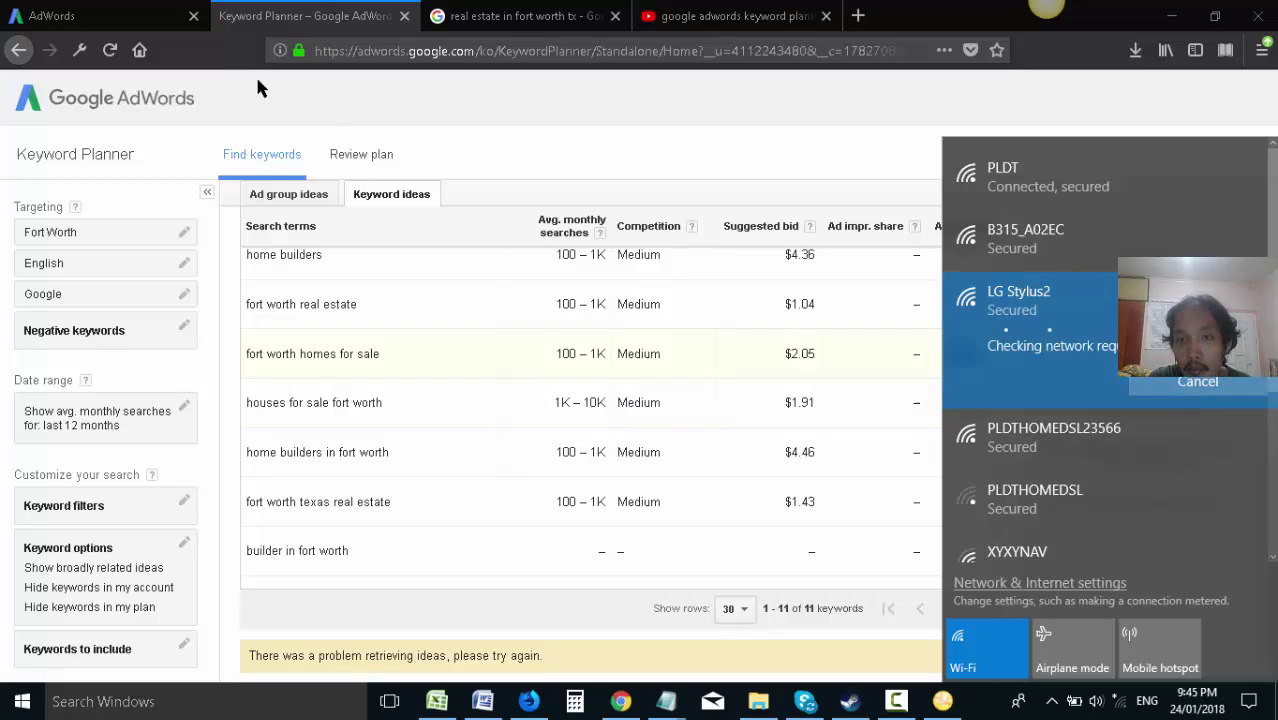
- Return to Keyword Planner, request ideas for the extended keyword list again and examine the search terms returned
left_click(312, 8)
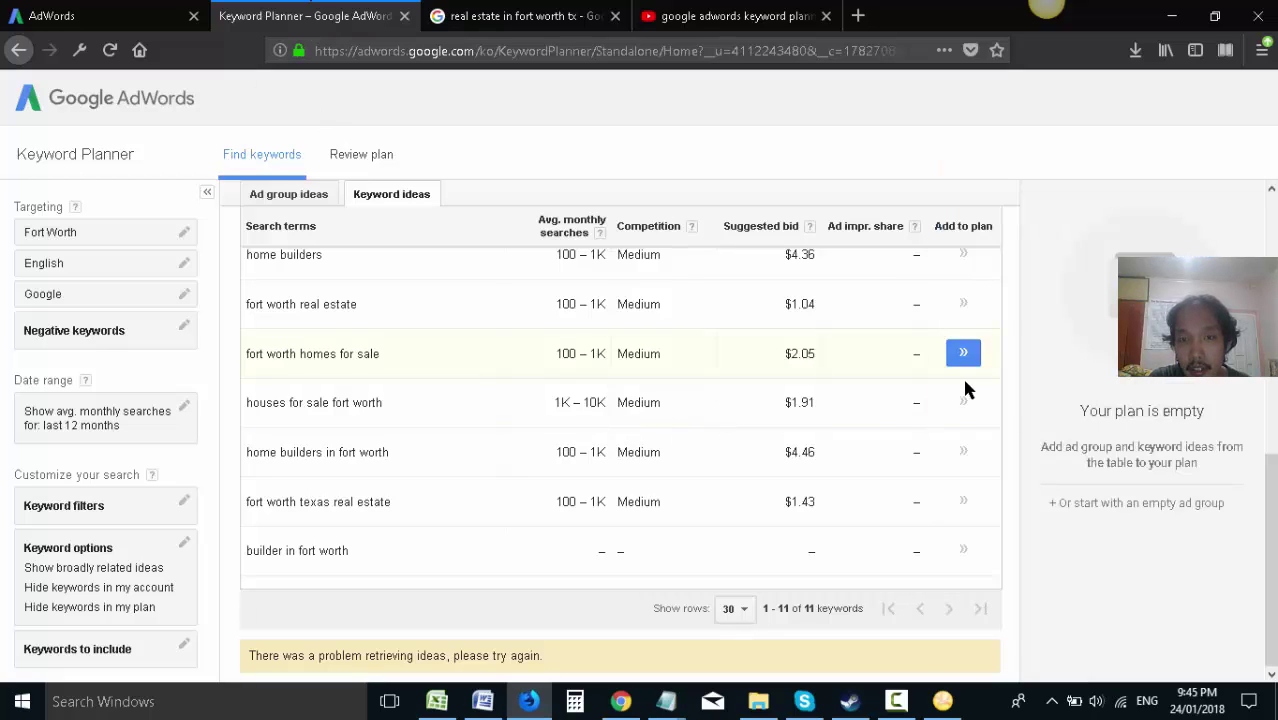
scroll(985, 395, "up", 3)
scroll(1005, 318, "up", 3)
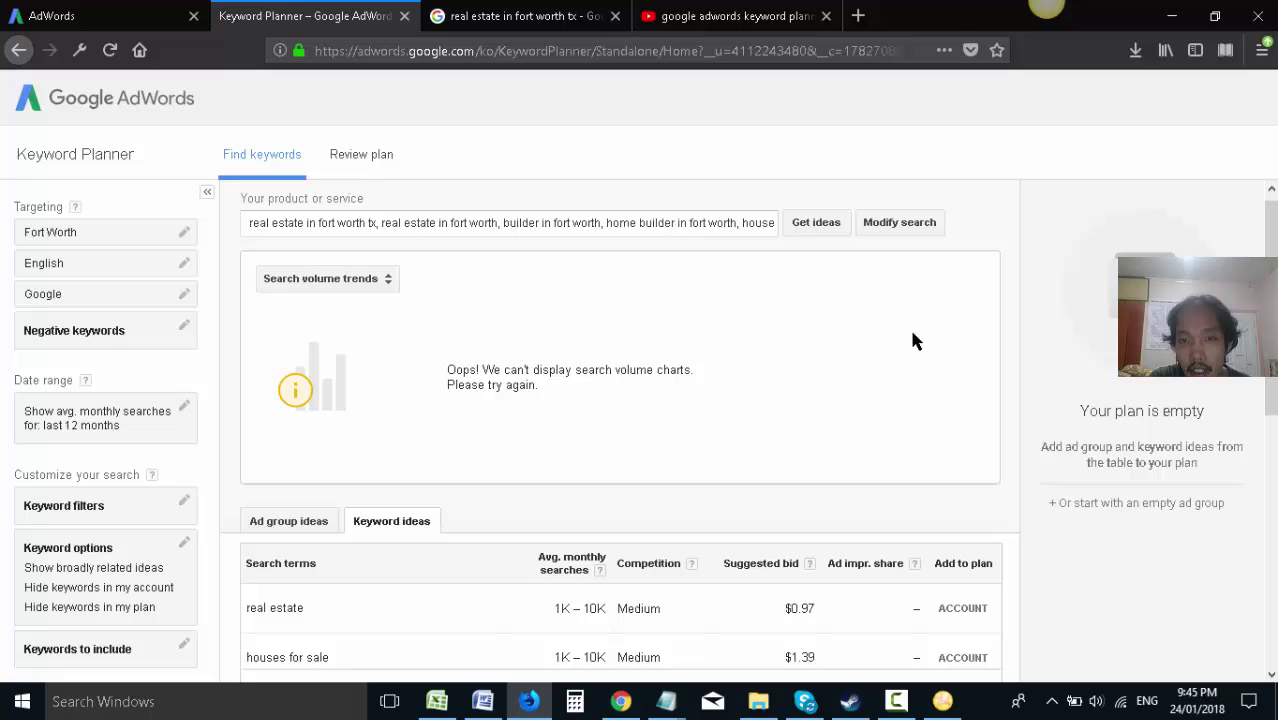
left_click(834, 234)
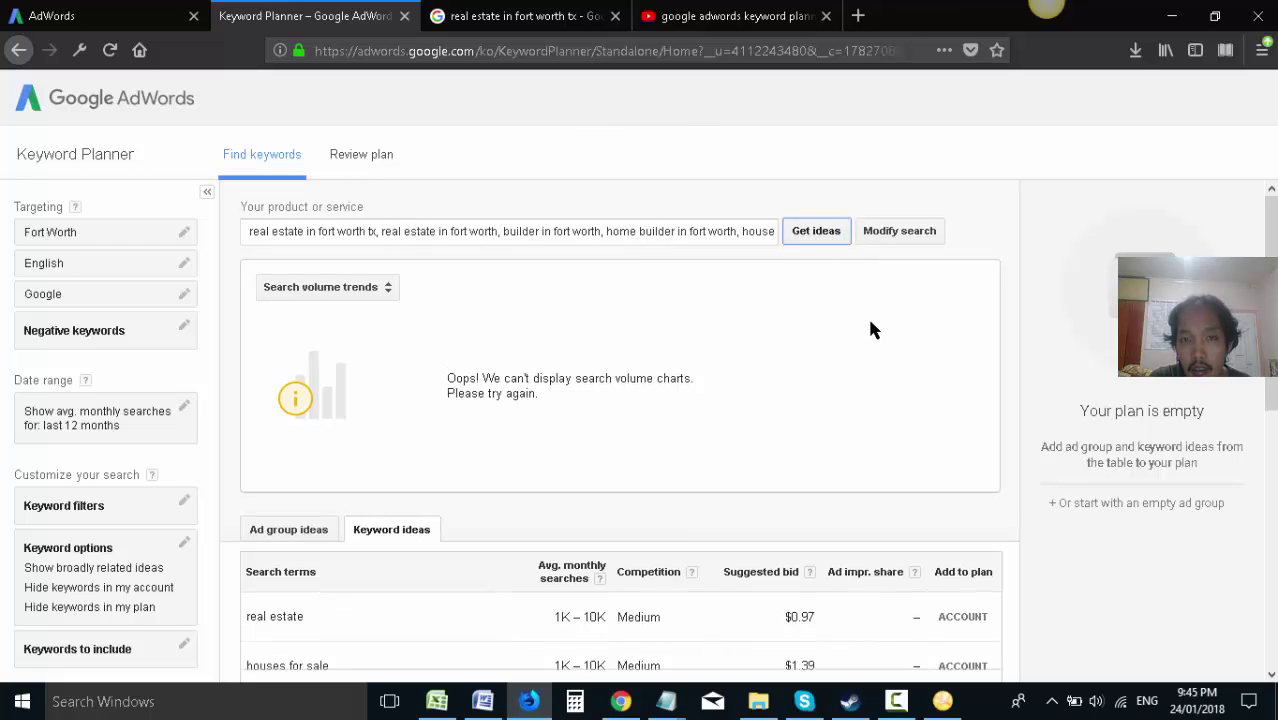
scroll(950, 399, "down", 5)
scroll(881, 308, "up", 8)
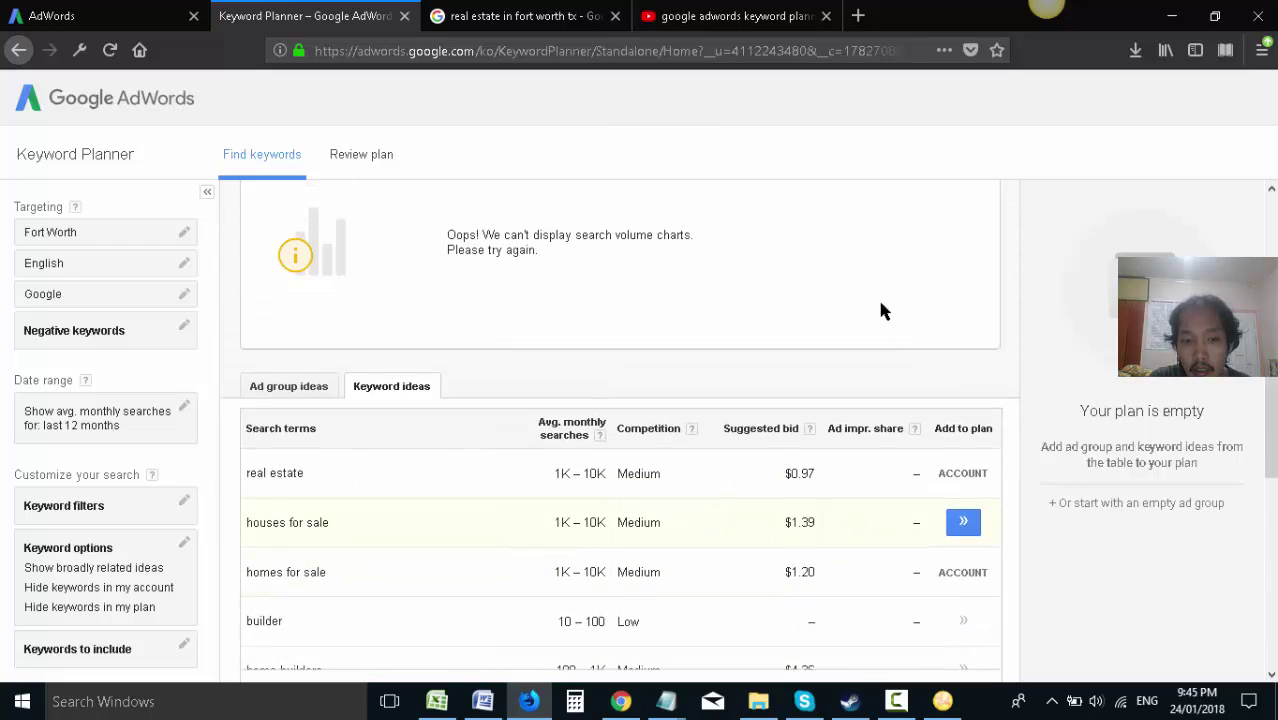
left_click(818, 238)
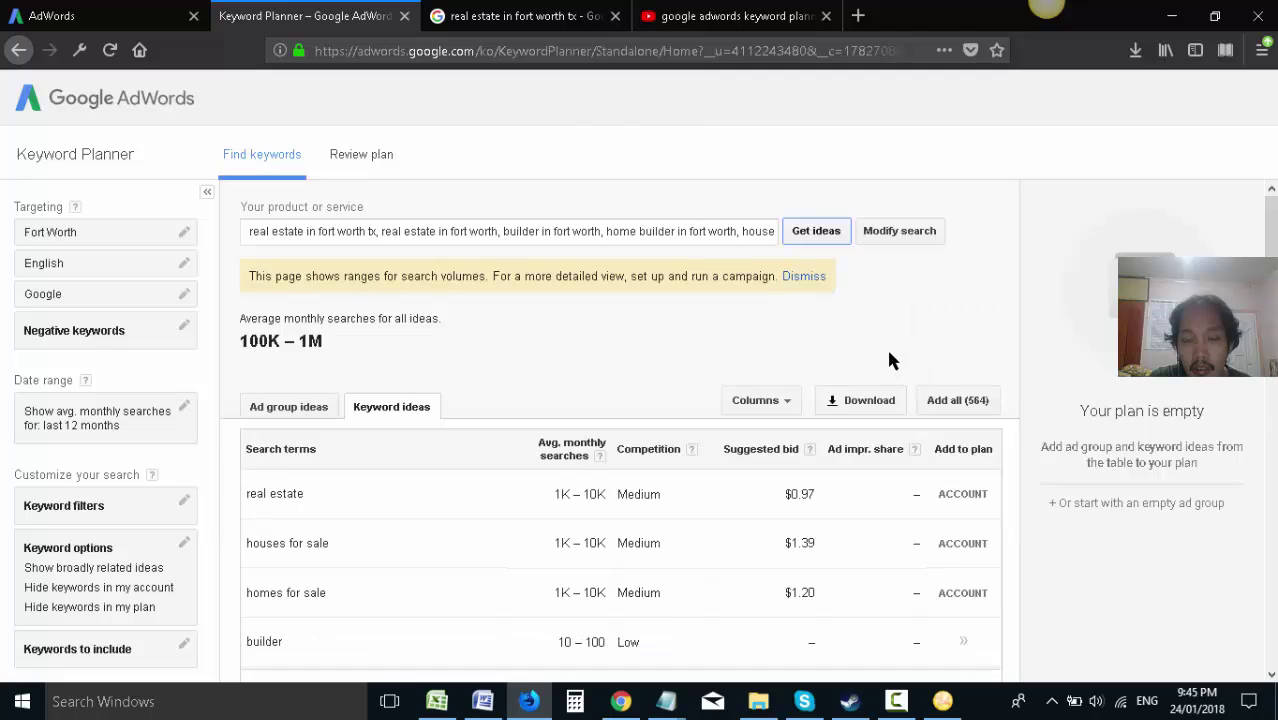
scroll(886, 358, "down", 5)
scroll(885, 358, "up", 5)
scroll(880, 355, "down", 8)
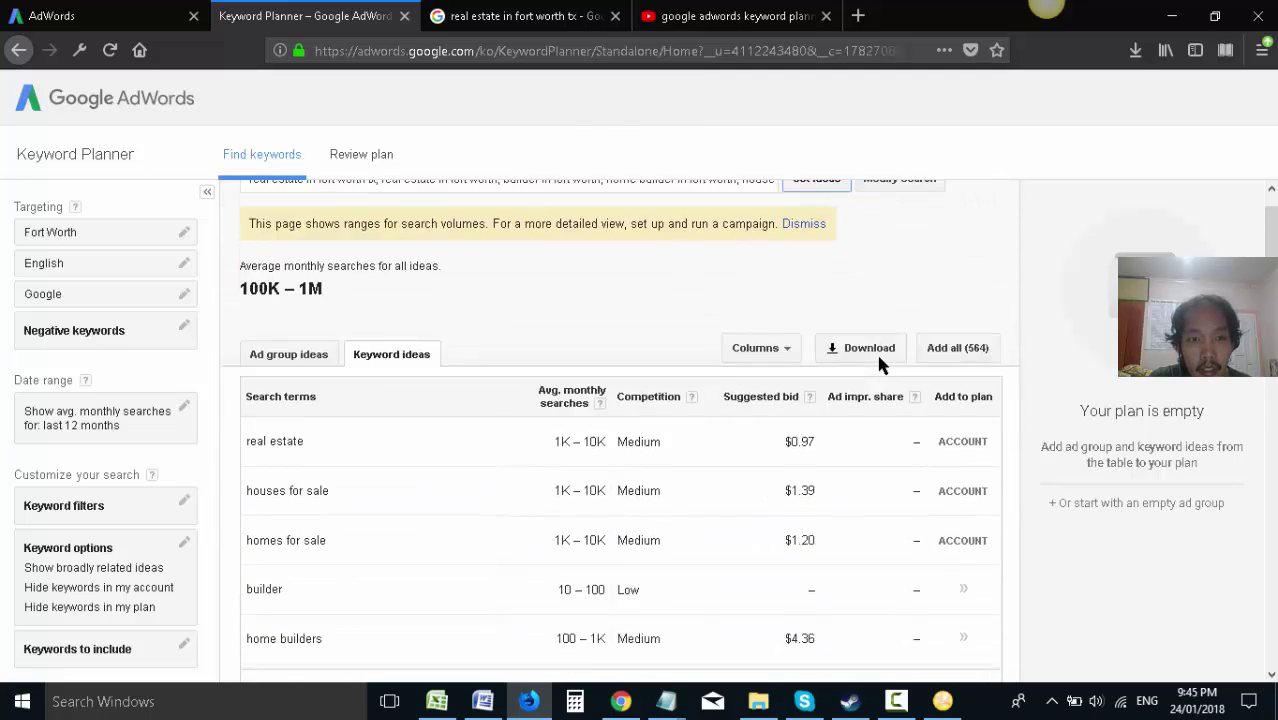
scroll(886, 350, "up", 10)
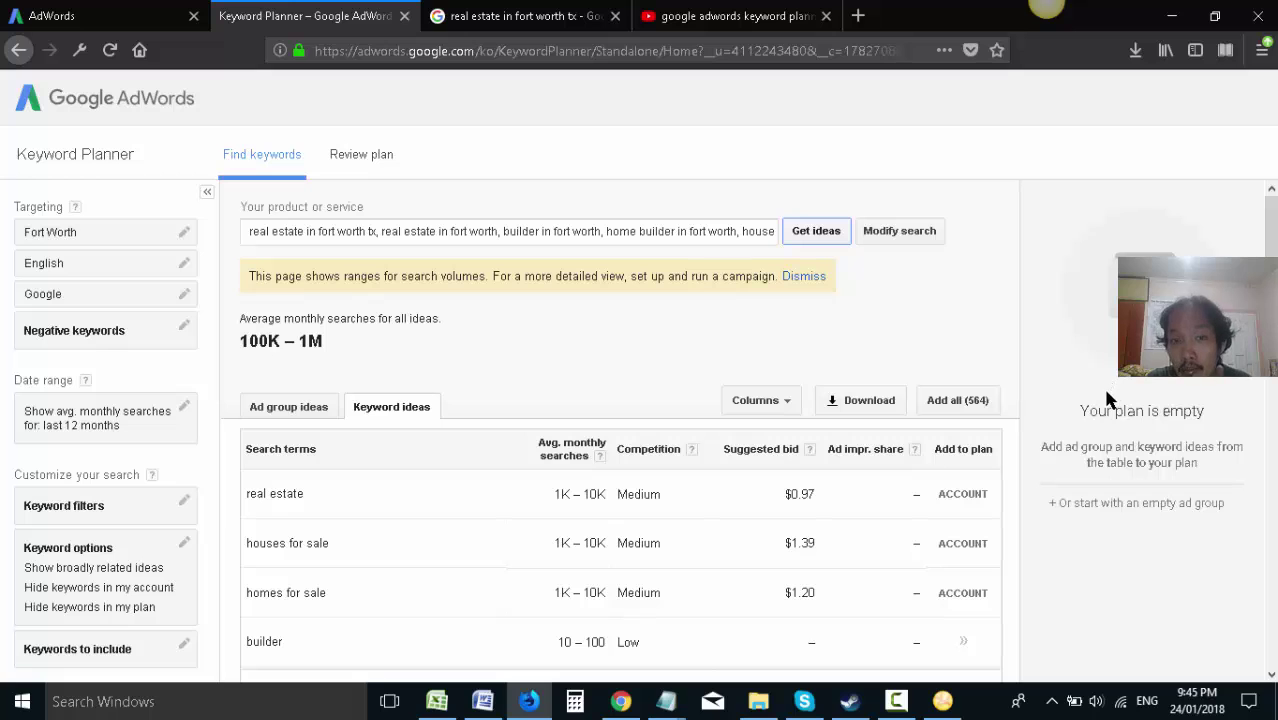
- Capture the keyword ideas page and mark the product or service keywords with a red arrow and a red box
left_click(1003, 332)
mouse_move(1270, 225)
left_mouse_down()
mouse_move(1270, 610)
mouse_move(1268, 222)
left_mouse_up()
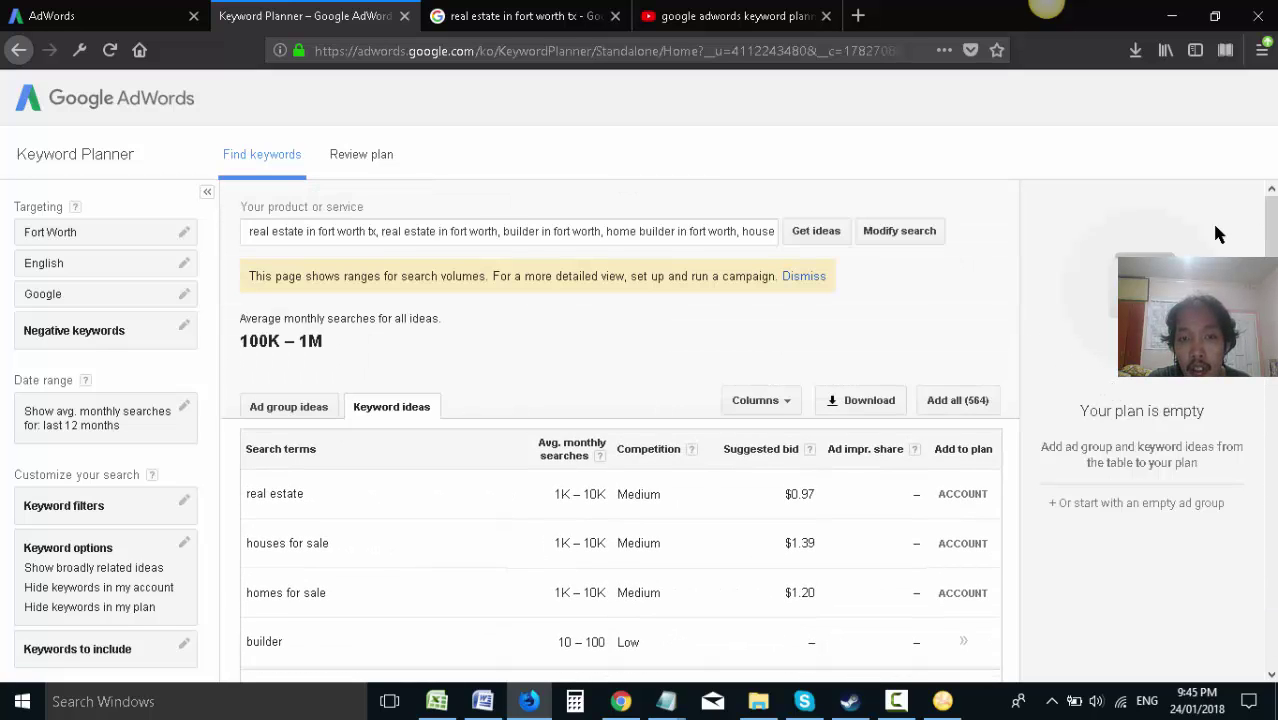
mouse_move(1046, 9)
left_click(1011, 40)
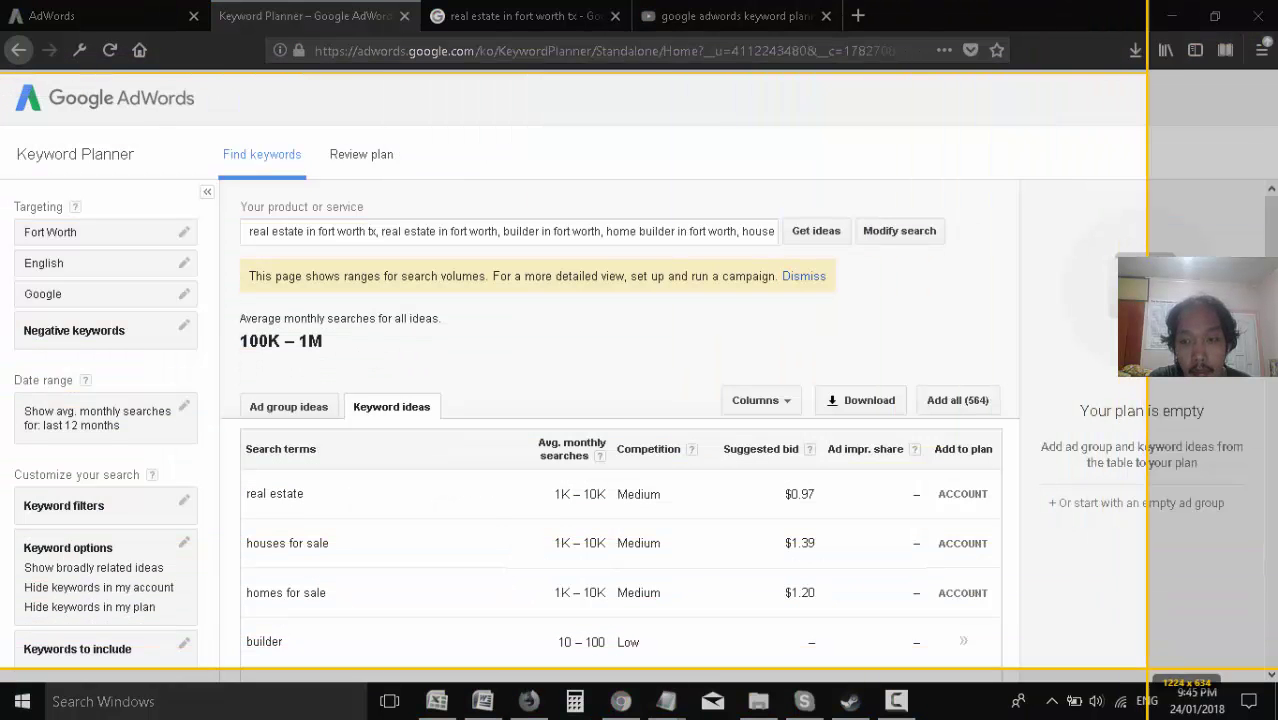
left_click(759, 554)
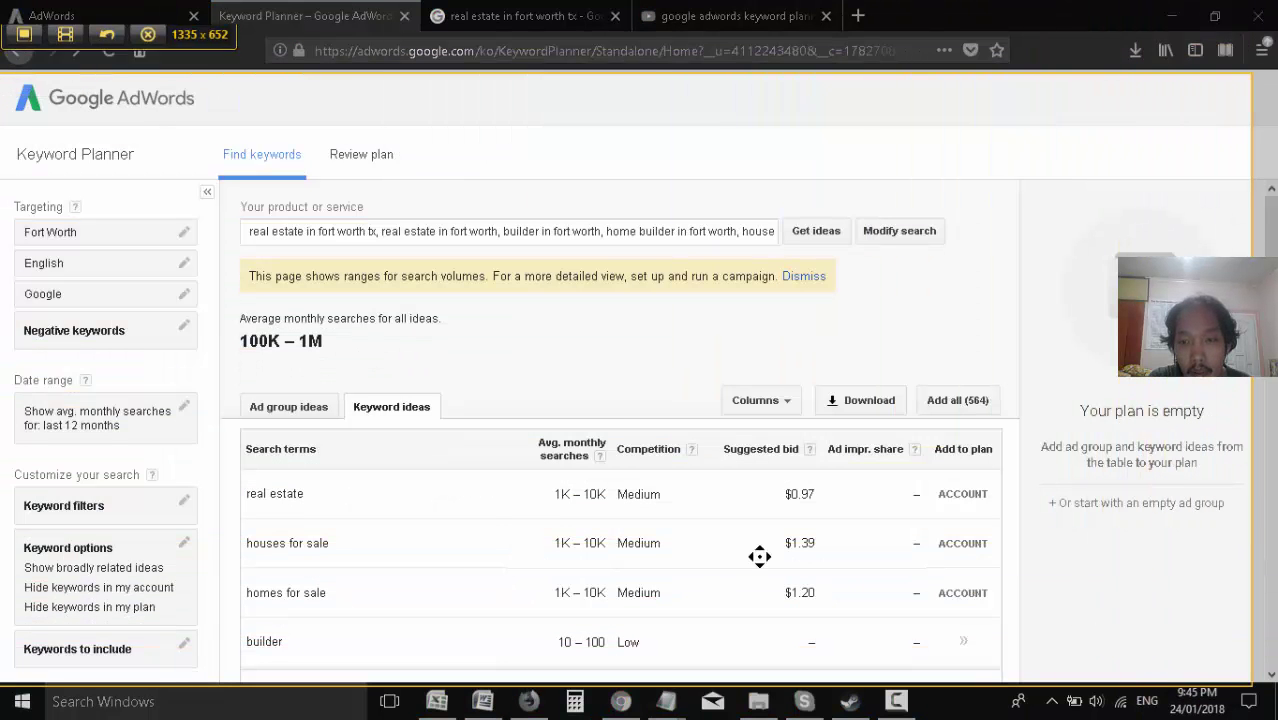
left_click(24, 55)
mouse_move(958, 322)
left_mouse_down()
mouse_move(905, 270)
mouse_move(832, 234)
left_mouse_up()
left_click(29, 139)
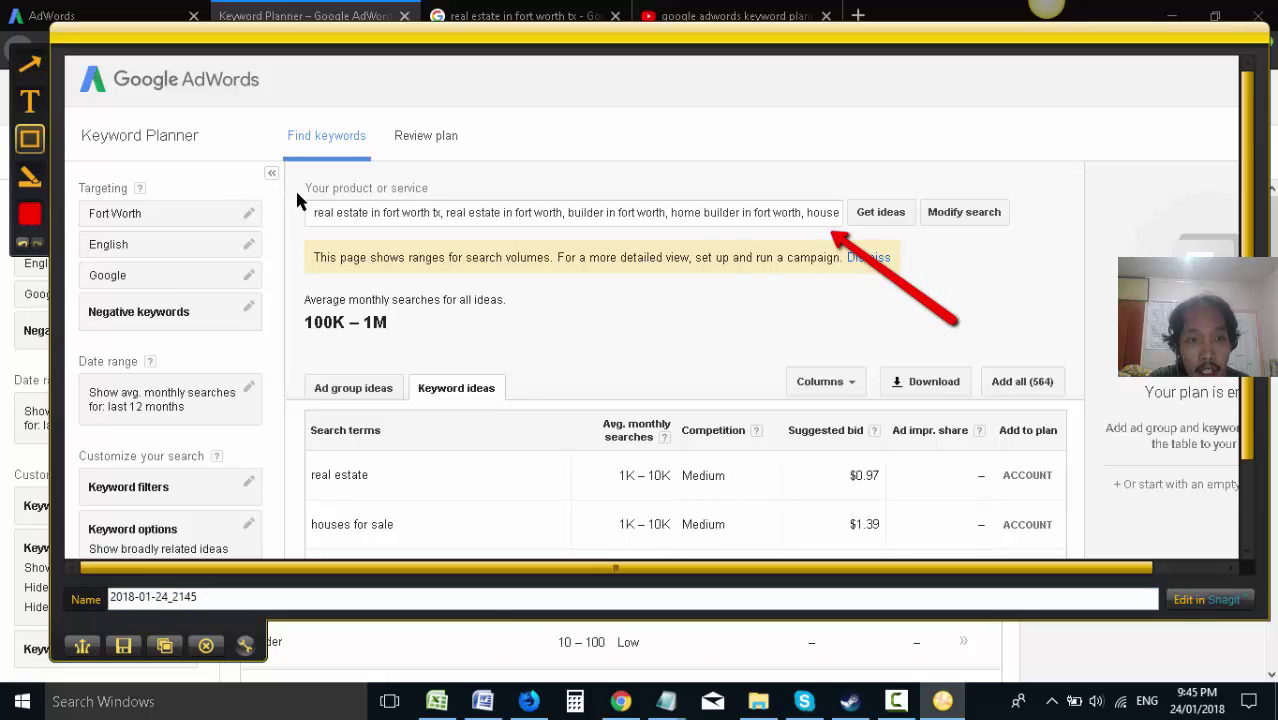
mouse_move(300, 196)
left_mouse_down()
mouse_move(842, 251)
mouse_move(845, 232)
left_mouse_up()
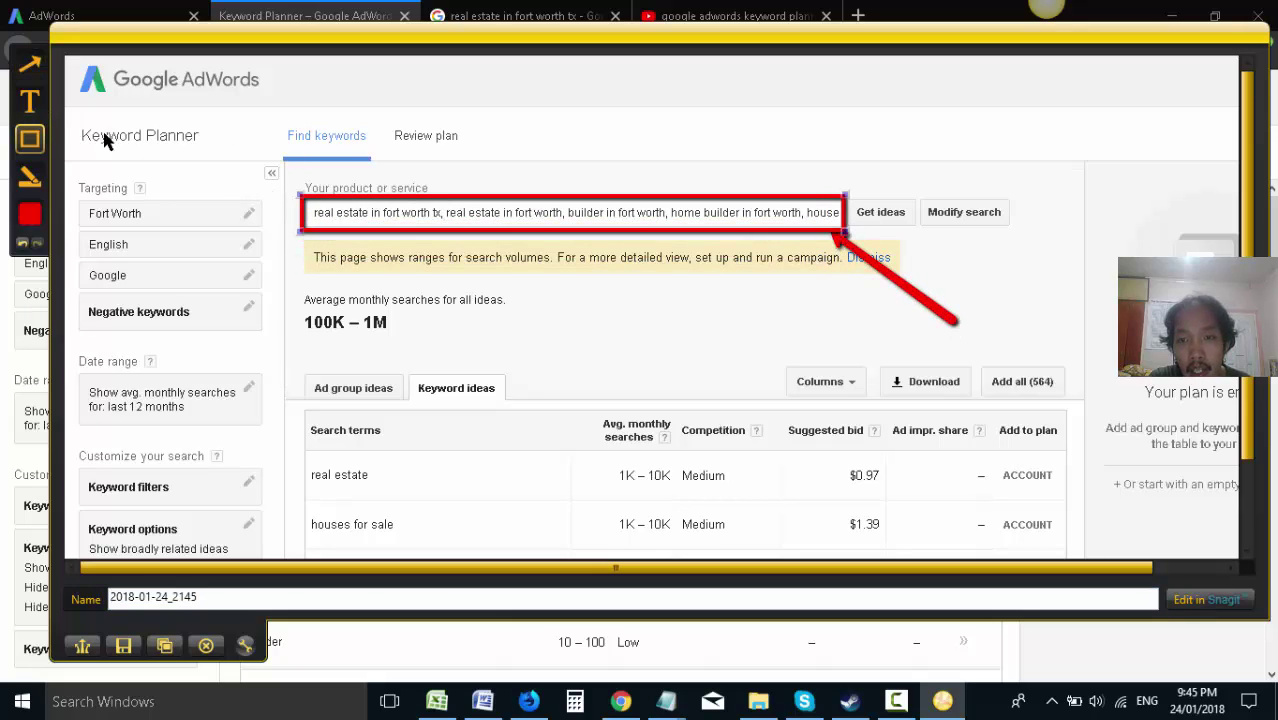
- Mark the "Add all" option in the capture with a second red arrow and a red box
left_click(29, 63)
mouse_move(792, 488)
left_mouse_down()
mouse_move(895, 425)
mouse_move(993, 398)
left_mouse_up()
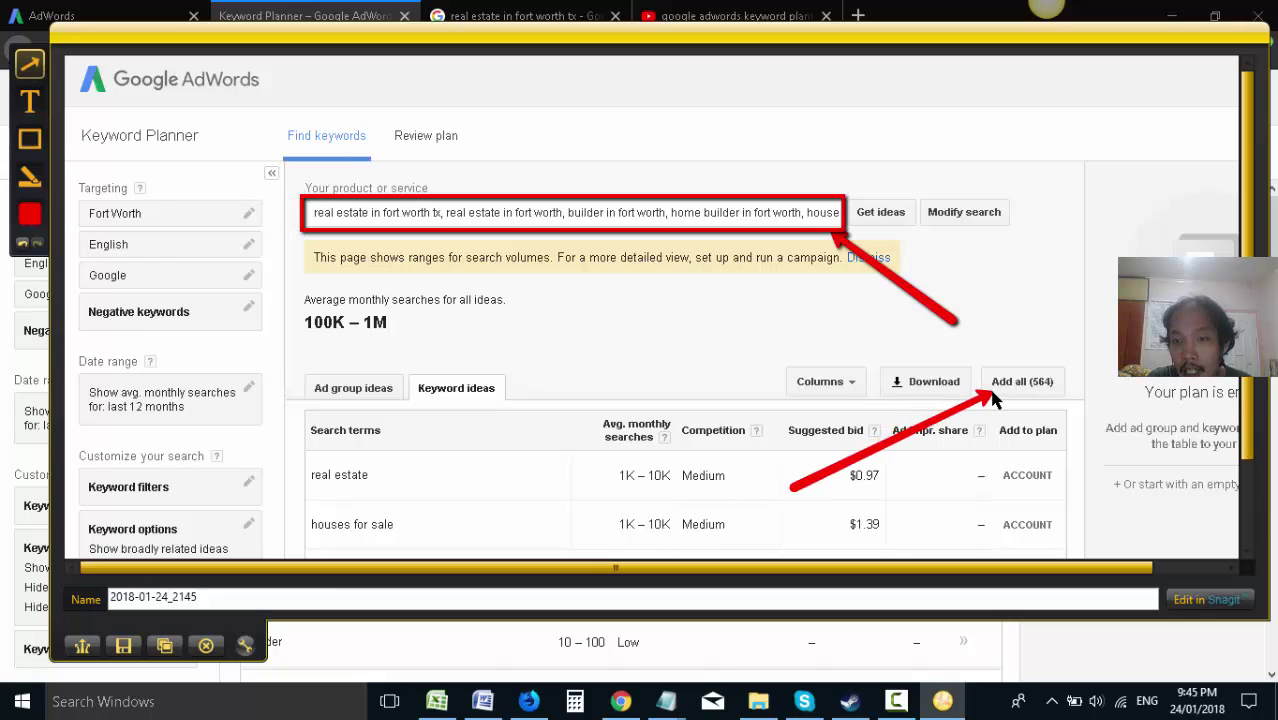
left_click(29, 139)
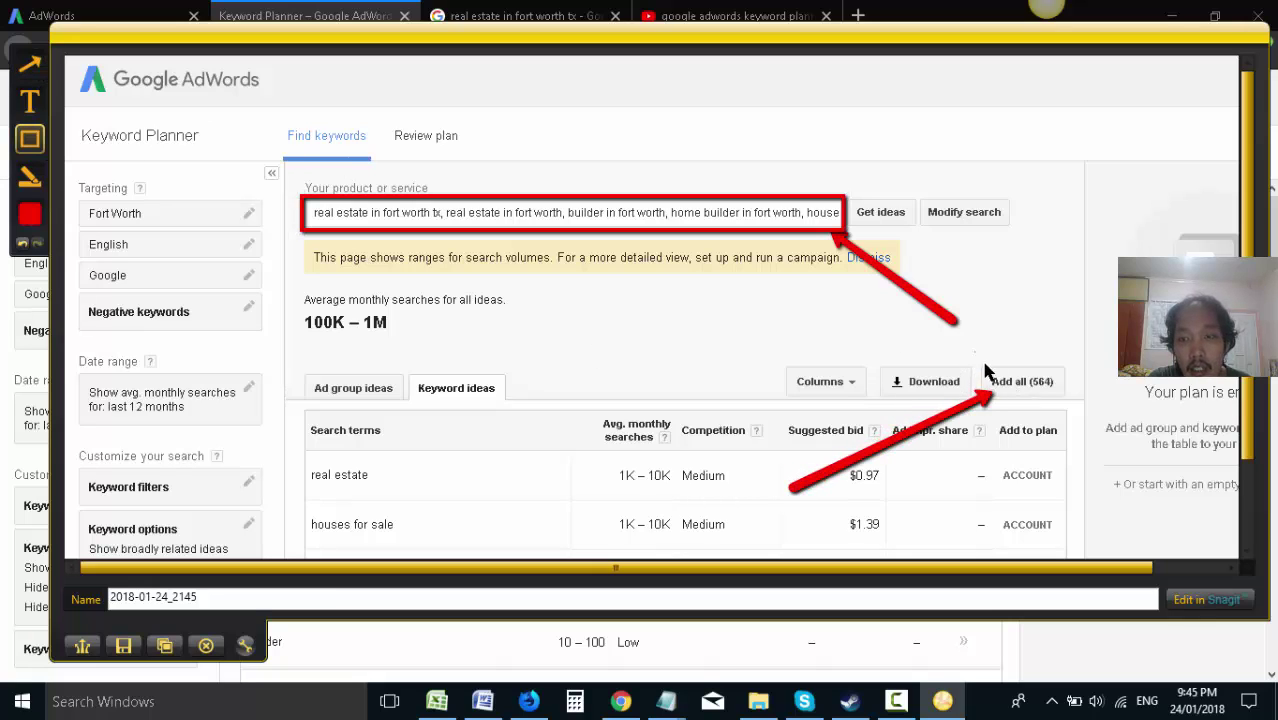
left_click_drag(976, 353, 1082, 408)
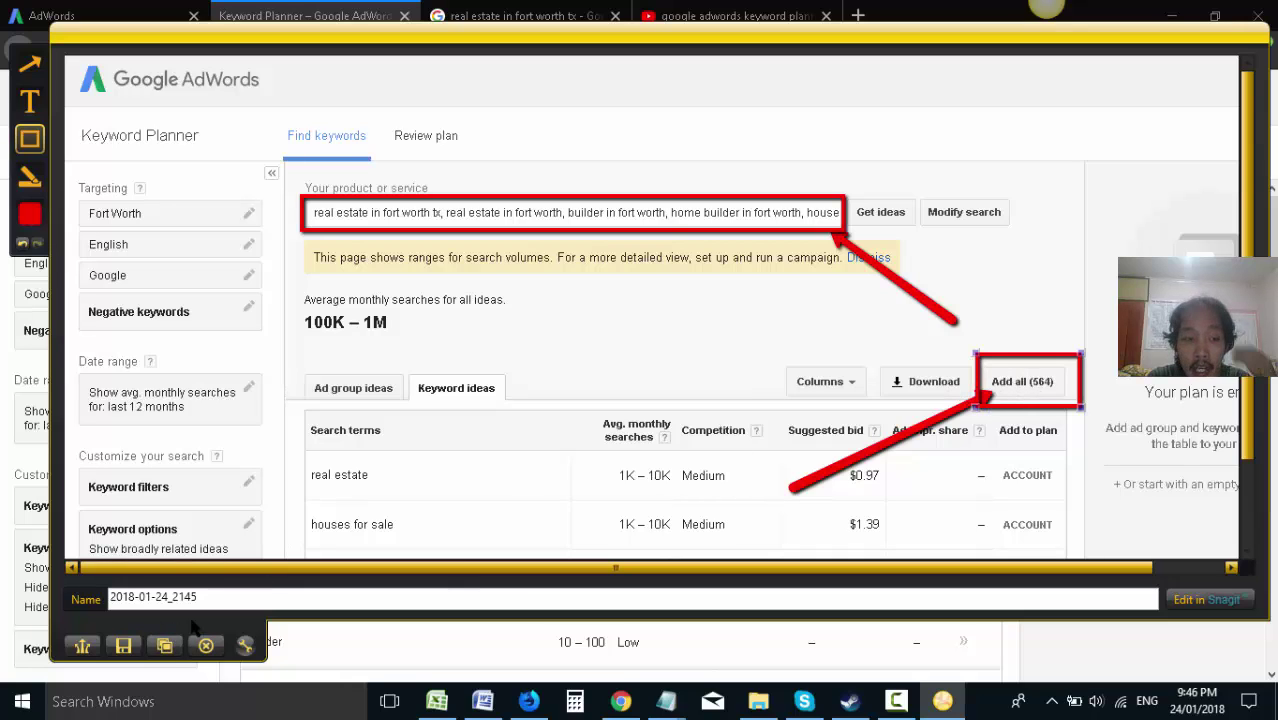
- Copy the annotated capture and paste it at the end of the Word document "01 adwords video.docx"
left_click(166, 646)
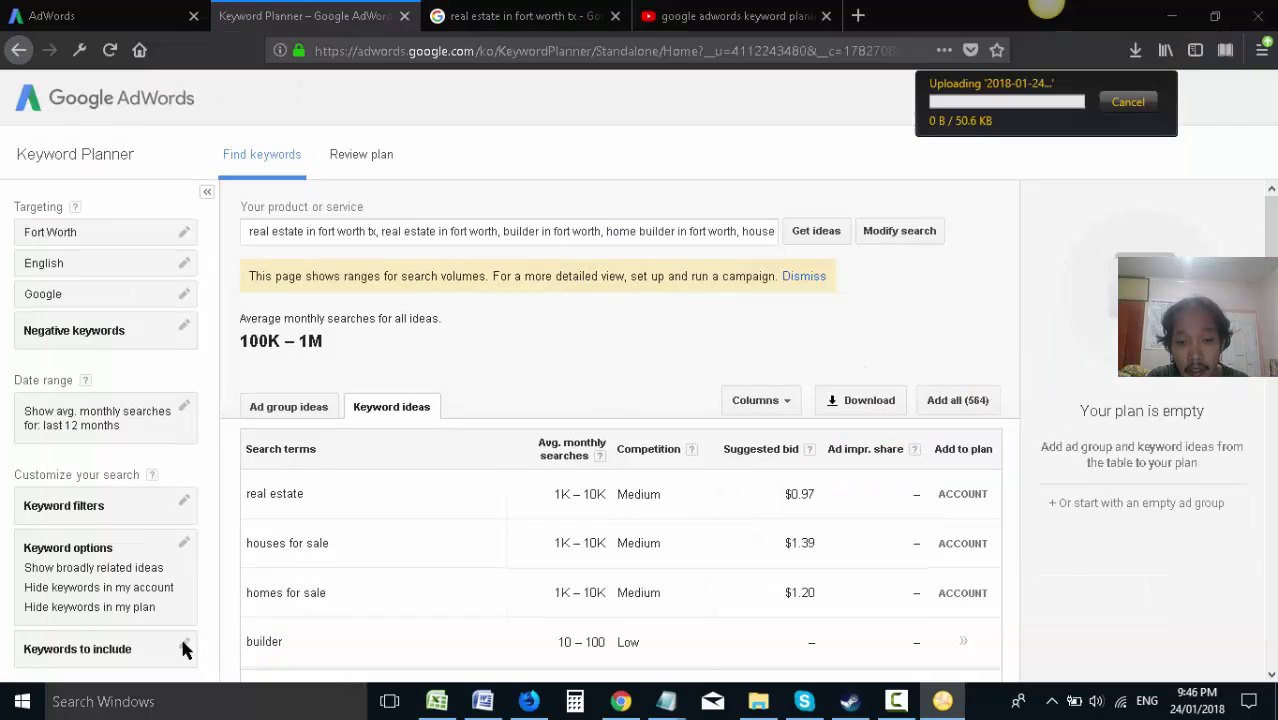
left_click(482, 701)
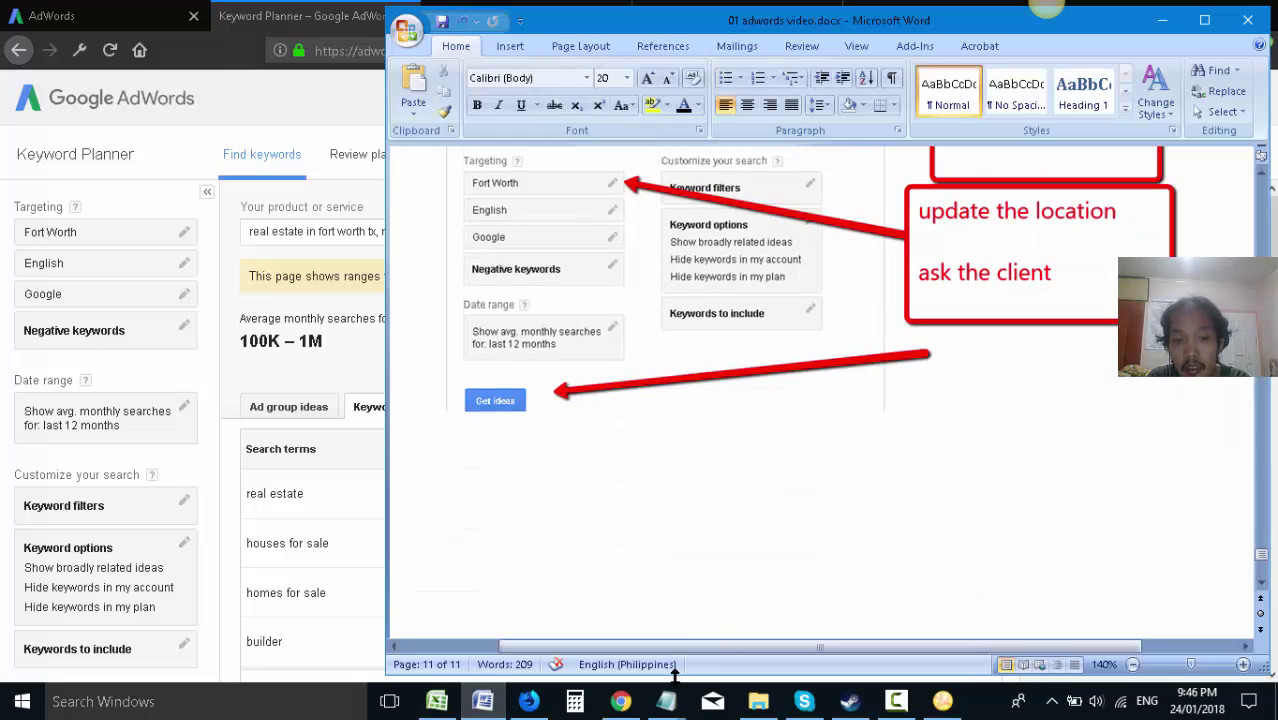
key("ctrl+v")
- Back in Firefox, add all keyword ideas to the plan and capture the page including the "Your plan" summary
left_click(529, 701)
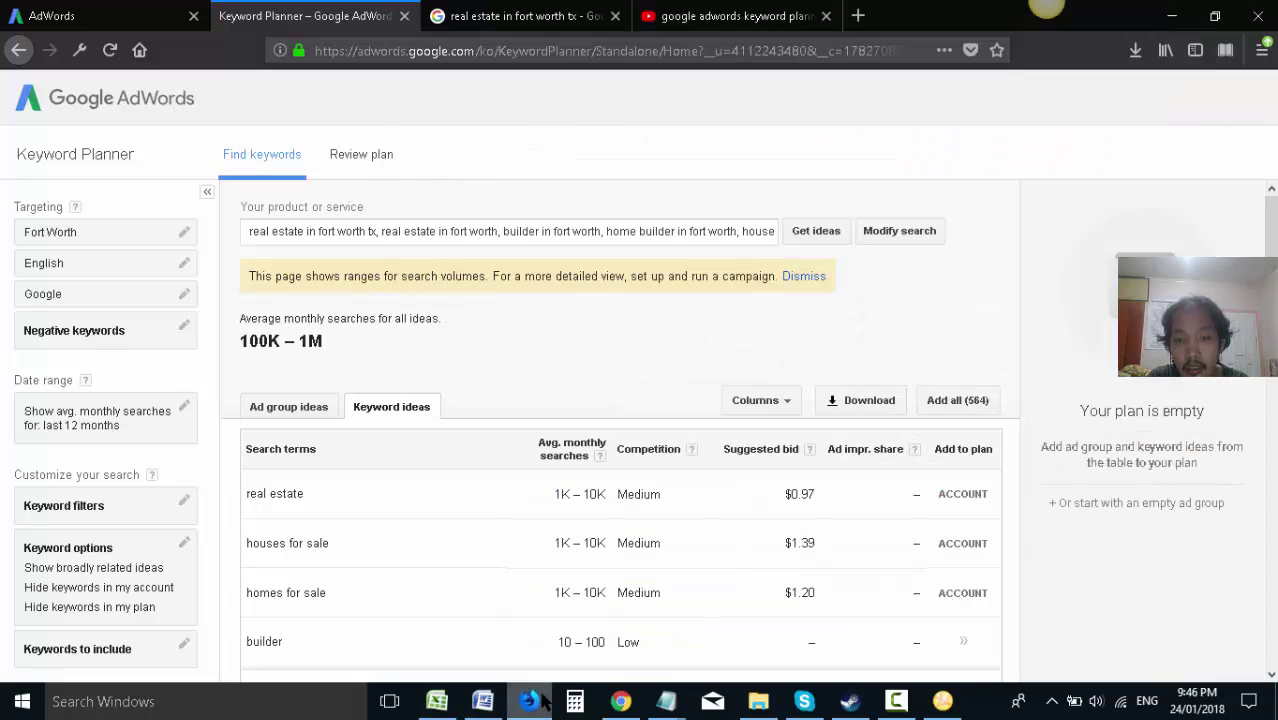
left_click(957, 400)
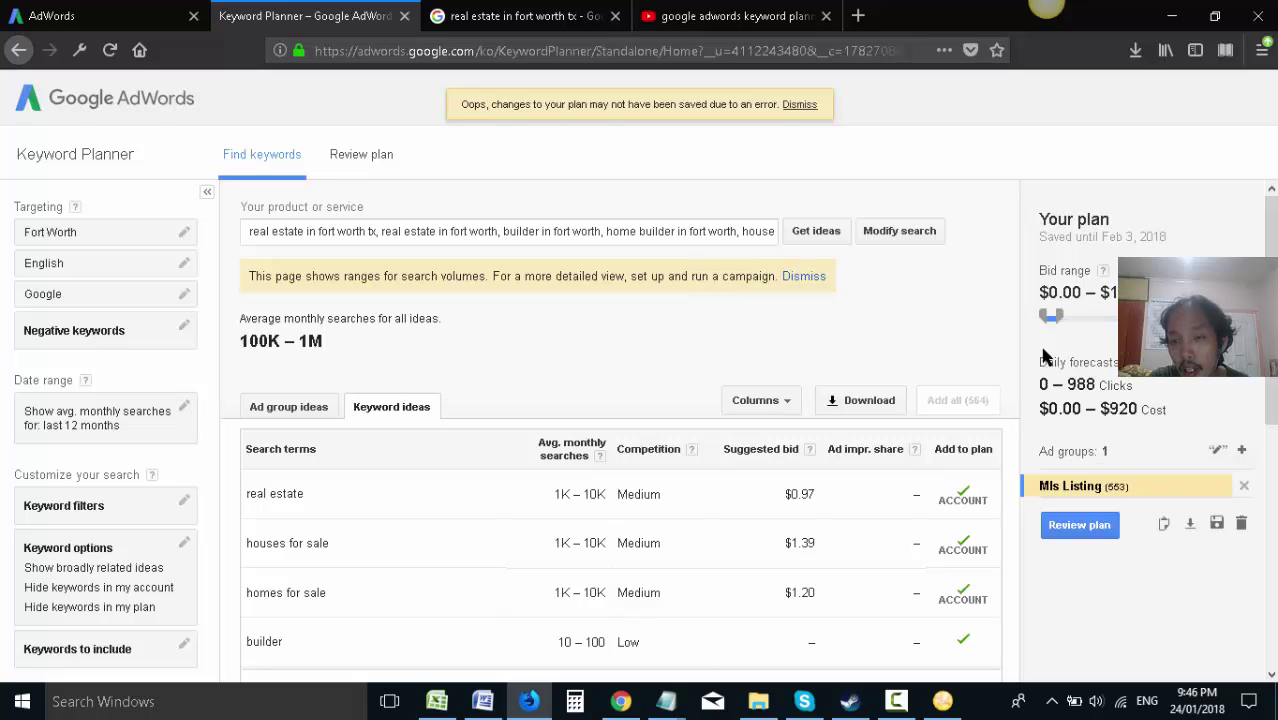
mouse_move(1046, 12)
left_click(1008, 36)
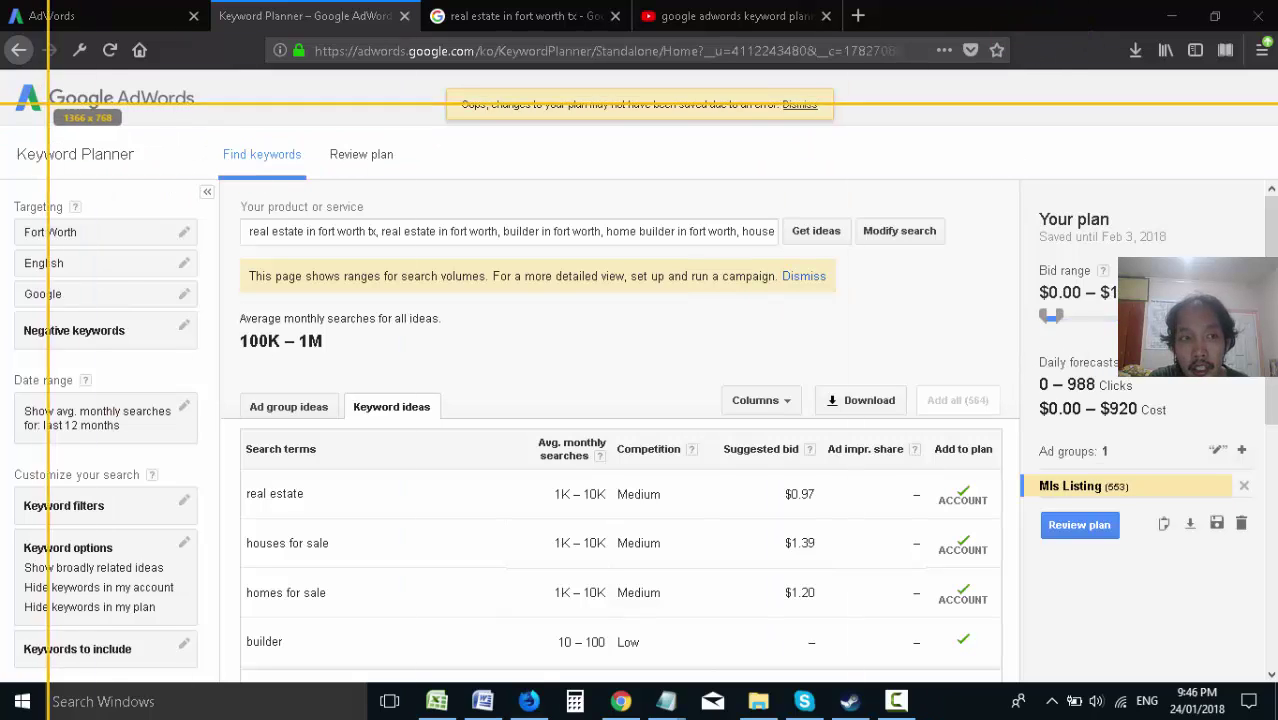
left_click_drag(80, 76, 1256, 678)
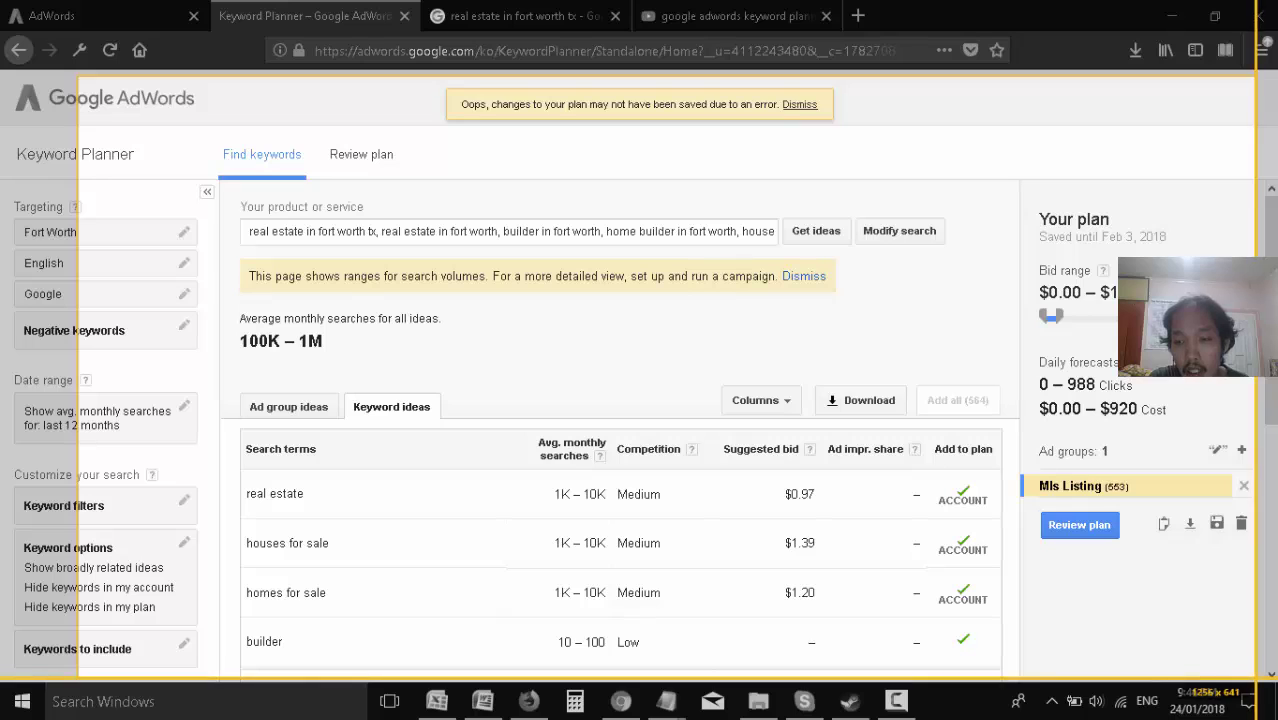
left_click(101, 58)
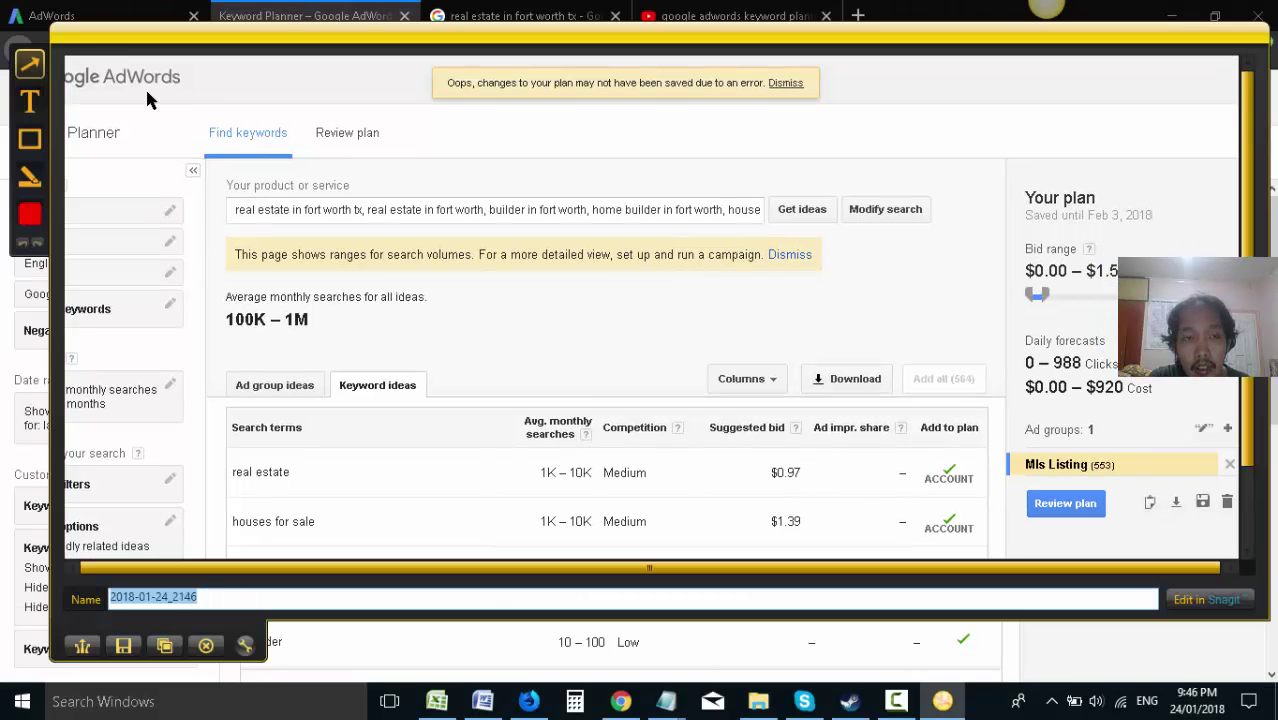
- Mark the plan's download icon in the capture with a red arrow and a box
scroll(1103, 503, "down", 3)
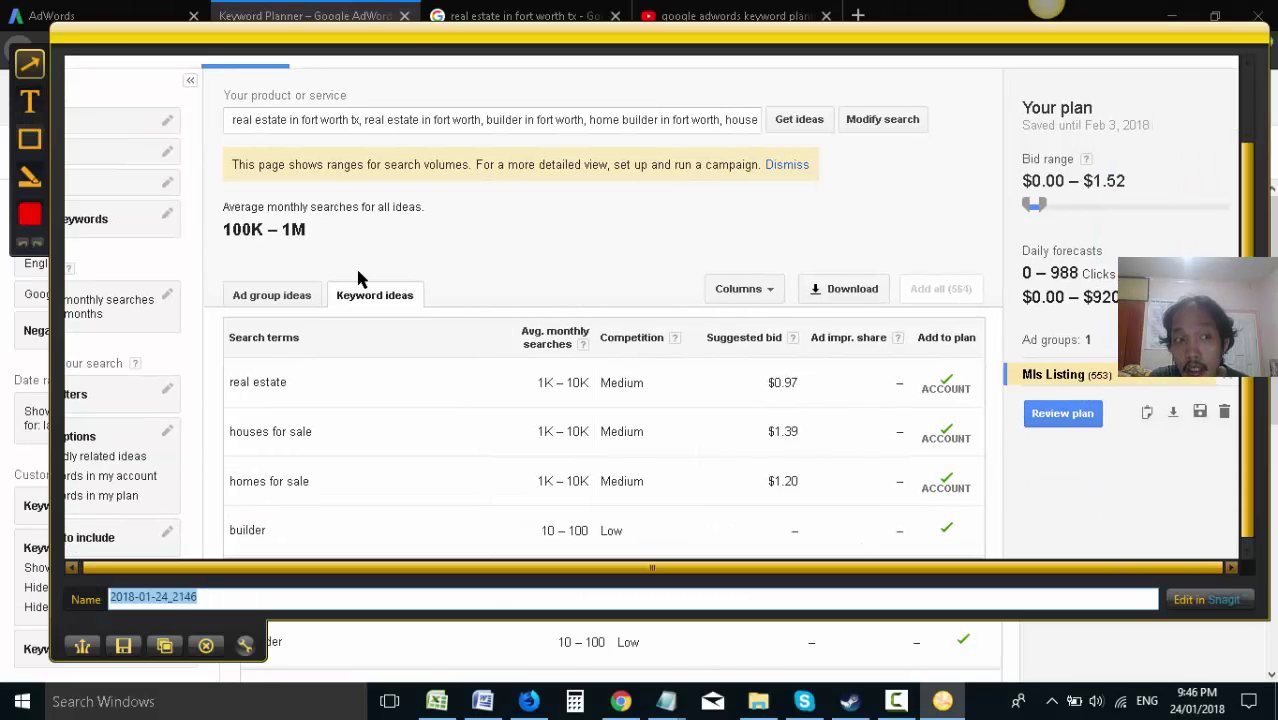
mouse_move(908, 504)
left_mouse_down()
mouse_move(1162, 414)
mouse_move(1175, 430)
left_mouse_up()
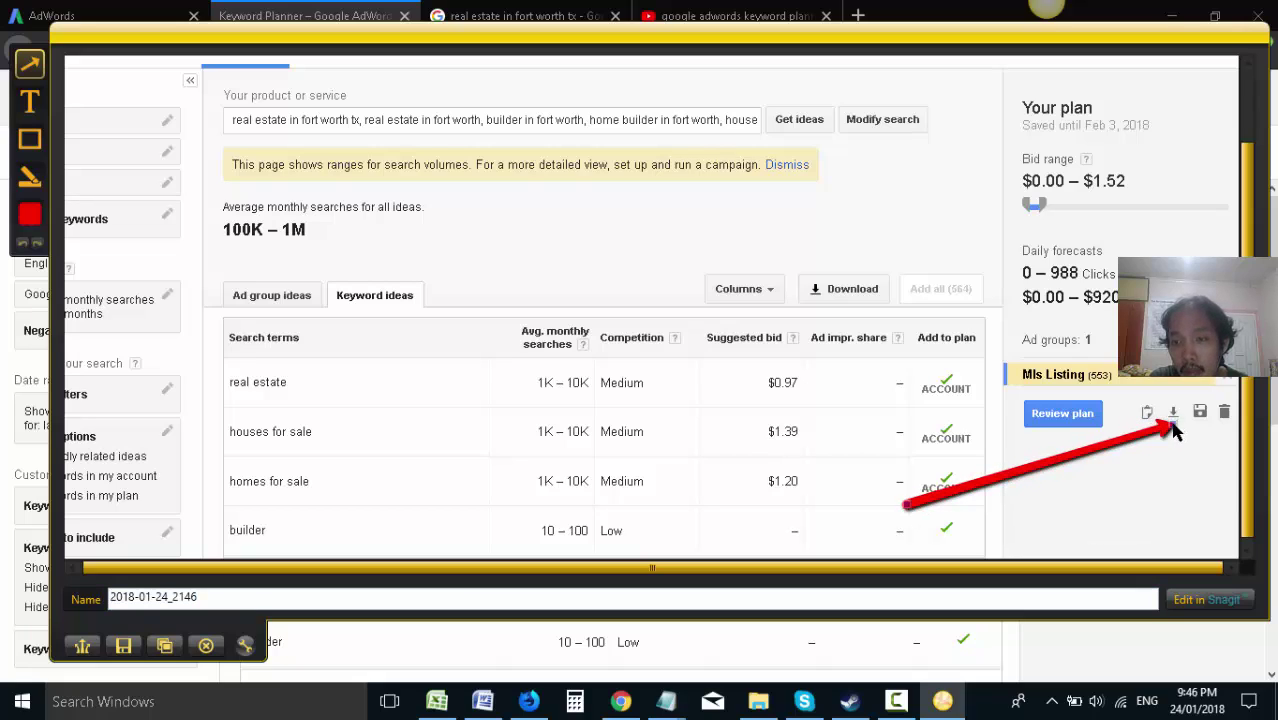
left_click(29, 139)
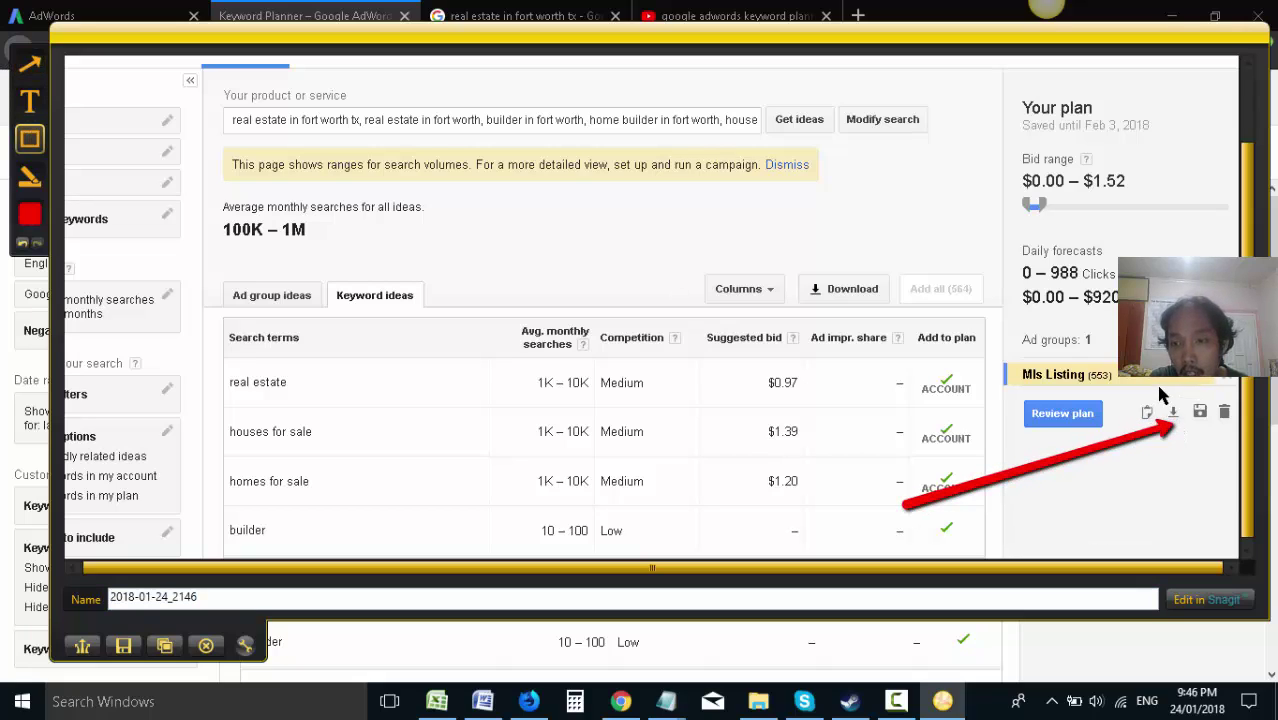
left_click_drag(1188, 444, 1183, 436)
- Copy the capture of the keyword plan and paste it into the Word document below the keyword ideas capture
left_click(165, 646)
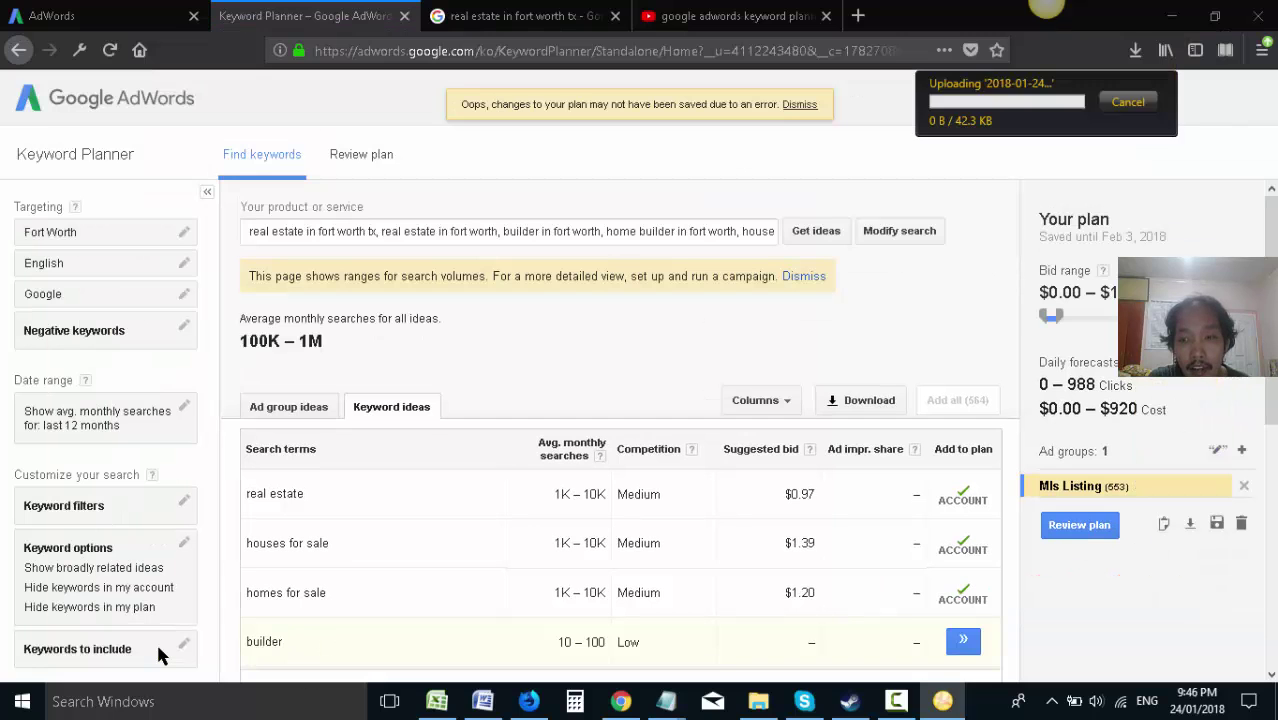
left_click(482, 701)
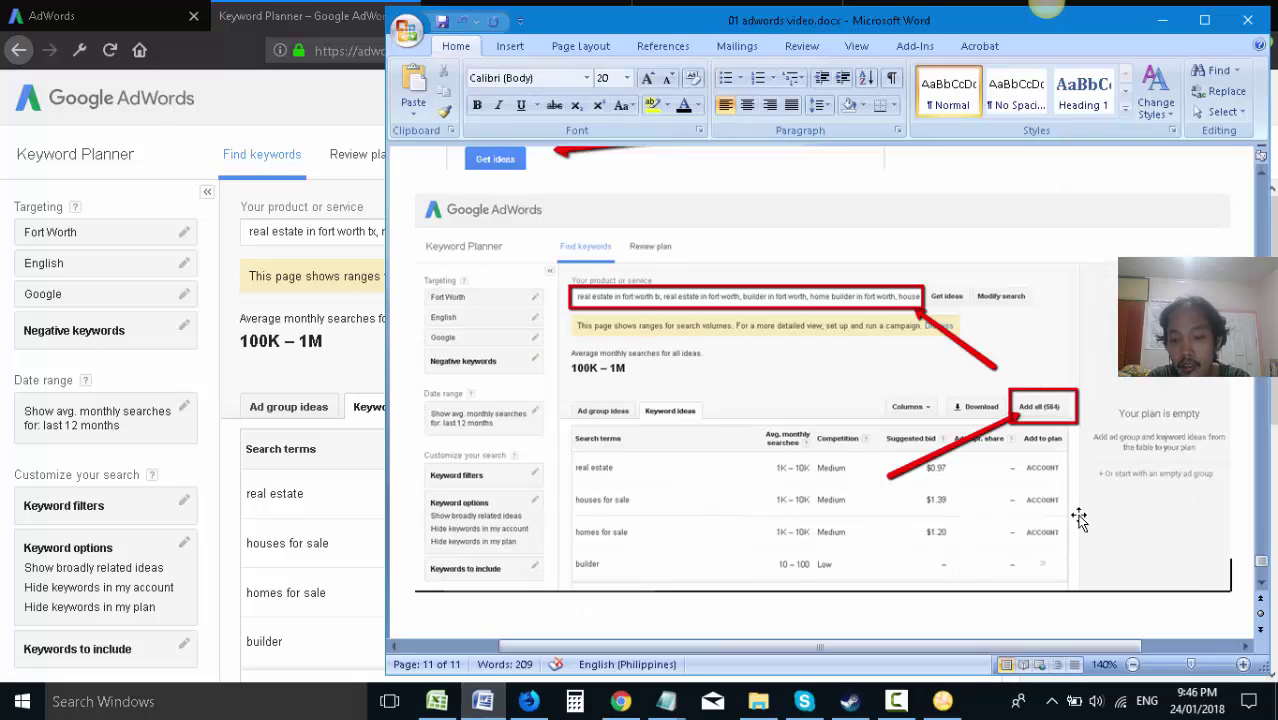
scroll(1078, 516, "down", 1)
key("ctrl+v")
- Return to Keyword Planner in Firefox and open the download options for the plan
key("alt+Tab")
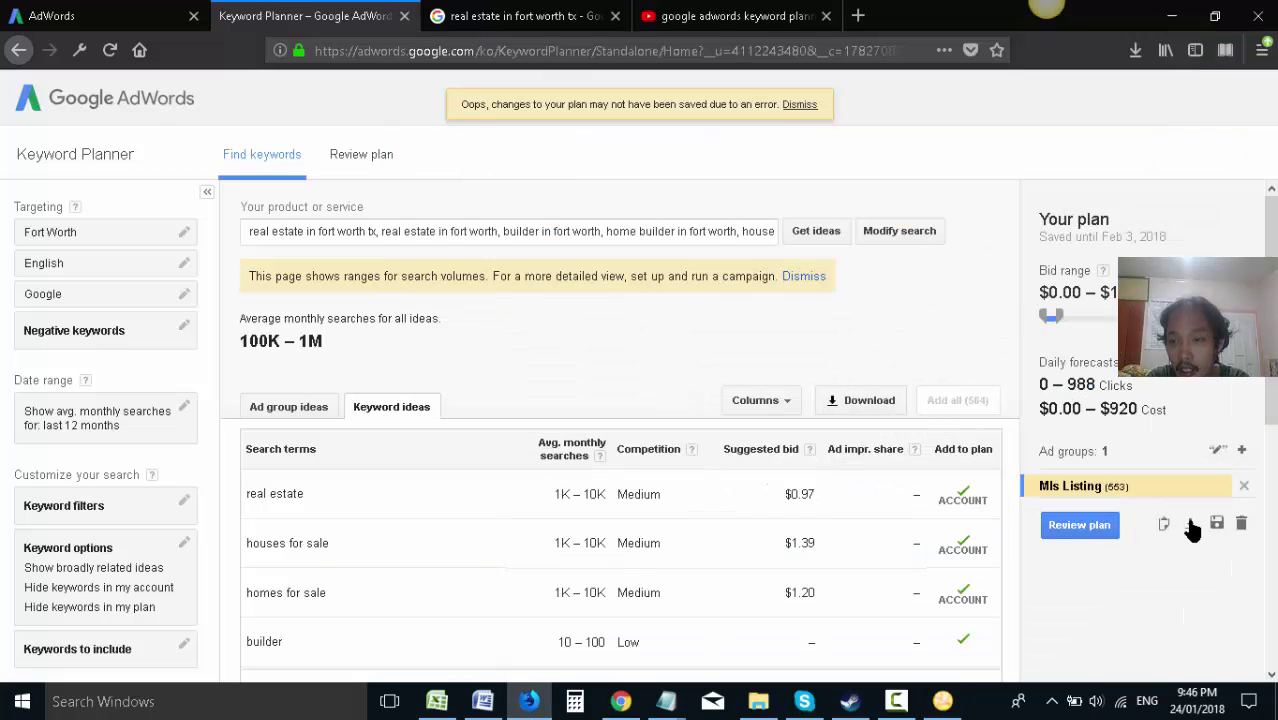
left_click(1188, 520)
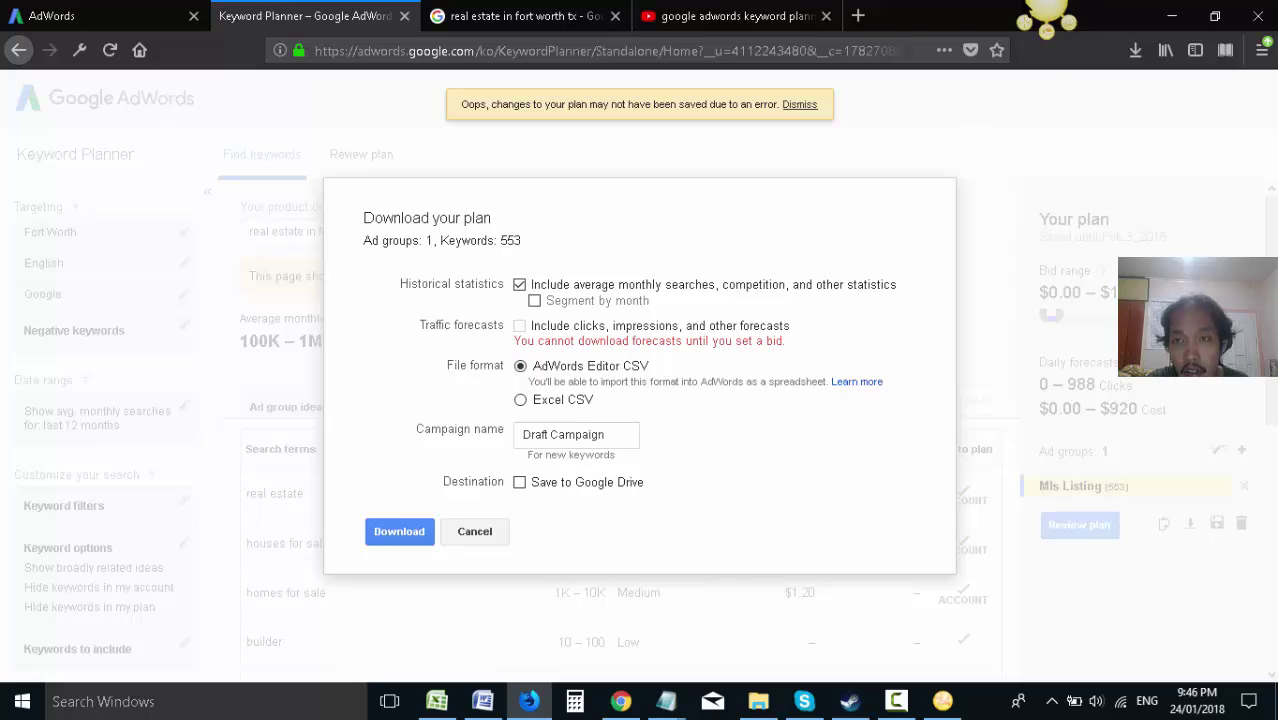
left_click(1062, 30)
left_click_drag(127, 117, 1103, 618)
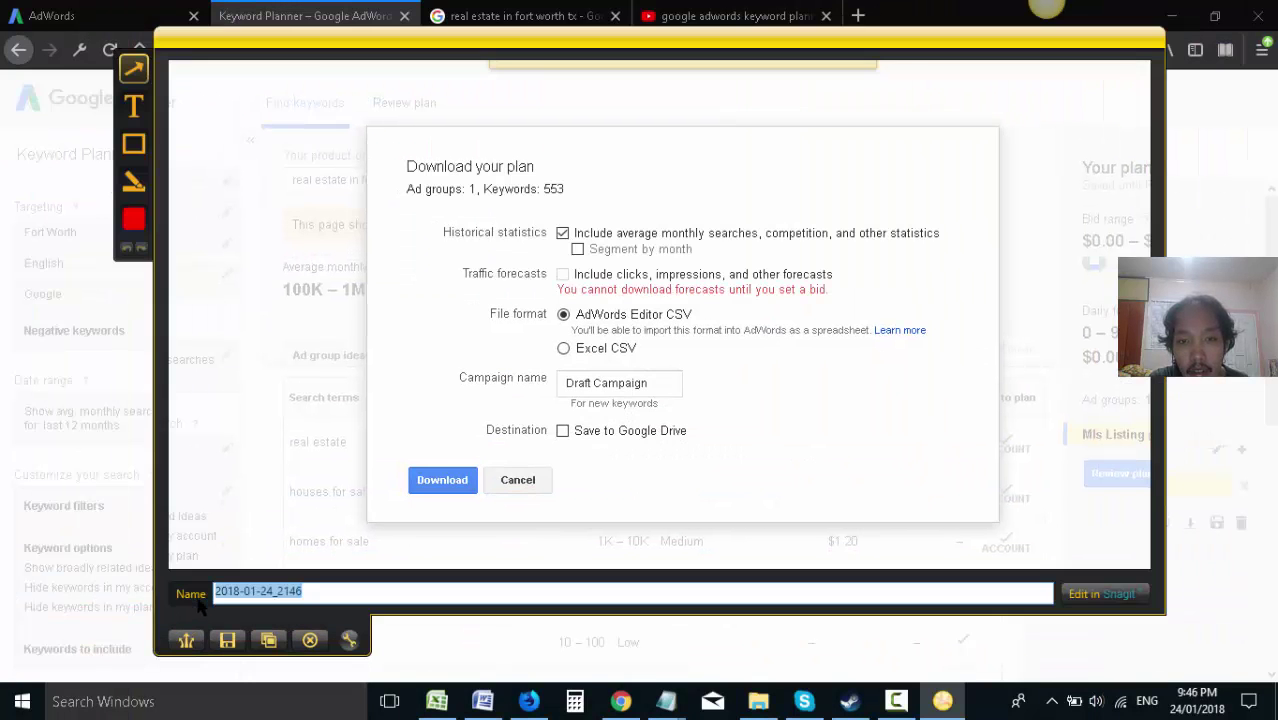
left_click(560, 344)
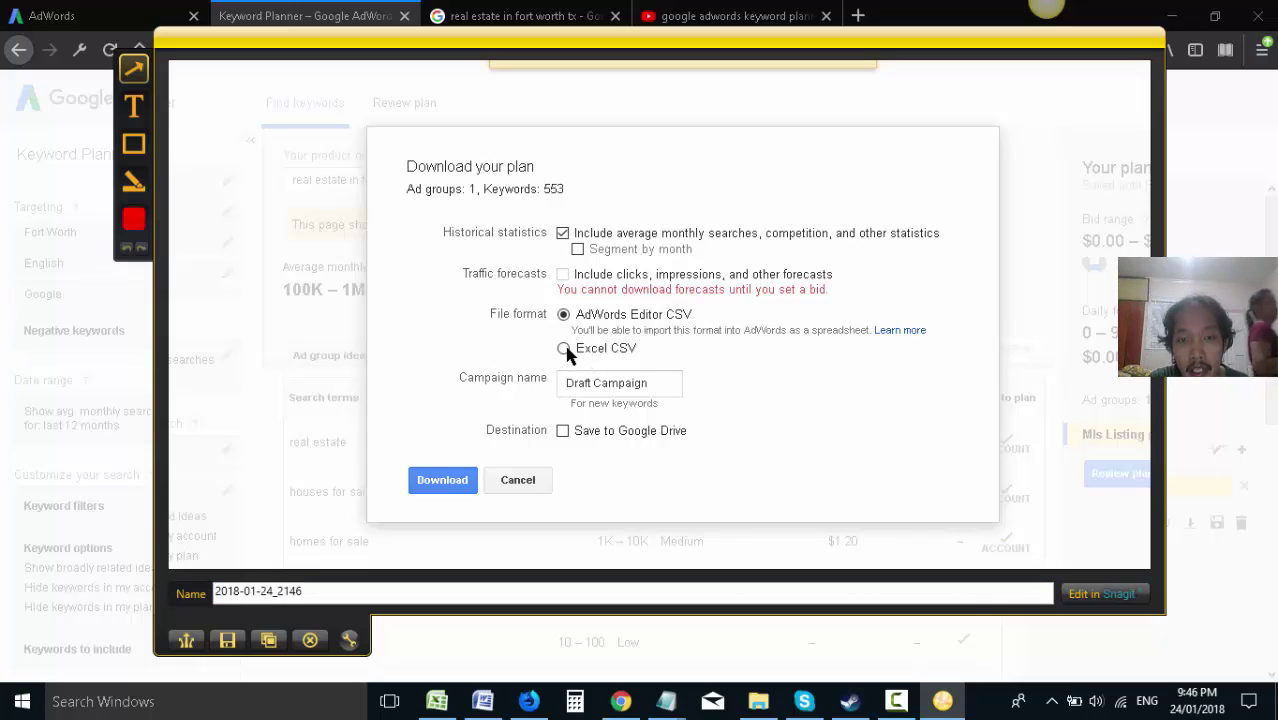
left_click(316, 645)
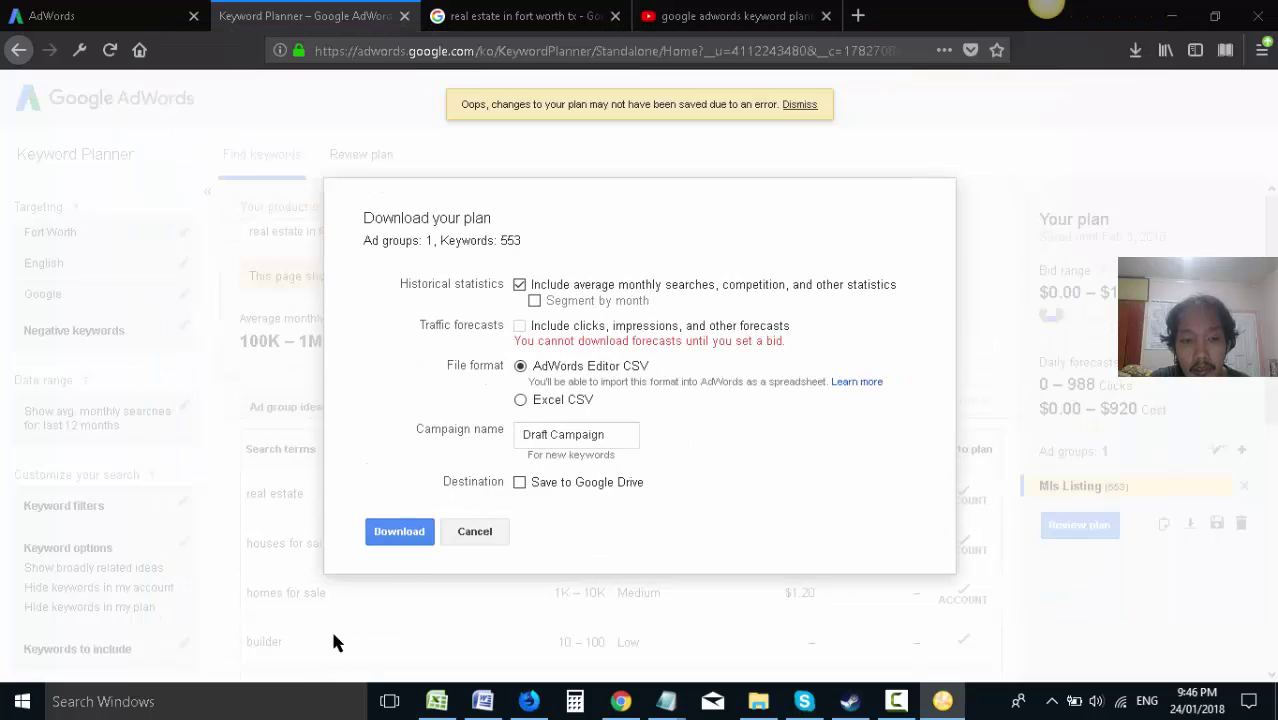
- Choose Excel CSV as the plan's download format and capture the page area around the download dialog
left_click(521, 401)
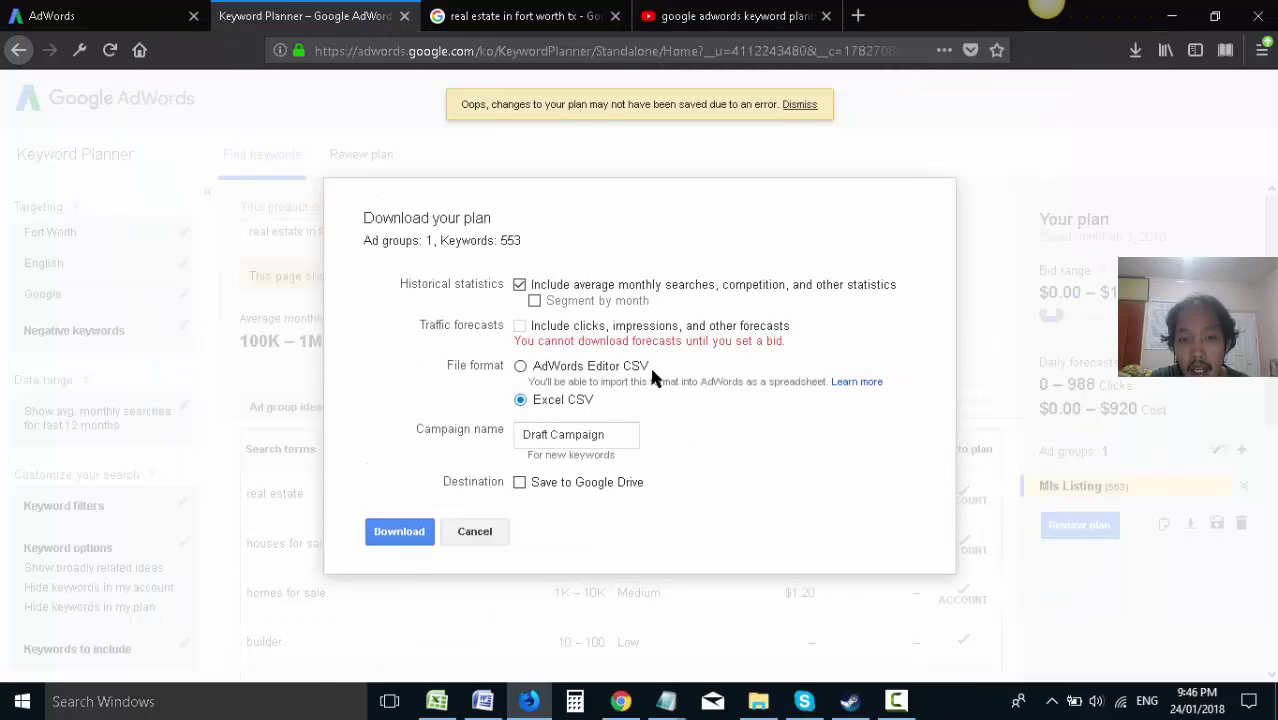
left_click(1045, 10)
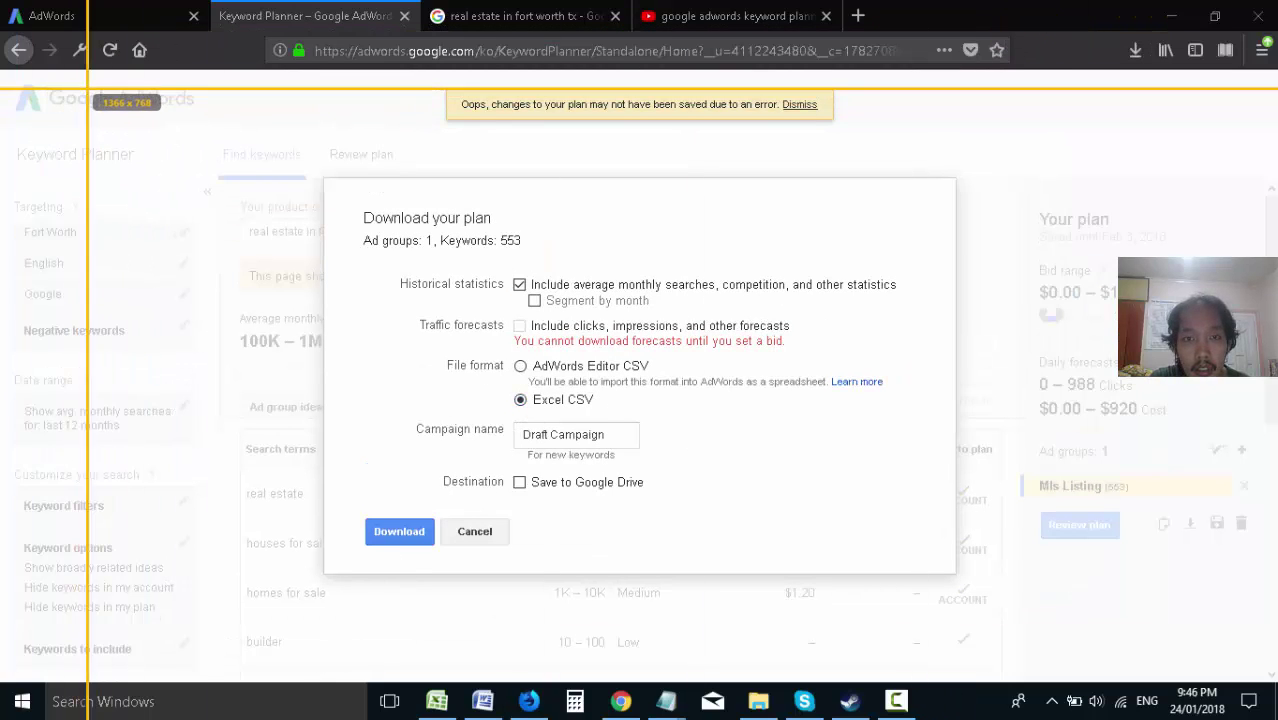
left_click_drag(98, 88, 1153, 622)
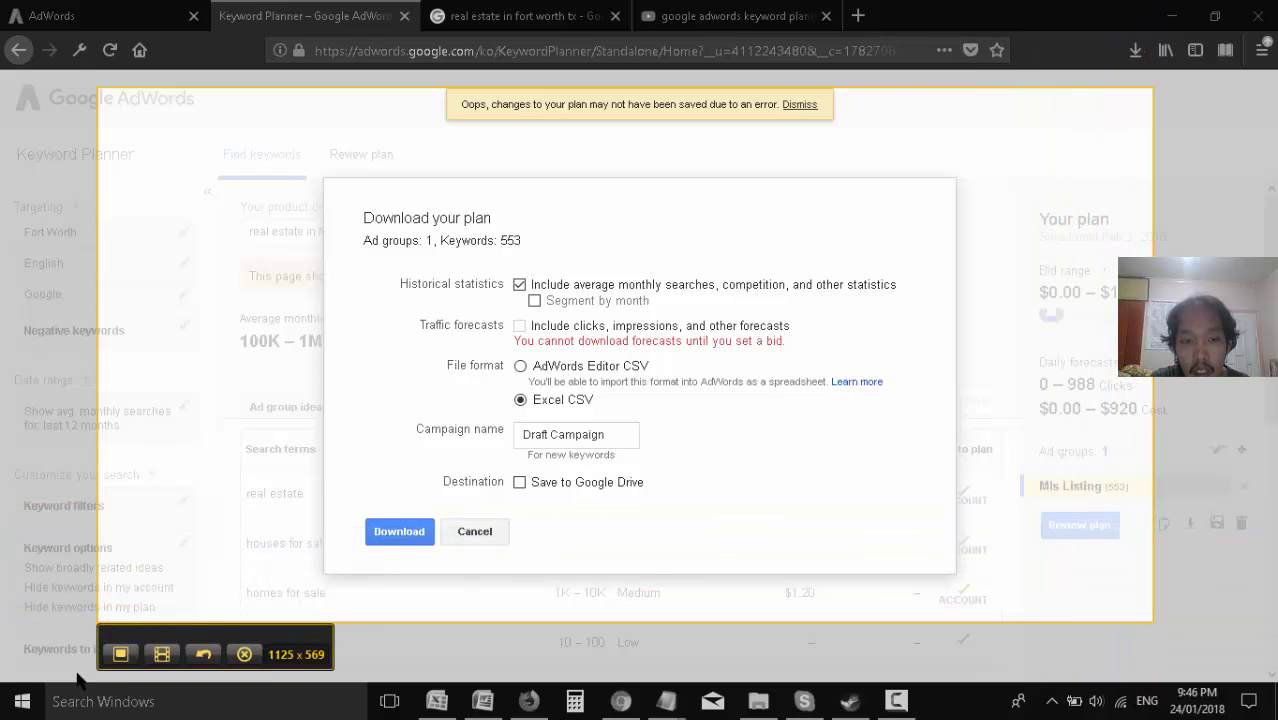
left_click(119, 655)
- Mark the Excel CSV option and the Download button in the capture with red boxes
left_click(89, 139)
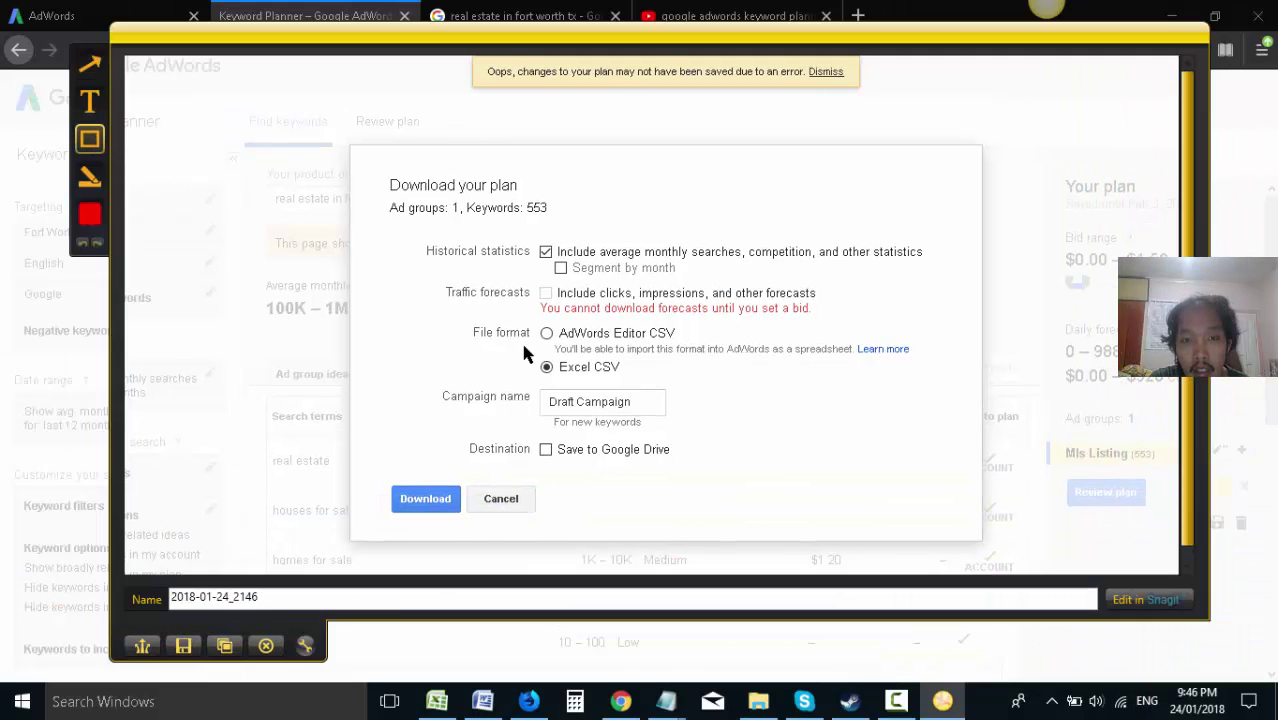
left_click_drag(522, 347, 657, 387)
left_click_drag(383, 478, 466, 524)
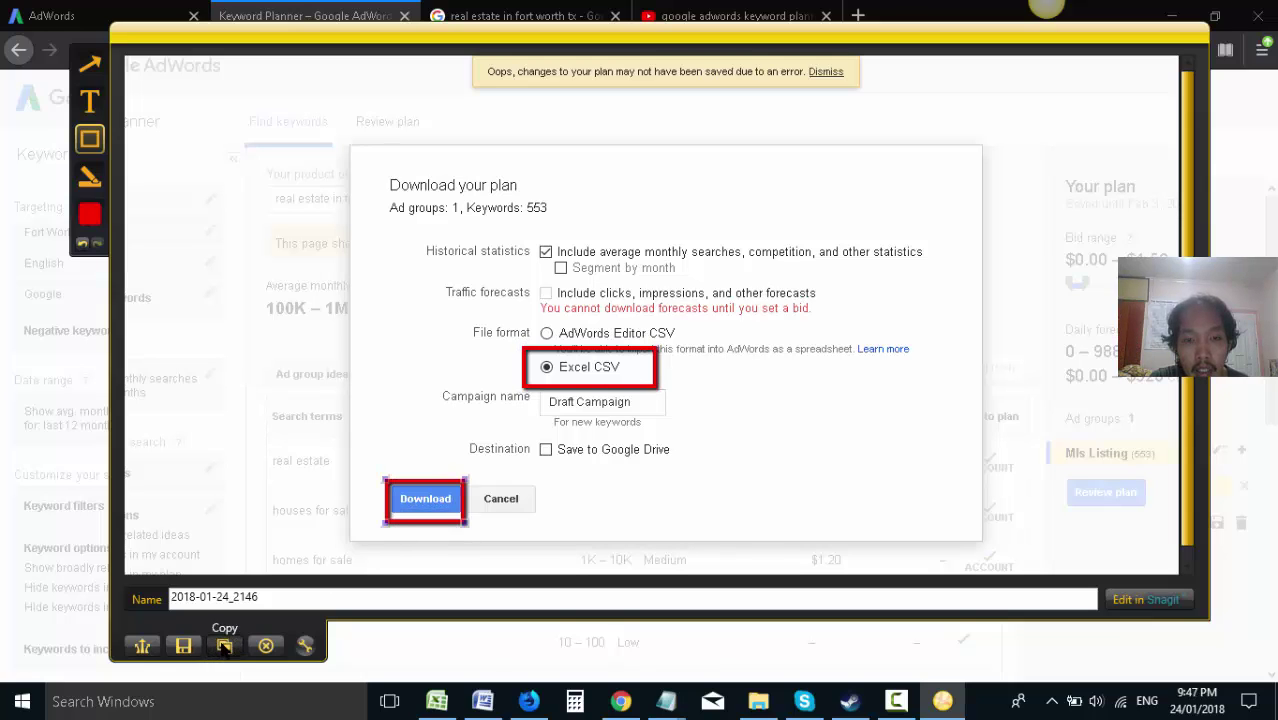
- Copy the annotated download dialog capture and paste it into the Word document below the keyword plan capture
left_click(224, 647)
left_click(482, 701)
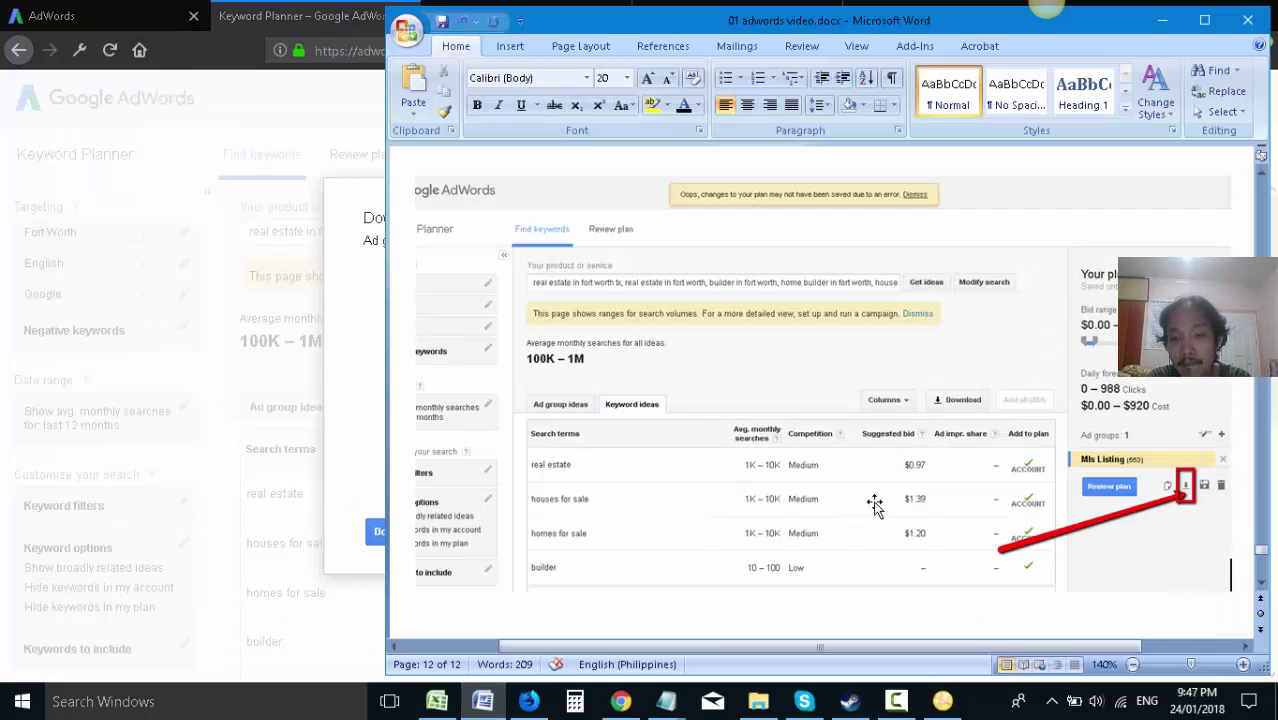
scroll(874, 505, "down", 5)
- Return to Keyword Planner in Firefox and request the plan download as Excel CSV, retrying until the file is ready
left_click(364, 107)
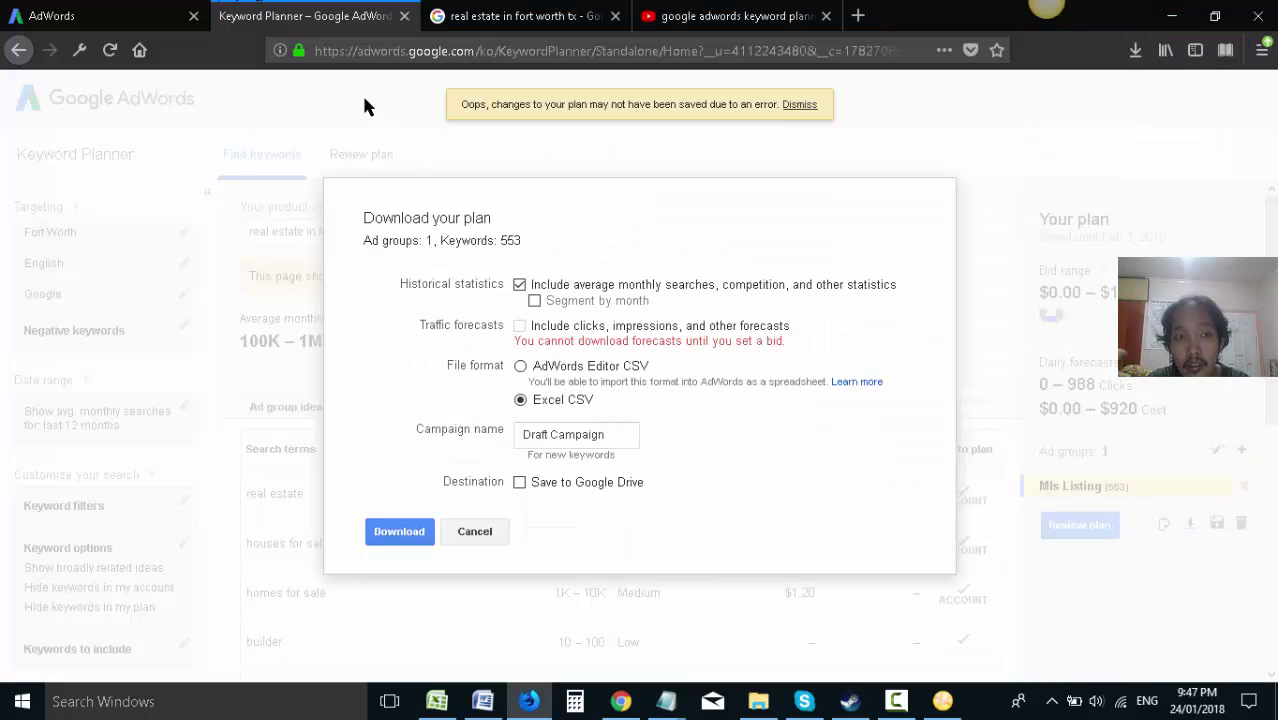
left_click(388, 534)
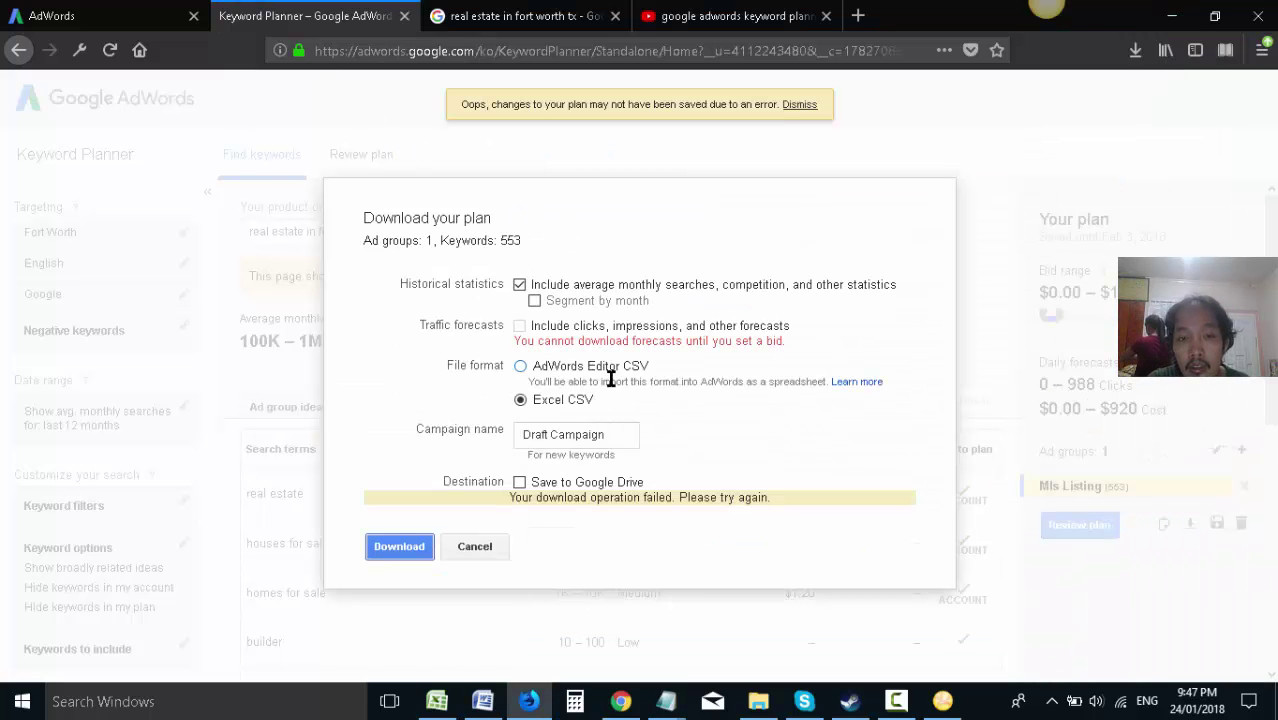
left_click(400, 547)
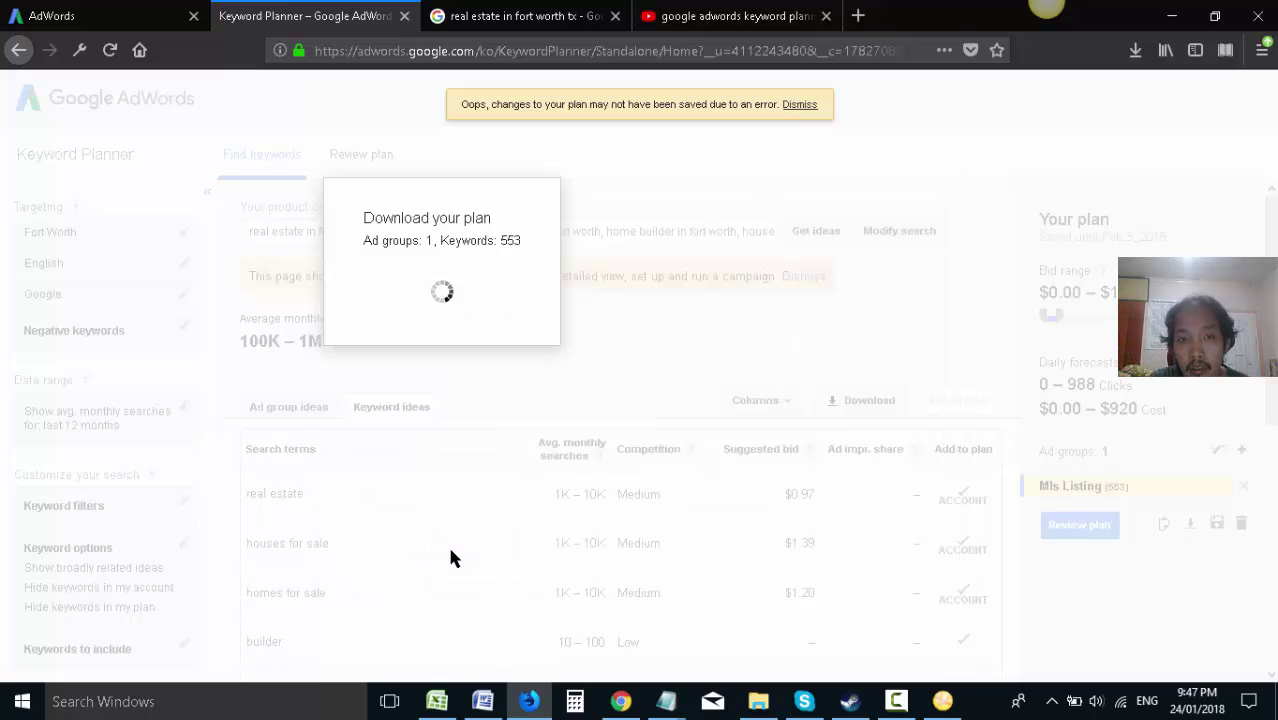
left_click(416, 550)
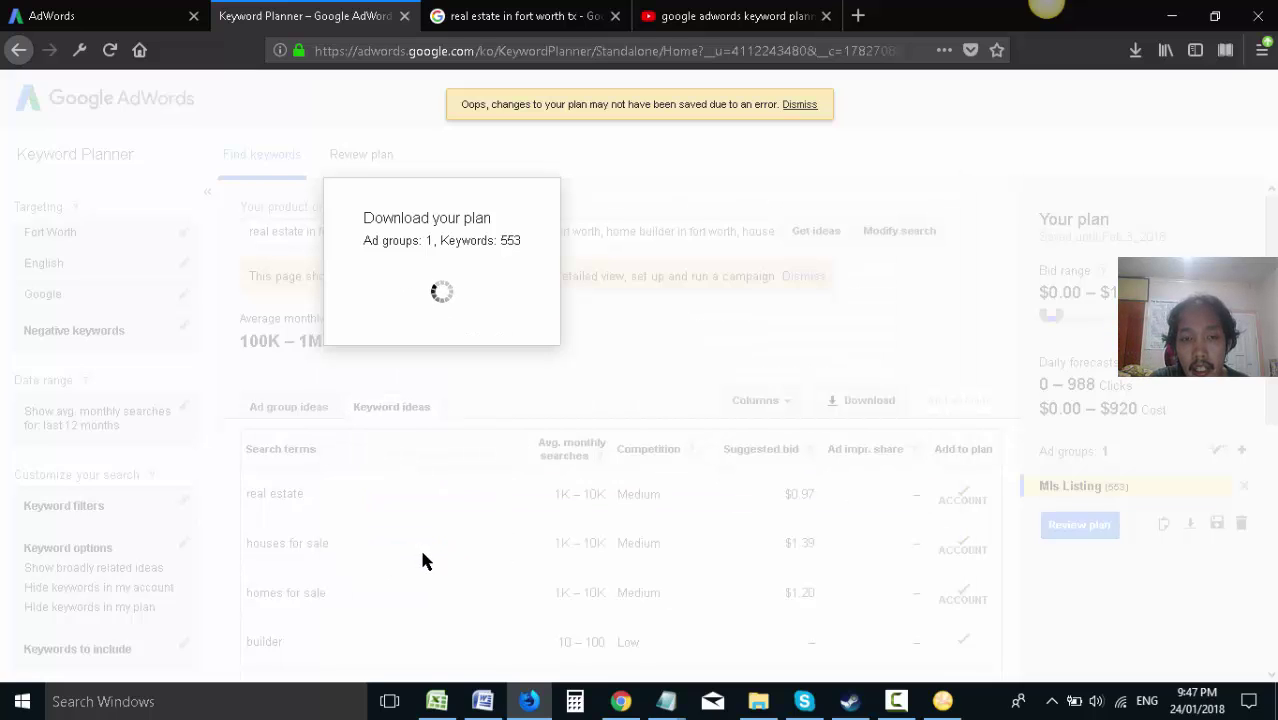
left_click(412, 551)
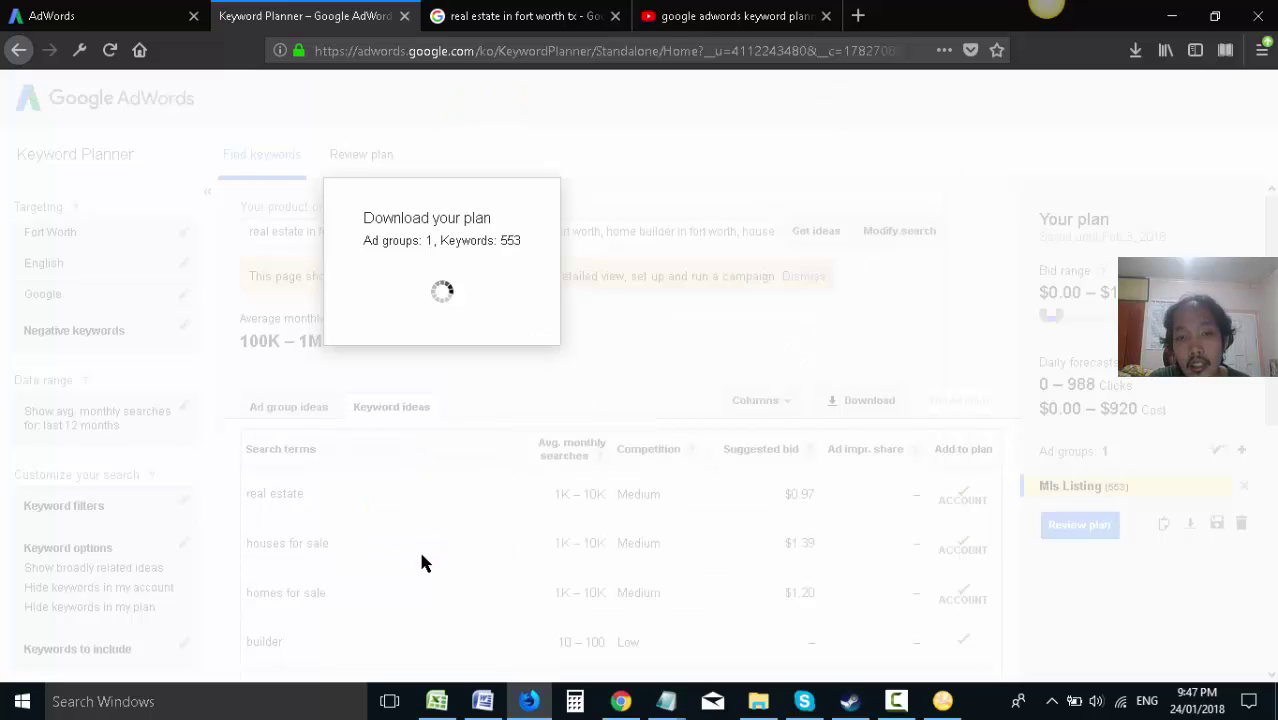
left_click(423, 551)
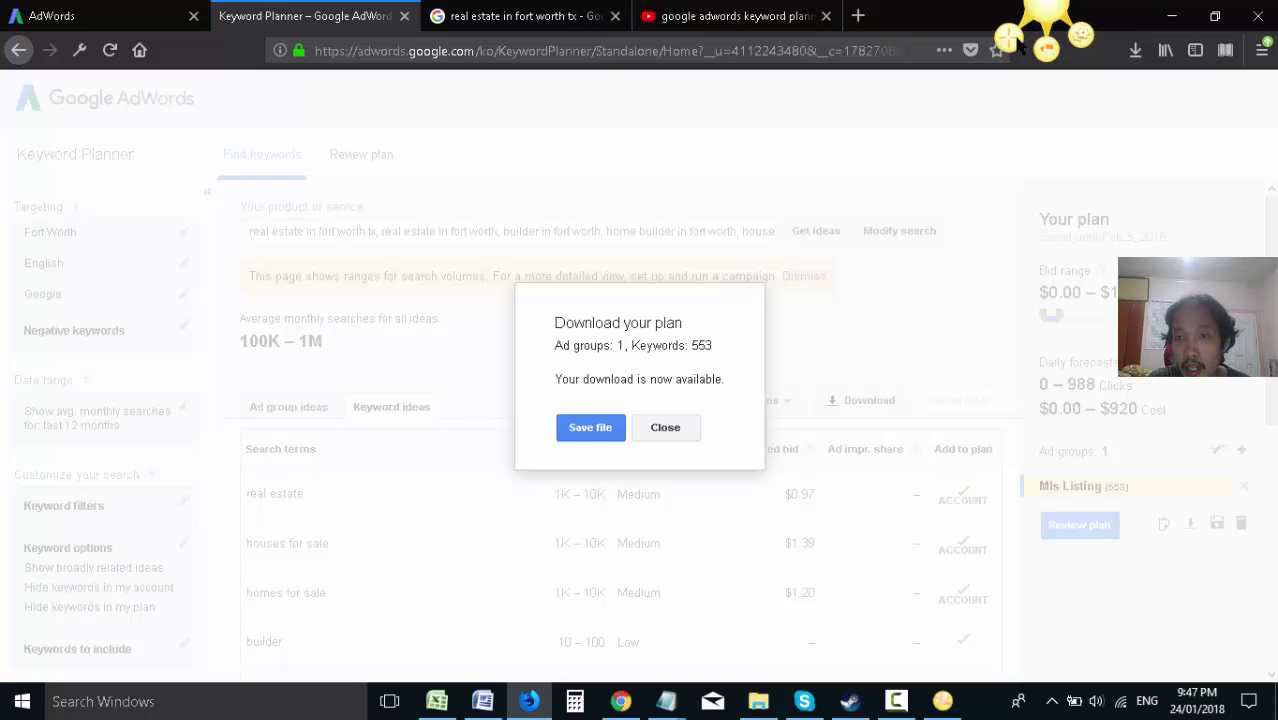
- Capture the dialog offering the finished download and mark its Save file button with a red box
left_click(1015, 35)
left_click_drag(133, 97, 1011, 589)
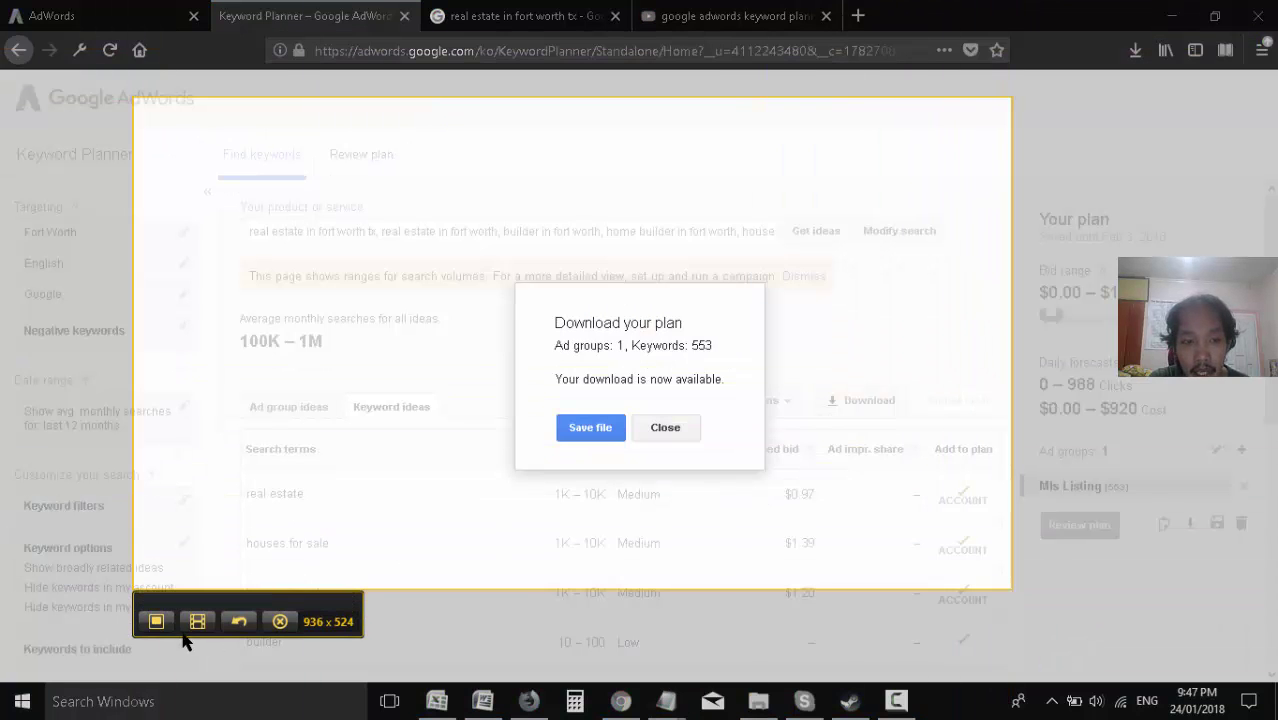
left_click(158, 623)
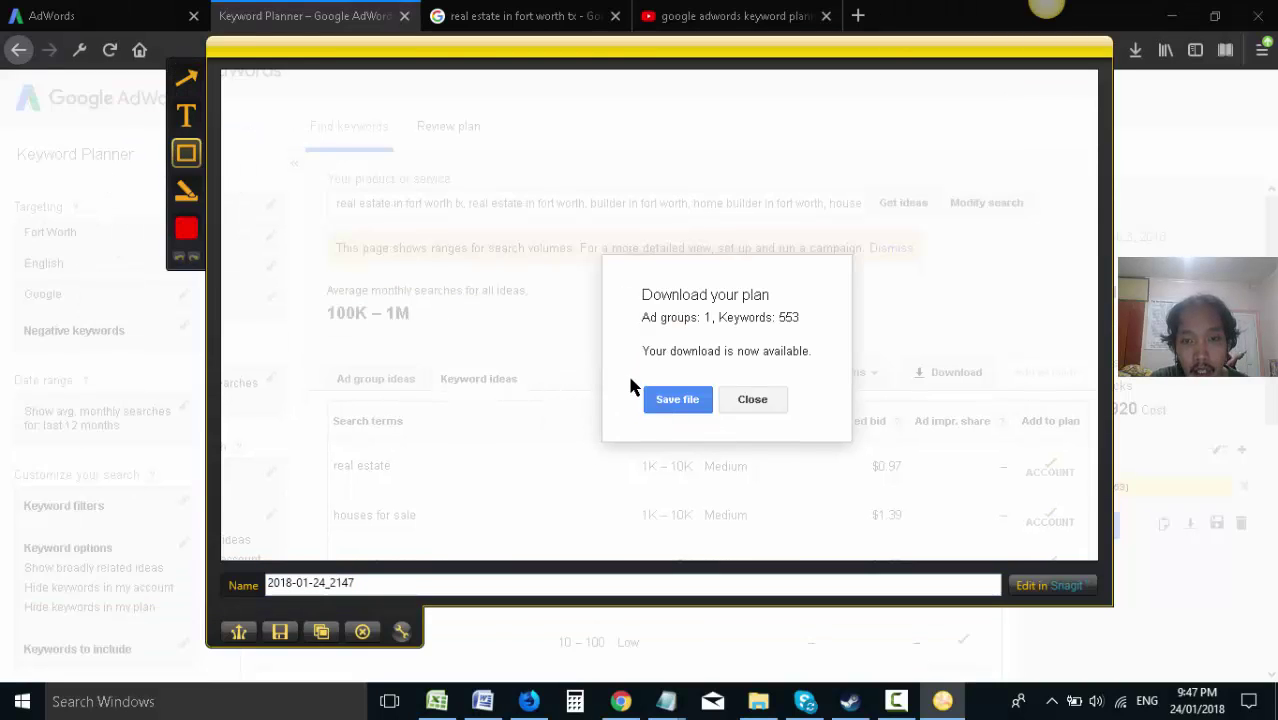
left_click_drag(628, 380, 716, 428)
- Copy the Save file capture, paste it at the end of the Word document and save the document
left_click(321, 631)
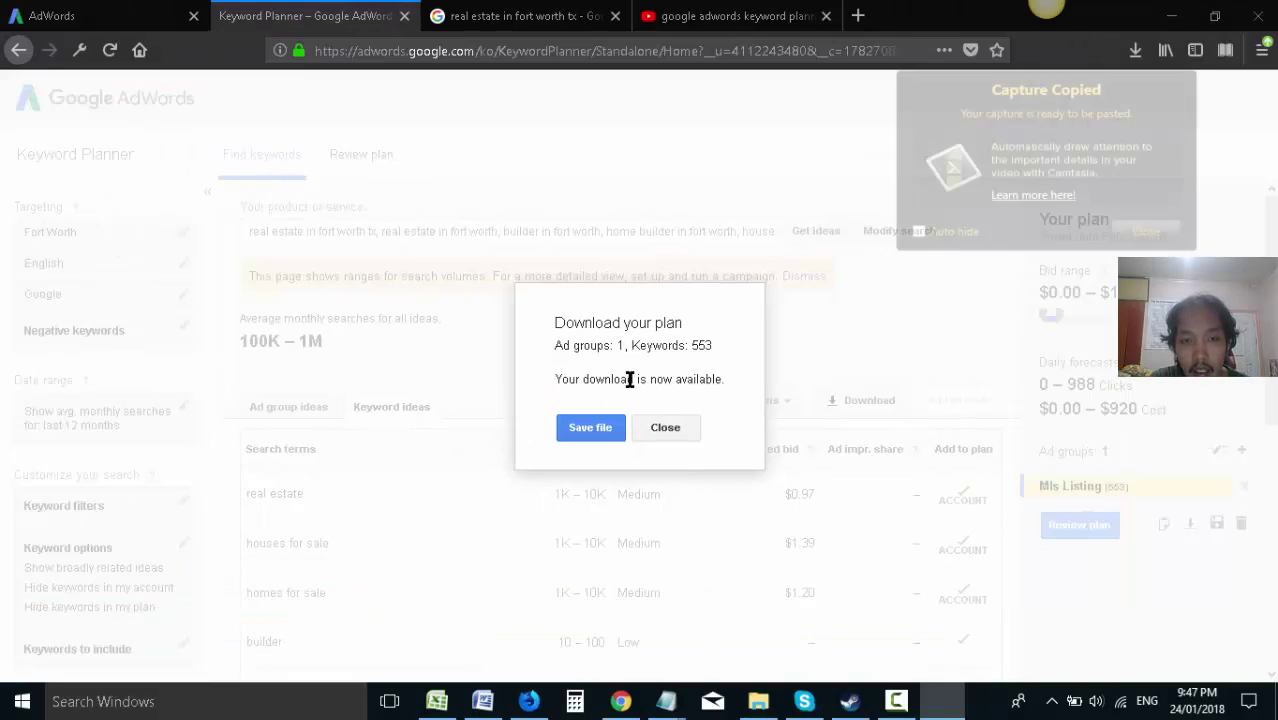
left_click(483, 701)
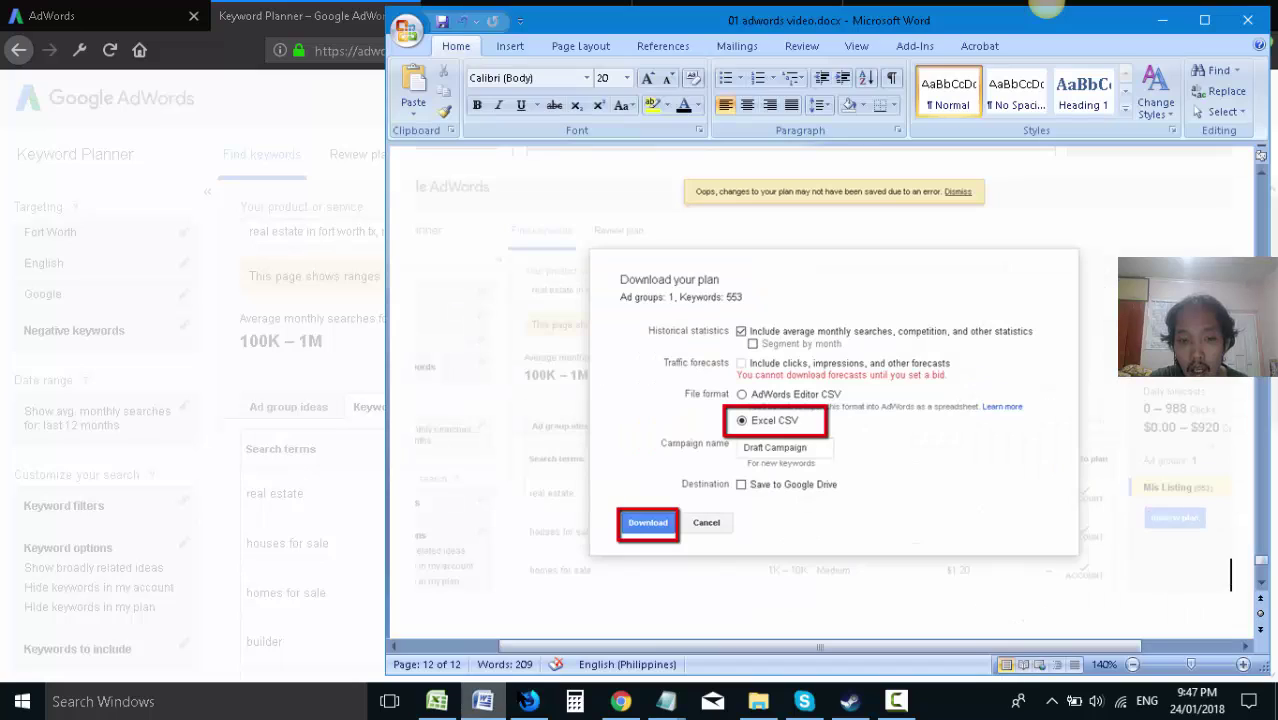
key("ctrl+v")
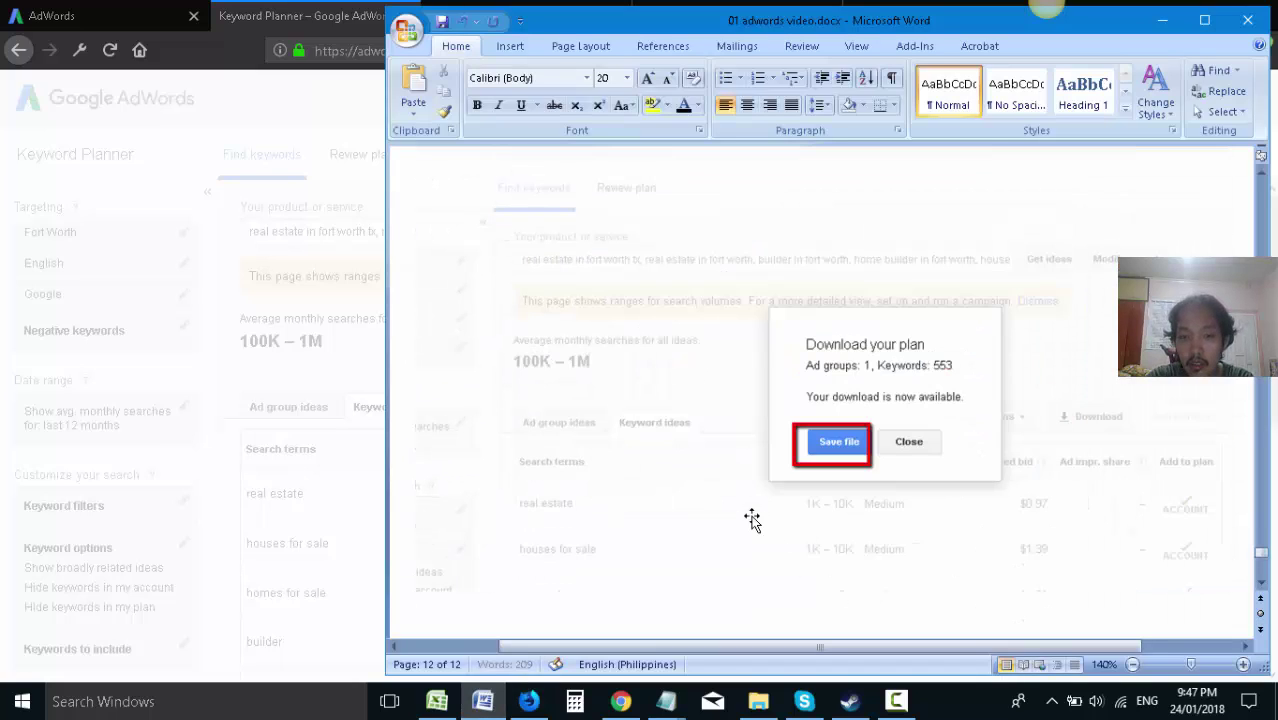
key("ctrl+s")
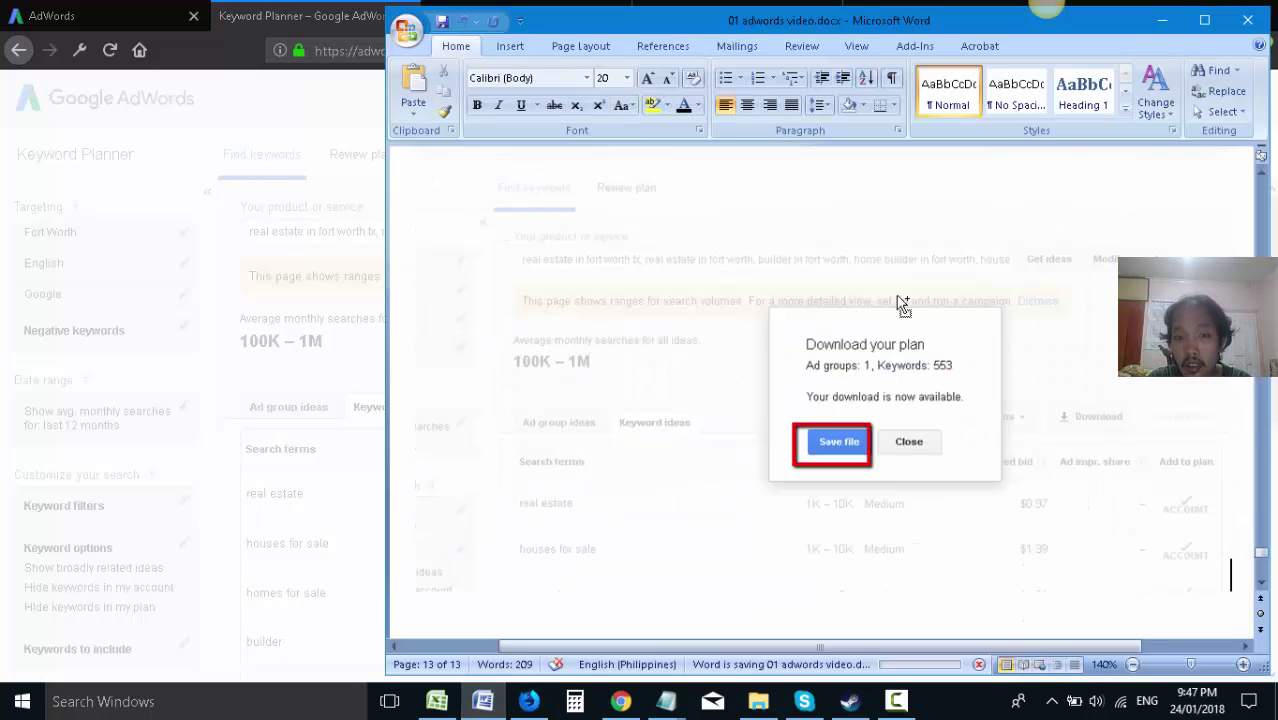
- Back in Firefox, save the plan file and choose to open the CSV with Microsoft Office Excel
left_click(1162, 20)
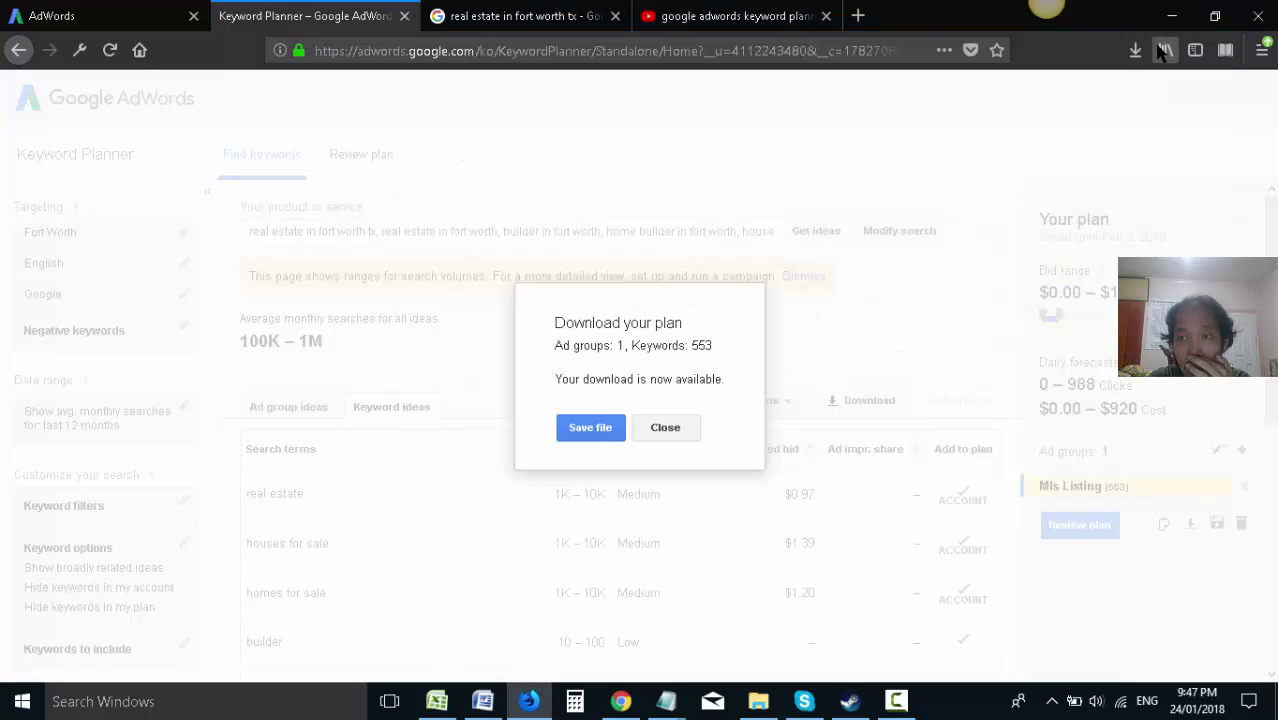
left_click(602, 428)
left_click(486, 702)
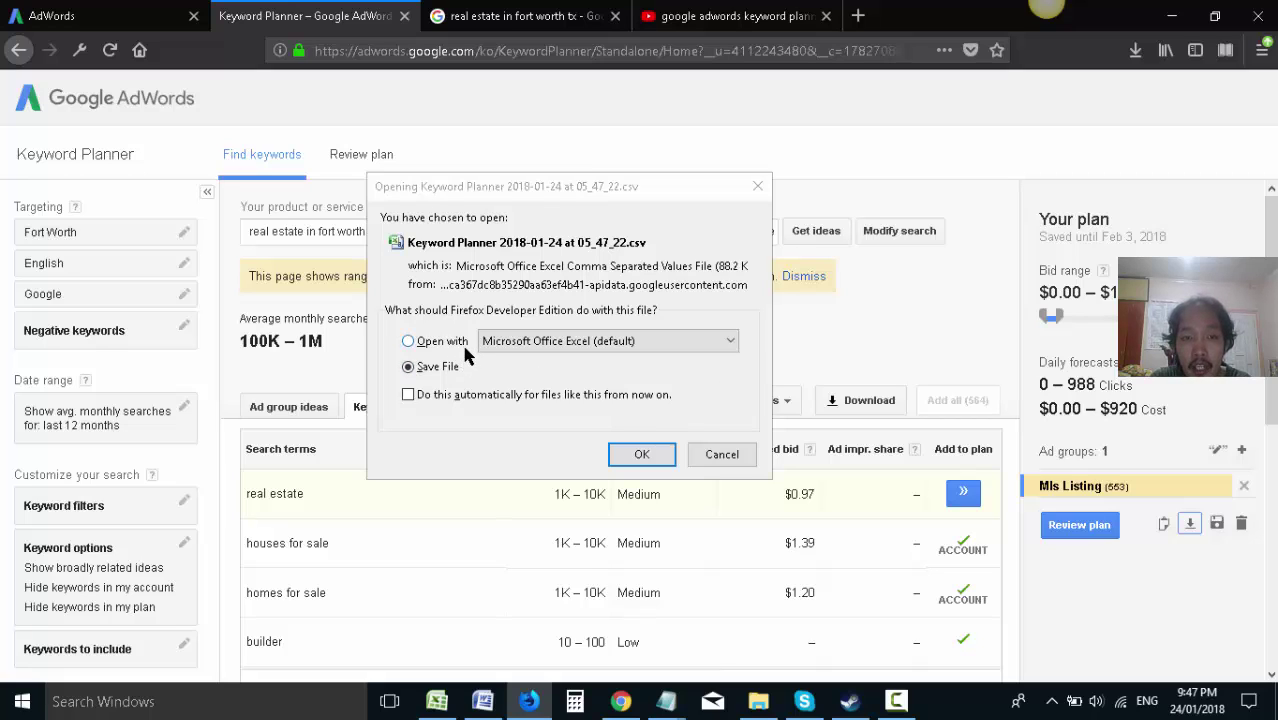
left_click(440, 341)
left_click(642, 454)
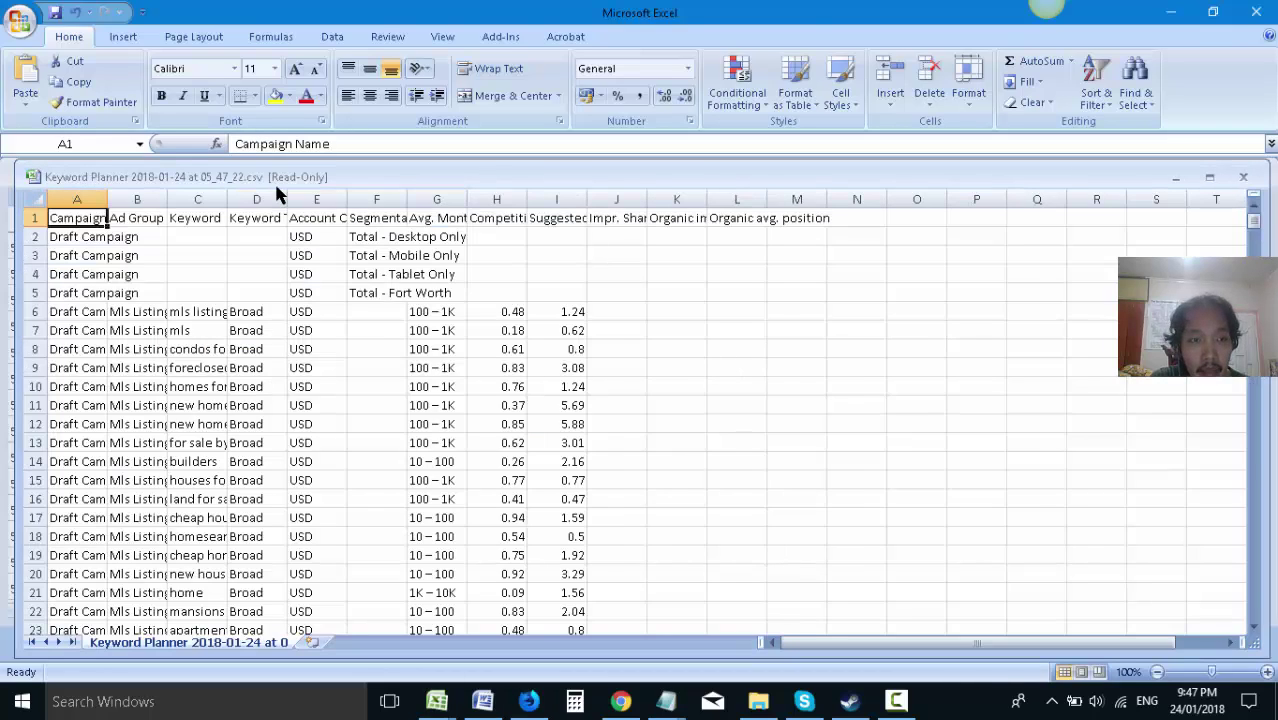
- Maximize the Keyword Planner CSV window in Excel and widen column C so the keywords fit
double_click(287, 180)
left_click(245, 278)
left_click_drag(205, 170, 499, 170)
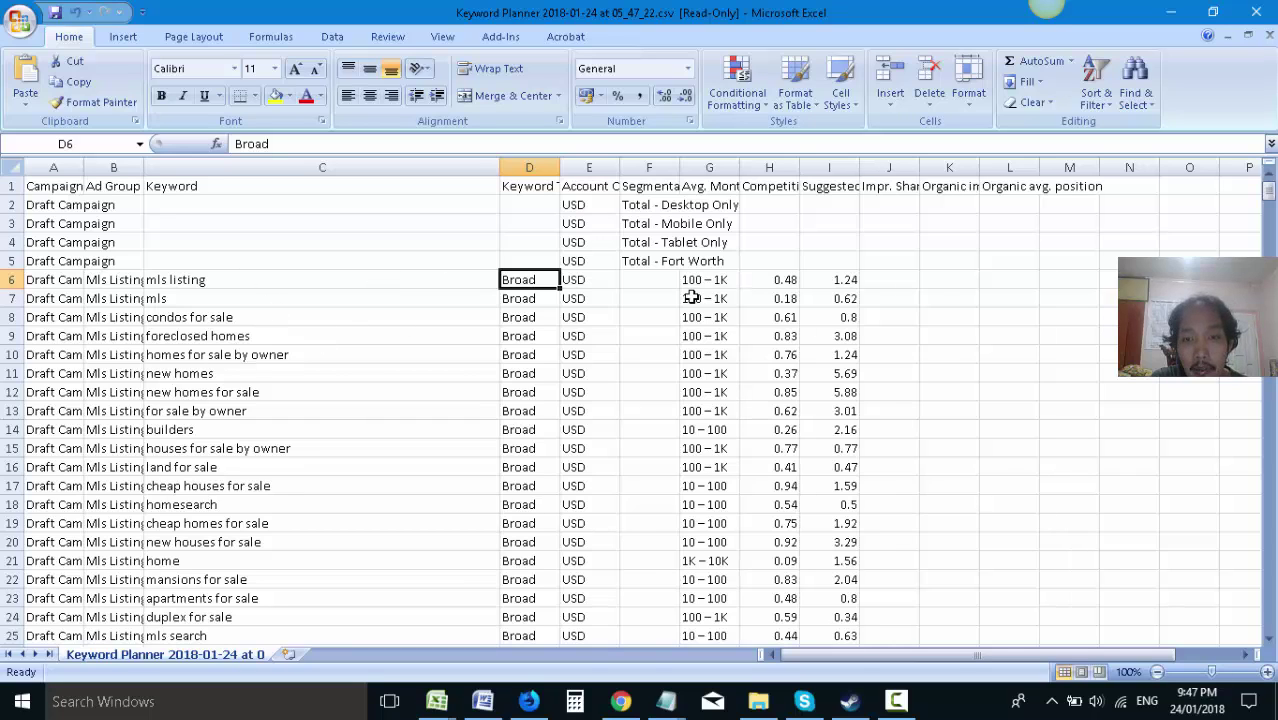
left_click(589, 317)
- Fill the campaign and ad group columns A and B with red
left_click_drag(54, 167, 125, 155)
left_click(287, 95)
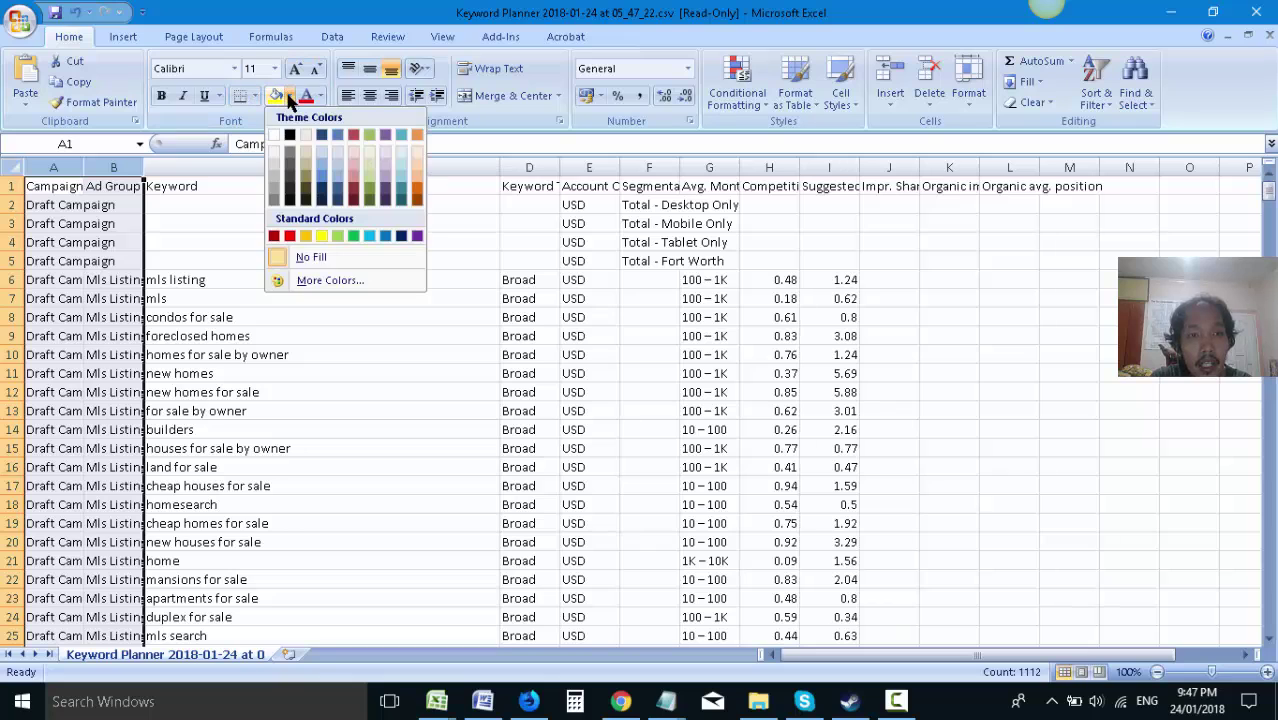
left_click(290, 243)
left_click(449, 257)
- Fill columns D to F and columns H and I with the same red
left_click_drag(522, 167, 642, 156)
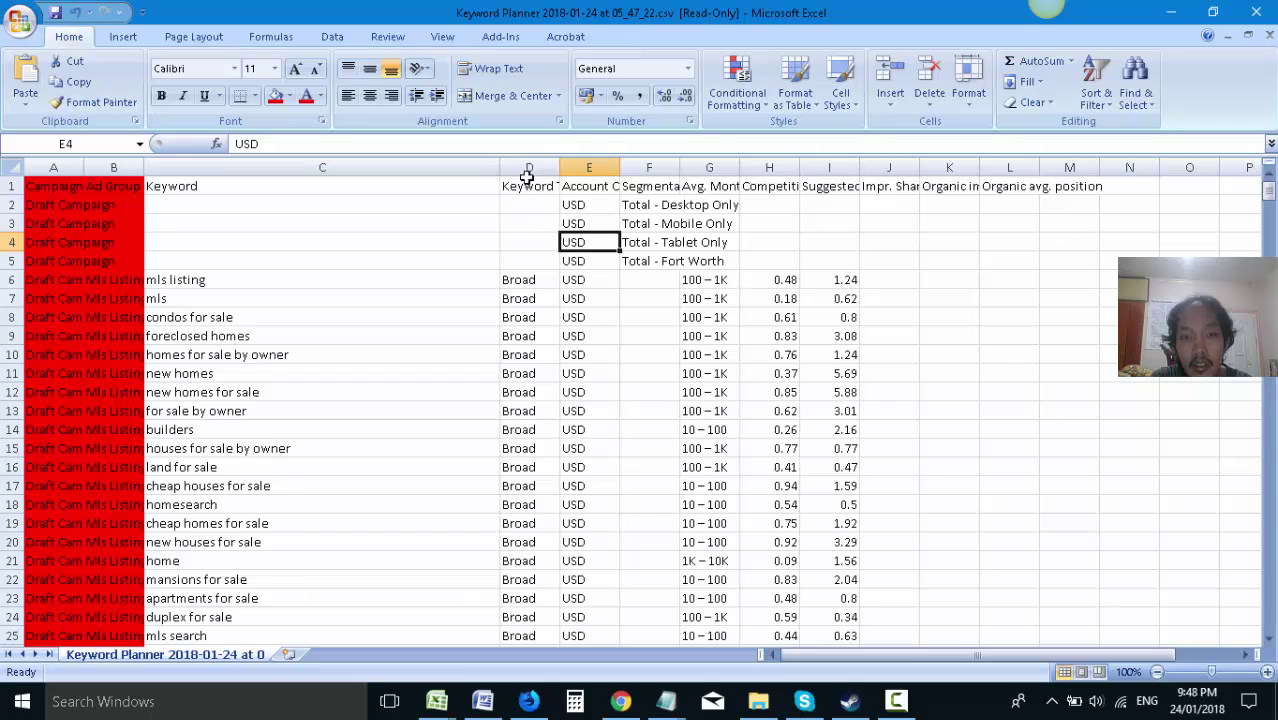
left_click_drag(527, 167, 649, 167)
left_click(276, 97)
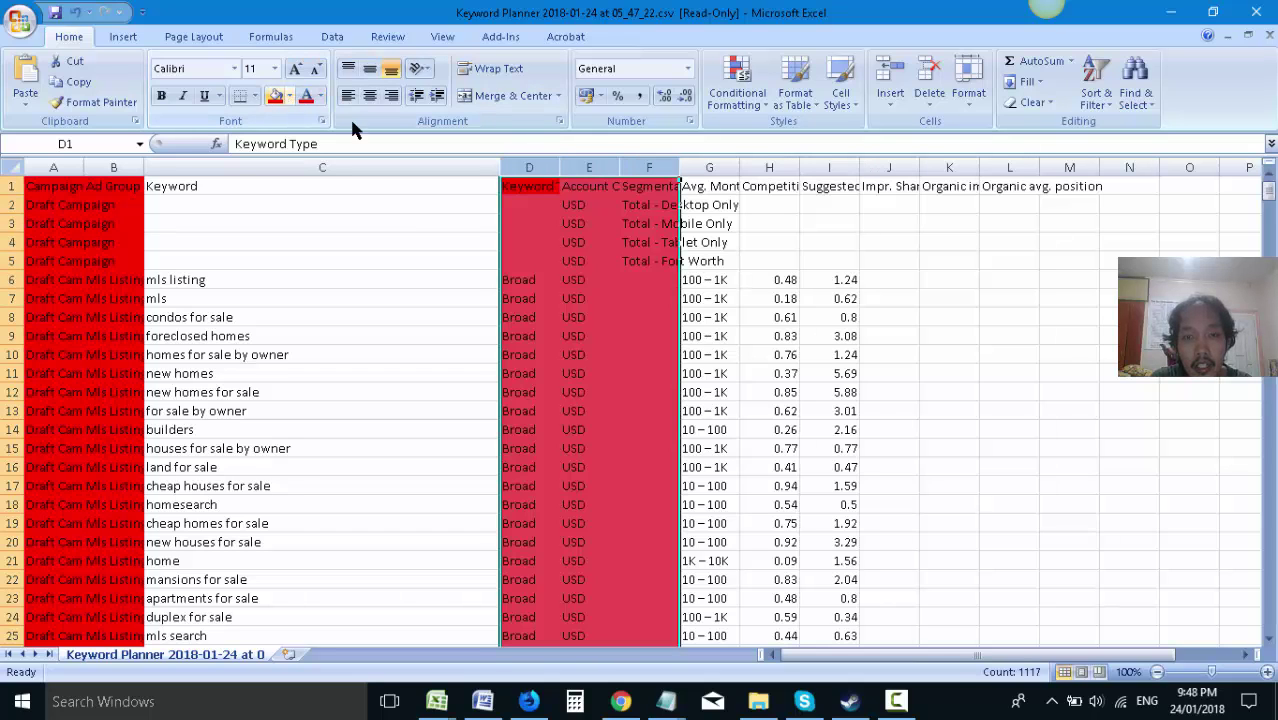
left_click_drag(829, 262, 829, 279)
left_click_drag(768, 167, 829, 167)
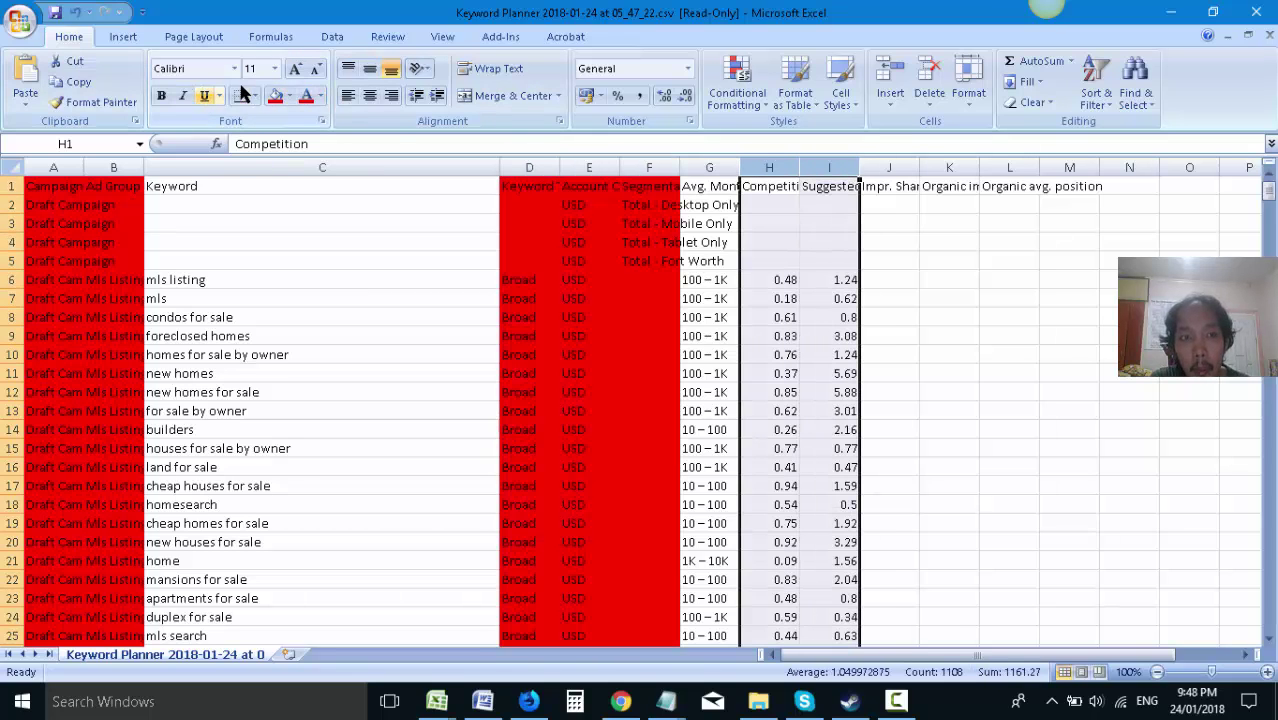
left_click(276, 97)
left_click(492, 373)
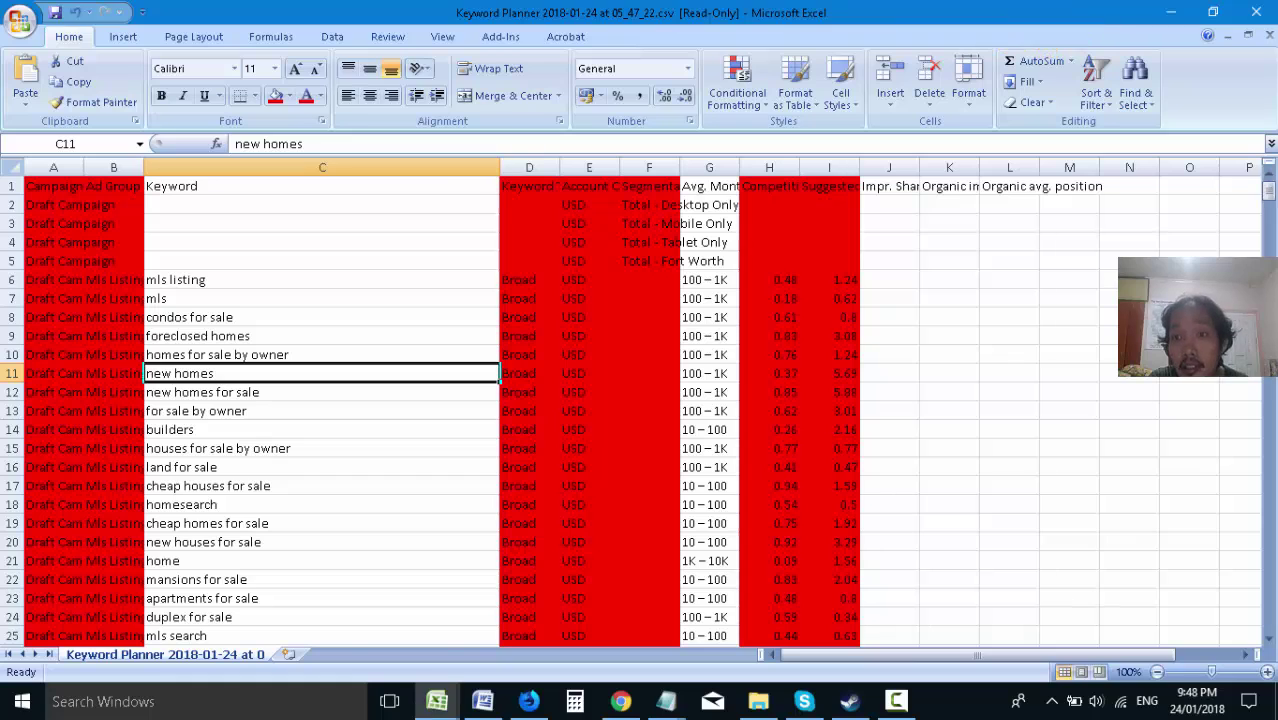
- Capture the Excel sheet in Snagit and add a text callout: "delete the columns in red and keep only the Keyword and Avg Monthly Traffic column"
left_click(1044, 14)
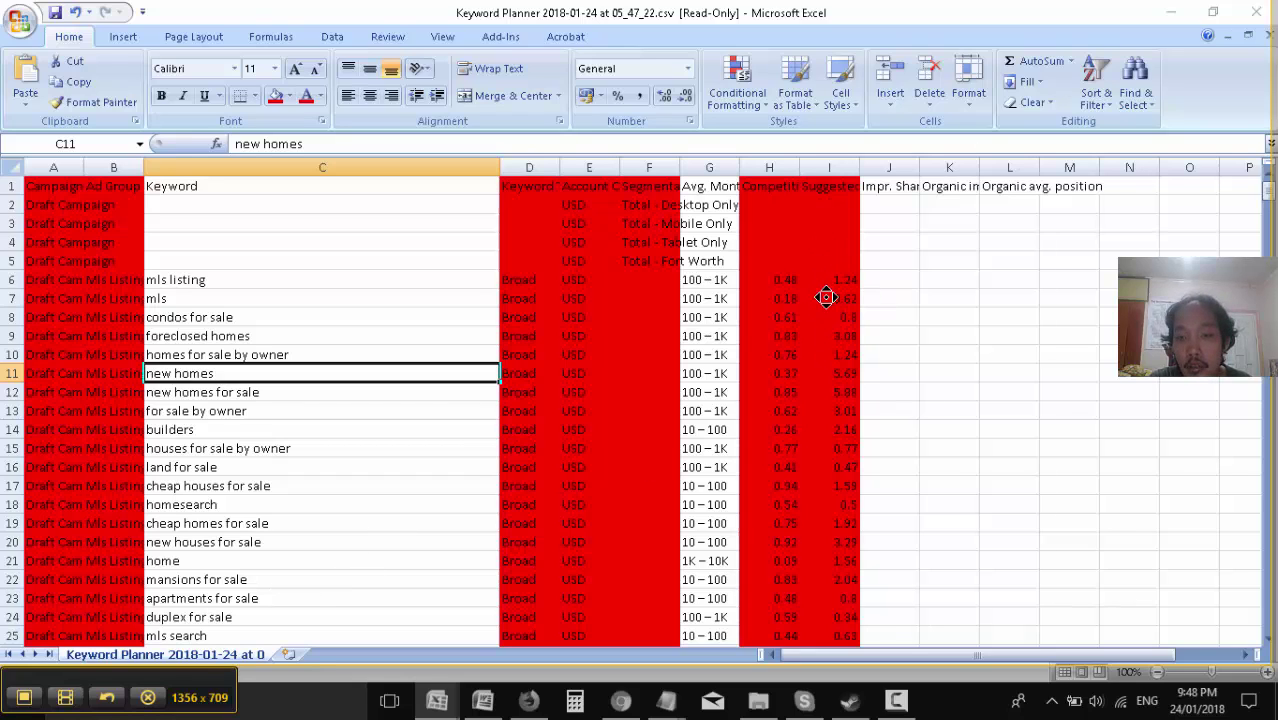
left_click(22, 697)
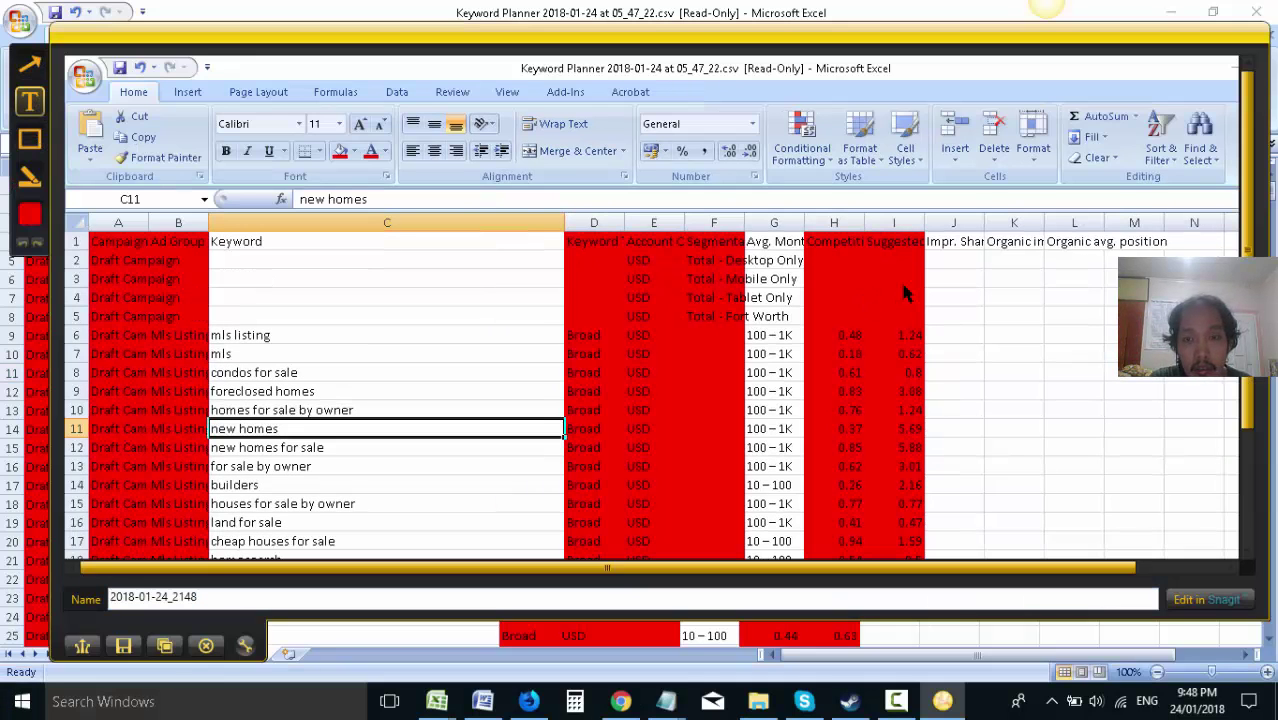
left_click_drag(955, 285, 1163, 413)
type("dele")
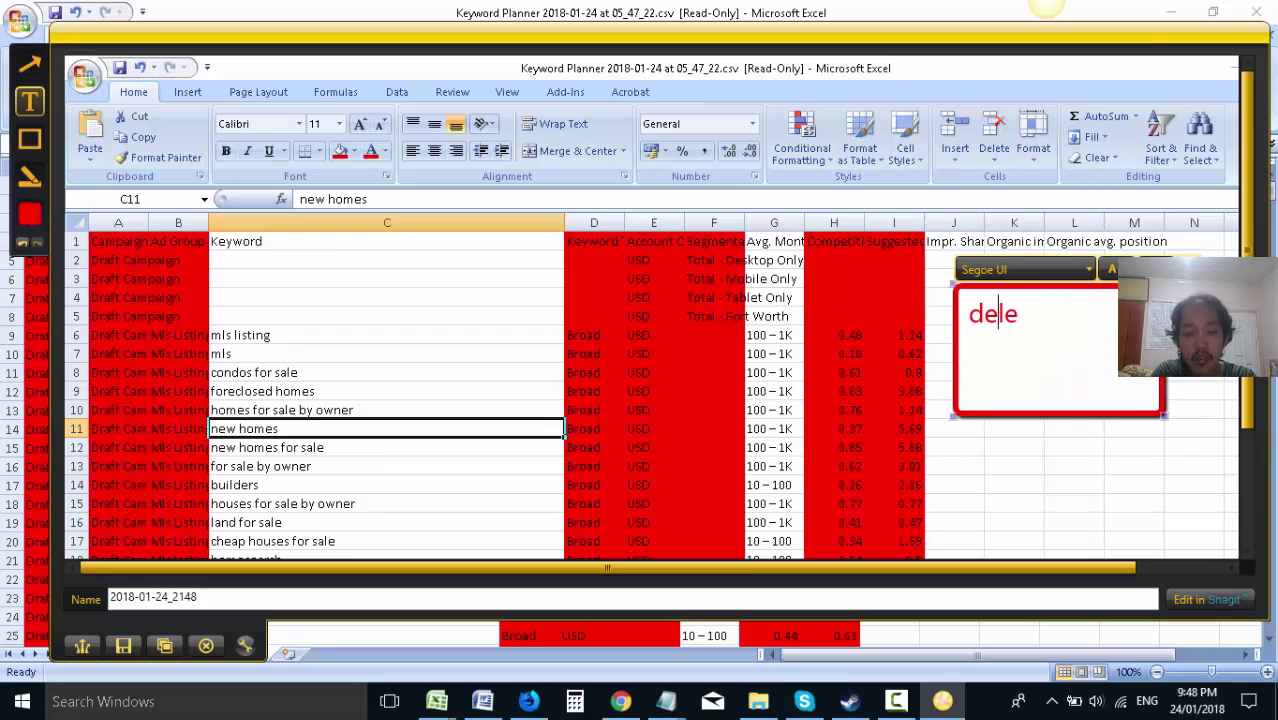
type("te the ")
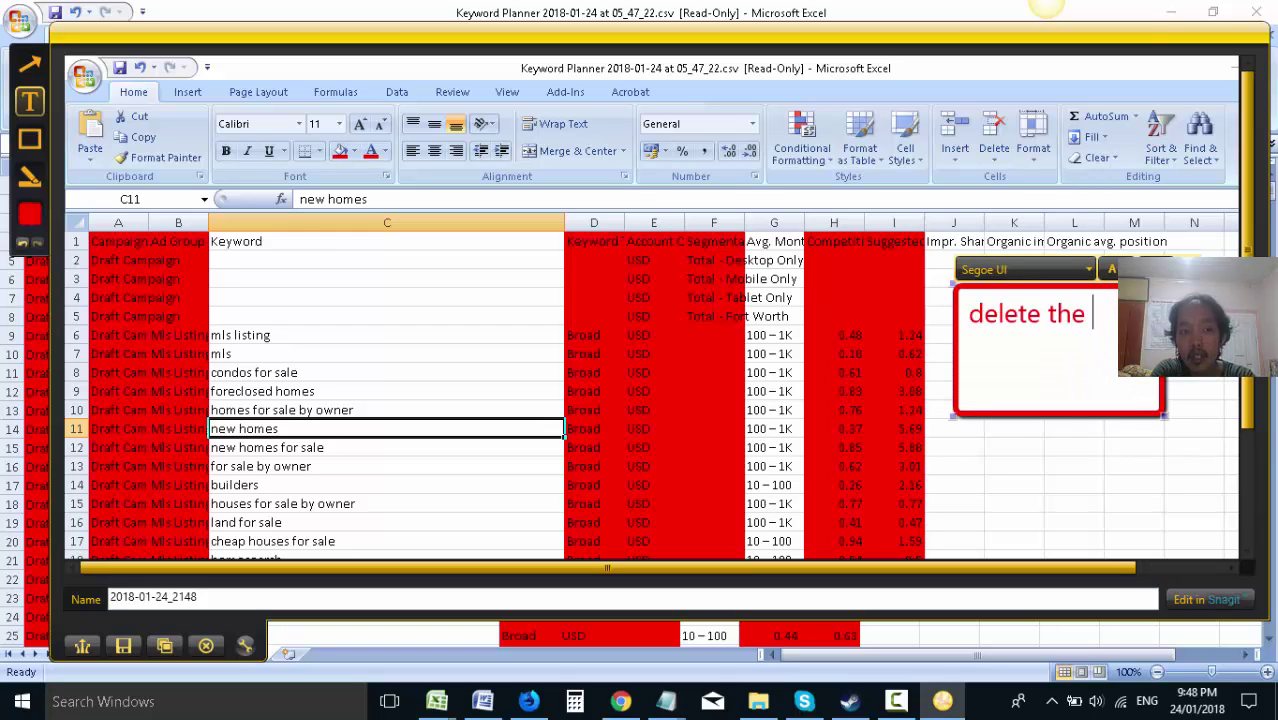
type("columns i")
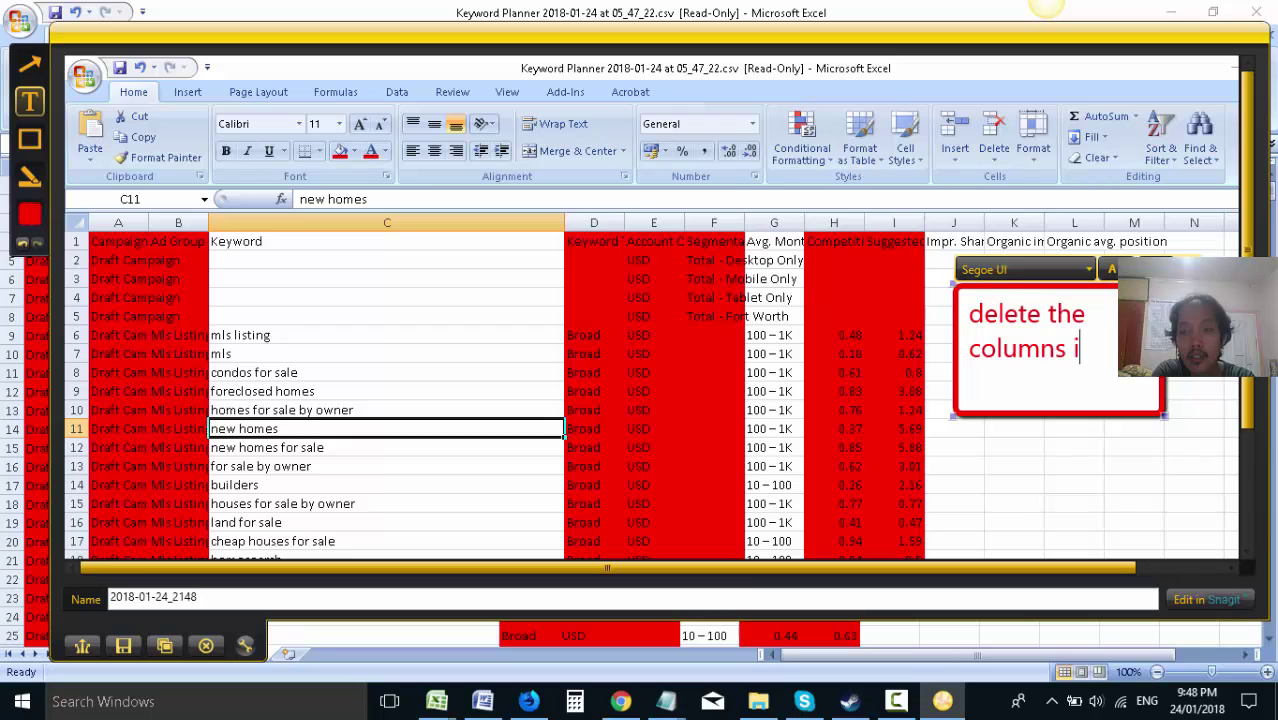
type("n red and keep ")
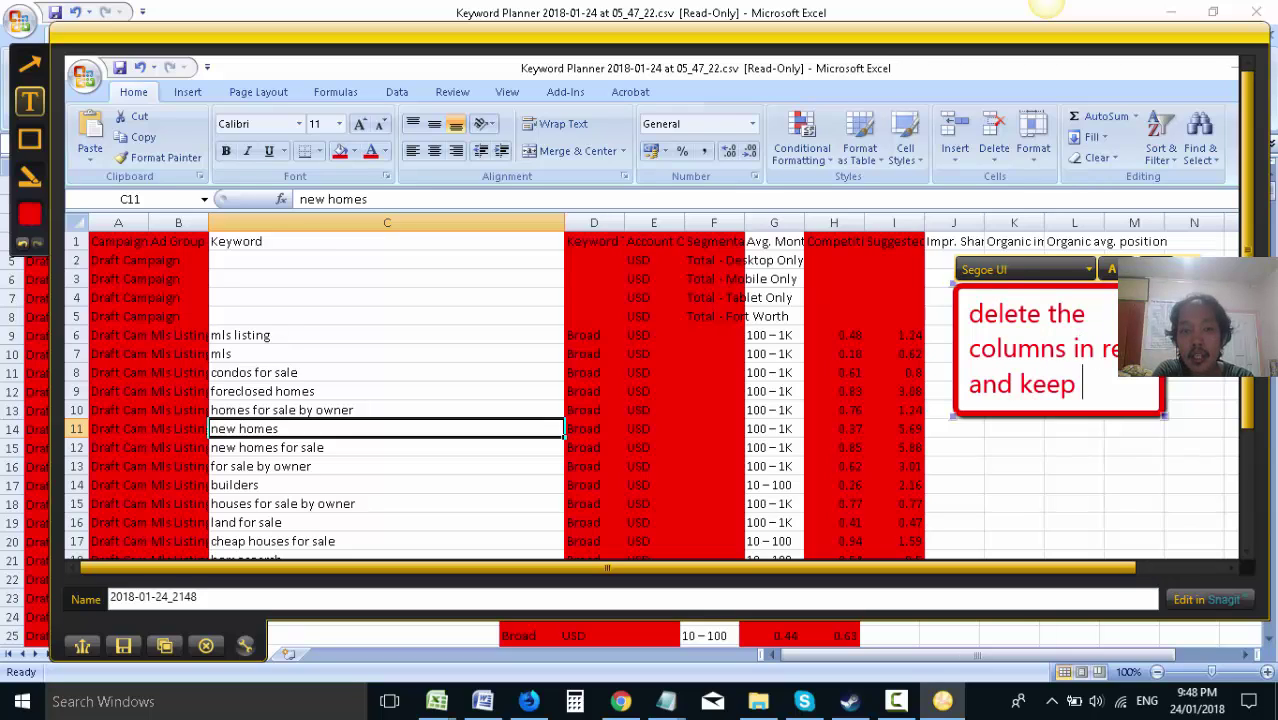
type("only the Keyword a")
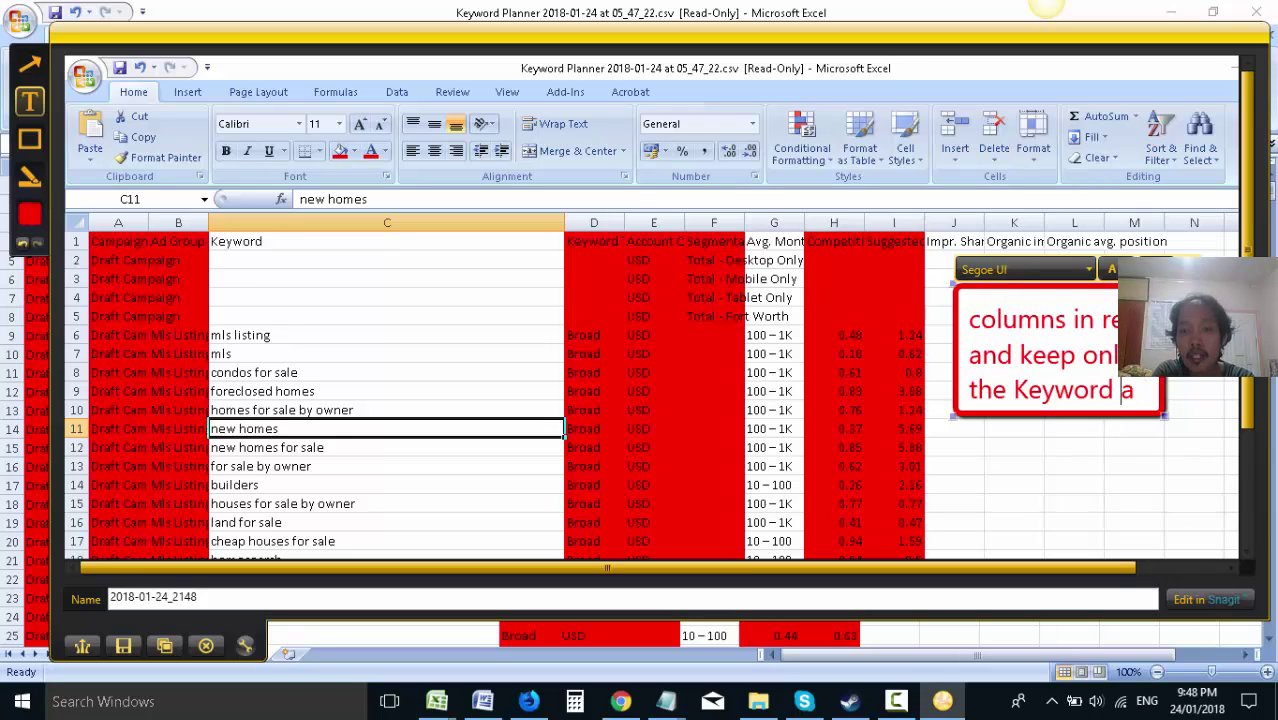
type("nd Avg Monthl")
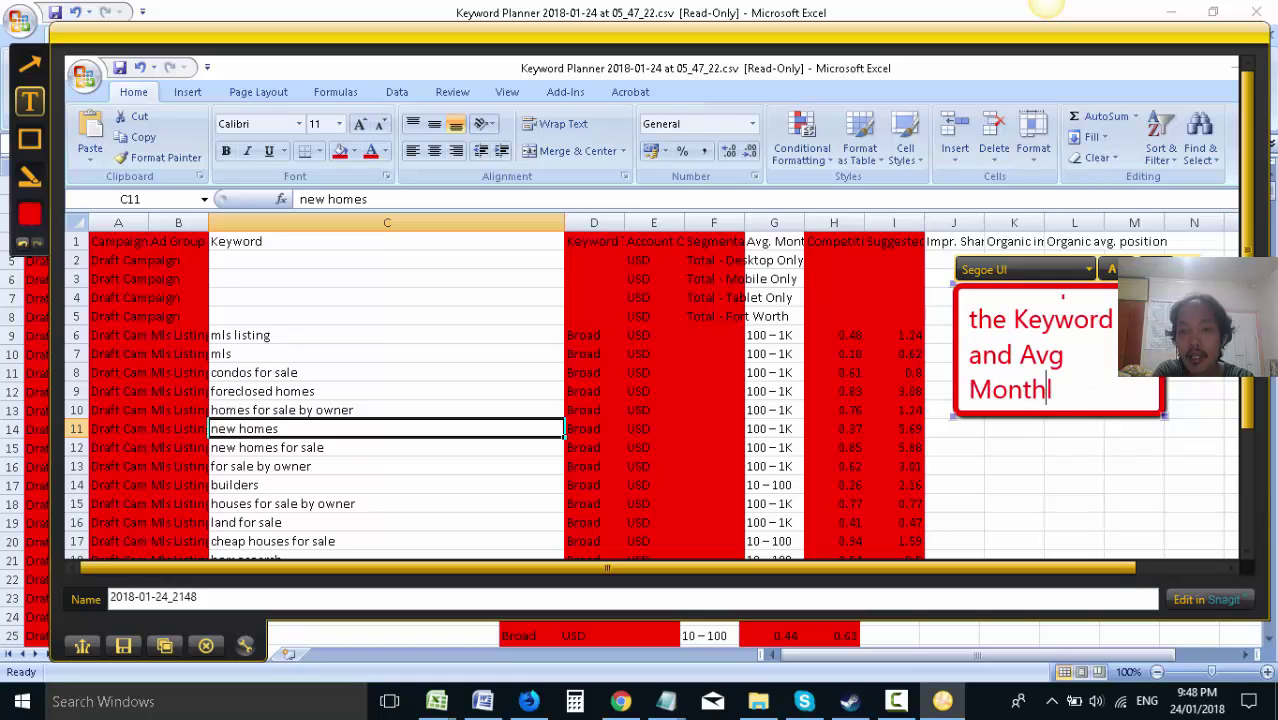
type("y Traffic")
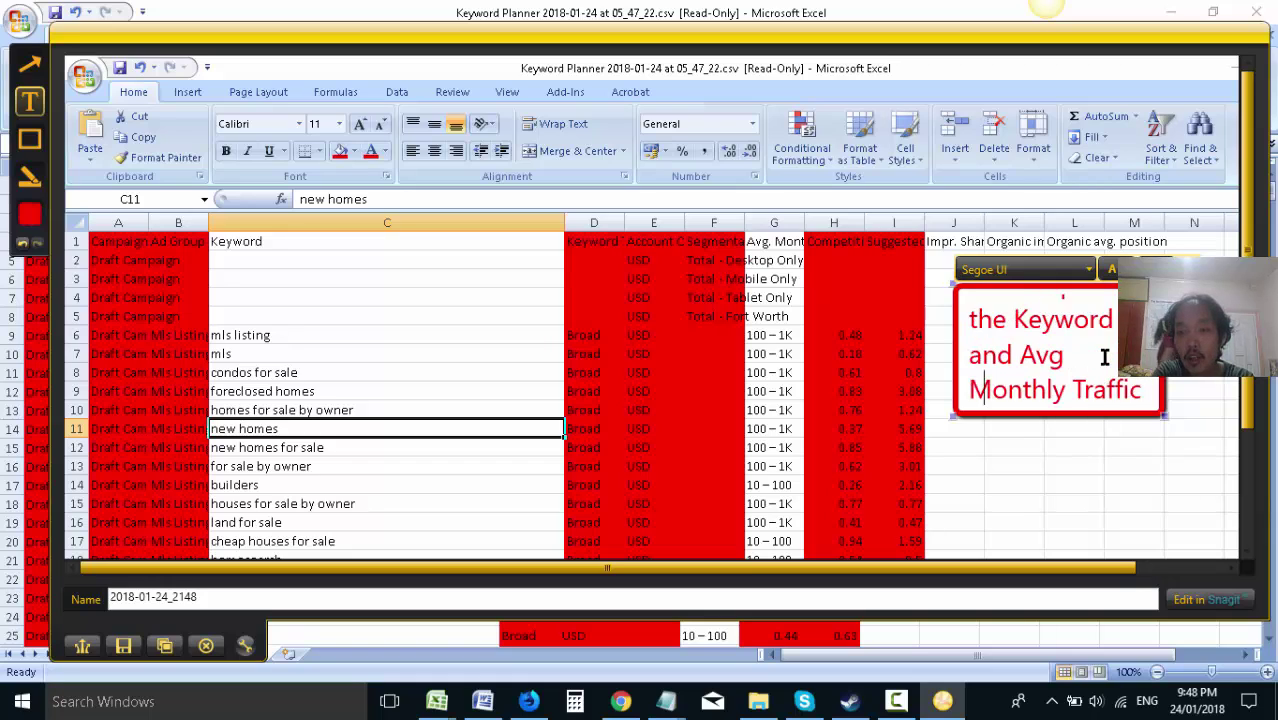
type(" column")
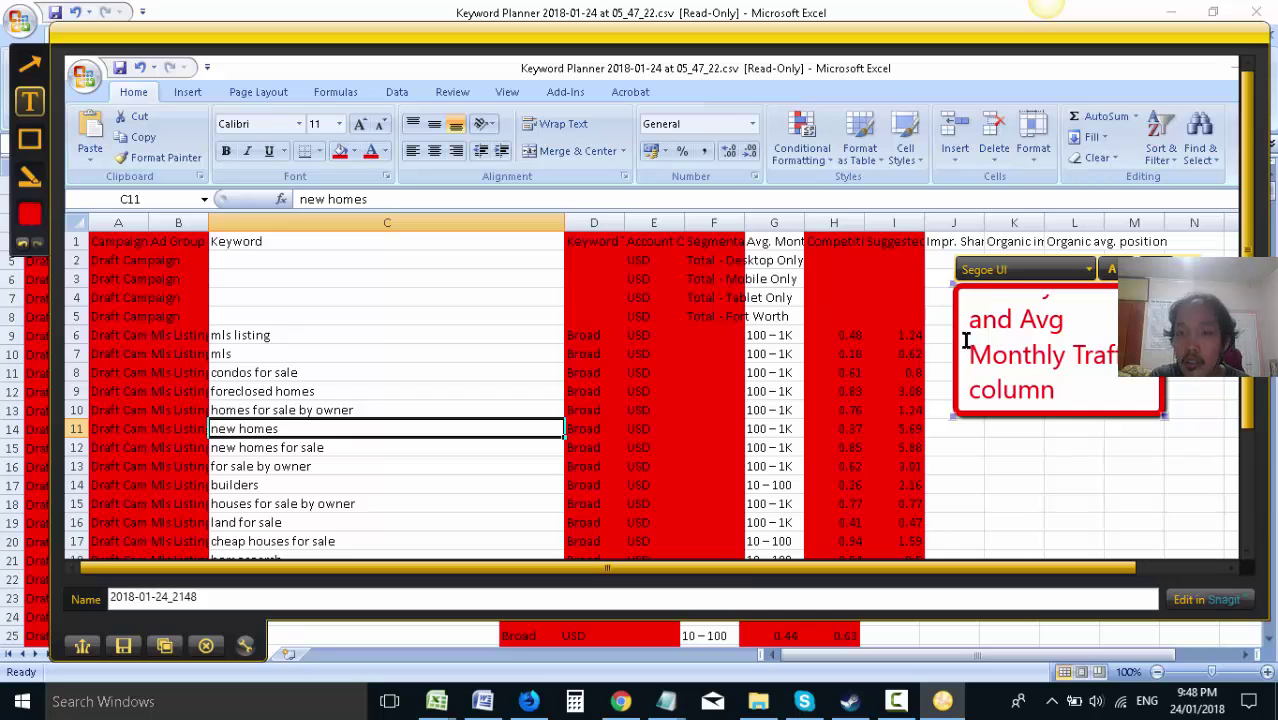
left_click_drag(956, 286, 927, 148)
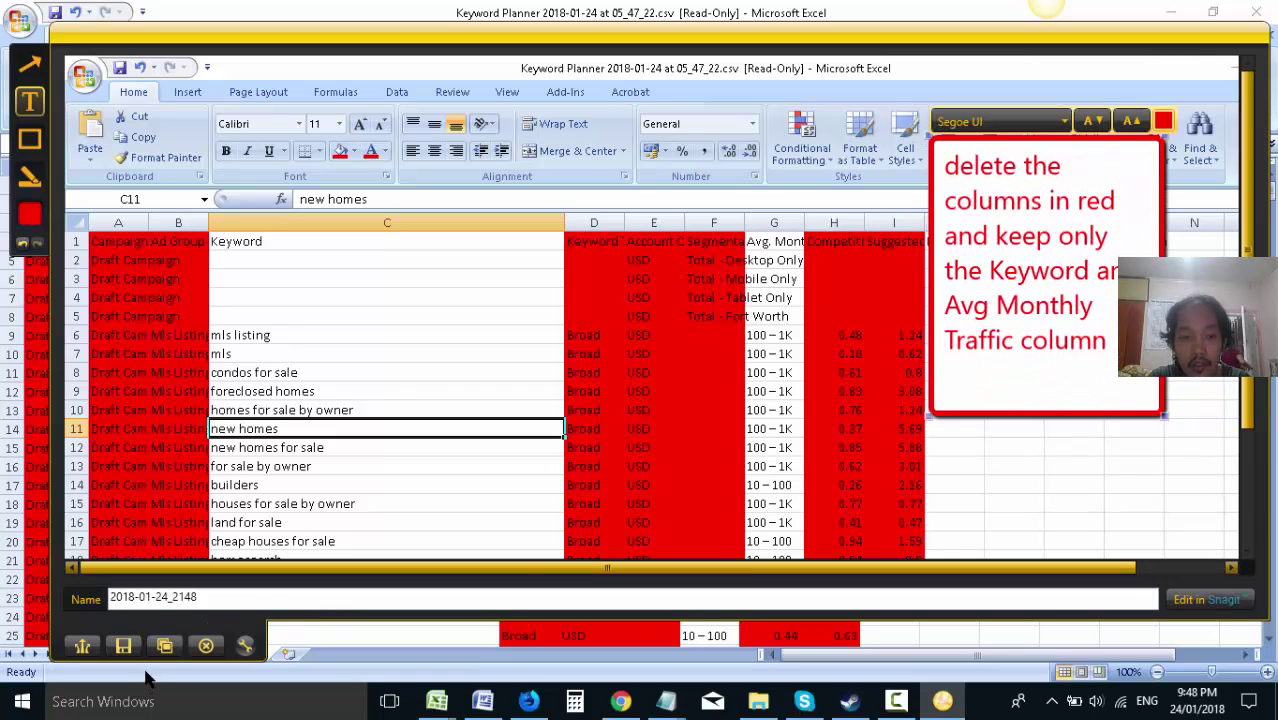
- Copy the annotated capture and paste it at the end of 01 adwords video.docx in Word
left_click(164, 645)
left_click(483, 701)
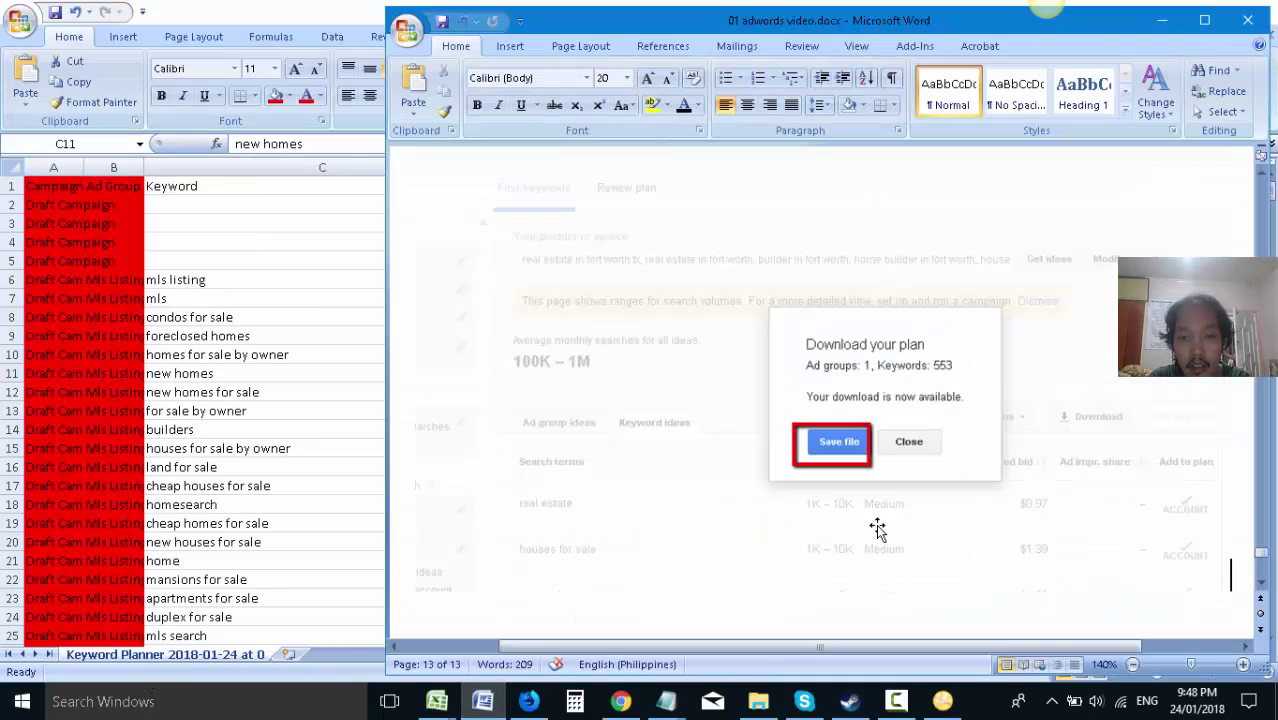
key("ctrl+v")
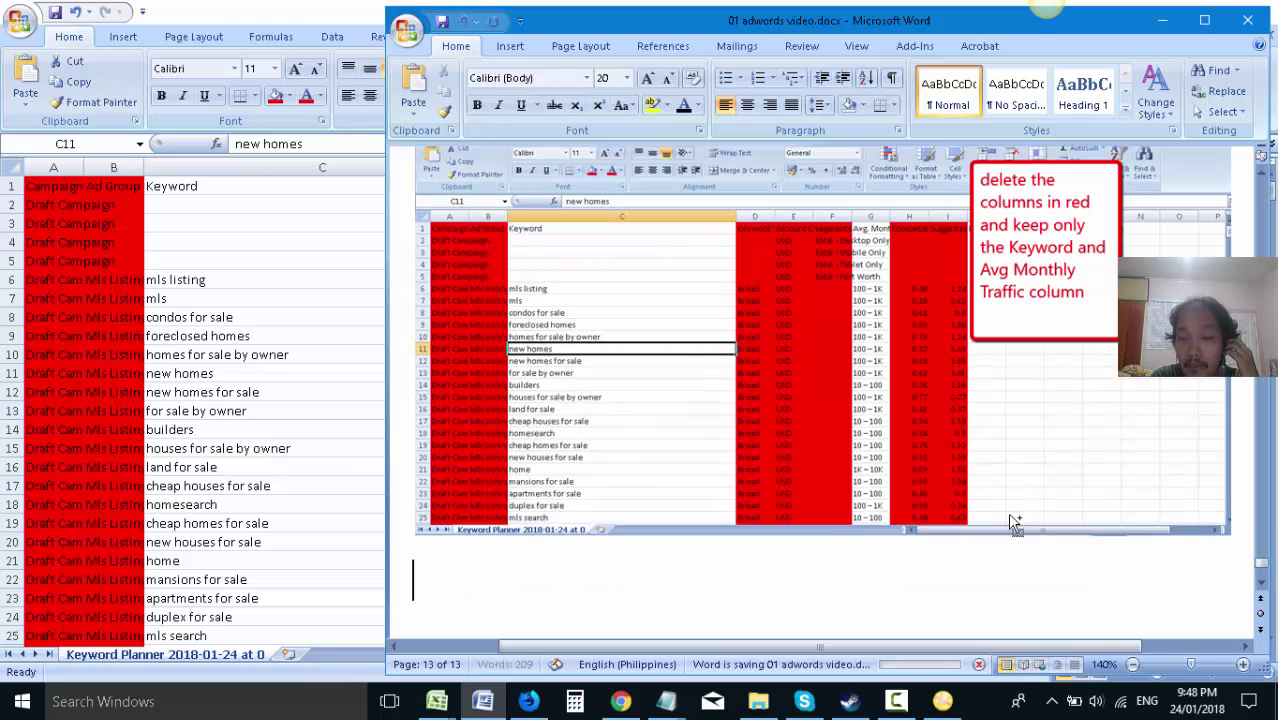
- Review the pasted spreadsheet capture and the plan download captures before it in the document
scroll(995, 510, "up", 3)
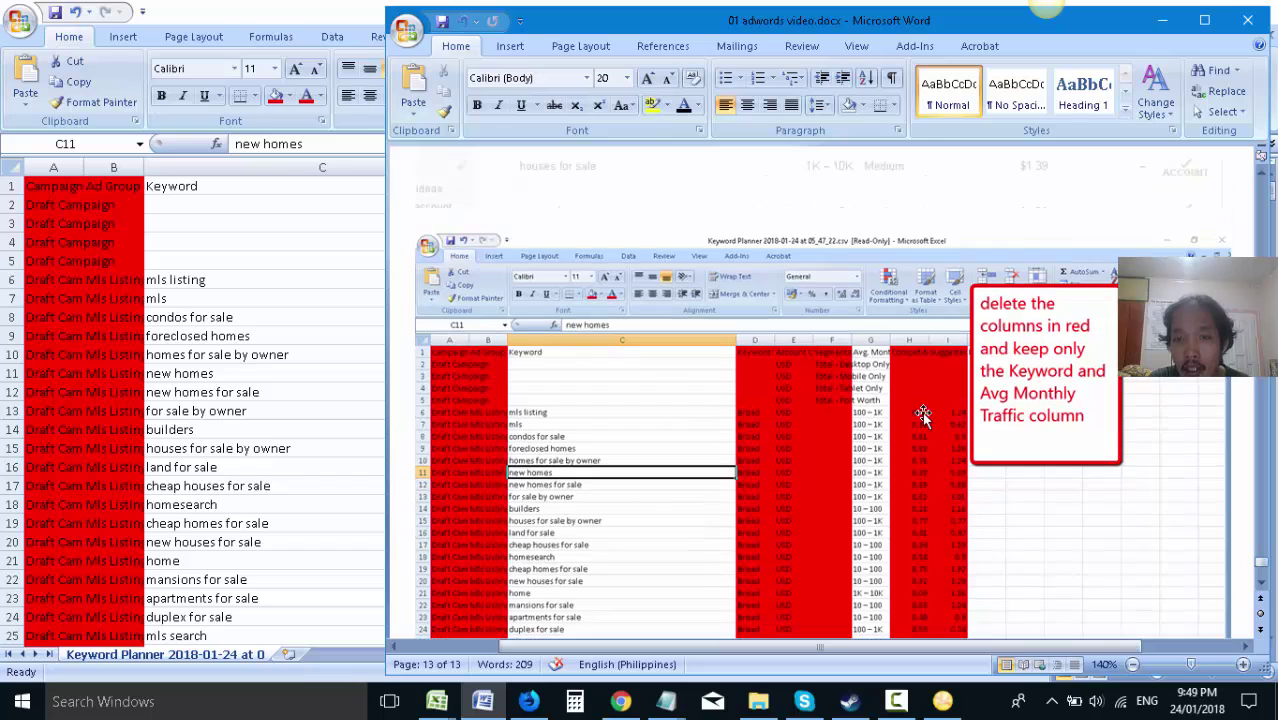
scroll(924, 416, "down", 1)
left_click(950, 418)
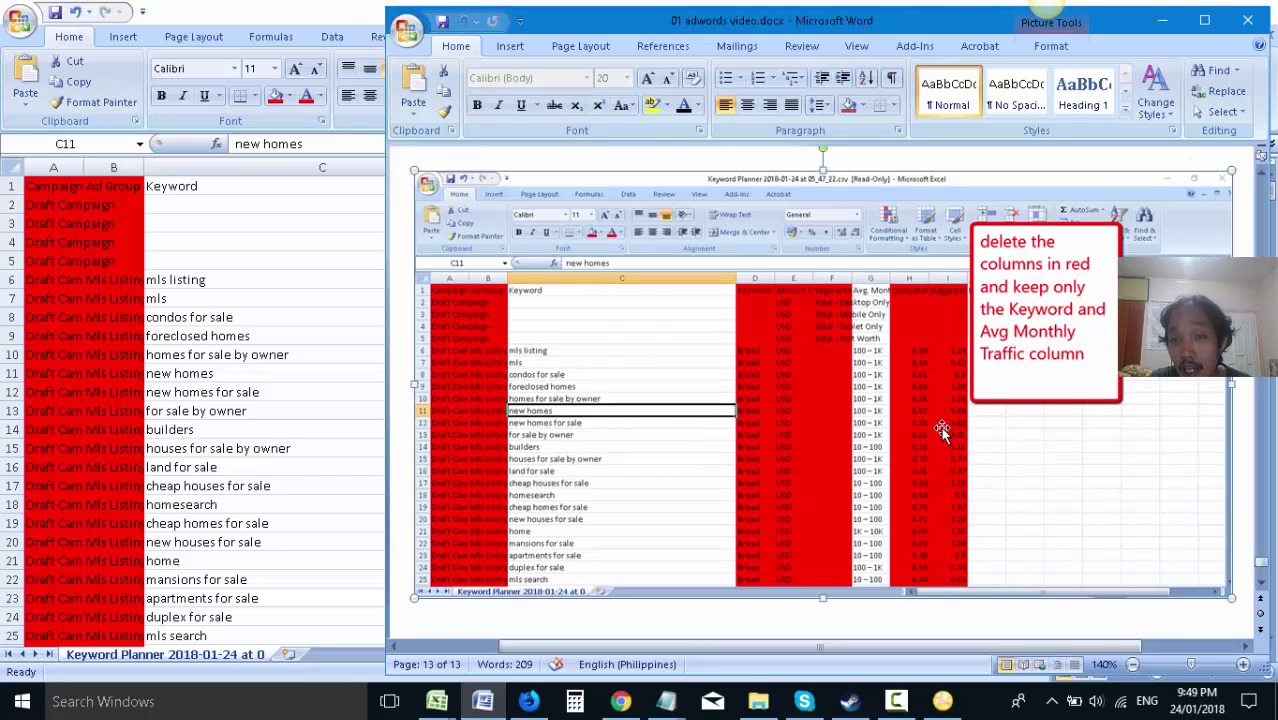
scroll(941, 427, "up", 2)
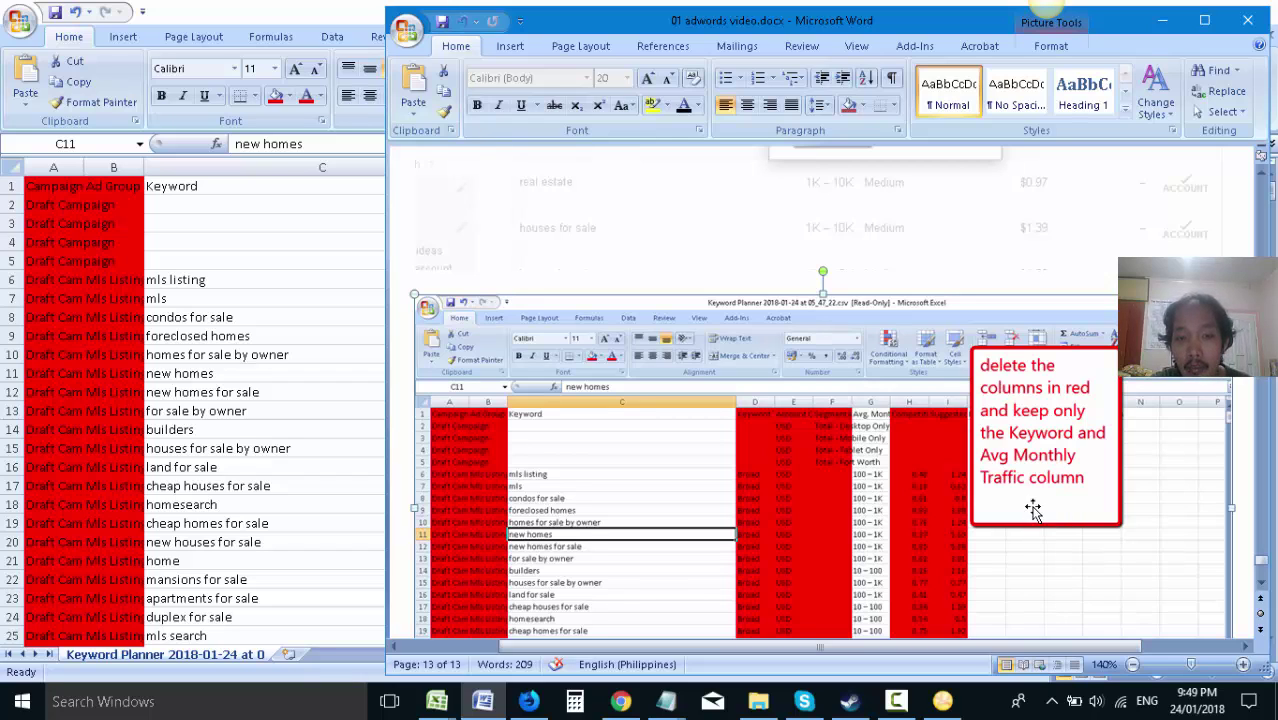
scroll(985, 390, "up", 5)
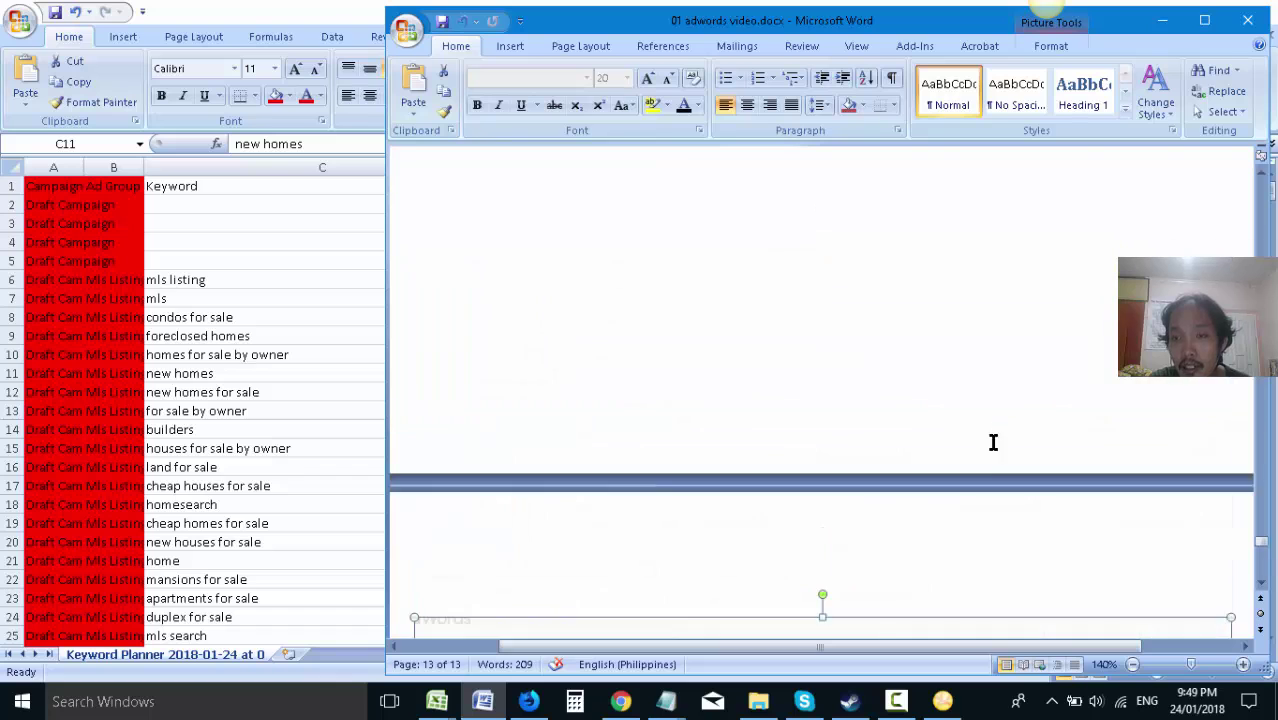
scroll(860, 420, "down", 5)
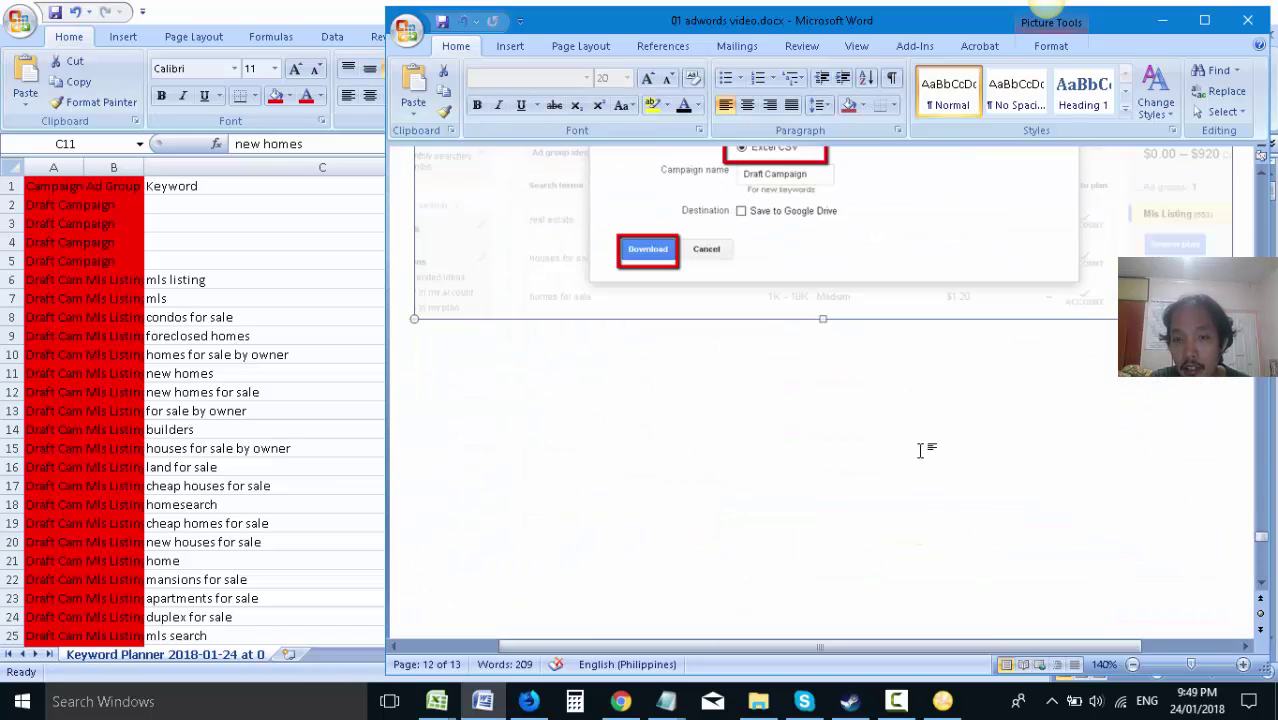
scroll(915, 480, "down", 10)
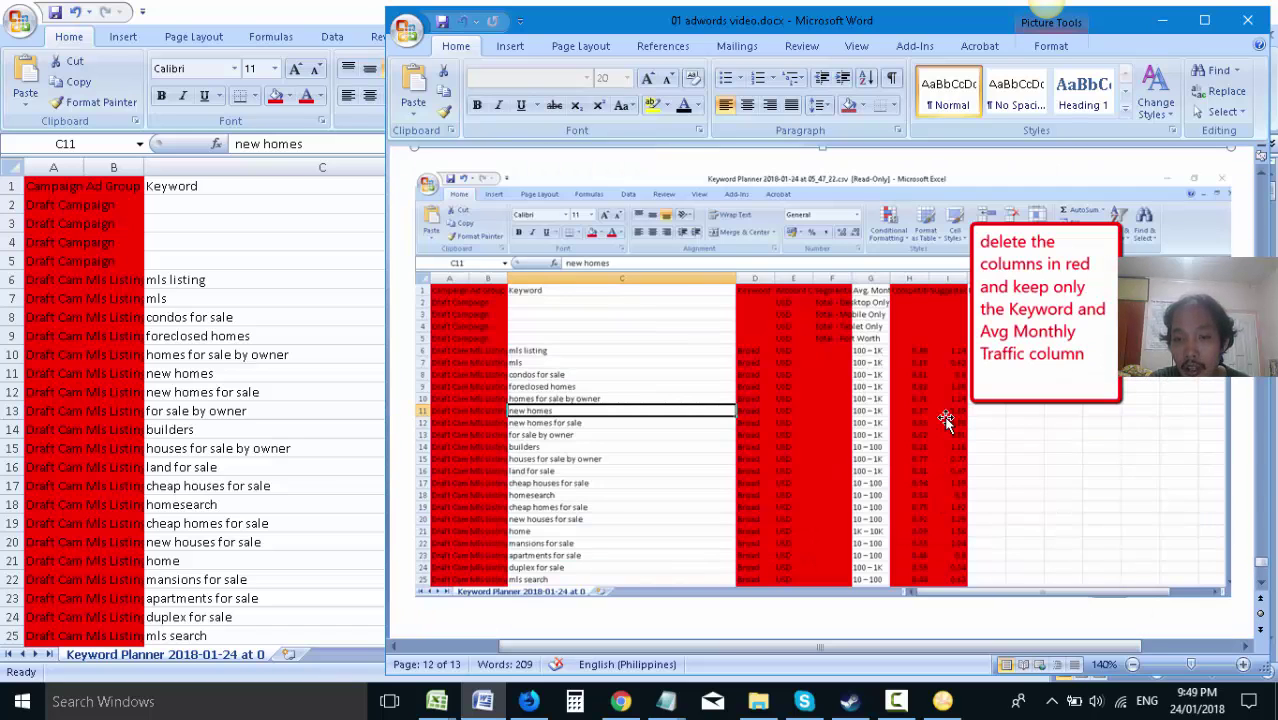
left_click(946, 420)
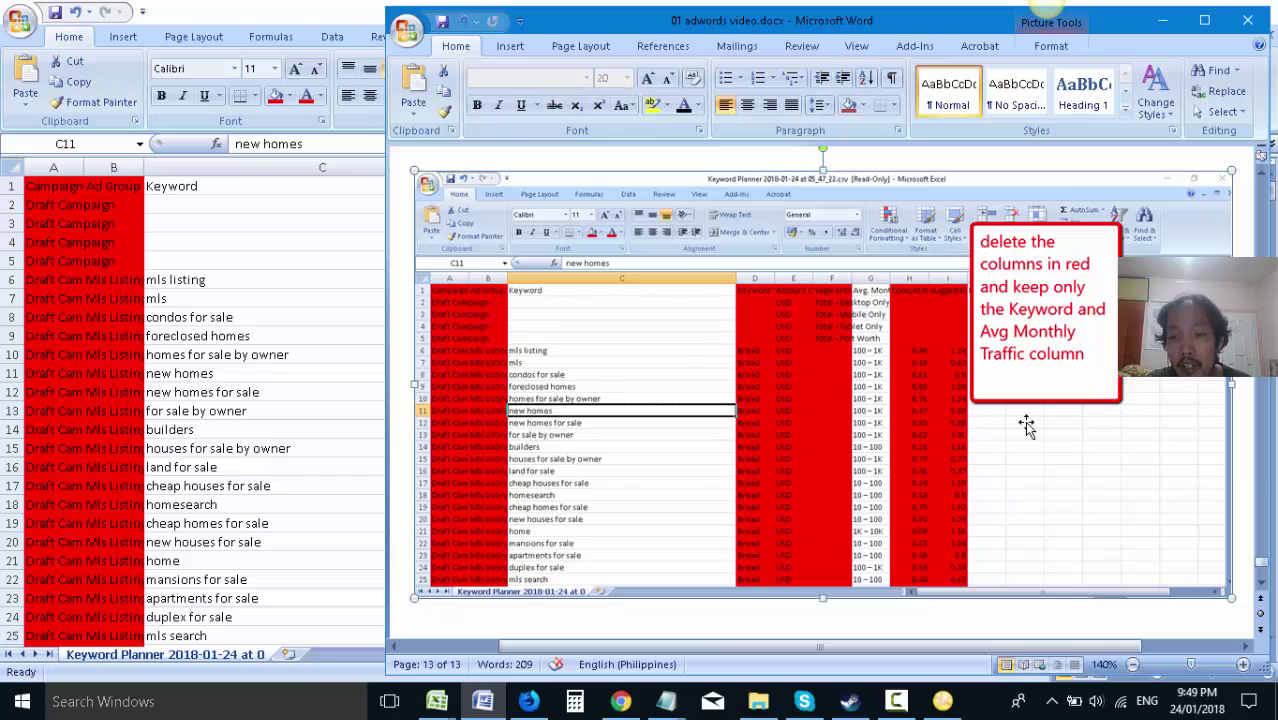
- Back in Excel, delete the red campaign and ad group columns A and B
left_click(342, 10)
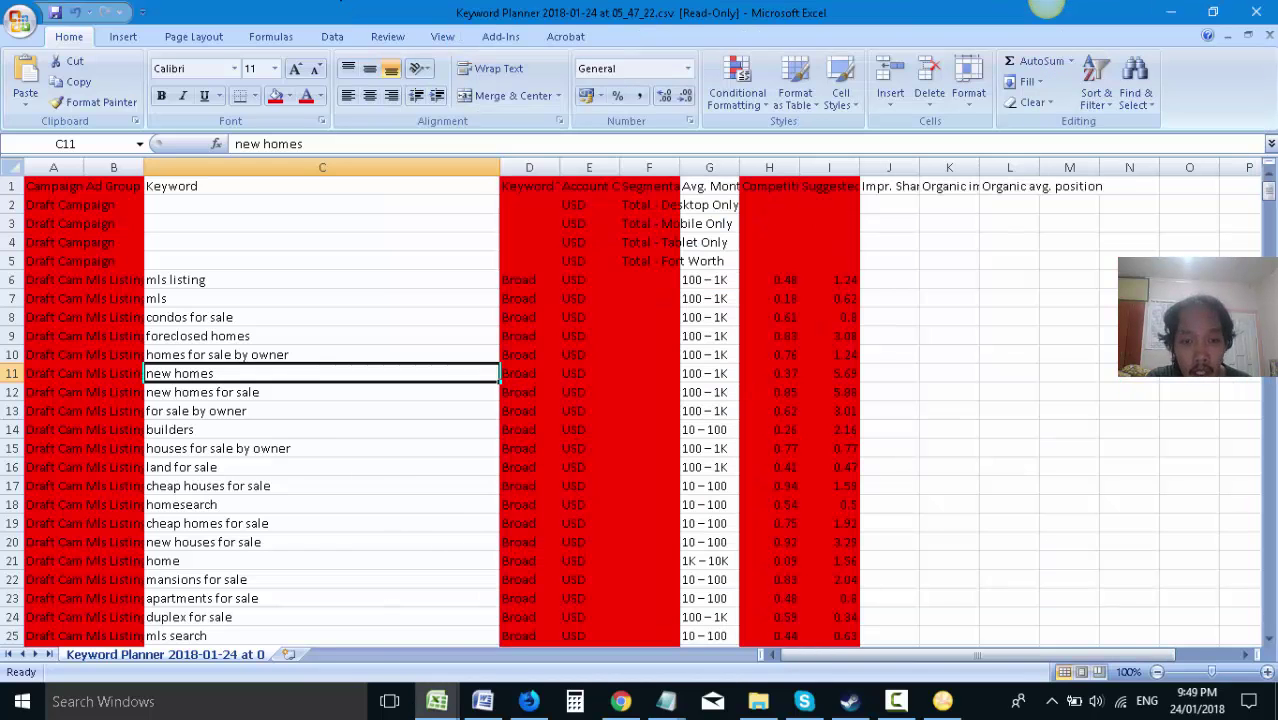
left_click_drag(53, 167, 113, 167)
right_click(130, 168)
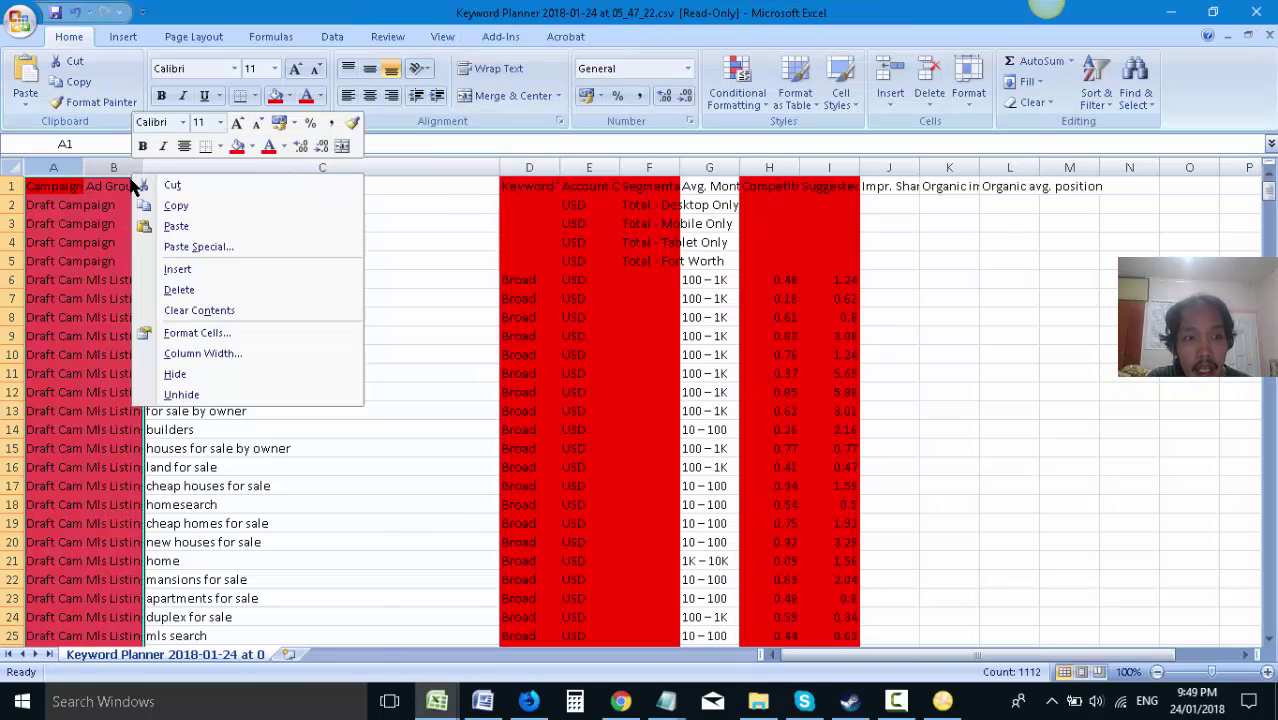
- Delete the Campaign and Ad Group columns and the three columns between Keyword and Avg. Monthly Searches, starting with Keyword Type
left_click(179, 290)
left_click(427, 166)
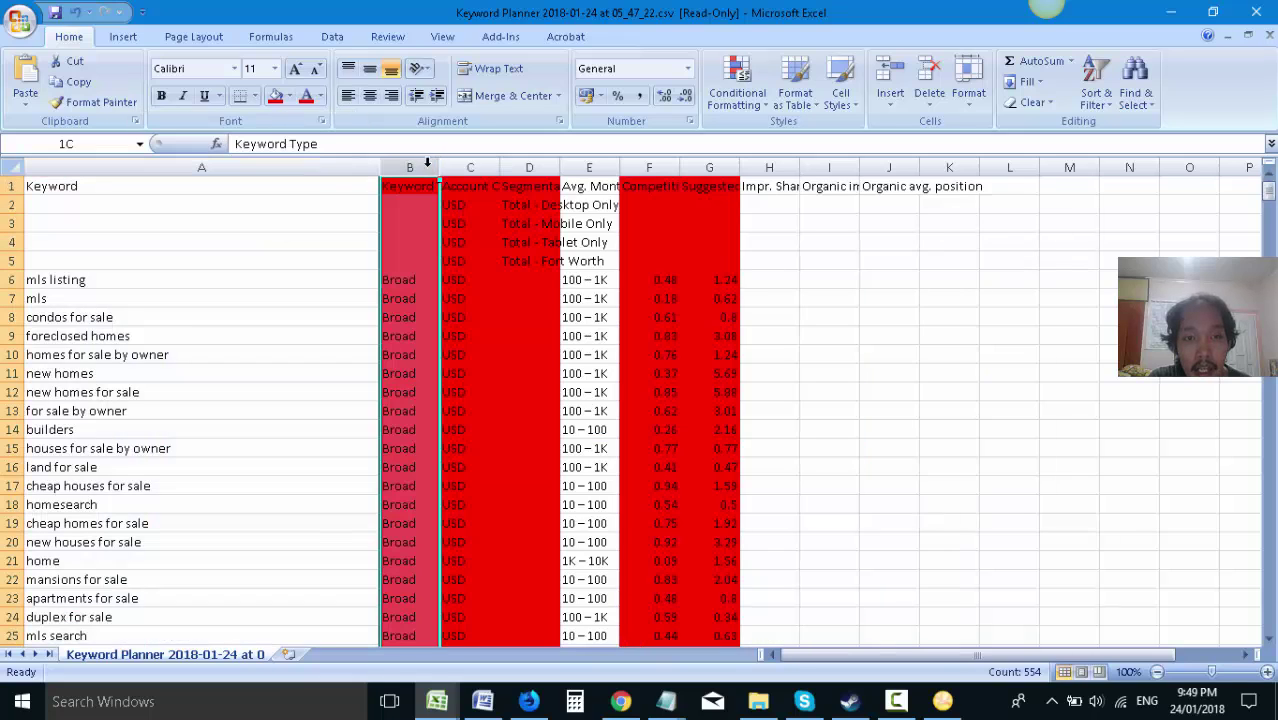
left_click_drag(427, 166, 589, 167)
right_click(530, 167)
left_click(596, 288)
left_click(584, 186)
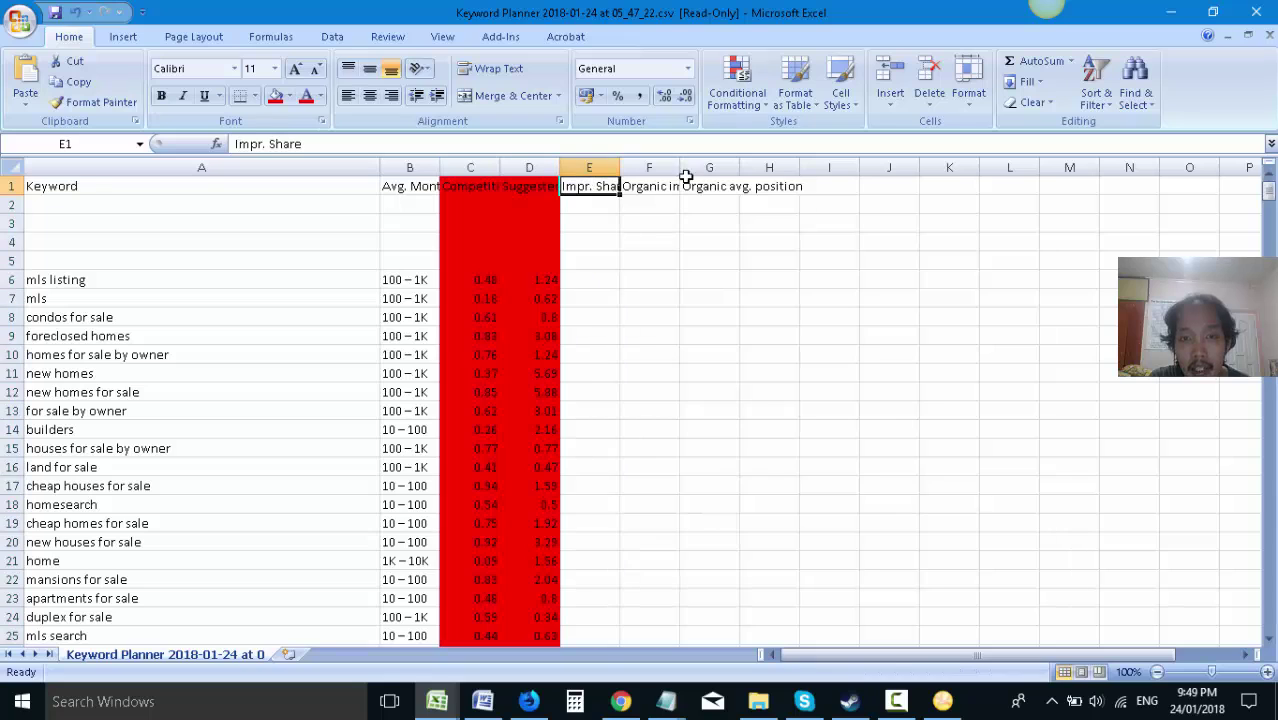
- Delete the five columns from Competition through Organic avg. position
left_click_drag(478, 167, 708, 168)
right_click(708, 168)
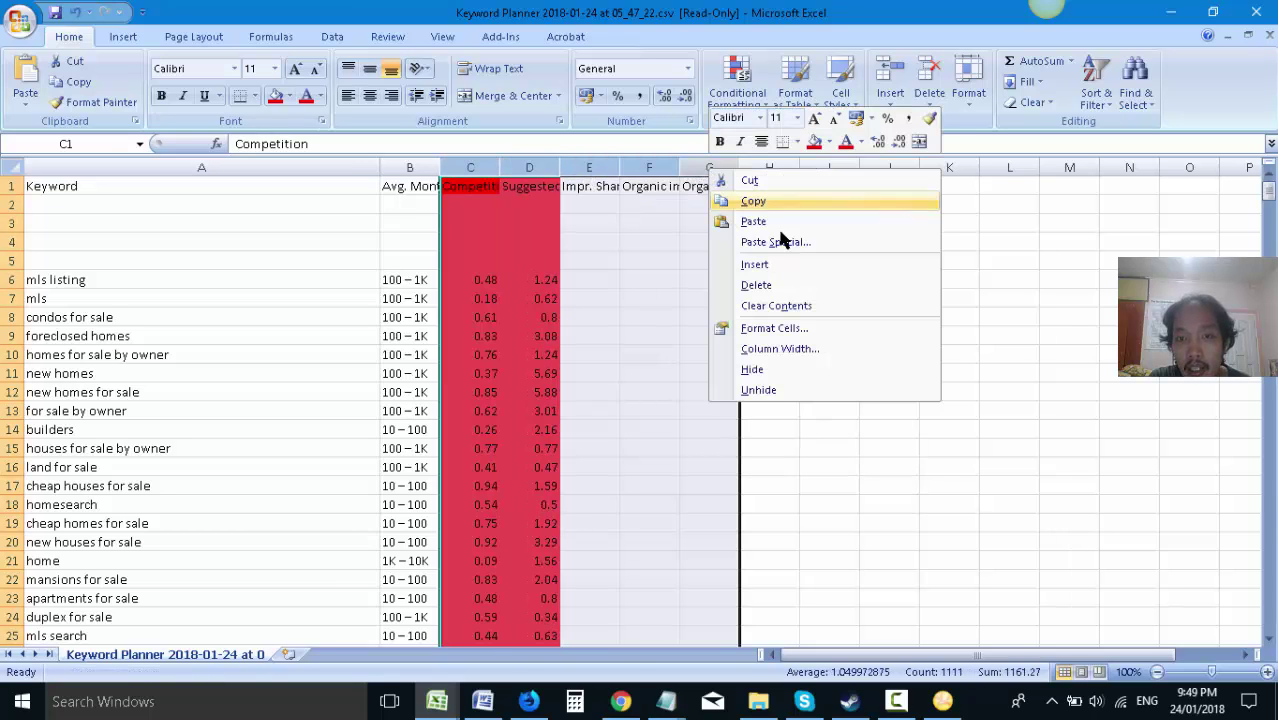
left_click(762, 285)
- Review the keywords in column A from mls listing down to home, rechecking condos for sale through new homes
left_click(47, 281)
left_click(58, 302)
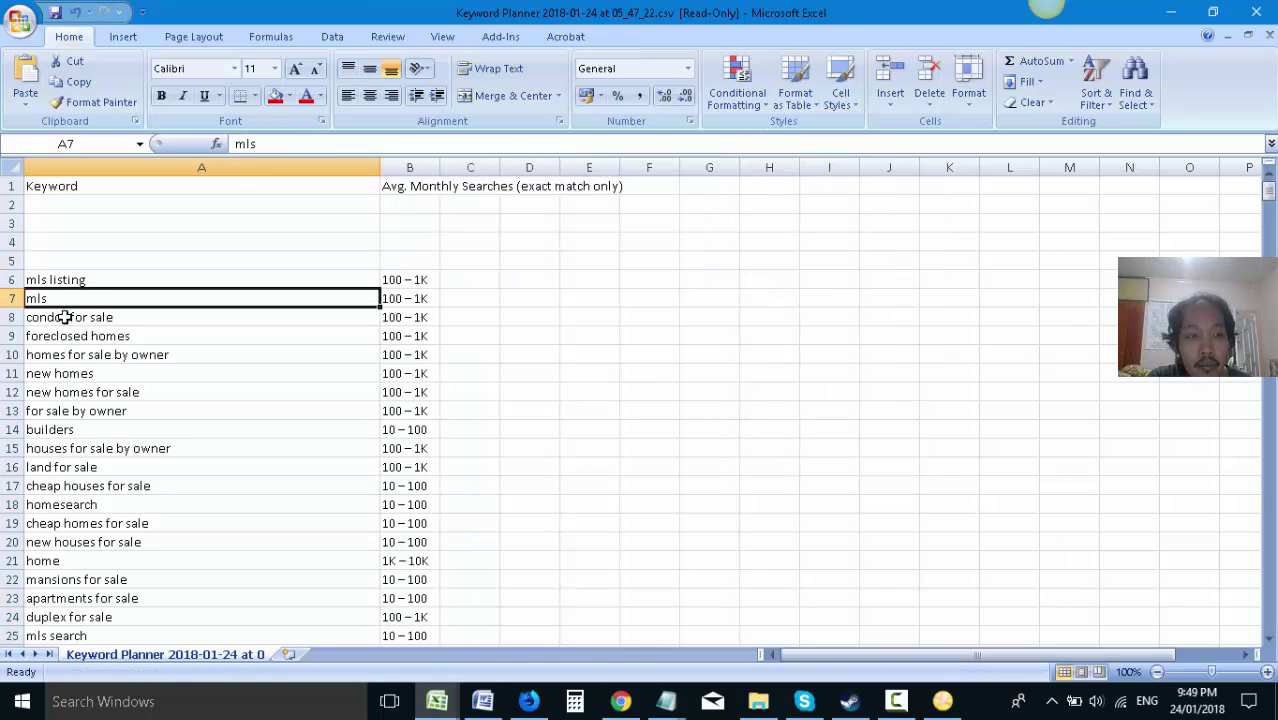
left_click(64, 317)
left_click(77, 347)
left_click(86, 392)
left_click_drag(94, 436, 107, 452)
left_click(118, 523)
left_click(129, 565)
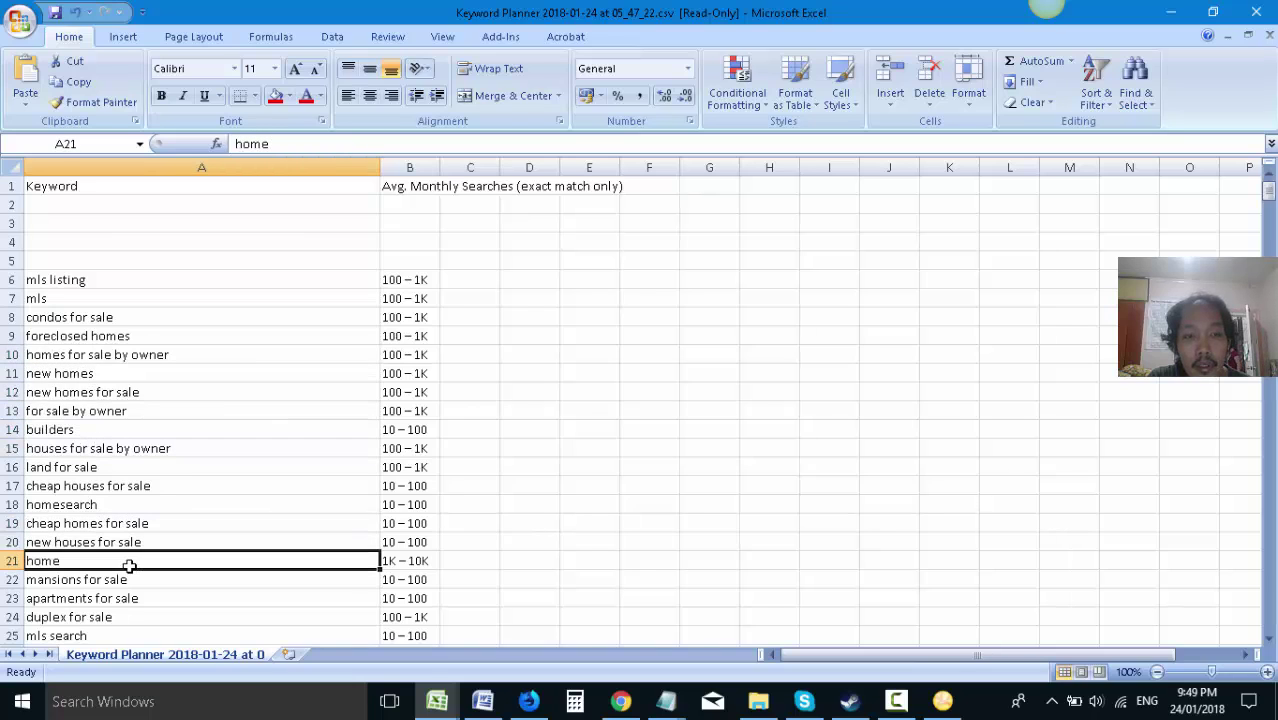
left_click(99, 318)
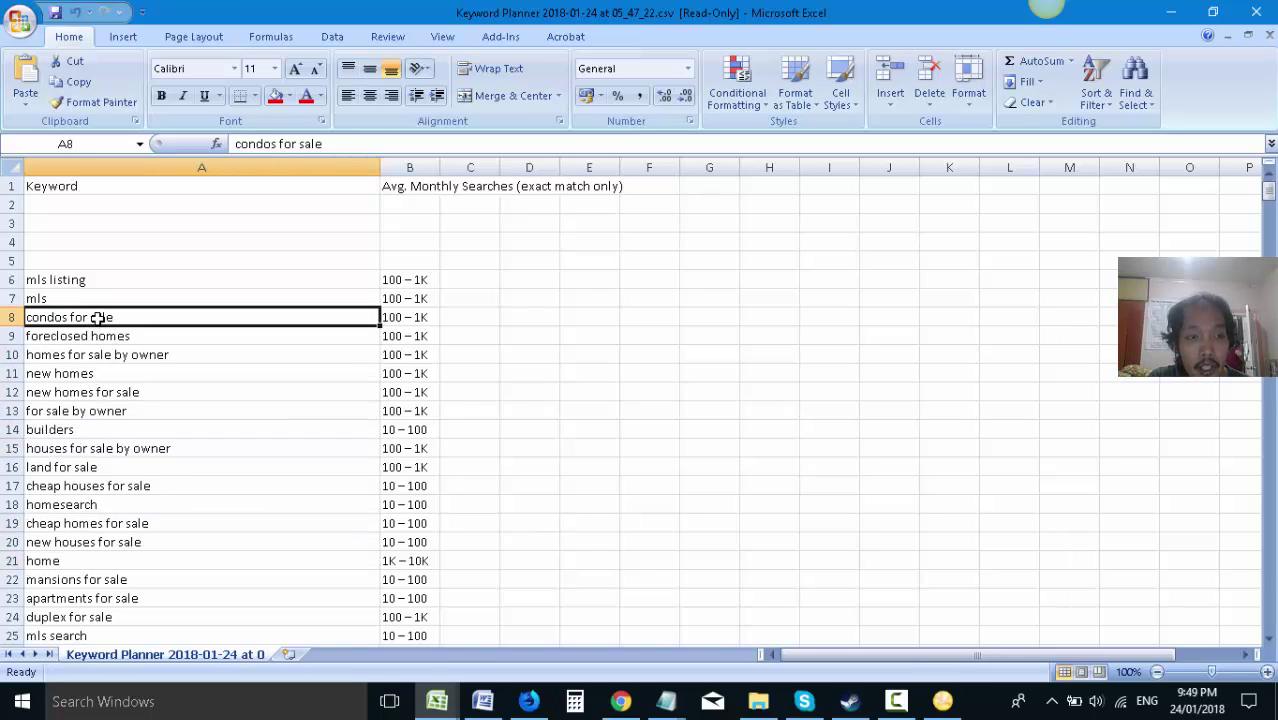
left_click(118, 338)
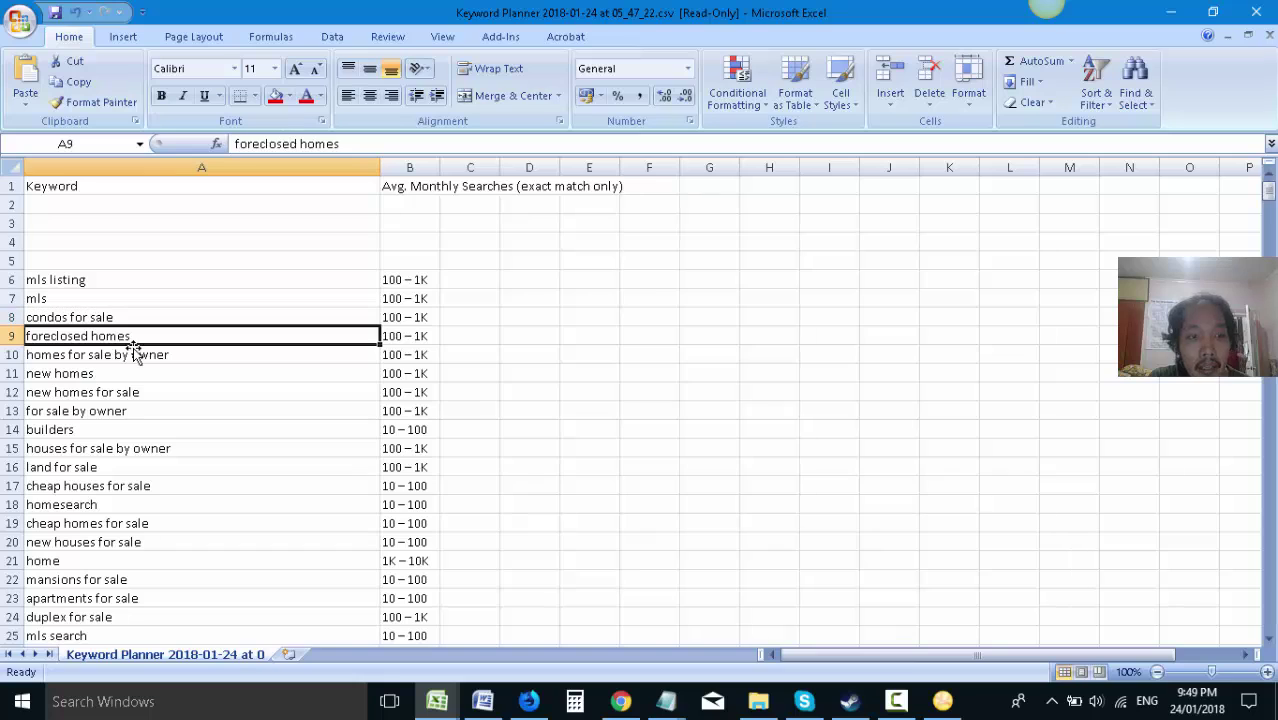
left_click(138, 355)
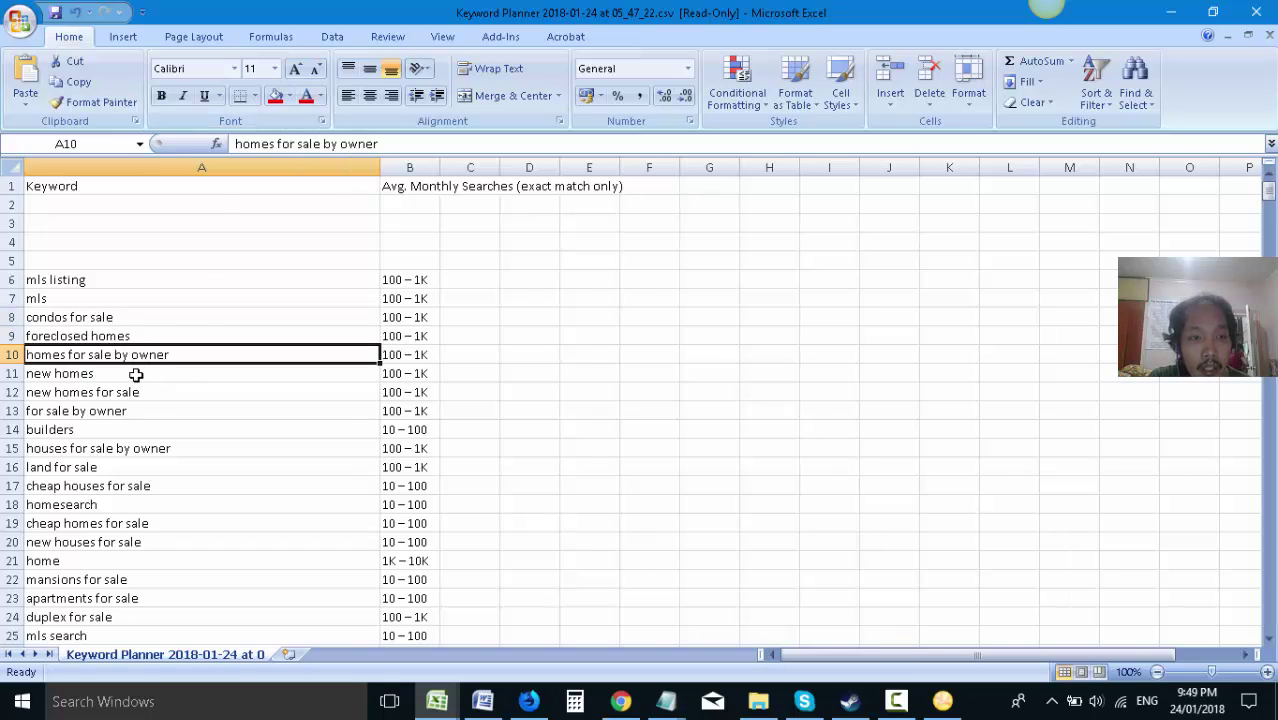
left_click(136, 374)
- Highlight the keyword "new homes for sale" in A12 with a yellow fill
left_click(137, 392)
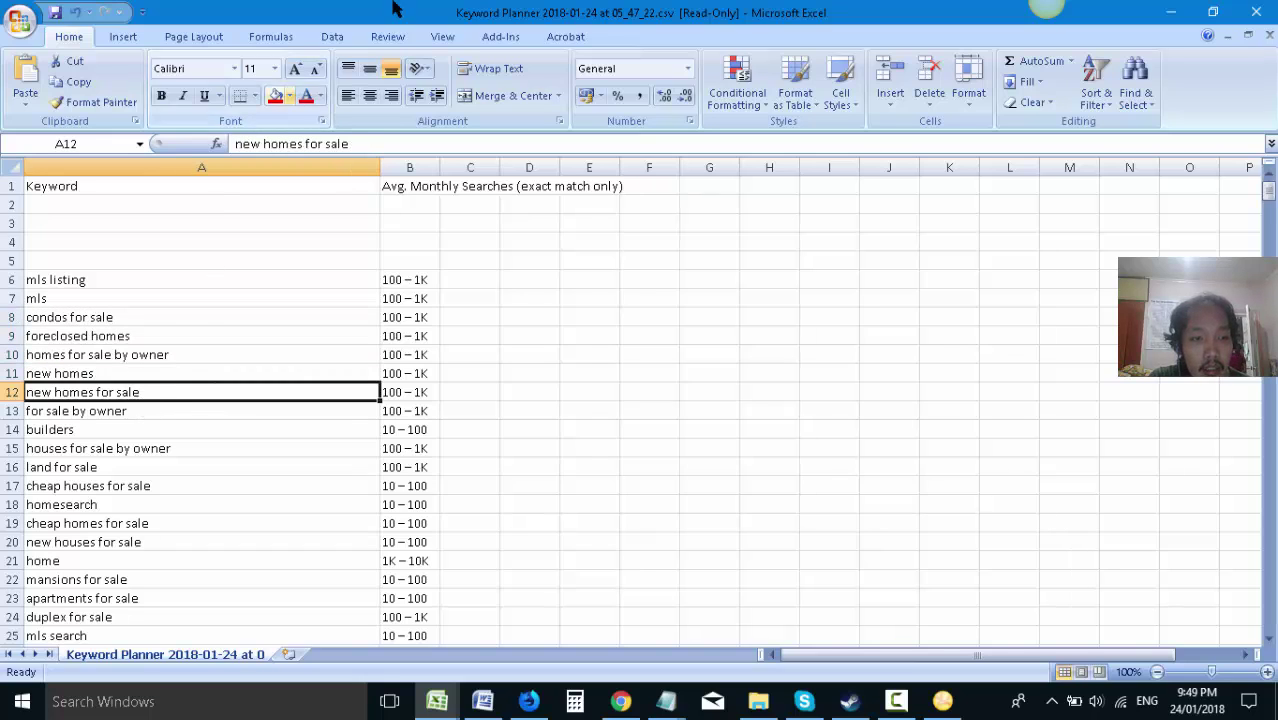
left_click(289, 95)
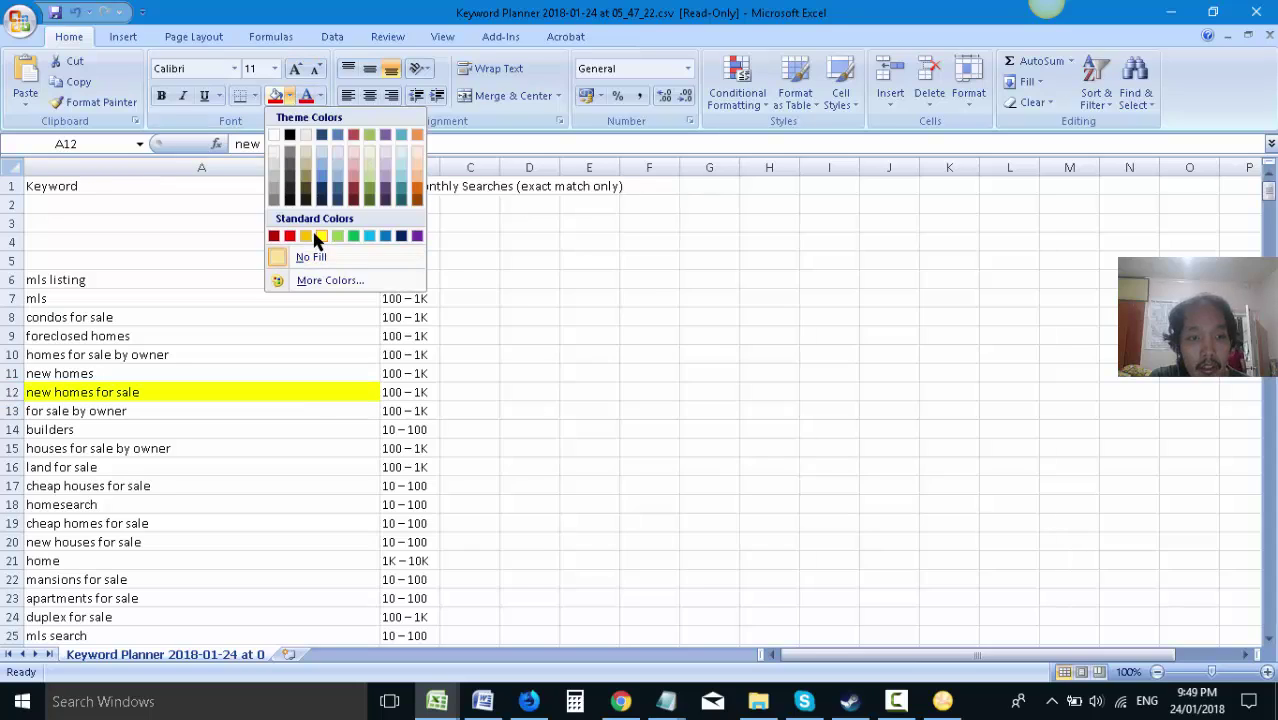
left_click(320, 240)
mouse_move(1268, 195)
left_mouse_down()
mouse_move(1268, 617)
mouse_move(1268, 195)
left_mouse_up()
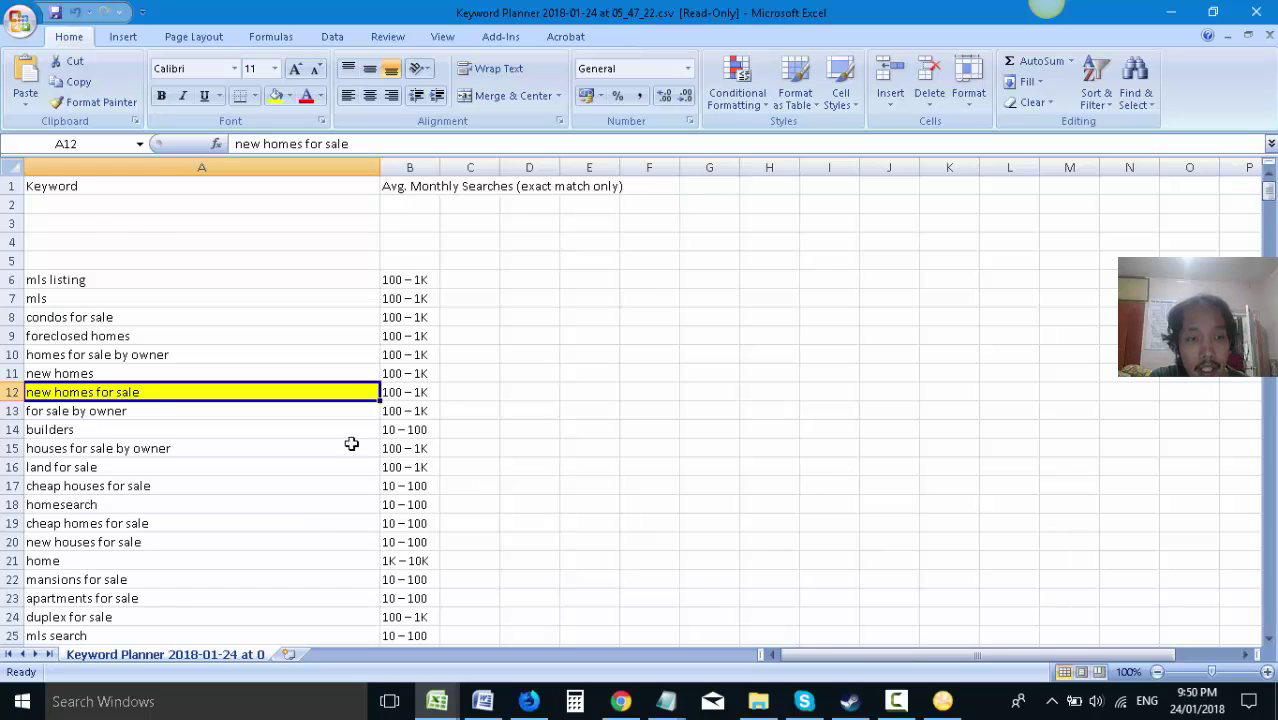
- Highlight the keyword "builders" in A14 with the yellow fill
scroll(151, 387, "down", 2)
left_click(135, 298)
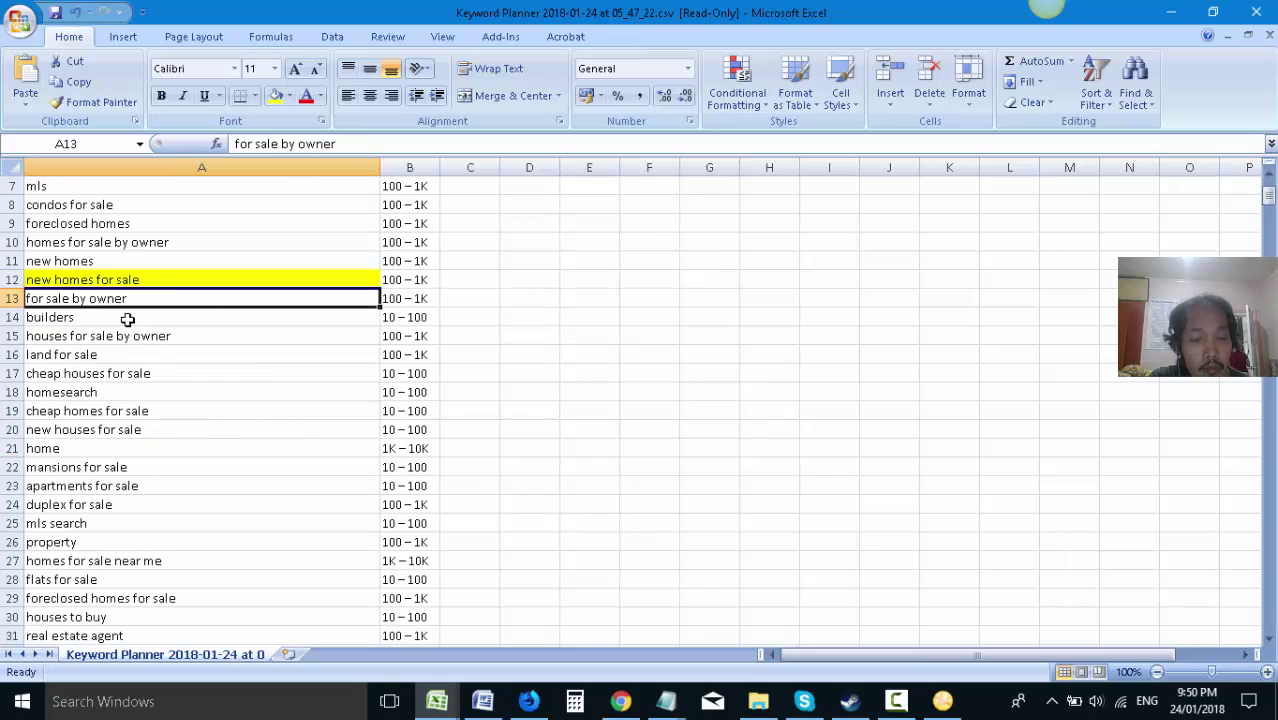
left_click(125, 320)
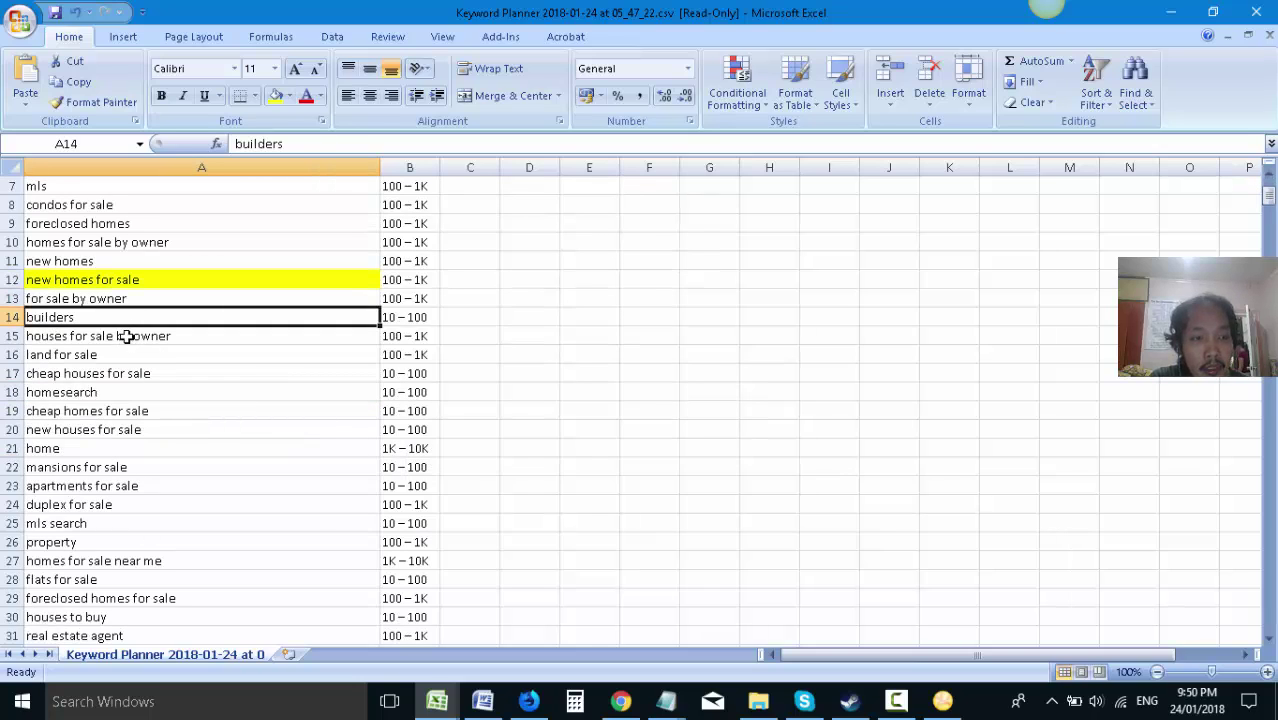
left_click(121, 299)
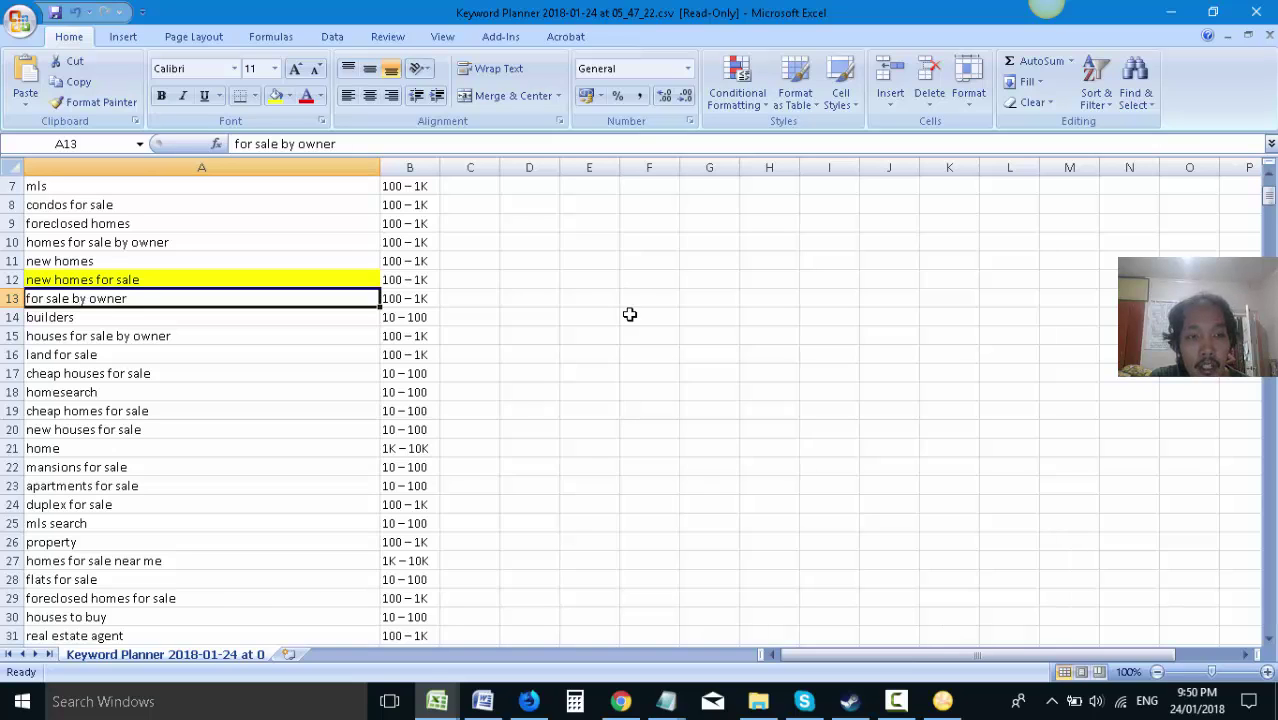
left_click(106, 329)
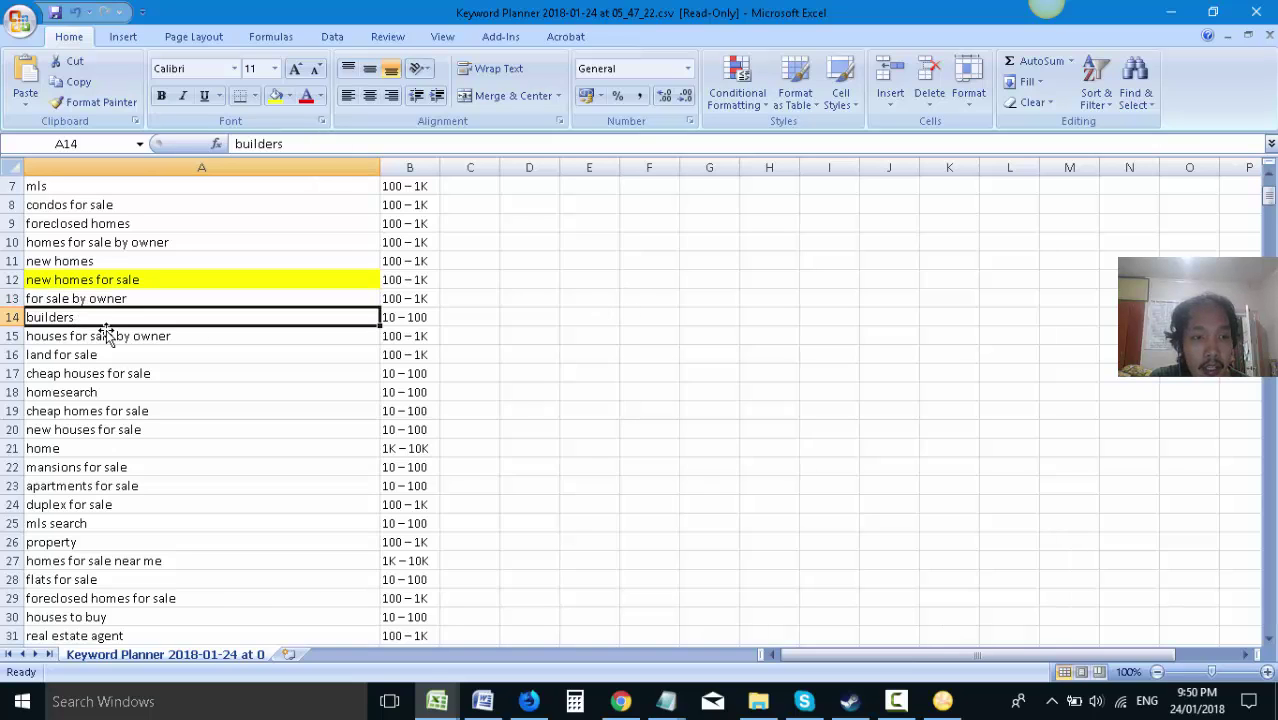
left_click(275, 95)
scroll(88, 269, "up", 2)
scroll(108, 327, "down", 1)
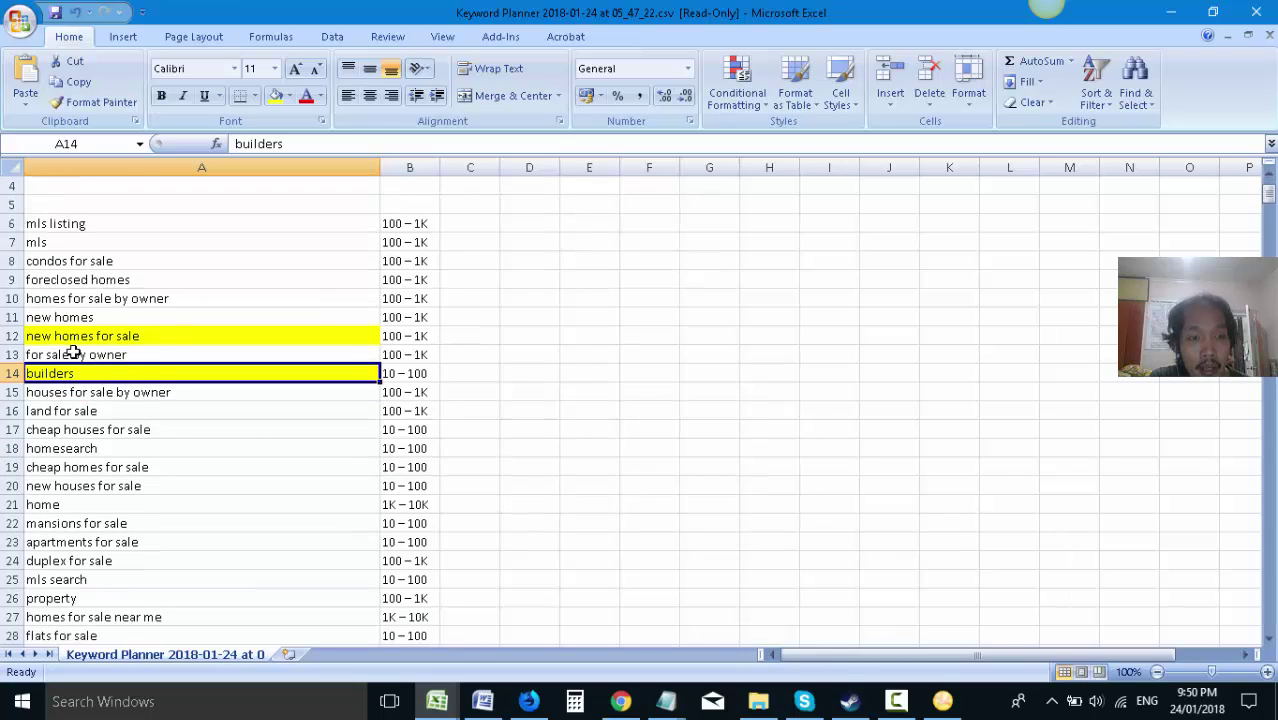
- Highlight the keywords "cheap houses for sale" in A17 and "cheap homes for sale" in A19 with the yellow fill
left_click(75, 356)
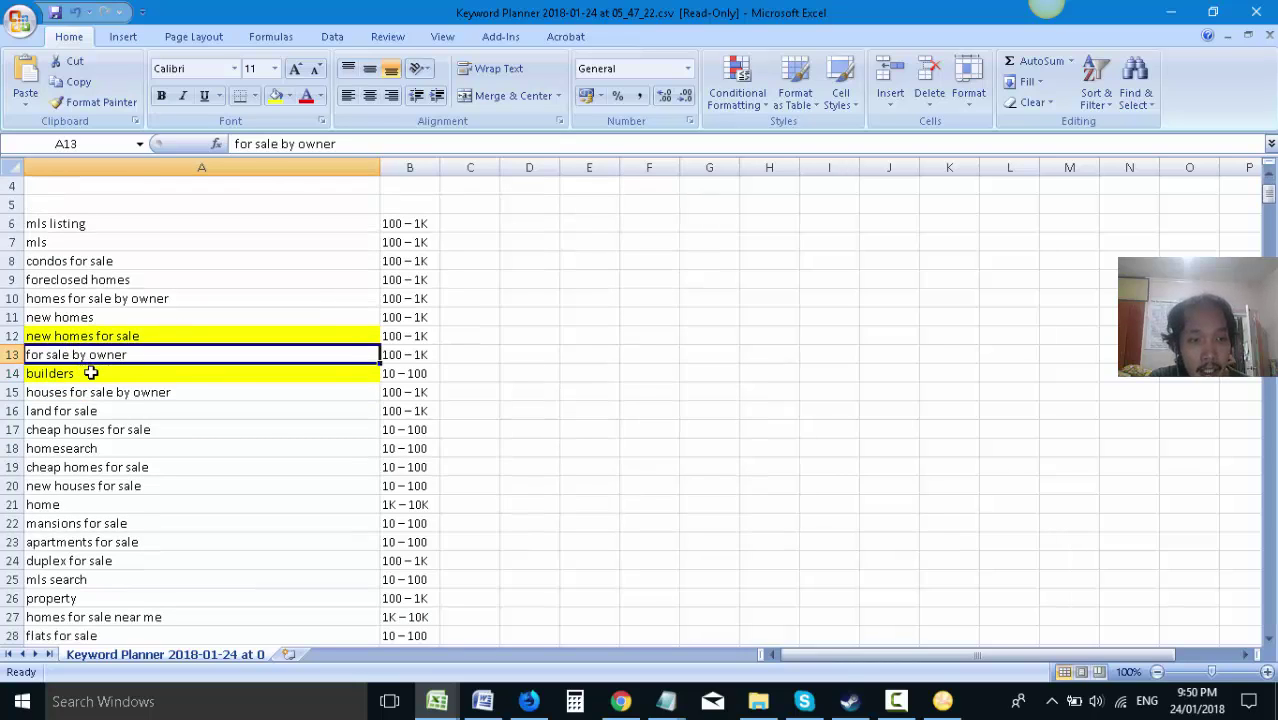
left_click(180, 393)
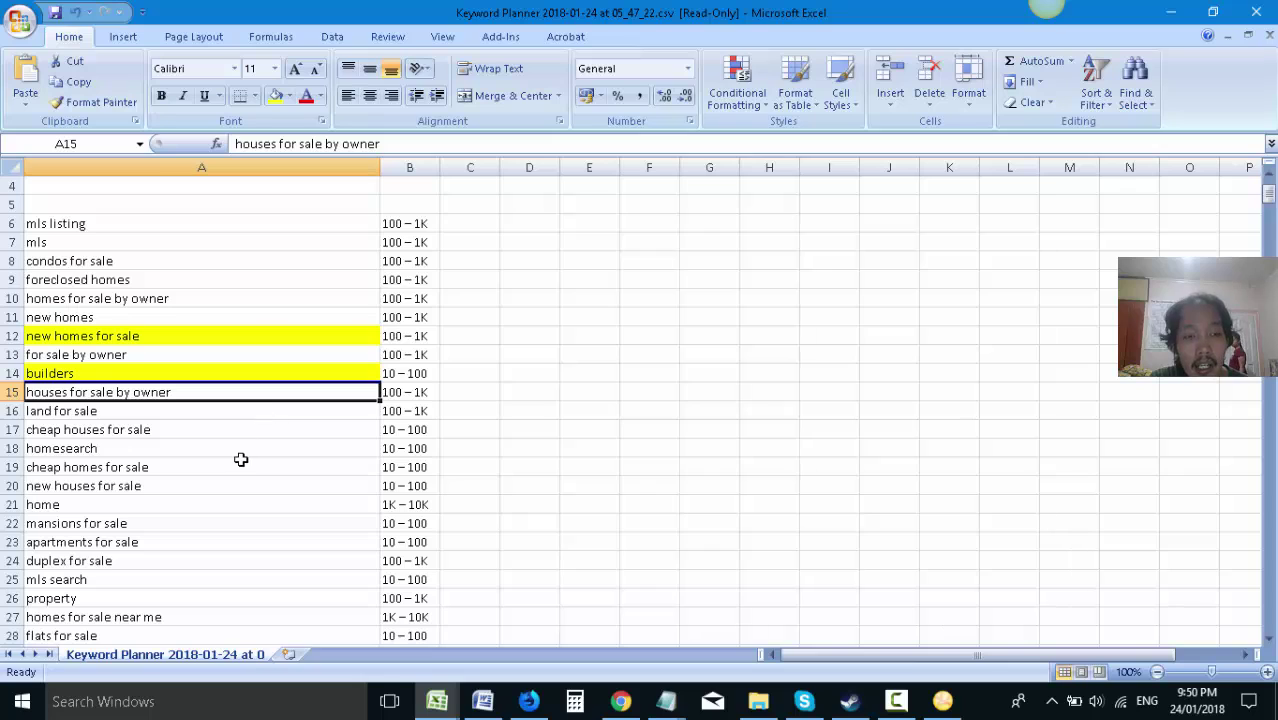
left_click(174, 412)
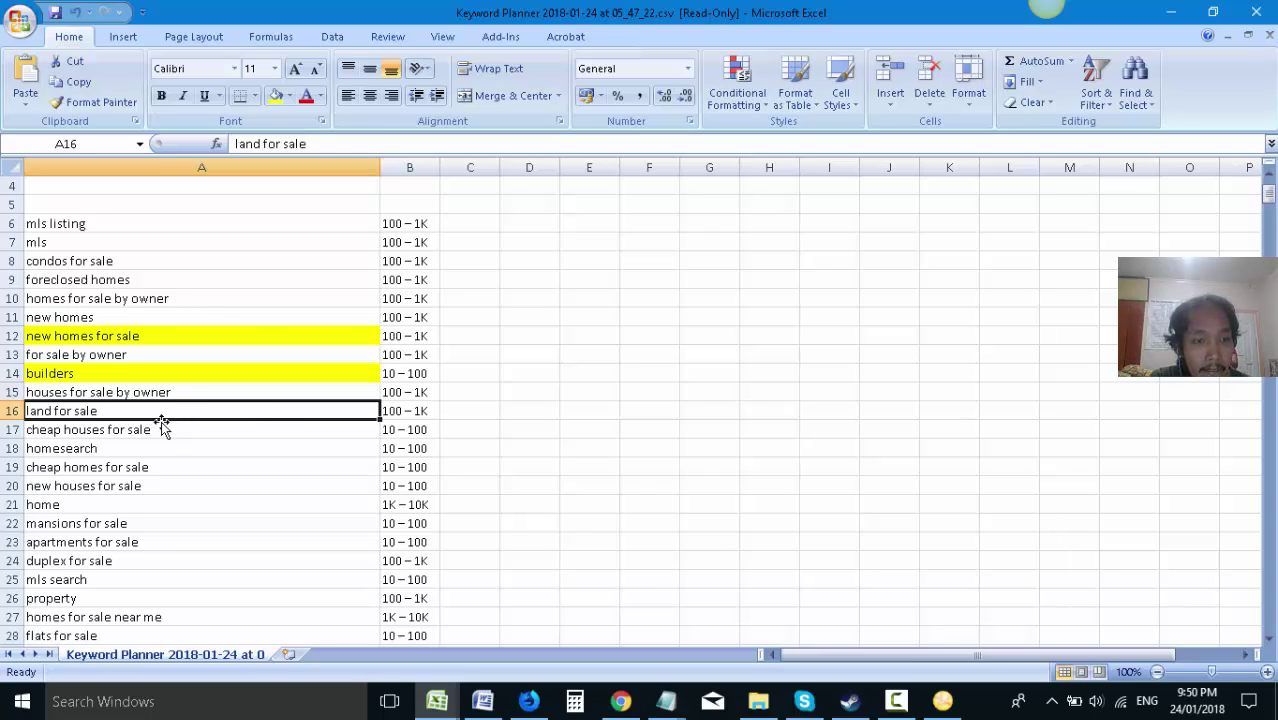
left_click(179, 431)
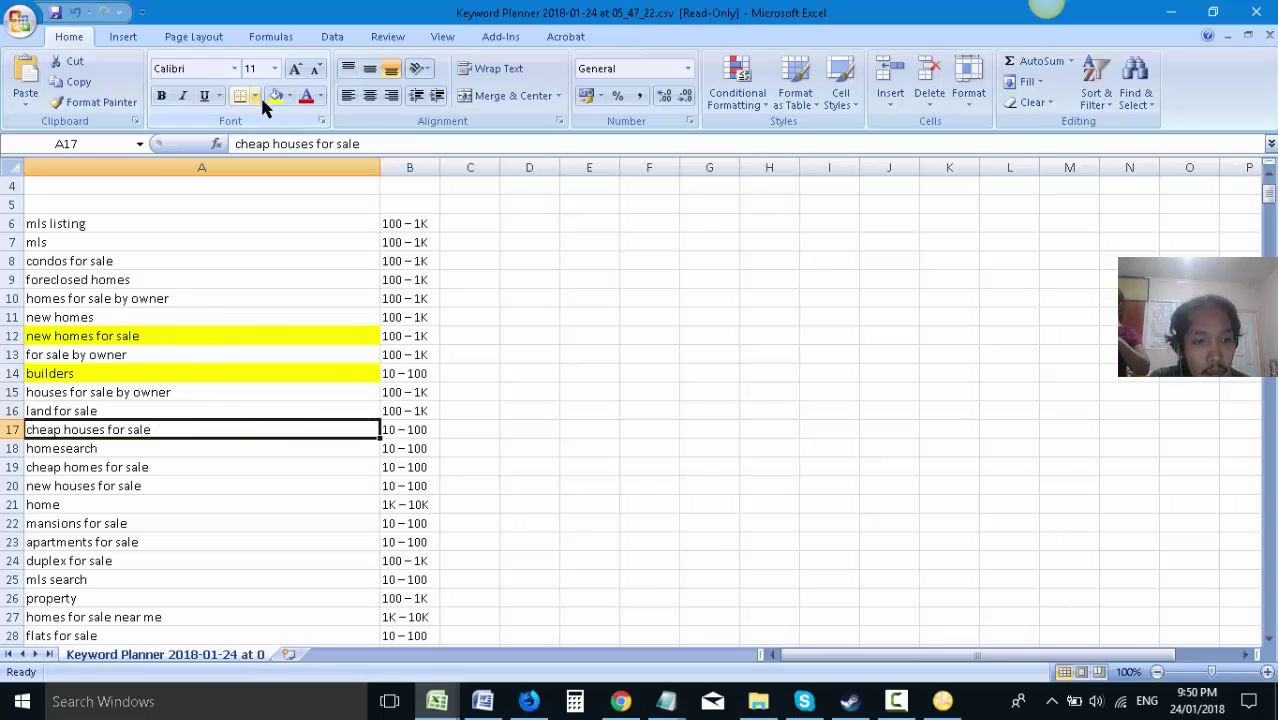
left_click(272, 94)
left_click(112, 468)
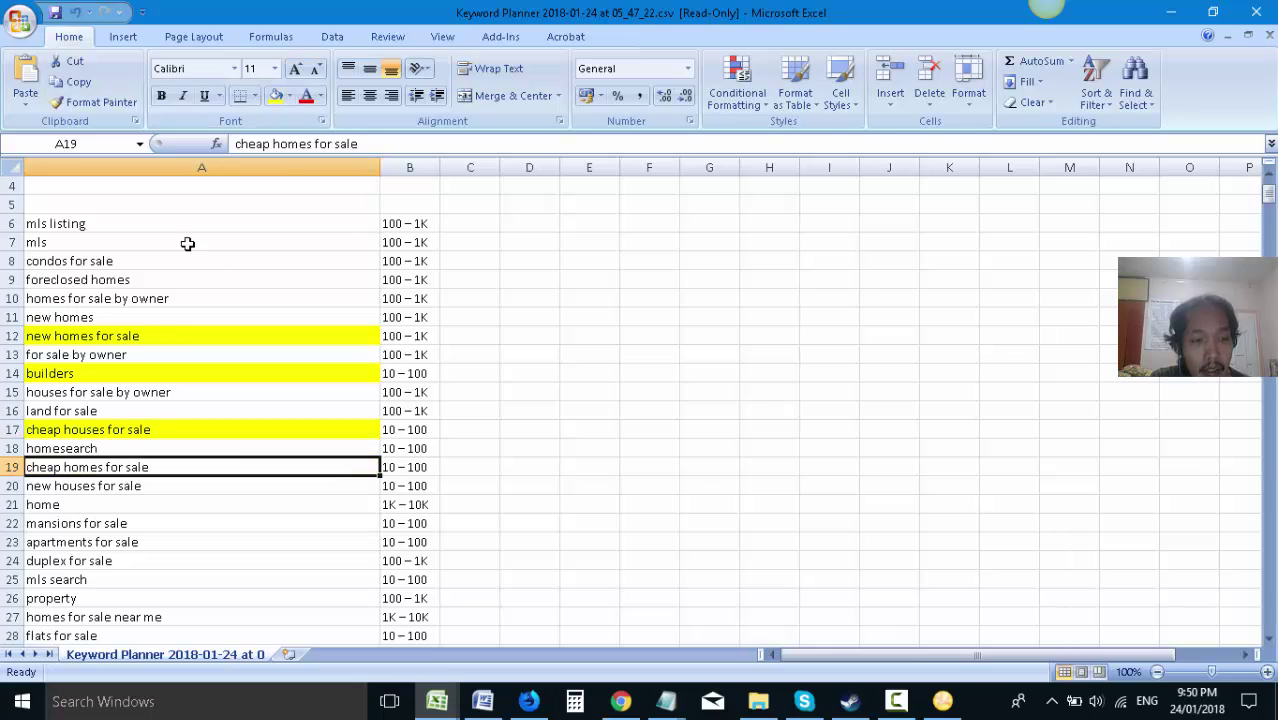
left_click(272, 94)
scroll(191, 485, "down", 1)
scroll(234, 474, "up", 1)
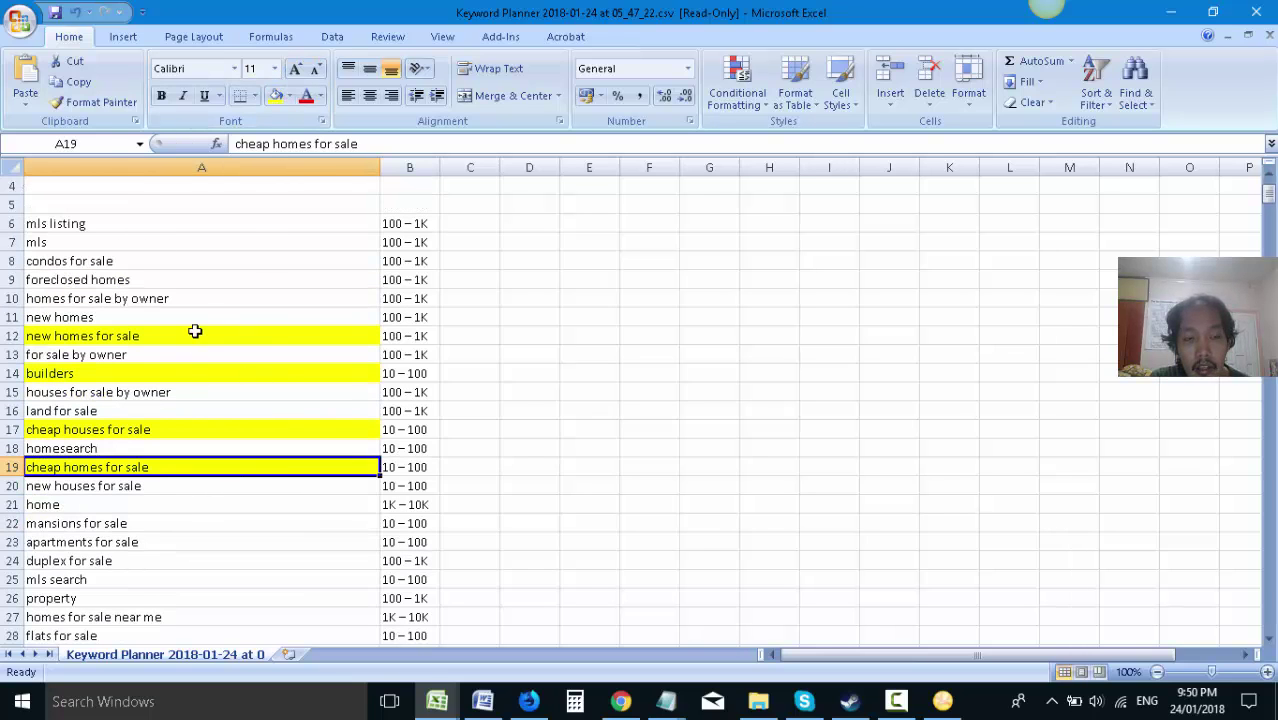
- Look over the keywords further down column A, from apartments for sale to house for sell
scroll(230, 317, "down", 2)
left_click(228, 425)
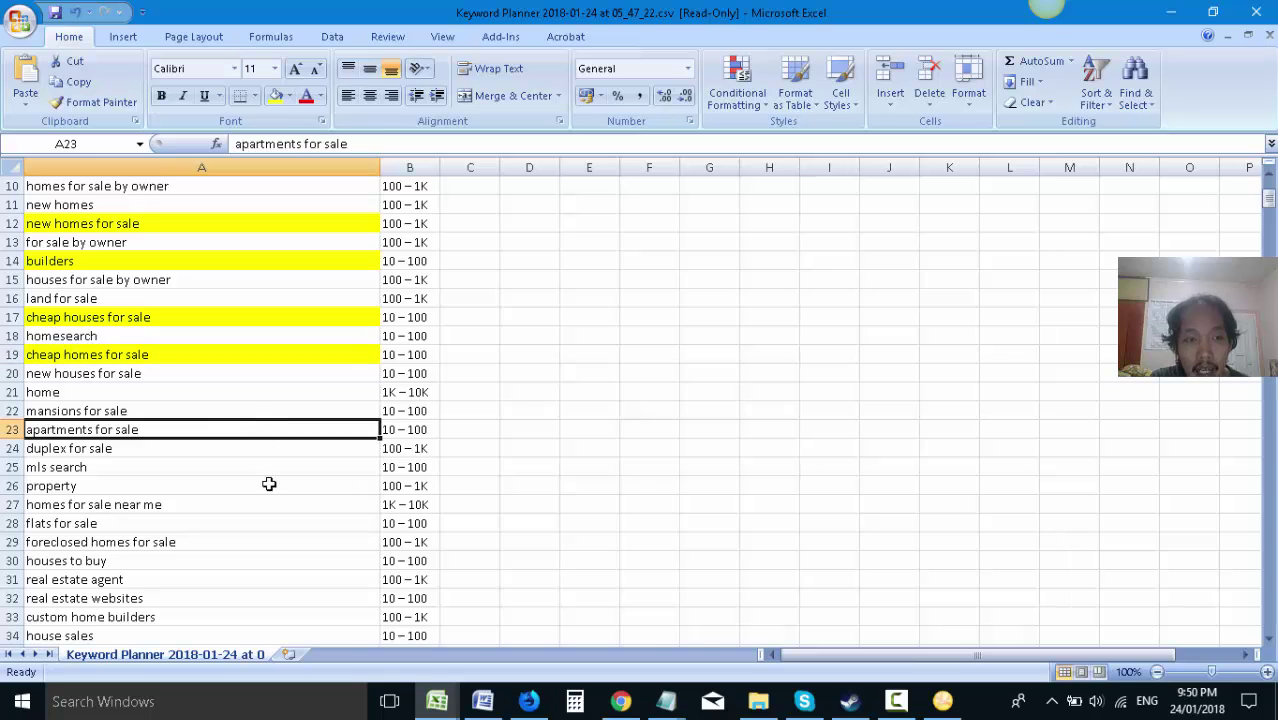
left_click(268, 482)
scroll(268, 482, "down", 2)
left_click(268, 482)
scroll(268, 482, "down", 2)
left_click(268, 484)
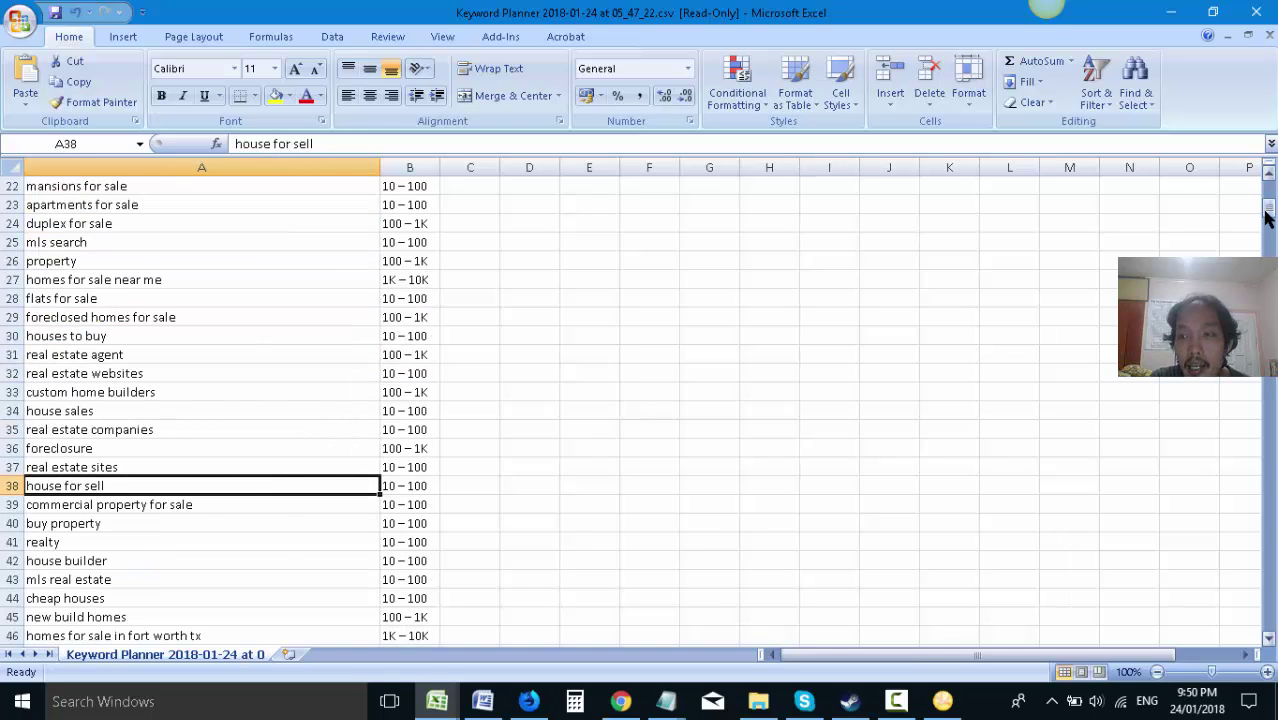
left_click_drag(1267, 212, 1268, 195)
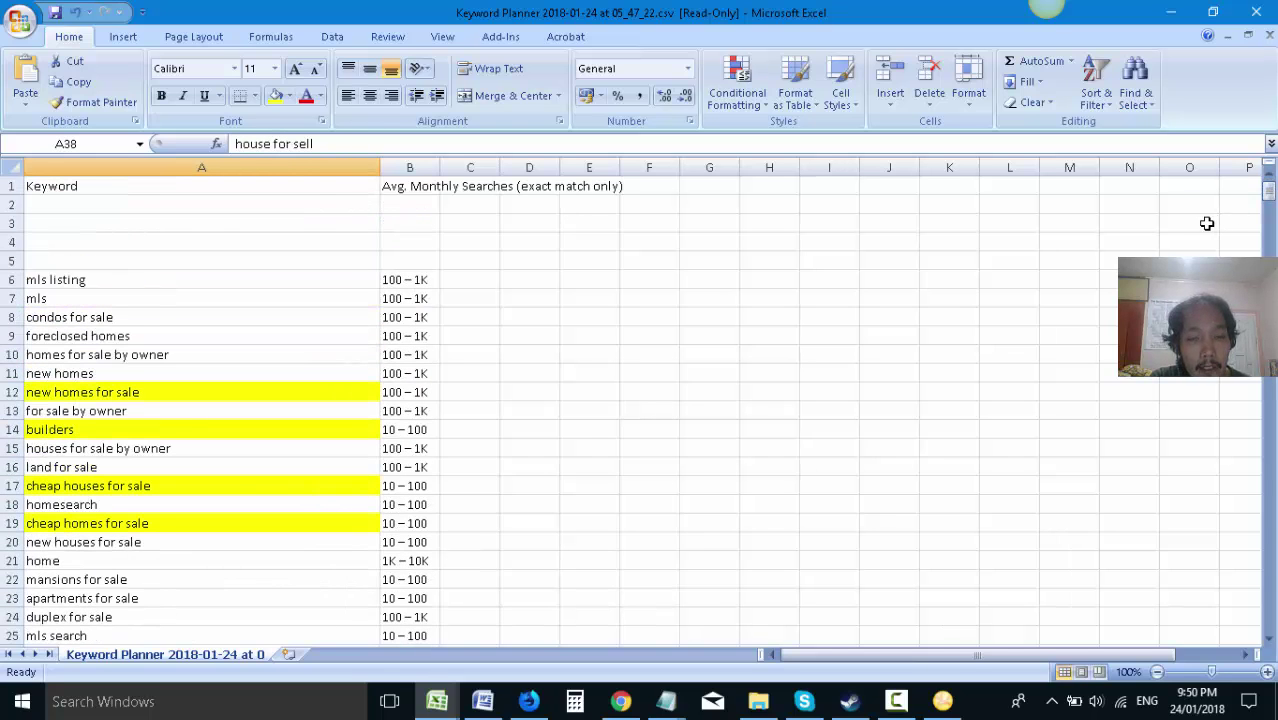
- Re-examine the unhighlighted keywords in A6:A11, from new homes up to mls listing
scroll(307, 356, "down", 2)
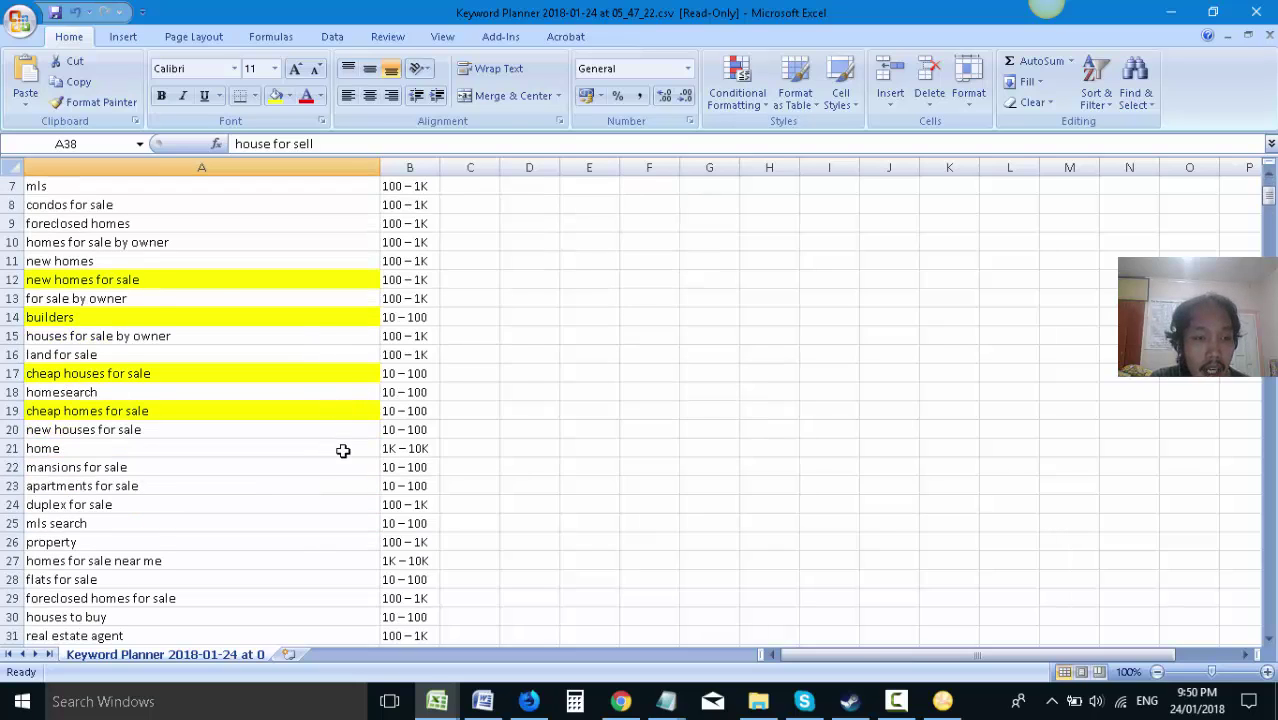
left_click(117, 261)
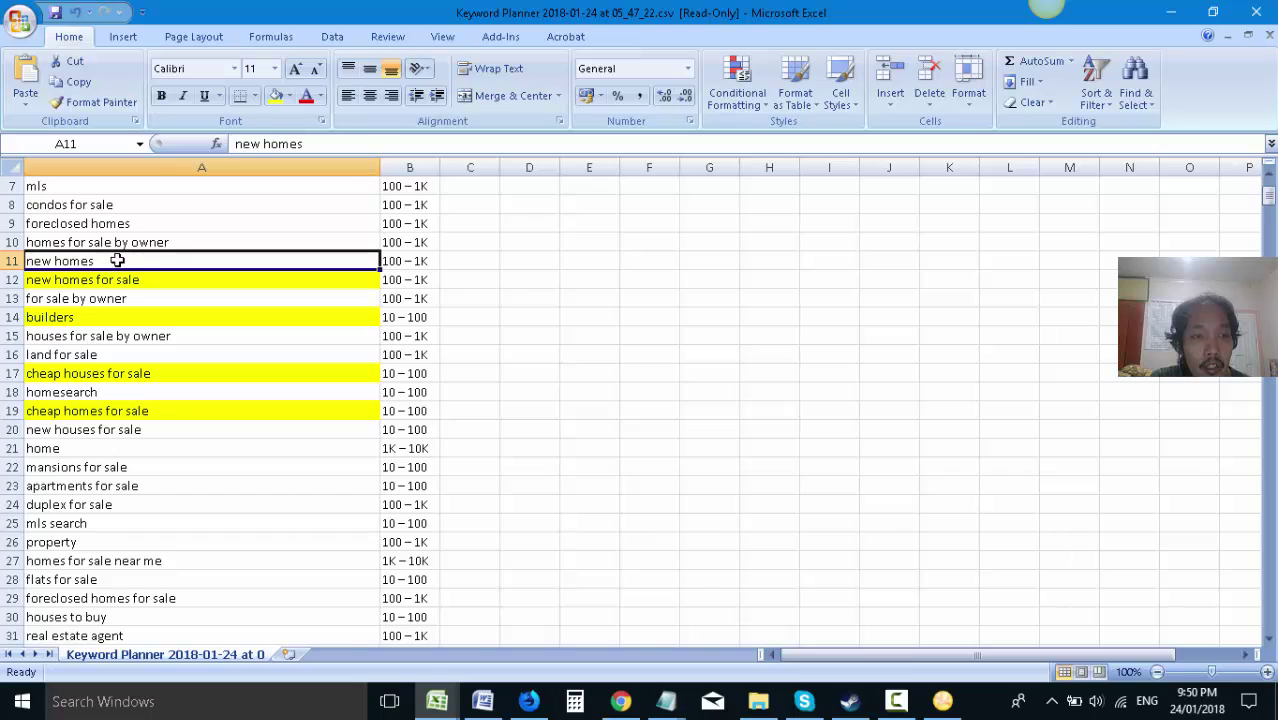
left_click(149, 225)
left_click(172, 205)
scroll(107, 226, "up", 2)
left_click_drag(119, 282, 168, 366)
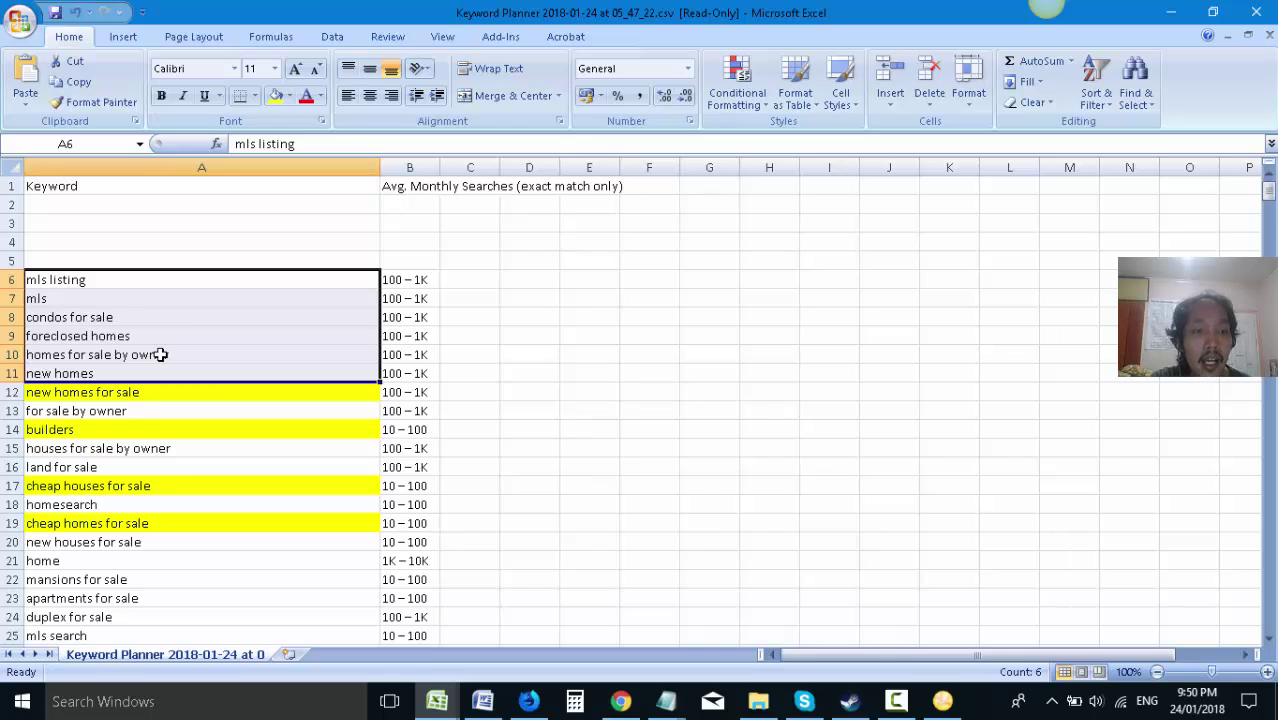
left_click(112, 318)
left_click(120, 298)
left_click(136, 281)
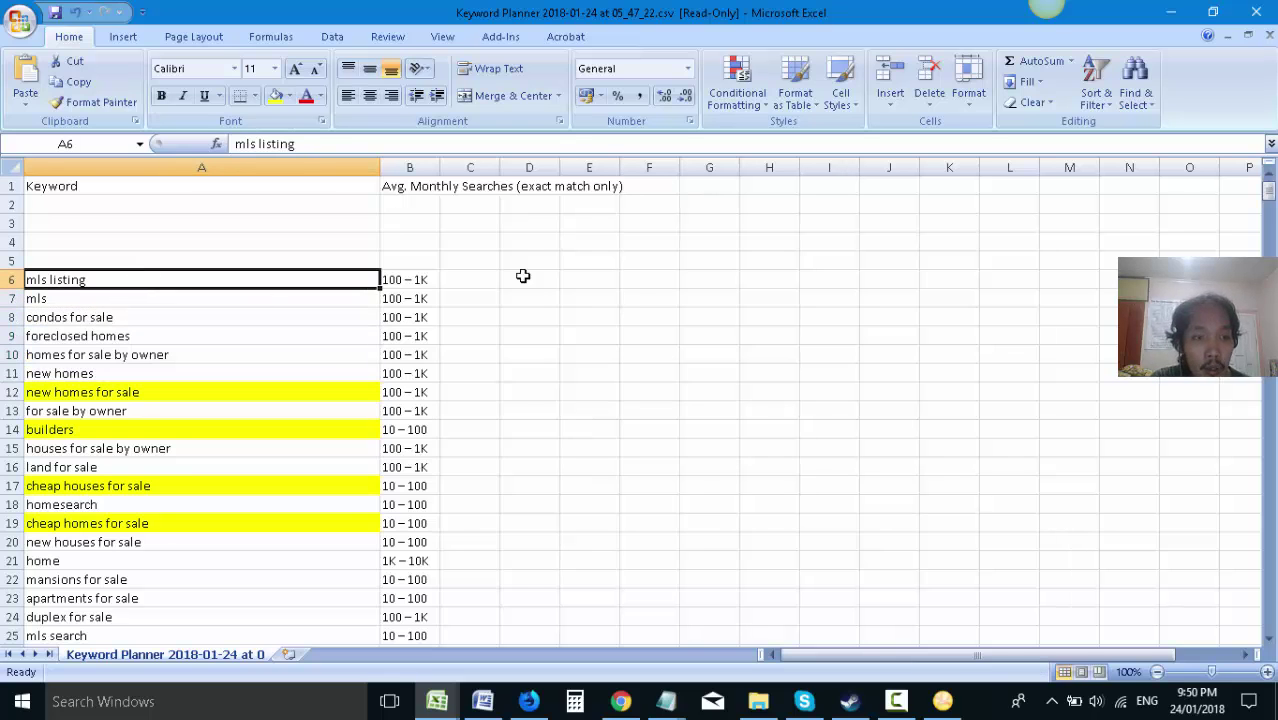
- Skim the remaining keyword list and its monthly search ranges past row 400, and return to the first row
scroll(698, 334, "down", 4)
scroll(698, 334, "down", 20)
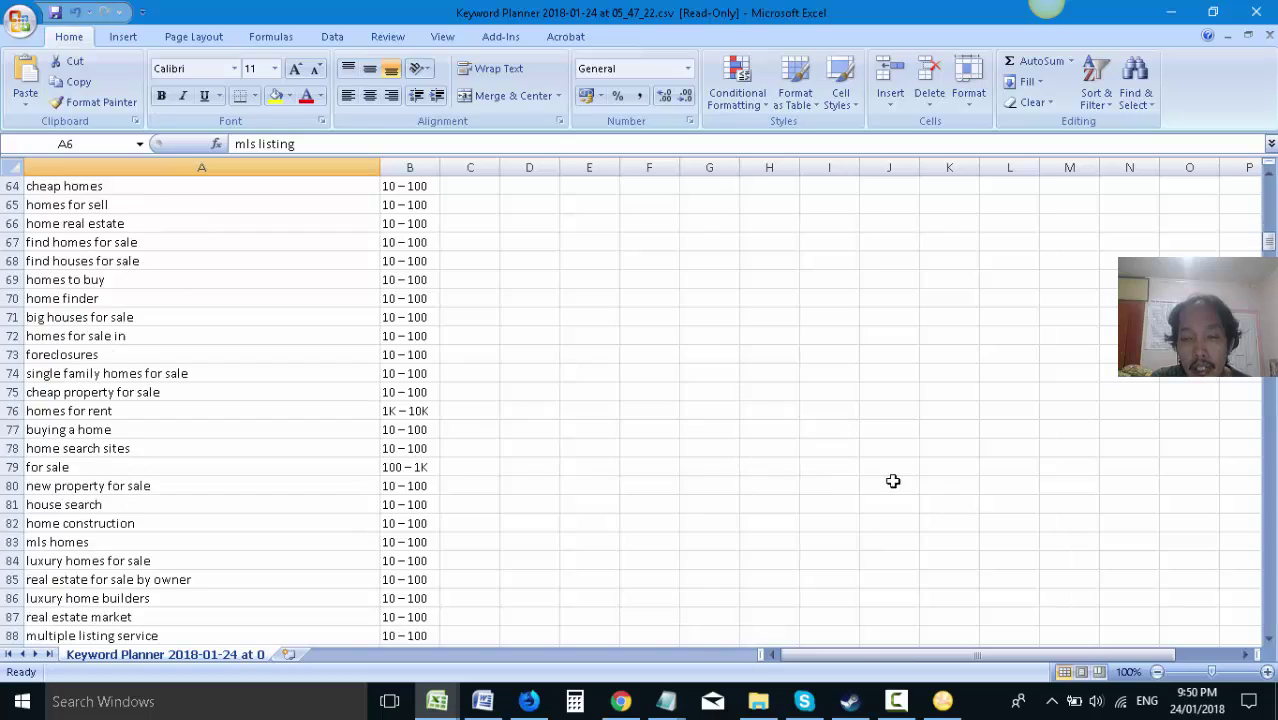
scroll(902, 477, "down", 20)
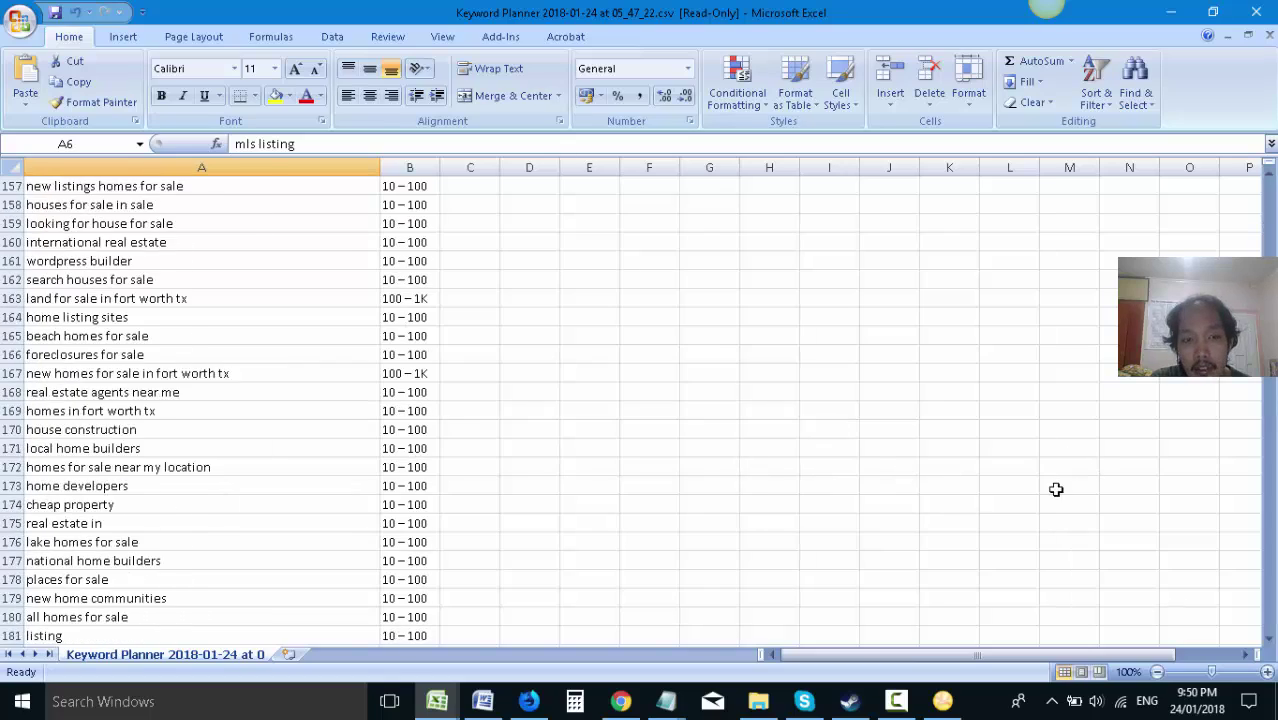
scroll(1007, 498, "down", 20)
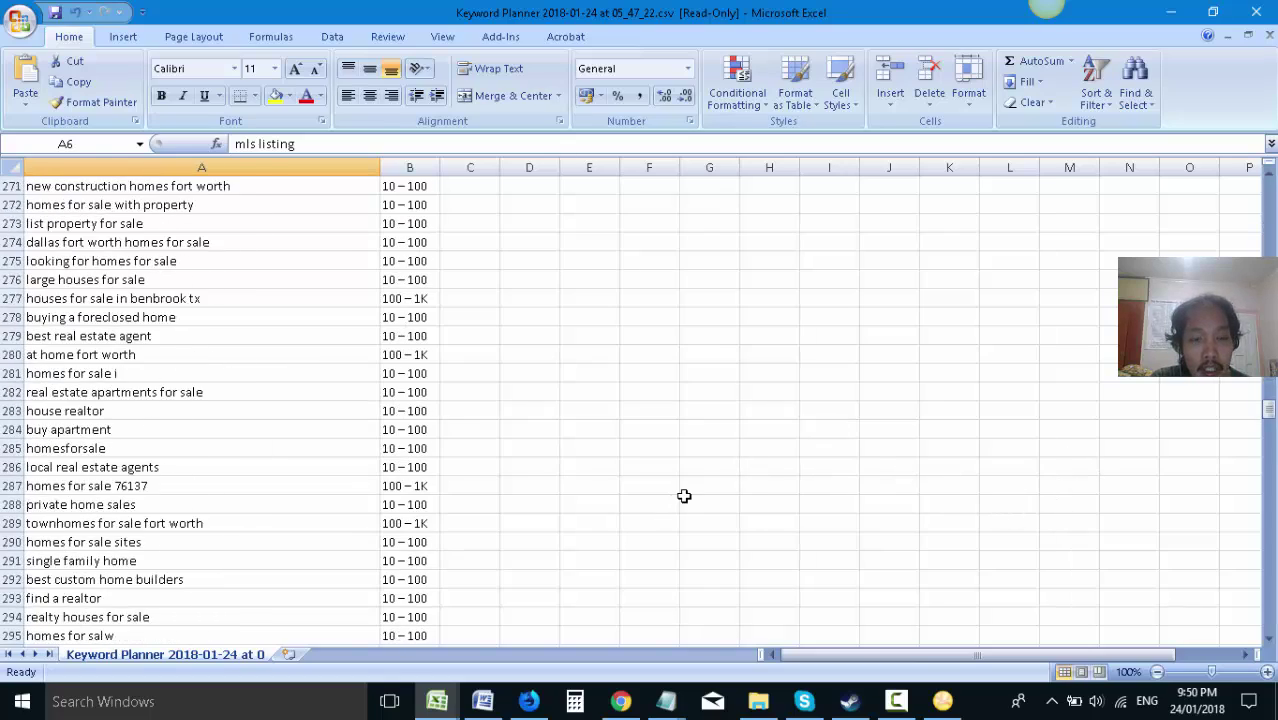
scroll(700, 489, "down", 20)
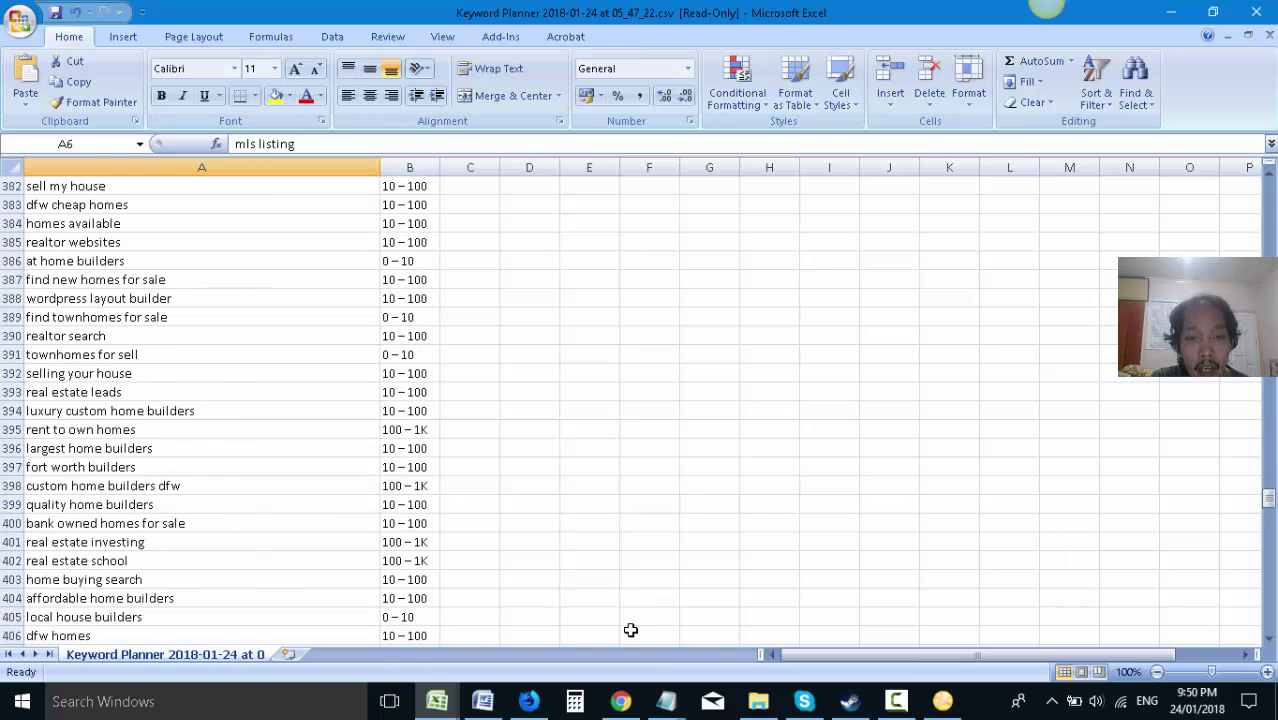
left_click_drag(1268, 500, 1268, 185)
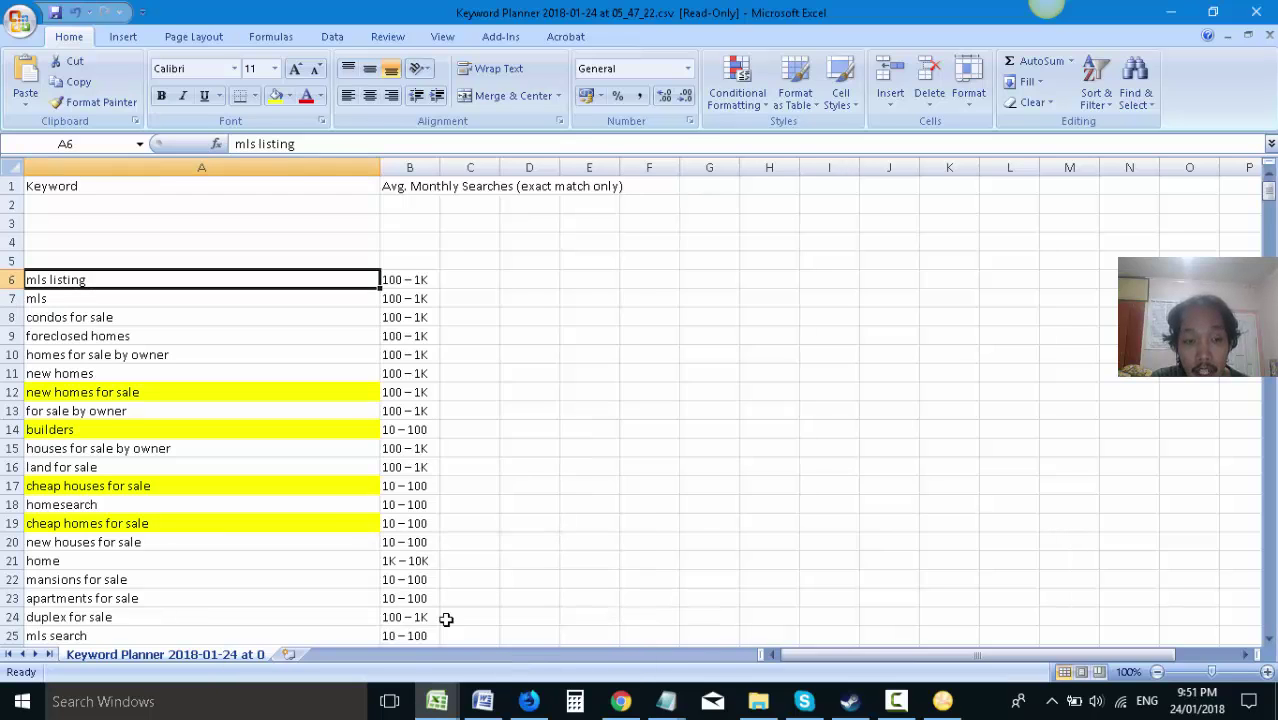
- Switch to the 0000 Keyword Research workbook and look over its highlighted keywords at the start of the list
mouse_move(437, 700)
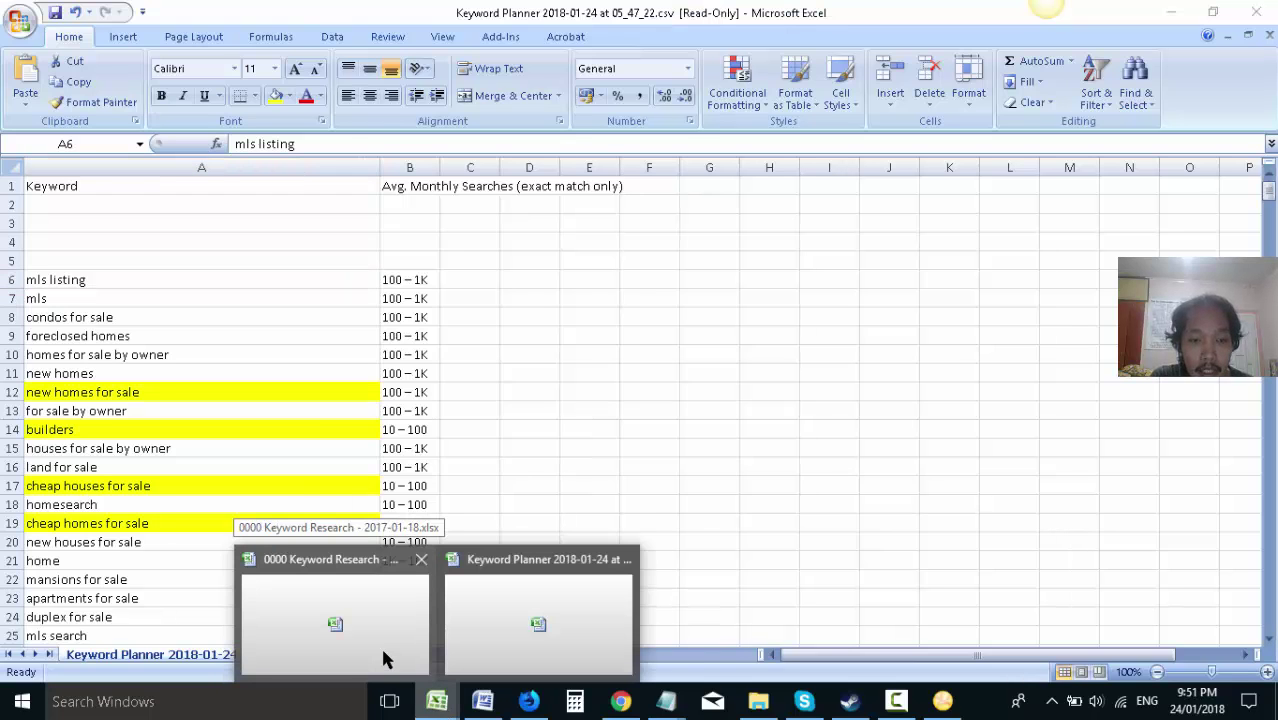
left_click(388, 660)
scroll(1268, 485, "up", 6)
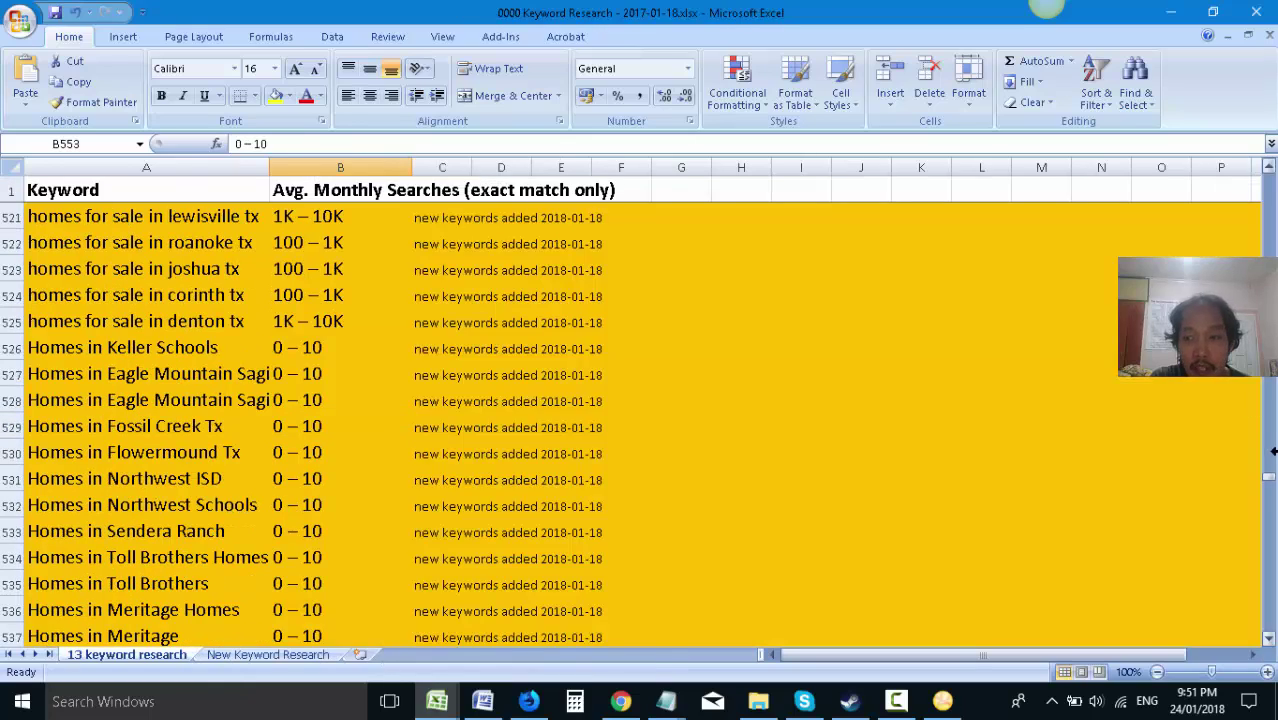
left_click_drag(1268, 485, 1249, 163)
left_click(176, 345)
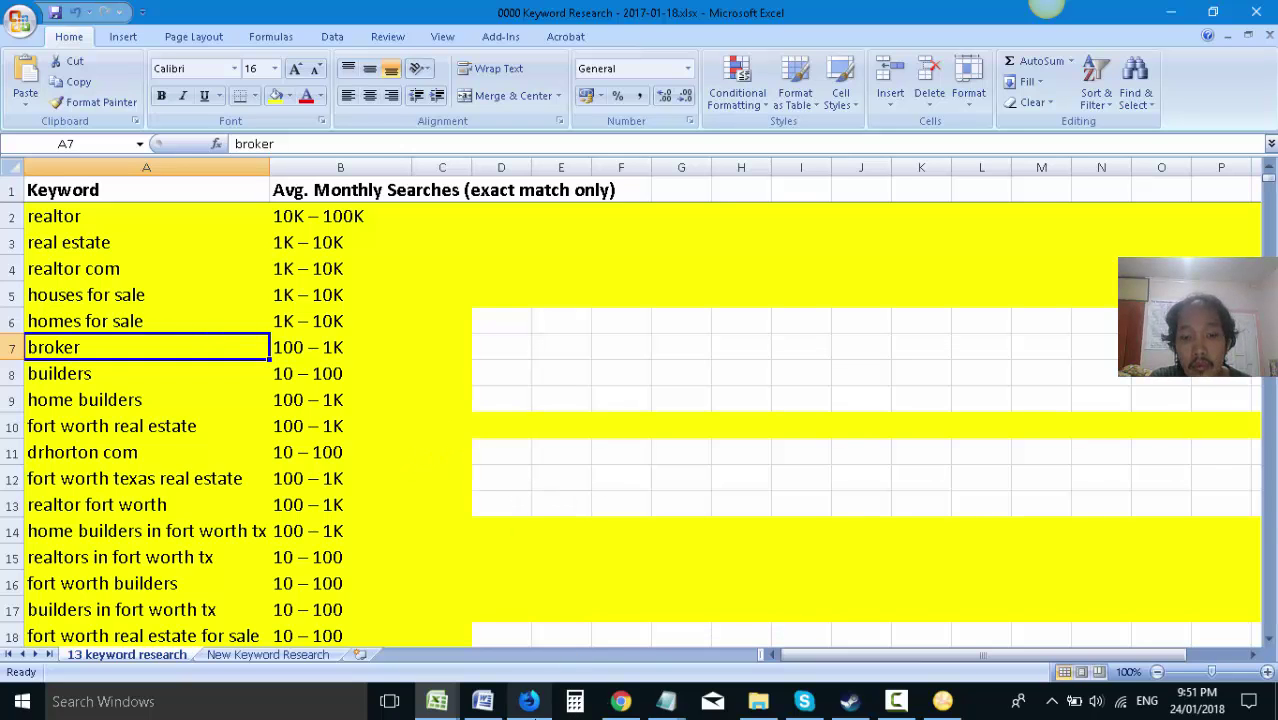
- Switch to the AdWords search keywords page for the real estate near fort worth ad group, and quit Skype after dismissing its notification
left_click(528, 701)
left_click(51, 15)
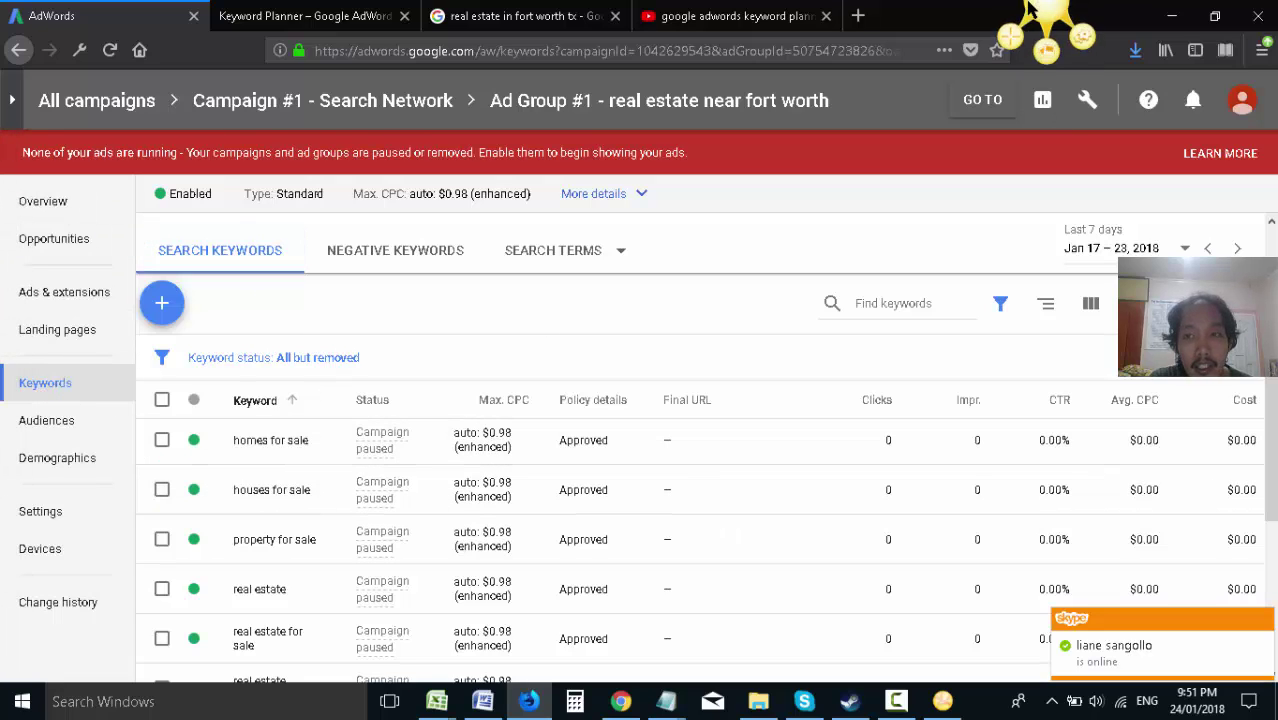
left_click(1263, 620)
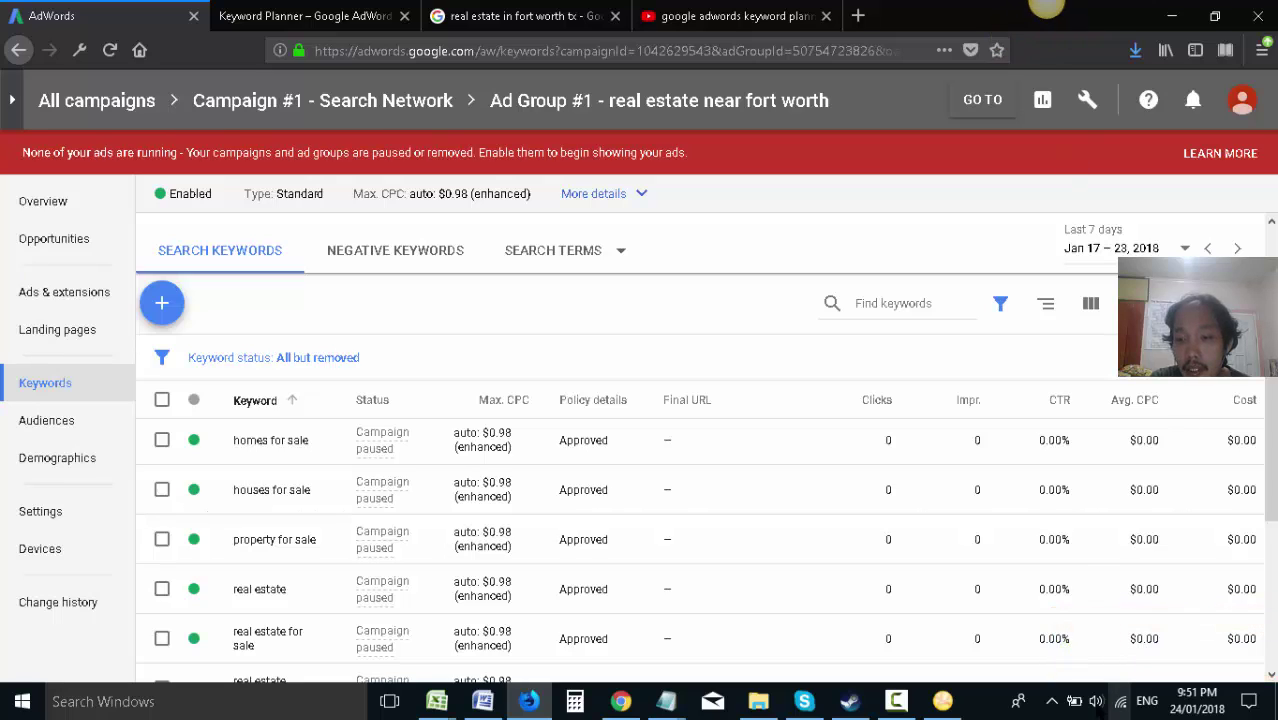
left_click(1051, 702)
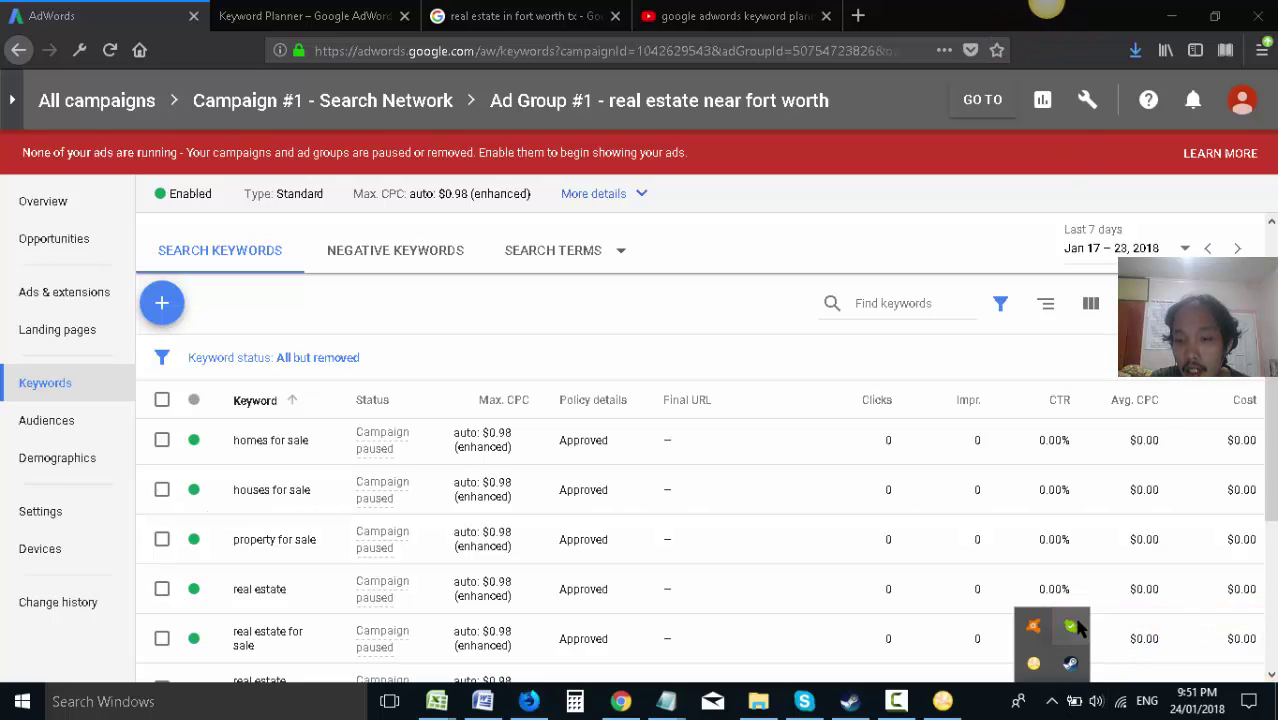
right_click(1070, 663)
left_click(1115, 603)
left_click(720, 452)
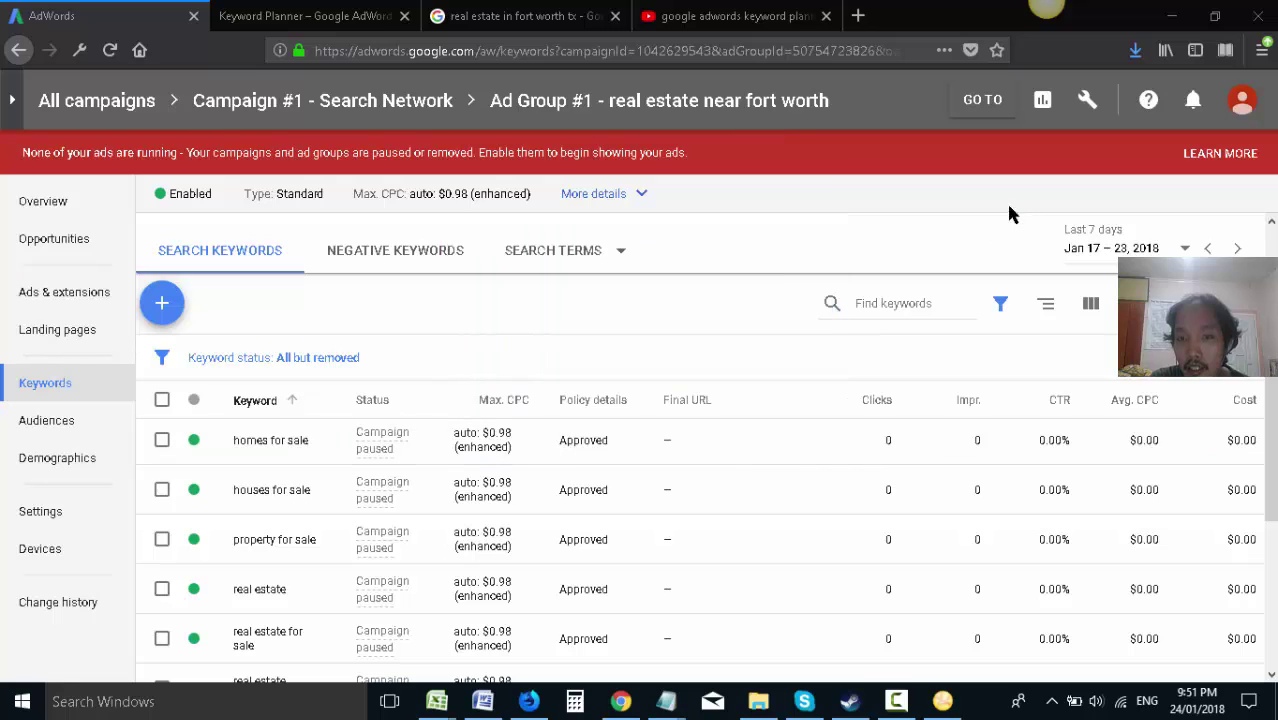
- Capture an image of the AdWords search keywords page, from the campaign breadcrumb down to the last visible keyword rows, with Snagit
left_click(1010, 50)
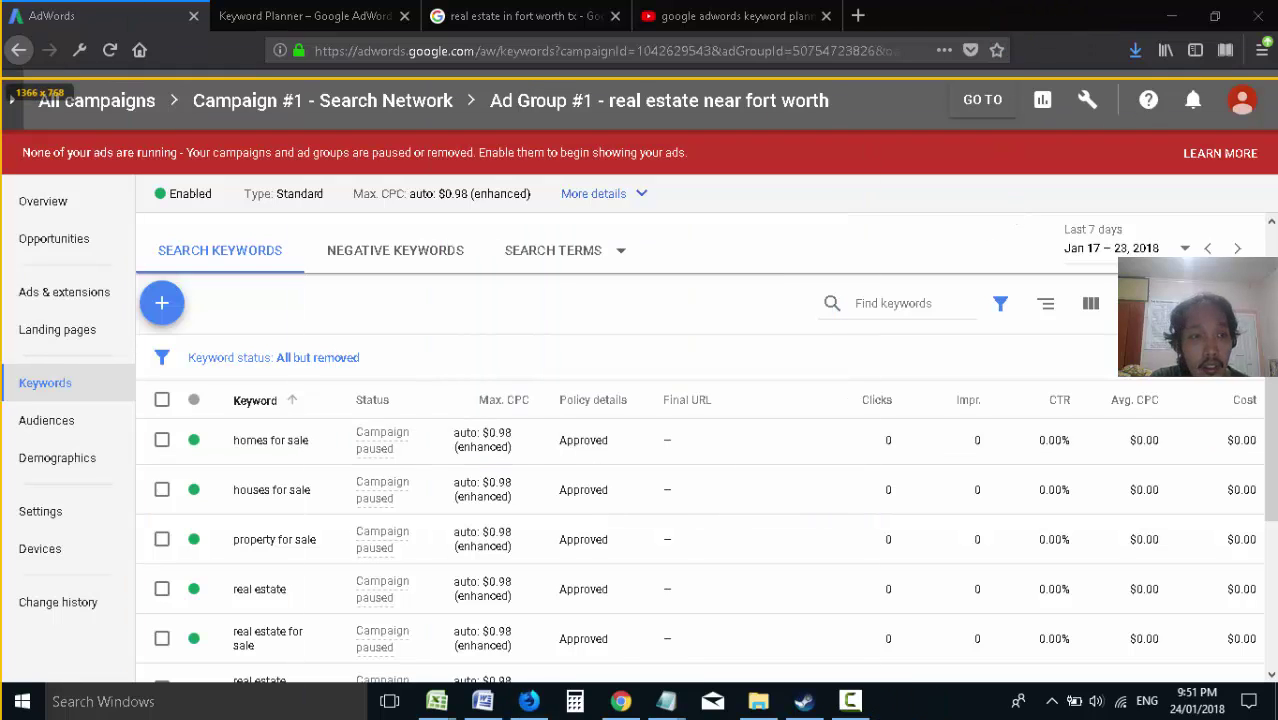
left_click_drag(2, 74, 1264, 665)
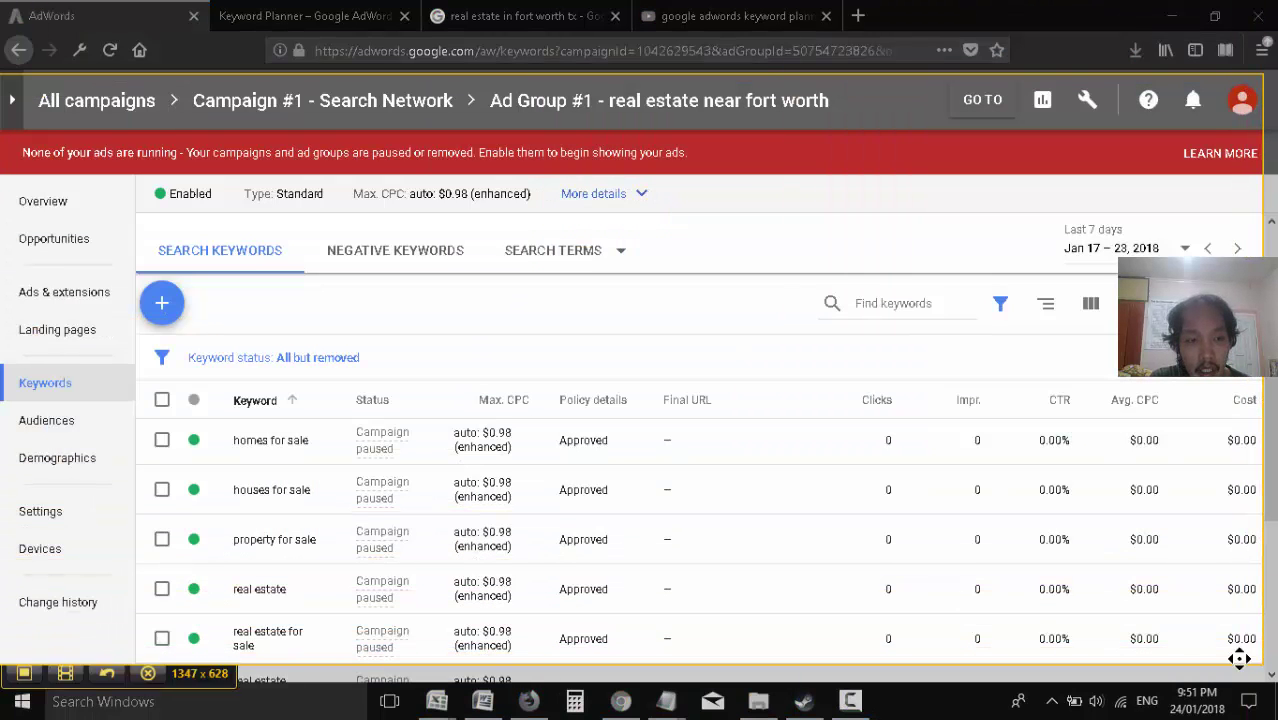
left_click(28, 699)
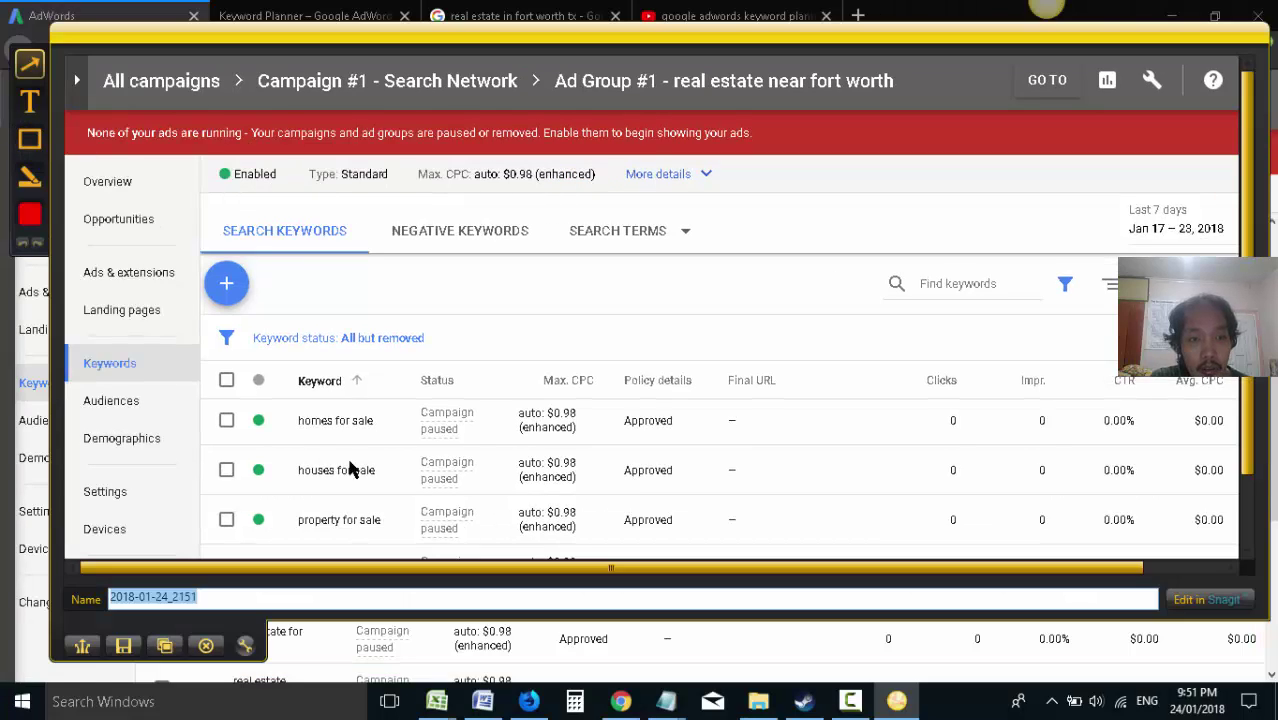
- Add red arrows to the capture pointing at the Keywords entry and the blue plus sign, and copy the annotated image
left_click_drag(343, 437, 183, 362)
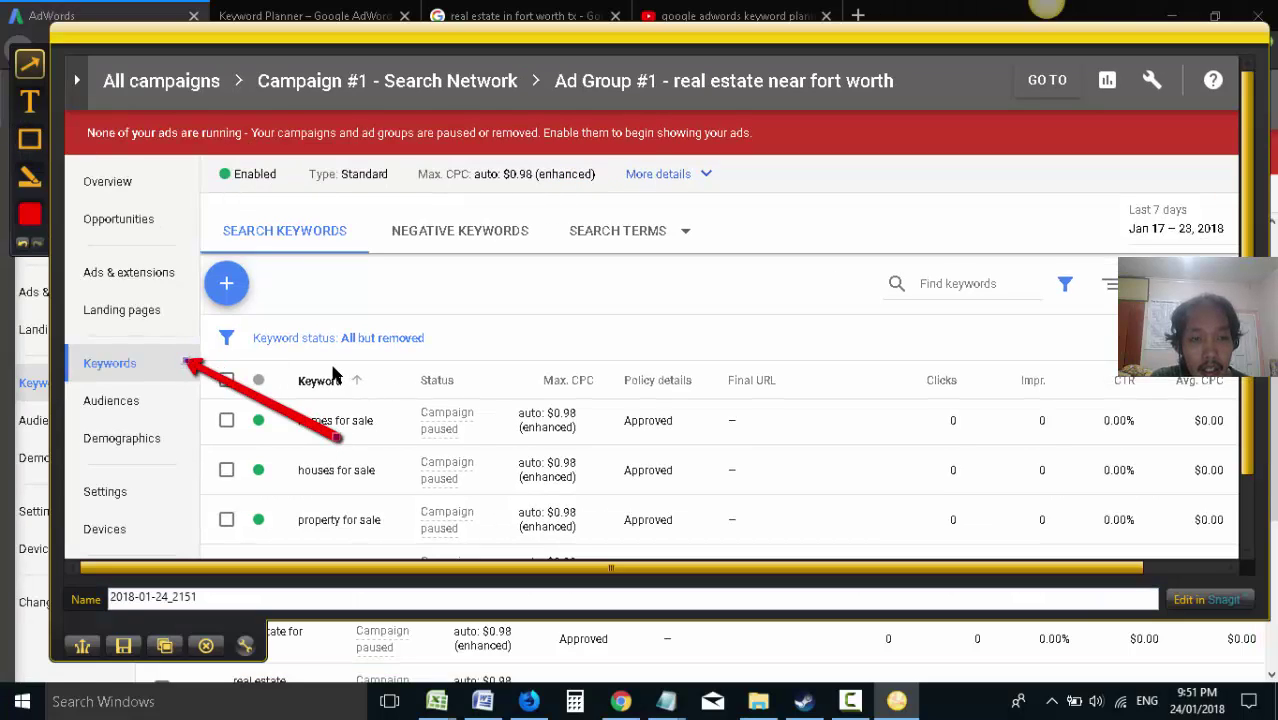
left_click_drag(390, 400, 262, 292)
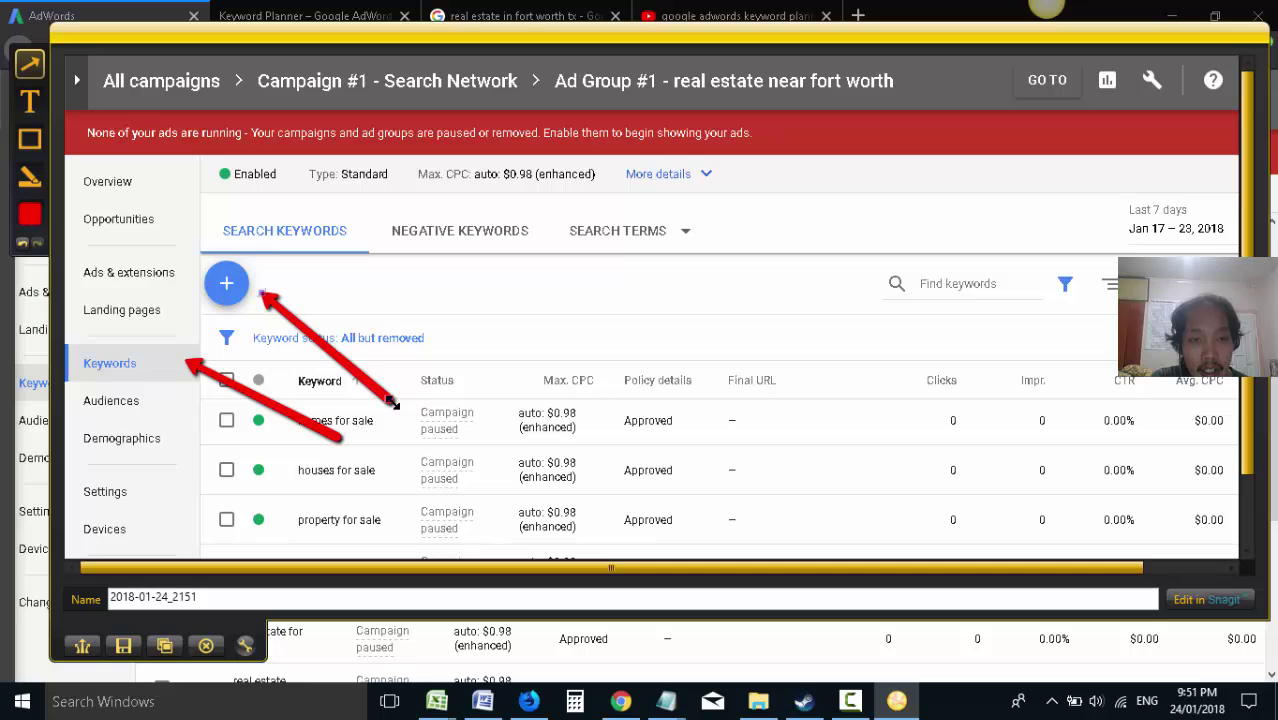
left_click_drag(393, 401, 432, 454)
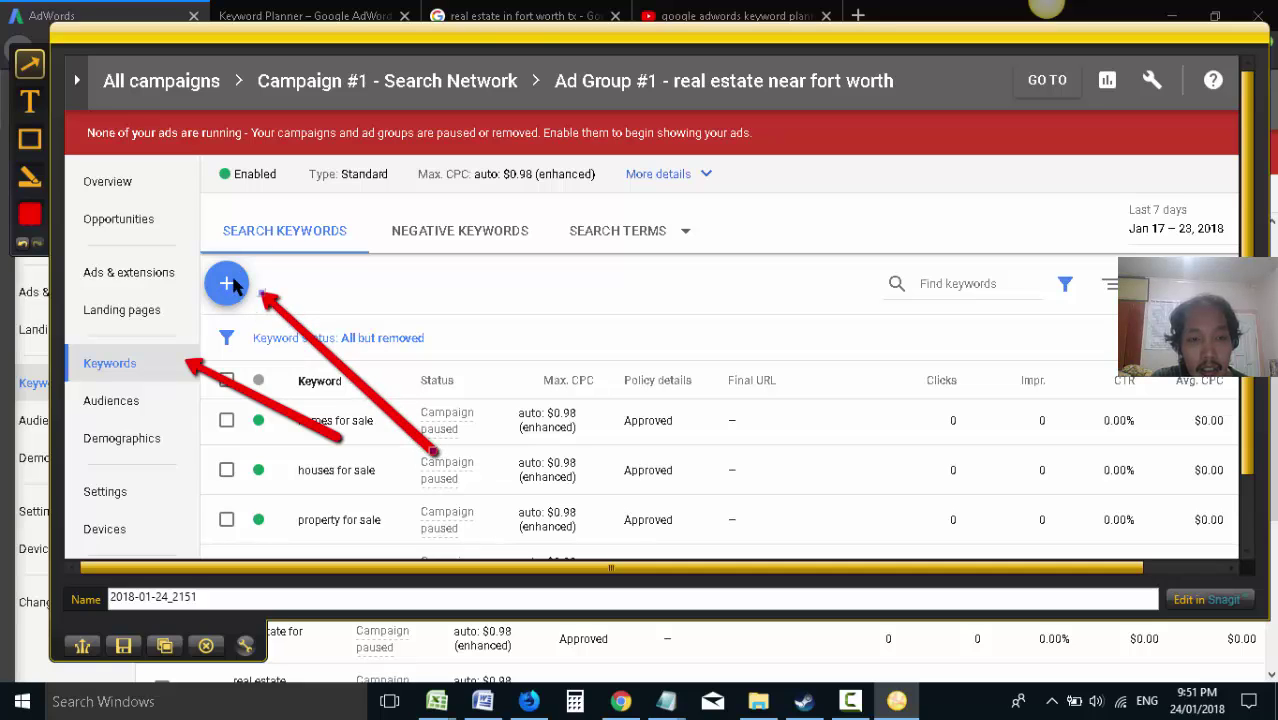
left_click(180, 648)
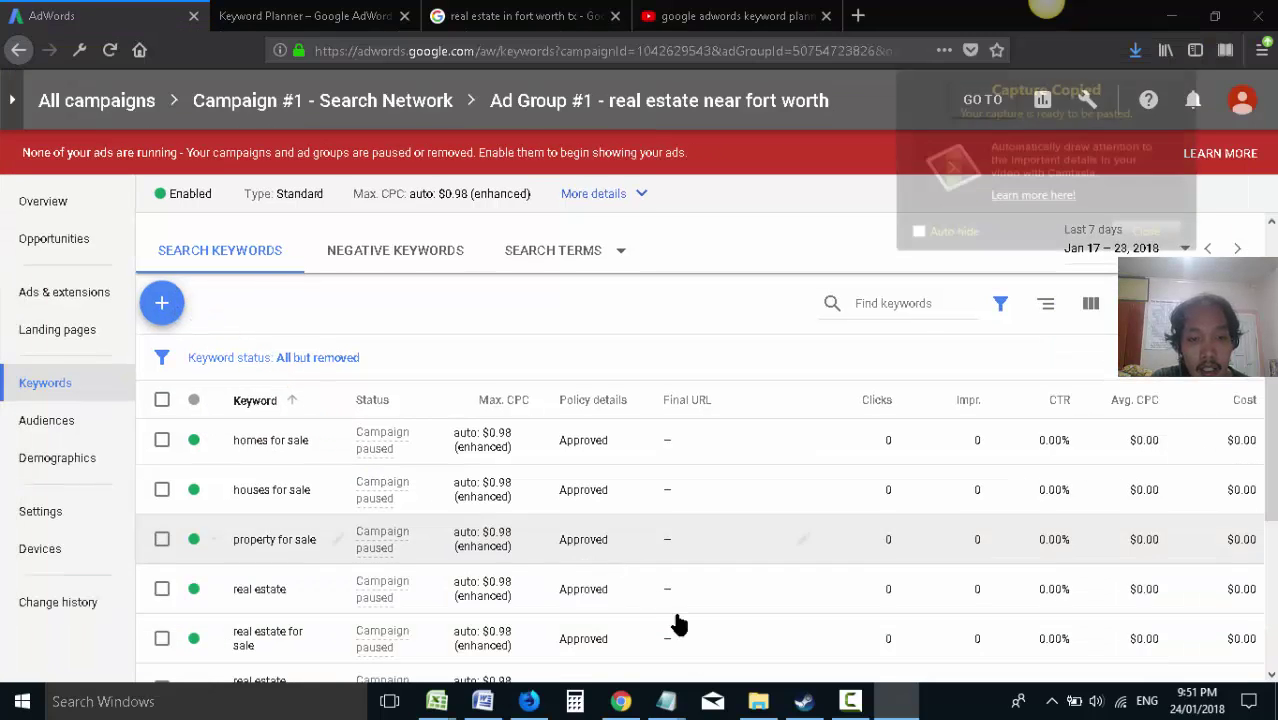
- Paste the annotated capture below the last picture in the Word document 01 adwords video.docx
left_click(482, 701)
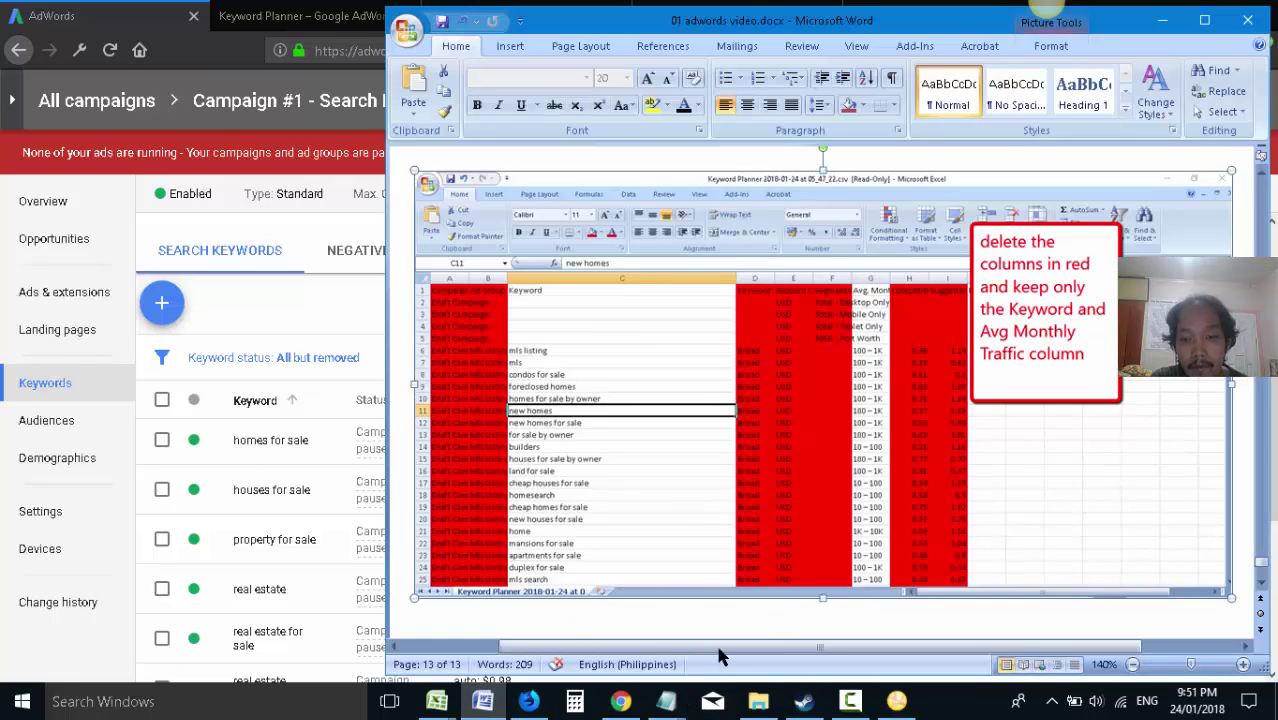
scroll(1238, 540, "down", 2)
scroll(1238, 540, "up", 7)
scroll(1243, 533, "down", 10)
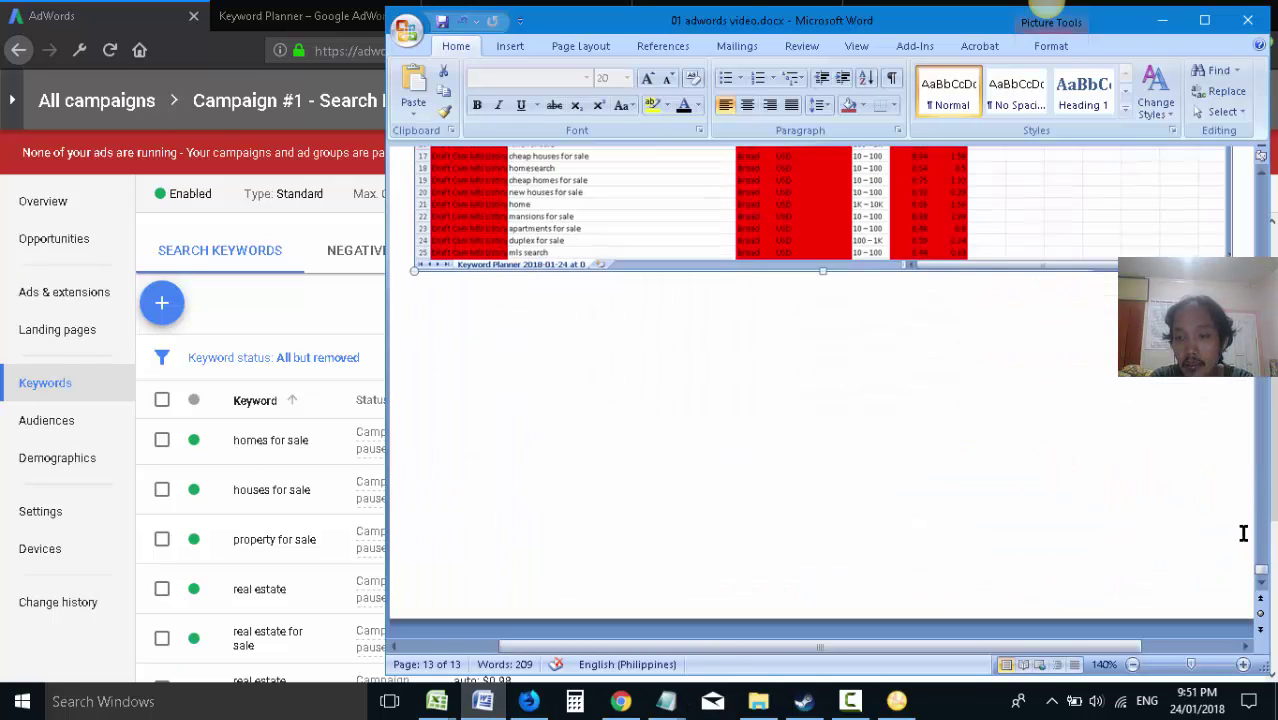
scroll(1243, 533, "up", 2)
left_click(1235, 397)
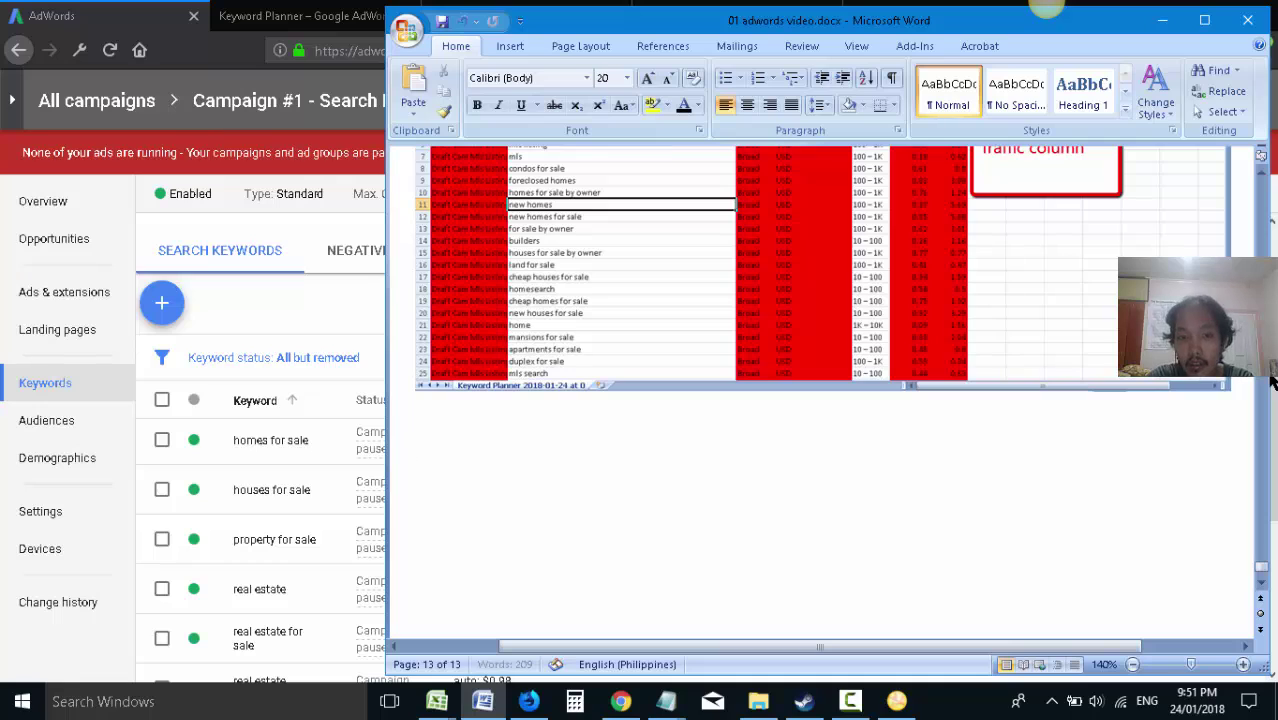
key("ctrl+v")
scroll(1220, 428, "down", 1)
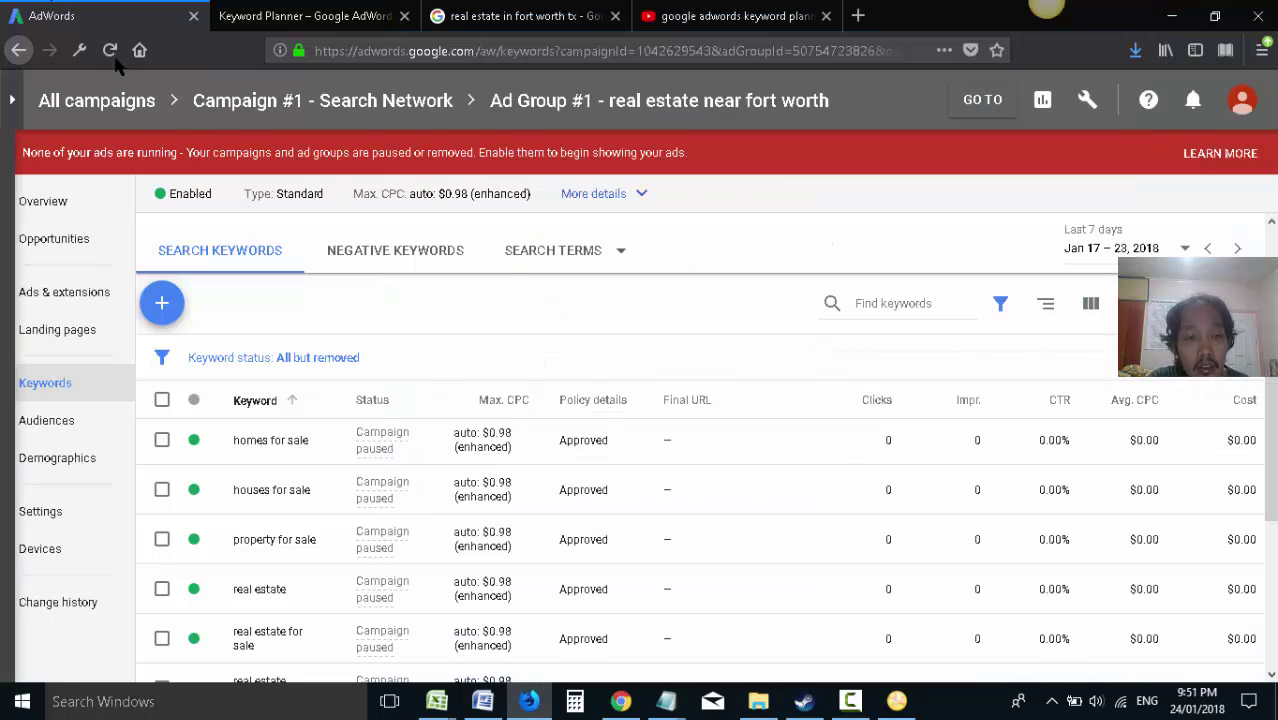
- Open keyword entry for the AdWords ad group and paste in keywords A2:A620 copied from the 0000 Keyword Research workbook
left_click(251, 330)
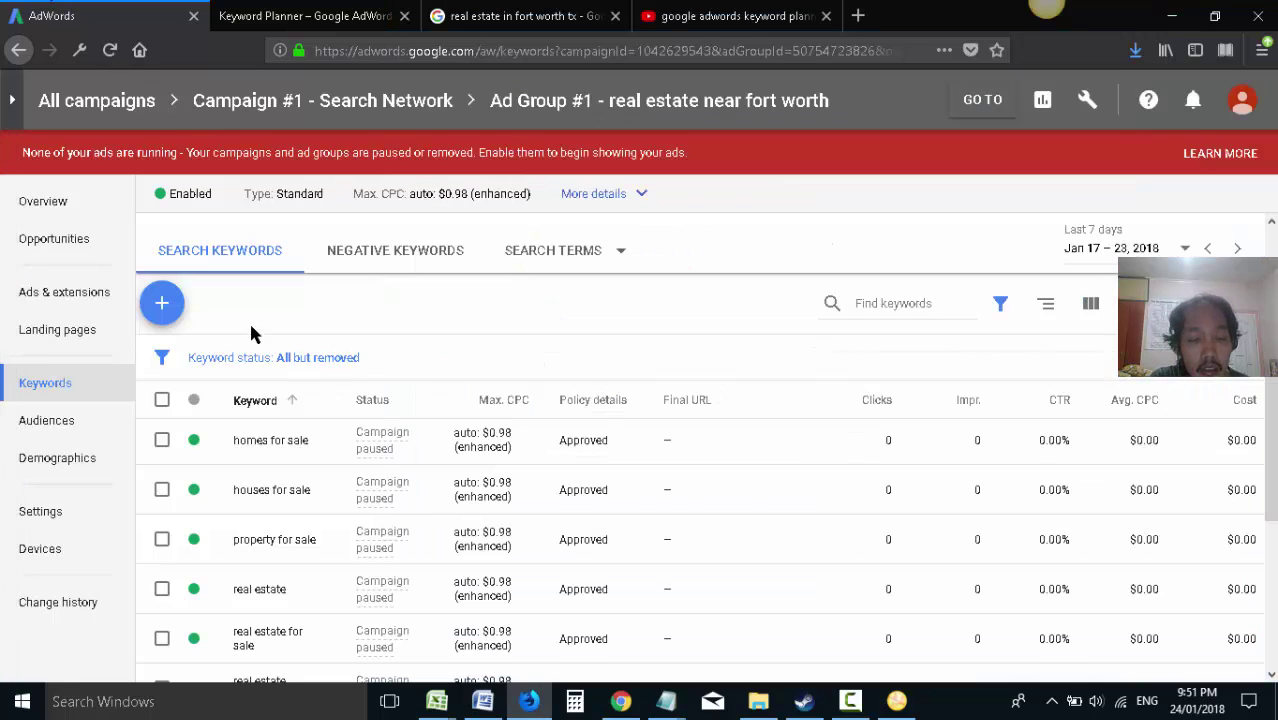
left_click(168, 310)
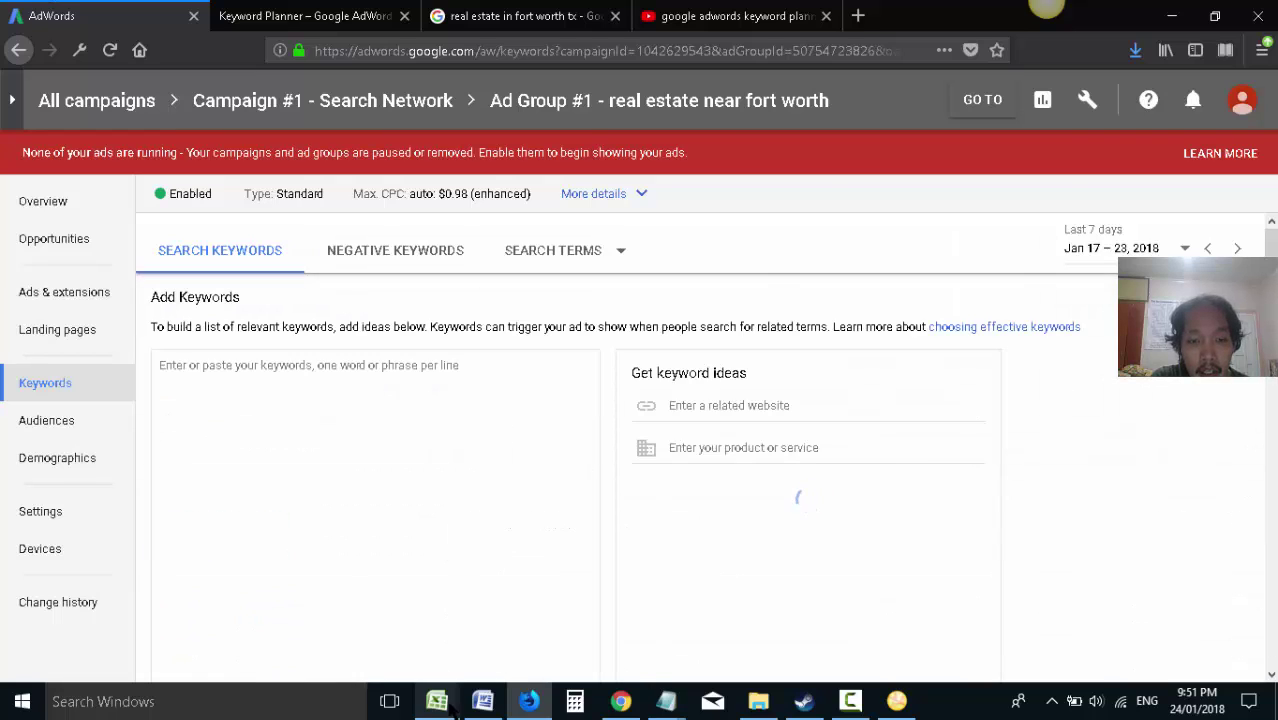
mouse_move(440, 703)
left_click(342, 648)
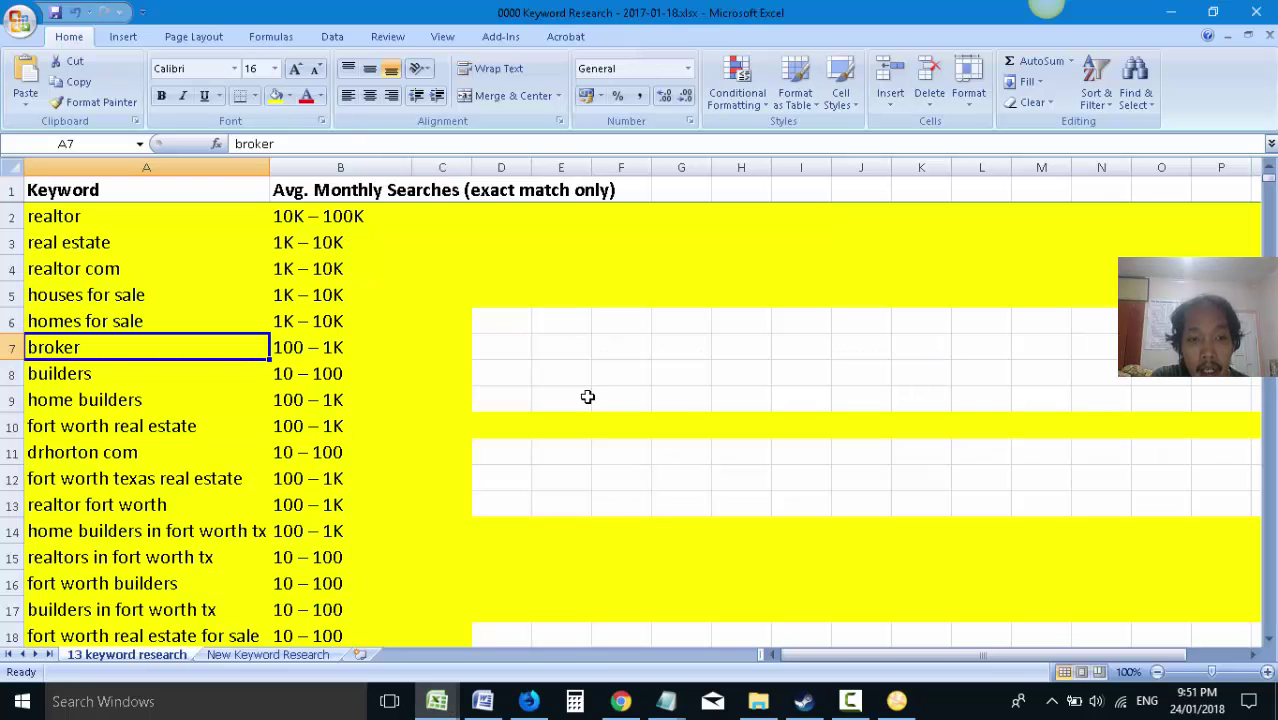
left_click(221, 216)
scroll(221, 216, "down", 9)
left_click_drag(1270, 192, 1268, 531)
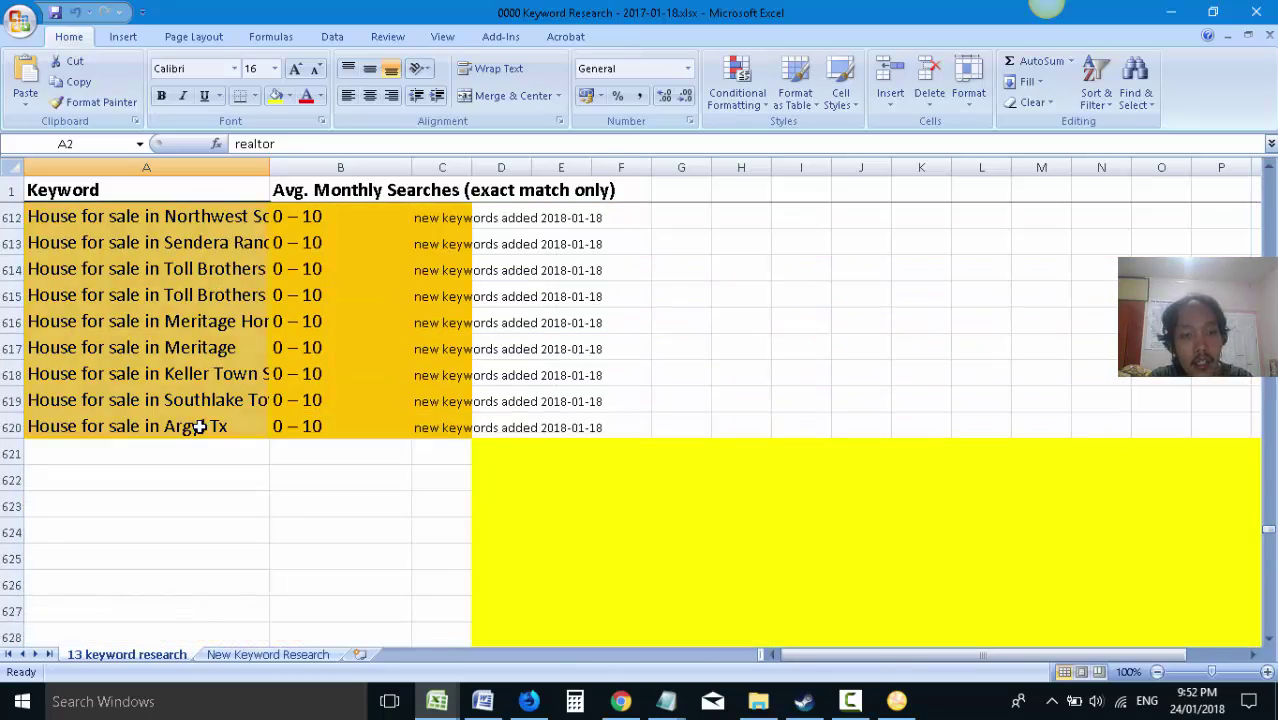
left_click(200, 425, "shift")
key("ctrl+c")
left_click(528, 701)
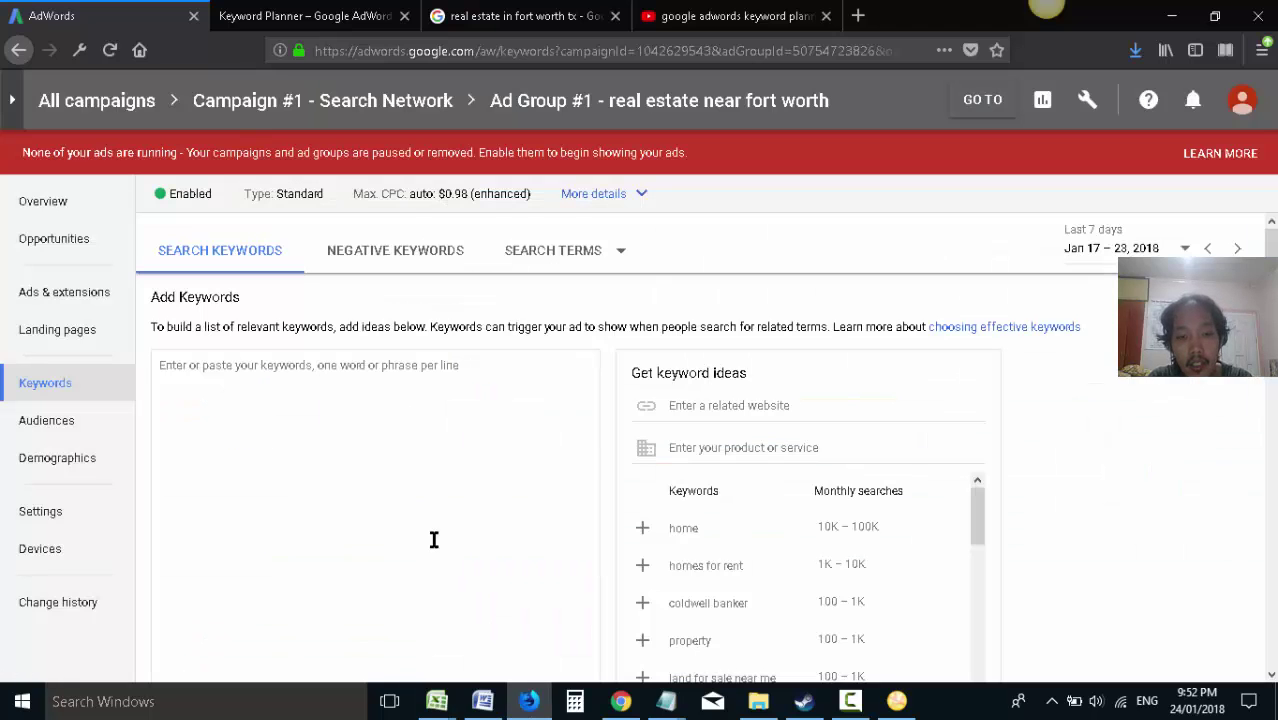
key("ctrl+v")
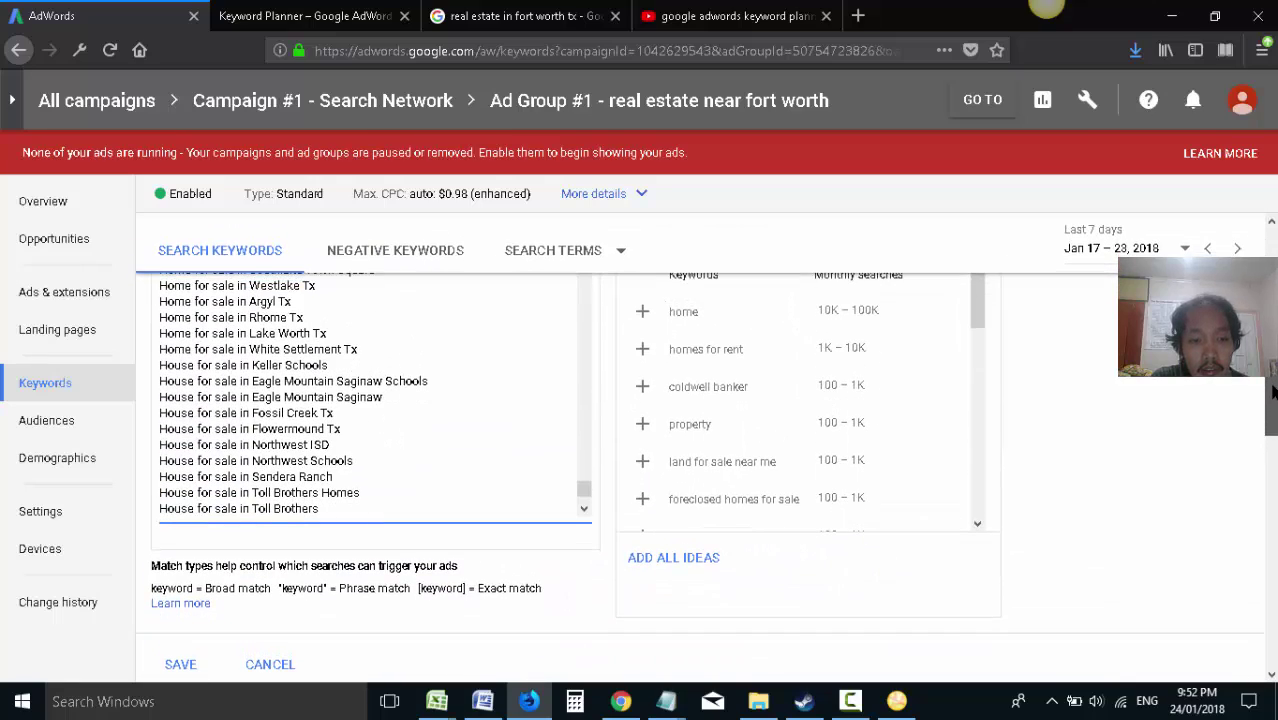
- Capture an image of the Add Keywords form showing the pasted keywords and the SAVE option
mouse_move(1047, 10)
left_click(1012, 35)
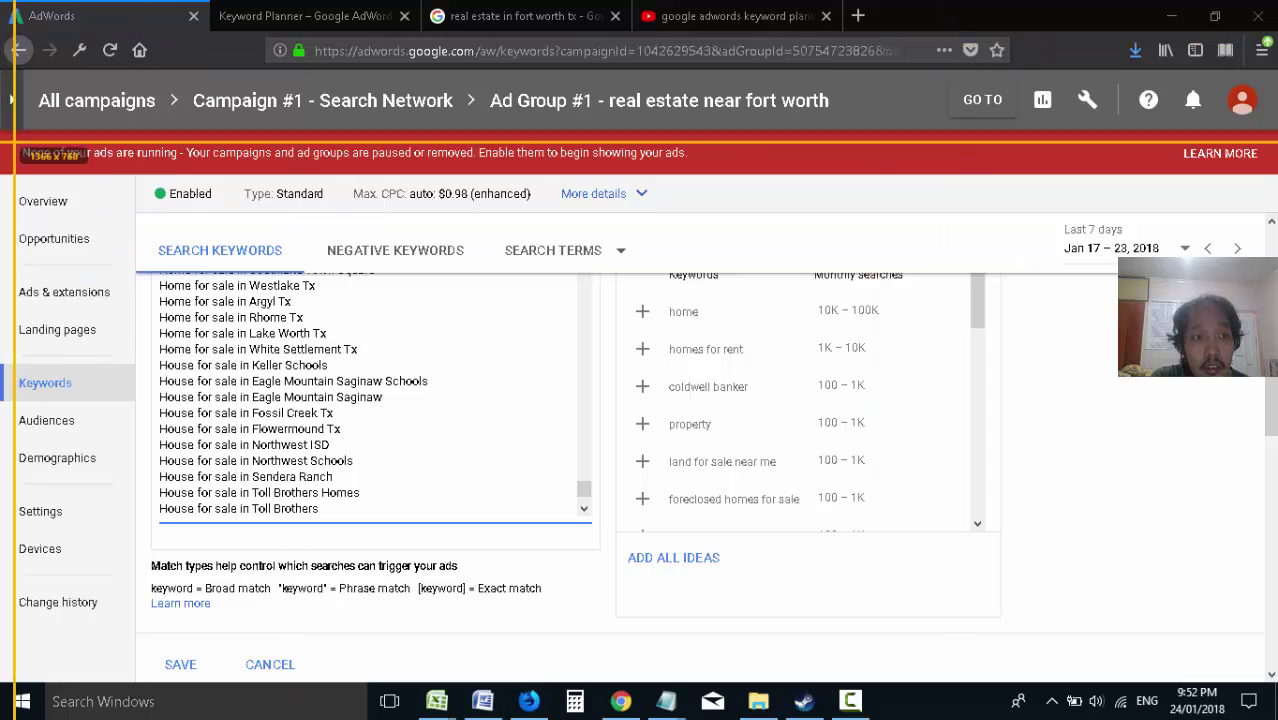
left_click_drag(2, 75, 1222, 673)
- Draw a red arrow pointing at the pasted keyword list and a red rectangle around SAVE in the capture
left_click(33, 50)
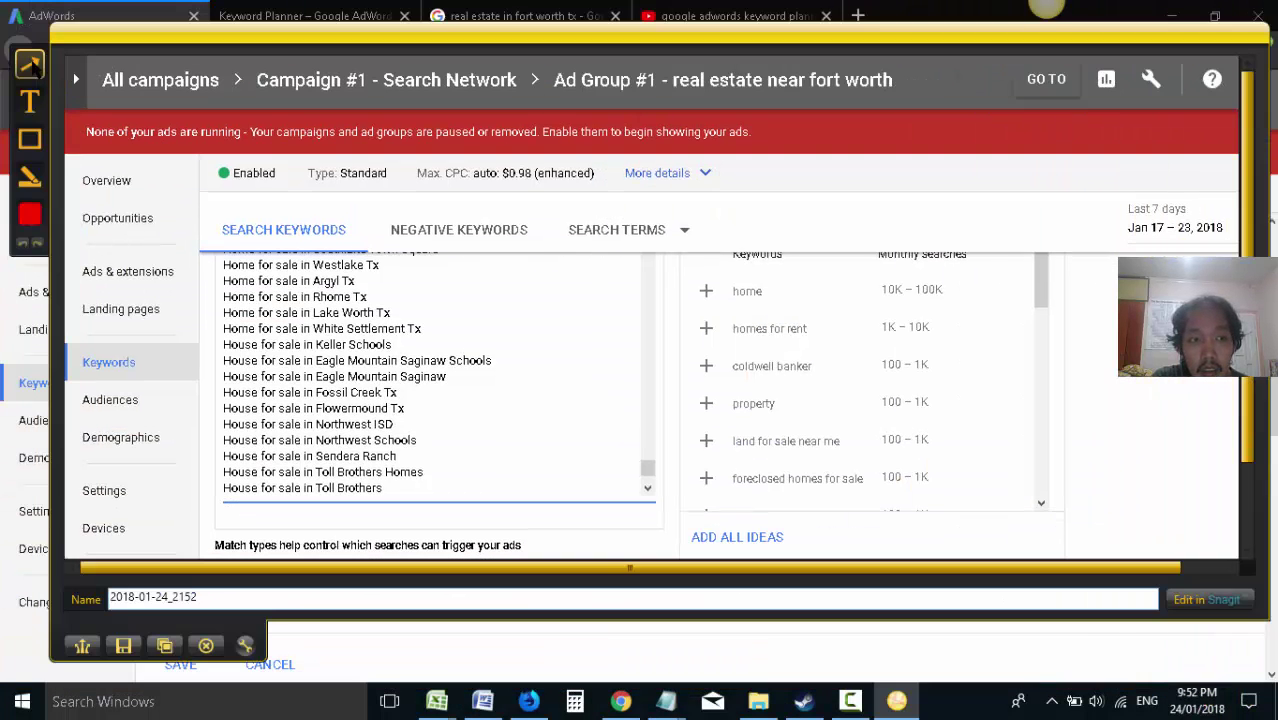
mouse_move(867, 426)
left_mouse_down()
mouse_move(514, 318)
mouse_move(505, 302)
left_mouse_up()
scroll(1055, 358, "down", 2)
left_click(29, 139)
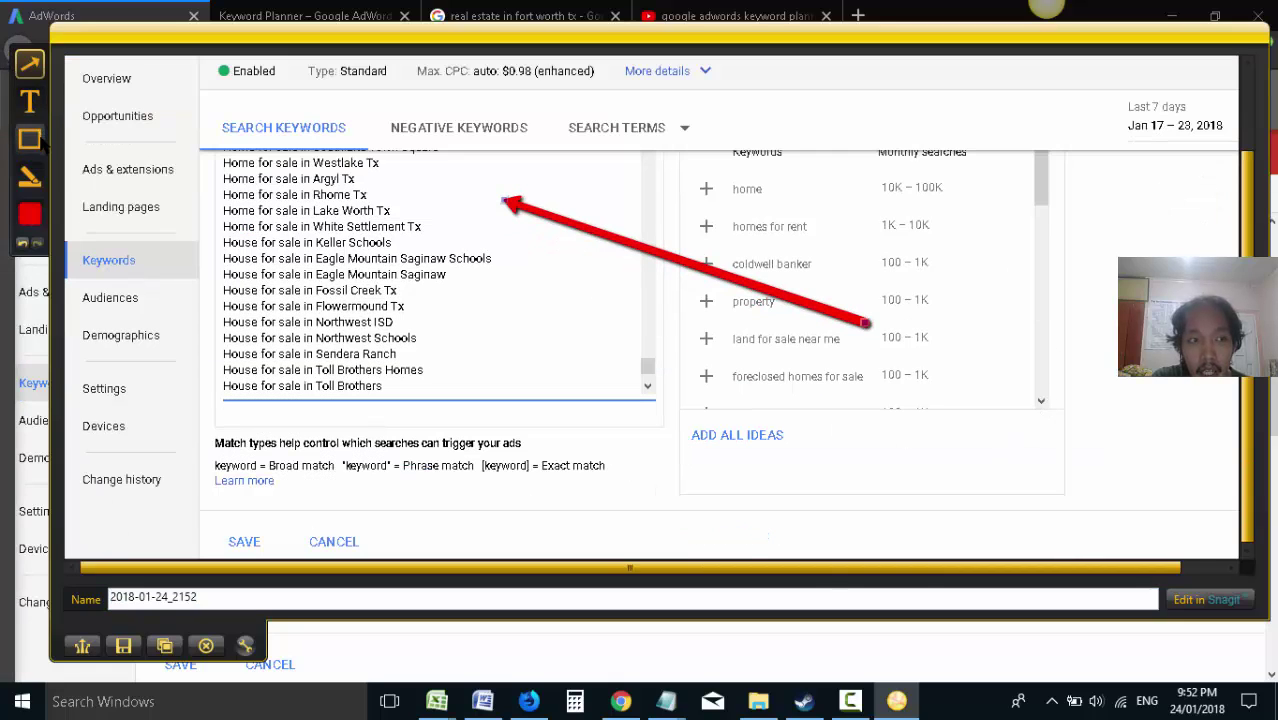
left_click_drag(220, 516, 272, 561)
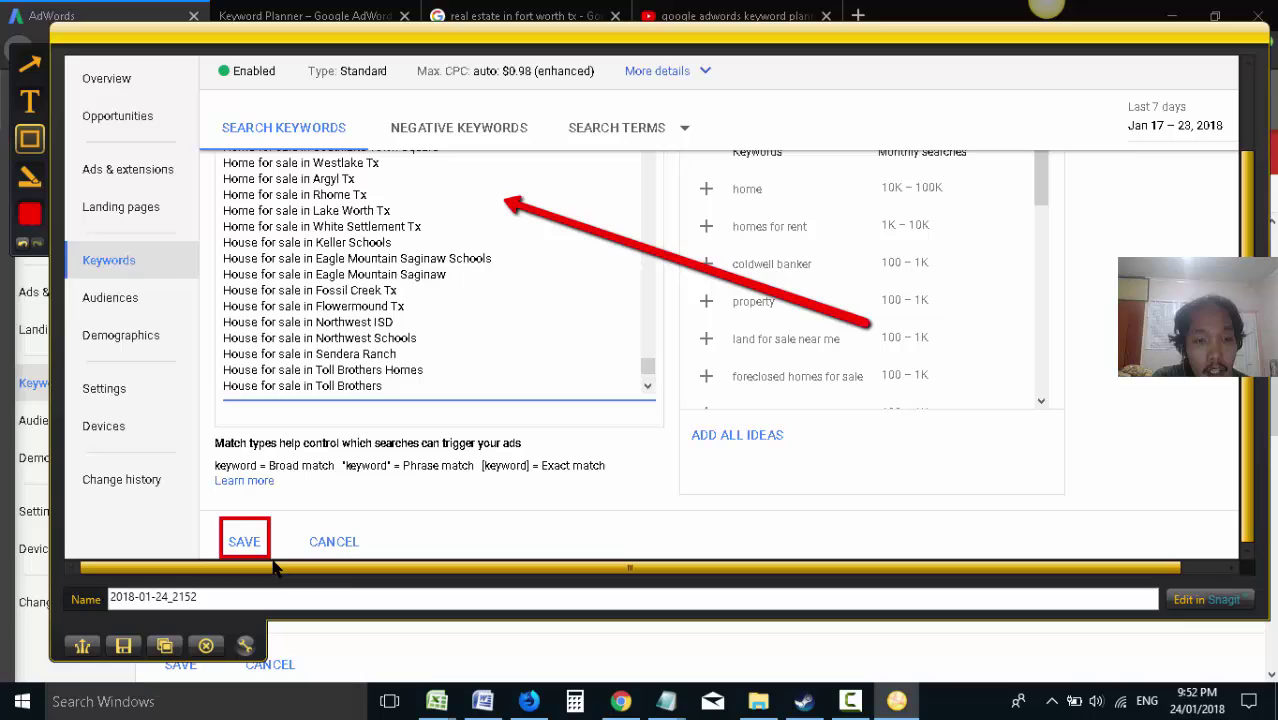
- Draw a second red arrow pointing to the boxed SAVE, and reposition the tail of the keyword-list arrow
left_click(29, 63)
mouse_move(968, 300)
left_mouse_down()
mouse_move(360, 500)
mouse_move(298, 533)
left_mouse_up()
left_click_drag(858, 322, 958, 254)
- Add the text callout "copy the keywords here and click save" at the keyword-list arrow's tail and copy the finished capture
left_click(31, 102)
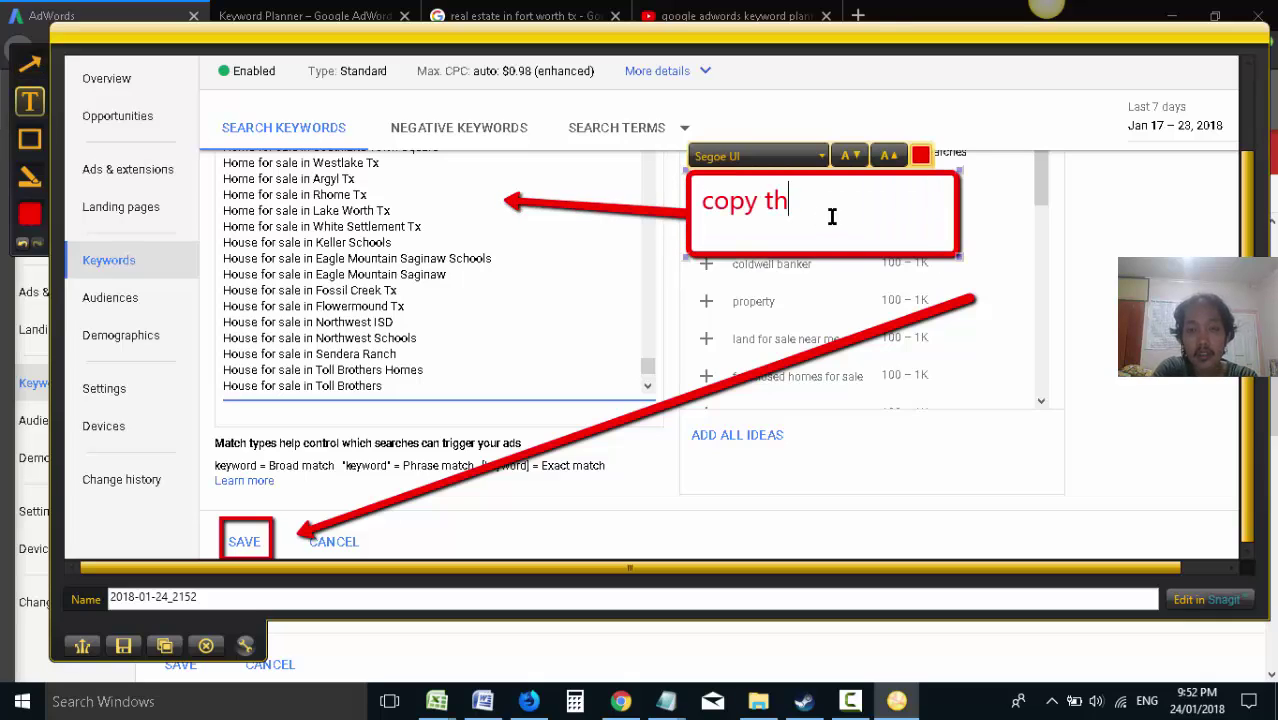
type("copy the keywords here and c")
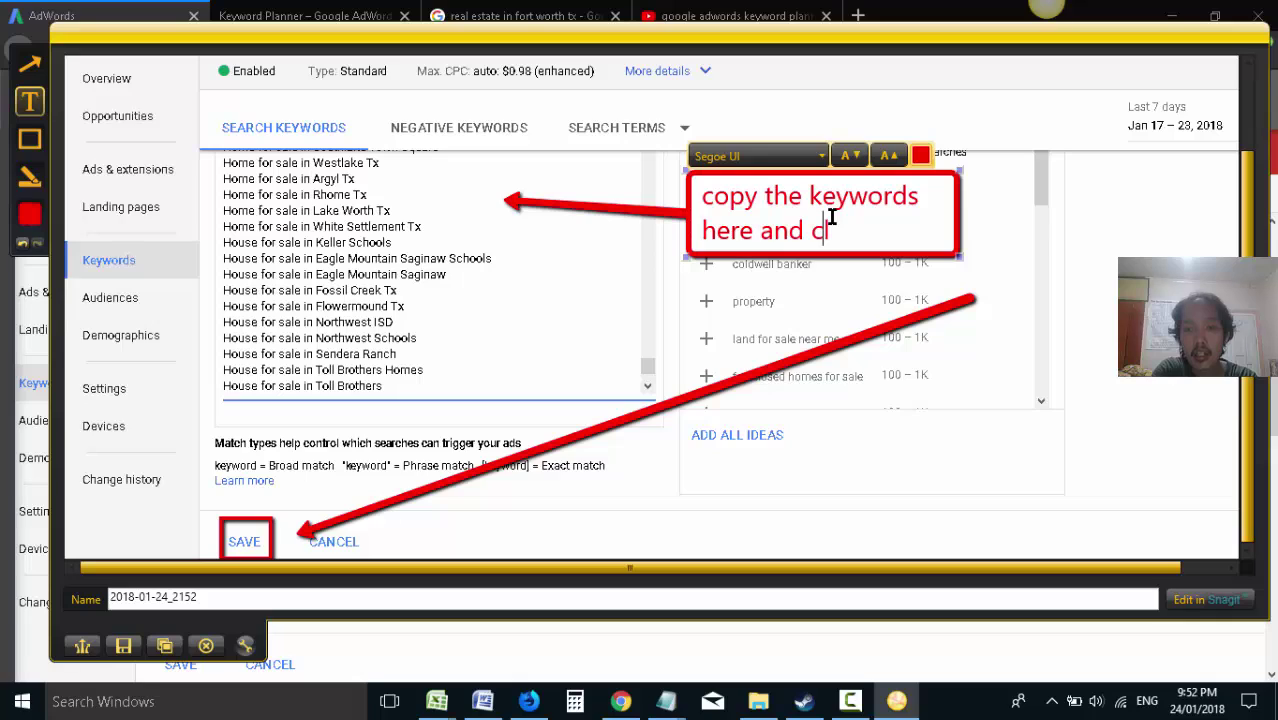
type("lick save")
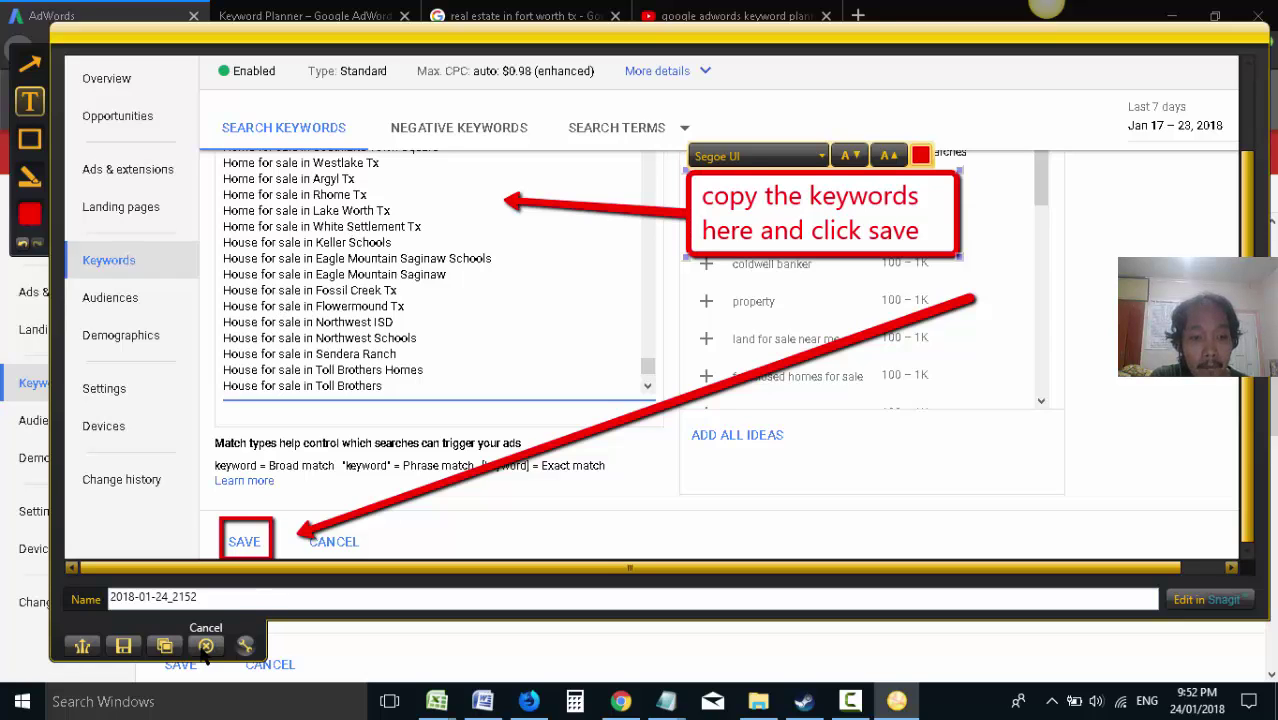
left_click(165, 645)
- Paste the Add Keywords capture below the previous screenshot in 01 adwords video.docx and check its placement
left_click(483, 703)
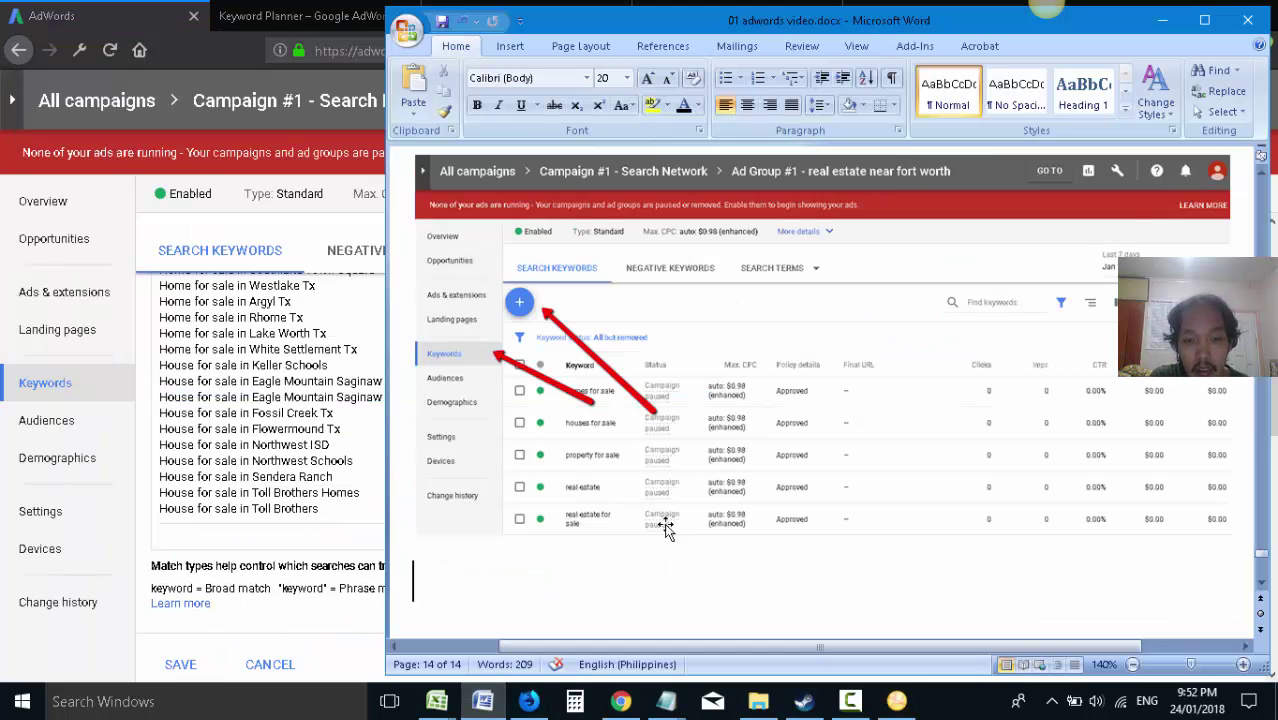
scroll(664, 532, "down", 1)
key("ctrl+v")
scroll(664, 532, "up", 5)
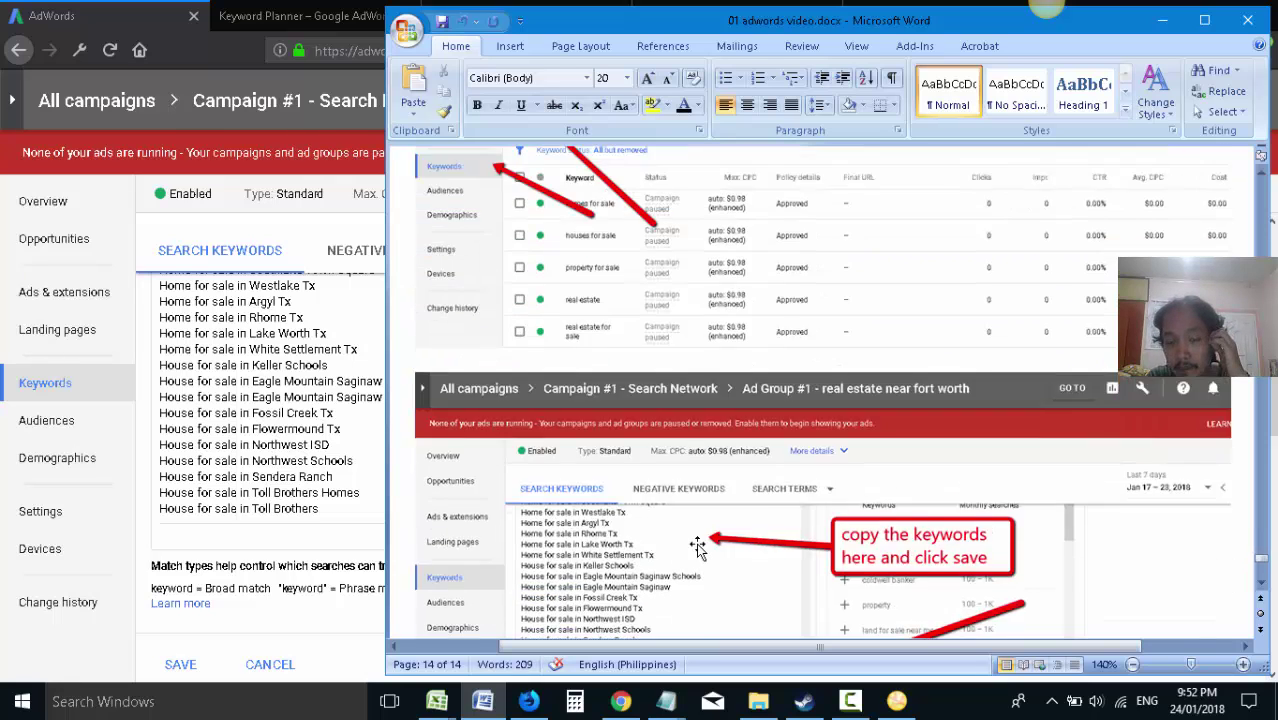
scroll(700, 528, "down", 7)
scroll(706, 526, "up", 2)
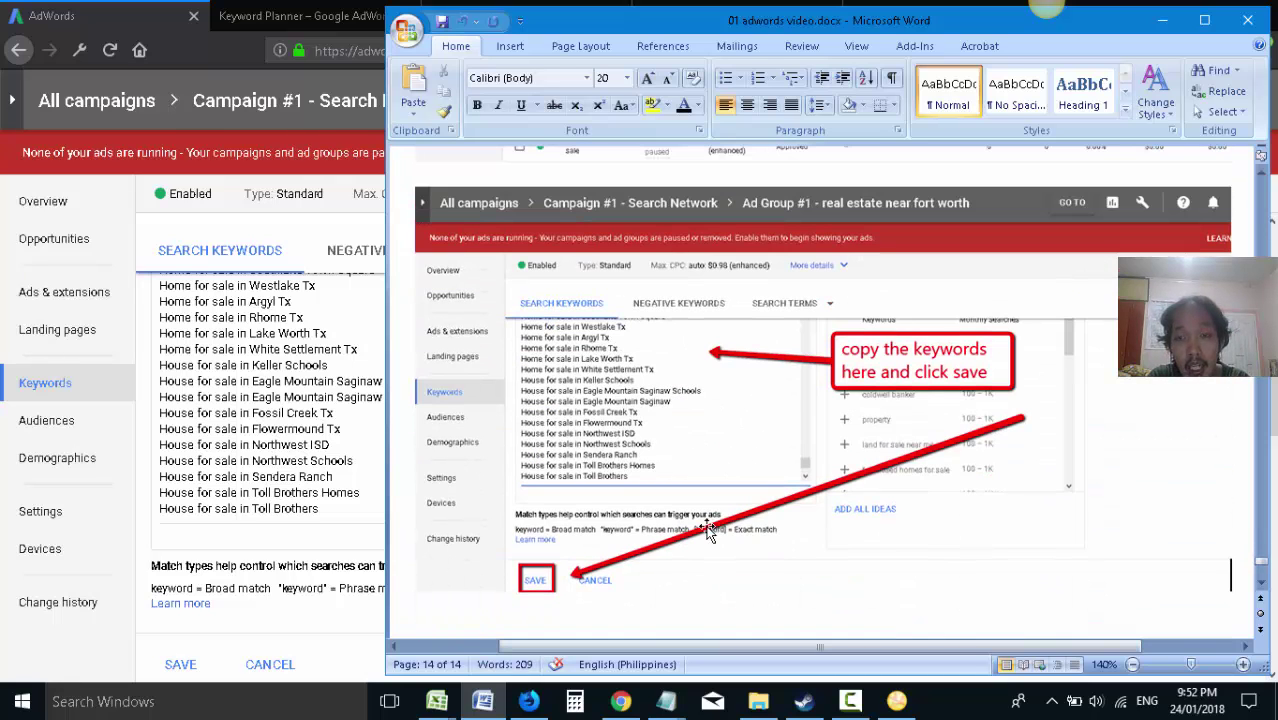
scroll(665, 494, "down", 1)
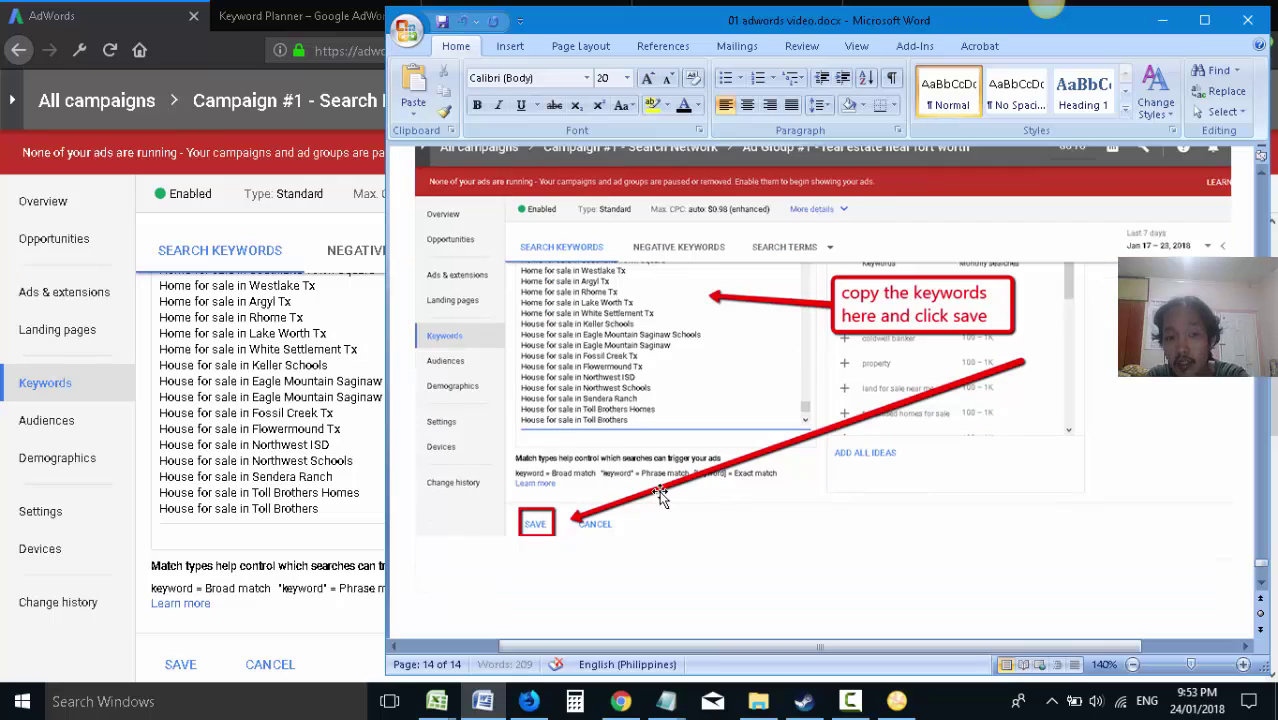
- Switch to the AdWords page and save the pasted keyword list to the ad group
left_click(145, 12)
scroll(188, 619, "down", 2)
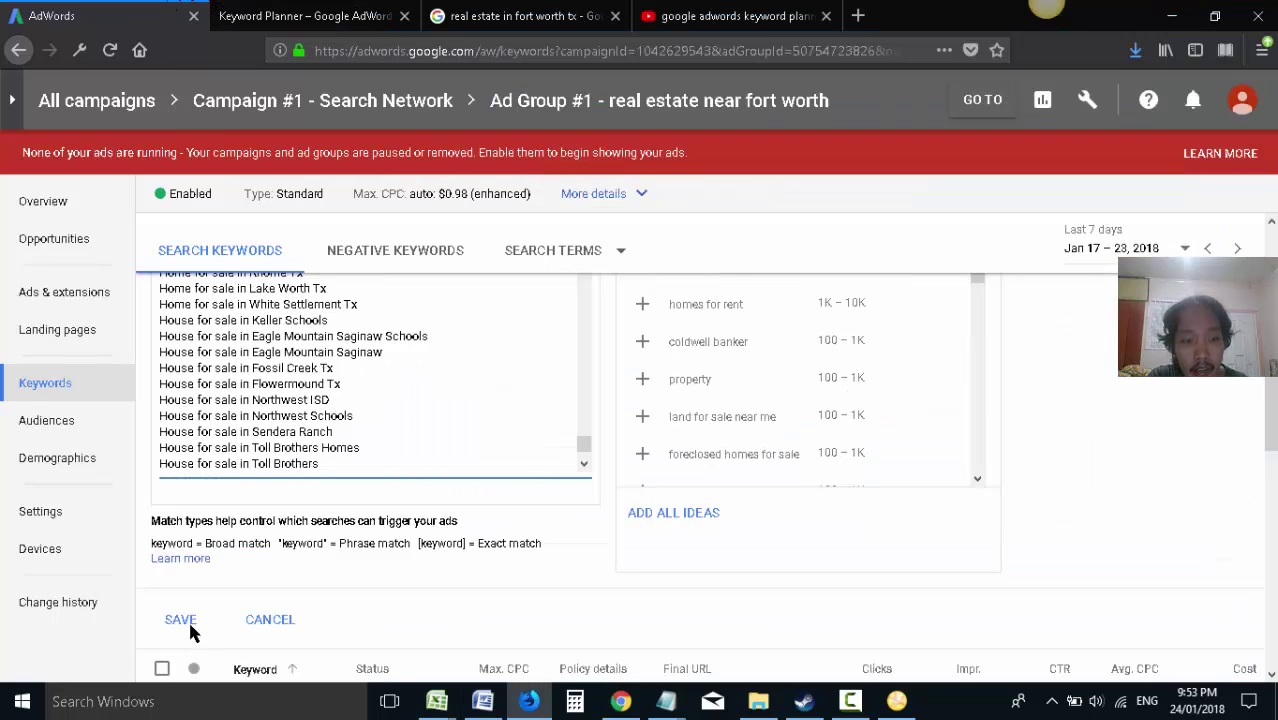
left_click(182, 585)
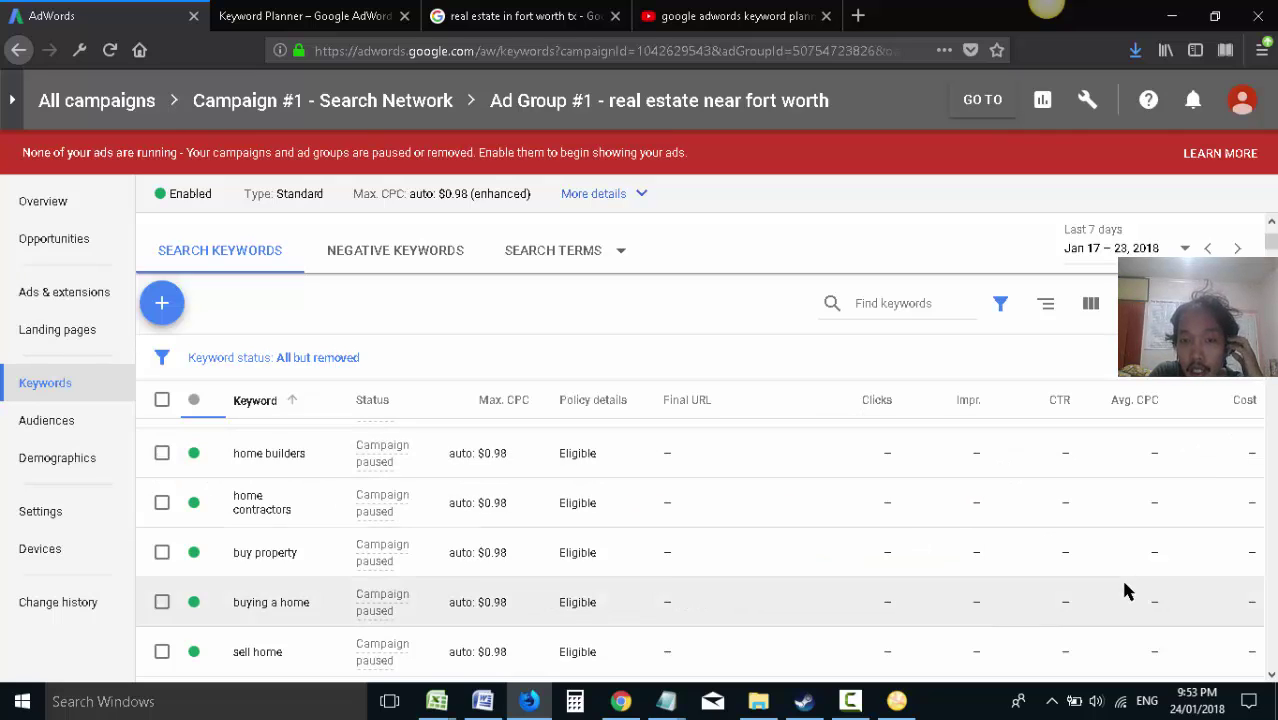
- Select all keywords in the ad group's keyword table and capture the page area from the campaign header down
left_click(161, 401)
left_click(161, 401)
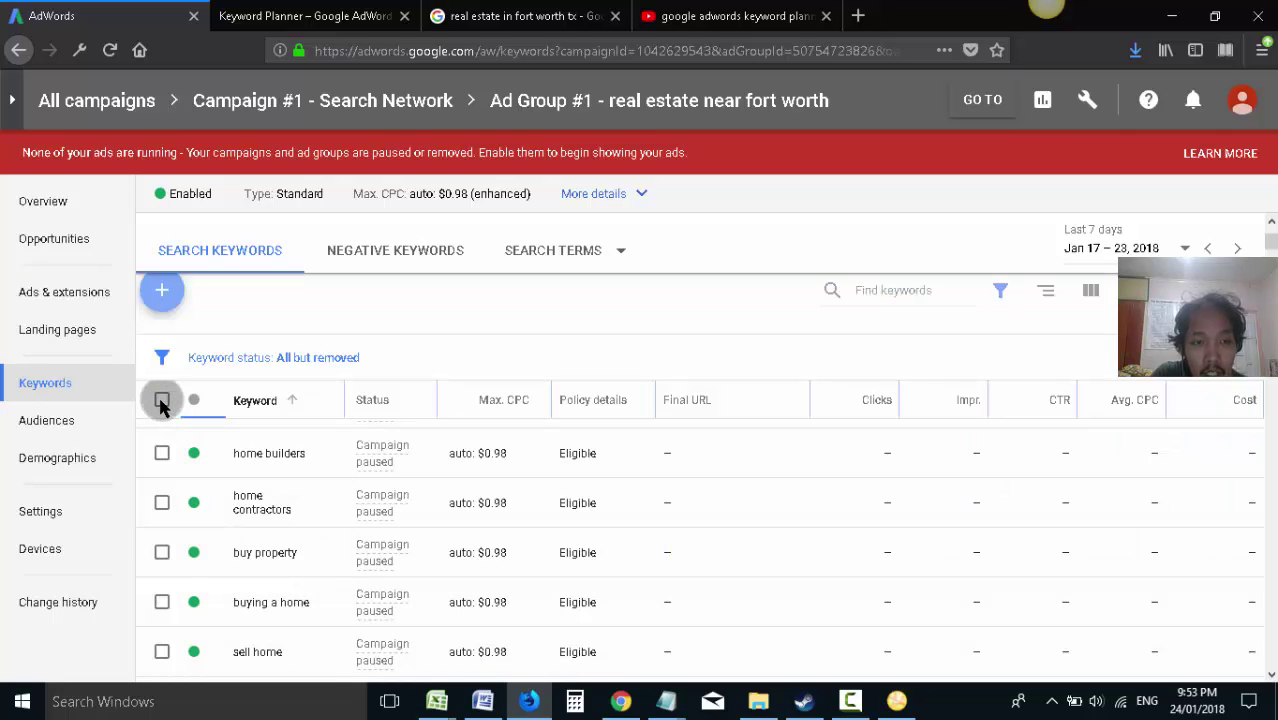
left_click(162, 400)
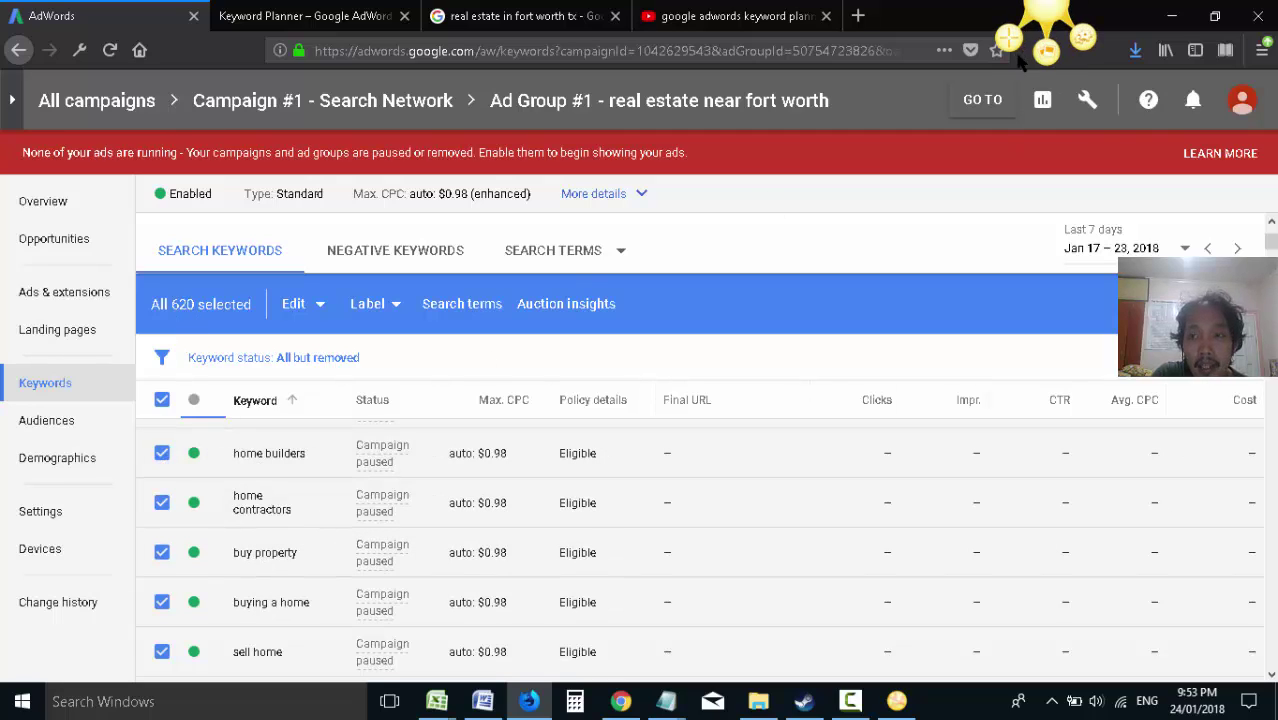
key("Print")
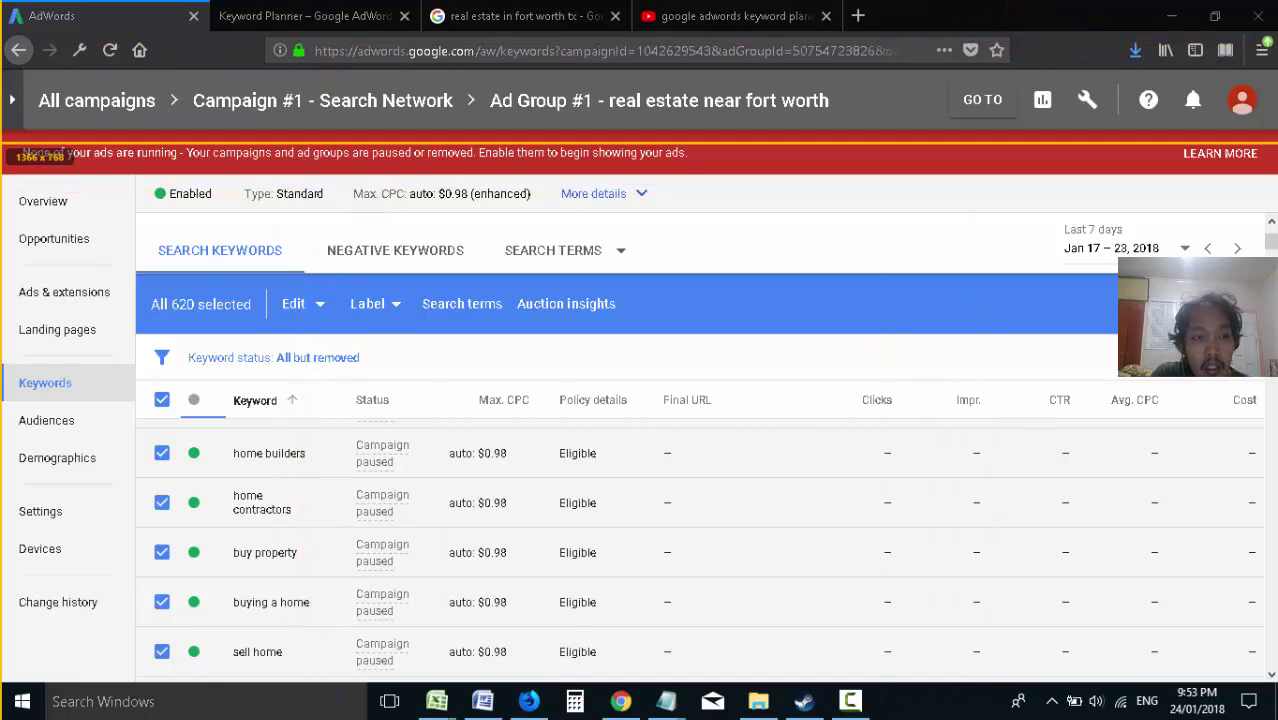
left_click_drag(4, 88, 1158, 678)
left_click(24, 67)
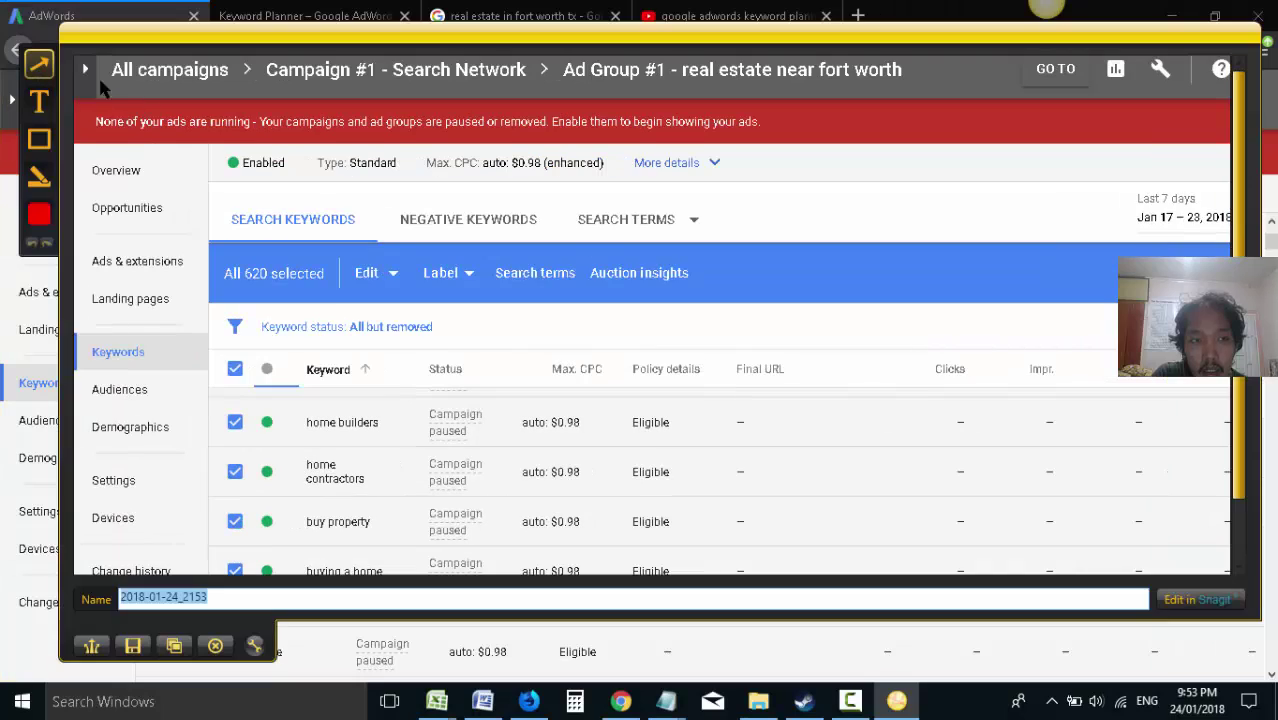
- Draw a red arrow pointing at the select-all checkbox and add the callout "click on this to select all the keywords" at its tail
left_click_drag(575, 510, 255, 368)
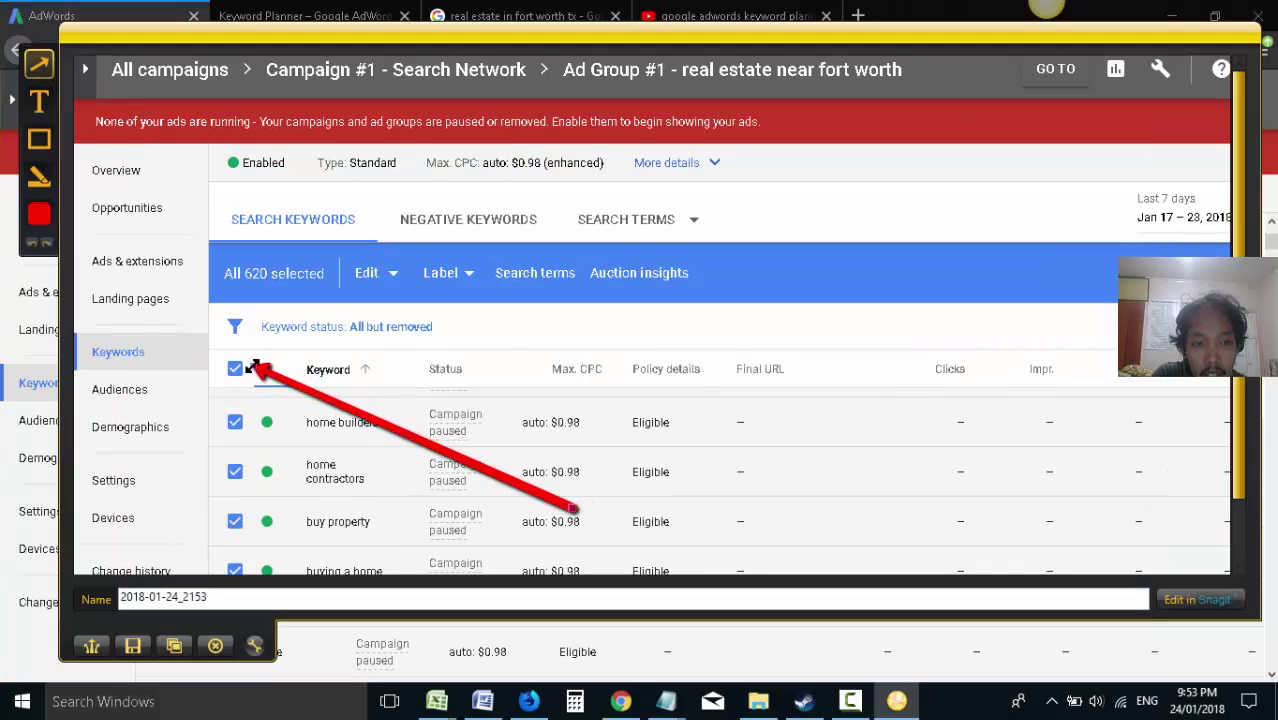
left_click(39, 101)
left_click_drag(557, 446, 819, 593)
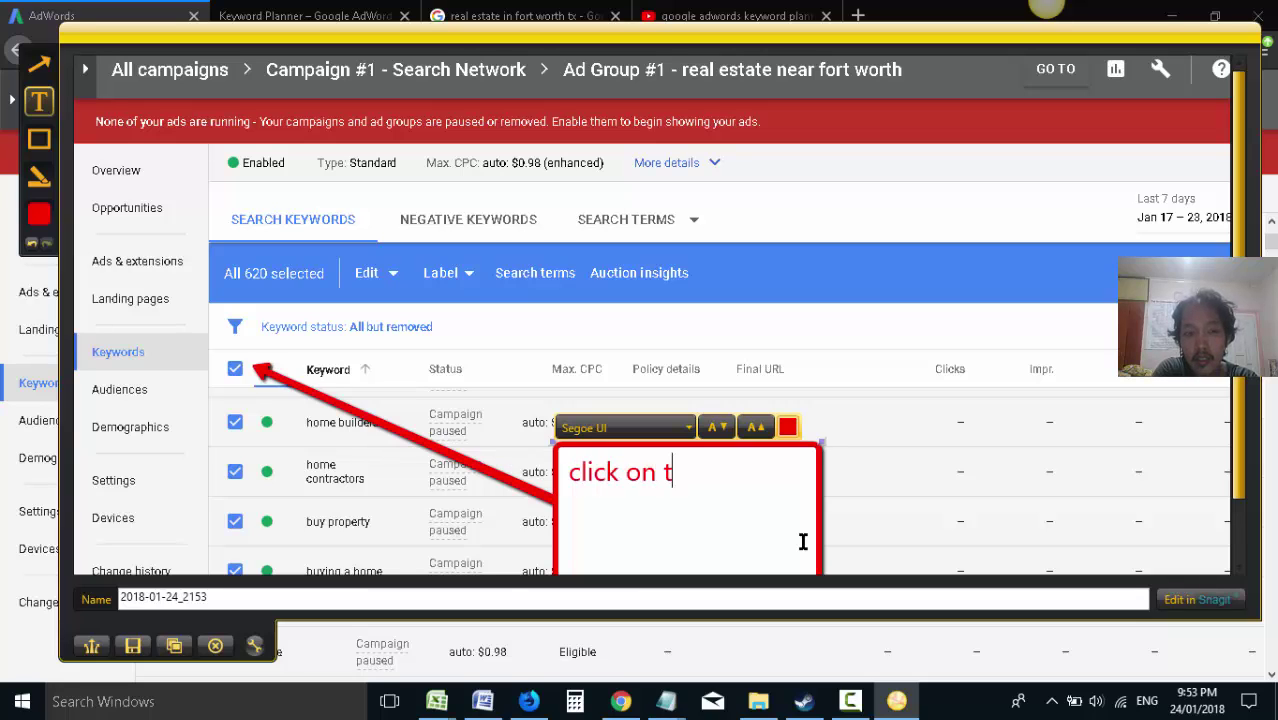
type("click on this to select all th")
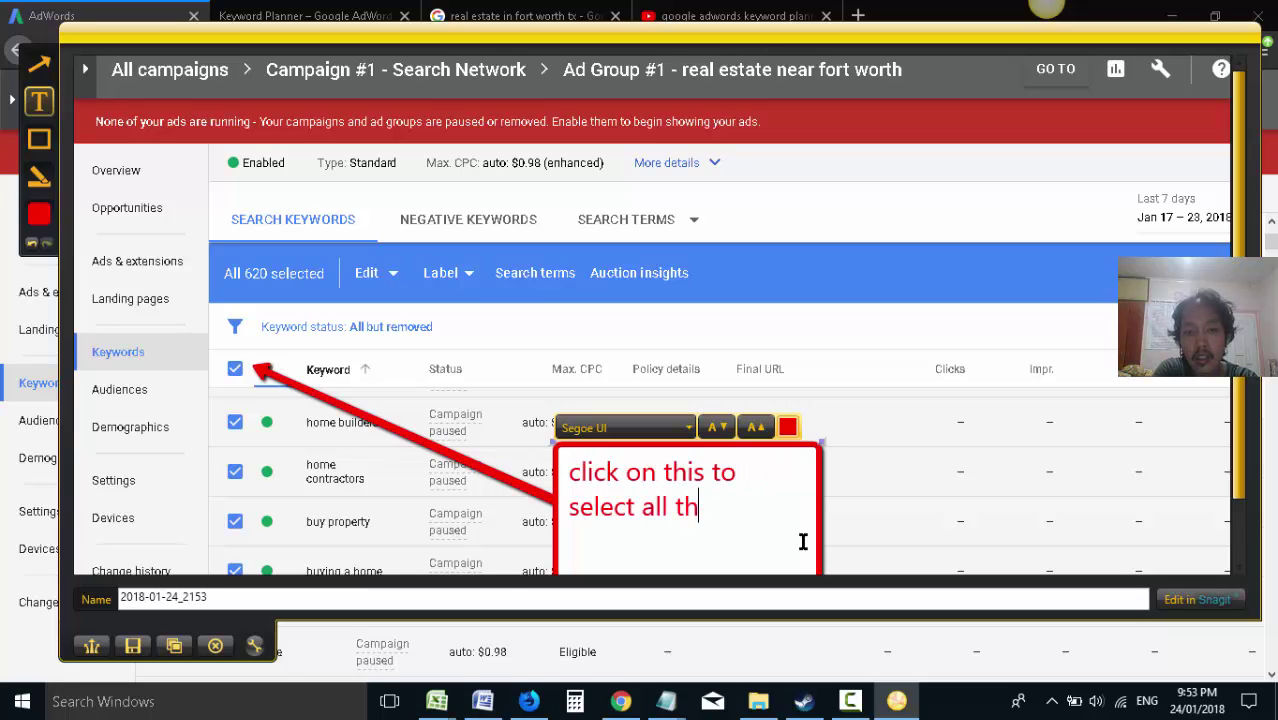
type("e keywords")
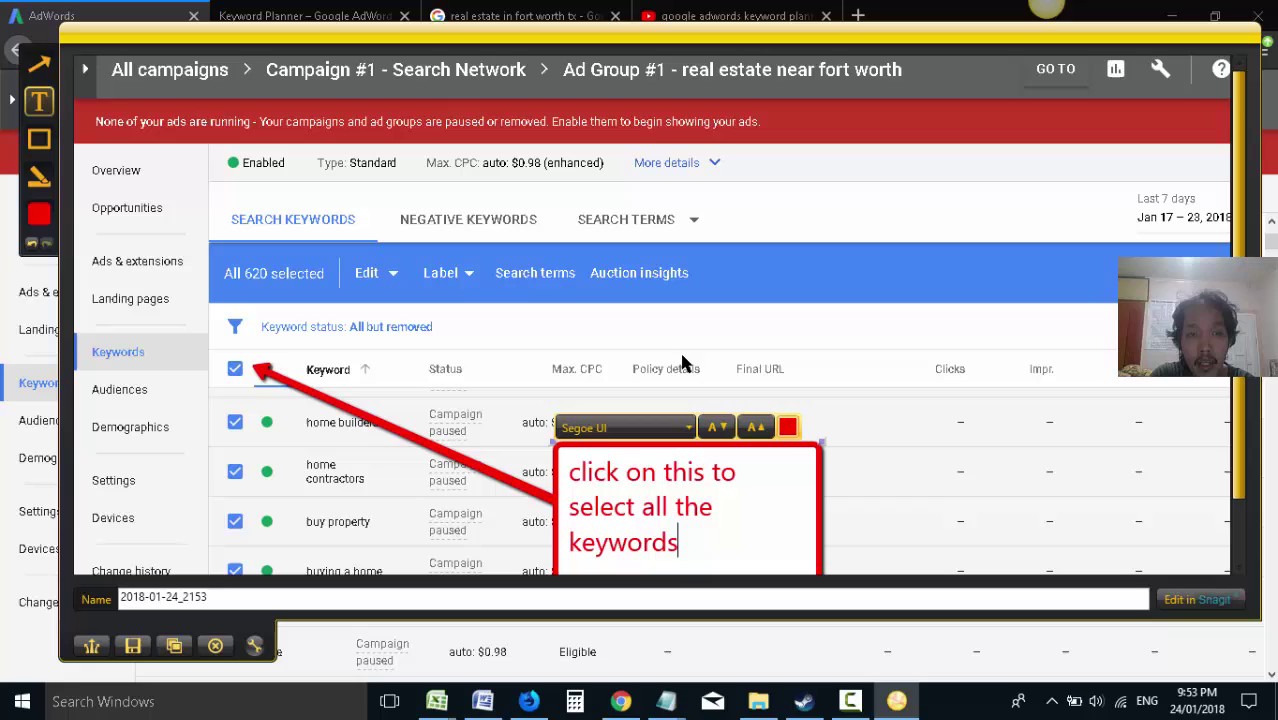
- Draw a red rectangle around "All 620 selected" and a red arrow pointing at Edit in the capture
left_click(39, 63)
left_click(39, 138)
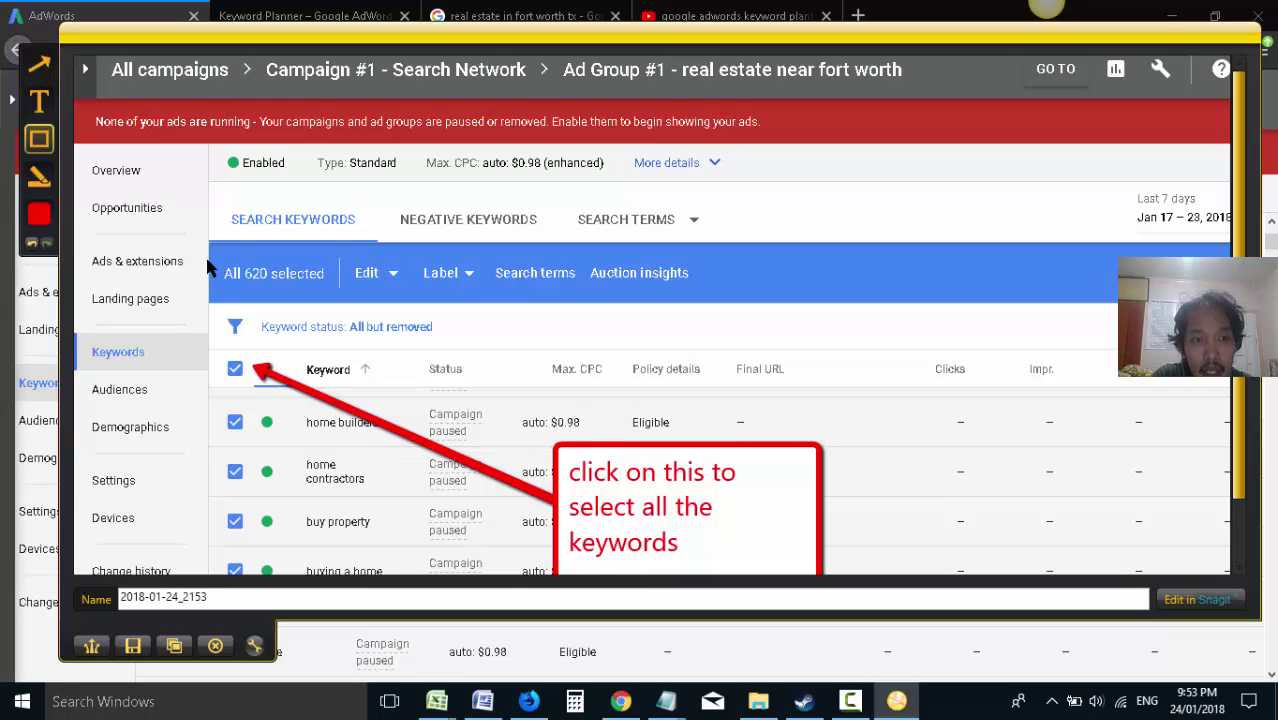
left_click_drag(220, 250, 332, 301)
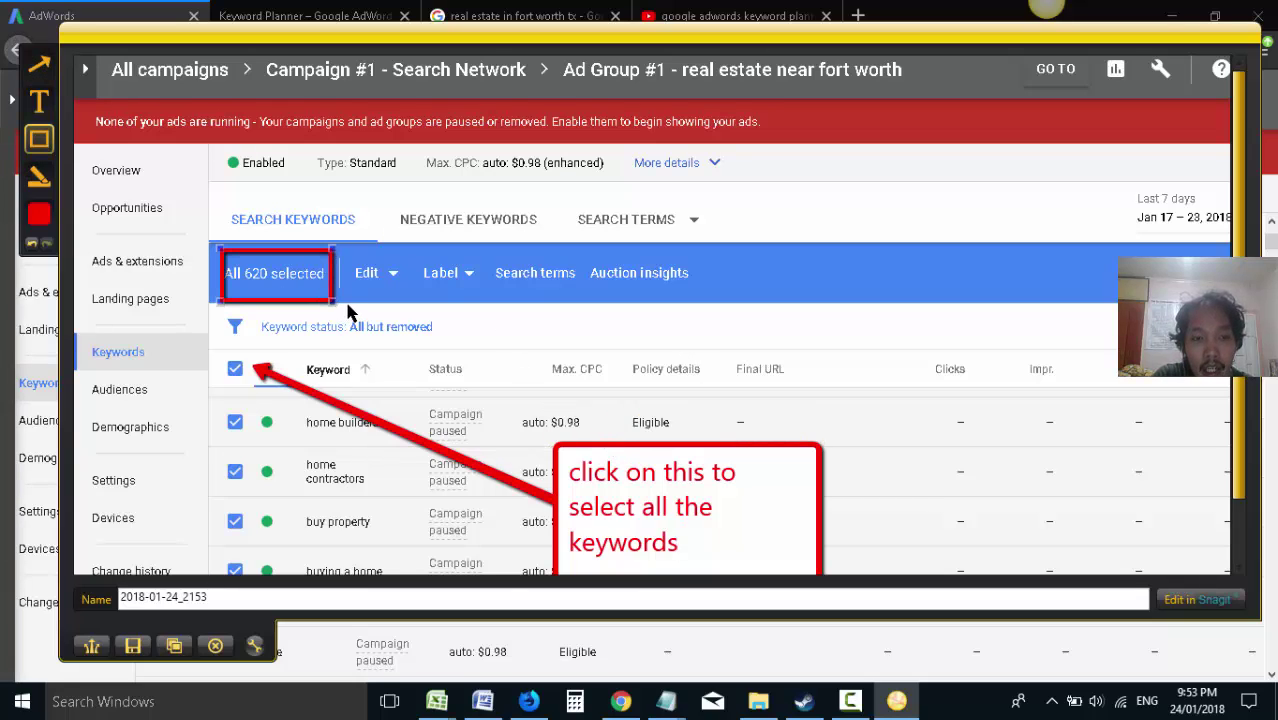
left_click(39, 63)
mouse_move(958, 405)
left_mouse_down()
mouse_move(596, 350)
mouse_move(400, 287)
left_mouse_up()
- Add the text callout "then click on the edit button" at the tail of the Edit arrow
left_click(39, 100)
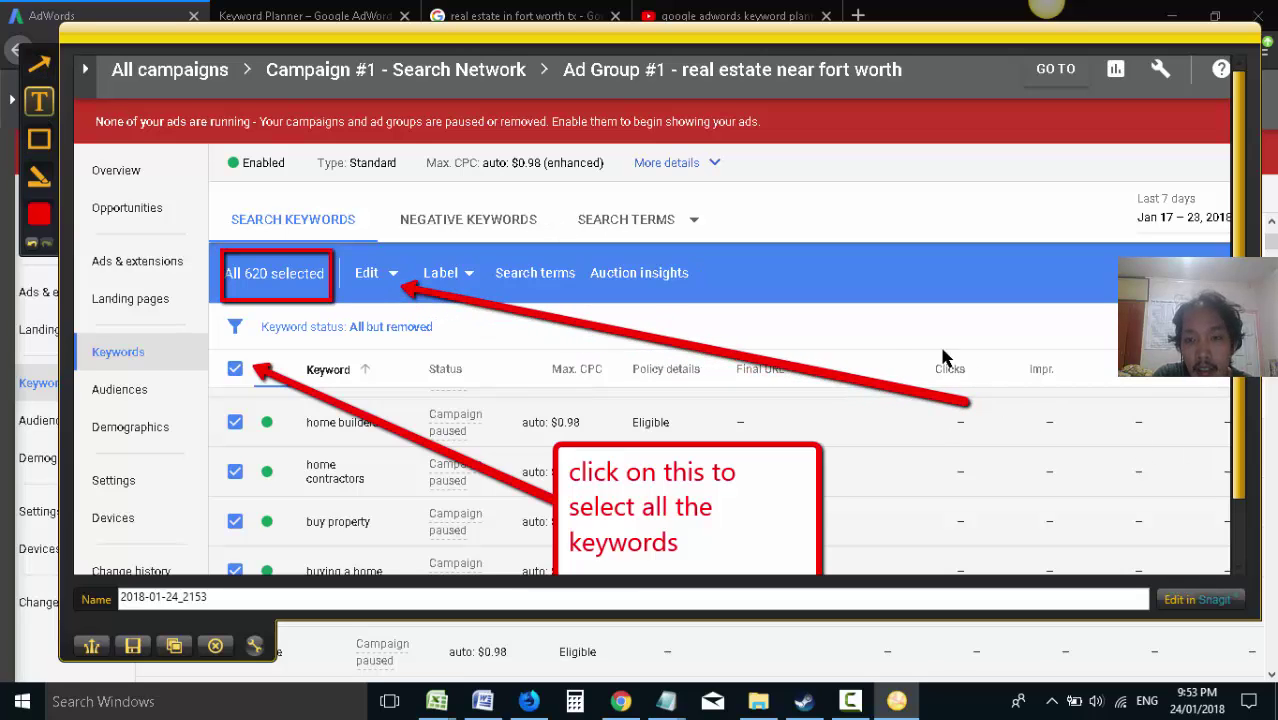
left_click_drag(880, 336, 1226, 510)
type("then c")
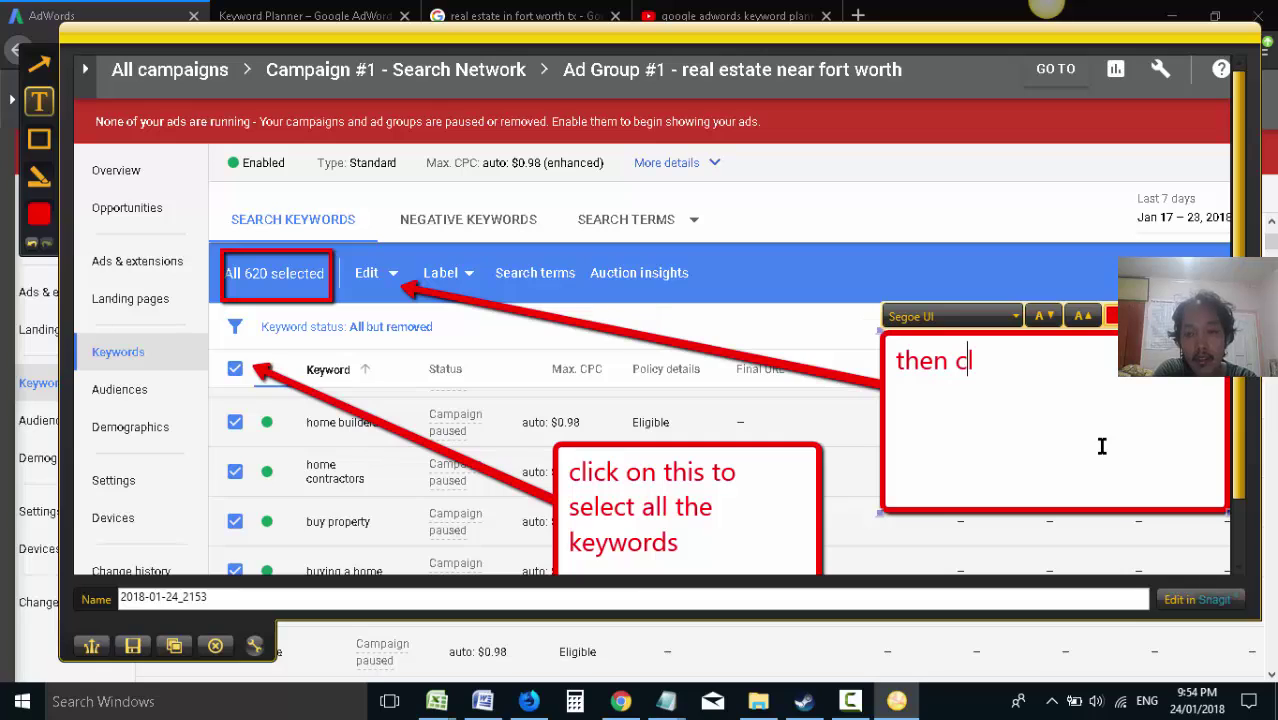
type("lick on the ")
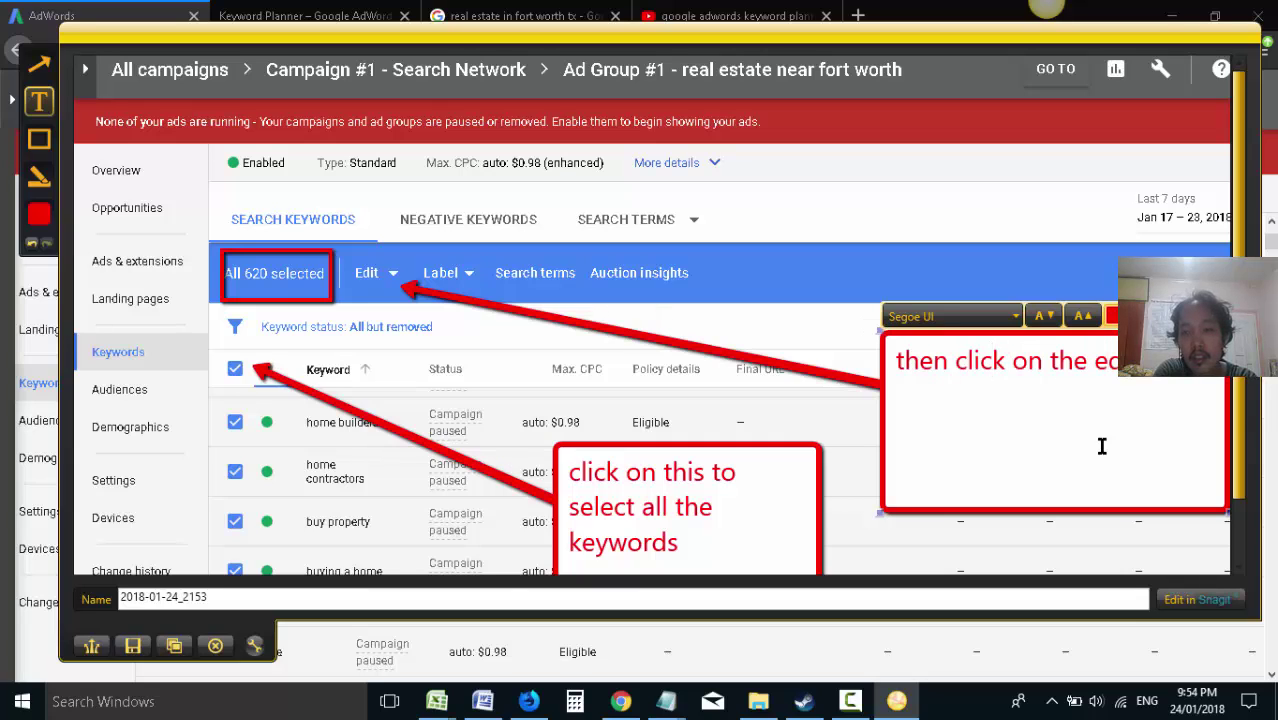
type("edit button")
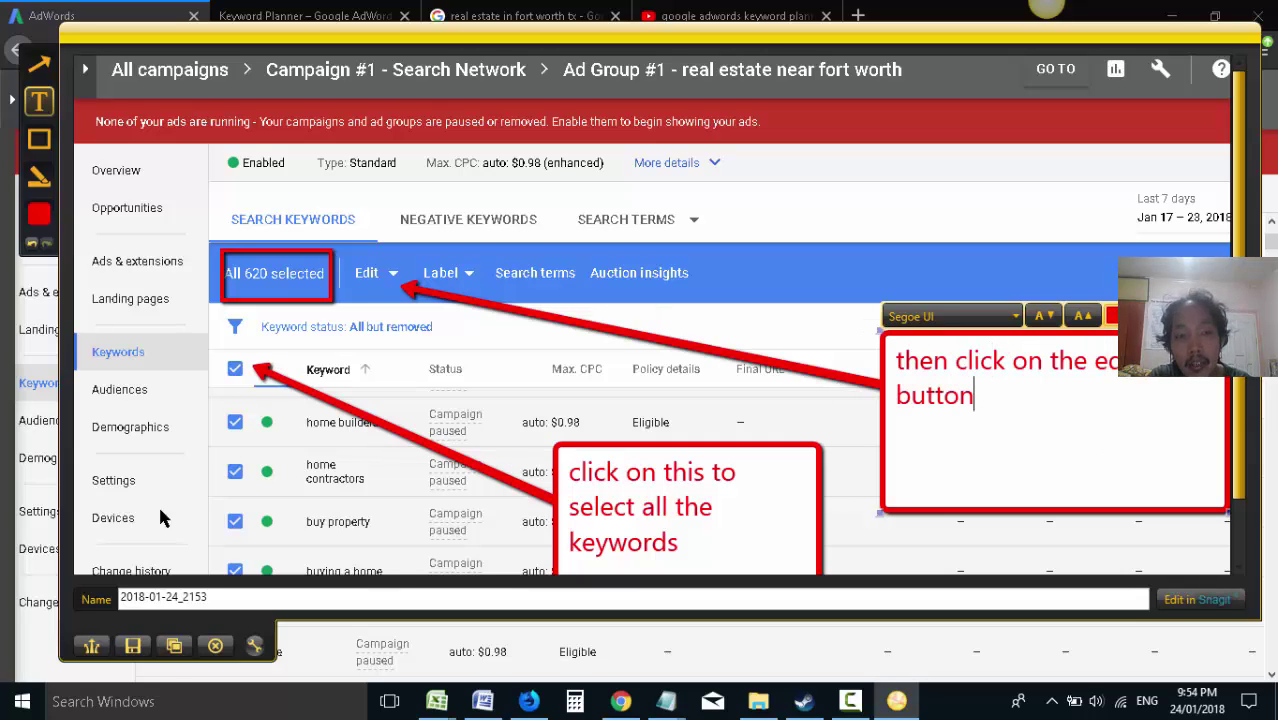
- Copy the finished capture and paste it below the Add Keywords screenshot in 01 adwords video.docx
left_click(174, 648)
left_click(482, 701)
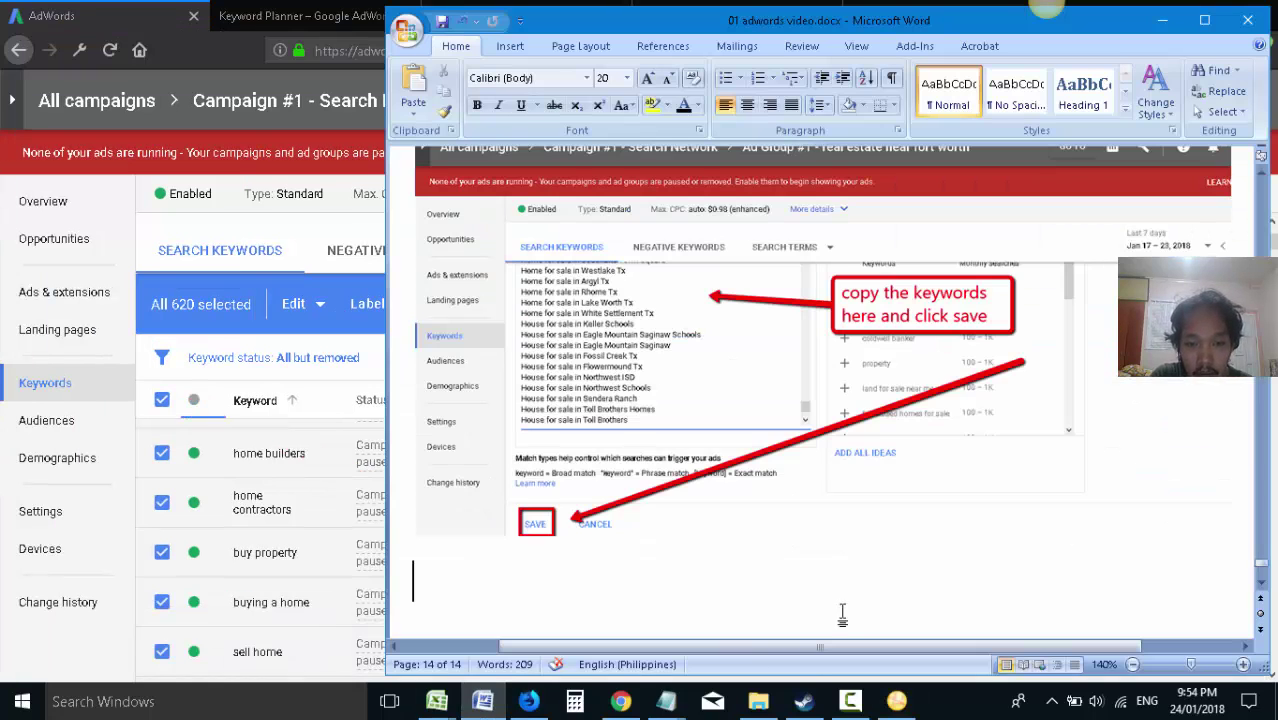
key("ctrl+v")
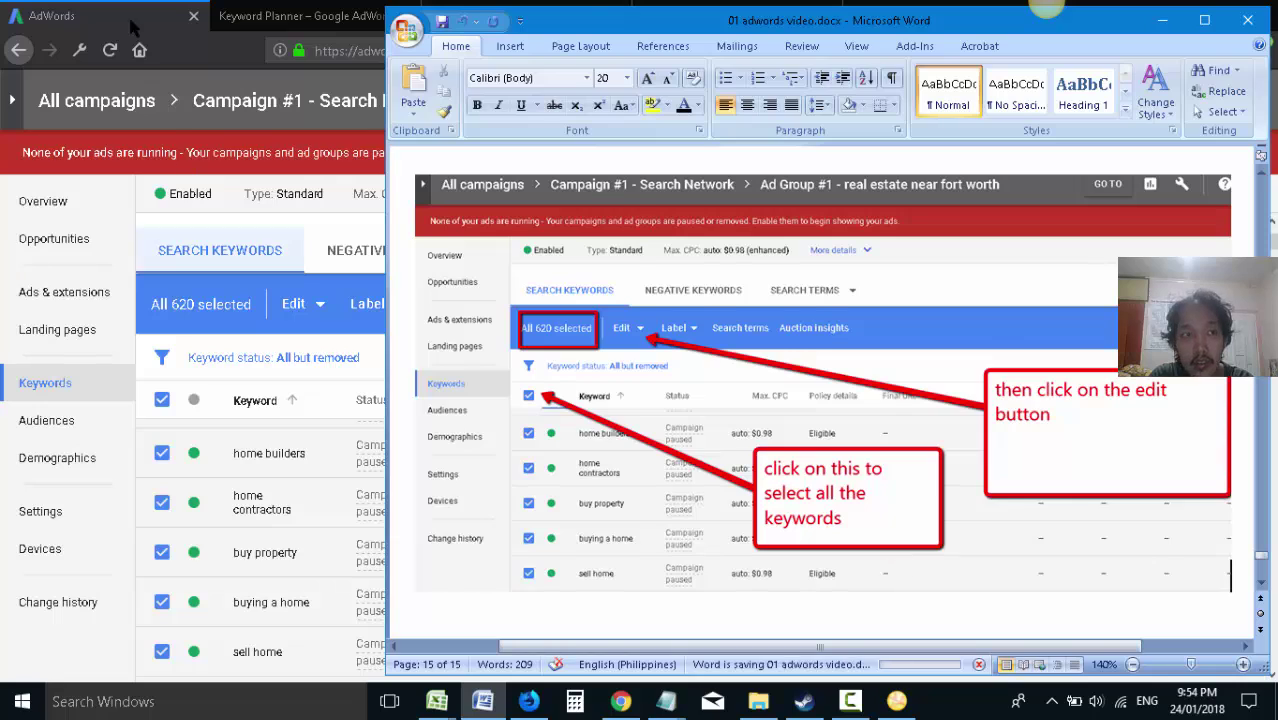
- Show the Edit options for the selected keywords in AdWords and capture the page with them expanded
left_click(360, 273)
left_click(316, 305)
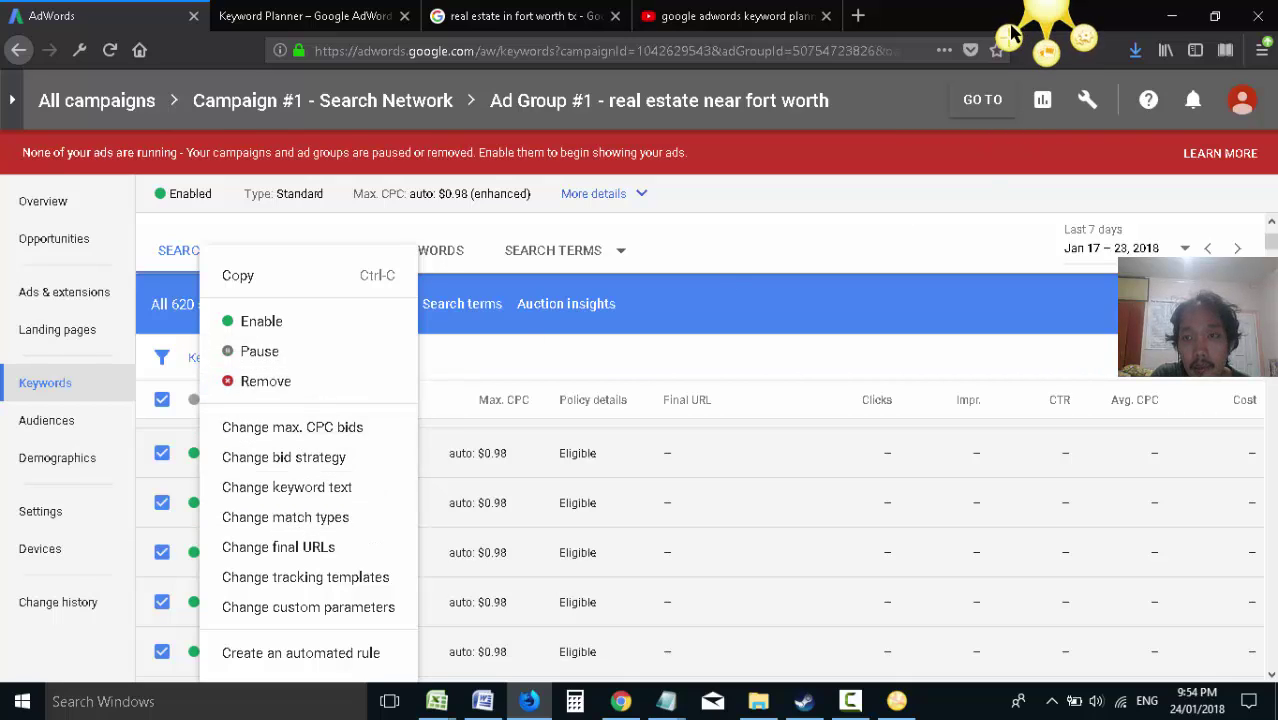
left_click(1045, 12)
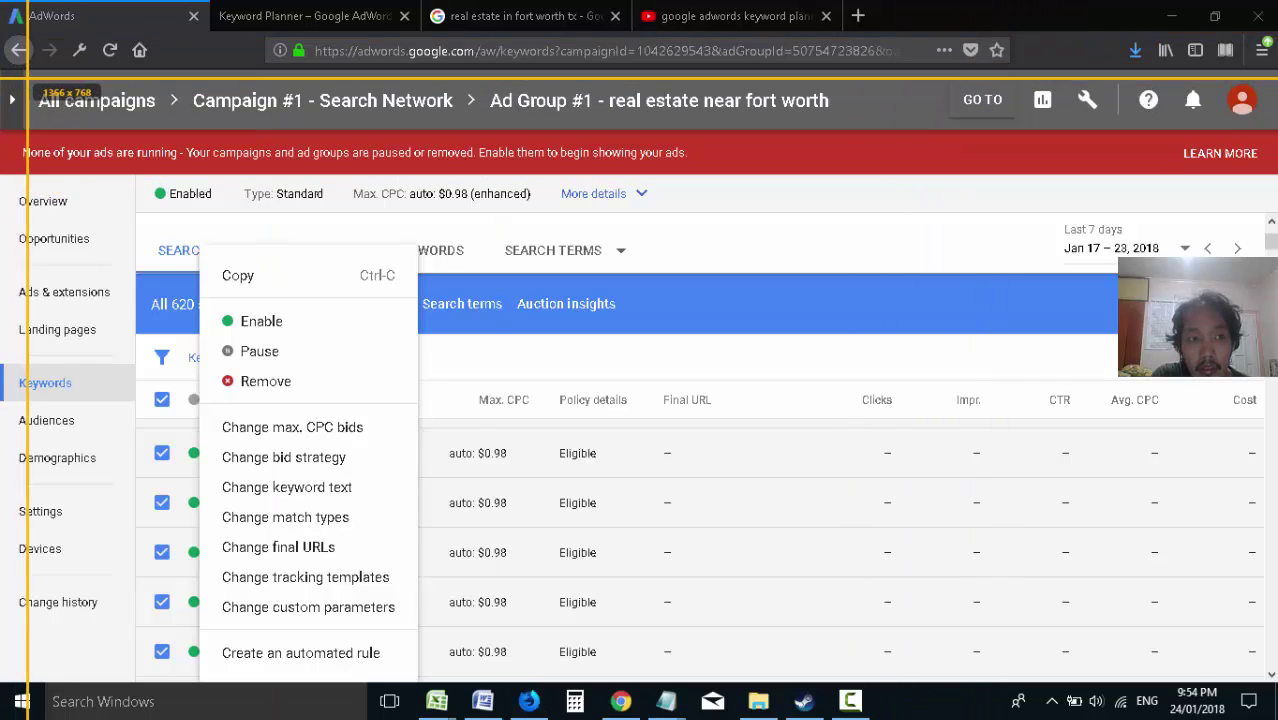
left_click_drag(28, 78, 1250, 674)
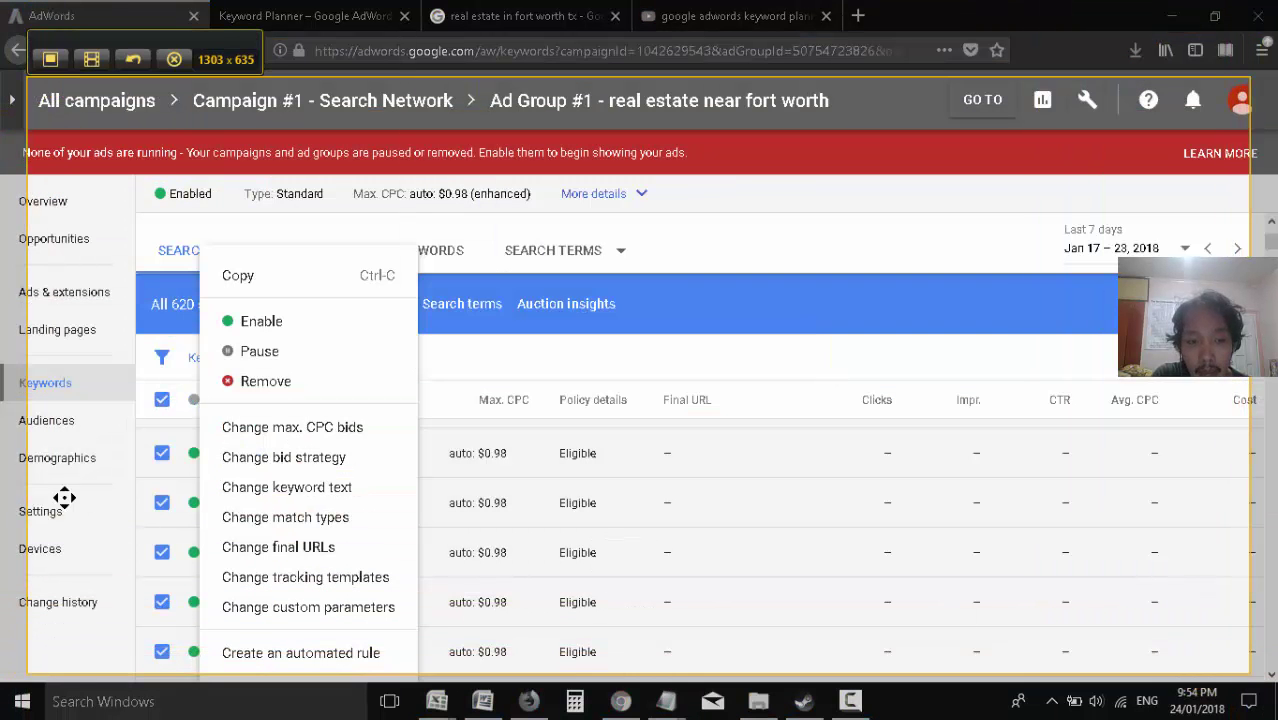
left_click(50, 59)
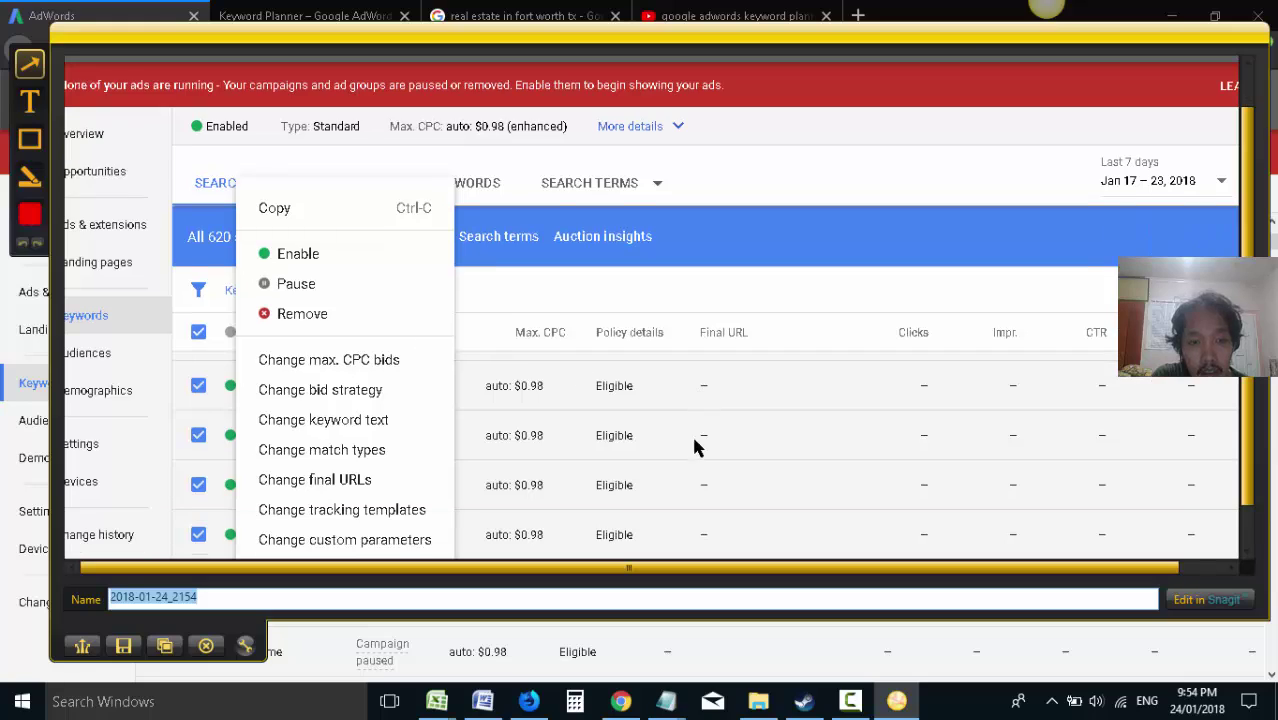
- Draw a red rectangle around "Change match types" and place the callout "after clicking Edit..." above the option list
left_click(29, 139)
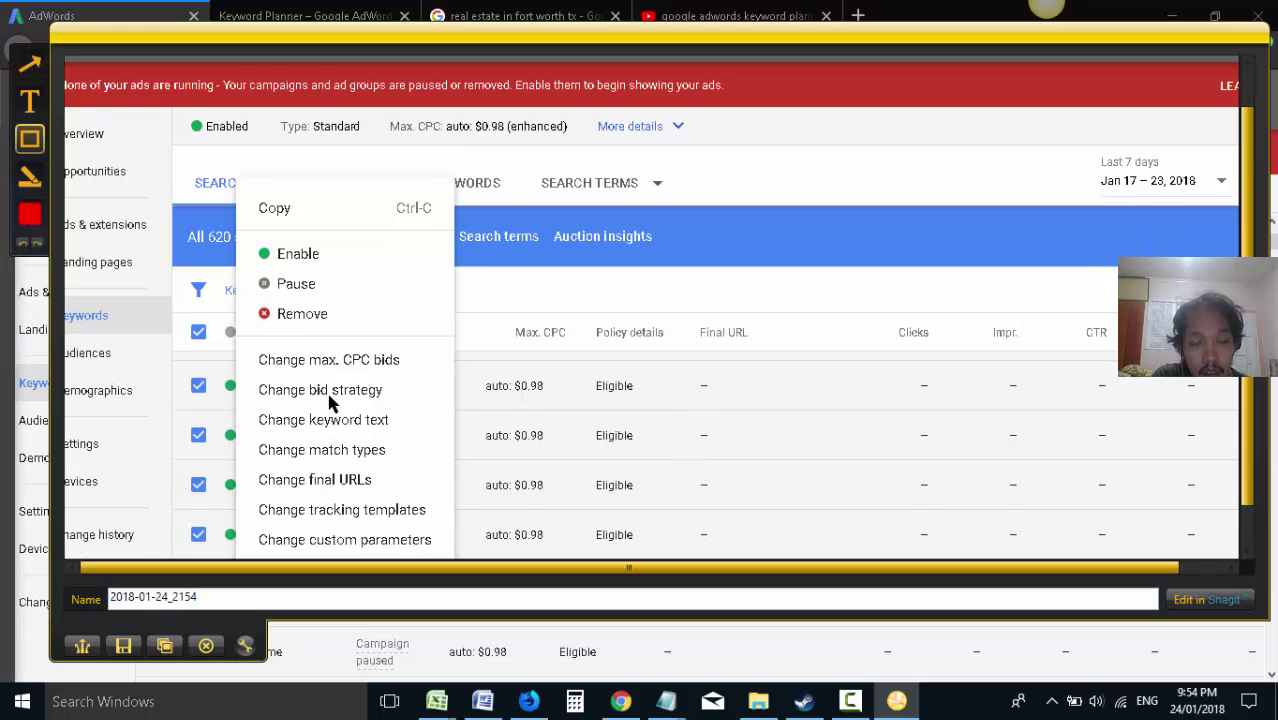
left_click_drag(255, 437, 406, 466)
left_click(29, 101)
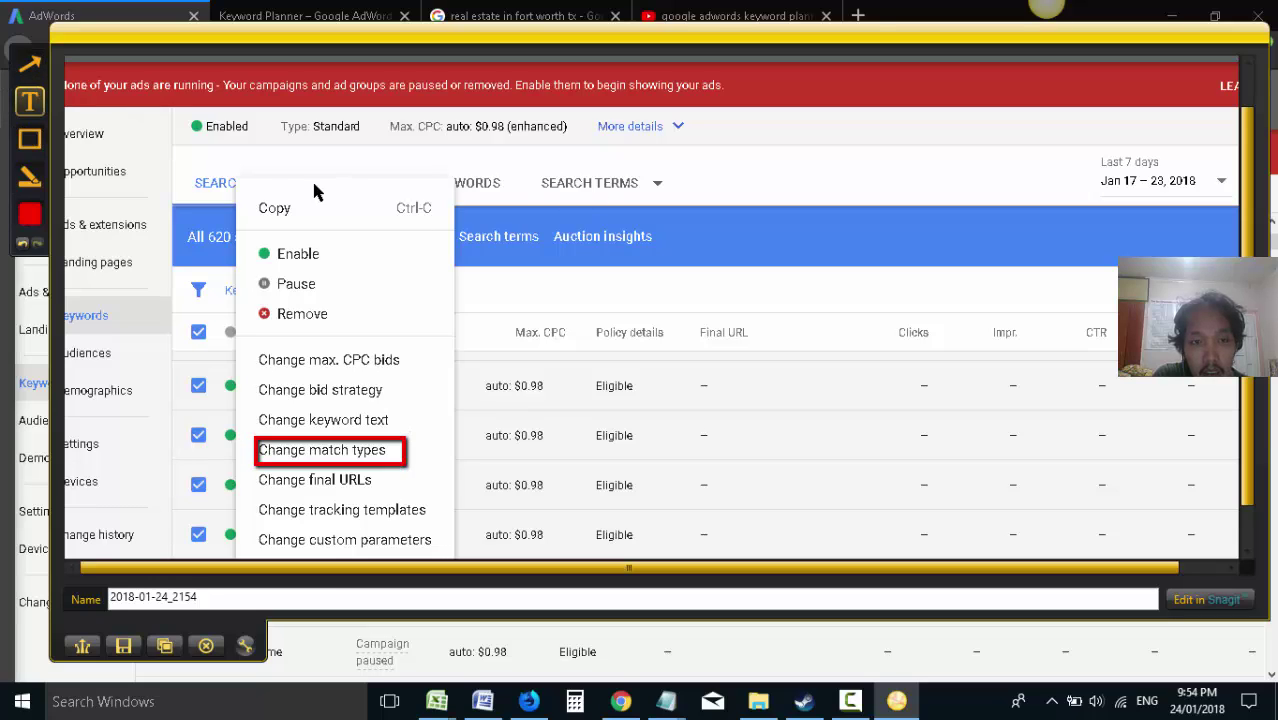
left_click_drag(362, 185, 376, 185)
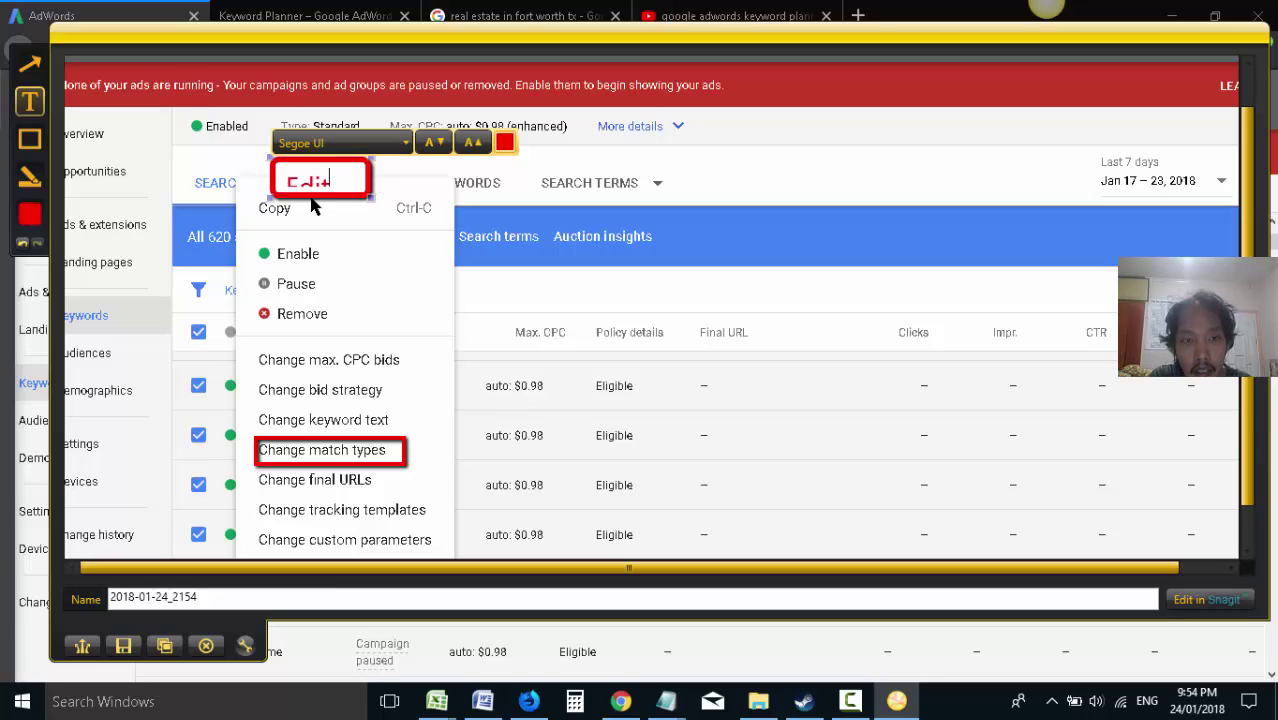
left_click_drag(370, 199, 545, 248)
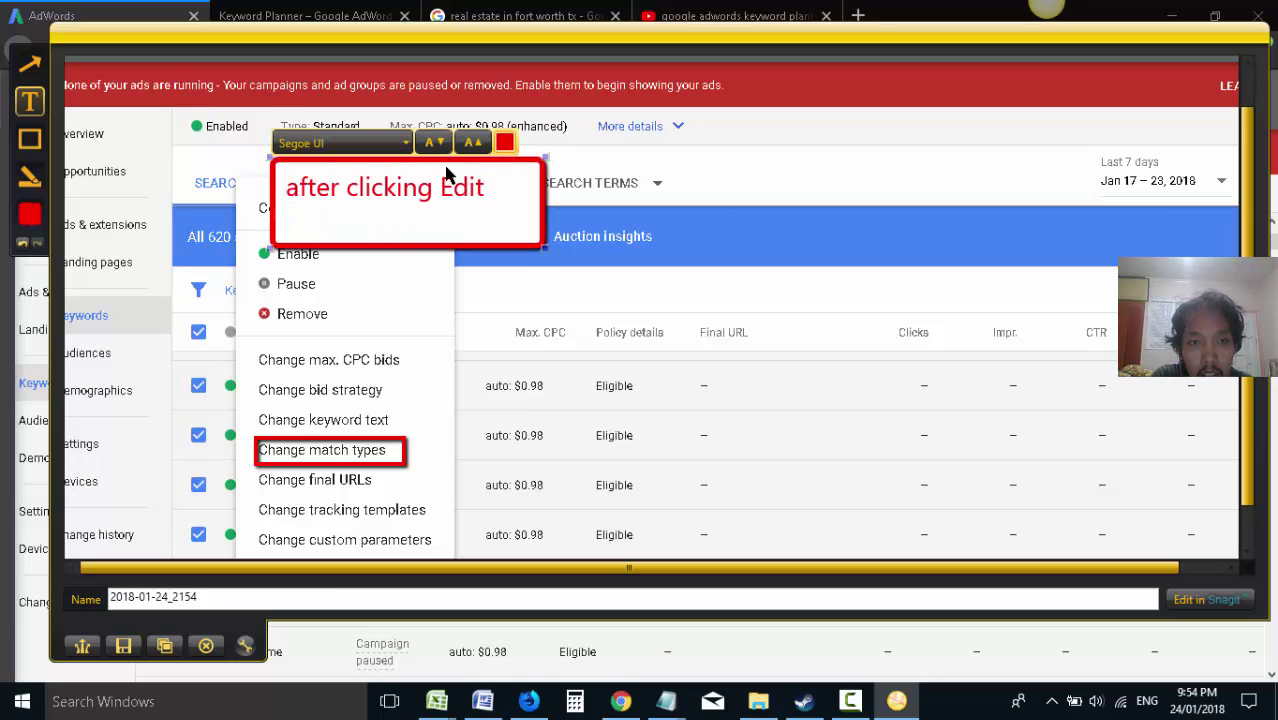
left_click_drag(457, 163, 428, 108)
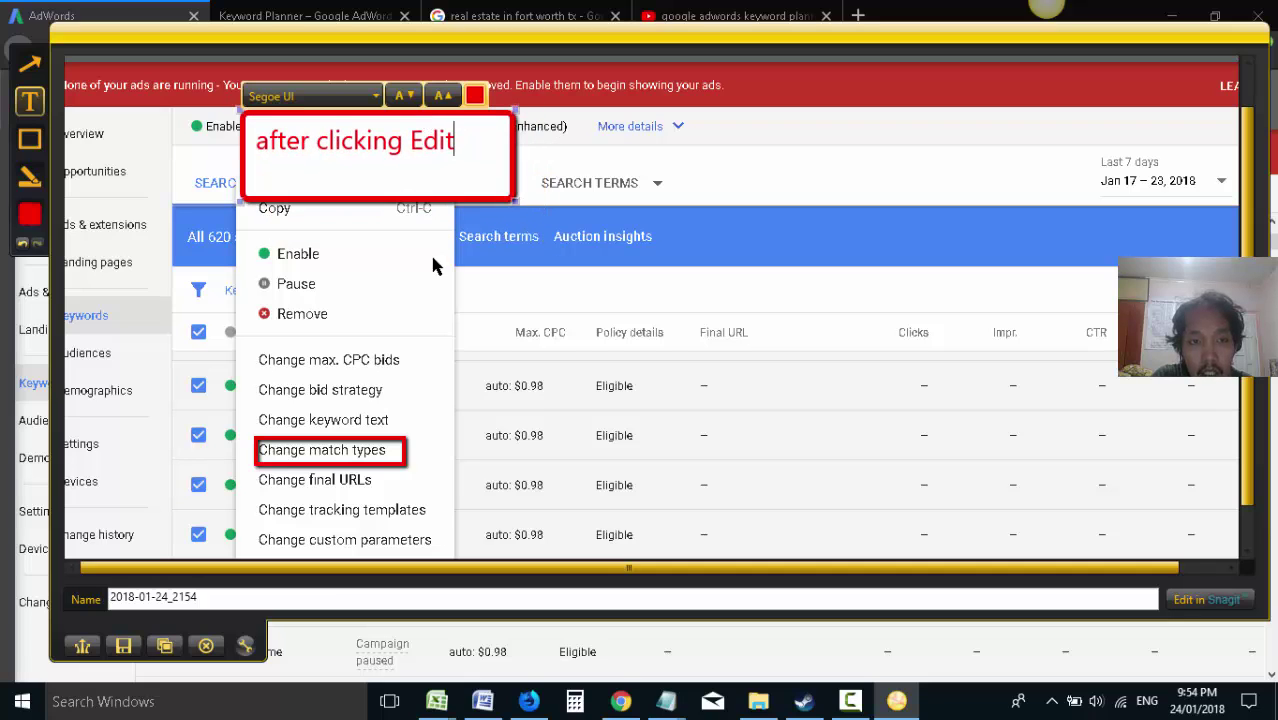
type("...")
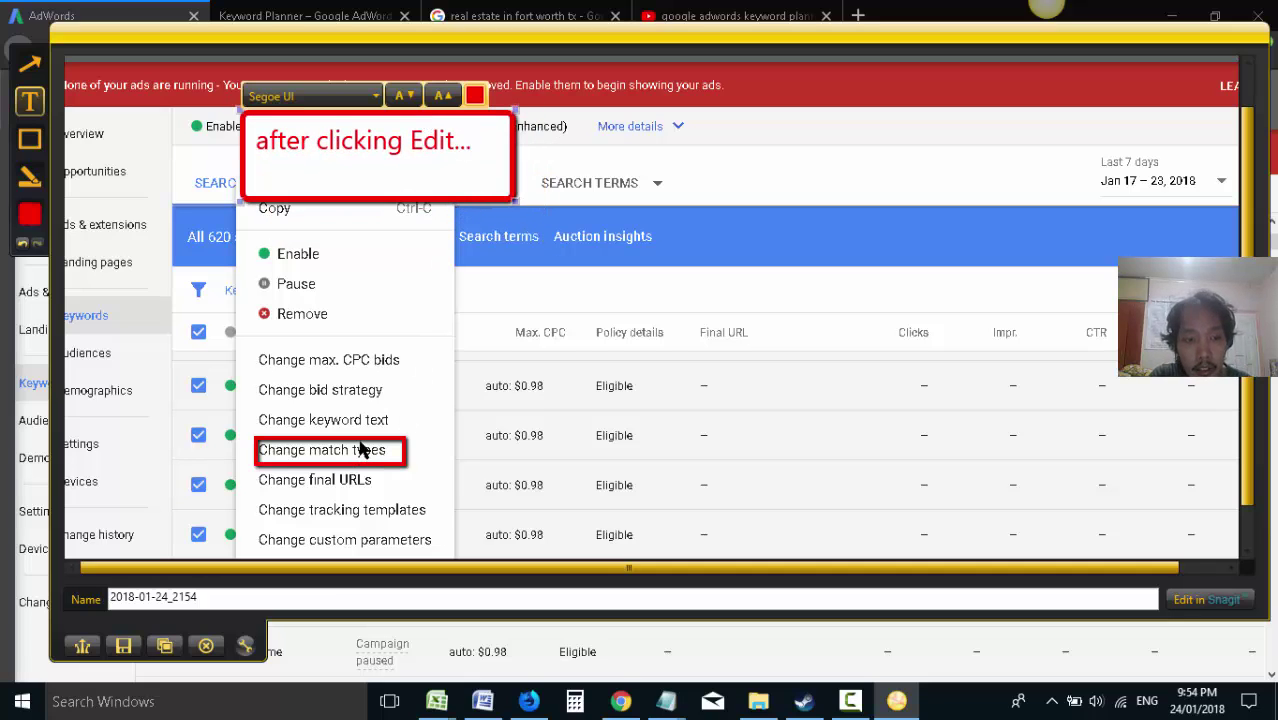
- Copy the annotated Edit options capture and paste it below the select-all screenshot in 01 adwords video.docx
left_click(165, 645)
key("alt+Tab")
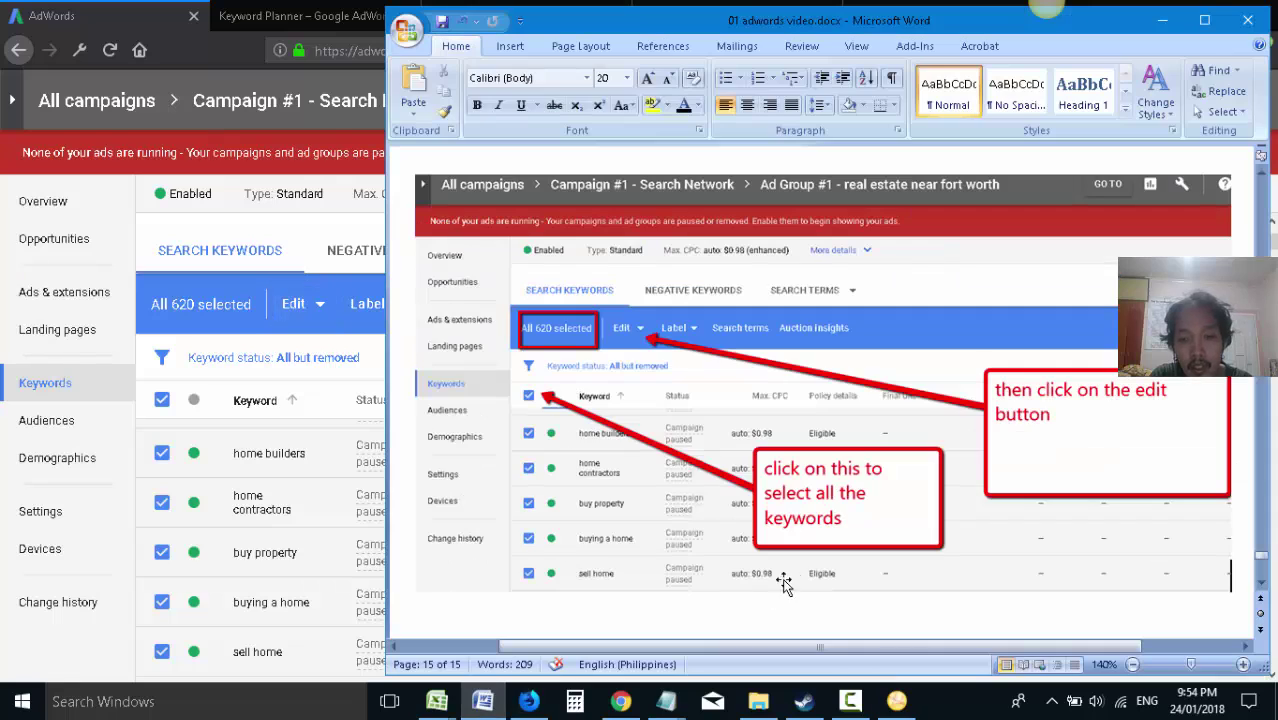
scroll(816, 578, "down", 1)
key("ctrl+v")
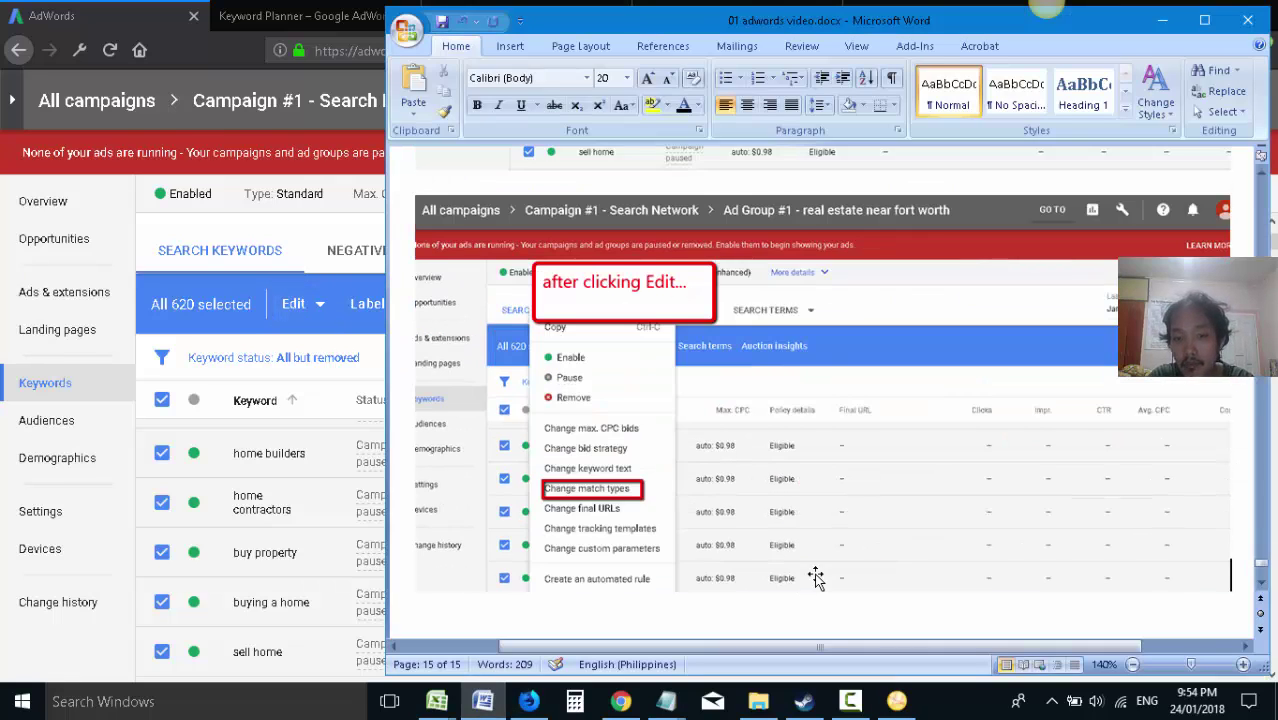
scroll(633, 374, "down", 1)
- Open the match type change form for all the selected keywords in AdWords and capture the page
key("alt+Tab")
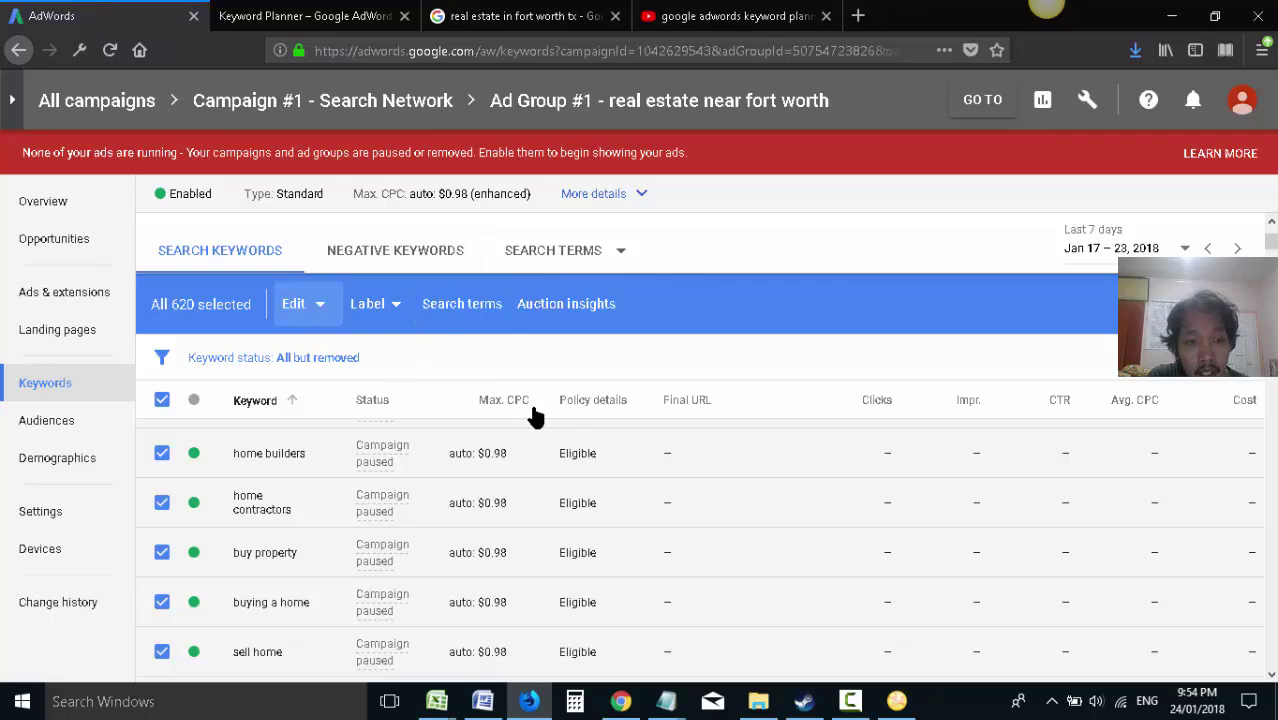
left_click(313, 310)
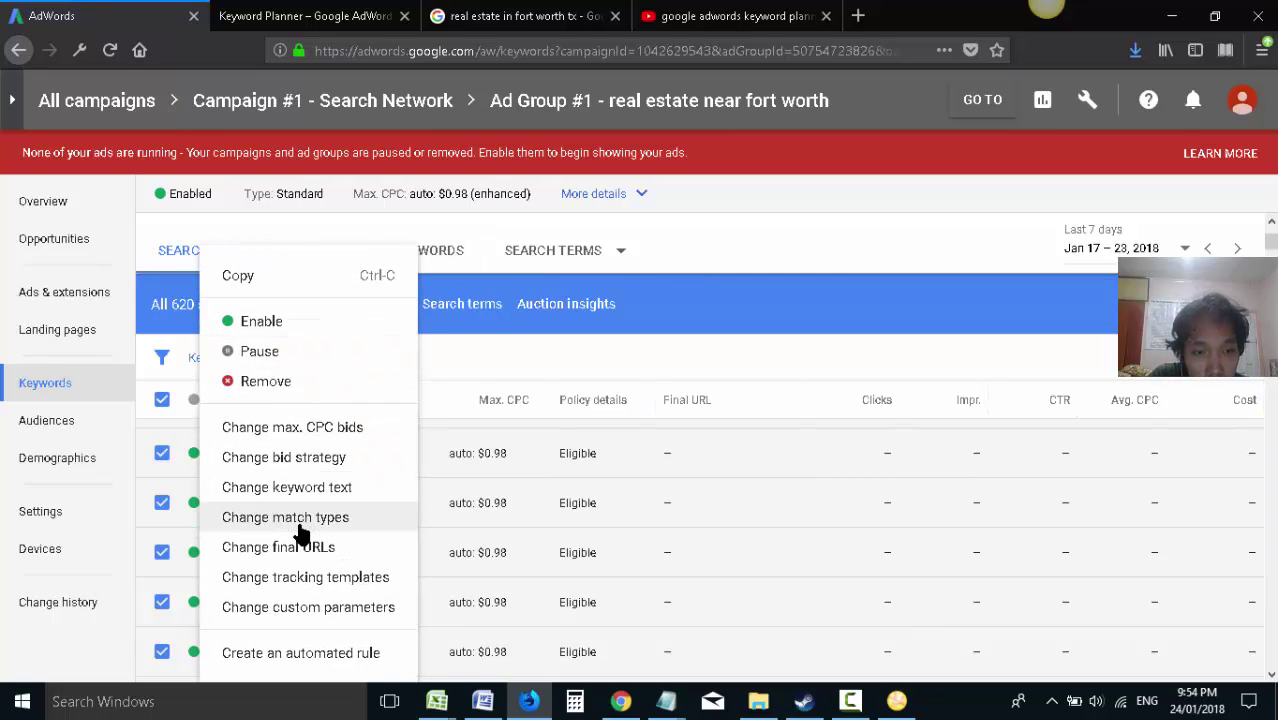
left_click(301, 522)
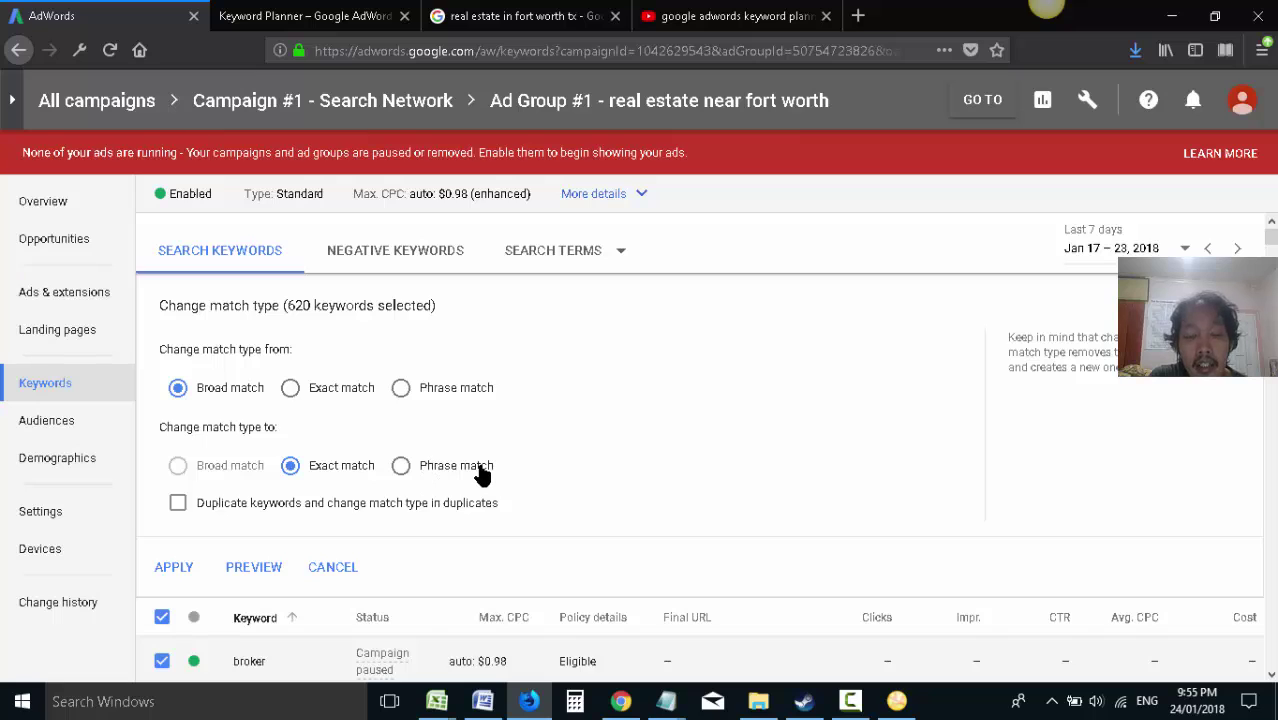
mouse_move(1038, 9)
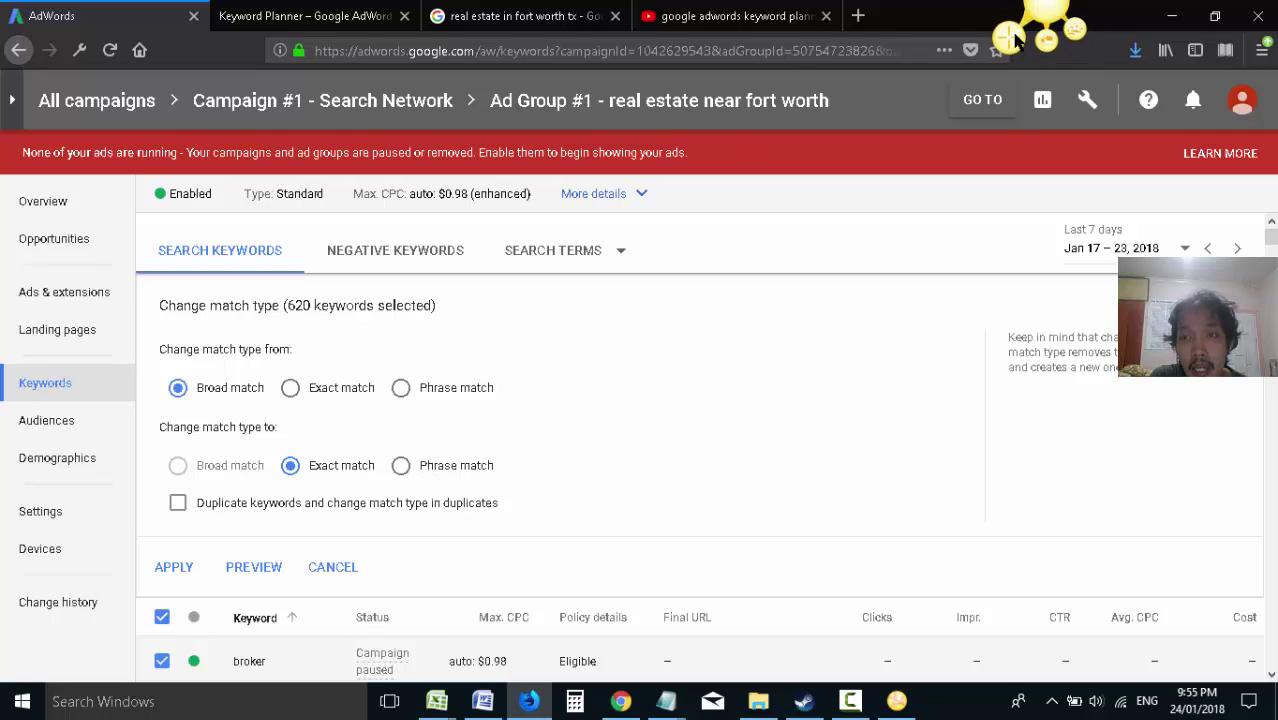
left_click(1007, 34)
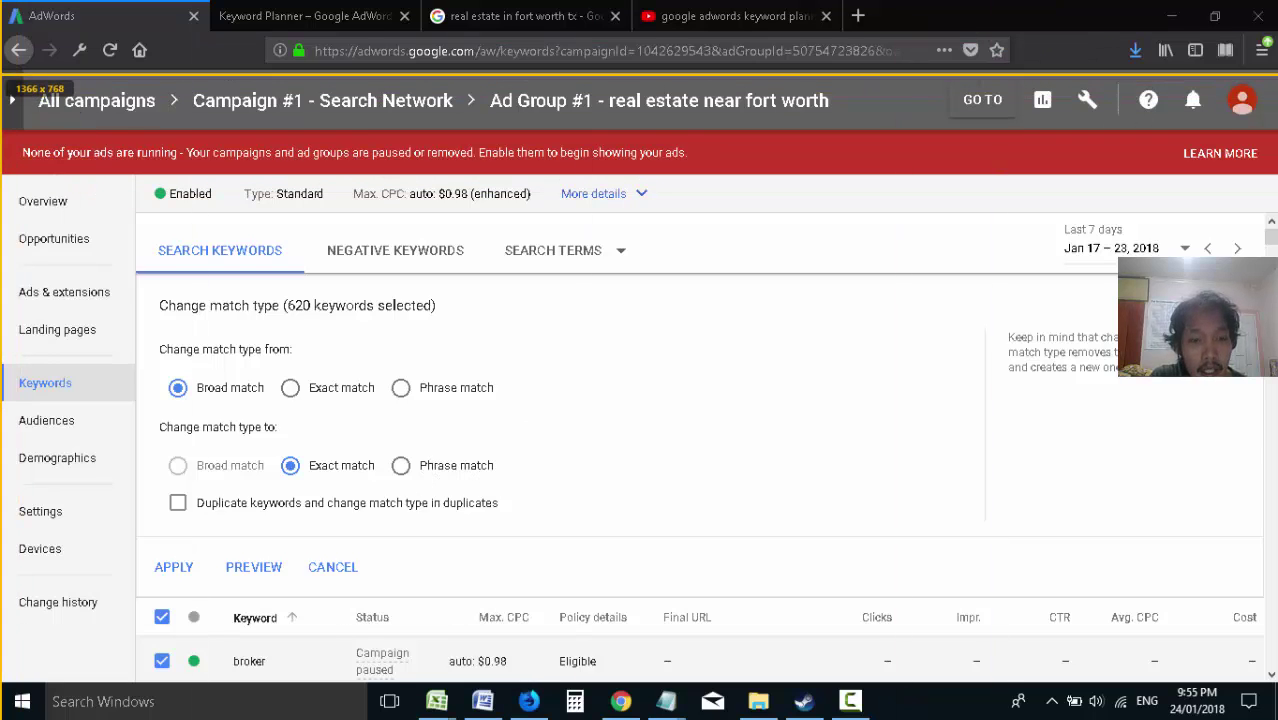
left_click_drag(2, 78, 1222, 677)
left_click(27, 60)
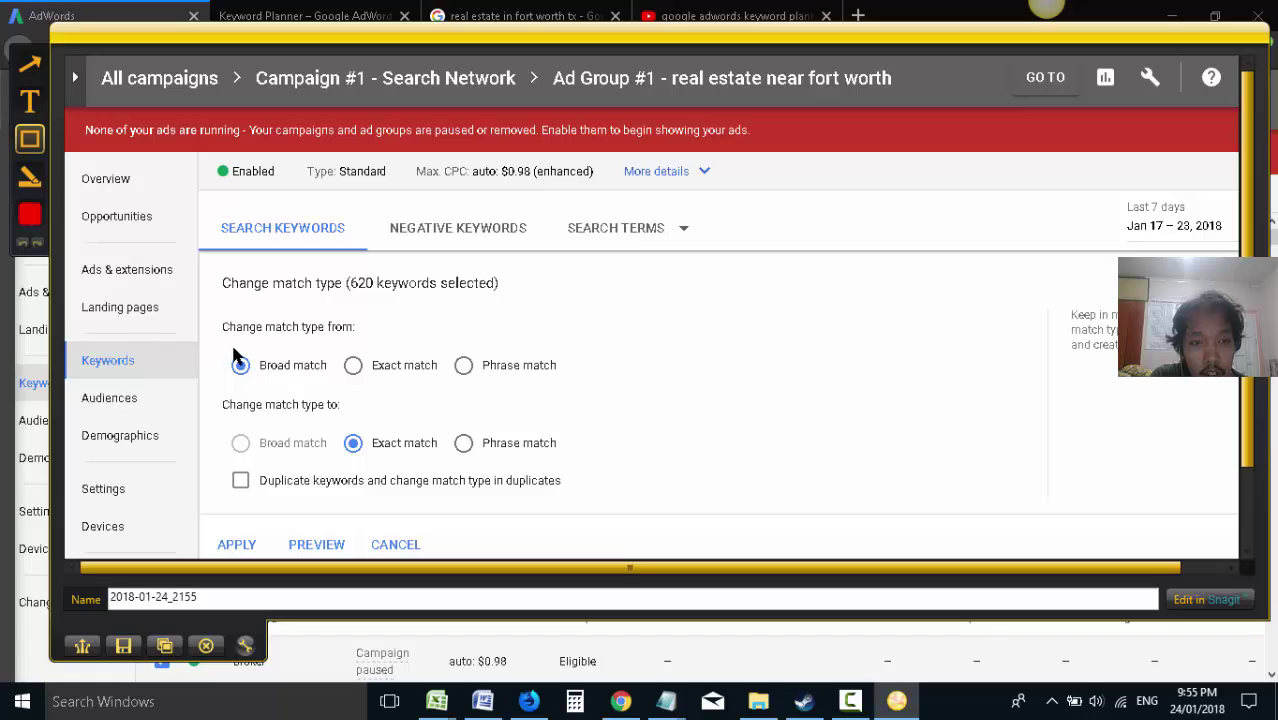
- Draw red rectangles around "Broad match" in the from row, "Exact match" in the to row and "APPLY", and copy the annotated capture
mouse_move(230, 346)
left_mouse_down()
mouse_move(339, 383)
mouse_move(447, 463)
left_mouse_up()
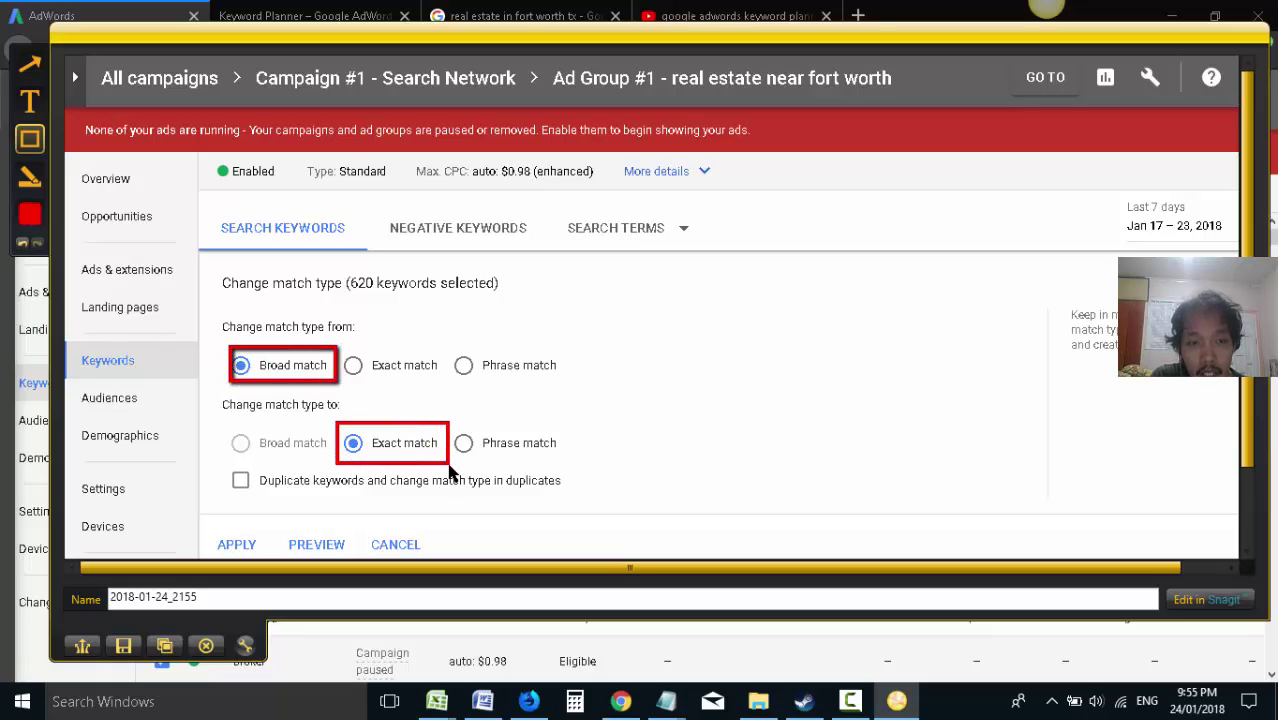
left_click_drag(215, 519, 272, 571)
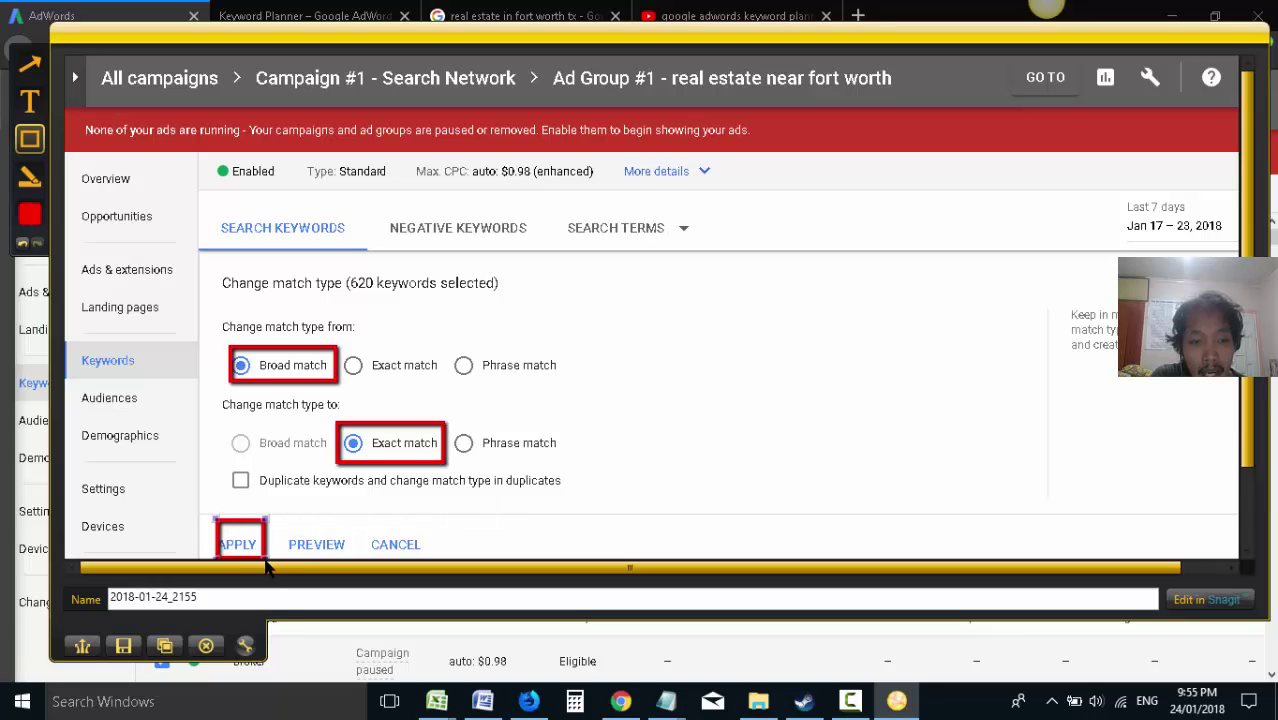
left_click(165, 645)
- Paste the match type capture below the Edit options screenshot in 01 adwords video.docx and save the document
left_click(482, 701)
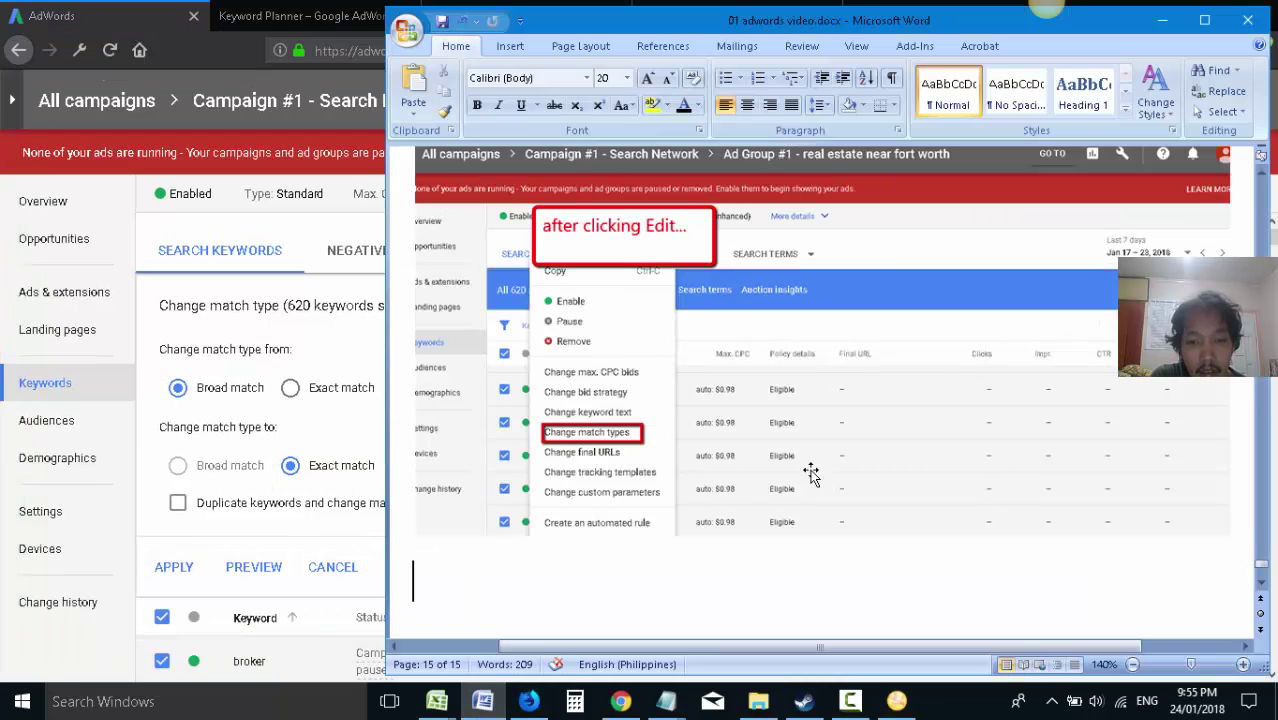
key("ctrl+v")
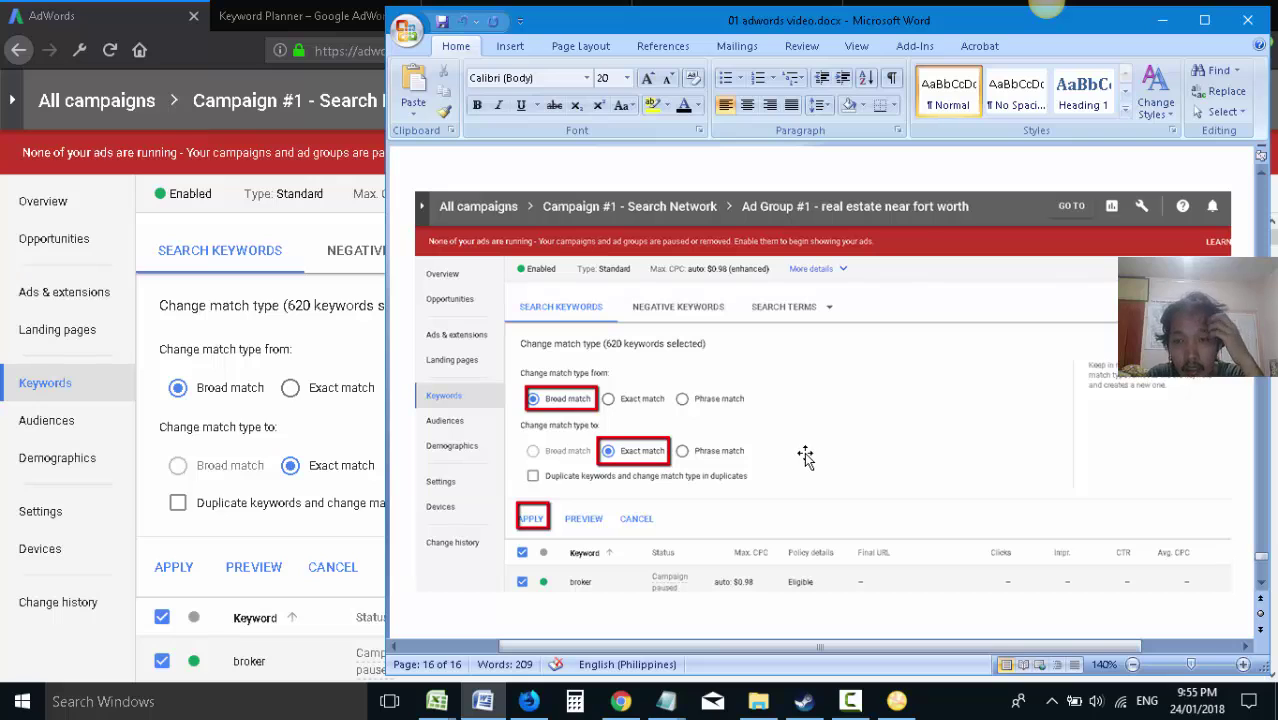
key("ctrl+s")
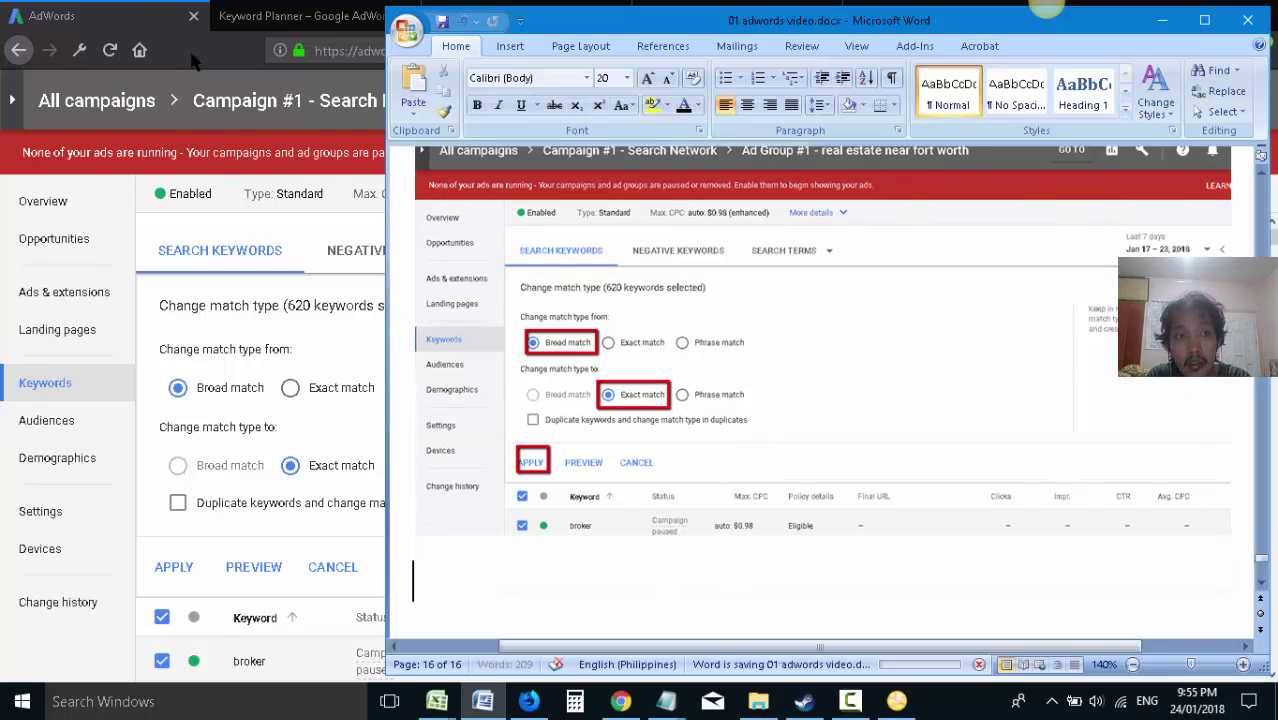
- Apply the match type change from broad match to exact match to all selected keywords in AdWords
left_click(178, 90)
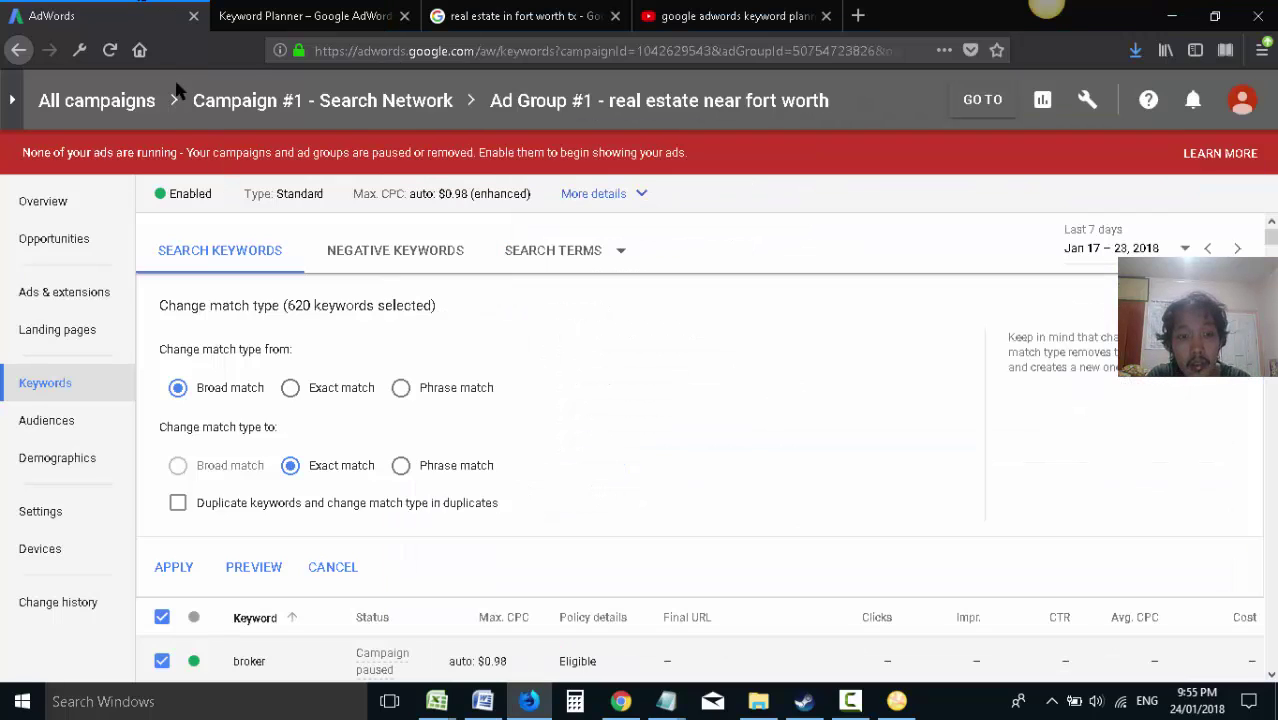
left_click(172, 568)
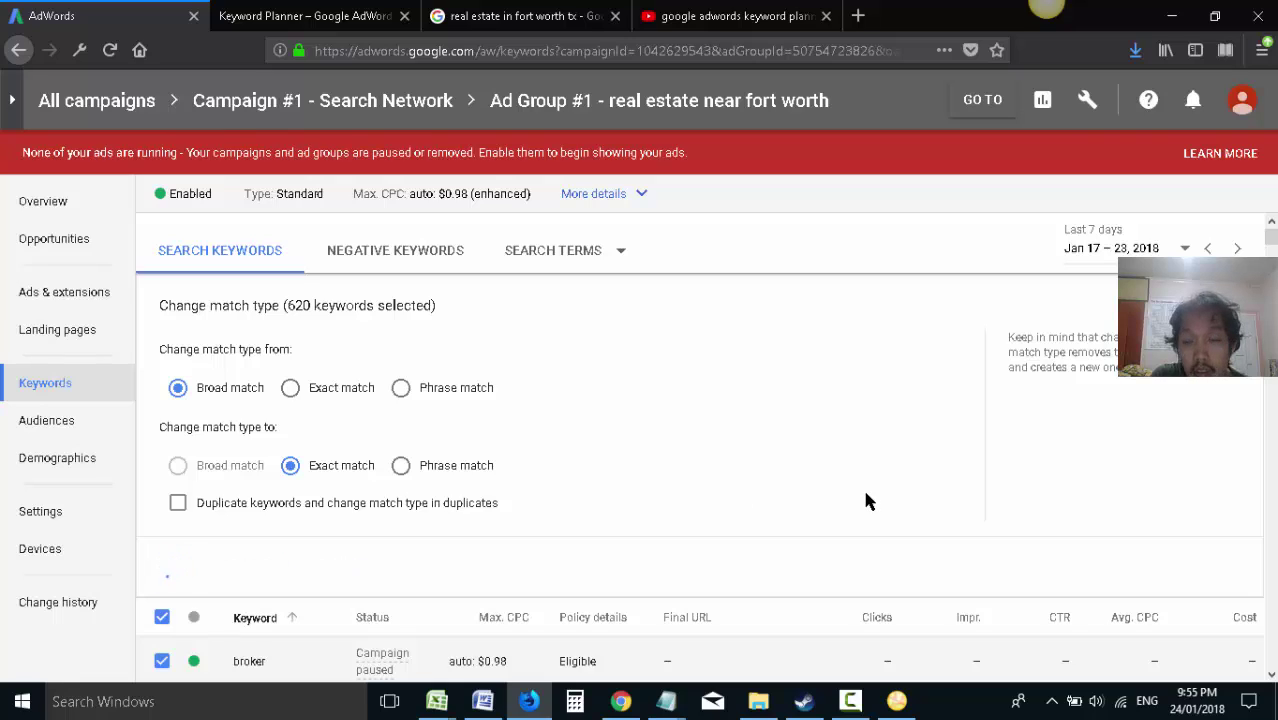
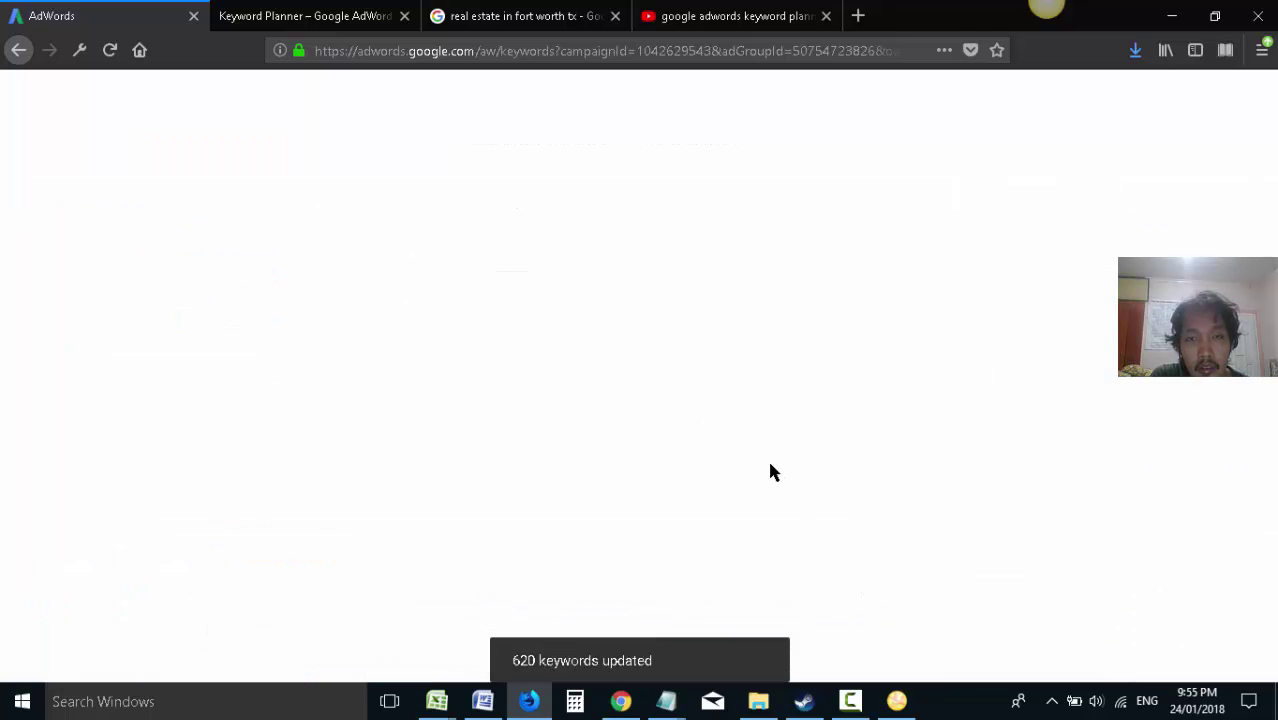
left_click(672, 51)
scroll(712, 326, "down", 2)
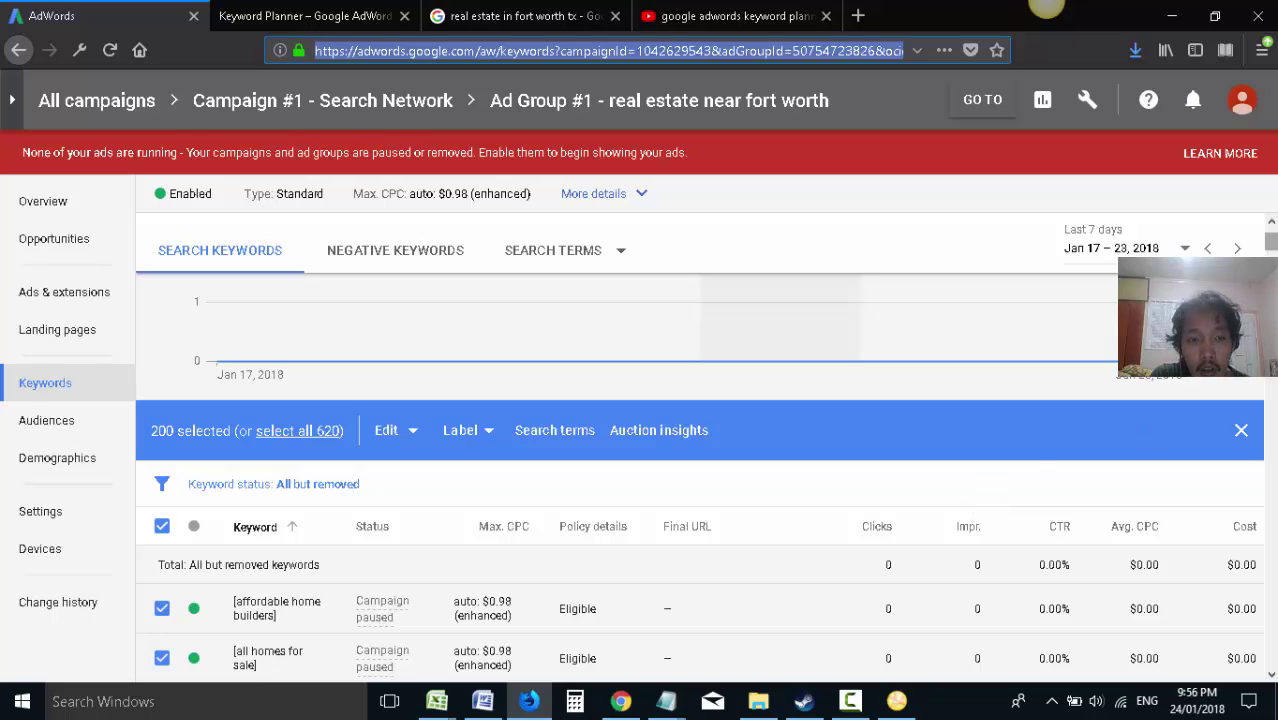
scroll(570, 538, "down", 1)
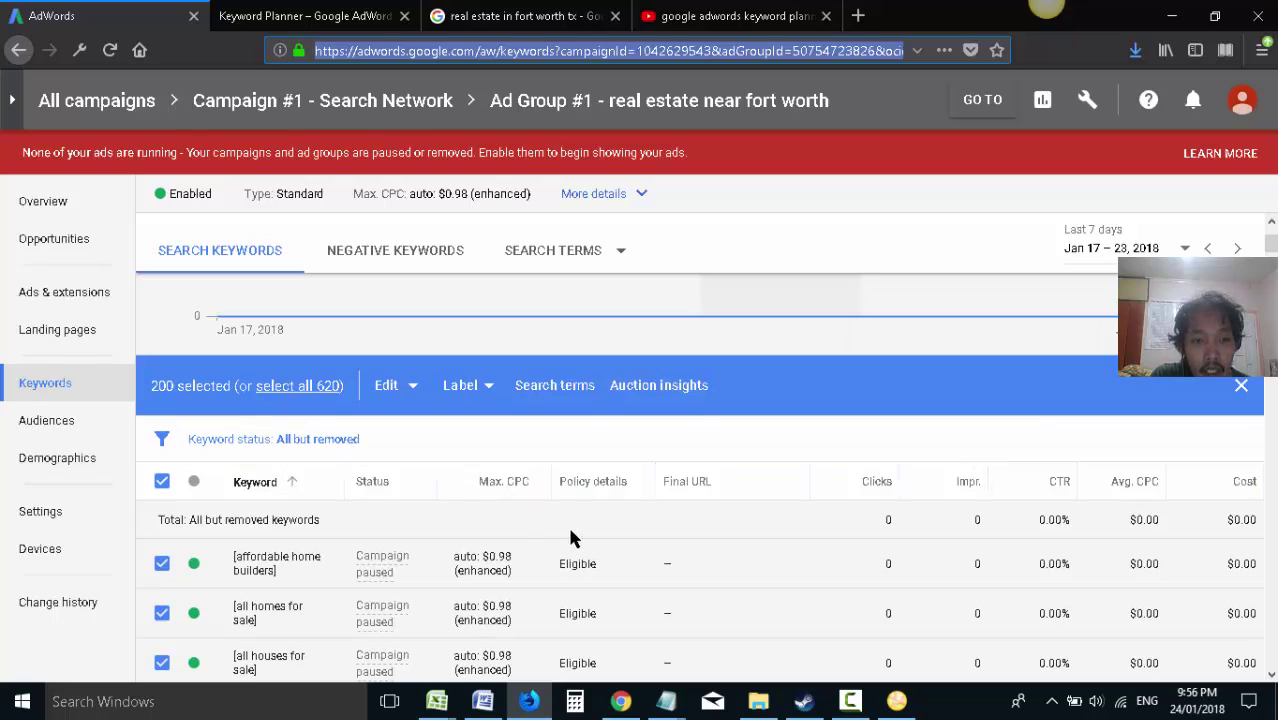
- Show the rows-per-page options at the end of the keyword list and capture the page with them expanded
mouse_move(1045, 15)
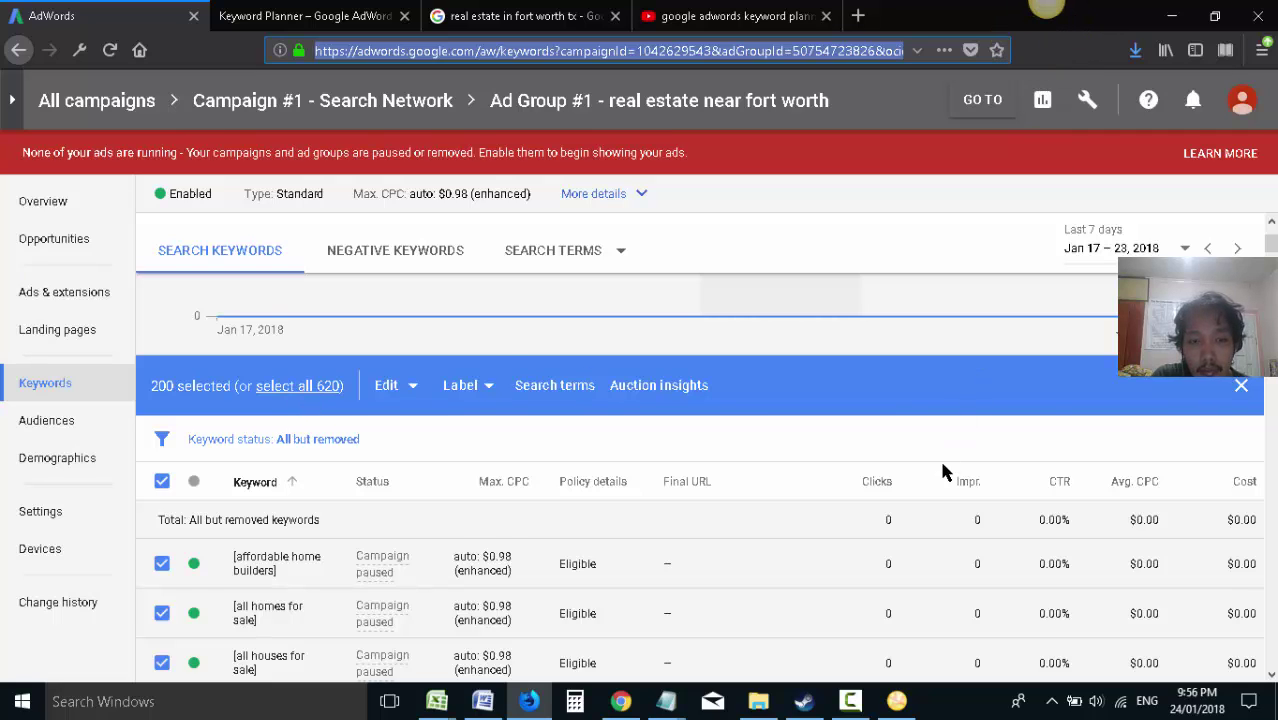
scroll(1000, 450, "down", 5)
left_click_drag(1271, 268, 1271, 656)
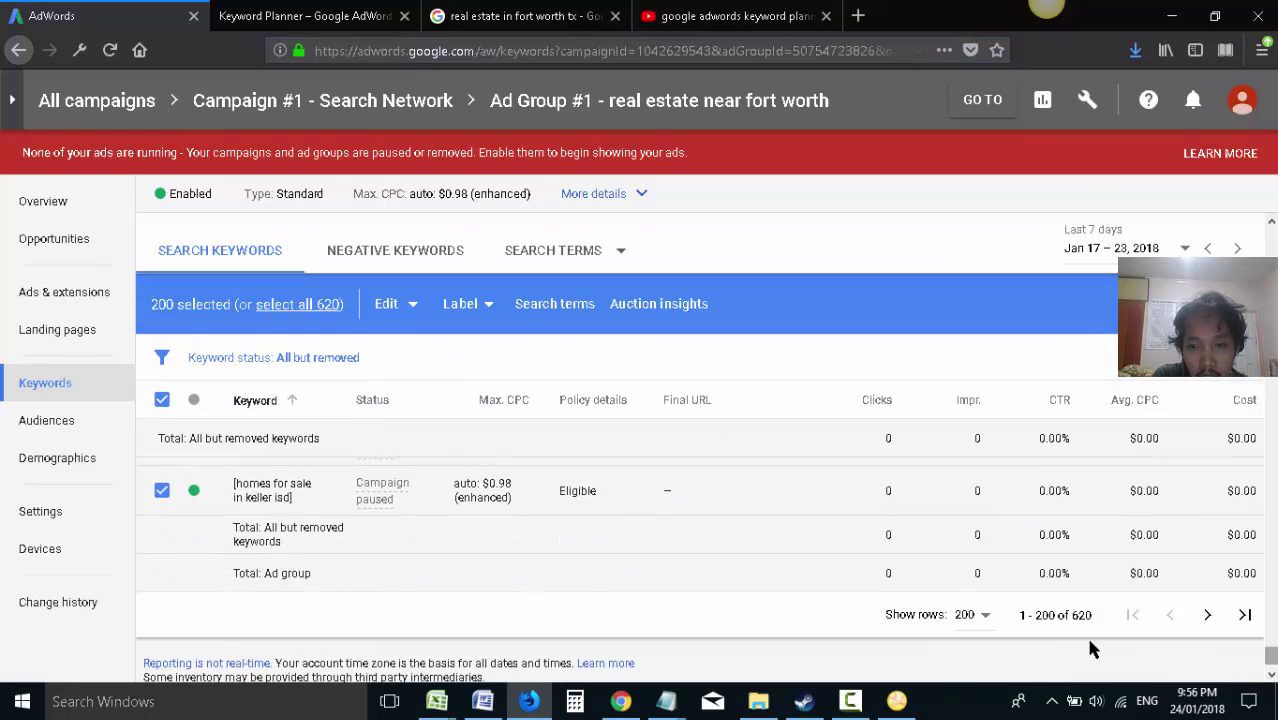
left_click(978, 615)
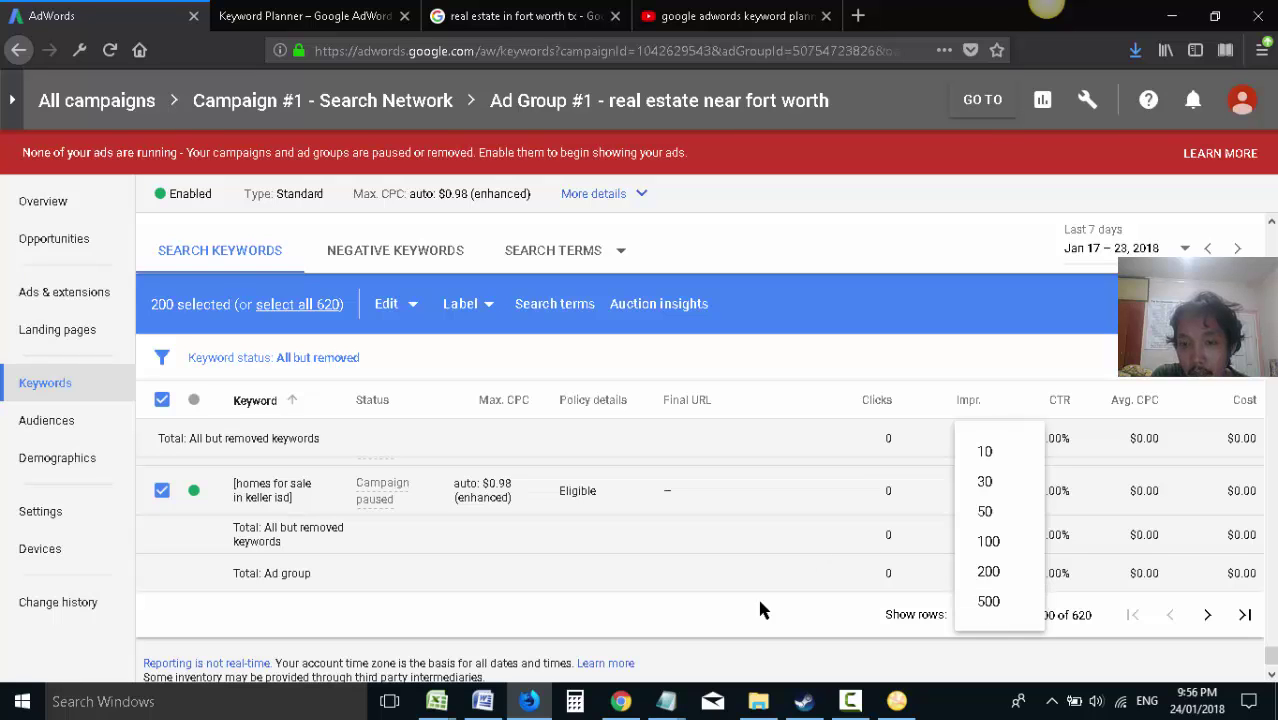
mouse_move(1046, 8)
left_click(1012, 32)
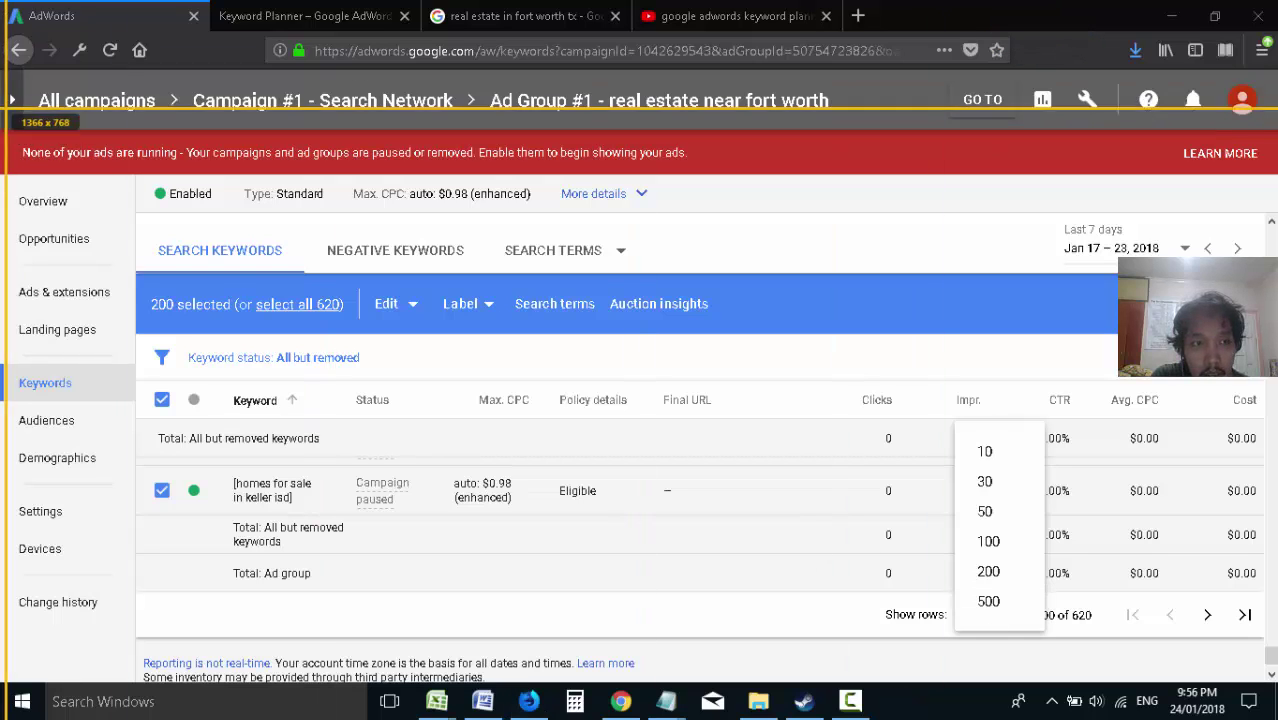
left_click_drag(5, 80, 1245, 666)
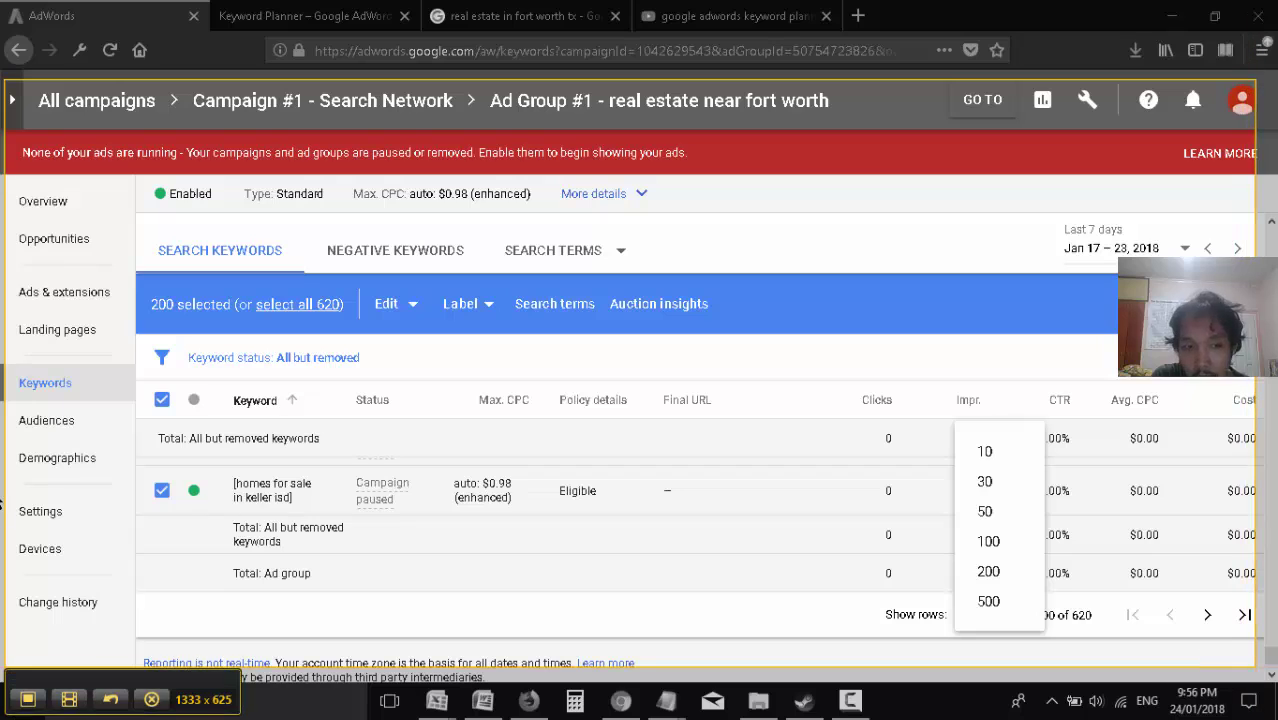
left_click(17, 696)
- Draw a red arrow to the 500 option beside "Show rows" and add the callout "scroll down to the bottom and click on Show Rows>500"
scroll(1020, 410, "down", 1)
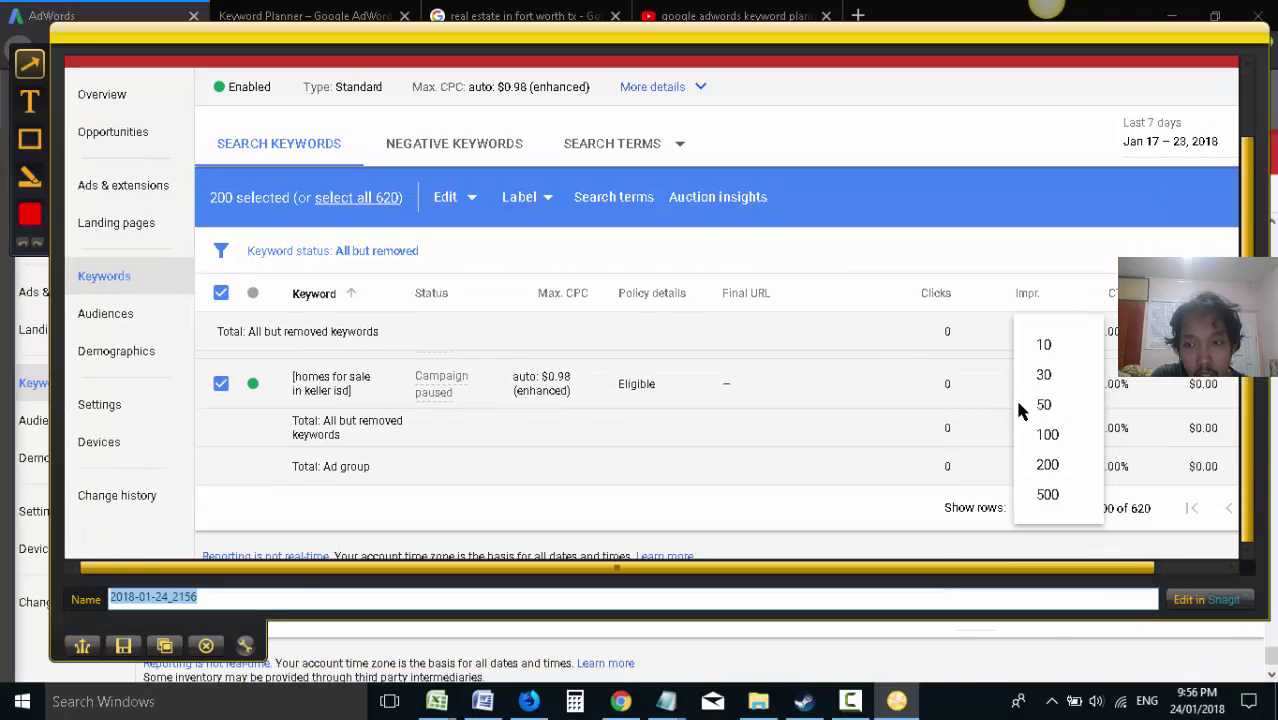
mouse_move(714, 303)
left_mouse_down()
mouse_move(1074, 513)
mouse_move(1030, 492)
mouse_move(1025, 508)
left_mouse_up()
left_click(30, 102)
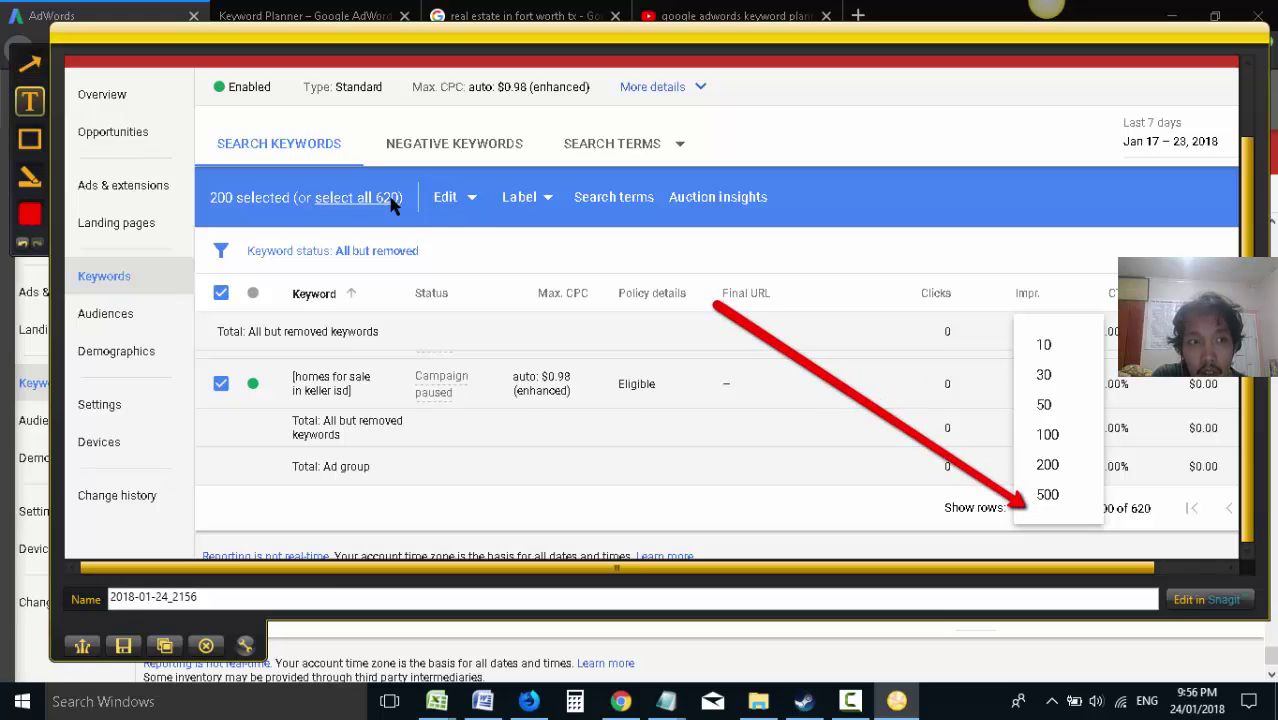
left_click_drag(447, 225, 900, 403)
type("scro")
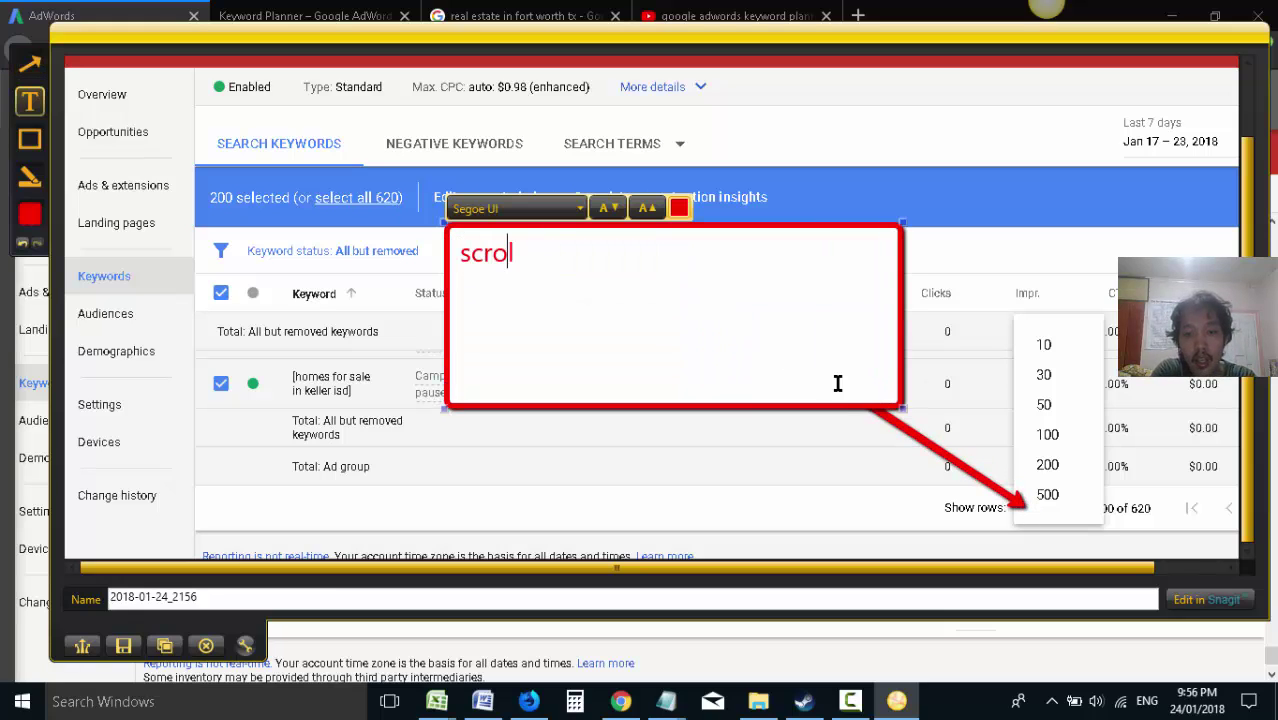
type("ll down to the bottom")
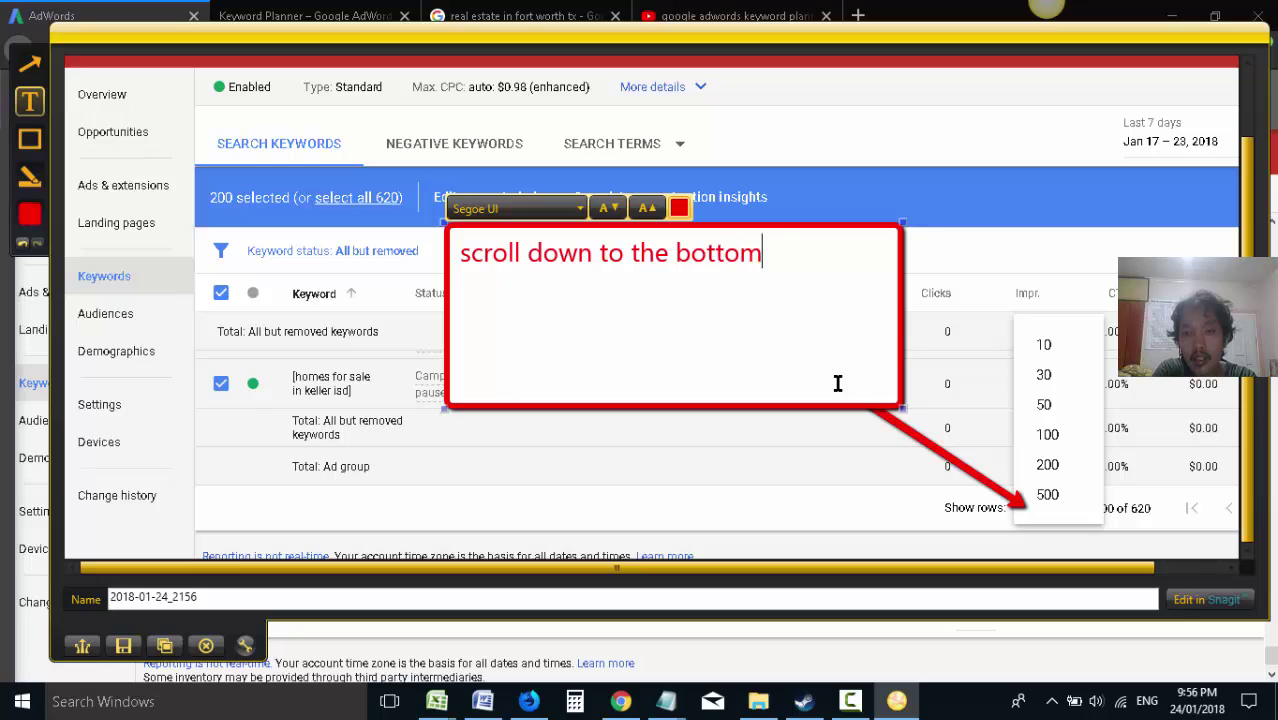
type(" and click on Show Rows>500")
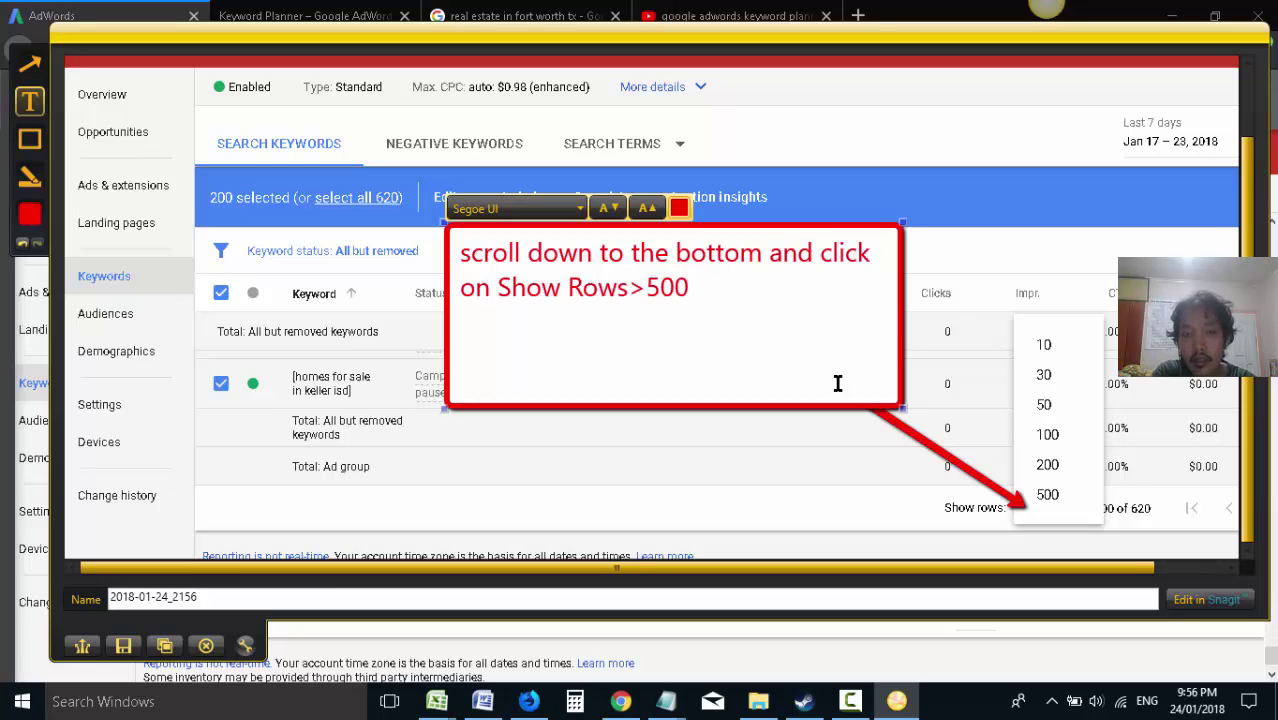
- Copy the annotated Show rows capture and paste it below the match type screenshot in 01 adwords video.docx
left_click(165, 645)
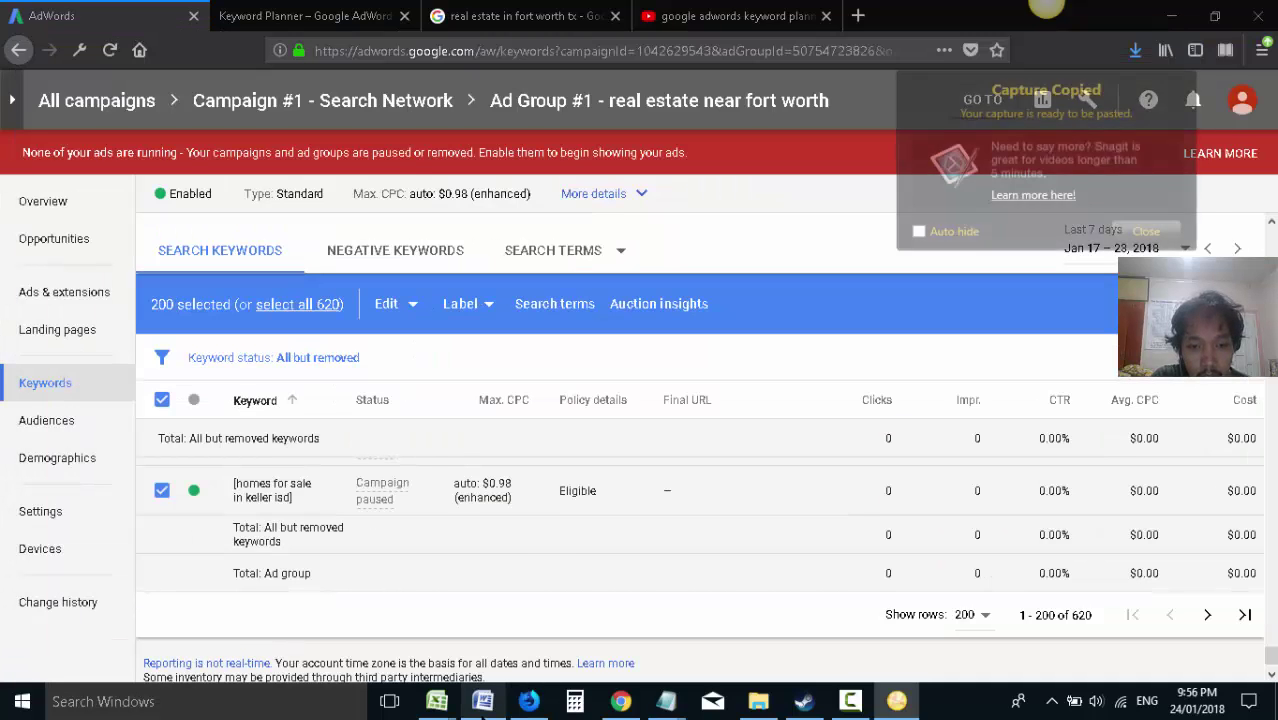
key("alt+Tab")
key("ctrl+v")
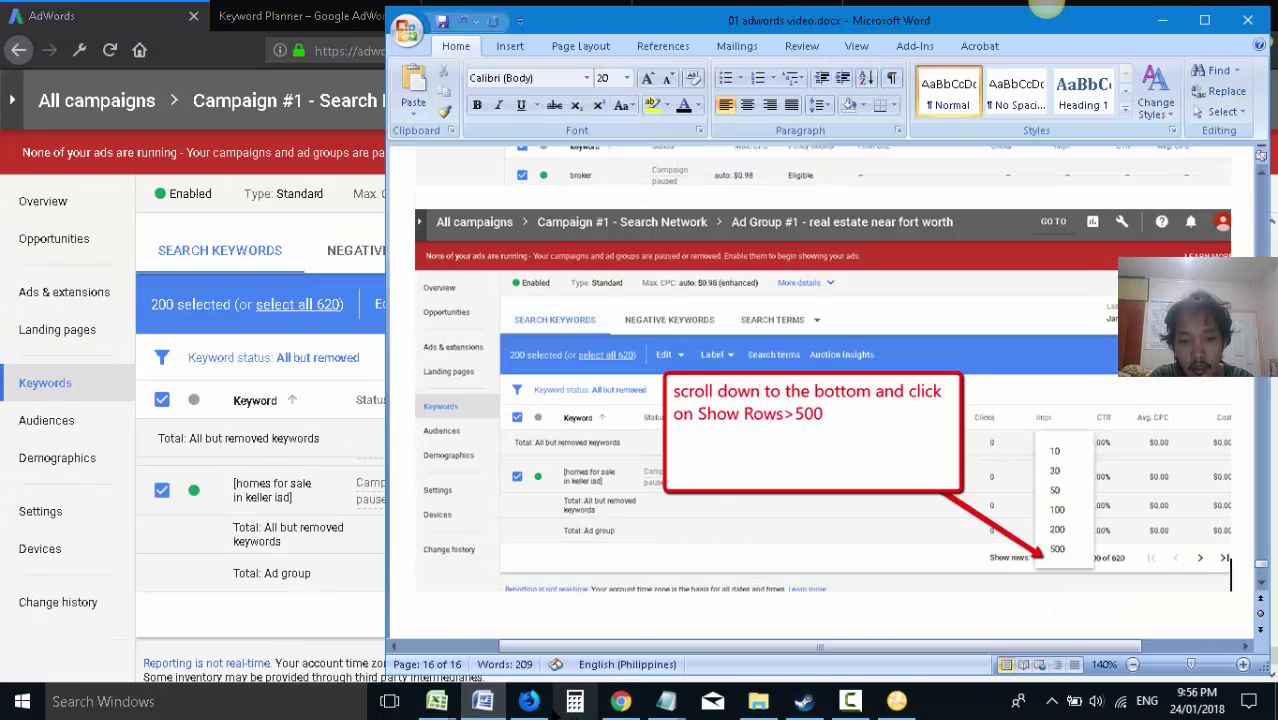
- Switch back to AdWords and set the keyword list to show 500 rows per page
key("alt+Tab")
key("ctrl+s")
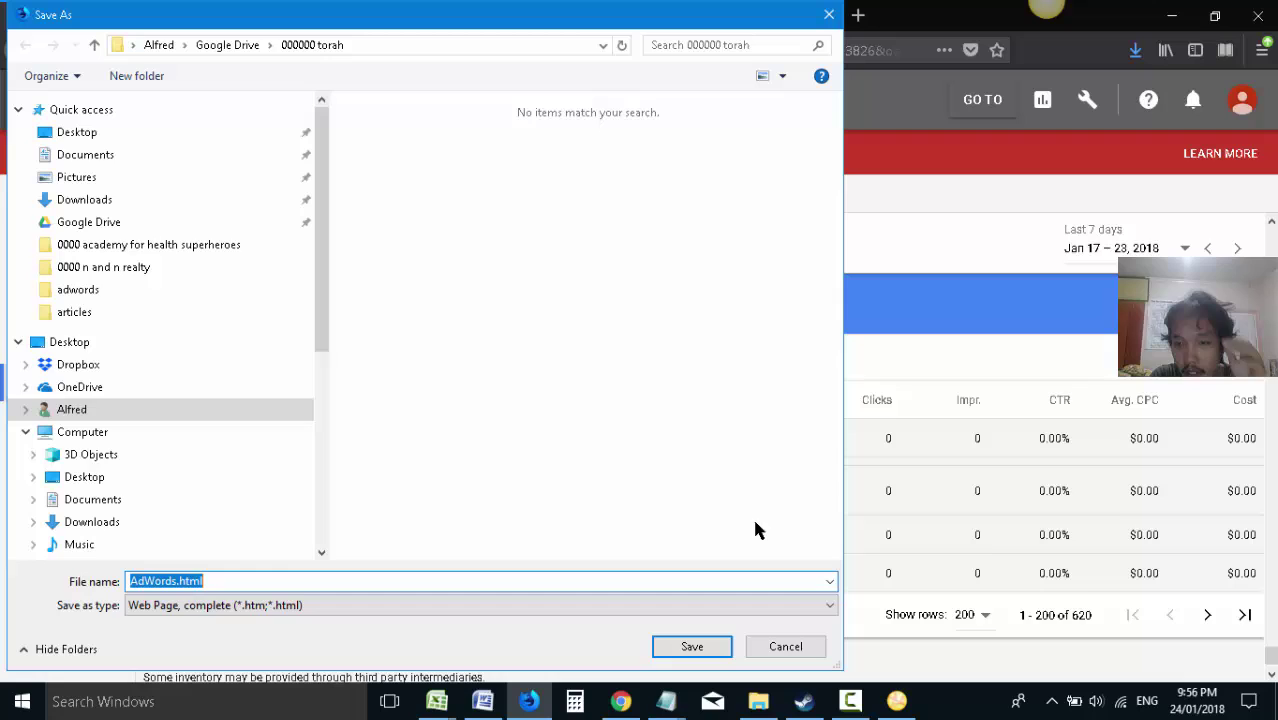
left_click(828, 15)
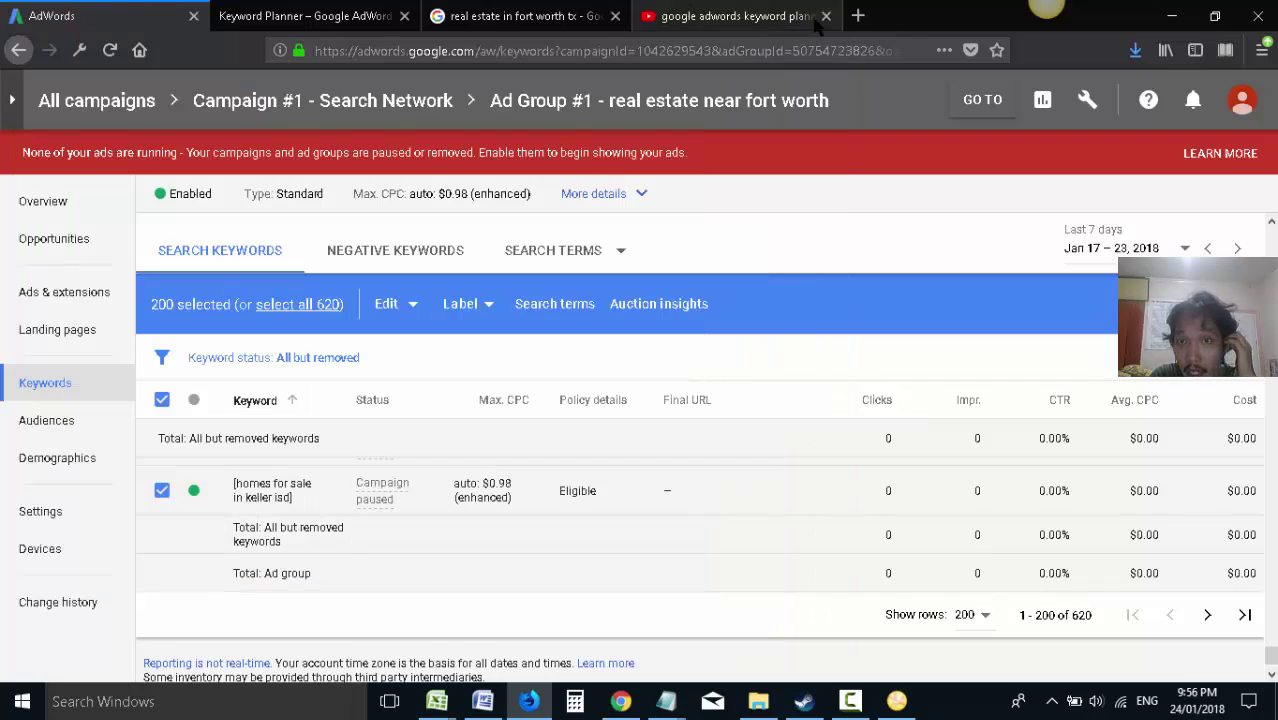
left_click(986, 618)
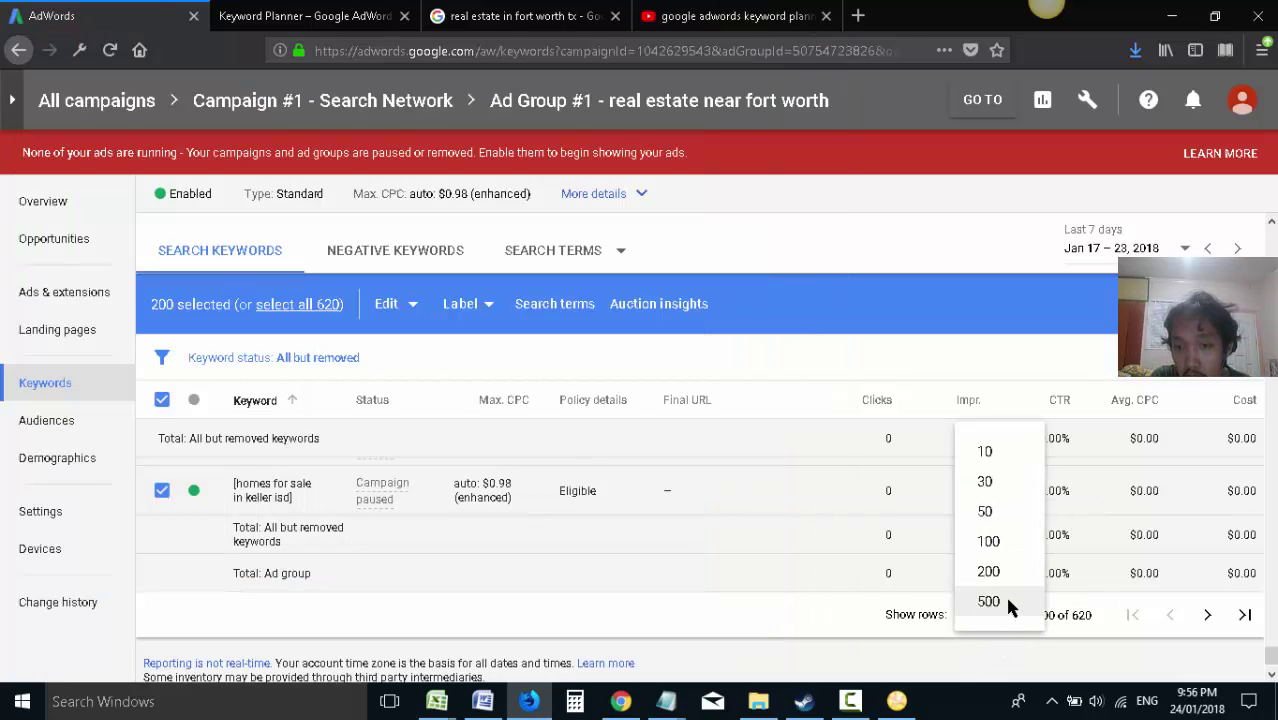
left_click(1007, 600)
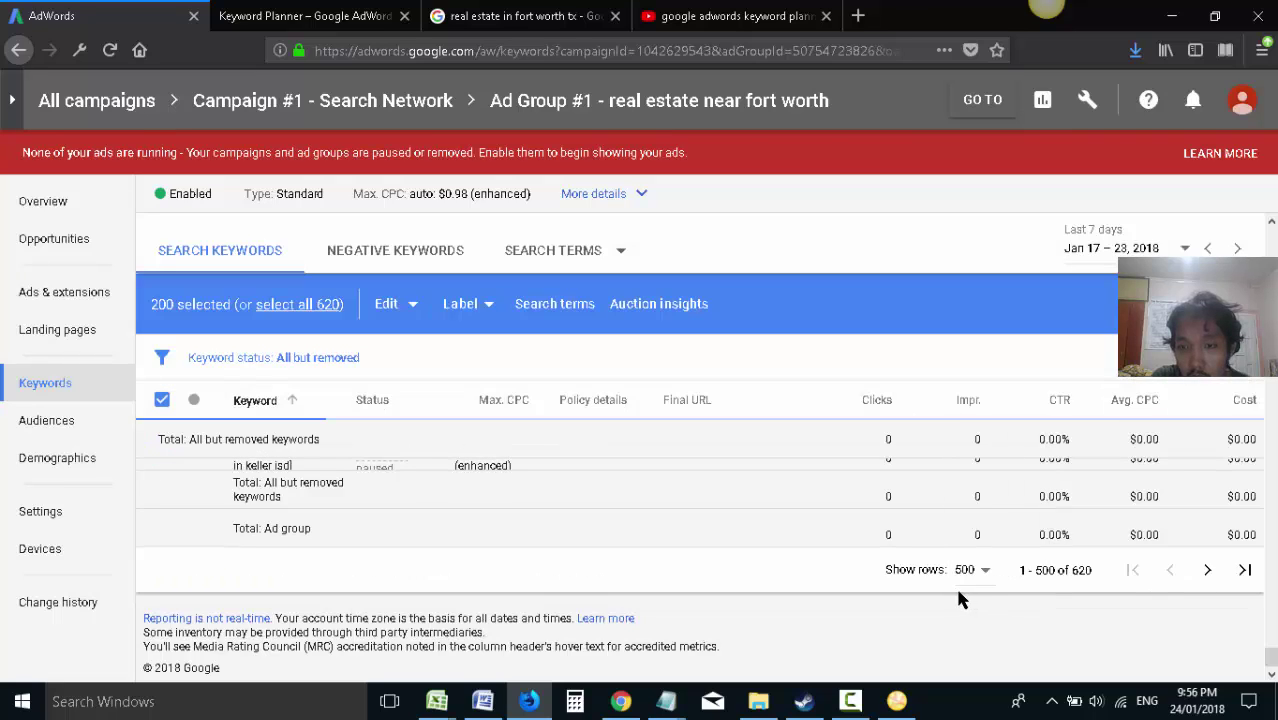
scroll(838, 499, "up", 10)
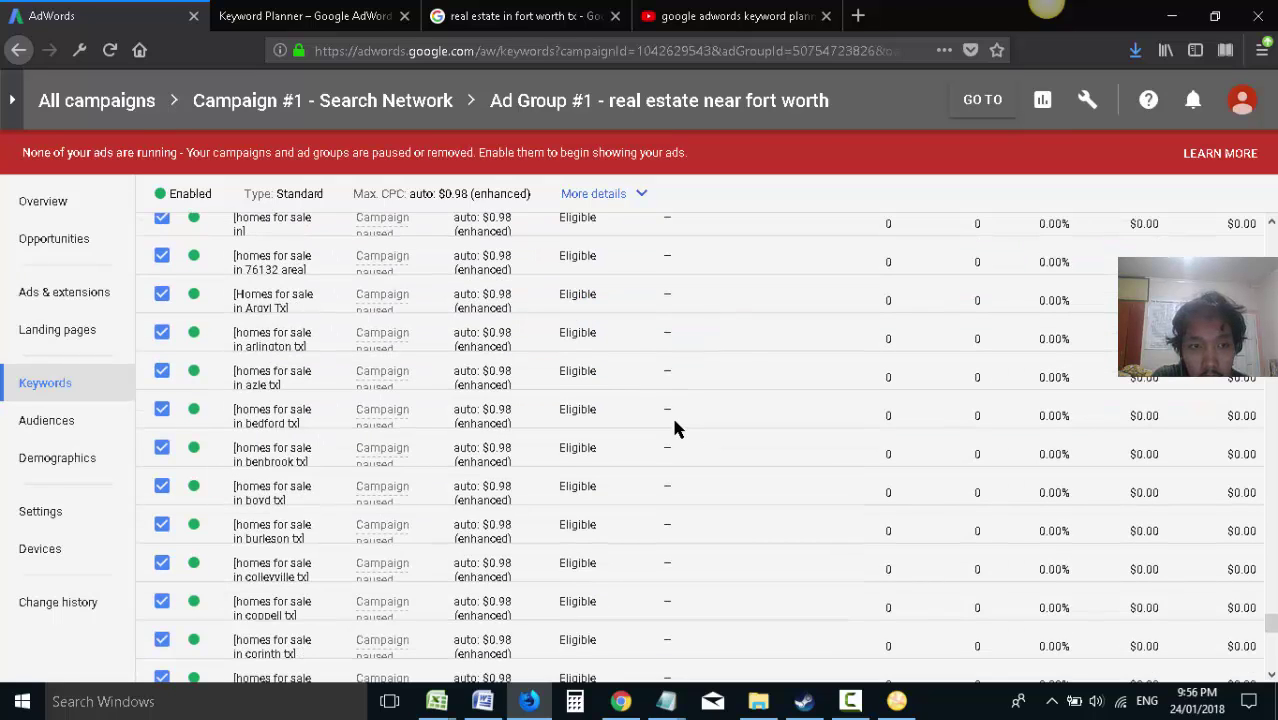
scroll(677, 420, "up", 5)
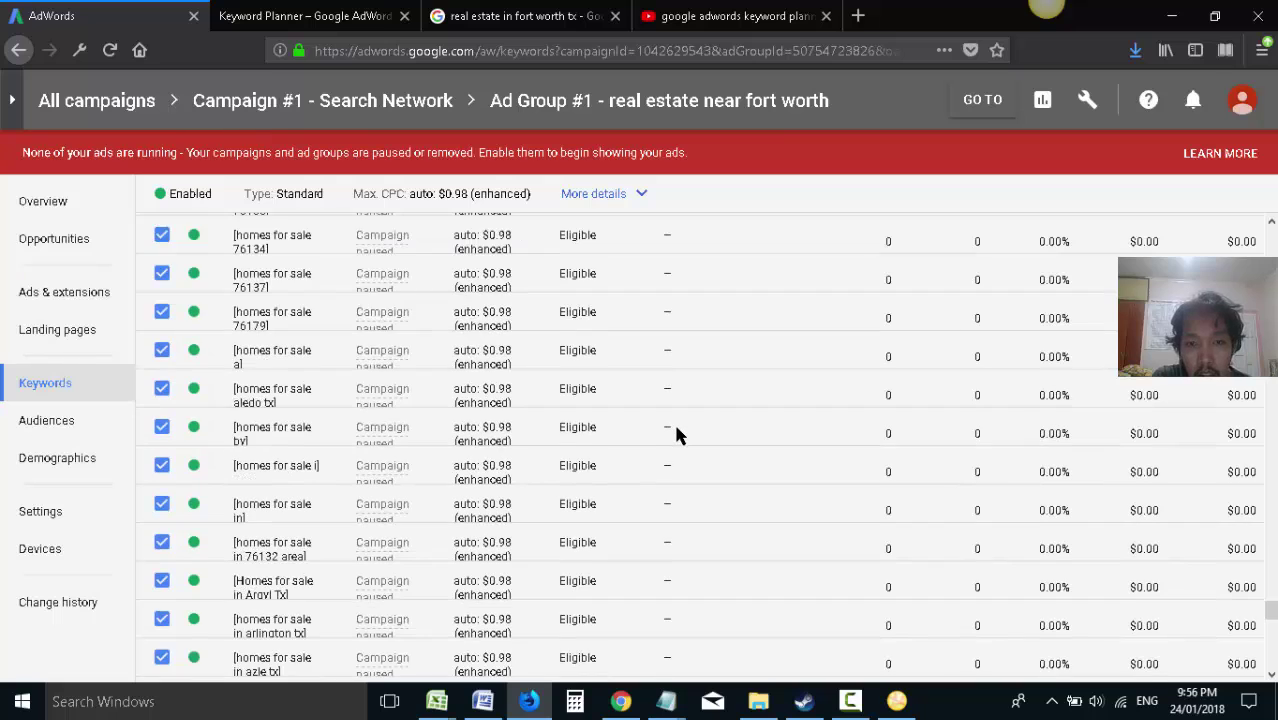
scroll(673, 421, "up", 5)
scroll(949, 530, "up", 5)
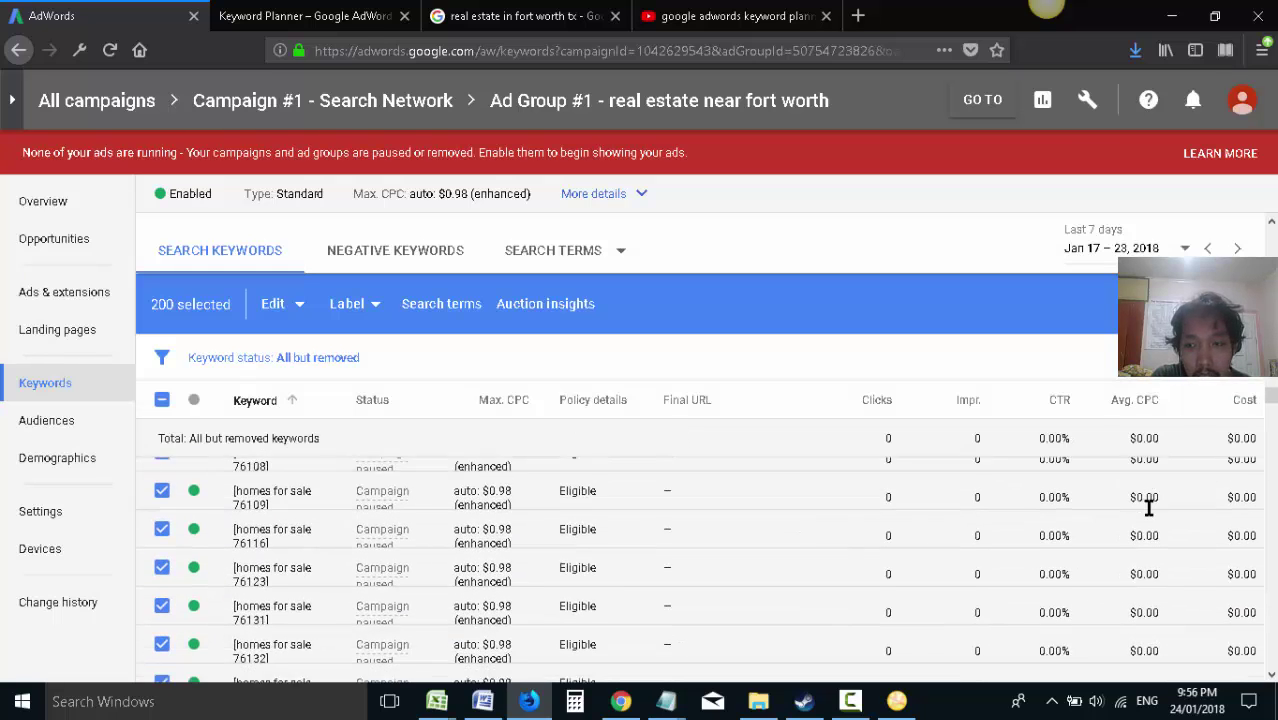
- Look through the keyword list to check whether all keywords are enclosed in exact match brackets
scroll(700, 450, "down", 5)
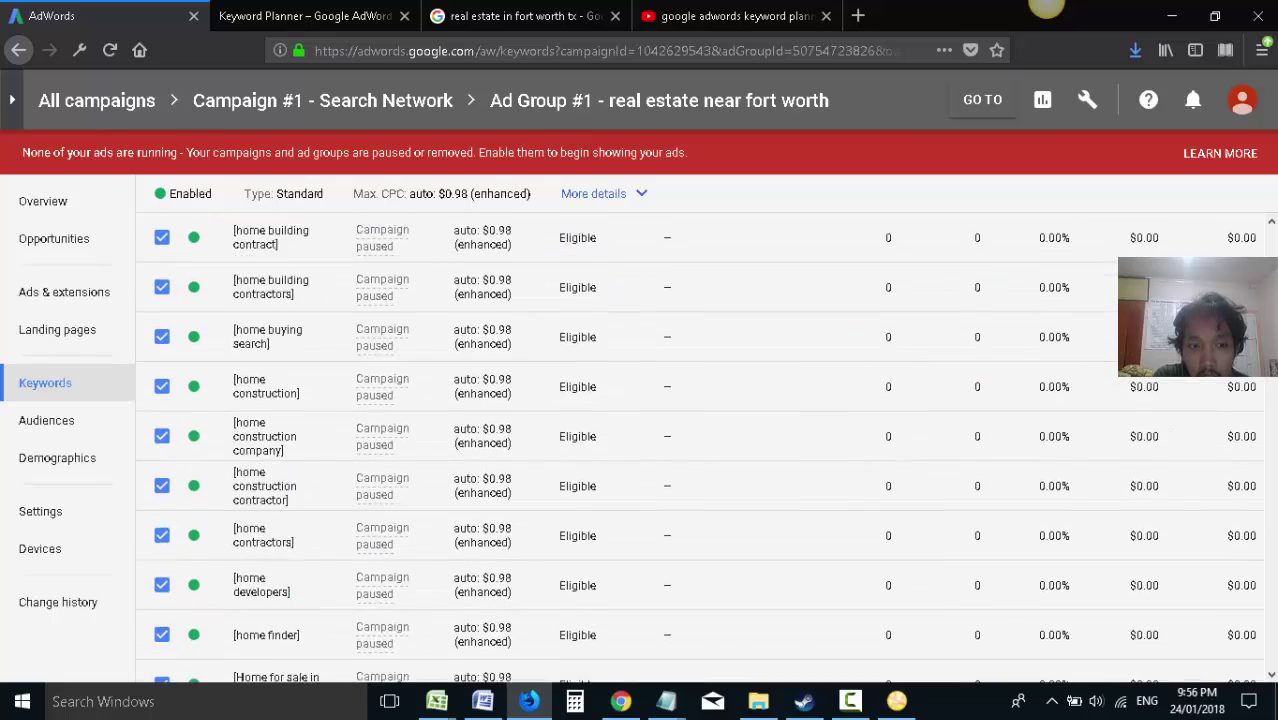
scroll(700, 450, "up", 3)
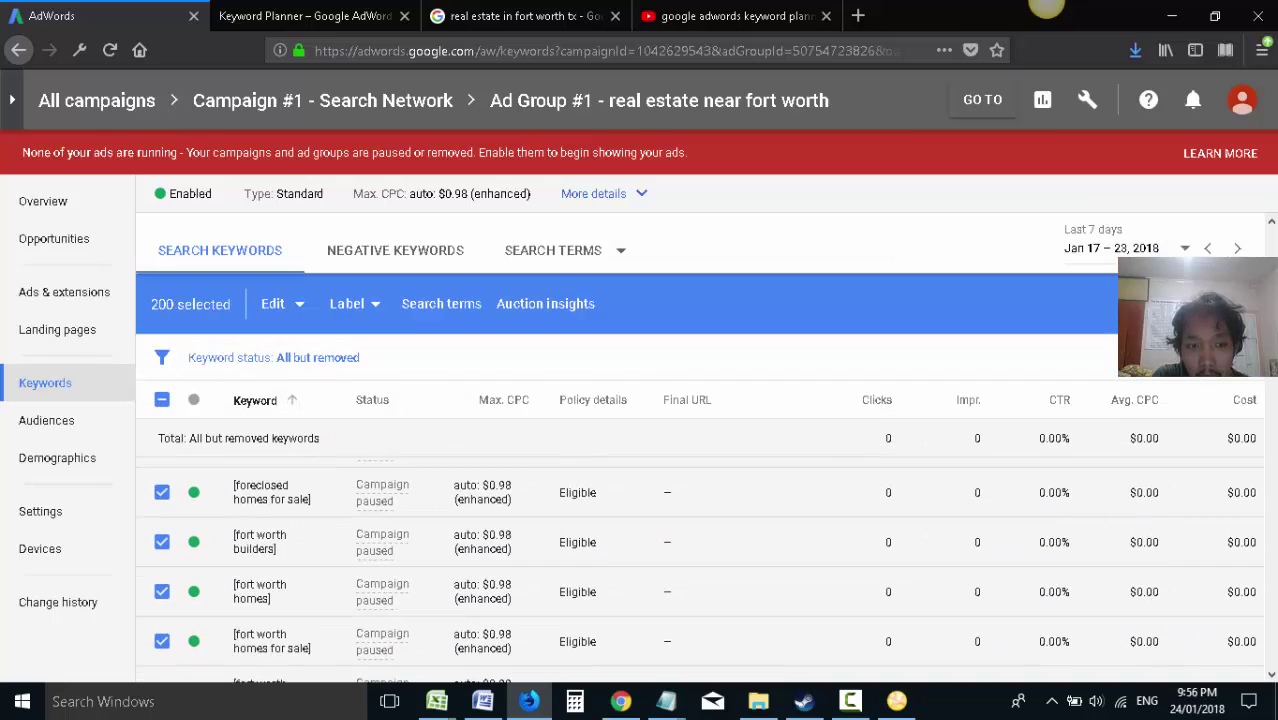
scroll(1058, 485, "down", 3)
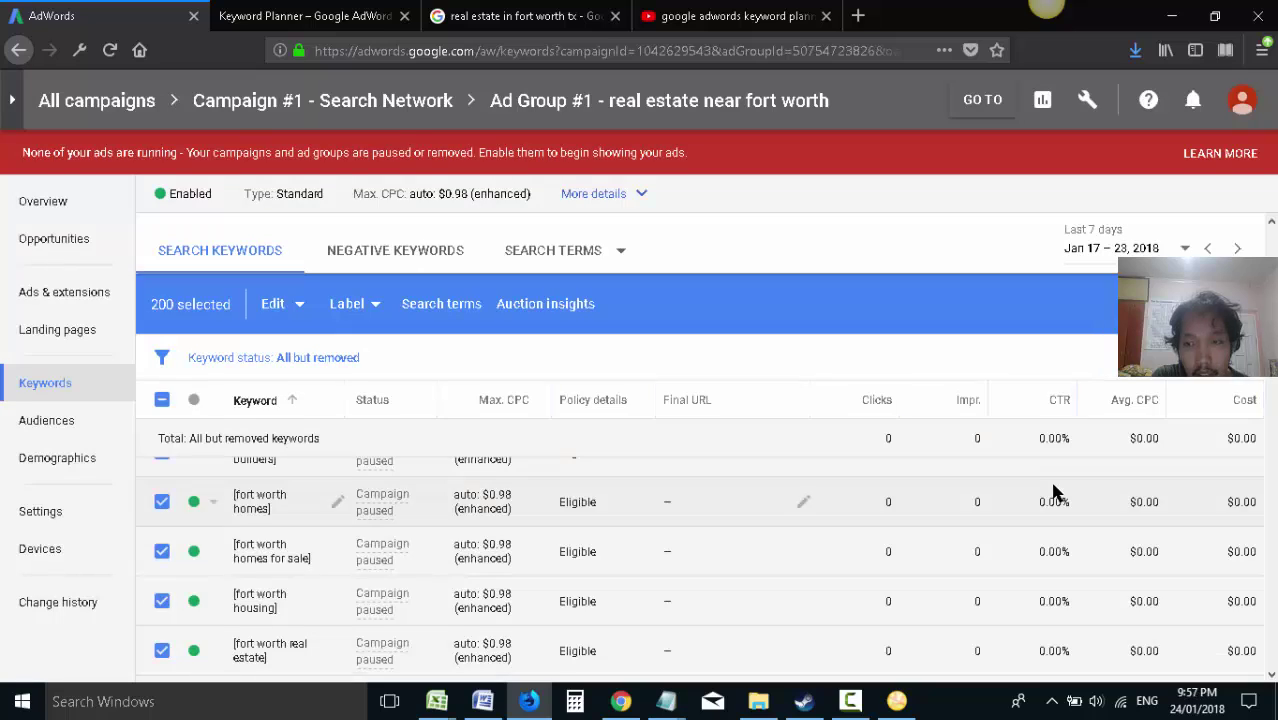
scroll(700, 560, "up", 5)
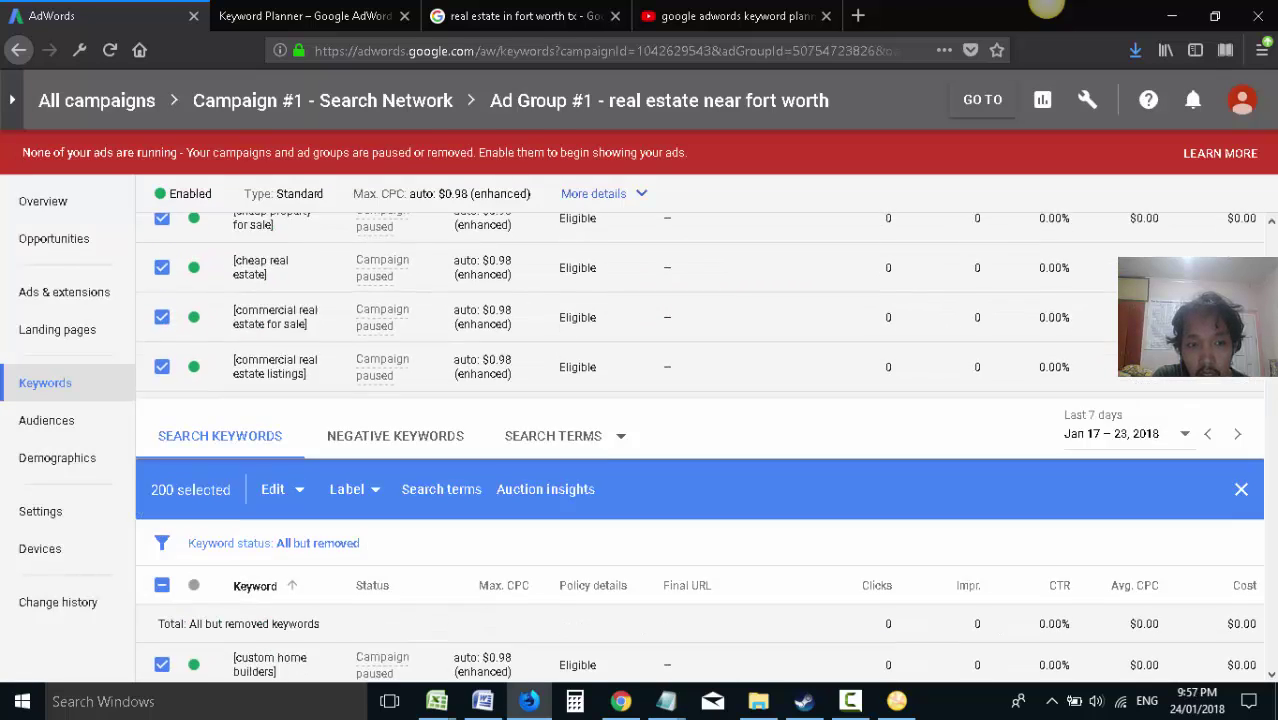
scroll(988, 508, "up", 5)
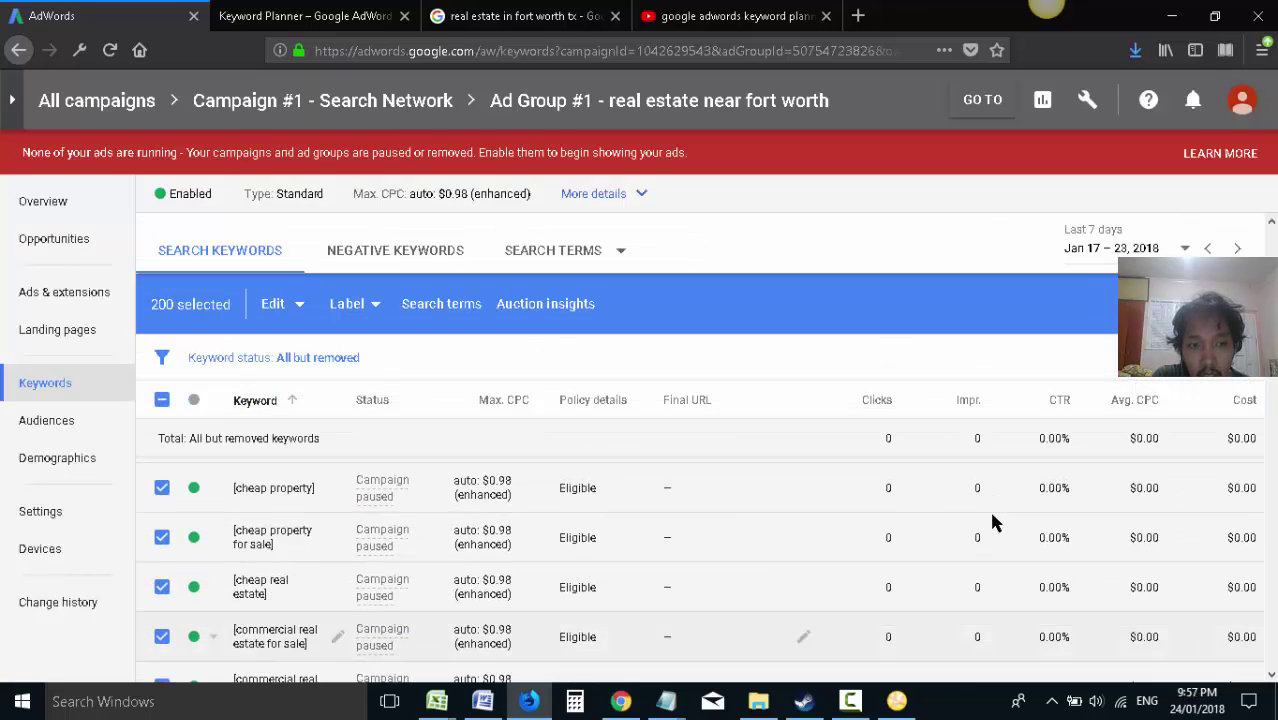
scroll(1099, 553, "up", 5)
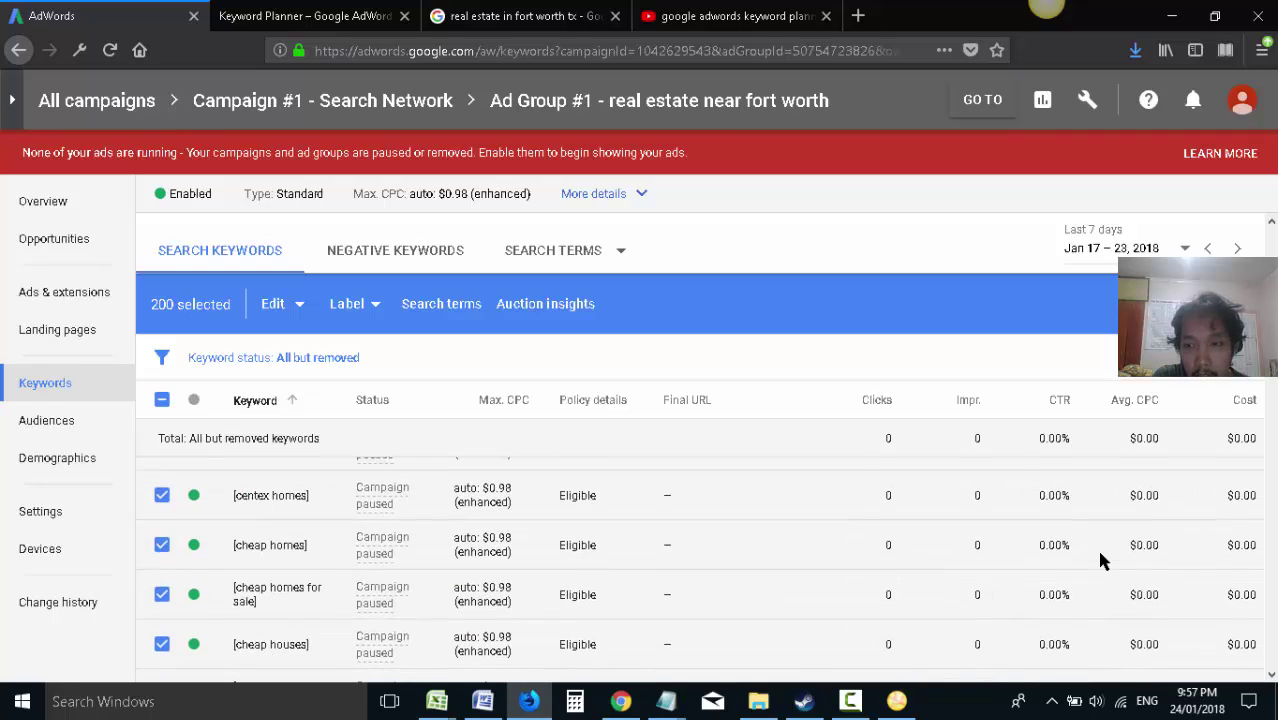
scroll(1097, 553, "up", 5)
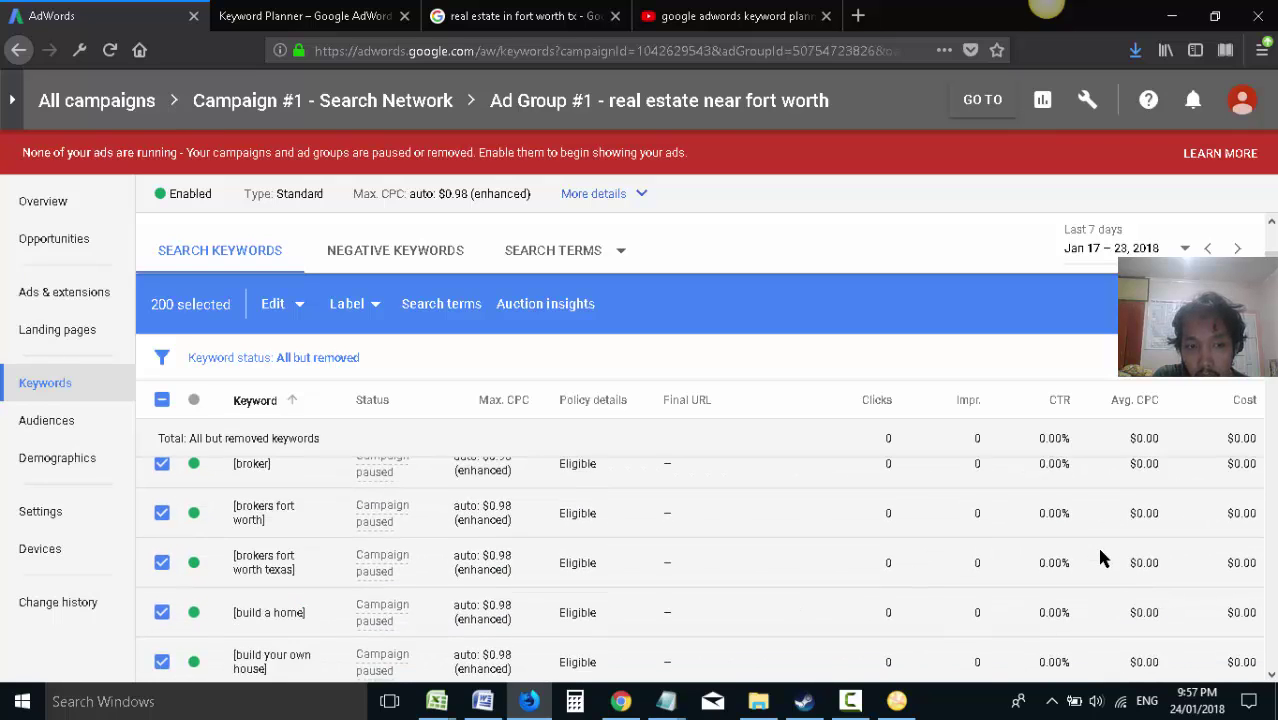
scroll(1099, 553, "up", 5)
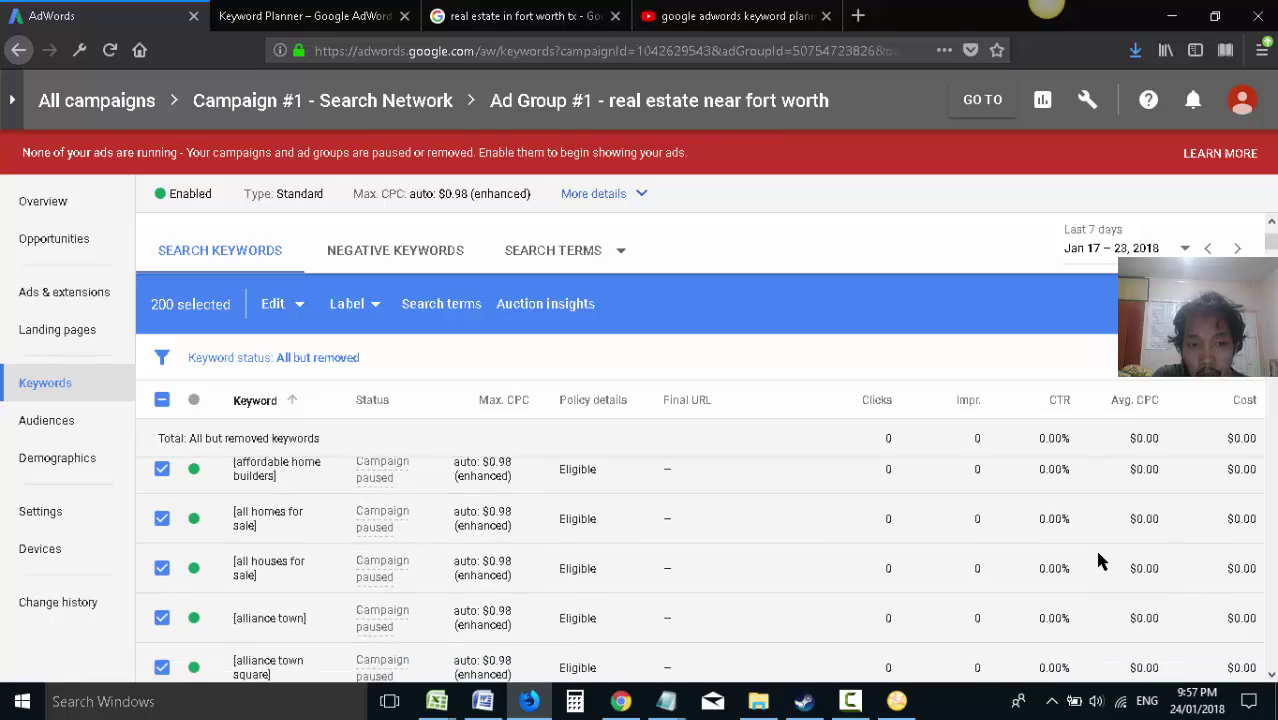
scroll(1236, 553, "down", 3)
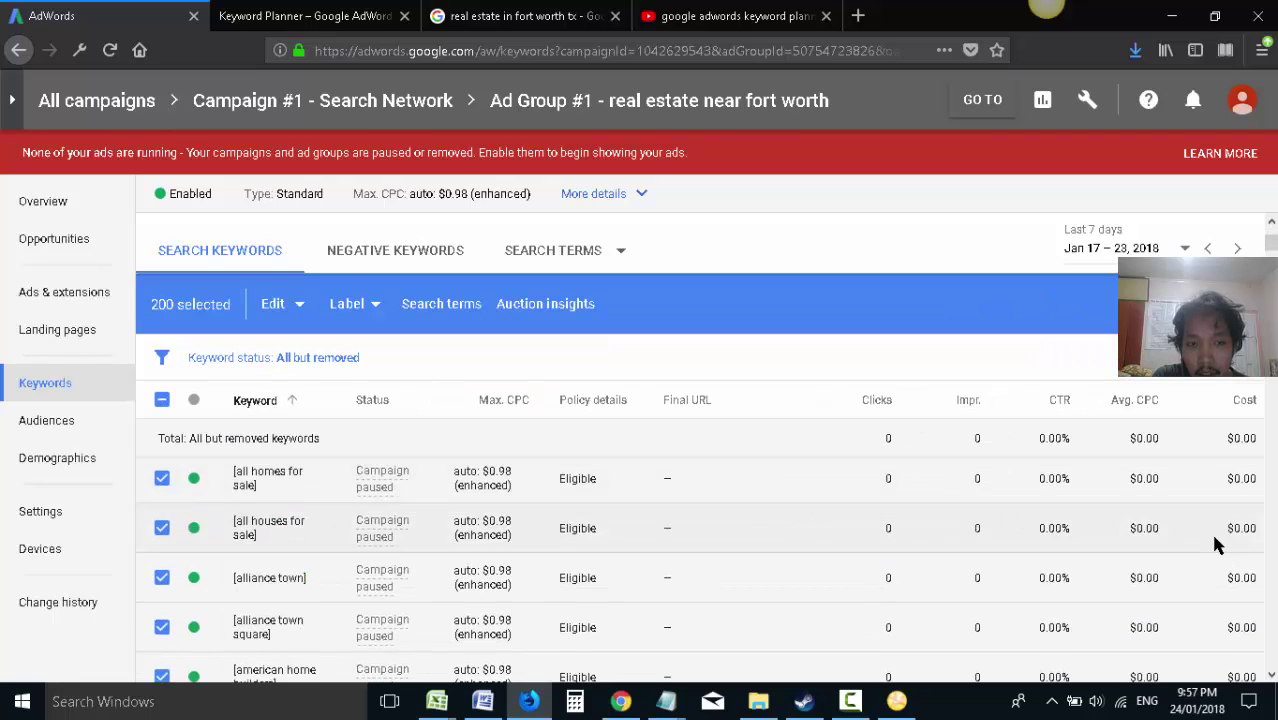
- Capture the beginning of the keyword list and draw a red arrow to the first keyword, [affordable home builders]
scroll(1210, 530, "up", 1)
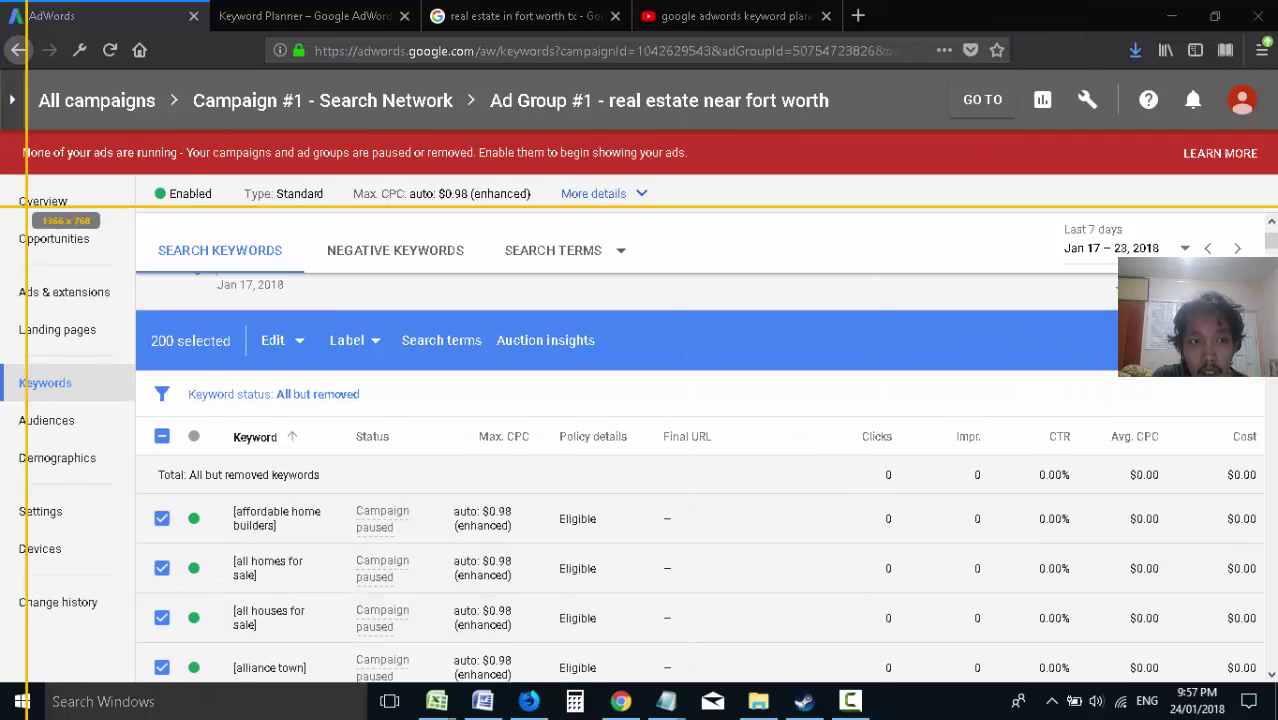
left_click_drag(22, 84, 1232, 650)
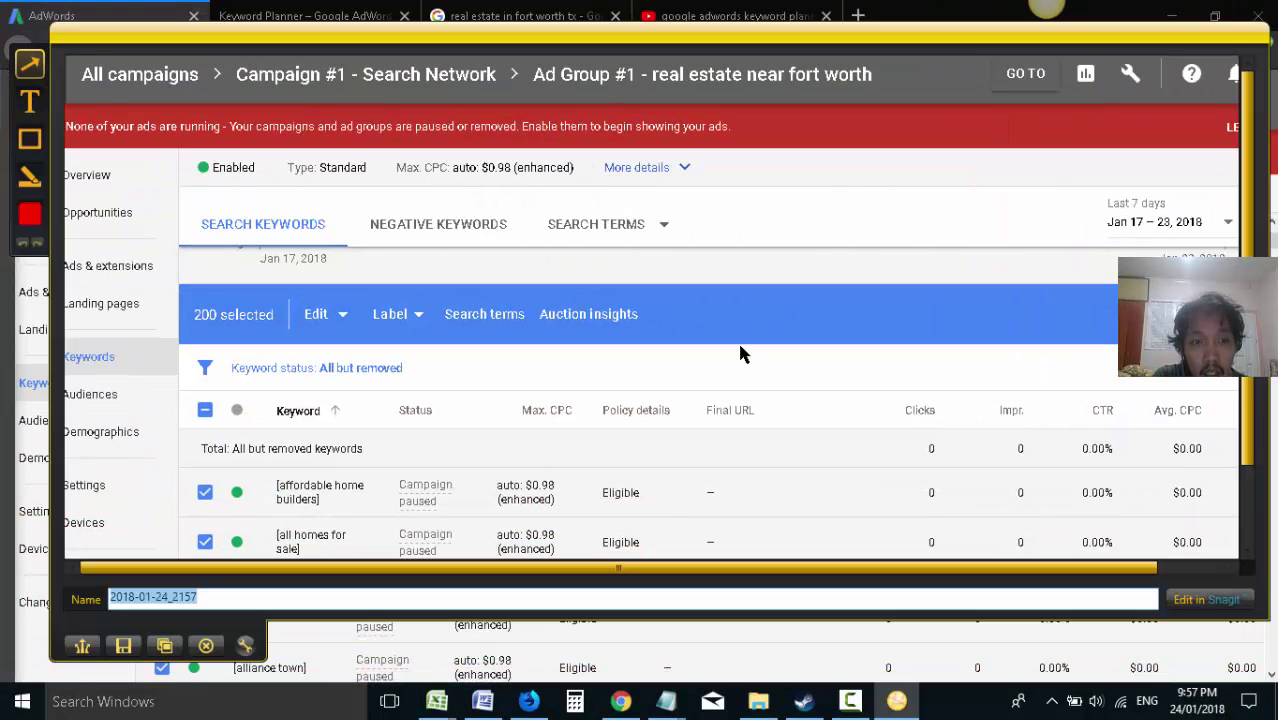
mouse_move(742, 351)
left_mouse_down()
mouse_move(420, 489)
mouse_move(397, 486)
left_mouse_up()
- Add the callout "scroll down the keywords to see if all of them have brackets [ ]" at the arrow's start
left_click_drag(727, 262, 1018, 451)
type("scroll dow")
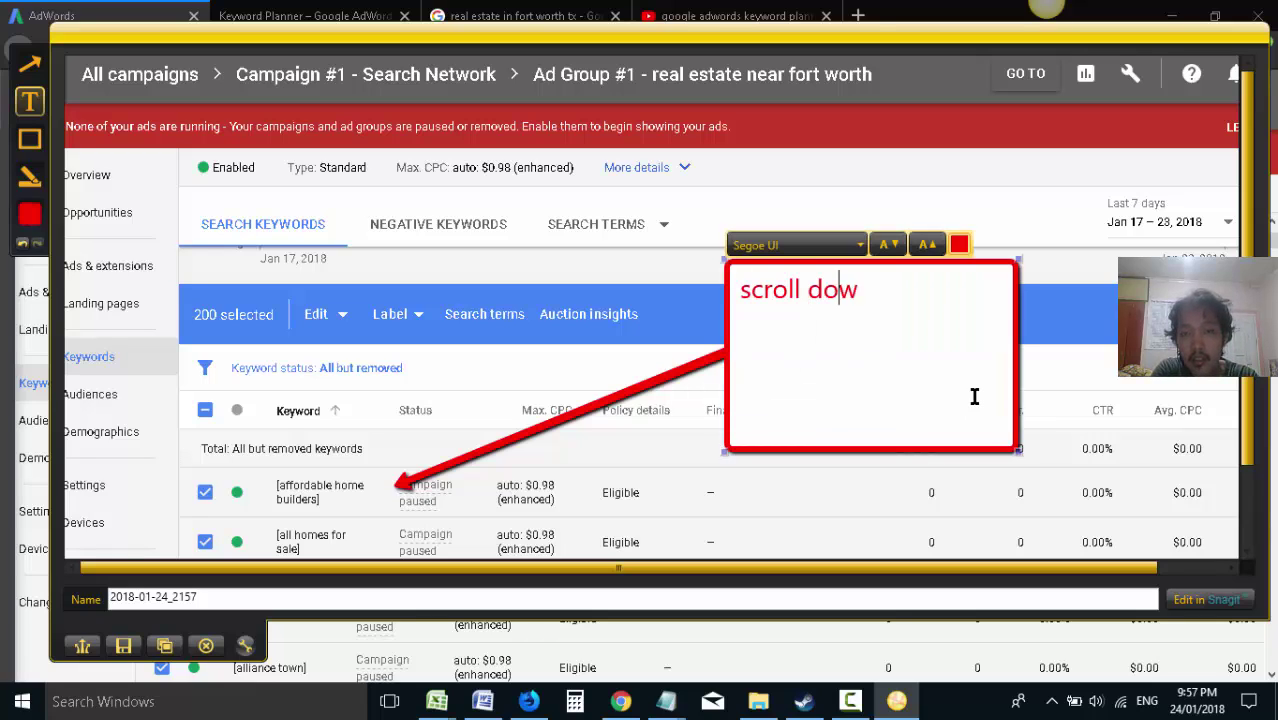
type("n the key")
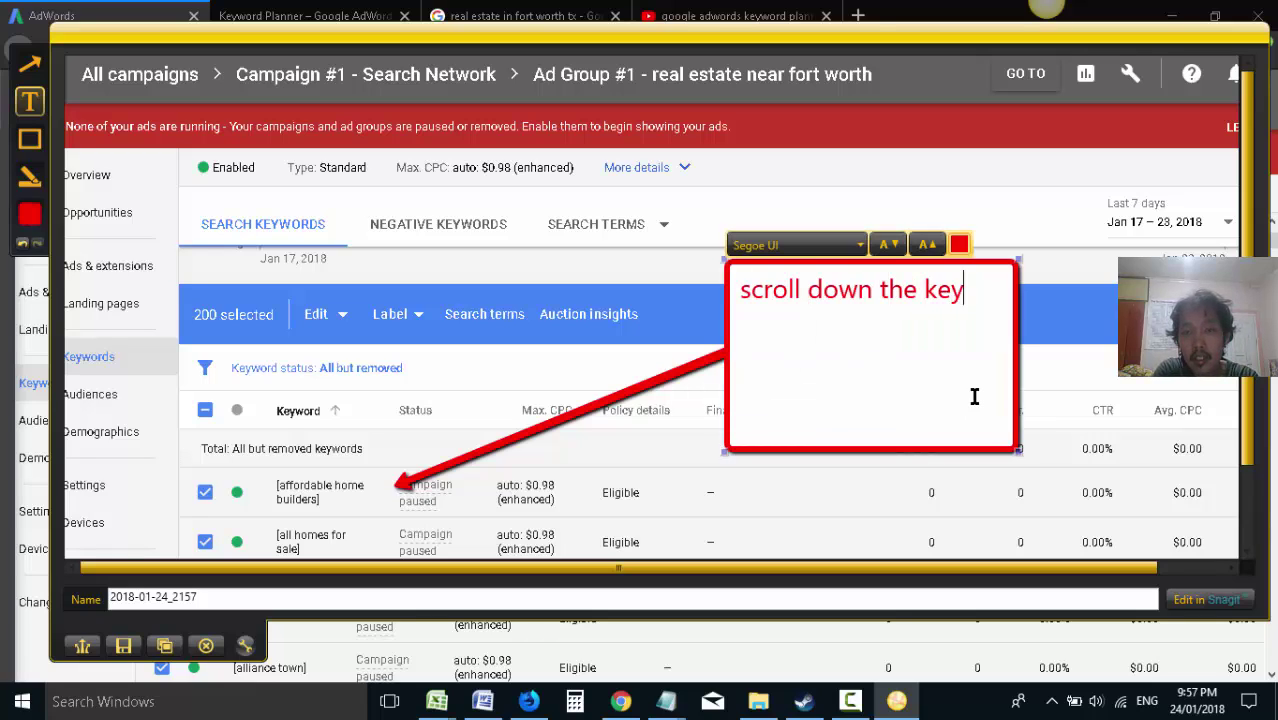
type("words to see if")
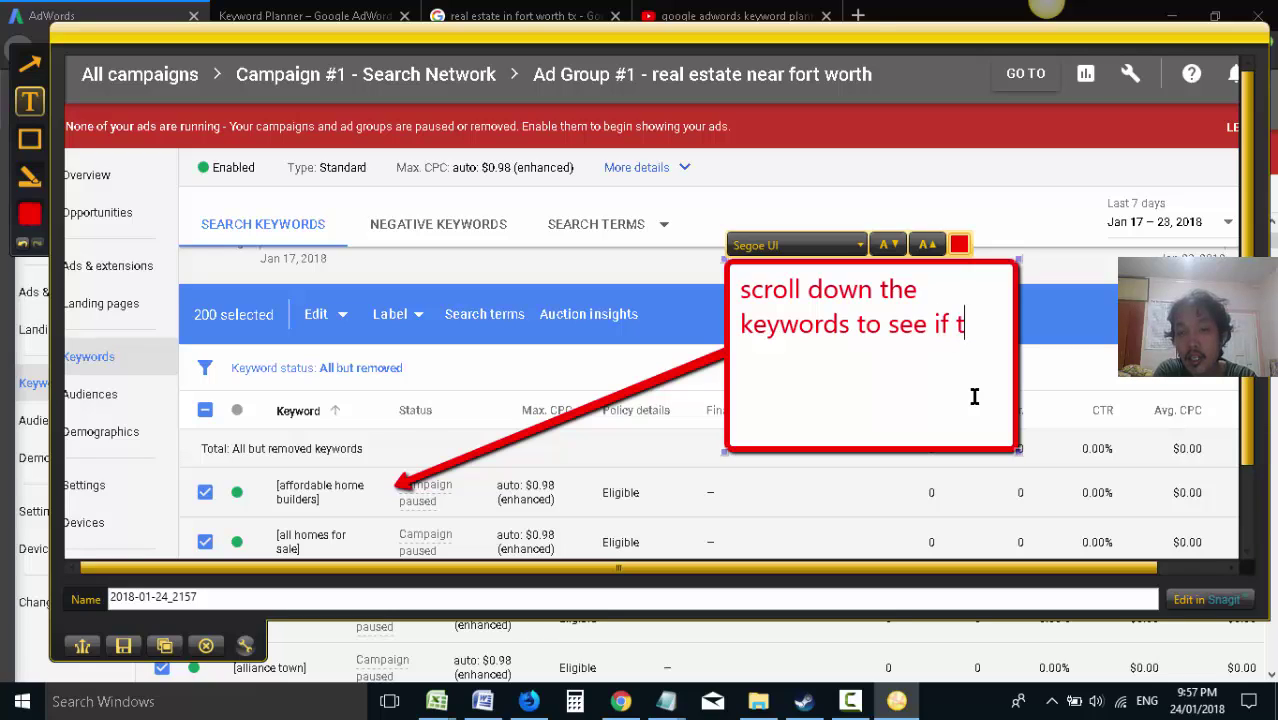
type(" all of them have")
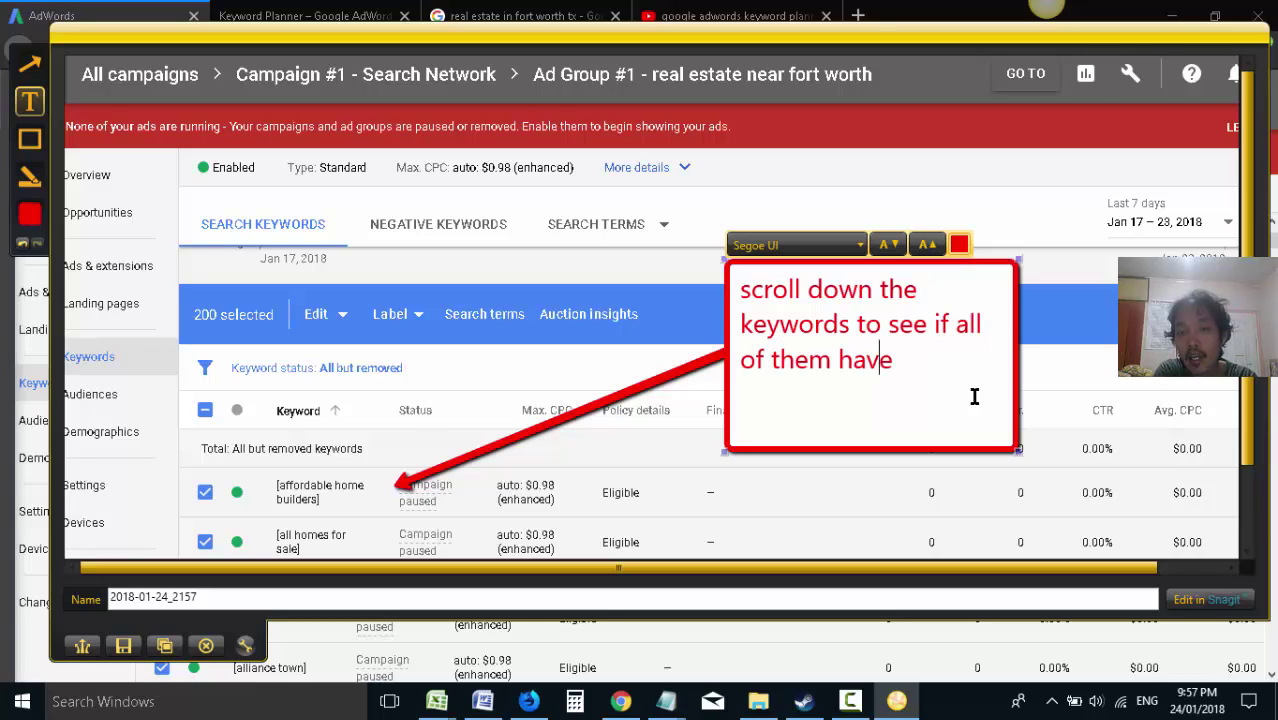
type(" bracke")
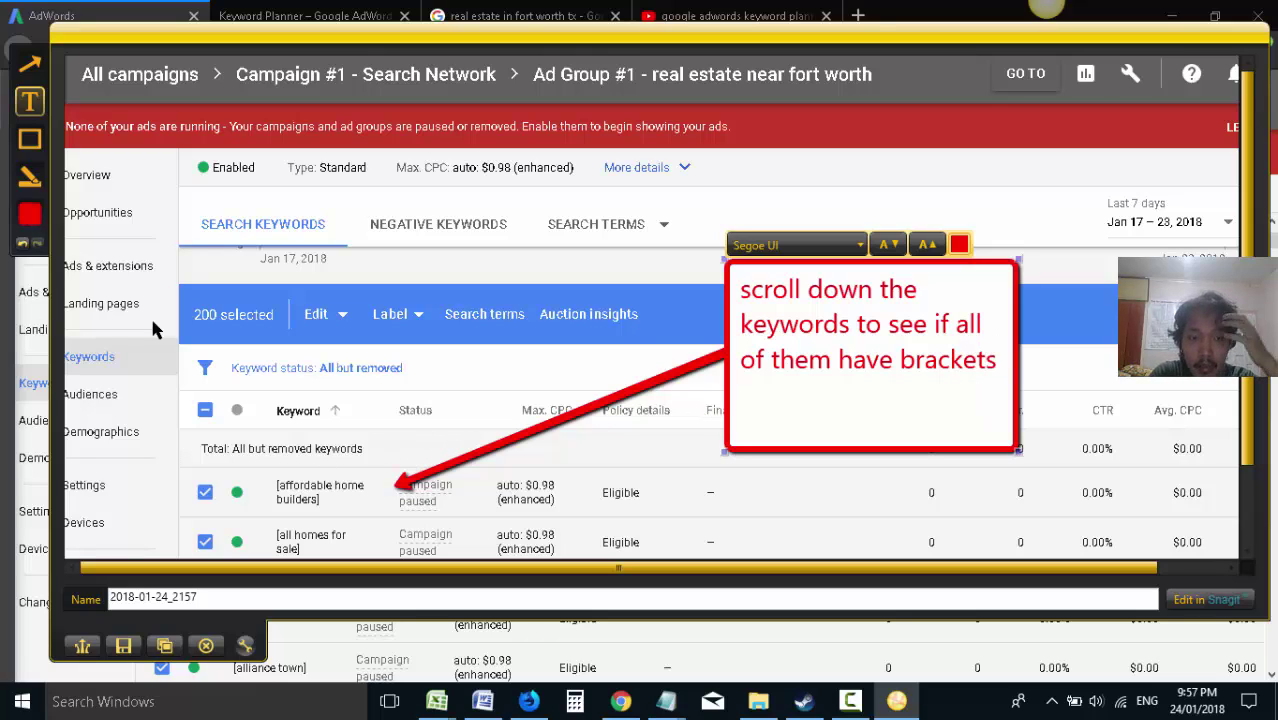
type("ts")
key("Return")
type("[ ]")
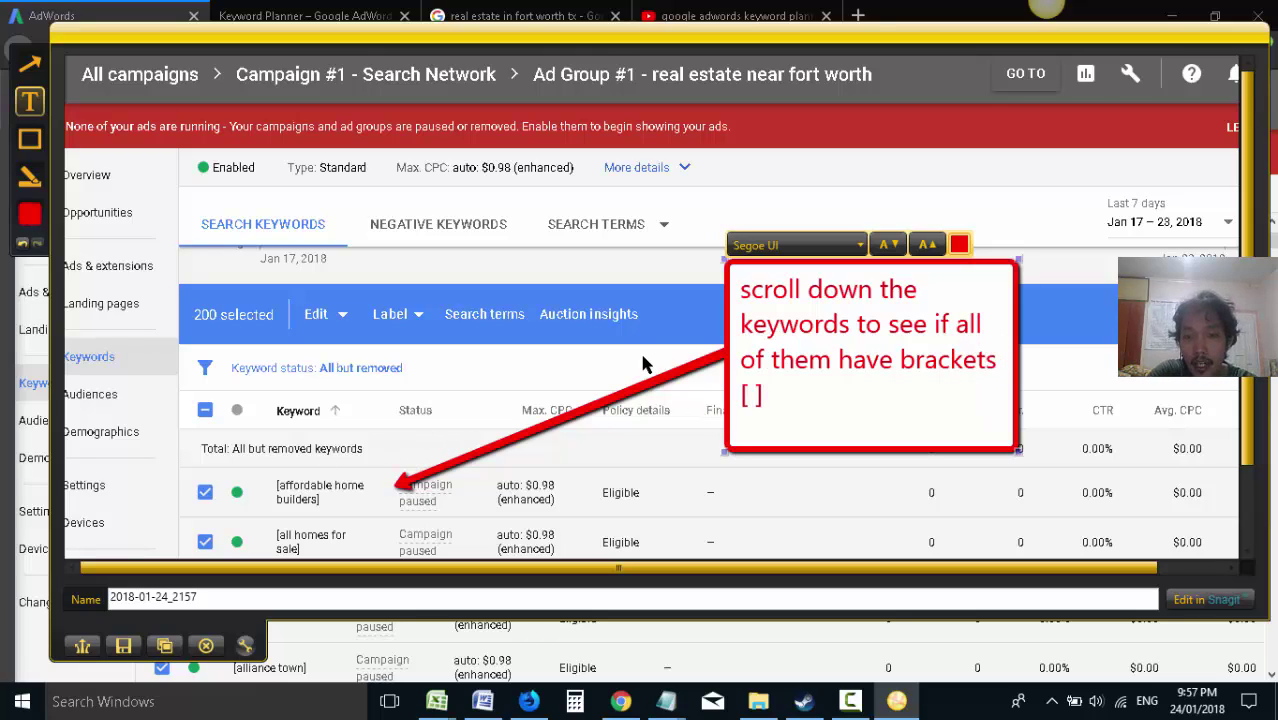
- Copy the annotated brackets capture, paste it below the Show rows screenshot in 01 adwords video.docx, and save the document
left_click(123, 645)
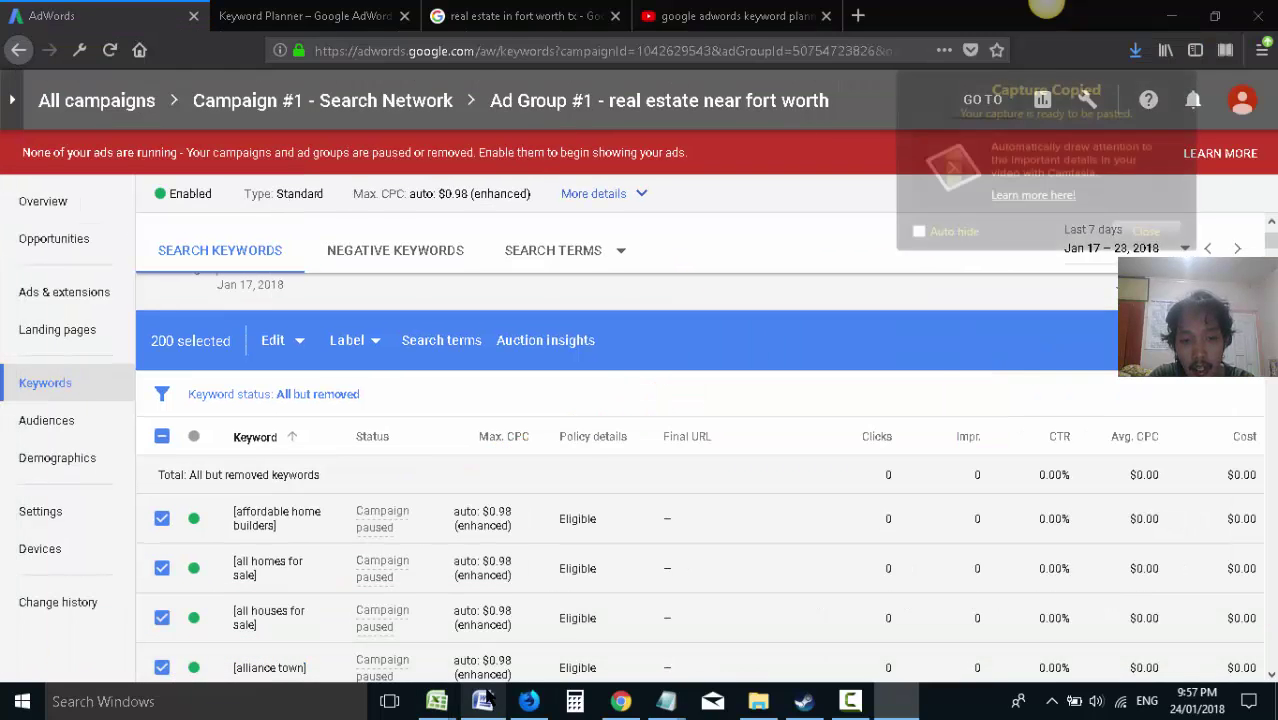
left_click(482, 701)
scroll(864, 527, "down", 1)
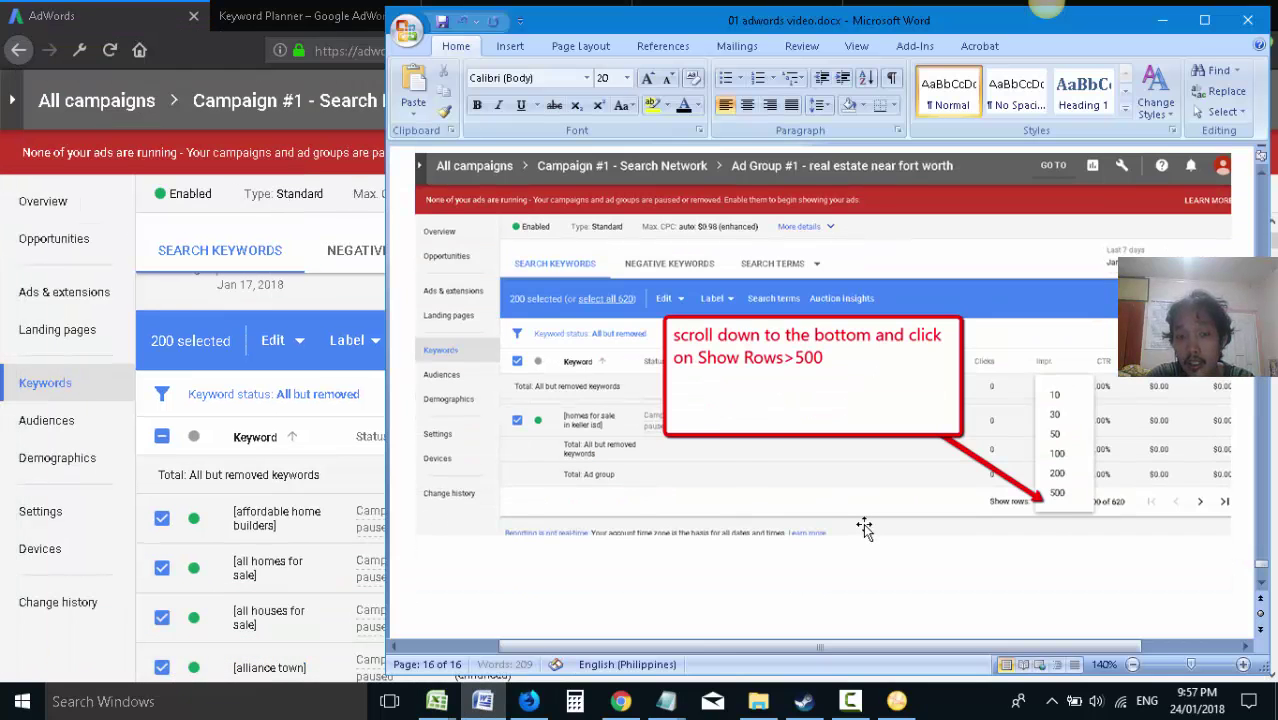
key("ctrl+v")
scroll(1071, 537, "down", 1)
scroll(1071, 537, "up", 3)
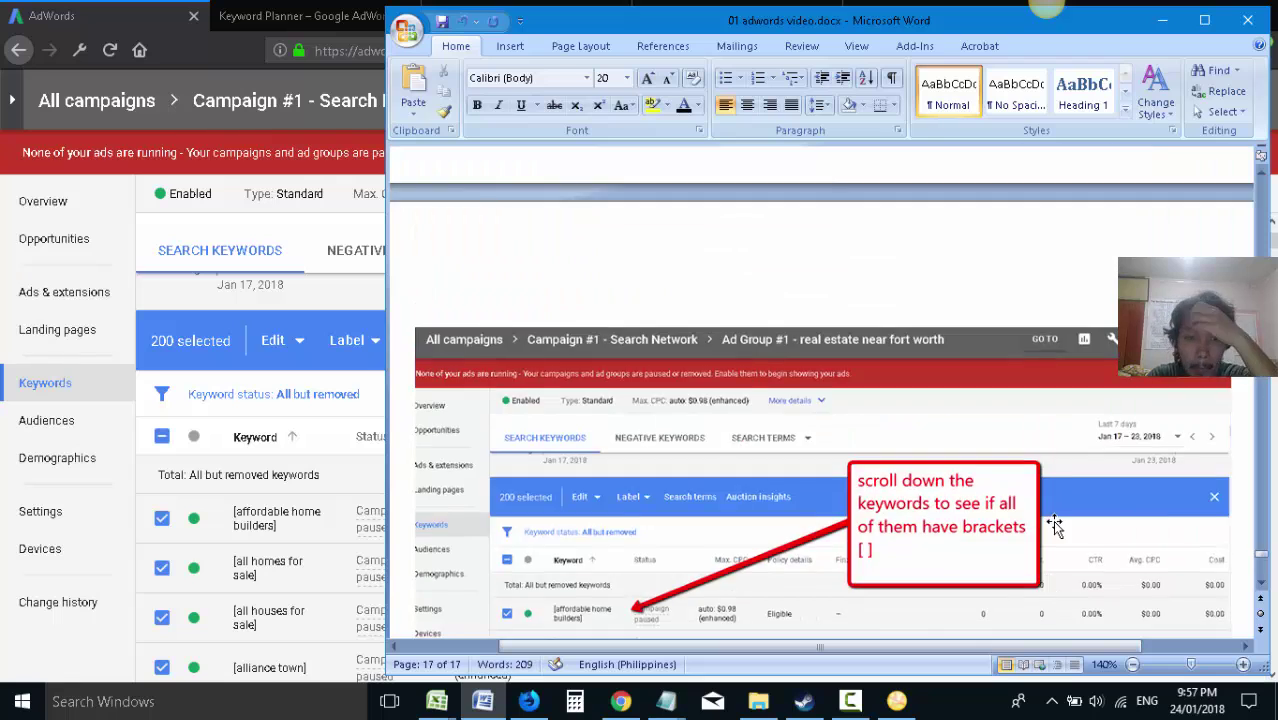
key("ctrl+v")
scroll(1129, 465, "up", 5)
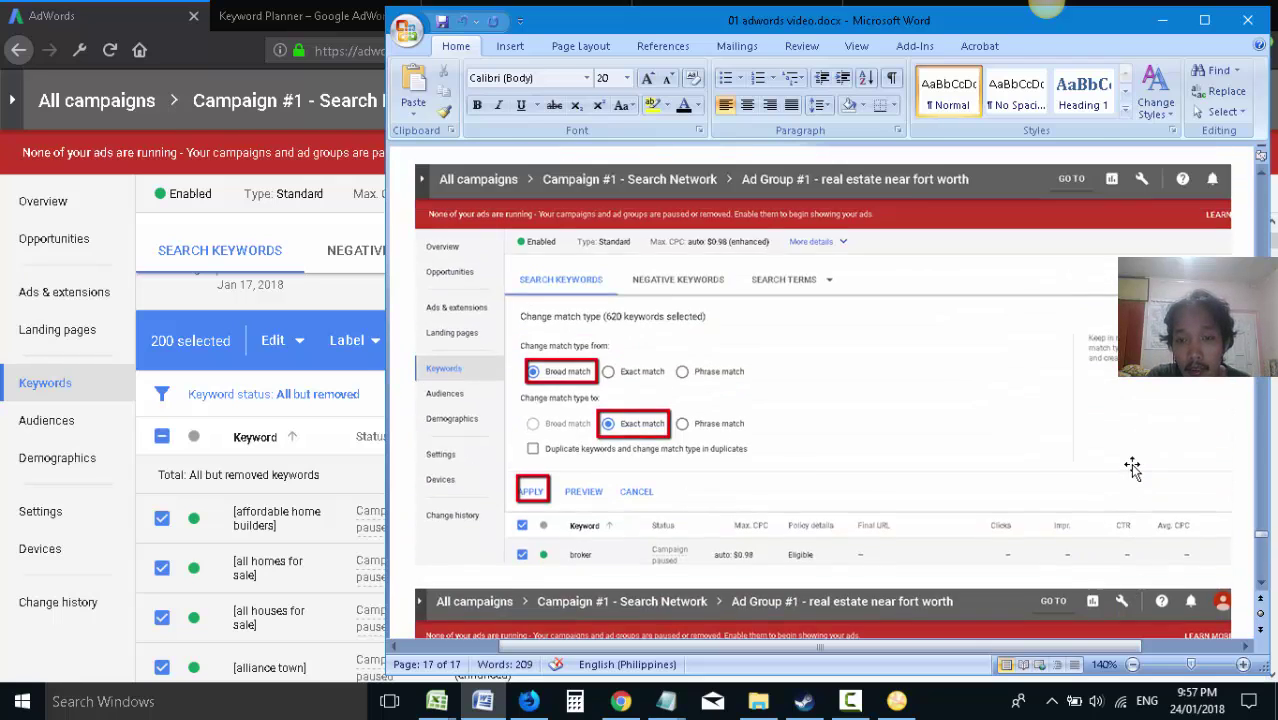
scroll(1139, 458, "down", 10)
scroll(1147, 450, "down", 5)
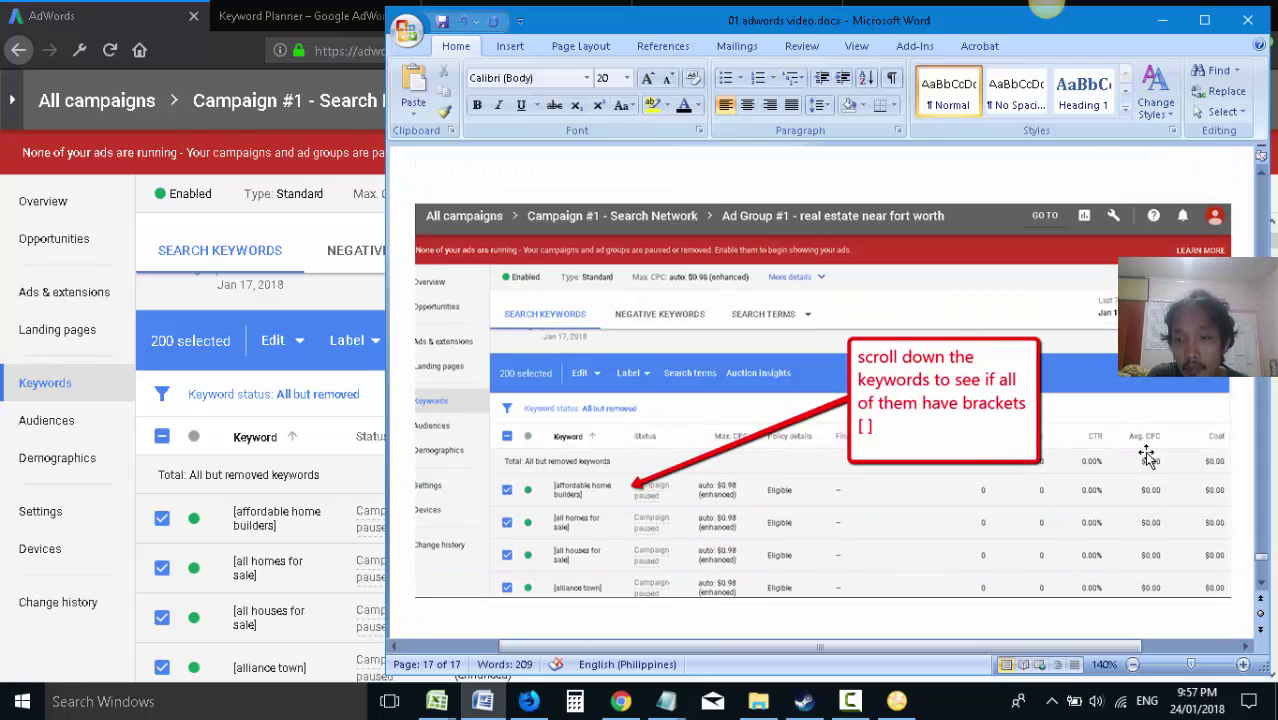
key("ctrl+s")
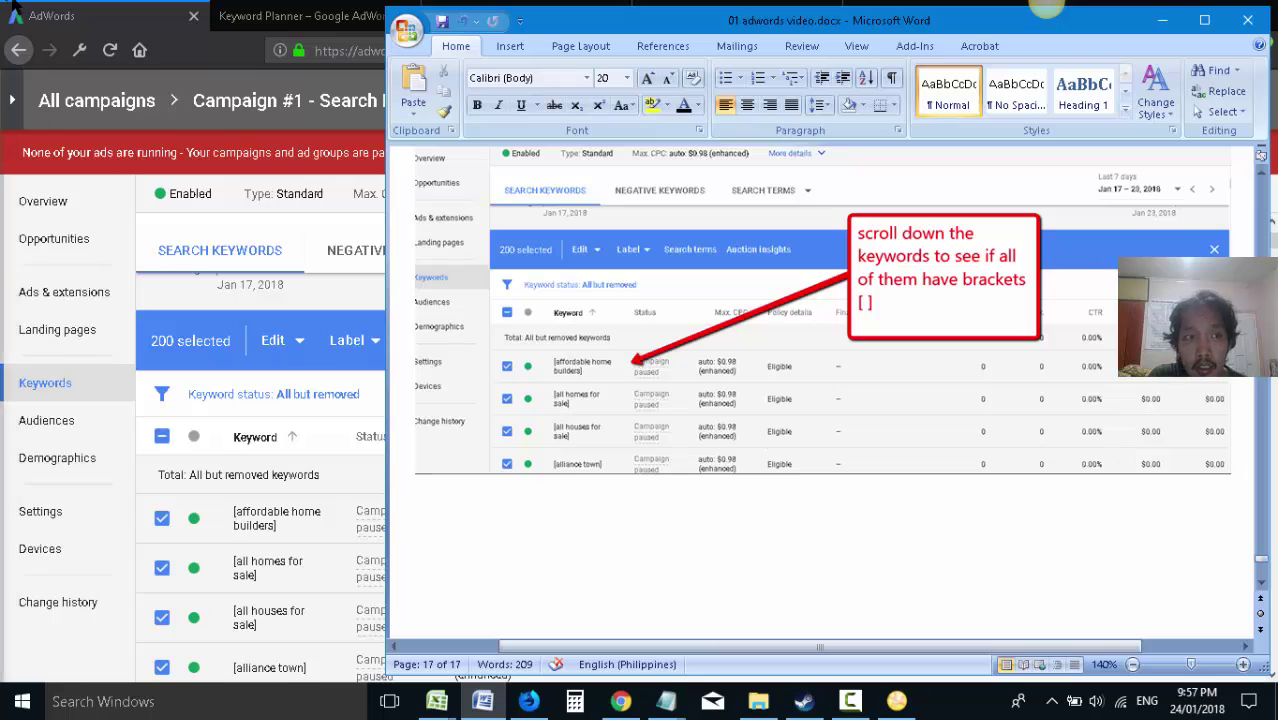
- Switch back to AdWords and capture the end of the keyword list including its page navigation controls
key("alt+Tab")
scroll(927, 547, "down", 20)
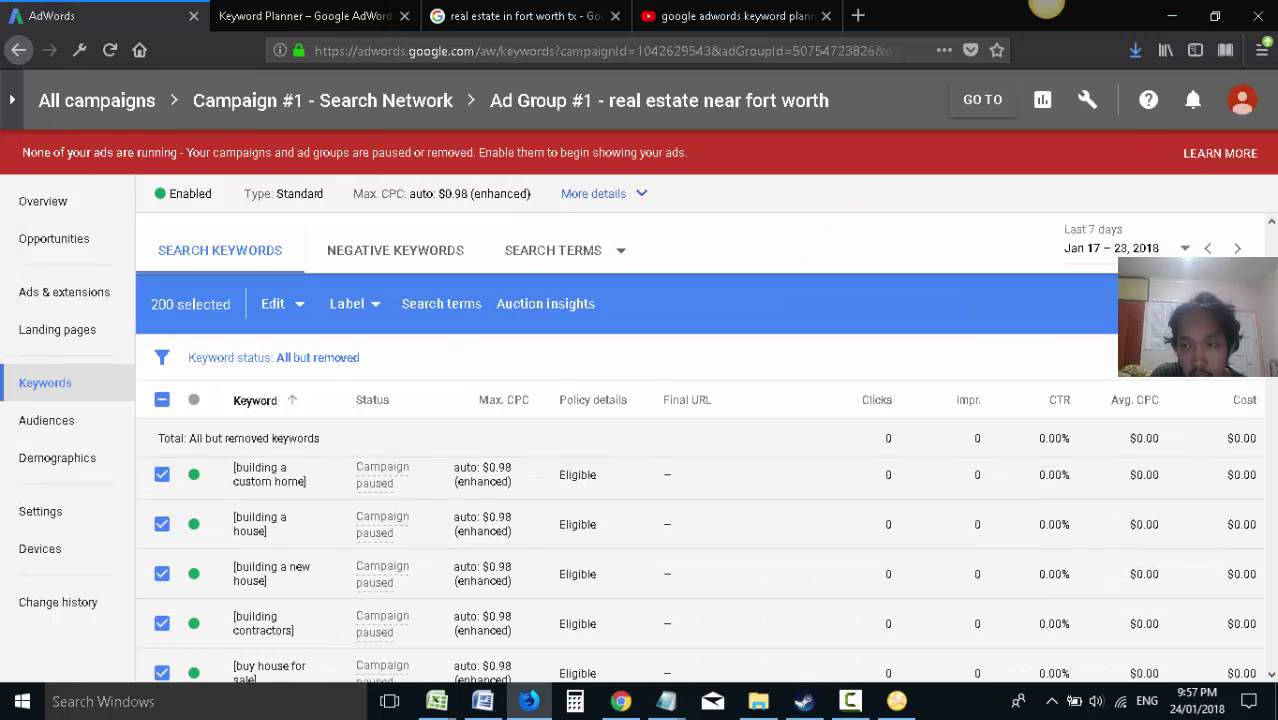
scroll(699, 450, "down", 20)
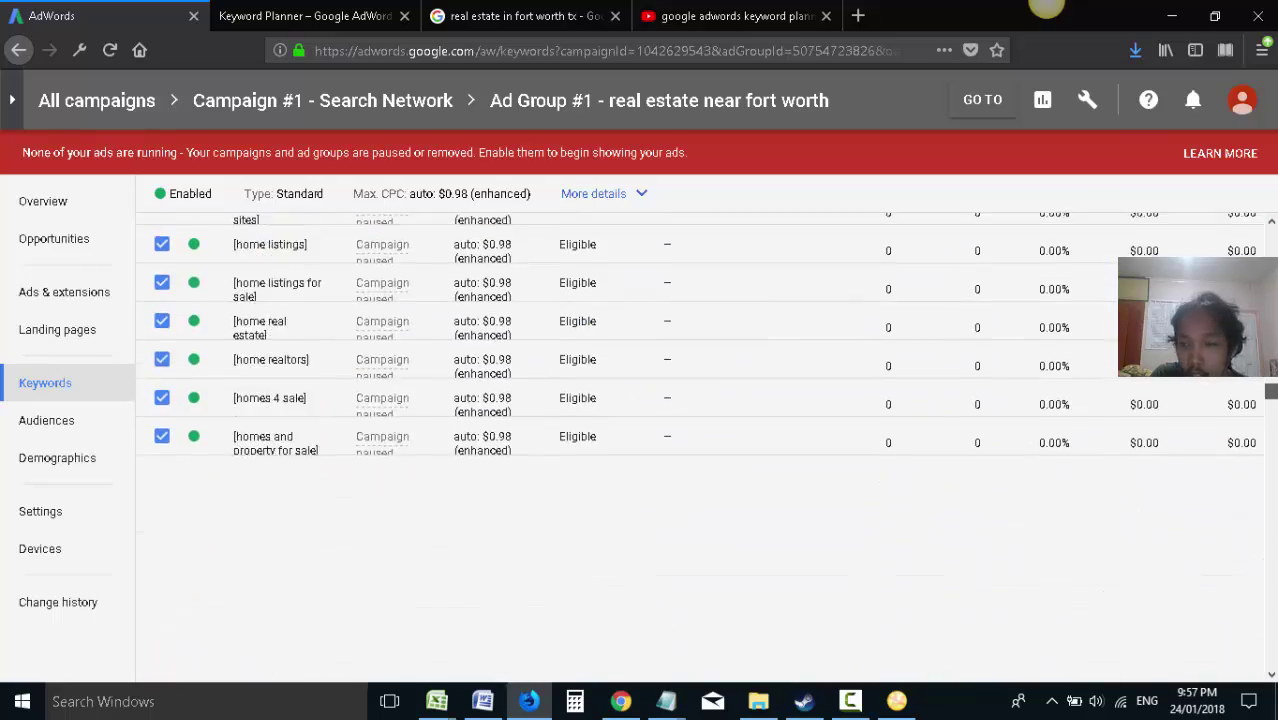
scroll(699, 450, "down", 20)
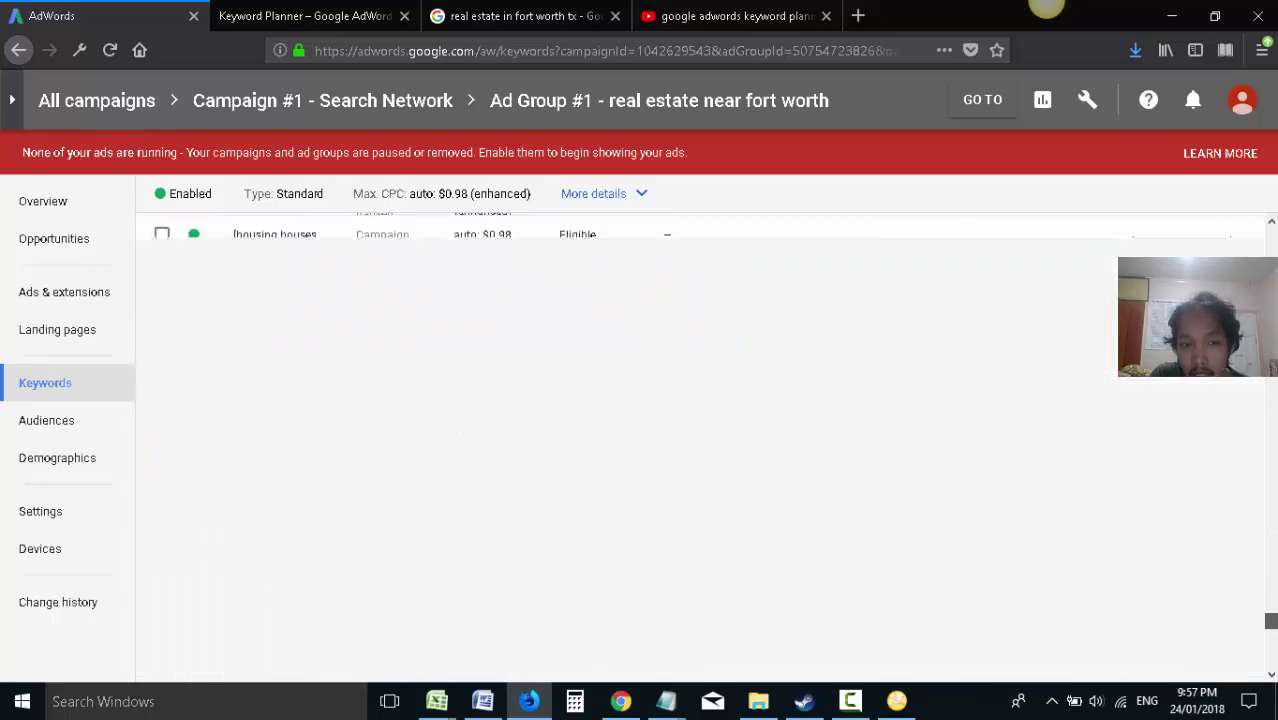
scroll(699, 450, "down", 10)
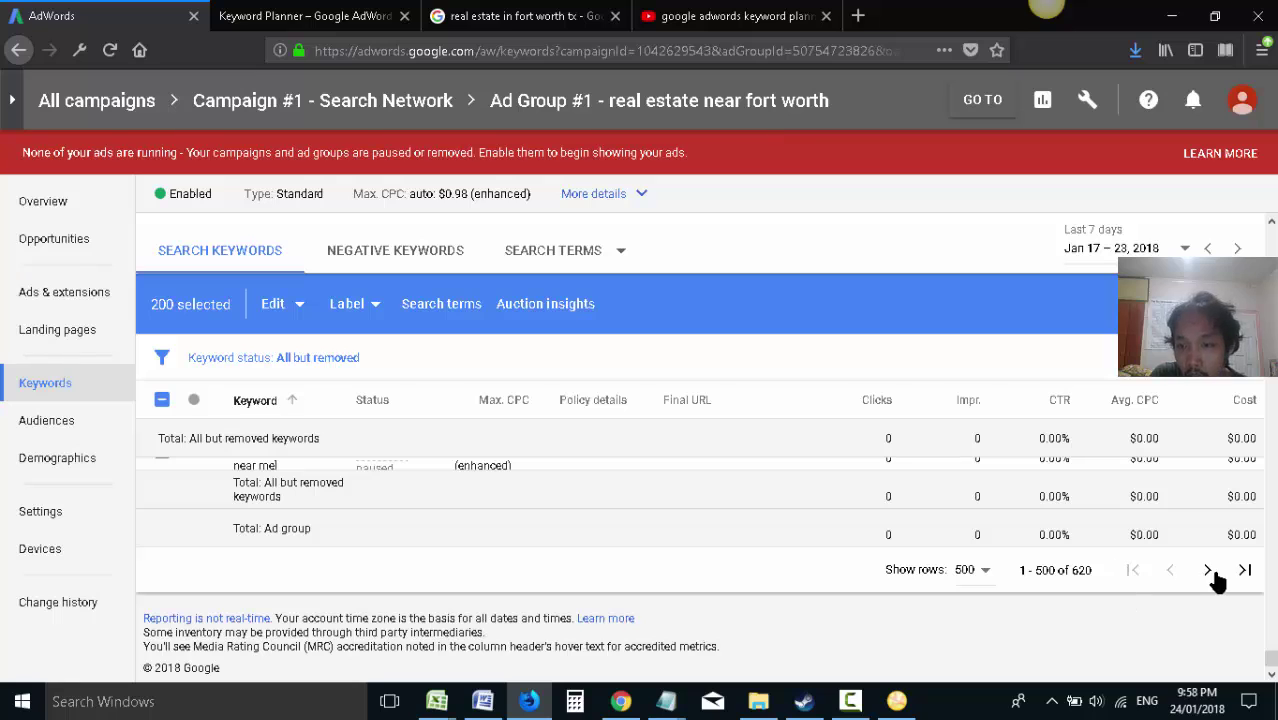
left_click(1011, 37)
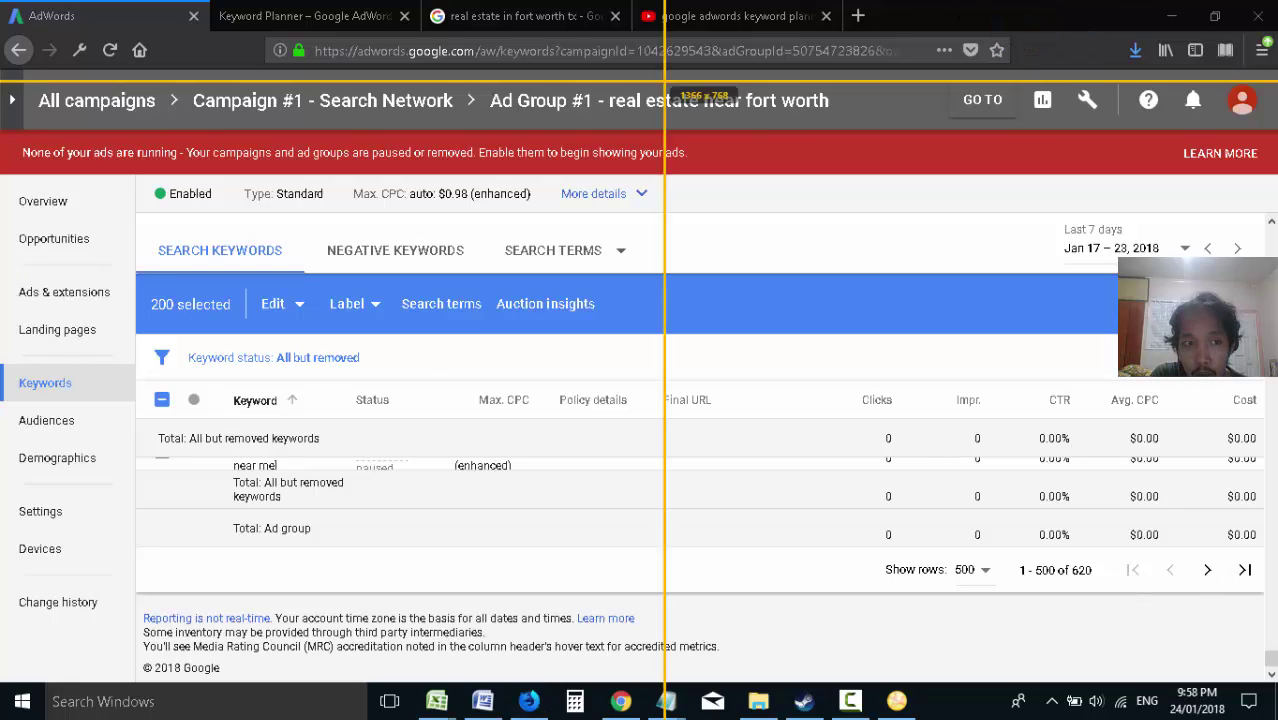
left_click_drag(22, 138, 1251, 648)
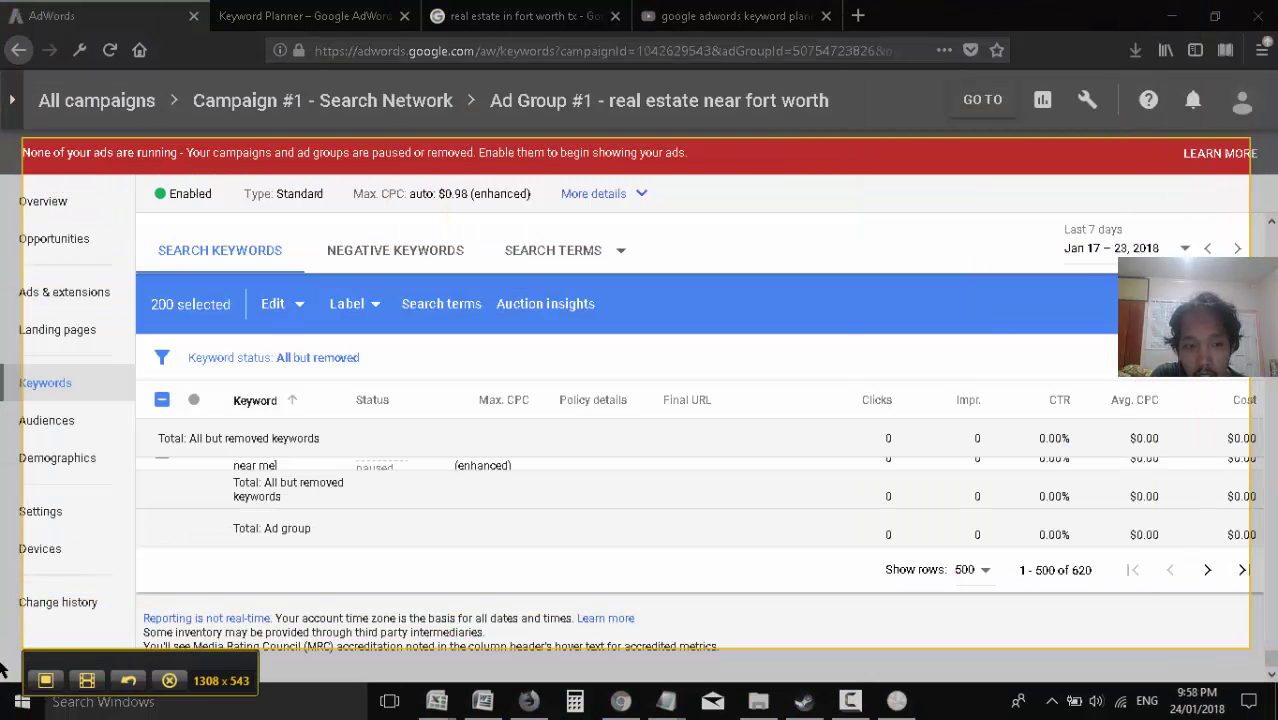
left_click(32, 682)
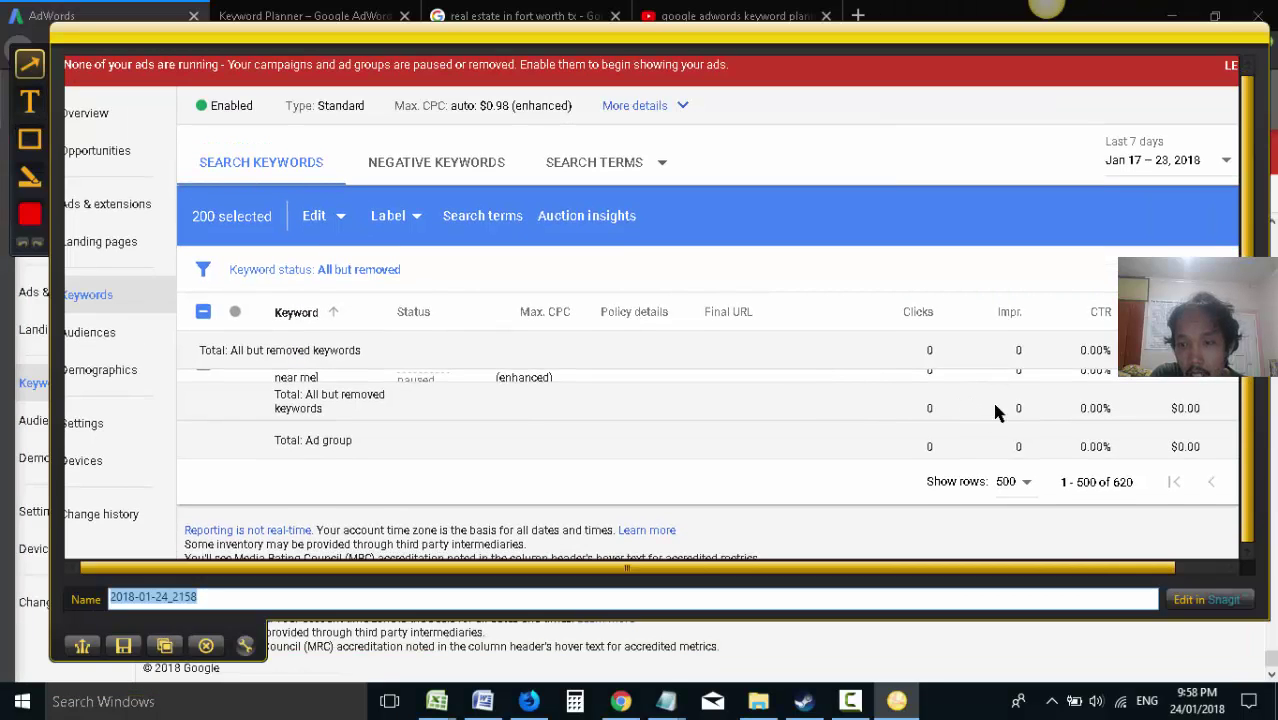
- Draw a red arrow to the next-page control and paste the annotated capture below the brackets screenshot in 01 adwords video.docx
left_click(1230, 567)
mouse_move(900, 293)
left_mouse_down()
mouse_move(1106, 410)
mouse_move(1192, 480)
left_mouse_up()
left_click(165, 645)
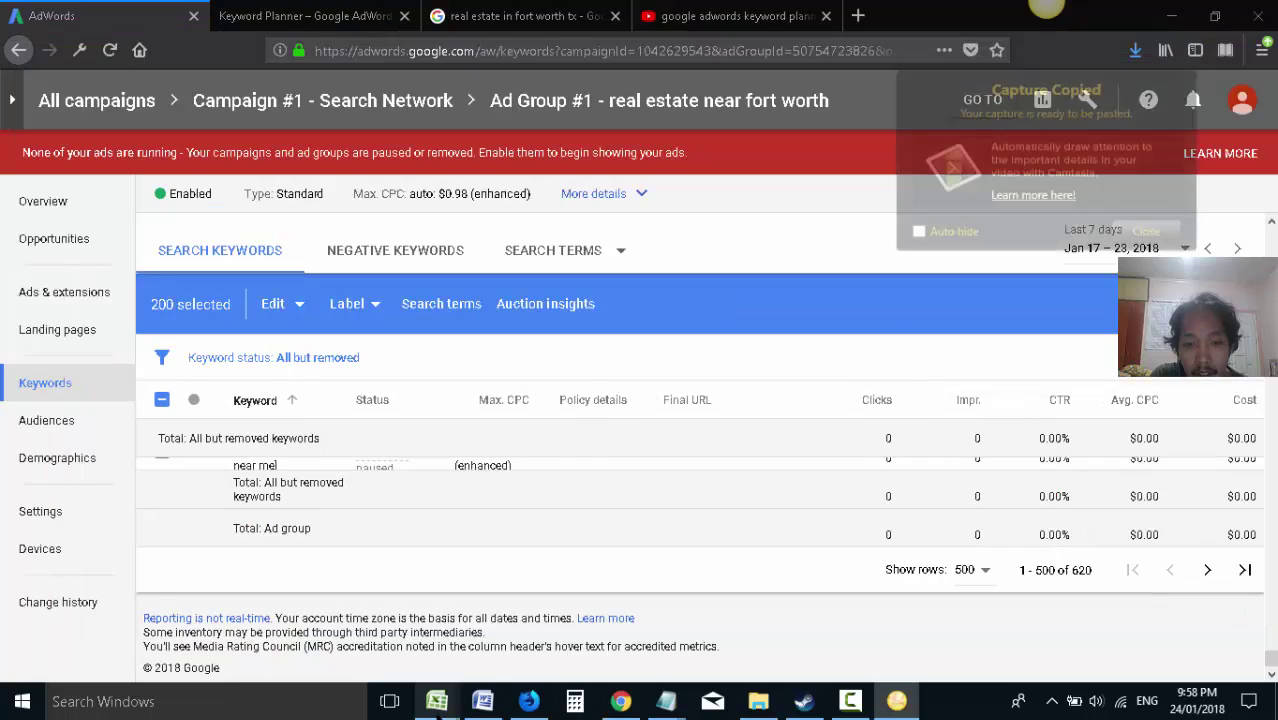
key("alt+Tab")
key("ctrl+v")
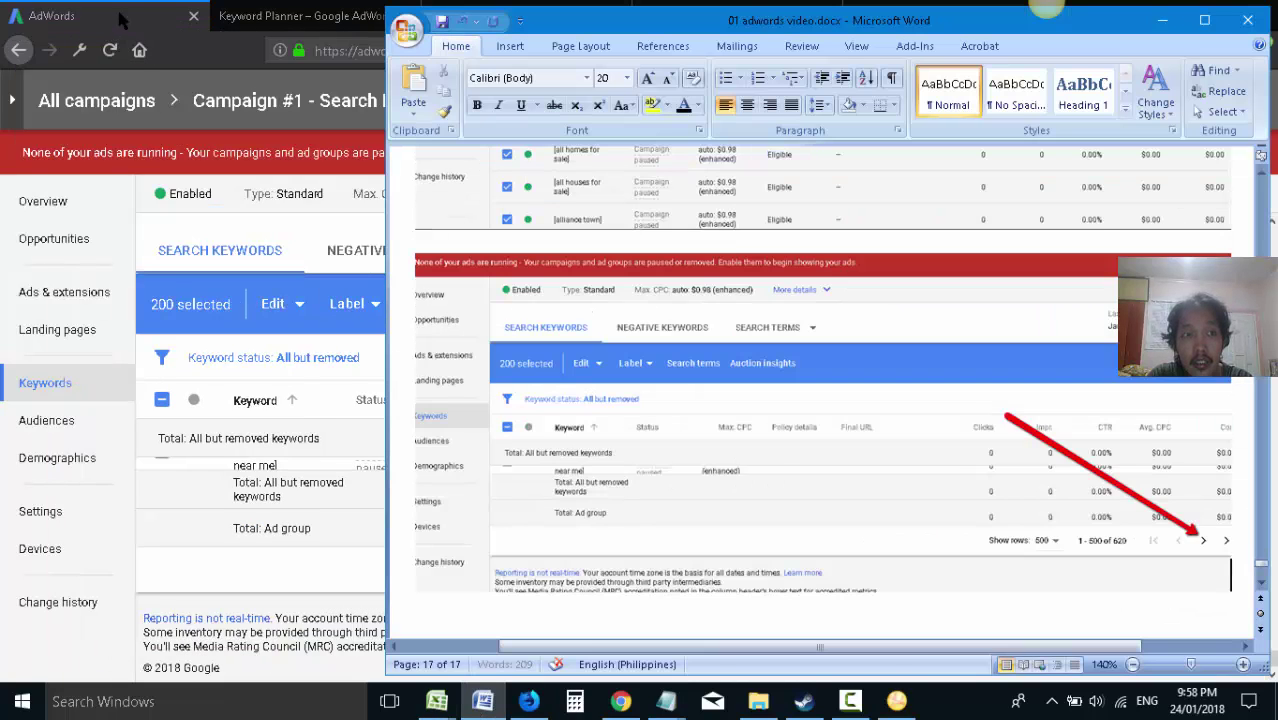
- Switch to AdWords and check both pages of the ad group's keyword list for brackets around every keyword
left_click(118, 20)
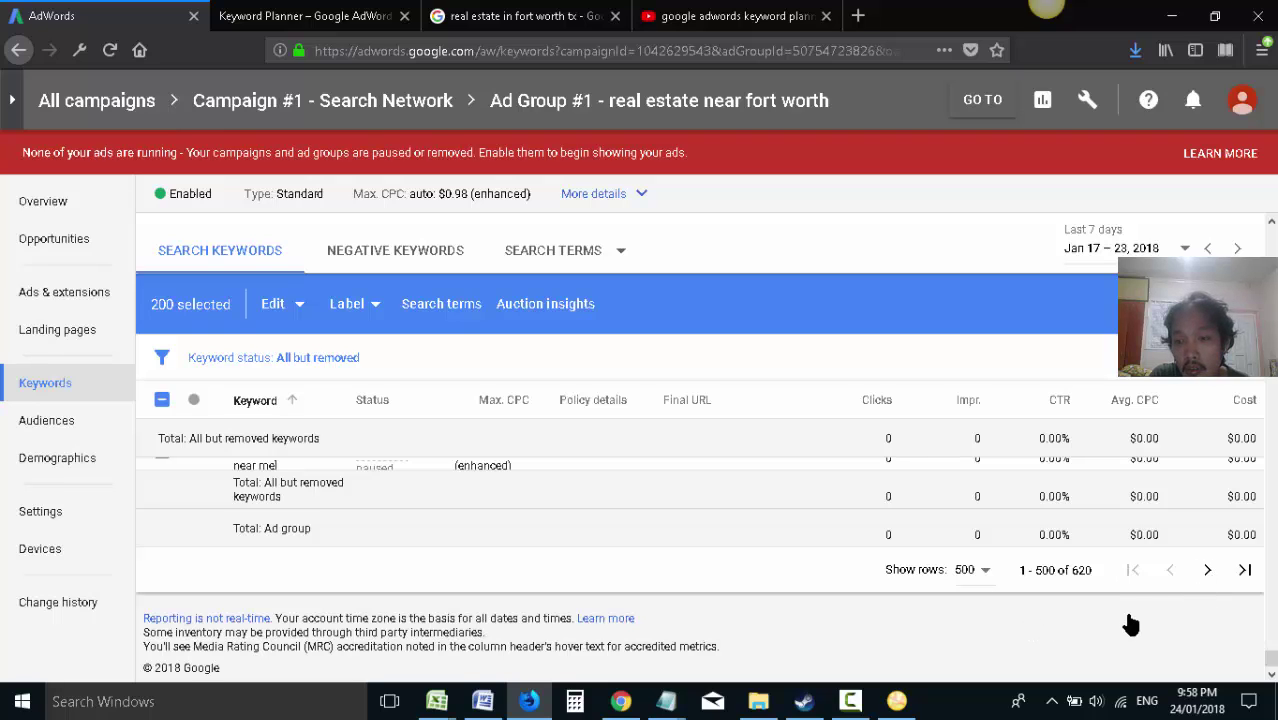
scroll(1130, 620, "up", 3)
scroll(1170, 568, "down", 3)
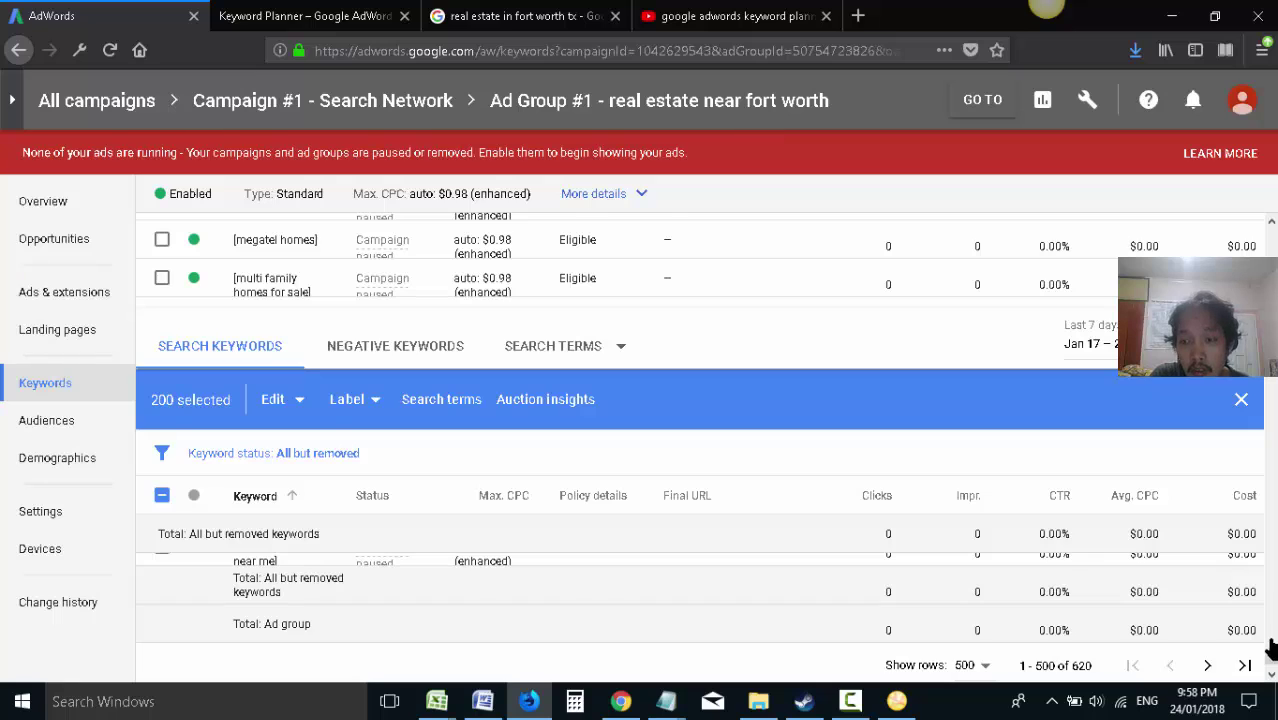
scroll(1265, 648, "down", 3)
scroll(1107, 535, "up", 3)
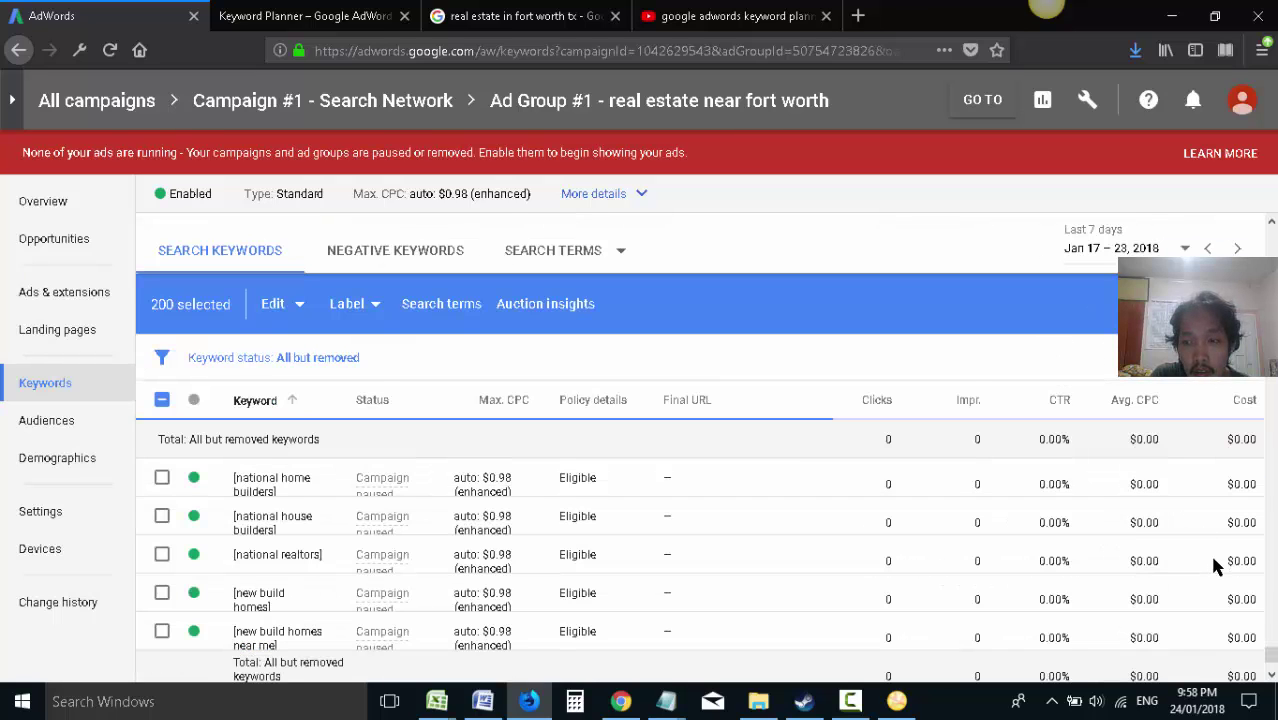
scroll(1215, 565, "up", 5)
scroll(1272, 655, "down", 10)
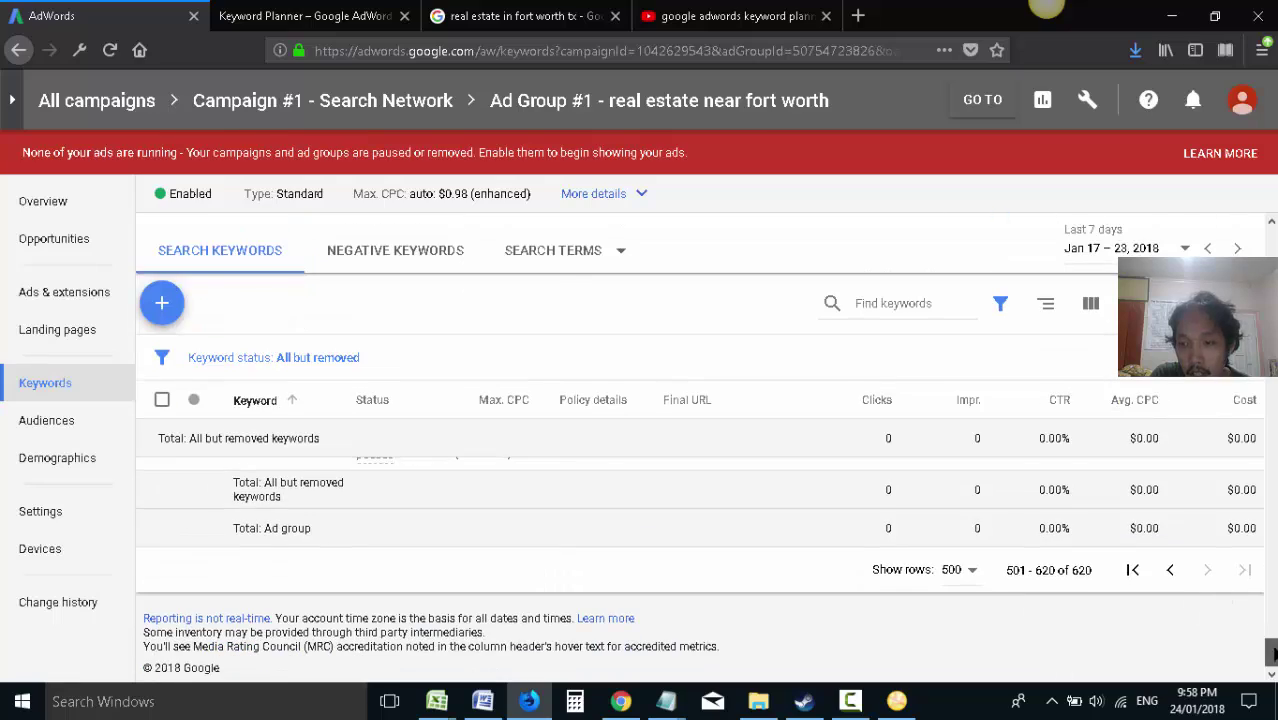
left_click_drag(1270, 655, 1271, 228)
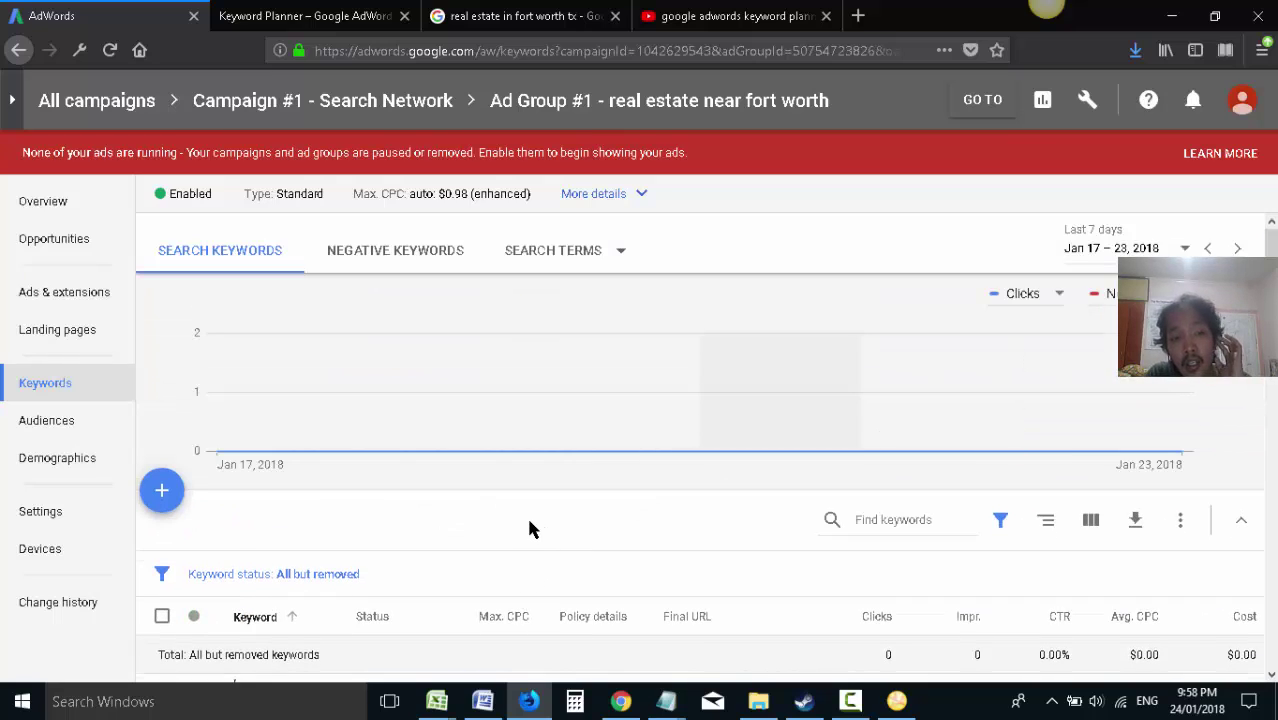
scroll(528, 512, "down", 2)
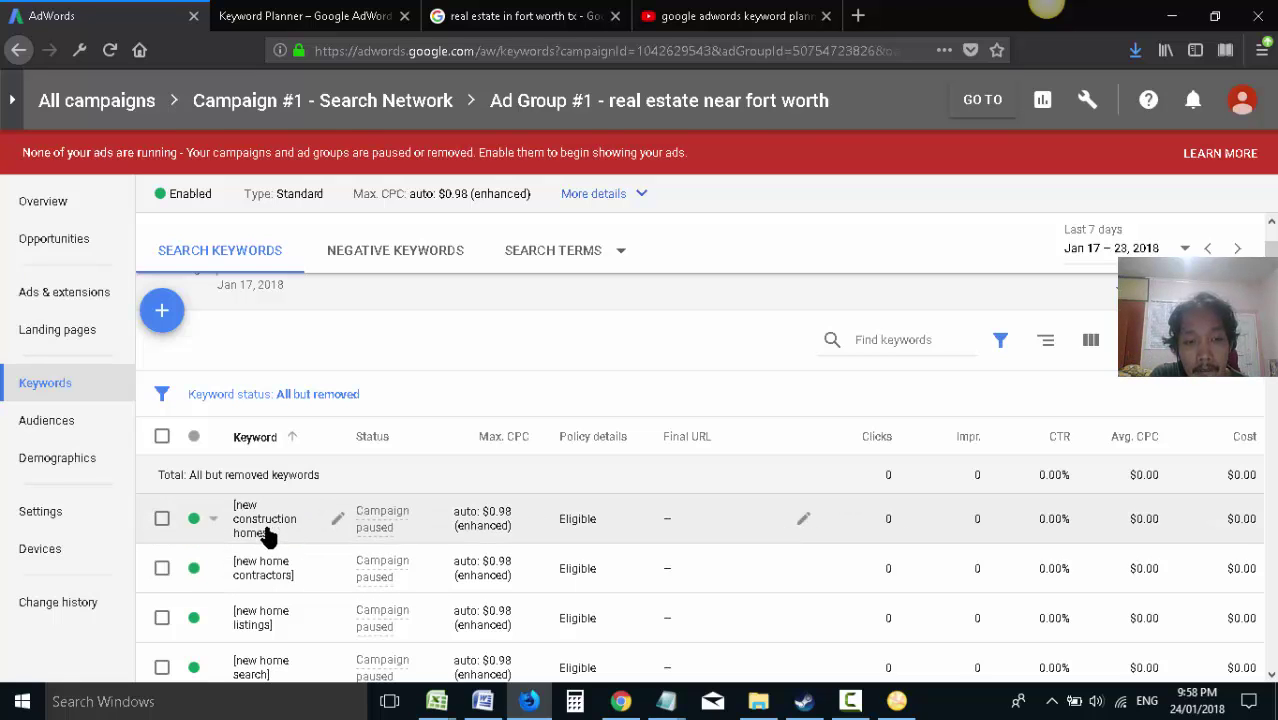
left_click_drag(1271, 249, 1271, 660)
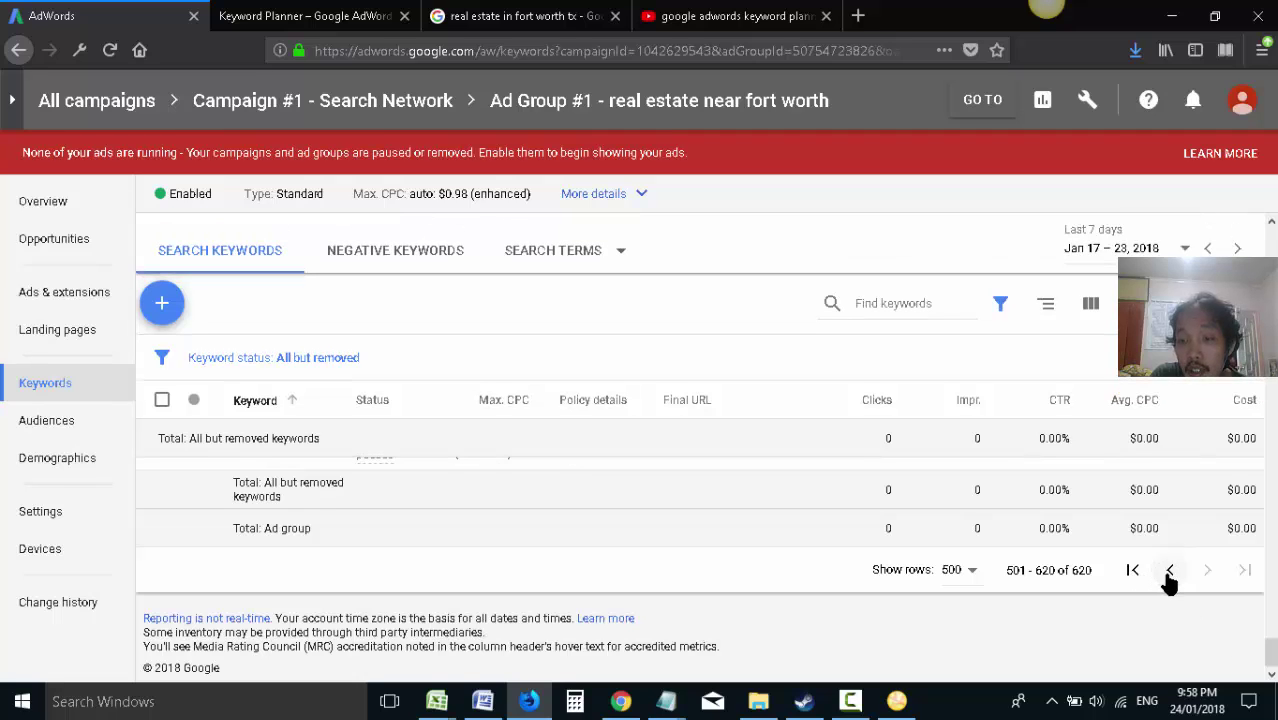
- Switch to Word and add "By doing this, the benefit to the client is it will only show the advertisements to people who typed exactly those keywords"
left_click(482, 701)
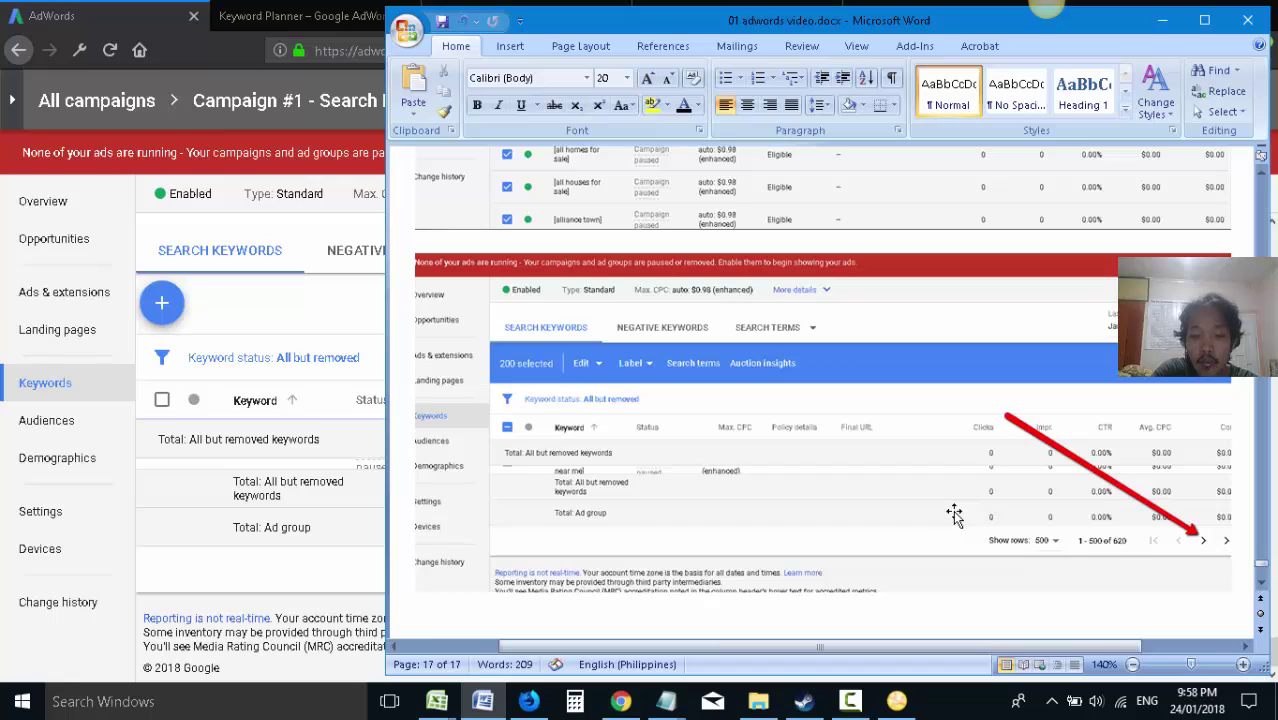
type("By dio")
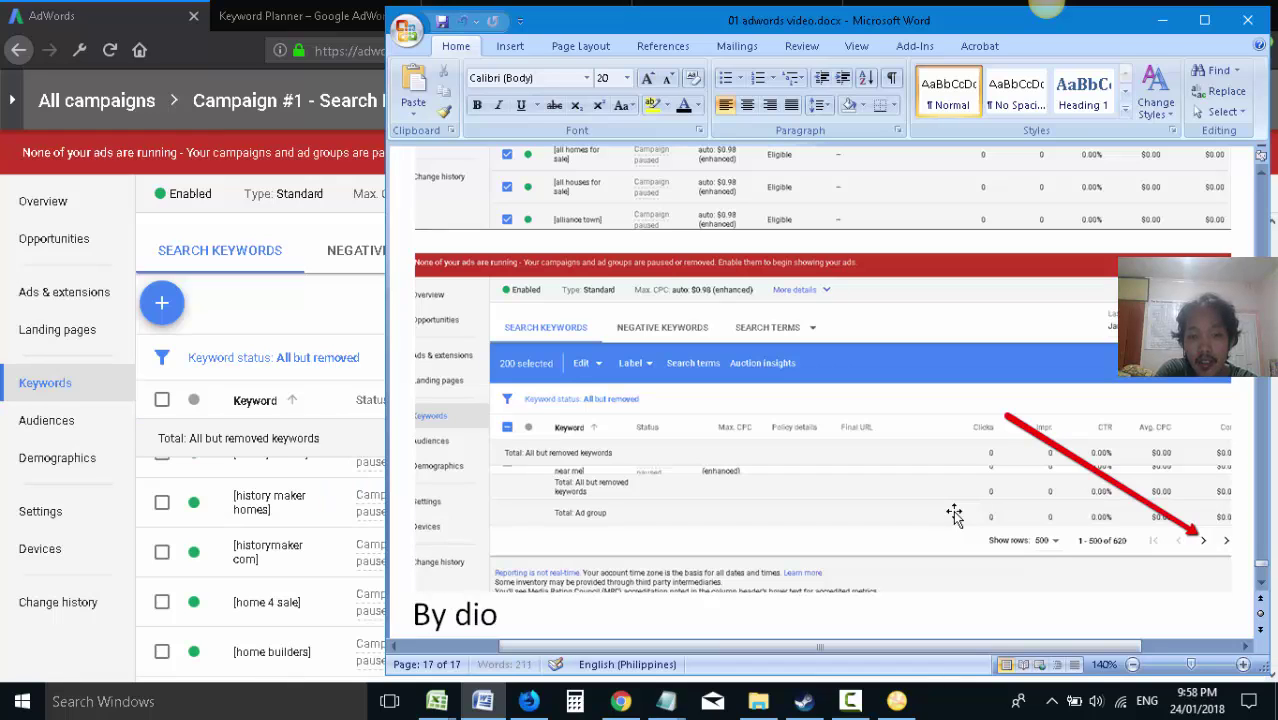
key("BackSpace")
type("u")
key("BackSpace")
key("BackSpace")
type("oin")
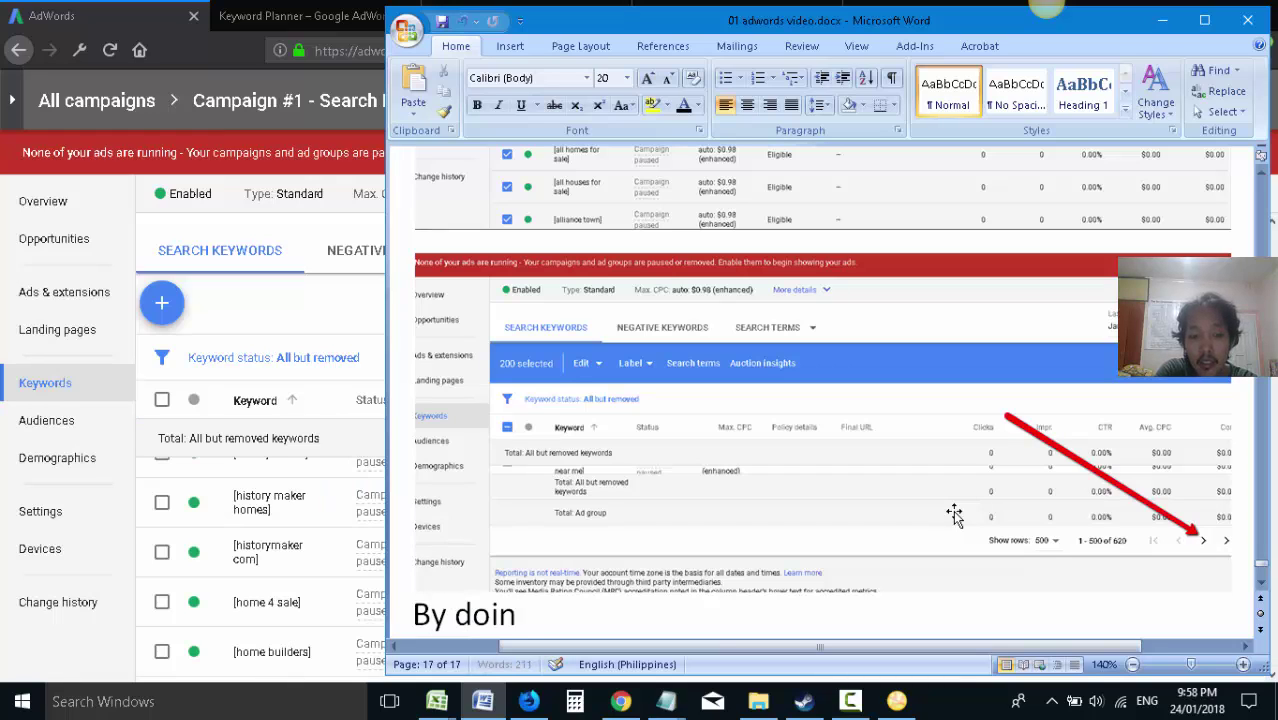
type("g this, the benefit")
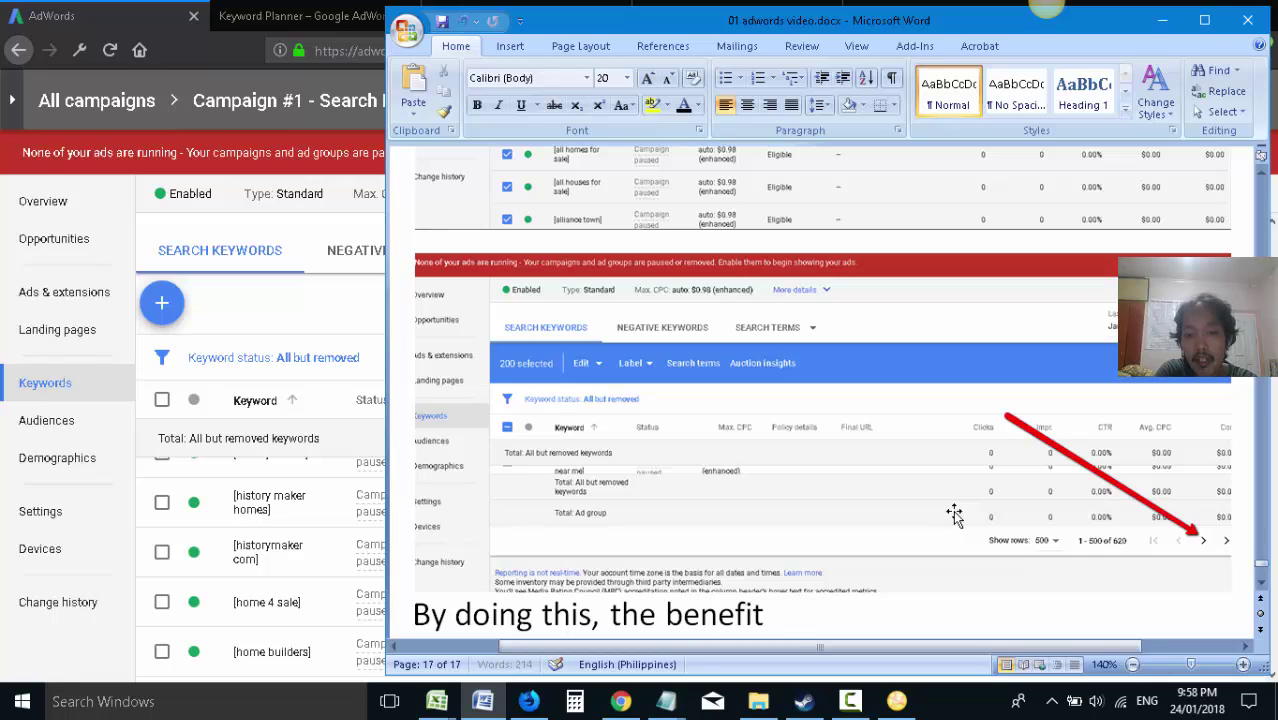
type(" to the client is")
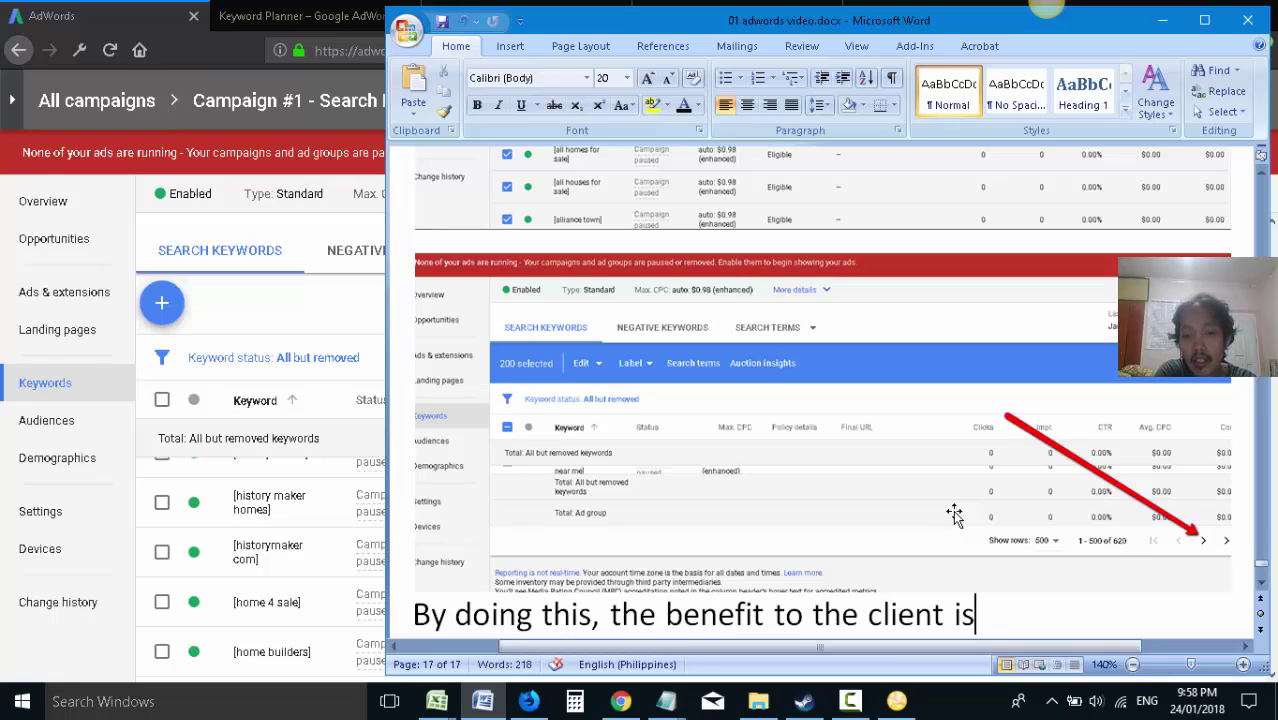
type(" it will only show the a")
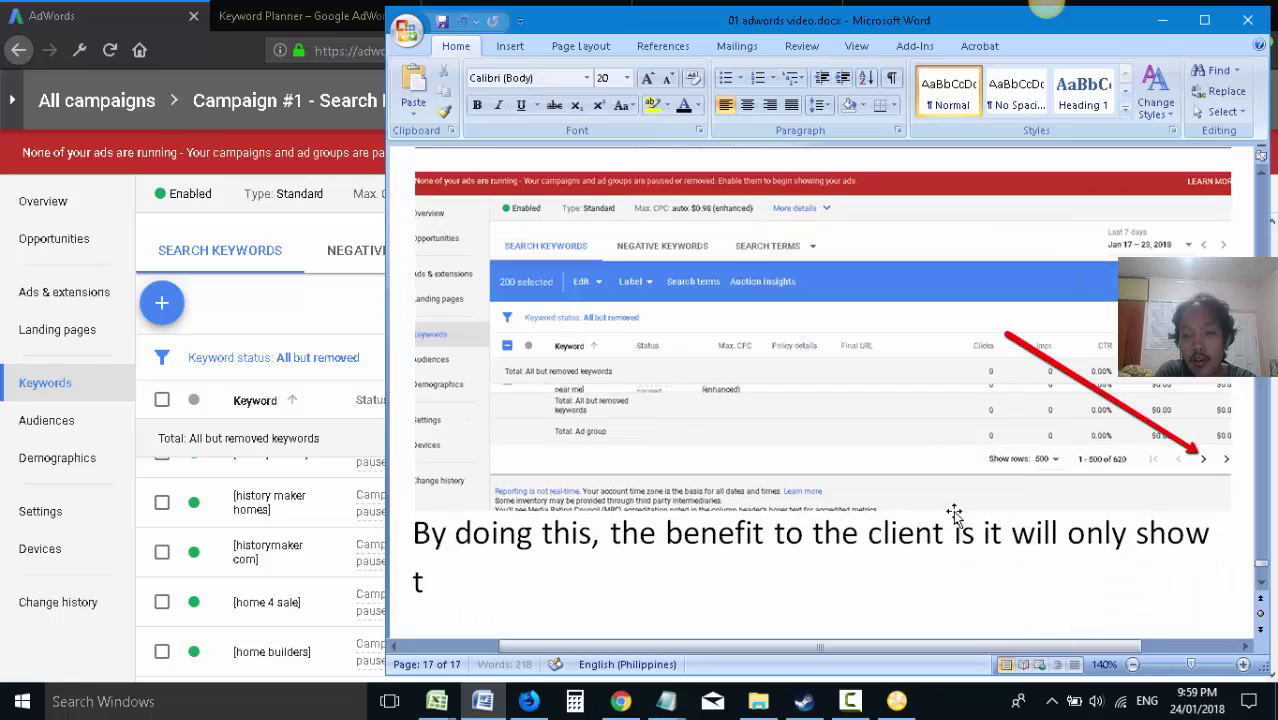
type("d")
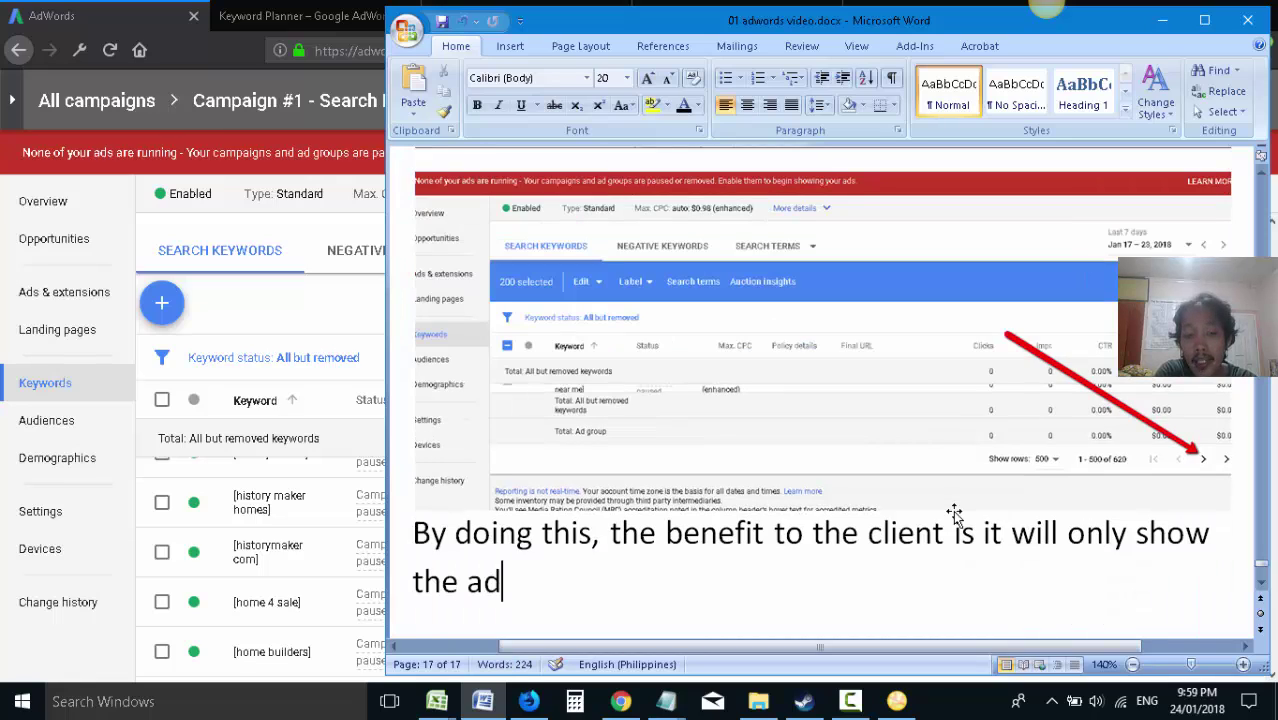
type("vertisemen")
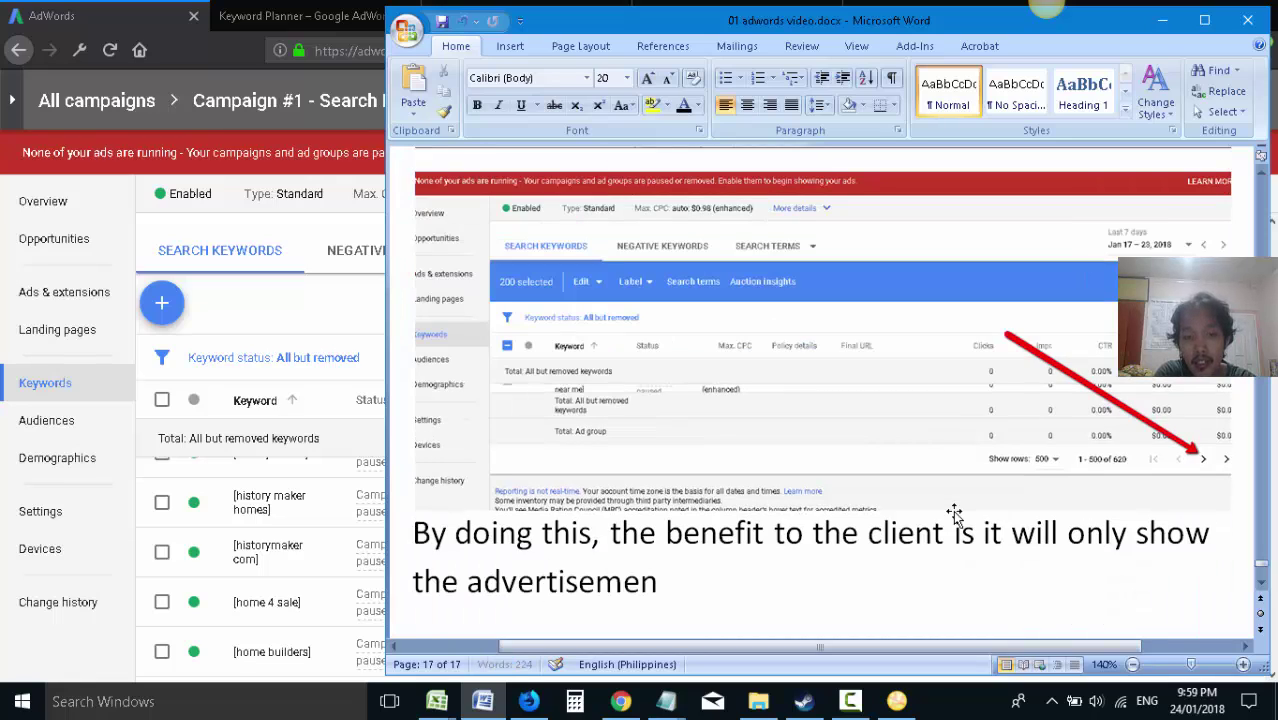
type("ts to people who ty")
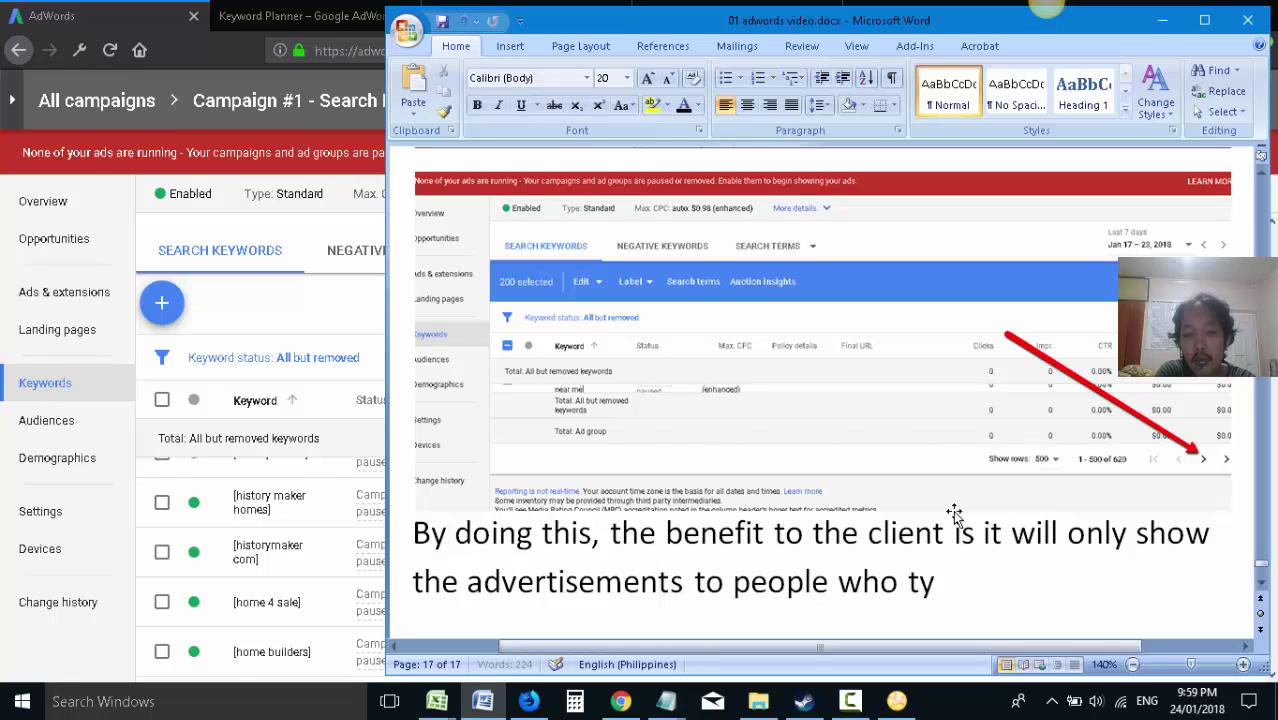
type("ped exactly")
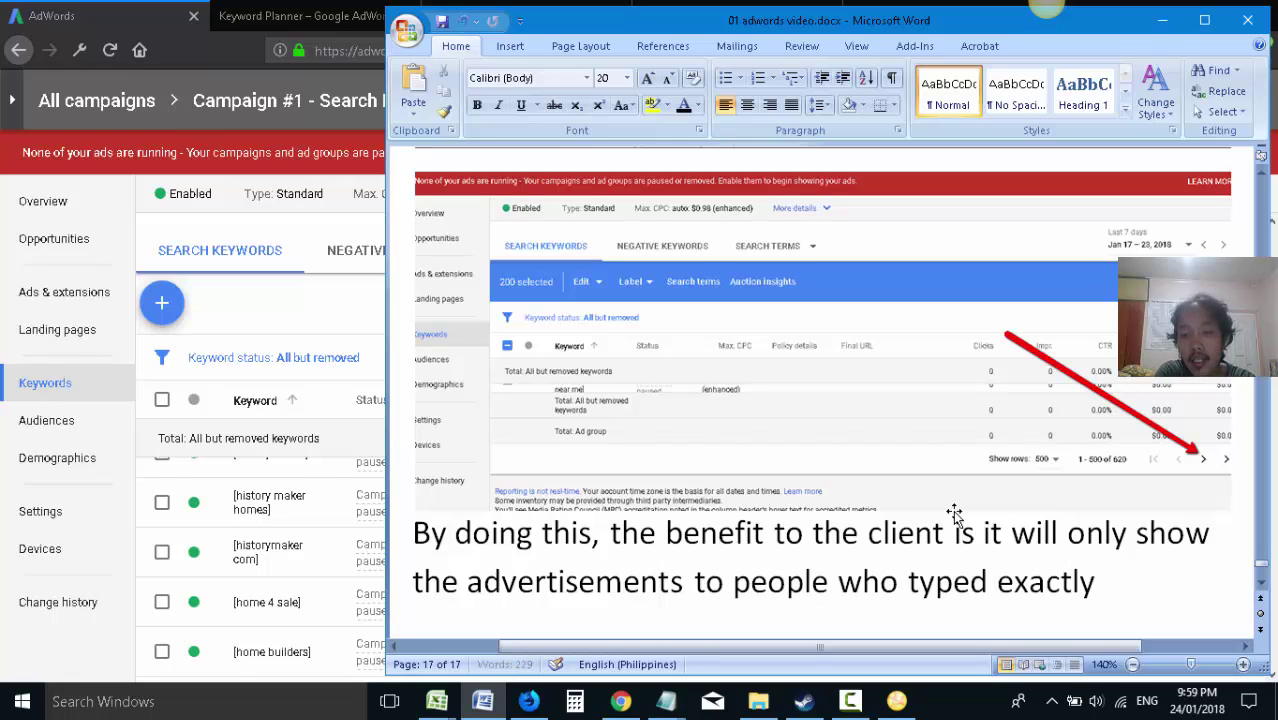
type(" those keywords")
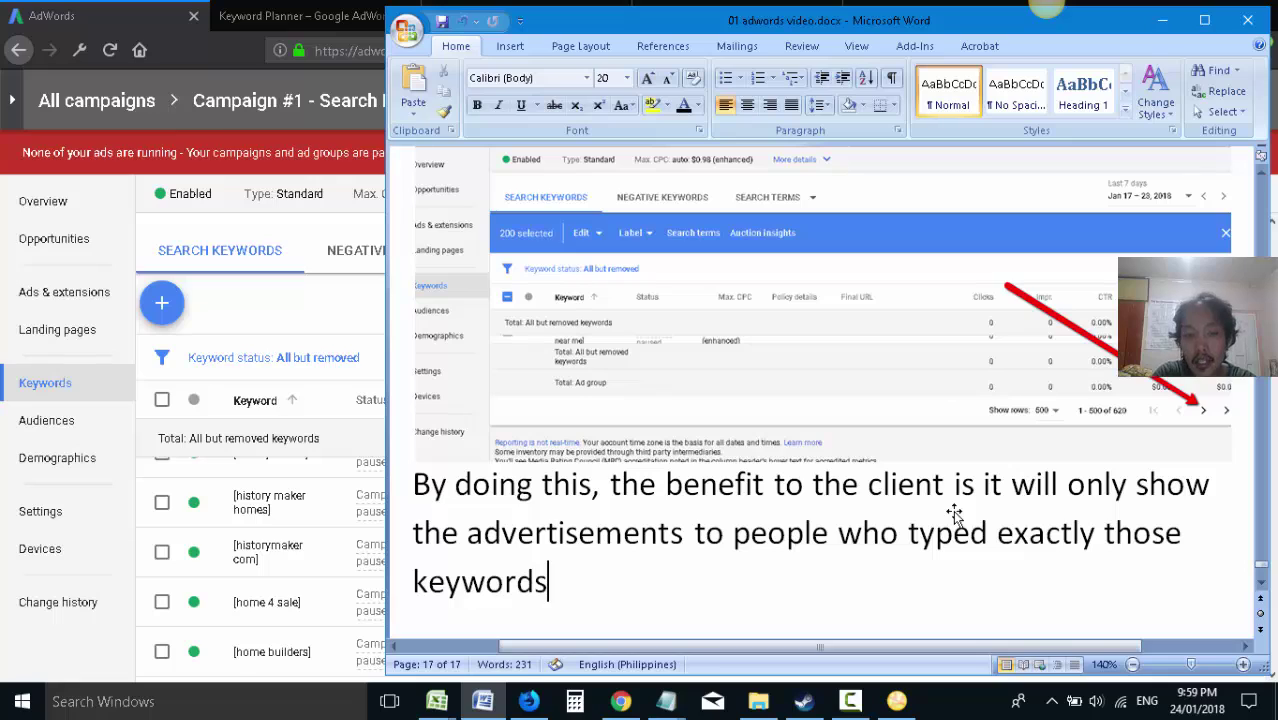
- Add a new paragraph reading "The default setting is Broad, which means it will show for closely related keywords"
key("Return")
type("The")
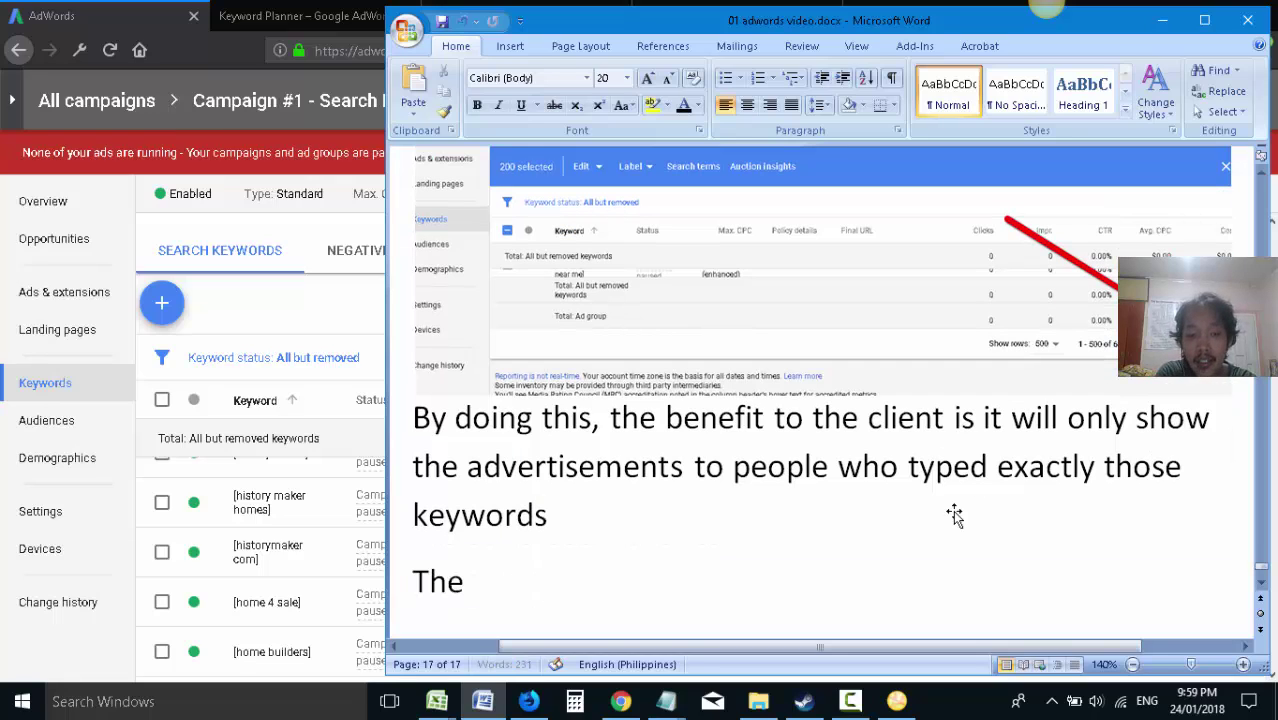
type(" default setting is ")
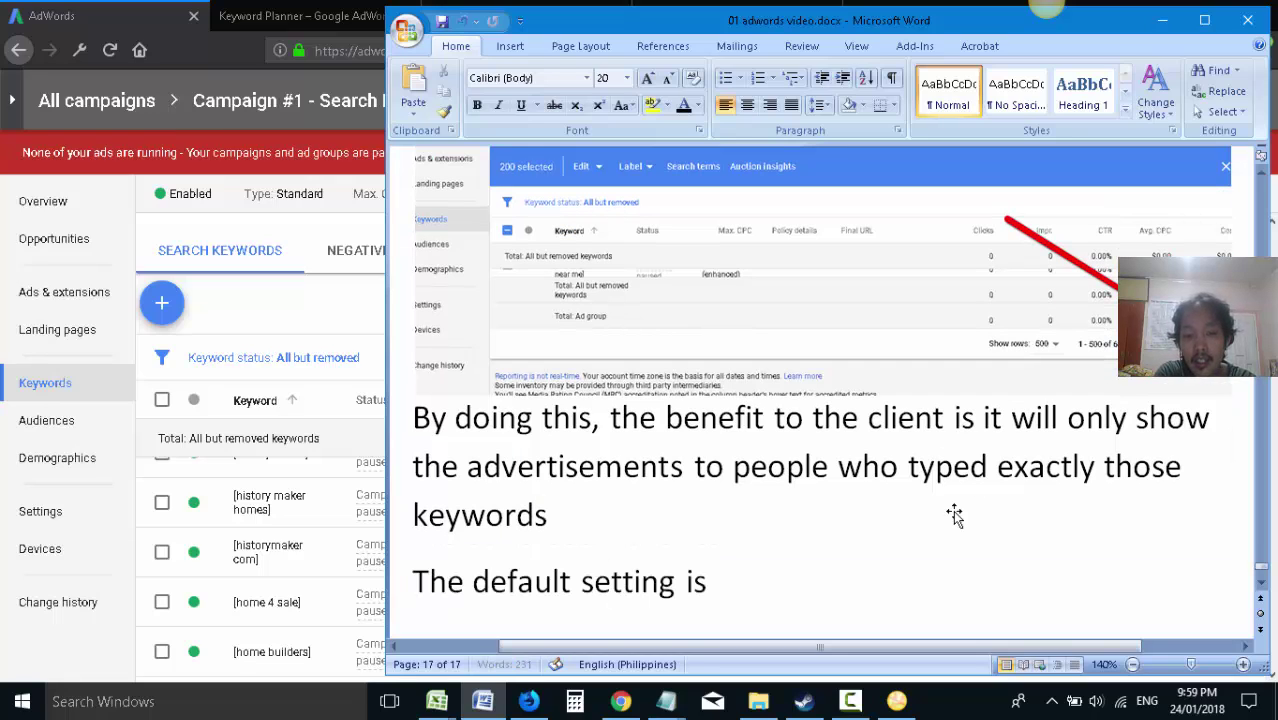
type("Broad, which m")
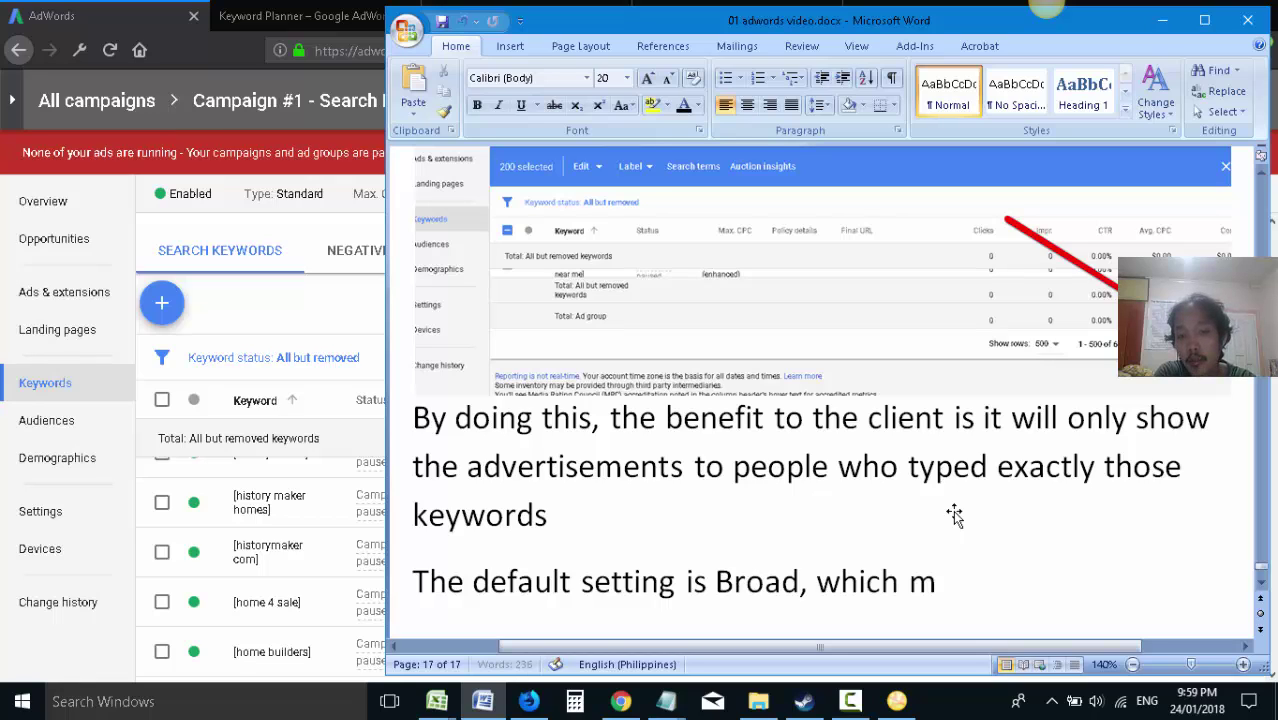
type("eans it will s")
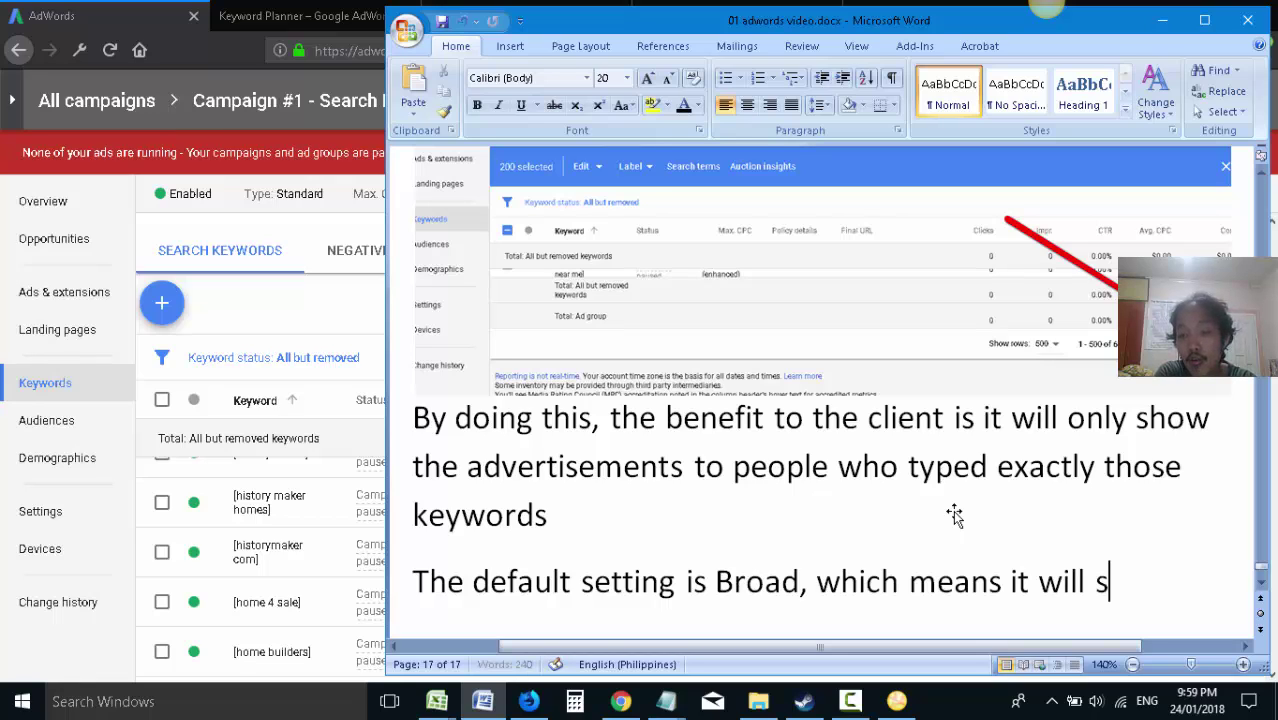
type("how for closely rel")
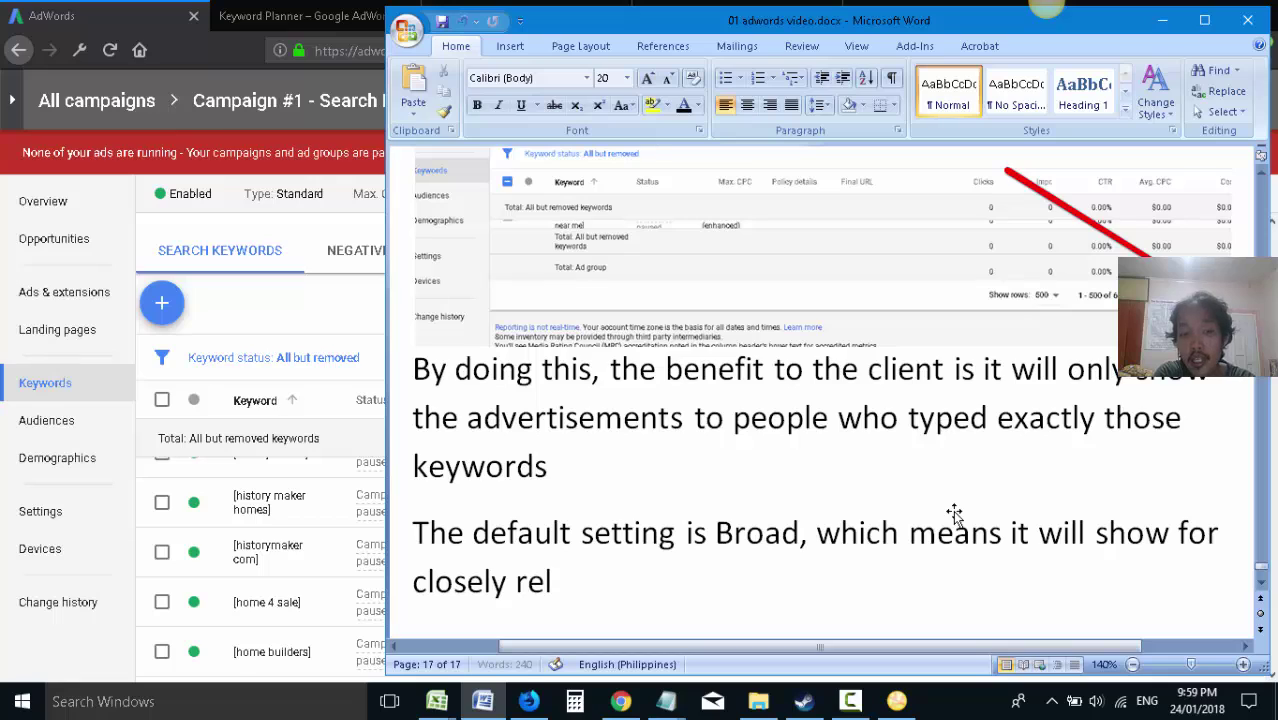
type("ated keywords")
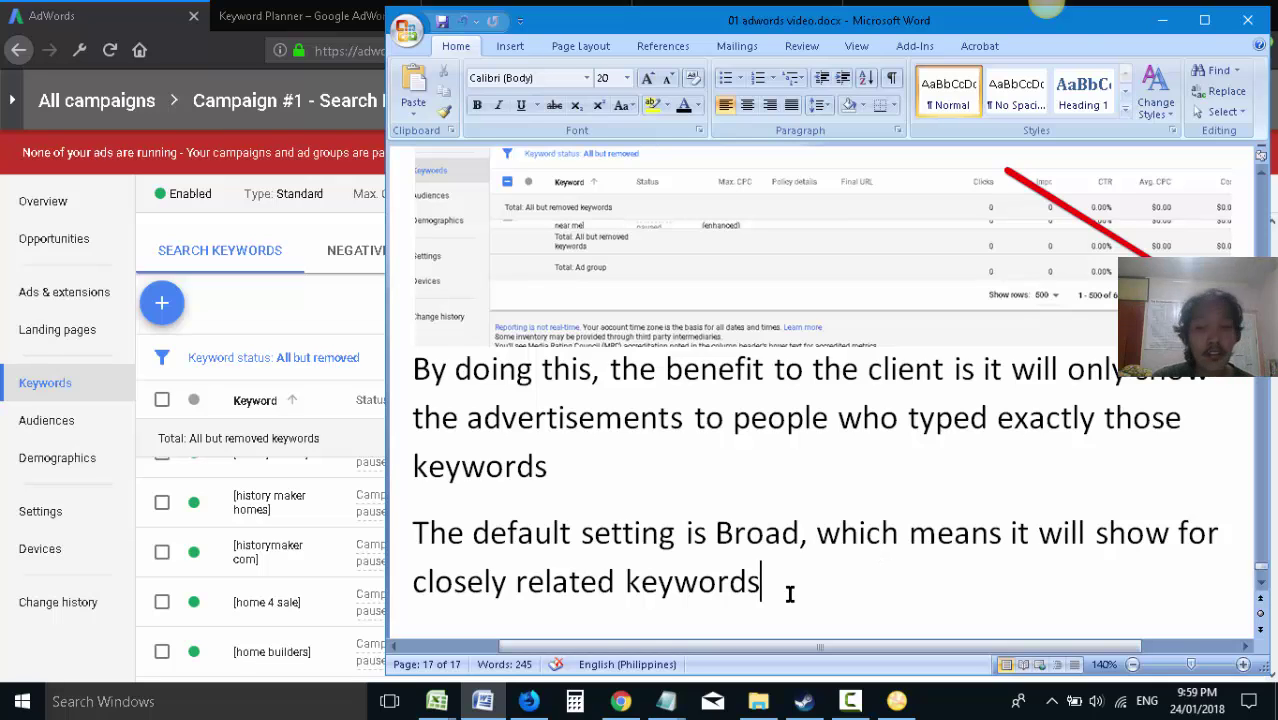
- Add a closing paragraph: "So we changed it to exact [ ] with brackets, and we did it by bulk to save time."
key("Return")
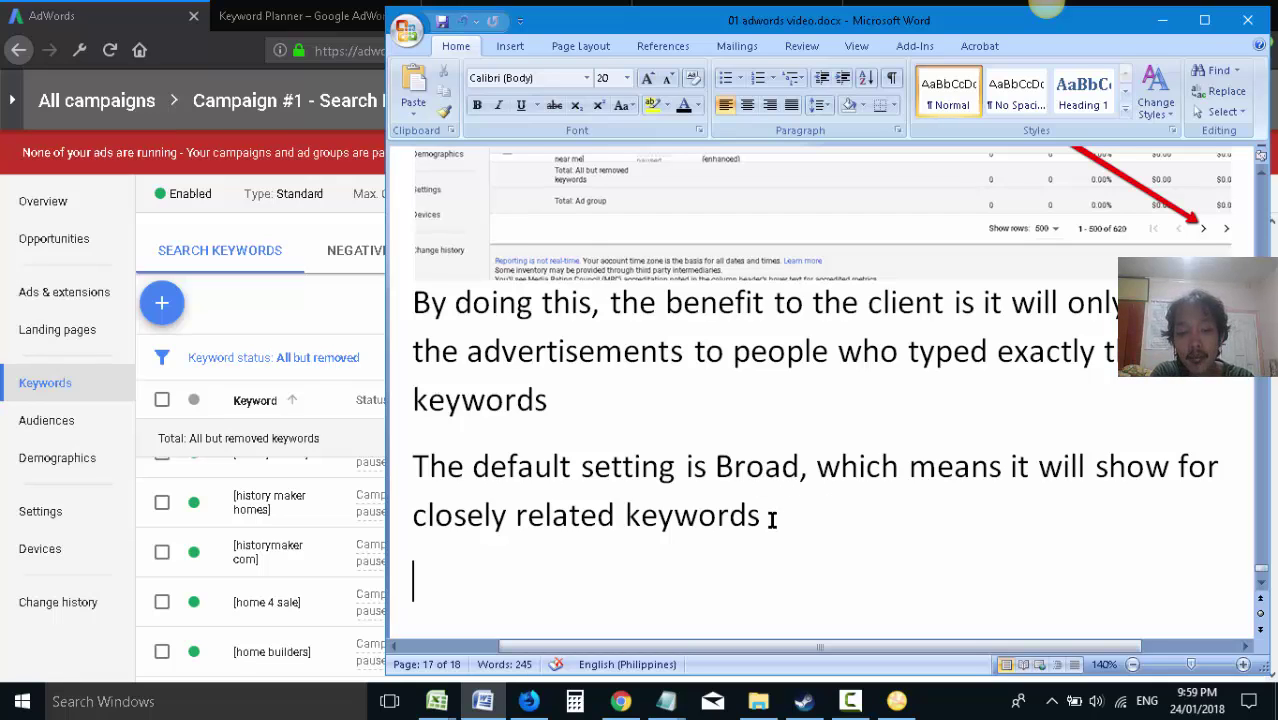
type("So we changed it to")
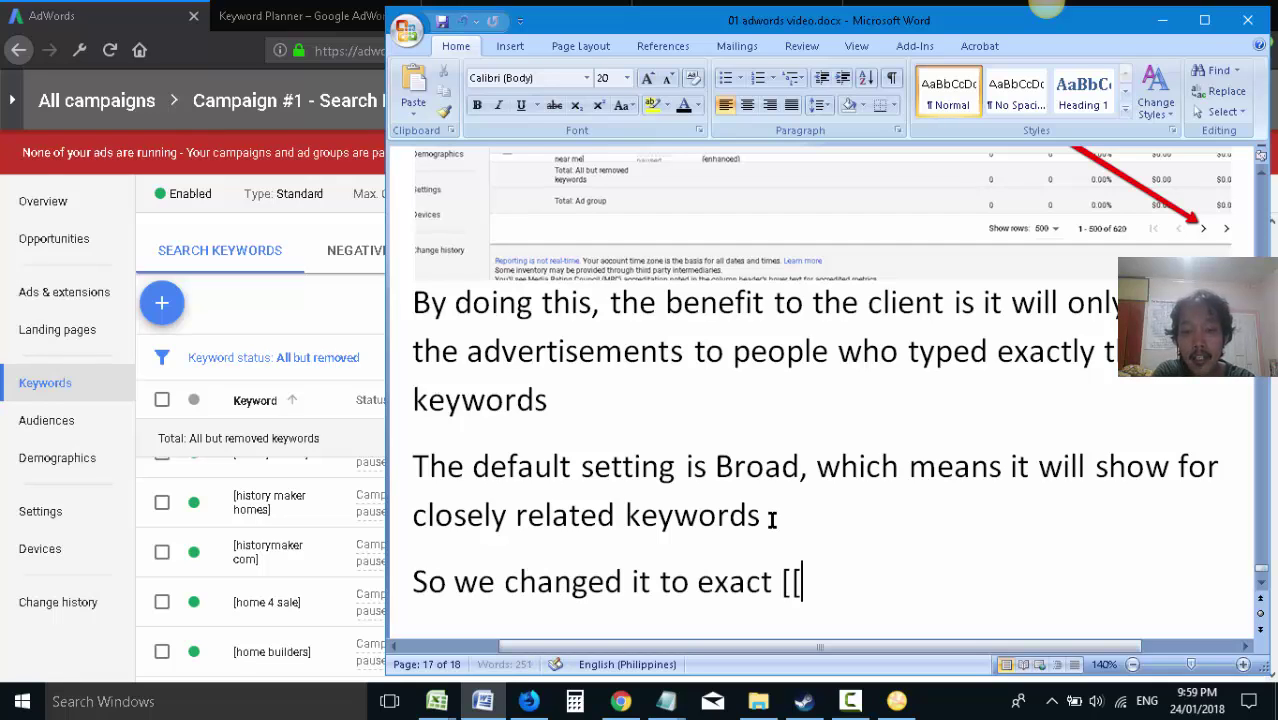
type(" exact [[")
key("BackSpace")
type("]")
key("ctrl+Return")
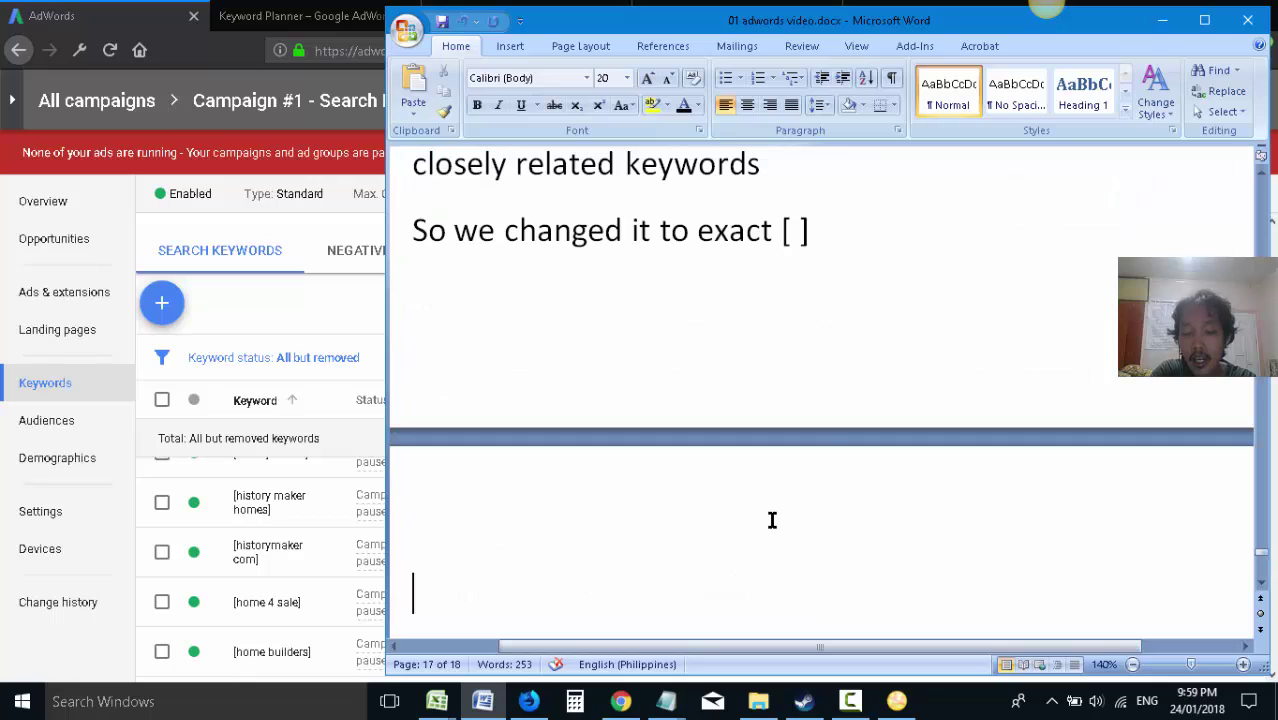
left_click(886, 256)
type("w")
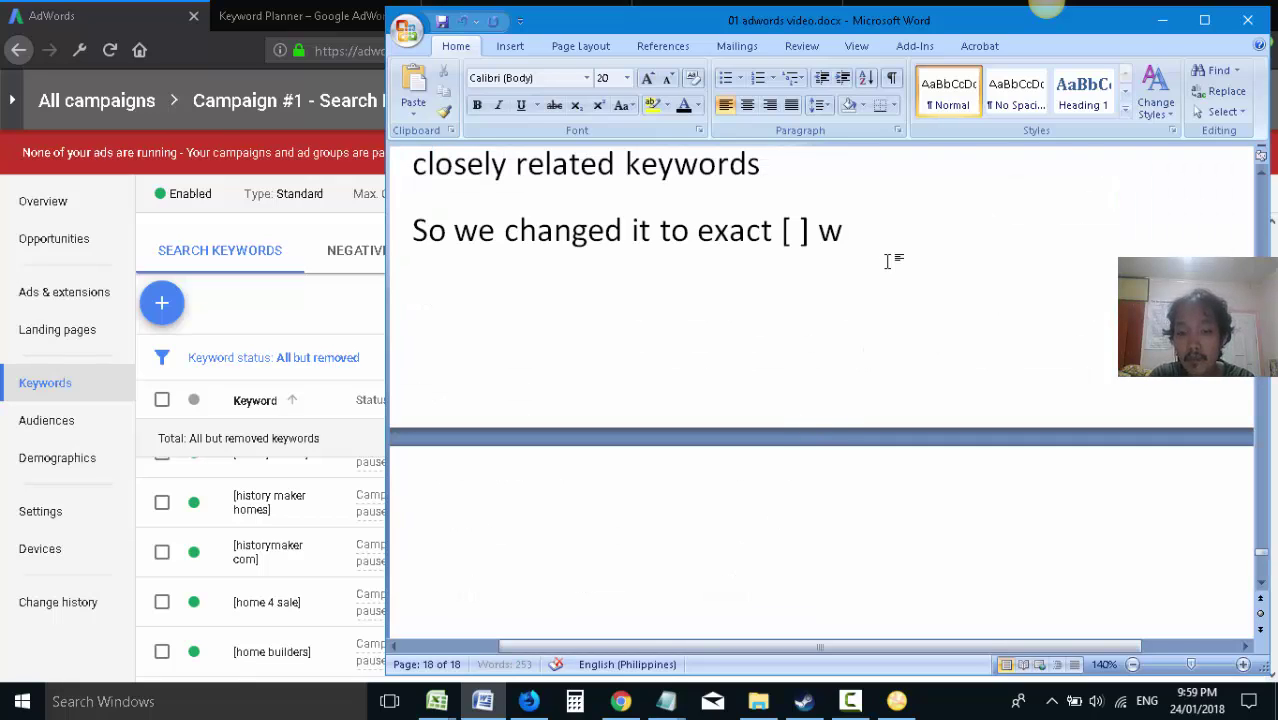
type("ith brackets")
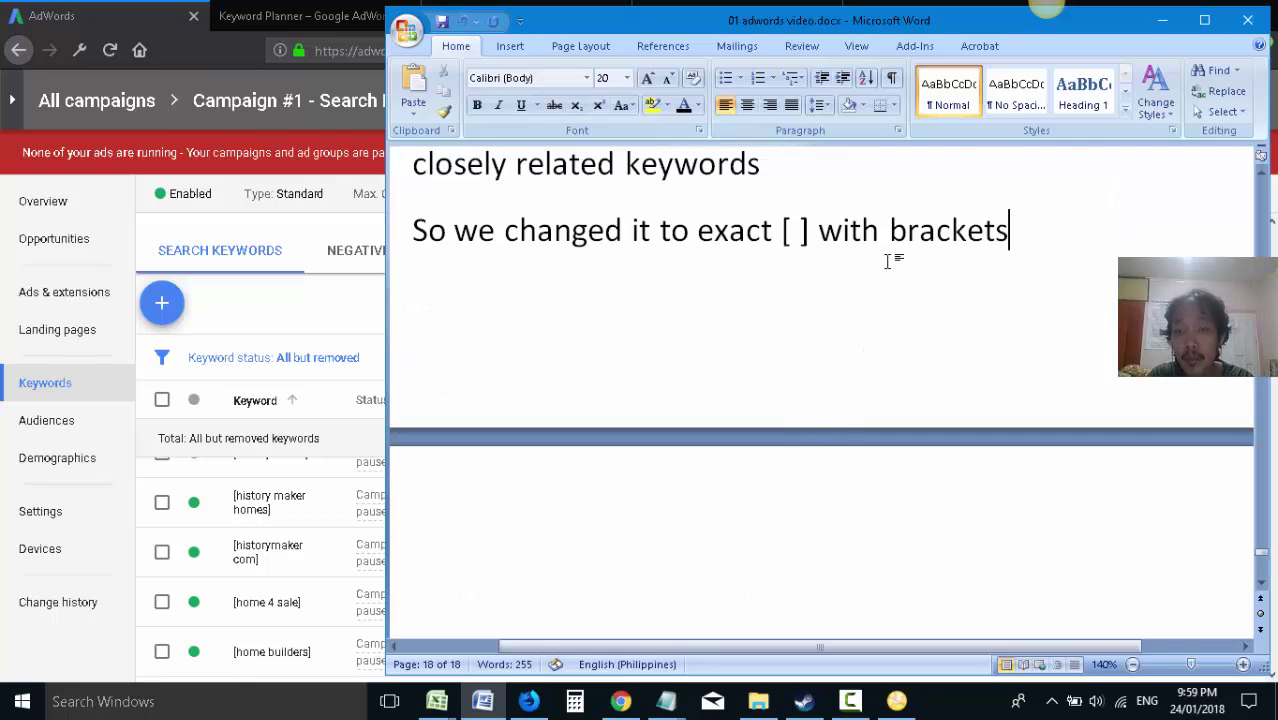
type(", and we ")
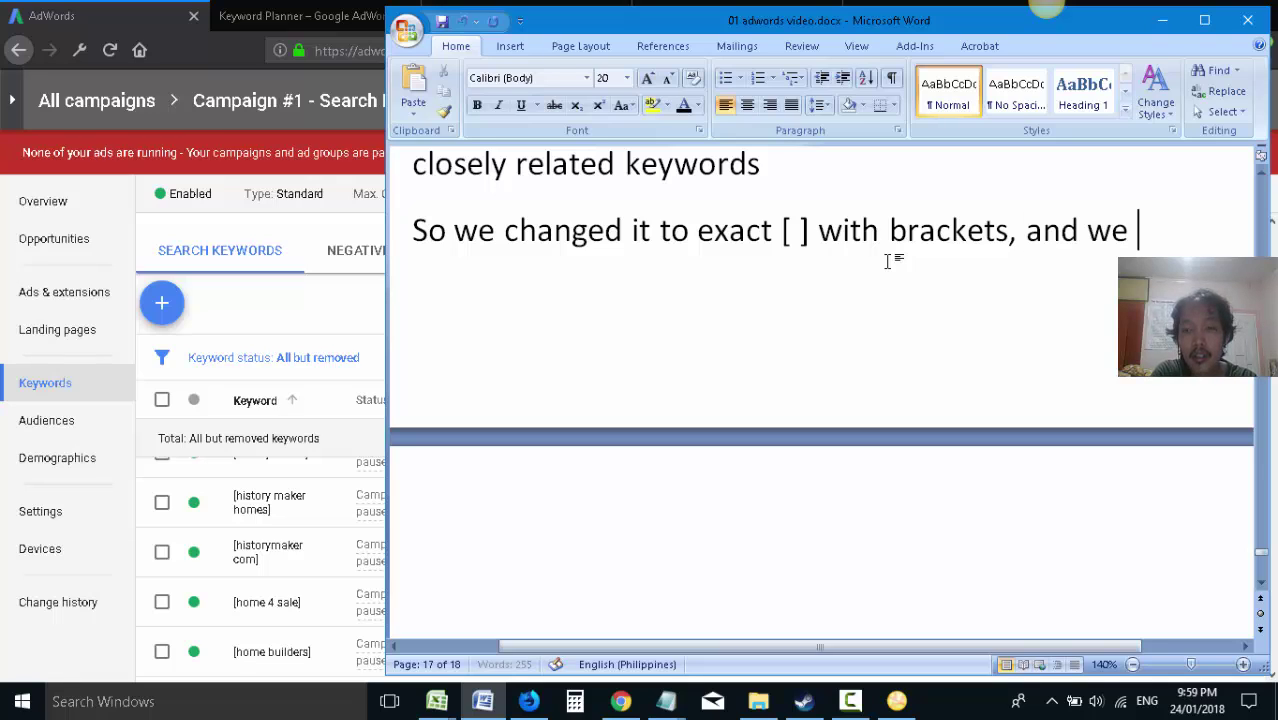
type("did it by bulk t")
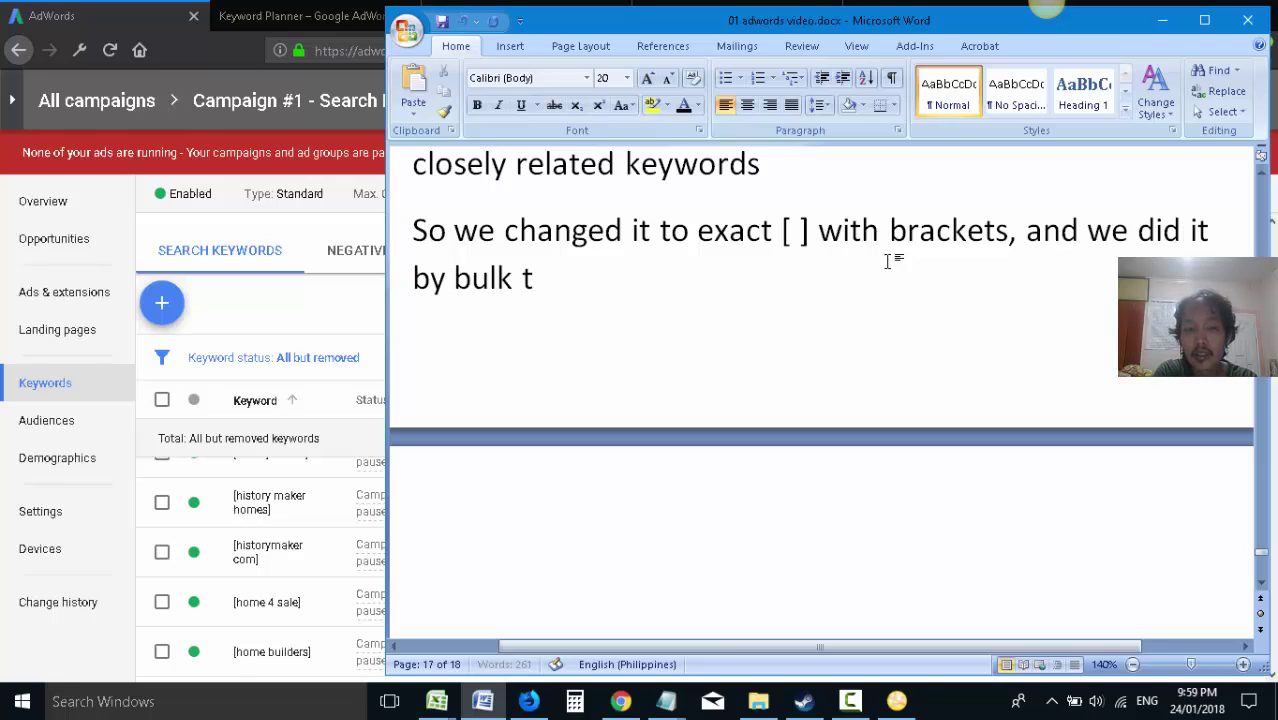
type("o save time.")
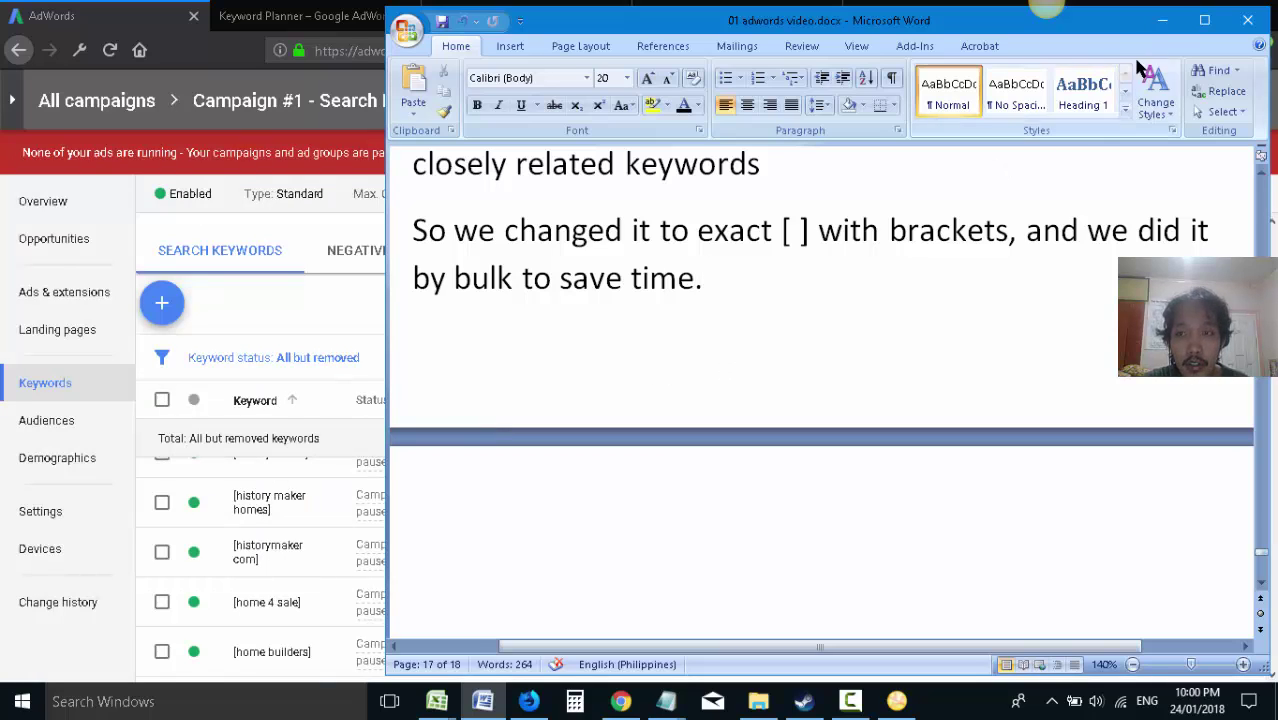
left_click(1162, 20)
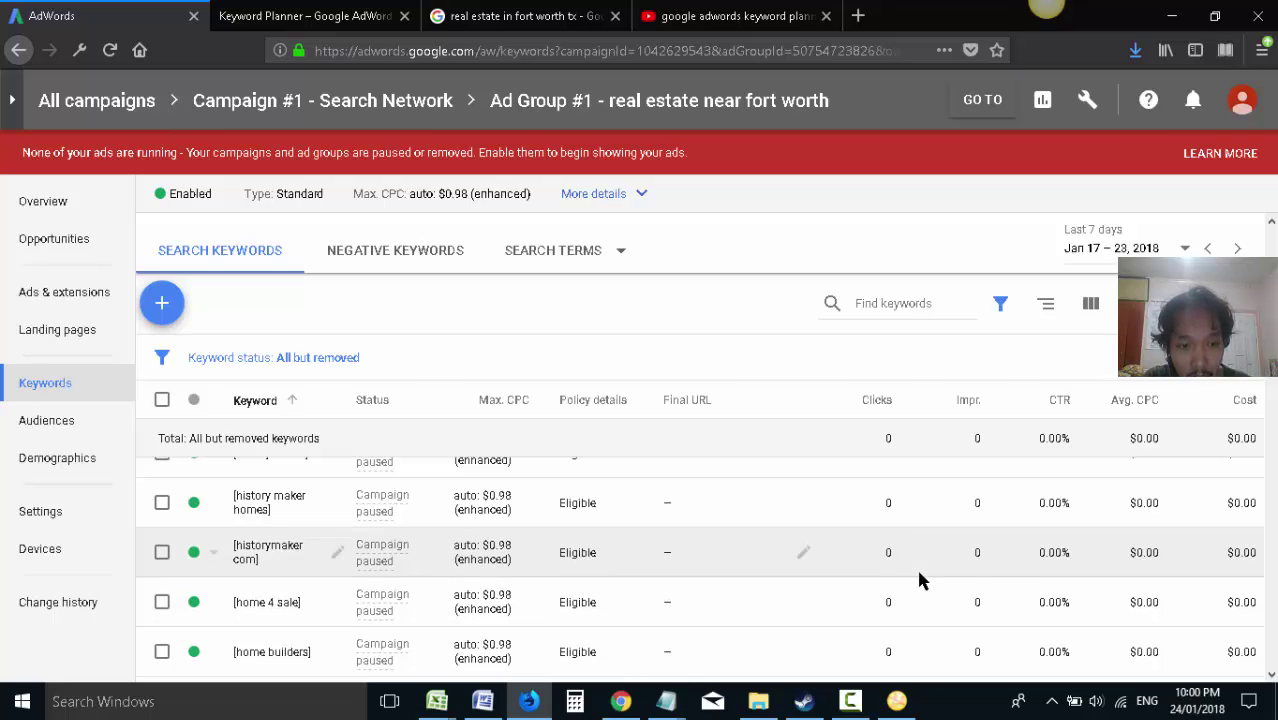
scroll(920, 566, "down", 2)
left_click(849, 701)
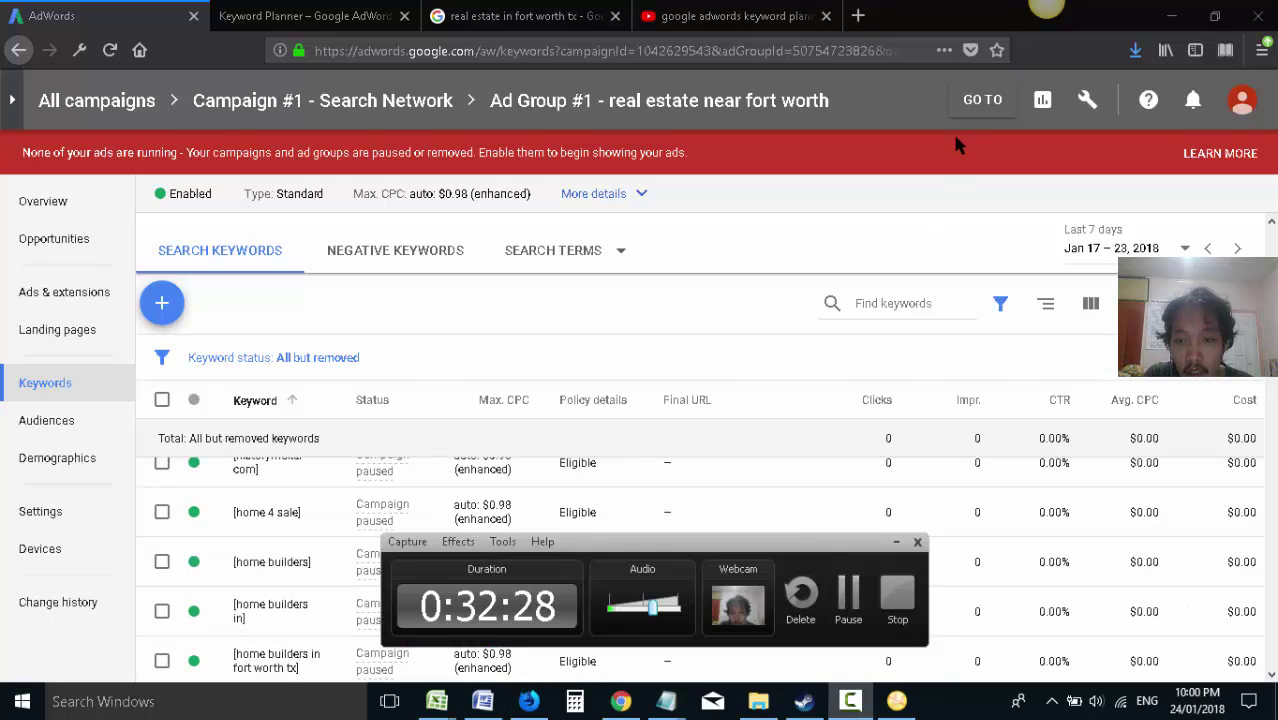
left_click(531, 530)
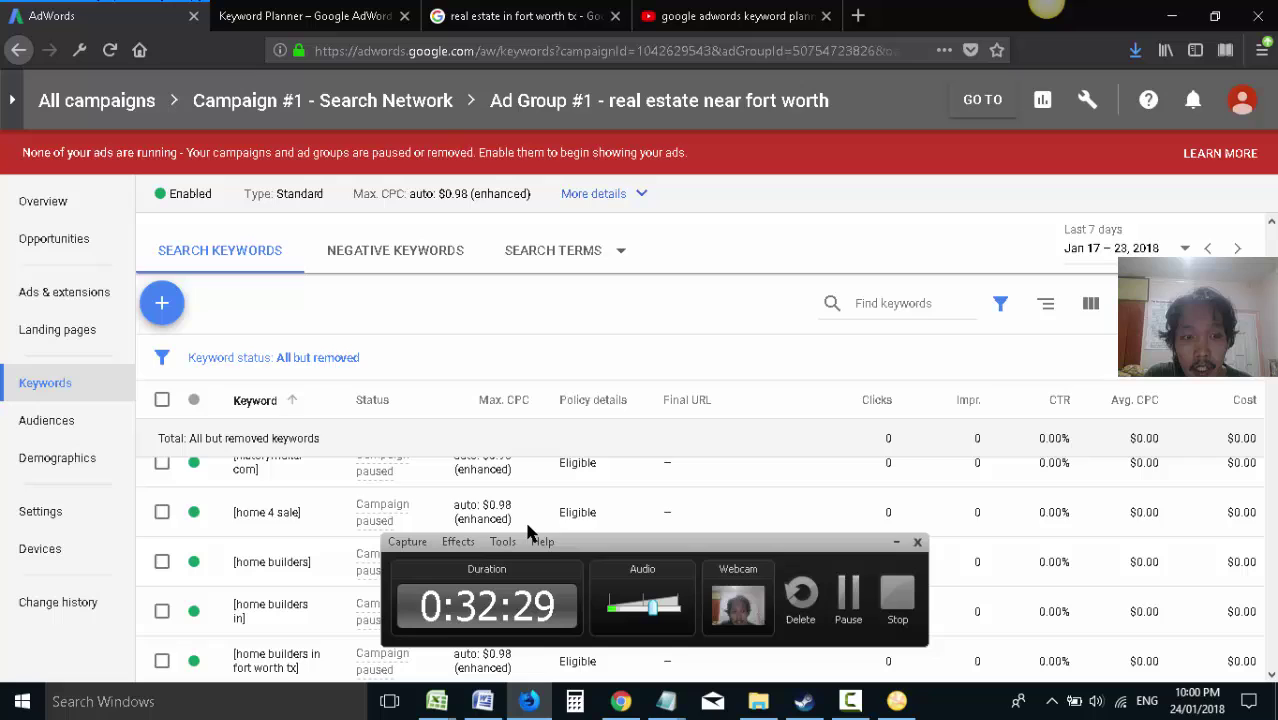
- Capture a screen image of the ad group's keyword page with the first keywords and the blue plus button
left_click(987, 367)
left_click(302, 485)
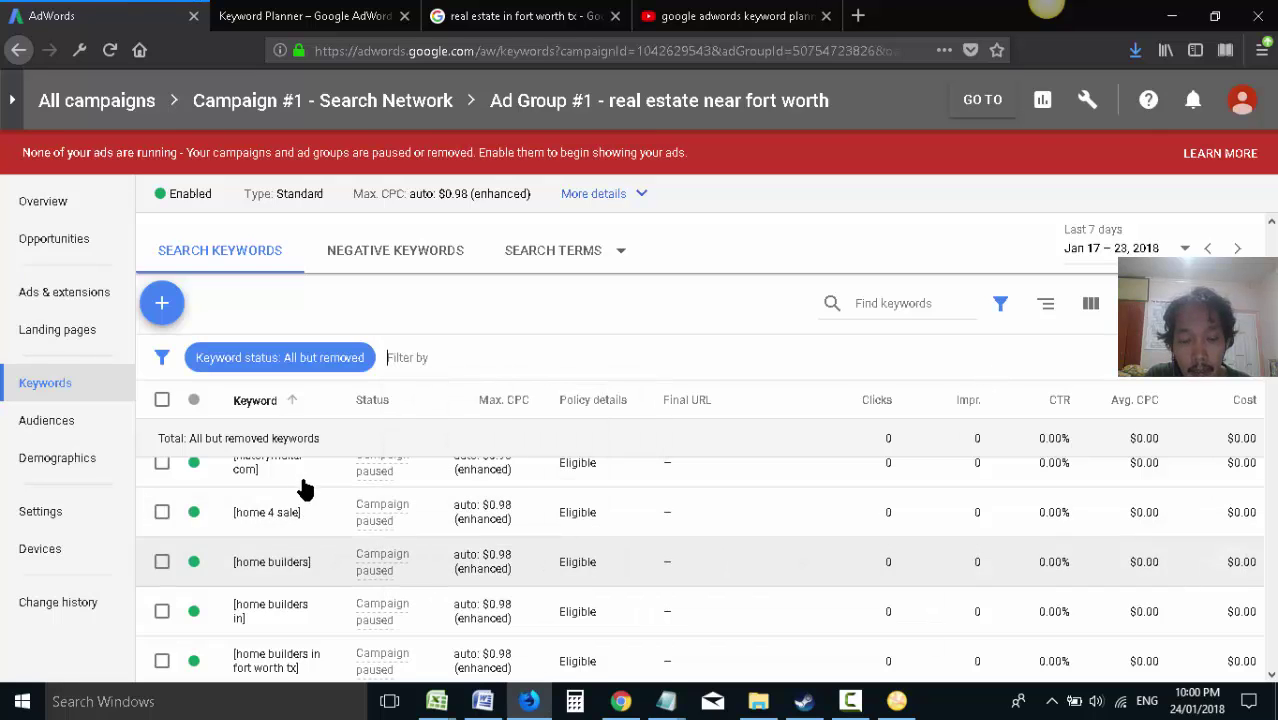
scroll(363, 533, "up", 5)
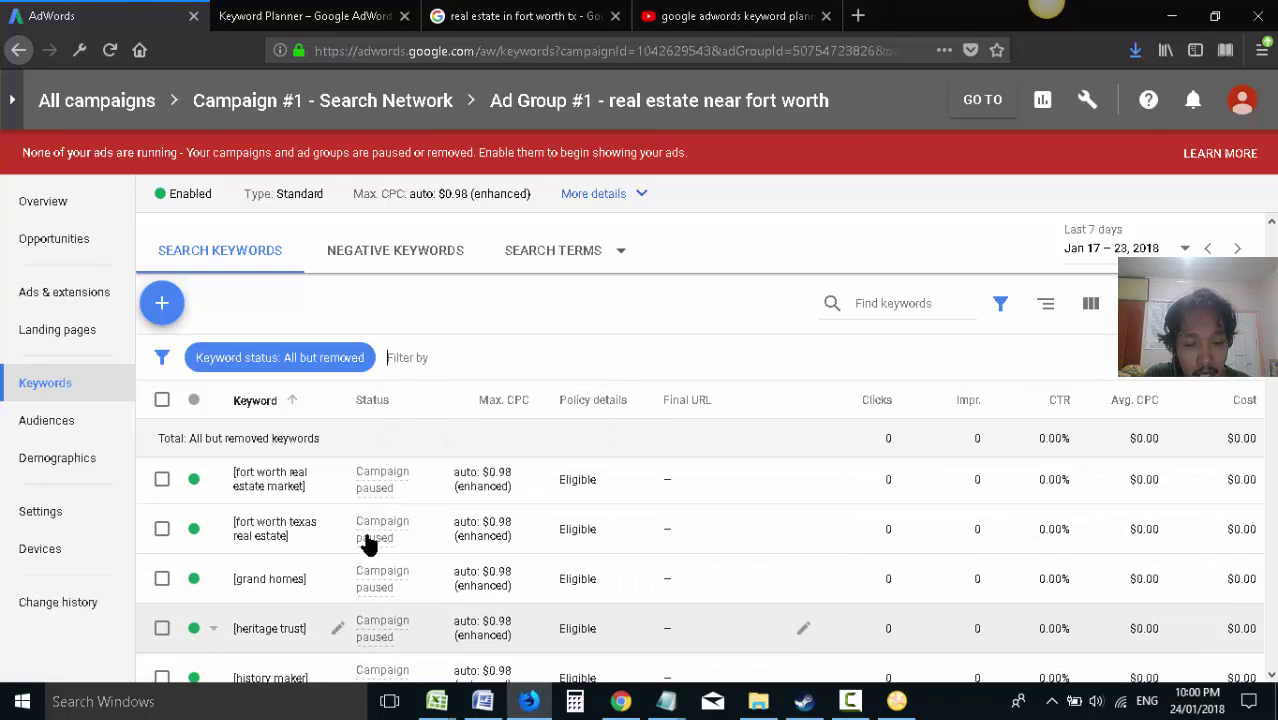
scroll(378, 548, "up", 5)
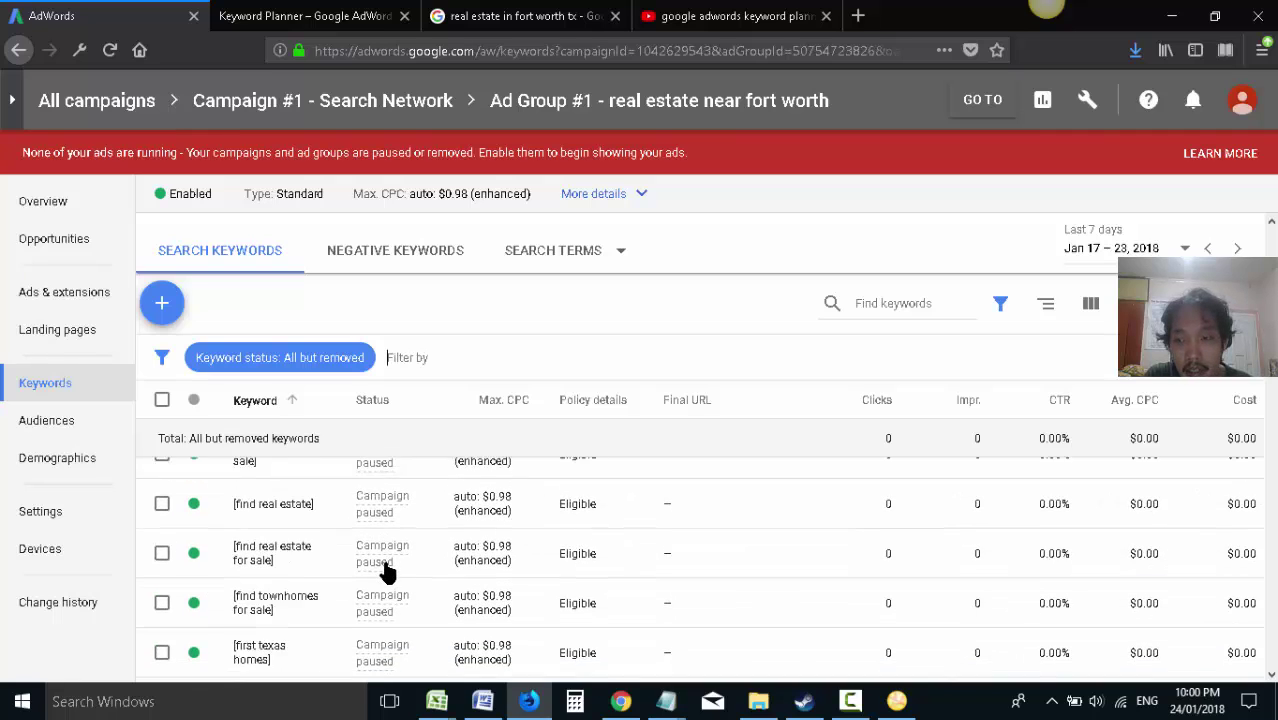
scroll(384, 570, "up", 10)
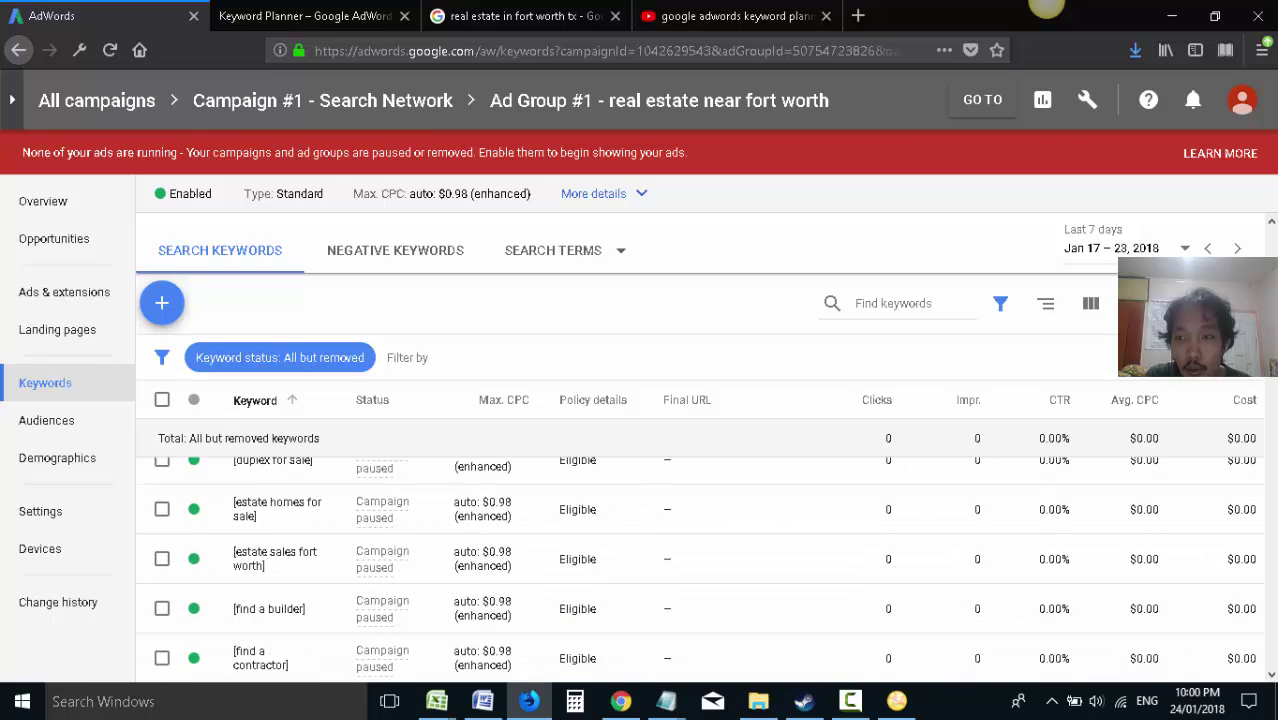
scroll(384, 570, "up", 5)
scroll(936, 480, "down", 3)
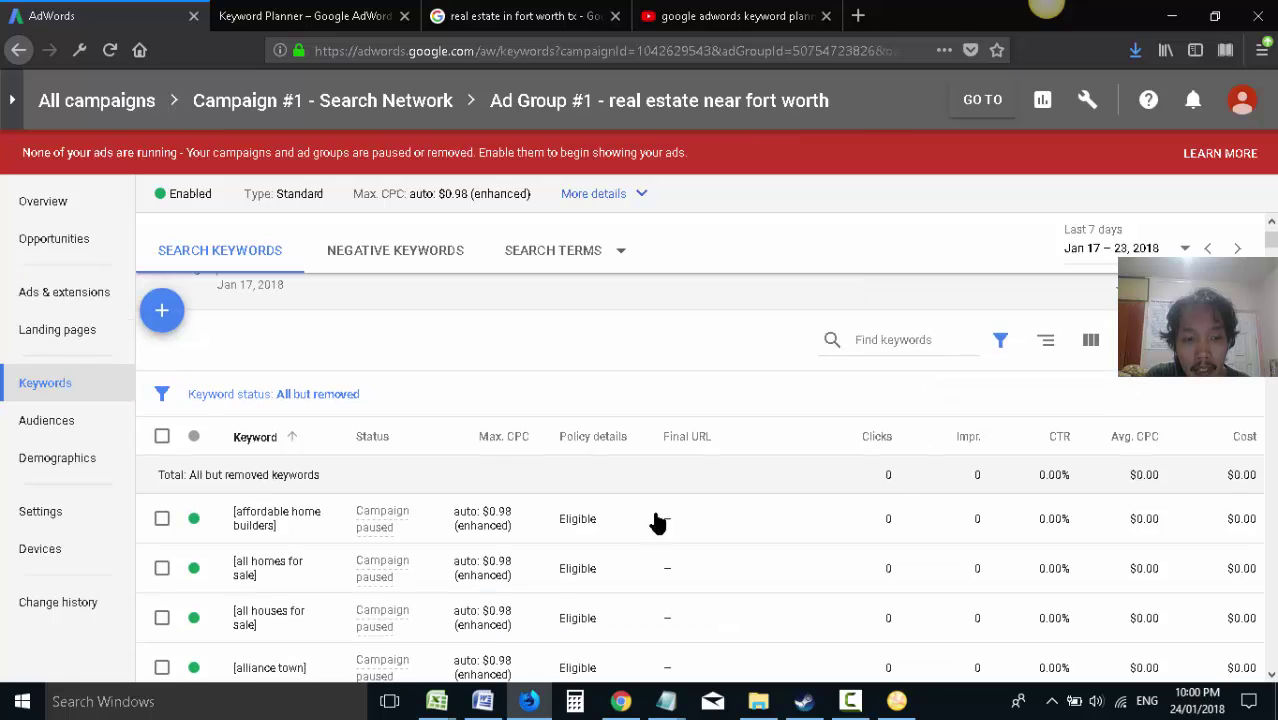
mouse_move(1046, 9)
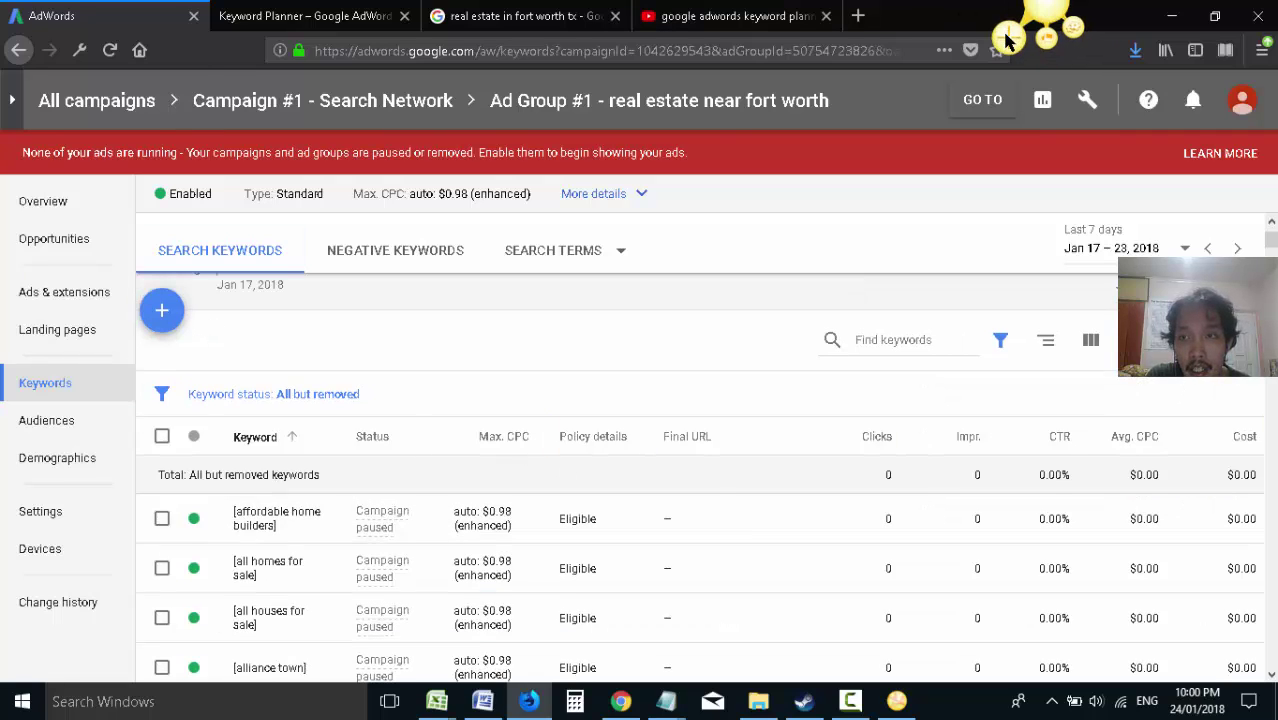
left_click(1006, 40)
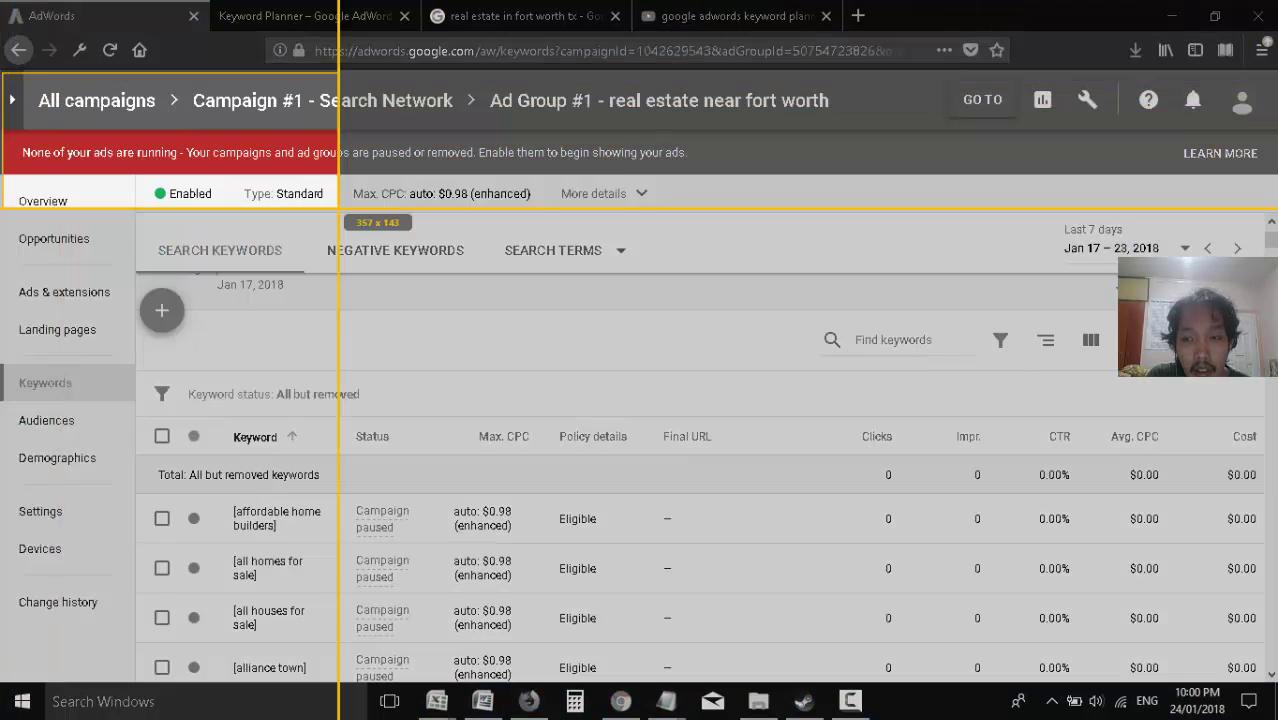
left_click_drag(3, 73, 1261, 678)
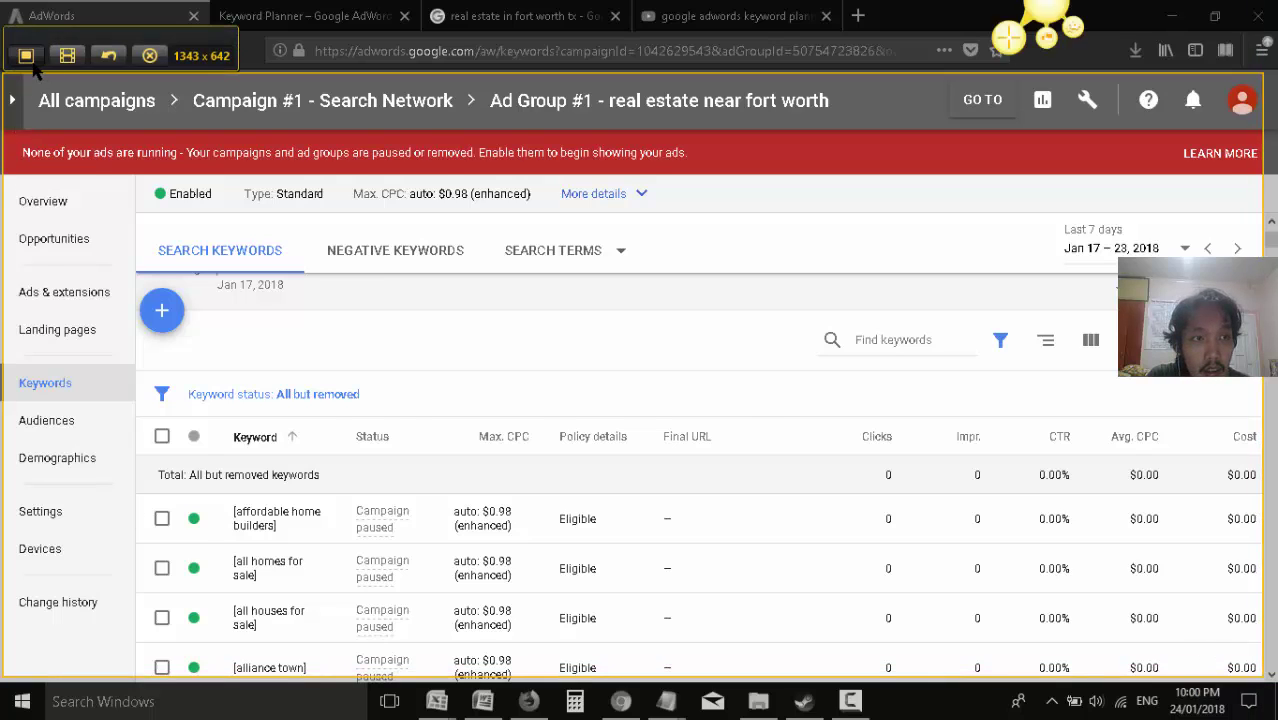
left_click(26, 55)
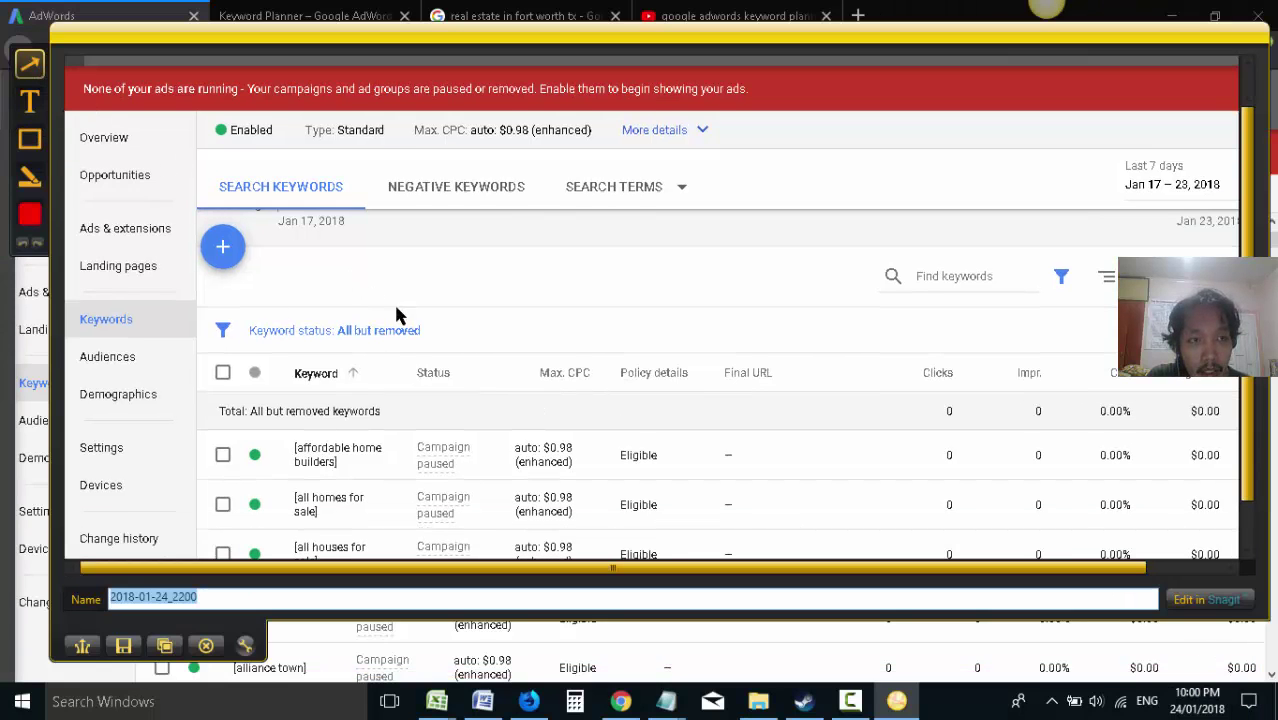
- Draw a red arrow to the blue plus button on the capture, and paste the copied image at the end of the Word document
mouse_move(455, 345)
left_mouse_down()
mouse_move(264, 274)
mouse_move(254, 253)
left_mouse_up()
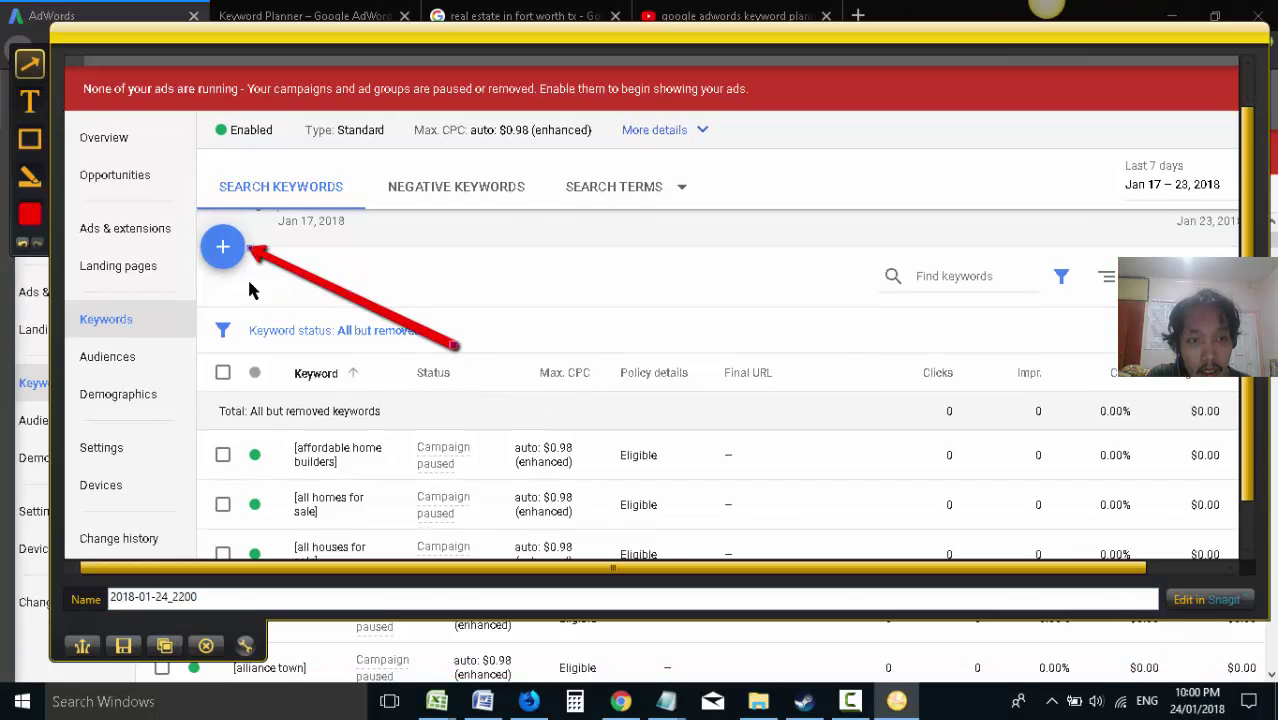
left_click(173, 650)
left_click(482, 701)
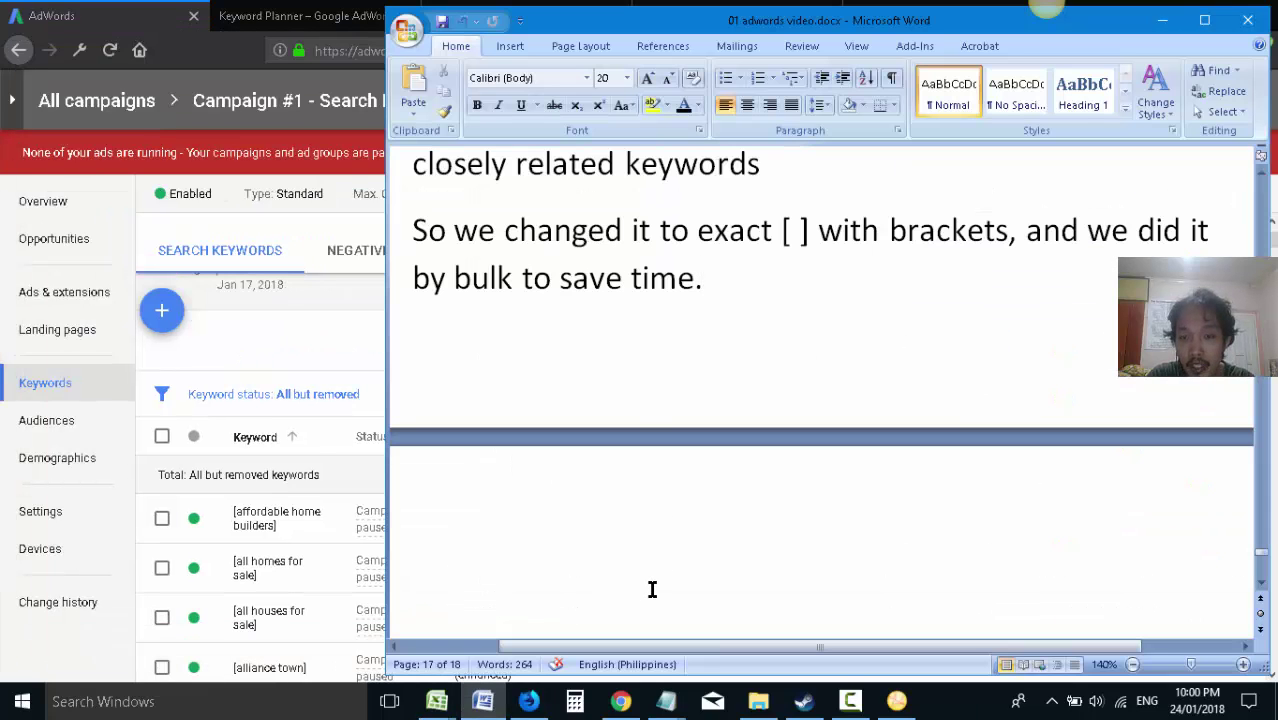
key("ctrl+v")
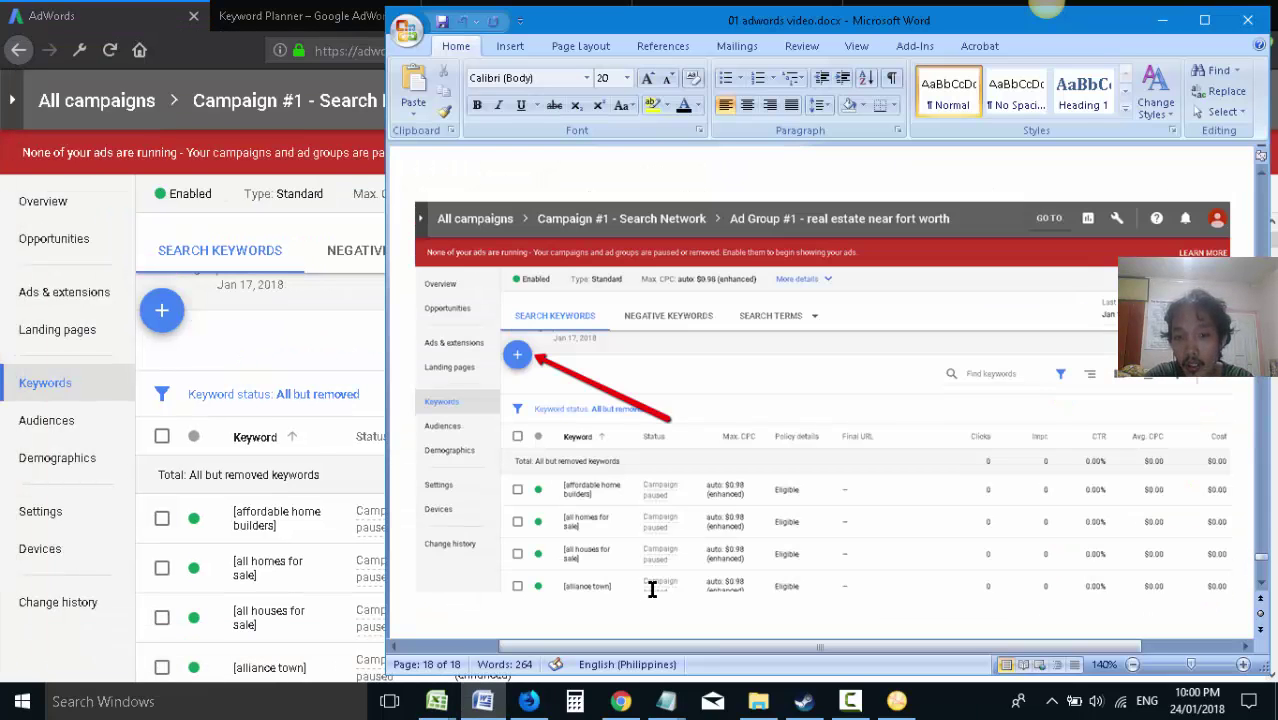
key("Return")
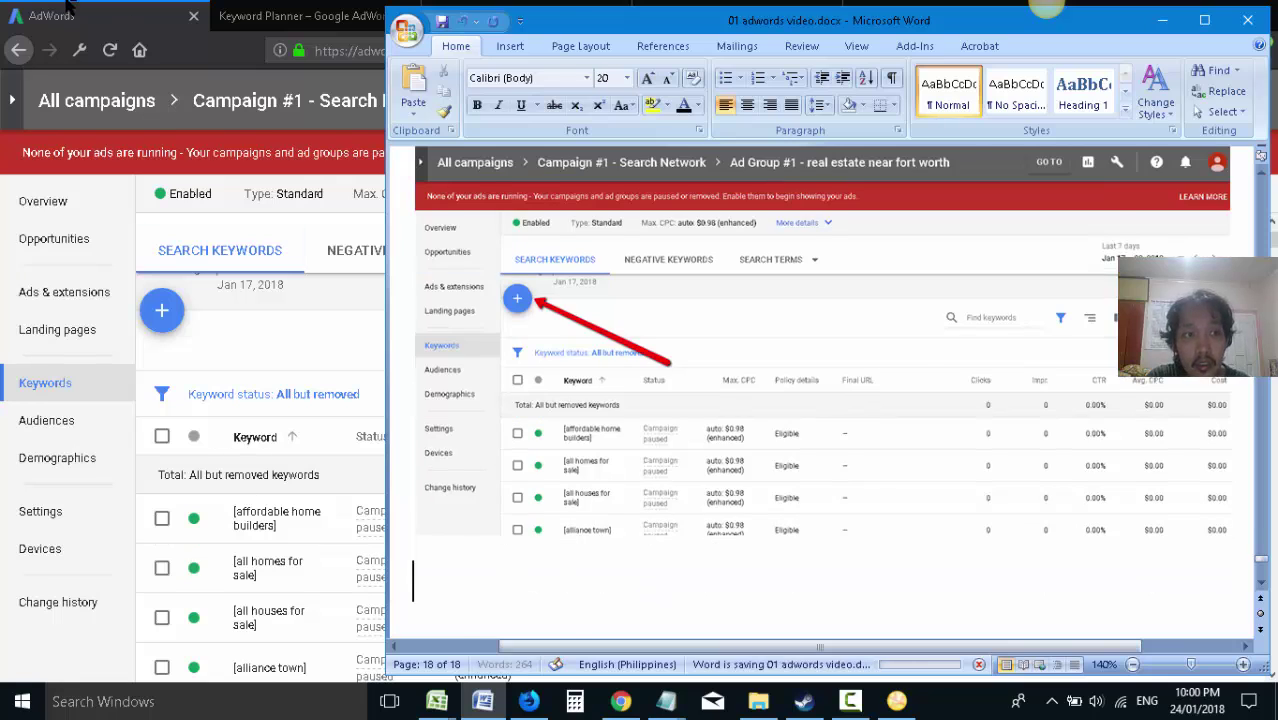
- Switch to AdWords, start adding search keywords to the ad group, and enter "+real +estate +for +sale" as the first line
left_click(138, 280)
left_click(163, 312)
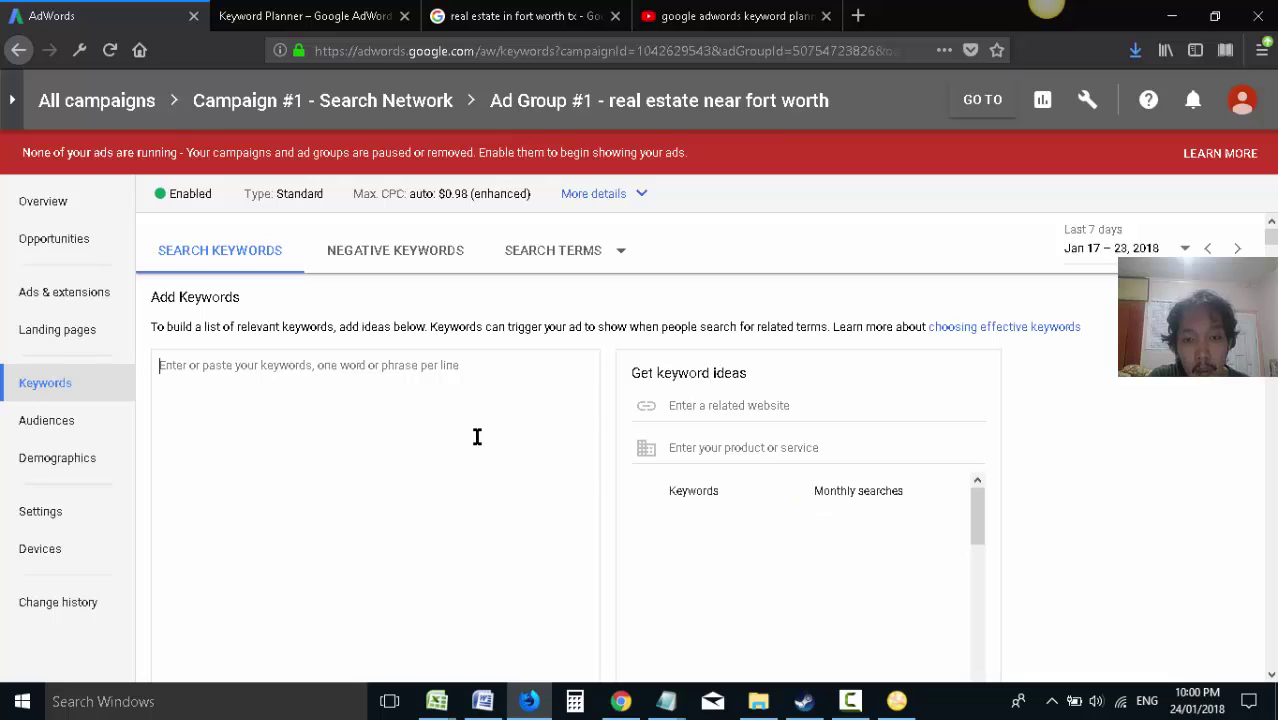
scroll(1146, 566, "down", 1)
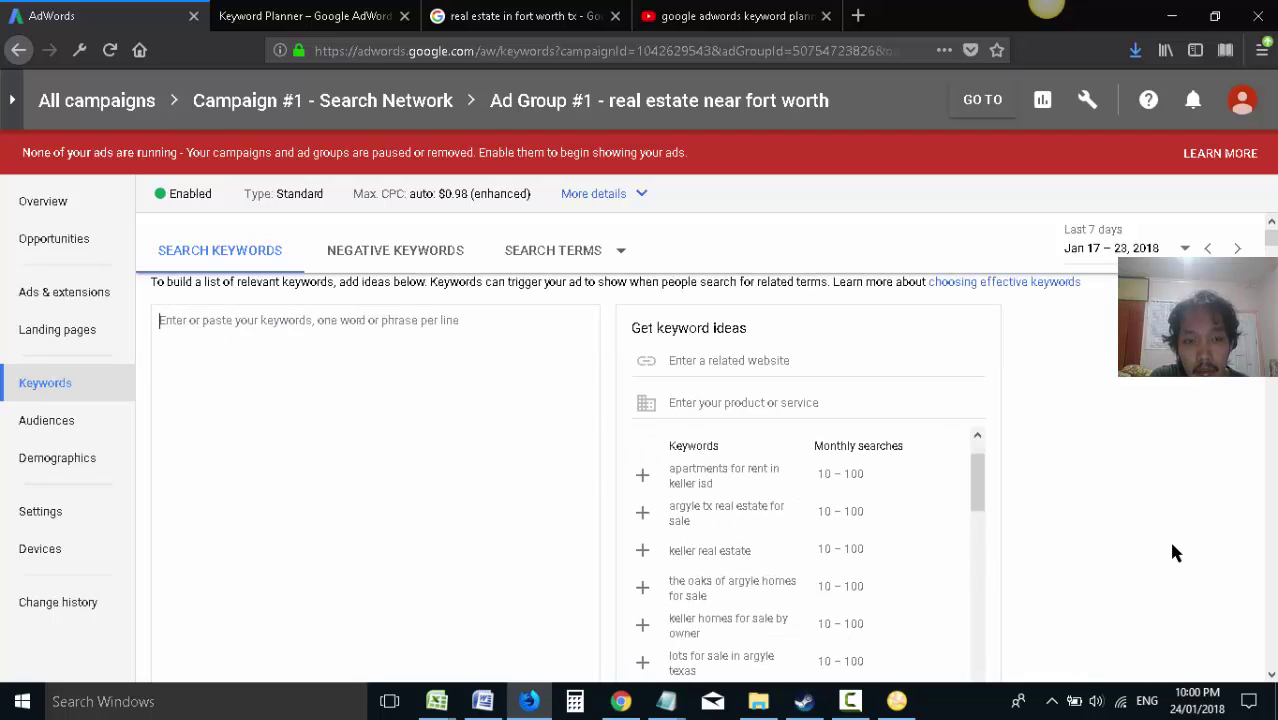
type("+real +estate +for +sale")
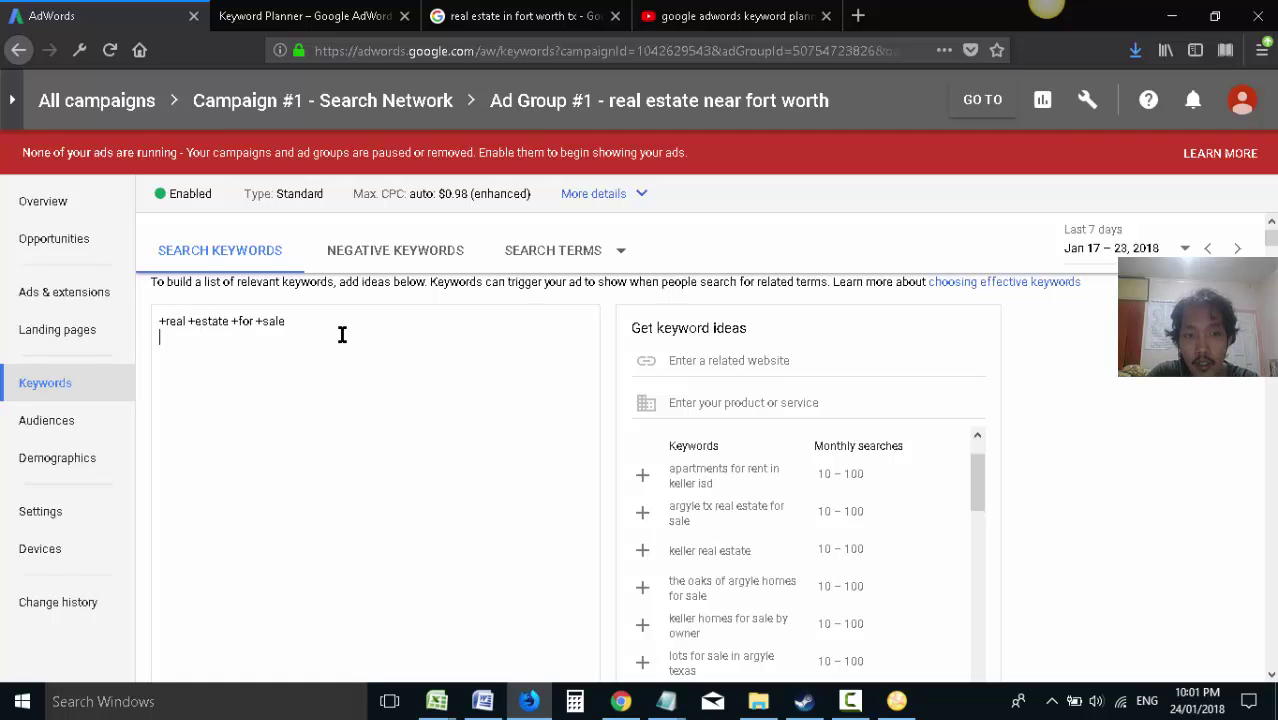
- Switch to Notepad and create a new note with the lines "real estate for sale in ________" and "cheap real esate for sale"
mouse_move(666, 701)
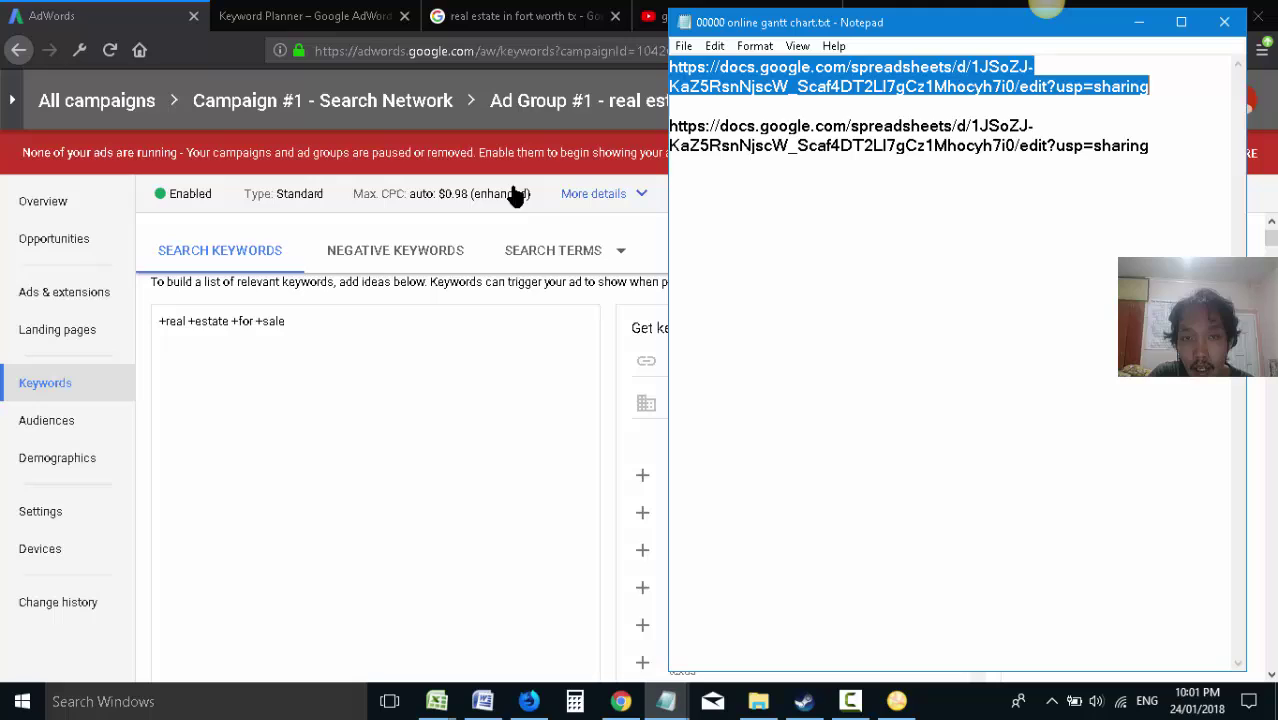
left_click(684, 46)
left_click(710, 66)
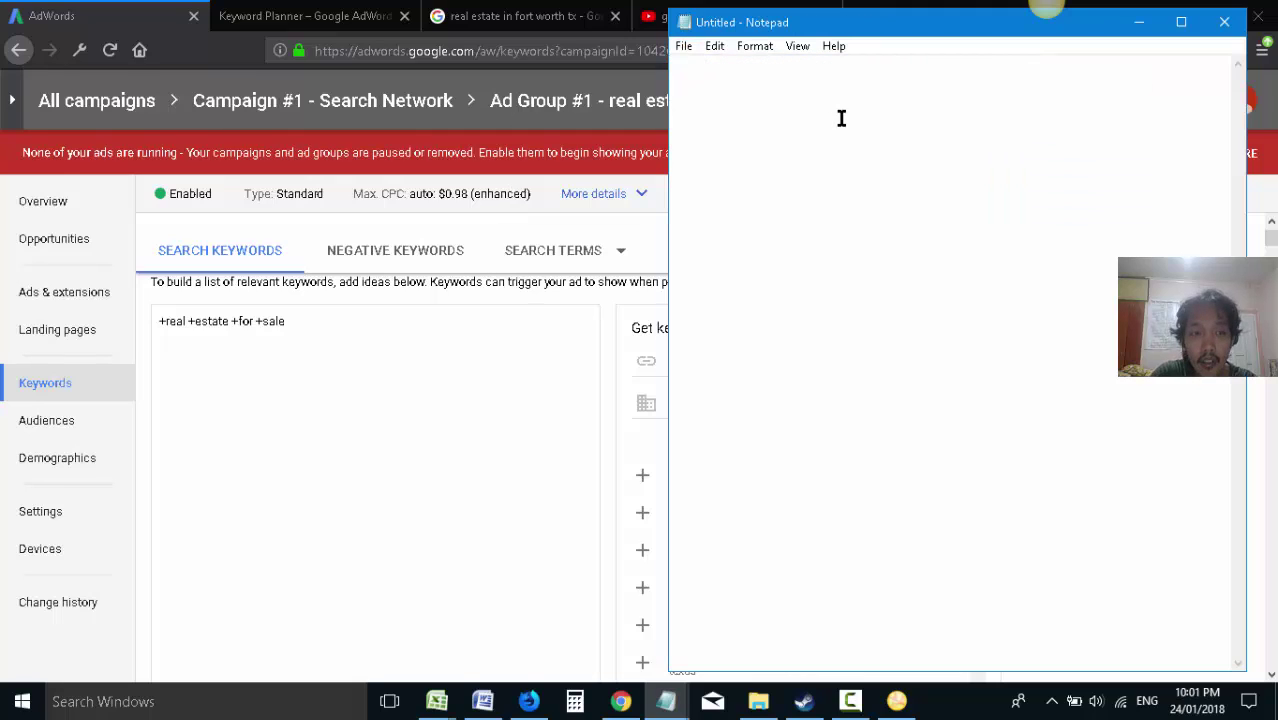
type("real estate for sale in _________")
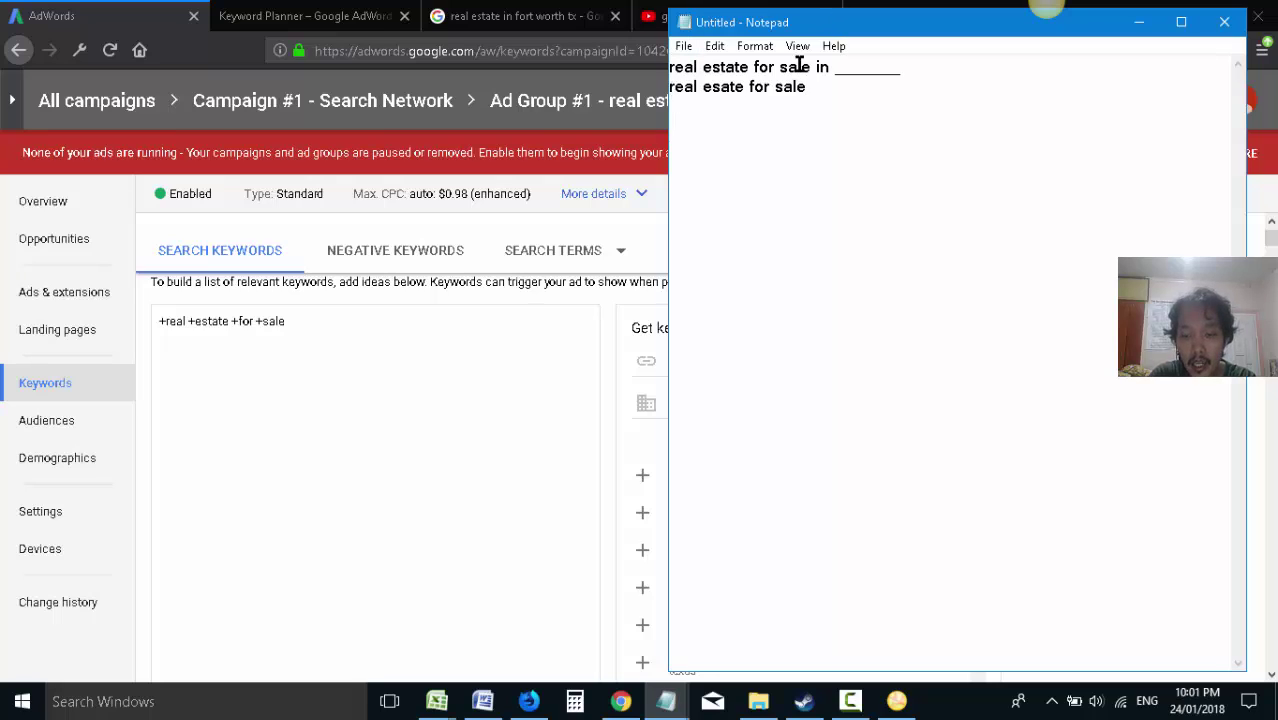
type("cheap")
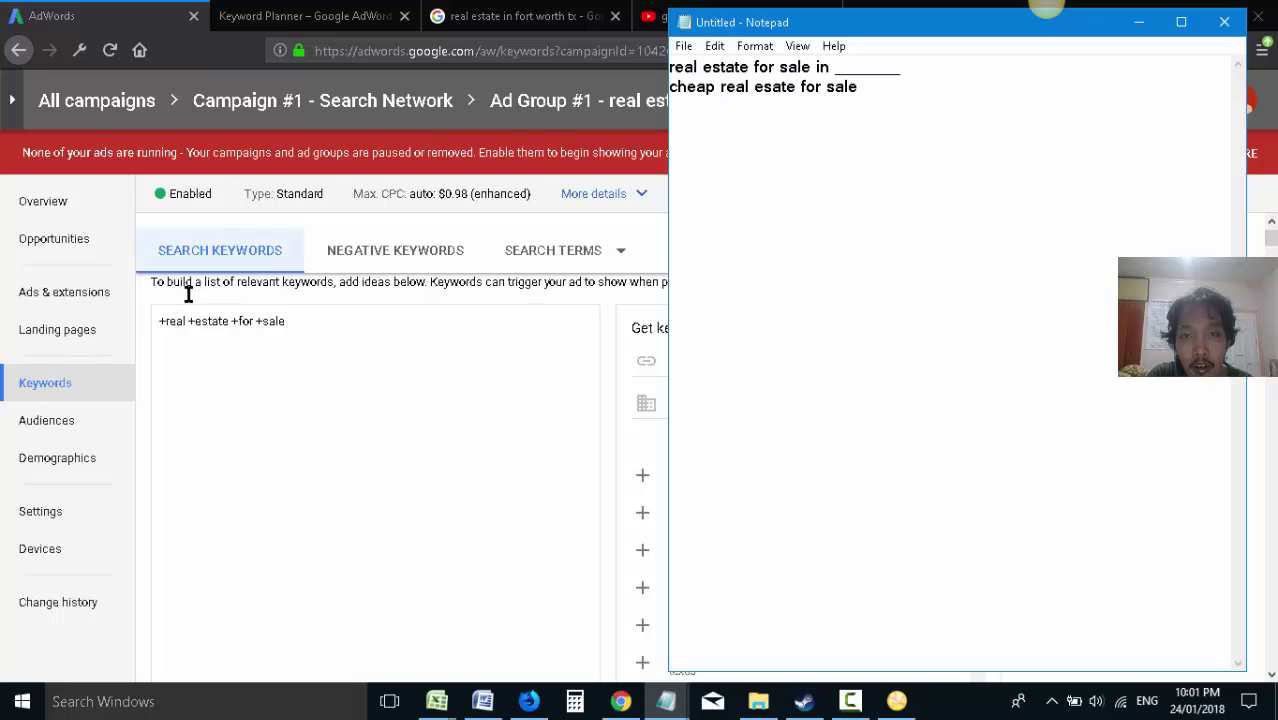
- Add a third example line reading "estate real sale for" to the note
left_click(951, 98)
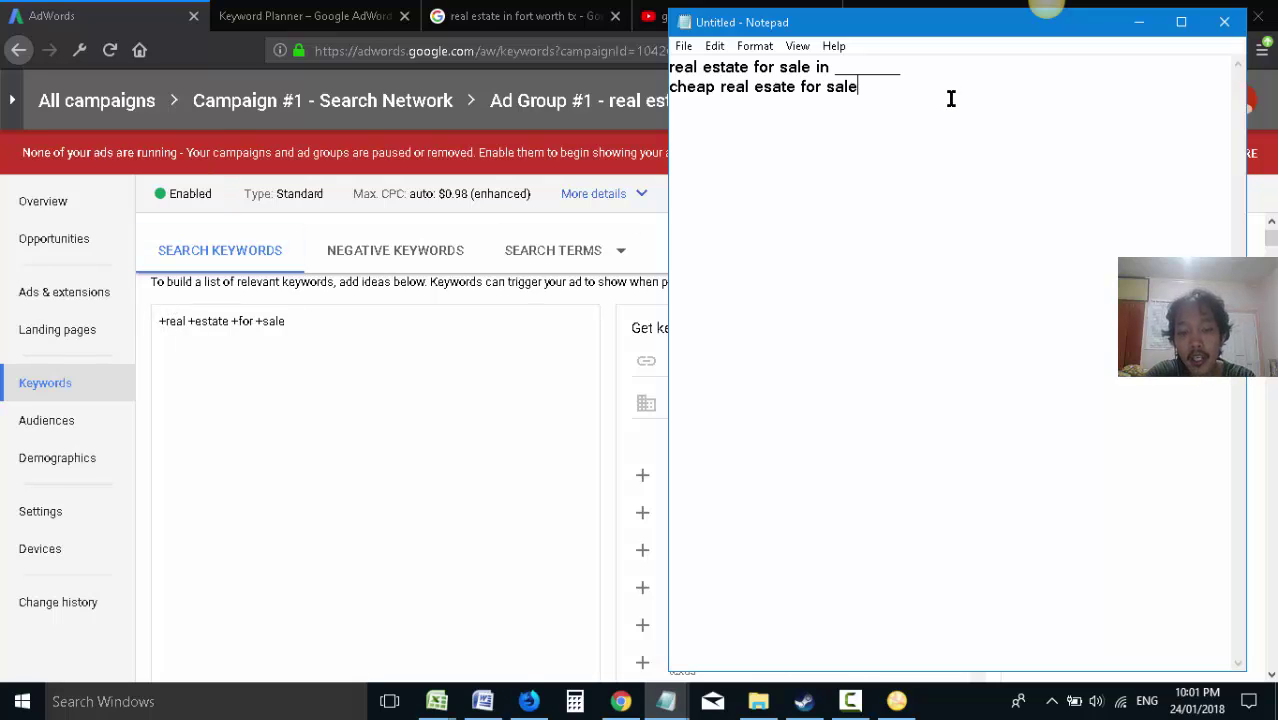
type("estate r")
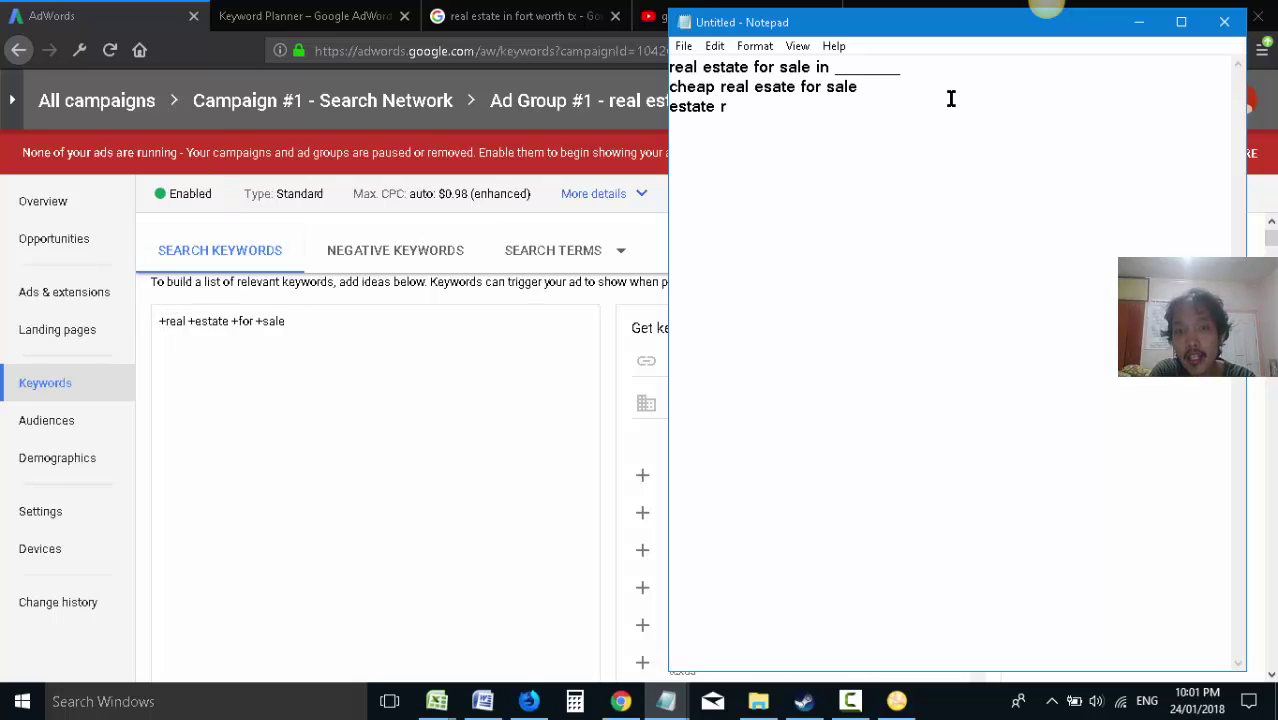
type("eal sale for")
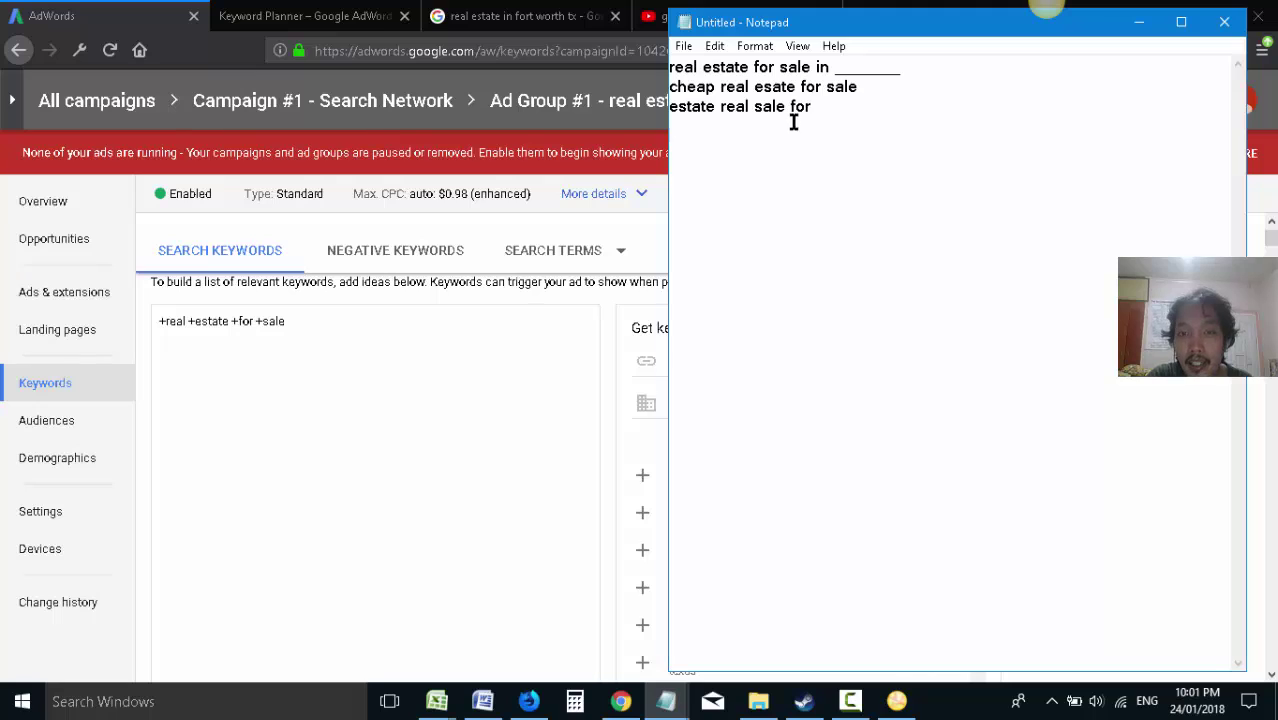
left_click_drag(822, 109, 628, 109)
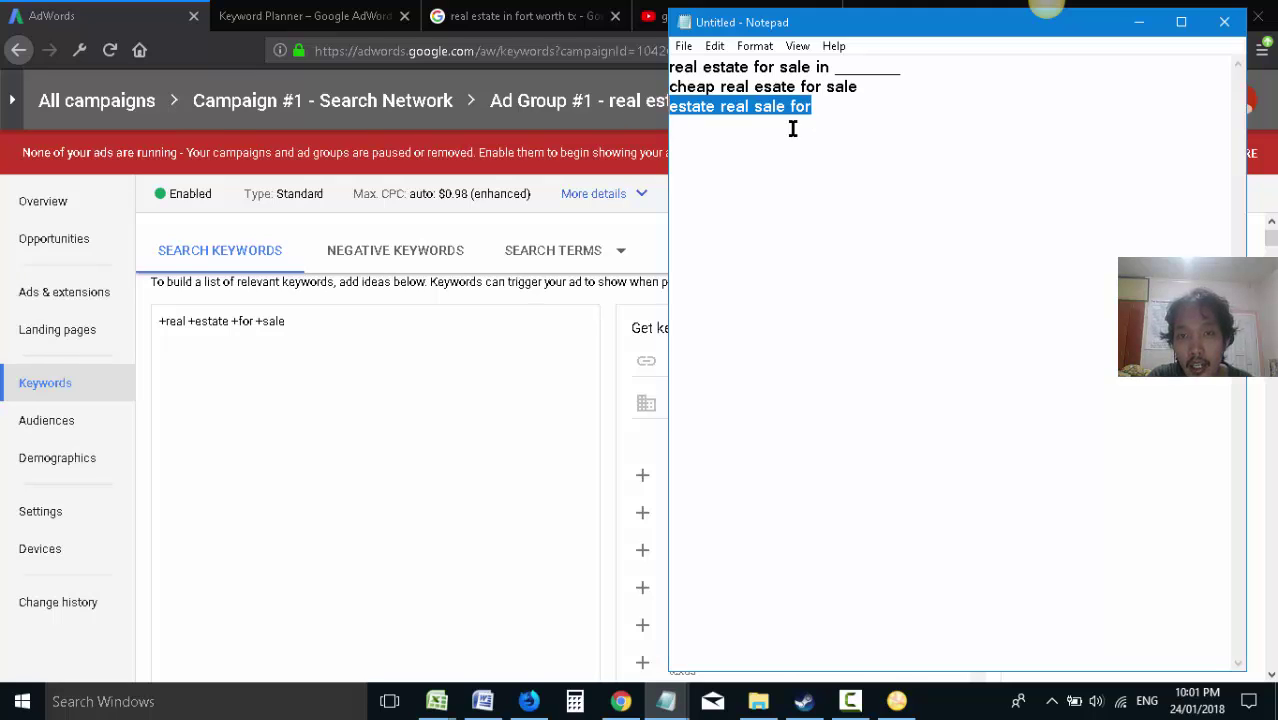
left_click(794, 130)
left_click(835, 127)
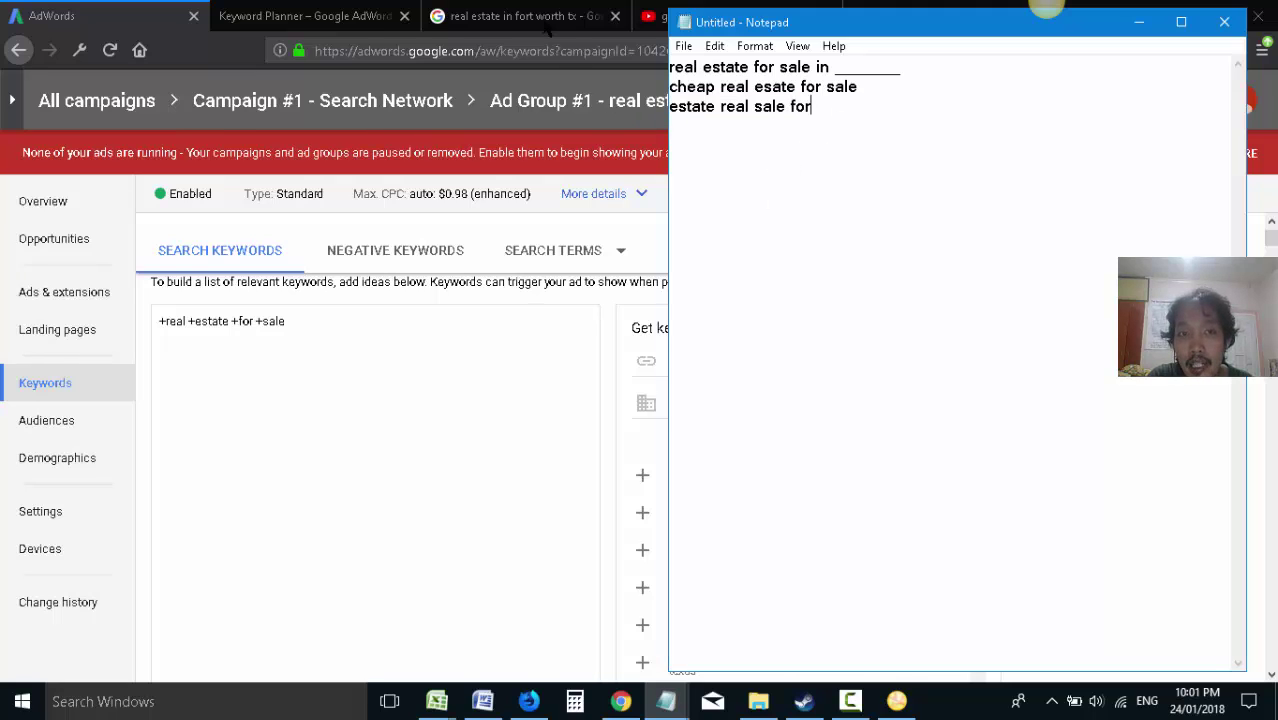
- Check the Google search query in the browser, and add "+homes +for +sale" and "+houses +for +sale" to the AdWords keyword entry
left_click(540, 22)
left_click_drag(362, 100, 100, 106)
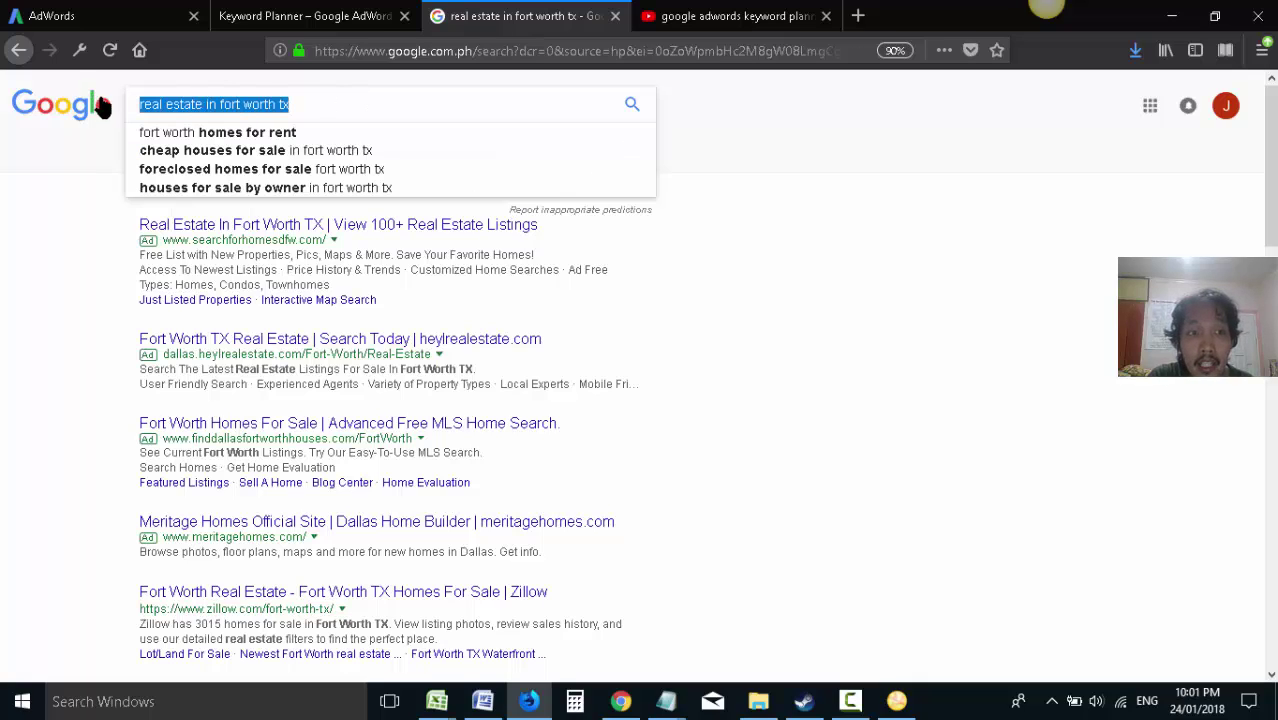
left_click(91, 177)
key("ctrl+1")
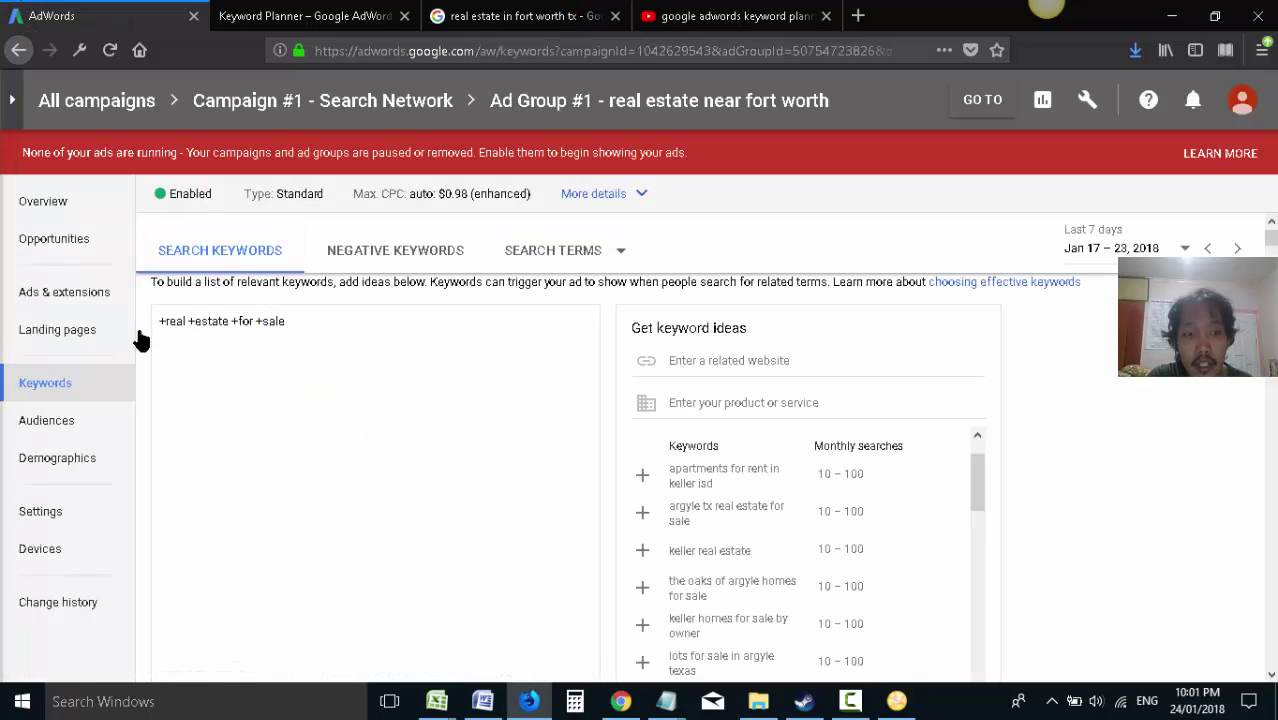
left_click(201, 328)
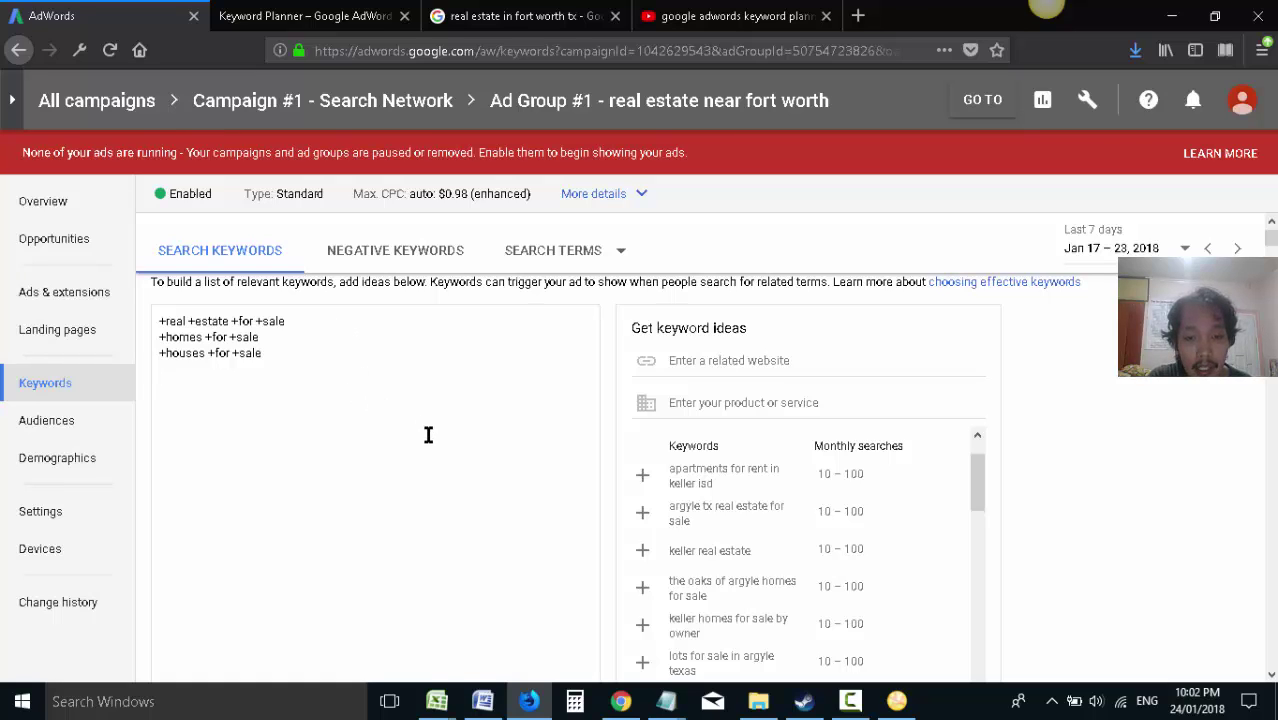
- Switch to the Excel keyword research workbook and review the keywords at the start of the list, from "houses for sale" to "home builders in fort worth tx"
mouse_move(440, 701)
left_click(400, 624)
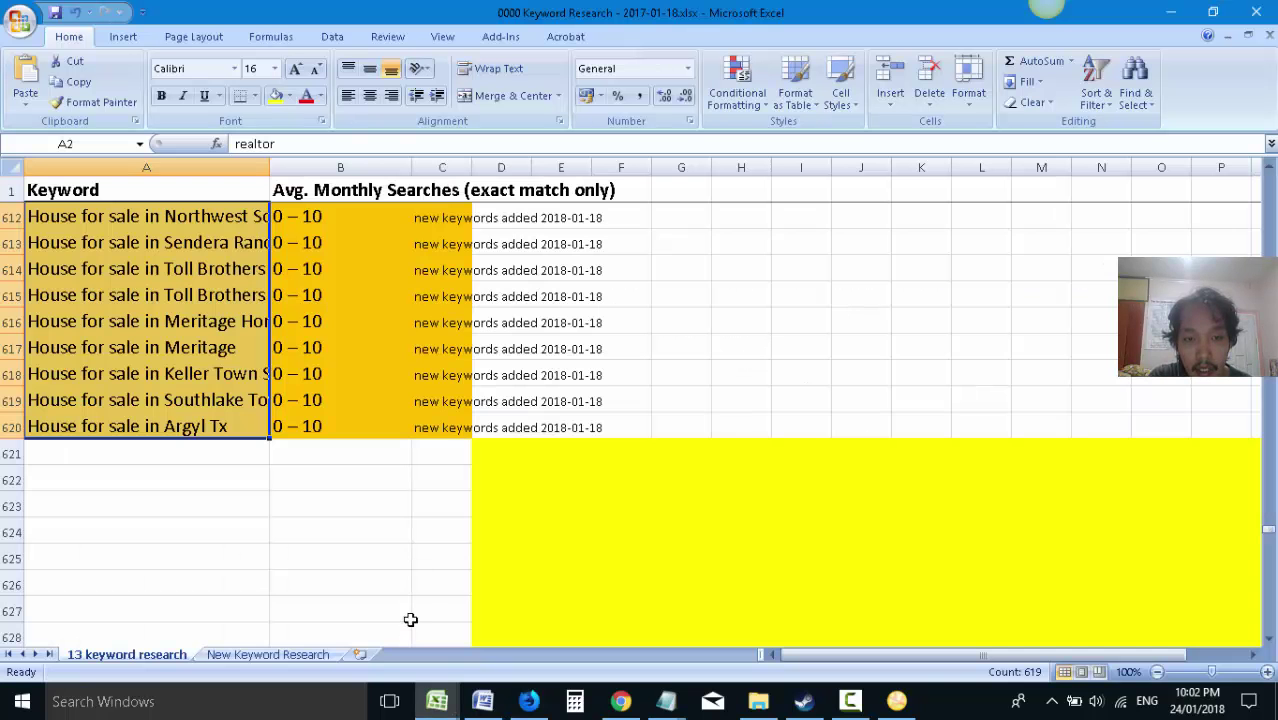
left_click_drag(1268, 522, 1266, 176)
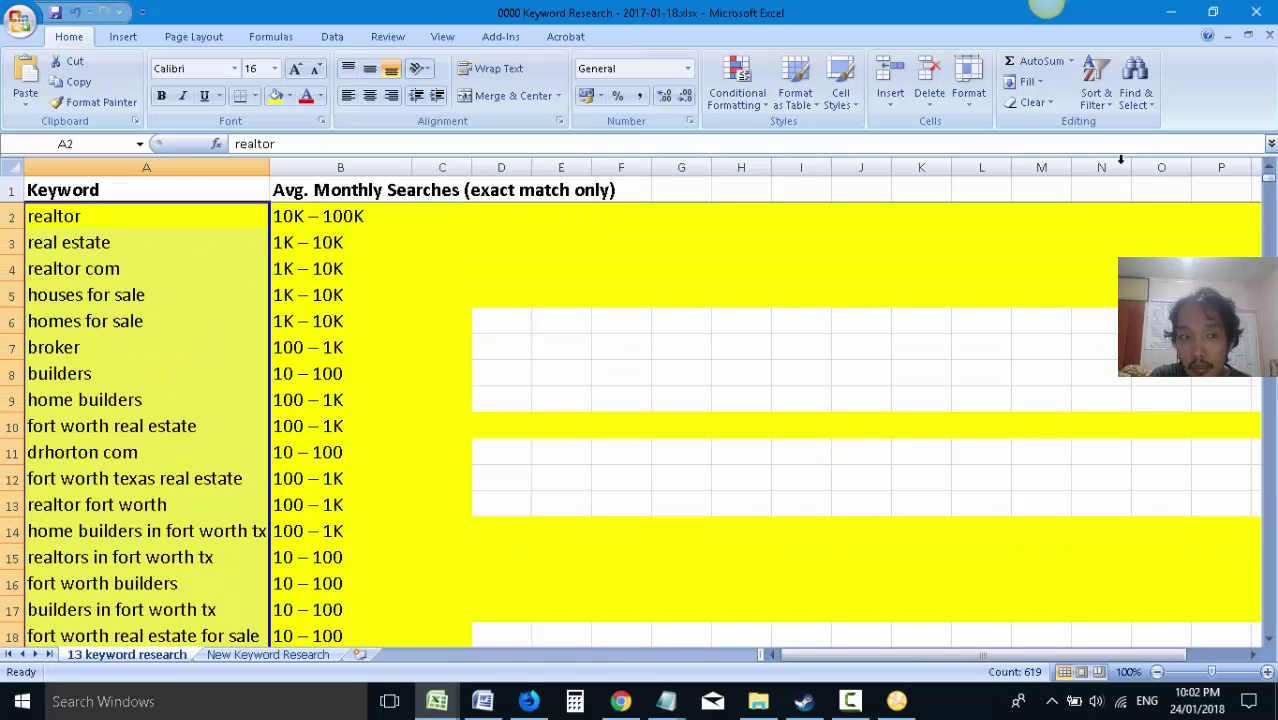
left_click(122, 312)
left_click(124, 296)
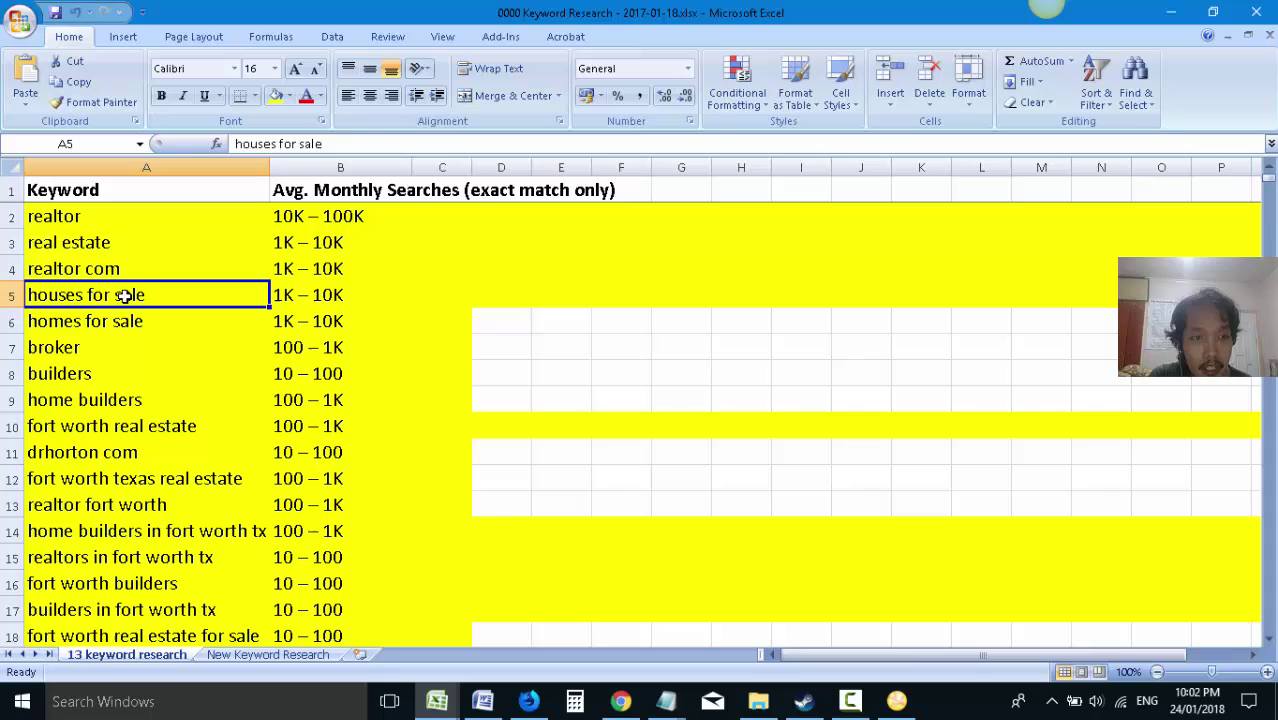
left_click(126, 346)
left_click(121, 373)
left_click(124, 398)
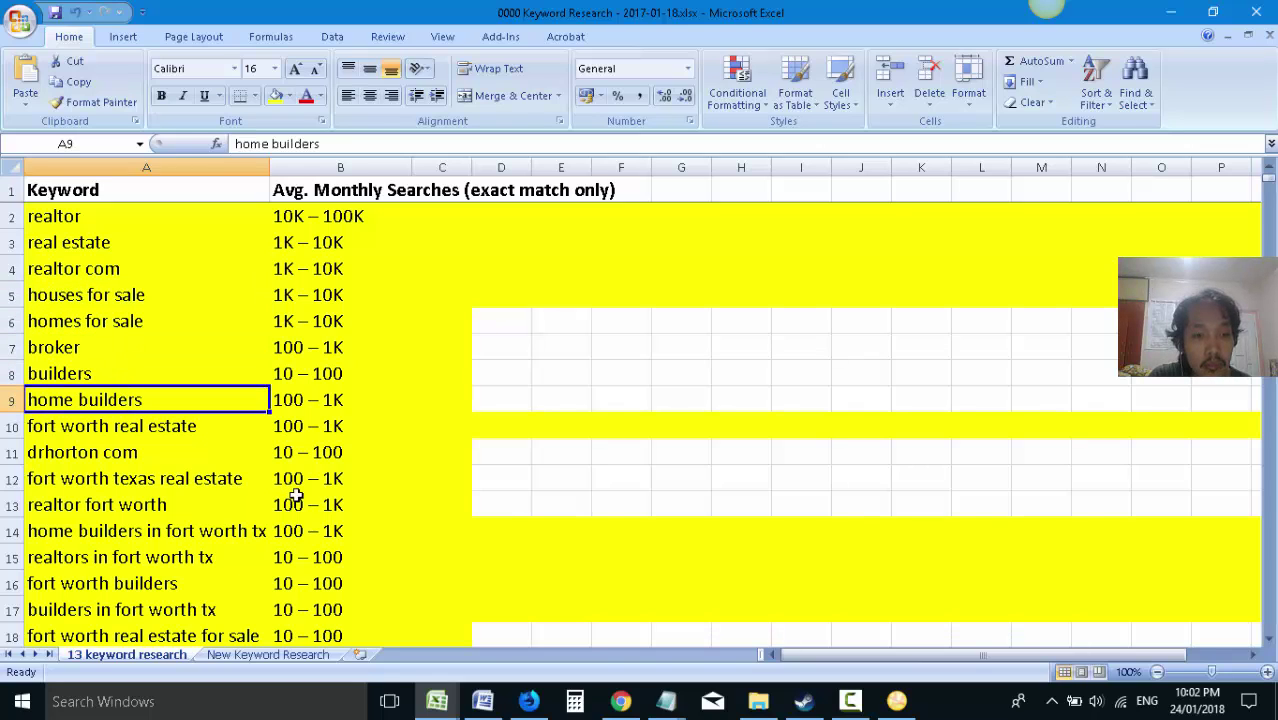
left_click(228, 428)
left_click(226, 453)
left_click(160, 400)
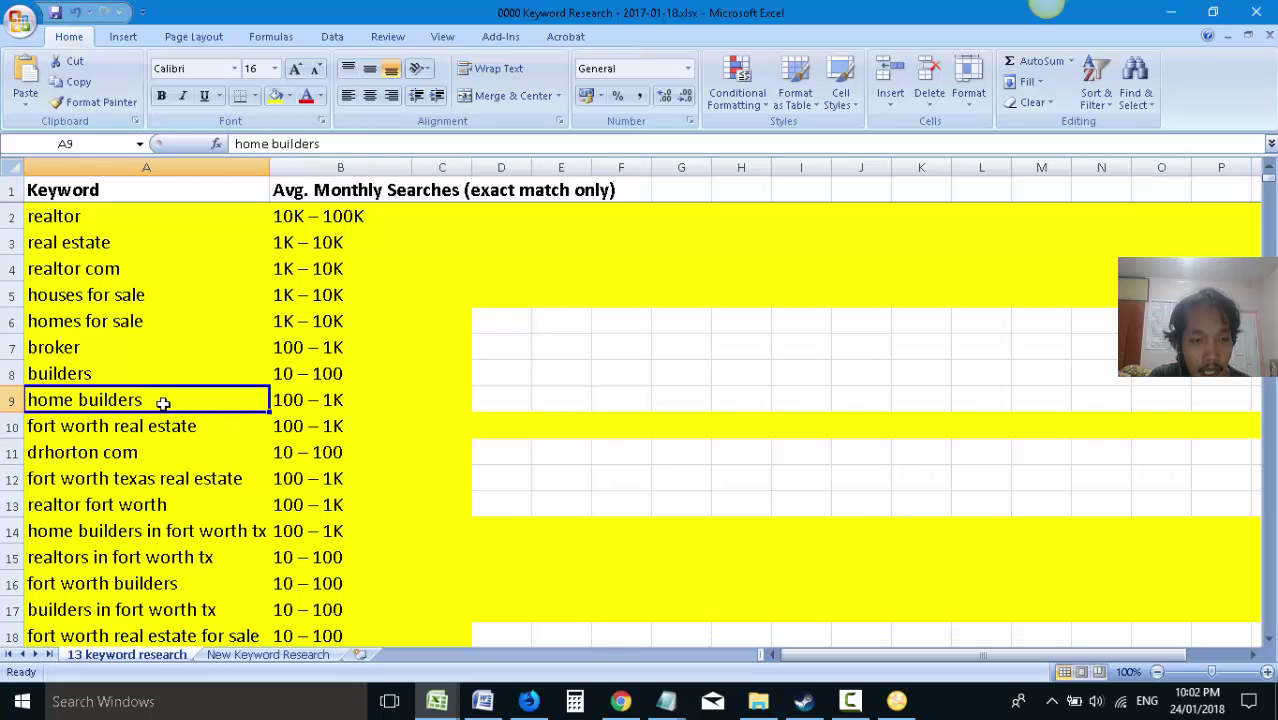
left_click(176, 424)
left_click(170, 453)
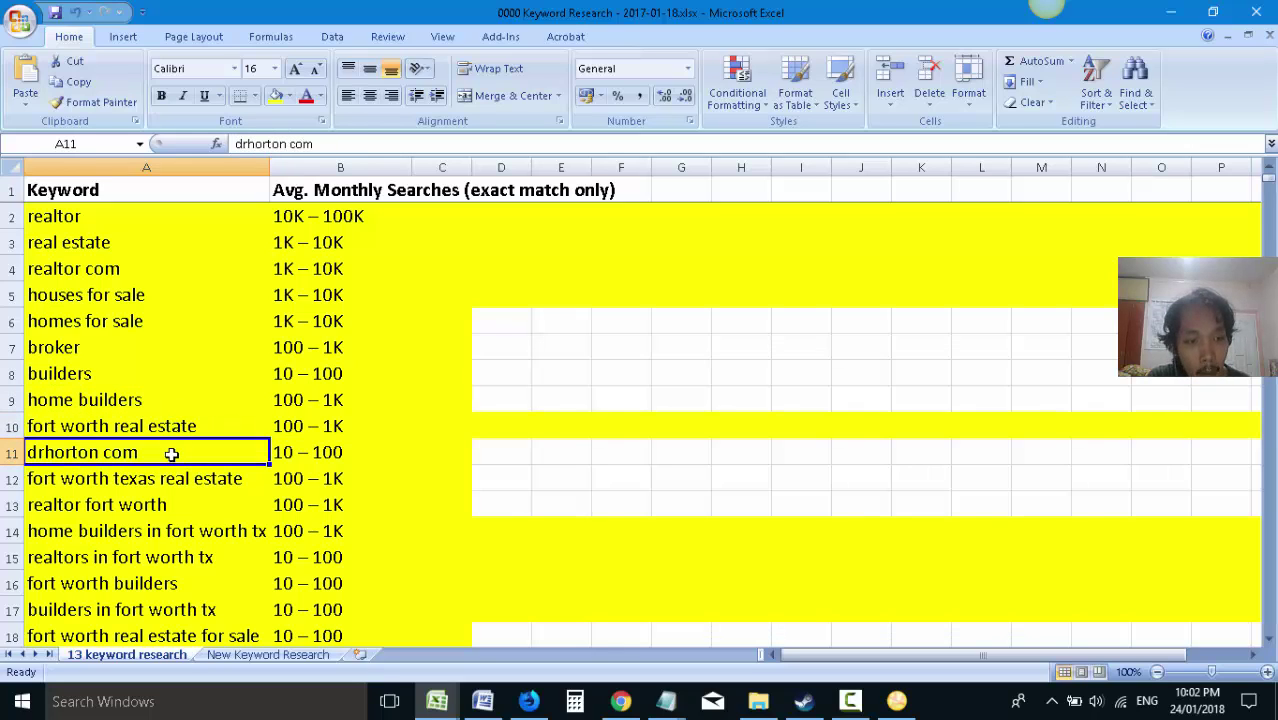
left_click(203, 478)
left_click(211, 503)
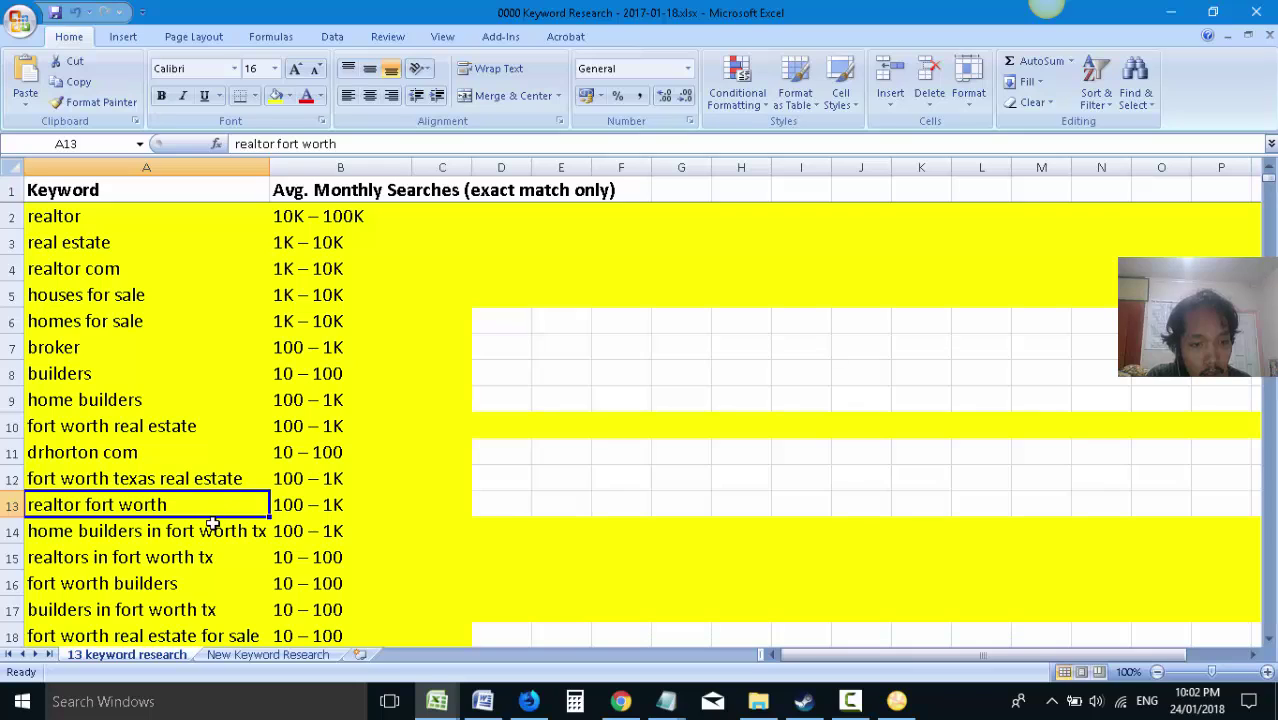
left_click(214, 528)
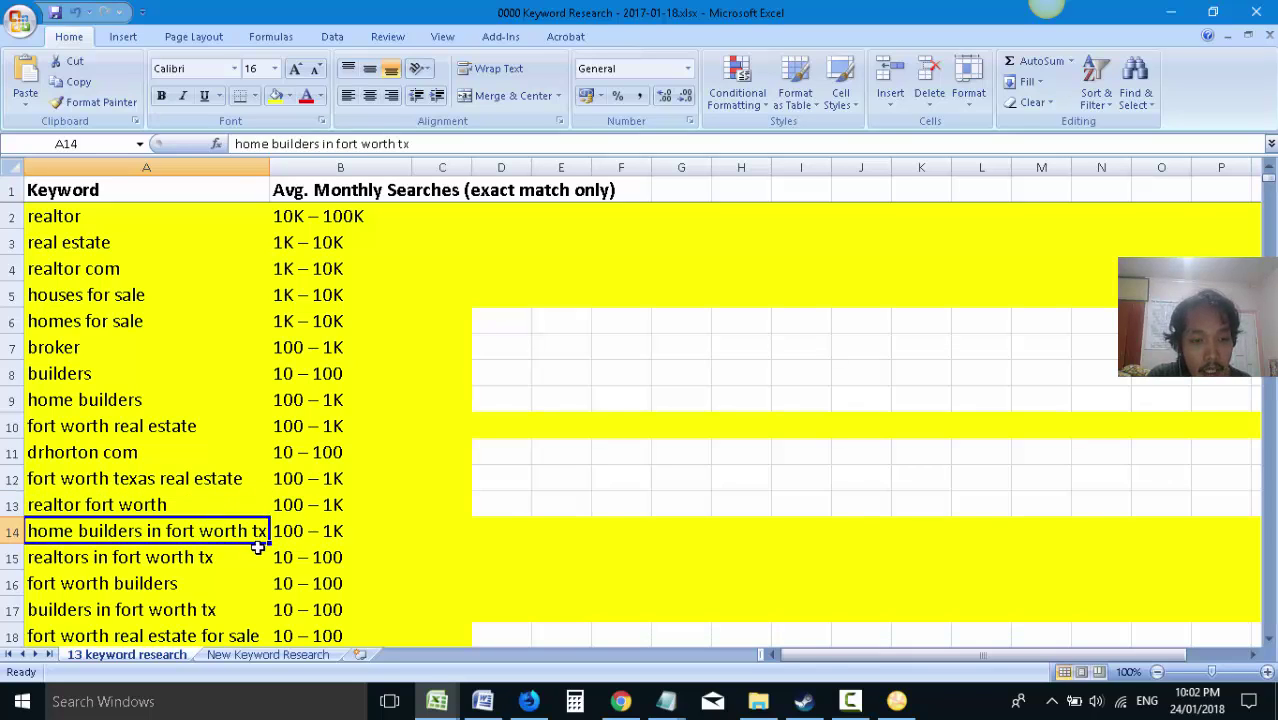
- Switch to AdWords and add the keywords "+realtors +fort +worth", "+realtor +fort +worth", "+home +for +sale" and "+house +for +sale", one per line
left_click(537, 703)
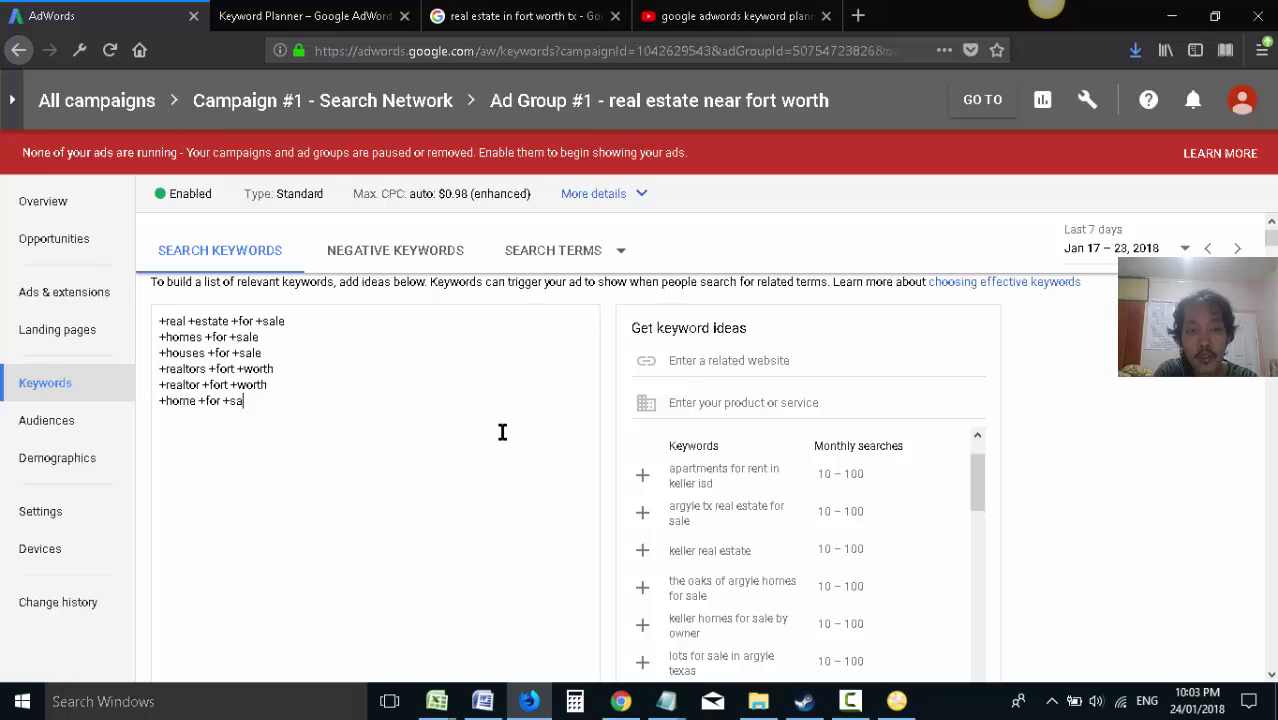
type("use +for +sale")
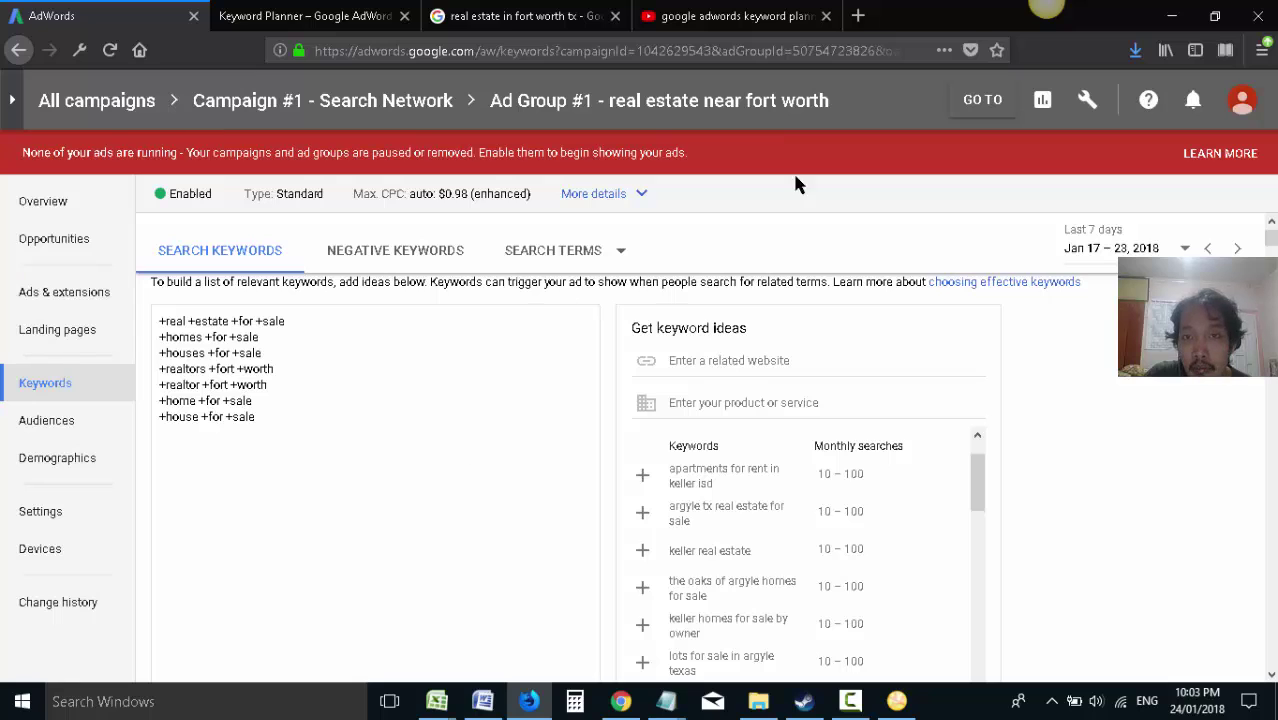
key("Print")
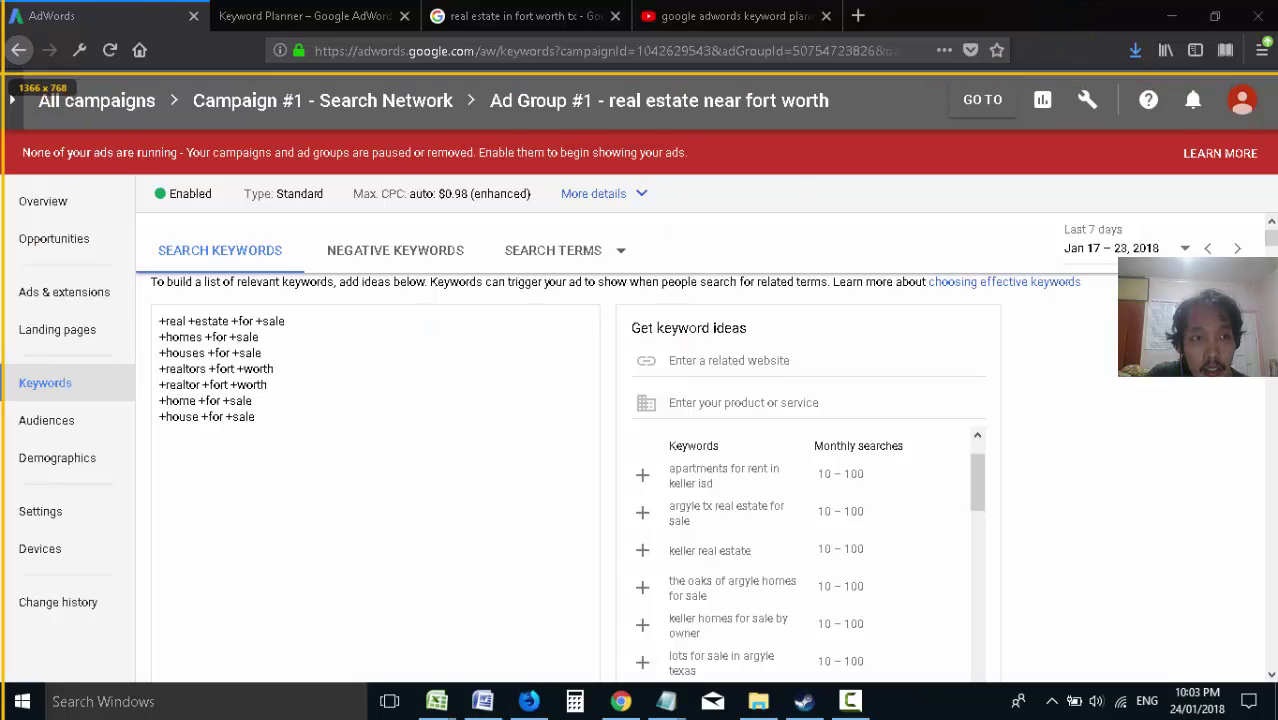
left_click_drag(2, 70, 1142, 672)
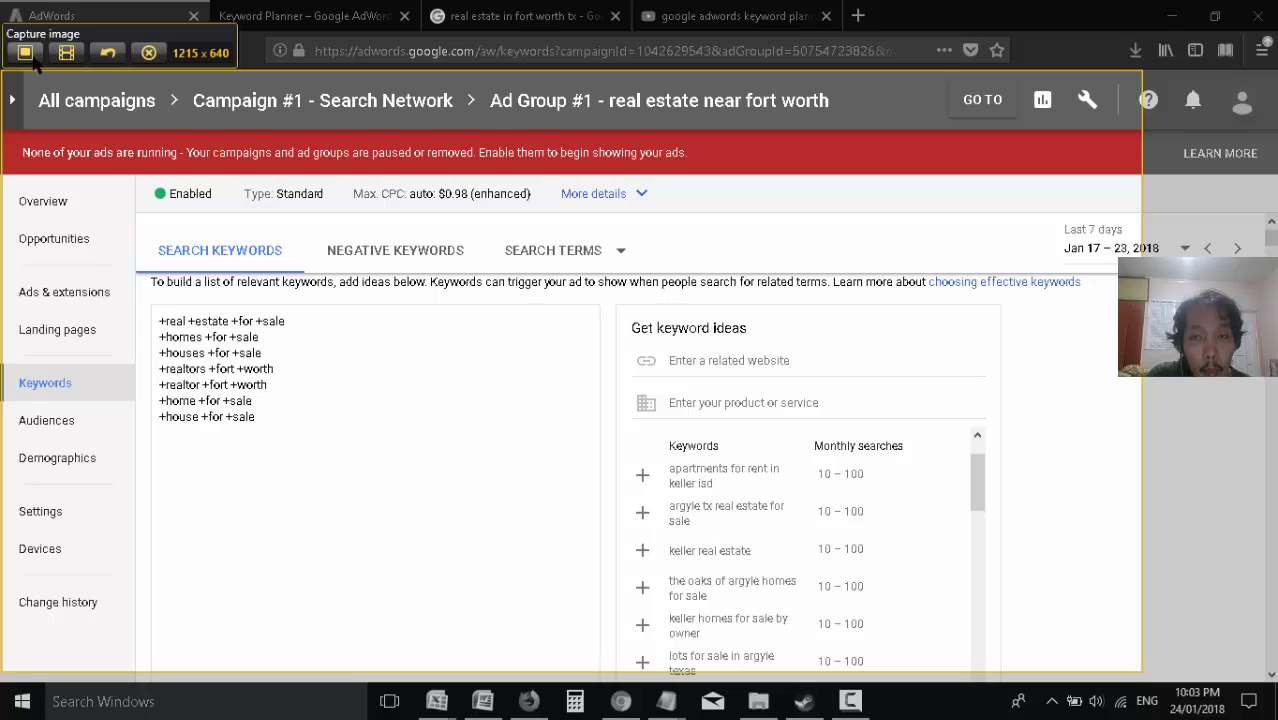
left_click(27, 55)
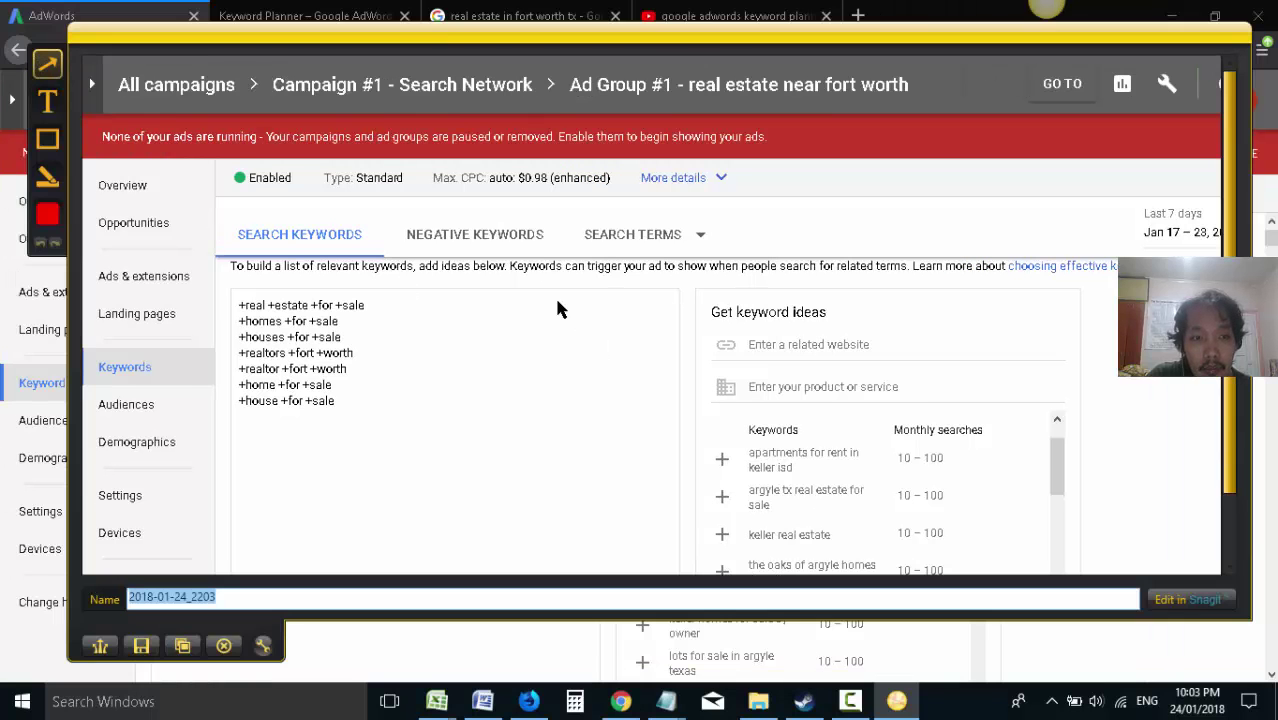
left_click(224, 645)
- Capture a screenshot of the AdWords page area showing the ad group's keyword entry and the keyword ideas
scroll(675, 470, "down", 3)
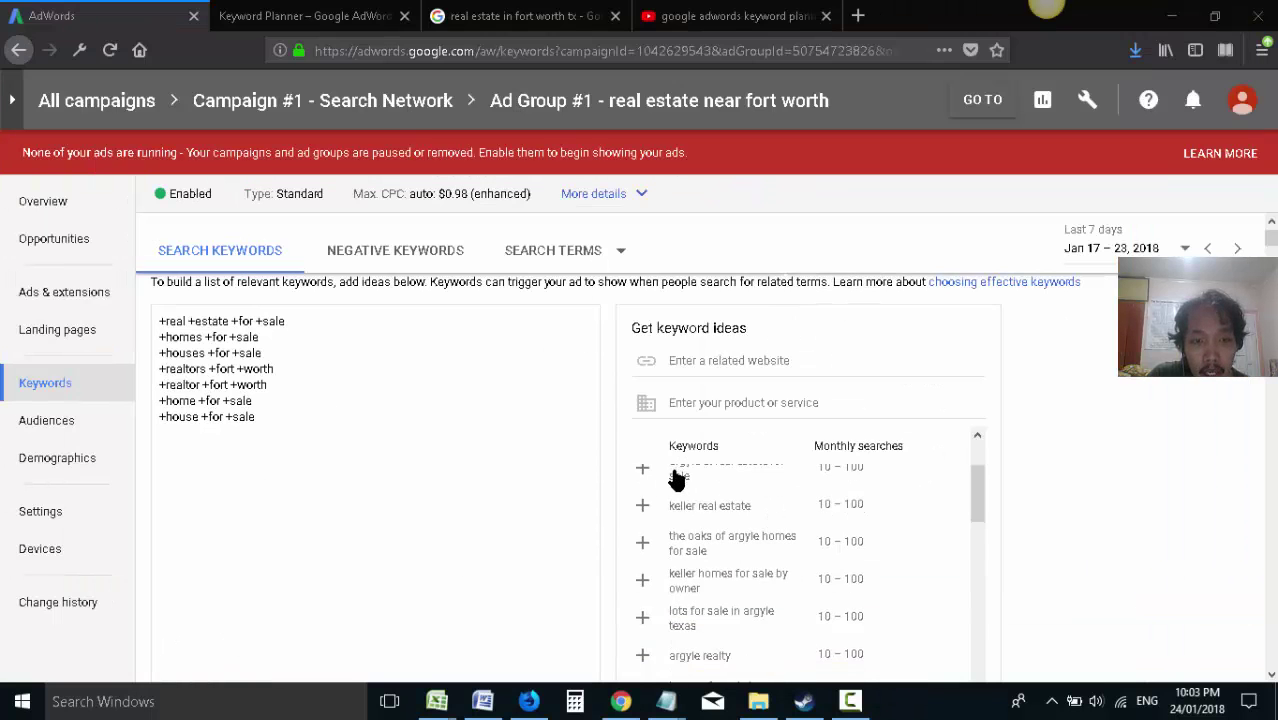
scroll(1180, 495, "down", 2)
scroll(1172, 490, "down", 2)
scroll(1165, 500, "up", 3)
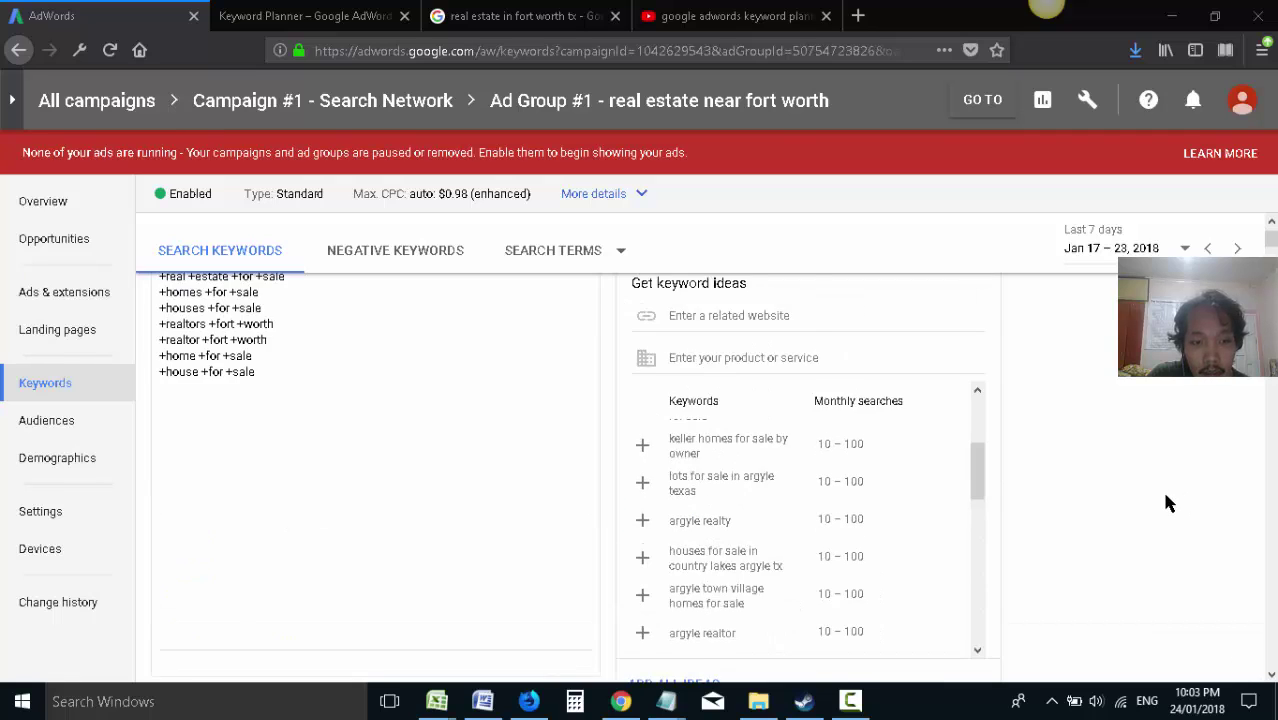
scroll(1163, 503, "down", 3)
scroll(1163, 503, "up", 2)
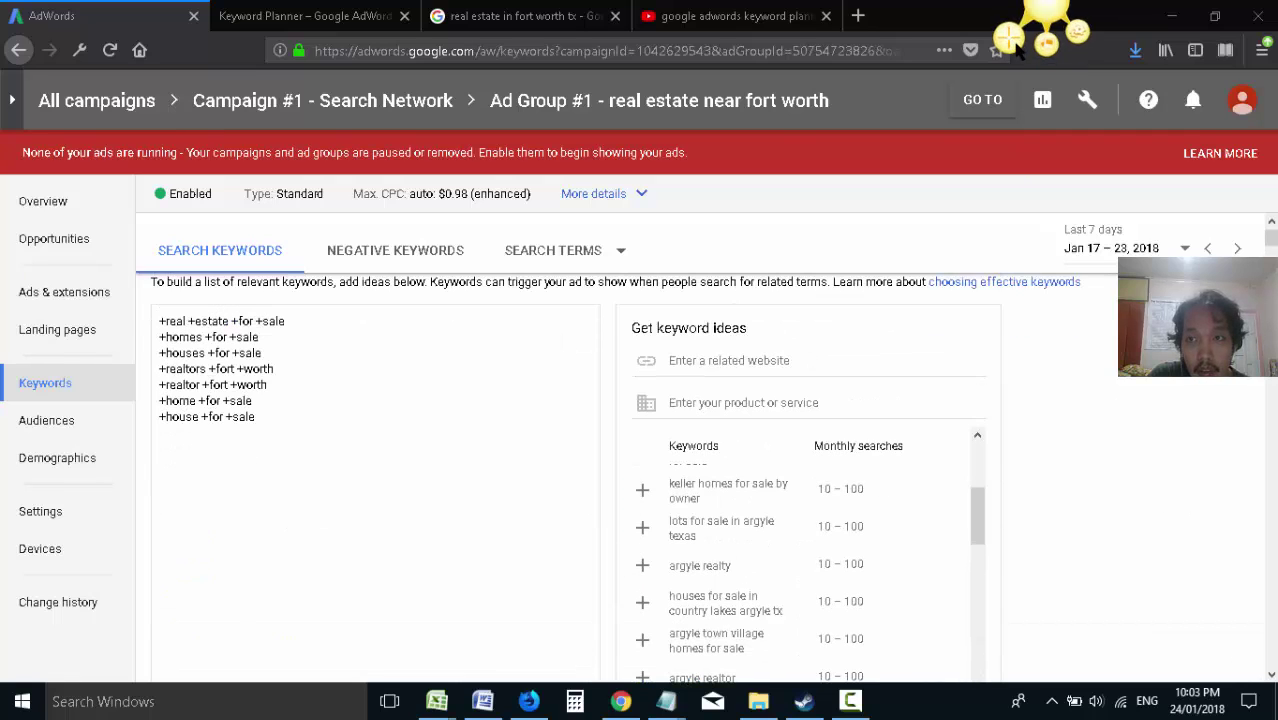
key("Print")
left_click_drag(5, 80, 1088, 674)
left_click(25, 50)
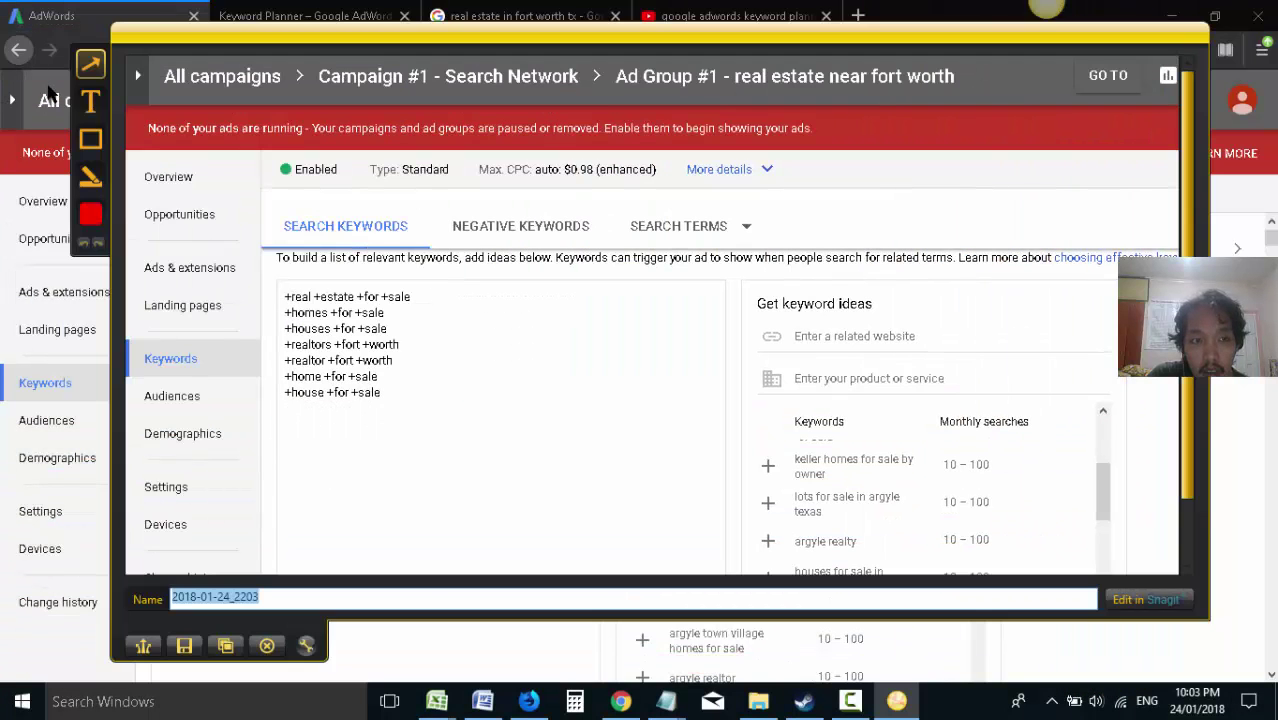
- Annotate the capture with an arrow to the keyword list and a callout reading "for important keywords you can add the +keyword one line at a time"
left_click_drag(789, 449, 437, 312)
left_click(90, 101)
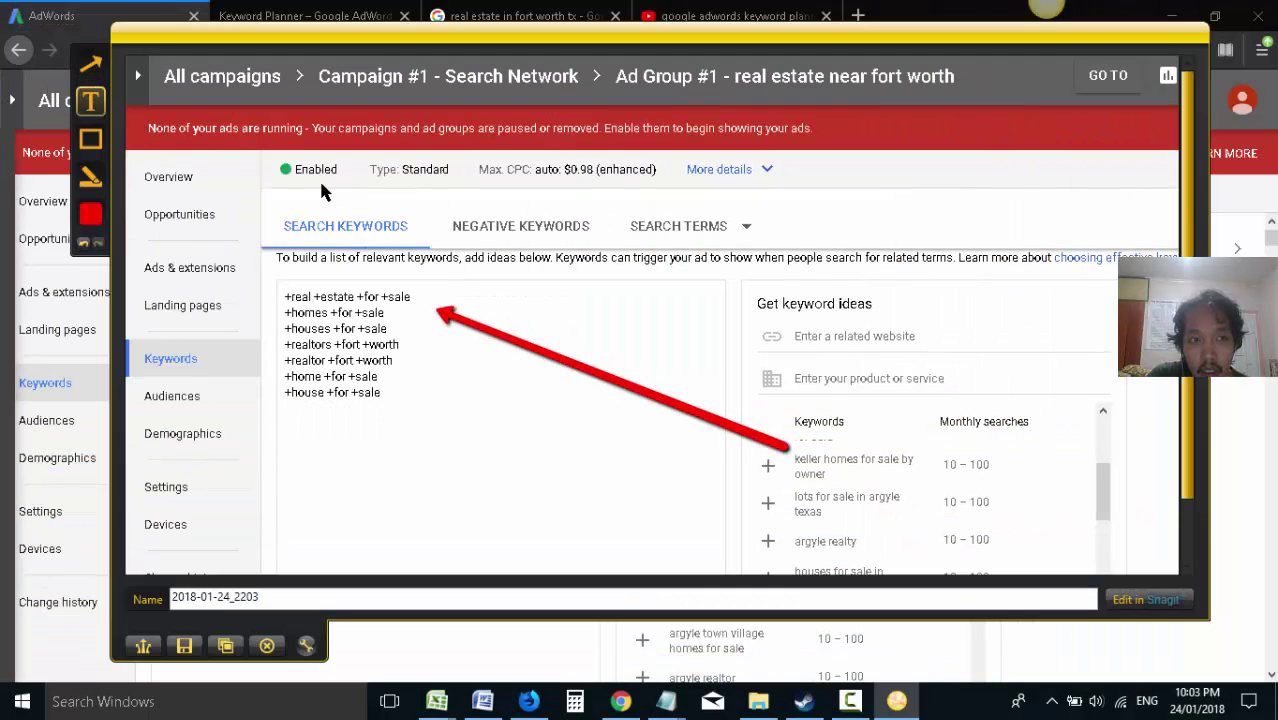
left_click_drag(720, 354, 930, 476)
type("fo")
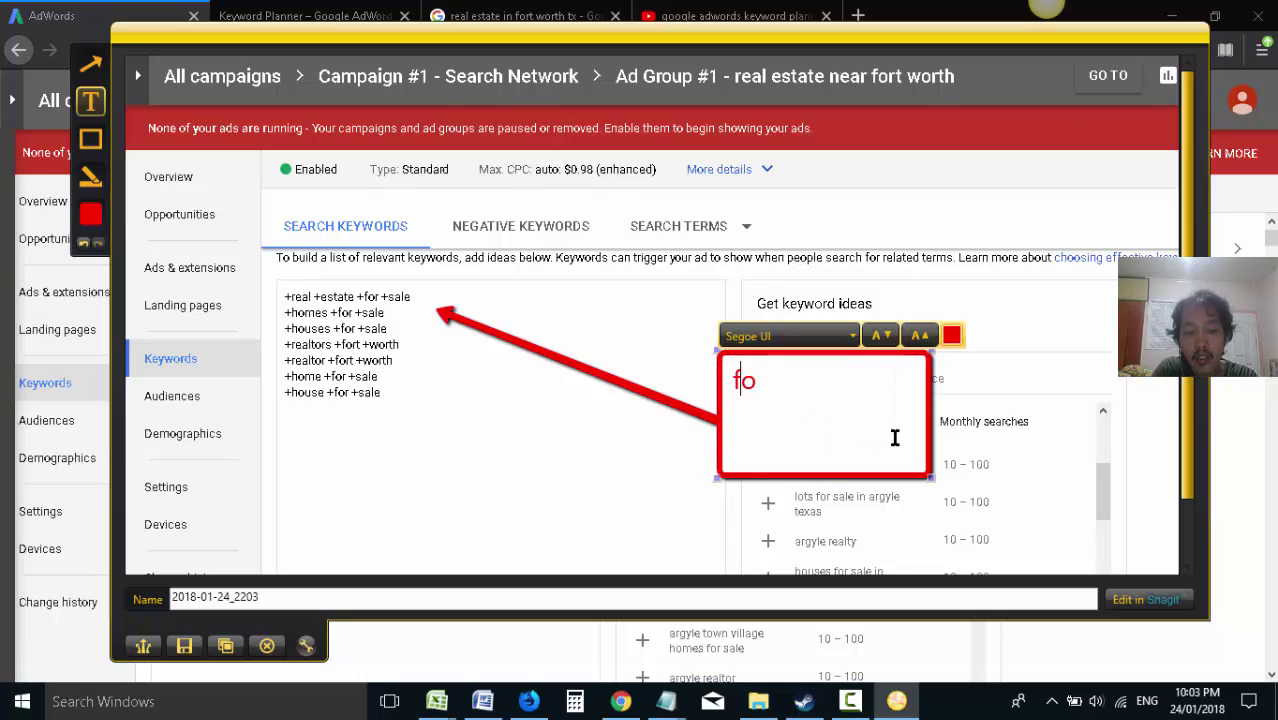
type("r importa")
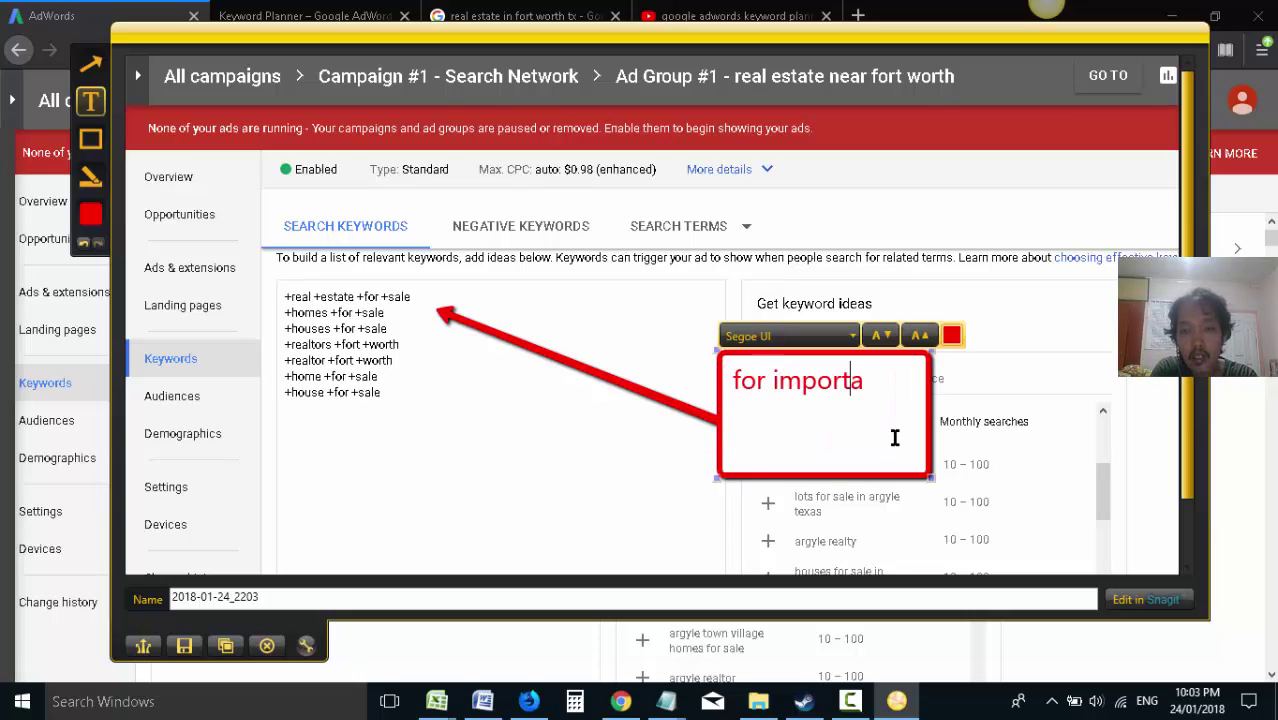
type("nt keywords you can add the +")
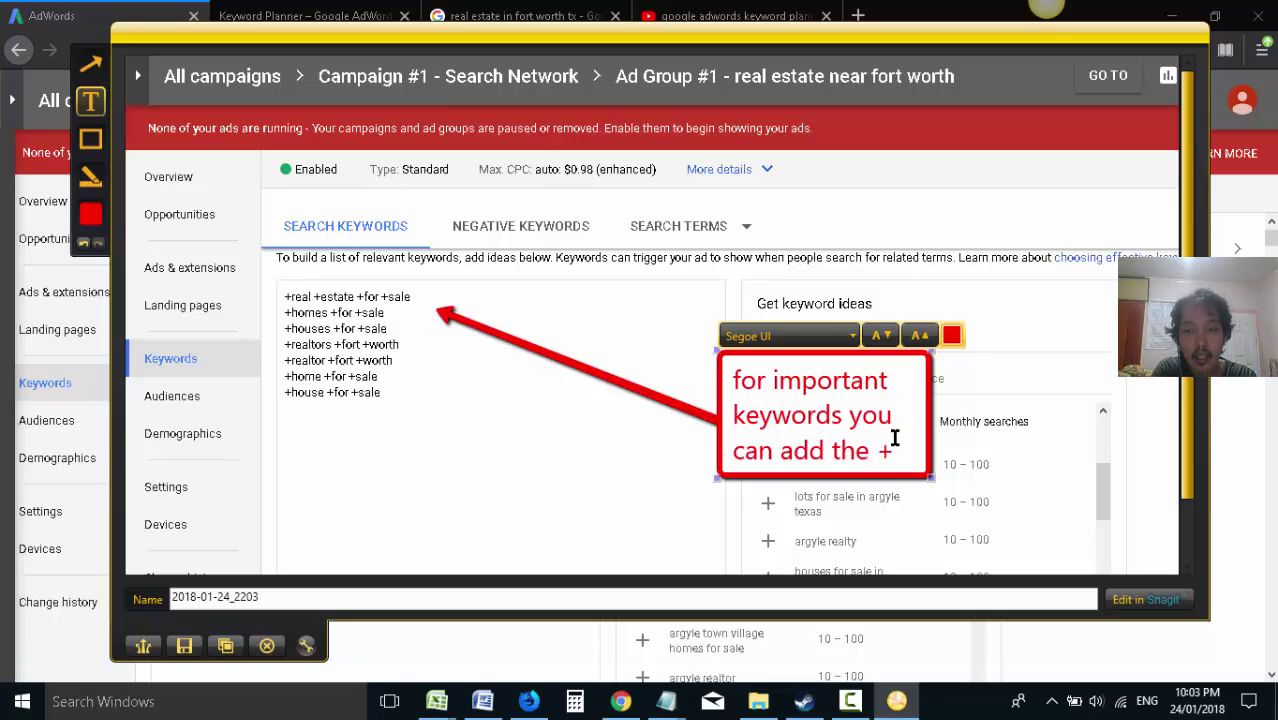
type("keyword")
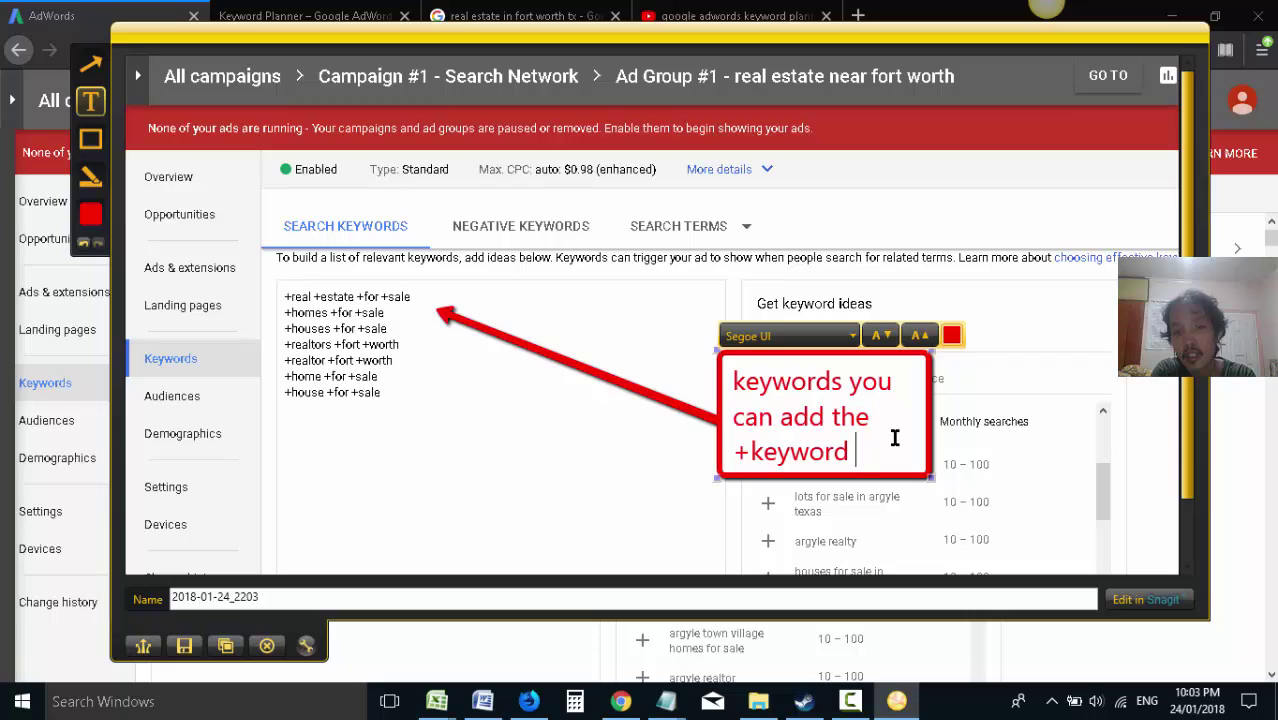
type("one line at a time")
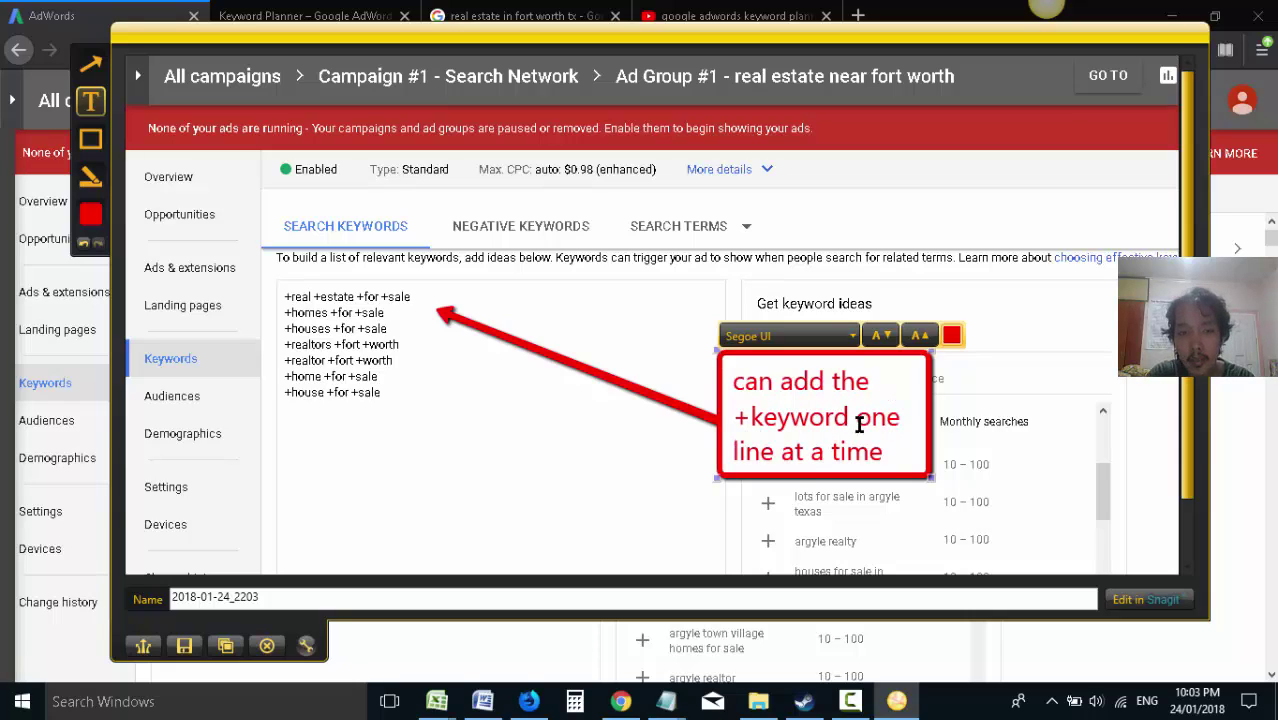
left_click_drag(718, 350, 709, 224)
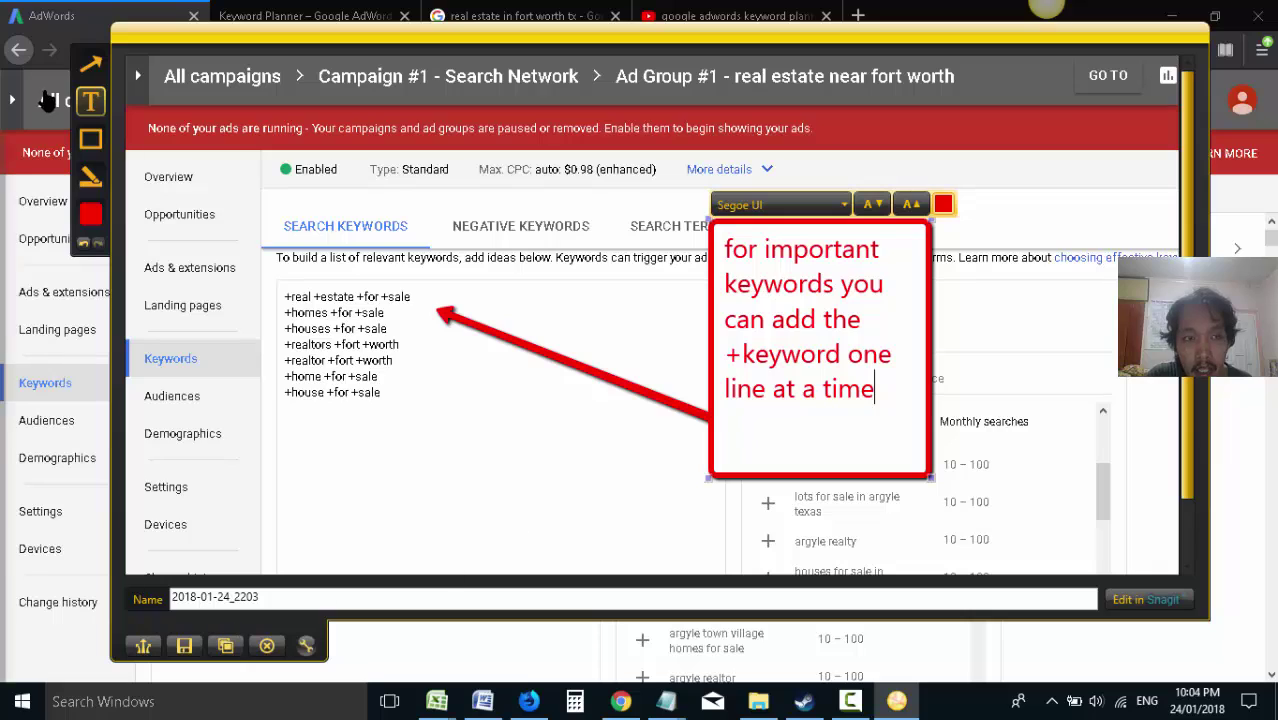
- Draw a second arrow toward the lower edge of the keyword entry and add the line "Click Save" to the callout
left_click(90, 63)
left_click_drag(679, 482, 487, 566)
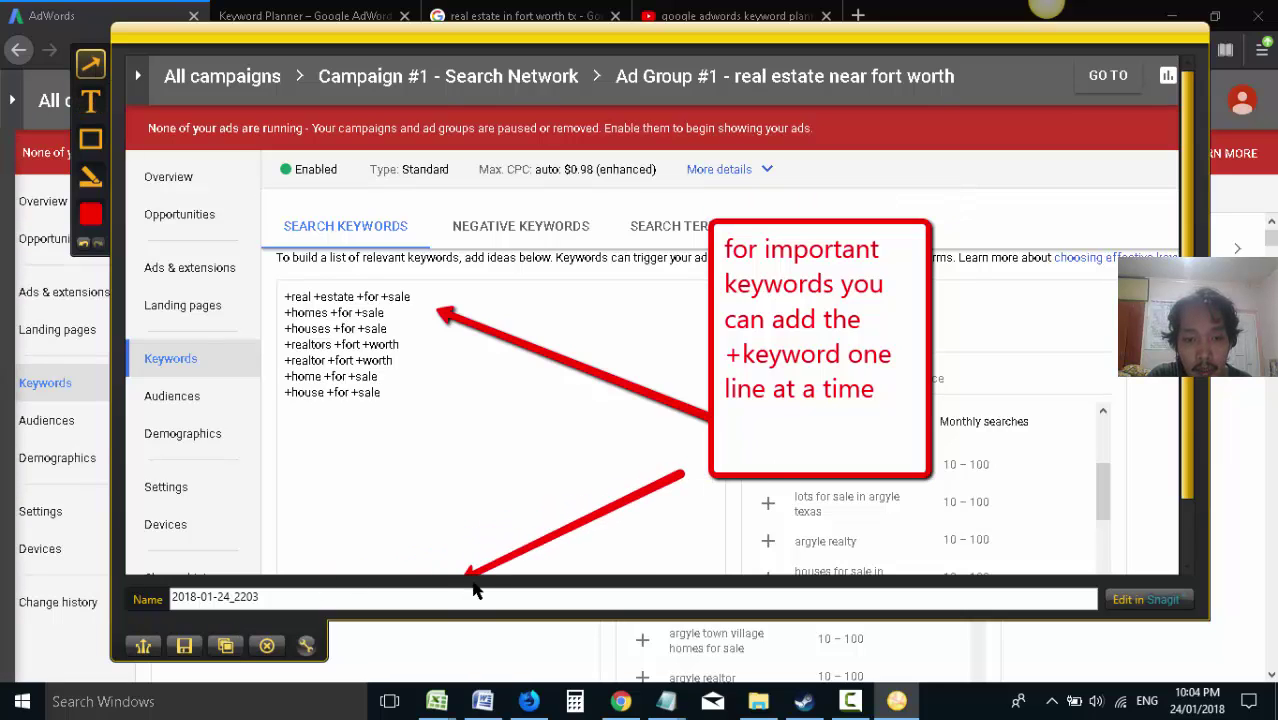
left_click(867, 413)
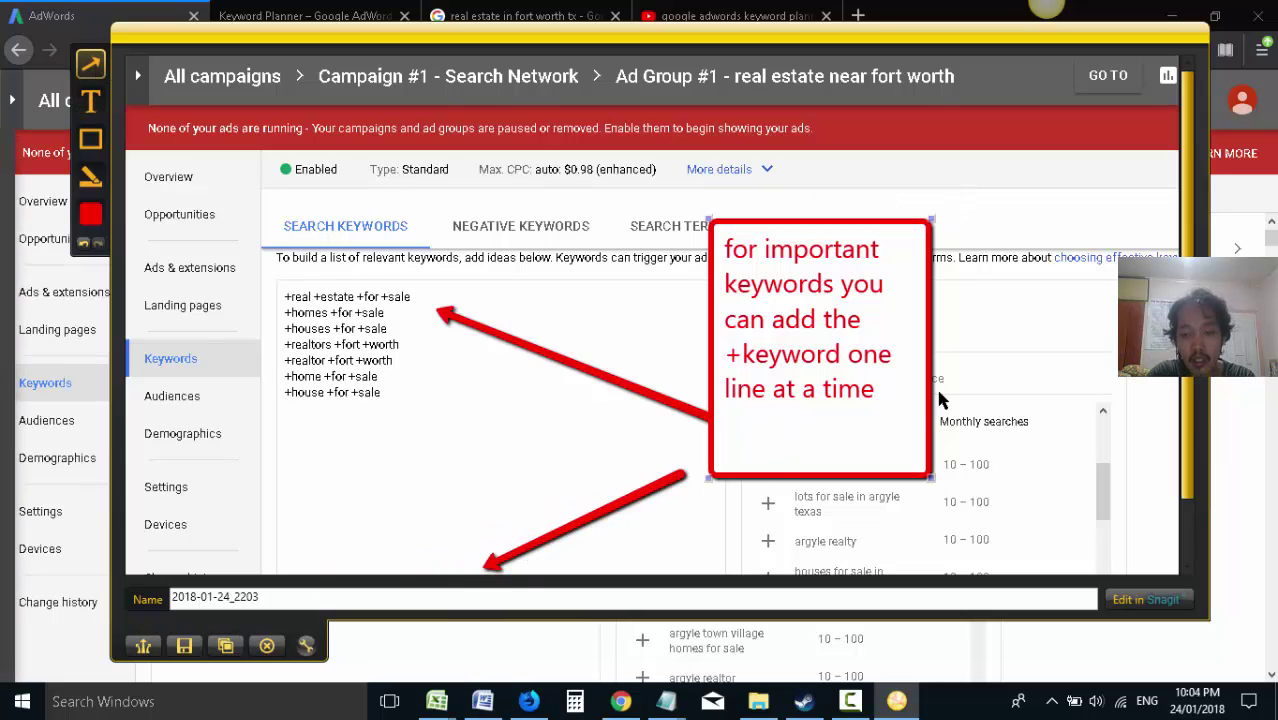
key("Return")
key("Return")
type("Click Save")
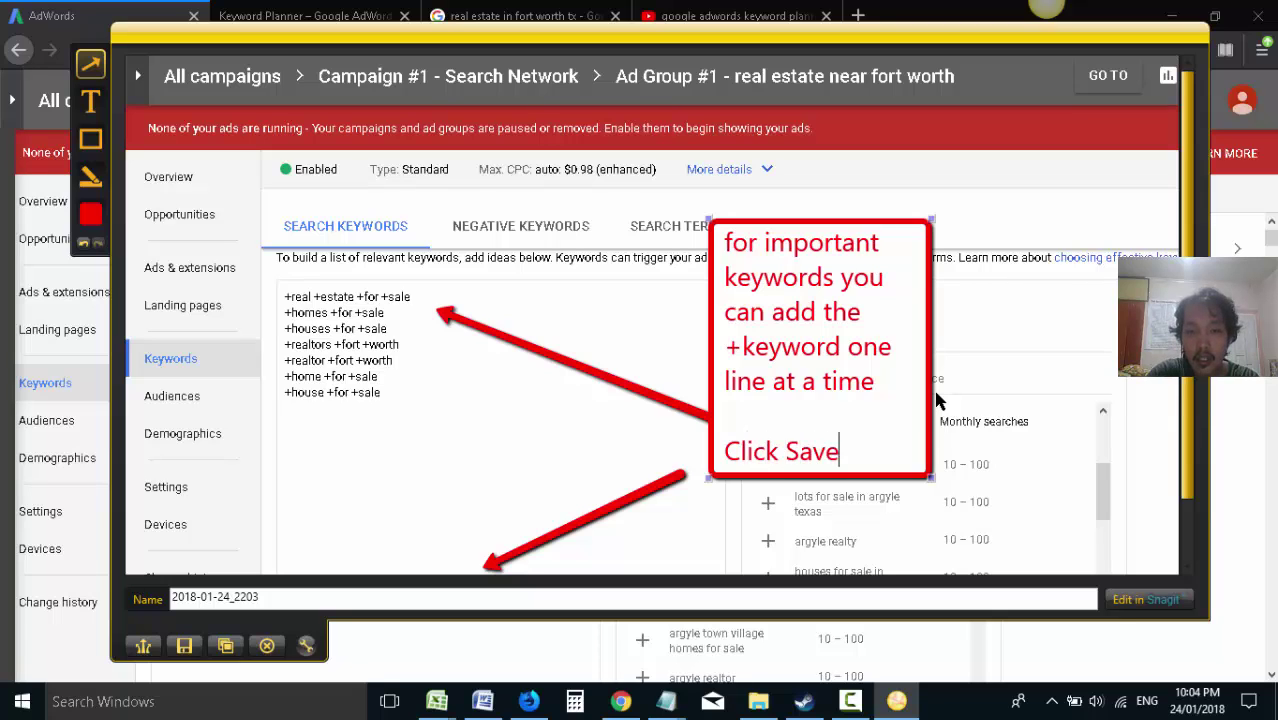
- Enlarge the callout to fit its text, and paste the annotated capture at the end of the Word document
left_click_drag(930, 478, 997, 533)
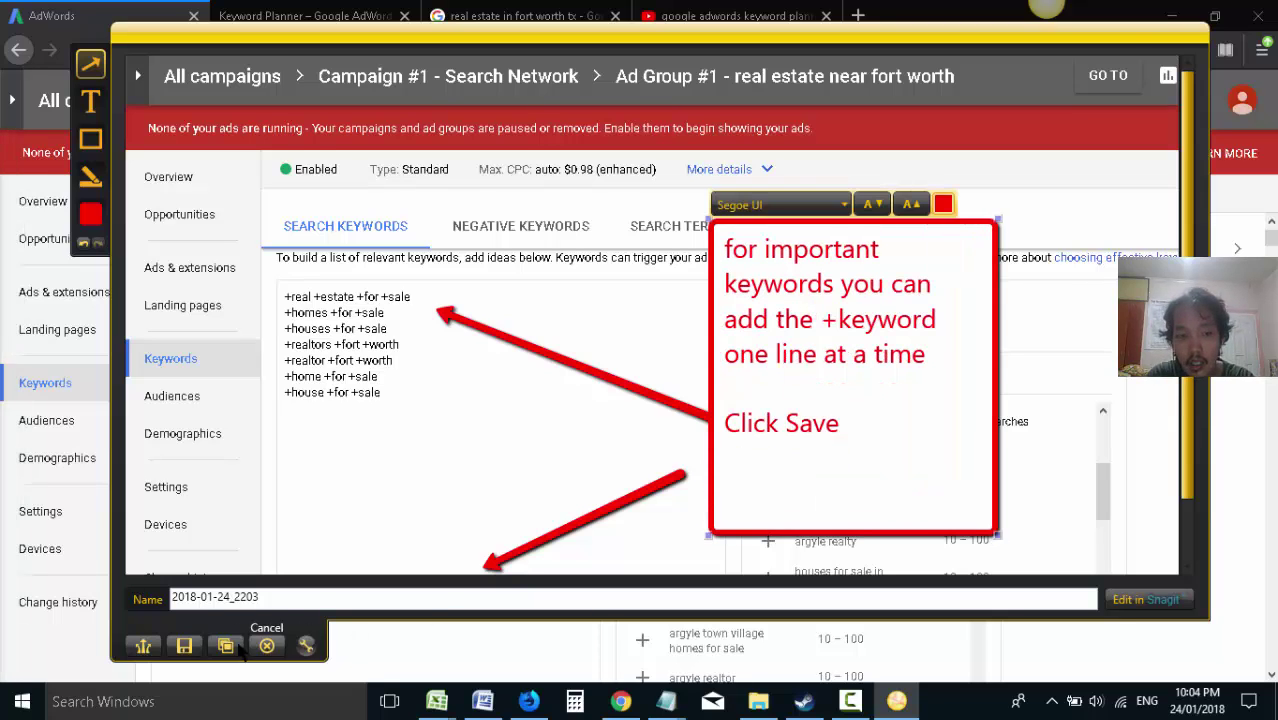
left_click(248, 646)
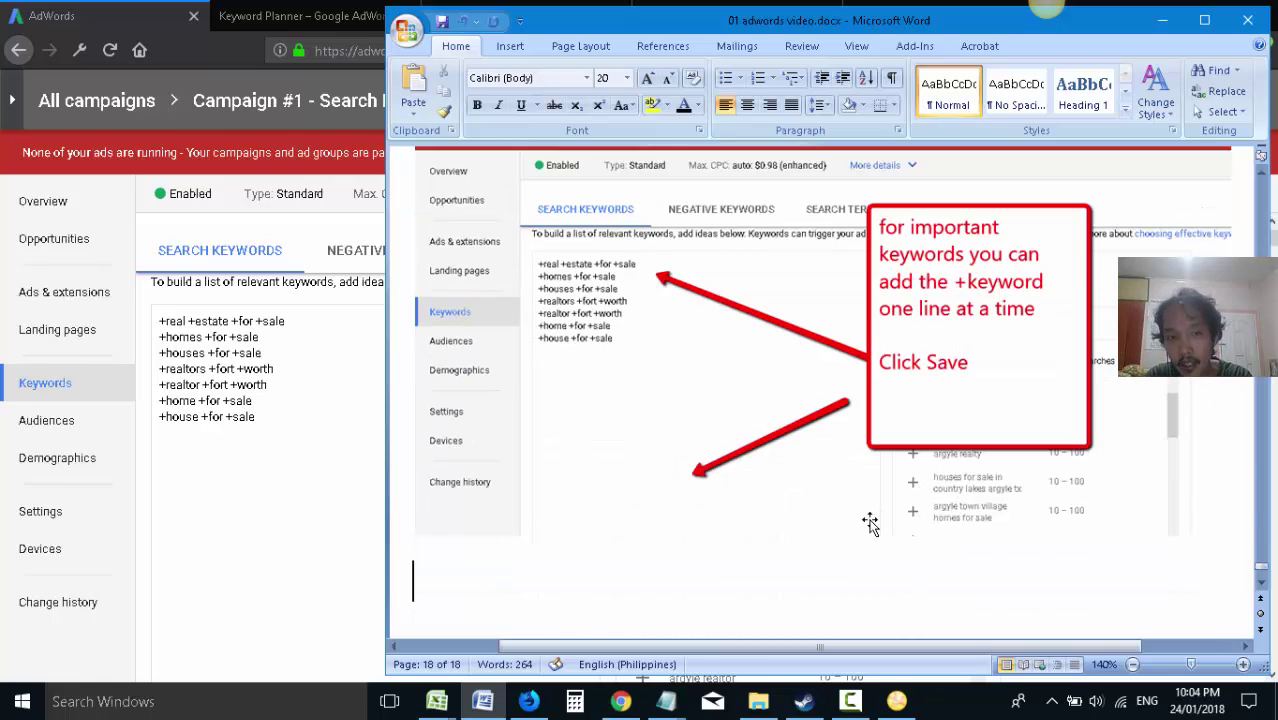
- Return to AdWords, save the plus-modified keywords to the ad group, and check them in the keyword table
left_click(379, 320)
scroll(1168, 503, "down", 5)
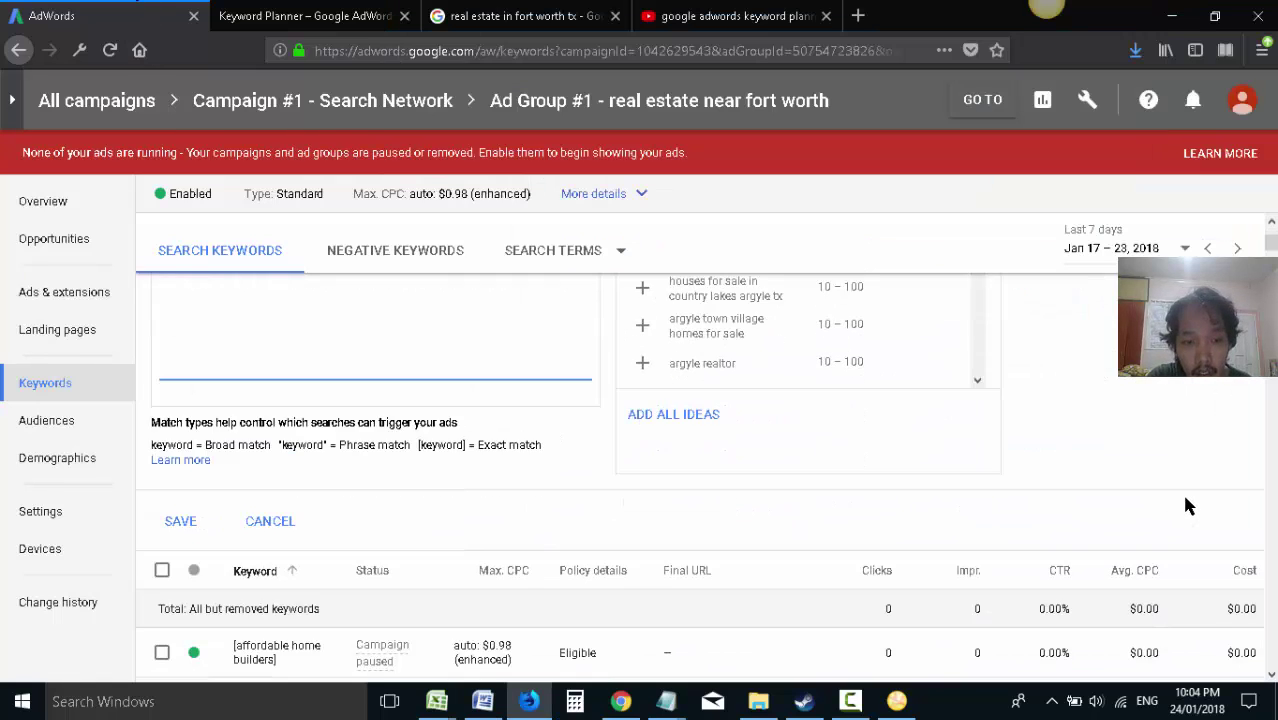
left_click(190, 478)
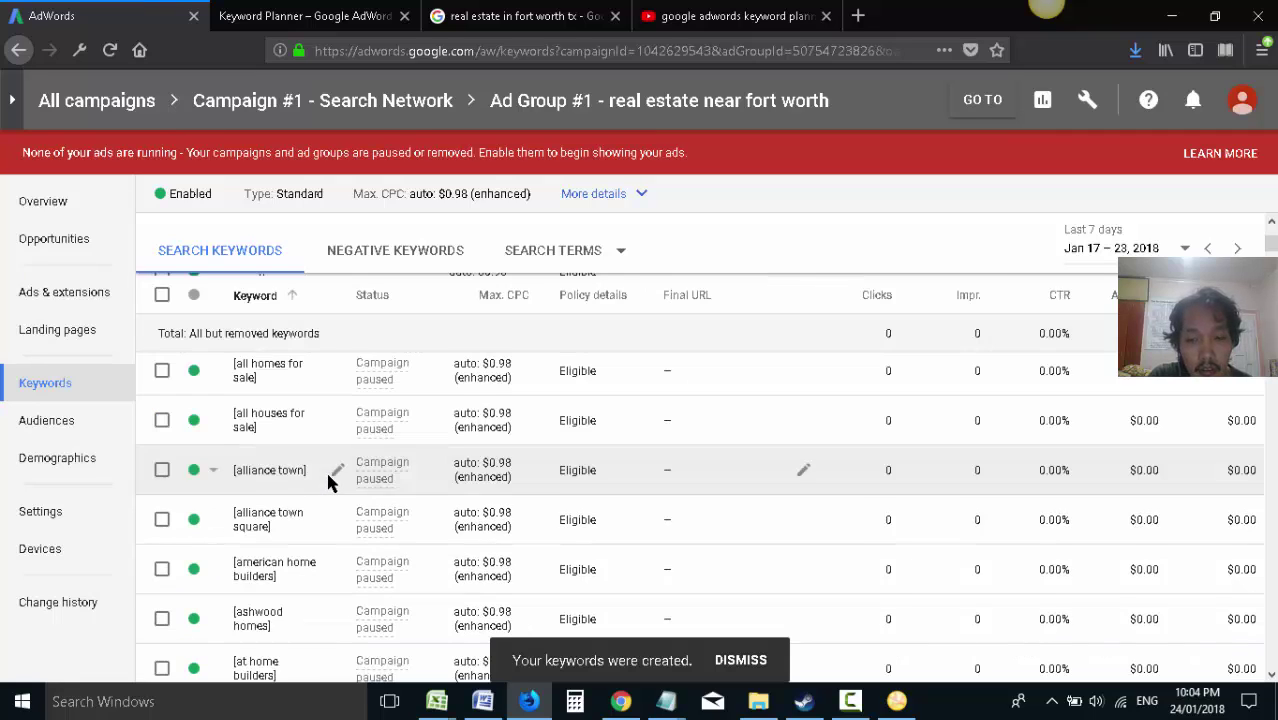
scroll(935, 590, "down", 1)
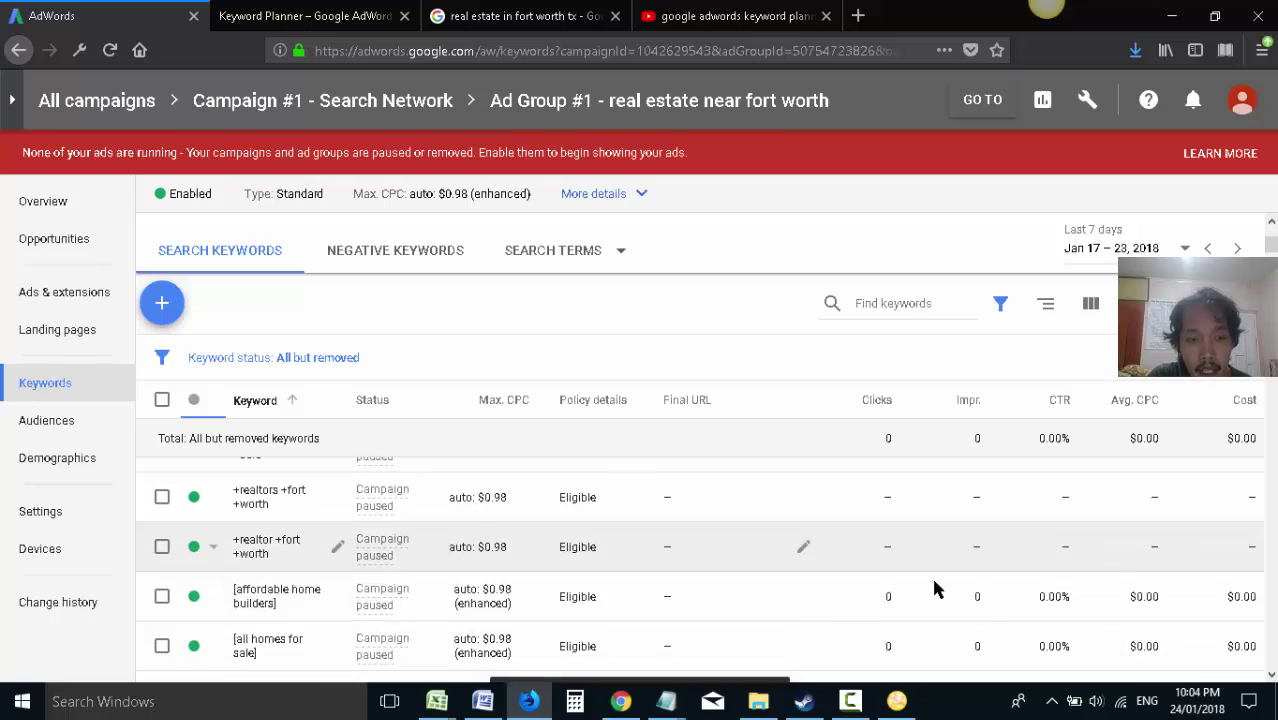
scroll(935, 590, "up", 1)
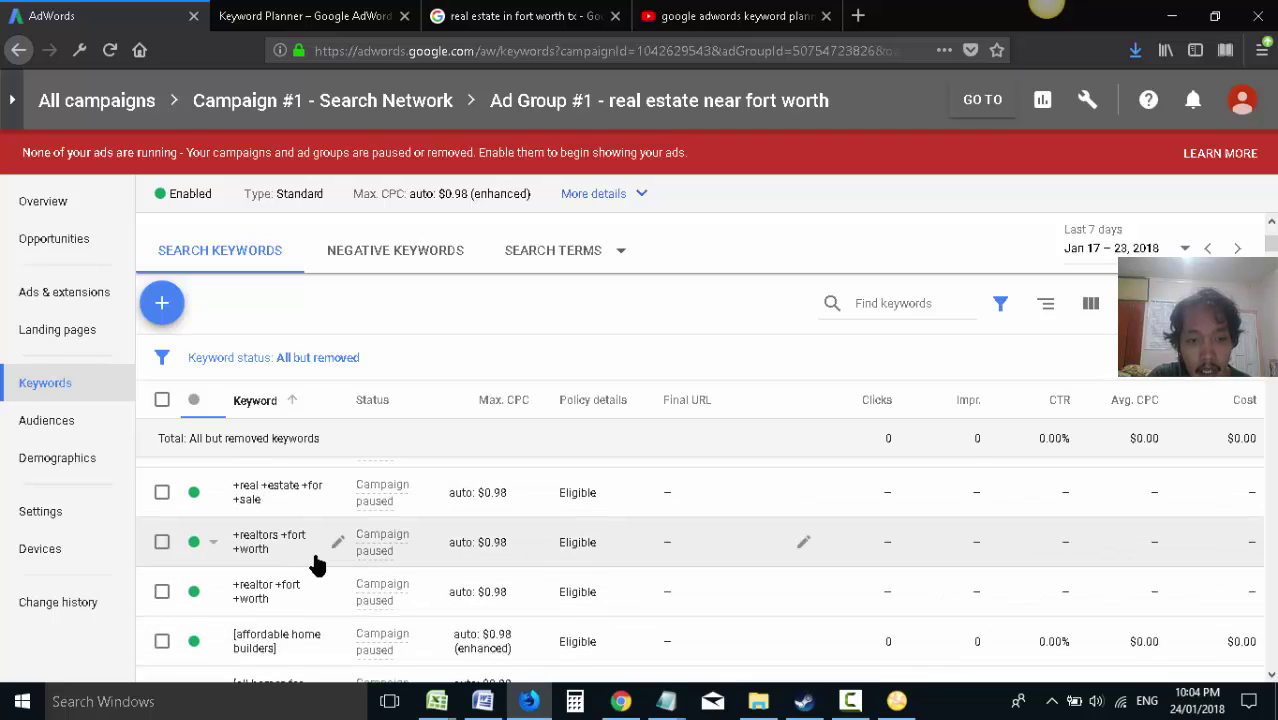
scroll(310, 599, "down", 1)
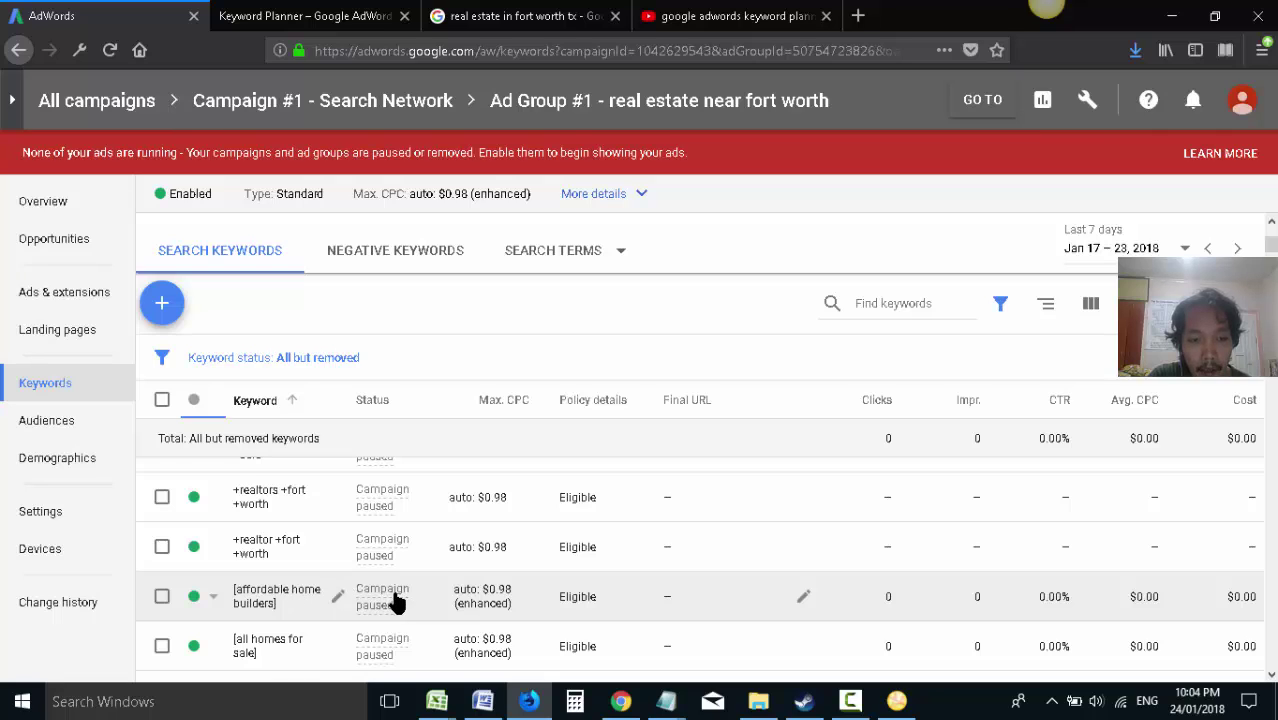
scroll(394, 602, "up", 1)
mouse_move(395, 600)
scroll(334, 579, "up", 2)
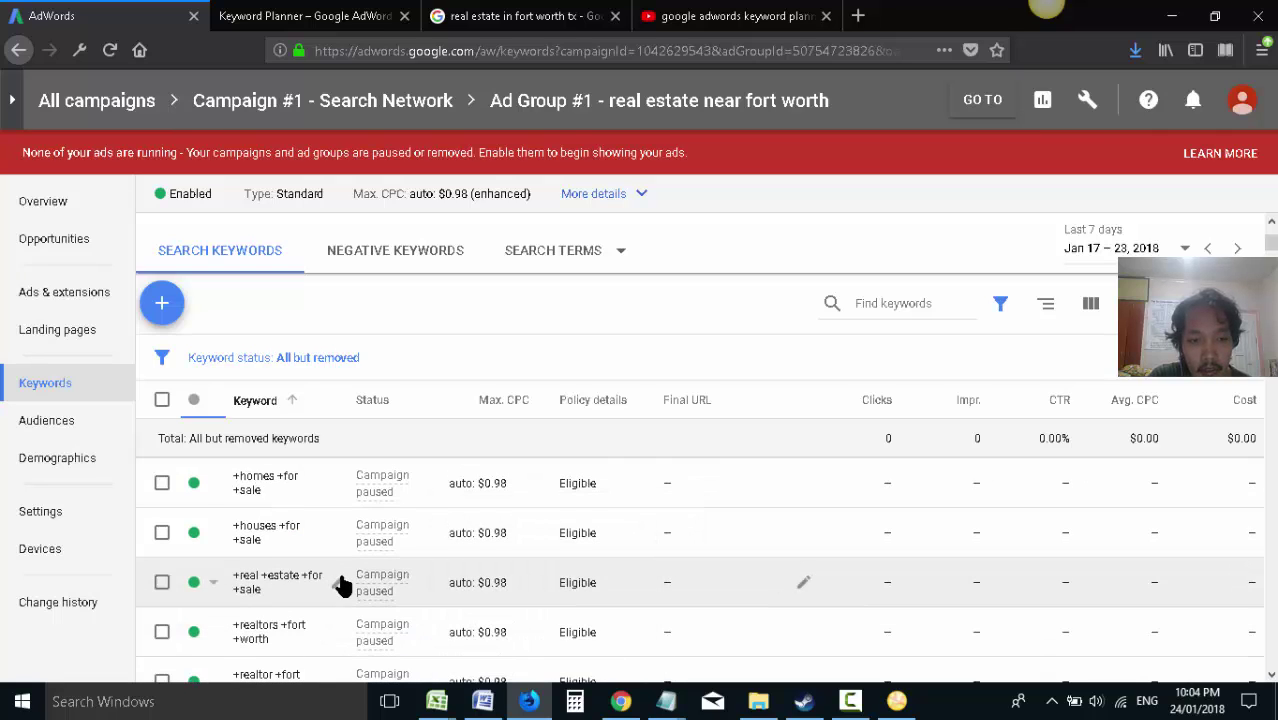
- Look through the ad group's search keywords, from the plus-modified entries down through the exact-match ones
scroll(342, 585, "up", 1)
scroll(342, 585, "down", 4)
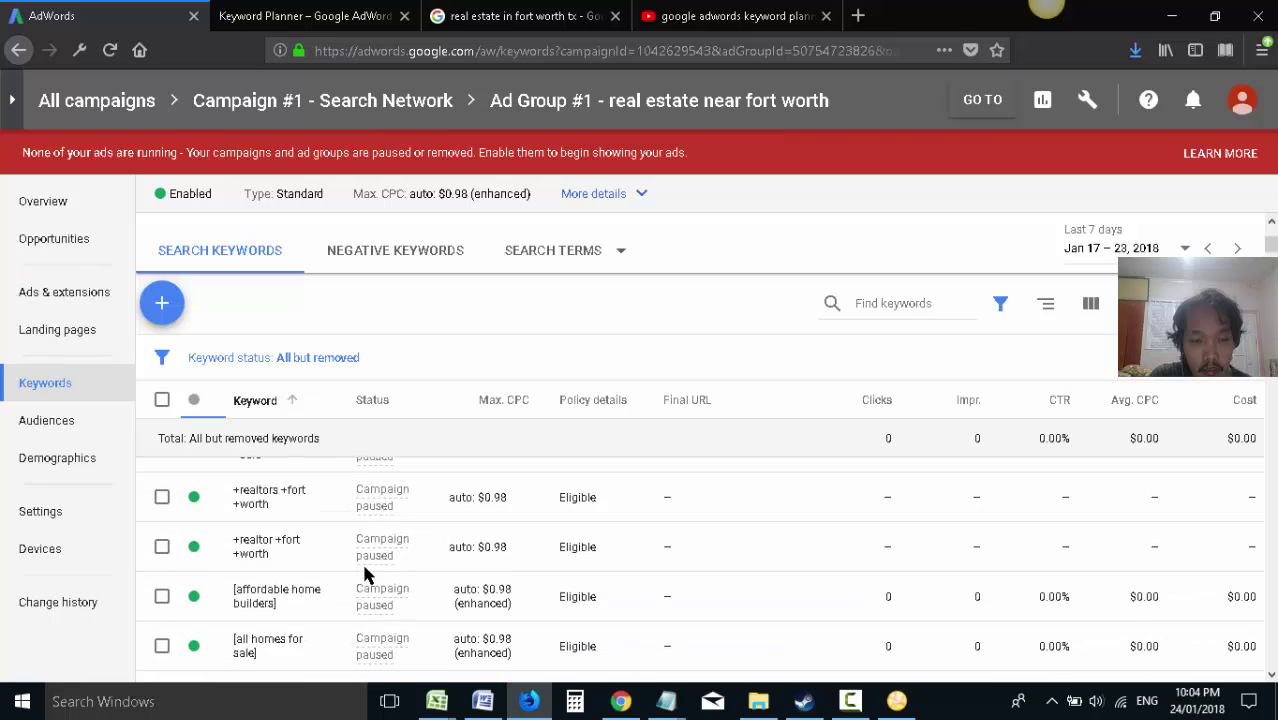
scroll(352, 562, "down", 6)
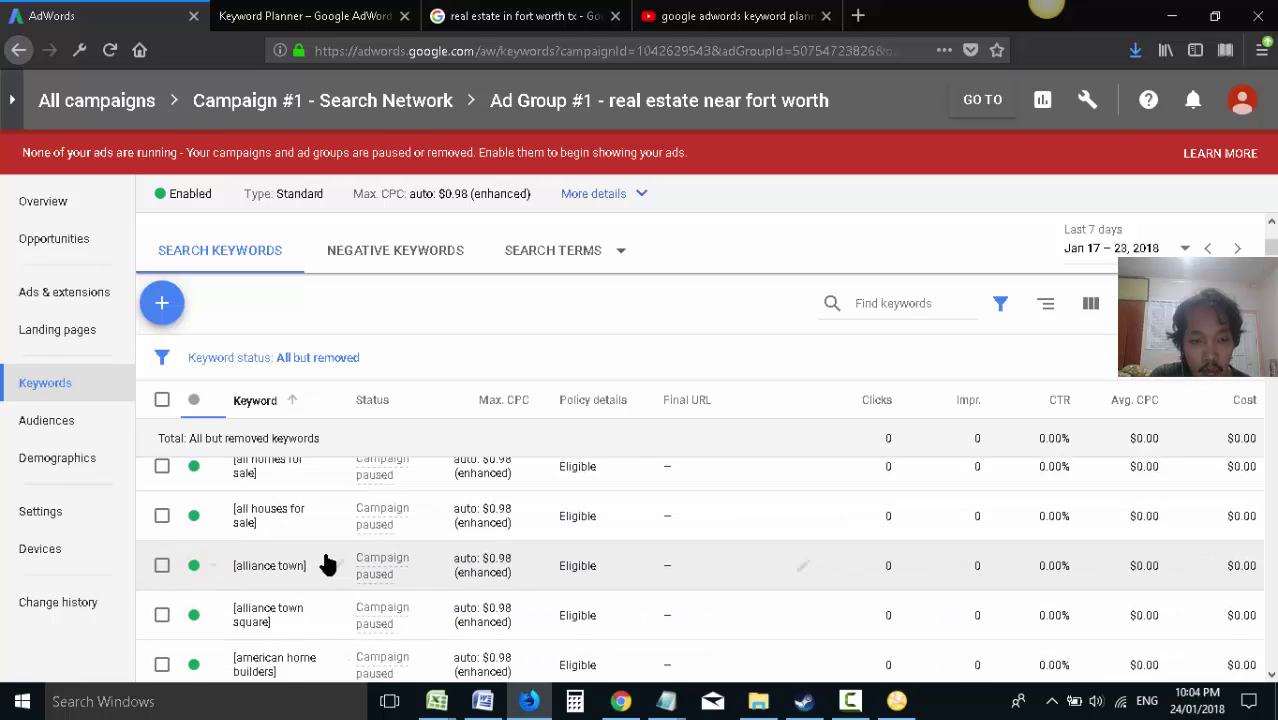
scroll(326, 567, "down", 15)
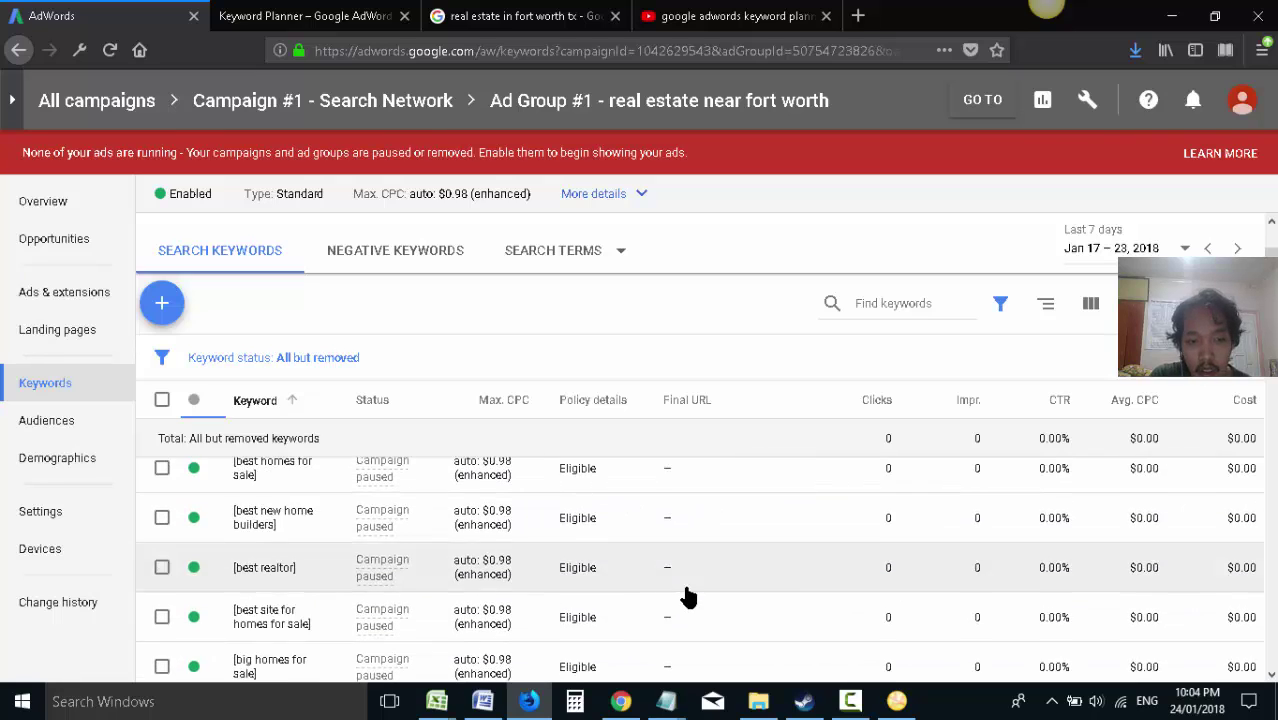
scroll(775, 556, "down", 12)
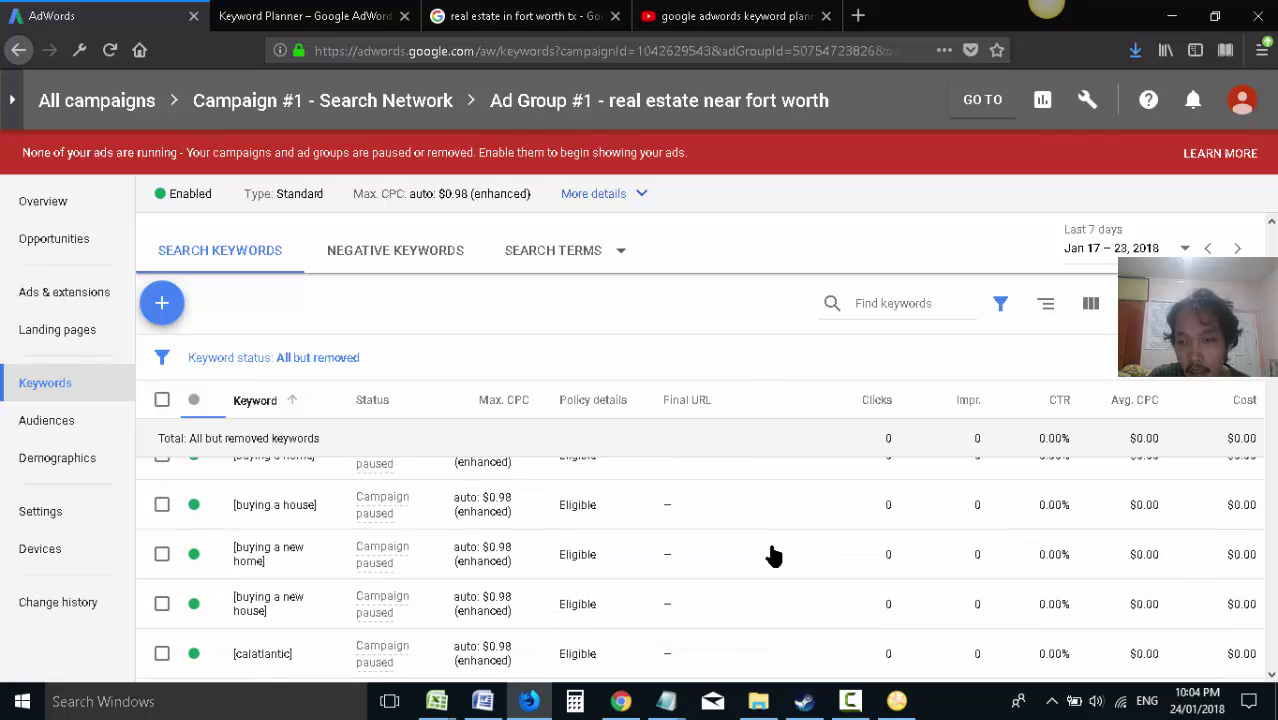
scroll(830, 527, "down", 10)
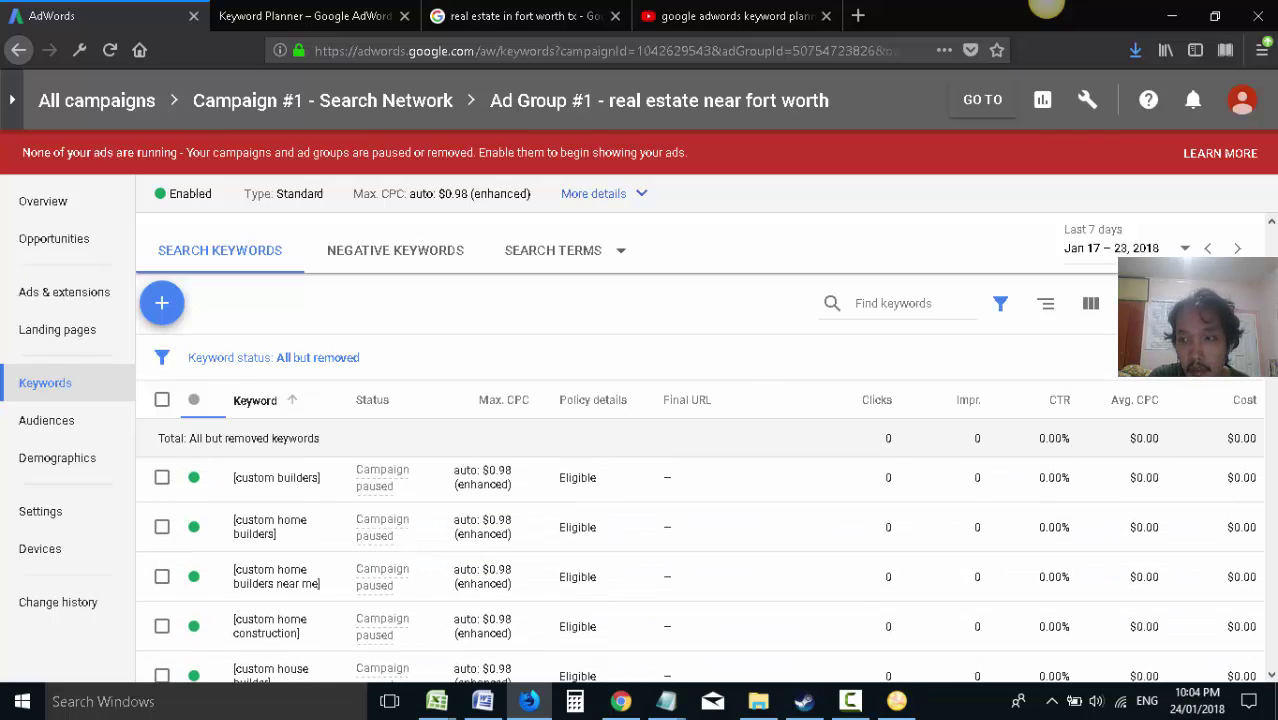
scroll(1273, 372, "down", 15)
left_click_drag(1272, 388, 1271, 492)
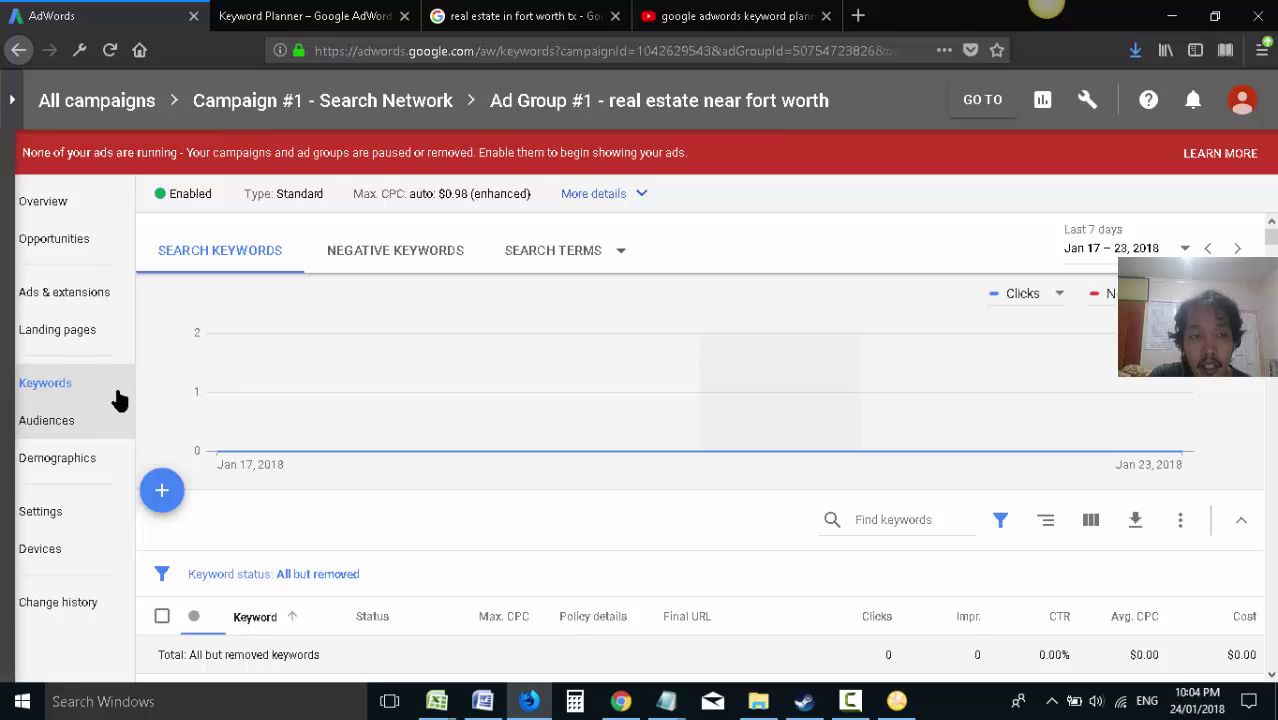
- Go to the all-campaigns overview and check the status options of Campaign #1 - Search Network
left_click(98, 104)
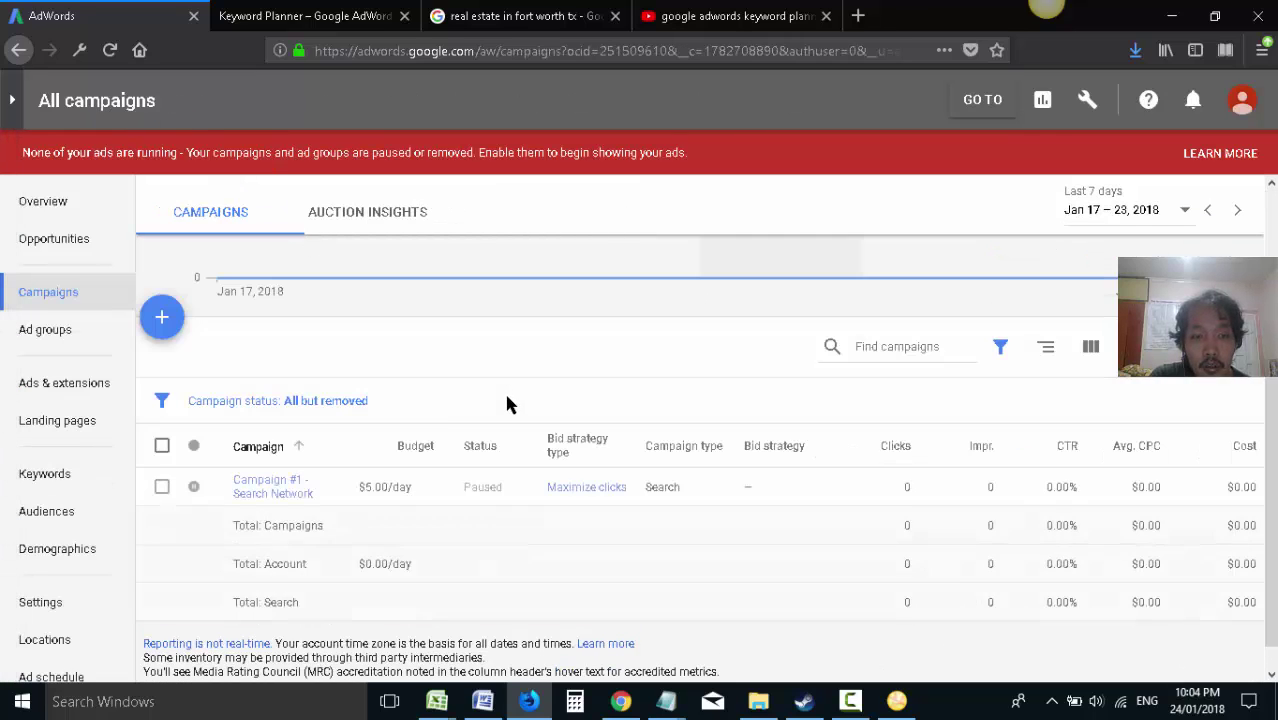
left_click(207, 489)
left_click(209, 378)
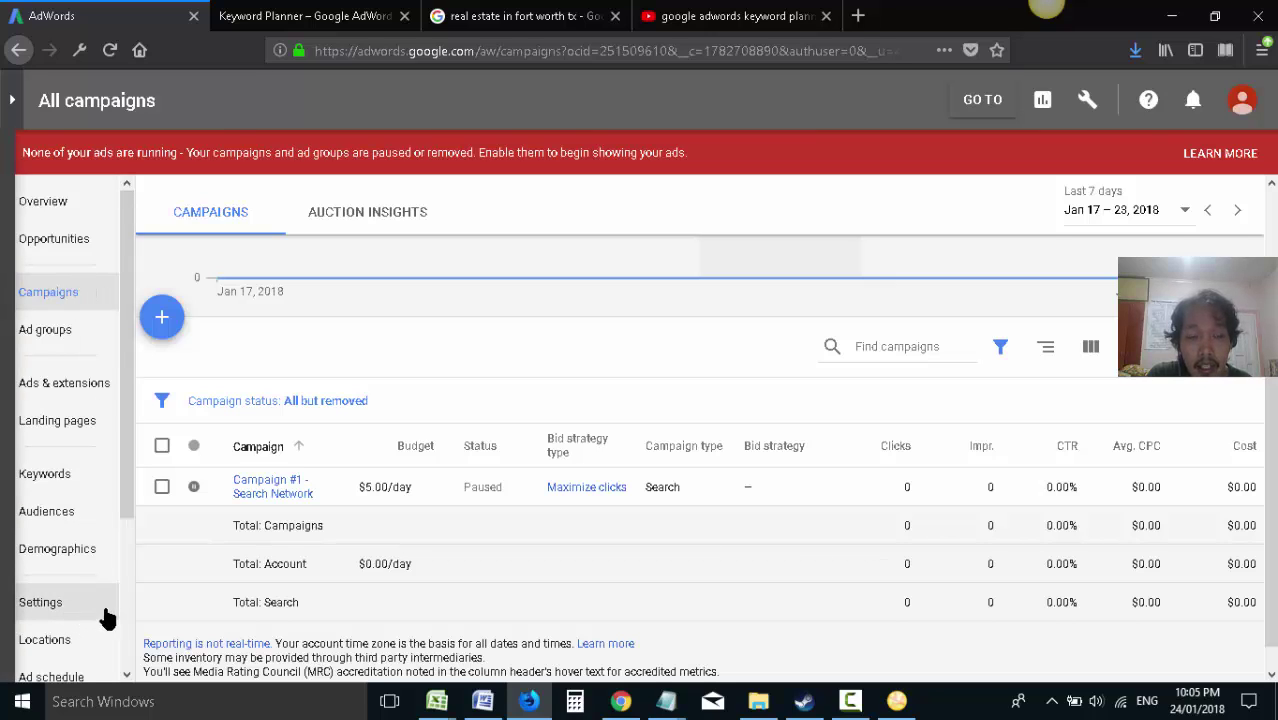
- Switch to the Word document and add the line "After this, make sure that you paused the Campaign" below the last capture
left_click(482, 701)
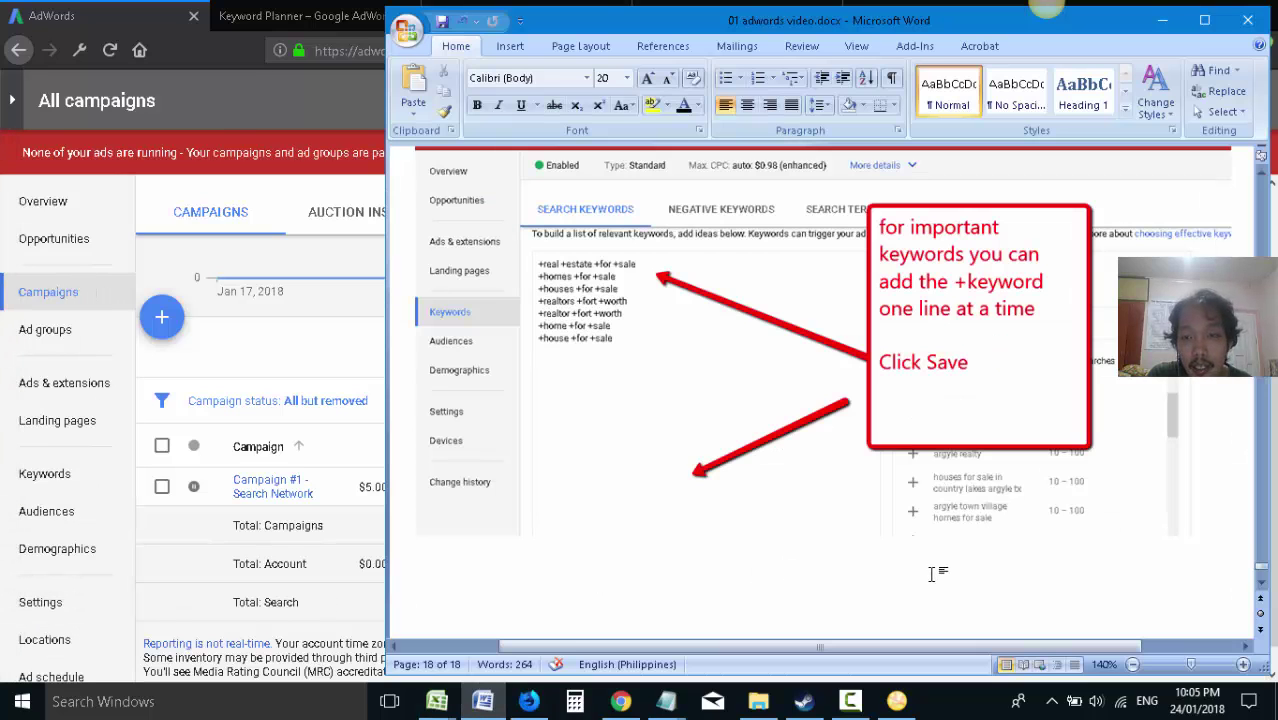
type("A")
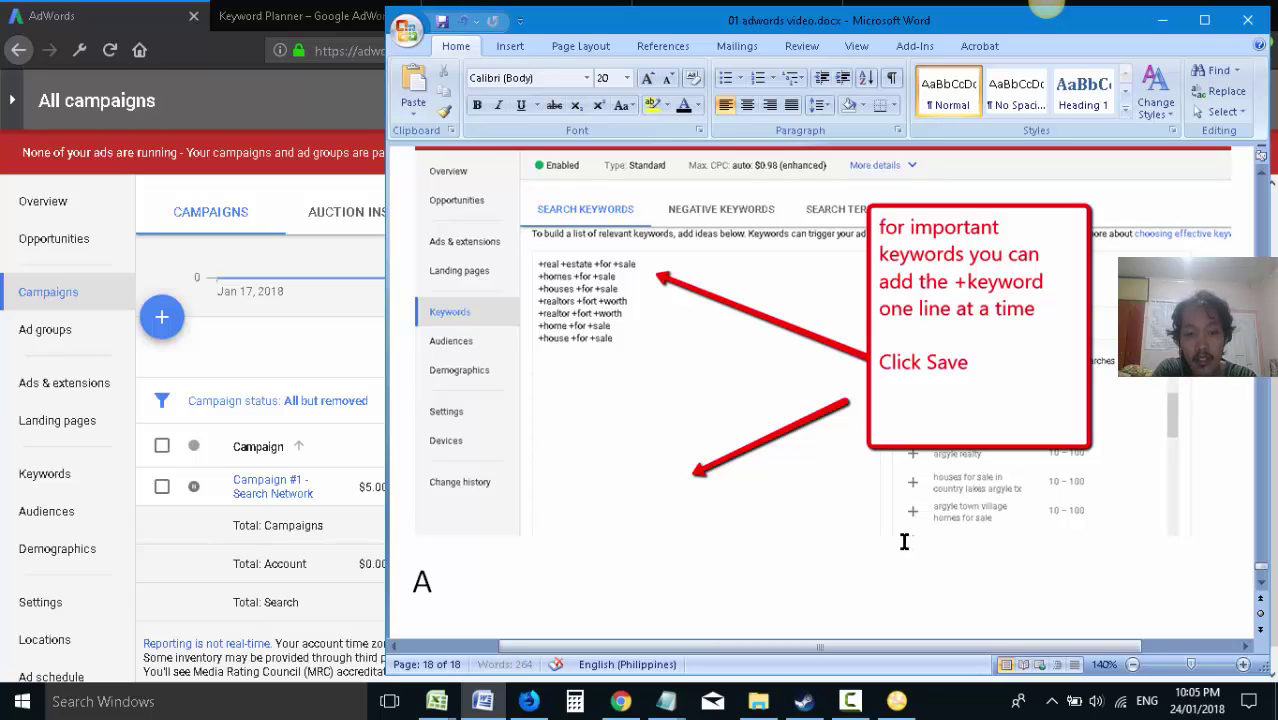
type("fter this, make sure")
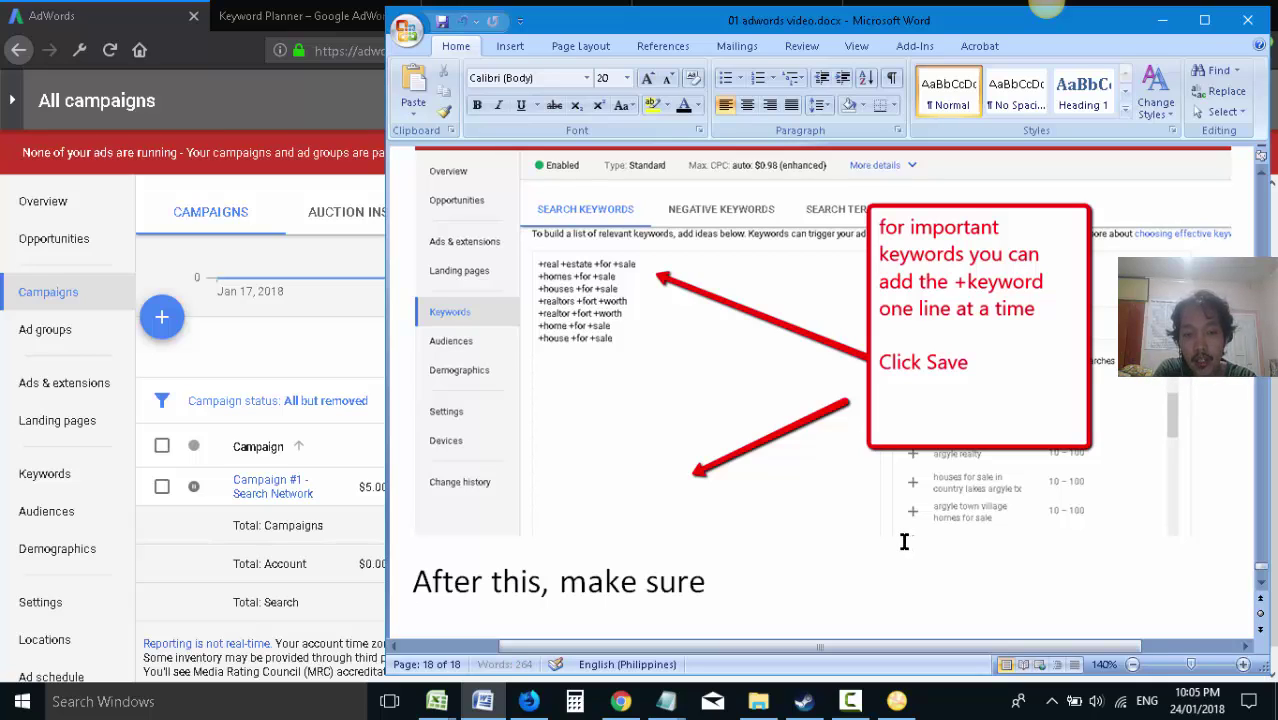
type(" that you paused")
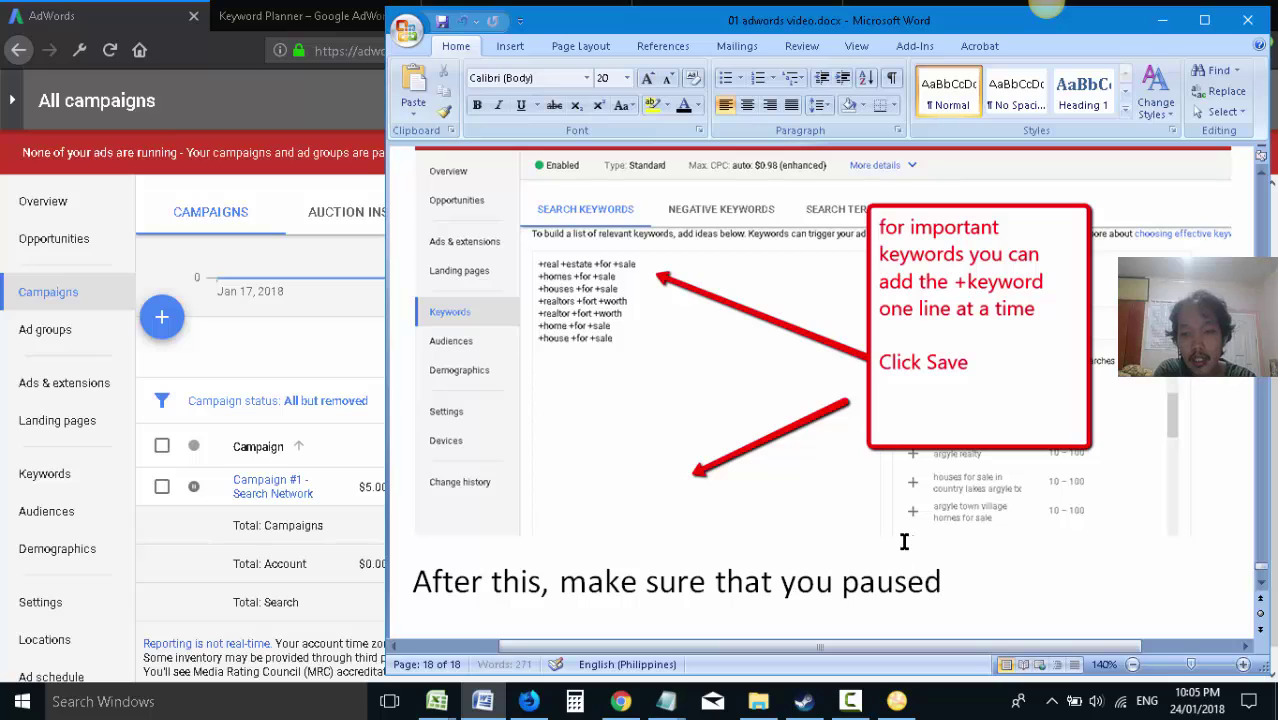
type(" the Campaign")
key("Return")
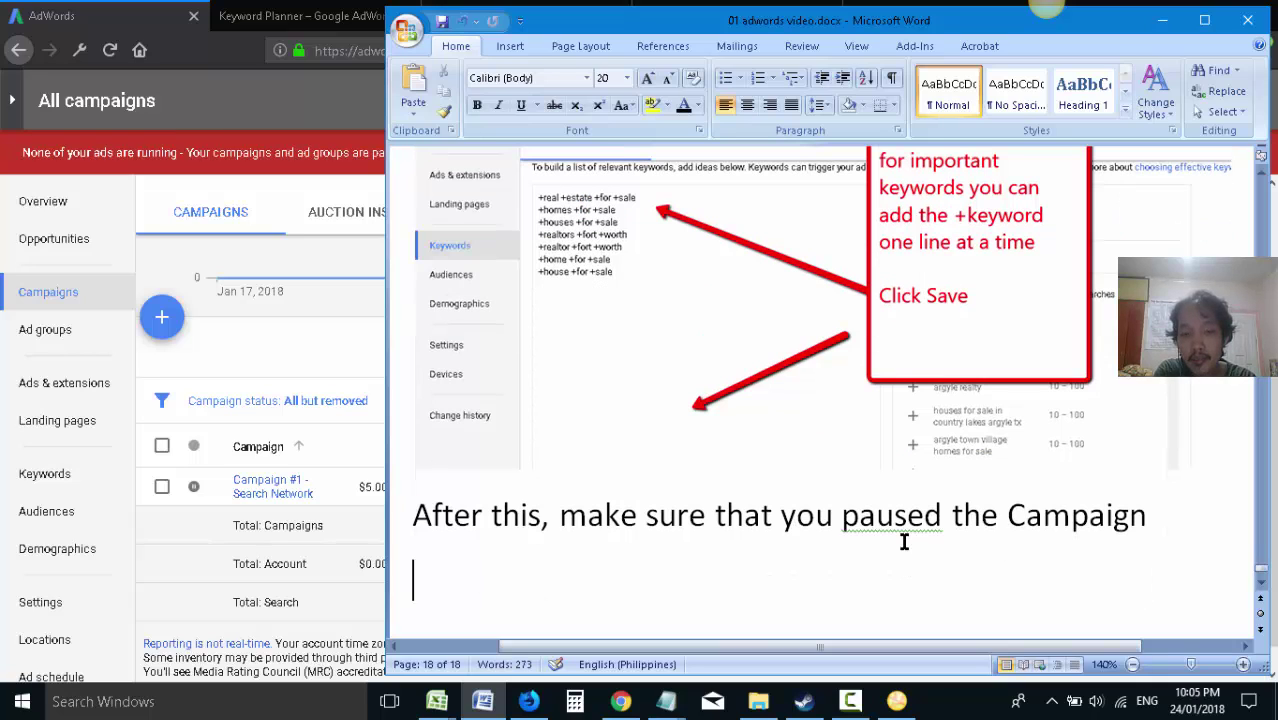
- Add the line "Then review everything:" and start a numbered list under it with "Campaigns" as the first item
type("Then review eve")
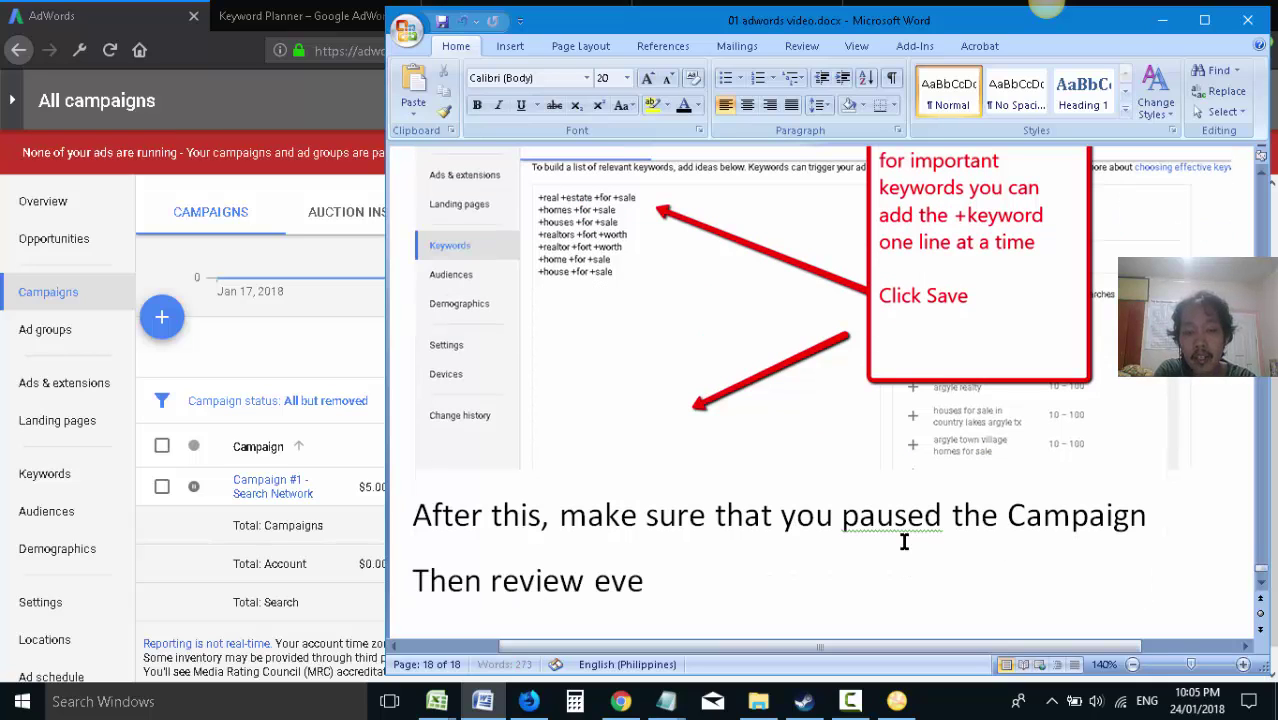
type("rything:")
key("Return")
type("C")
key("BackSpace")
type("1")
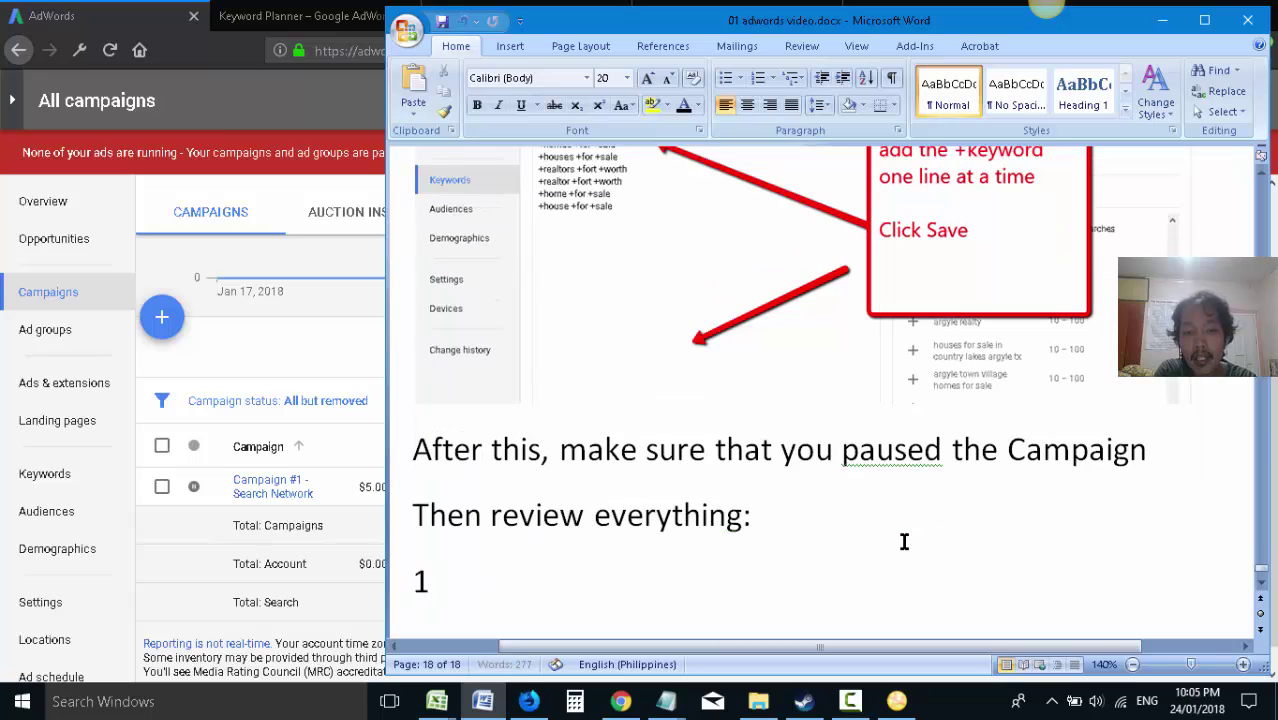
type(". Campaigns")
key("Return")
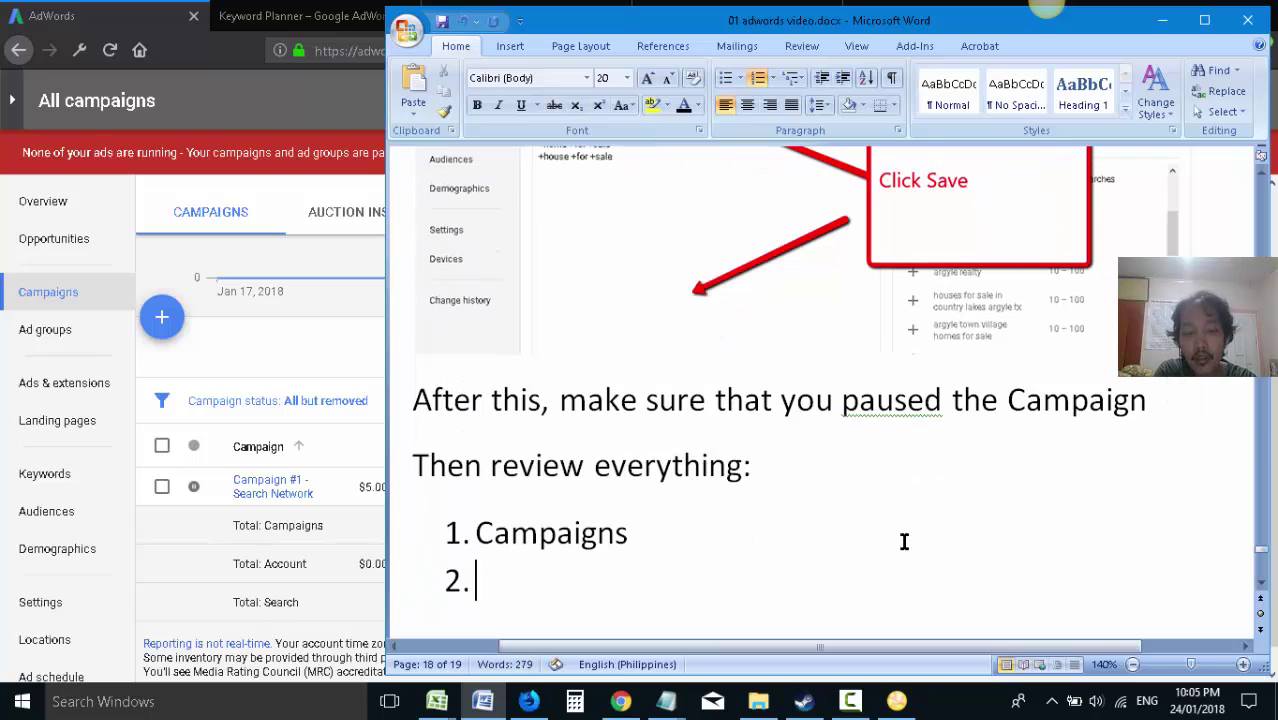
- Add "Ad Groups" to the numbered list and insert "Campaign Settings" as item 2 above it
type("Ad Groups")
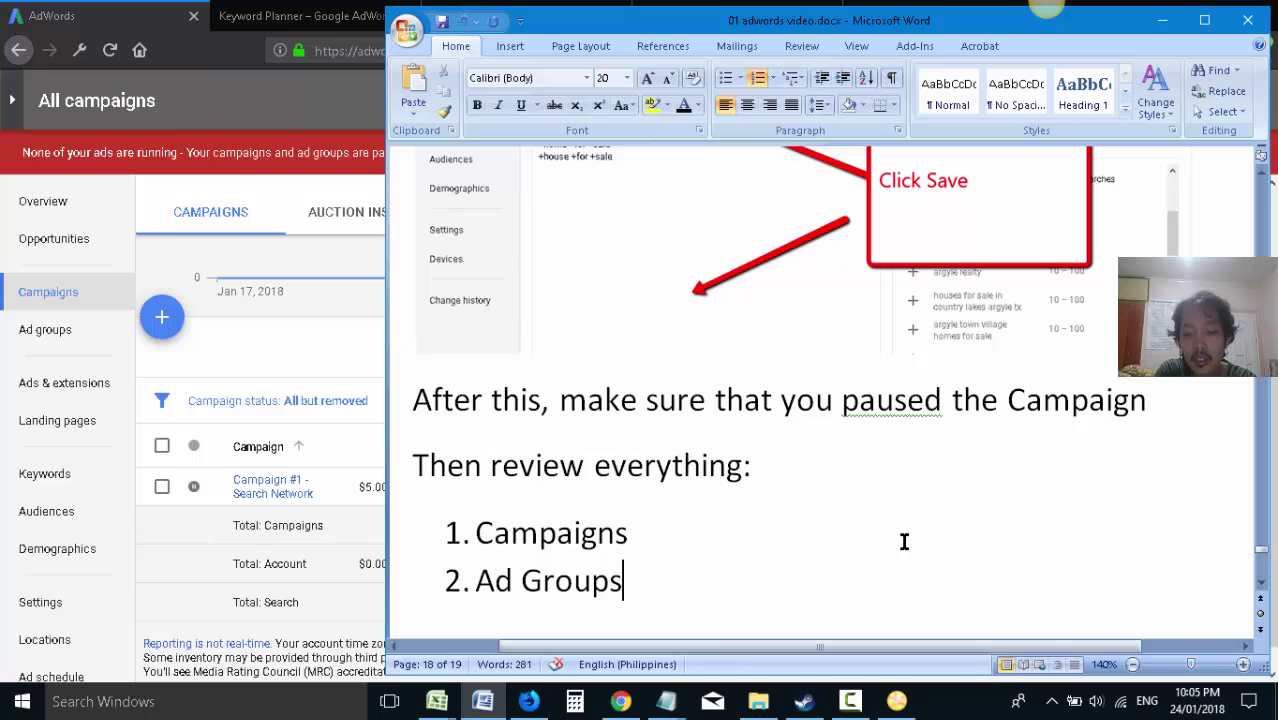
key("Return")
type("Se")
key("BackSpace")
key("BackSpace")
type("Ca")
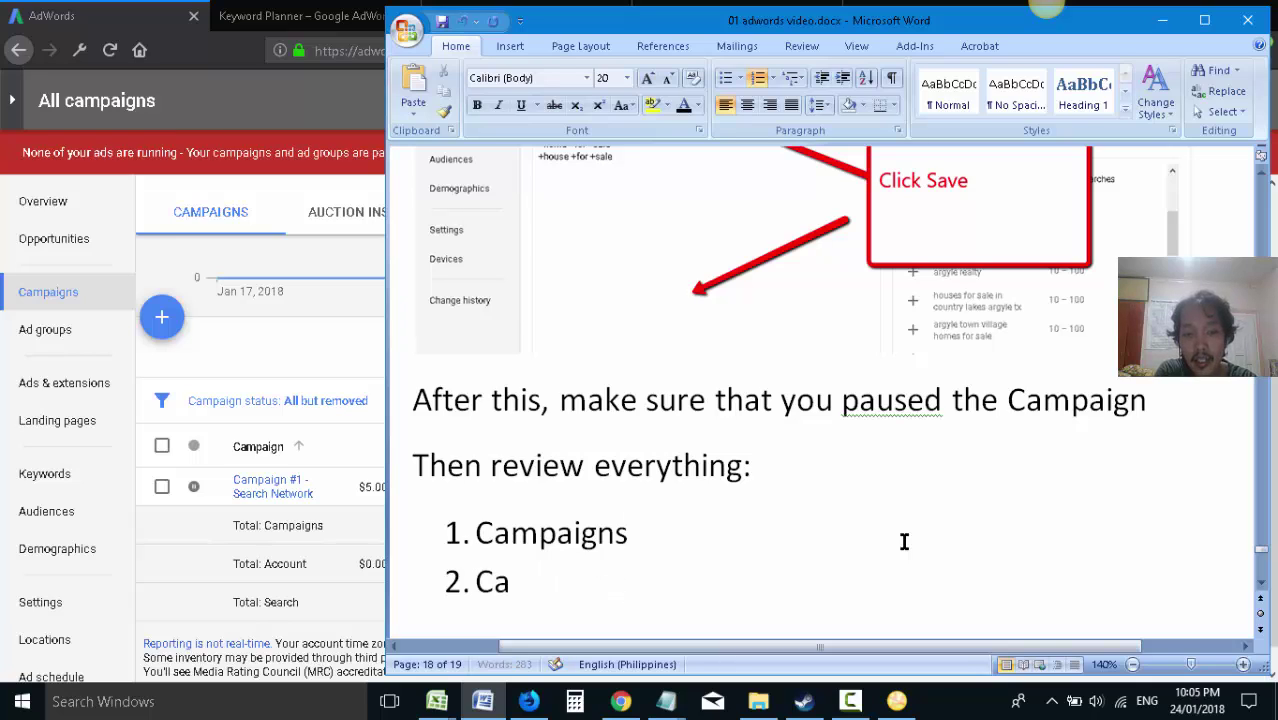
type("mpaign Settings")
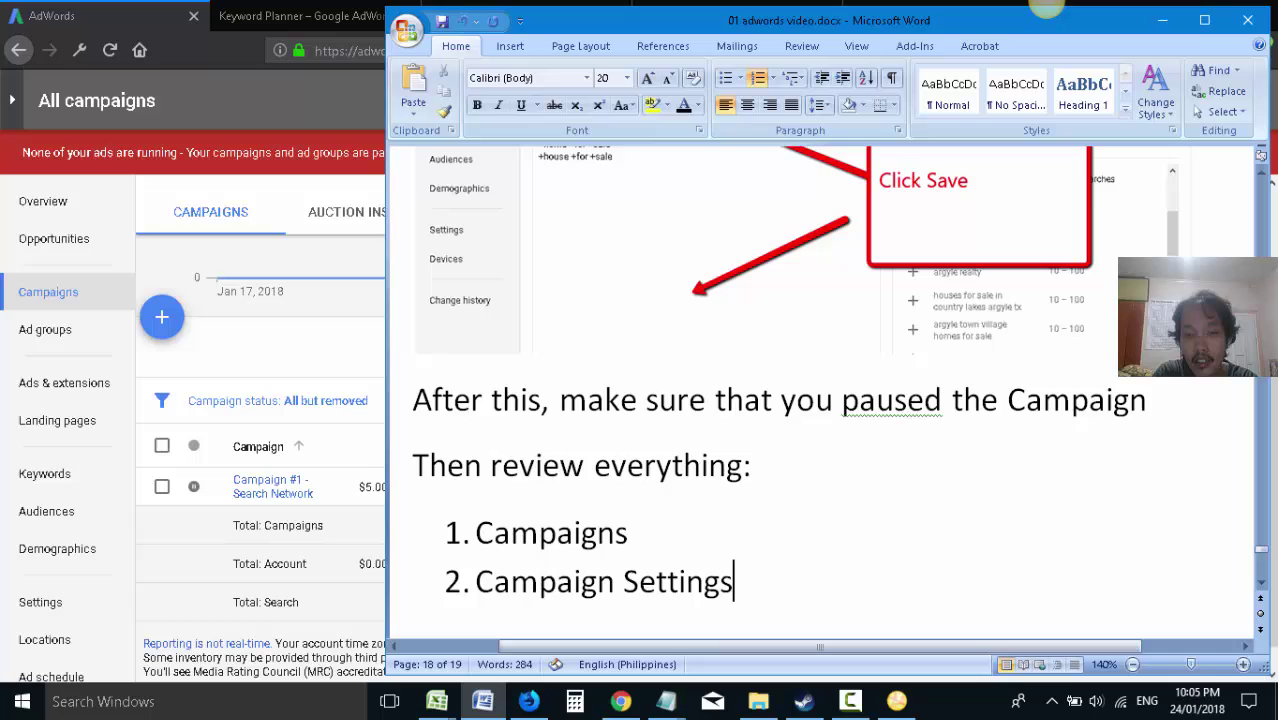
scroll(745, 525, "down", 5)
scroll(705, 530, "down", 1)
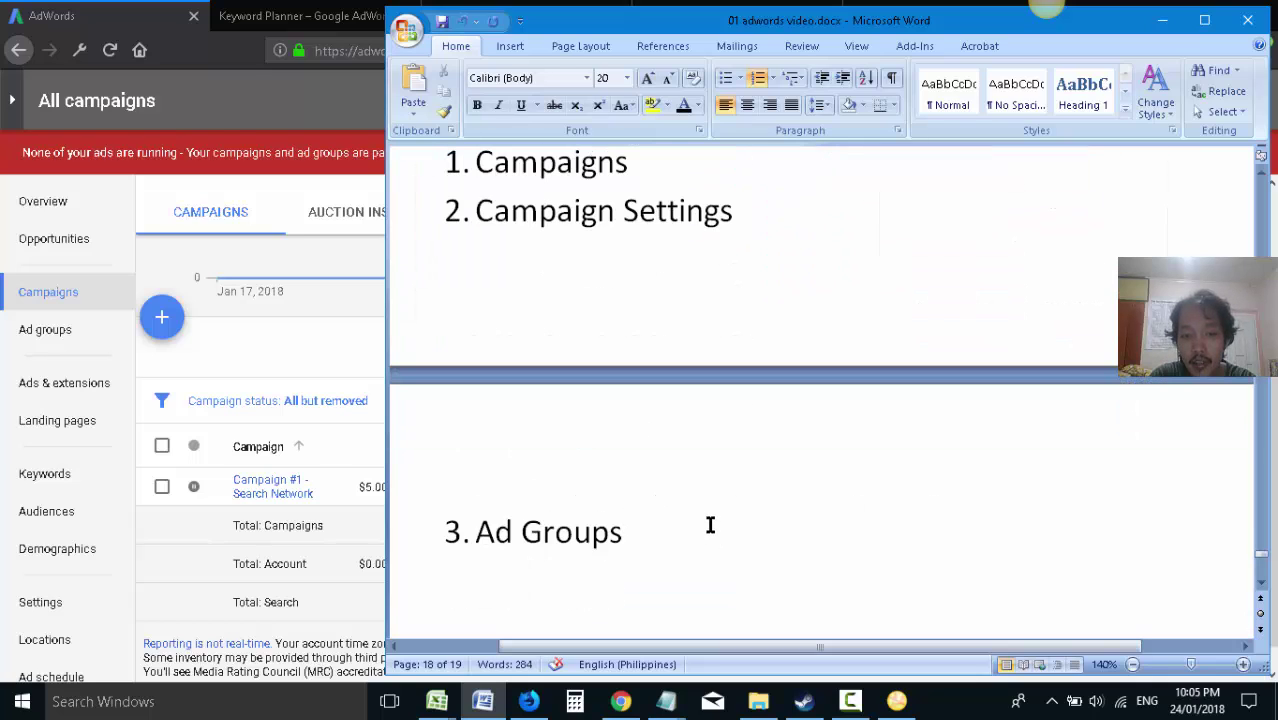
- Add "Keywords" and "Ads" as items 4 and 5 of the numbered list and save the document
key("Return")
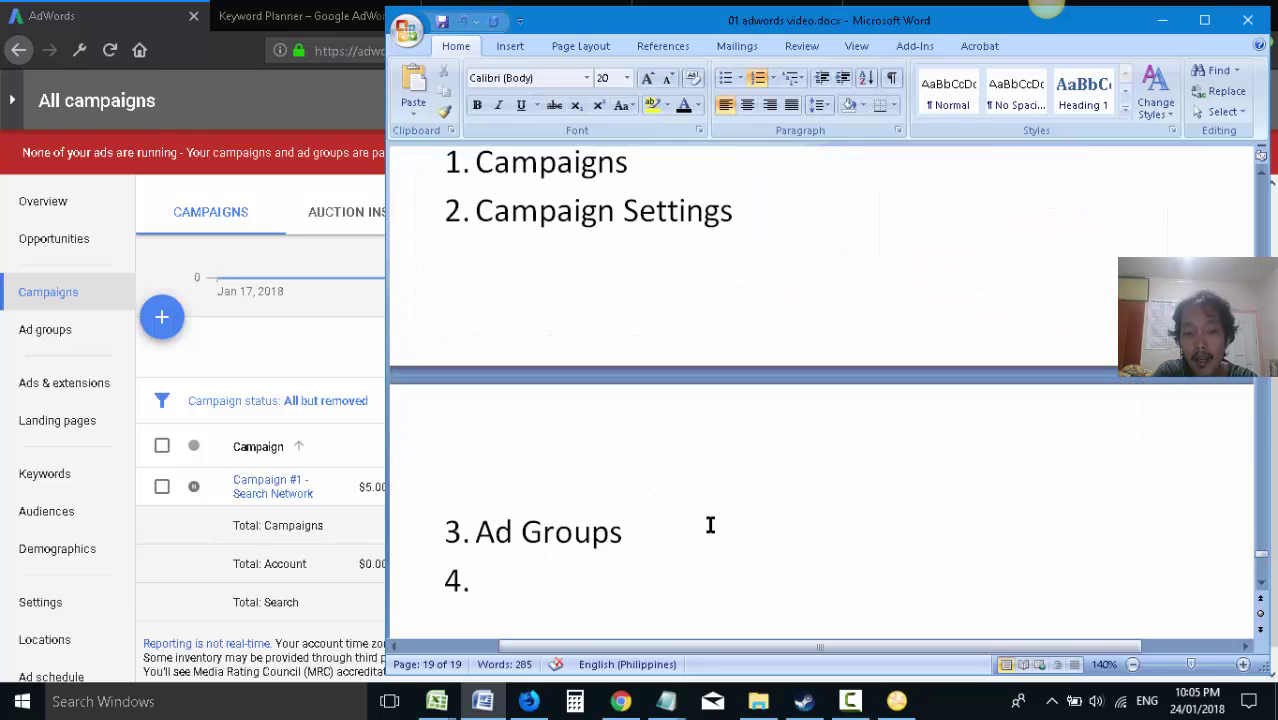
type("Keywords")
key("Return")
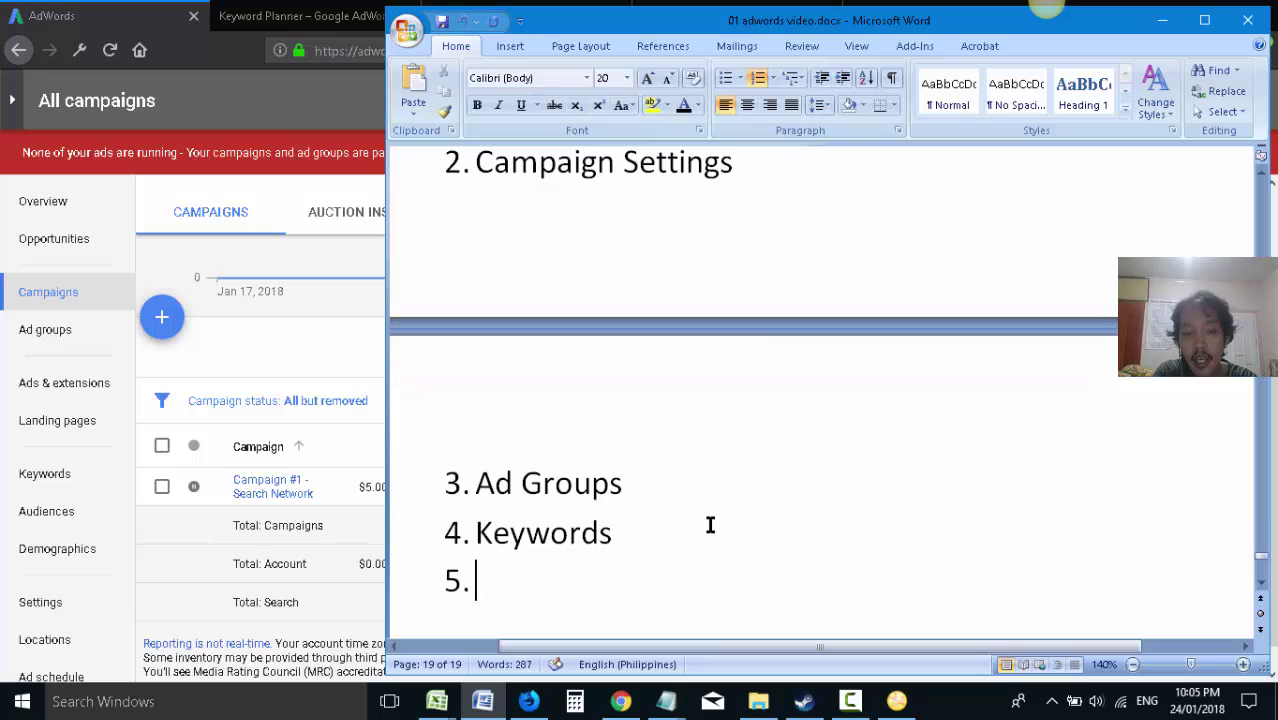
type("Ads")
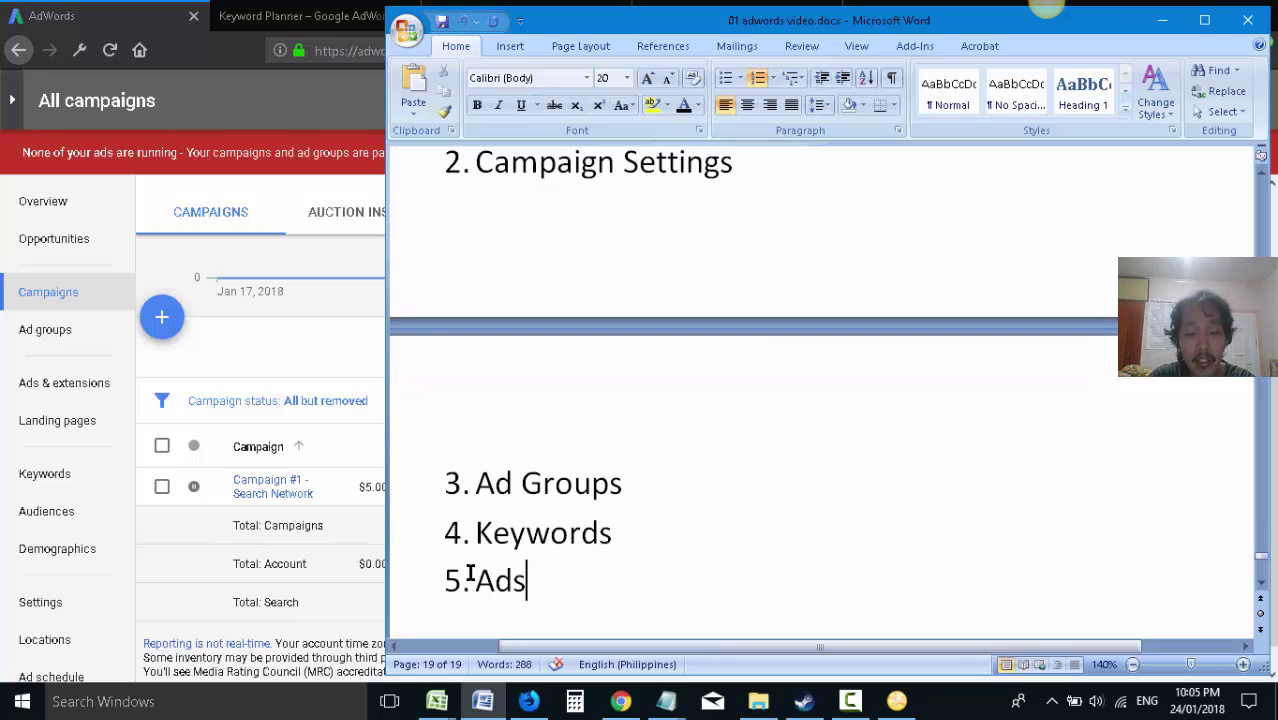
key("ctrl+s")
left_click(575, 540)
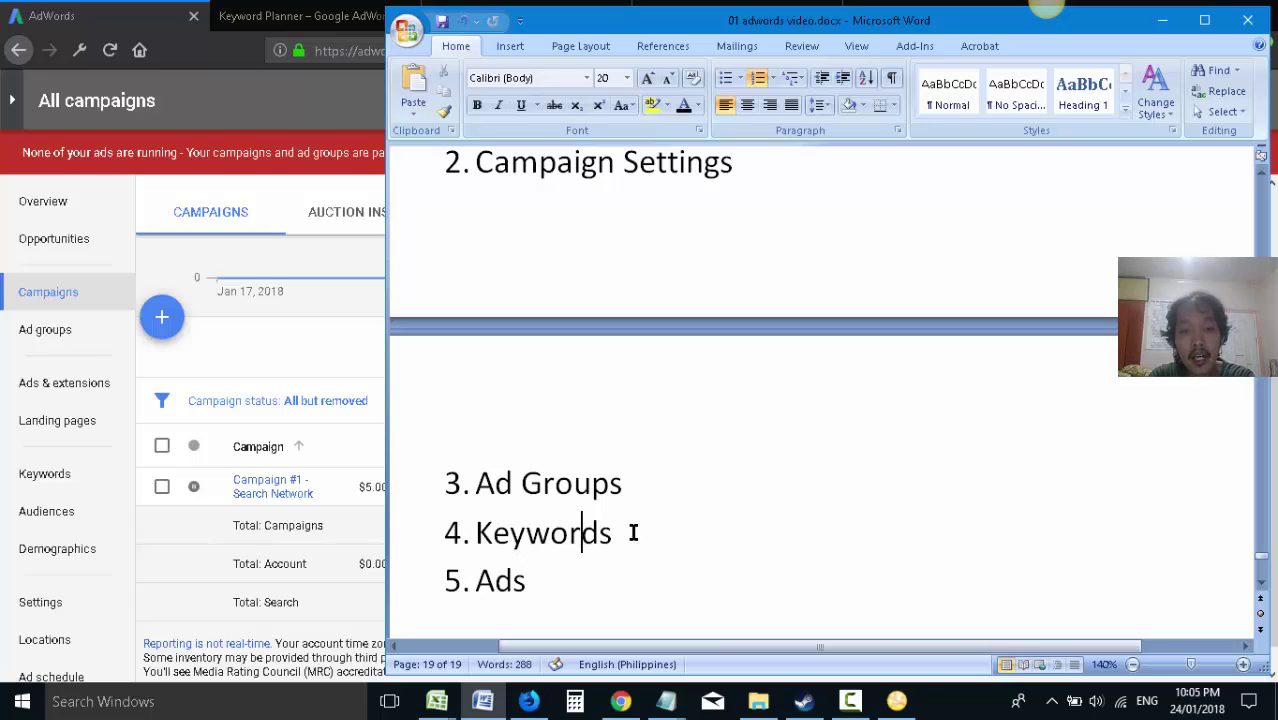
left_click_drag(633, 531, 476, 533)
left_click(597, 540)
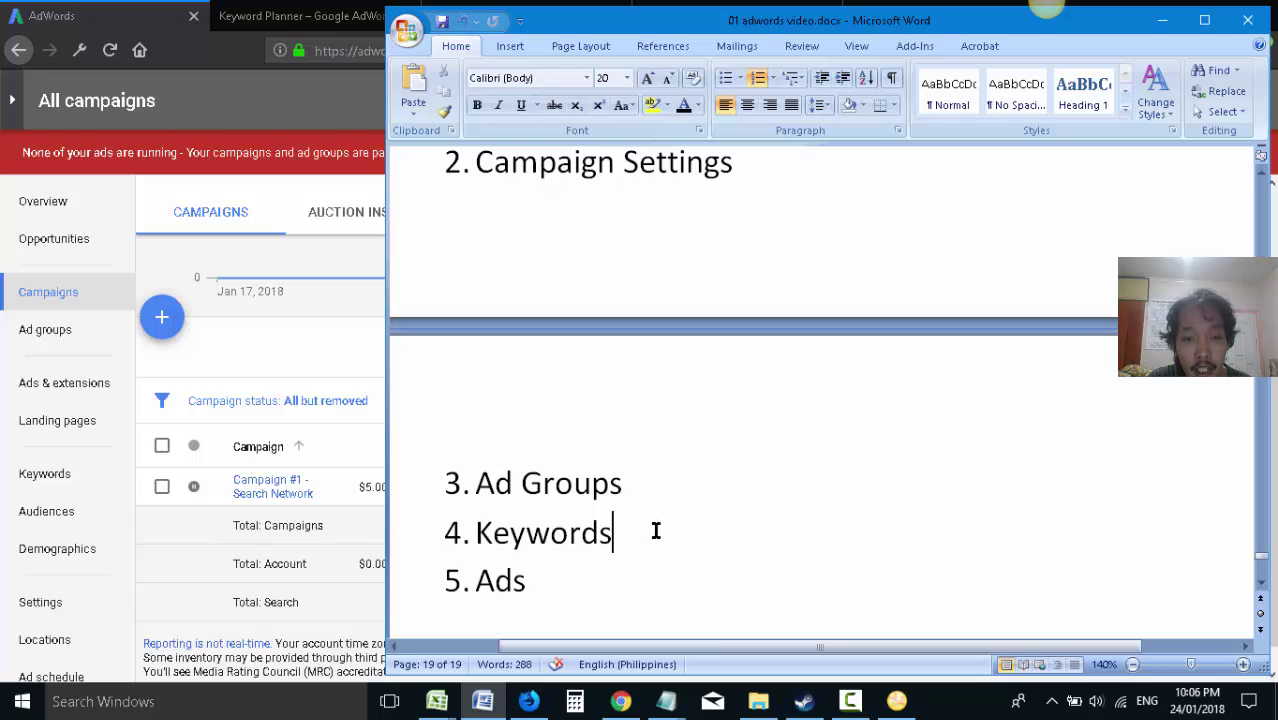
double_click(486, 591)
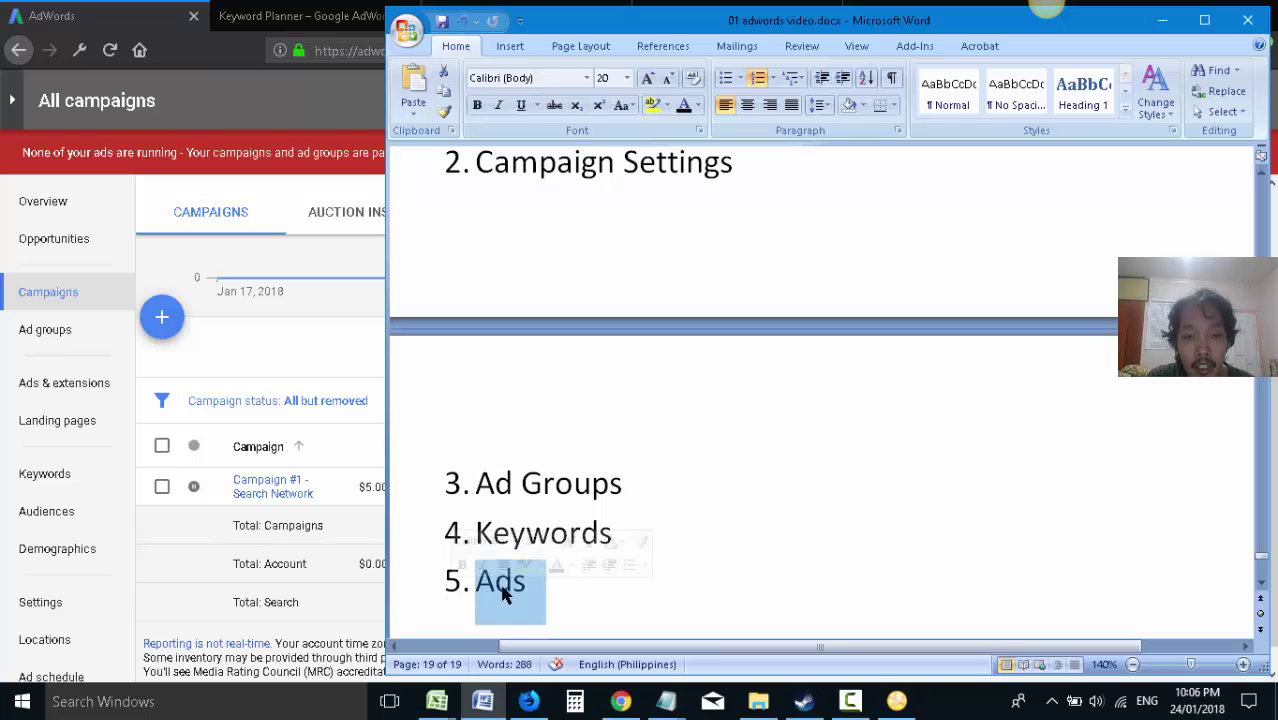
- Extend the fifth list item to read "Ads – writing some advertisements" and save the document
left_click(614, 592)
type("-")
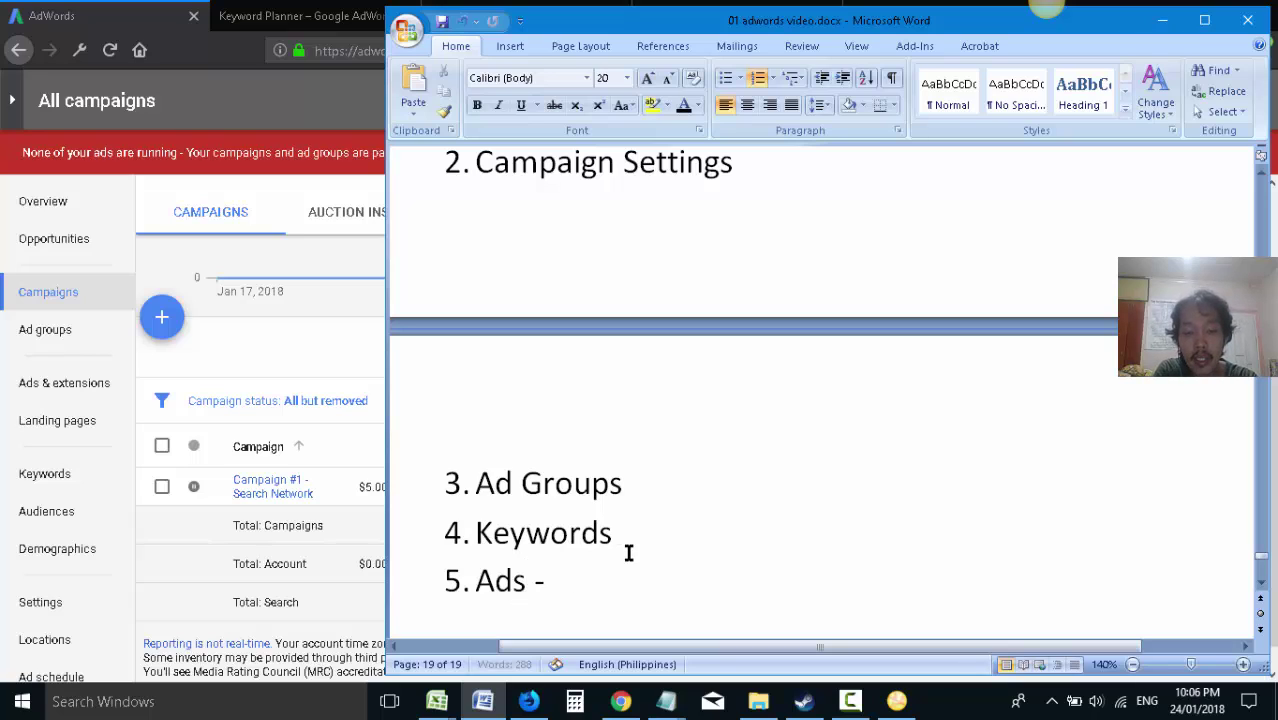
type(" writing some adv")
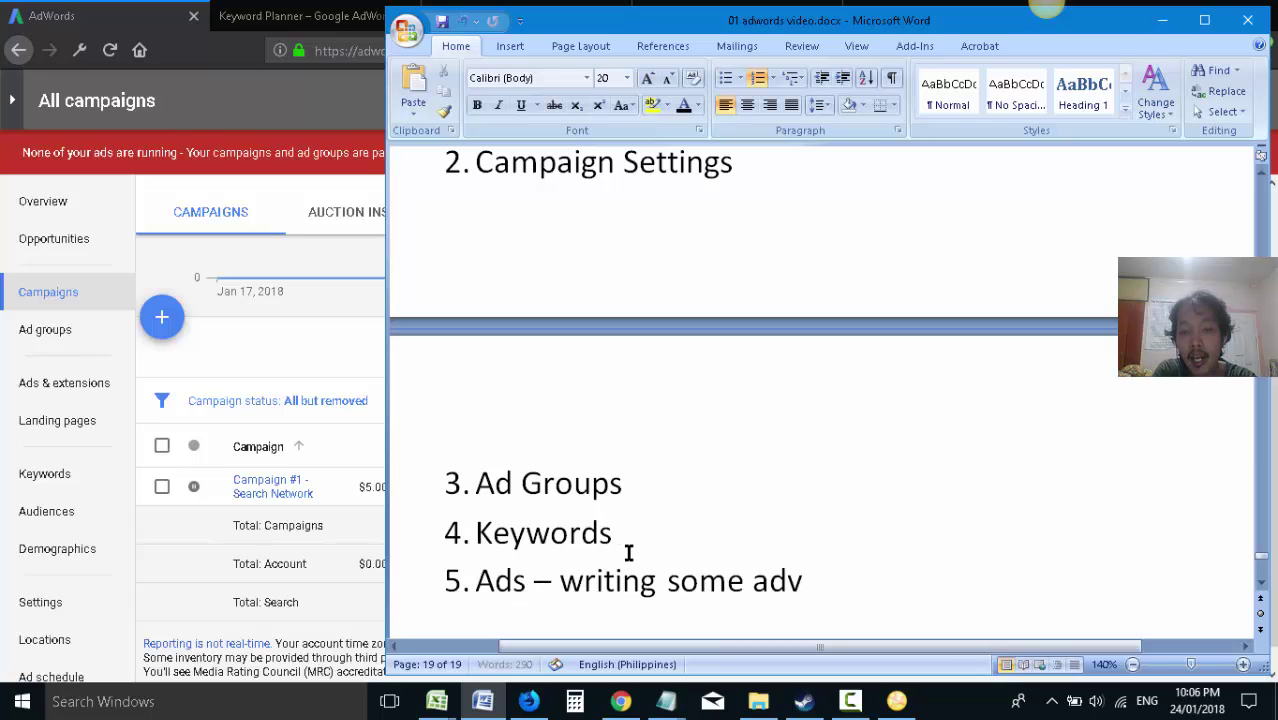
type("ertisements")
key("ctrl+s")
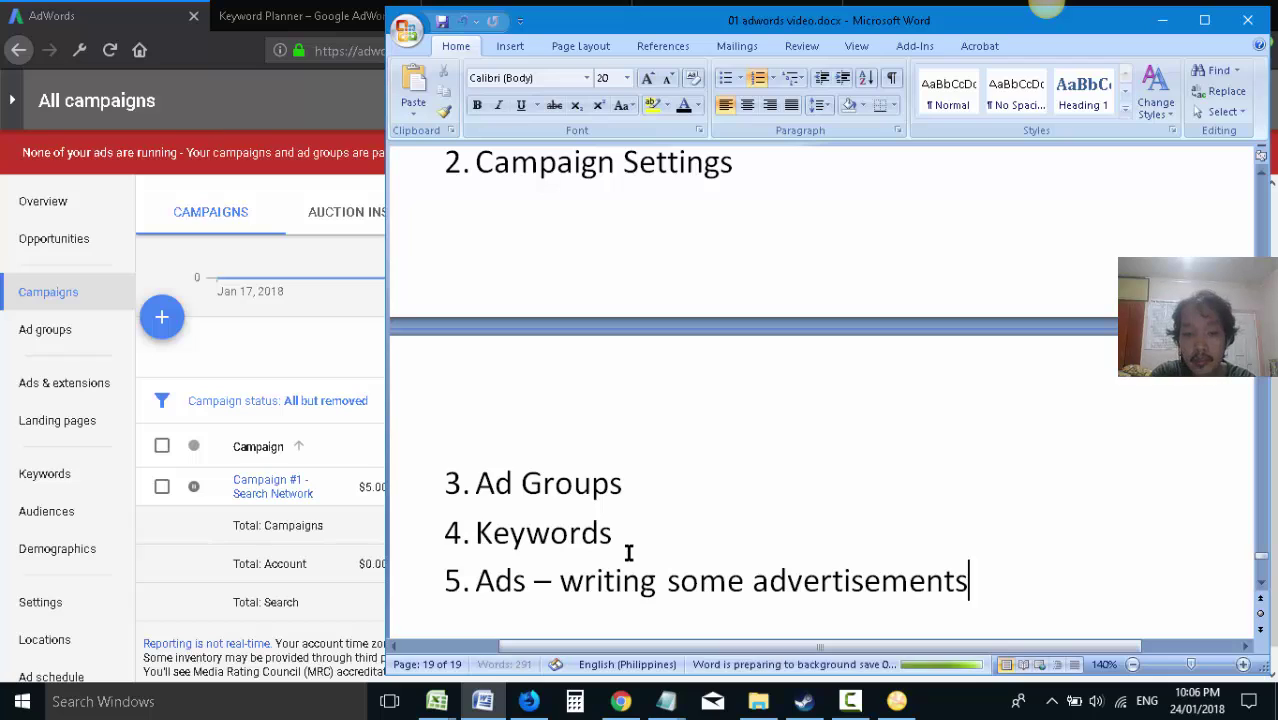
- Review the sample ad headlines and descriptions in 20 adwords ads.txt in Notepad, and return to the AdWords campaigns overview
mouse_move(666, 701)
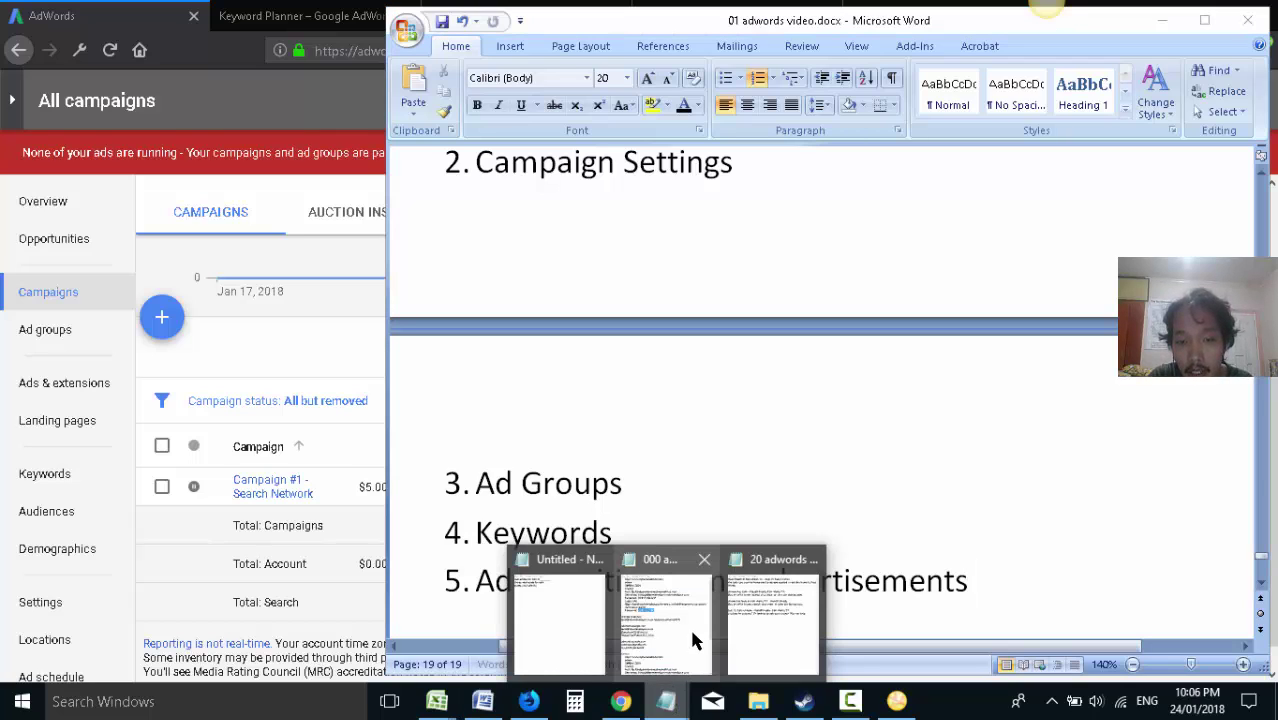
left_click(800, 620)
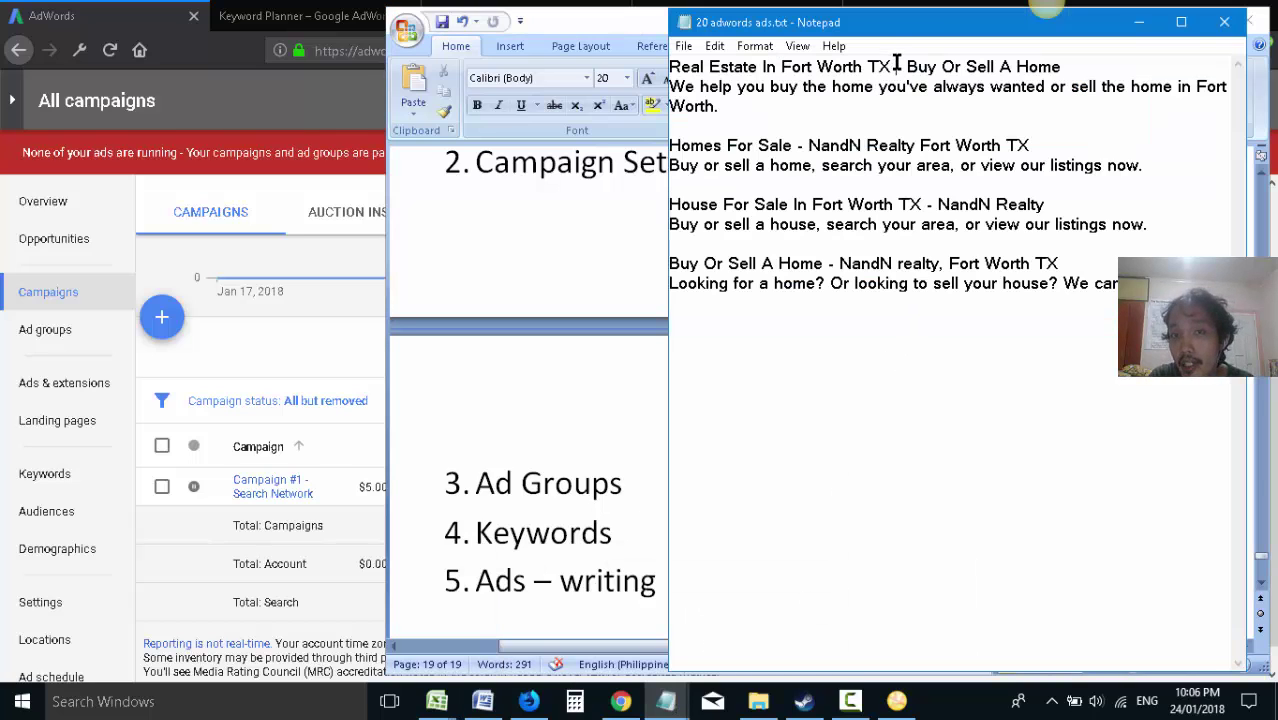
left_click(829, 112)
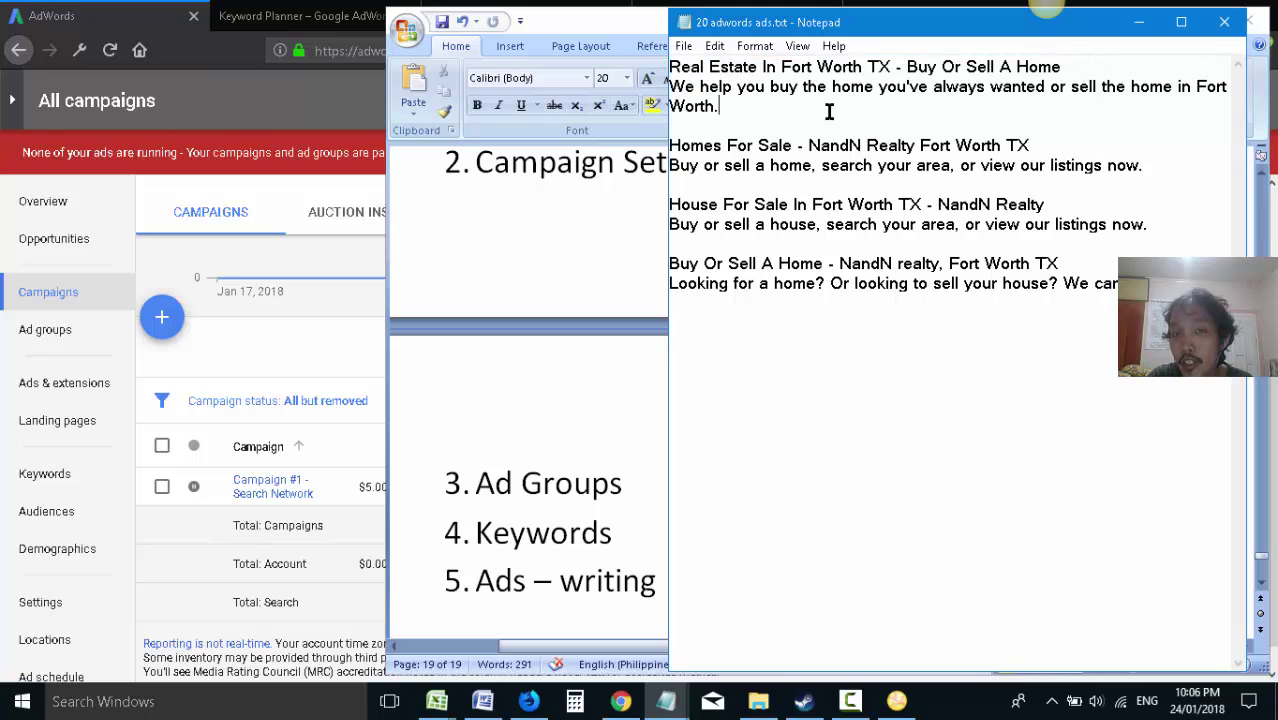
left_click_drag(718, 106, 669, 84)
left_click(1044, 158)
left_click_drag(1062, 148, 669, 145)
left_click(890, 165)
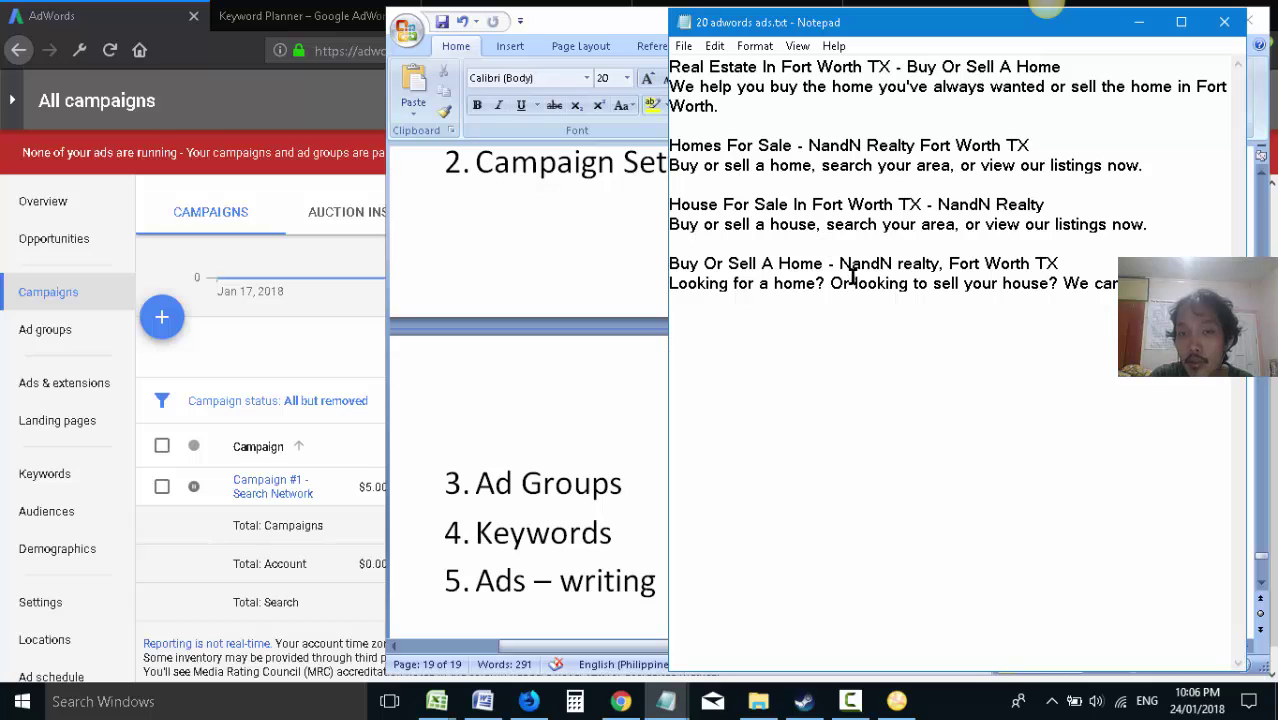
left_click(1138, 21)
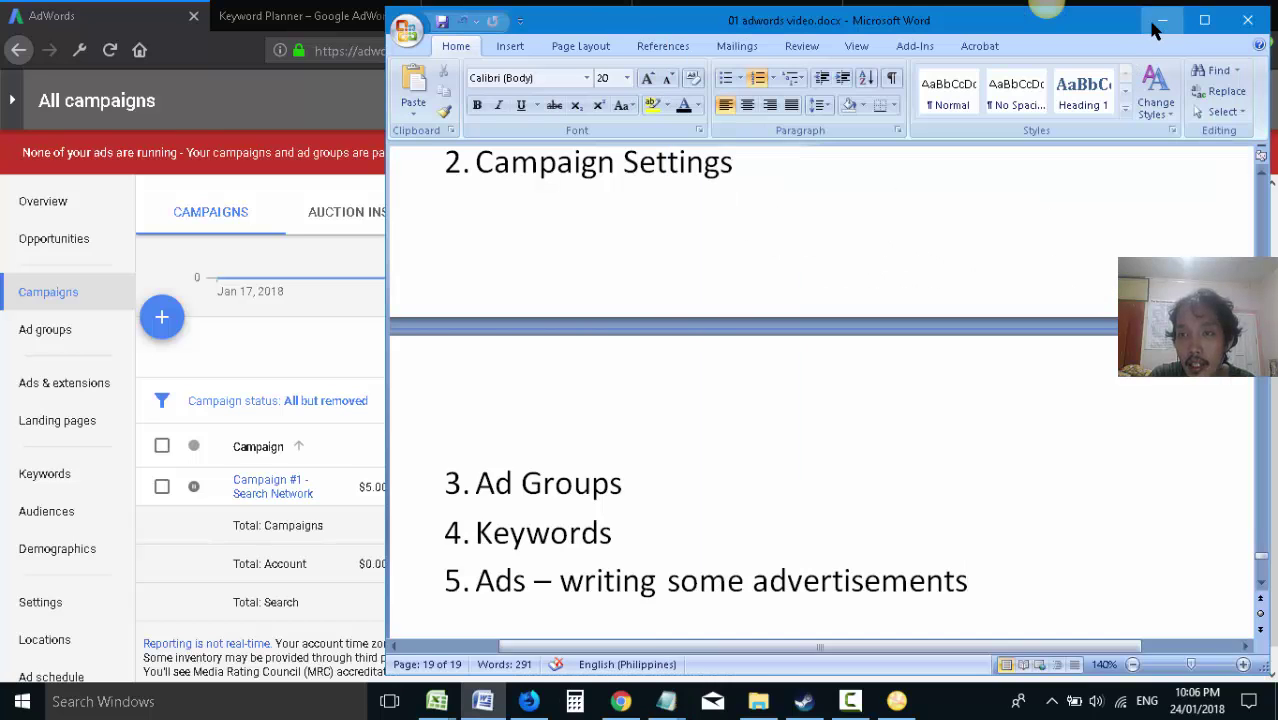
left_click(1160, 22)
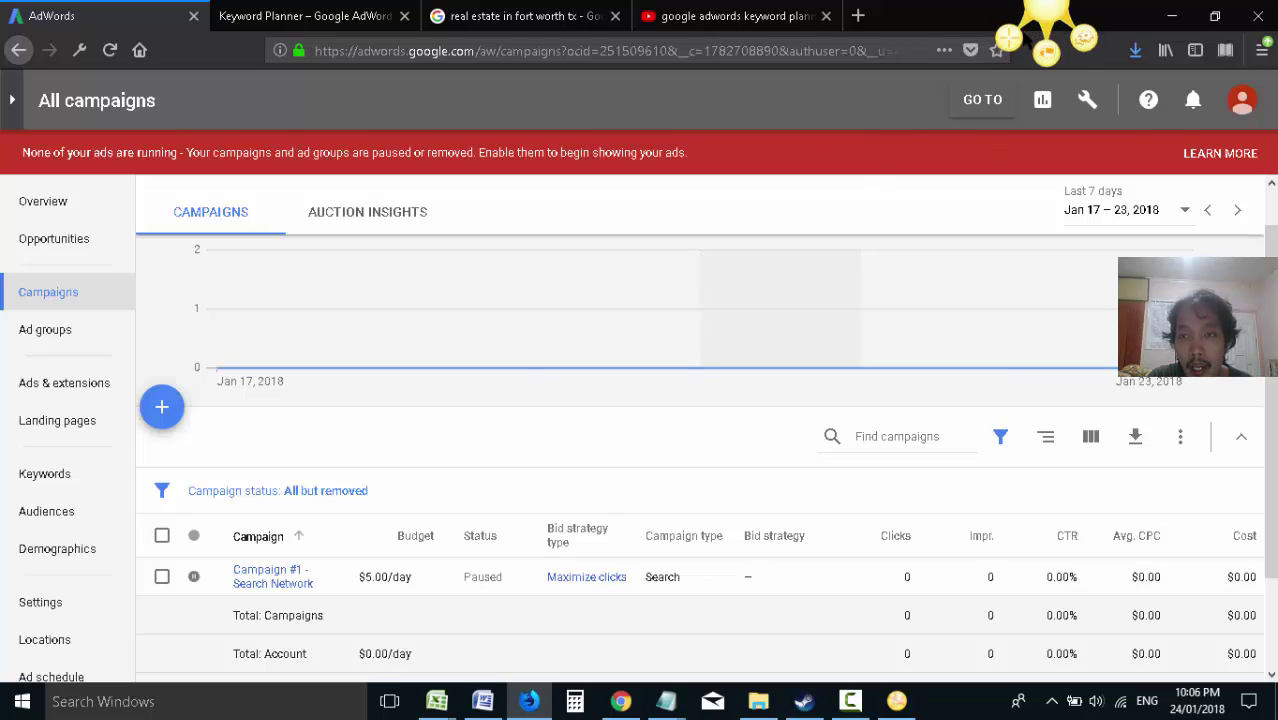
- Capture the All campaigns page with red arrows pointing to Campaigns and Campaign #1 - Search Network, and copy the image
left_click(1040, 30)
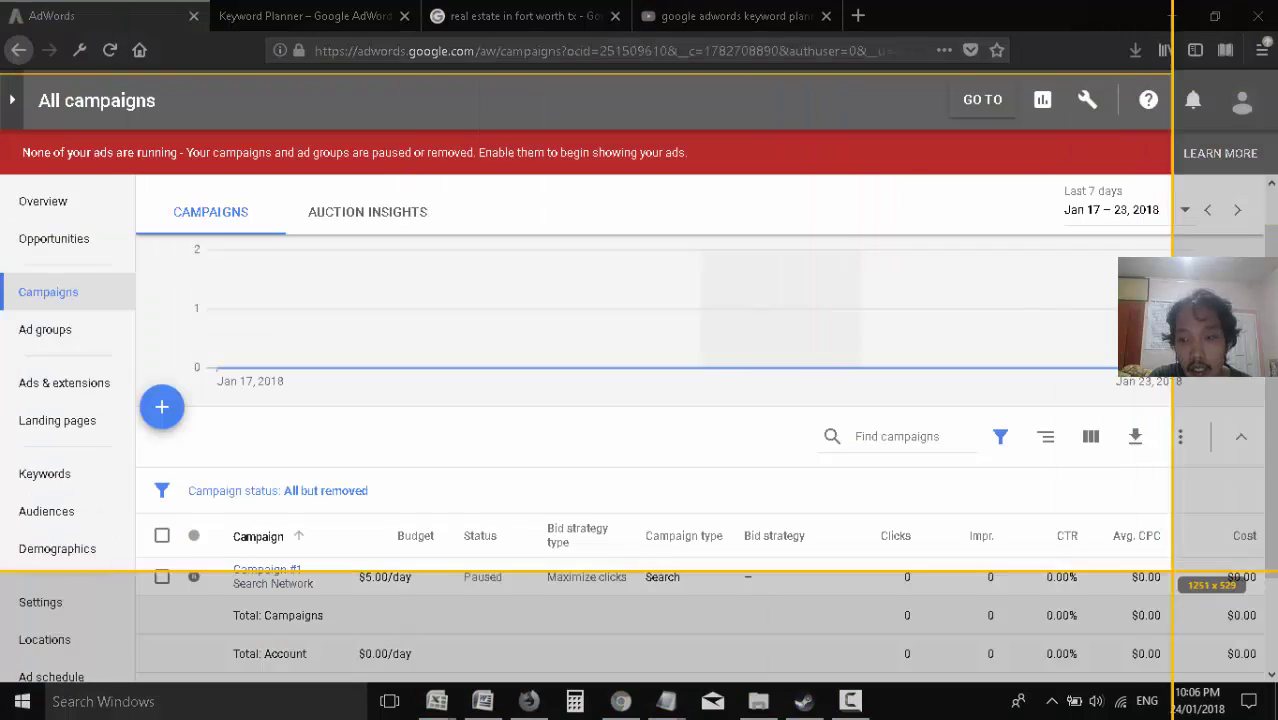
left_click(231, 530)
left_click(24, 56)
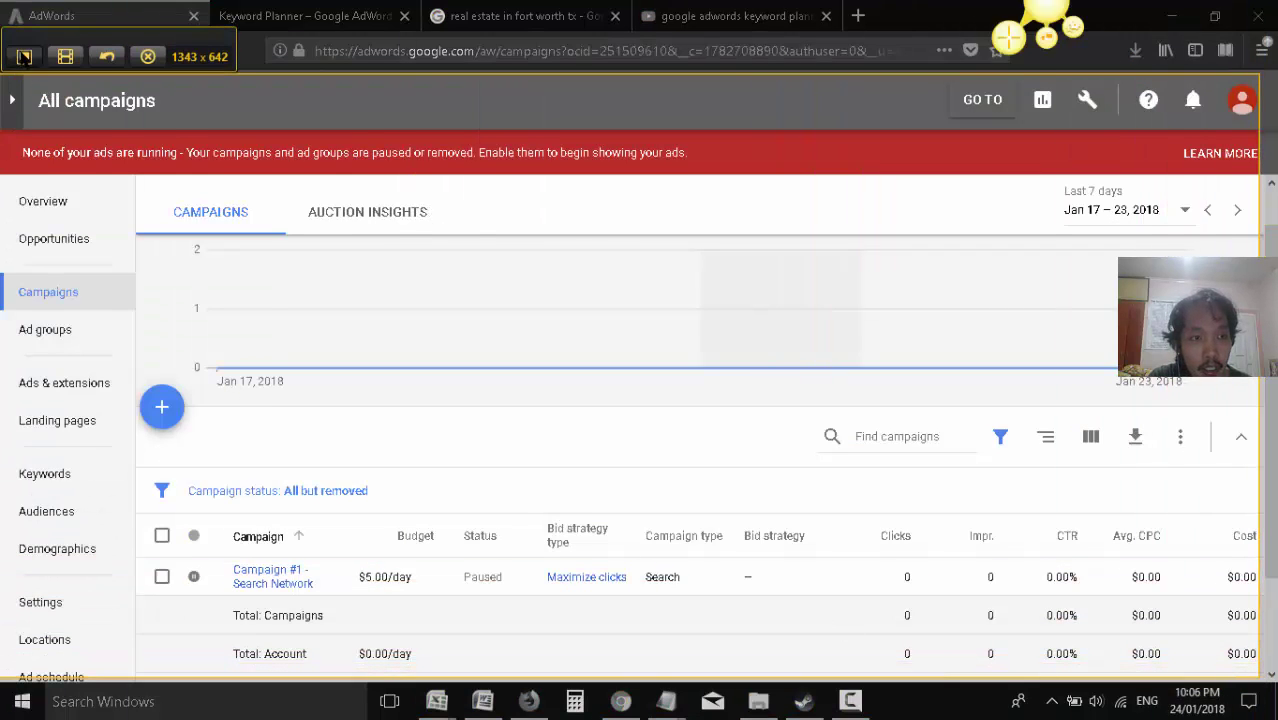
left_click_drag(513, 402, 212, 289)
scroll(884, 451, "down", 3)
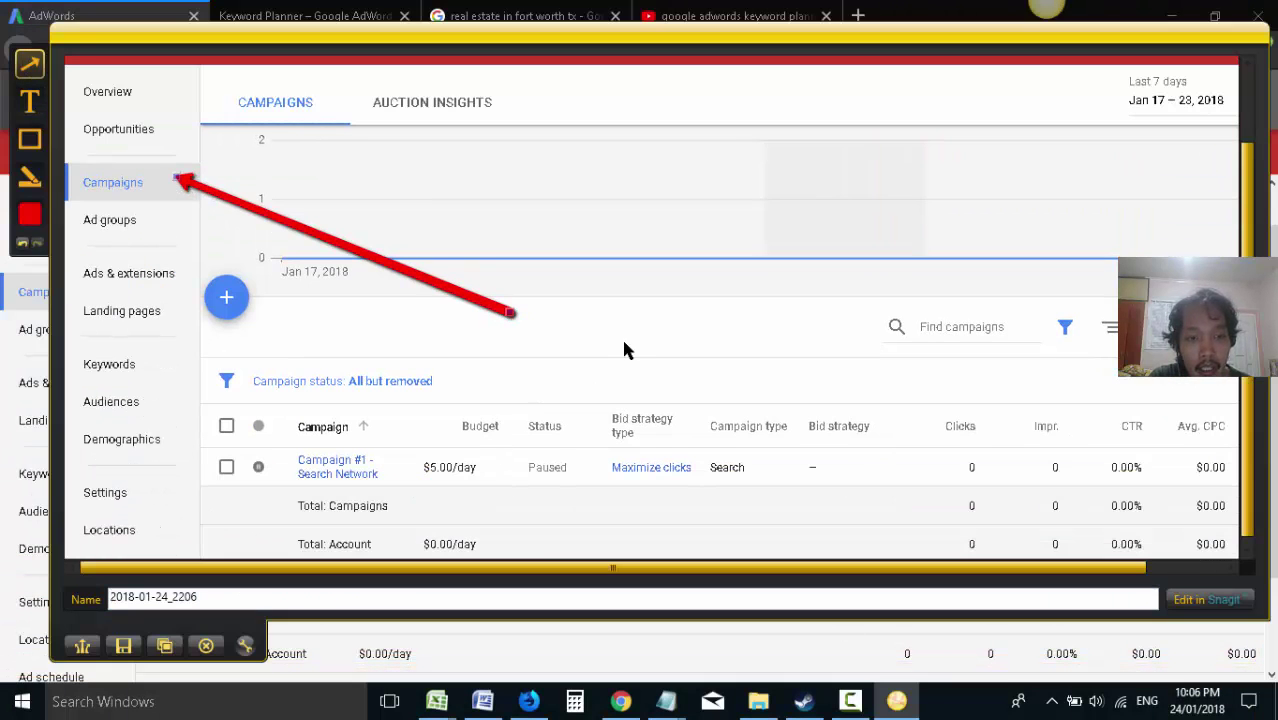
left_click_drag(628, 344, 395, 472)
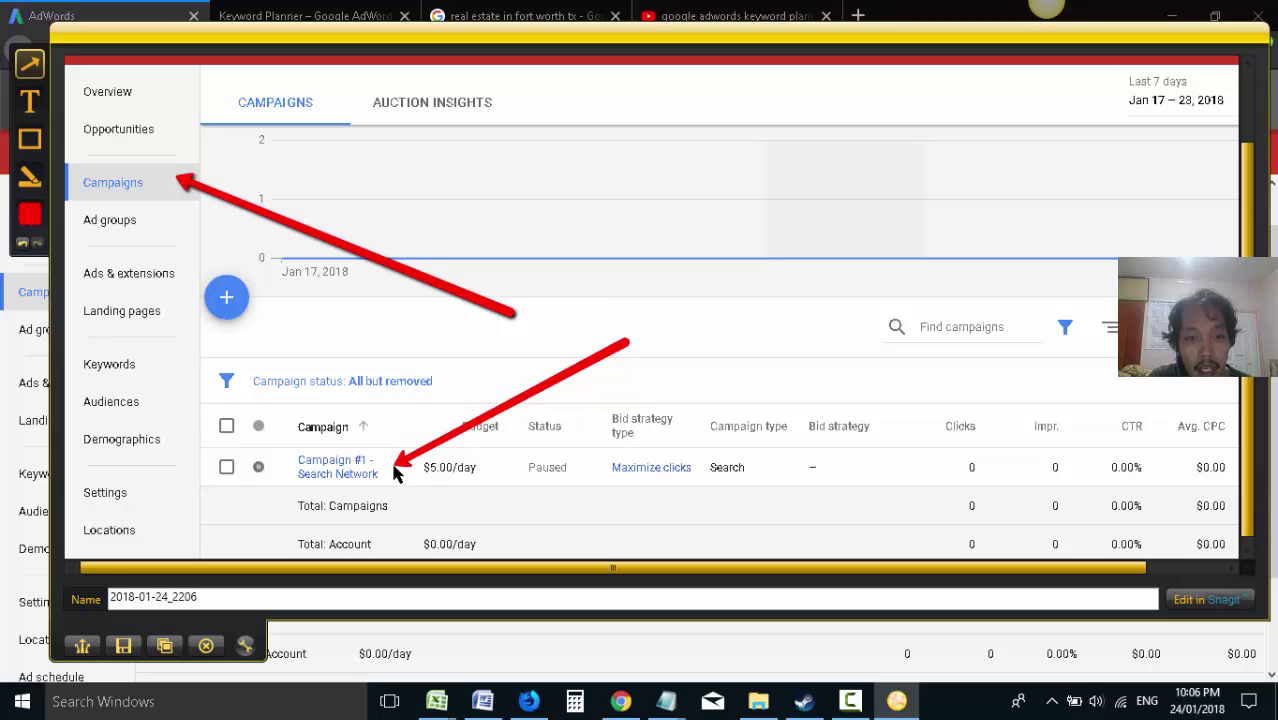
left_click(164, 645)
- Switch to the Word document and paste the annotated campaigns screenshot below the fifth list item
left_click(482, 701)
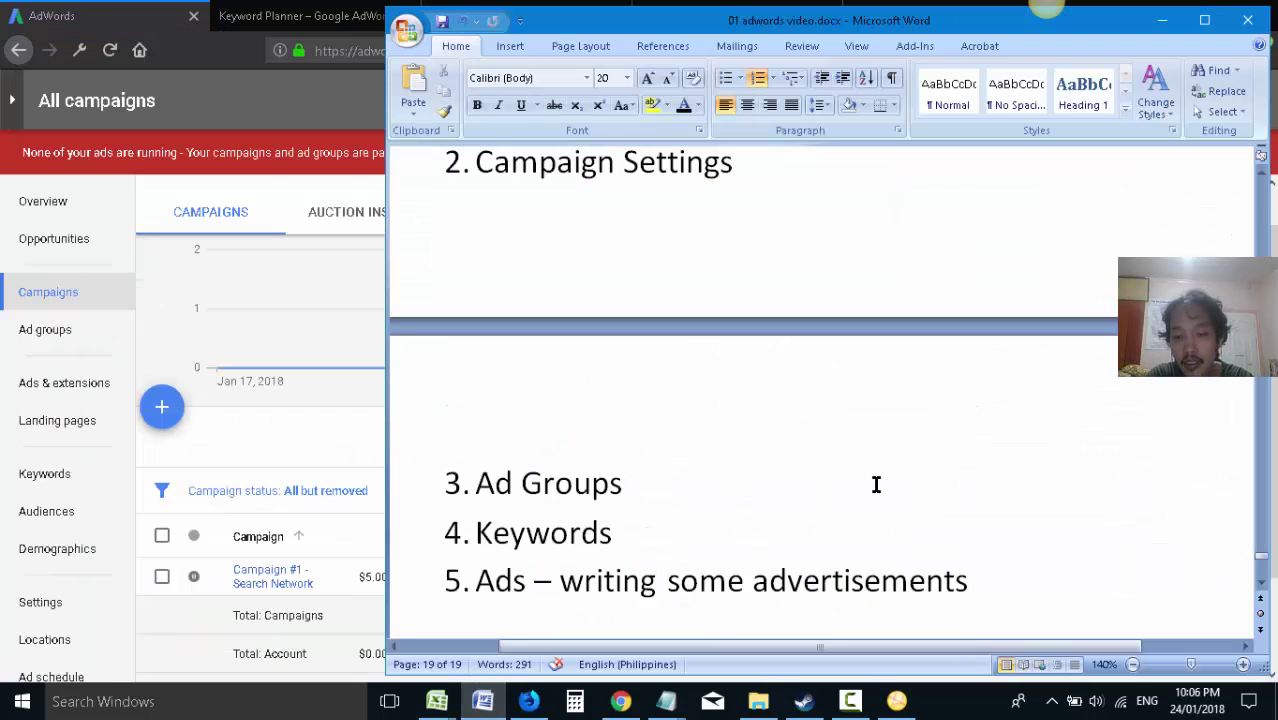
key("Return")
key("Return")
key("ctrl+v")
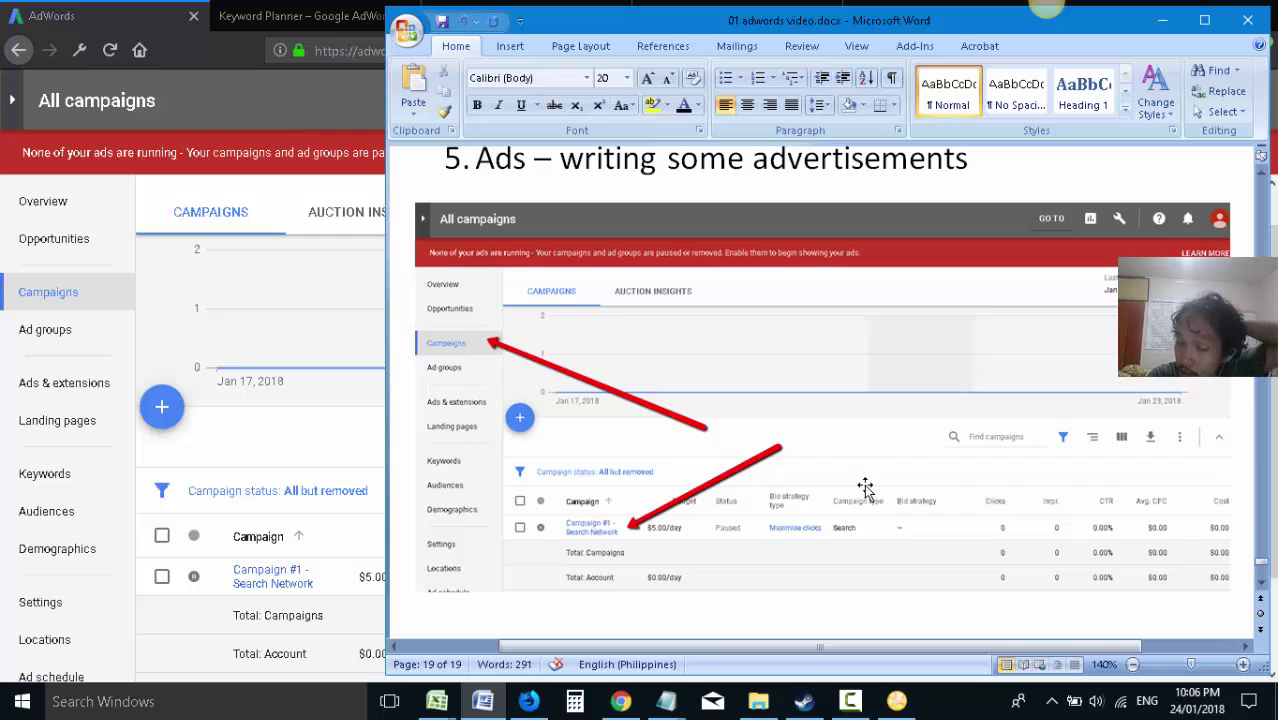
- Open Campaign #1 - Search Network in AdWords, and copy a capture of its ad groups page with a red arrow to Ad Group #1
left_click(268, 577)
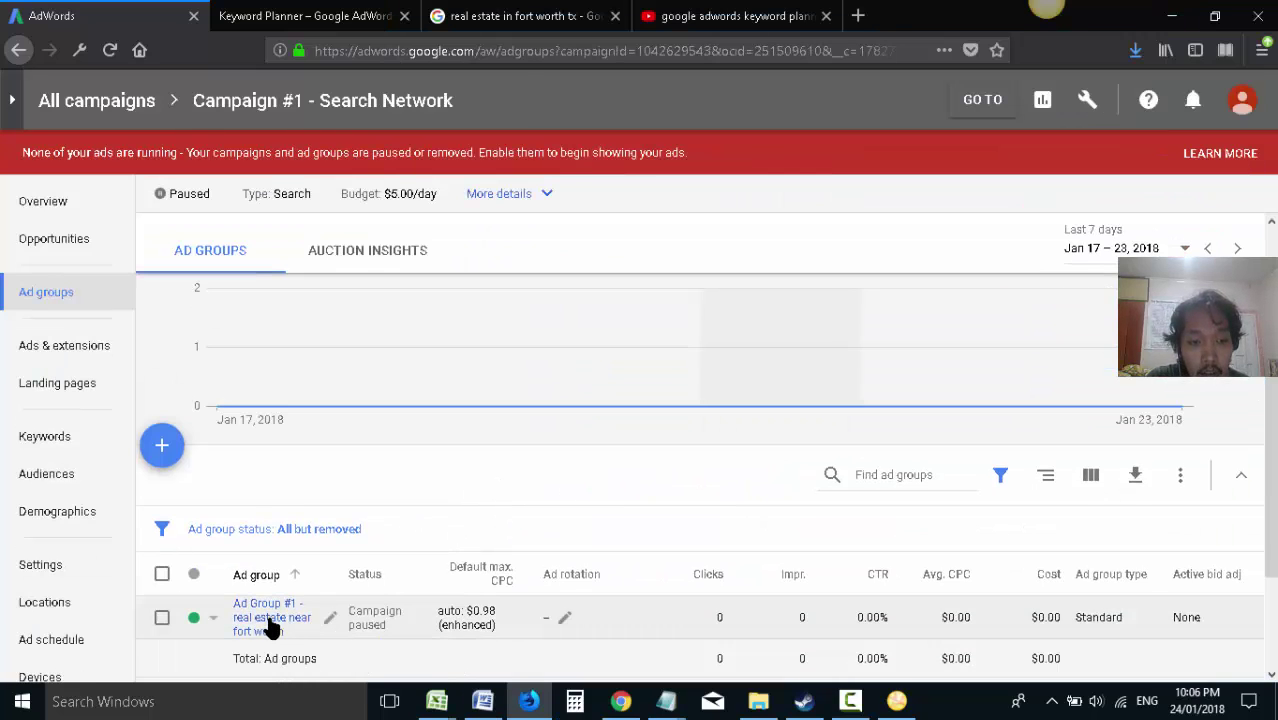
left_click(1040, 40)
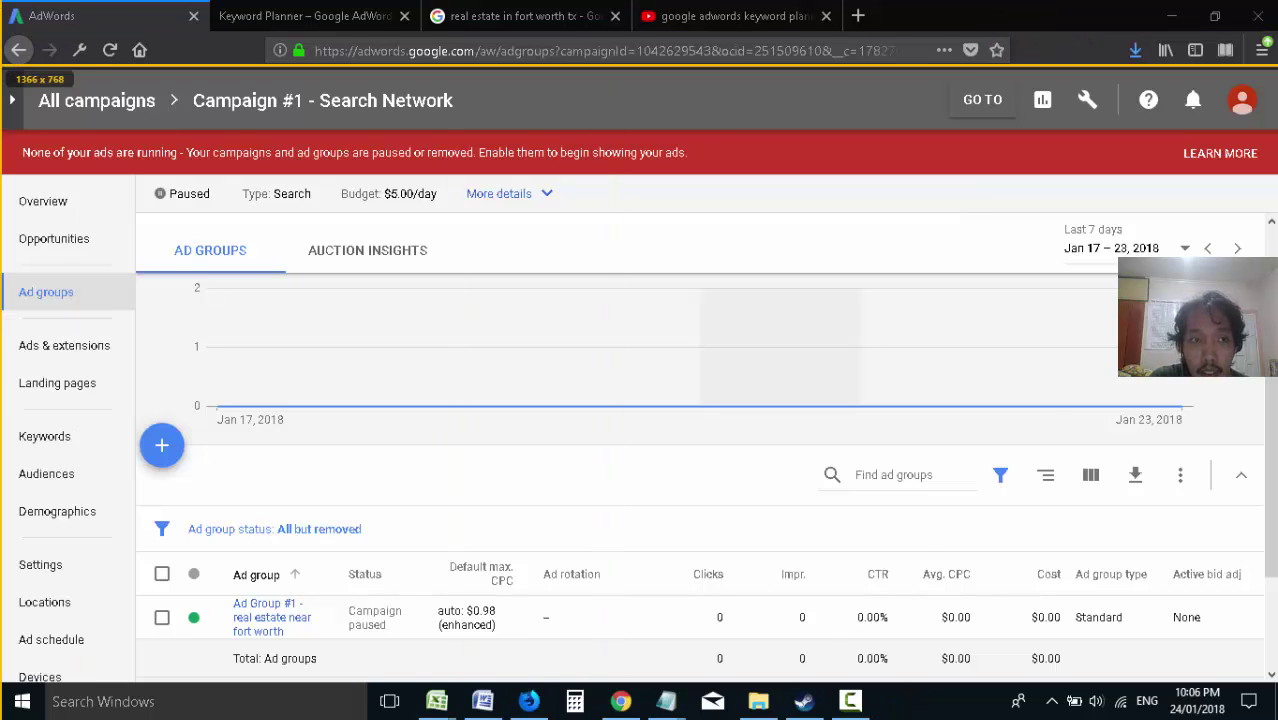
left_click_drag(4, 78, 1252, 678)
left_click(24, 56)
scroll(640, 381, "down", 1)
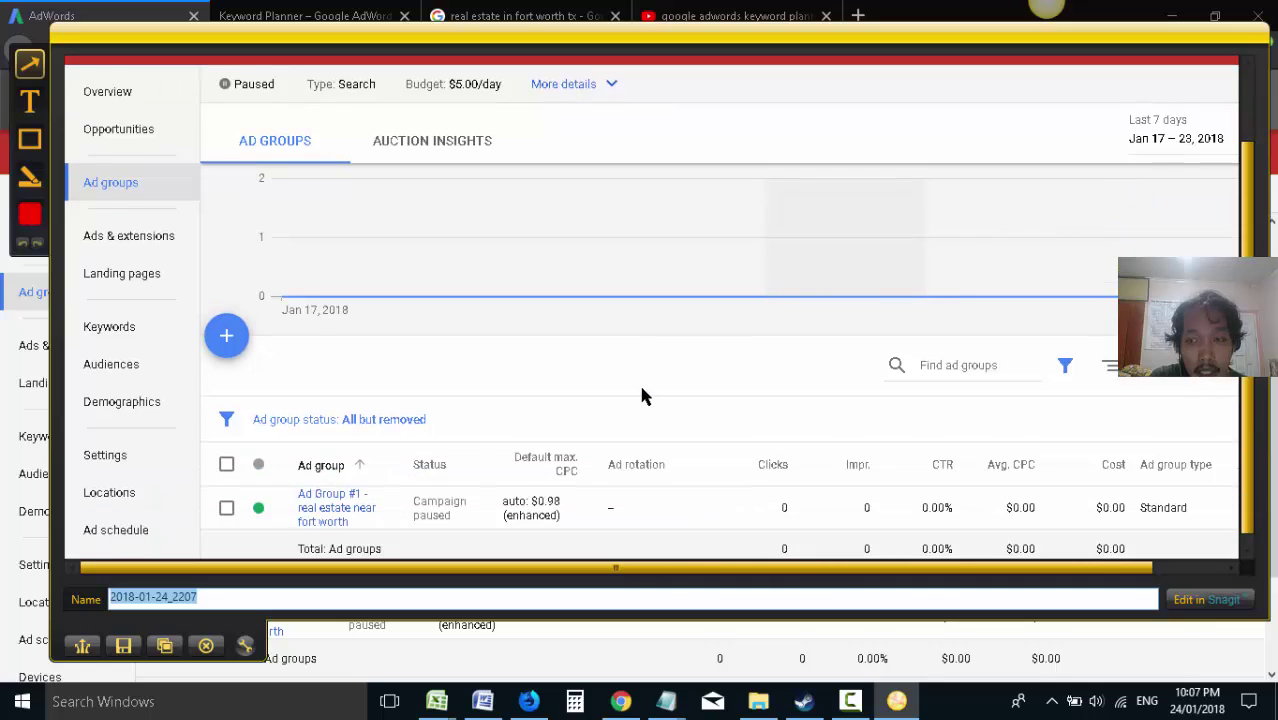
left_click_drag(697, 270, 380, 470)
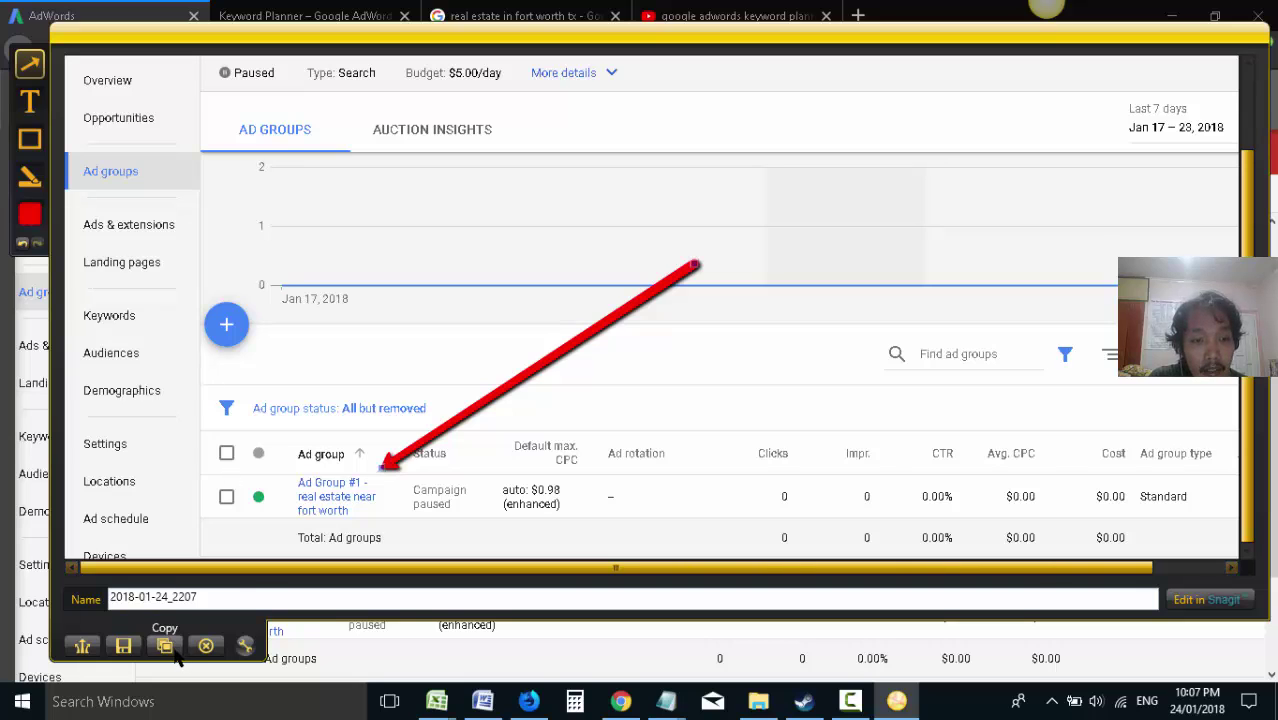
left_click(165, 645)
- Switch to Word and insert the line "Let's start adding the ads" between the fifth list item and the campaigns screenshot
left_click(482, 701)
scroll(742, 578, "up", 3)
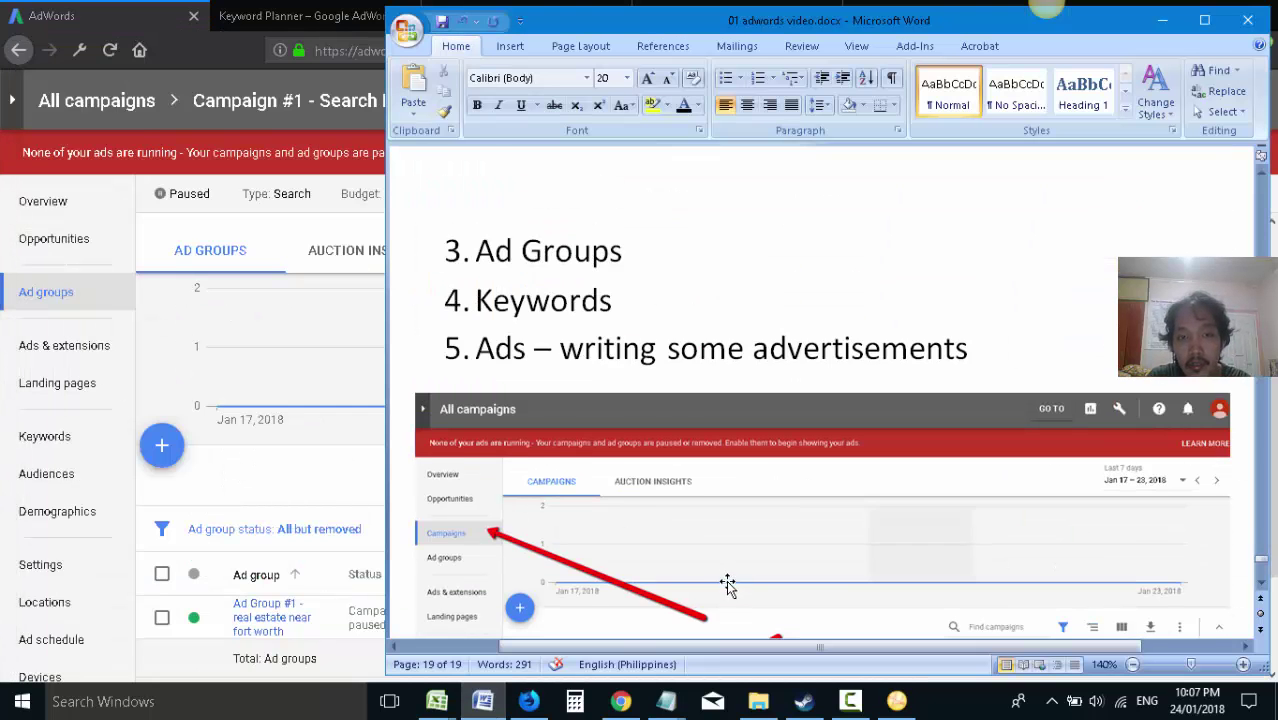
scroll(727, 585, "down", 2)
left_click(983, 164)
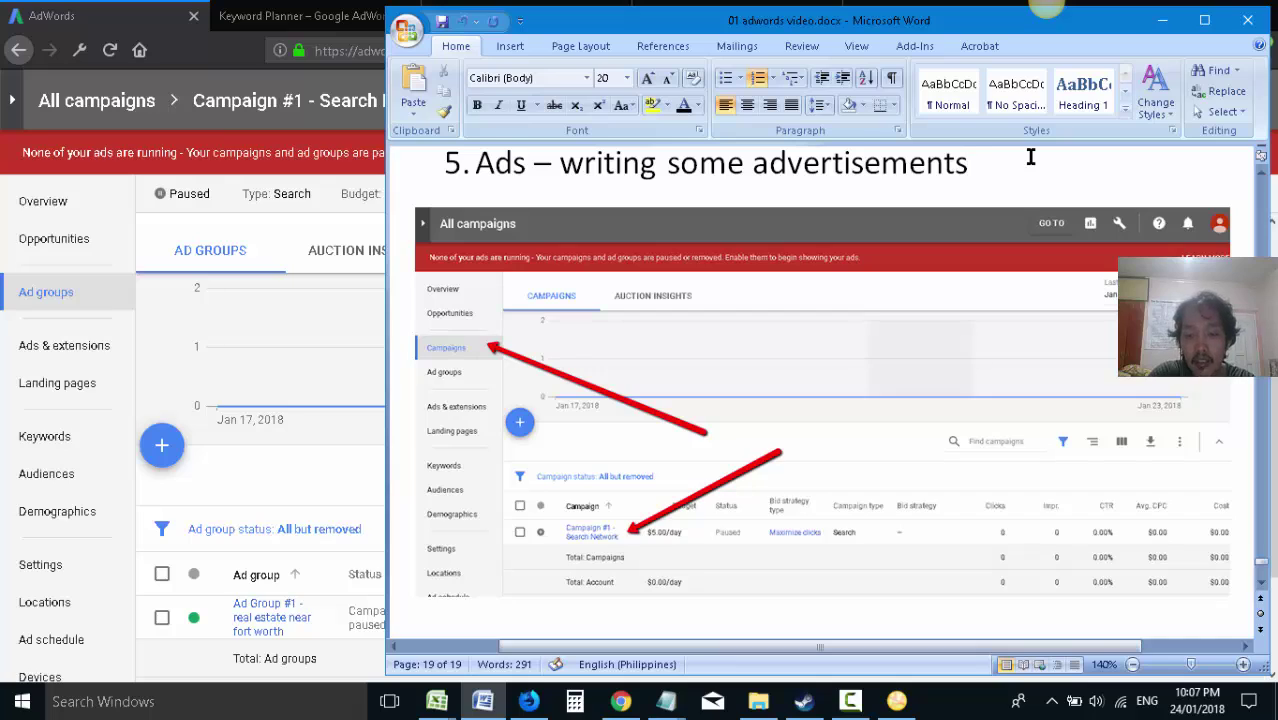
key("Return")
type("Let's sta")
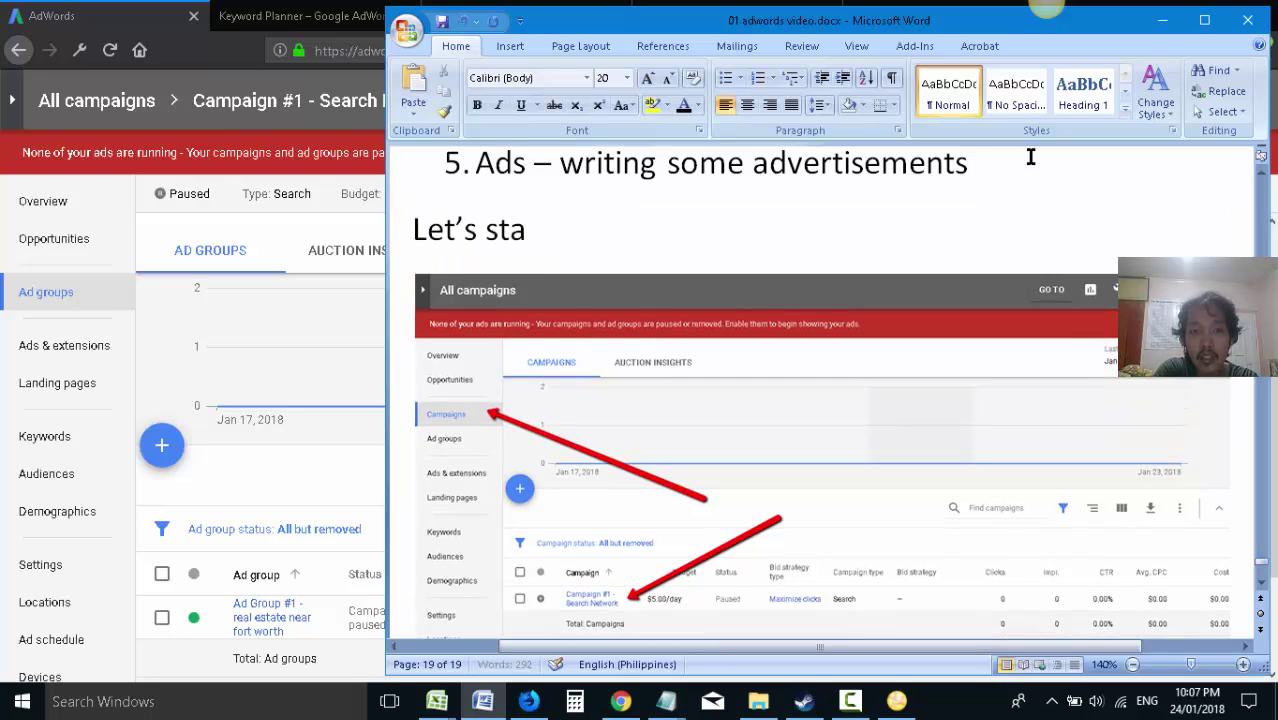
type("rt adding the ad")
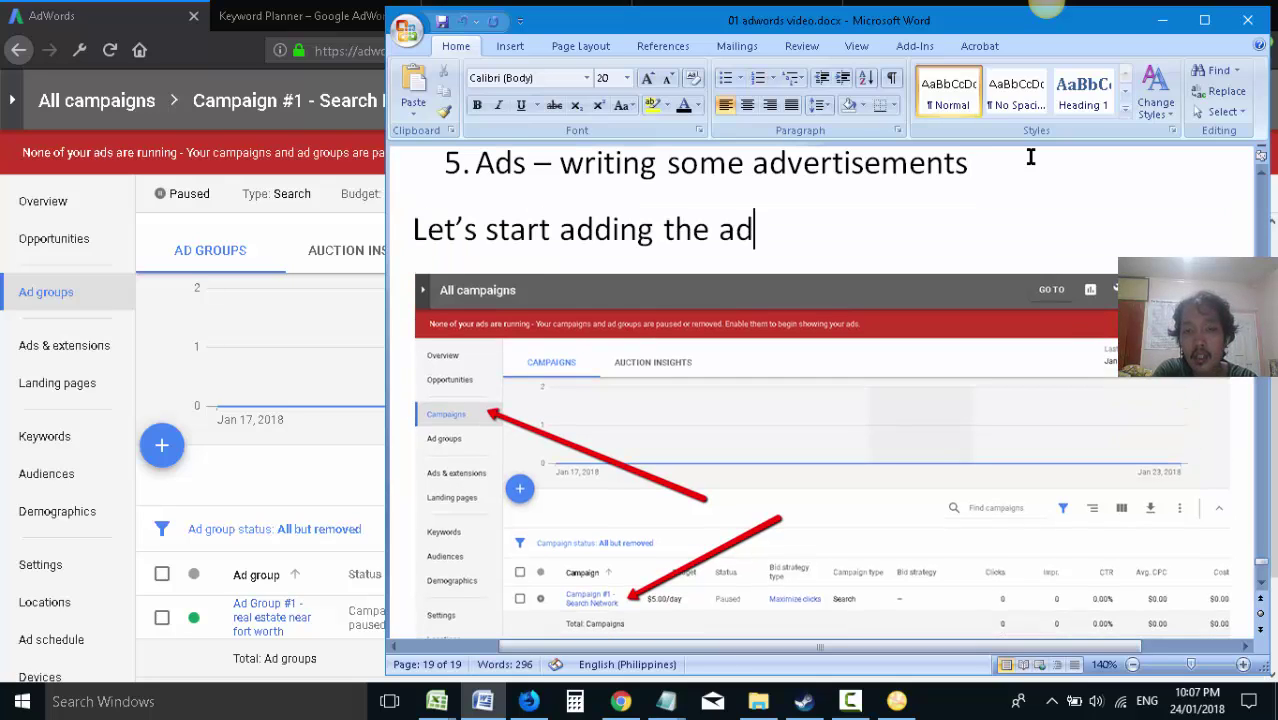
type("s")
- Paste the annotated ad groups screenshot below the campaigns screenshot
scroll(1050, 286, "down", 3)
scroll(763, 240, "up", 2)
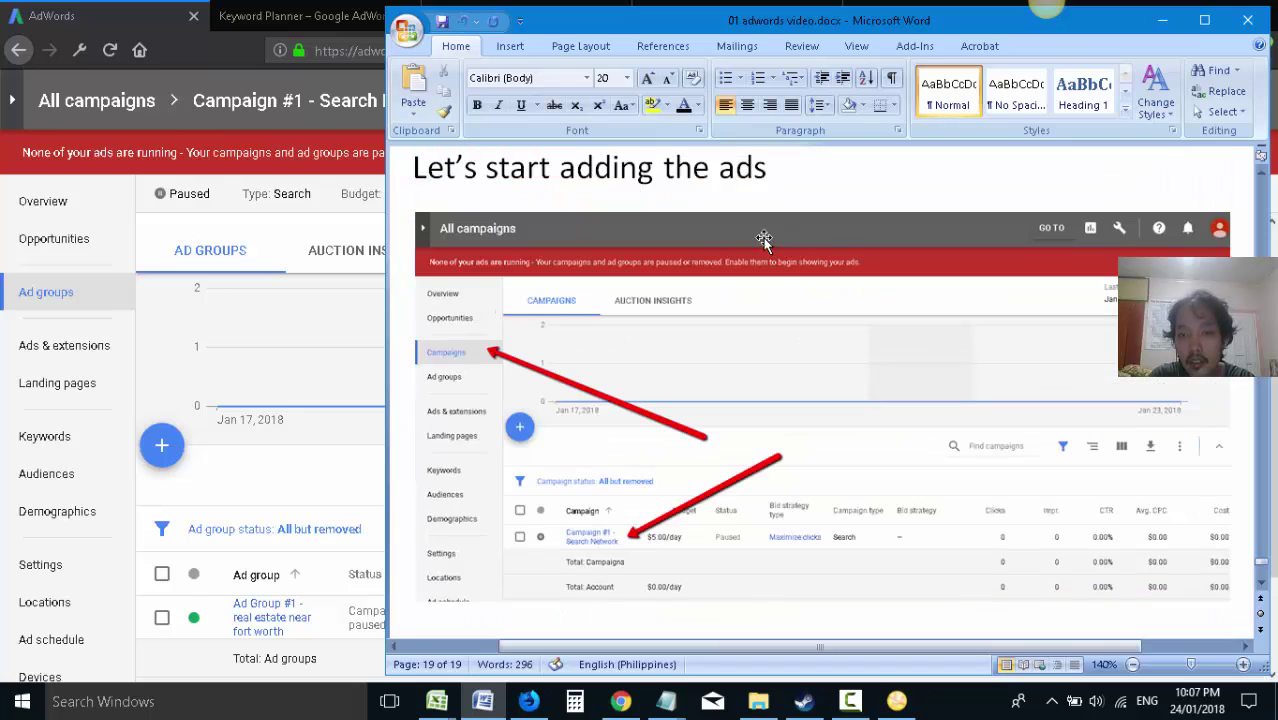
double_click(720, 178)
scroll(941, 394, "down", 2)
left_click(964, 568)
left_click(800, 466)
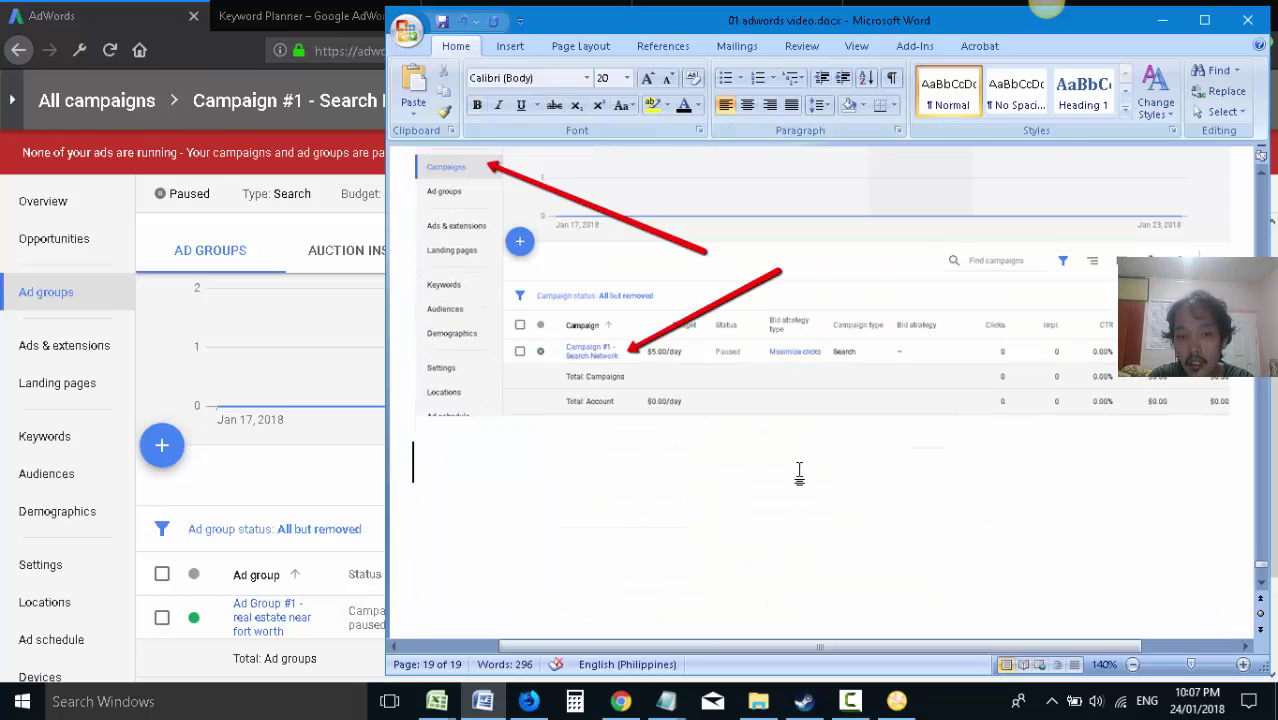
key("ctrl+v")
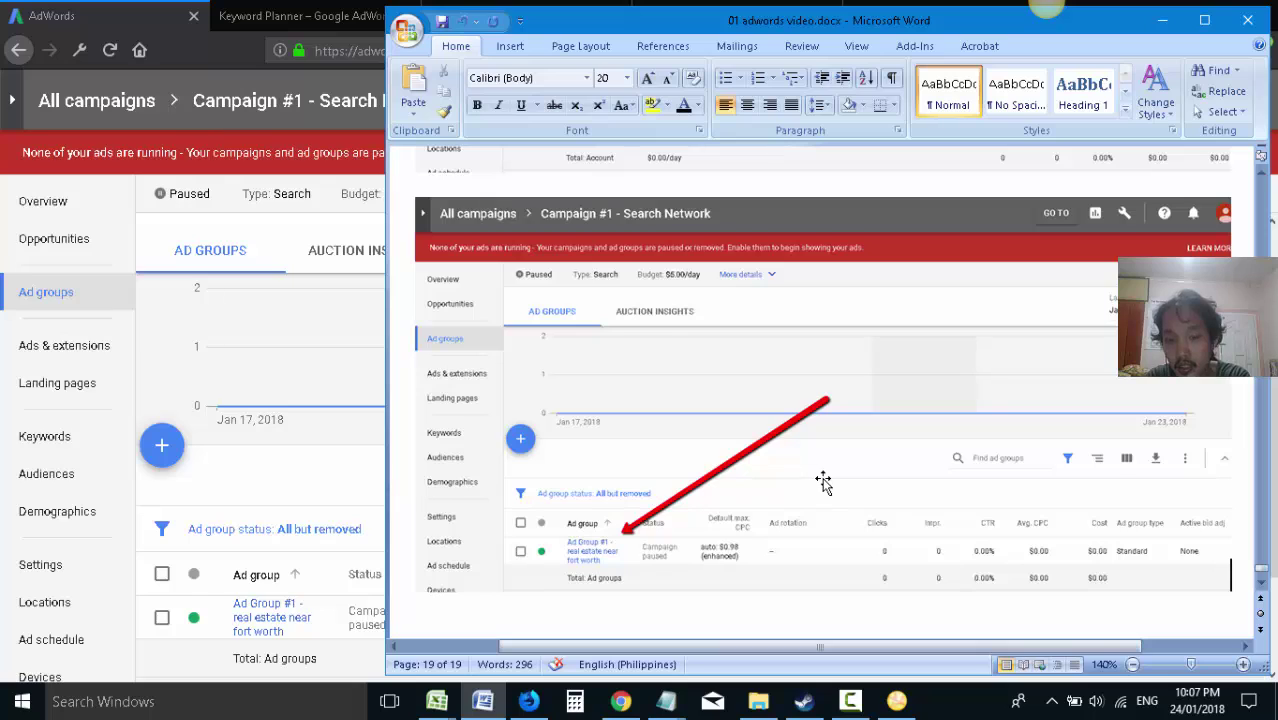
- Open Ad Group #1 - real estate near fort worth in AdWords and capture its keywords page
left_click(251, 619)
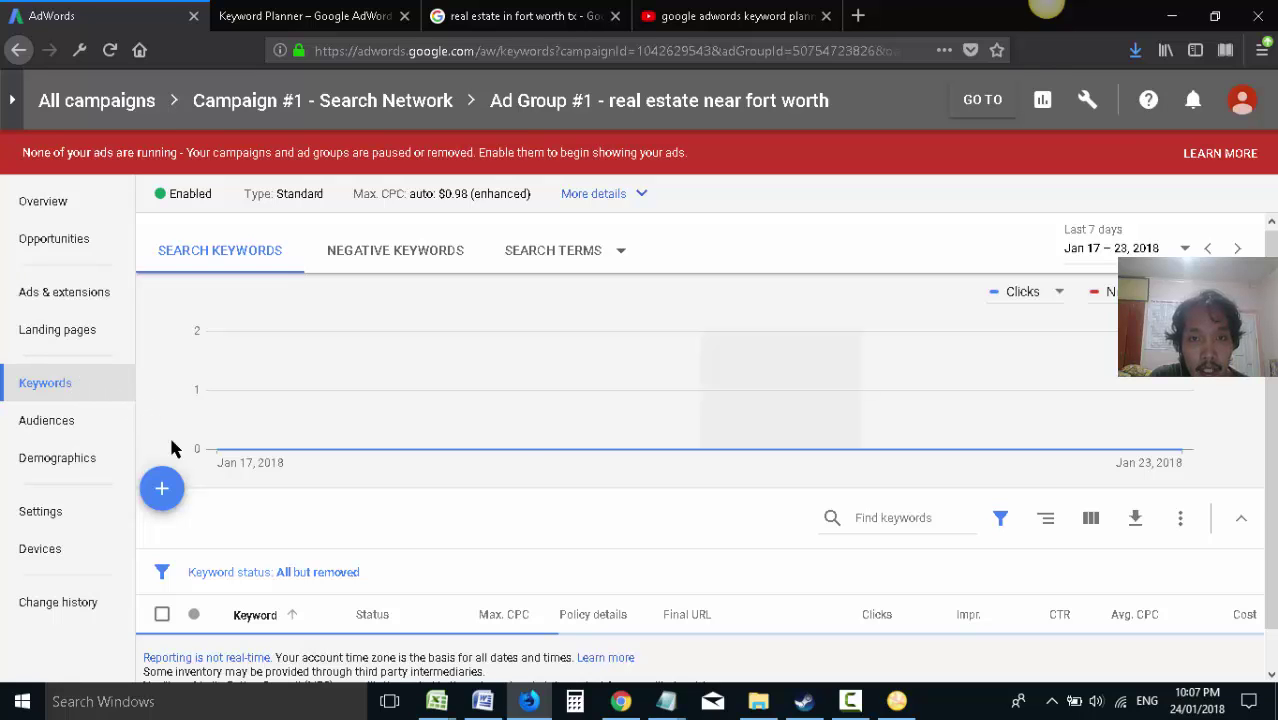
key("Print")
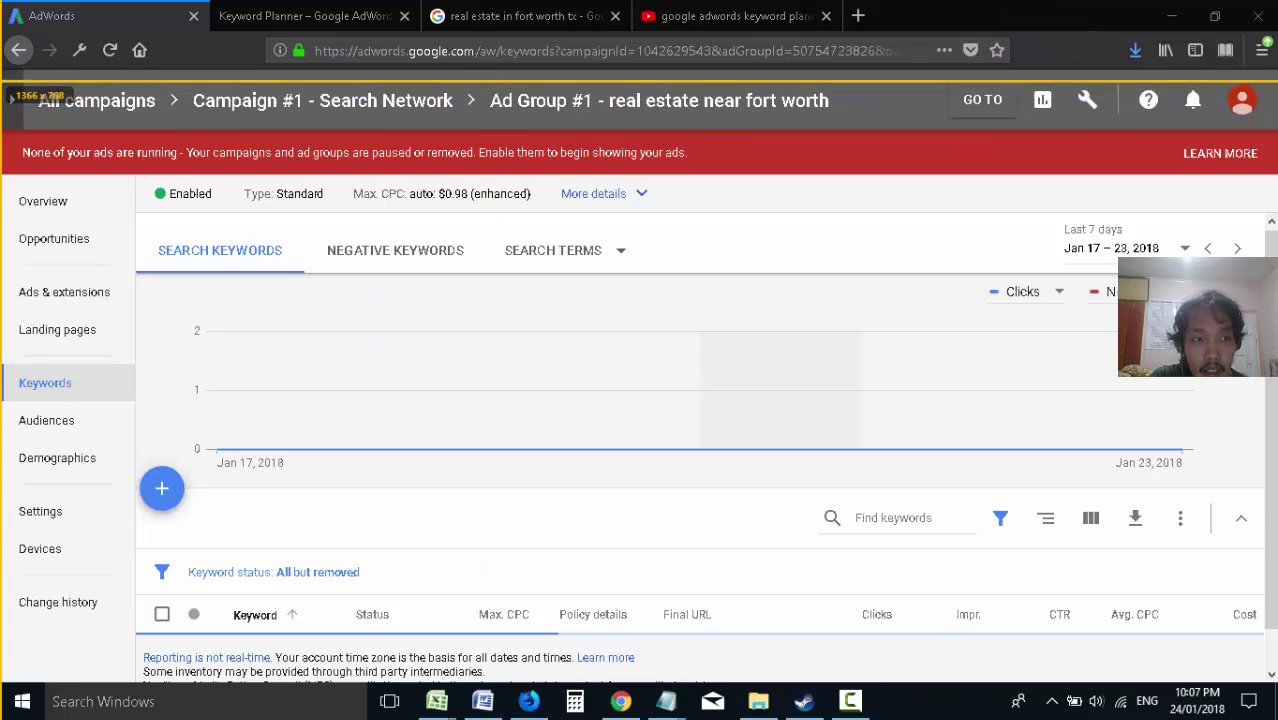
left_click_drag(1, 77, 1257, 676)
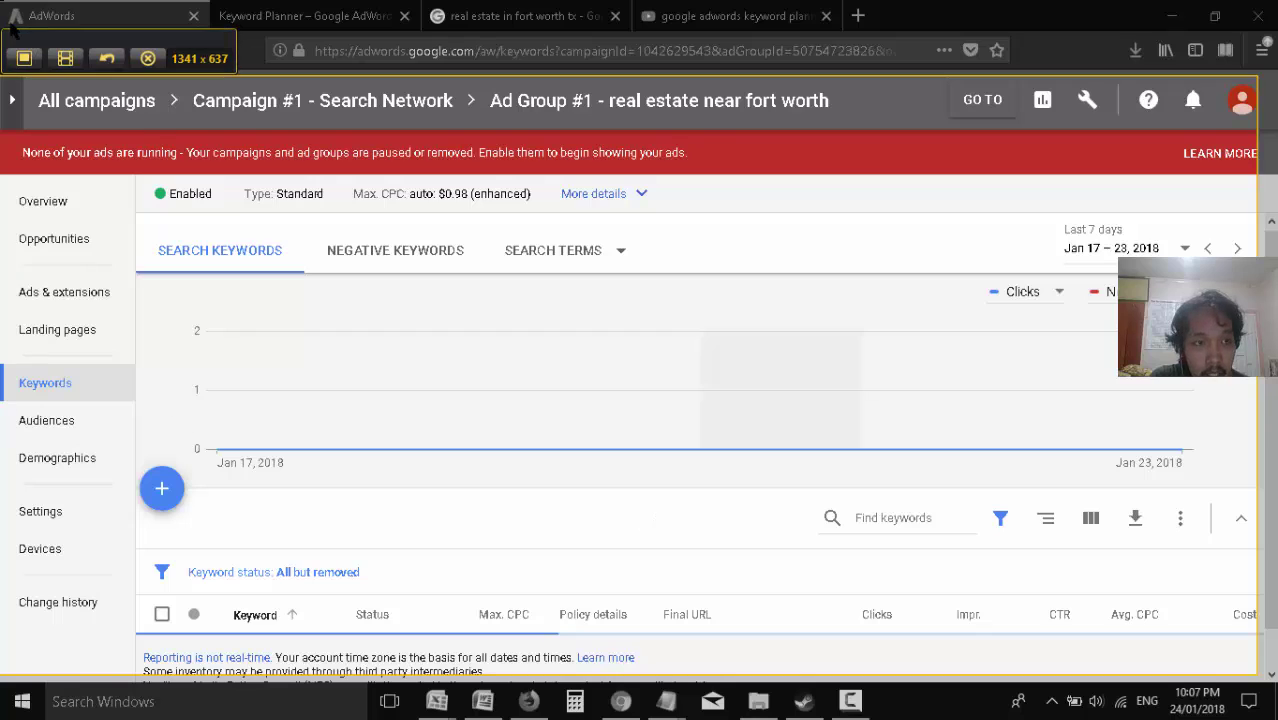
left_click(24, 58)
- Mark Ads & extensions in the capture with a red arrow and a red rectangle
left_click_drag(425, 358, 190, 278)
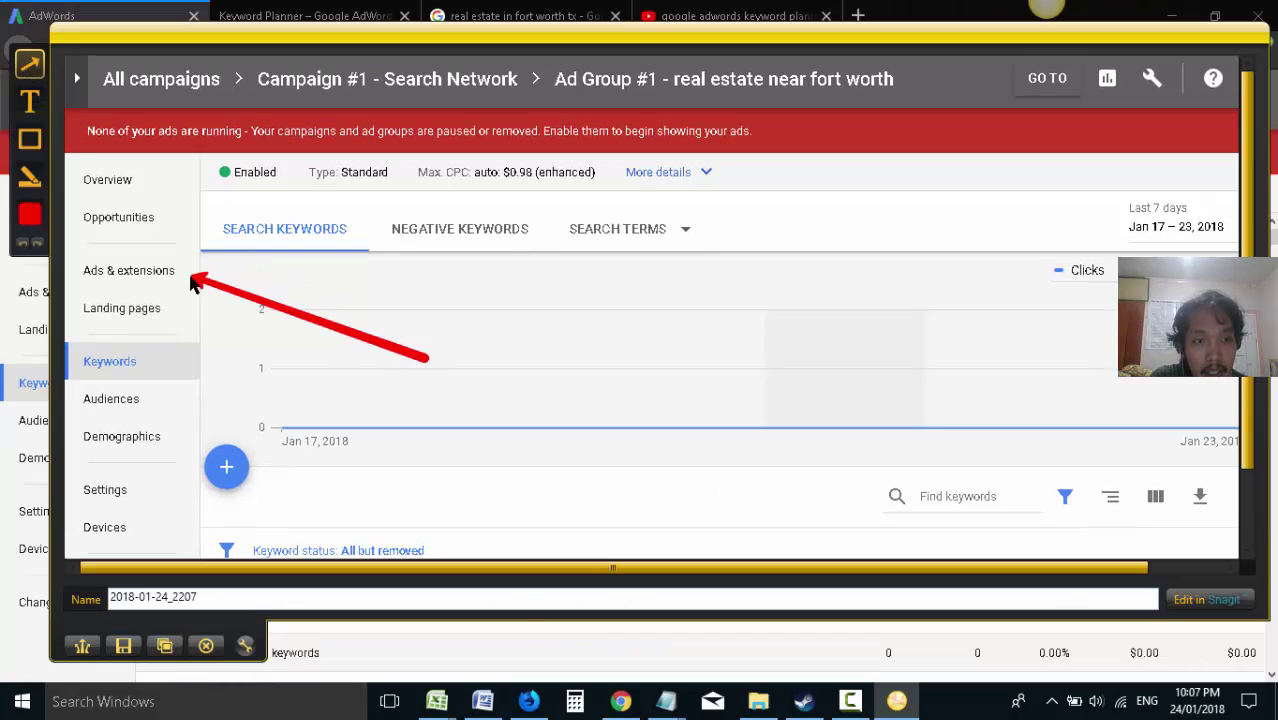
left_click(29, 138)
left_click_drag(77, 251, 185, 290)
left_click(29, 63)
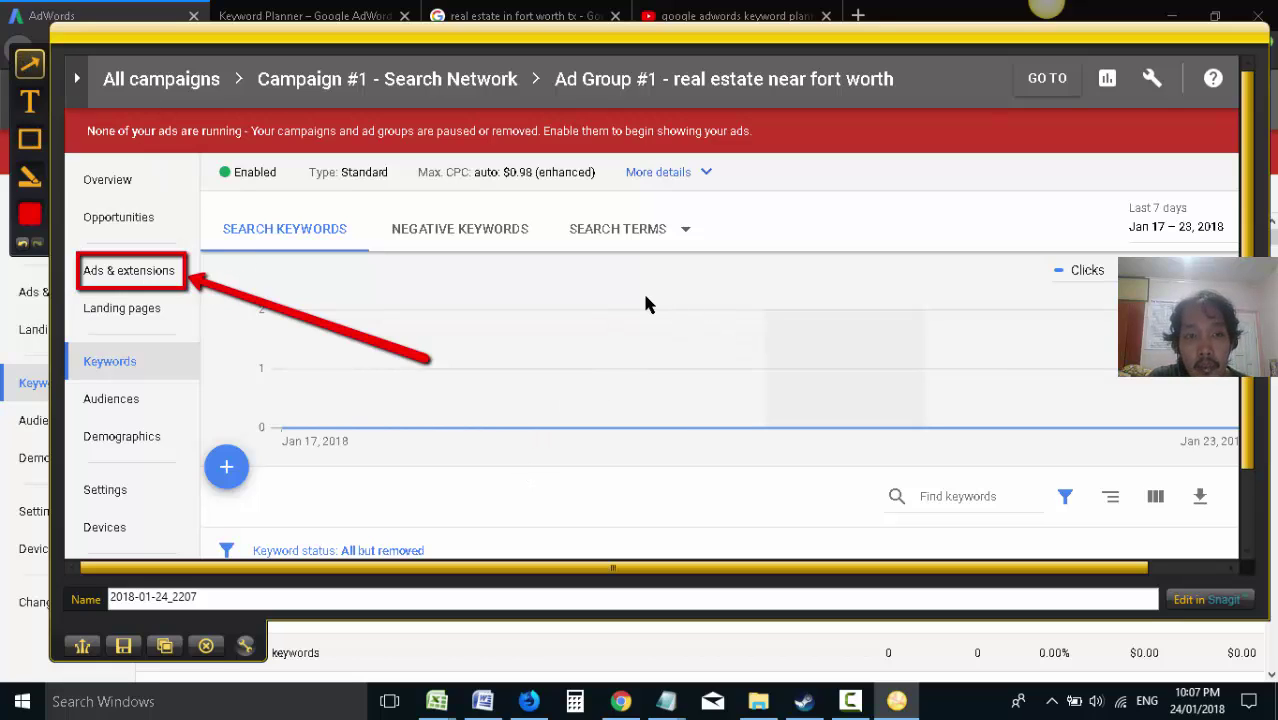
left_click(29, 138)
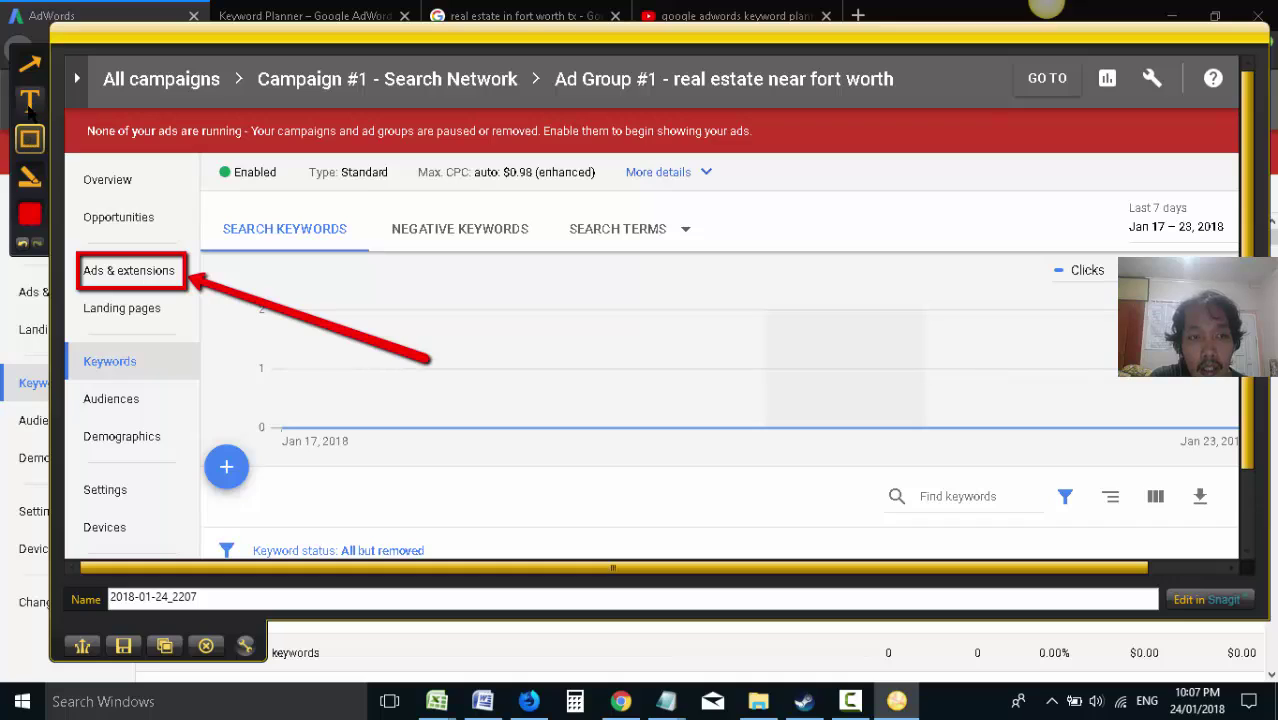
- Add a text box reading "just make sure you are inside the correct ad group (especially if there are many ad groups)", enlarged to fit the text
left_click(29, 100)
left_click_drag(662, 234, 974, 359)
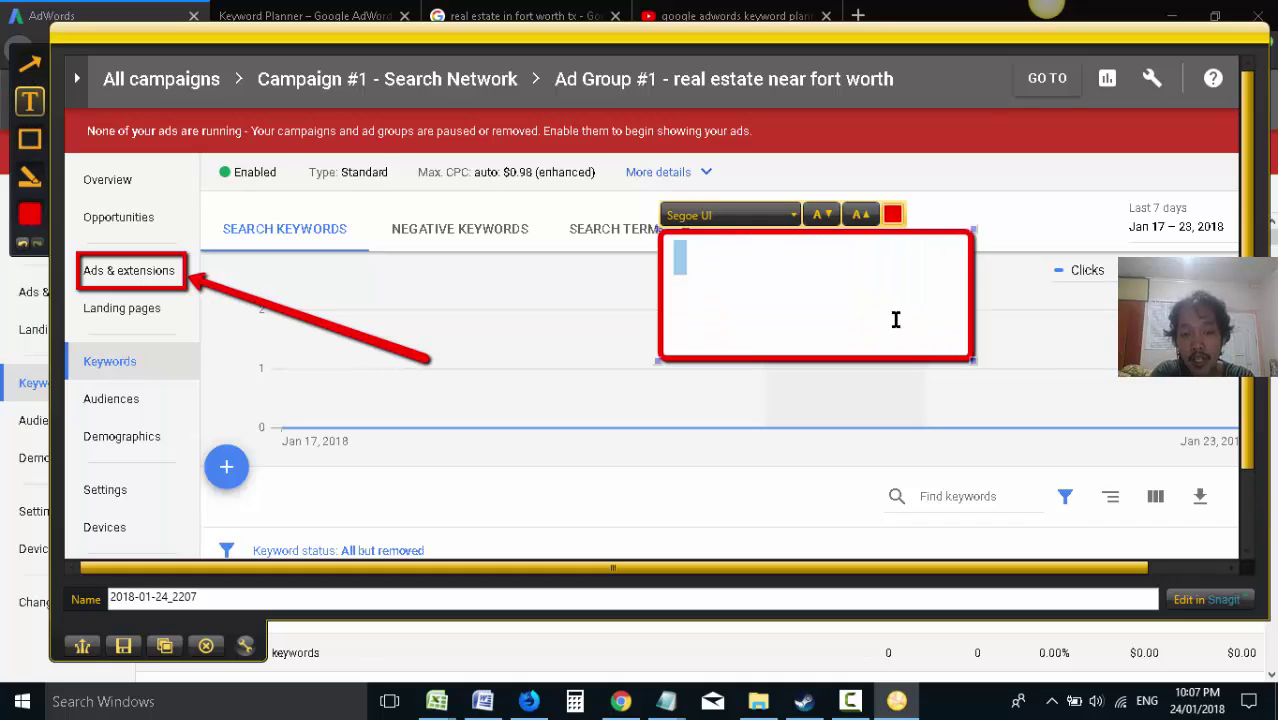
type("just make sure yo")
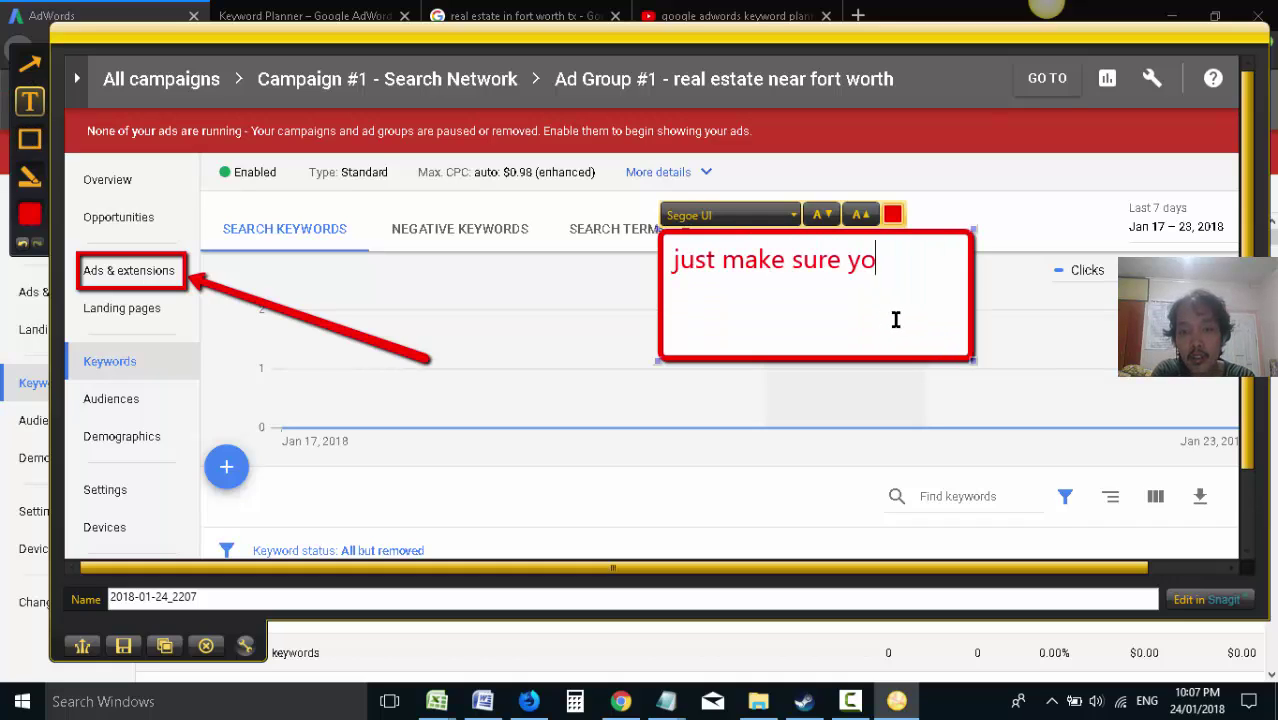
type("u are inside the correc")
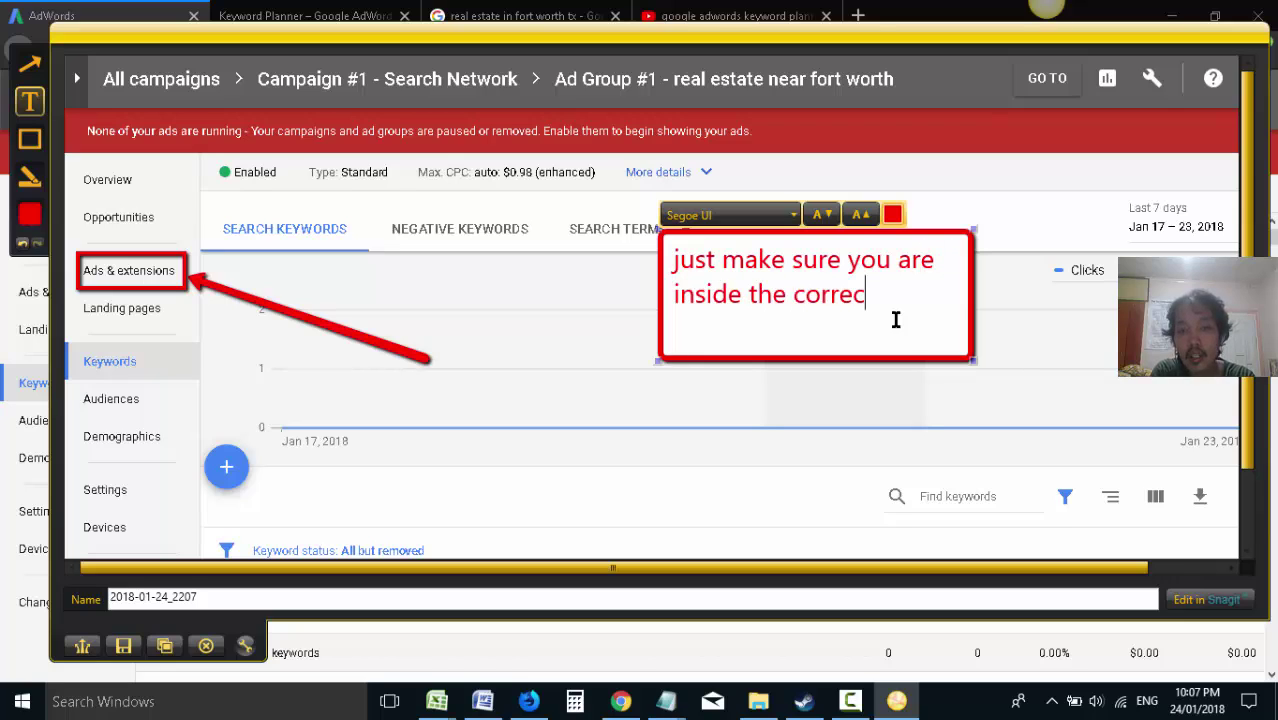
type("t ad group )e")
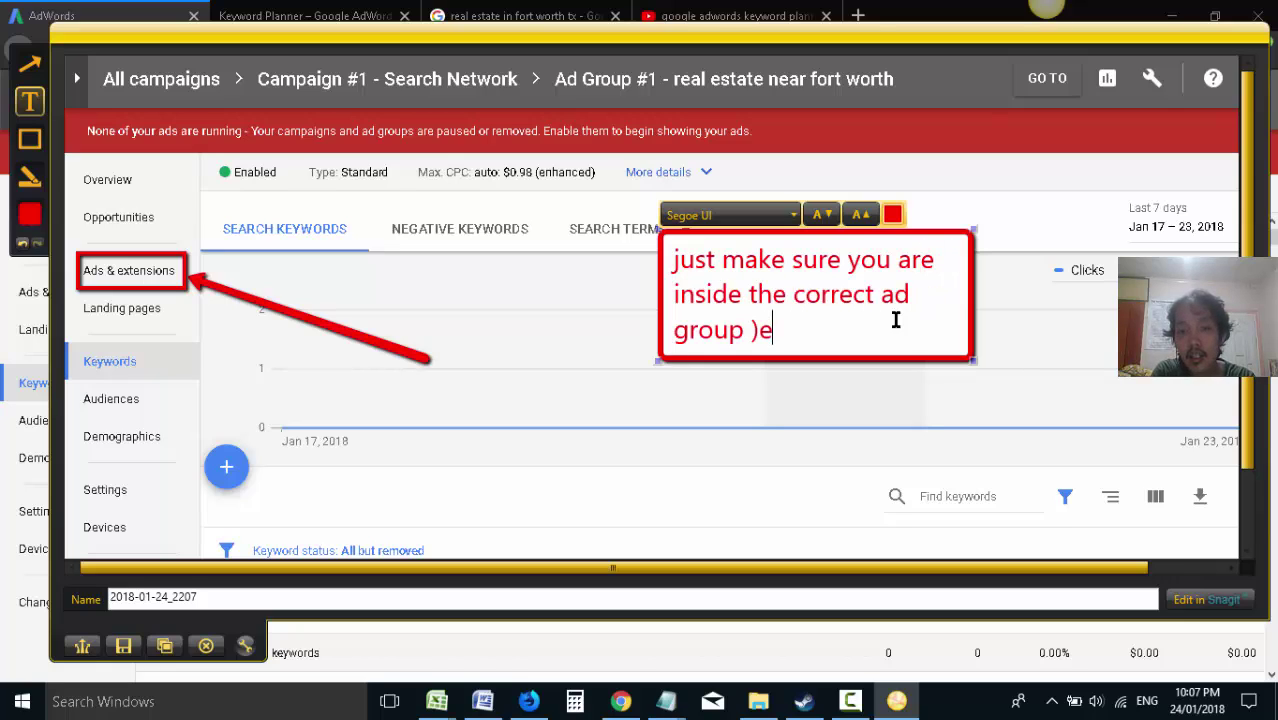
key("BackSpace")
key("BackSpace")
type("(especiall")
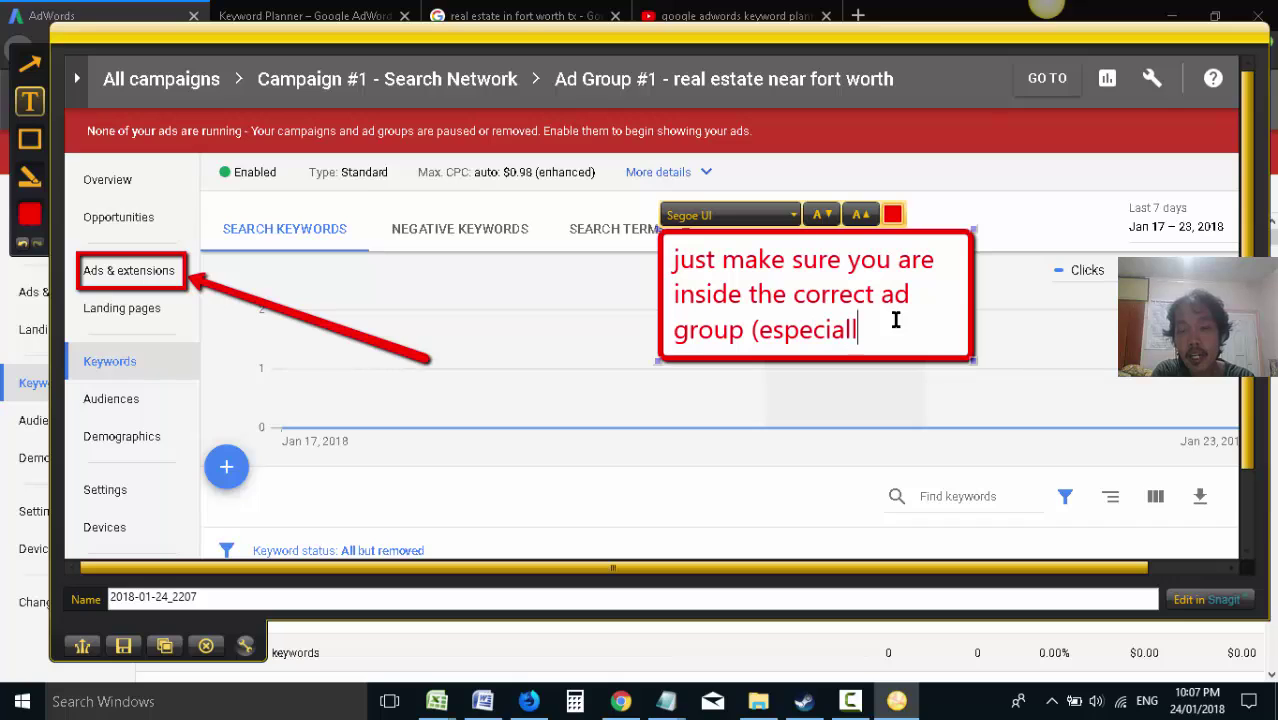
type("y if there are ma")
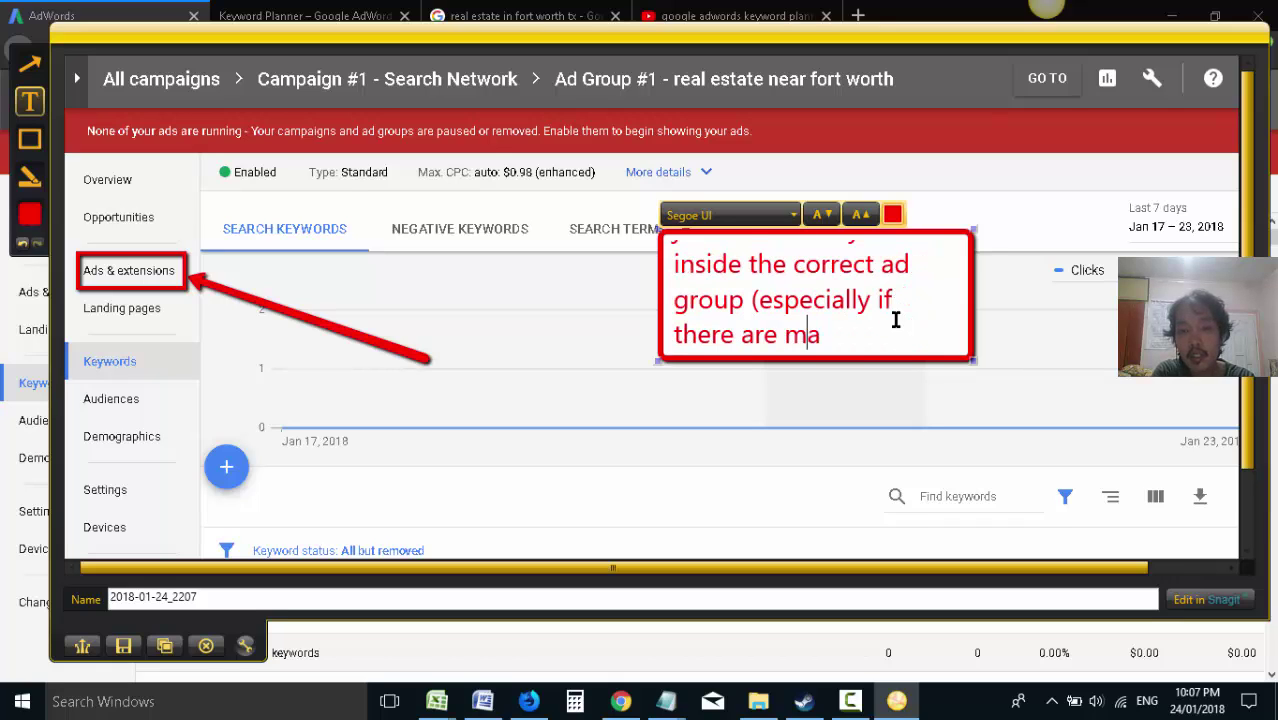
type("ny ad groups)")
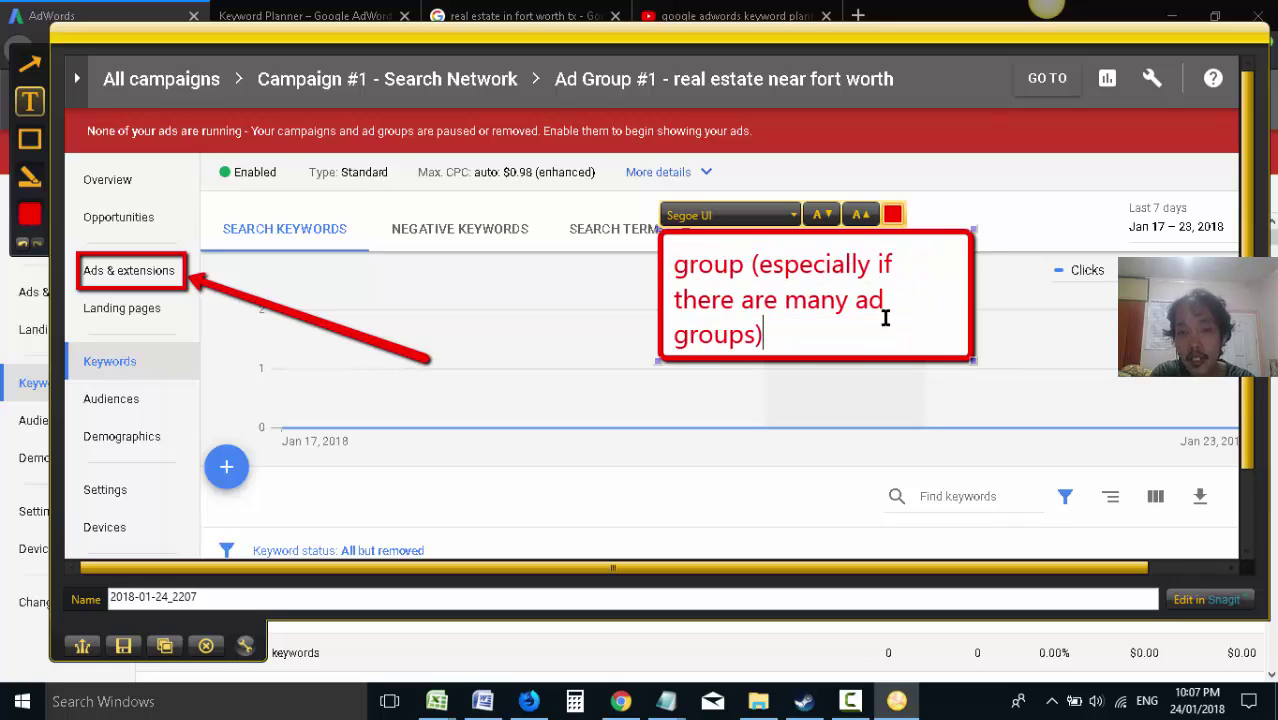
left_click_drag(966, 368, 1064, 452)
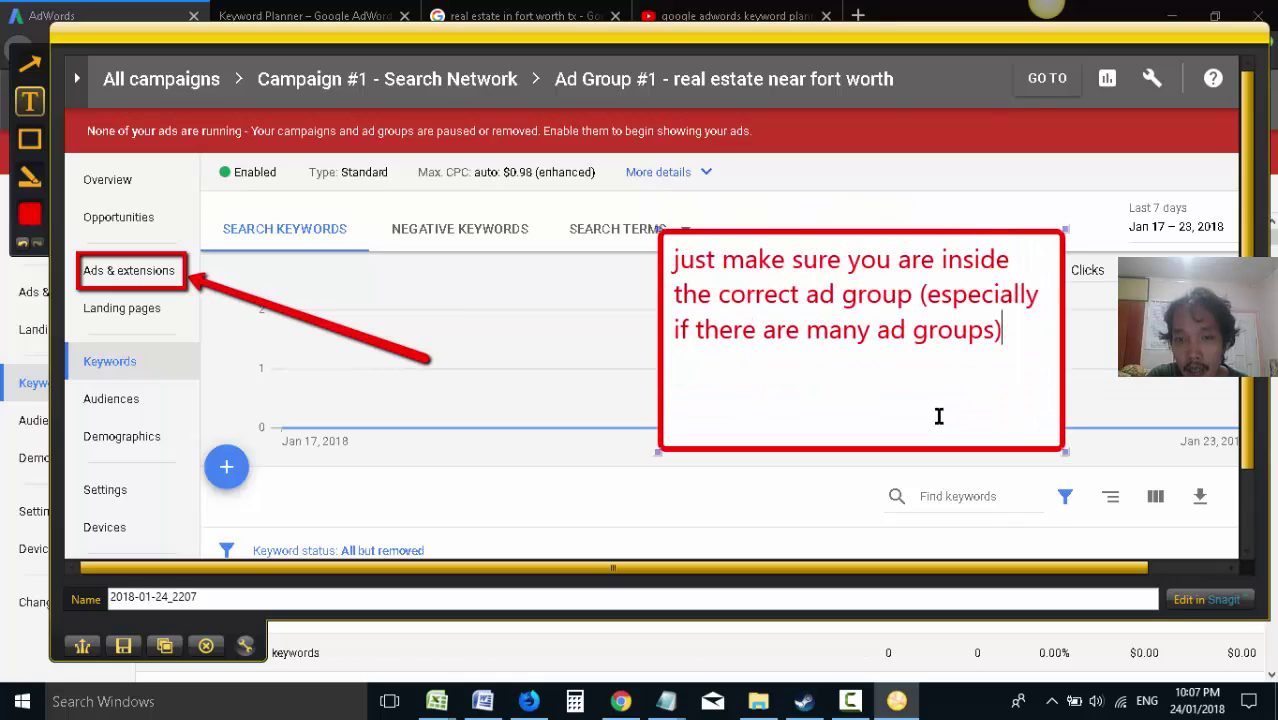
- Draw red arrows from the text box to the campaign name and the ad group name in the page header
left_click(24, 63)
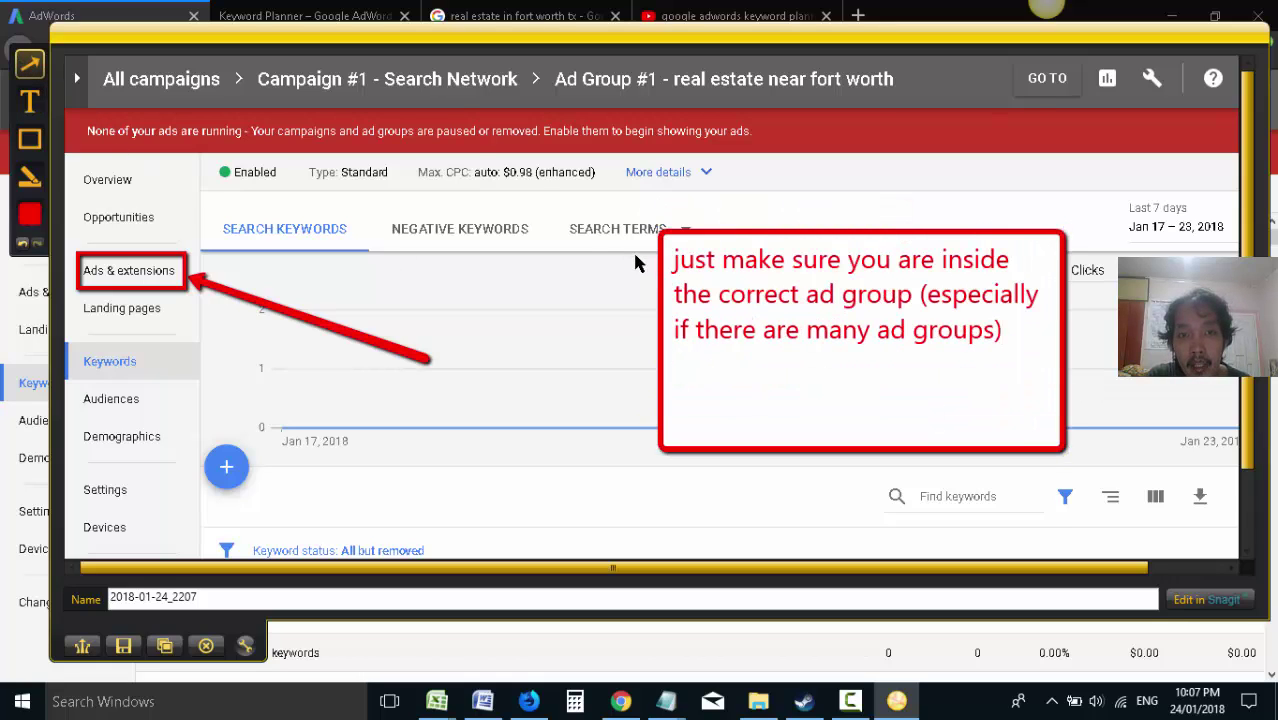
left_click_drag(636, 258, 437, 87)
left_click_drag(763, 219, 772, 93)
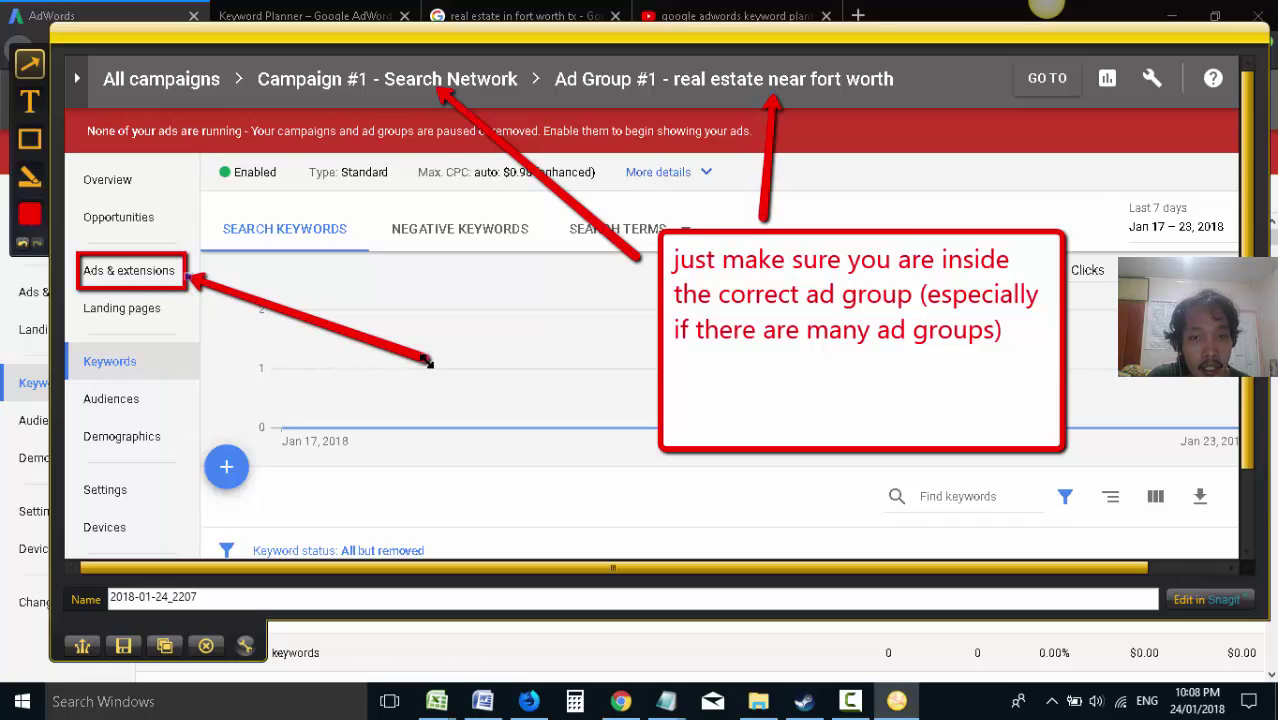
- Stretch the tail of the Ads & extensions arrow to below the text box, and copy the finished capture for the Word document
left_click_drag(420, 362, 874, 544)
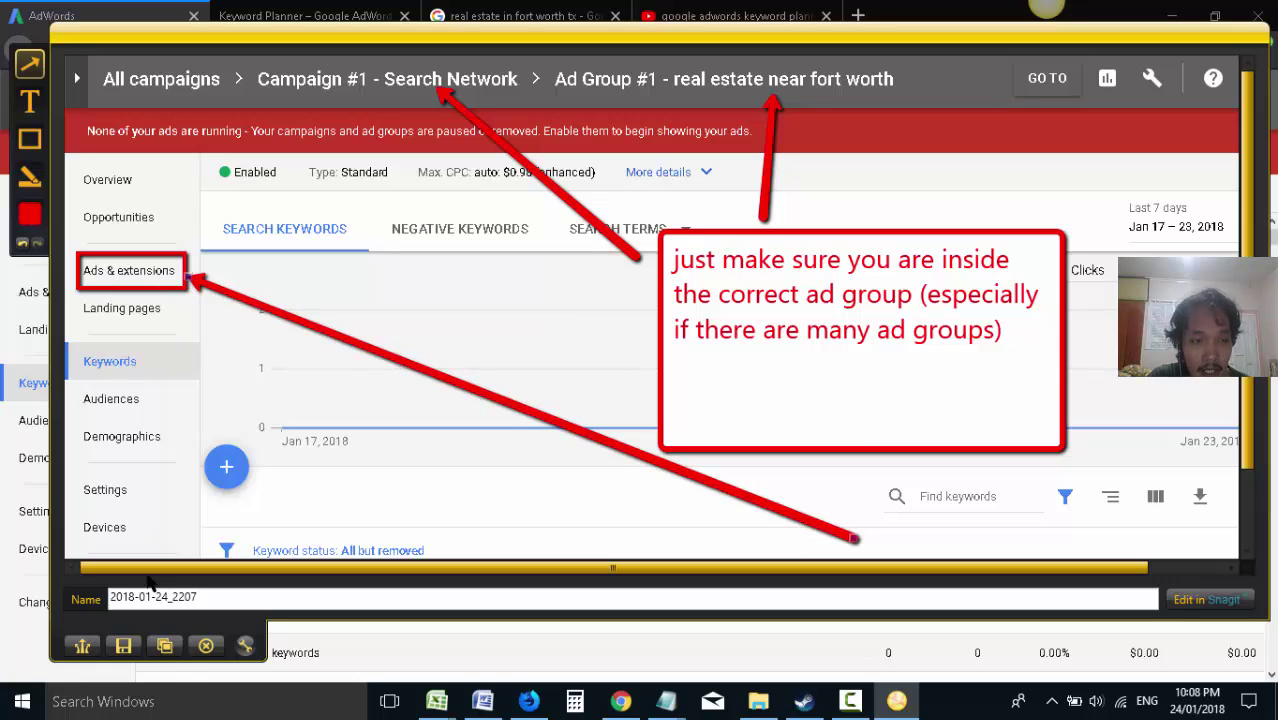
left_click(165, 645)
left_click(482, 701)
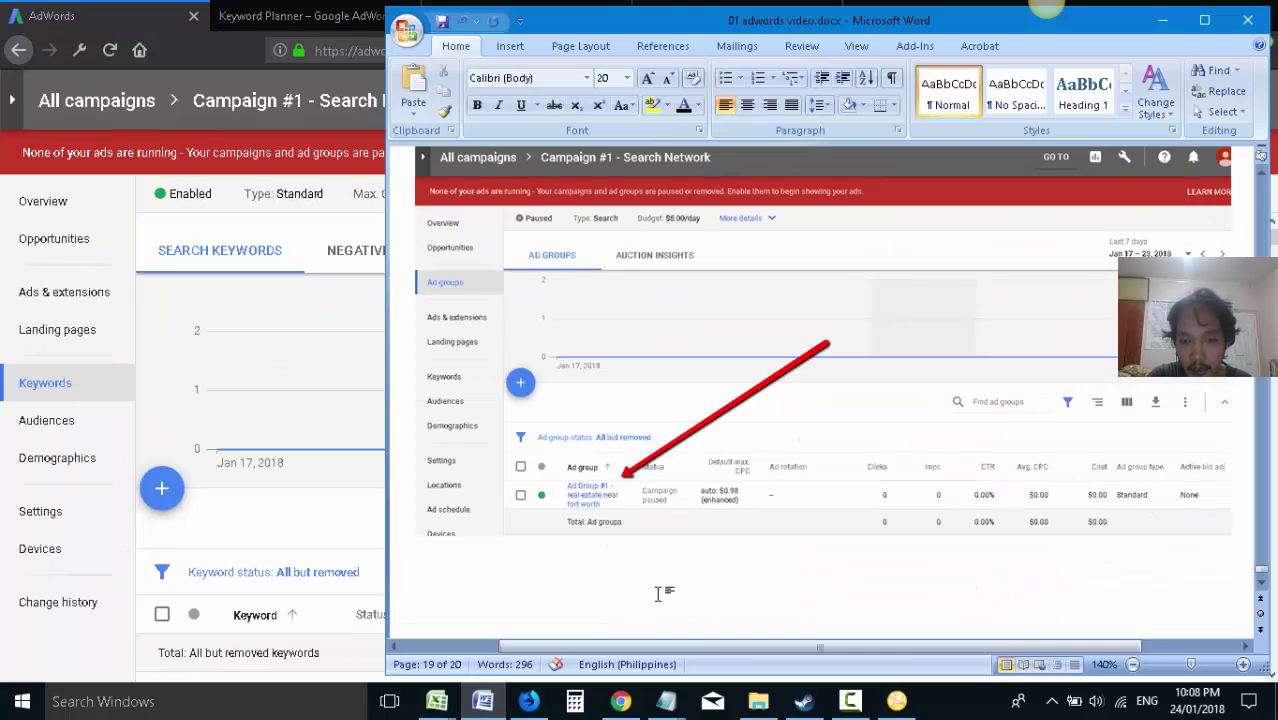
- Paste the annotated capture into the Word document and open Ads & extensions for the ad group in AdWords
key("ctrl+v")
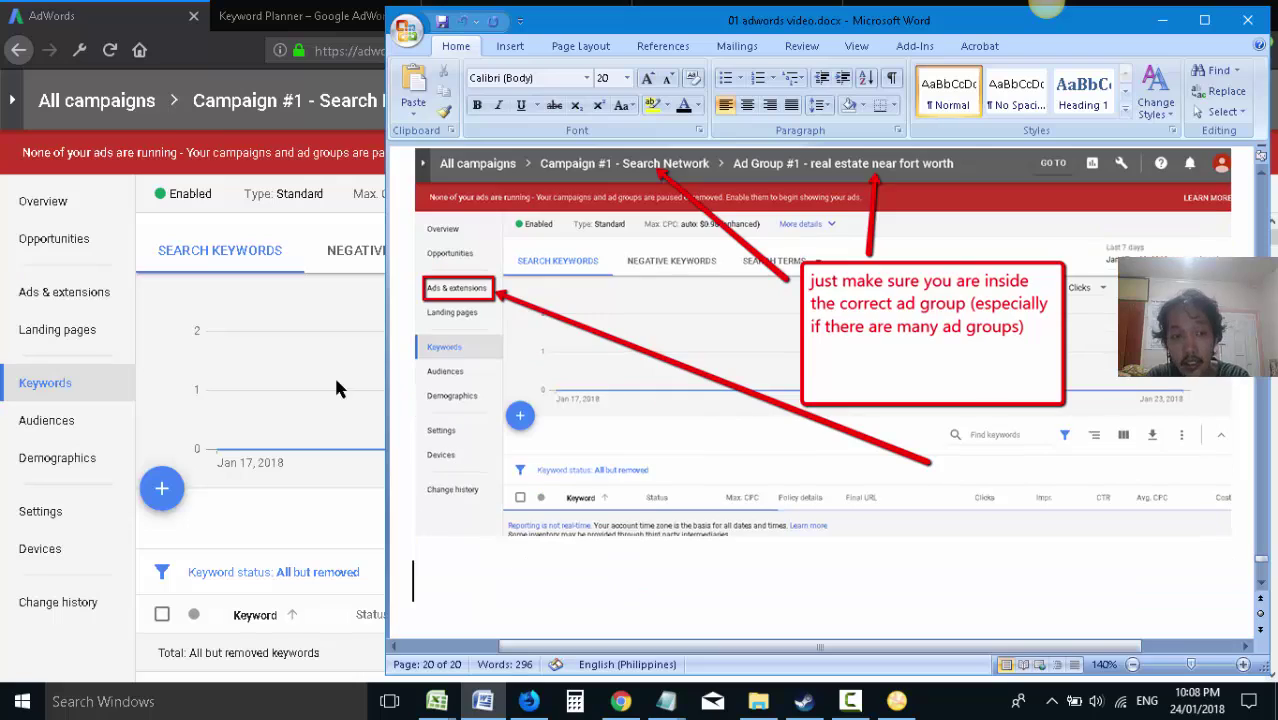
left_click(336, 388)
left_click(78, 300)
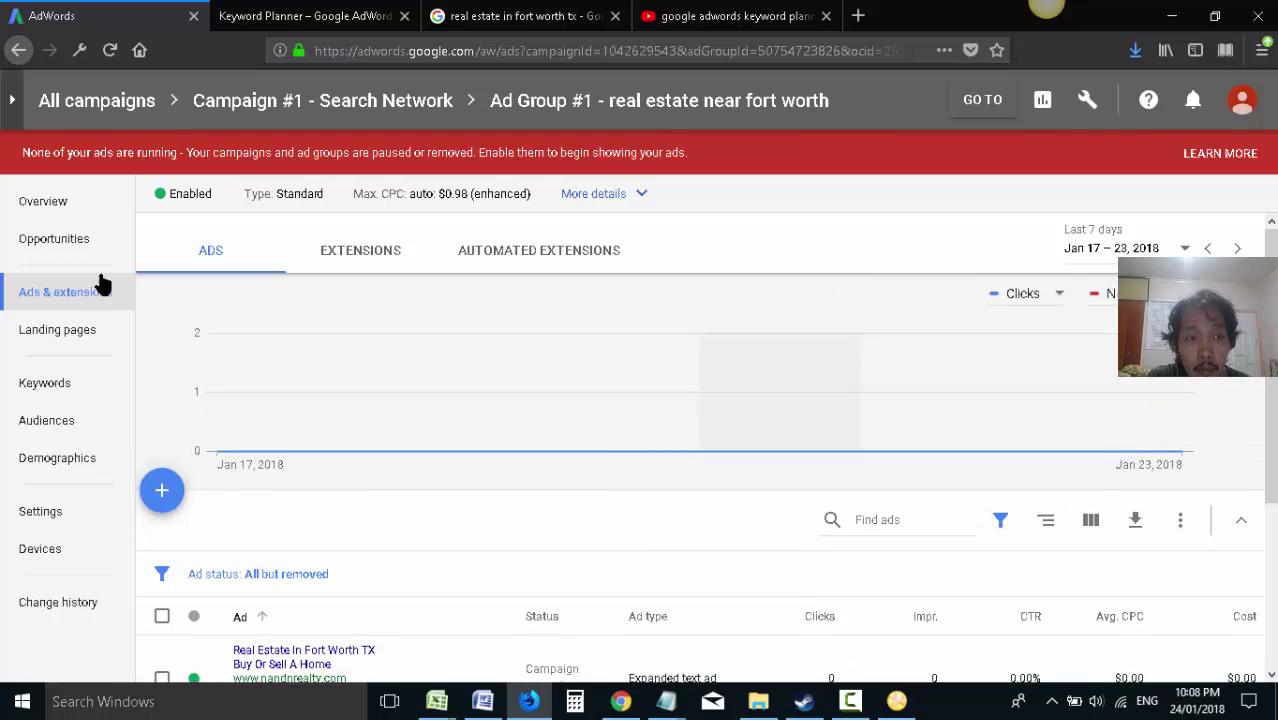
scroll(810, 460, "down", 3)
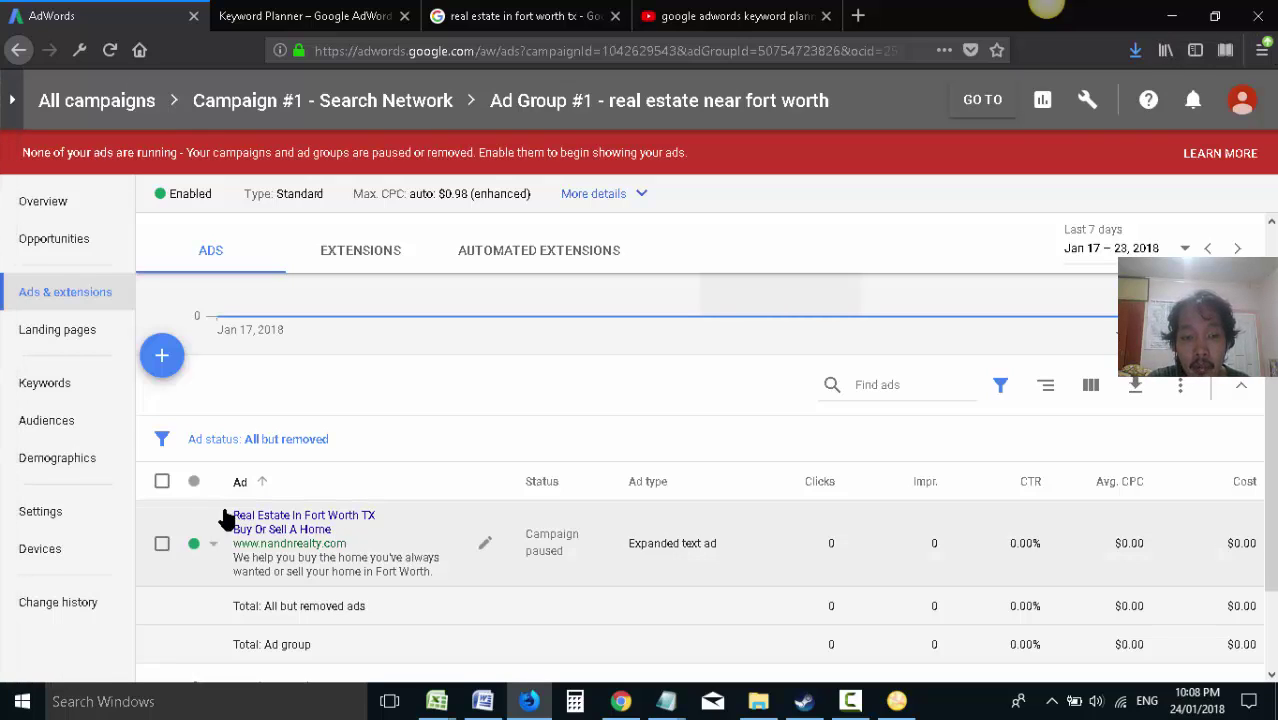
- Examine the headlines and descriptions of the sponsored ads in the Google results for "real estate in fort worth tx"
left_click(520, 16)
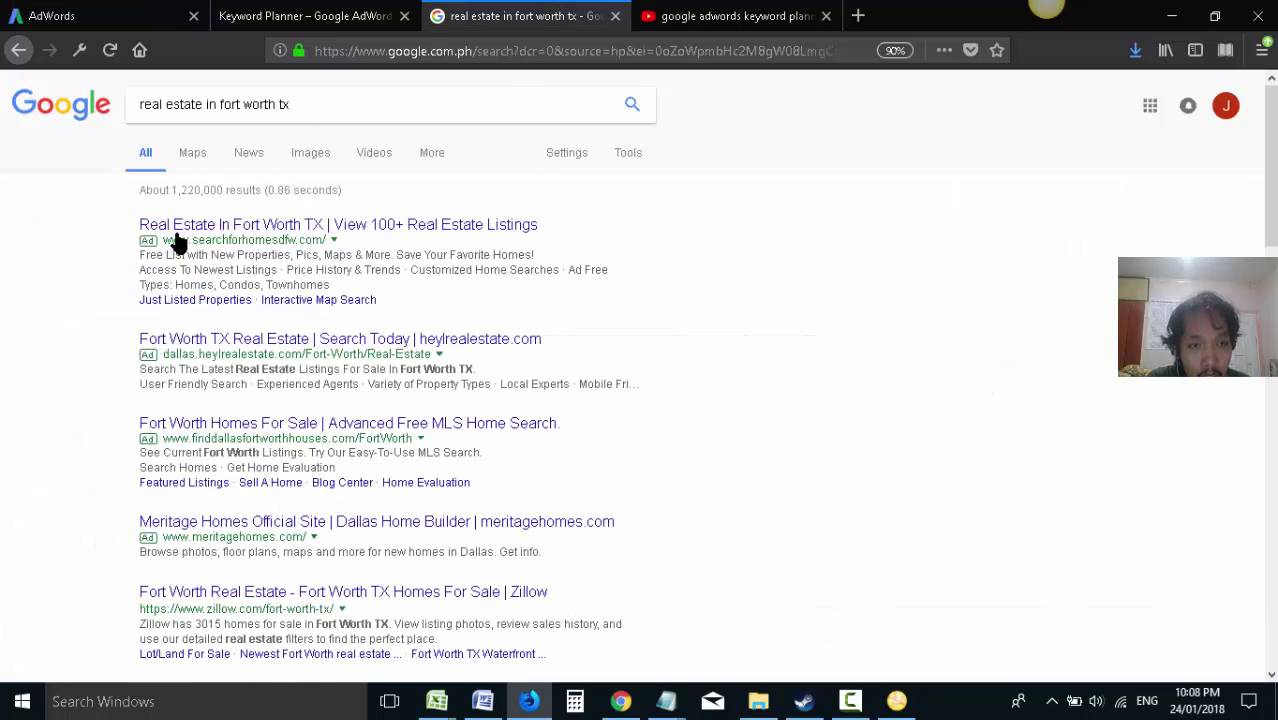
left_click_drag(135, 226, 556, 233)
left_click_drag(402, 290, 133, 257)
left_click(120, 284)
left_click_drag(111, 325, 635, 345)
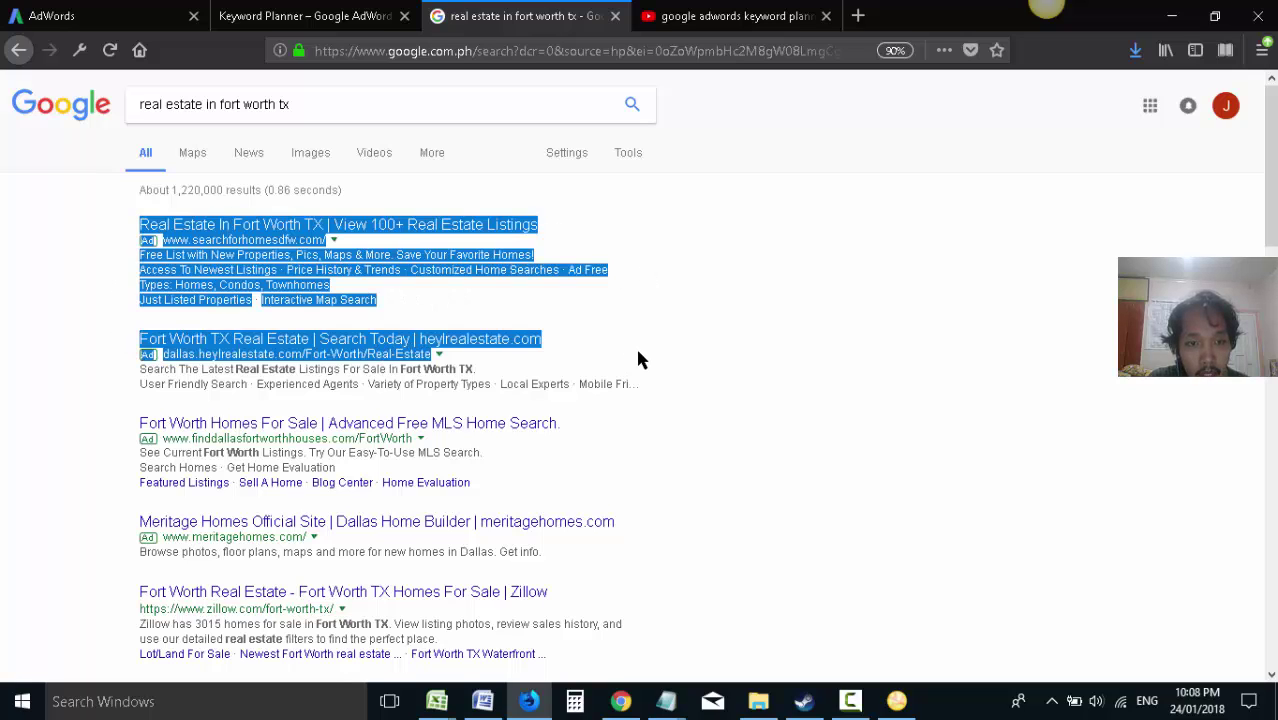
left_click(648, 394)
left_click_drag(648, 393, 266, 379)
left_click(54, 312)
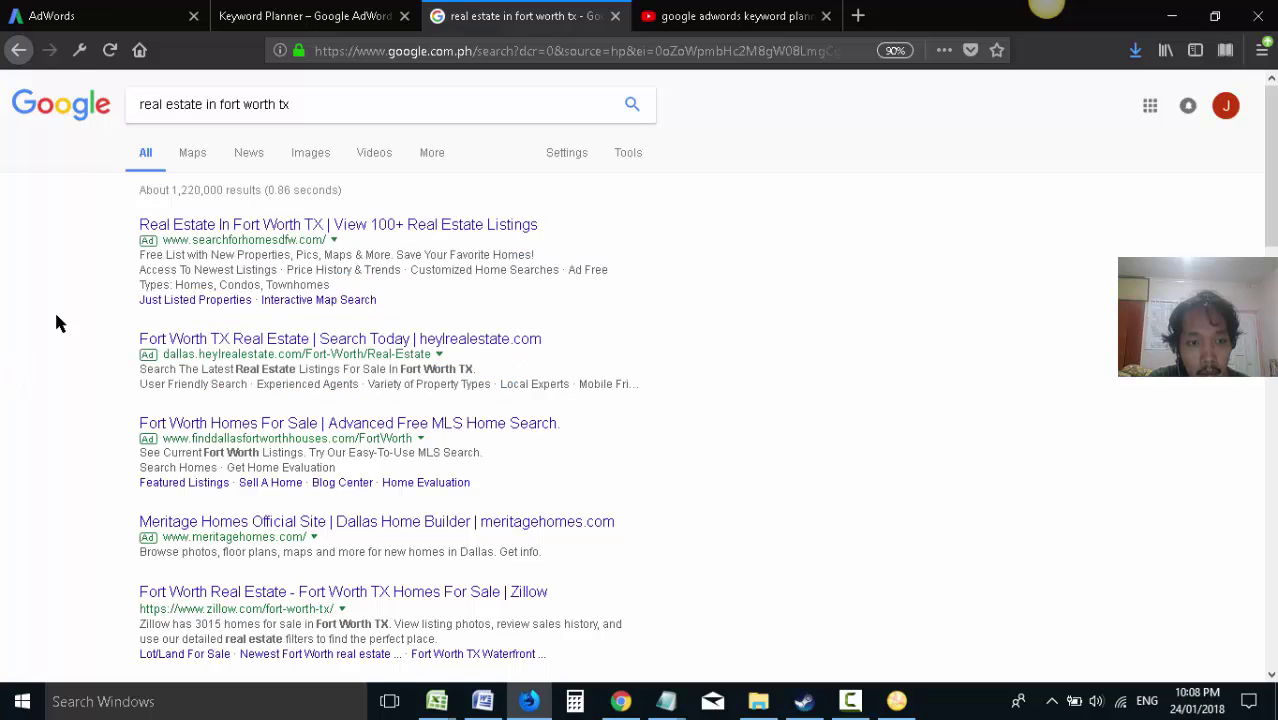
- Switch back to AdWords and capture the ad group's Ads page with Snagit
left_click(92, 16)
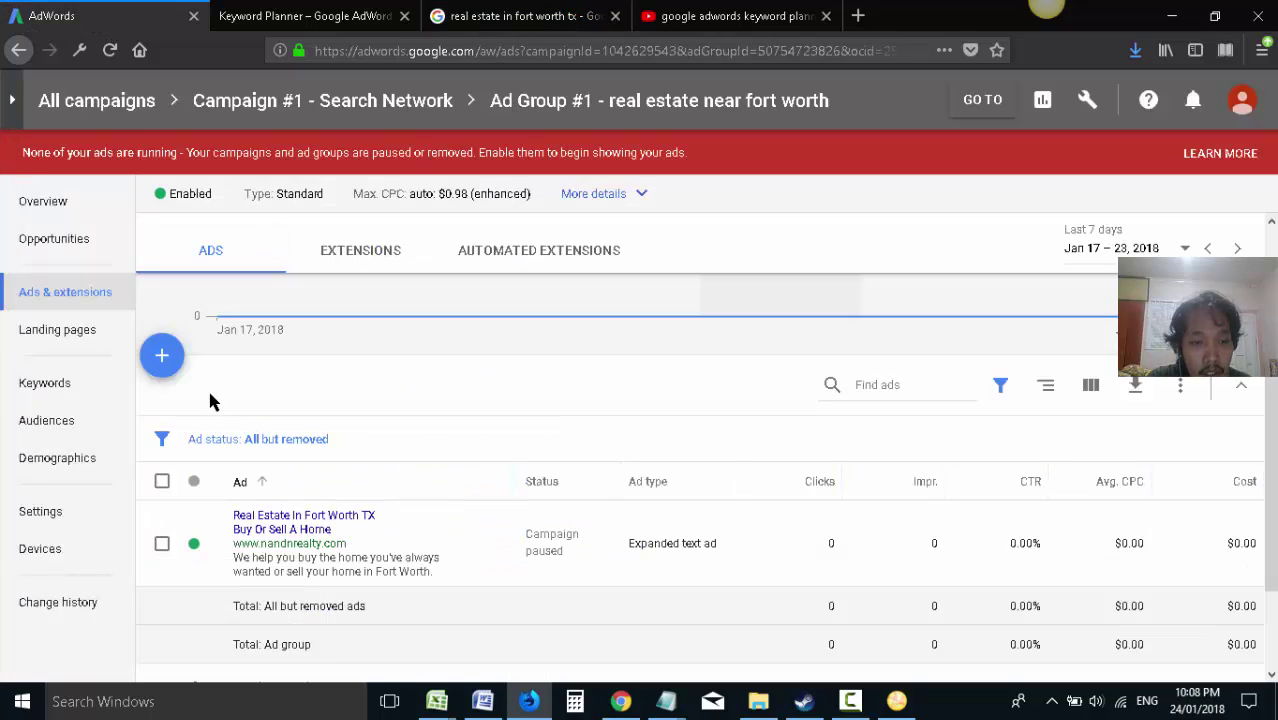
mouse_move(1046, 9)
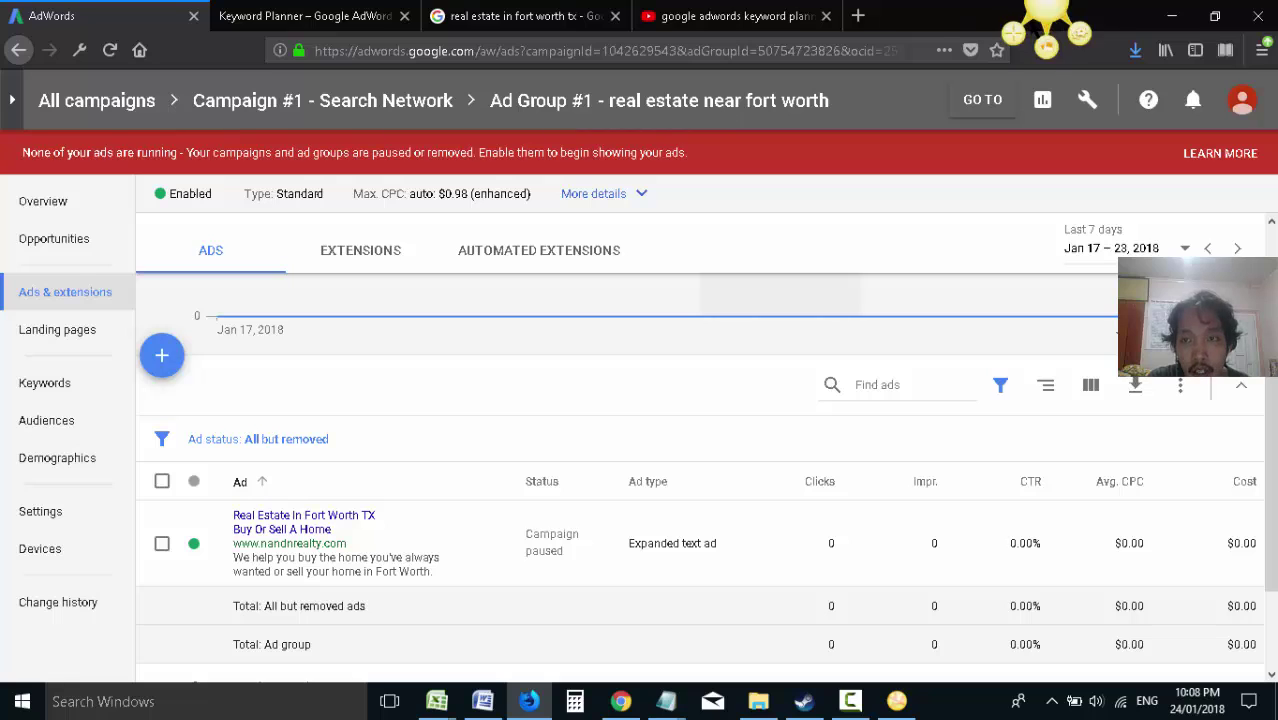
left_click(1008, 32)
left_click_drag(2, 72, 1215, 680)
left_click(25, 54)
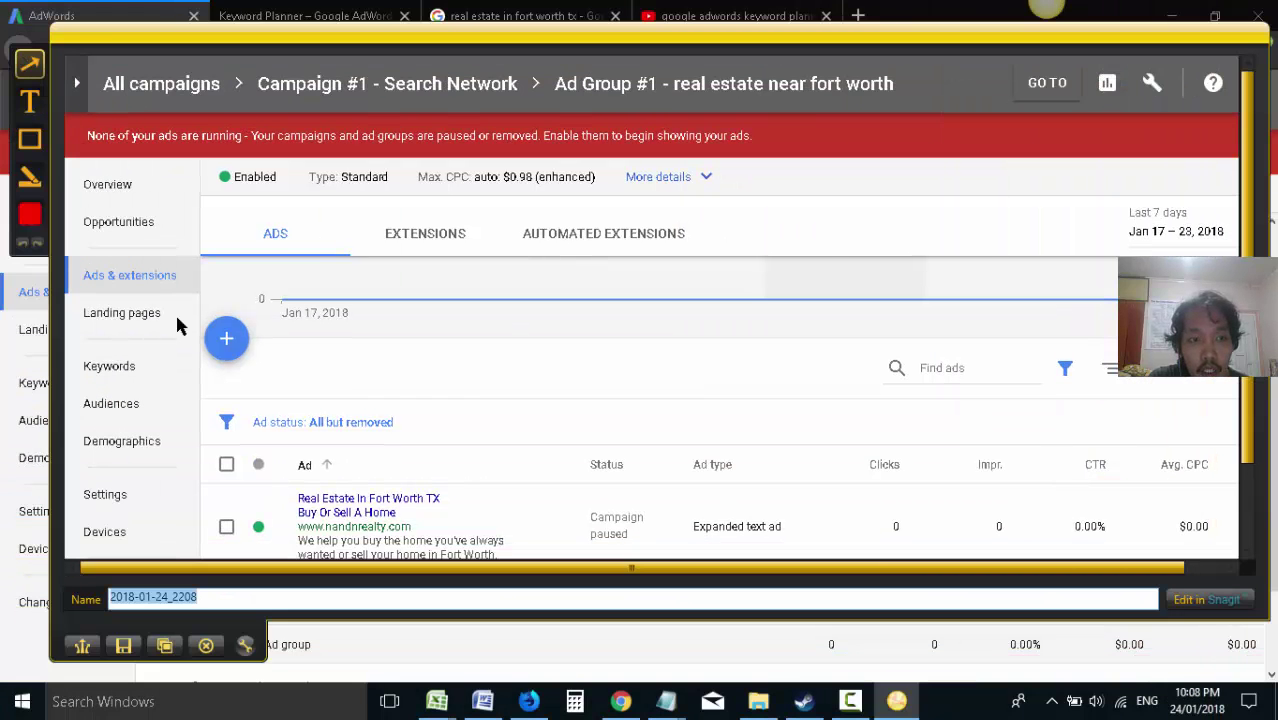
- Draw a red arrow to the blue plus button in the capture, shorten its tail, and paste the annotated capture into the Word document
left_click_drag(742, 535, 255, 350)
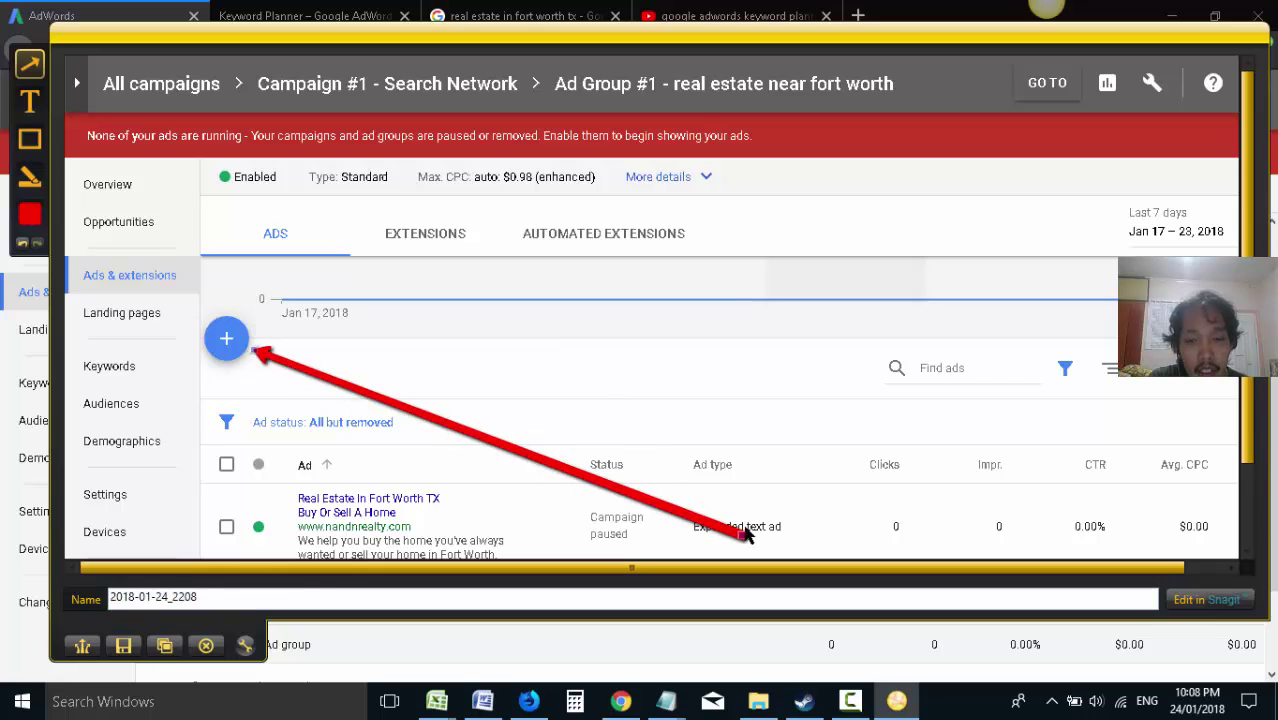
left_click_drag(745, 537, 558, 445)
left_click(165, 646)
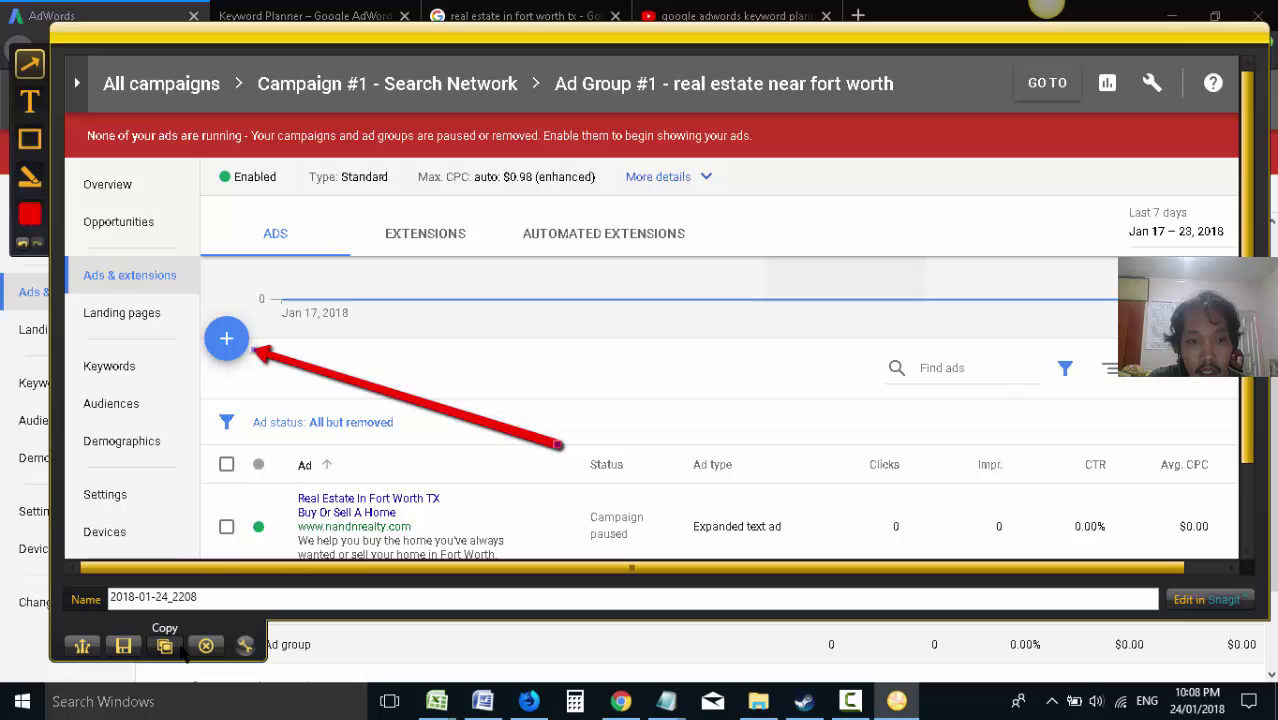
left_click(483, 701)
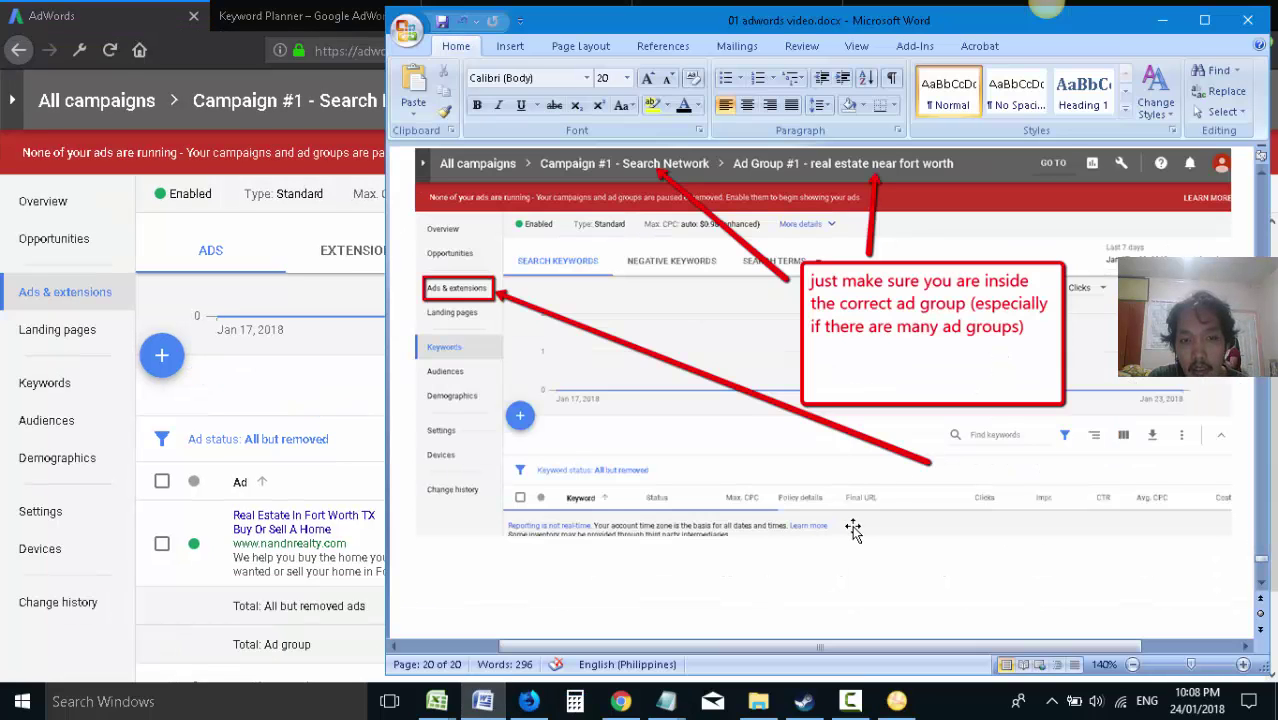
key("ctrl+v")
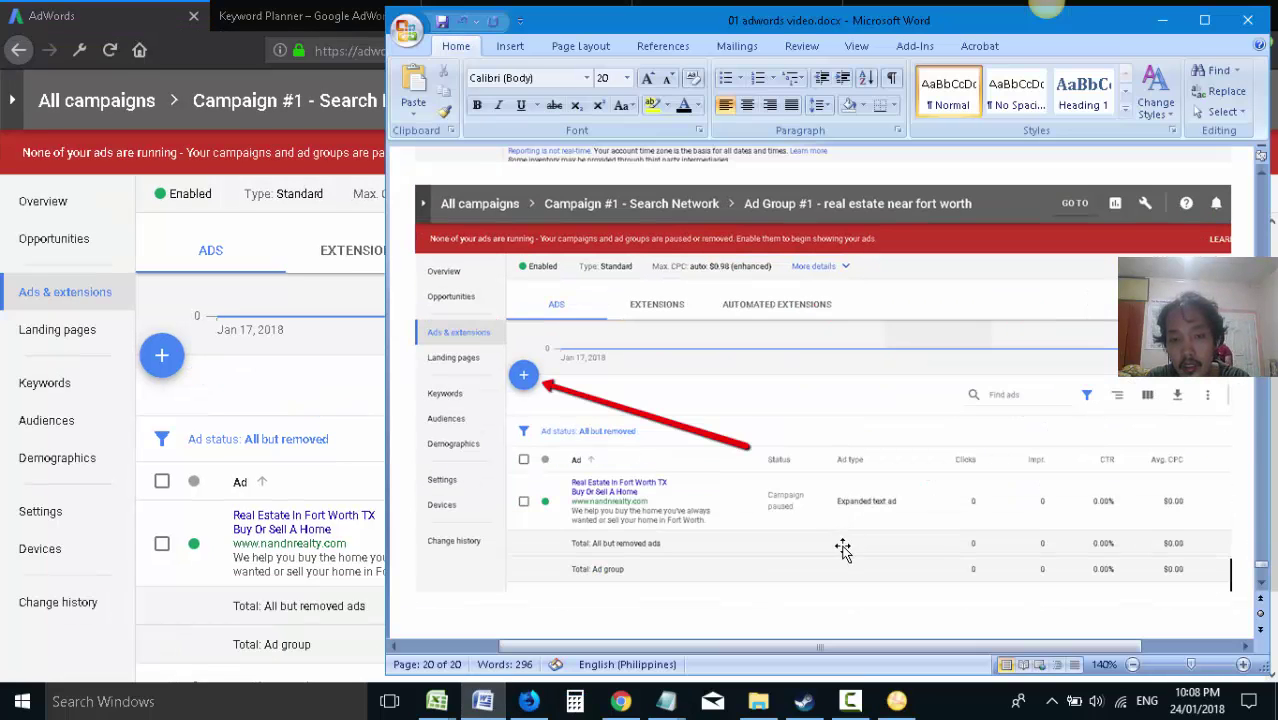
- Switch to AdWords and start a new text ad in Ad Group #1
left_click(528, 701)
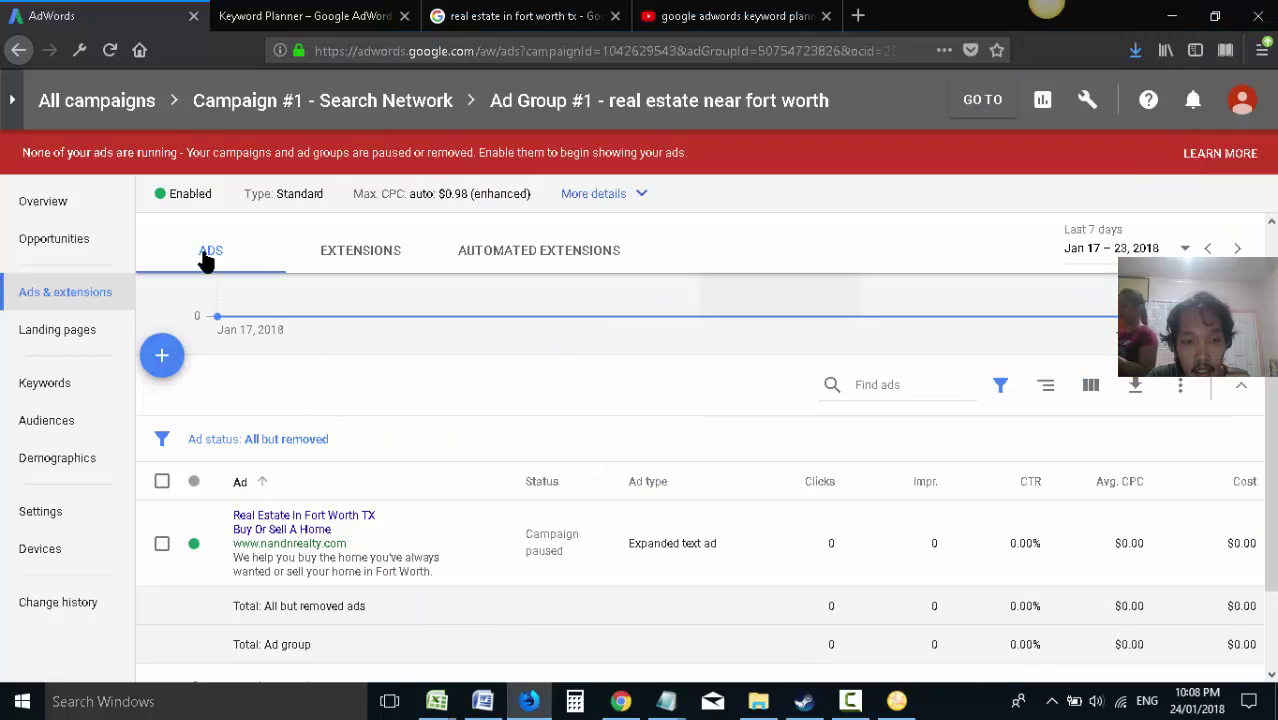
left_click(162, 443)
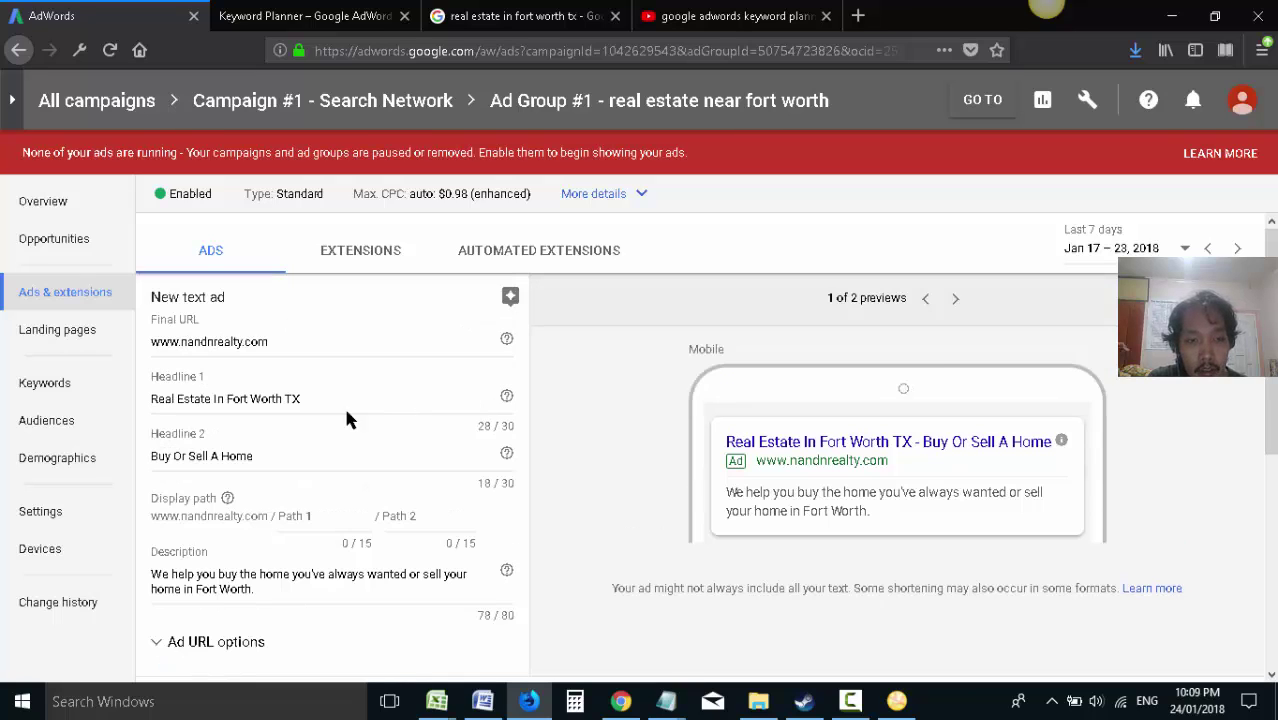
scroll(346, 420, "down", 5)
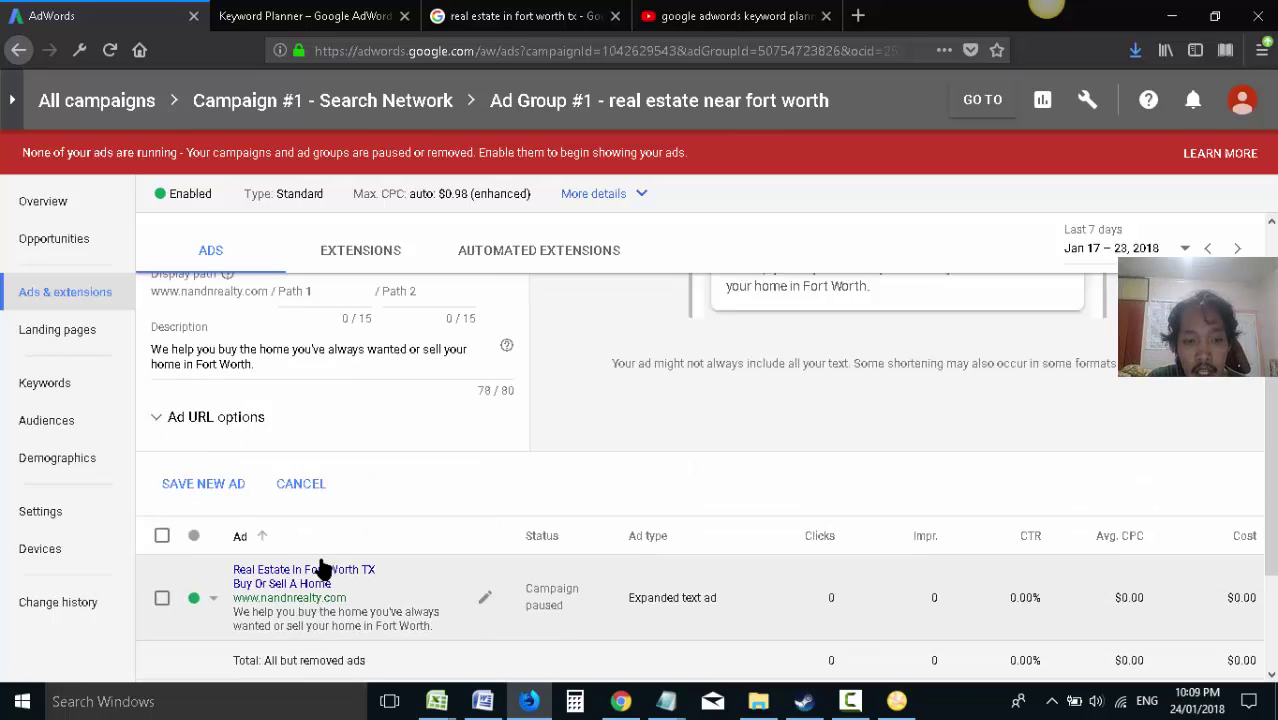
scroll(335, 558, "up", 3)
- Open 20 adwords ads.txt in Notepad beside the new text ad form and look over the form and the existing ad
mouse_move(666, 700)
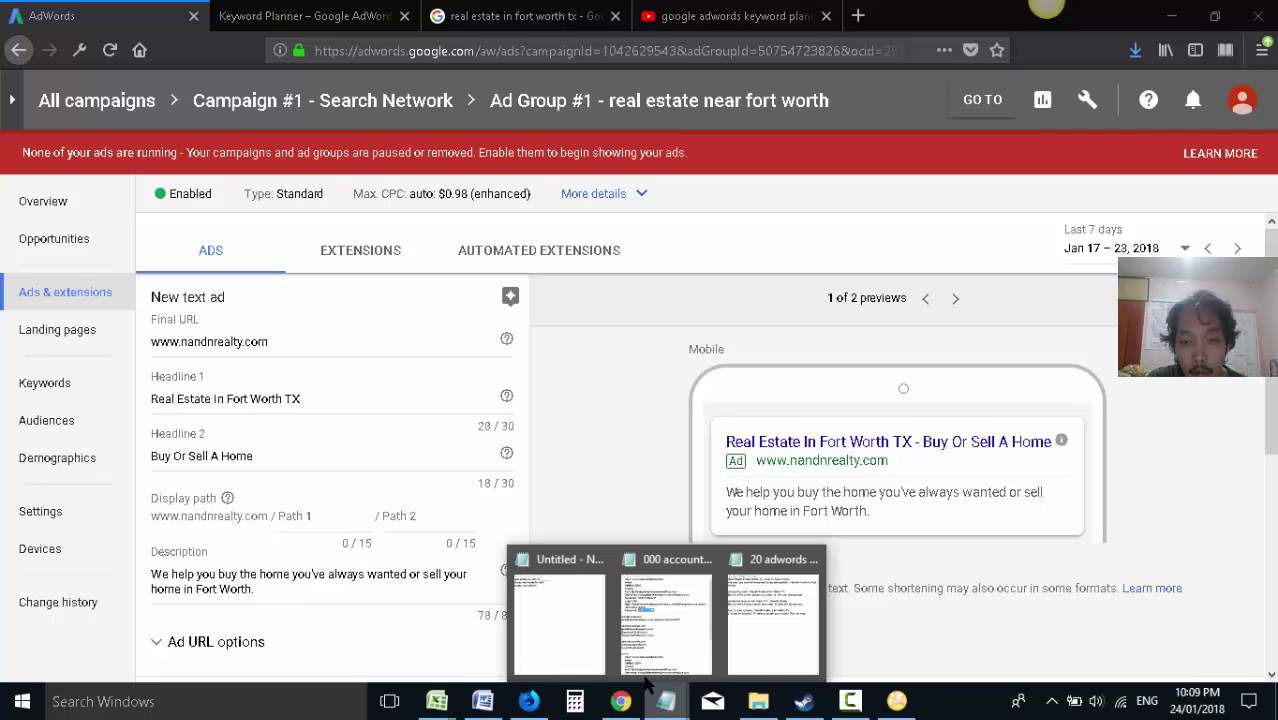
left_click(736, 608)
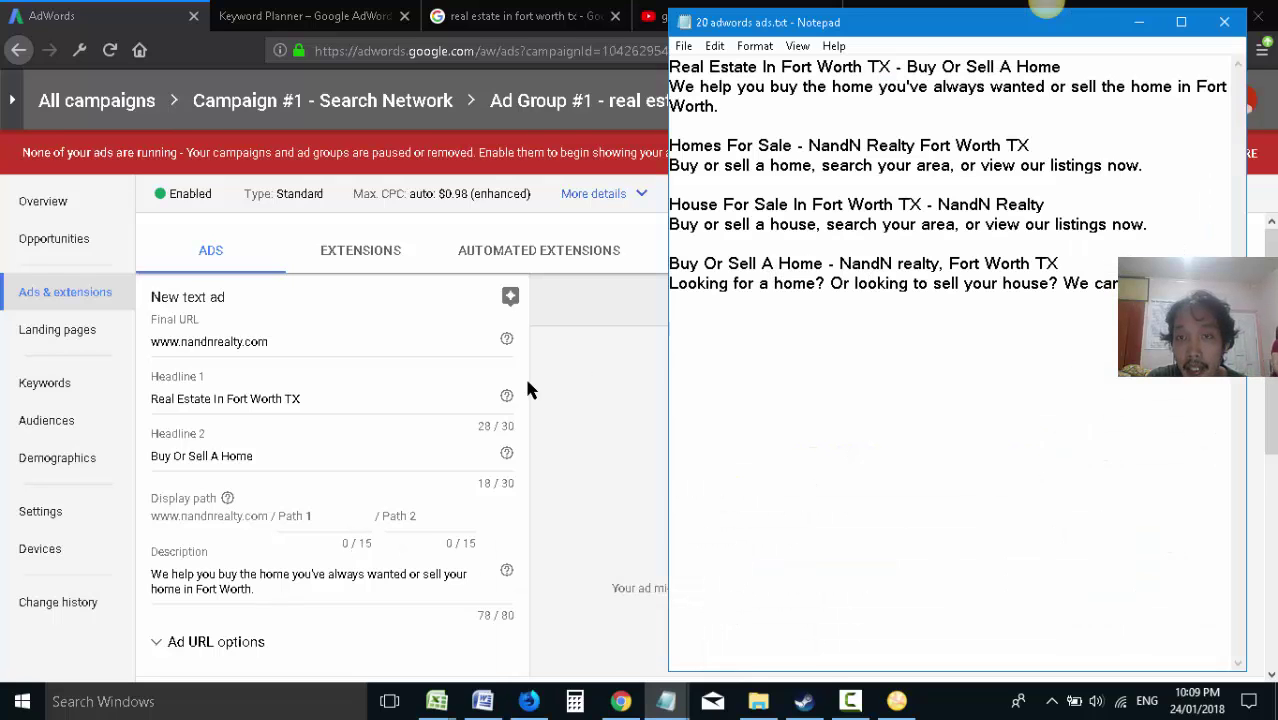
scroll(516, 395, "down", 1)
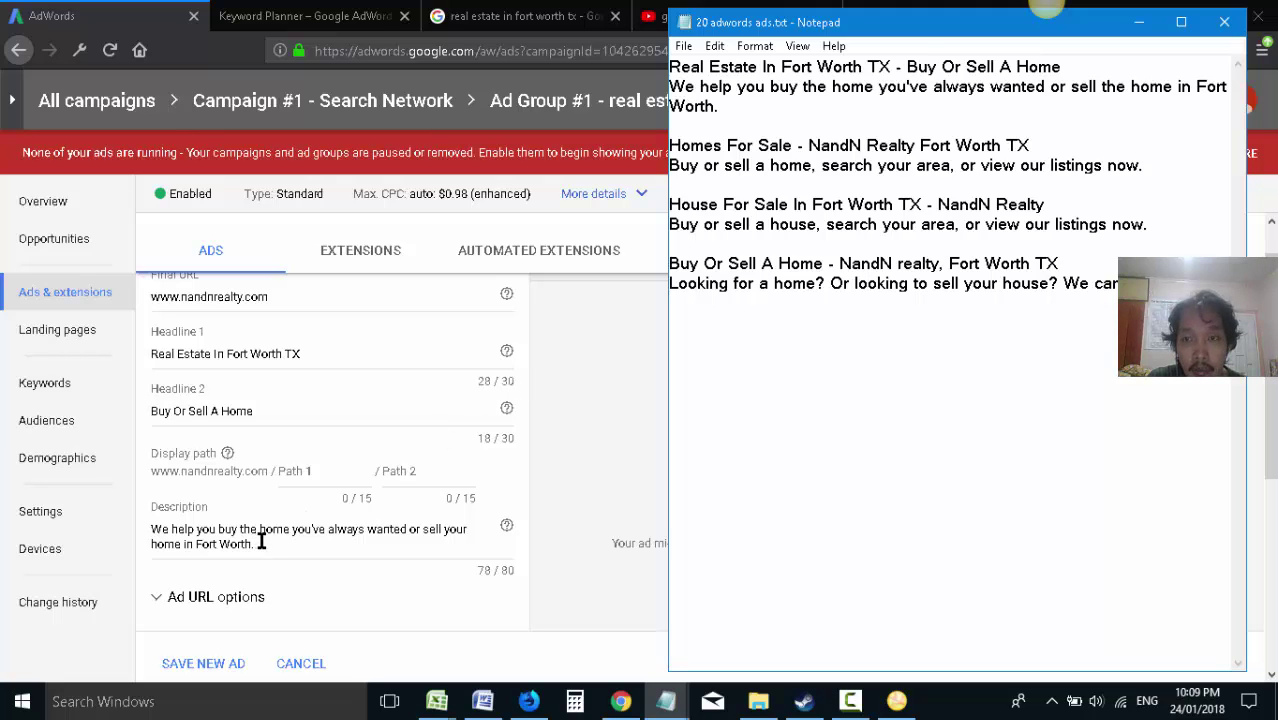
scroll(287, 535, "down", 5)
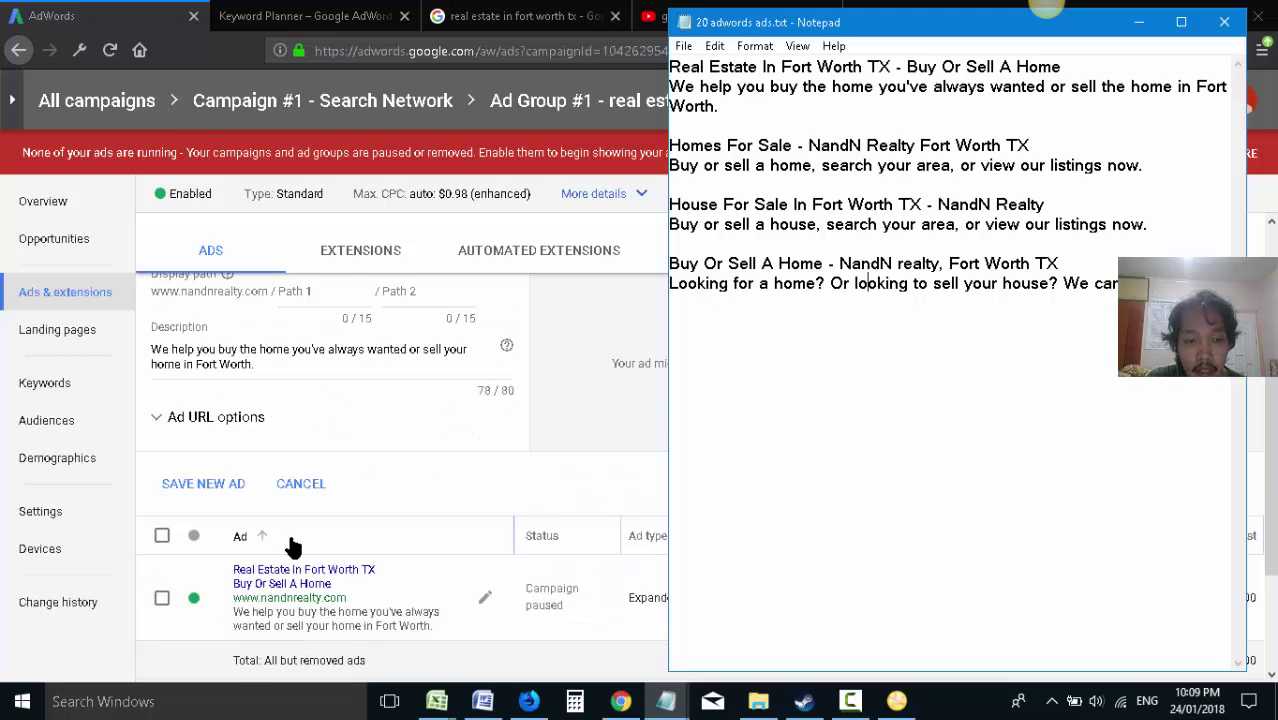
scroll(331, 577, "down", 2)
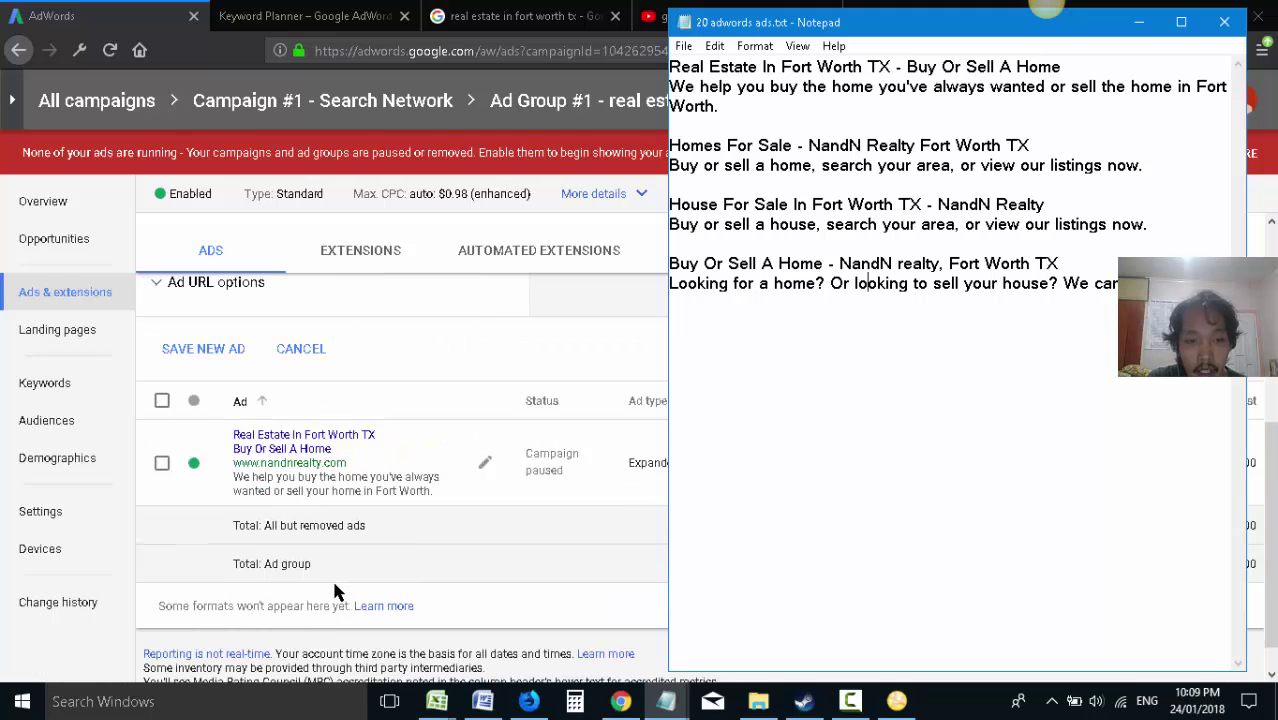
scroll(331, 577, "up", 4)
- Go over the first ad draft and the "Homes For Sale - NandN Realty Fort Worth TX" headline in the text file
left_click_drag(754, 108, 629, 47)
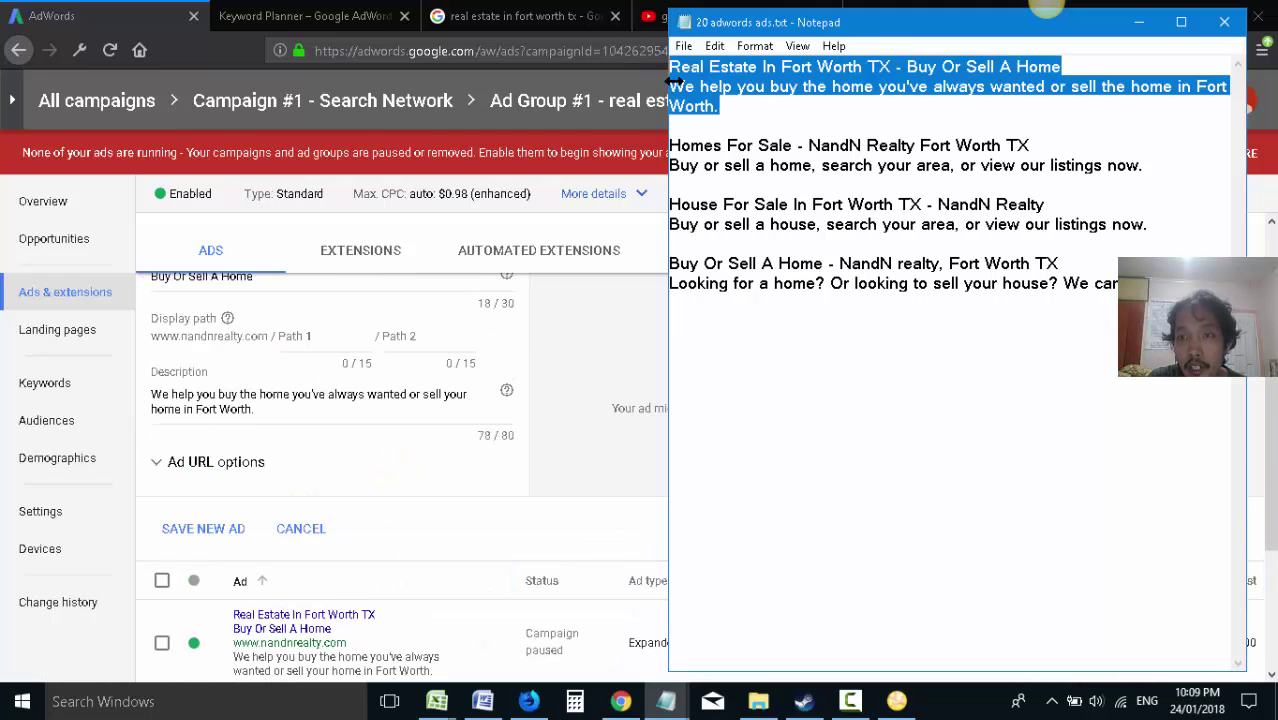
left_click(781, 104)
left_click_drag(1030, 146, 656, 143)
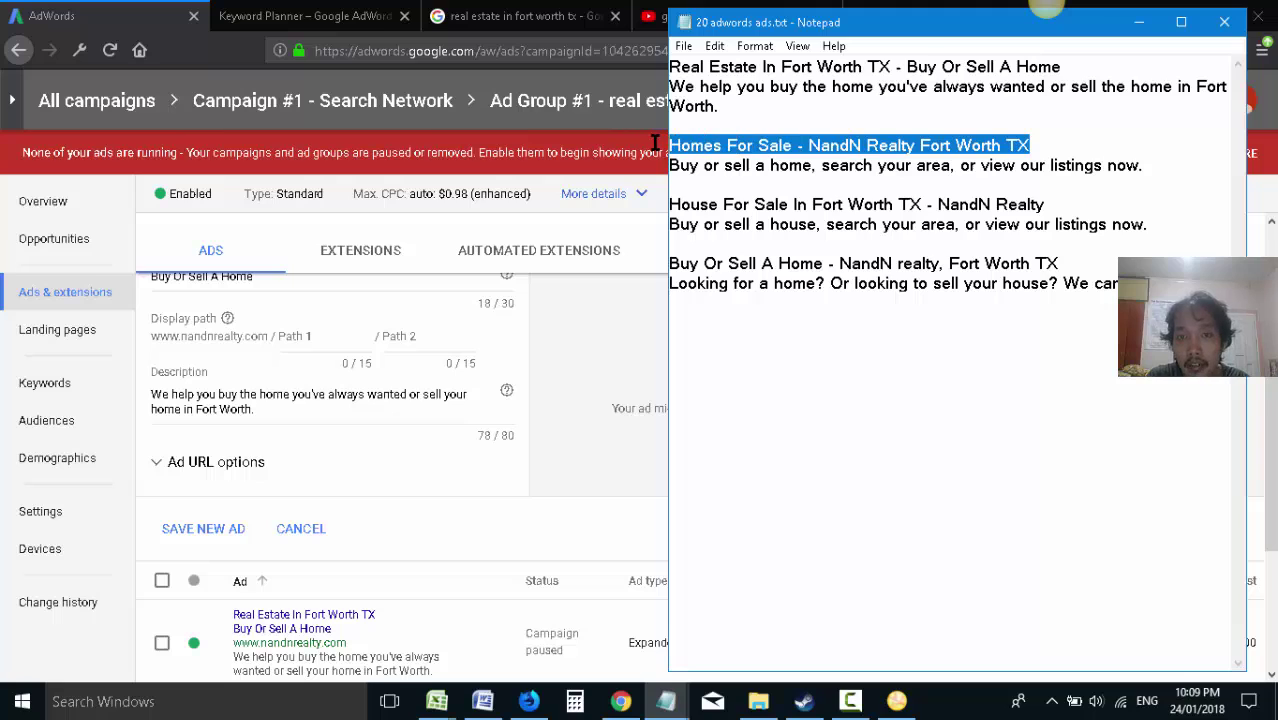
- Replace Headline 1 of the new text ad with the copied line "Homes For Sale - NandN Realty Fort Worth TX"
left_click(284, 394)
scroll(286, 370, "up", 1)
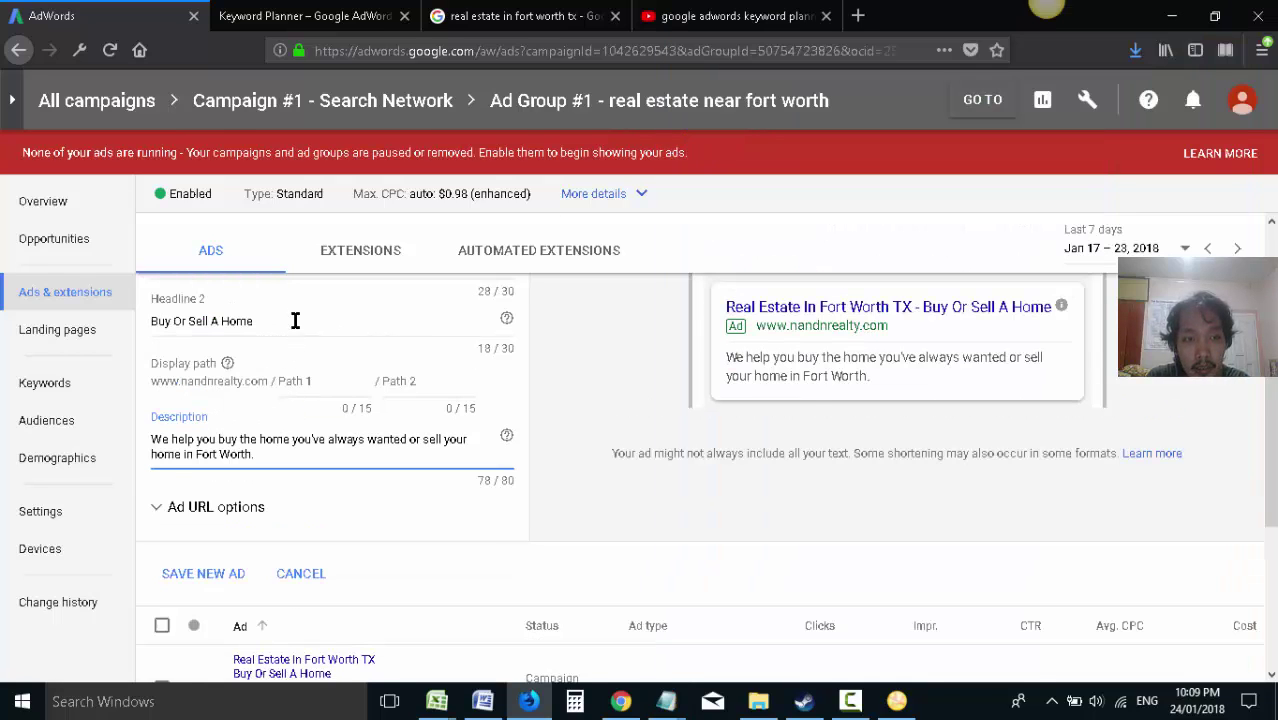
scroll(295, 320, "up", 1)
left_click(285, 308)
left_click_drag(285, 308, 145, 308)
key("ctrl+v")
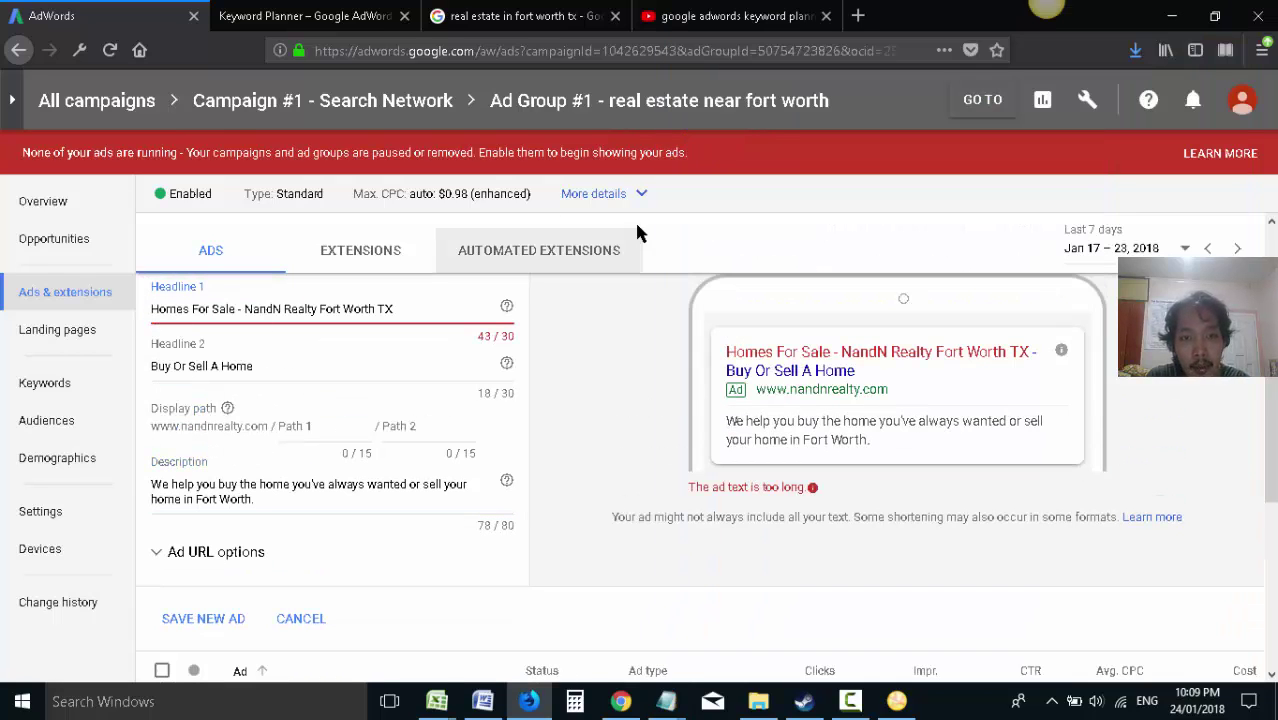
- Copy "NandN Realty Fort Worth TX" from the 20 adwords ads.txt note and replace Headline 2 with it
key("alt+Tab")
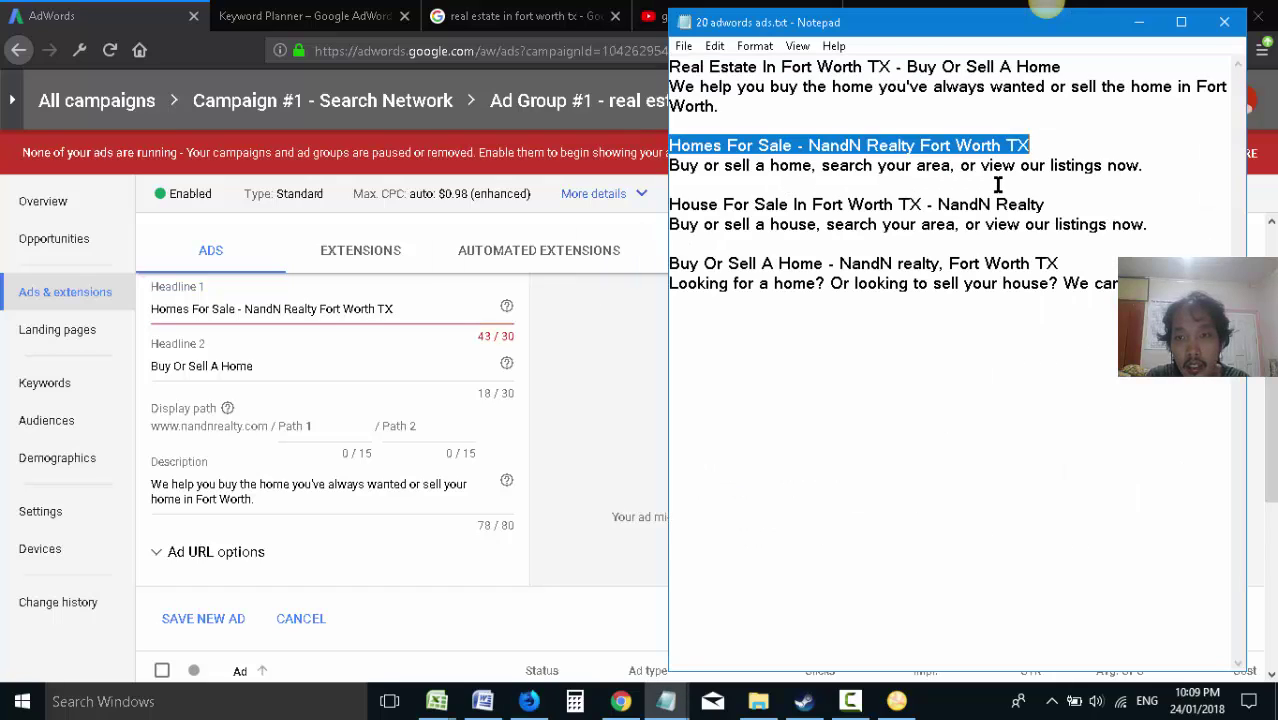
left_click_drag(1030, 147, 812, 140)
key("ctrl+c")
key("alt+Tab")
left_click(290, 366)
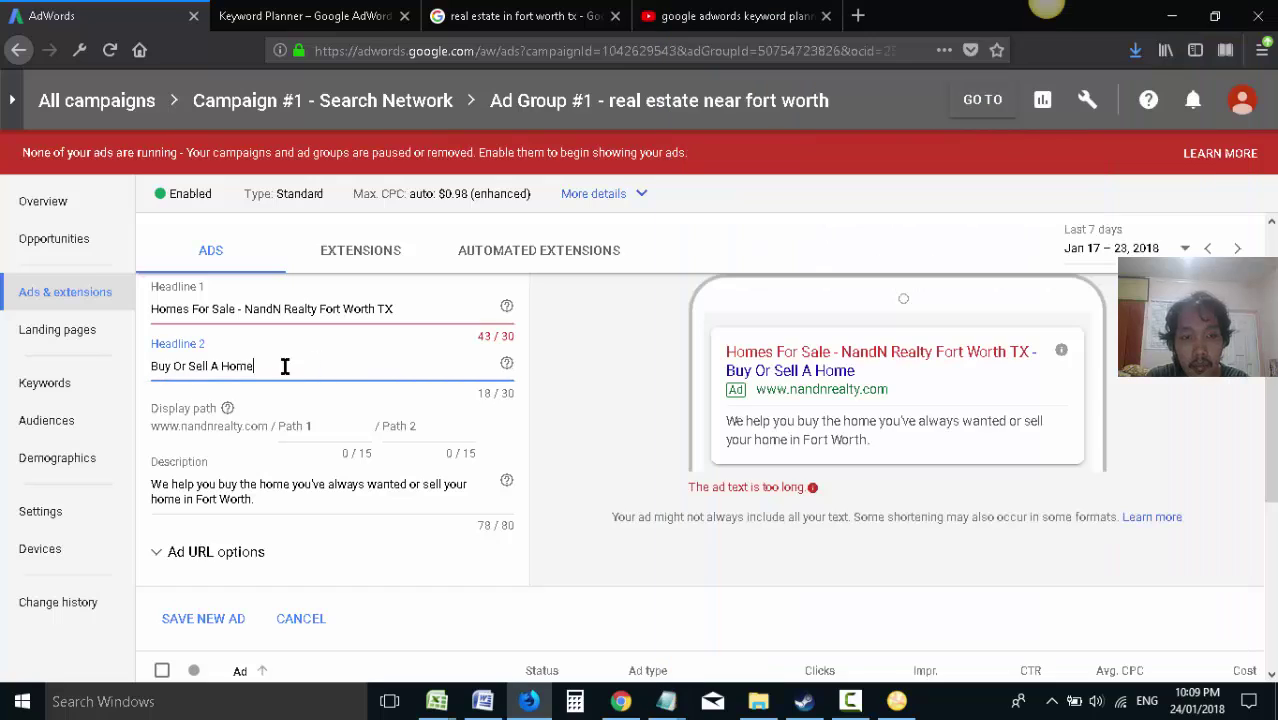
left_click_drag(290, 366, 145, 366)
key("ctrl+v")
- Shorten Headline 1 to "Homes For Sale" by removing the dash and the text after it
left_click_drag(243, 308, 466, 322)
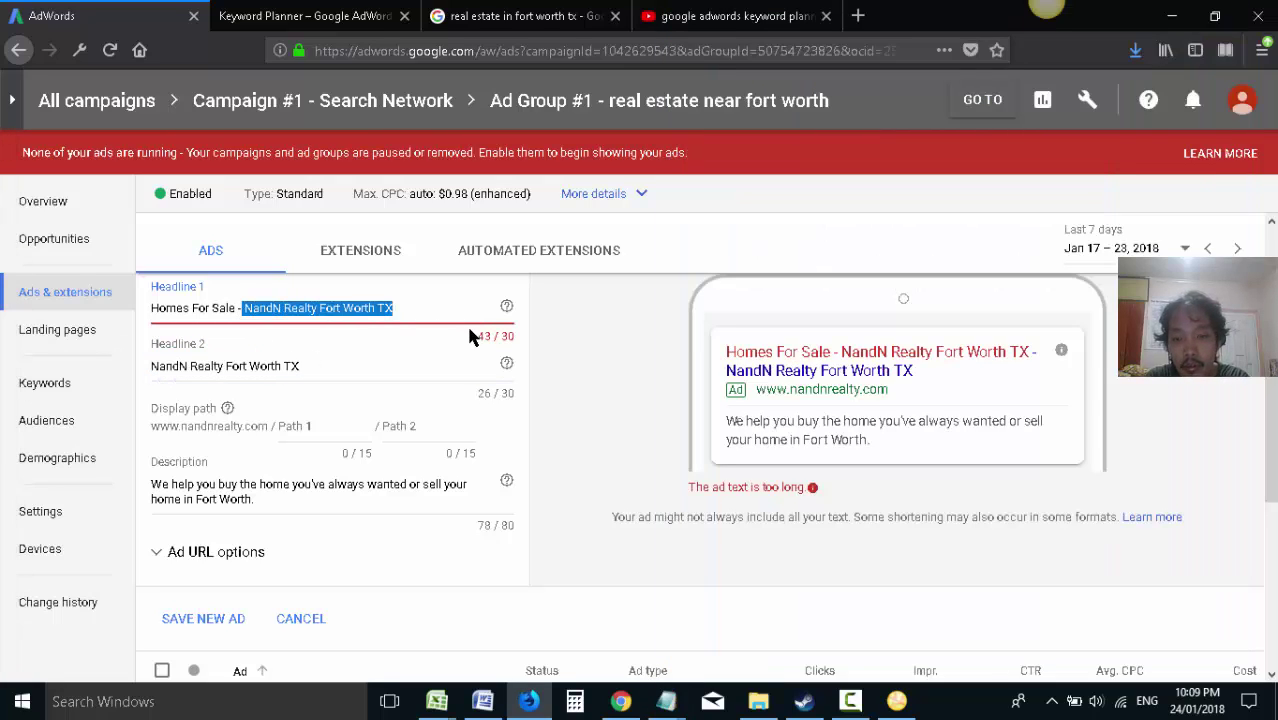
key("BackSpace")
key("BackSpace")
key("BackSpace")
key("BackSpace")
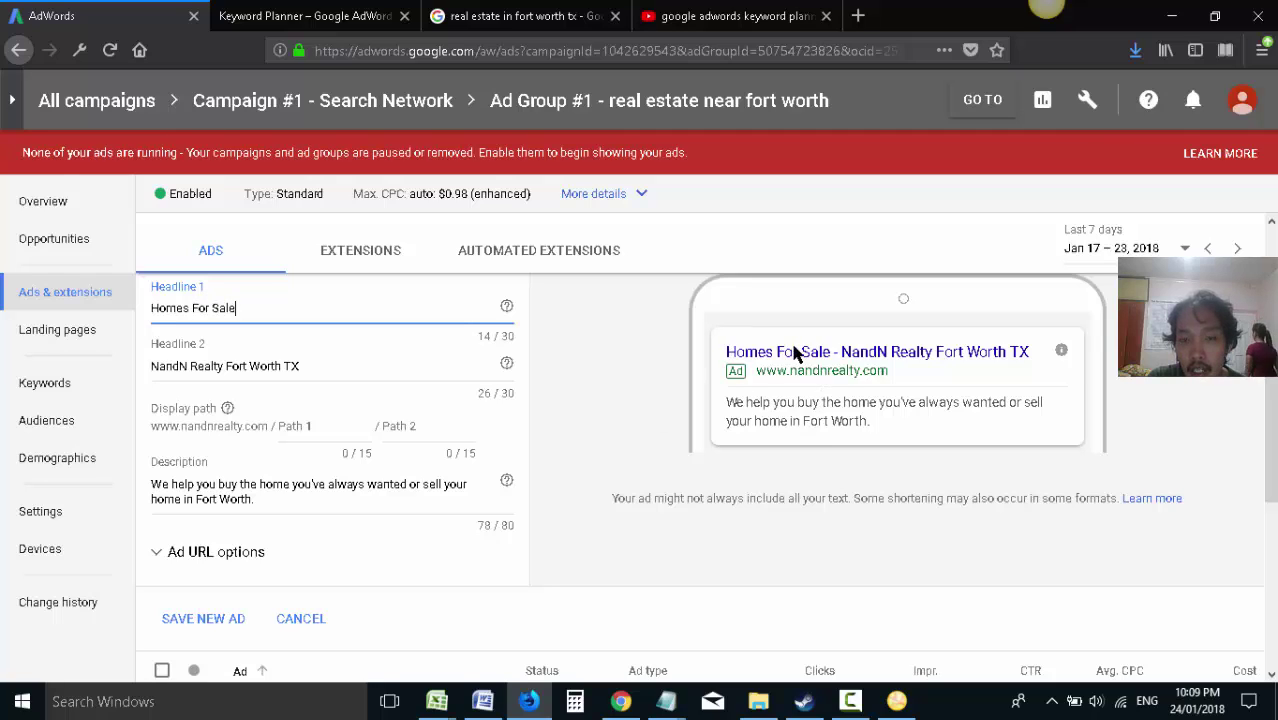
- Replace the ad description with "Buy or sell a home, search your area, or view our listings now." from the 20 adwords ads.txt note
mouse_move(666, 701)
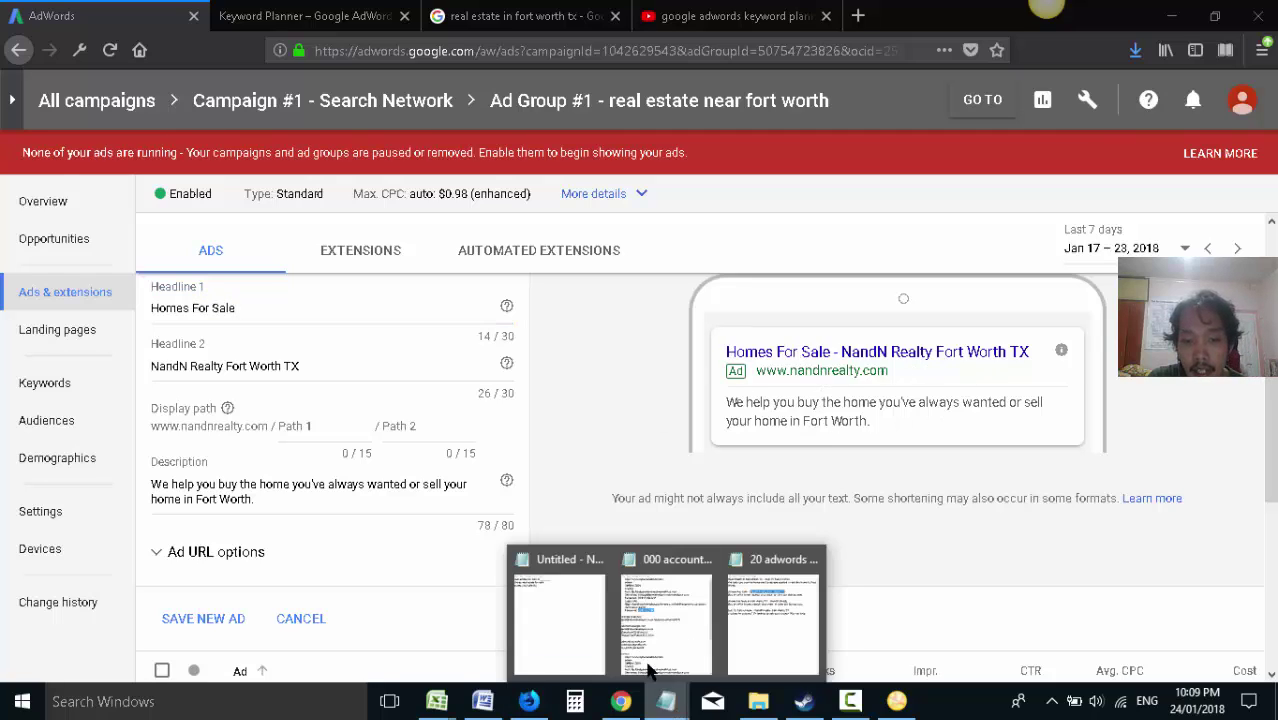
left_click(772, 615)
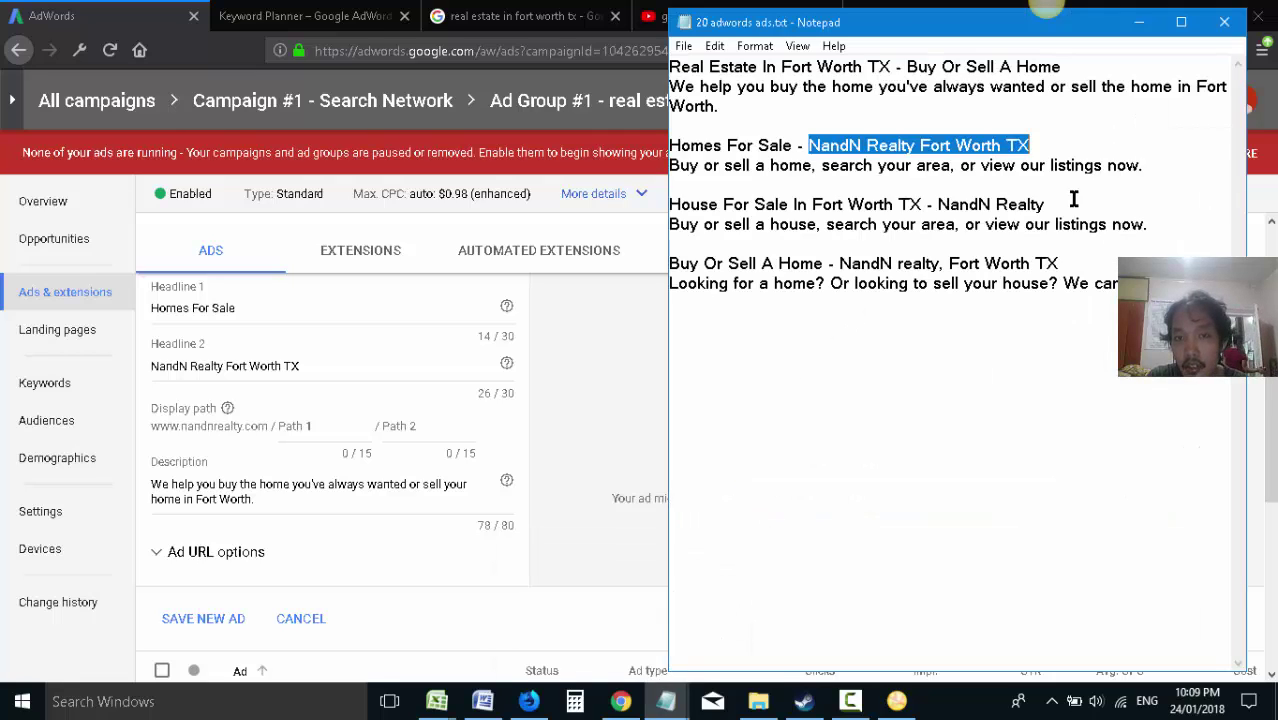
left_click_drag(1157, 163, 647, 168)
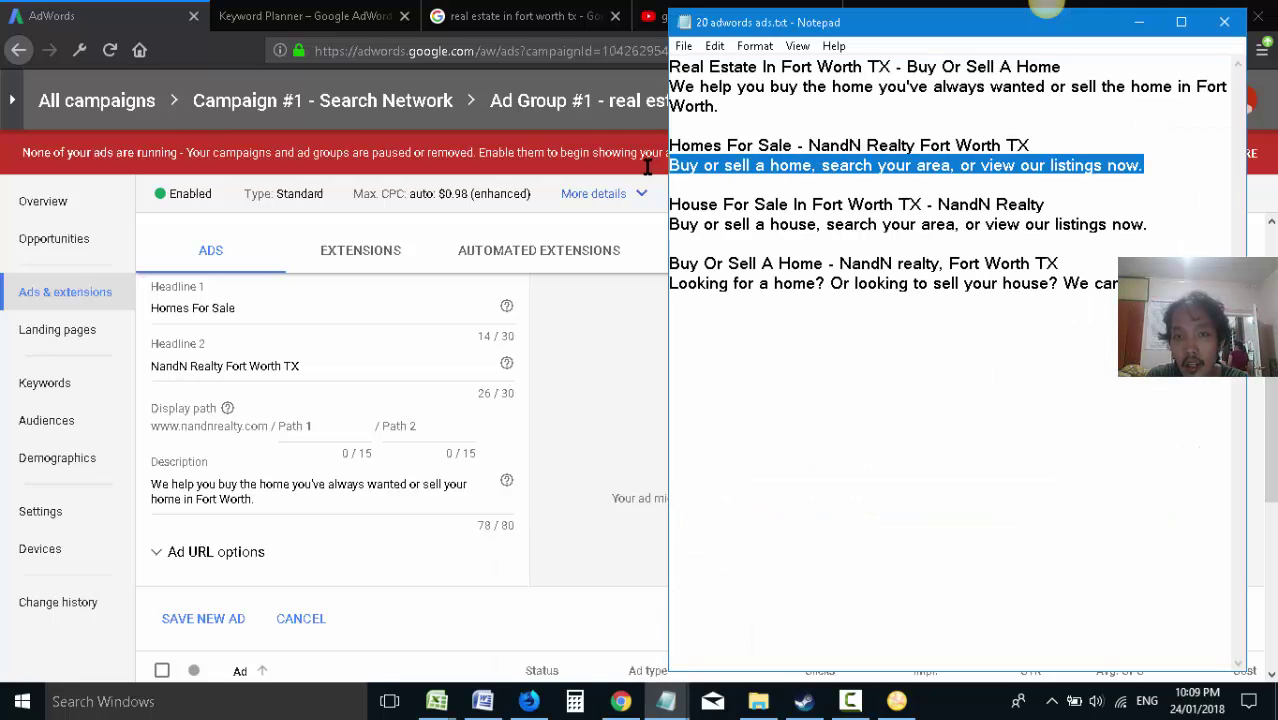
left_click(297, 484)
key("ctrl+a")
key("ctrl+v")
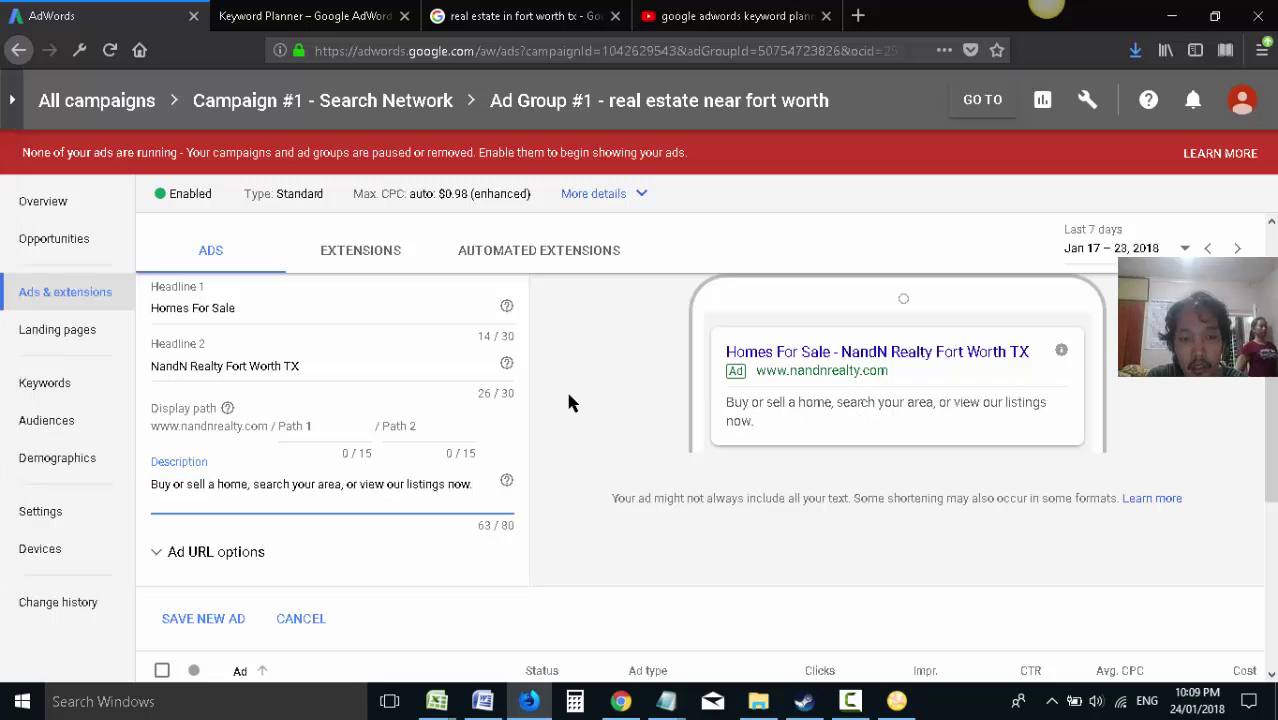
left_click(553, 417)
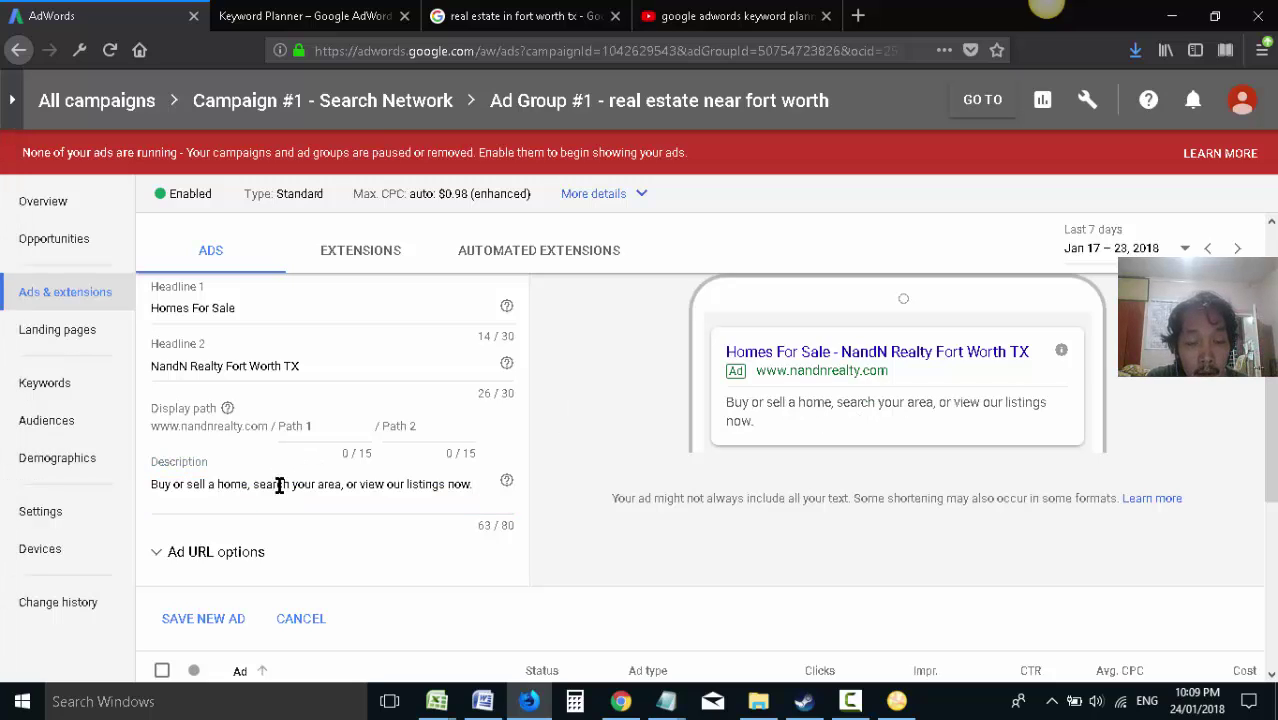
left_click(330, 487)
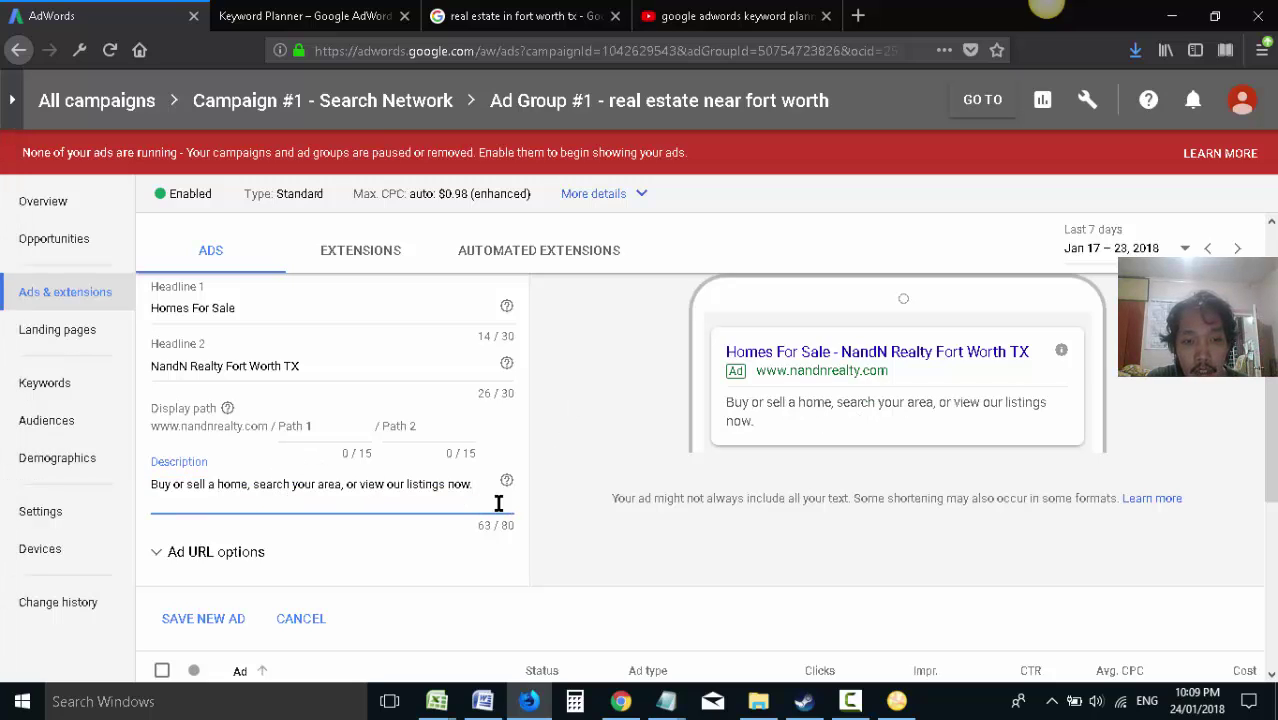
- Expand the Ad URL options, look over the tracking template and custom parameter fields, and collapse them again
left_click(215, 557)
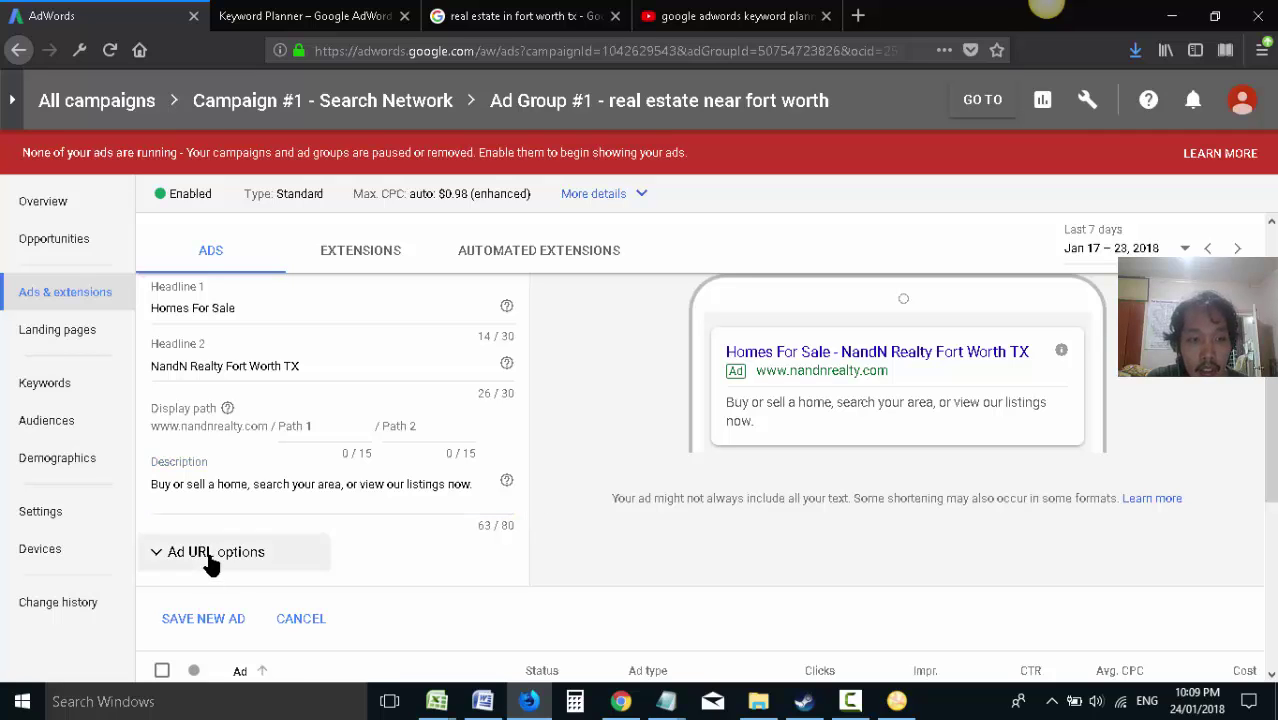
scroll(568, 596, "down", 3)
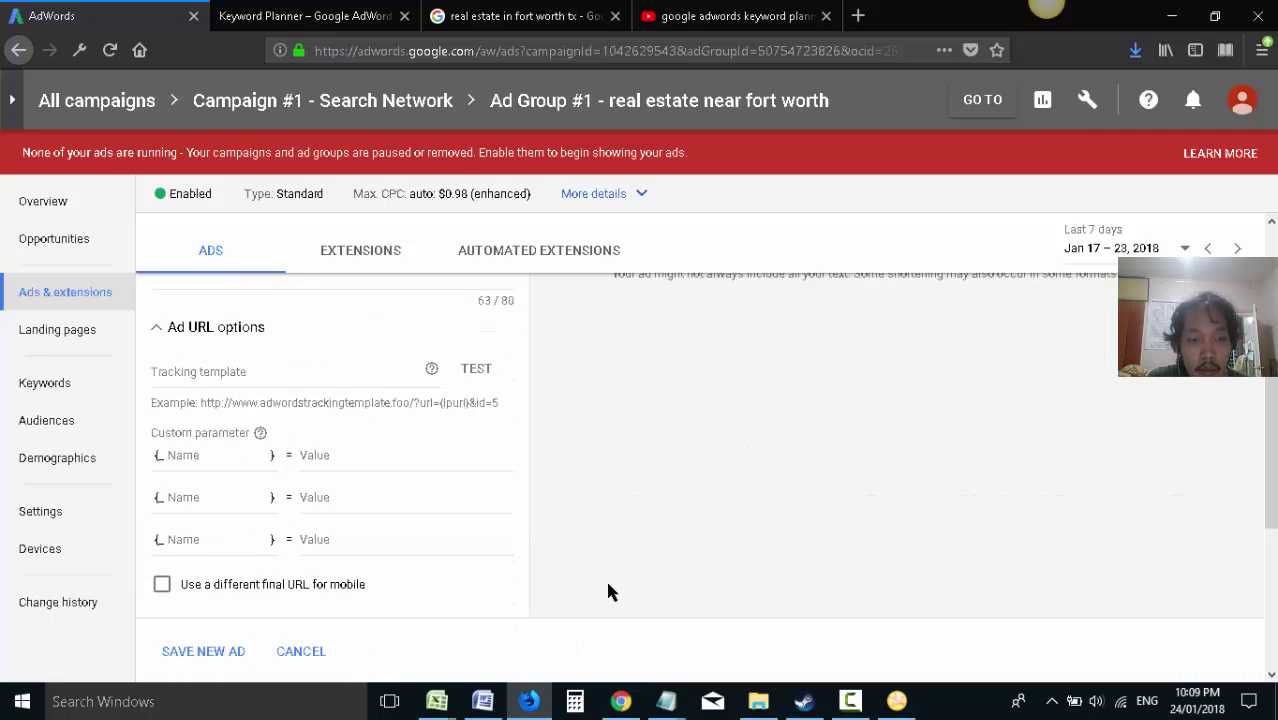
scroll(608, 590, "up", 1)
left_click(160, 422)
scroll(600, 490, "up", 1)
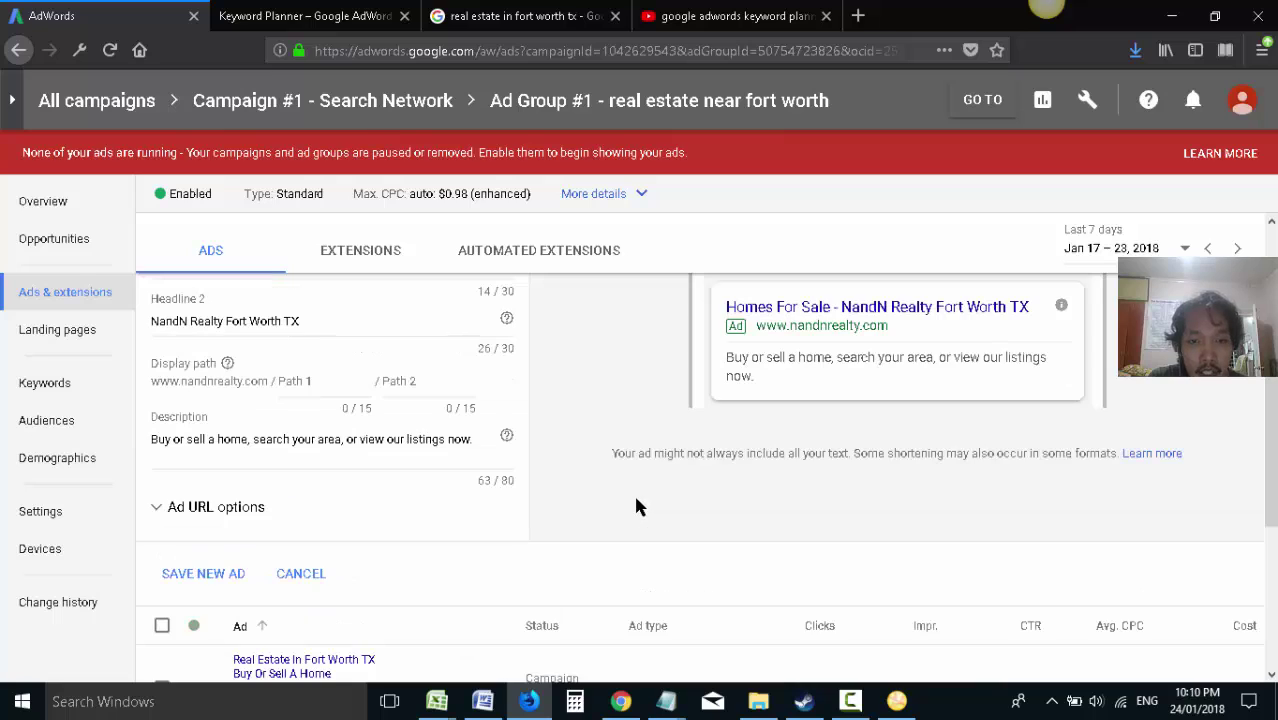
- Review the new text ad's final URL, headlines and description alongside its mobile preview
scroll(645, 517, "up", 1)
scroll(641, 515, "down", 2)
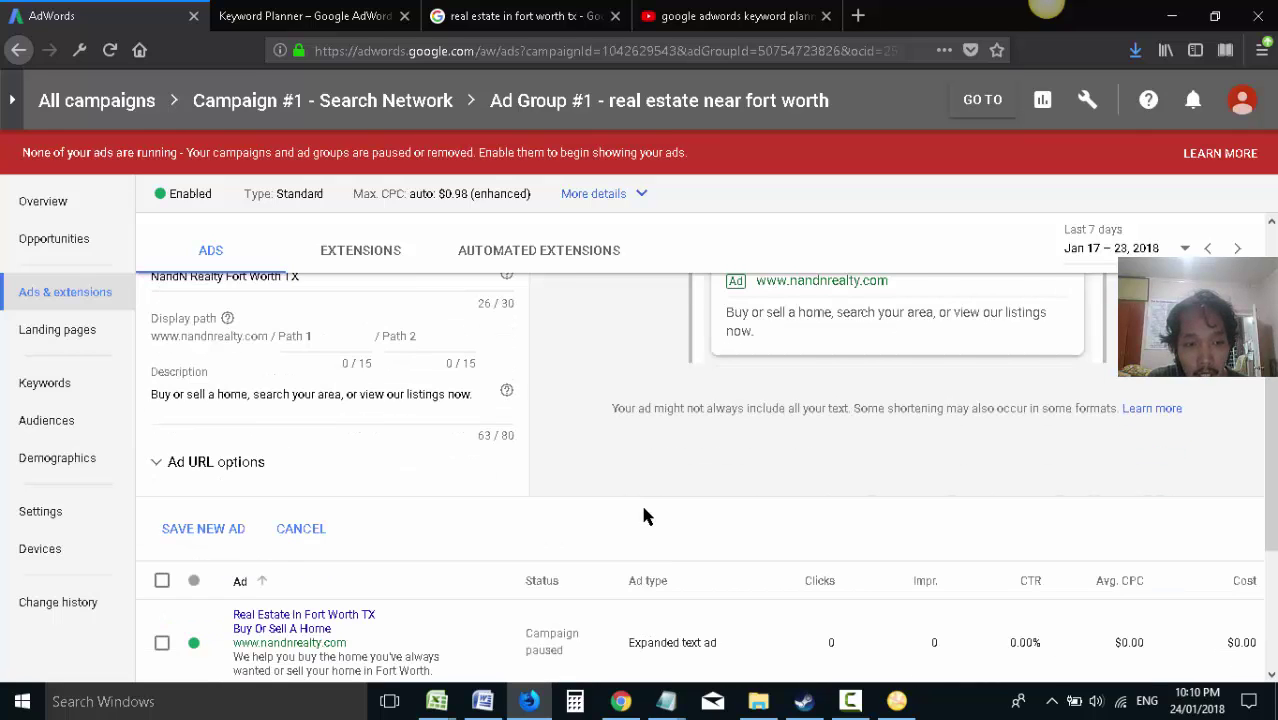
scroll(641, 515, "up", 1)
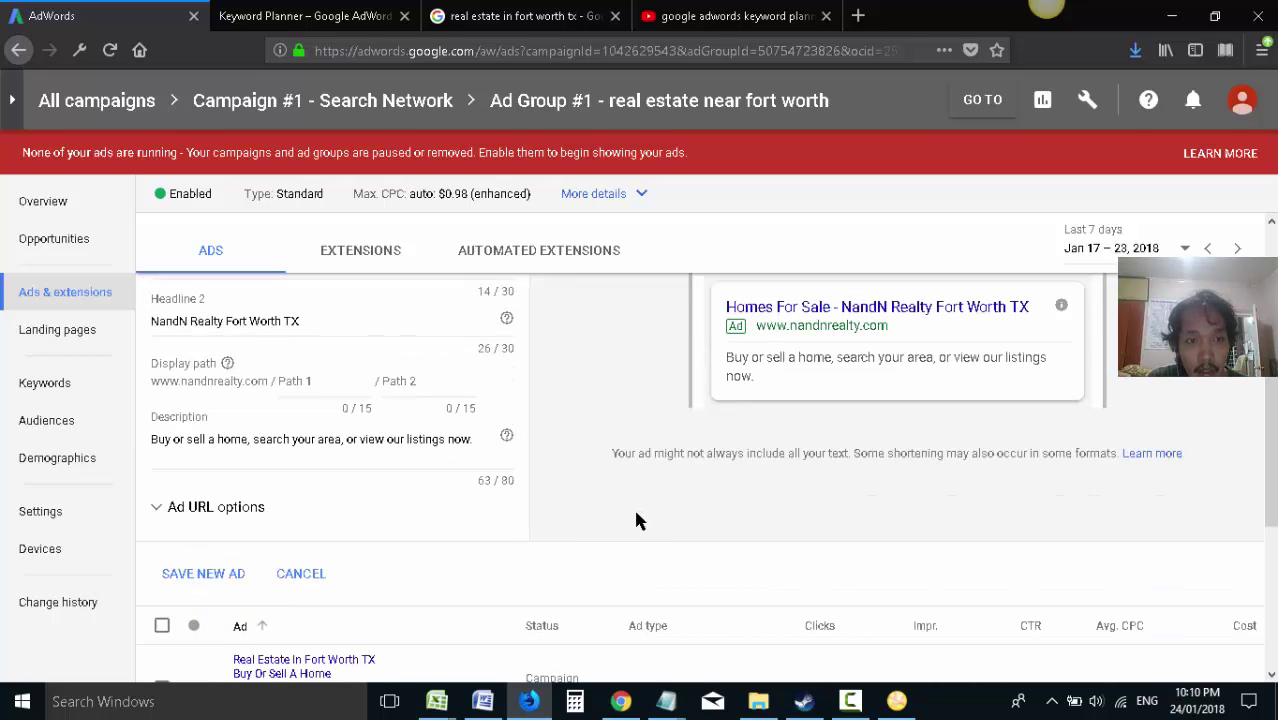
scroll(638, 518, "up", 3)
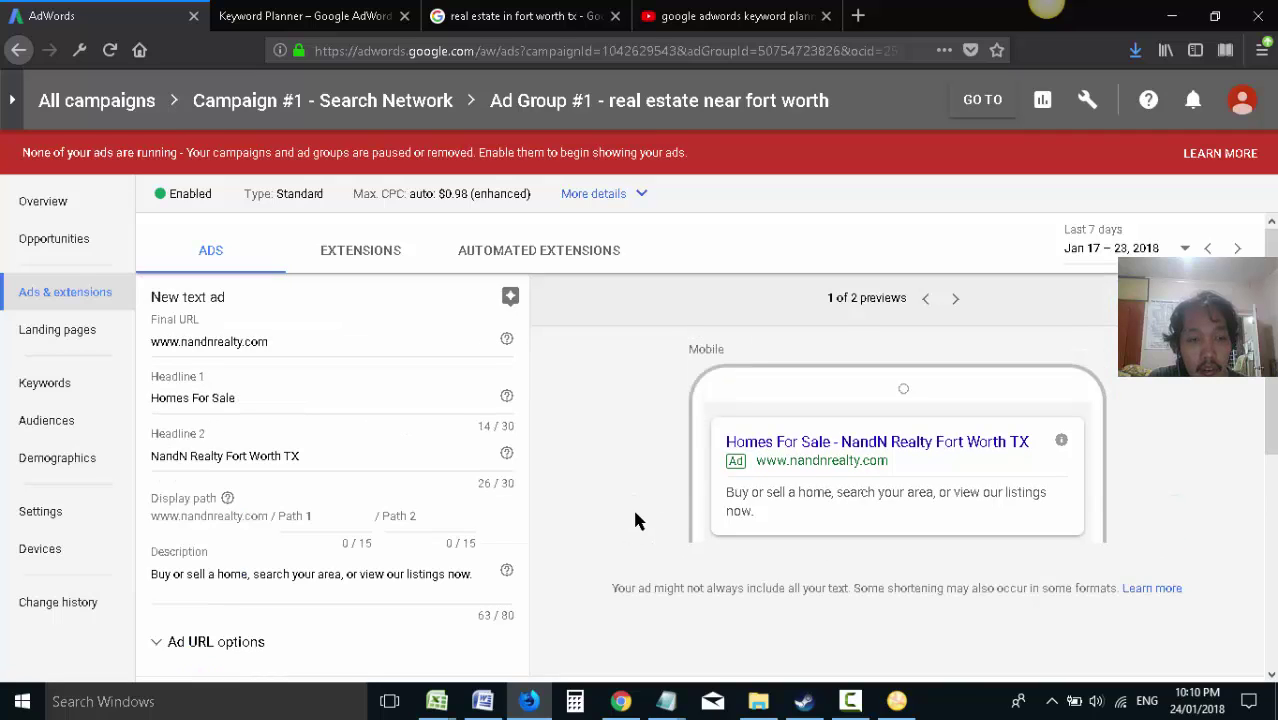
scroll(633, 497, "down", 1)
scroll(626, 496, "up", 1)
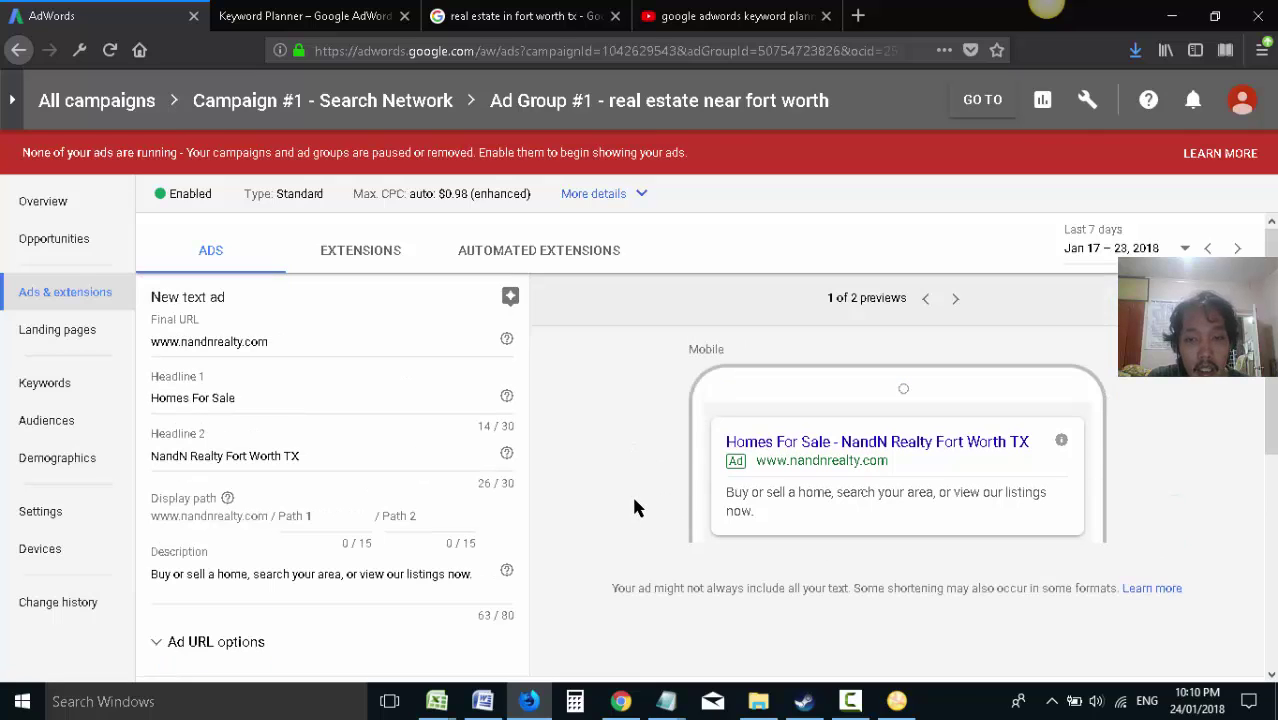
scroll(626, 525, "down", 1)
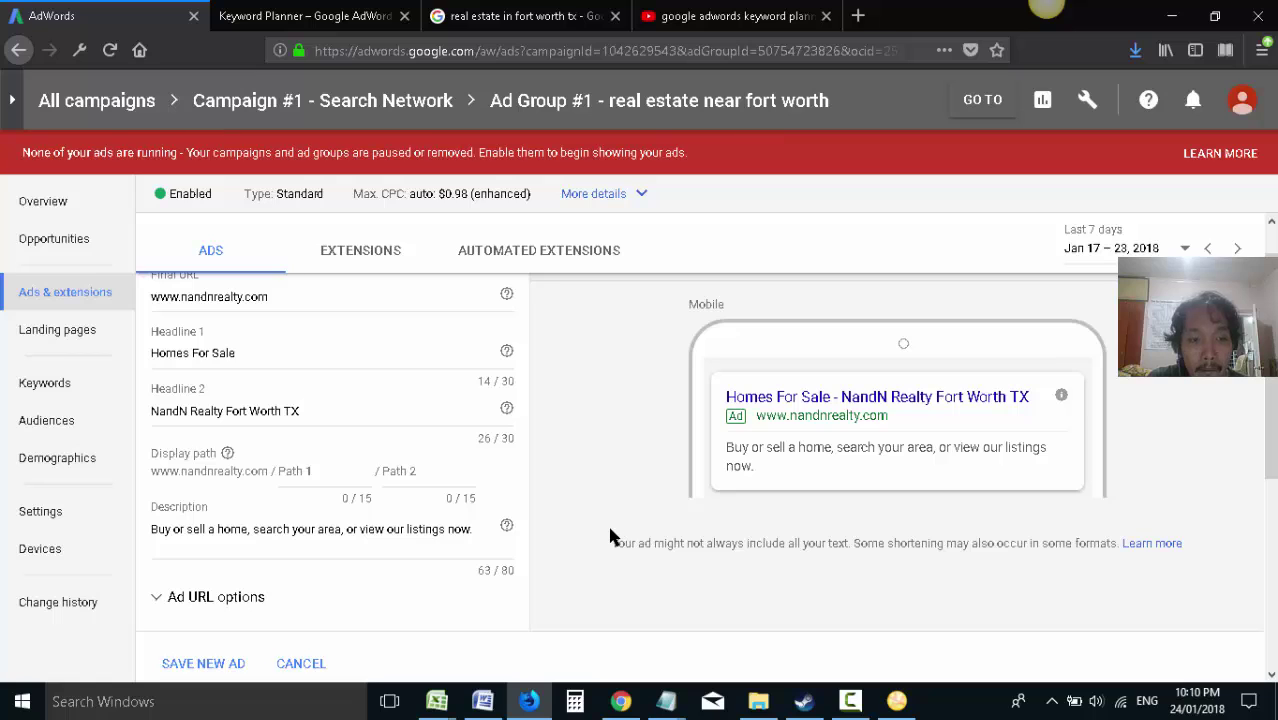
scroll(613, 538, "up", 1)
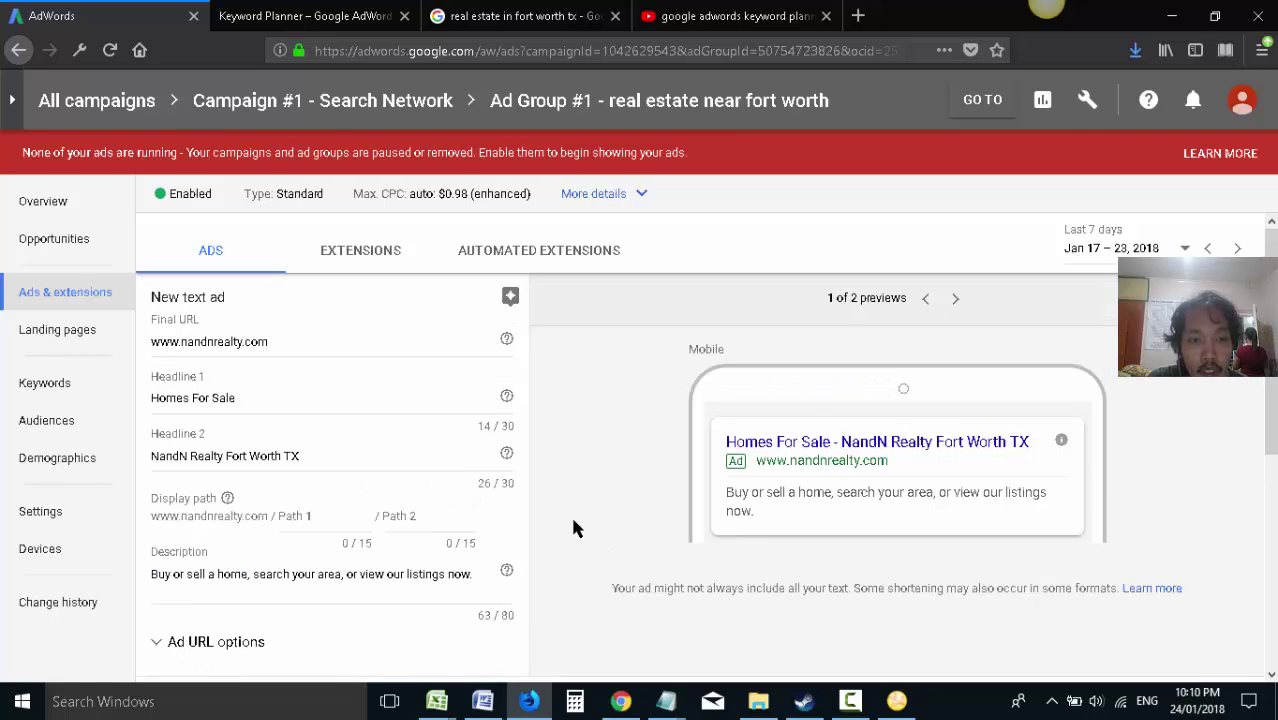
left_click_drag(294, 341, 150, 341)
key("ctrl+c")
left_click(858, 16)
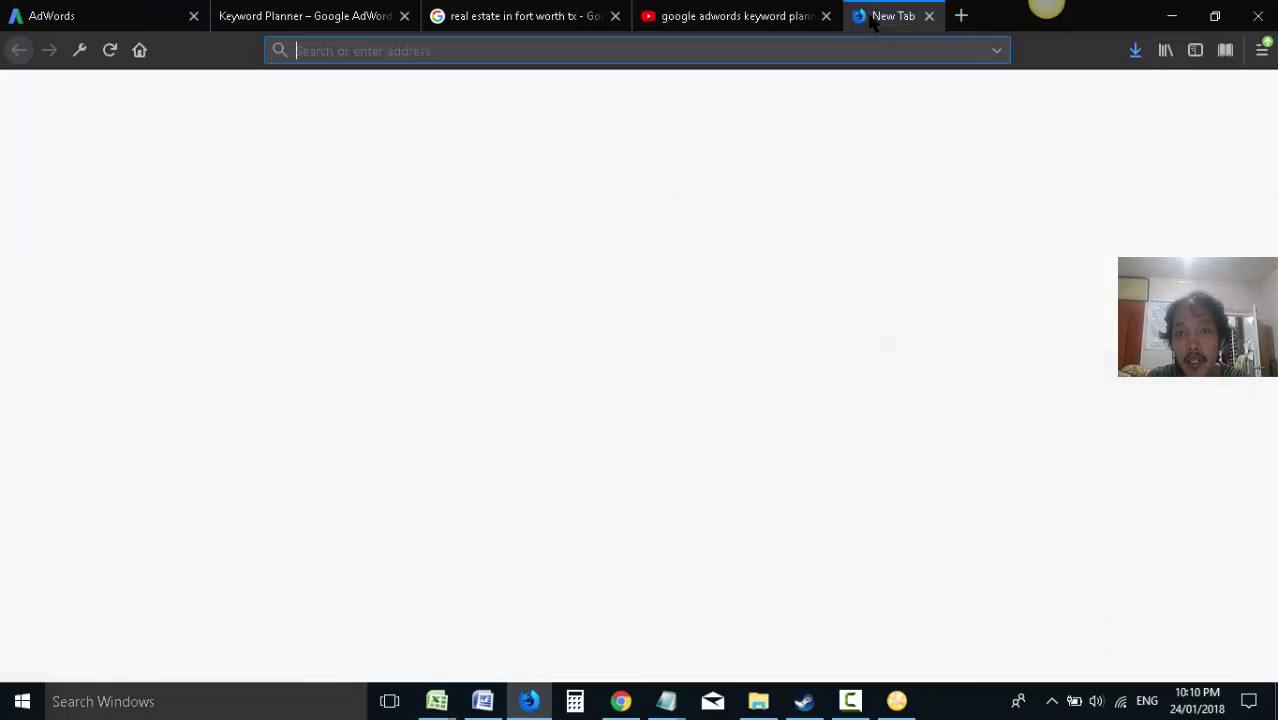
key("ctrl+v")
key("Return")
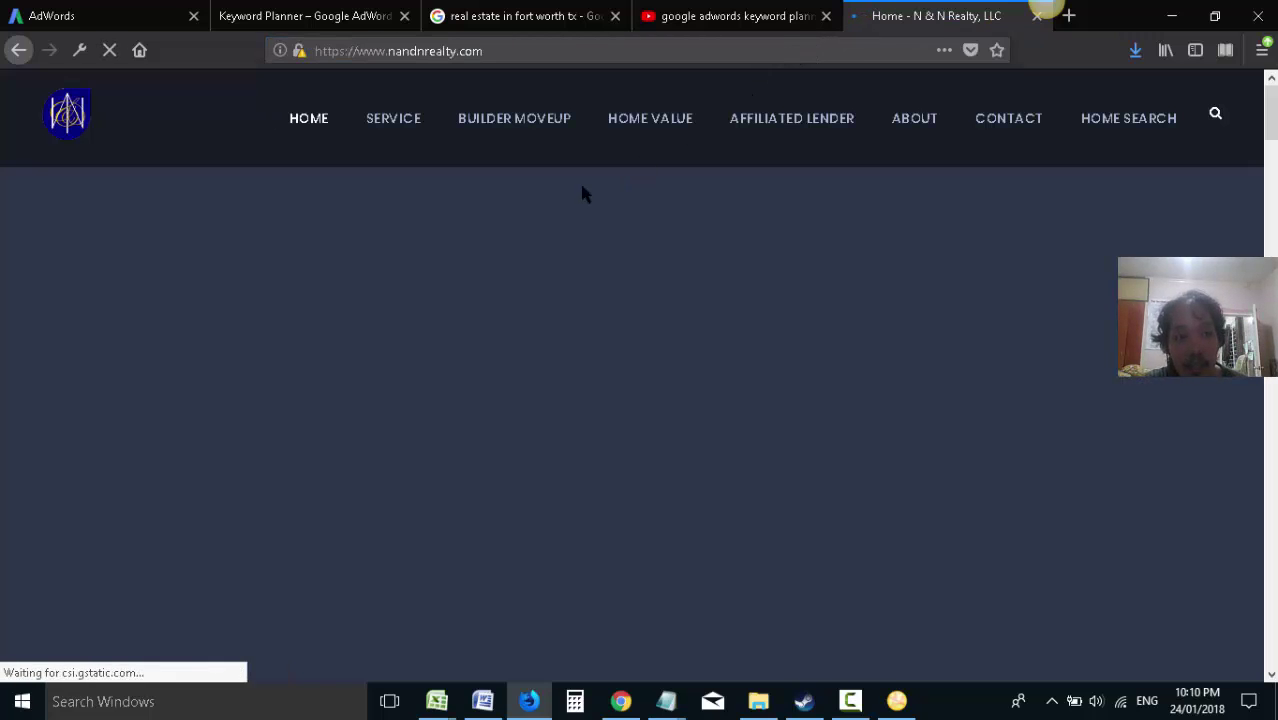
key("ctrl+Tab")
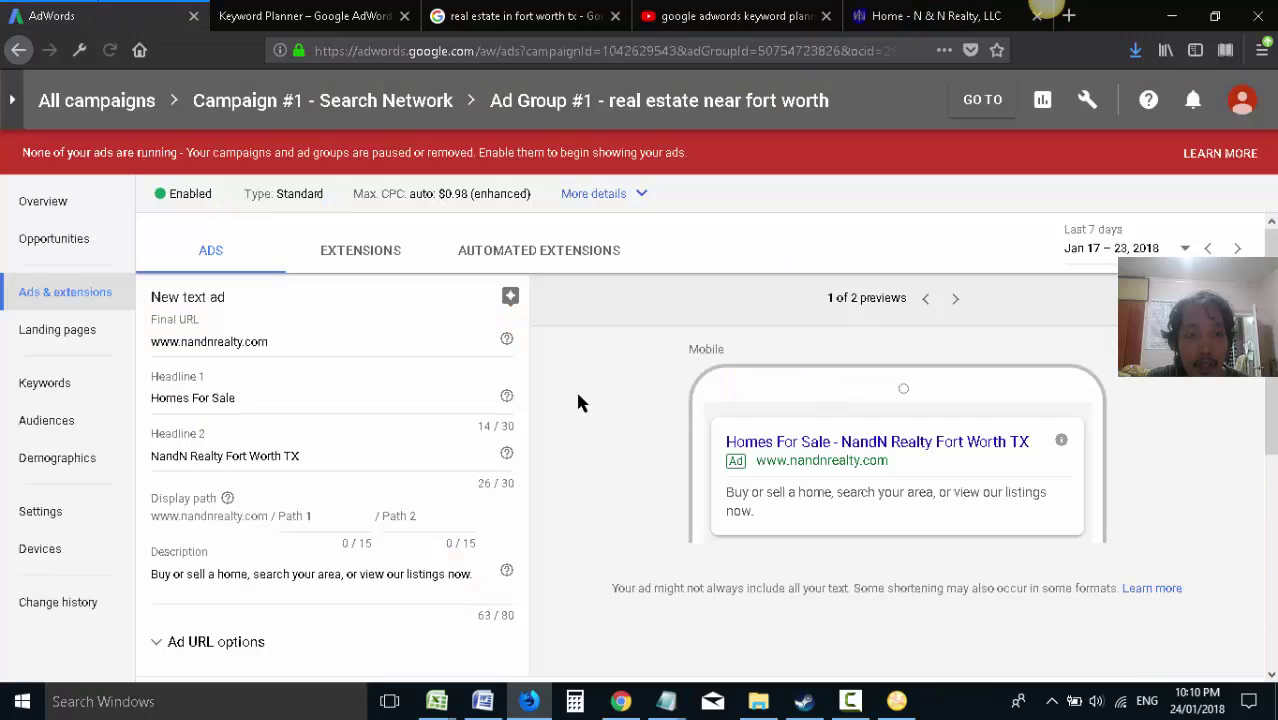
left_click(587, 424)
scroll(595, 455, "down", 1)
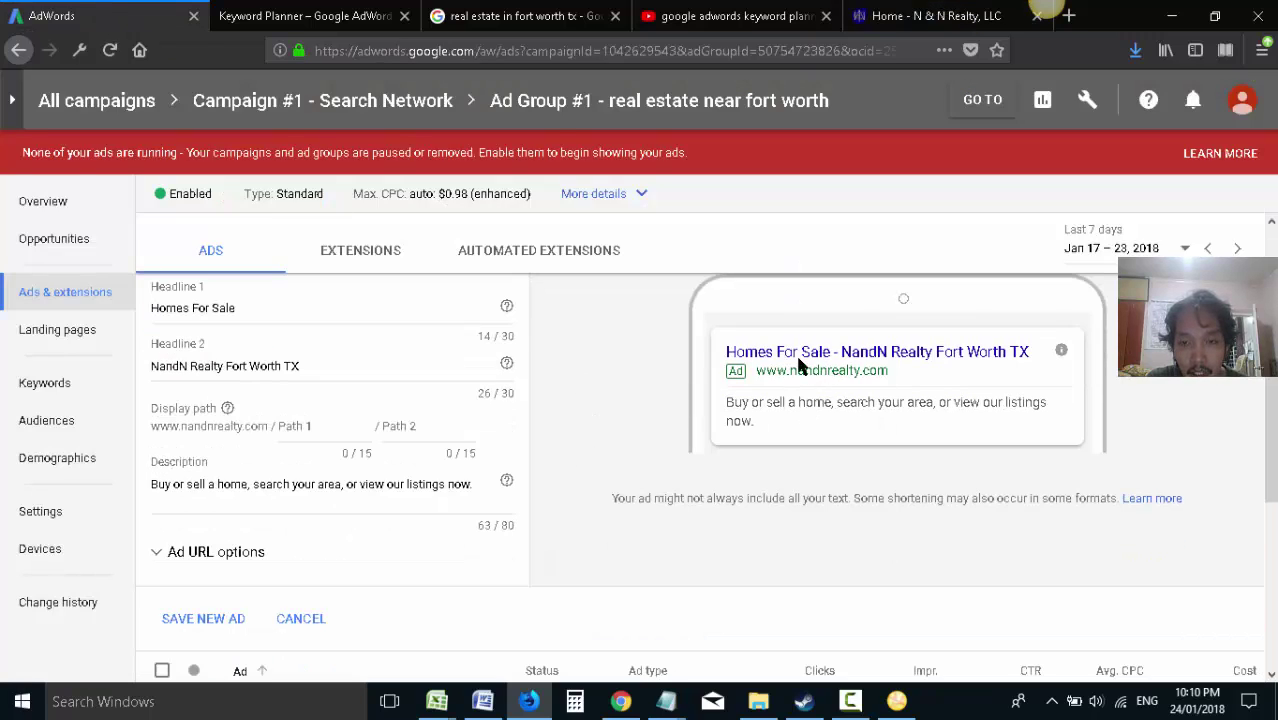
scroll(613, 440, "up", 1)
scroll(620, 442, "up", 1)
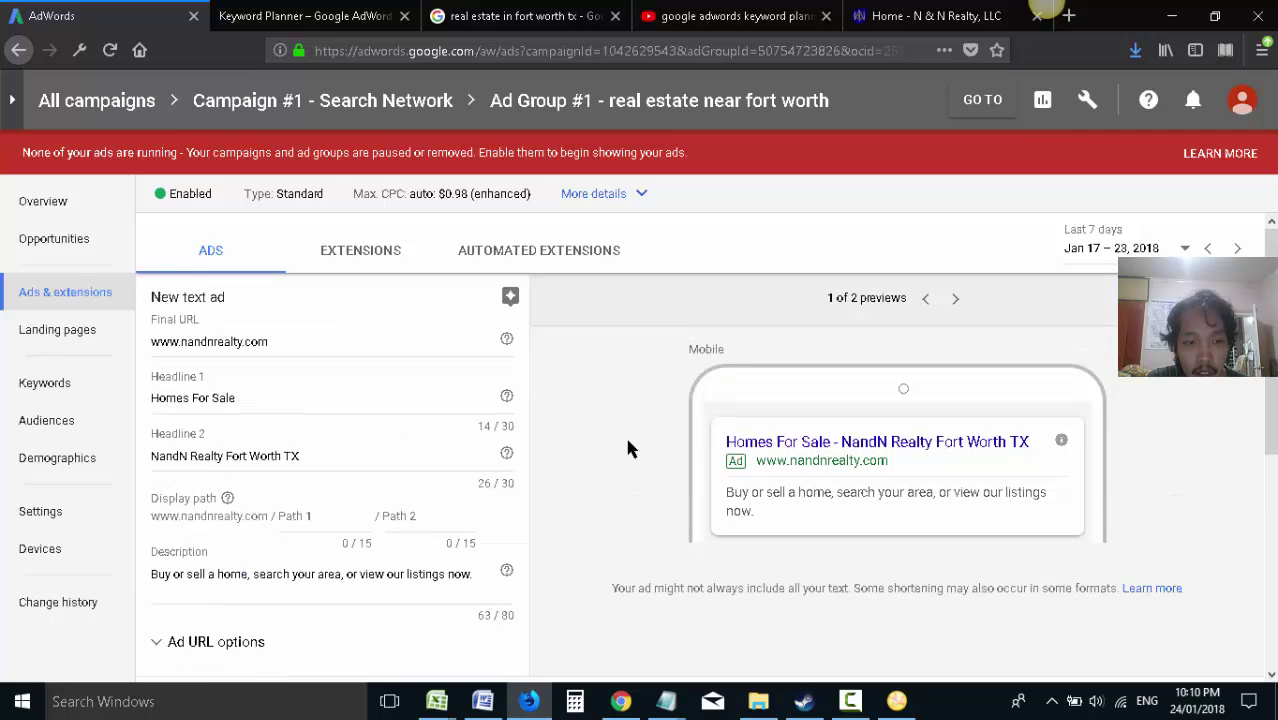
scroll(627, 445, "down", 1)
scroll(628, 442, "down", 1)
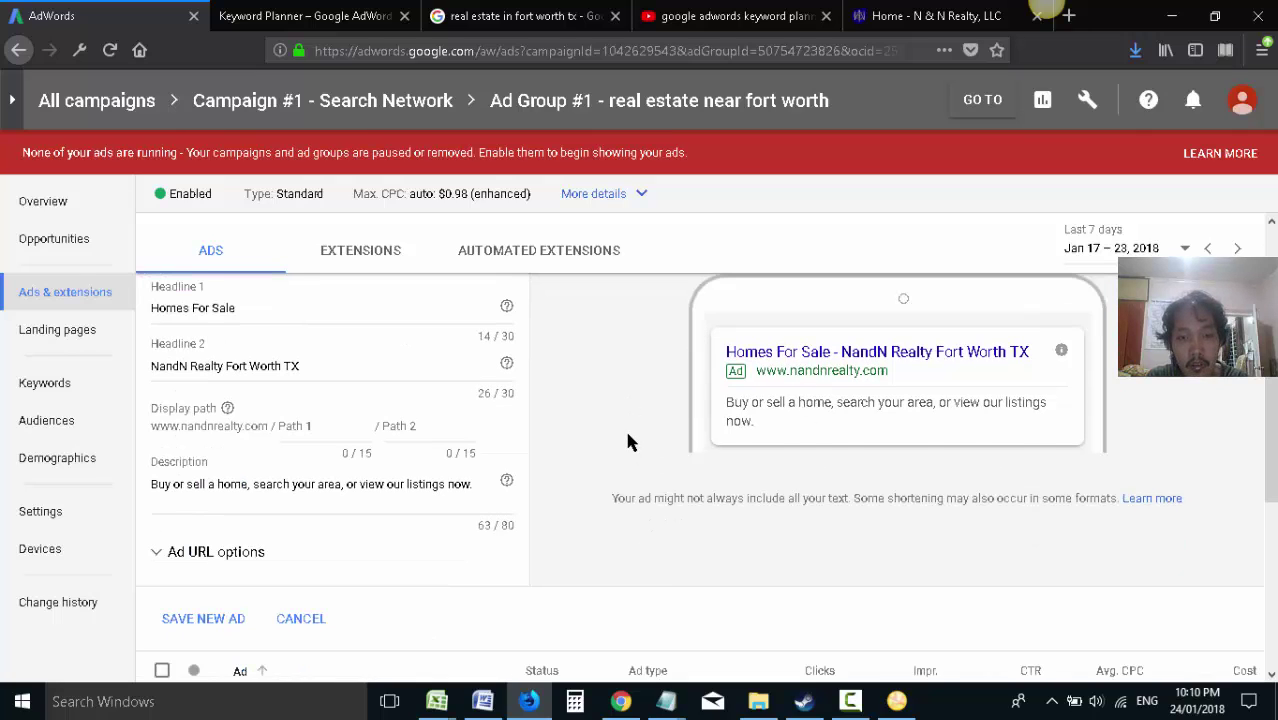
scroll(628, 440, "down", 1)
key("alt")
scroll(630, 438, "up", 2)
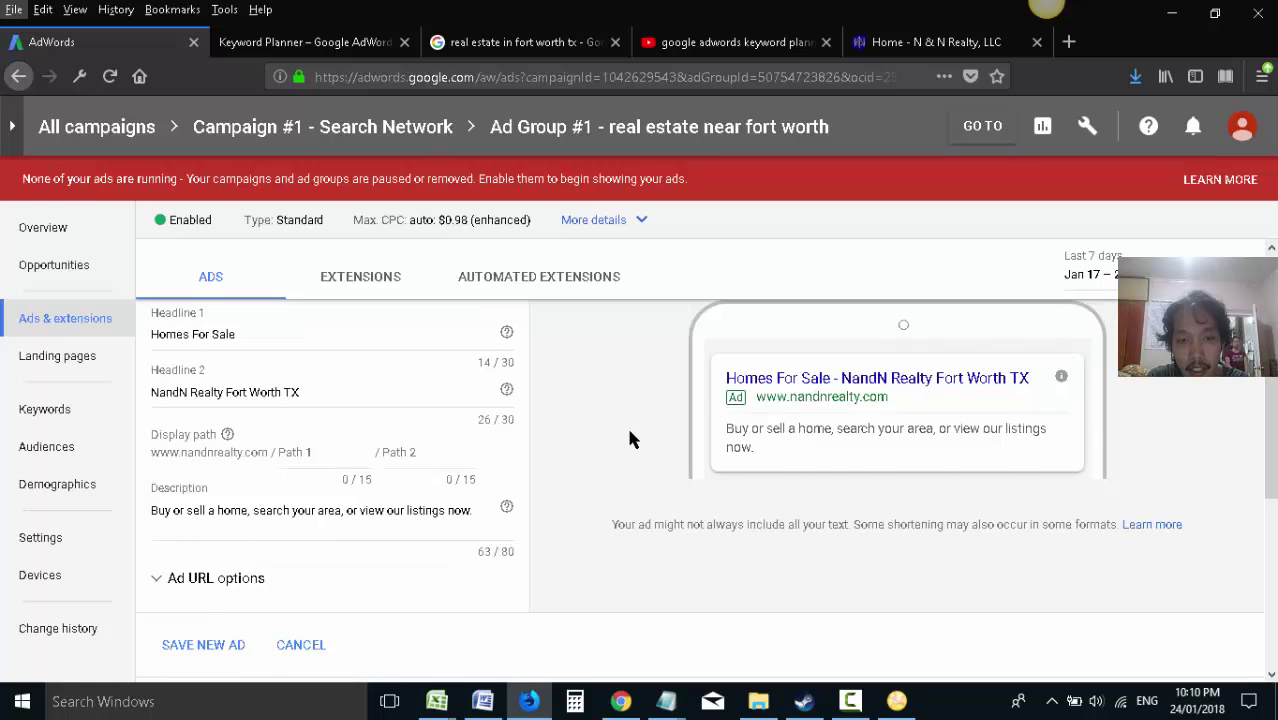
scroll(628, 440, "down", 1)
scroll(628, 439, "up", 1)
key("alt")
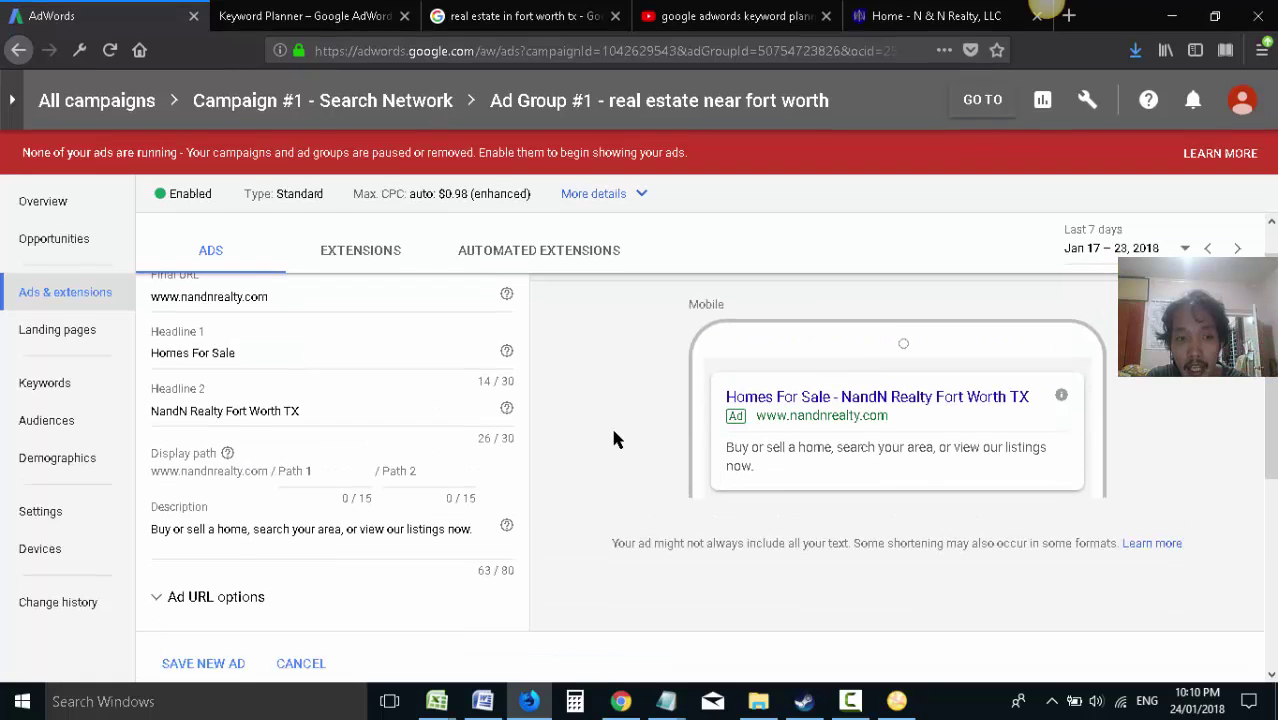
scroll(613, 437, "down", 1)
scroll(614, 440, "up", 1)
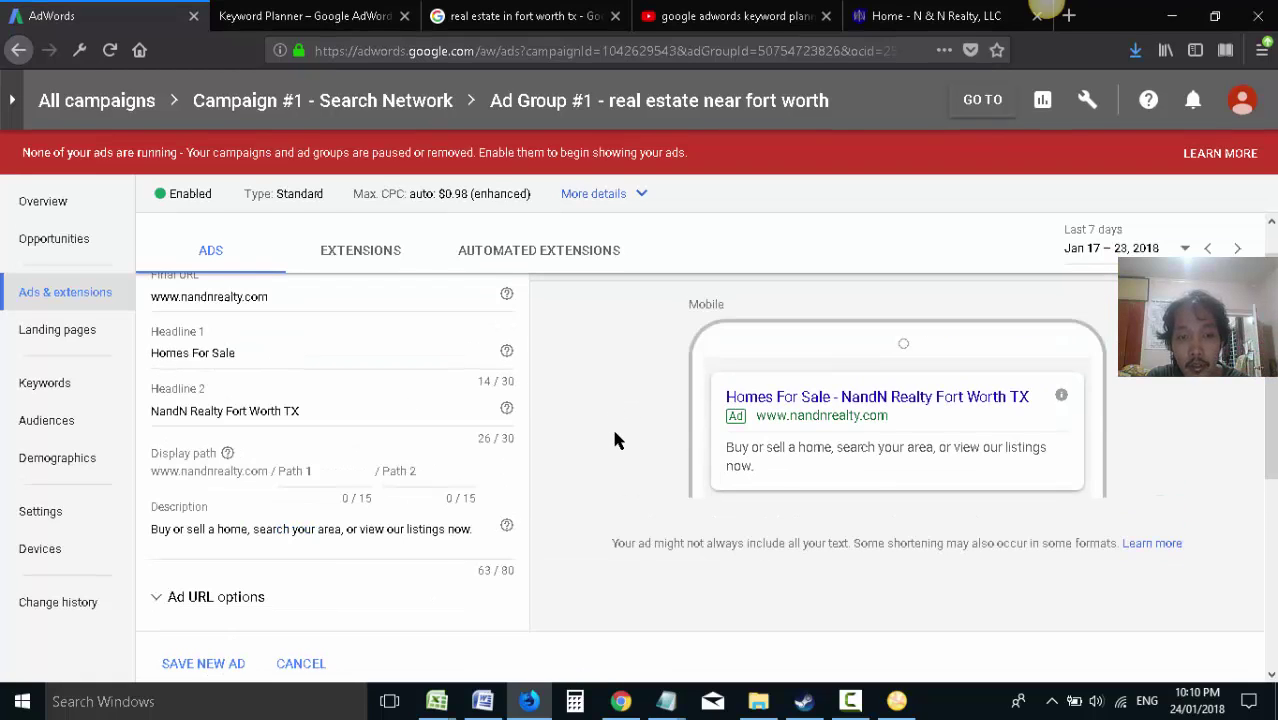
triple_click(290, 353)
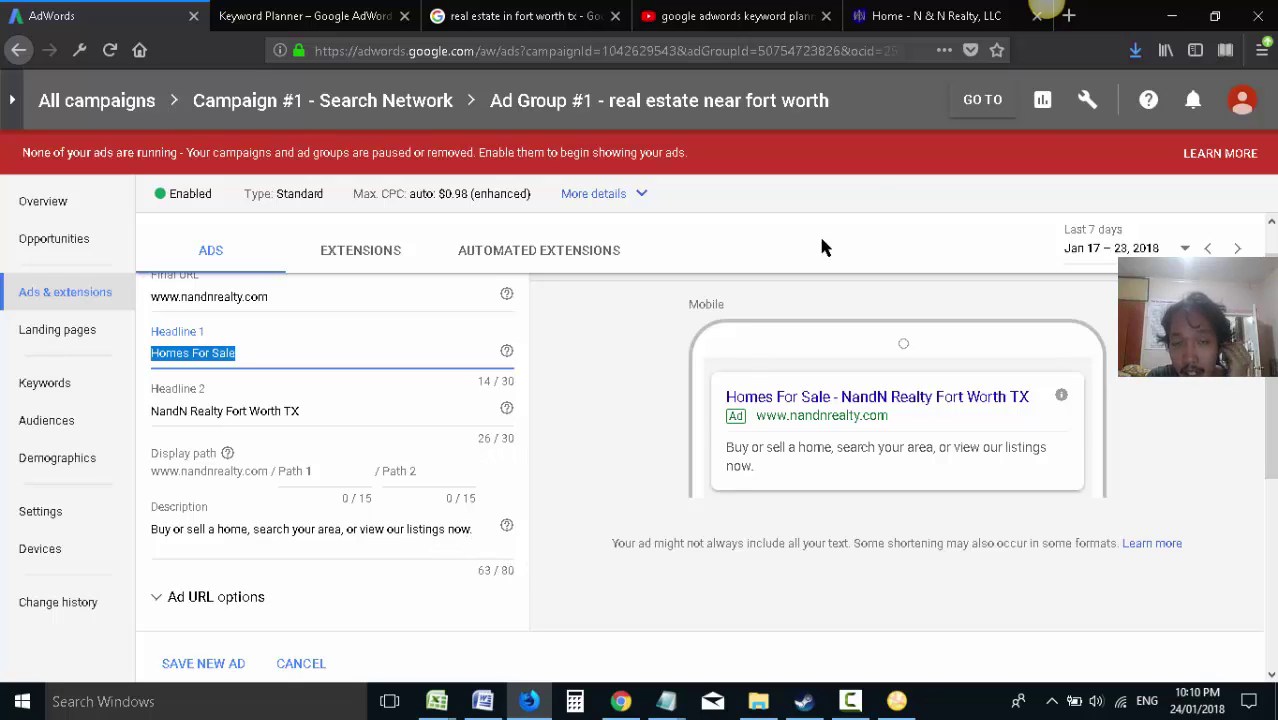
- Capture an image of the AdWords page showing the completed new text ad form and its mobile preview
scroll(587, 390, "up", 1)
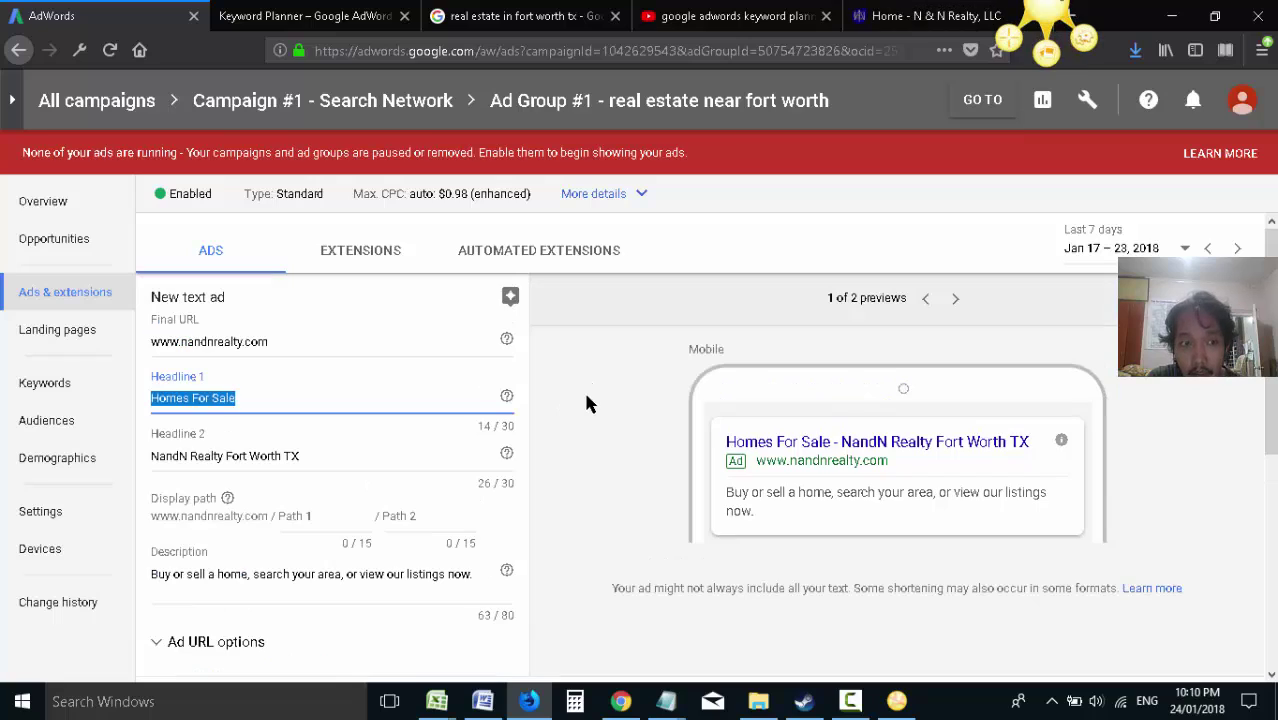
left_click(1012, 38)
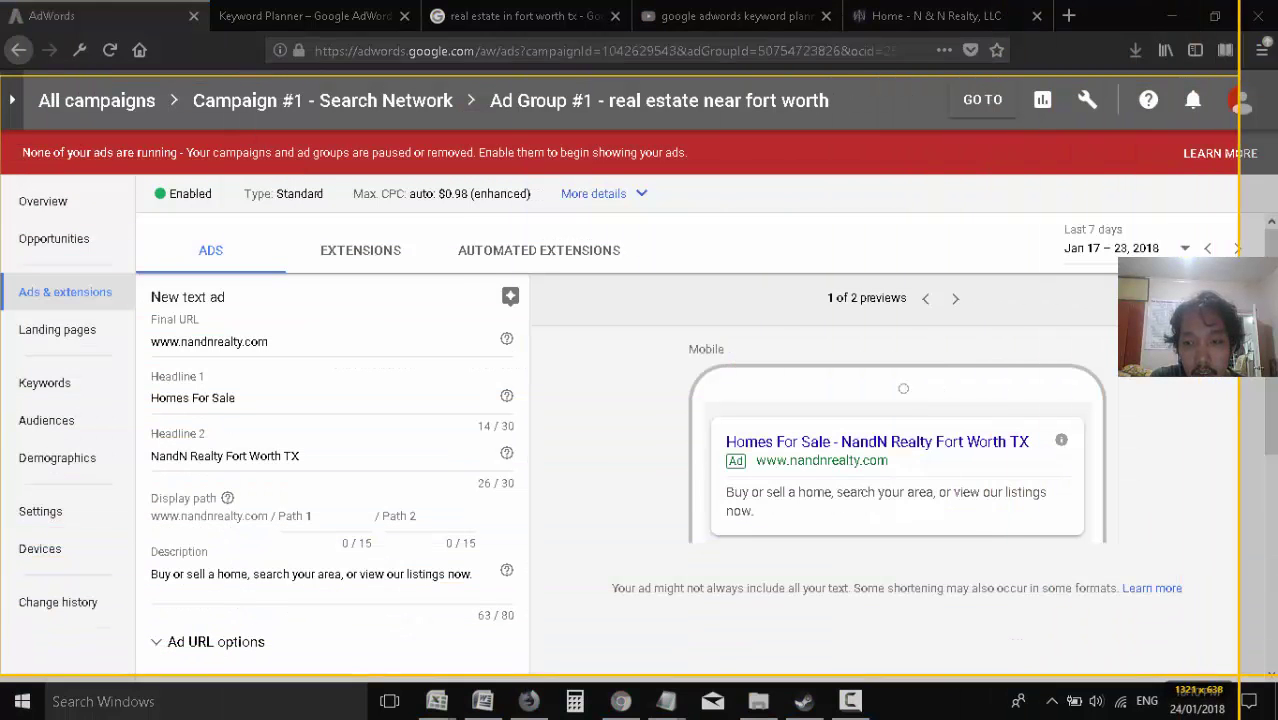
left_click(490, 536)
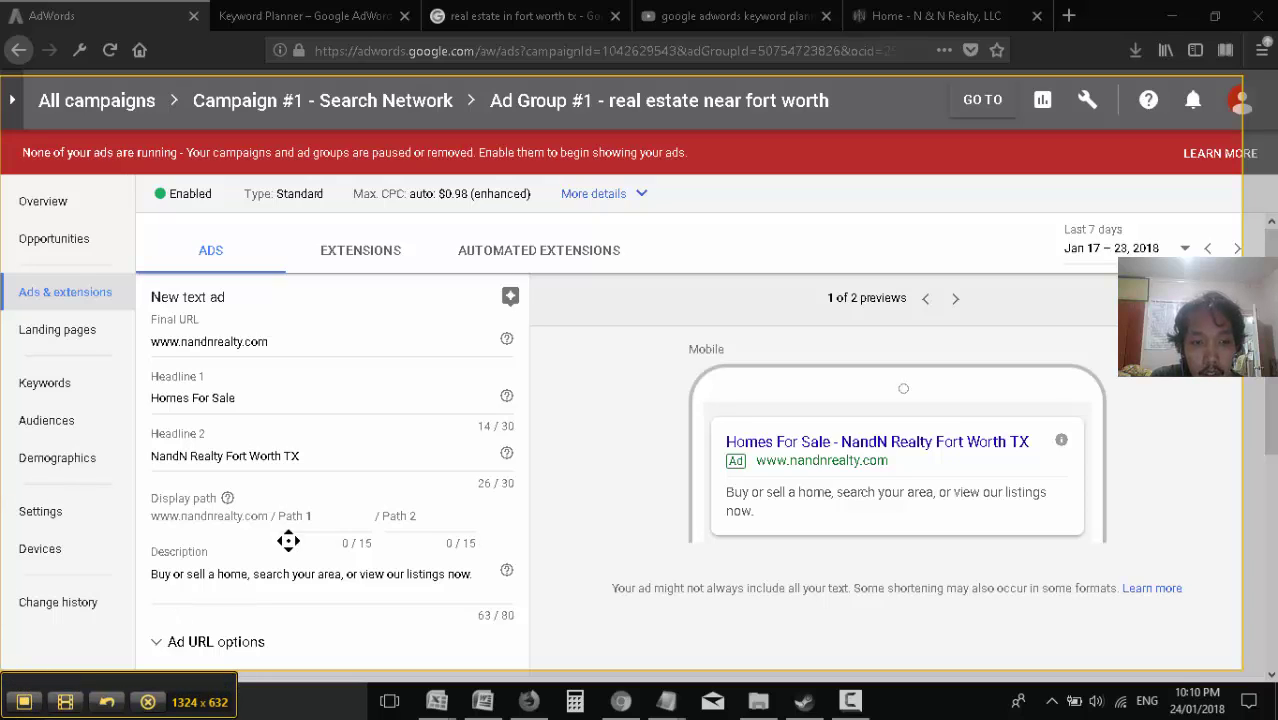
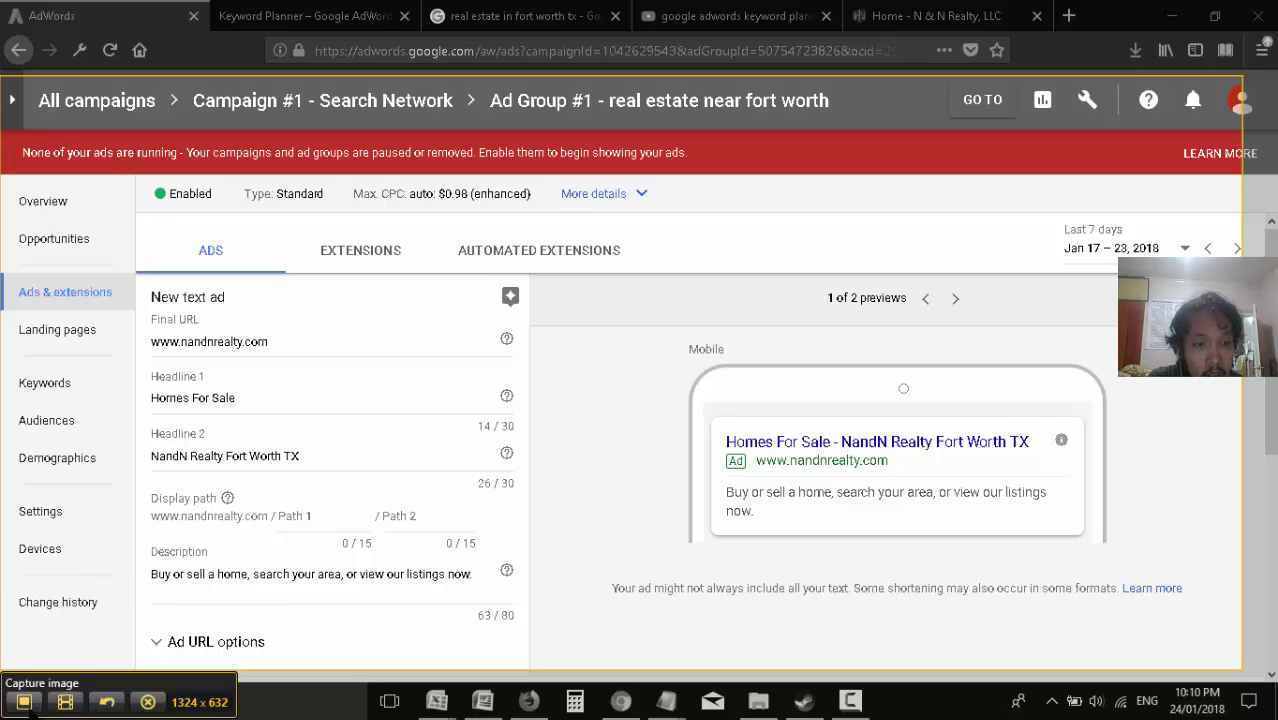
left_click(24, 701)
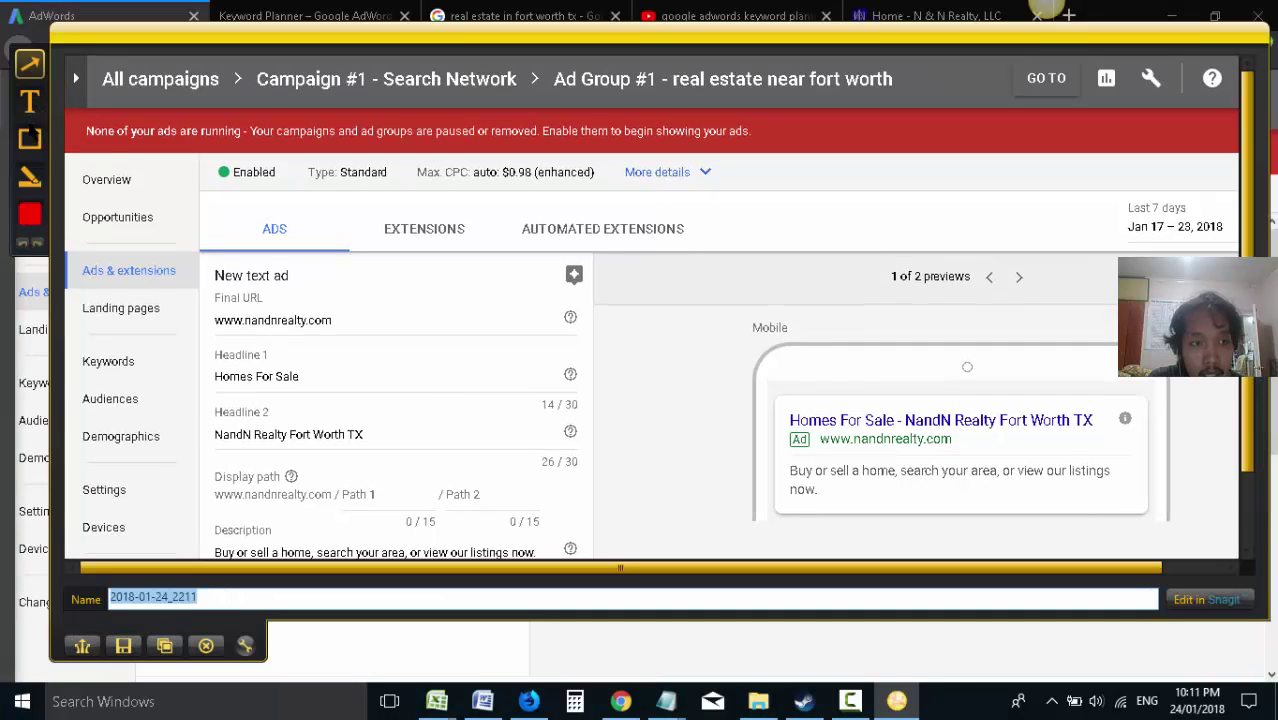
- Outline the final URL, Headline 1, Headline 2 and description fields in the capture with red rectangles
left_click_drag(208, 303, 602, 338)
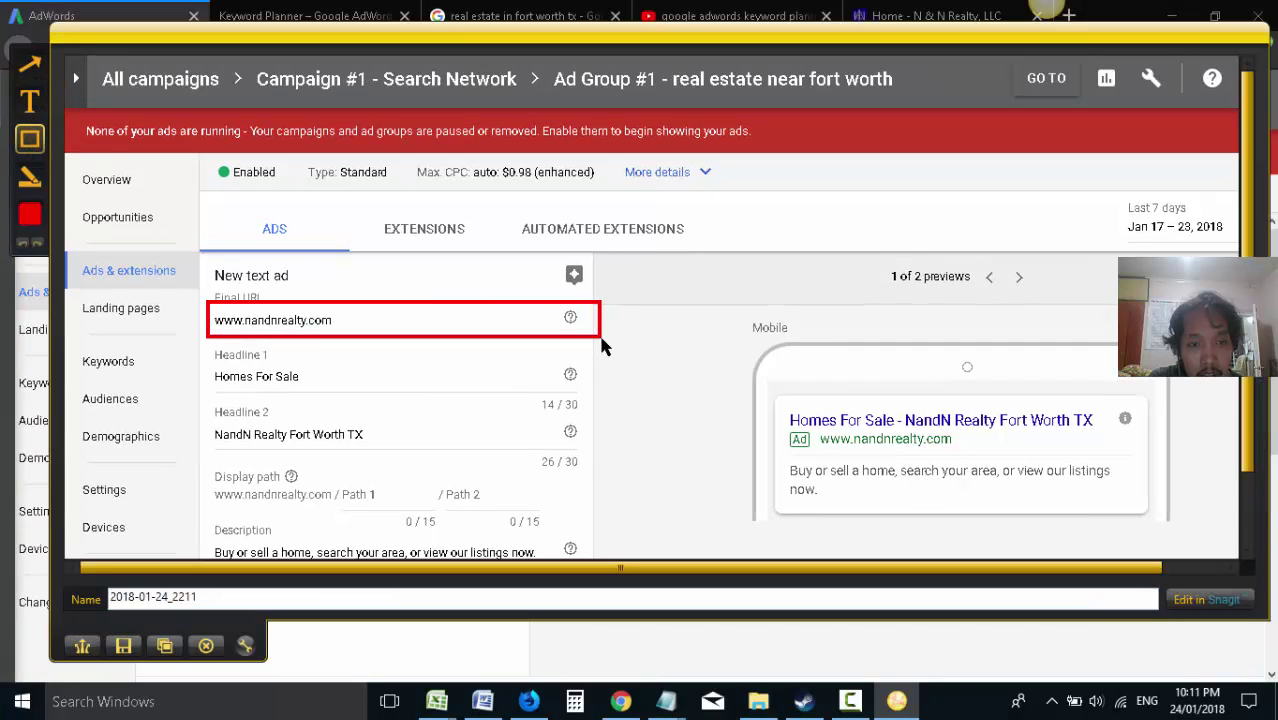
left_click_drag(550, 400, 597, 401)
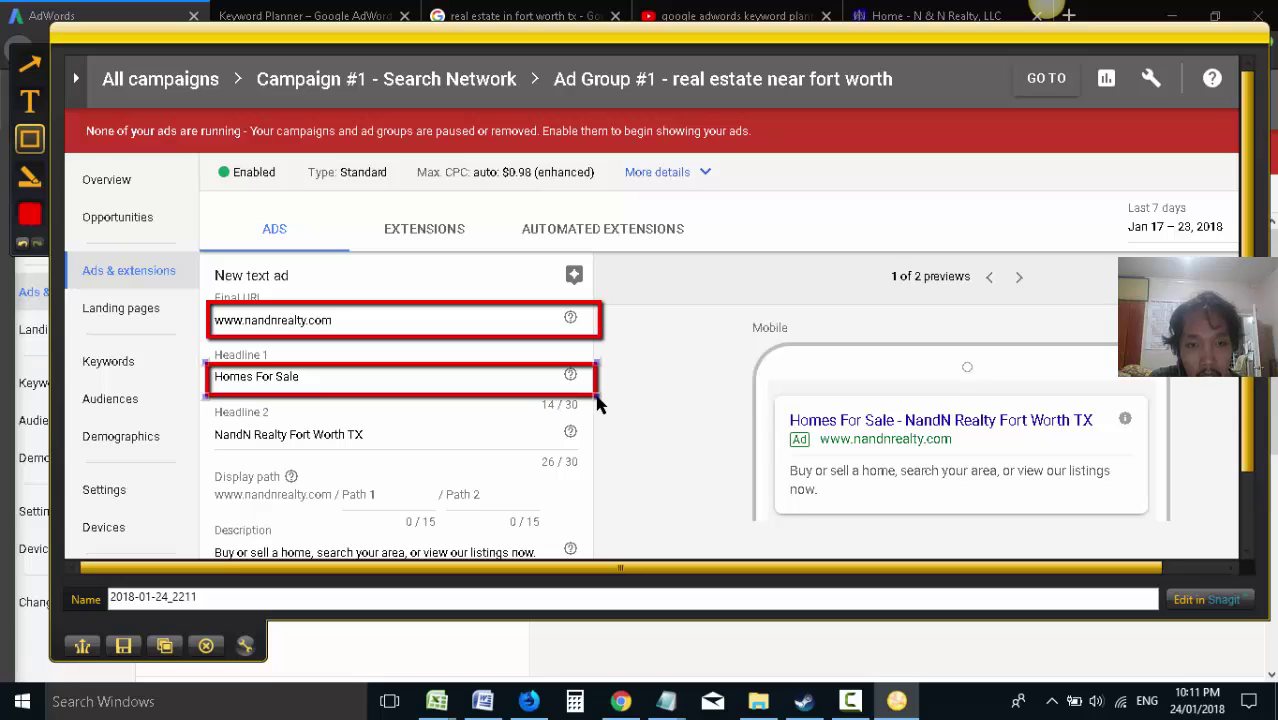
left_click_drag(211, 420, 605, 457)
scroll(705, 525, "down", 1)
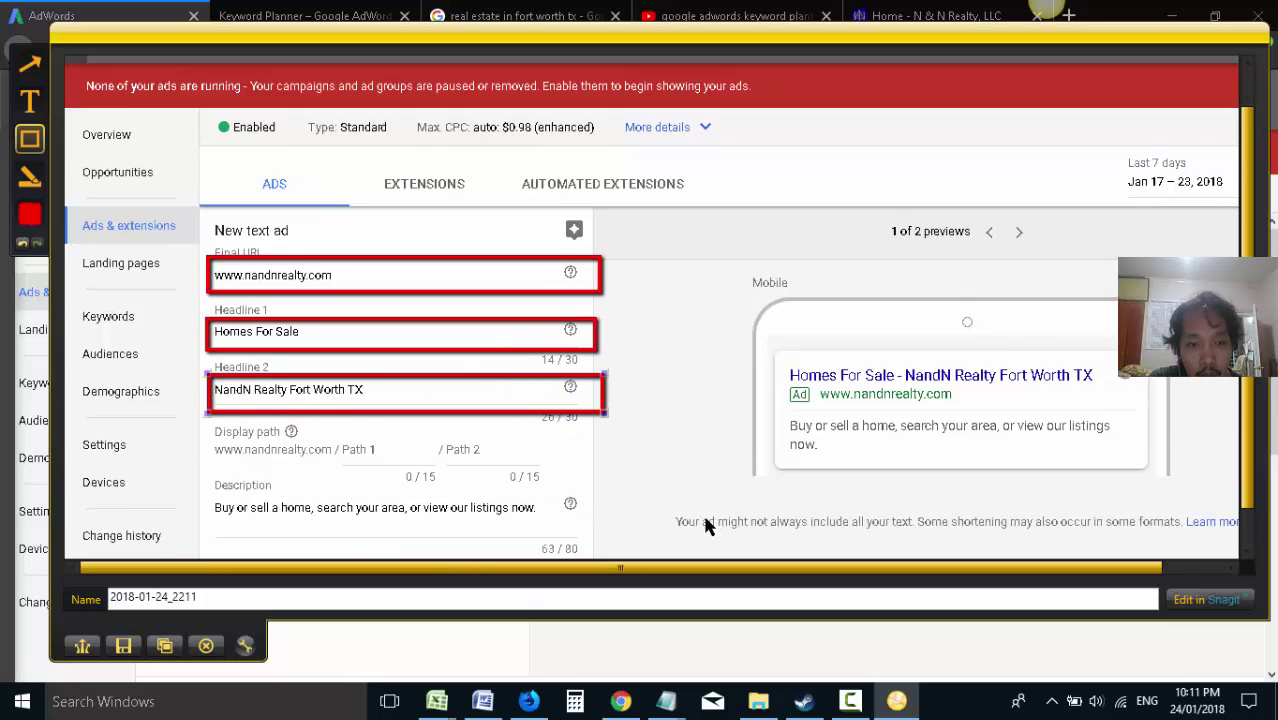
left_click_drag(204, 494, 598, 534)
scroll(660, 526, "down", 1)
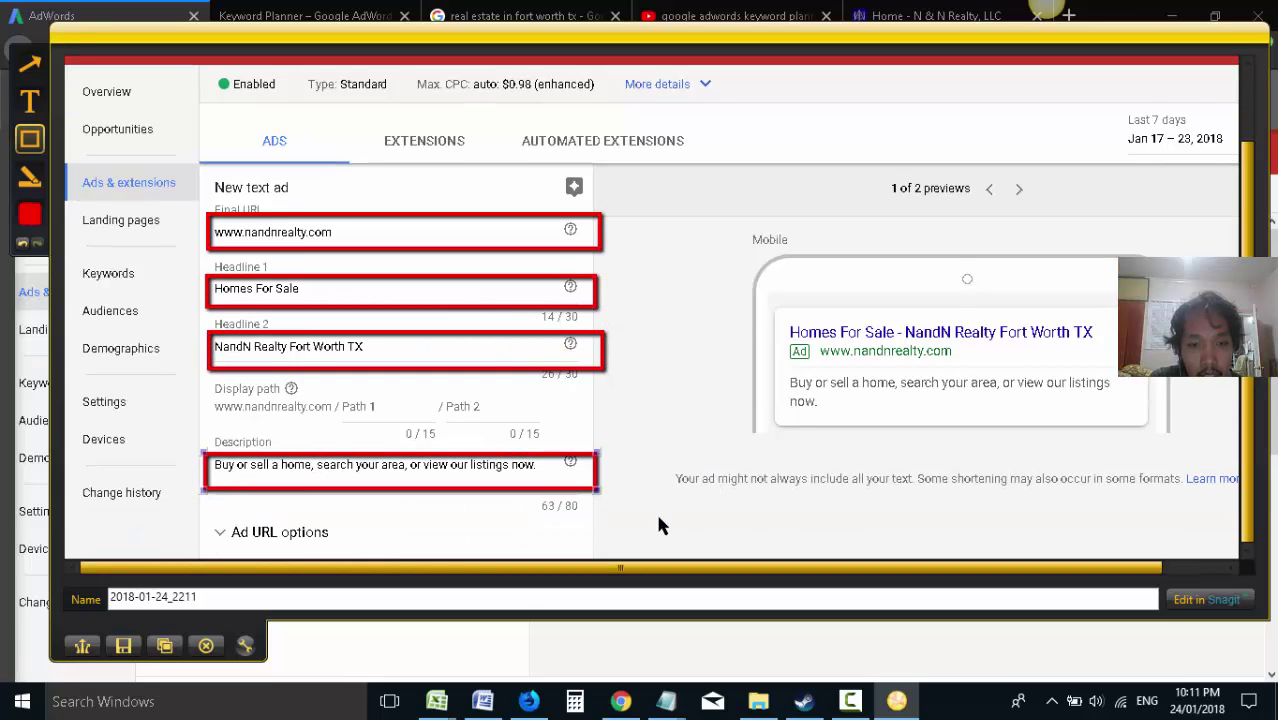
- Add a red arrow pointing to the area beside Ad URL options and a text callout reading "then click Save" at its tail
left_click(29, 63)
left_click_drag(678, 448, 405, 543)
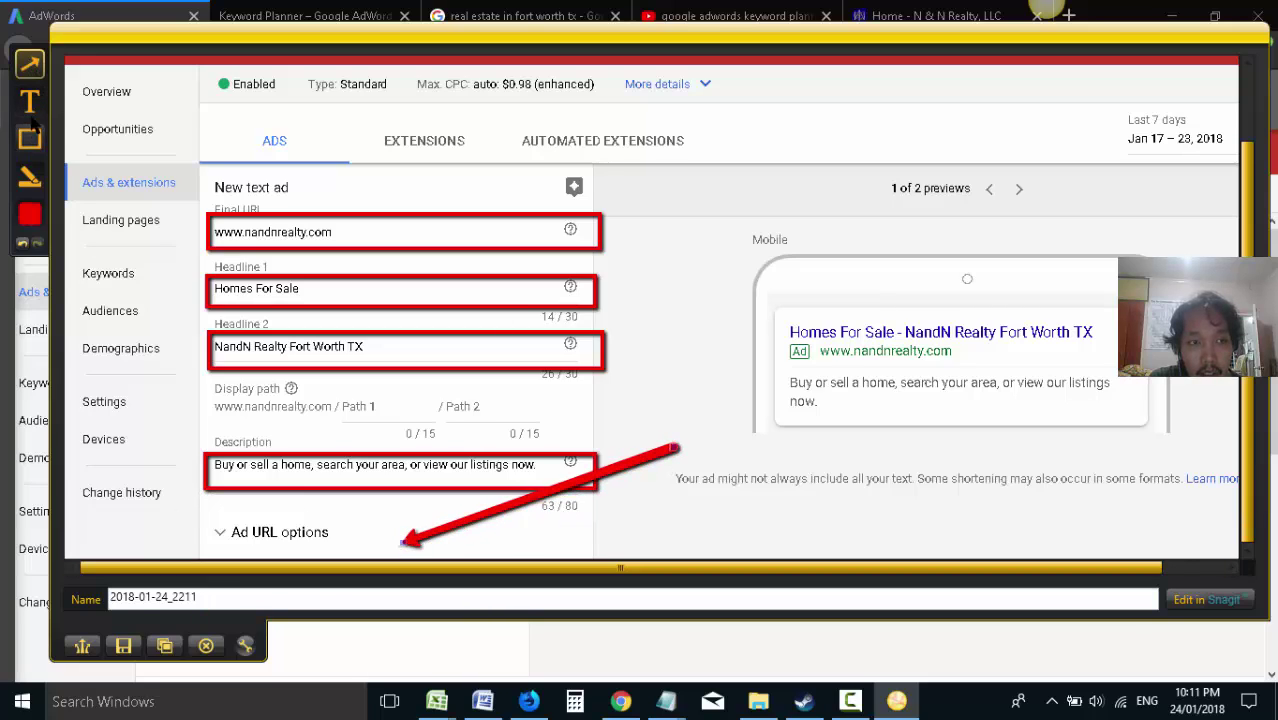
left_click(29, 101)
left_click_drag(663, 436, 858, 516)
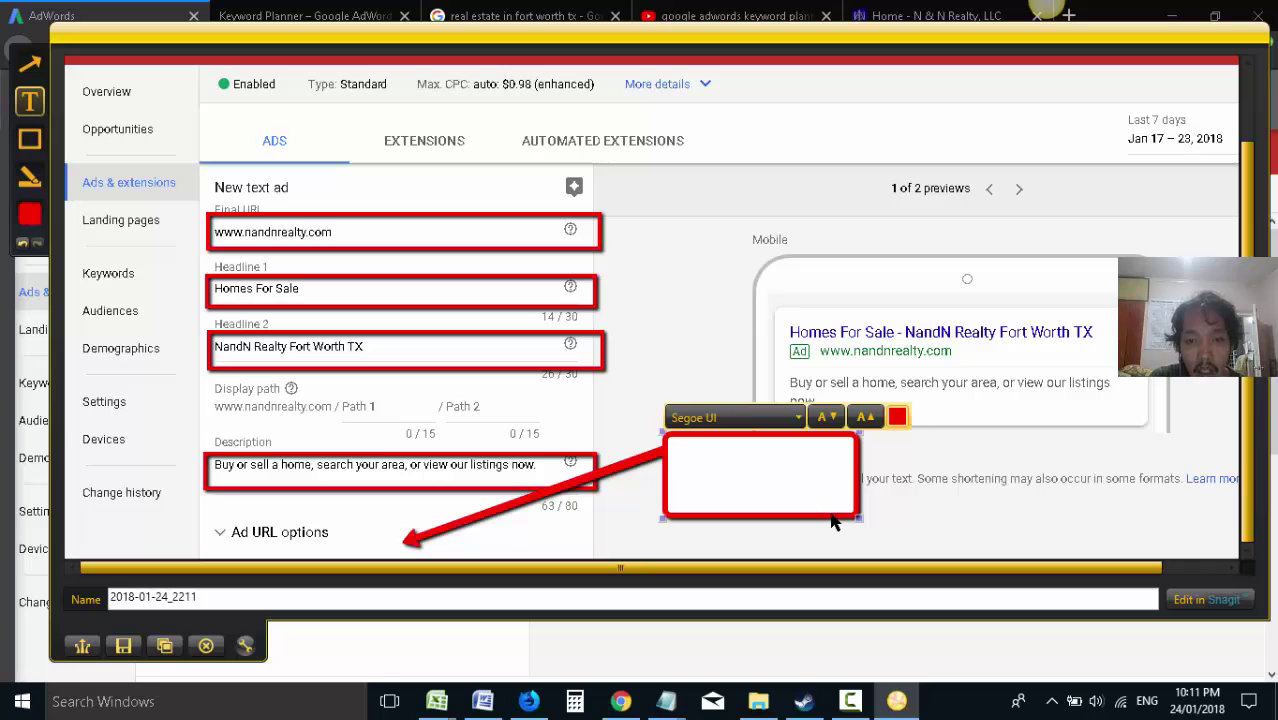
type("then click Sav")
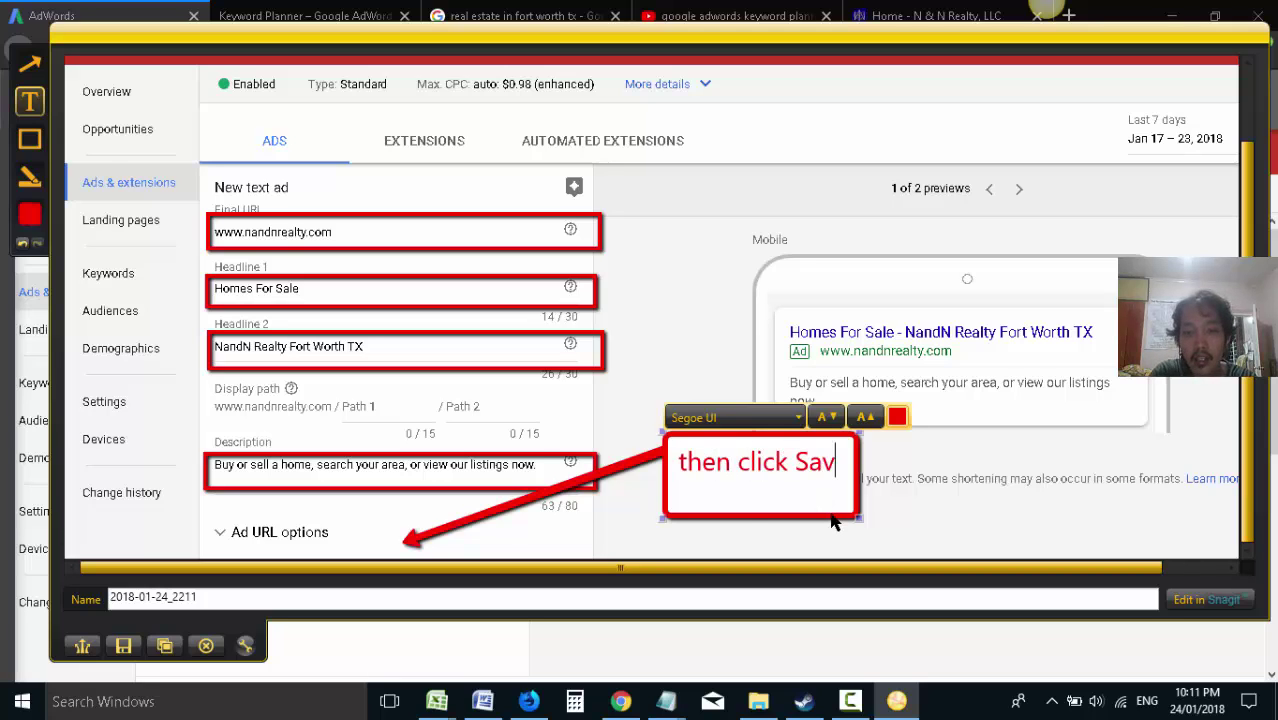
type("e")
- Copy the annotated capture and paste it on a new line at the end of the 01 adwords video.docx document in Word
left_click(165, 645)
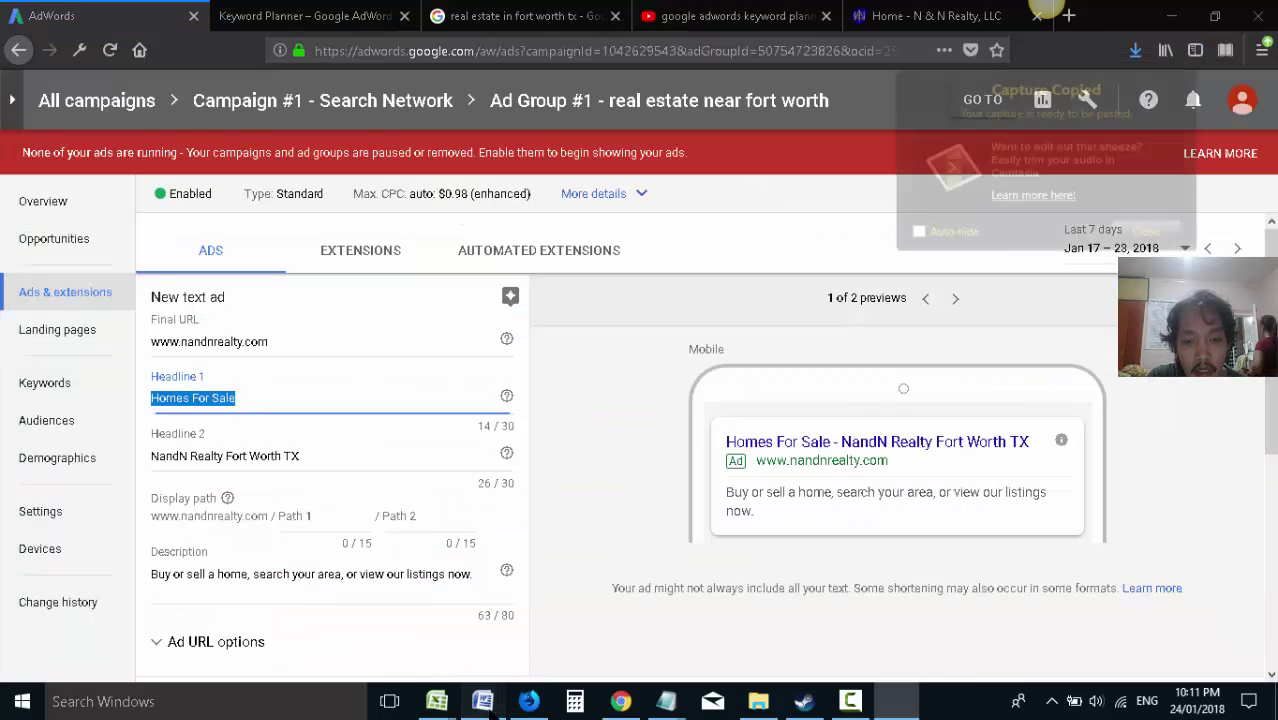
left_click(488, 709)
key("Return")
key("ctrl+v")
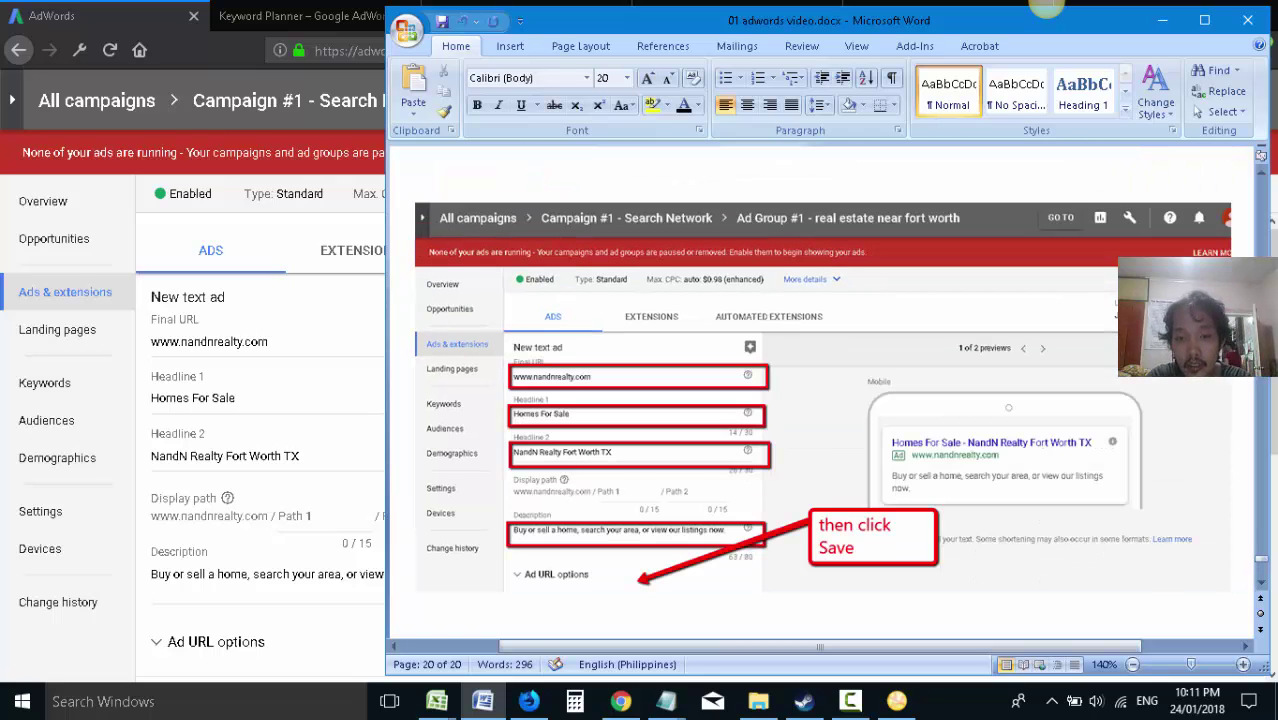
key("Return")
- Switch back to AdWords in Firefox and save the new "Homes For Sale" text ad
left_click(528, 701)
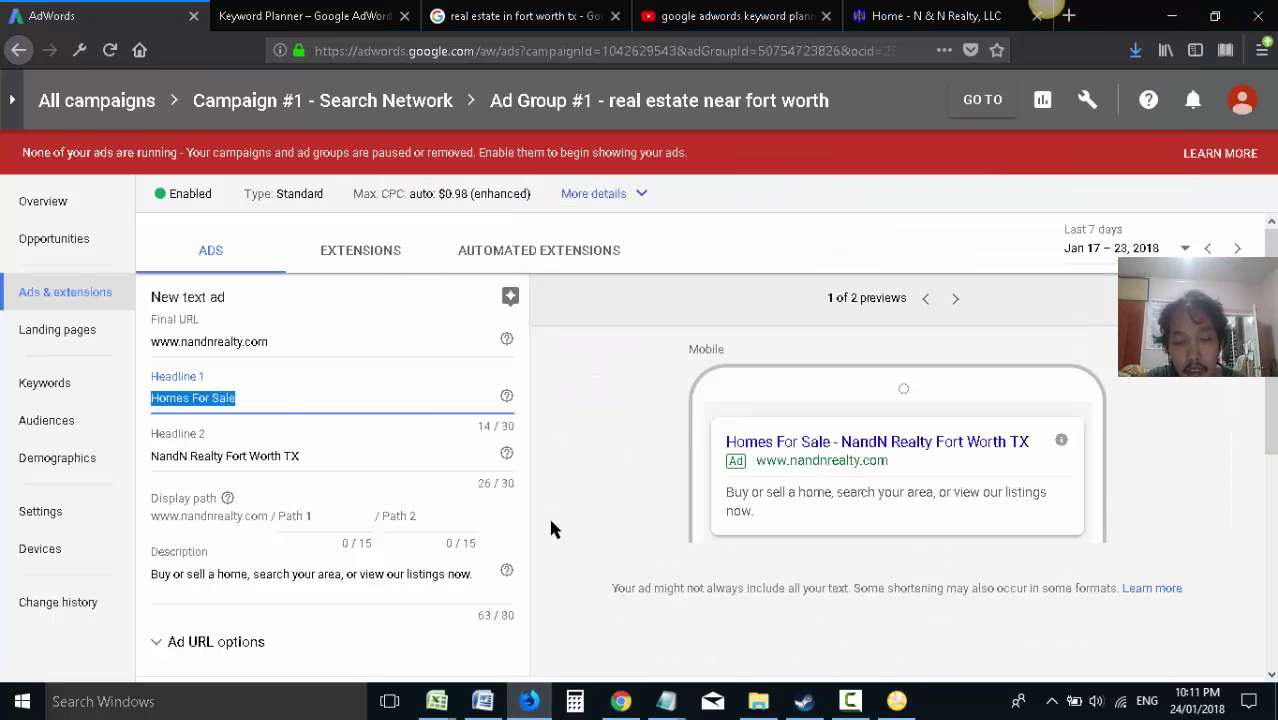
scroll(555, 530, "down", 3)
left_click(245, 570)
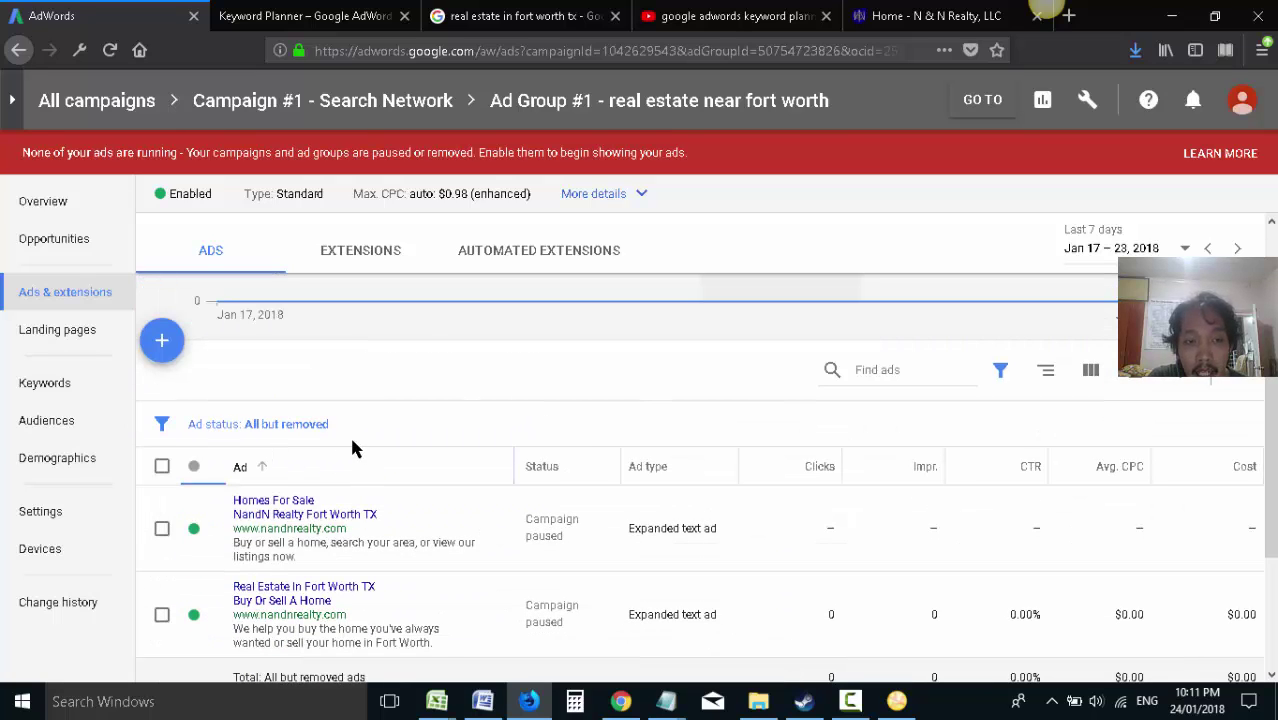
- Capture an image of the ad group's Ads page with both text ads listed
mouse_move(1061, 6)
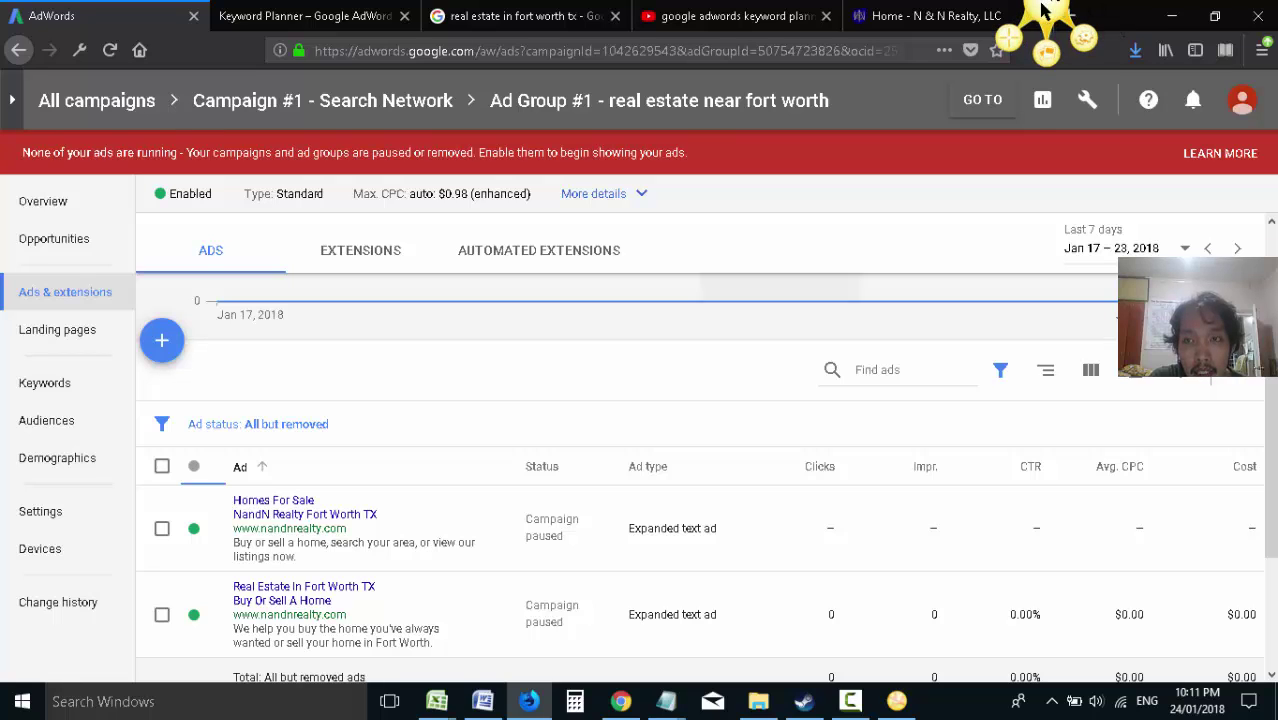
left_click(1012, 38)
left_click_drag(1, 80, 1248, 689)
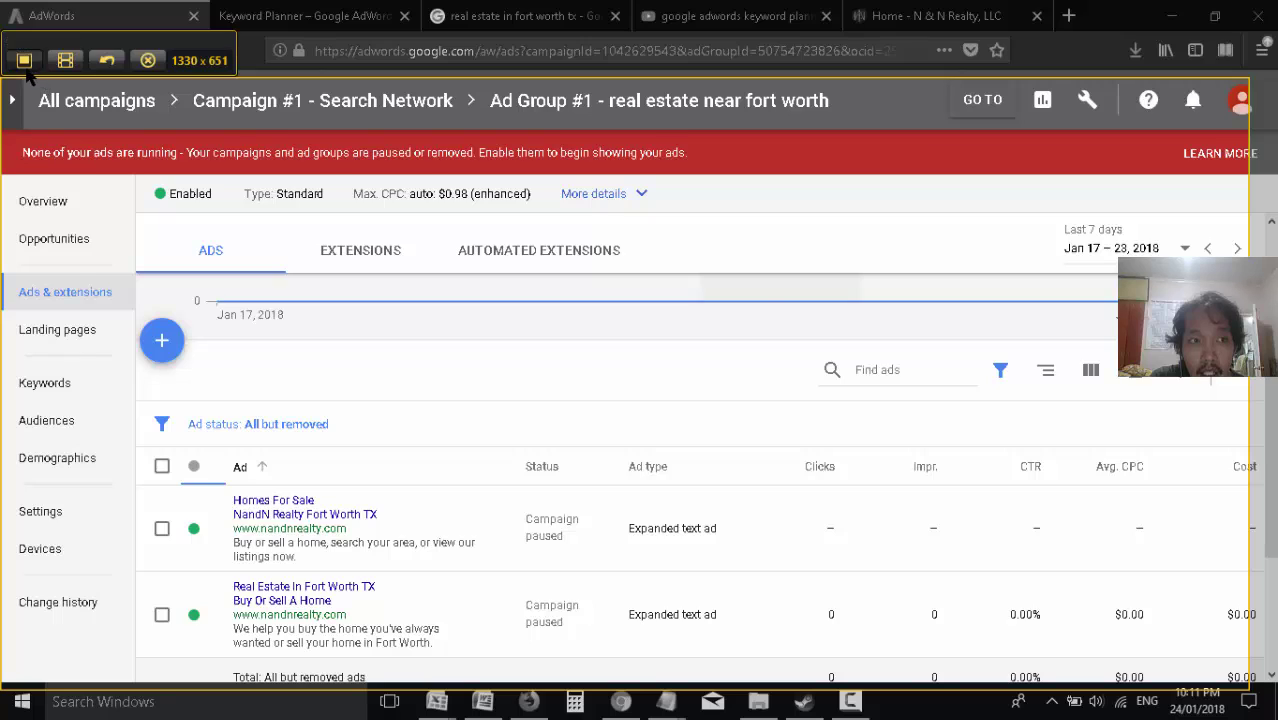
left_click(24, 60)
- Draw a red arrow to the blue plus button in the capture and add a text callout reading "Ad 3 to 5 ads total"
left_click_drag(693, 394, 250, 220)
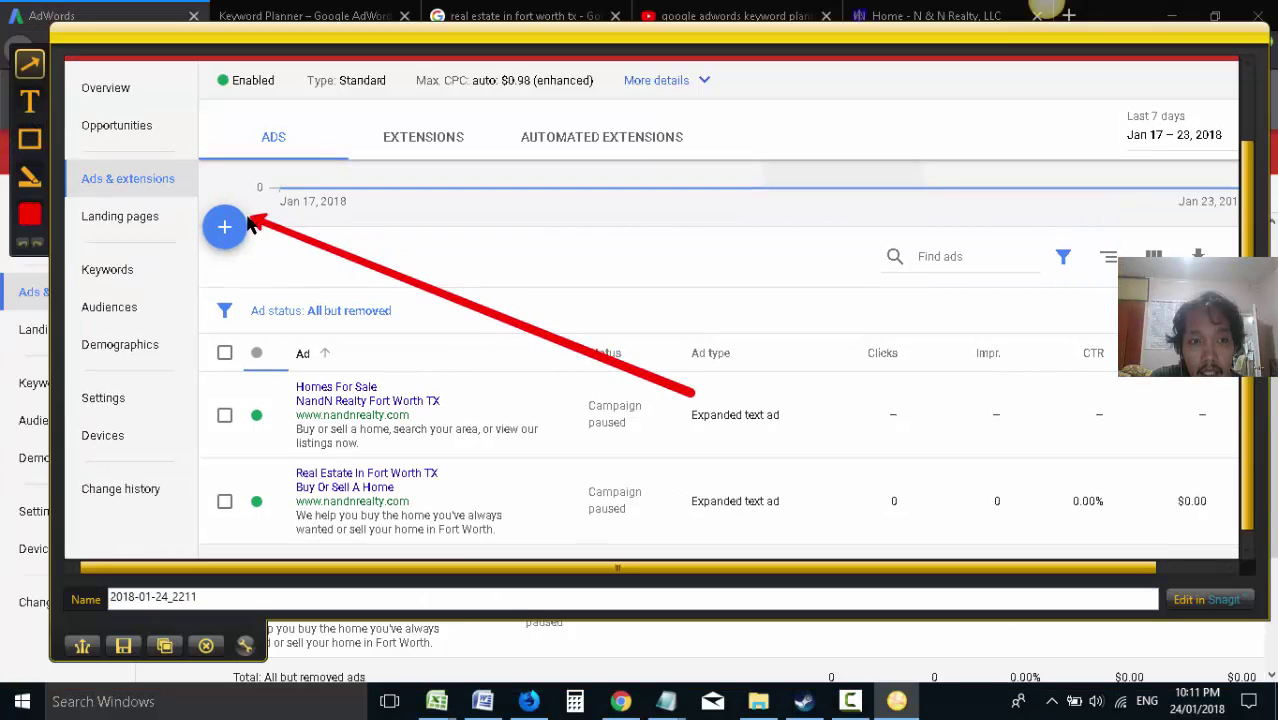
key("t")
left_click_drag(587, 293, 1052, 510)
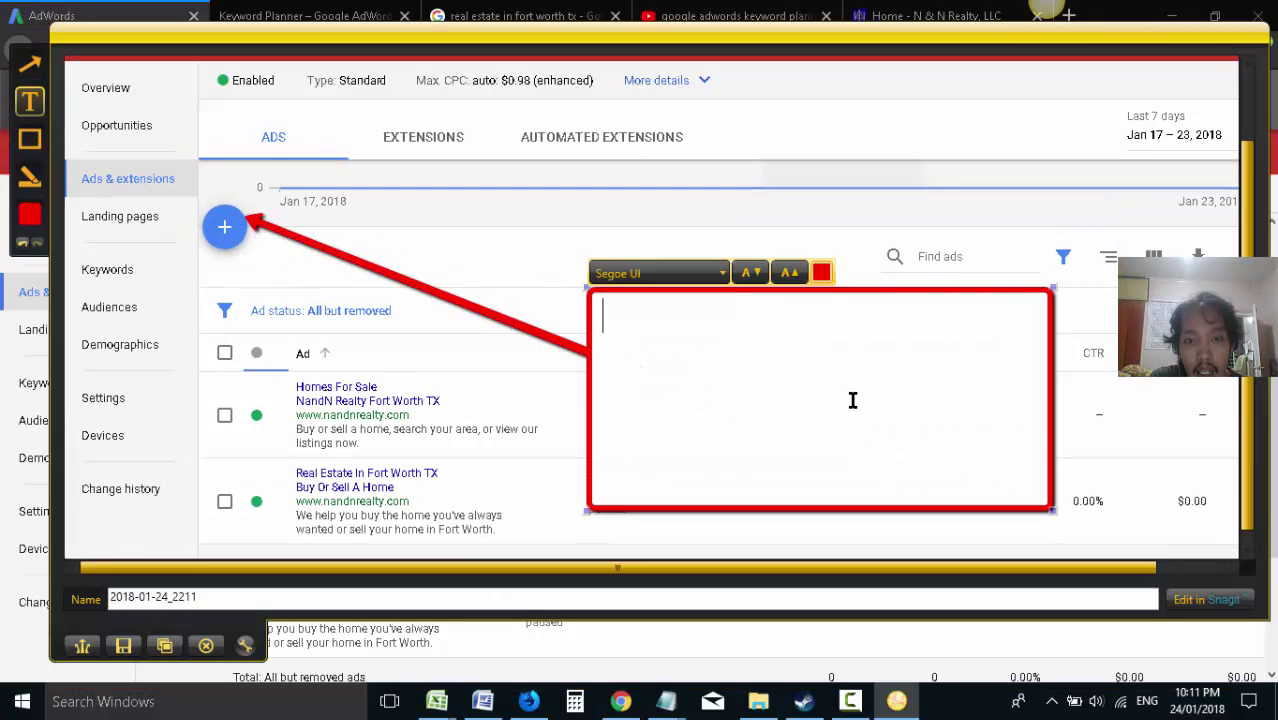
type("Ad 3 to 5 ")
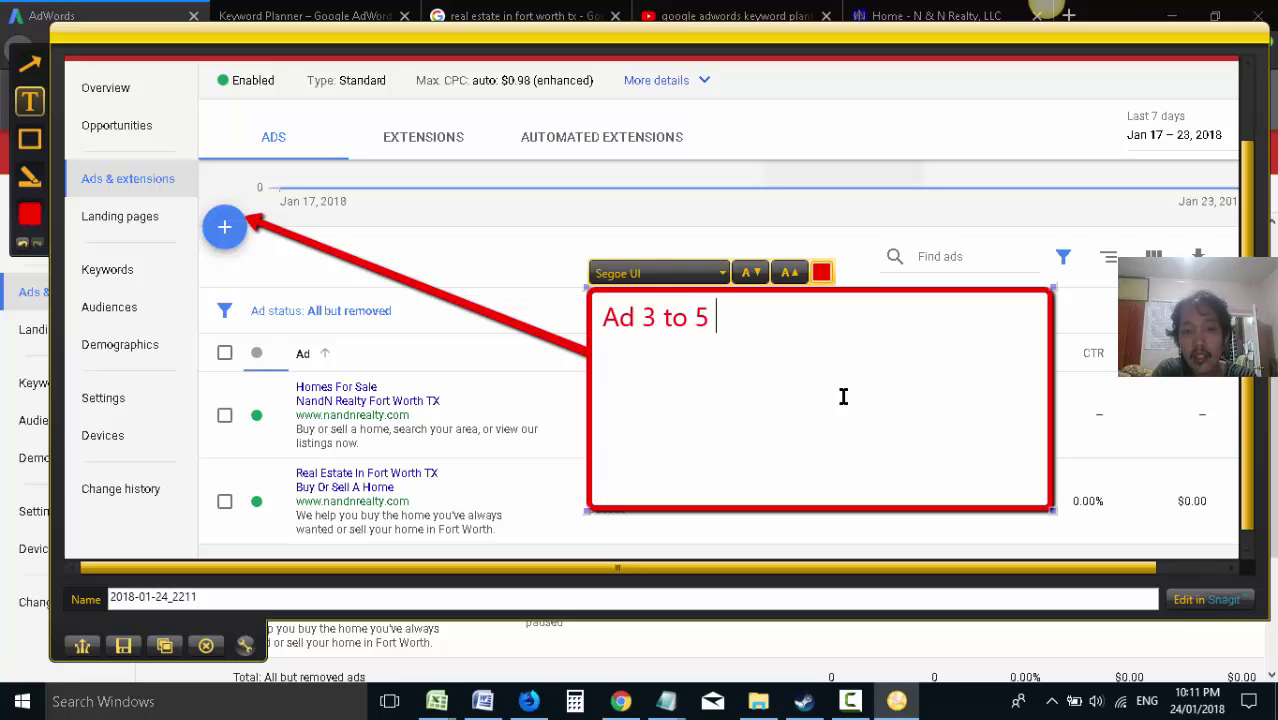
type("ads total")
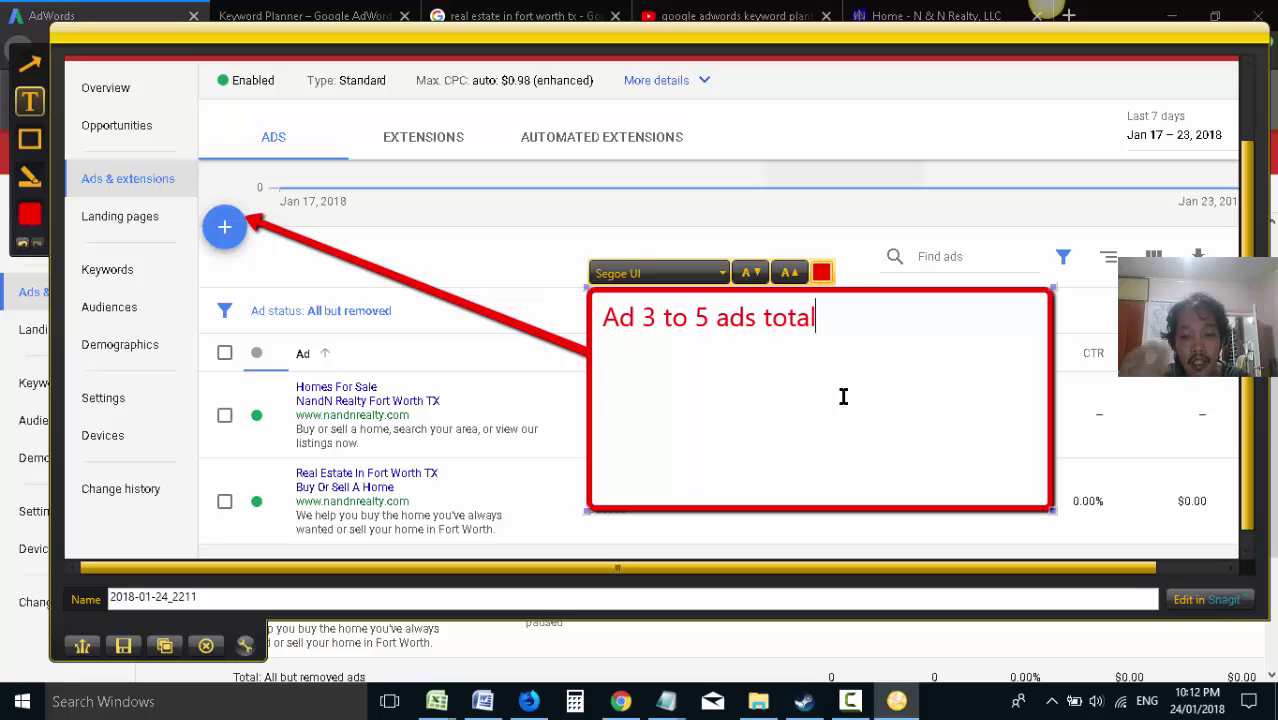
- Add "Ideally you should run at least 3 to 5 ads per ad group" as a separate paragraph in the callout and enlarge its box upward
type("Ideally you")
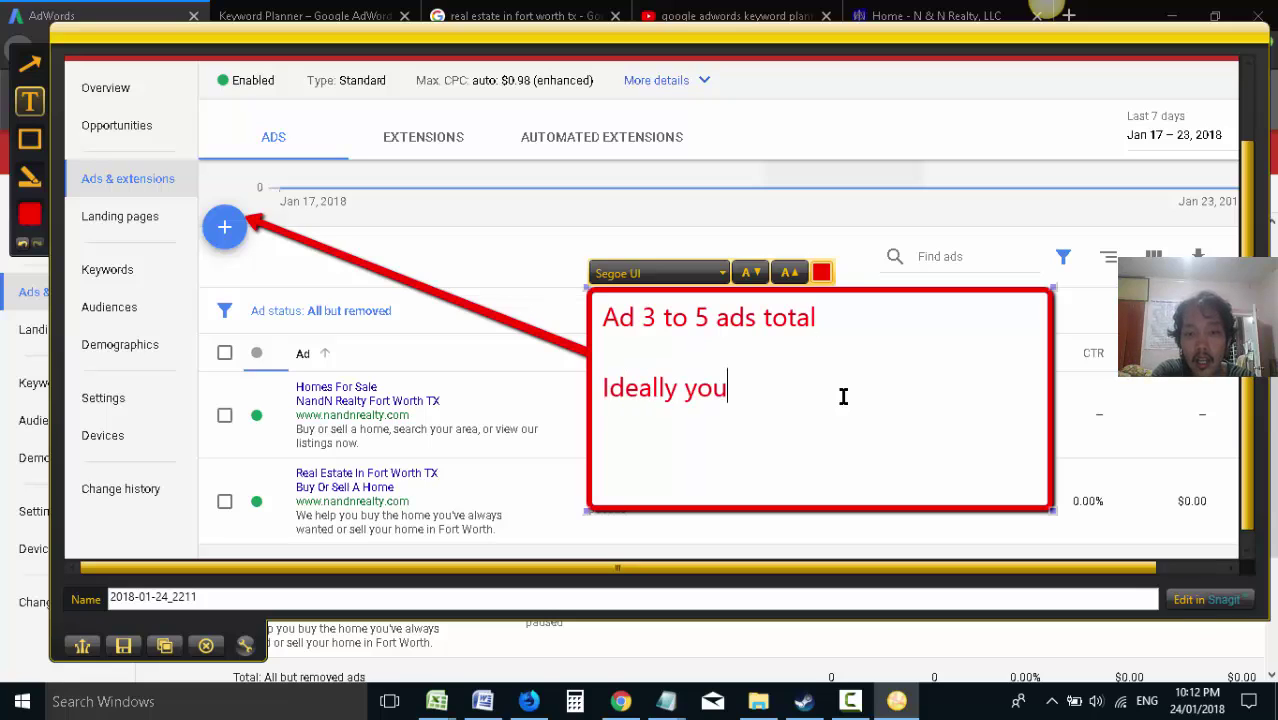
type(" should rn")
key("BackSpace")
key("BackSpace")
key("BackSpace")
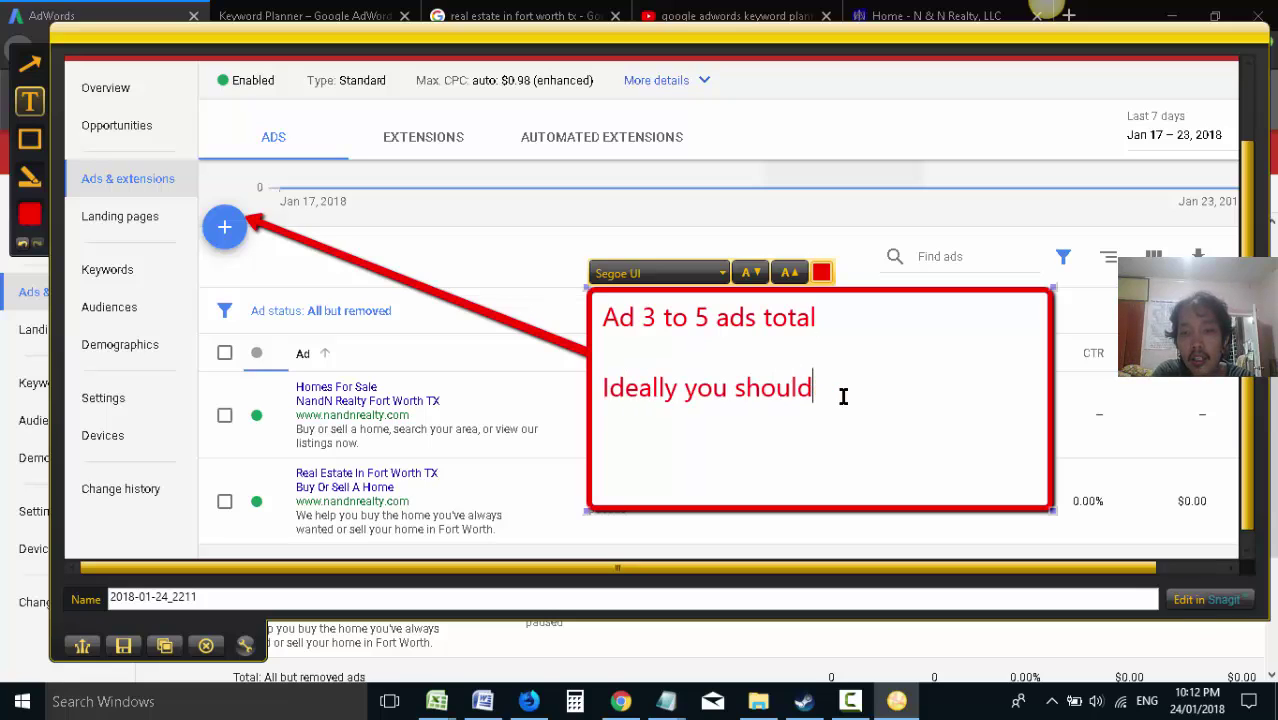
type("un at le")
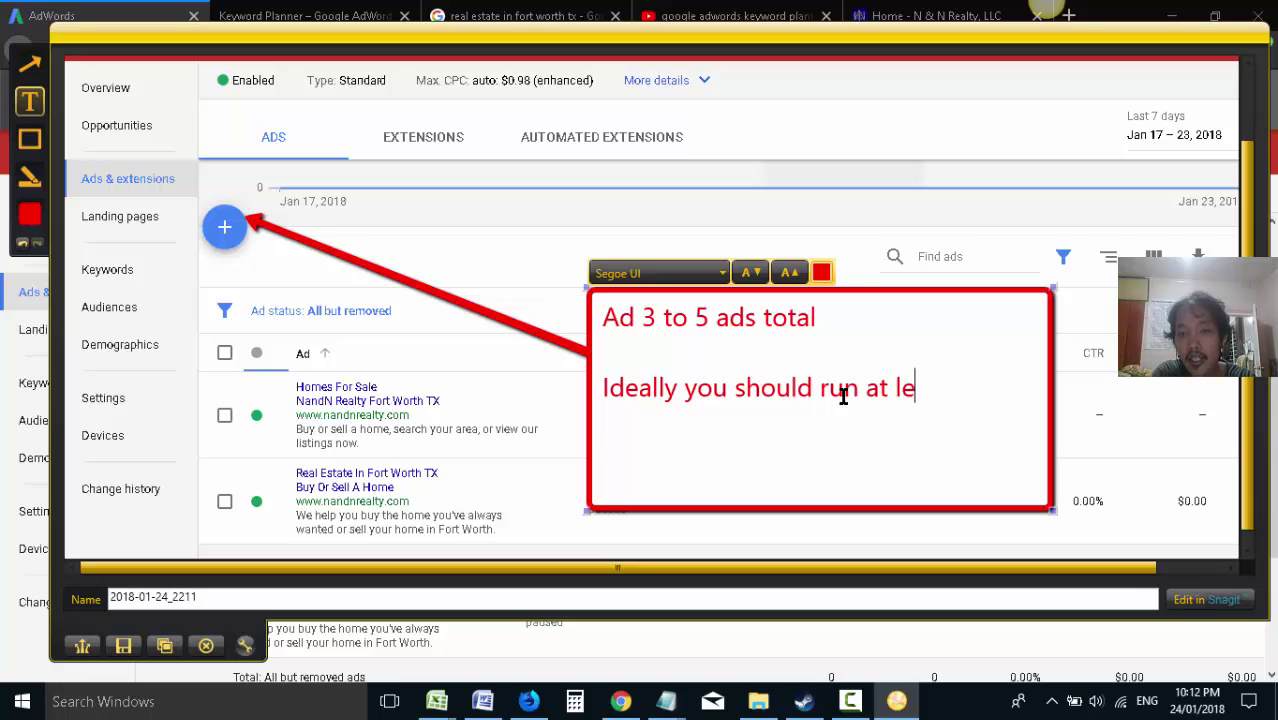
type("ast 3 to 5 ads")
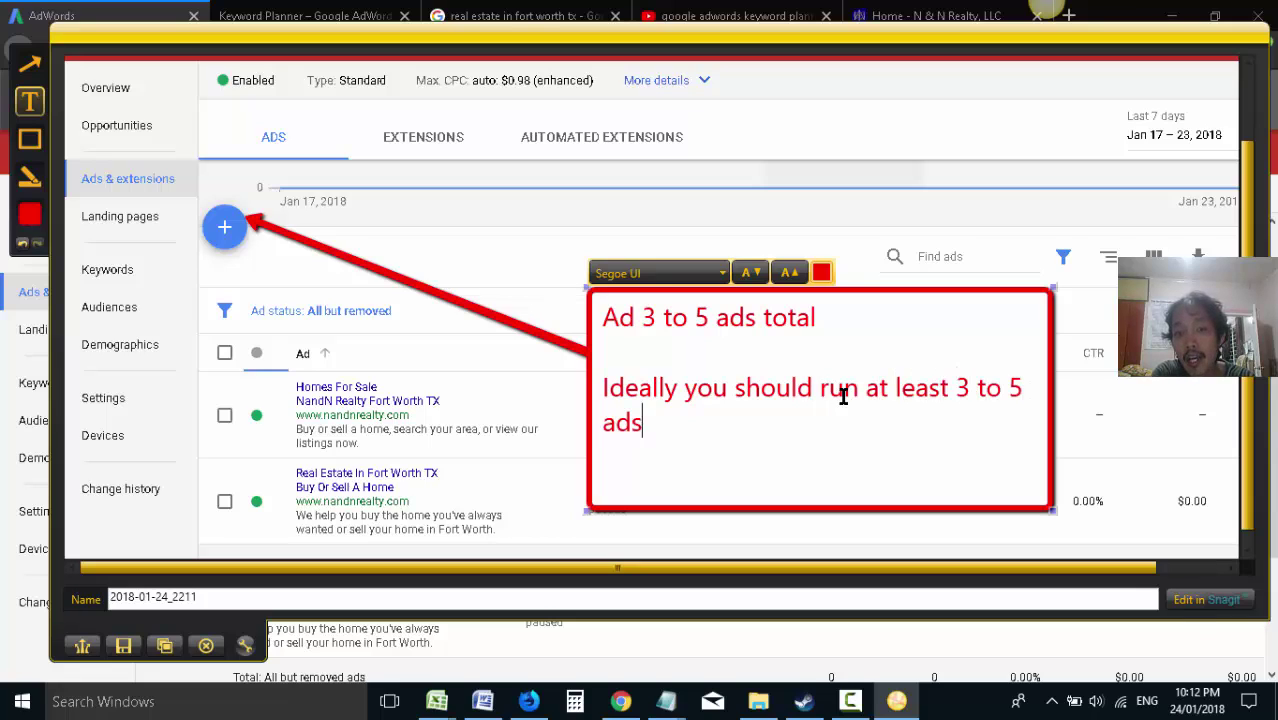
type(" per ad group")
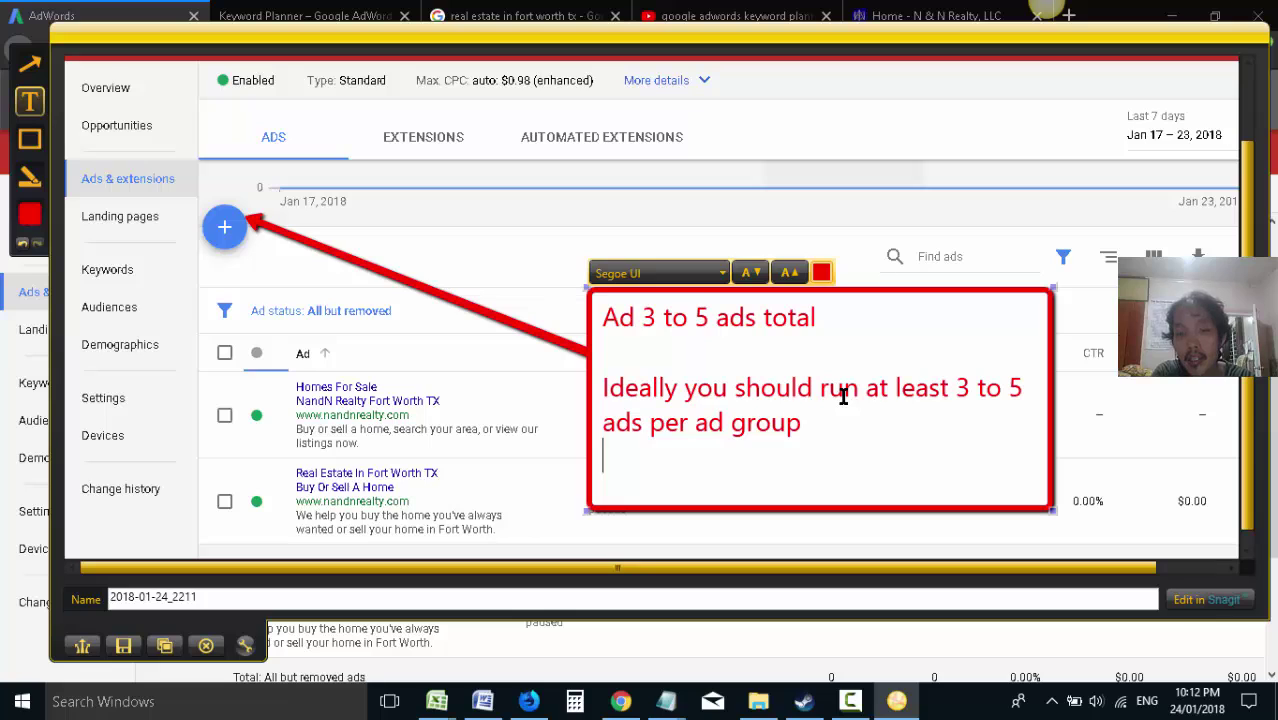
key("Return")
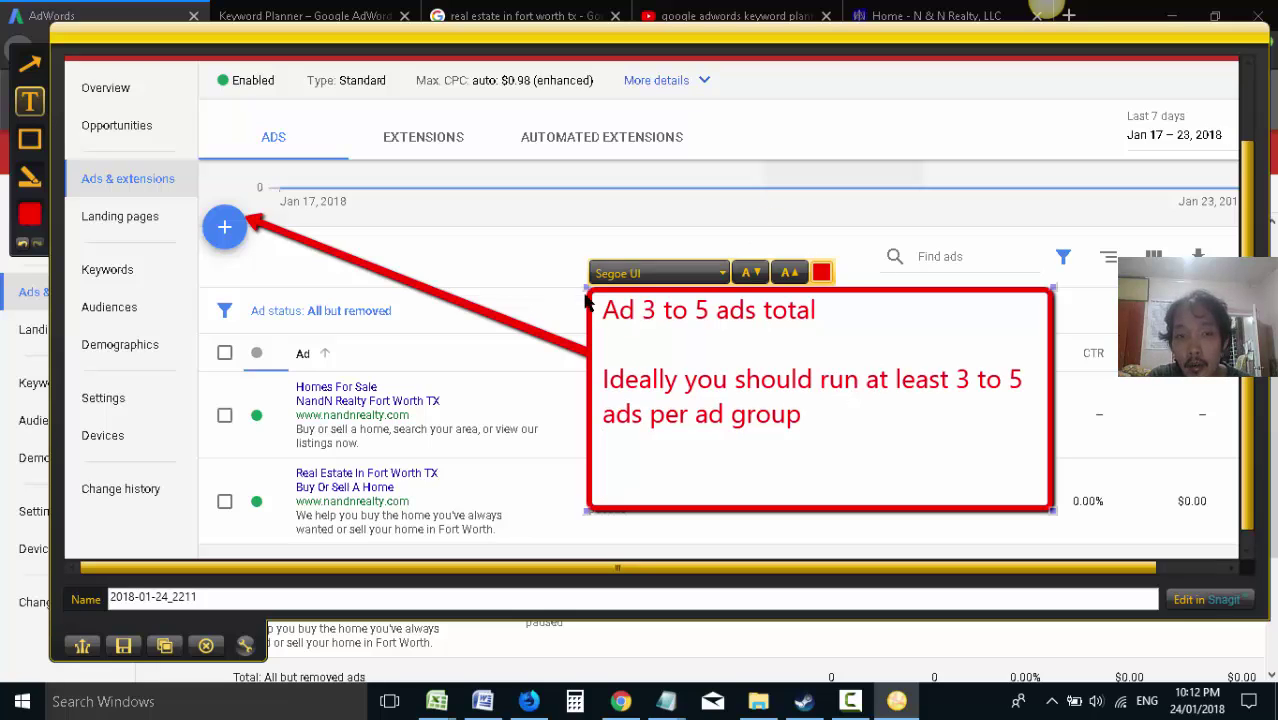
left_click_drag(588, 291, 563, 168)
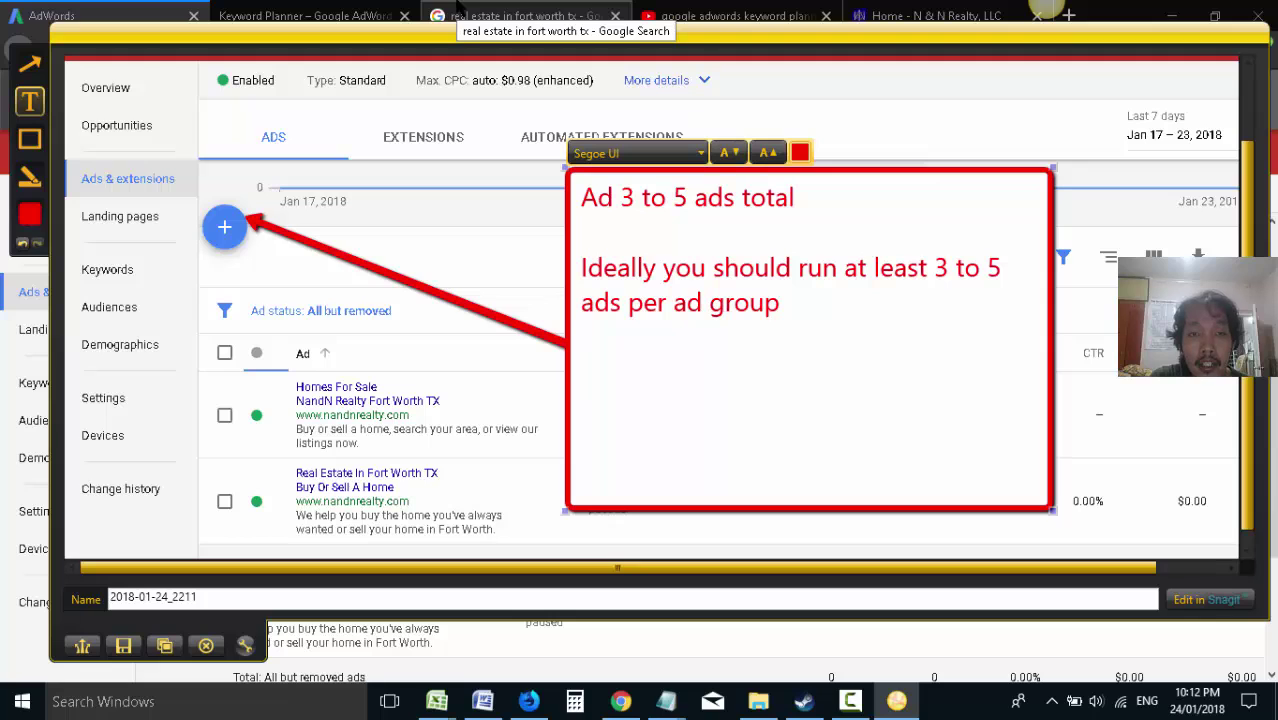
key("Escape")
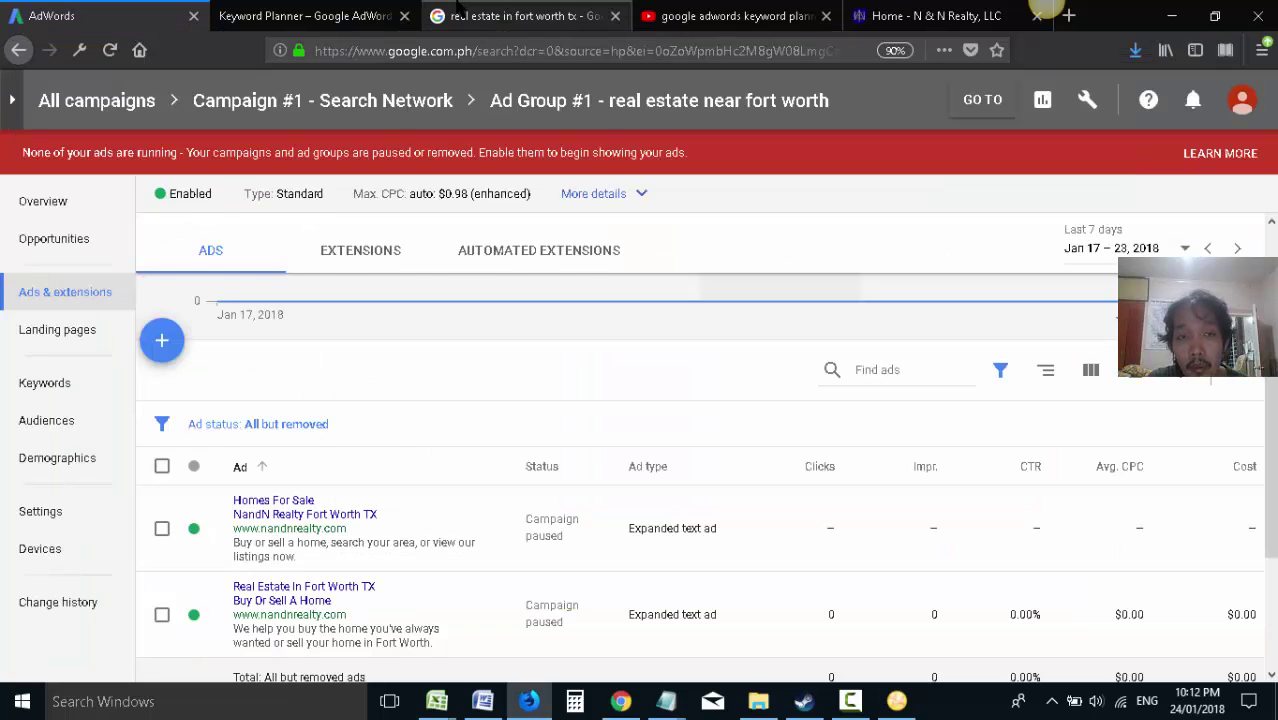
- Look at the ads in the "real estate in fort worth tx" Google results, and return to AdWords to review the ad group's ad list
left_click(457, 12)
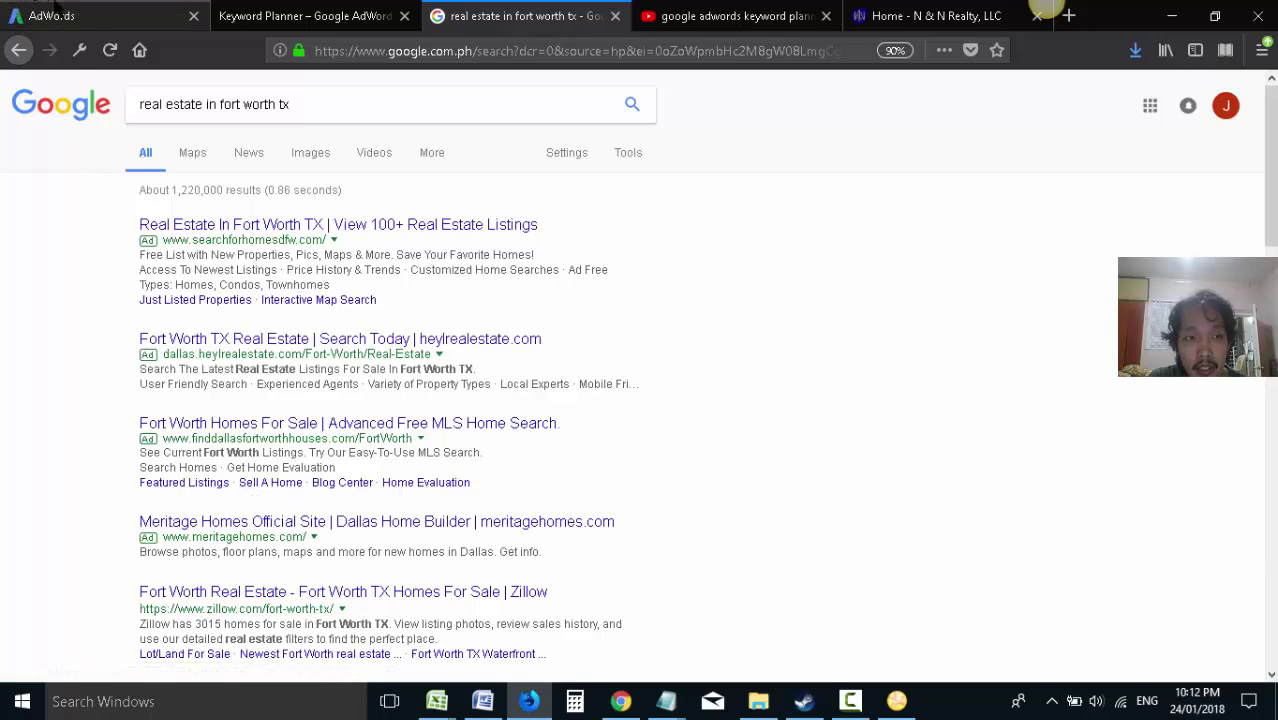
left_click(60, 14)
scroll(552, 598, "down", 1)
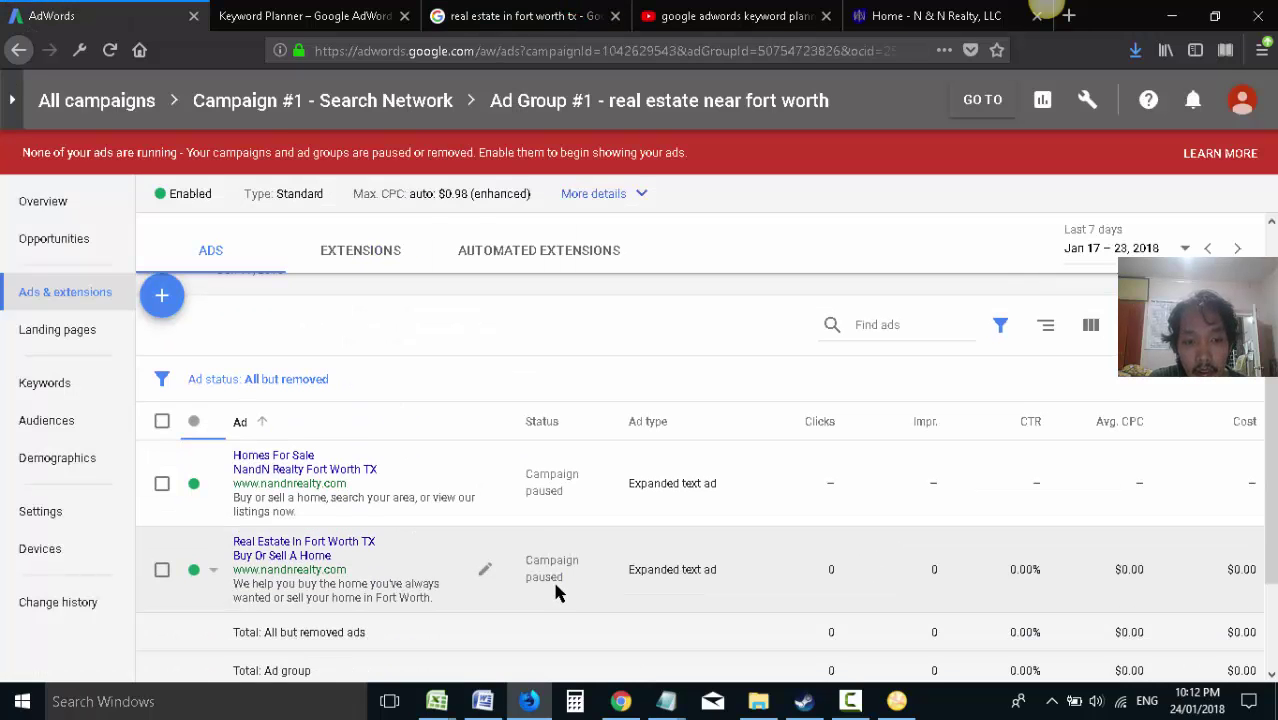
scroll(563, 590, "down", 1)
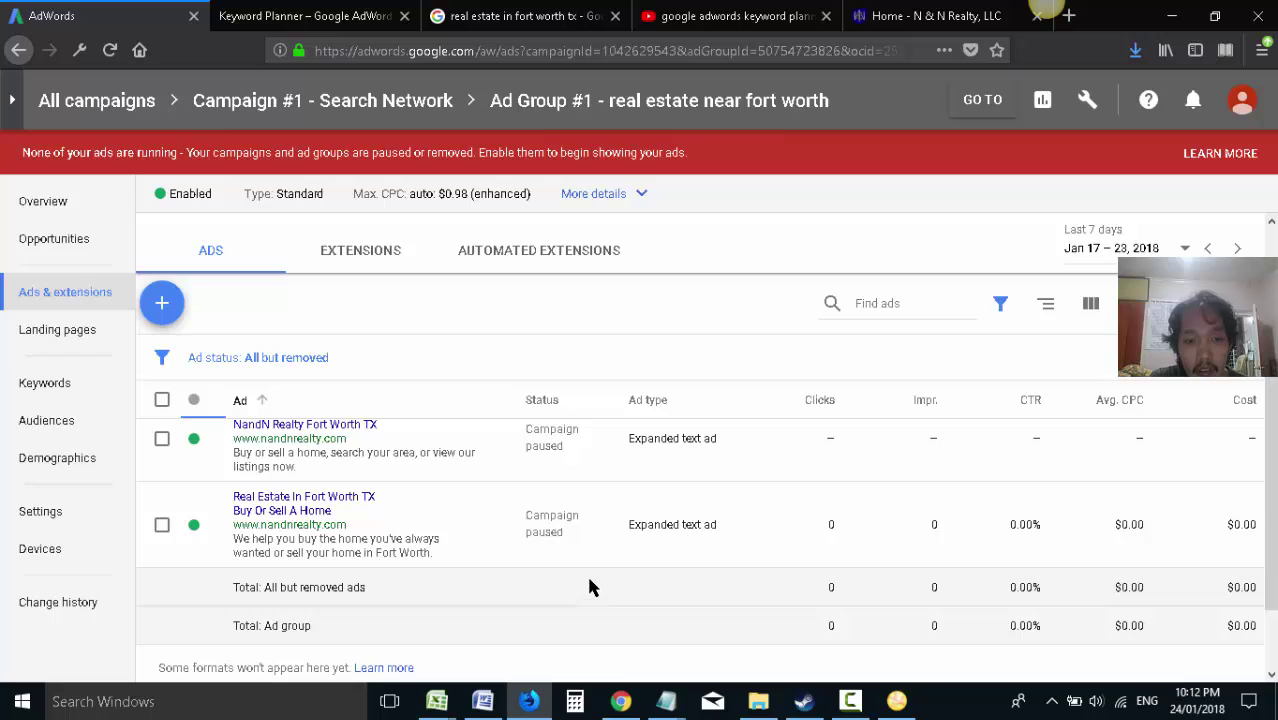
scroll(590, 567, "down", 1)
scroll(595, 563, "up", 2)
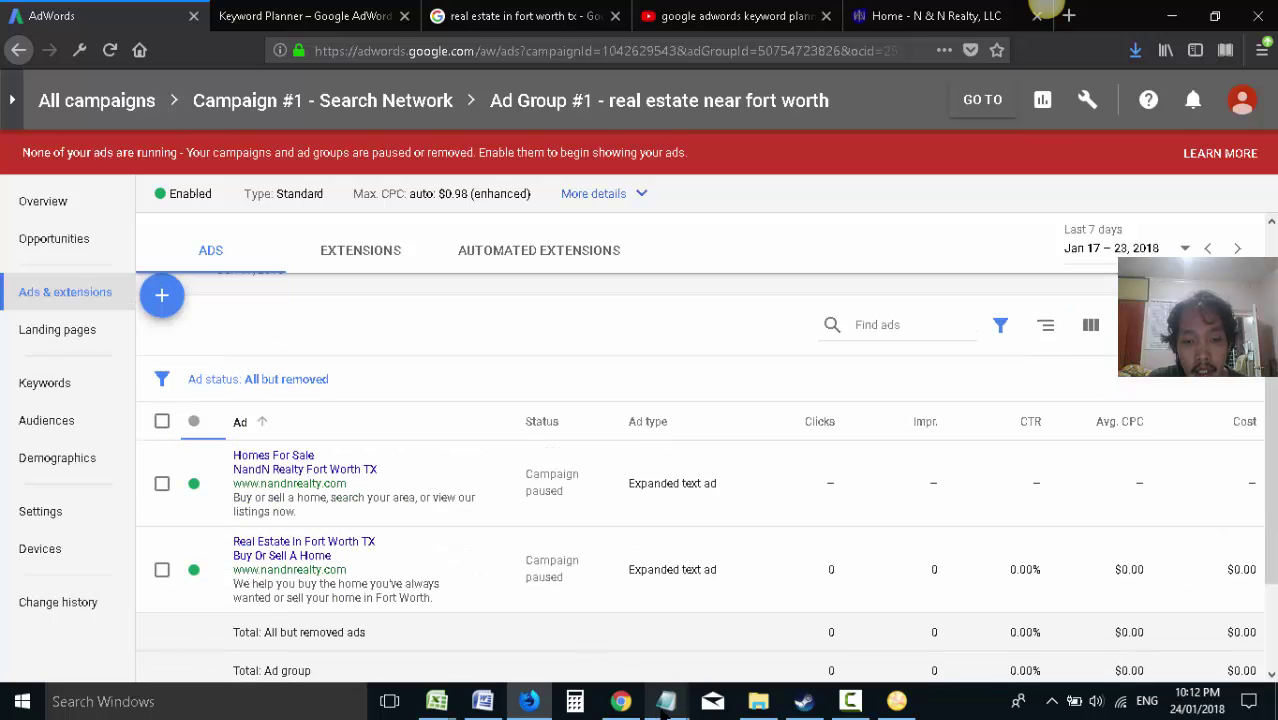
- Duplicate all four prepared ads below the originals in 20 adwords ads.txt
mouse_move(665, 703)
left_click(699, 652)
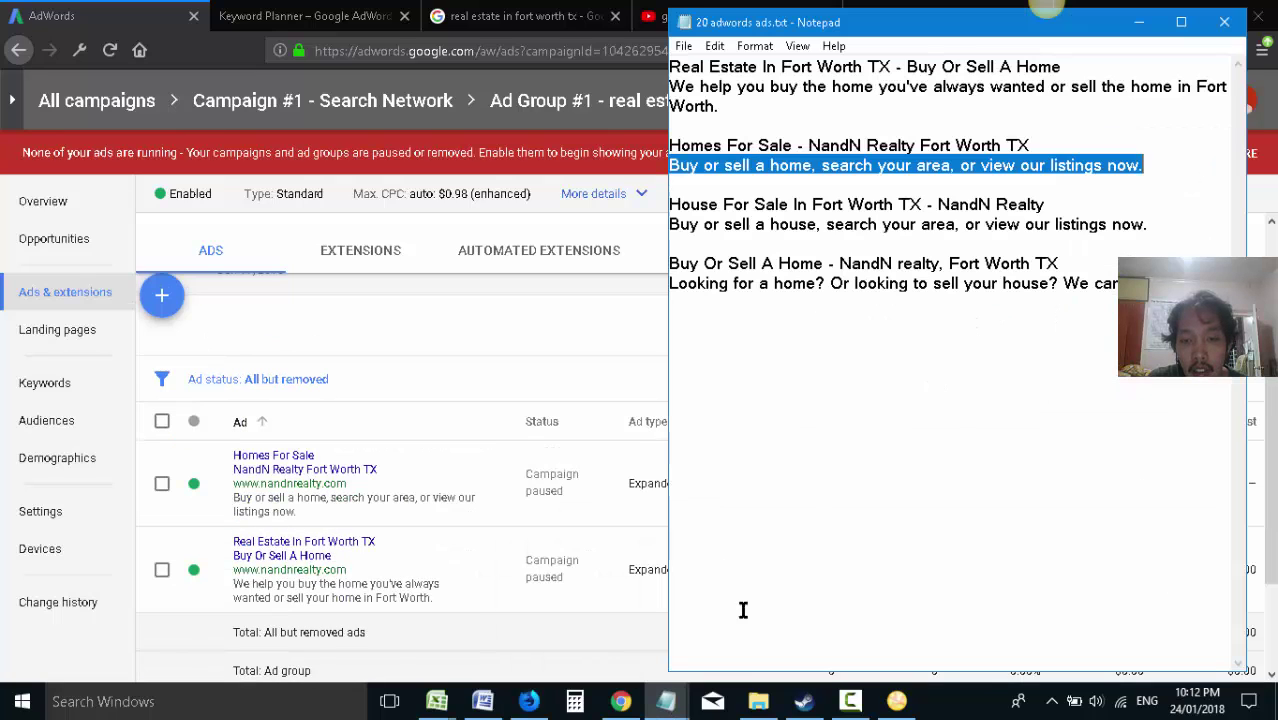
left_click(933, 292)
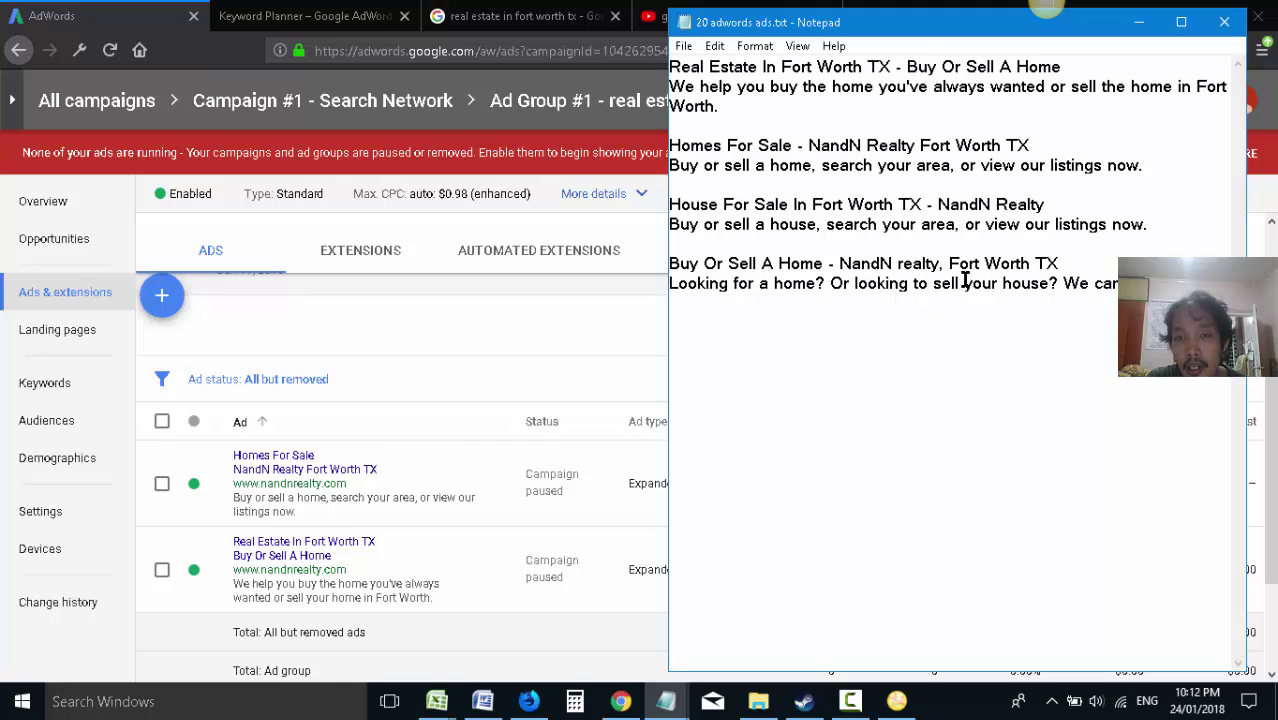
left_click_drag(1104, 283, 623, 39)
key("ctrl+c")
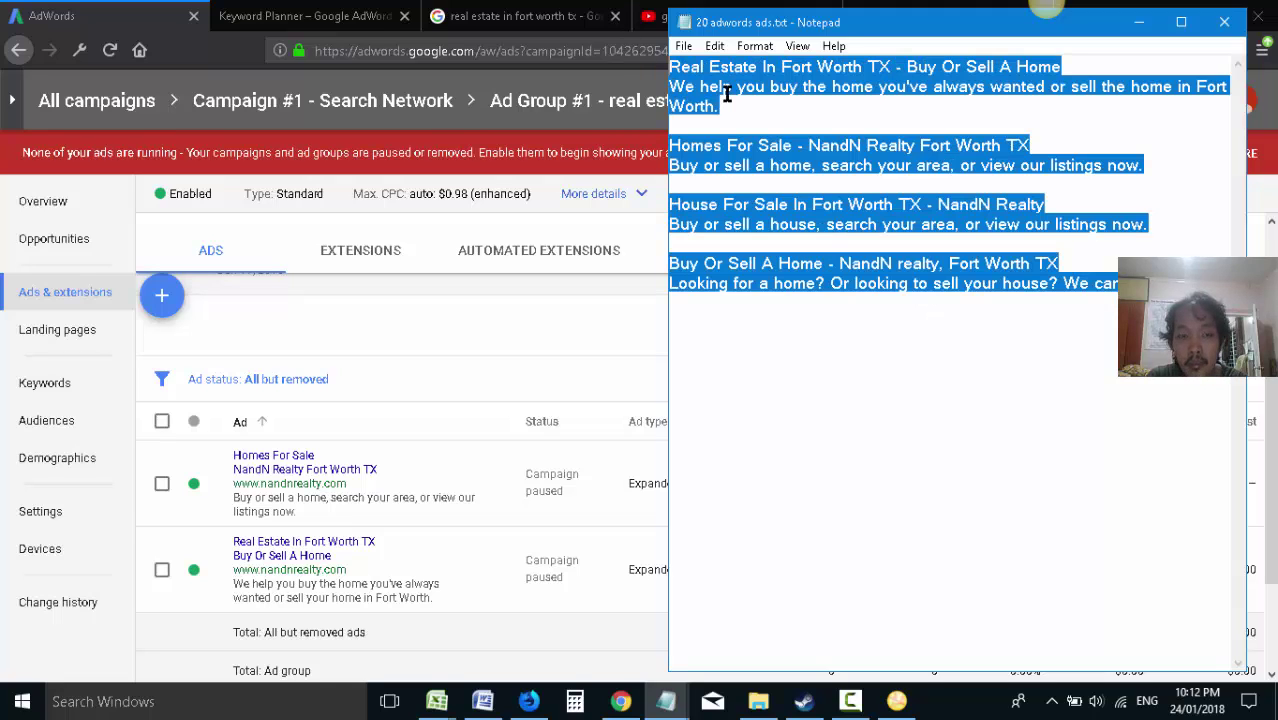
left_click(1150, 275)
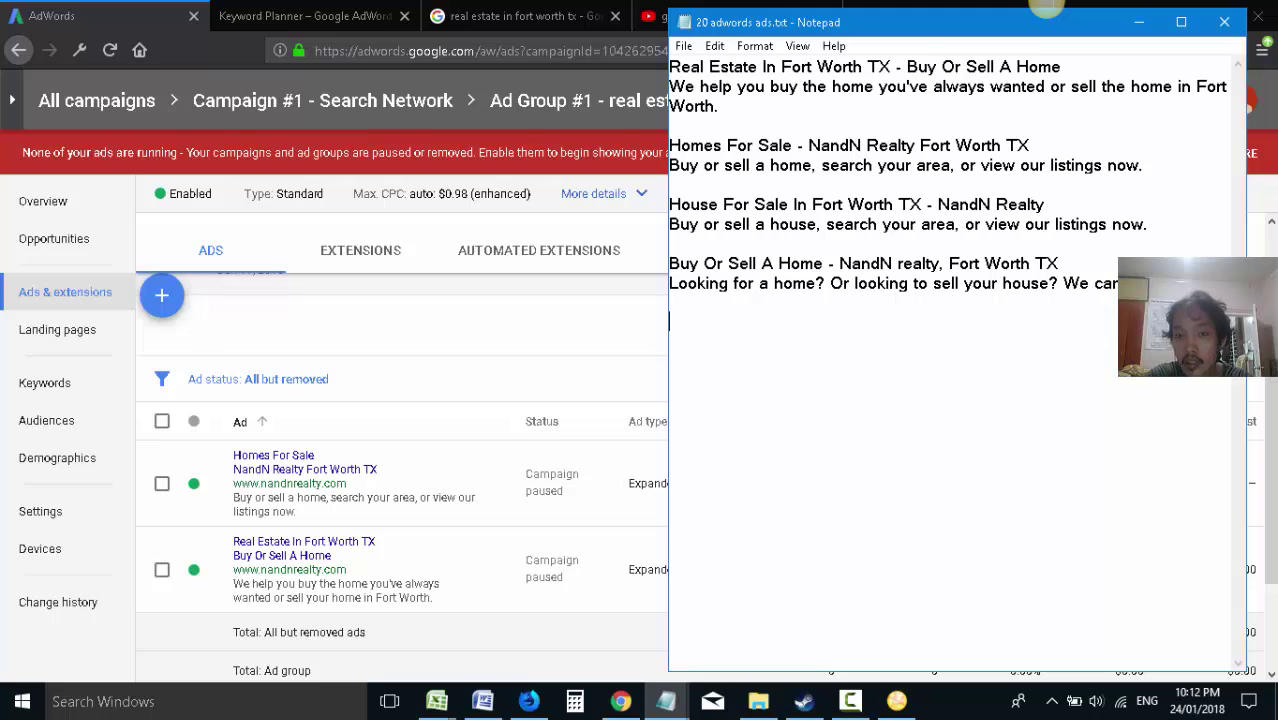
key("ctrl+v")
- Look at the ad headlines in the "real estate in fort worth tx" Google results, and return to the 20 adwords ads.txt notes
left_click(515, 16)
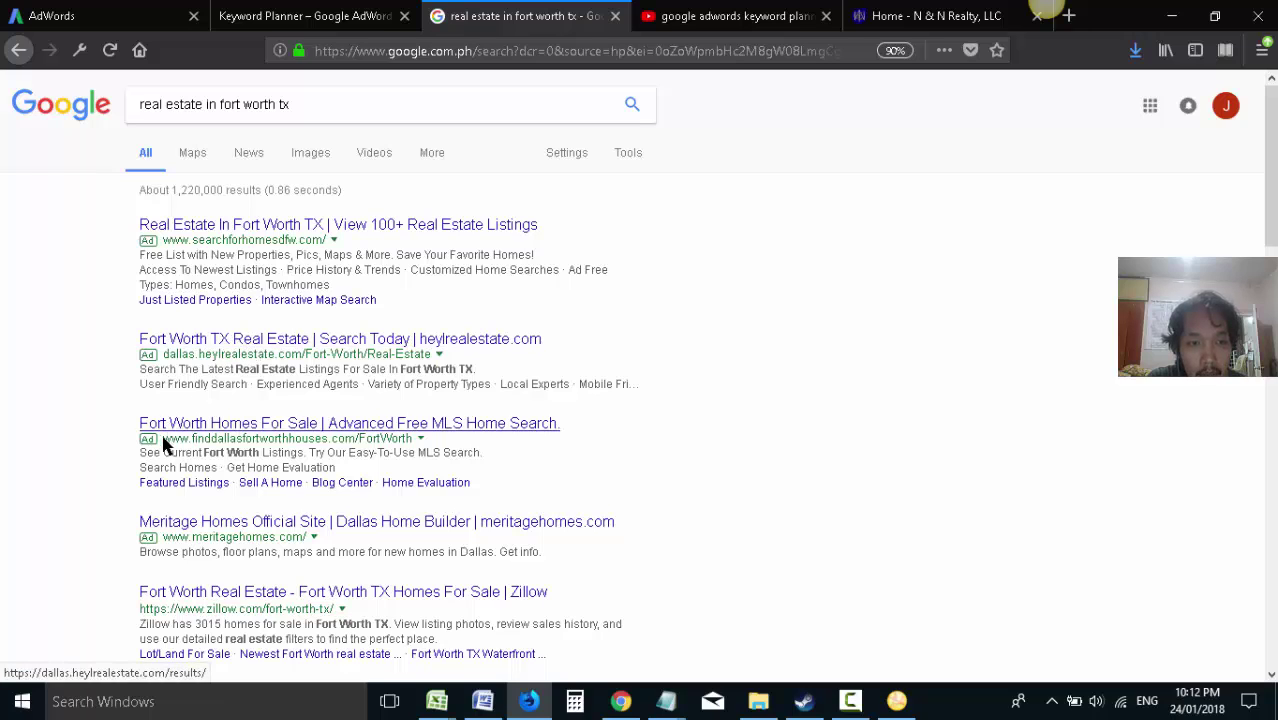
left_click(60, 16)
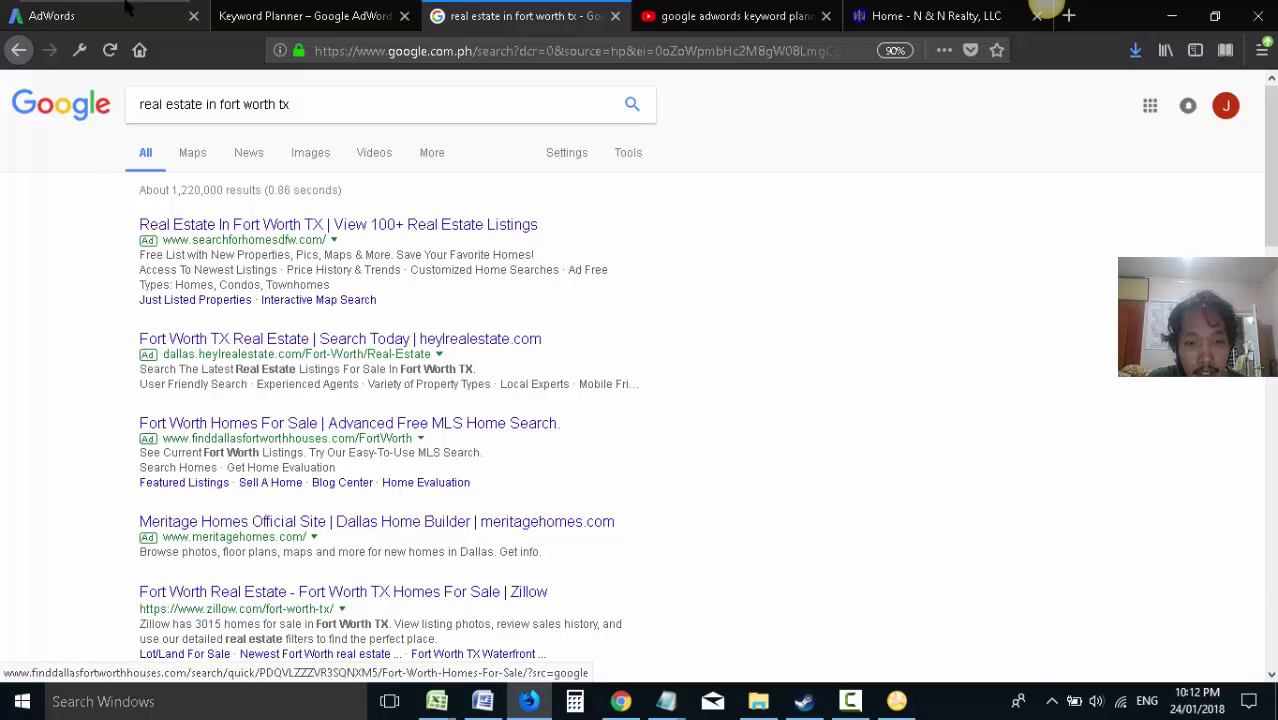
mouse_move(666, 701)
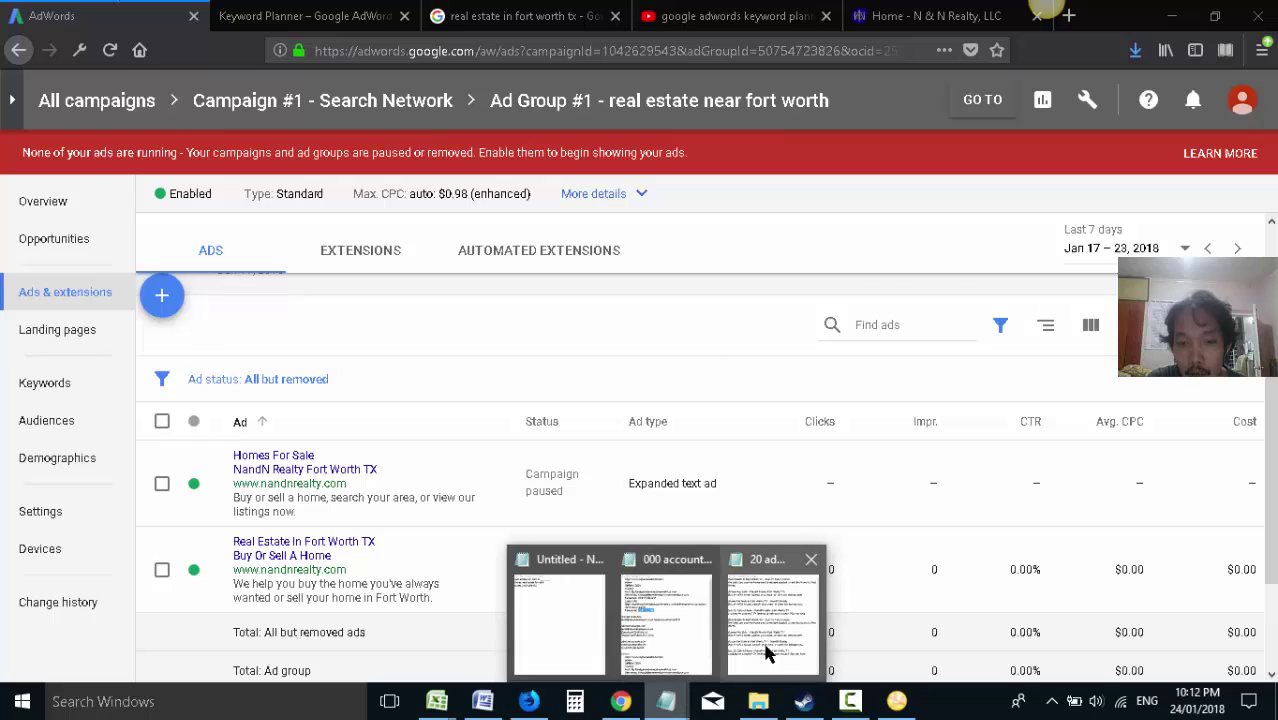
left_click(765, 651)
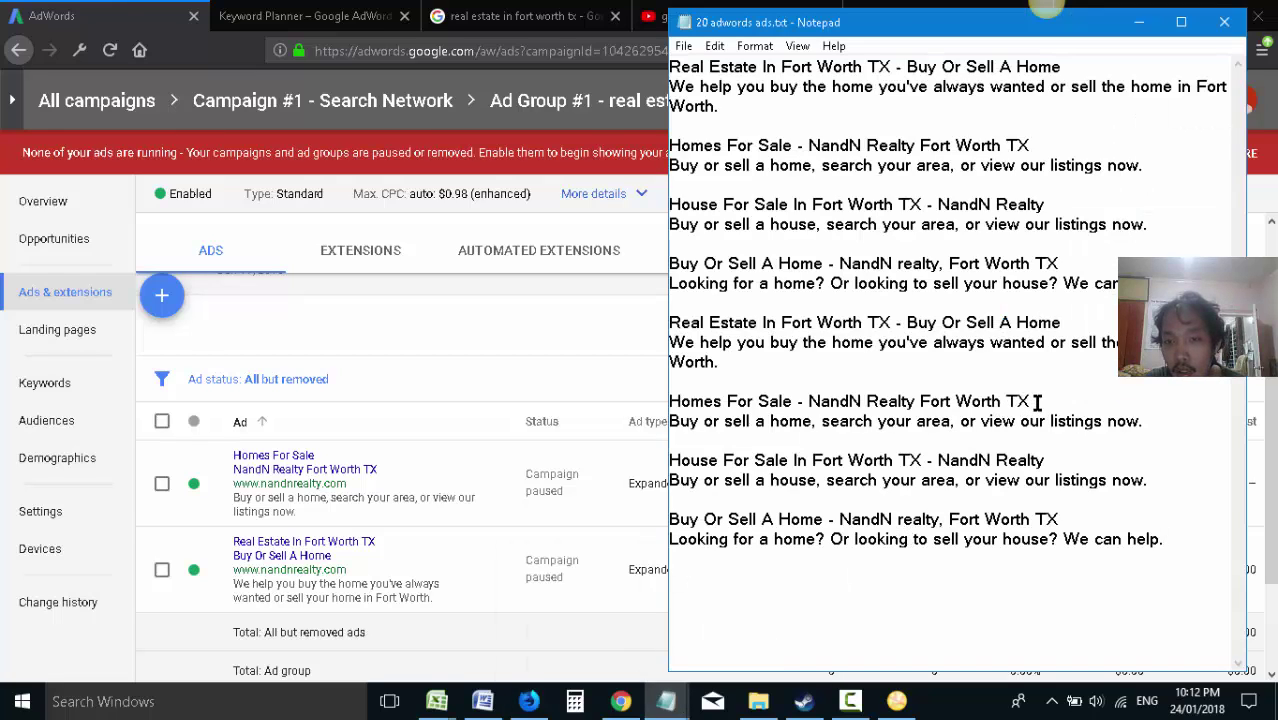
- Insert a line of equals signs to separate the original ads from the duplicated set
left_click_drag(1038, 401, 920, 401)
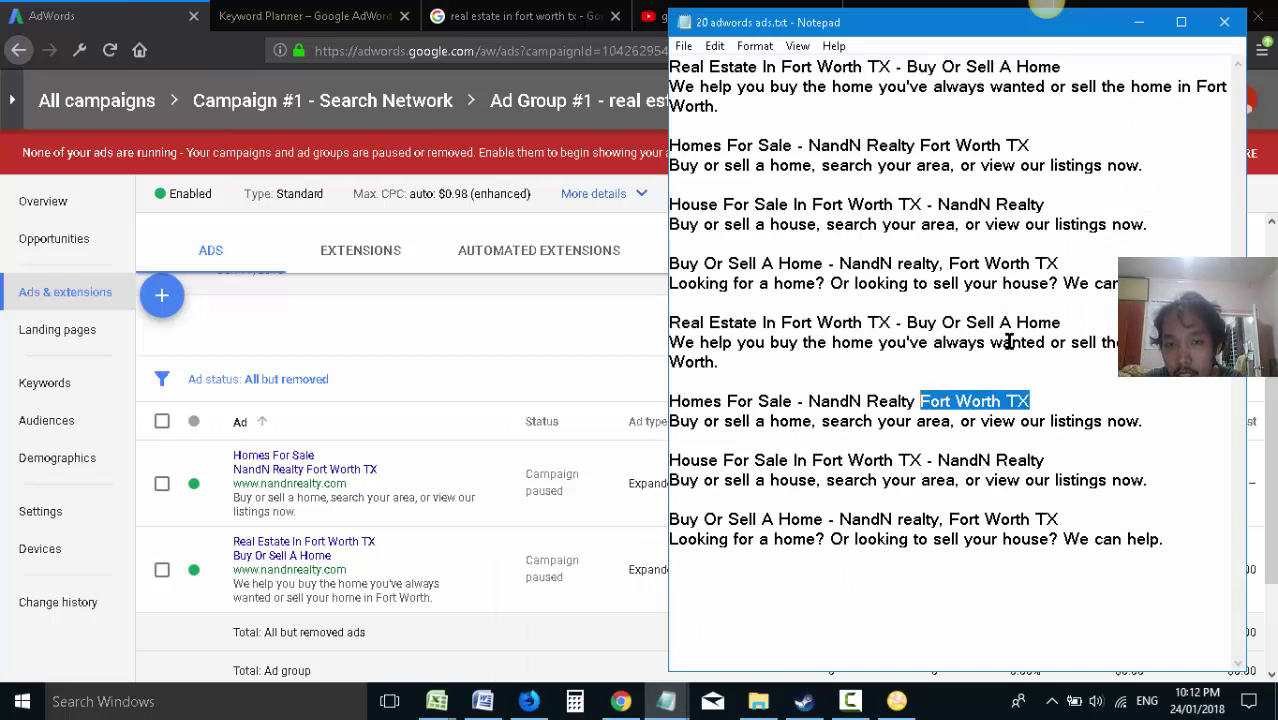
left_click(955, 322)
key("Return")
type("===")
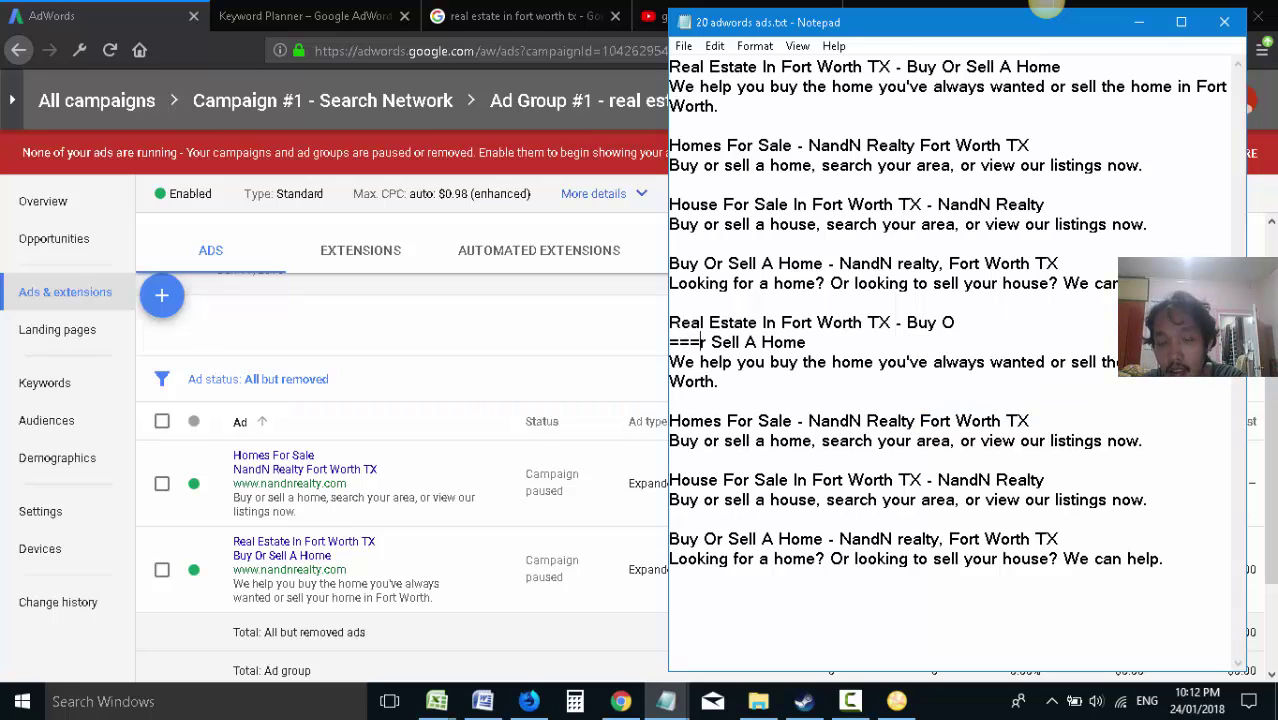
key("BackSpace")
key("BackSpace")
key("BackSpace")
key("BackSpace")
key("Return")
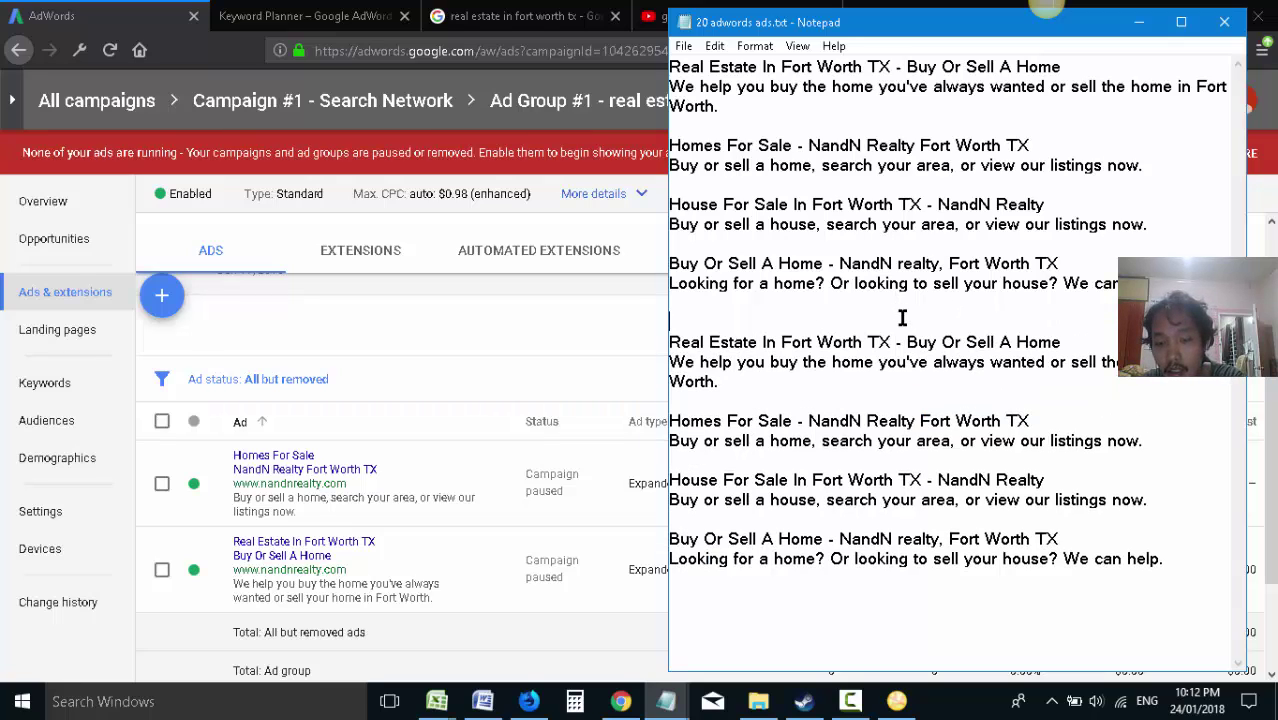
type("======================")
key("Return")
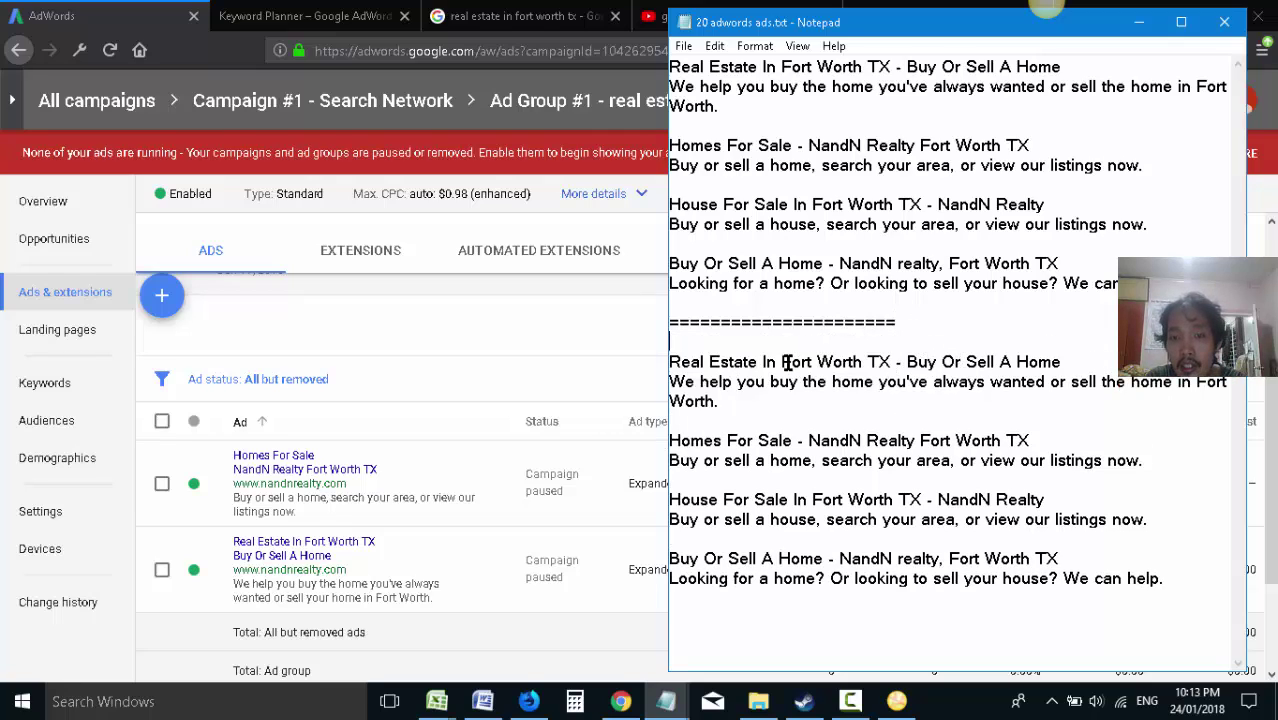
- Move "Fort Worth TX" to the start of the duplicated "Real Estate In" headline and remove the extra space before its hyphen
left_click_drag(783, 362, 886, 368)
key("ctrl+x")
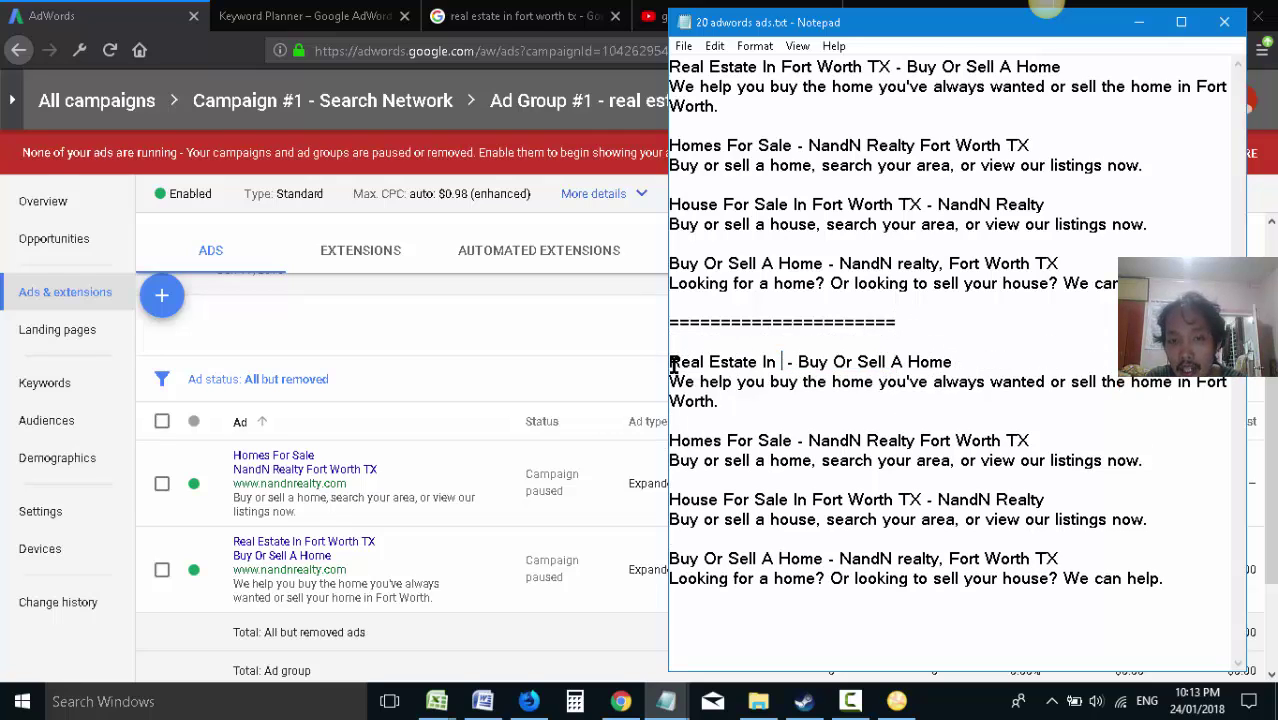
left_click(672, 362)
key("ctrl+v")
left_click(898, 362)
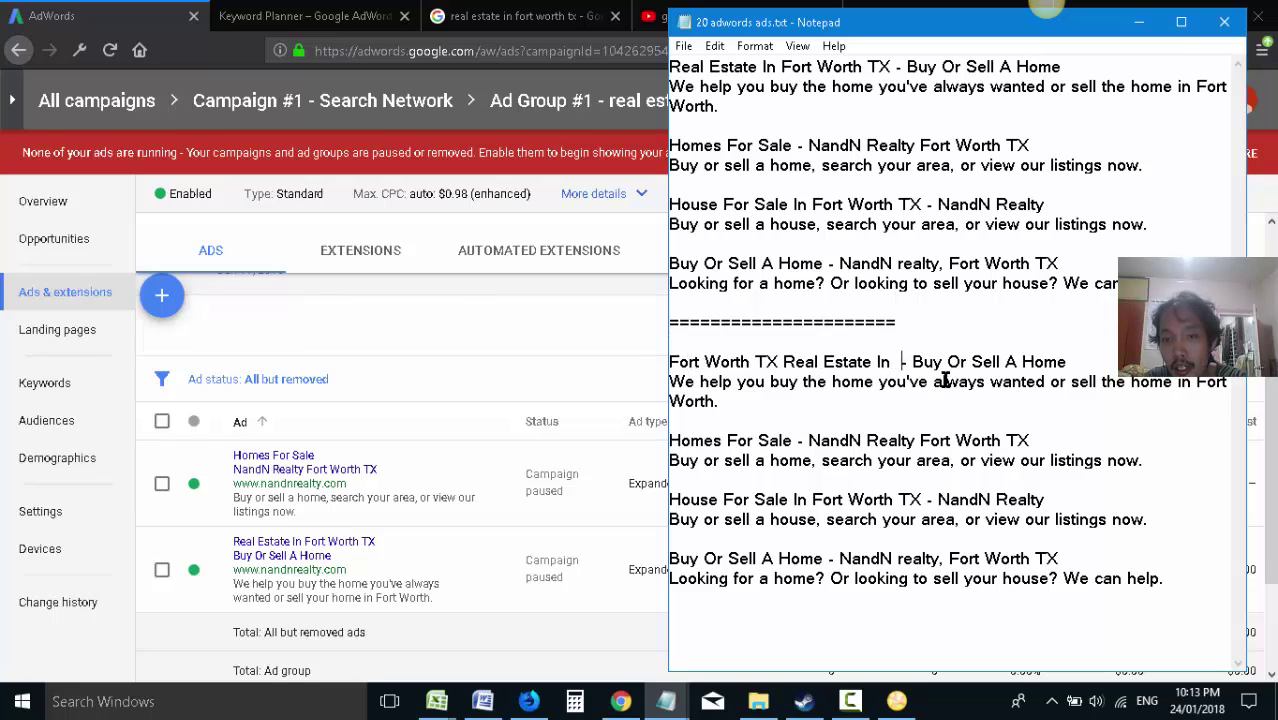
key("BackSpace")
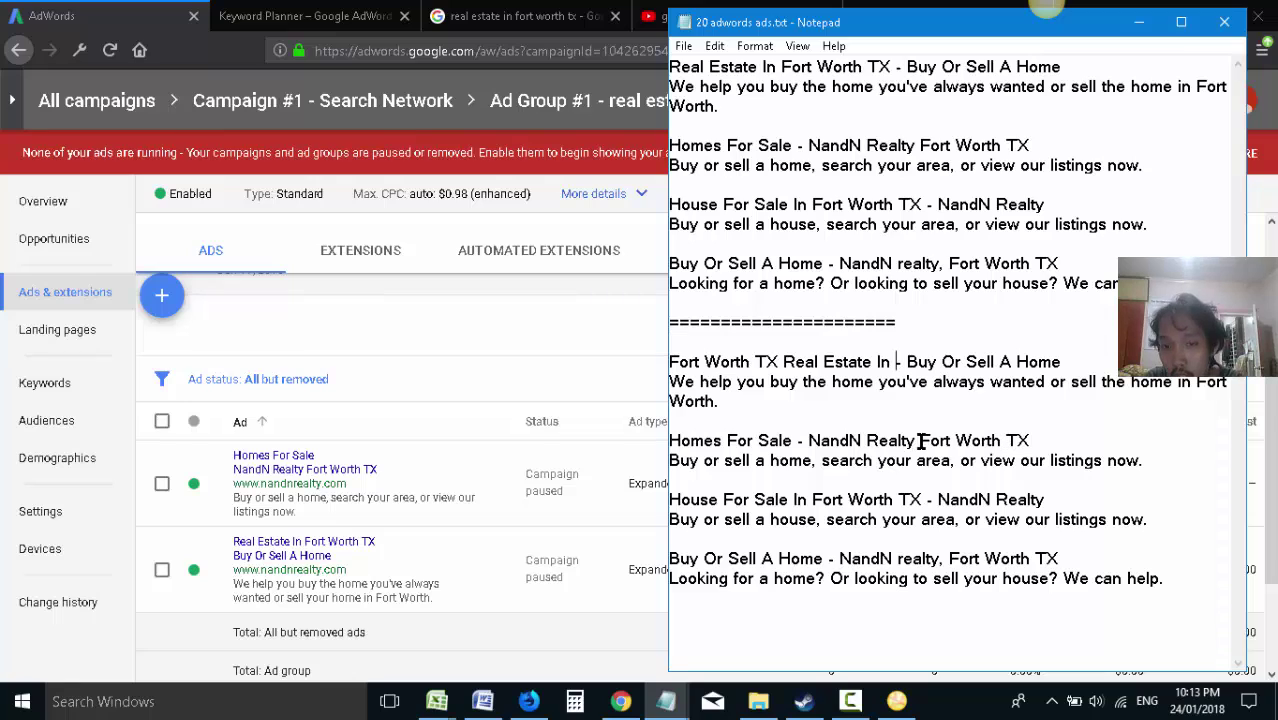
- Move "Fort Worth TX" to the start of the duplicated "Homes For Sale" and "House For Sale In" headlines
left_click_drag(920, 440, 1030, 438)
key("ctrl+x")
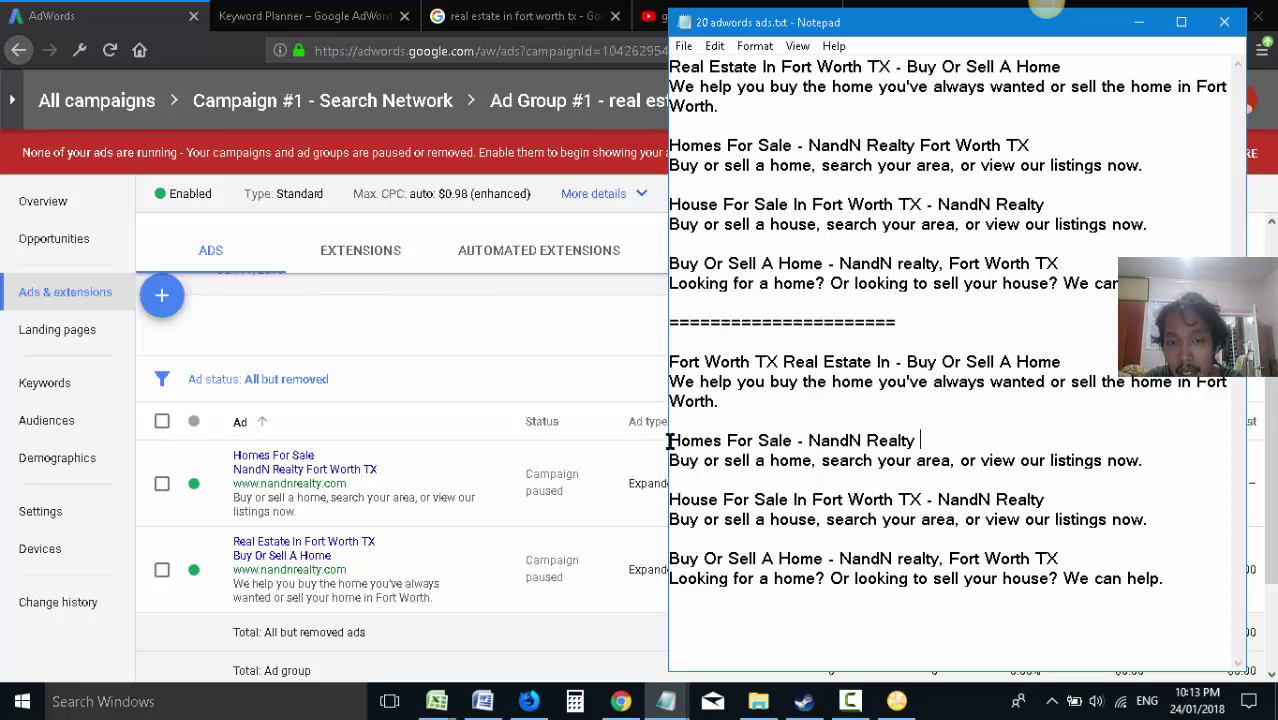
left_click(671, 441)
key("ctrl+v")
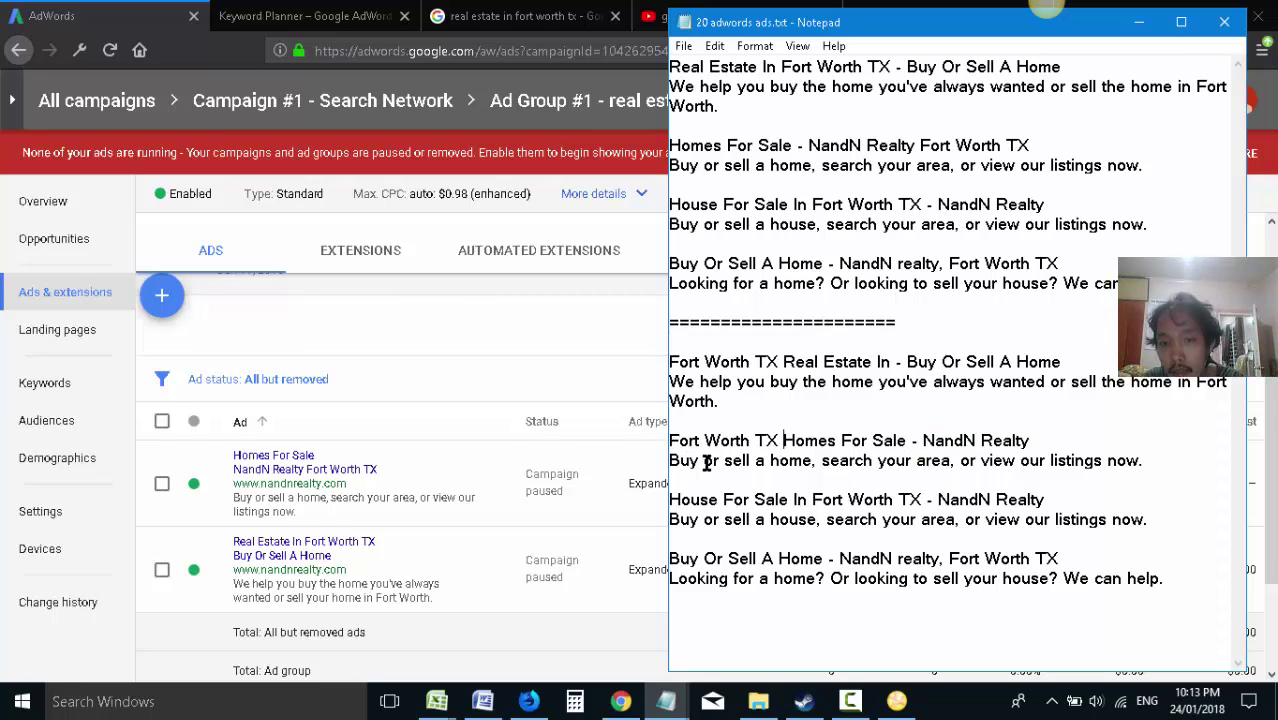
left_click_drag(812, 500, 926, 500)
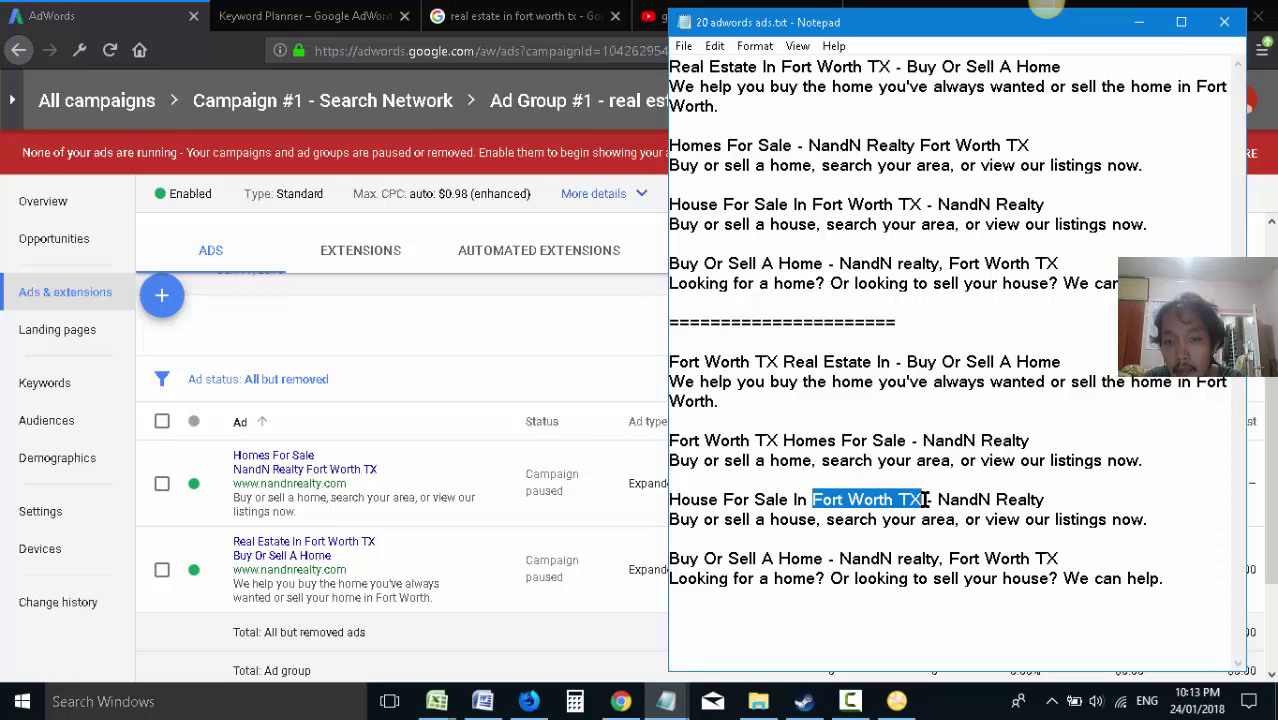
key("ctrl+x")
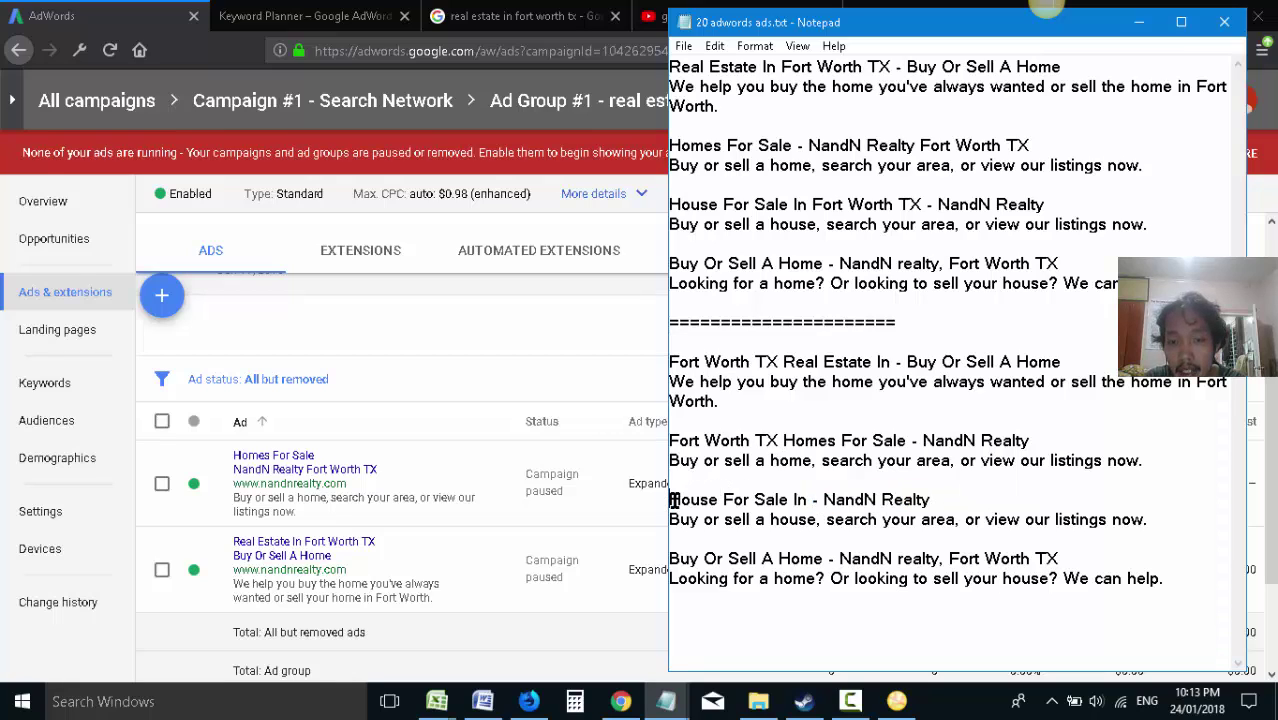
key("ctrl+v")
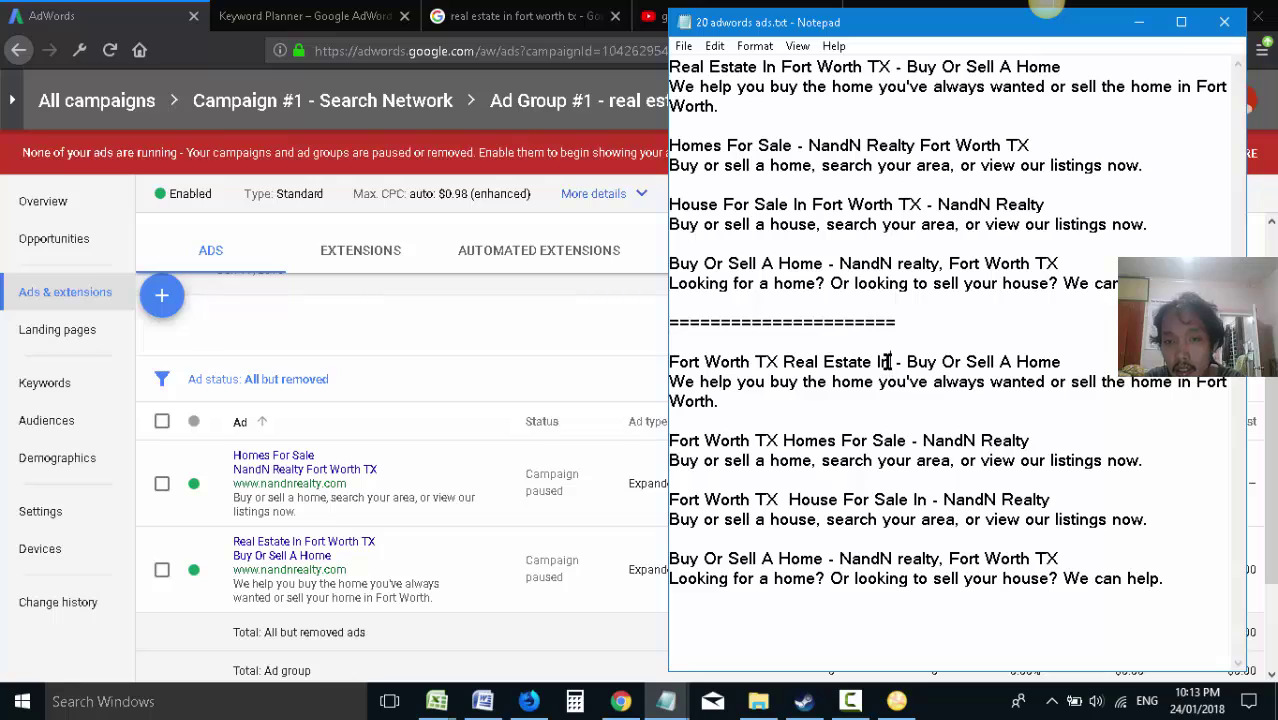
- Remove the leftover "In" from the duplicated Real Estate and House For Sale headlines
key("BackSpace")
key("BackSpace")
key("BackSpace")
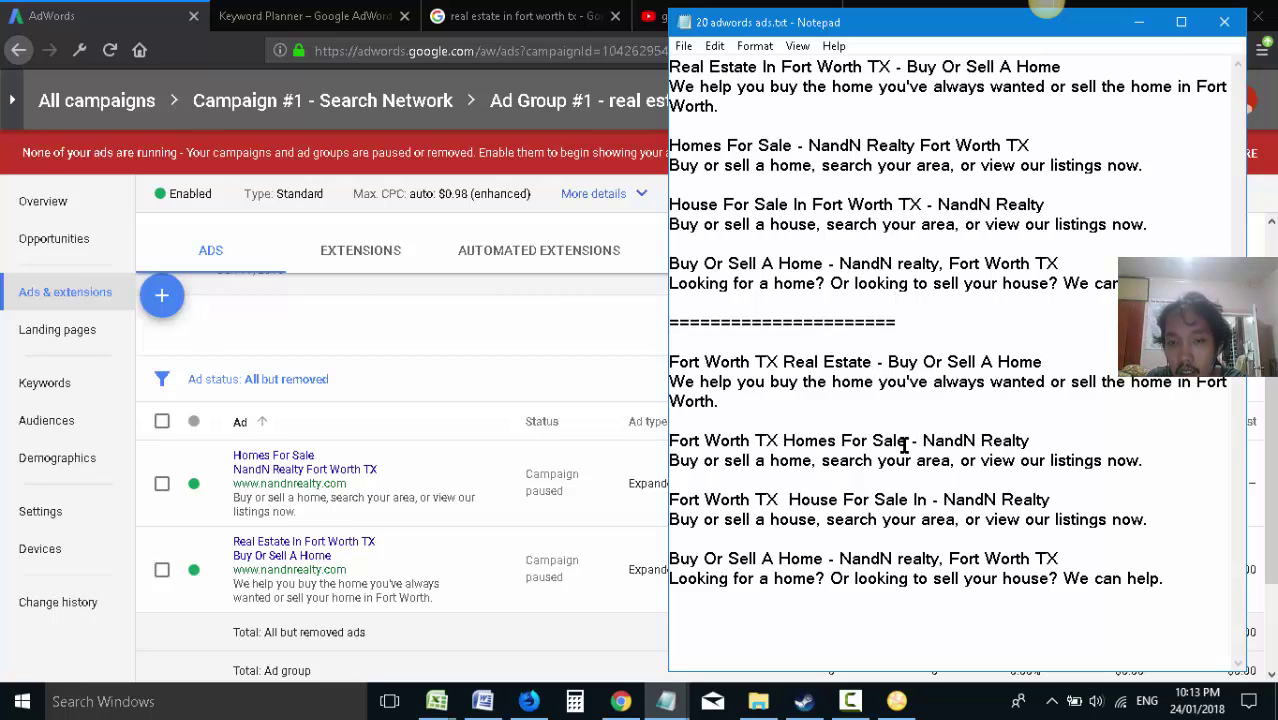
left_click(913, 500)
key("BackSpace")
key("BackSpace")
key("BackSpace")
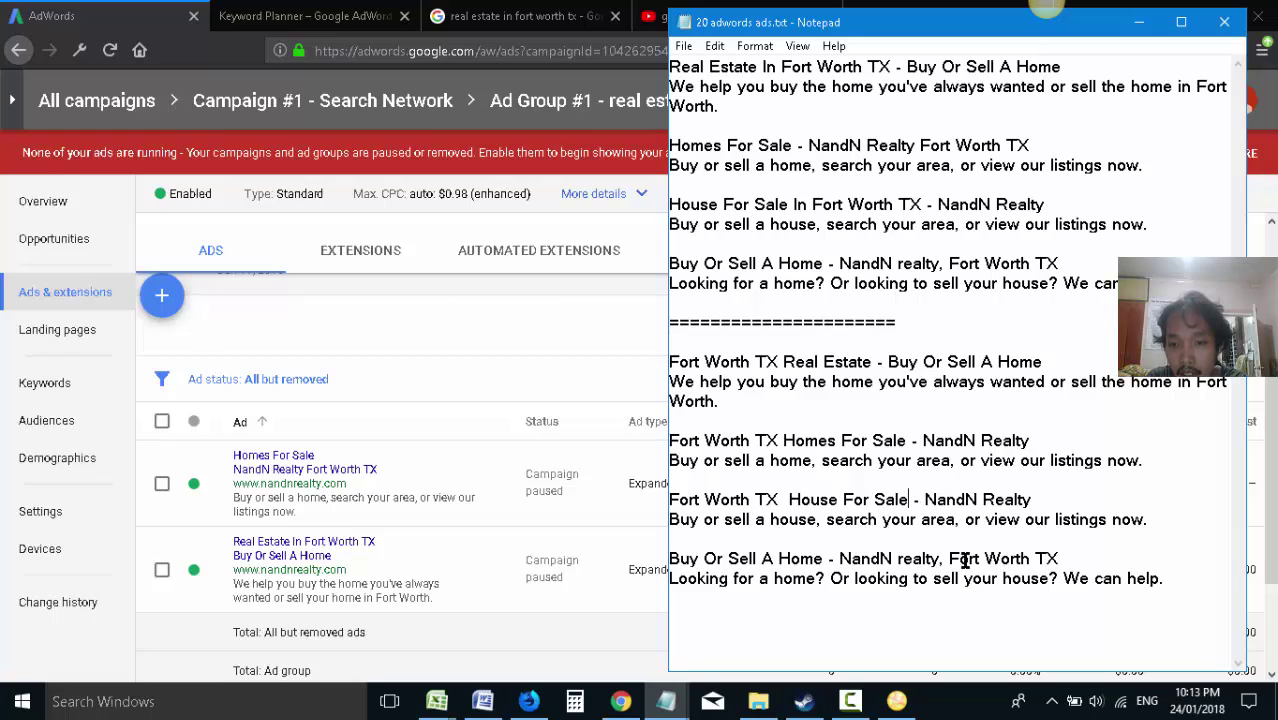
- Move "Fort Worth TX" to the start of the duplicated "Buy Or Sell A Home" headline and remove its trailing comma
left_click_drag(949, 558, 1080, 558)
key("ctrl+x")
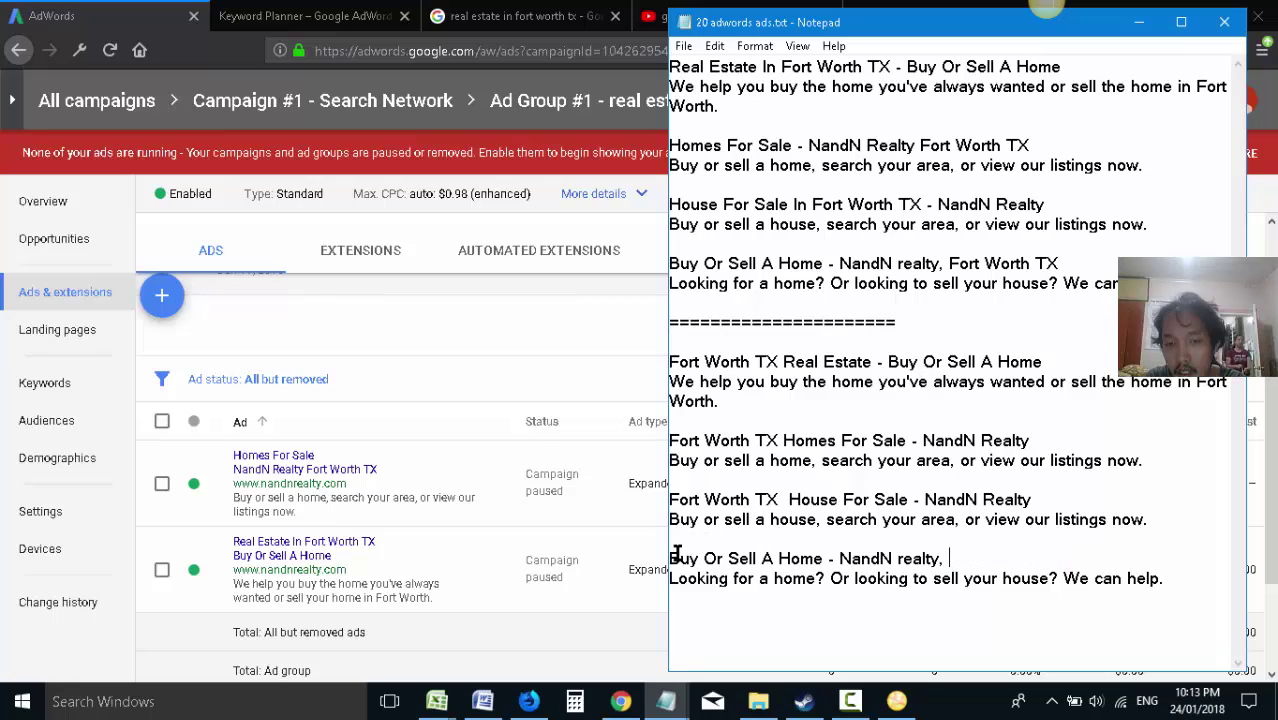
left_click(669, 558)
key("ctrl+v")
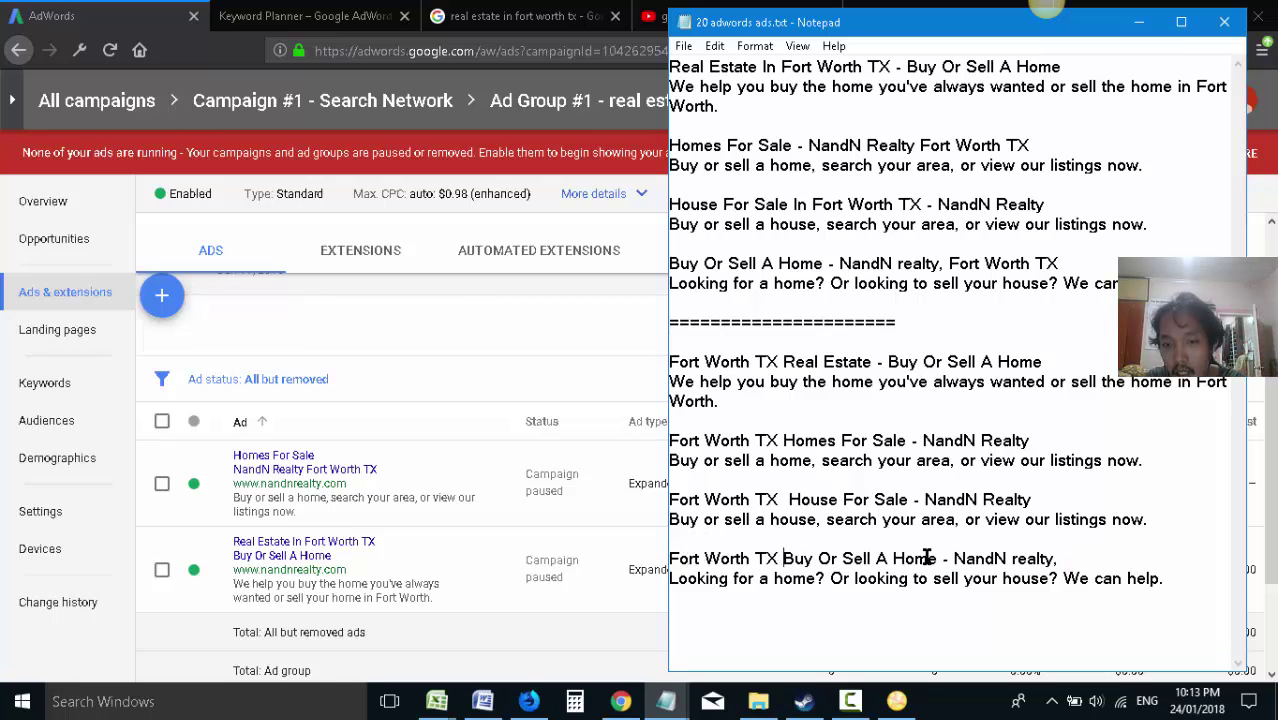
left_click(1087, 553)
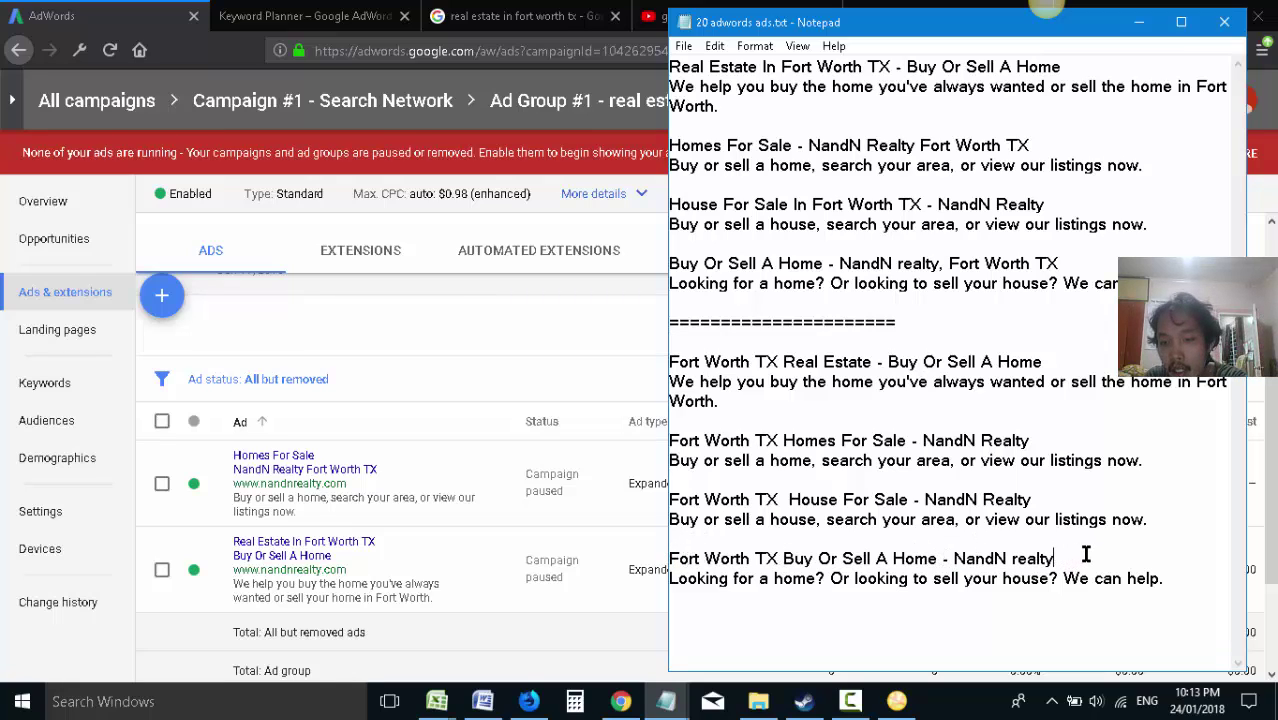
left_click(1046, 394)
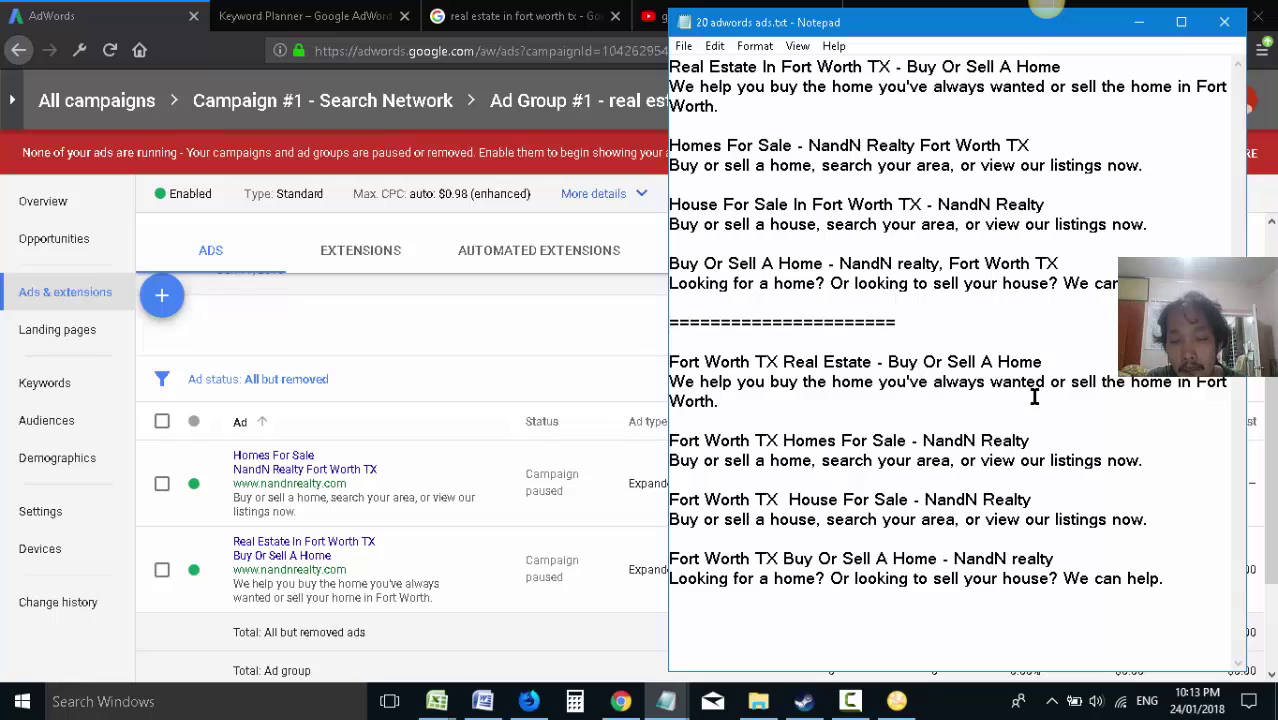
- Start a new text ad and copy "House For Sale In Fort Worth TX" from the notes into Headline 1
left_click(1049, 204)
left_click_drag(1044, 204, 807, 204)
left_click_drag(922, 204, 362, 252)
left_click(161, 295)
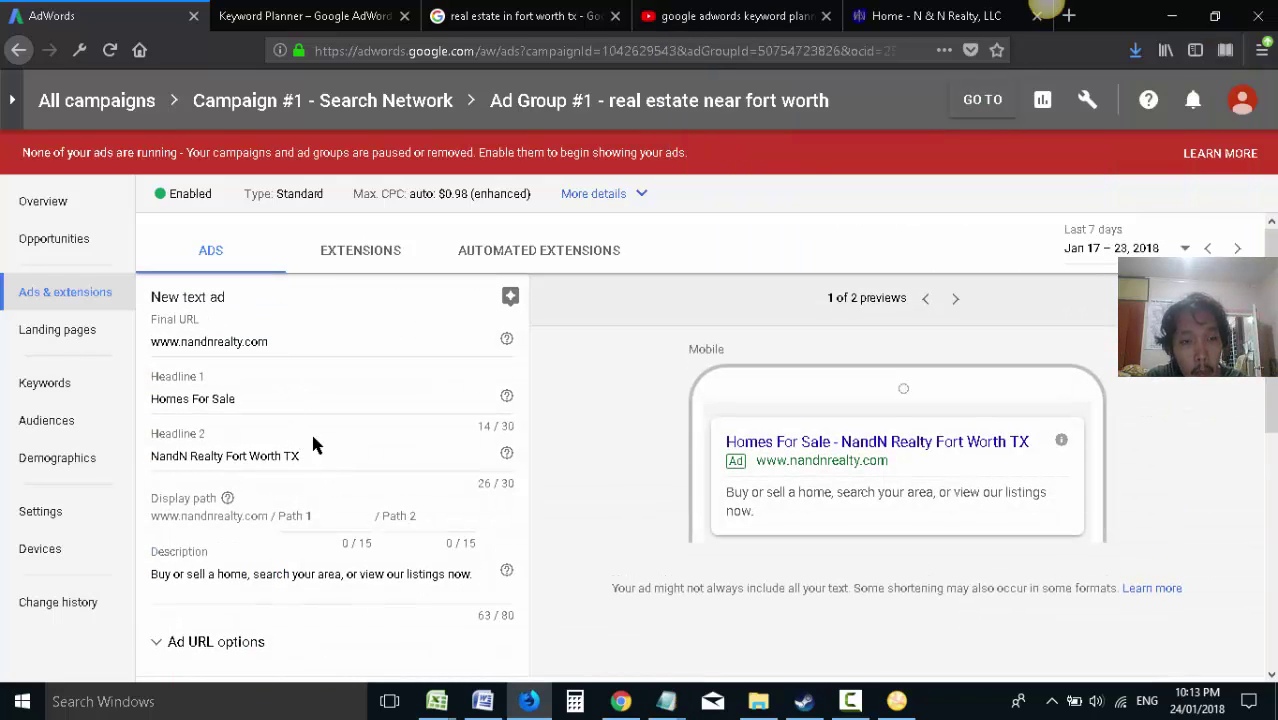
key("ctrl+a")
key("ctrl+v")
- Replace Headline 2 with "- NandN Realty" copied from the House For Sale ad in the notes
key("alt+Tab")
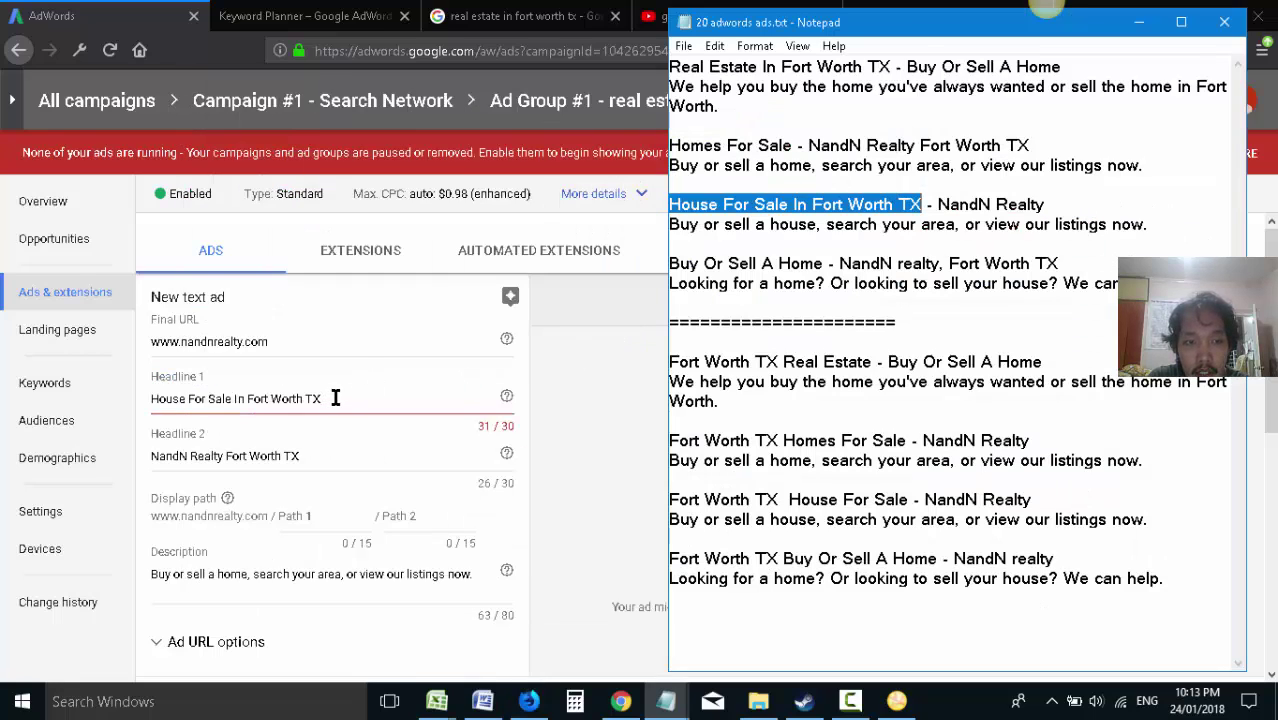
left_click_drag(1044, 205, 938, 205)
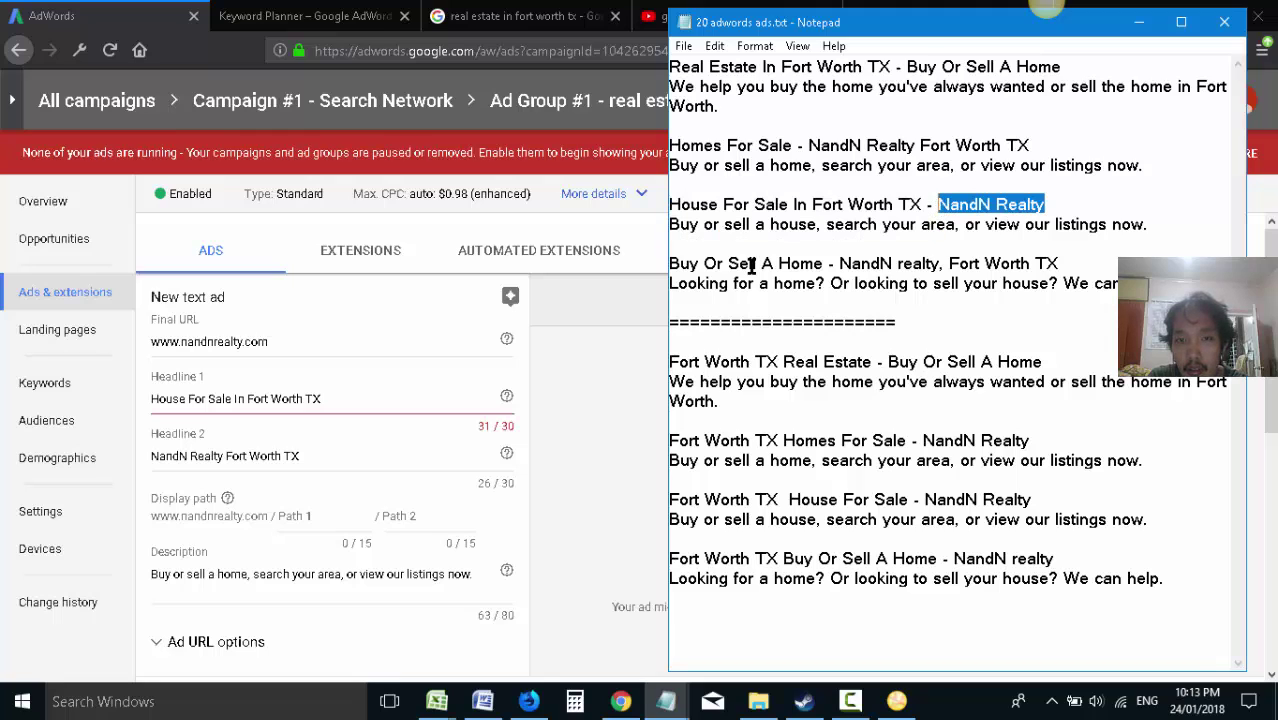
left_click(342, 450)
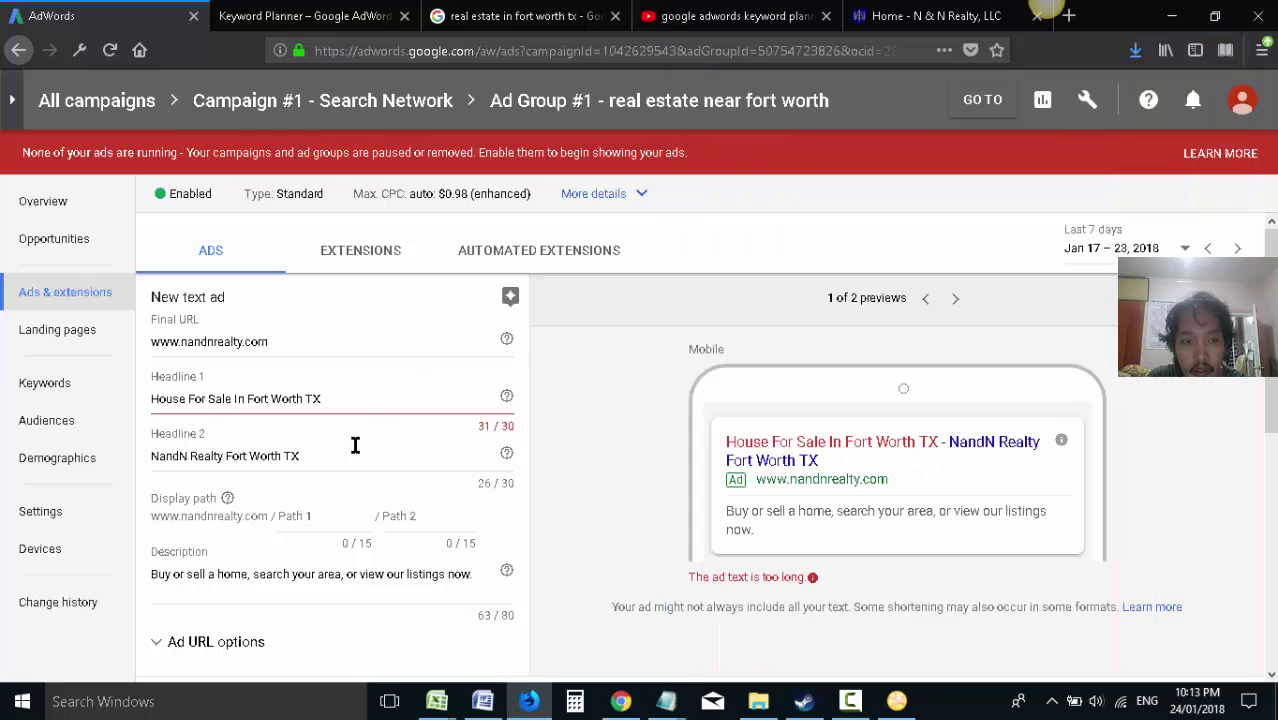
key("ctrl+a")
left_click(320, 455)
left_click_drag(320, 455, 133, 450)
key("ctrl+v")
- Shorten Headline 1 of the new ad to "House For Sale, Fort Worth TX"
left_click(246, 399)
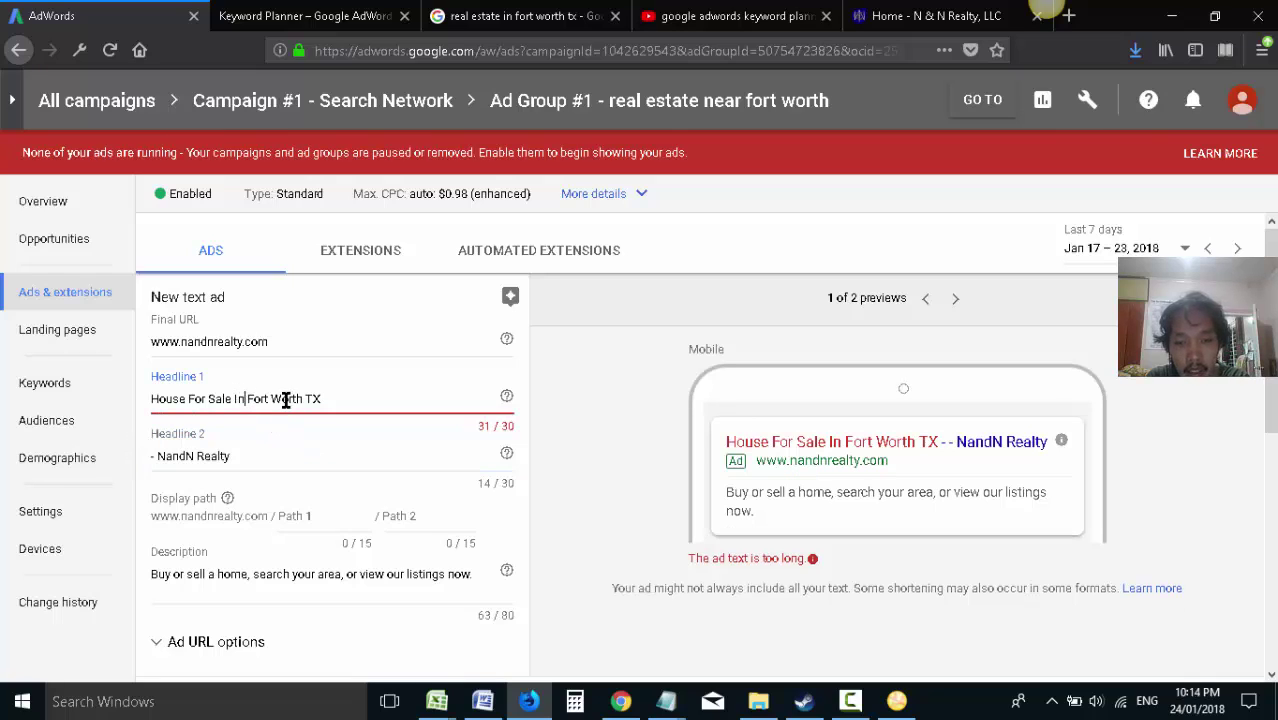
key("BackSpace")
key("BackSpace")
key("BackSpace")
type(",")
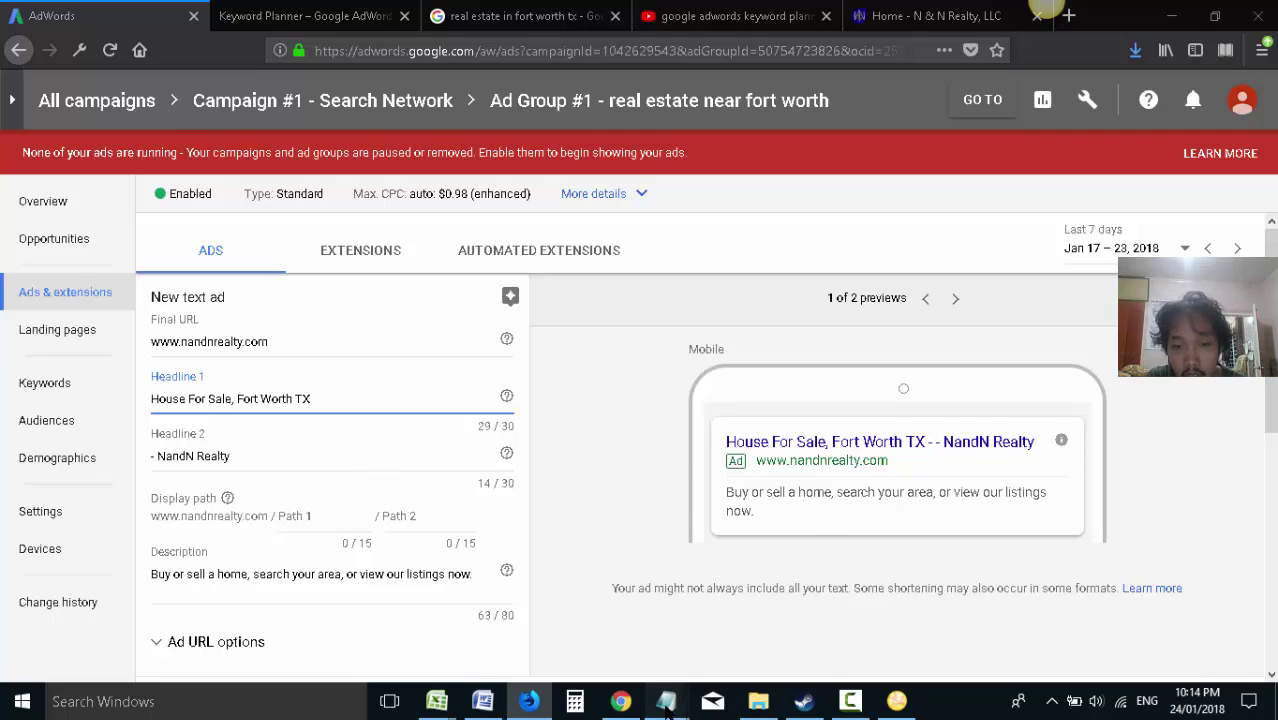
- Change the original House For Sale headline in the ad notes to "House For Sale, Fort Worth TX - NandN Realty"
mouse_move(666, 701)
left_click(752, 645)
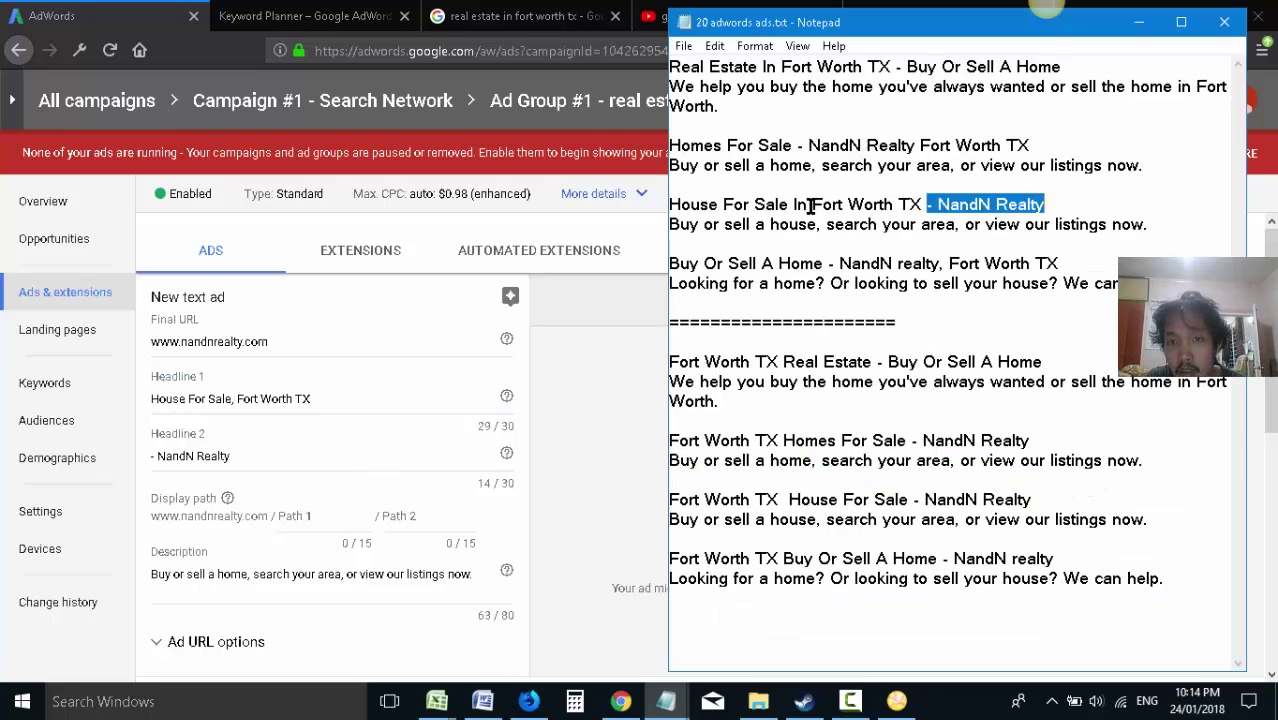
left_click(811, 204)
key("BackSpace")
key("BackSpace")
key("BackSpace")
type(",")
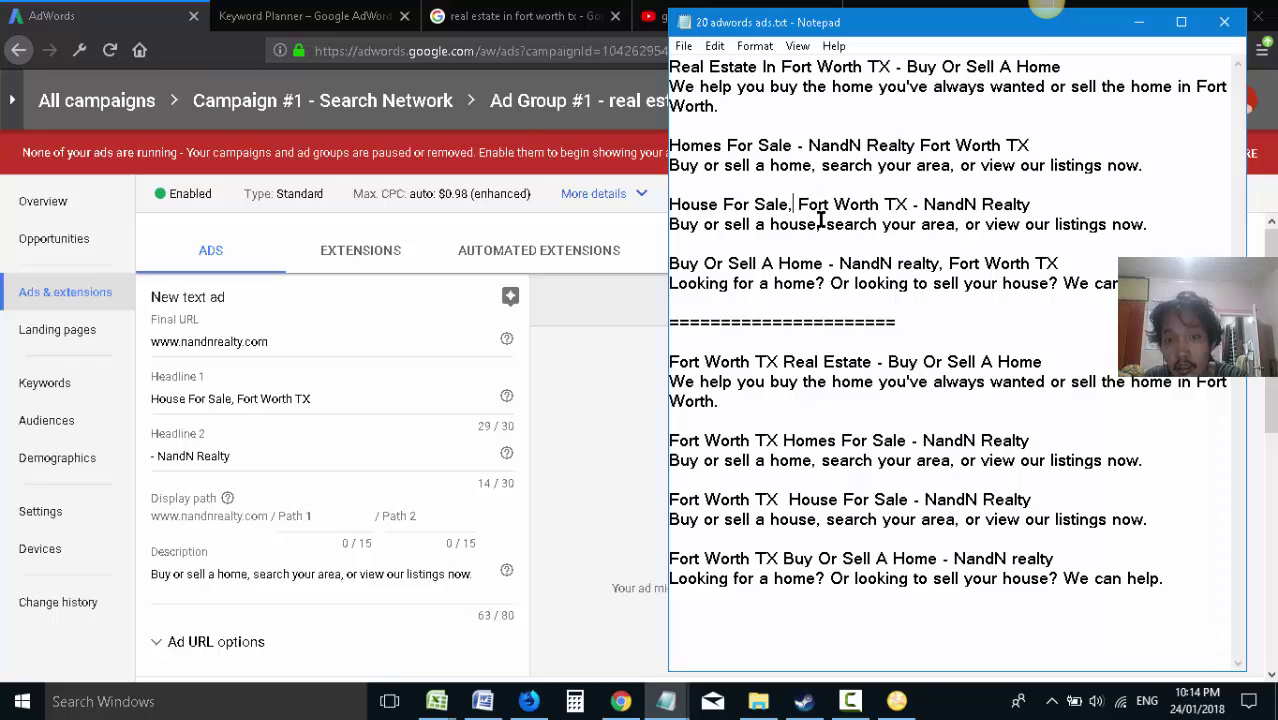
- Add a comma after "house" in the notes' House For Sale description and replace the new ad's description with that line
left_click(819, 224)
type(",")
left_click_drag(1150, 224, 660, 219)
key("ctrl+c")
left_click(65, 14)
left_click(334, 571)
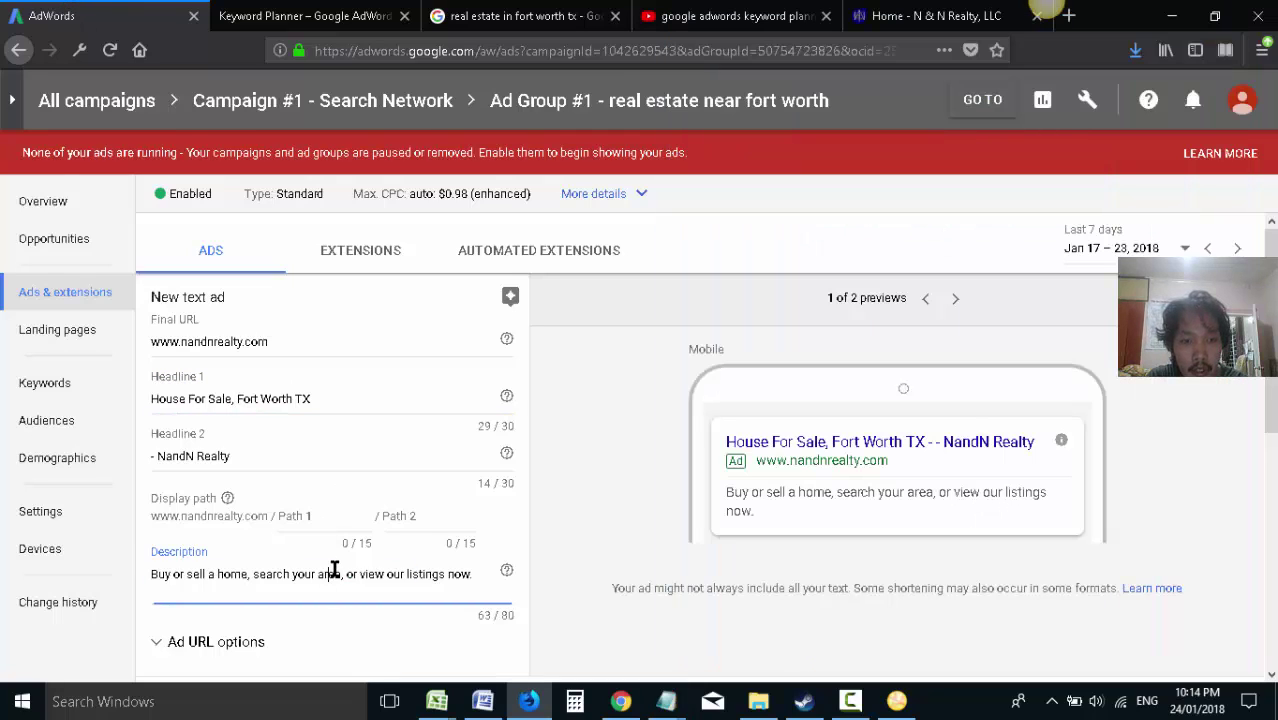
key("ctrl+a")
key("ctrl+v")
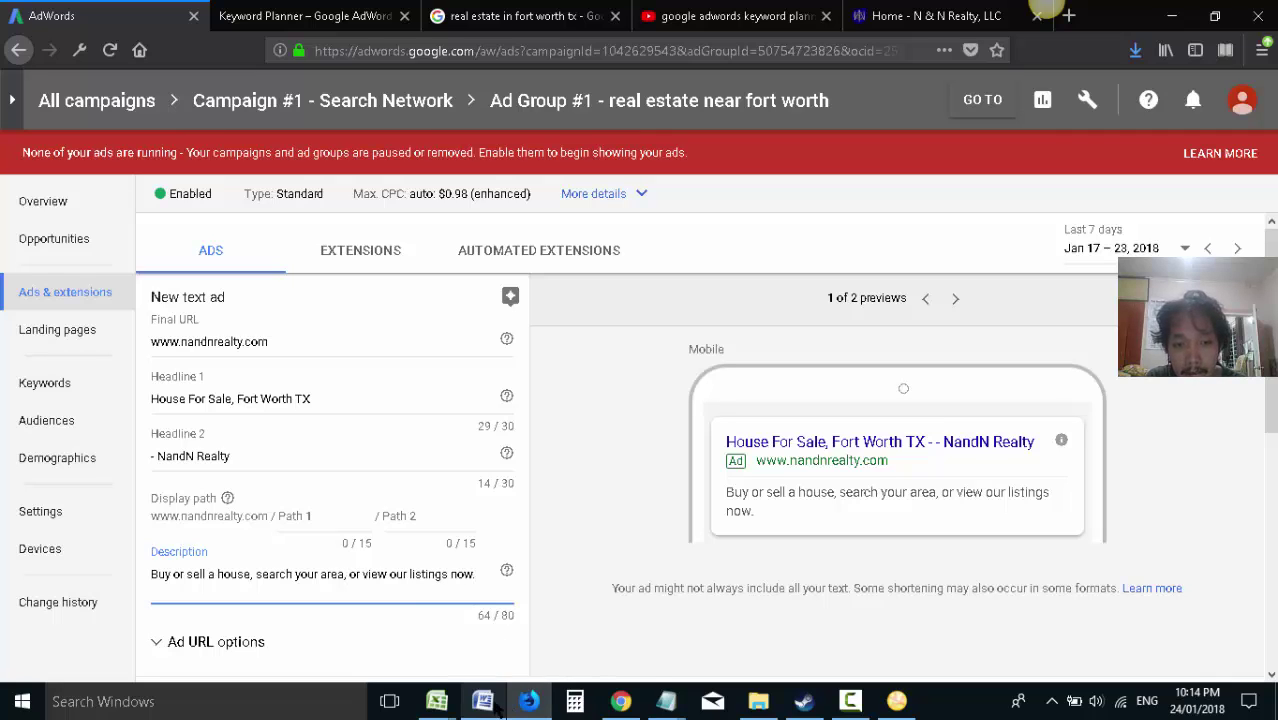
left_click(666, 701)
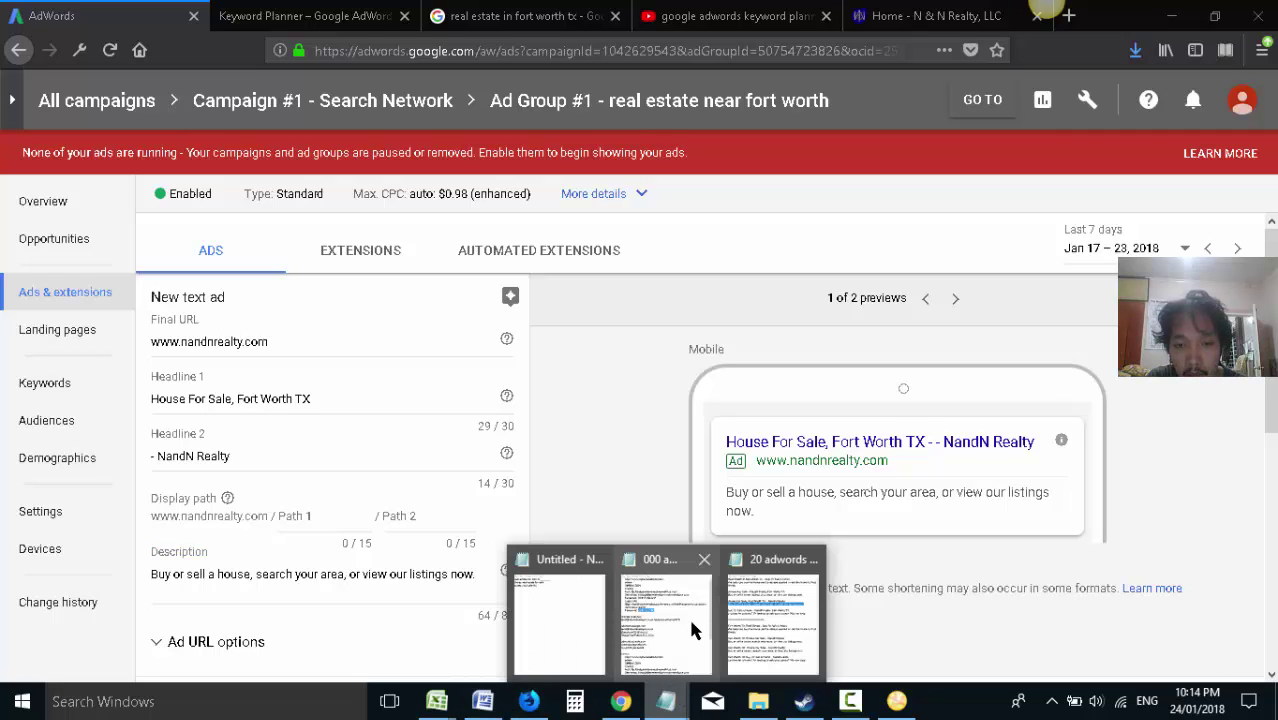
left_click(772, 614)
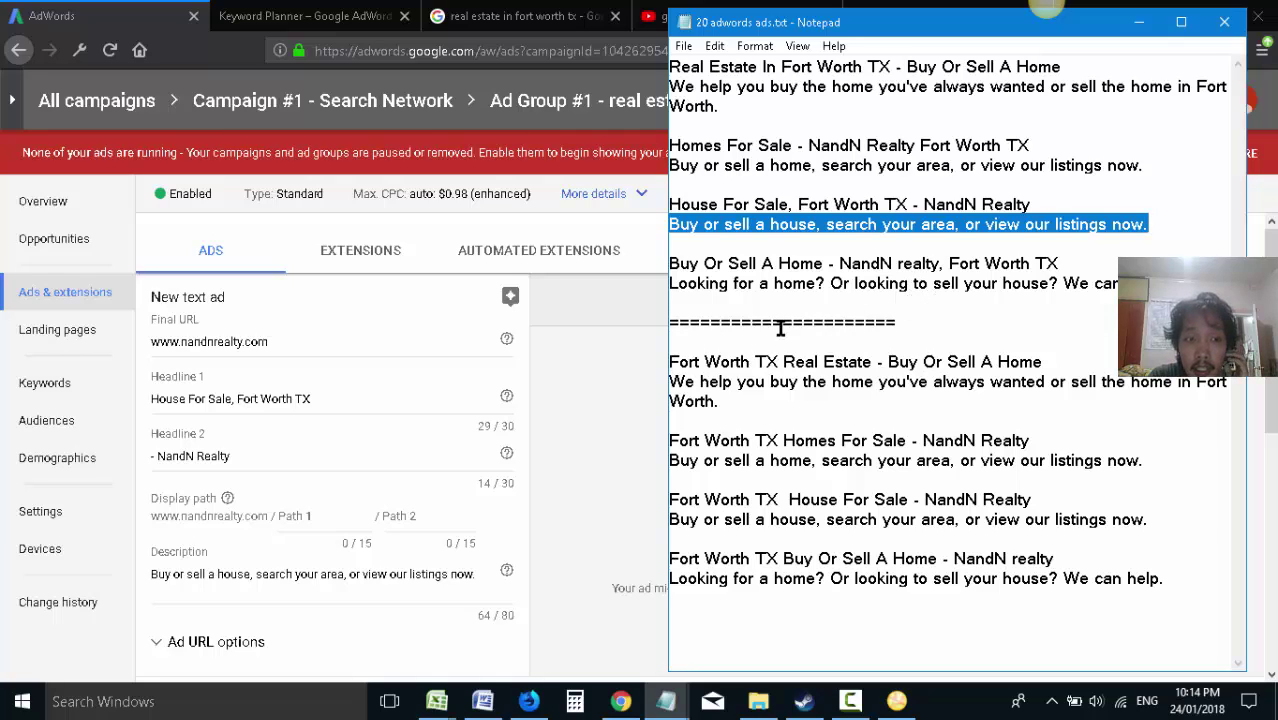
left_click(618, 428)
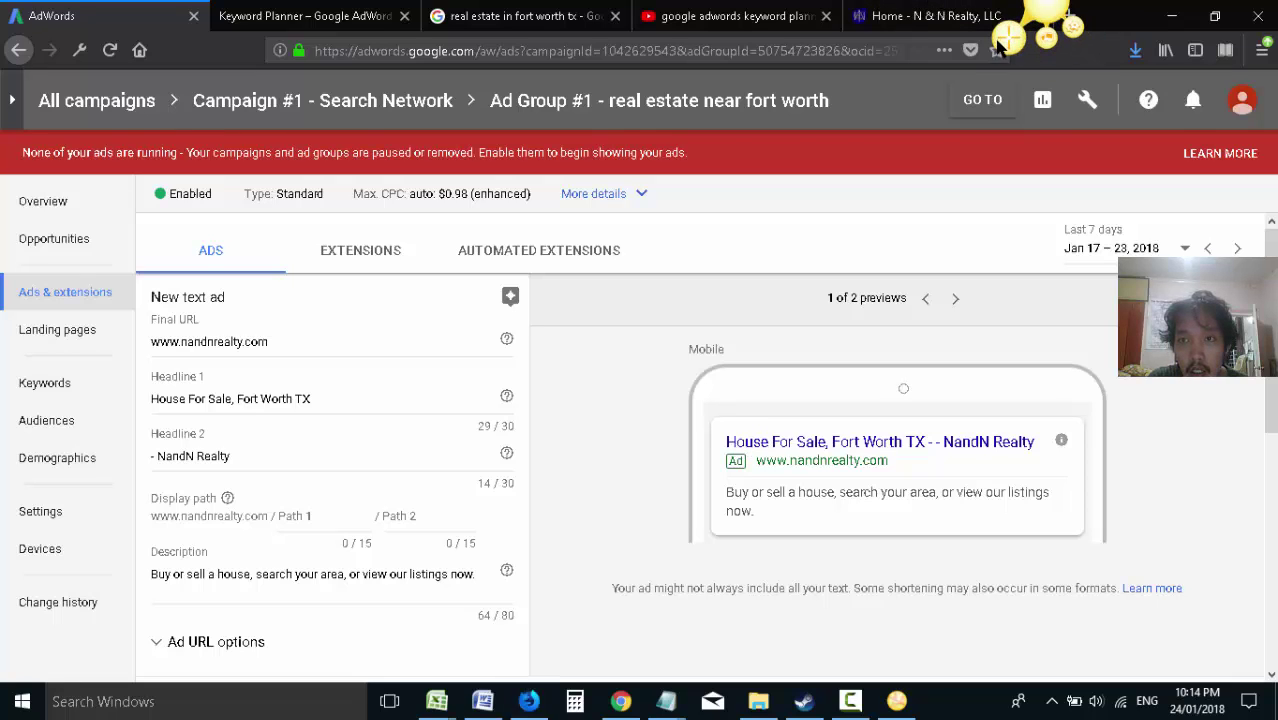
- Capture the new text ad screen with Snagit and draw an arrow pointing to the mobile ad preview
left_click(1066, 20)
left_click(1217, 640)
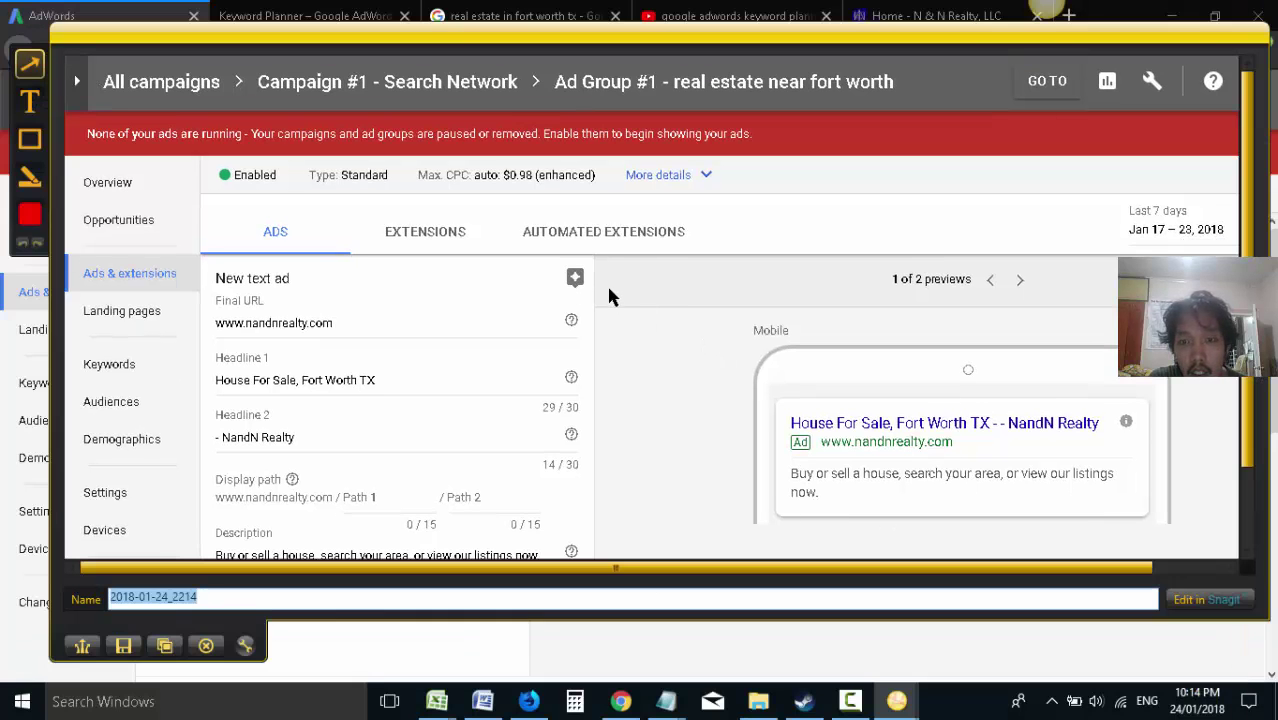
left_click_drag(609, 289, 776, 394)
- Add a text callout reading "check how it looks here" and "then save the new ads" to the capture, and copy the capture
left_click(29, 101)
left_click_drag(371, 219, 690, 383)
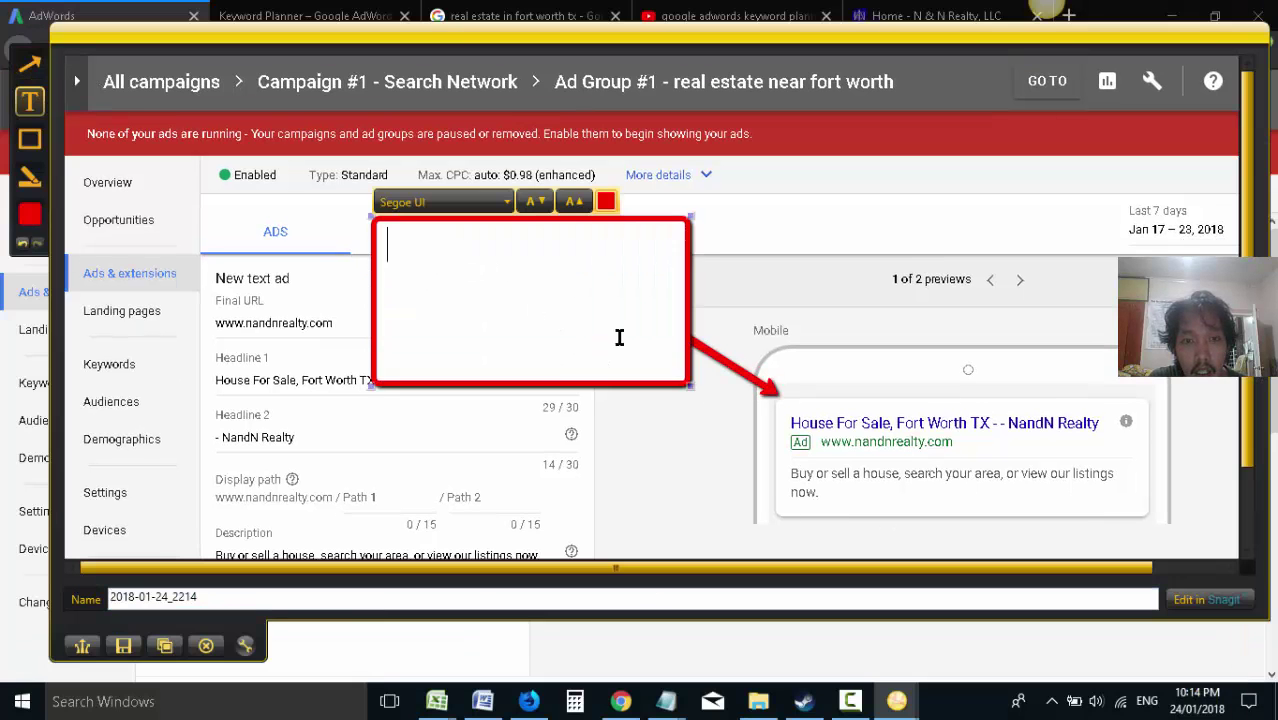
type("check how it lo")
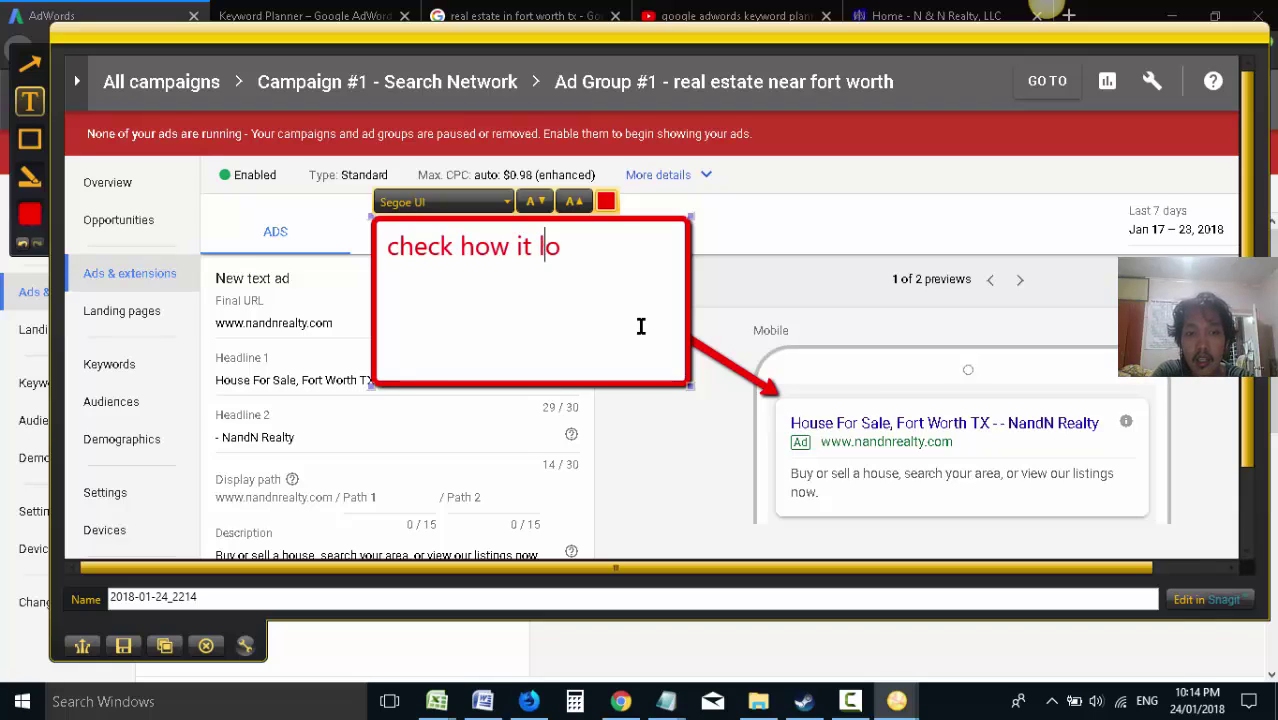
type("oks here")
key("Return")
type("then save the")
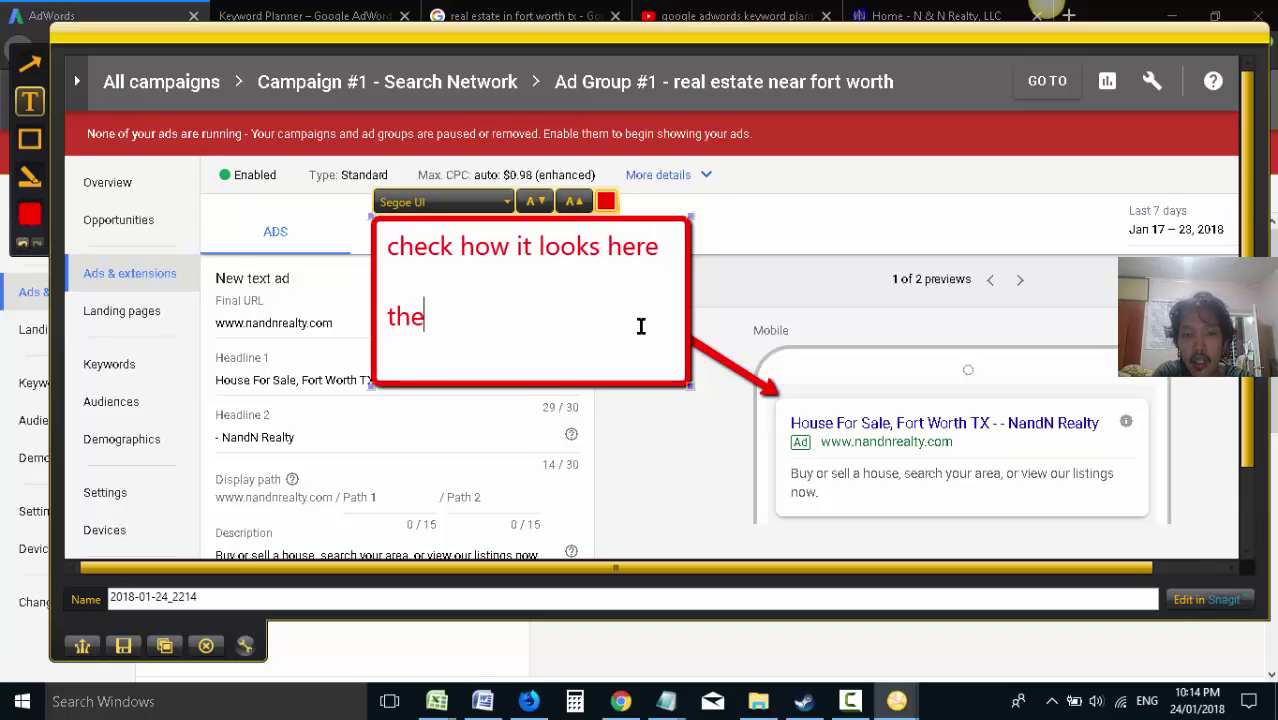
type("ds")
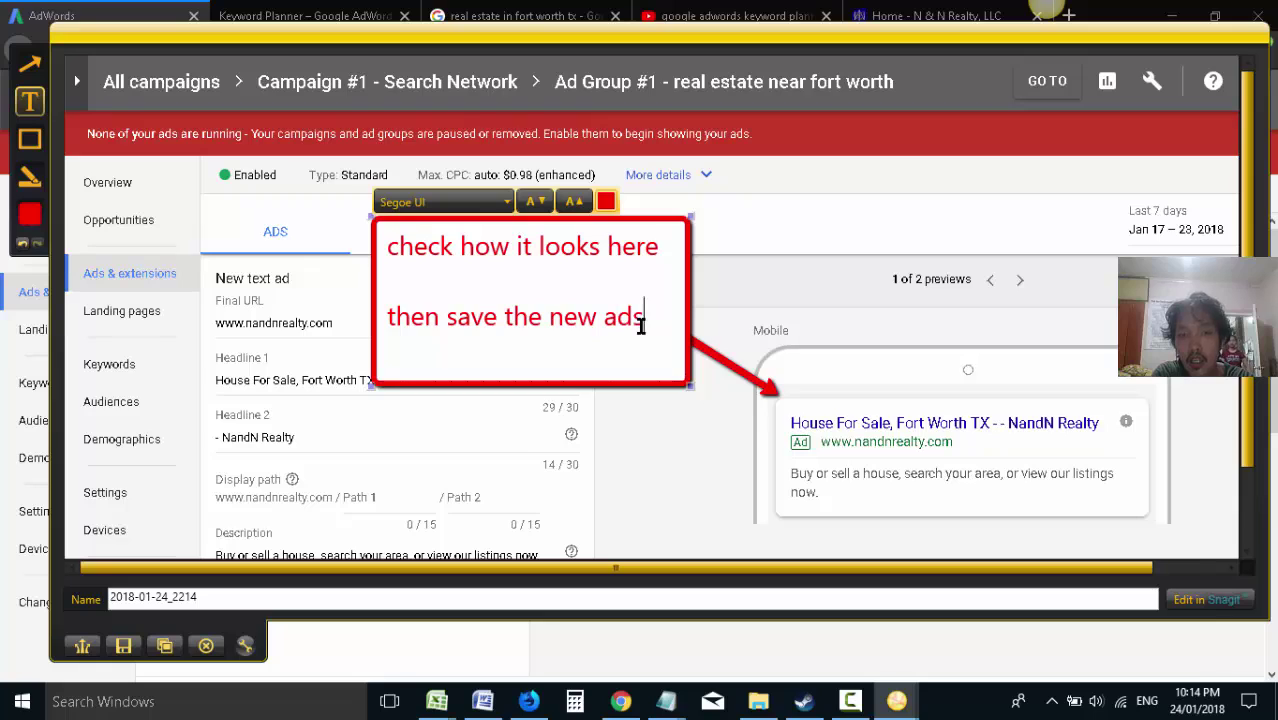
left_click(166, 646)
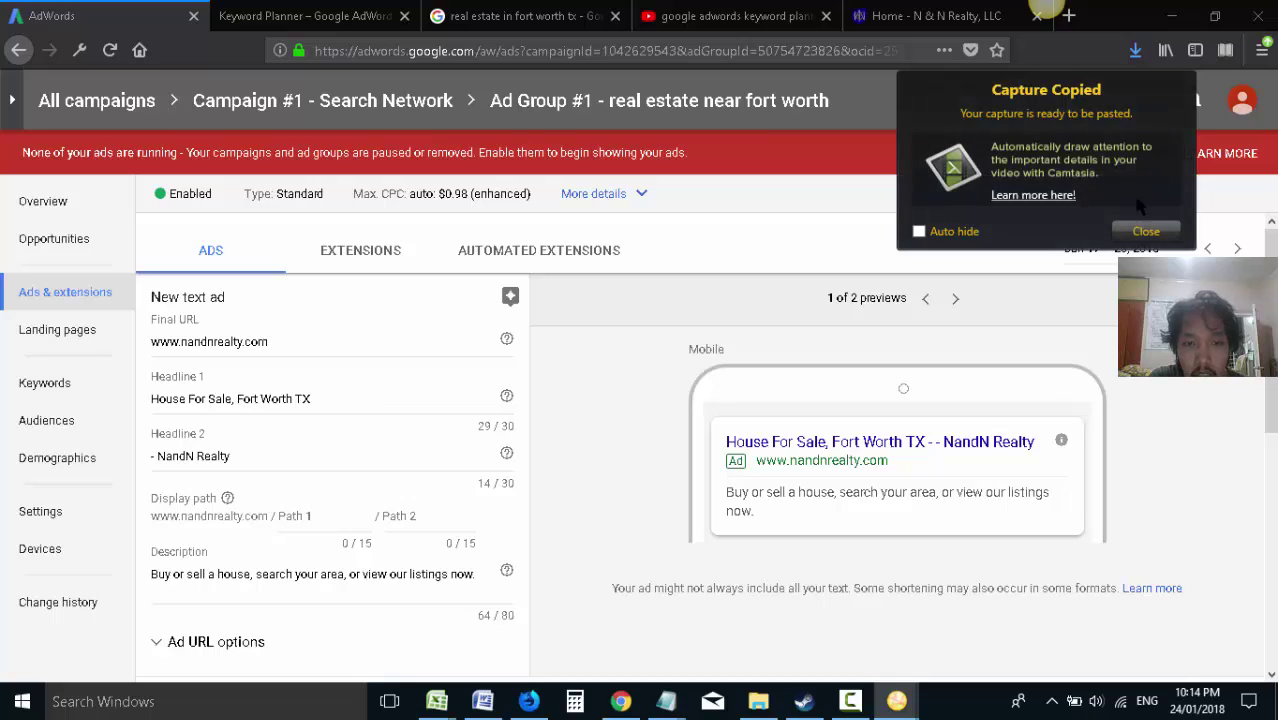
left_click(1142, 231)
- Remove the leading dash from Headline 2 so it reads "NandN Realty", and save the new ad
left_click(155, 456)
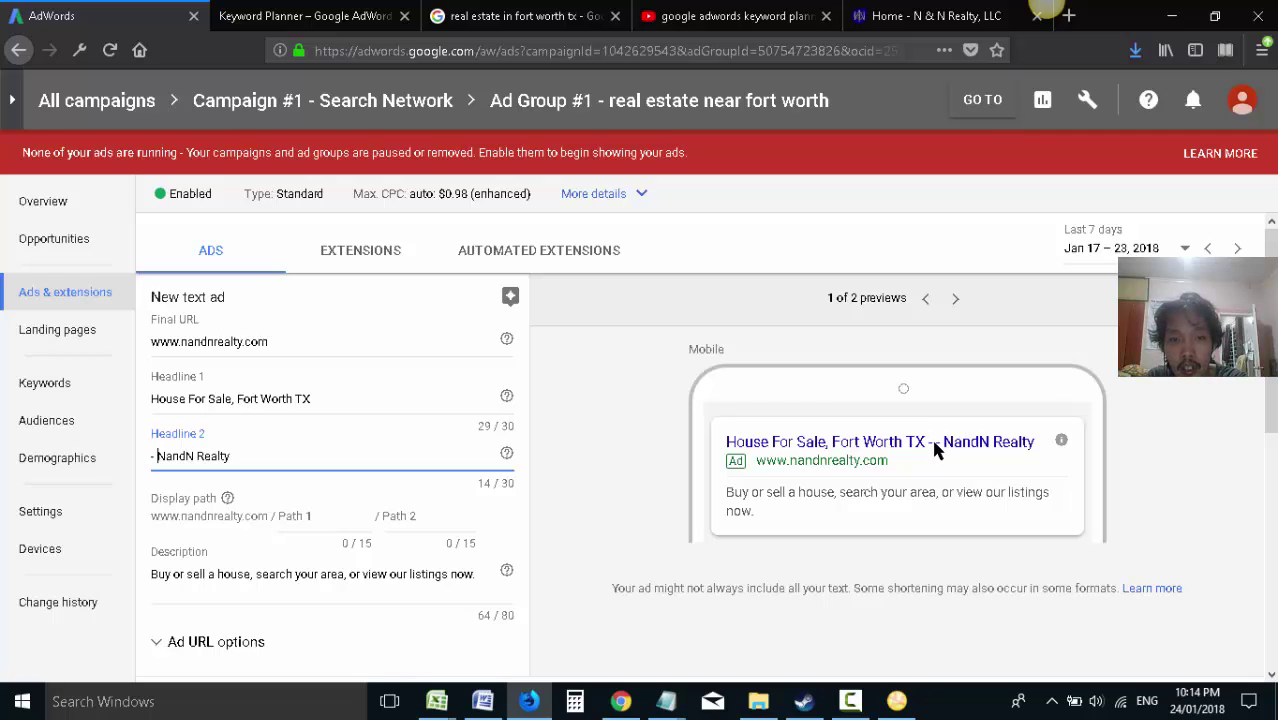
key("BackSpace")
key("BackSpace")
scroll(748, 473, "down", 2)
scroll(600, 460, "down", 1)
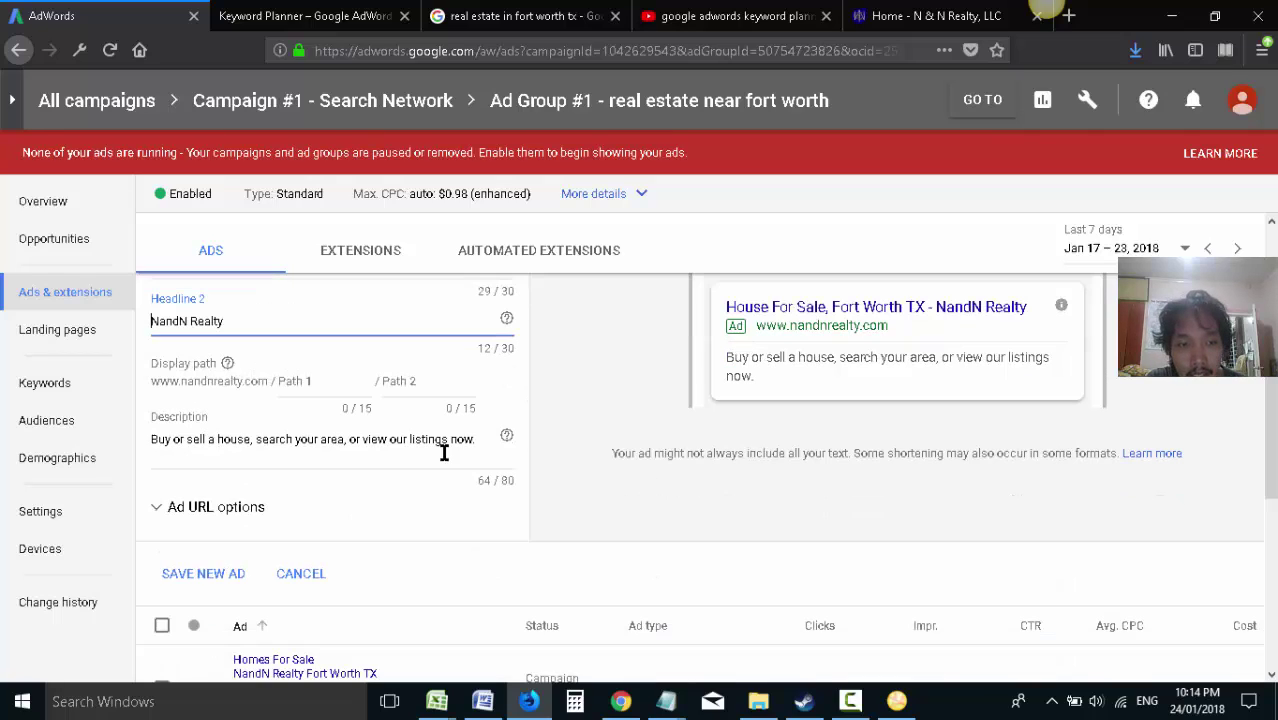
left_click(228, 572)
- Review the text ads listed in the ad group against the ad notes
mouse_move(666, 701)
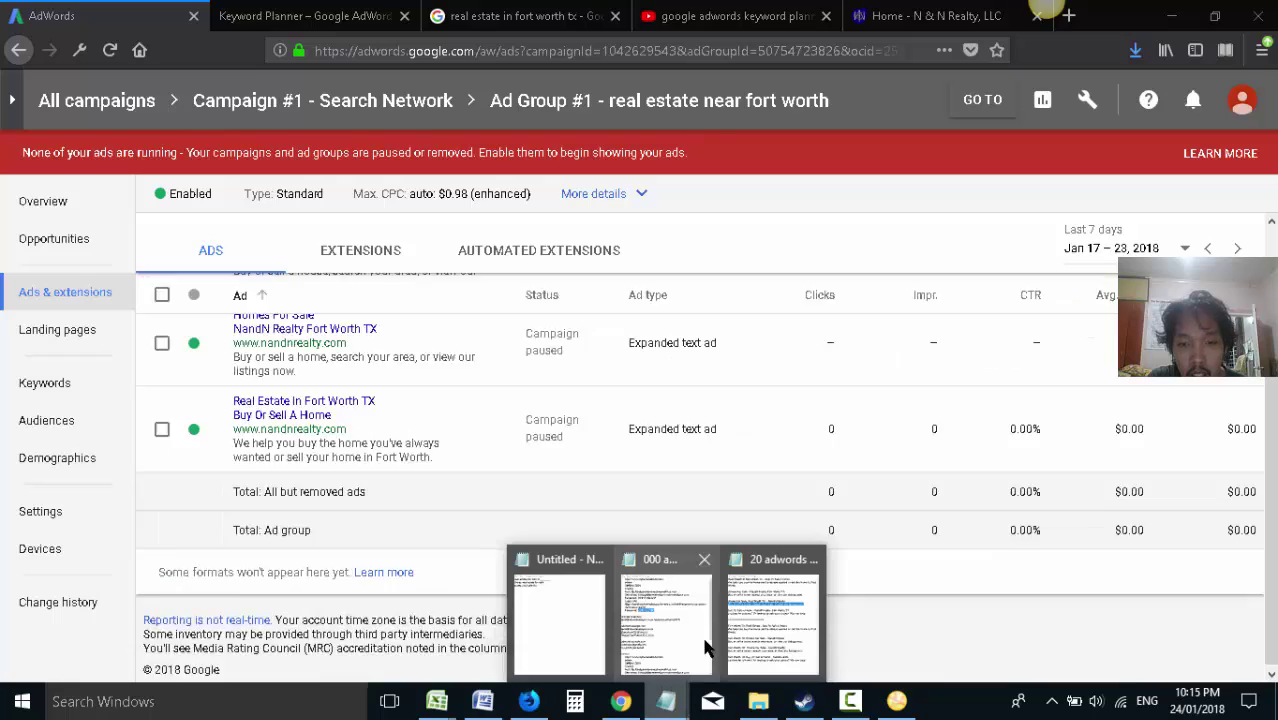
left_click(776, 613)
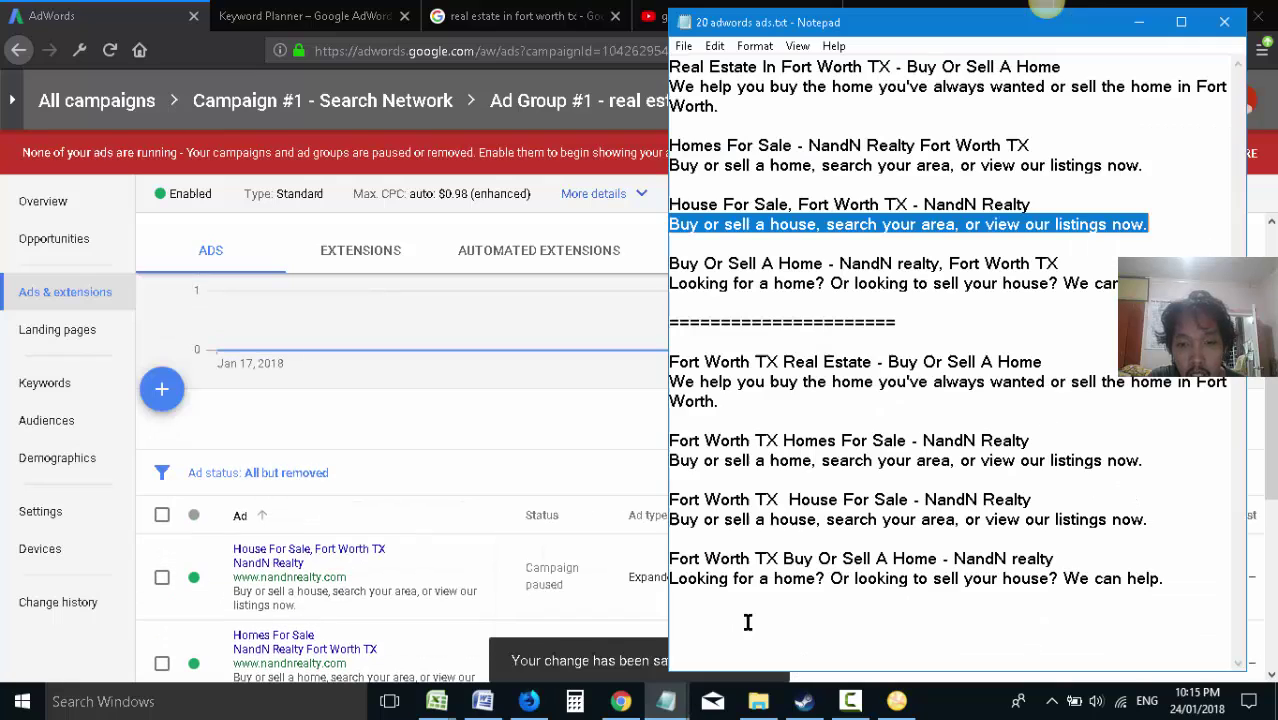
left_click(118, 12)
scroll(551, 434, "down", 3)
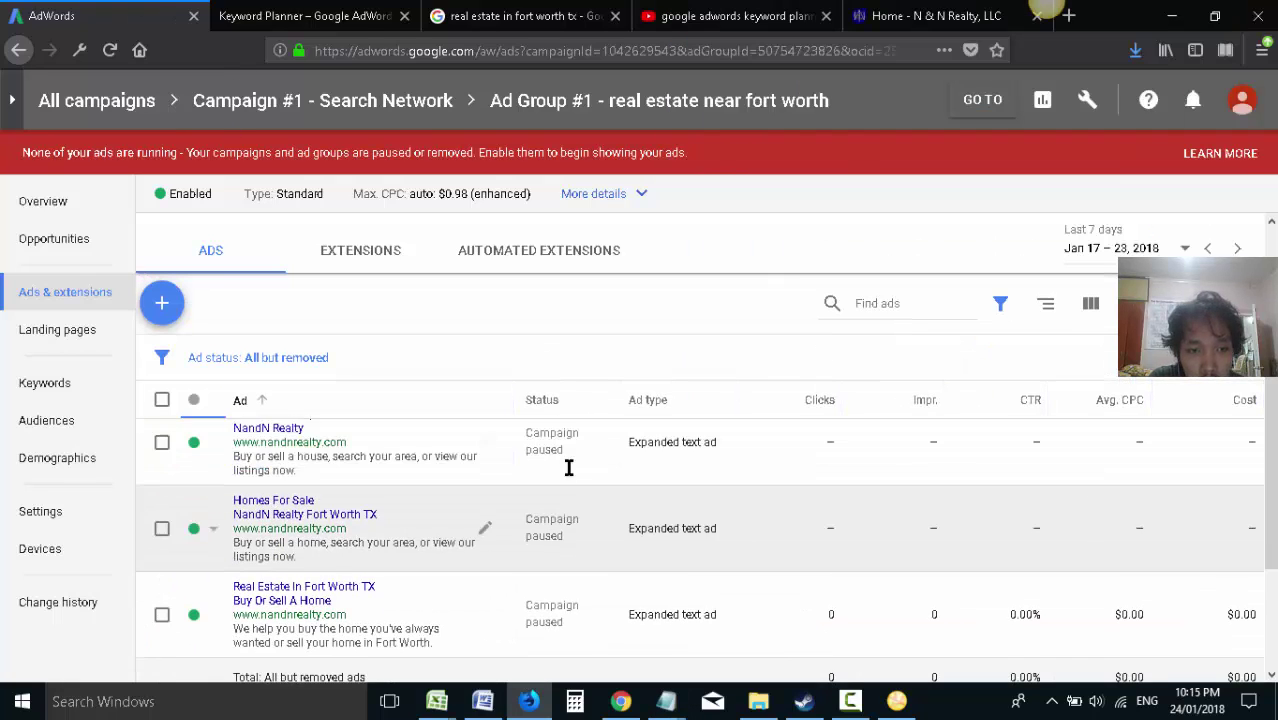
scroll(442, 522, "up", 1)
scroll(434, 528, "down", 2)
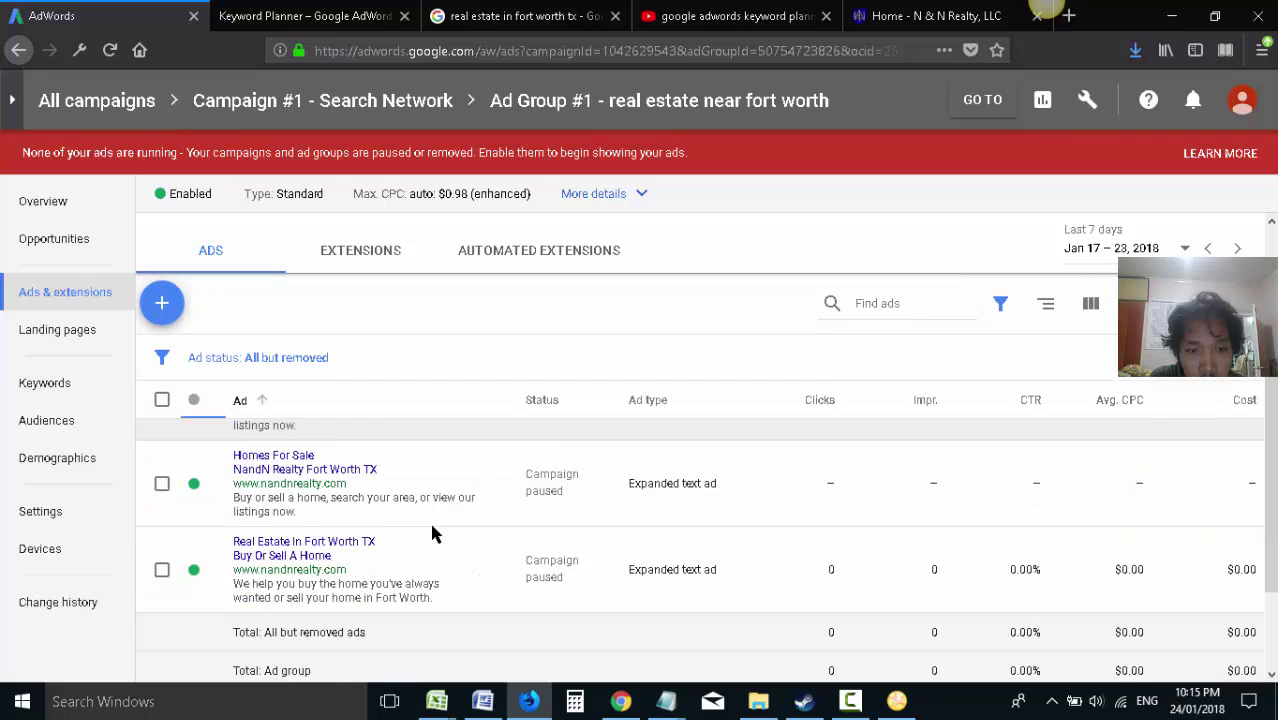
scroll(433, 533, "down", 1)
scroll(545, 553, "up", 3)
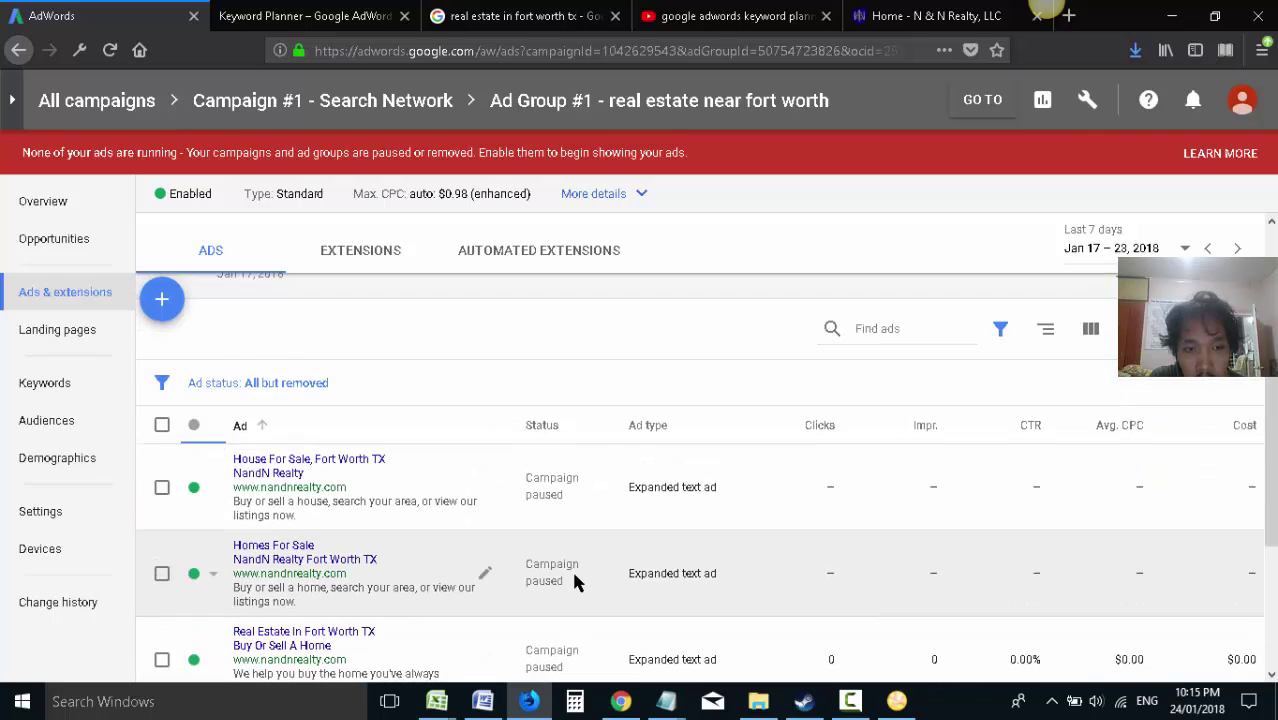
scroll(576, 580, "down", 1)
- Start another text ad and replace Headline 1 with "Buy Or Sell A Home - NandN realty, Fort Worth TX" from the notes
mouse_move(666, 701)
left_click(770, 630)
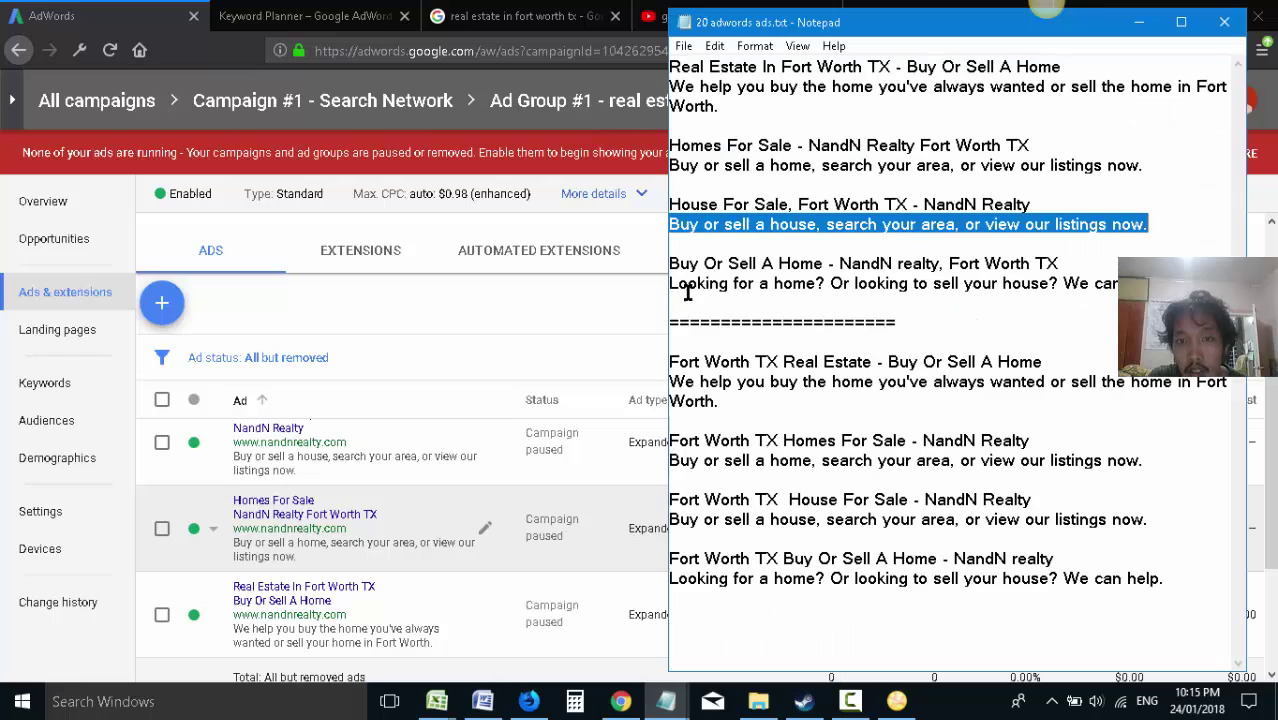
left_click_drag(1082, 264, 668, 264)
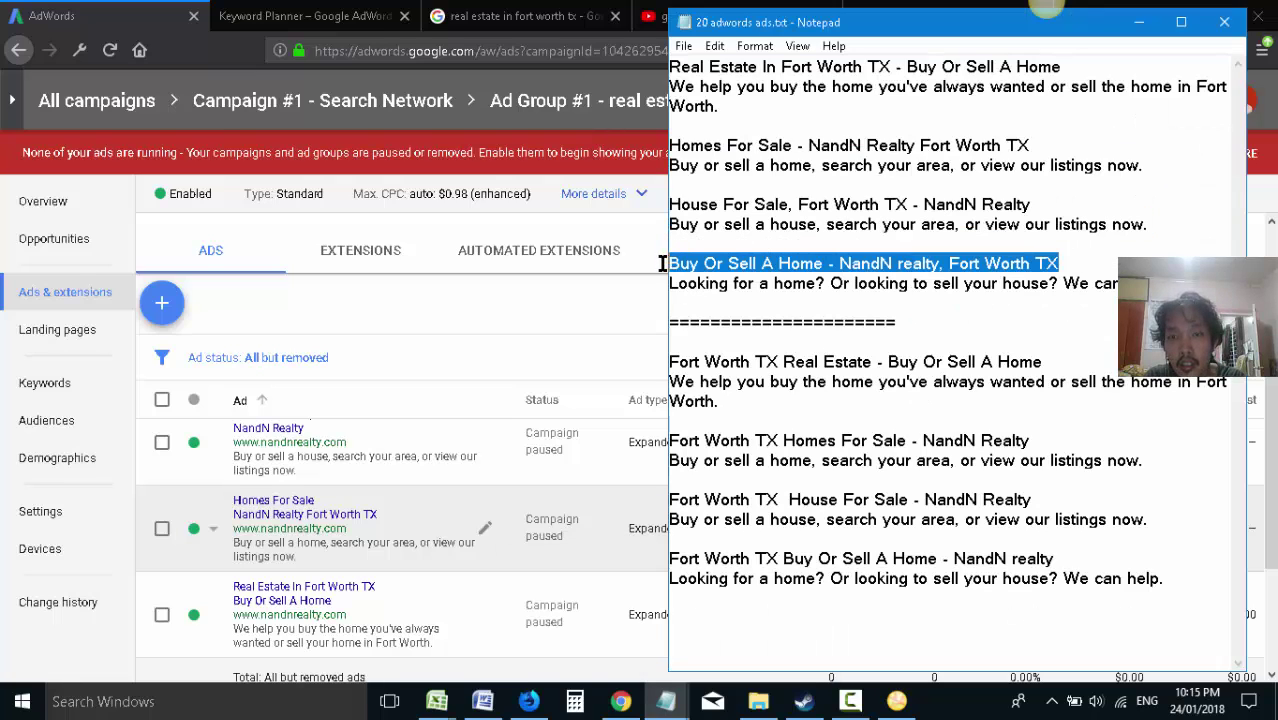
left_click(32, 12)
left_click(161, 302)
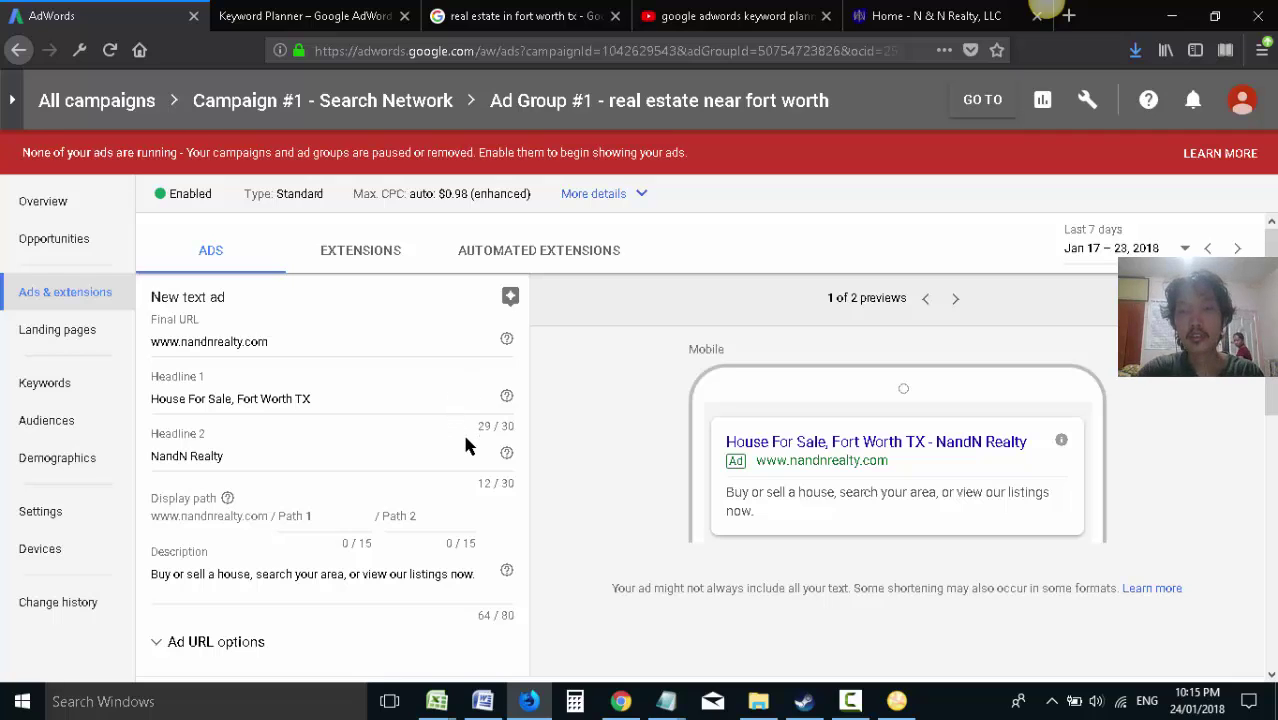
left_click(431, 405)
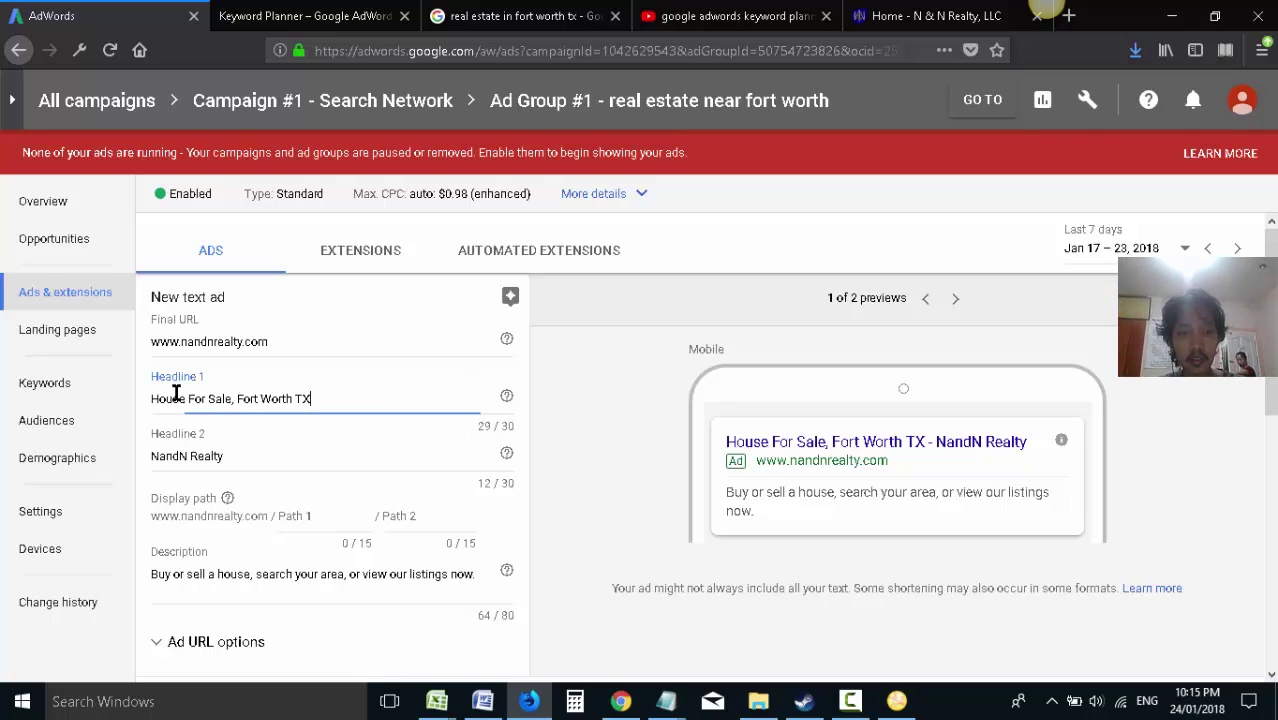
key("ctrl+a")
key("ctrl+v")
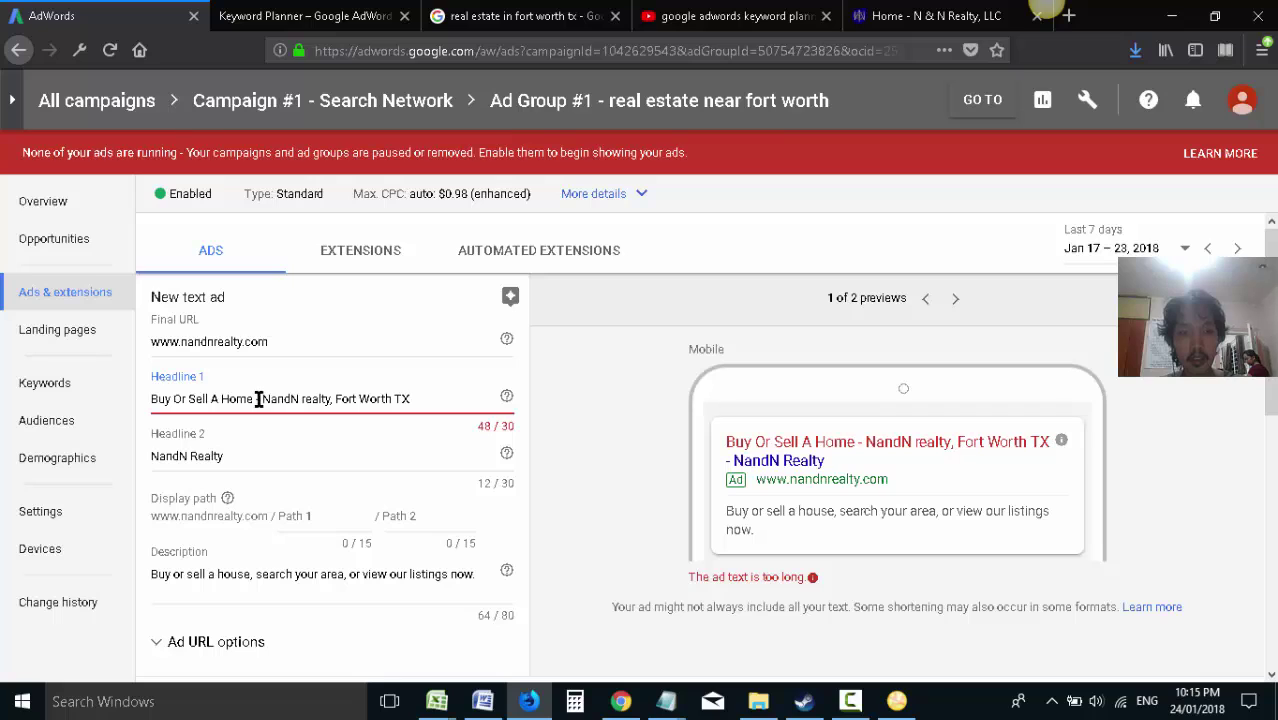
- Move "NandN realty, Fort Worth TX" from Headline 1 into Headline 2, replacing its text, and trim Headline 1 to "Buy Or Sell A Home"
left_click_drag(263, 398, 431, 405)
key("ctrl+x")
left_click(268, 455)
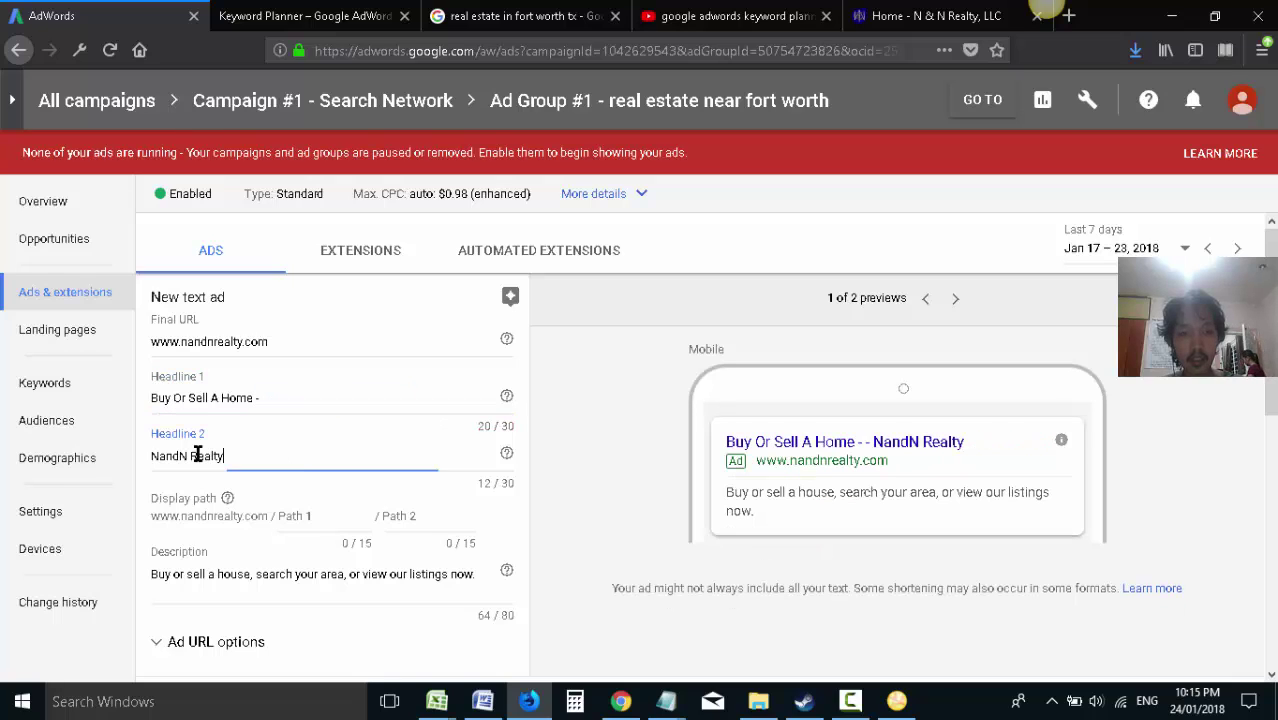
key("ctrl+a")
key("ctrl+v")
left_click(303, 401)
key("BackSpace")
key("BackSpace")
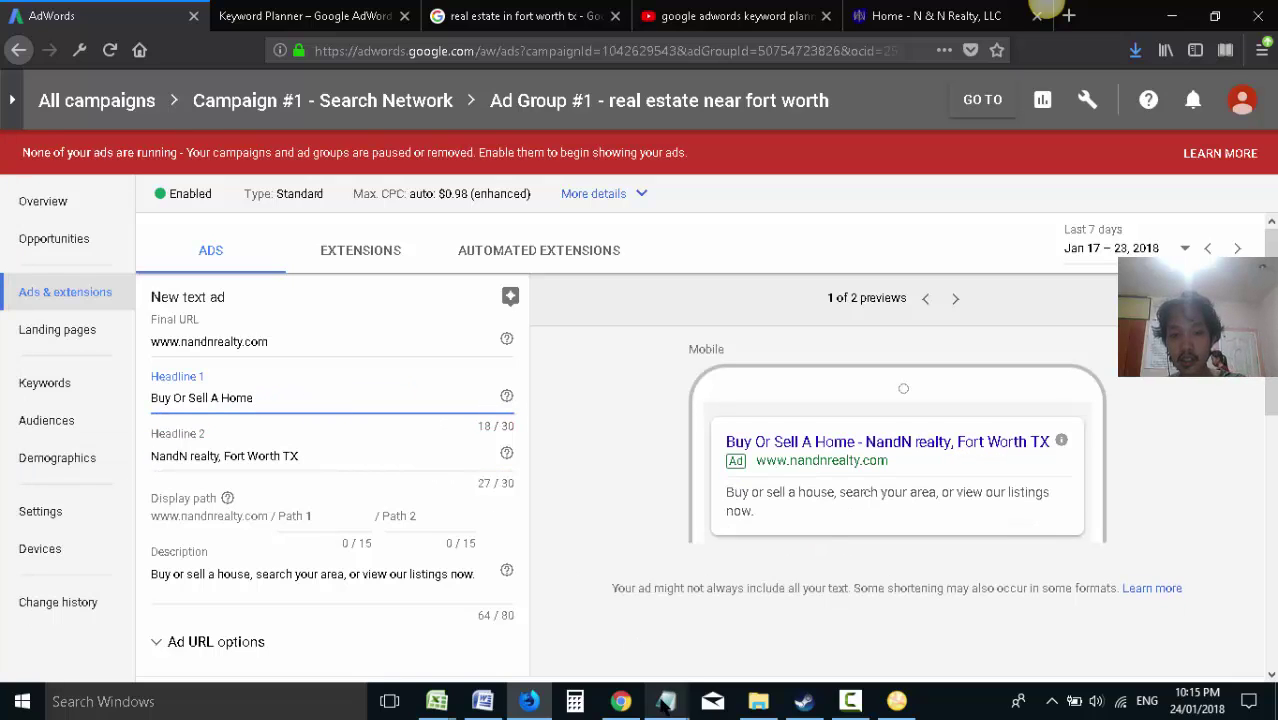
- Replace the description with "Looking for a home? Or looking to sell your house? We can help." copied from the notes
mouse_move(666, 701)
left_click(752, 606)
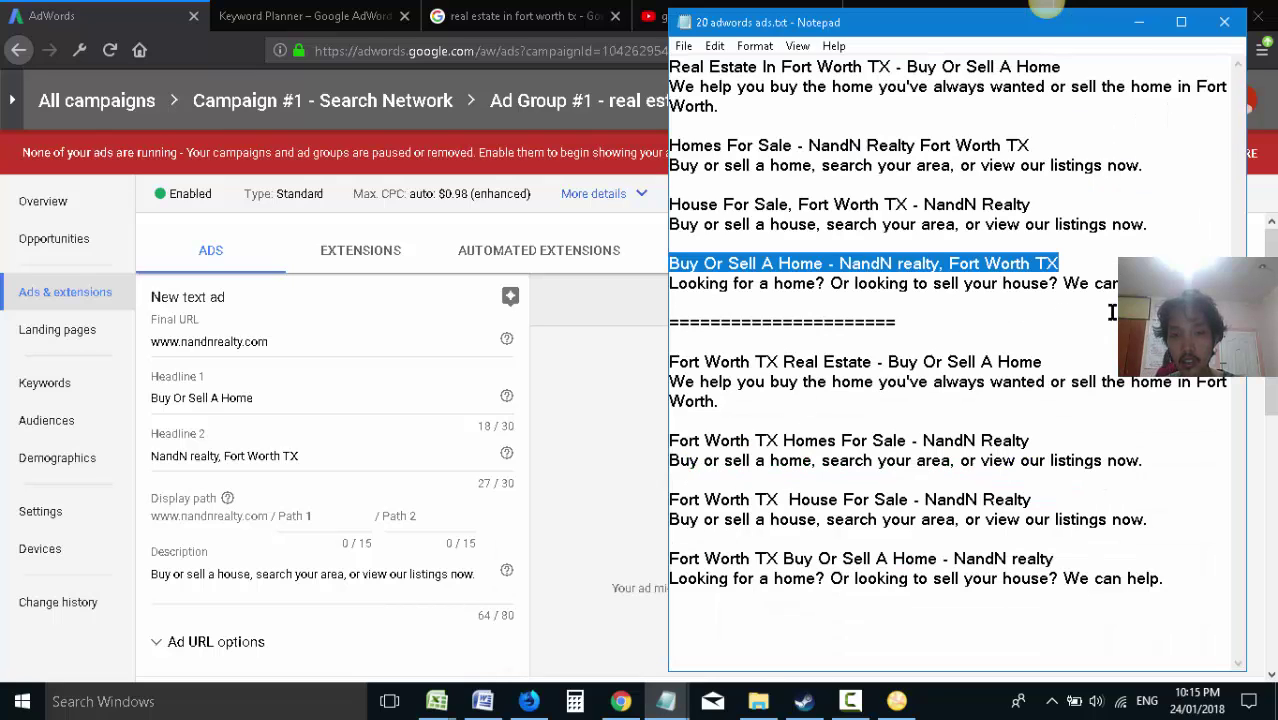
left_click_drag(1165, 283, 630, 282)
left_click(250, 114)
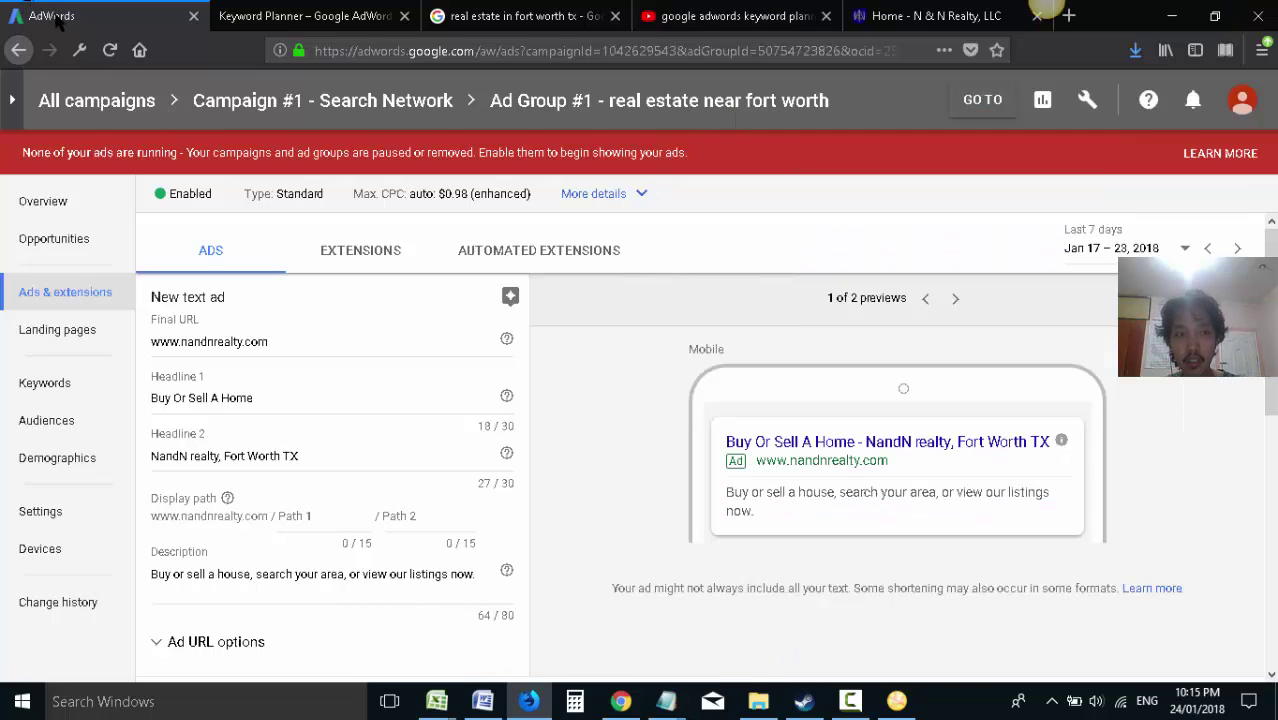
triple_click(338, 574)
key("ctrl+v")
- Check the mobile preview of the Buy Or Sell A Home ad and save the new ad
scroll(639, 552, "down", 1)
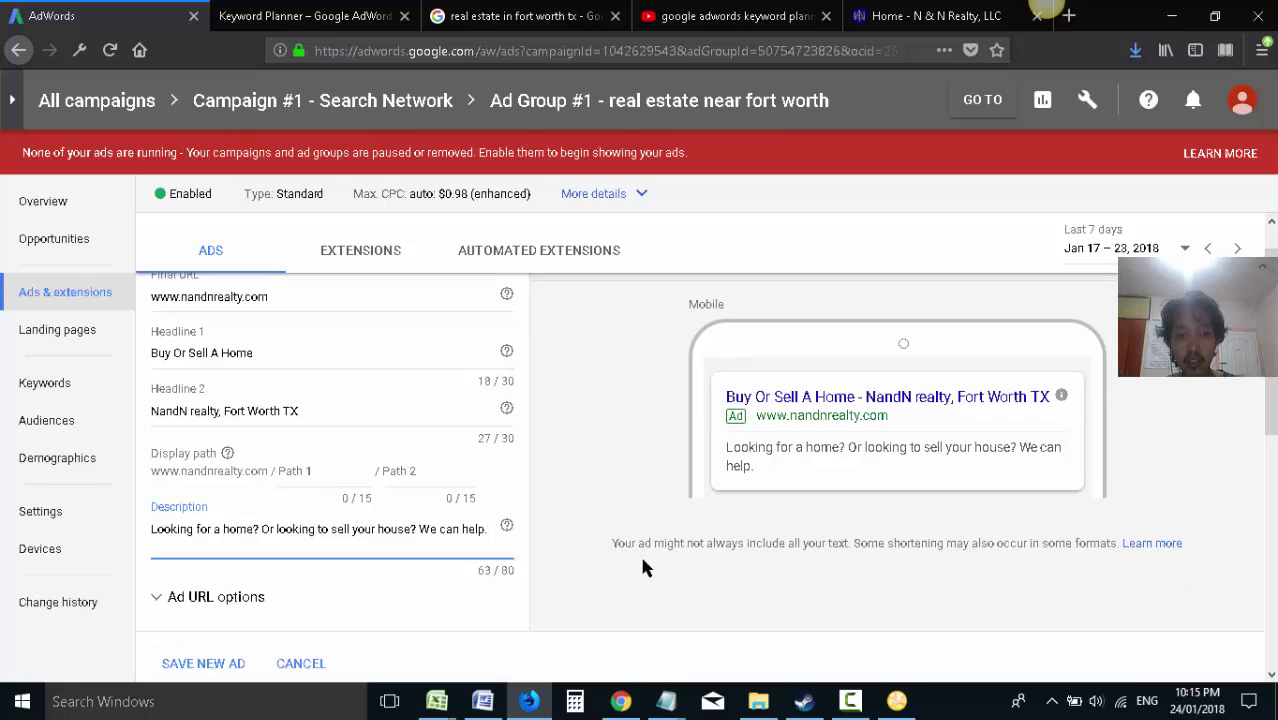
scroll(677, 512, "down", 3)
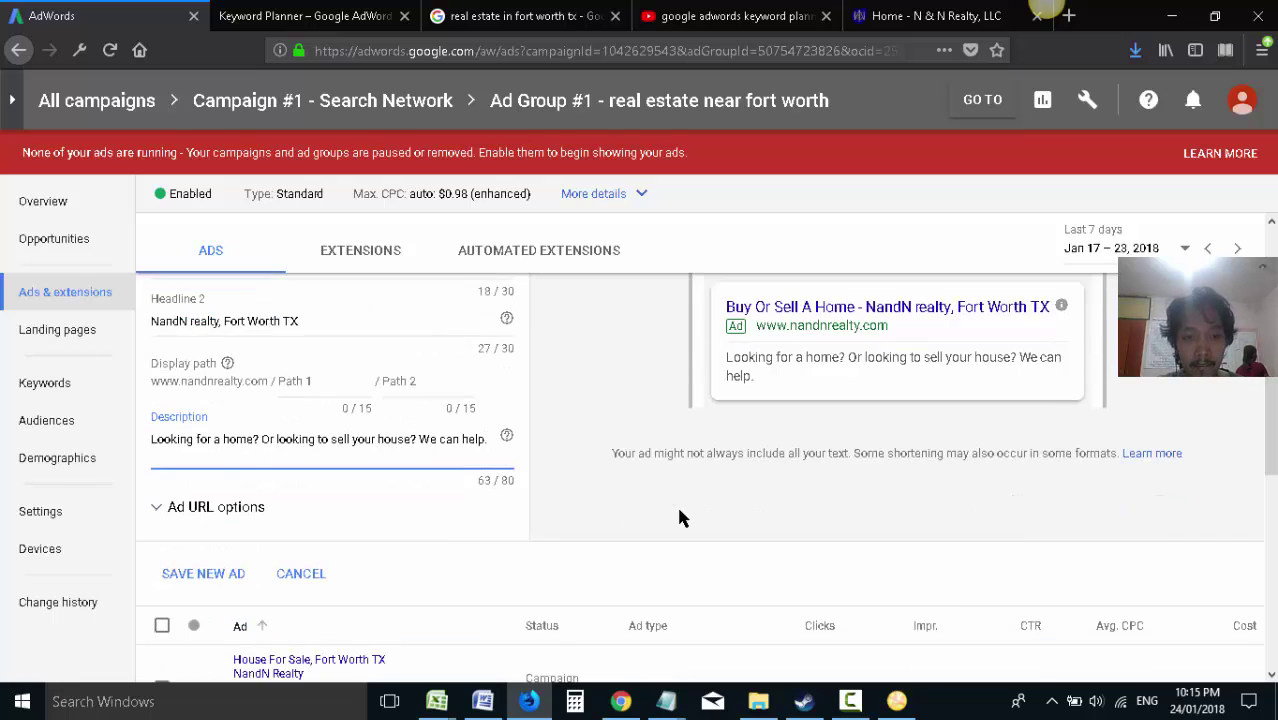
scroll(678, 515, "up", 3)
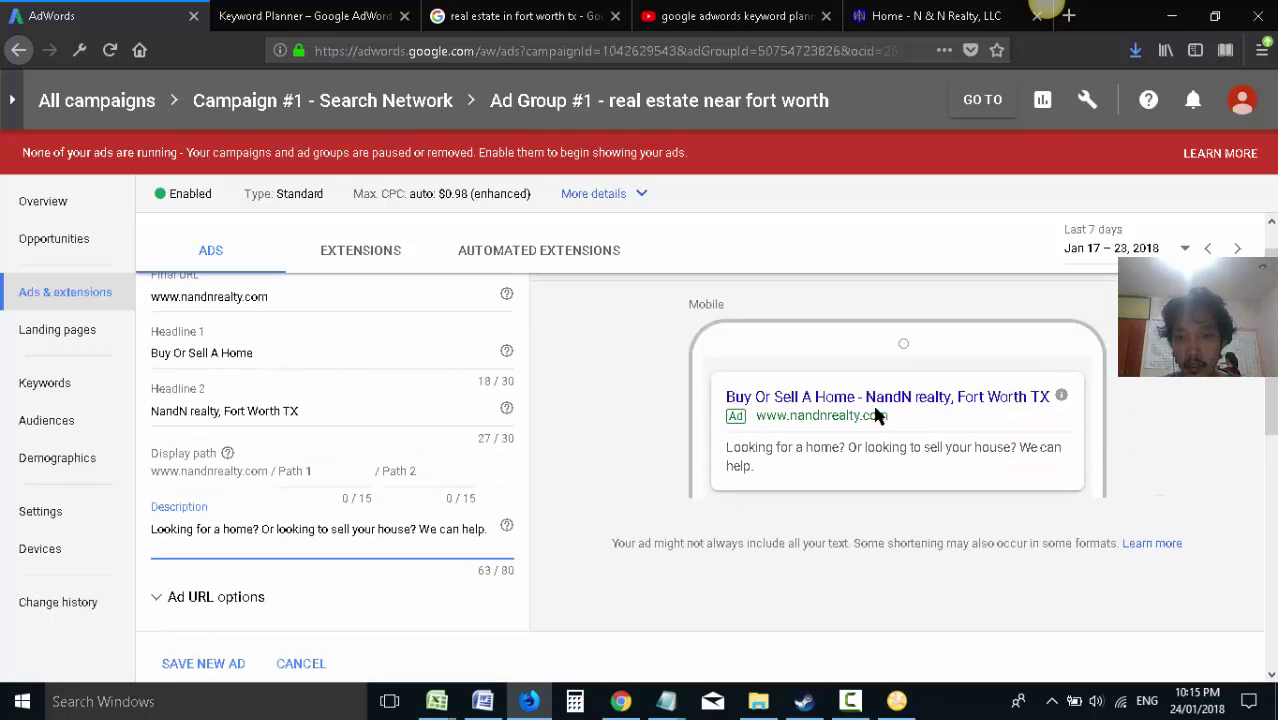
scroll(610, 503, "down", 1)
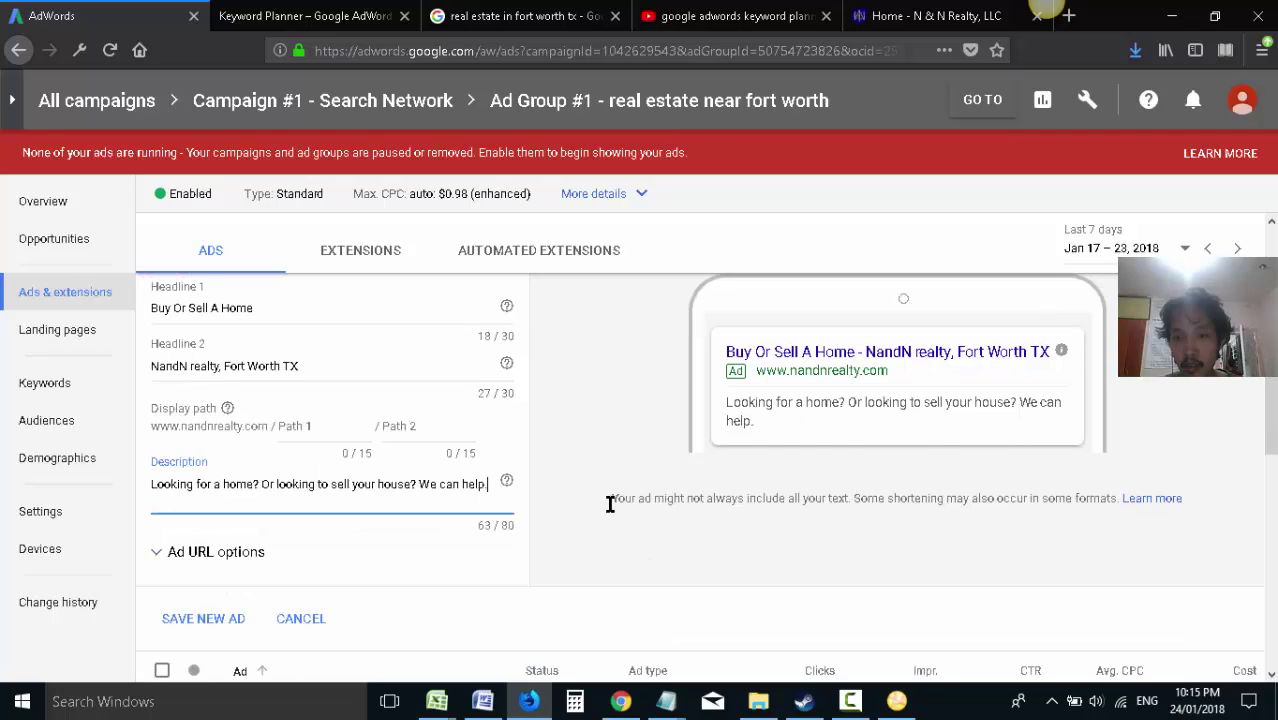
scroll(613, 503, "down", 2)
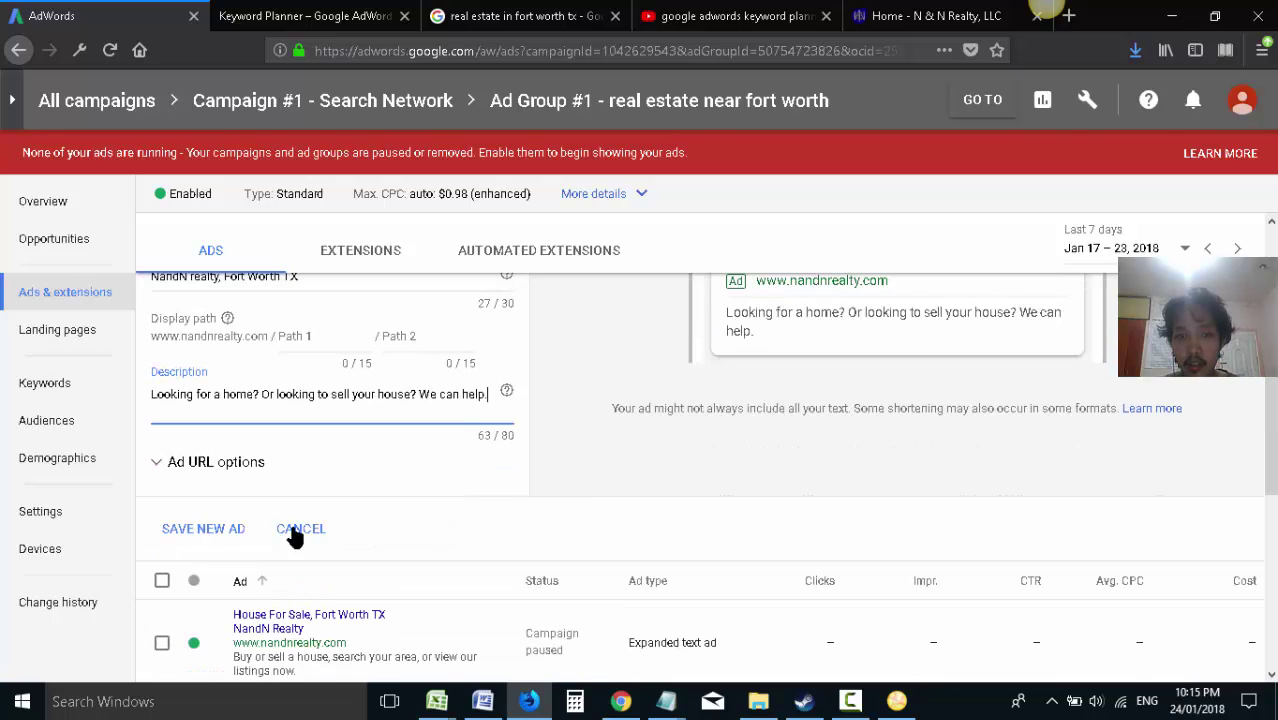
left_click(236, 528)
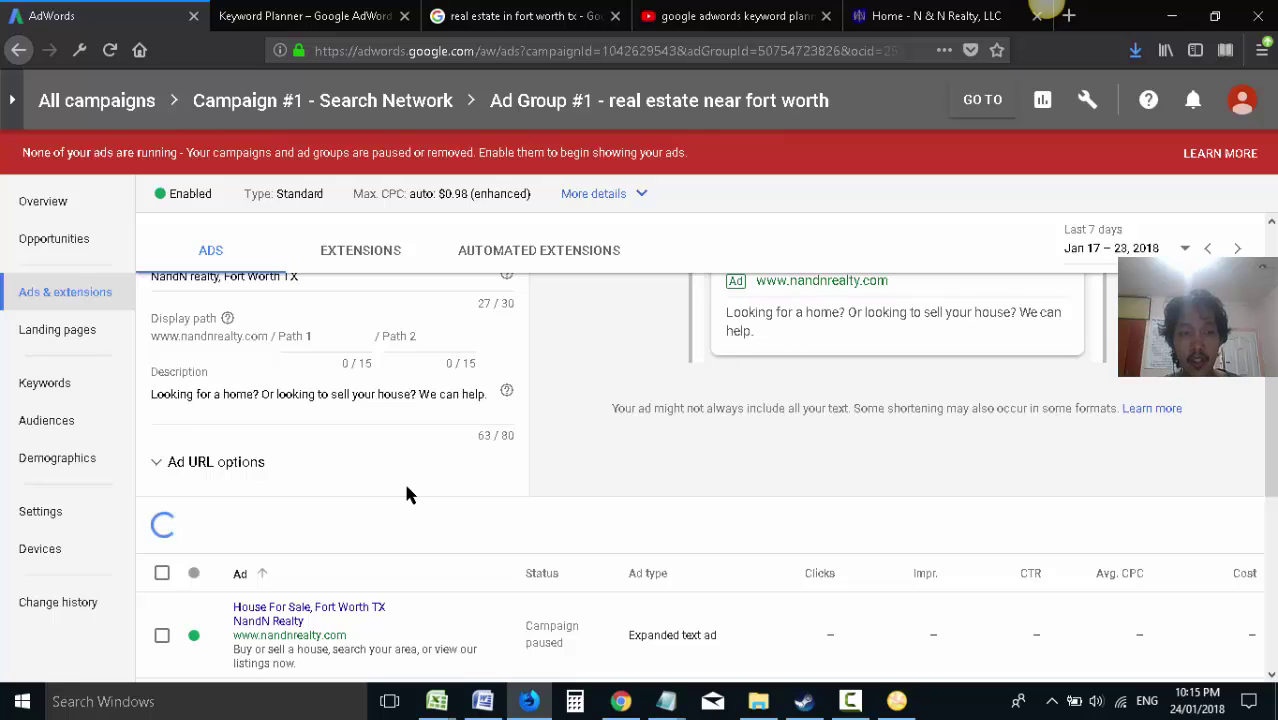
- Start another text ad and replace Headline 1 with "Fort Worth TX Real Estate - Buy Or Sell A Home" from the notes
mouse_move(666, 700)
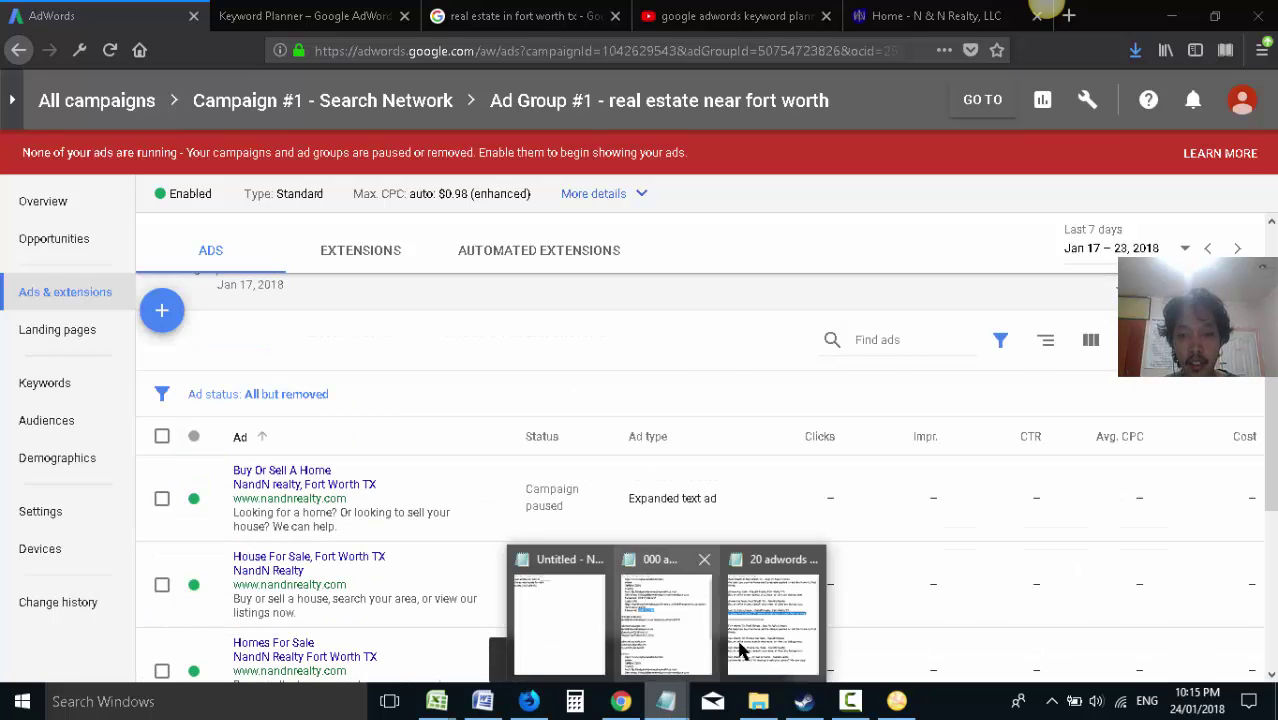
left_click(740, 650)
left_click_drag(1050, 361, 619, 340)
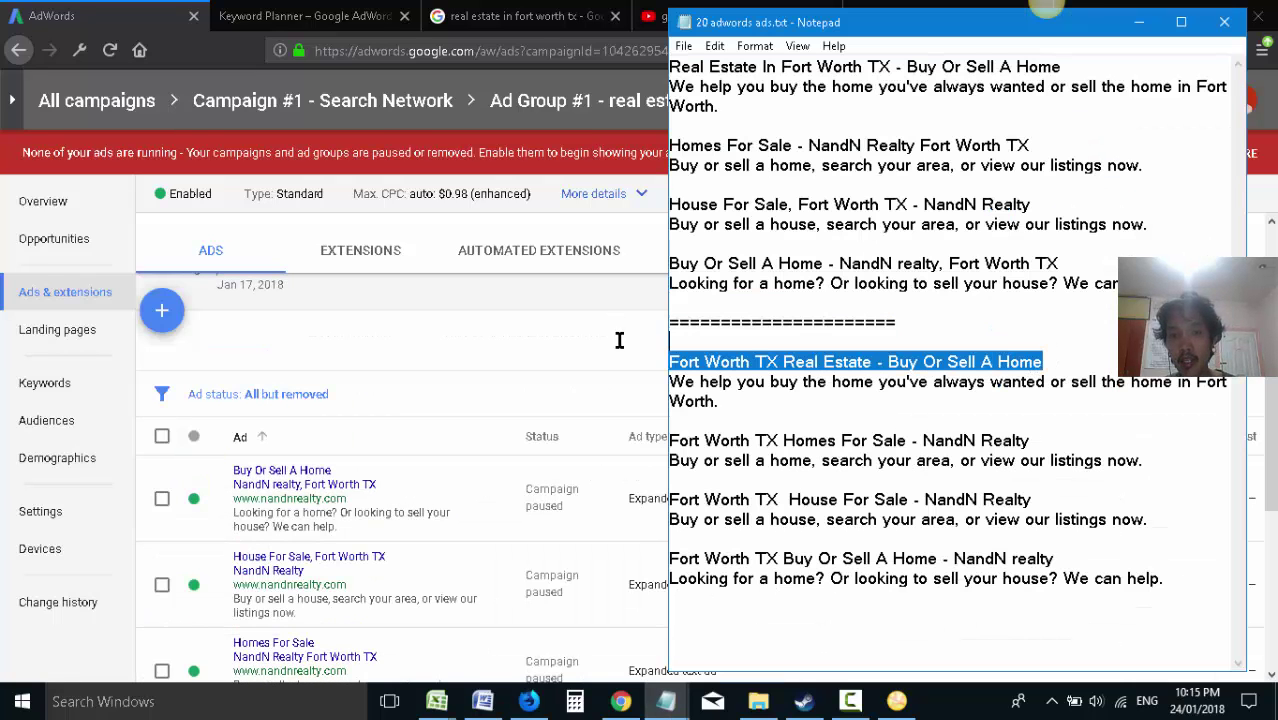
left_click(708, 360)
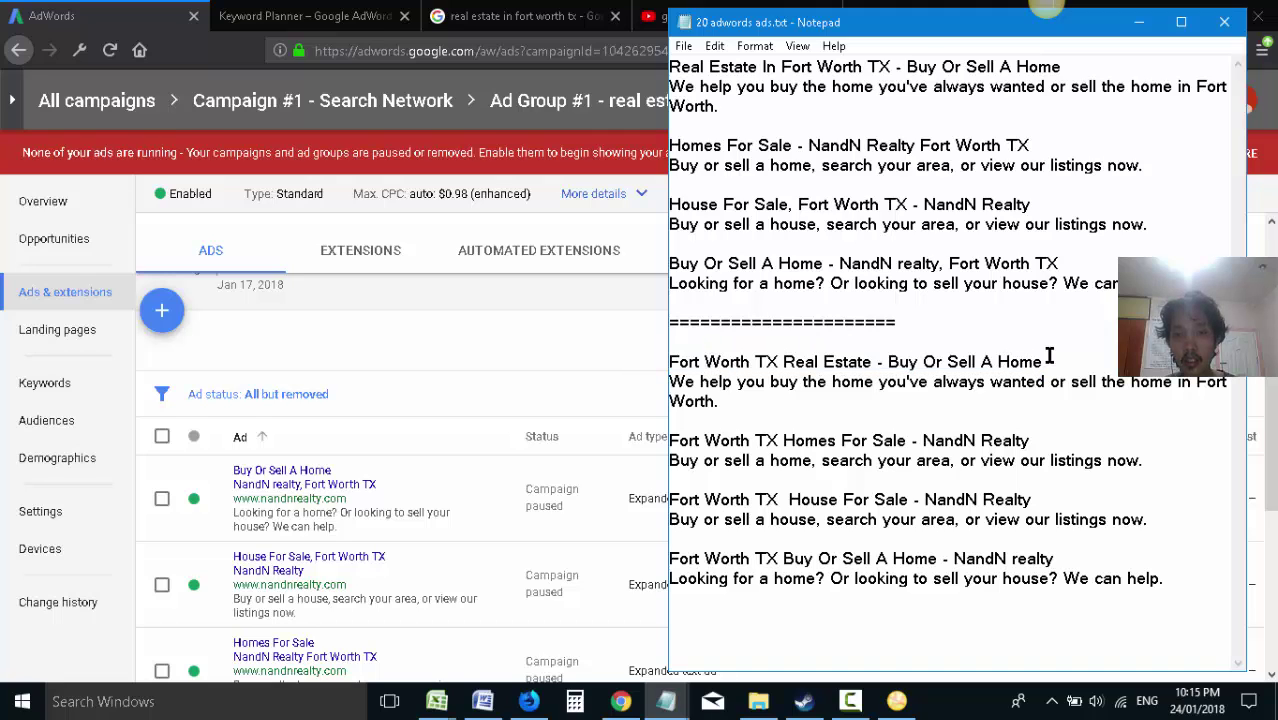
left_click_drag(1047, 357, 660, 368)
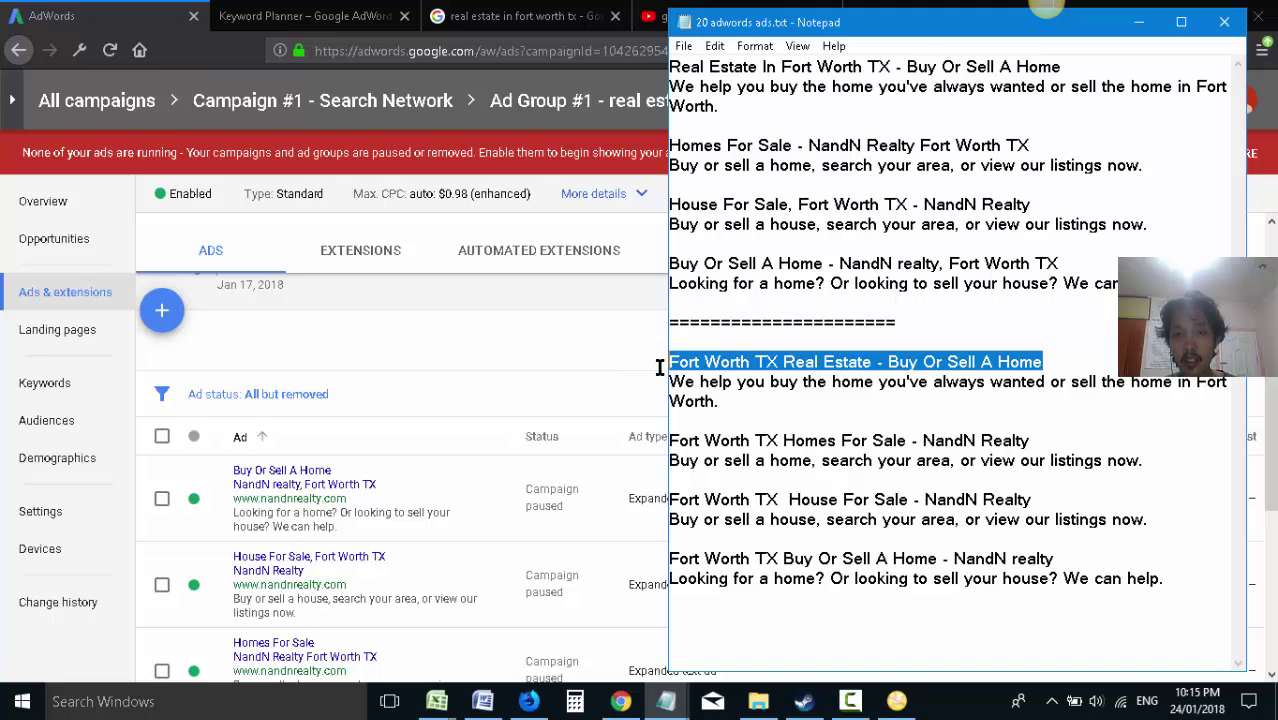
left_click(180, 320)
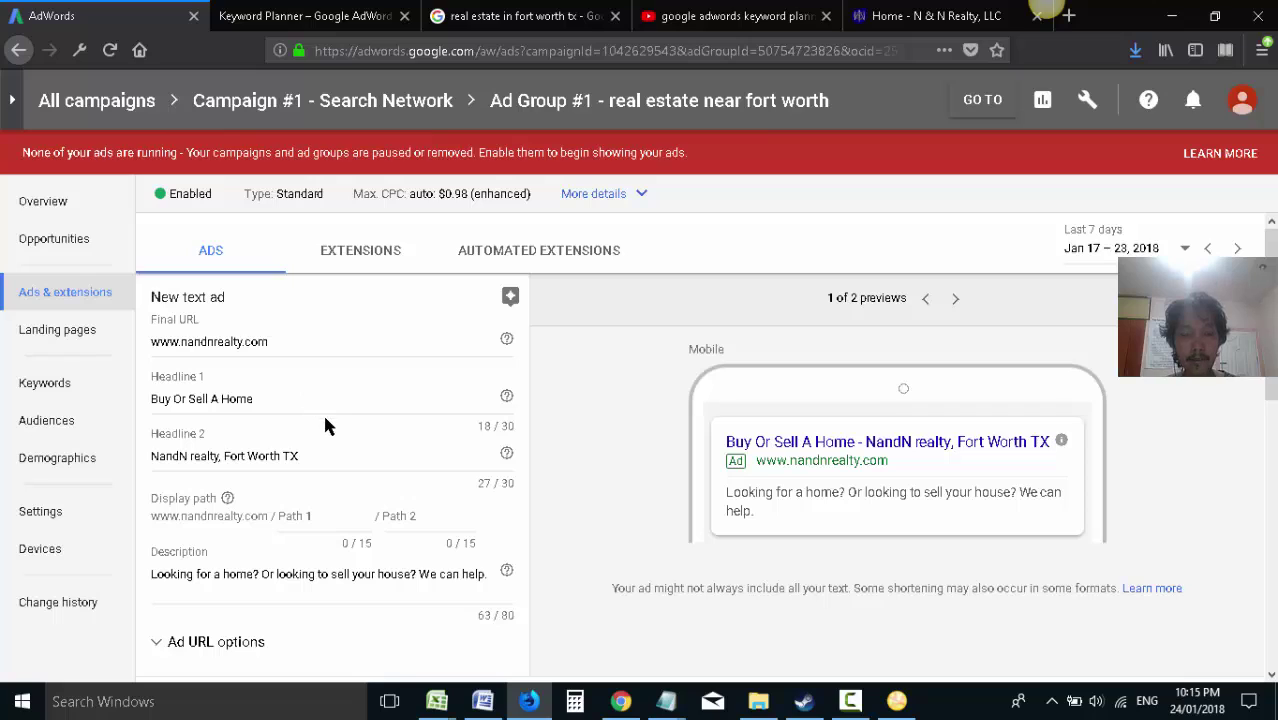
triple_click(206, 398)
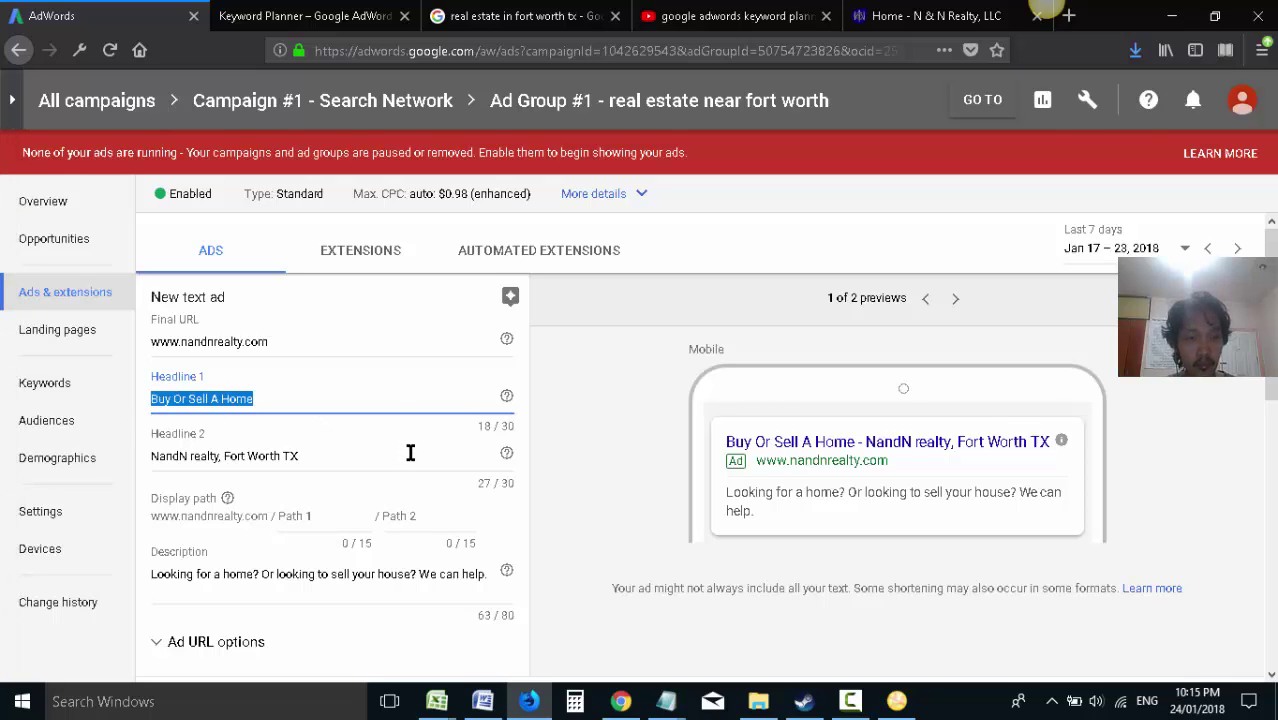
key("ctrl+v")
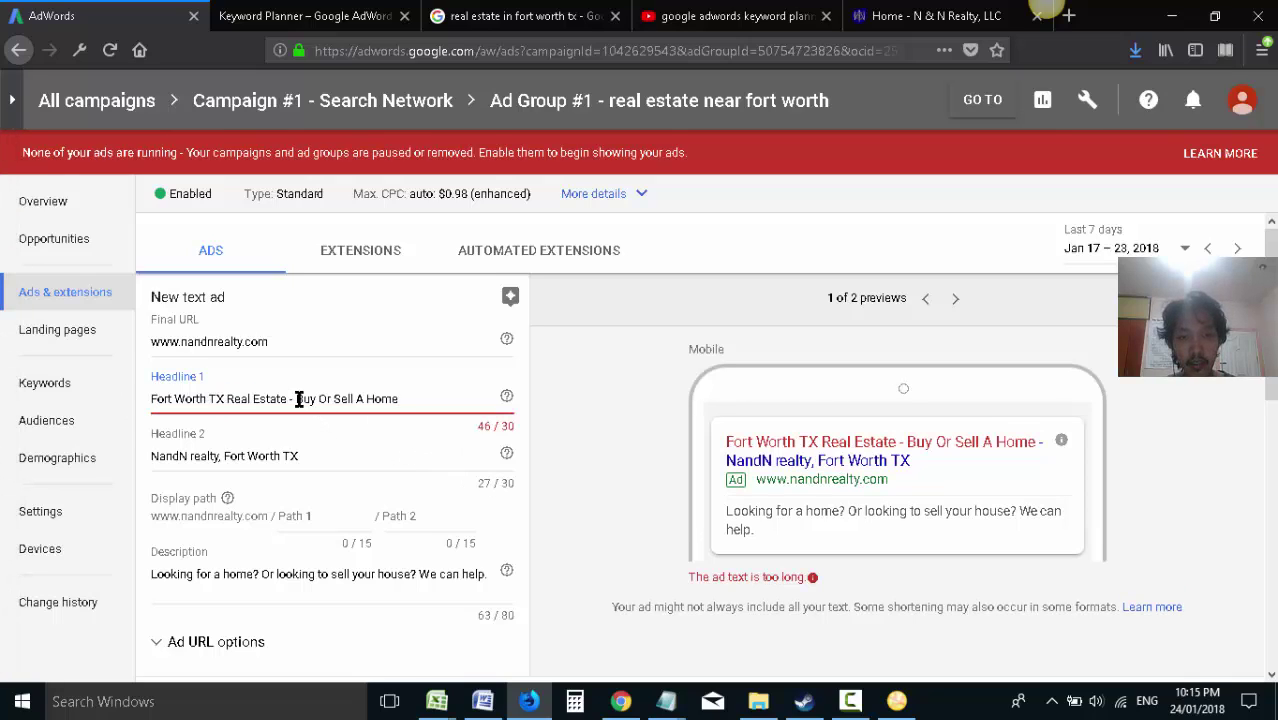
- Move "Buy Or Sell A Home" from Headline 1 into Headline 2, replacing its text, and trim Headline 1 to "Fort Worth TX Real Estate"
left_click_drag(298, 398, 390, 402)
key("BackSpace")
triple_click(322, 456)
key("ctrl+v")
left_click(342, 401)
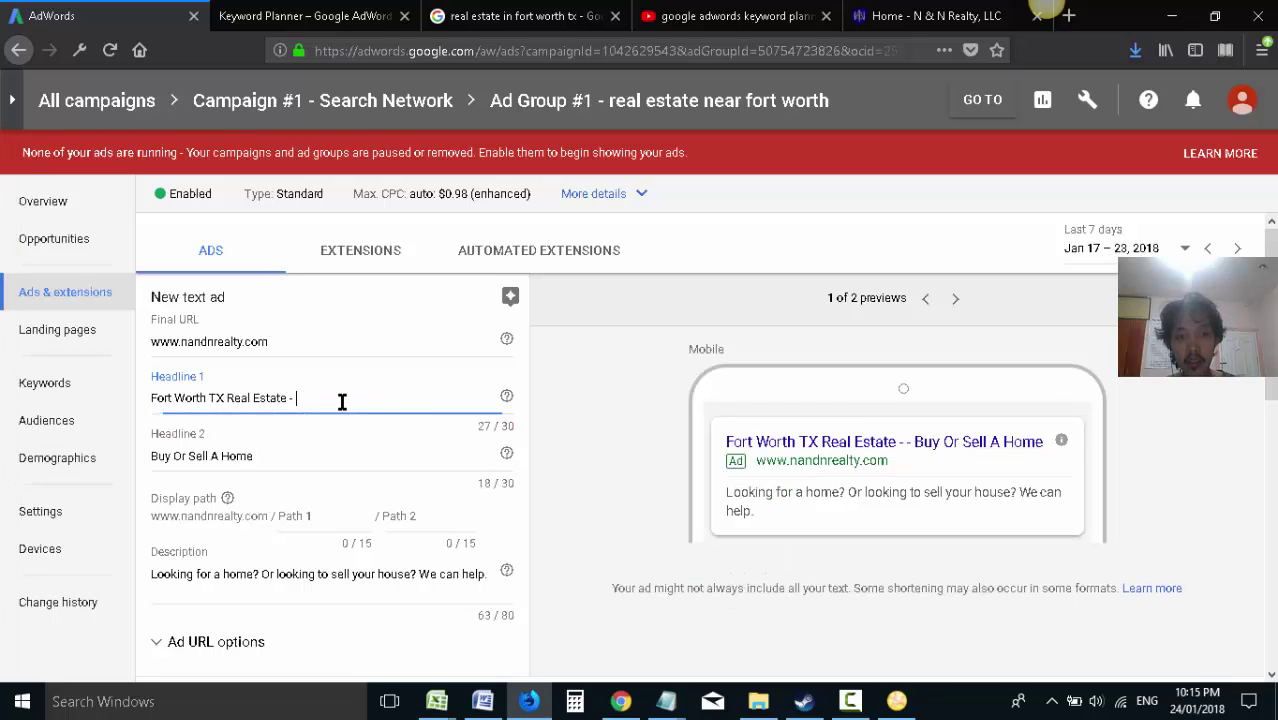
key("BackSpace")
key("BackSpace")
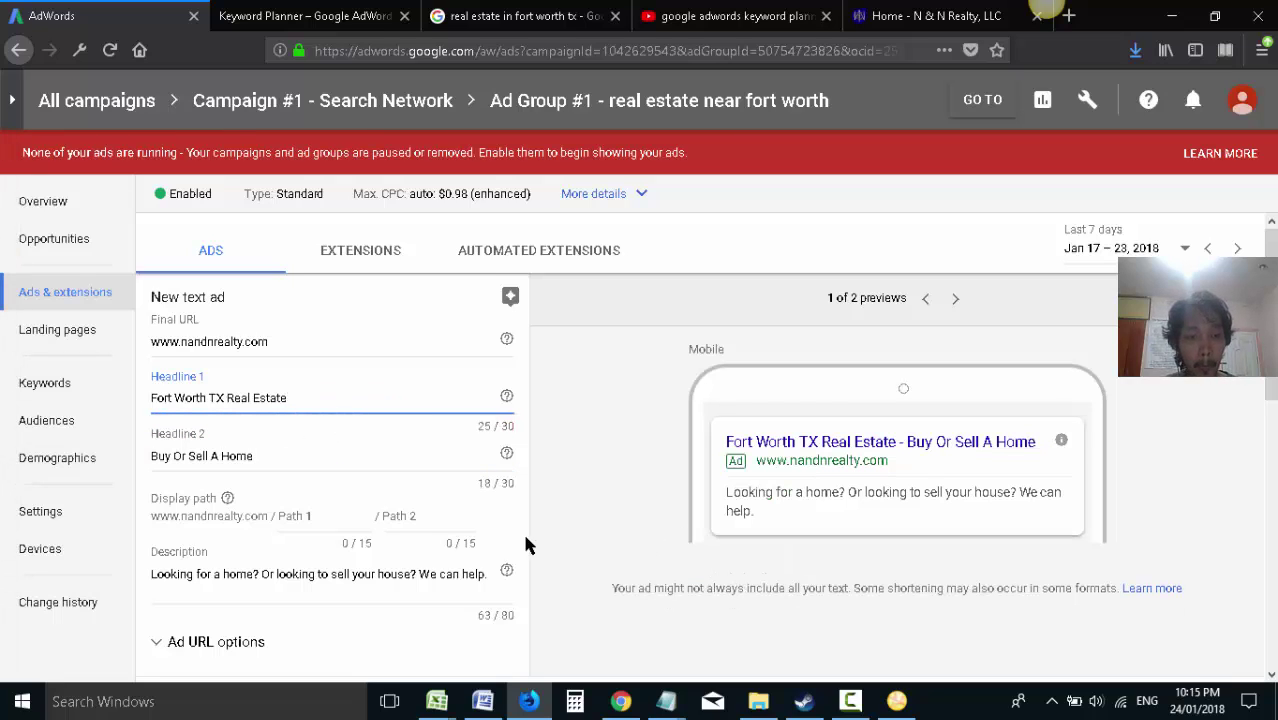
- Replace the description with "We help you buy the home you've always wanted or sell the home in Fort Worth." from the notes and save the ad
mouse_move(666, 701)
left_click(758, 610)
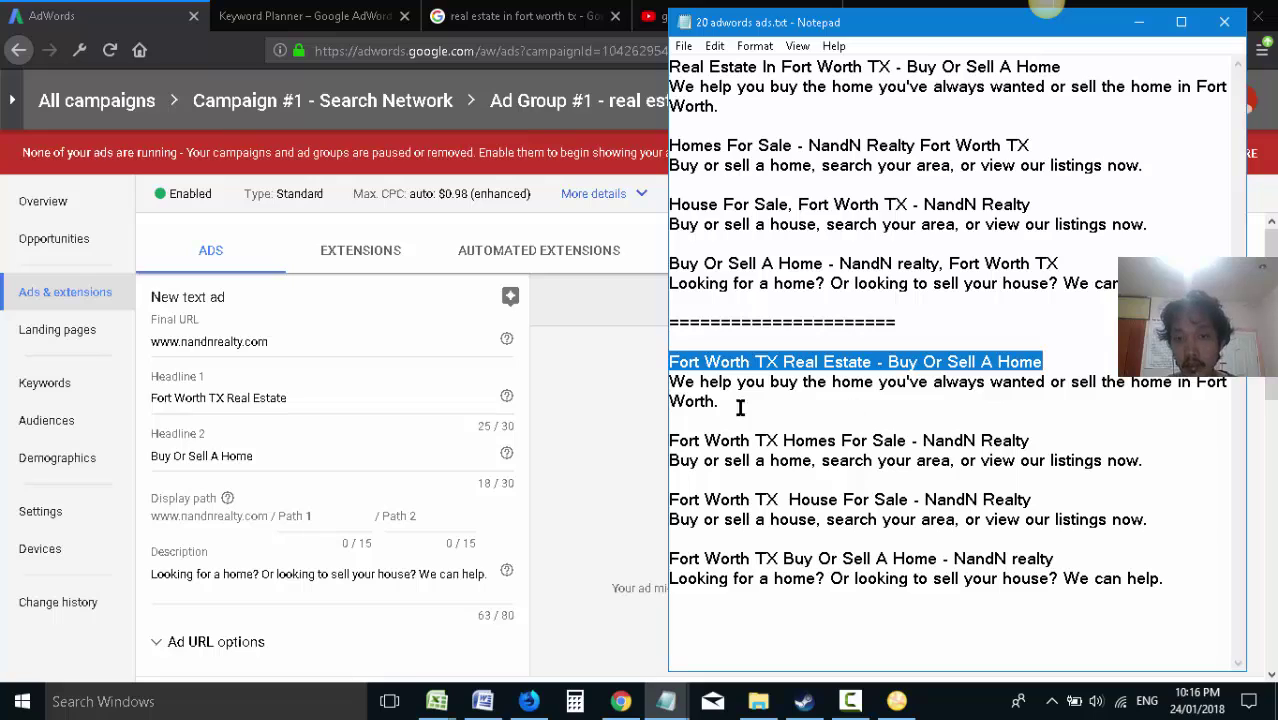
left_click_drag(721, 399, 669, 382)
key("ctrl+c")
left_click(257, 574)
triple_click(342, 577)
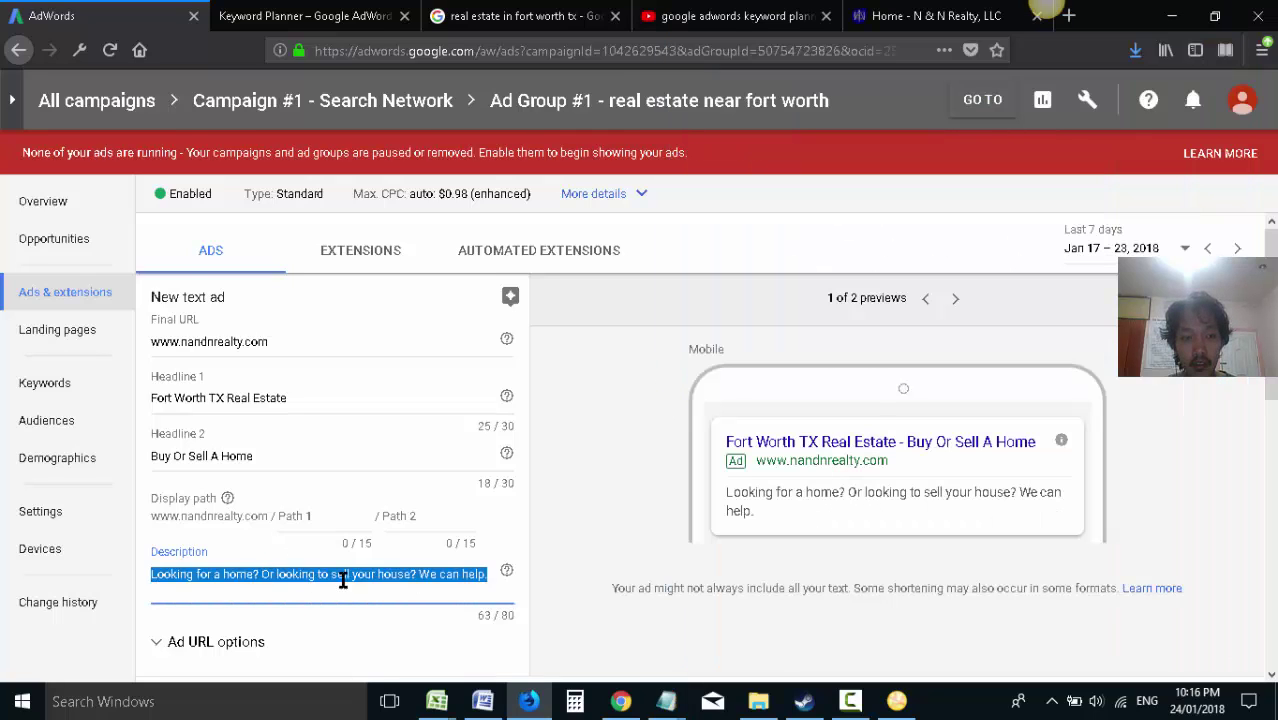
key("ctrl+v")
scroll(598, 590, "down", 1)
left_click(246, 664)
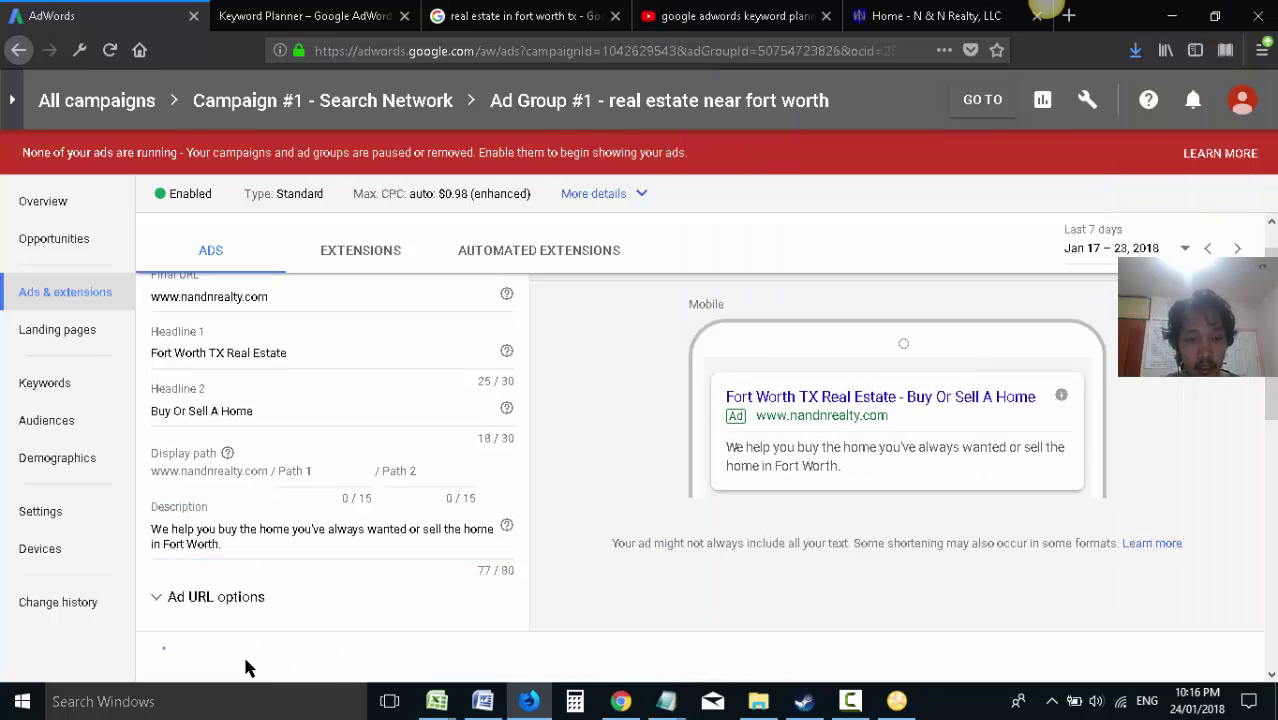
- Start another text ad and replace Headline 1 with "Fort Worth TX Homes For Sale" copied from the notes
mouse_move(666, 701)
left_click(800, 612)
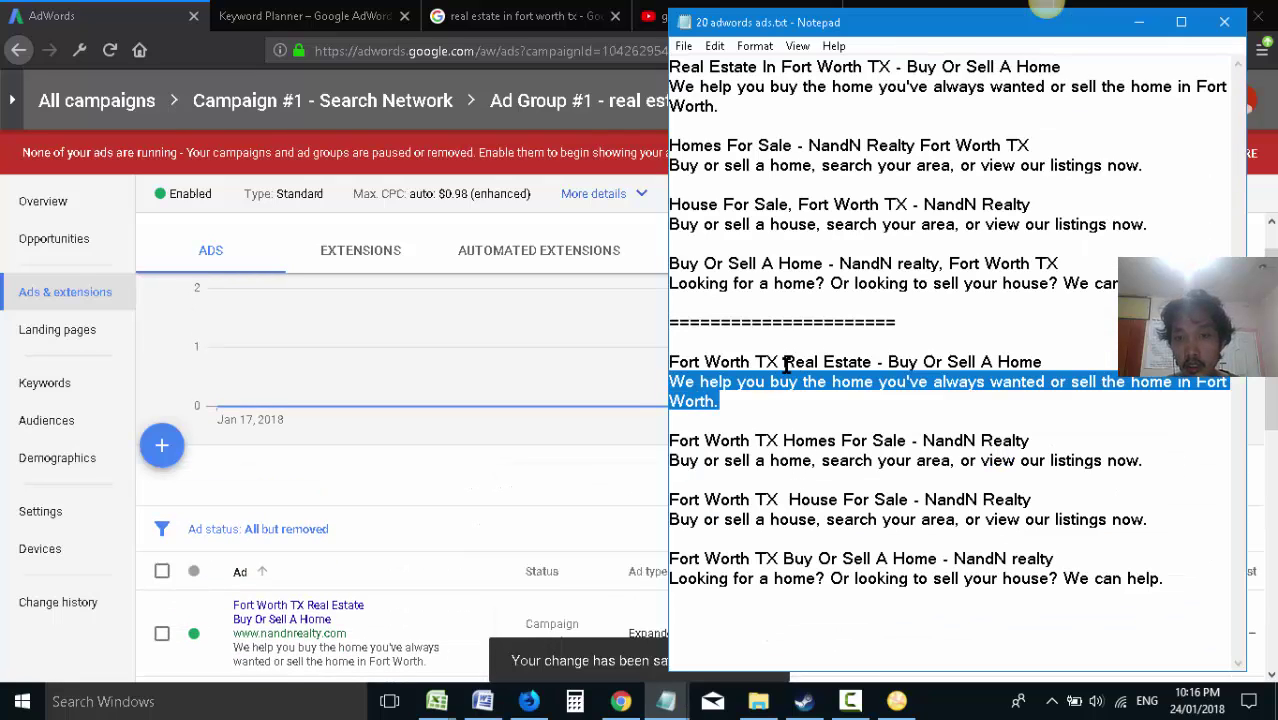
left_click(895, 440)
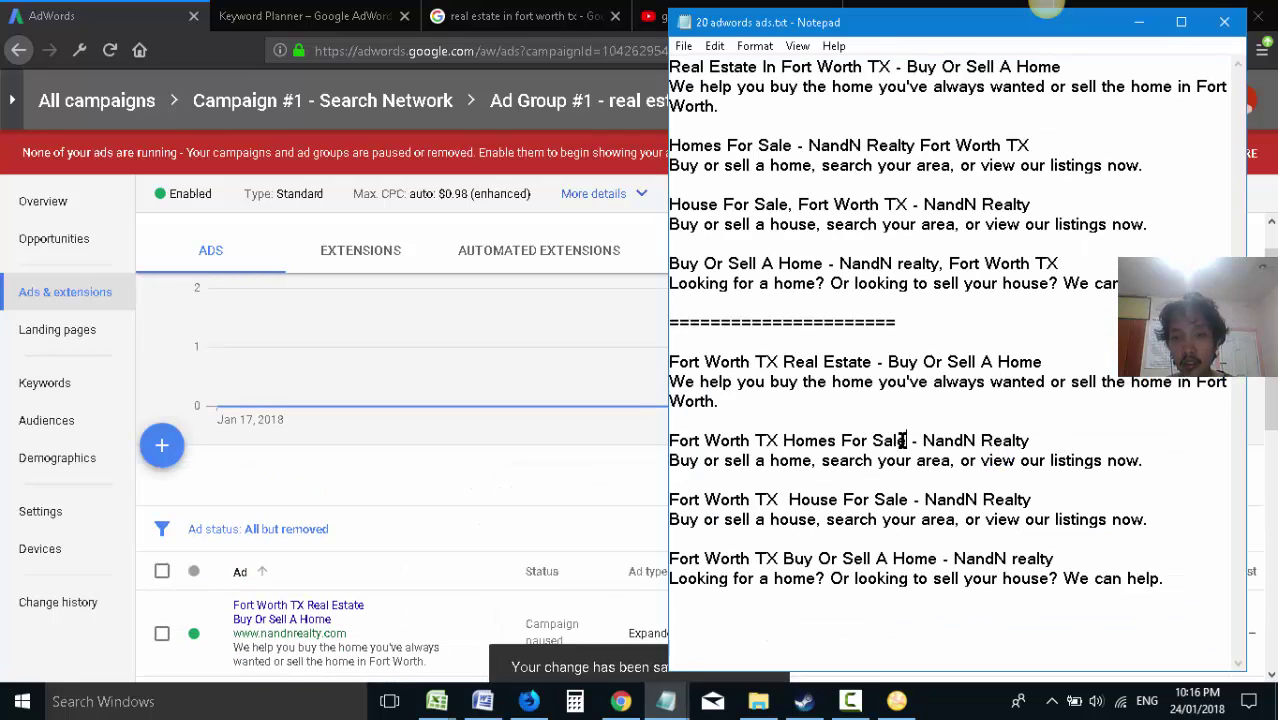
left_click_drag(905, 440, 669, 440)
left_click(385, 168)
scroll(455, 450, "down", 2)
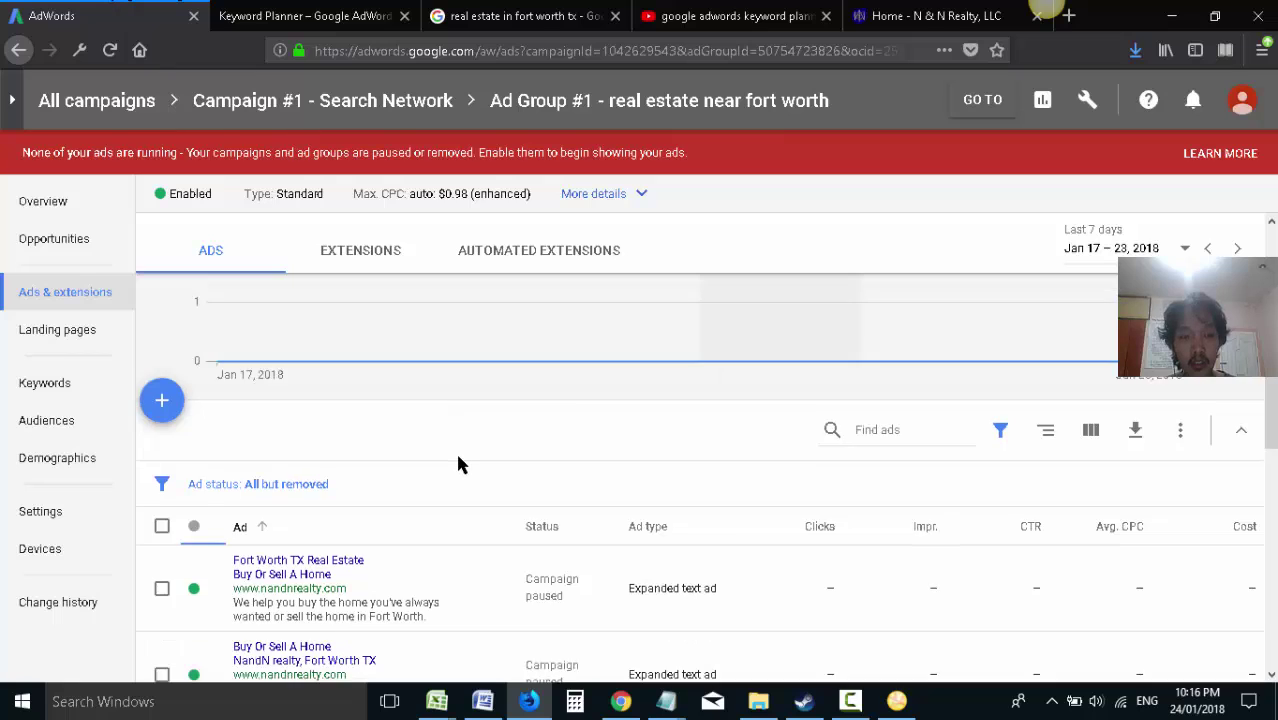
left_click(162, 356)
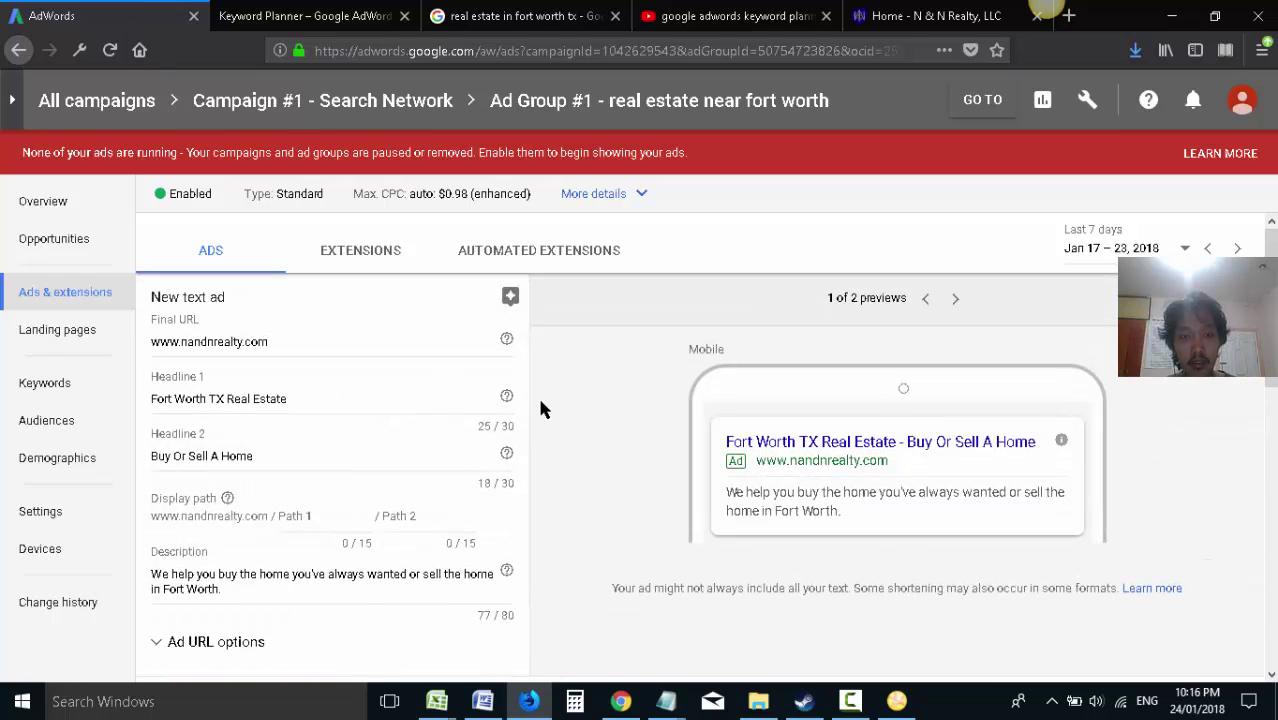
triple_click(256, 400)
key("ctrl+v")
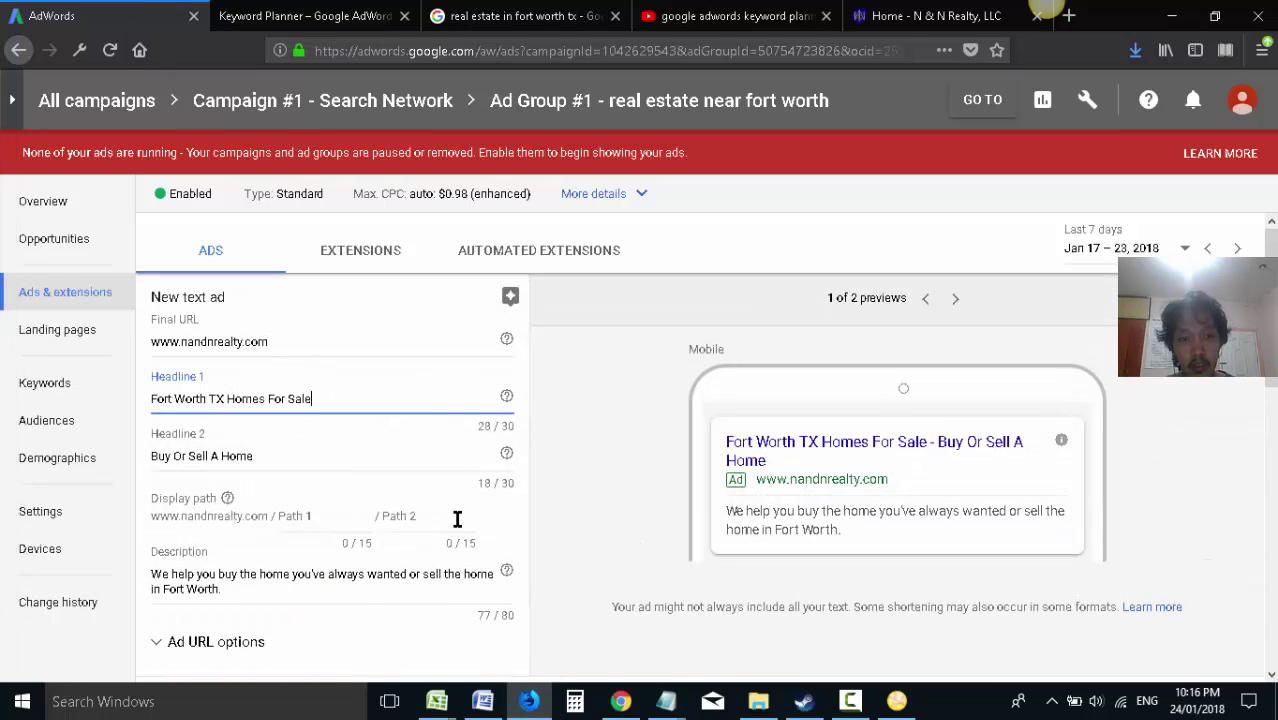
- Replace Headline 2 with "NandN Realty" copied from the Homes For Sale entry in the notes
mouse_move(666, 701)
left_click(759, 611)
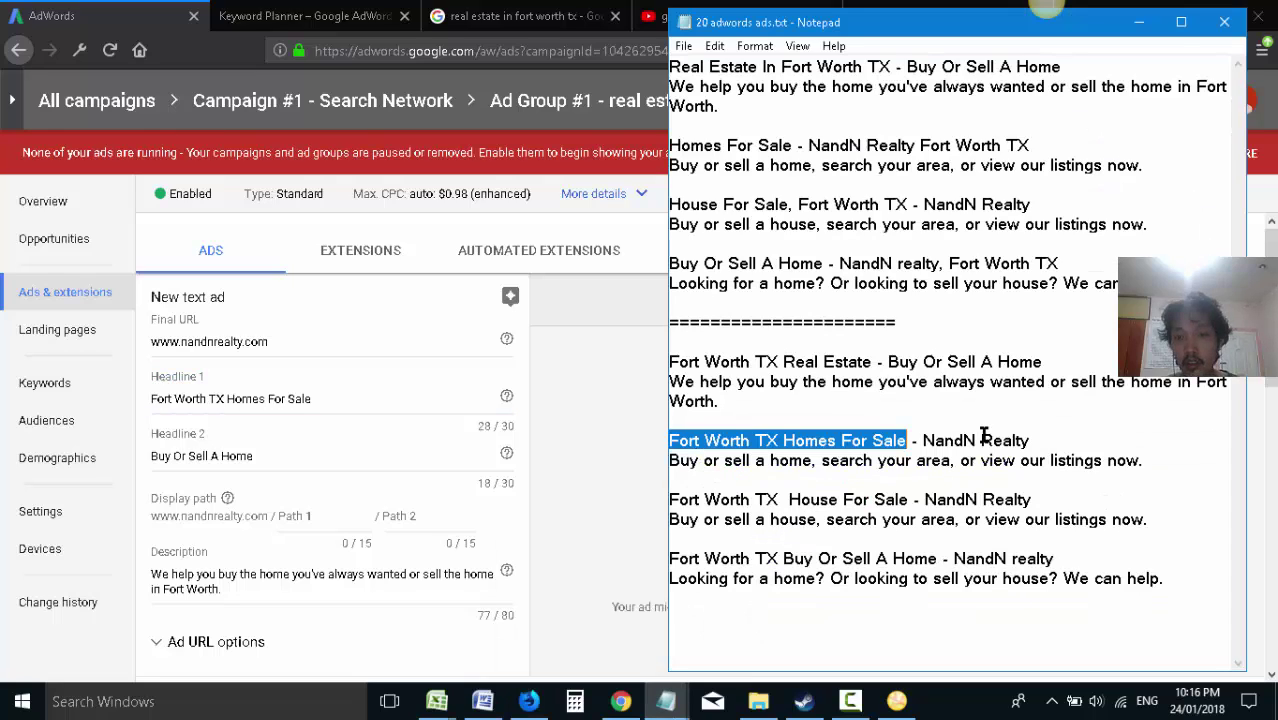
left_click_drag(1043, 439, 922, 440)
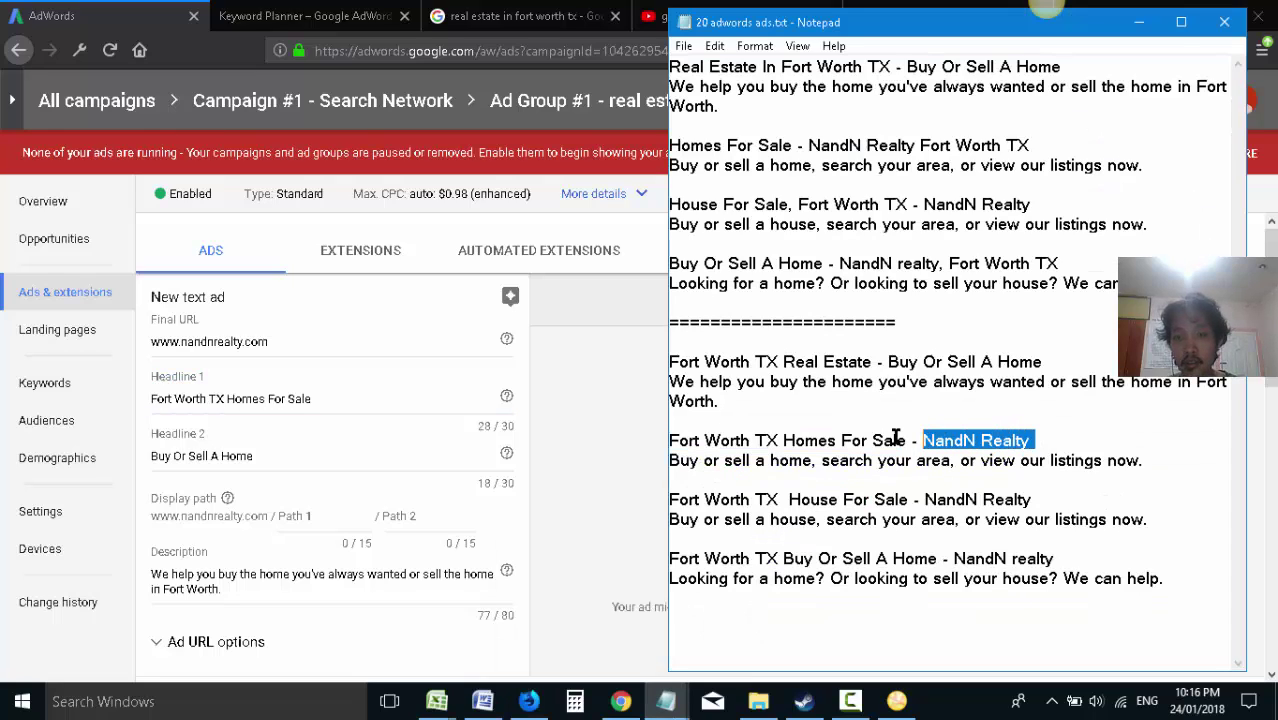
left_click(222, 447)
triple_click(217, 454)
key("ctrl+v")
- Replace the description with "Buy or sell a home, search your area, or view our listings now." from the notes and save the ad
mouse_move(666, 701)
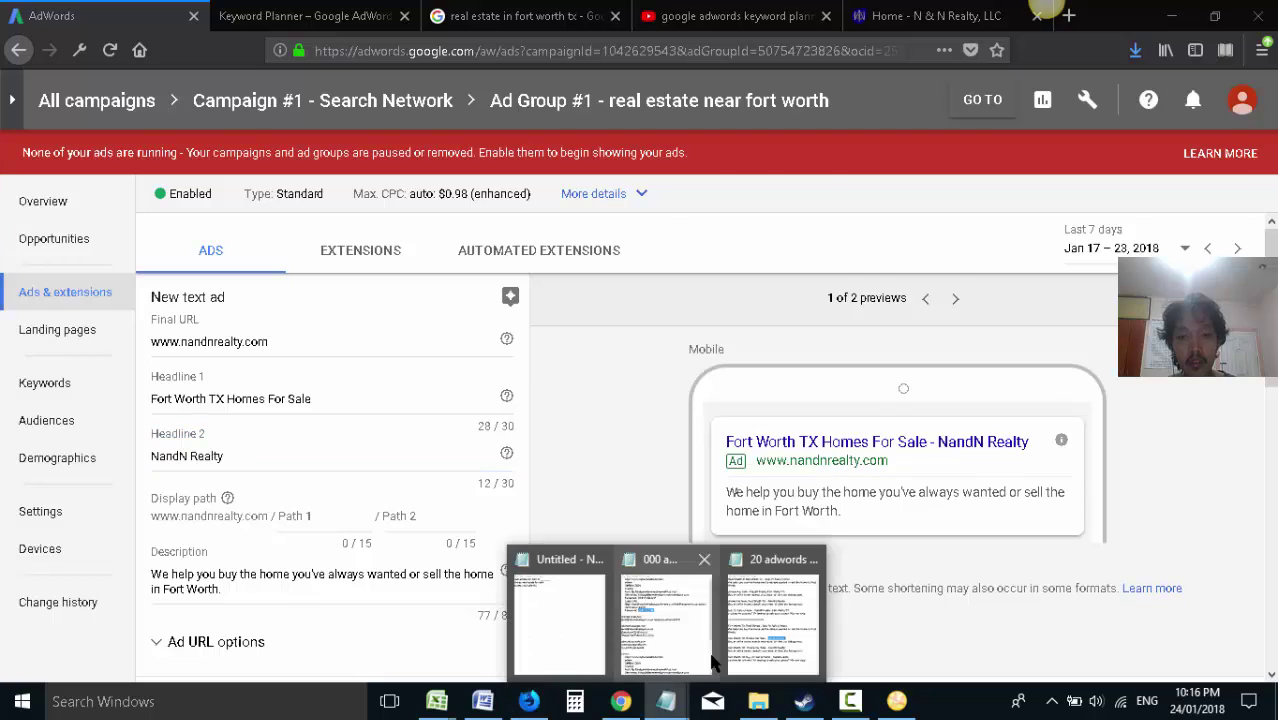
left_click(776, 620)
left_click_drag(1143, 460, 650, 463)
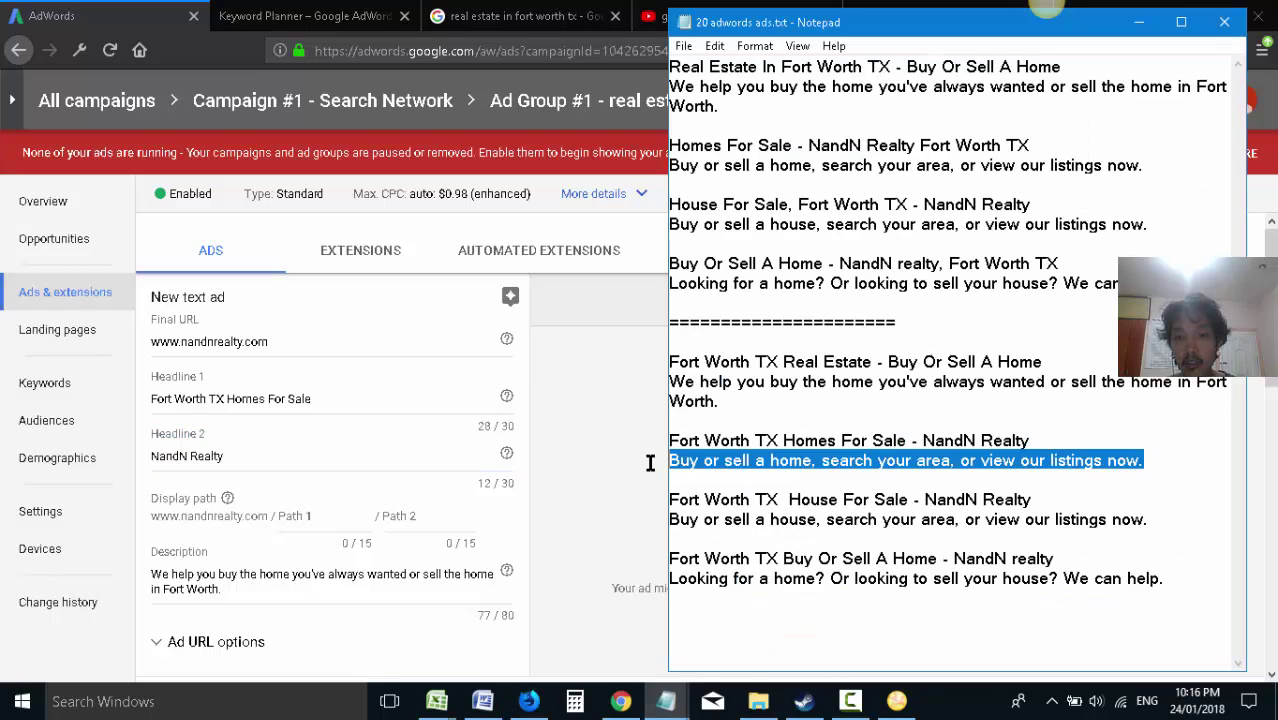
left_click(272, 593)
triple_click(290, 587)
key("ctrl+v")
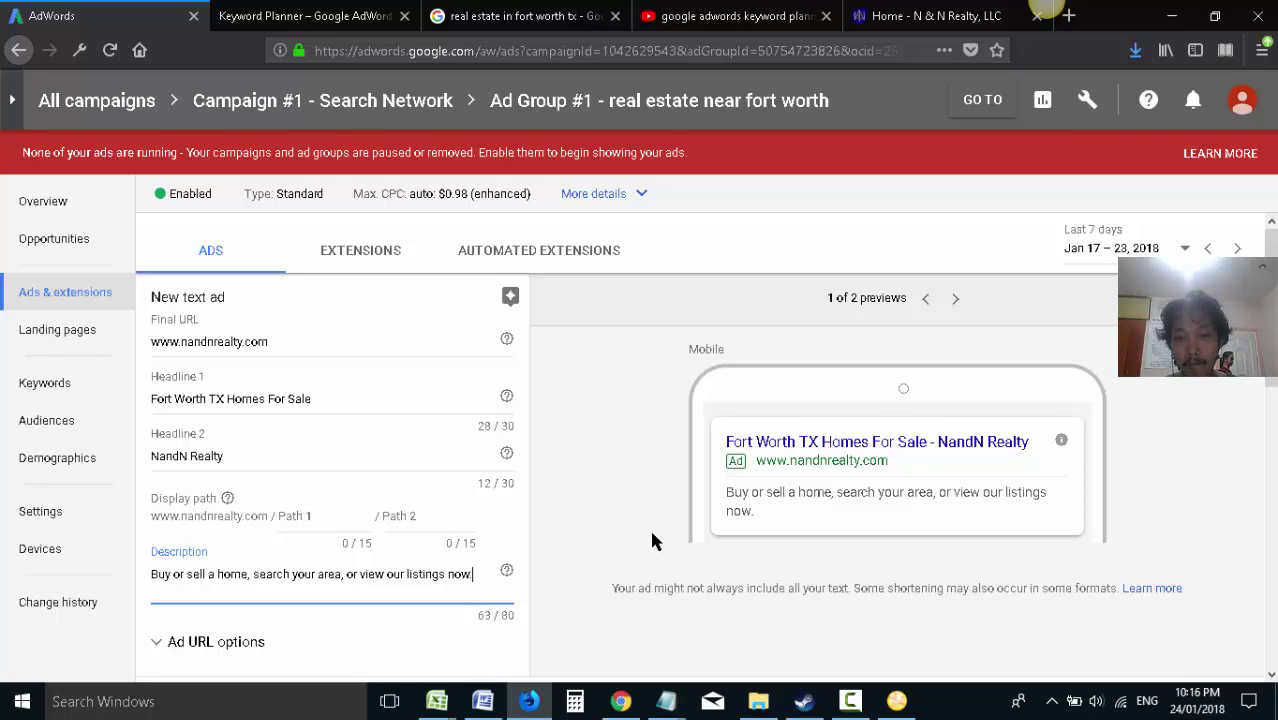
scroll(651, 541, "down", 2)
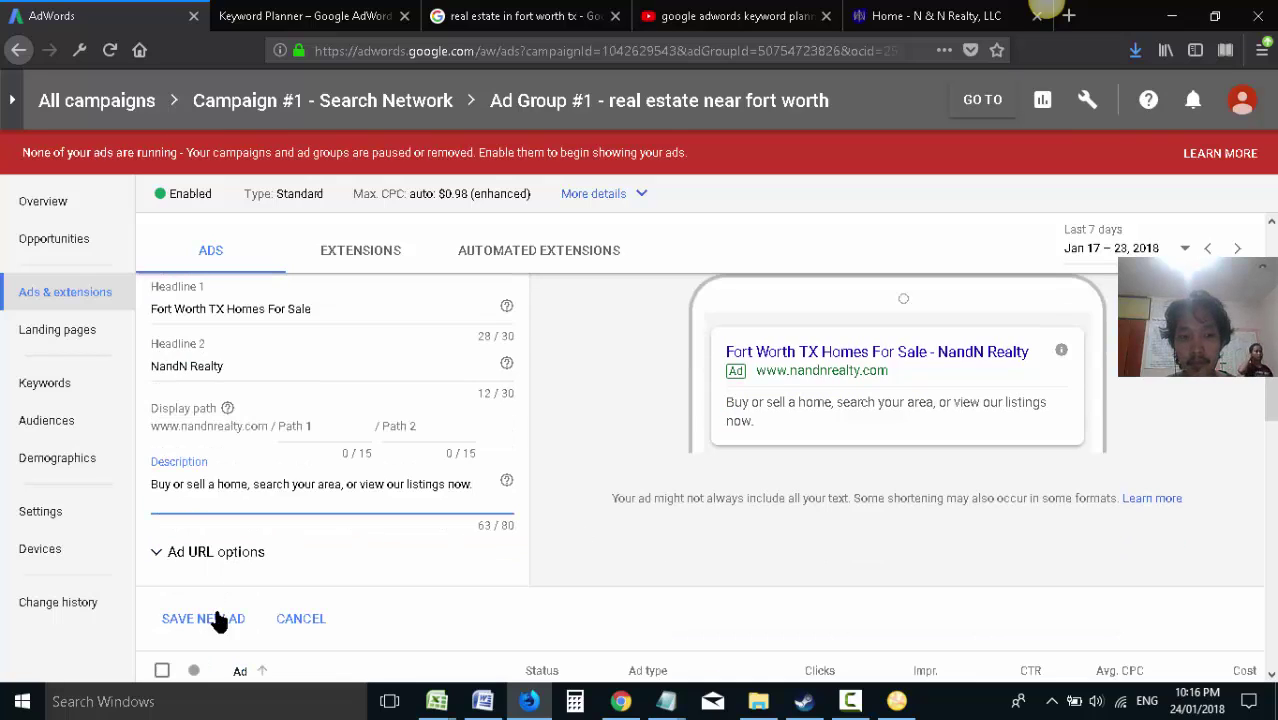
left_click(229, 621)
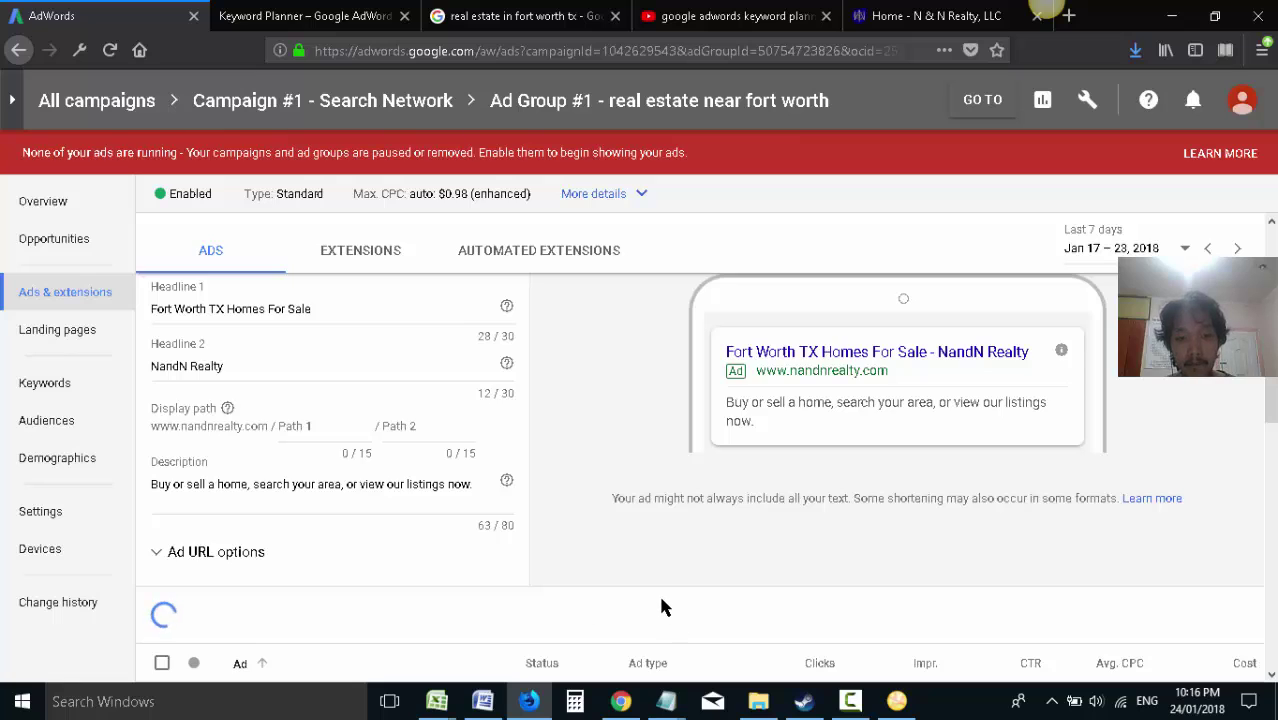
- Start another text ad and copy the headline "Fort Worth TX House For Sale" from the notes
scroll(645, 556, "down", 3)
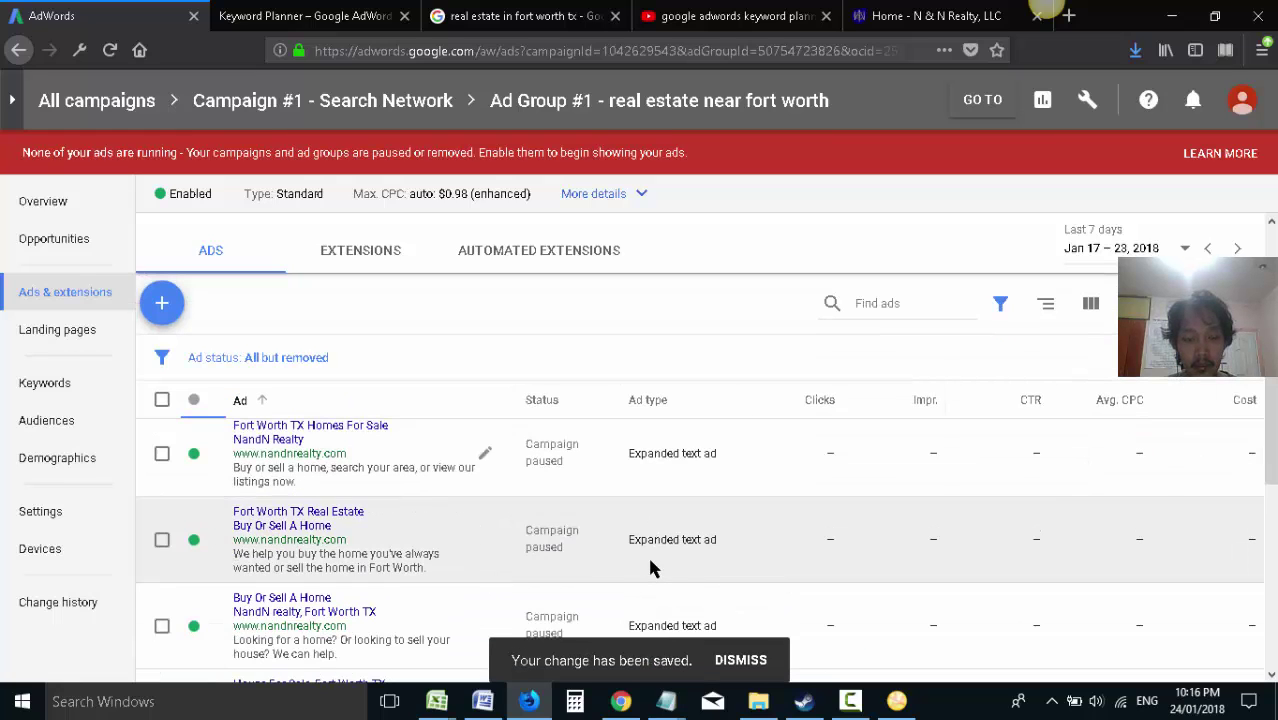
left_click(161, 303)
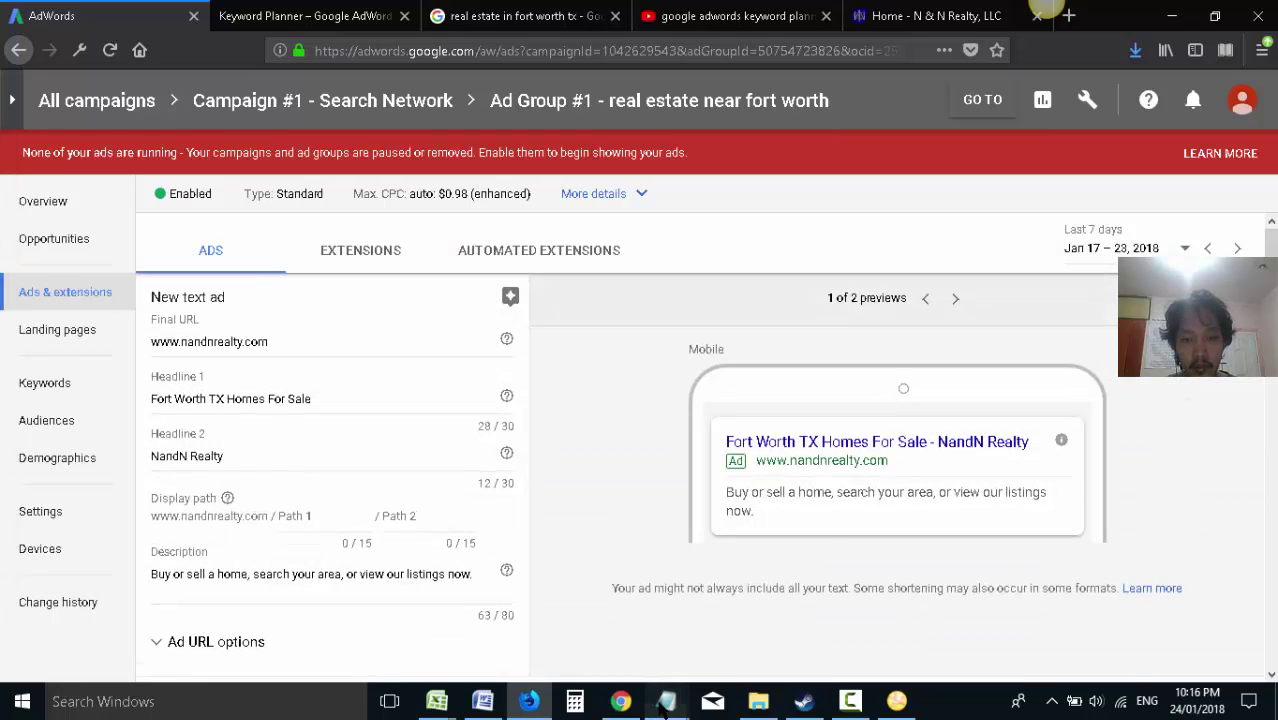
mouse_move(666, 701)
left_click(760, 625)
left_click_drag(1048, 500, 677, 481)
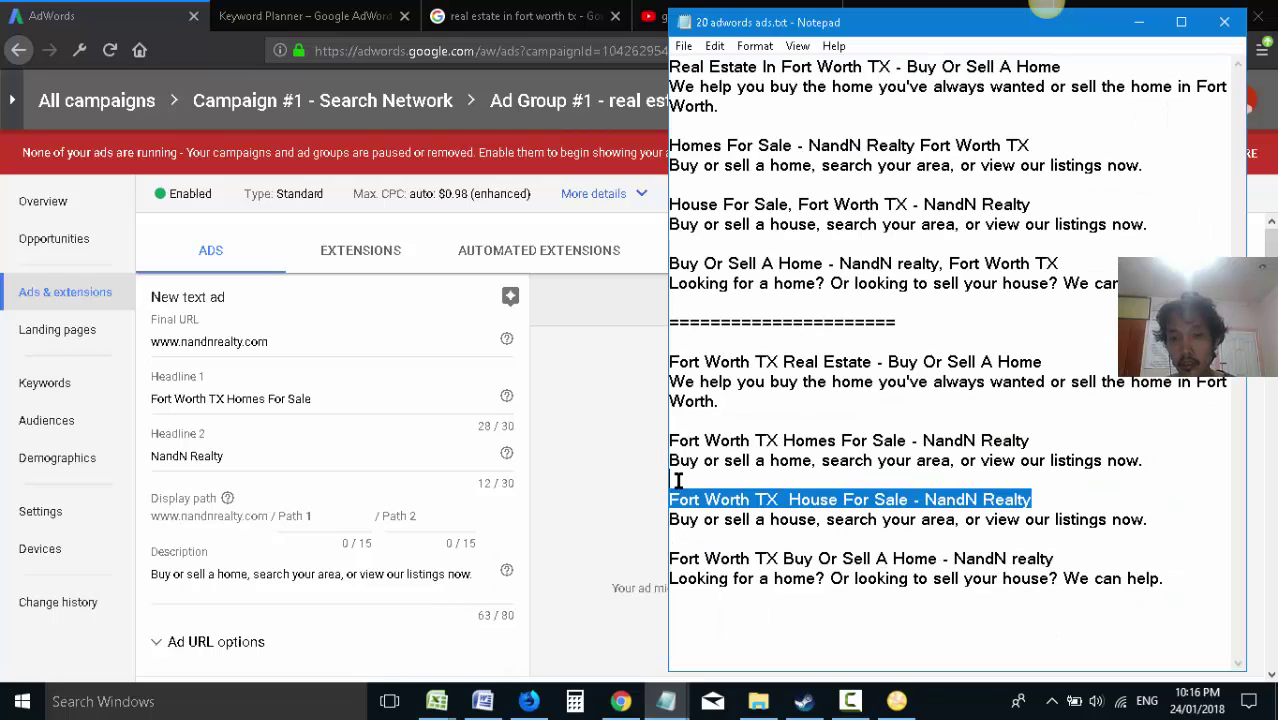
left_click_drag(908, 499, 669, 499)
- Save the new ad with its prefilled Fort Worth TX Homes For Sale text
left_click(213, 244)
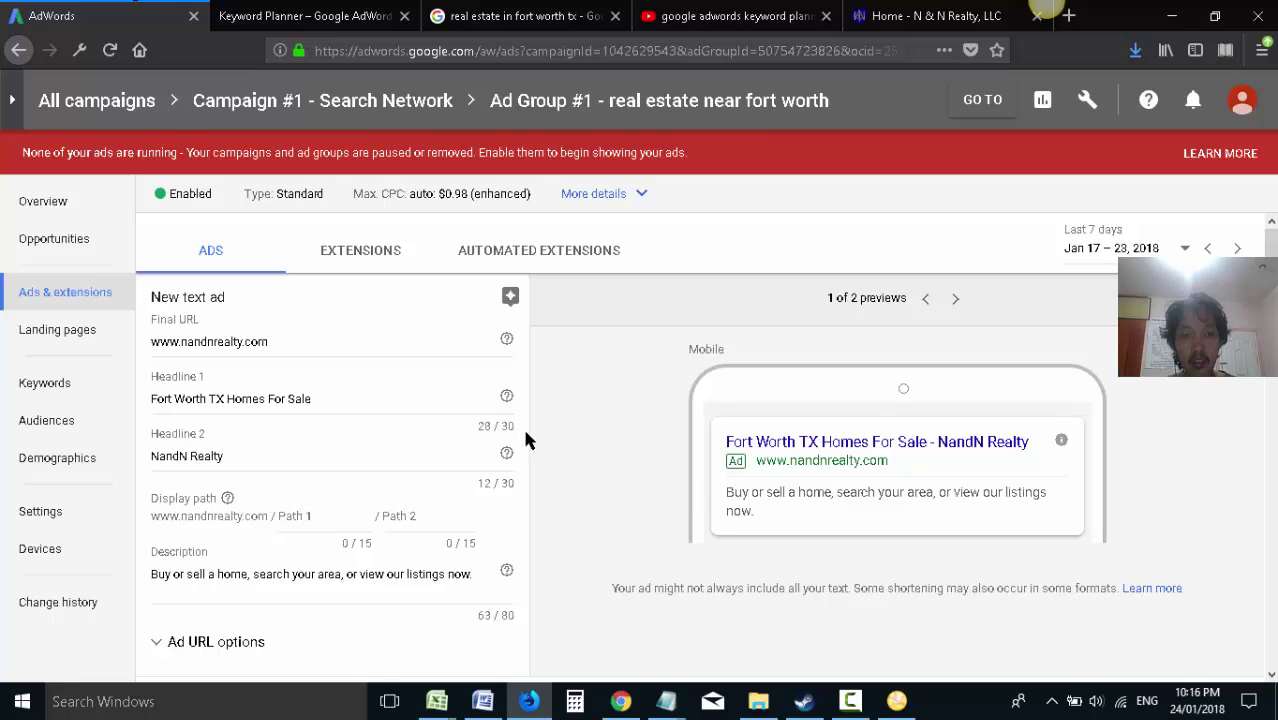
scroll(600, 450, "down", 3)
left_click(165, 570)
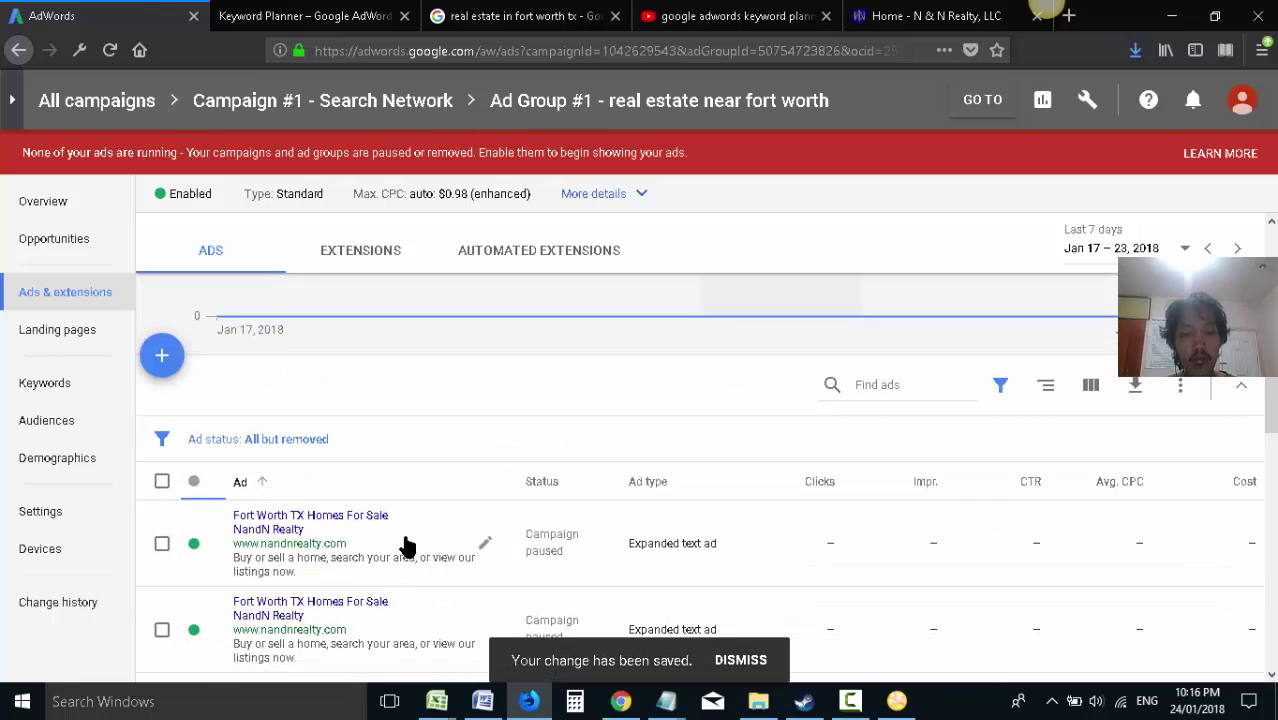
- Edit the first Fort Worth TX Homes For Sale ad in the list and replace Headline 1 with "Fort Worth TX House For Sale"
scroll(415, 540, "down", 1)
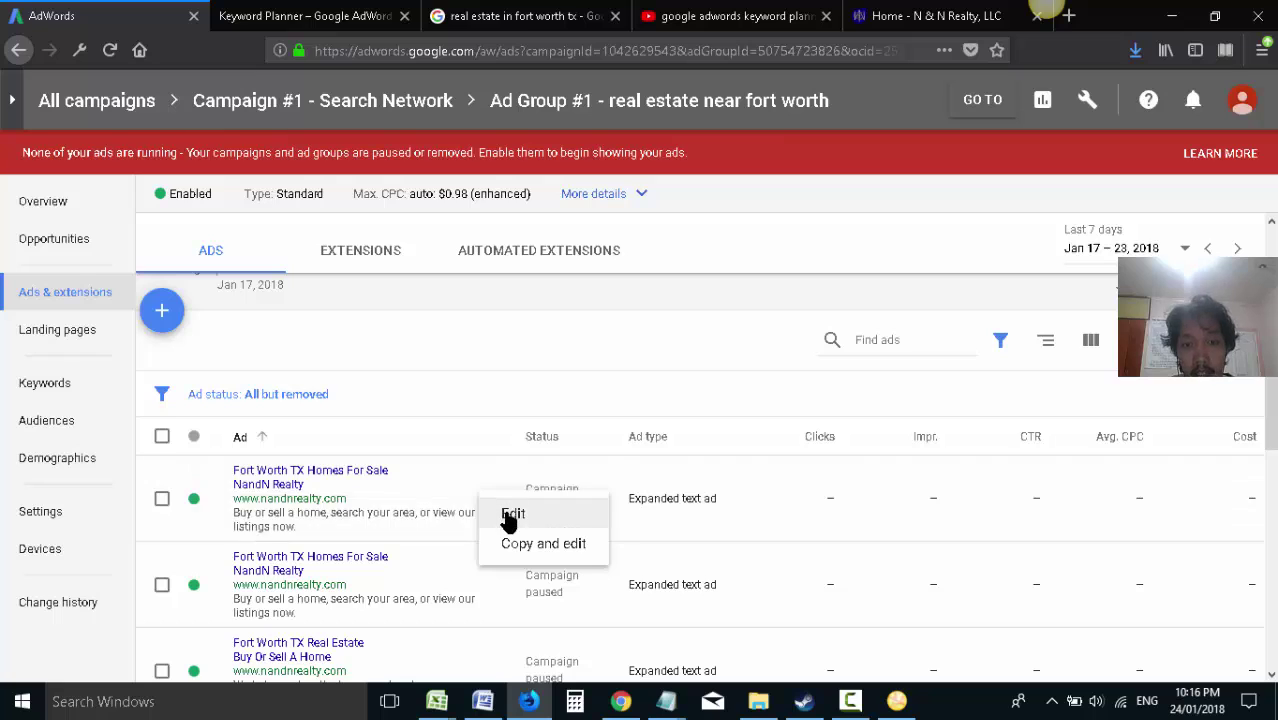
left_click(499, 512)
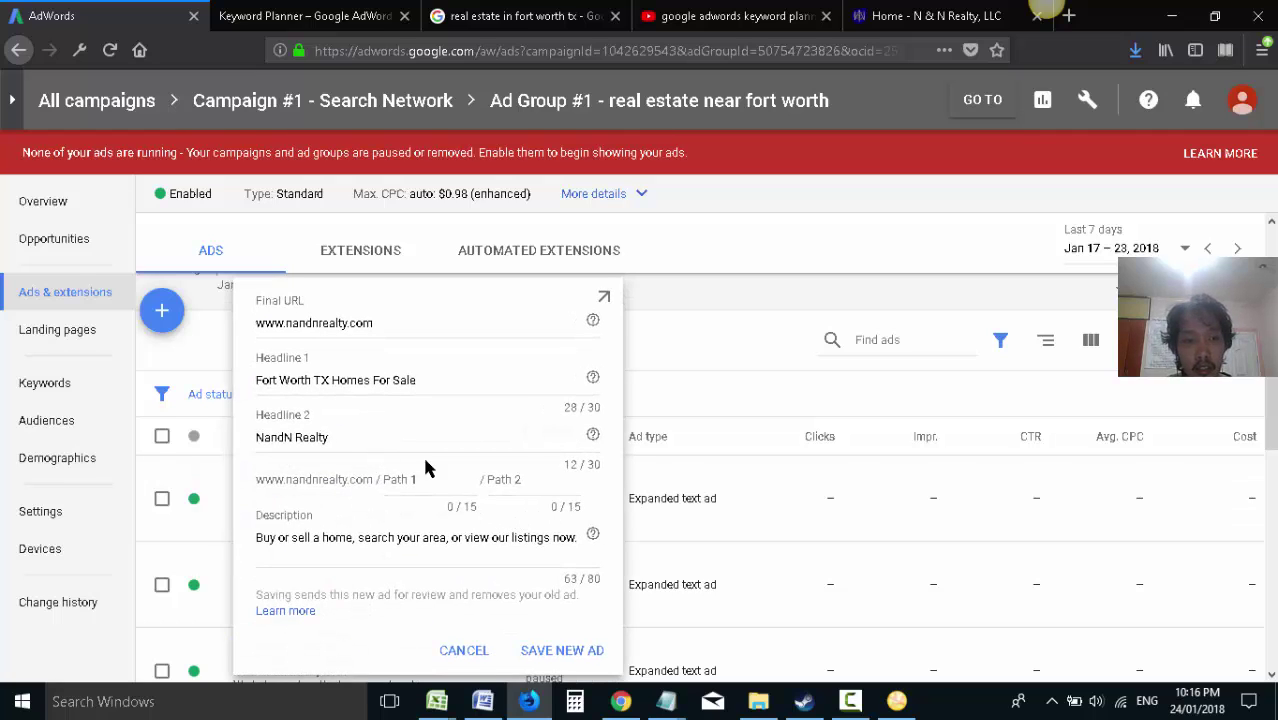
mouse_move(666, 701)
left_click(764, 642)
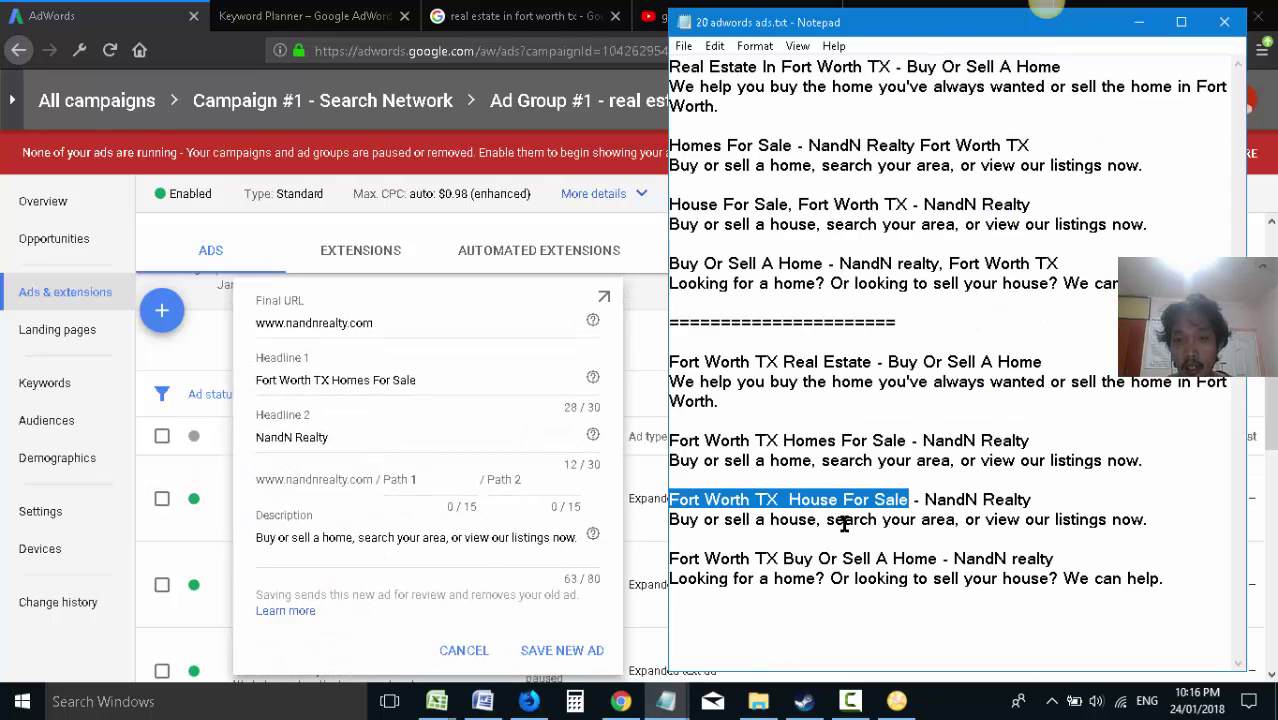
left_click(421, 376)
left_click_drag(421, 376, 220, 392)
key("ctrl+v")
- Replace the ad's description with "Buy or sell a house, search your area, or view our listings now." from the notes and save it
key("alt+Tab")
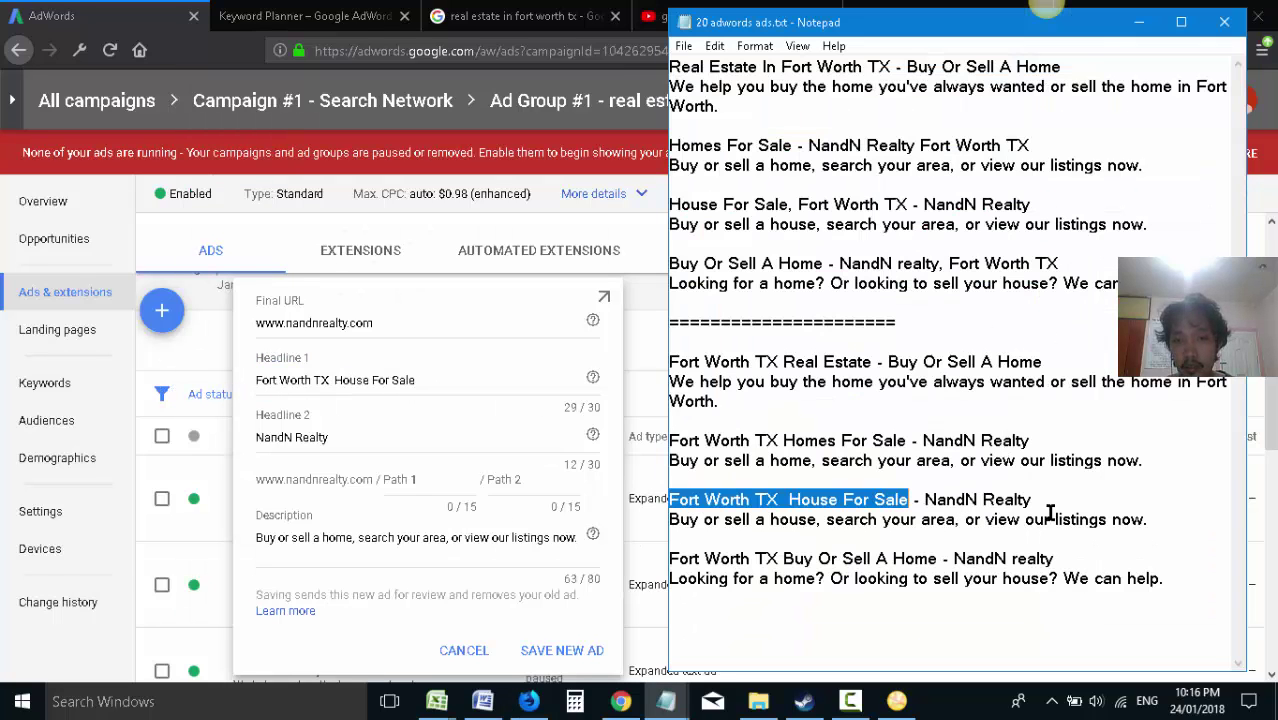
left_click(1031, 499)
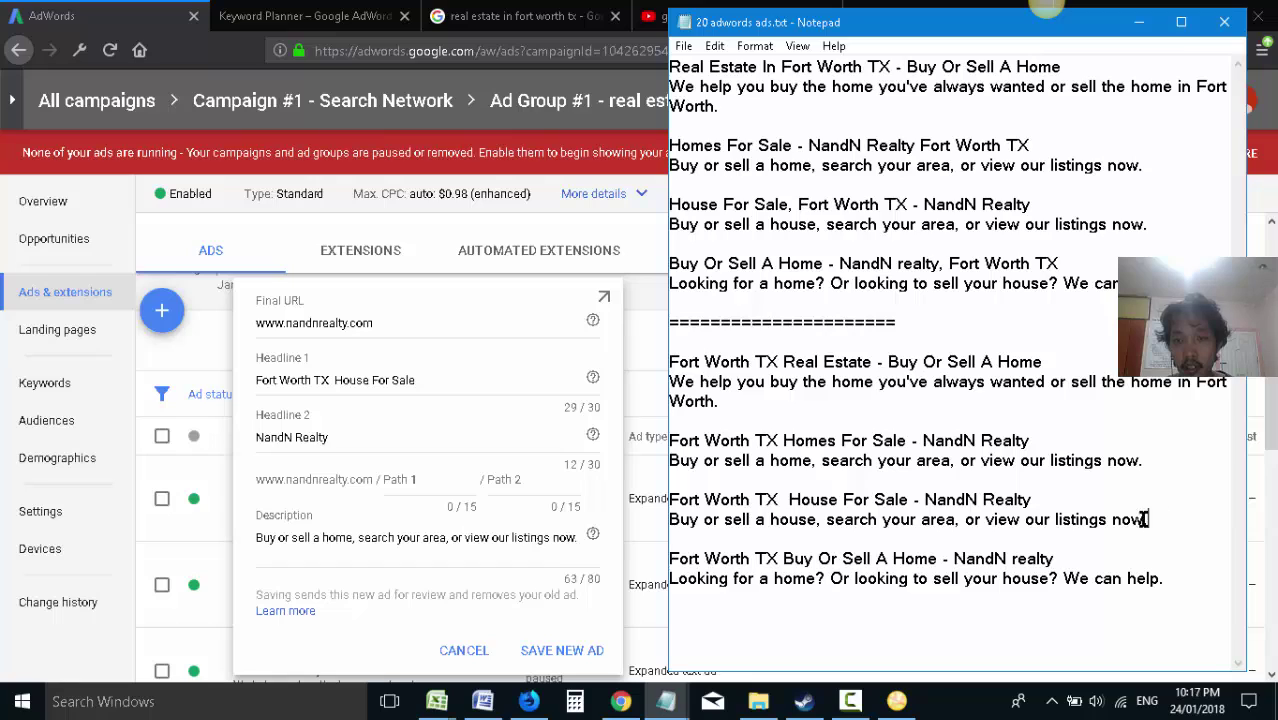
left_click_drag(1146, 519, 631, 508)
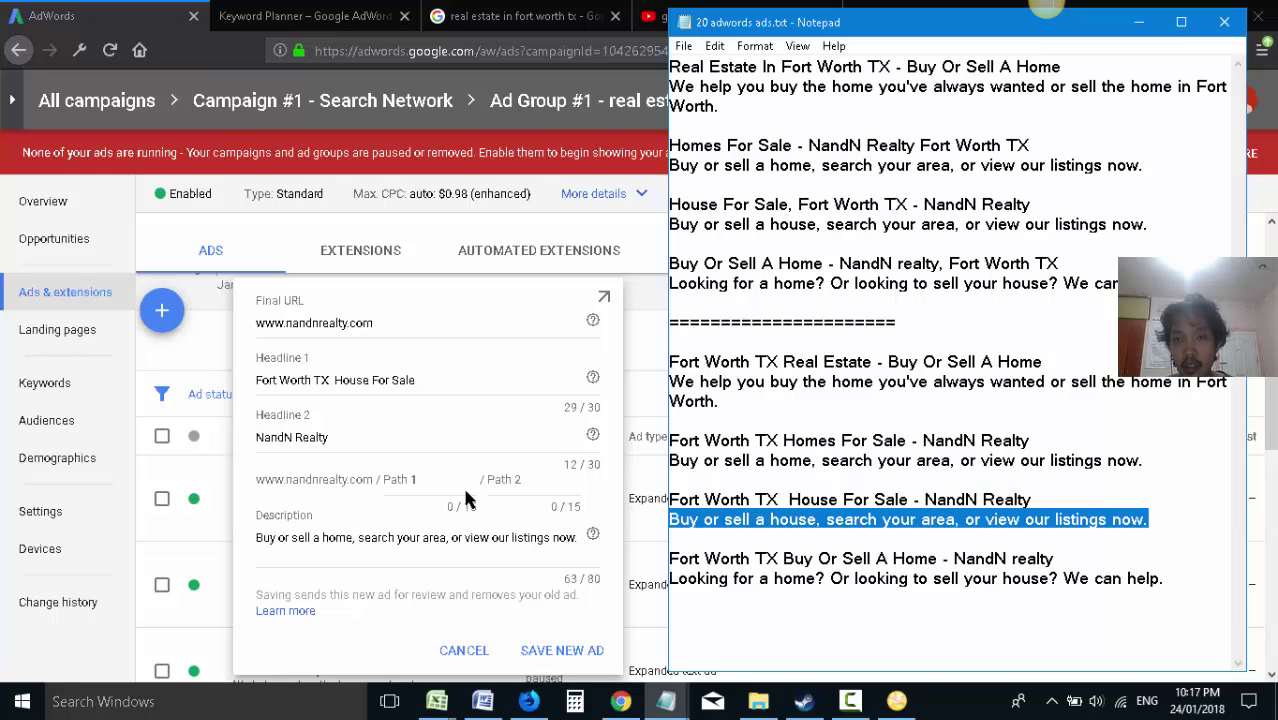
key("ctrl+c")
left_click(428, 534)
key("ctrl+a")
key("ctrl+v")
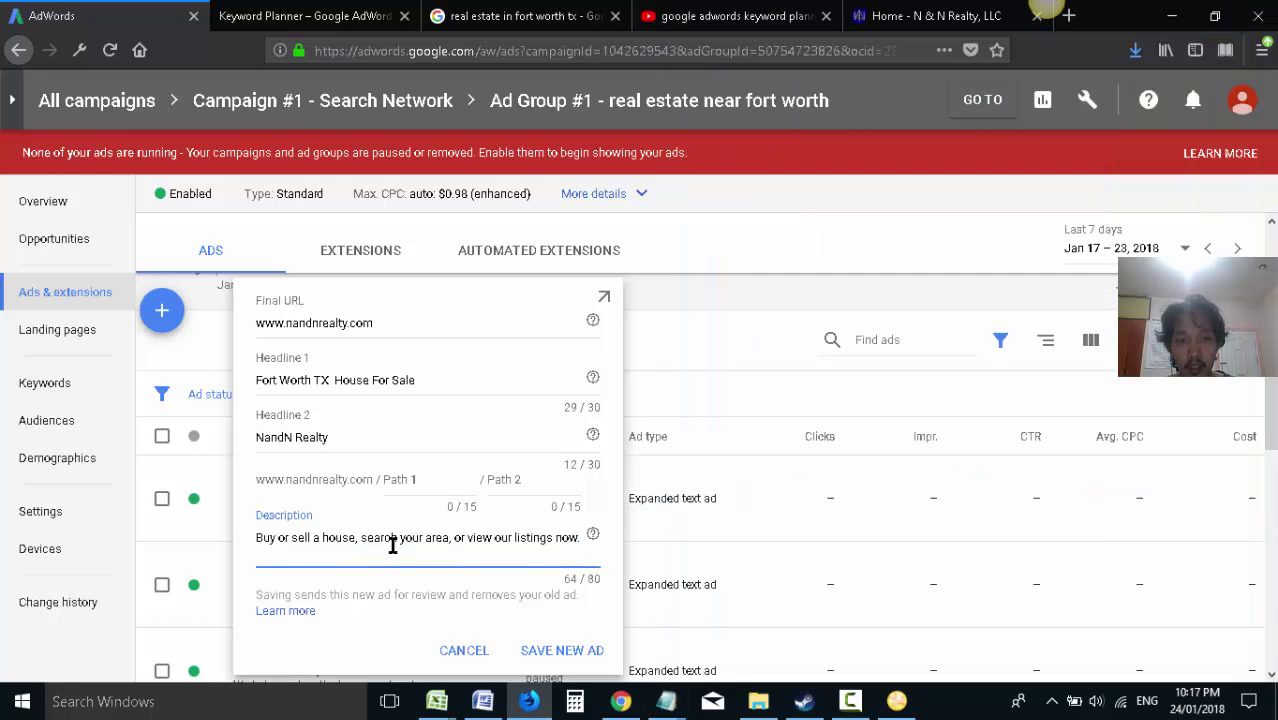
left_click(541, 651)
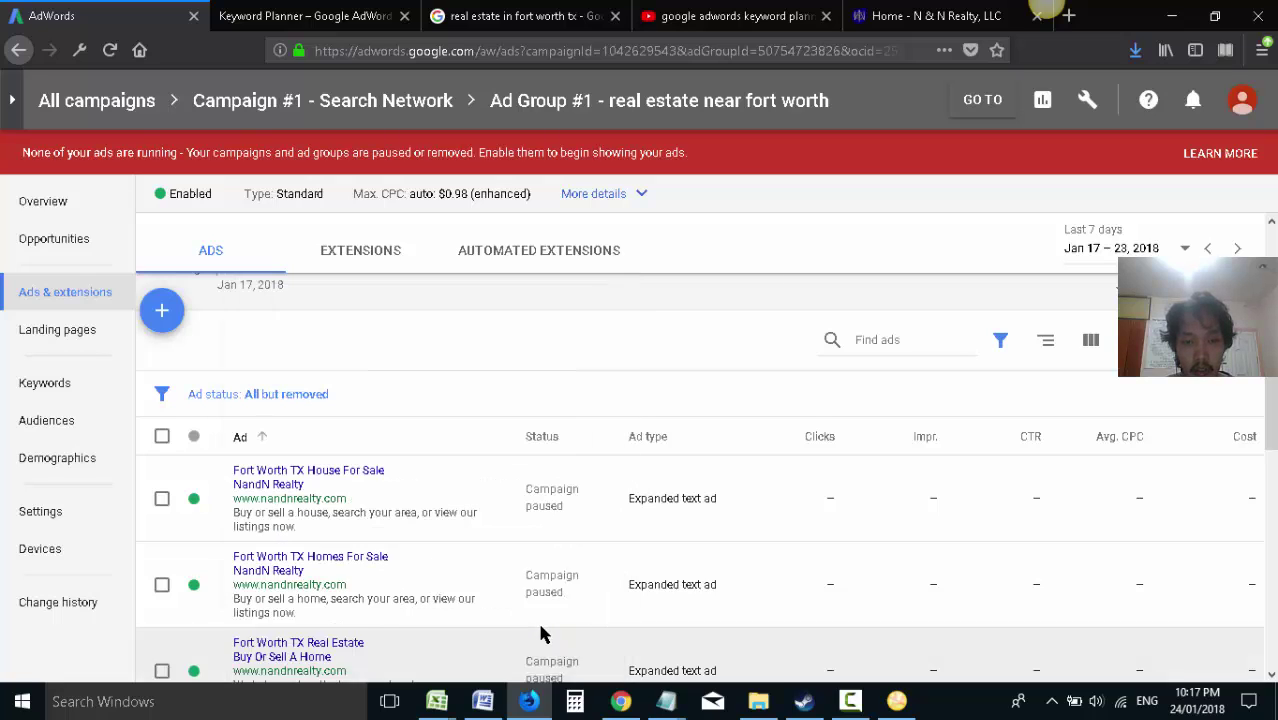
- Start another text ad and replace Headline 1 with "Fort Worth TX Buy Or Sell A Home" from the notes
left_click(162, 312)
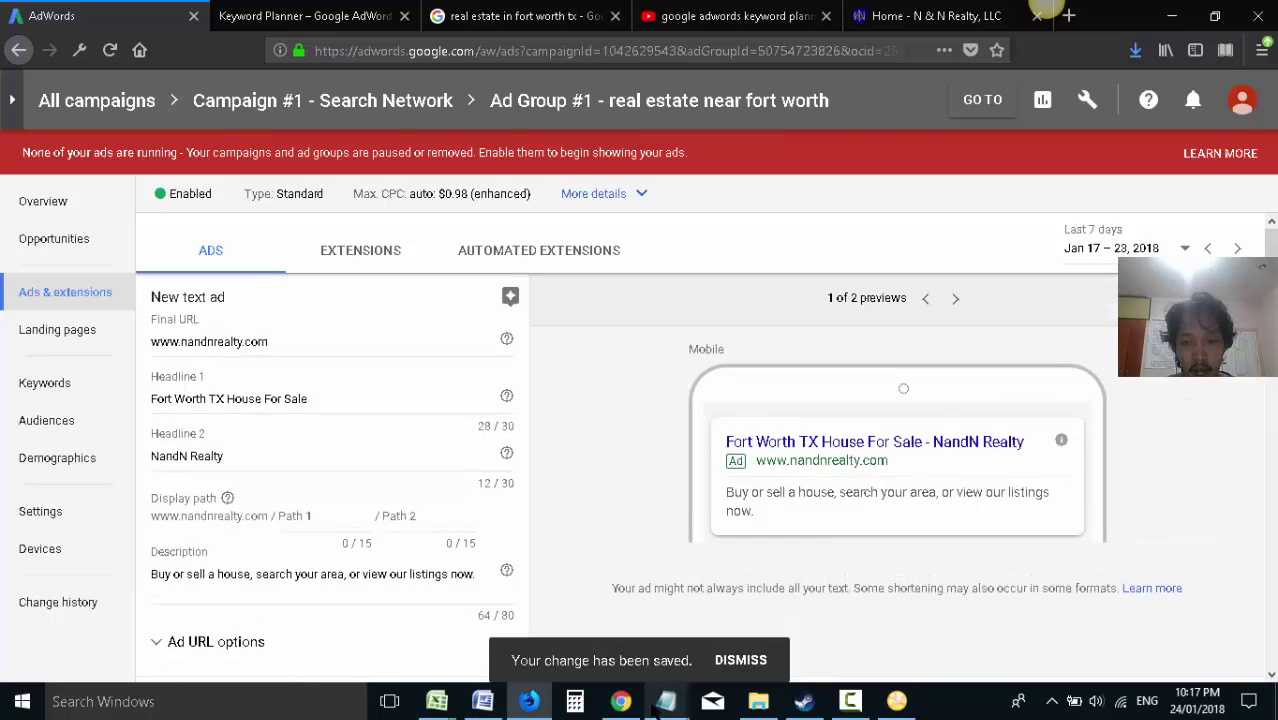
mouse_move(666, 701)
left_click(760, 630)
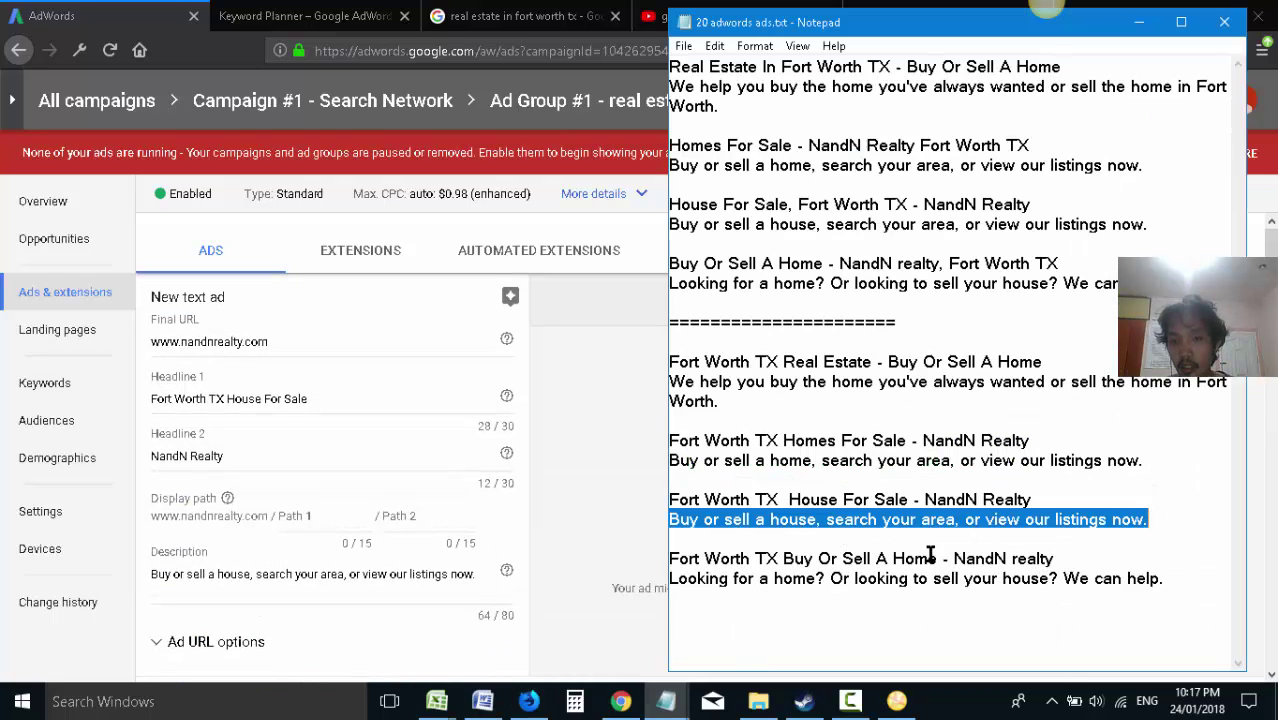
left_click_drag(936, 558, 669, 558)
left_click(351, 399)
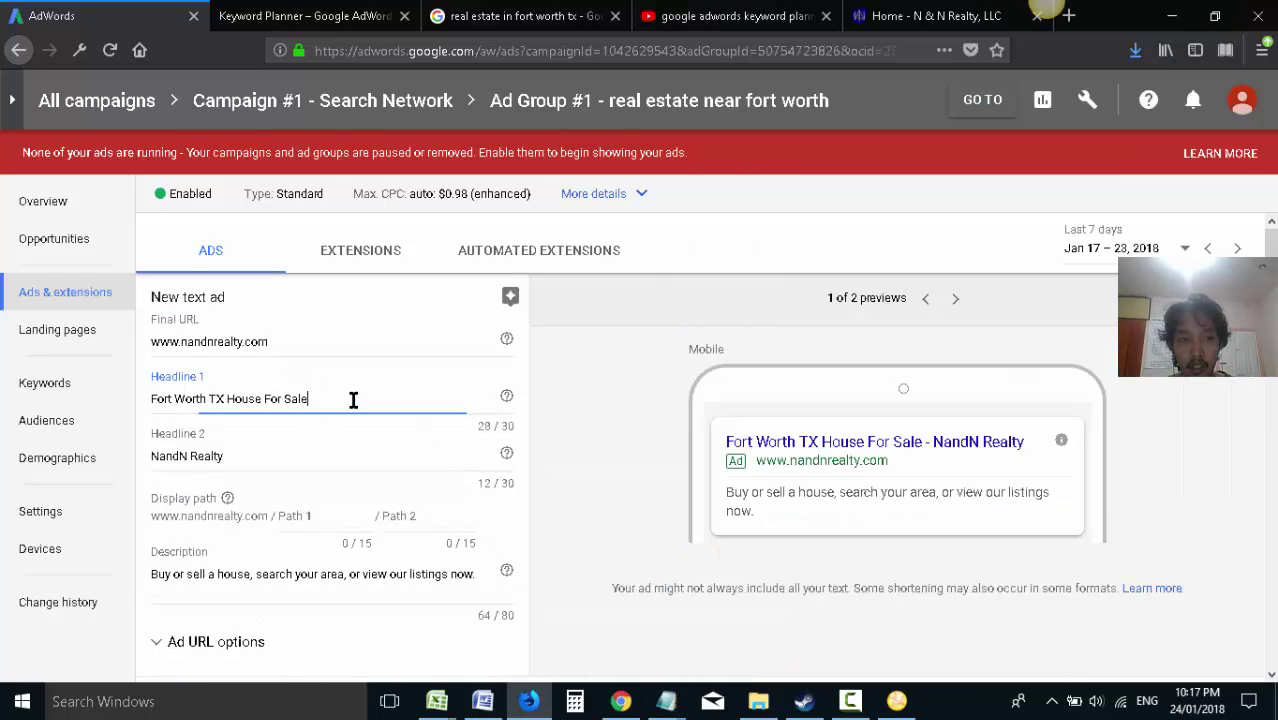
left_click_drag(351, 399, 151, 399)
key("ctrl+v")
- Replace Headline 2 of the new ad with "NandN realty" from the notes
key("alt+Tab")
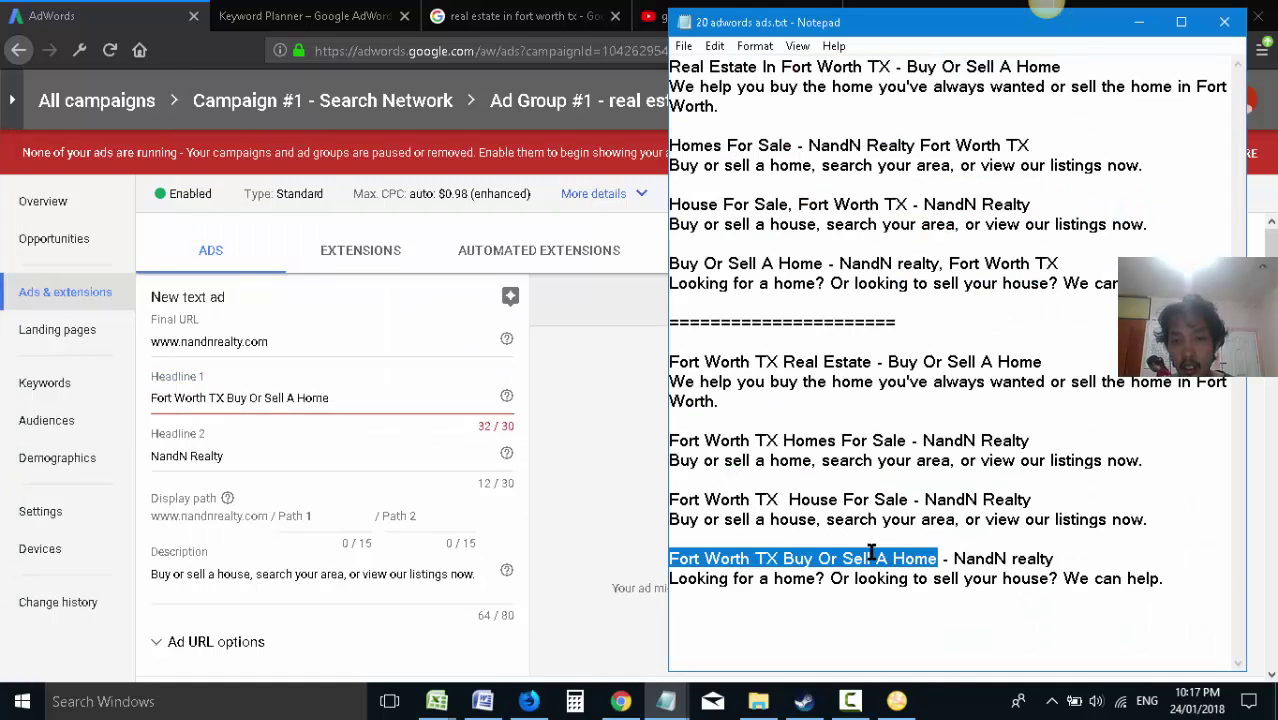
left_click_drag(1055, 560, 957, 563)
left_click(302, 455)
left_click_drag(302, 455, 14, 448)
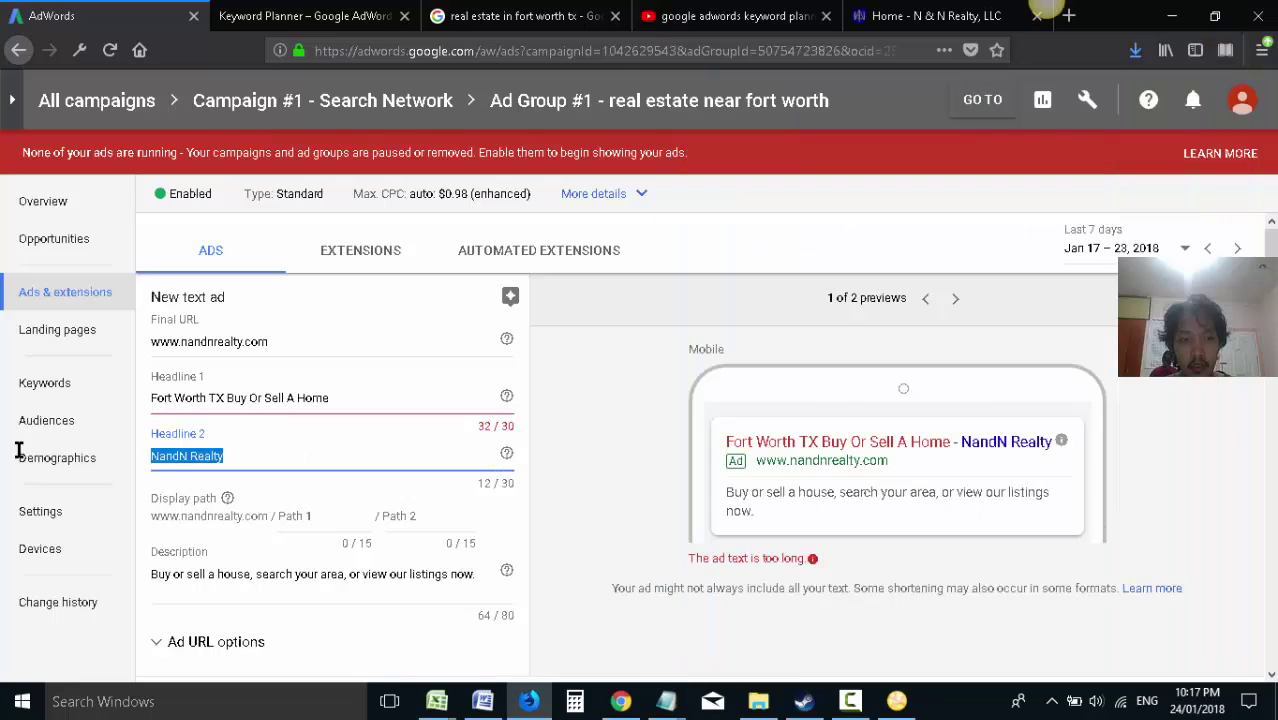
key("ctrl+v")
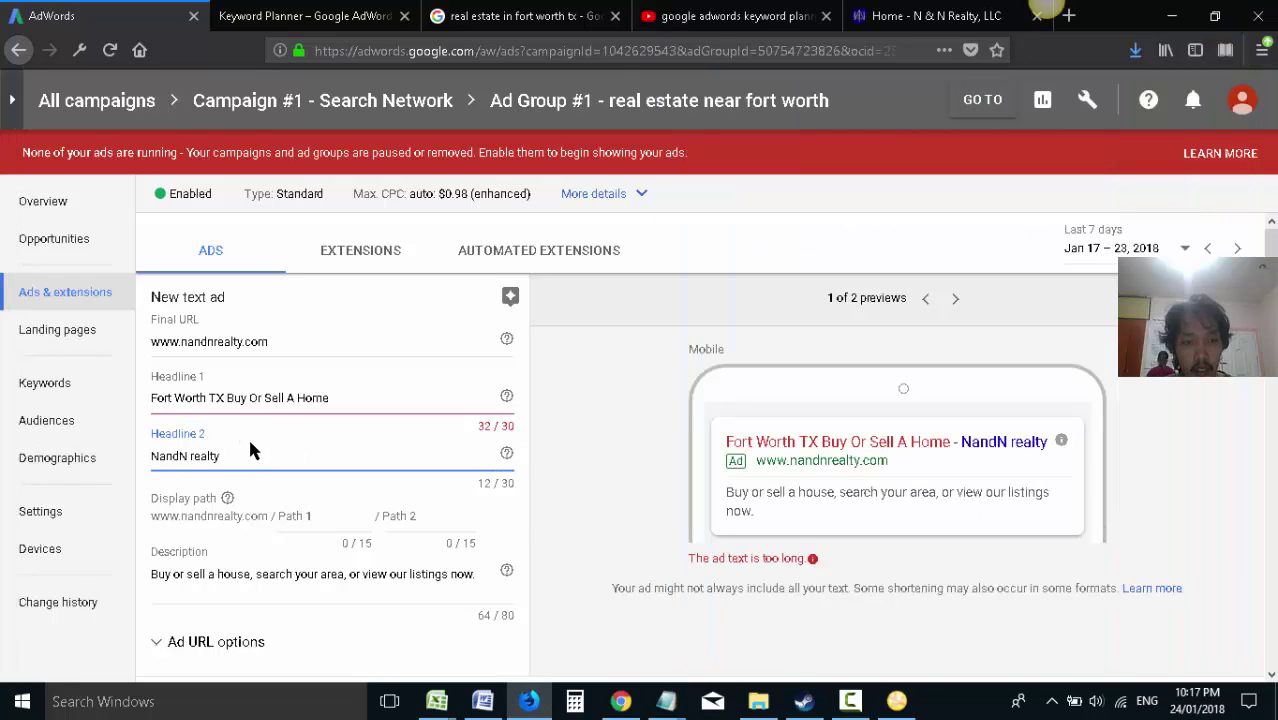
- Shorten Headline 1 to fit the 30-character limit, making it "Fort Worth TX Buy, Sell A Home"
left_click(345, 398)
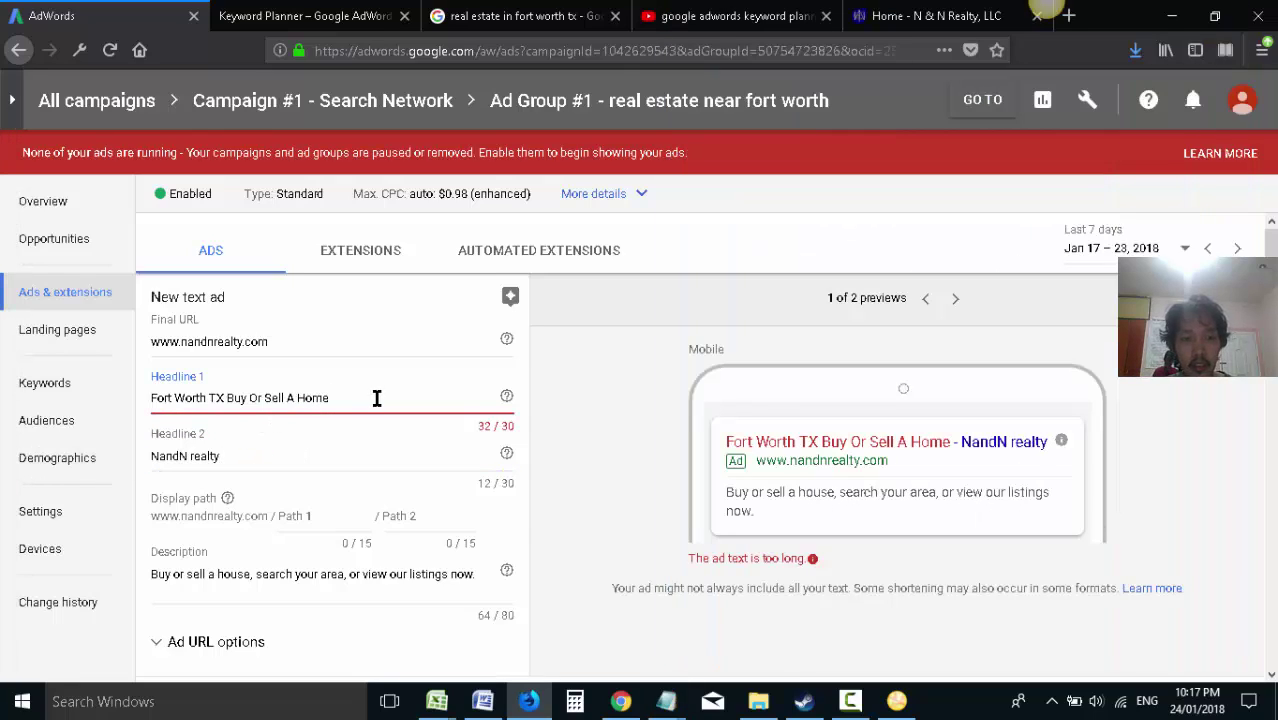
key("BackSpace")
key("BackSpace")
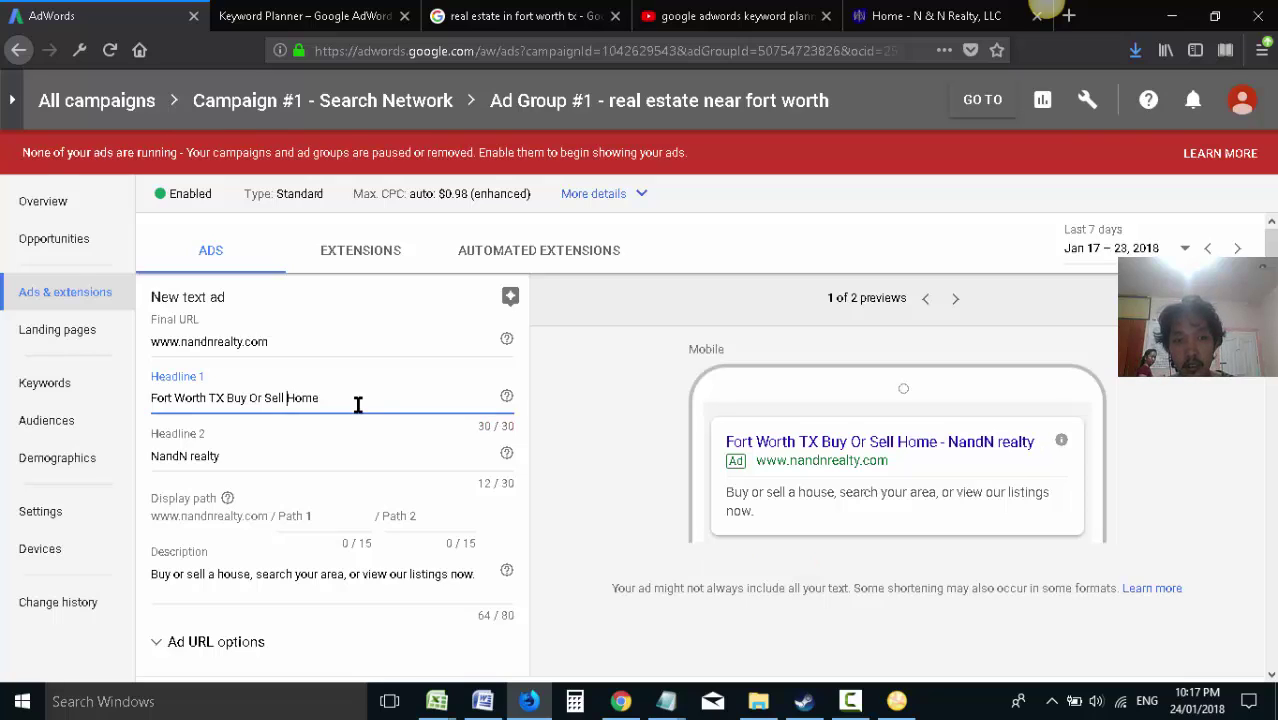
type("s")
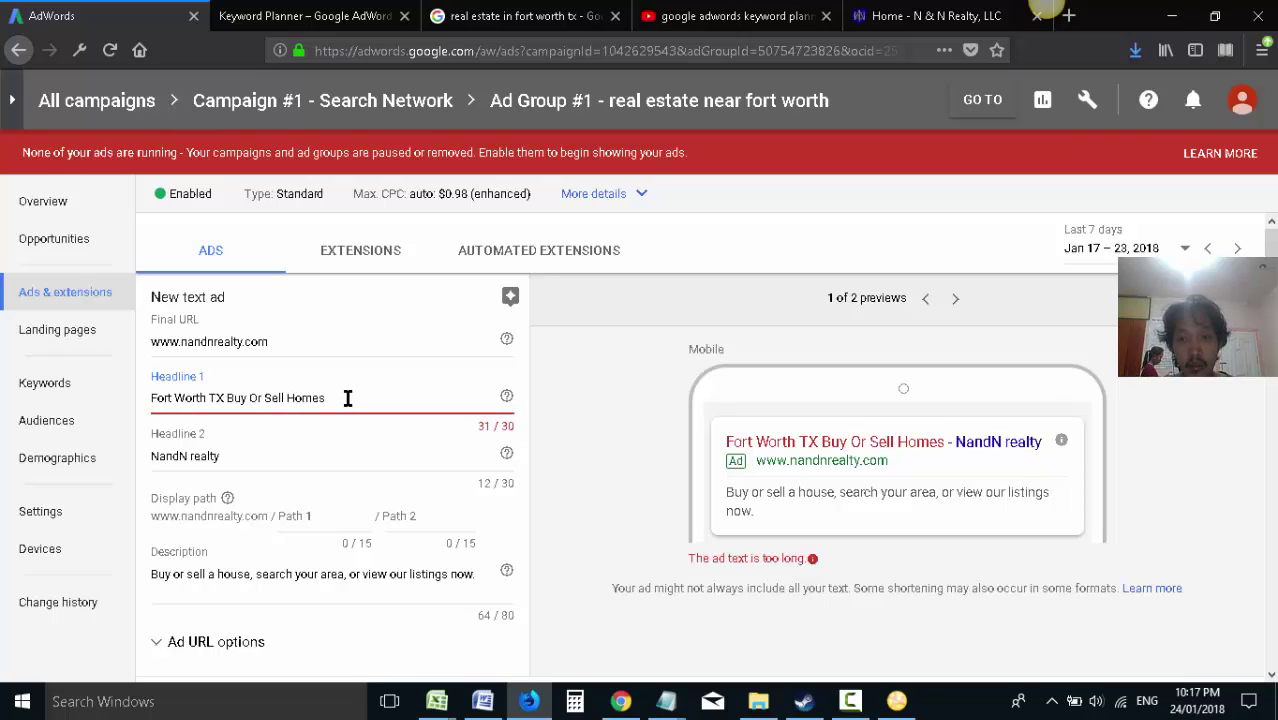
key("BackSpace")
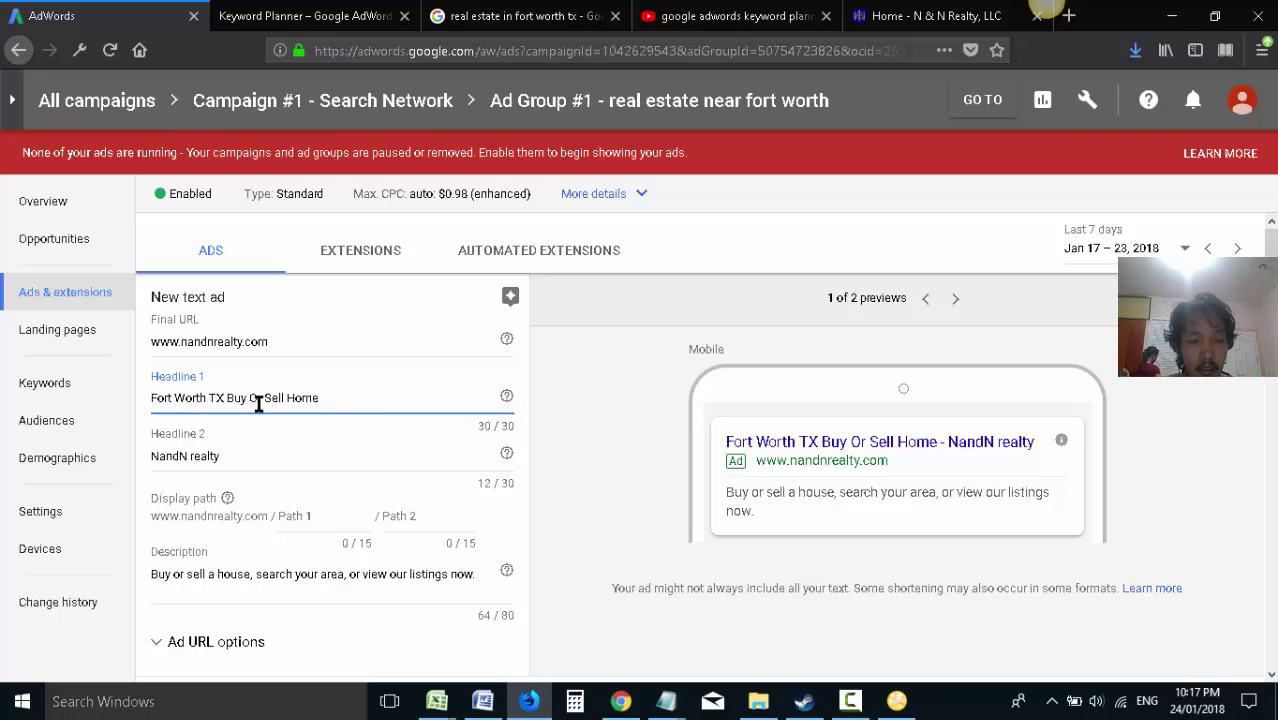
key("BackSpace")
key("BackSpace")
key("BackSpace")
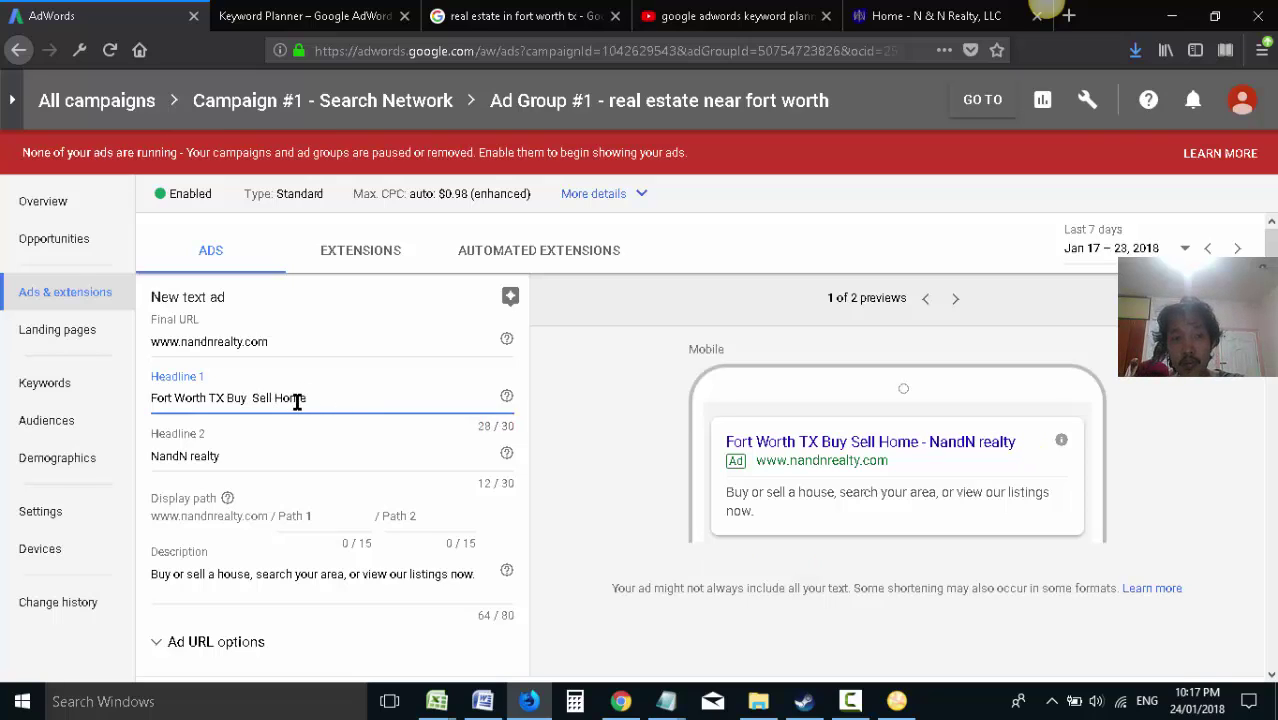
type("A")
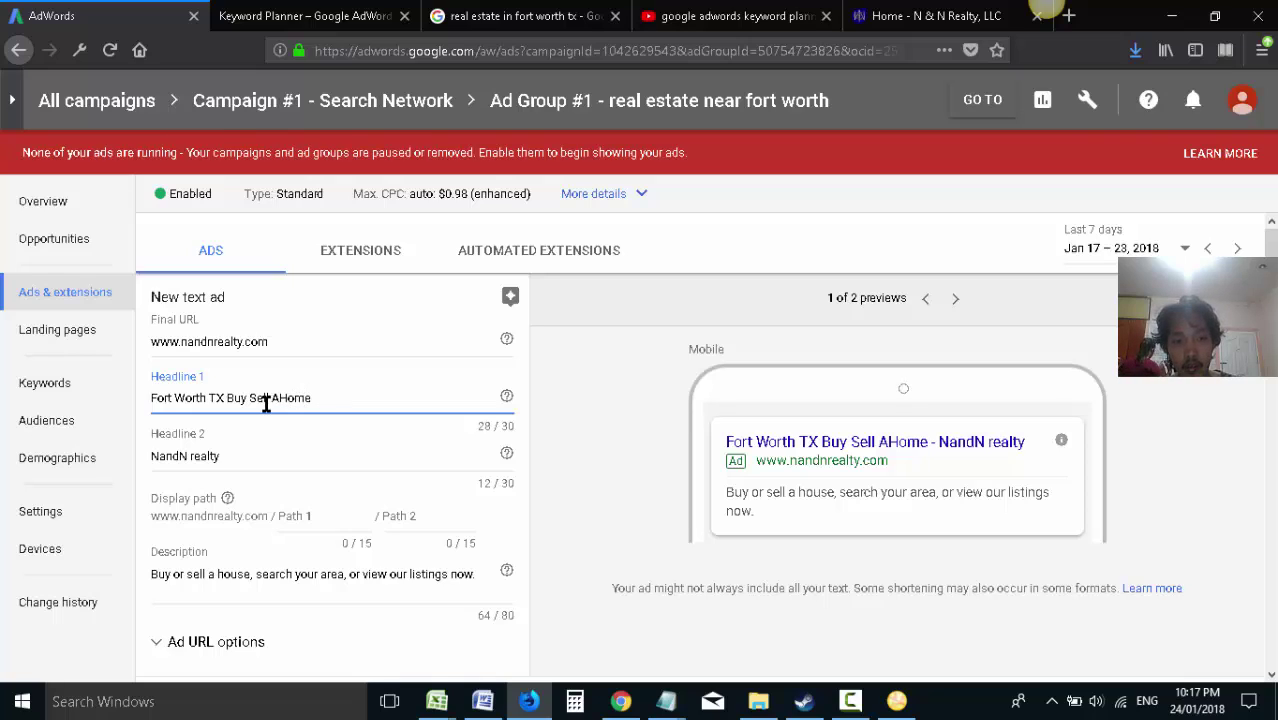
left_click(247, 398)
type(",")
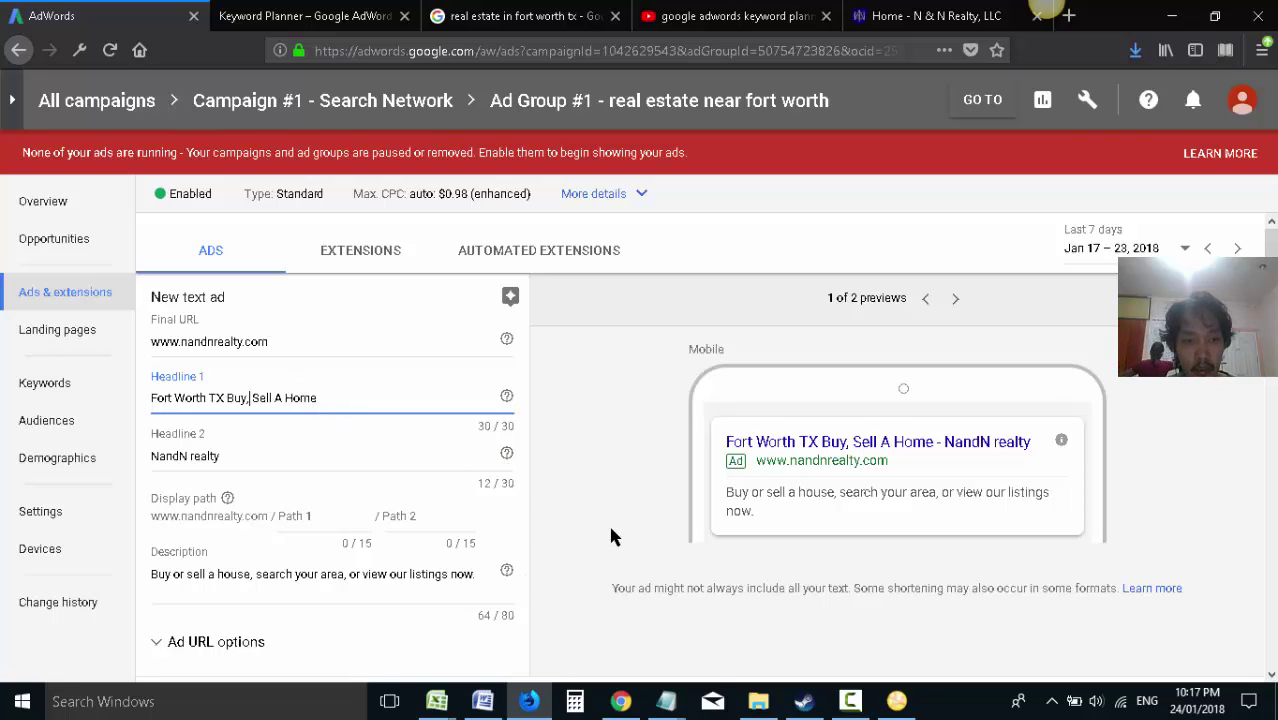
- Replace the description with "Looking for a home? Or looking to sell your house? We can help." from the notes and save the ad
mouse_move(666, 701)
left_click(818, 602)
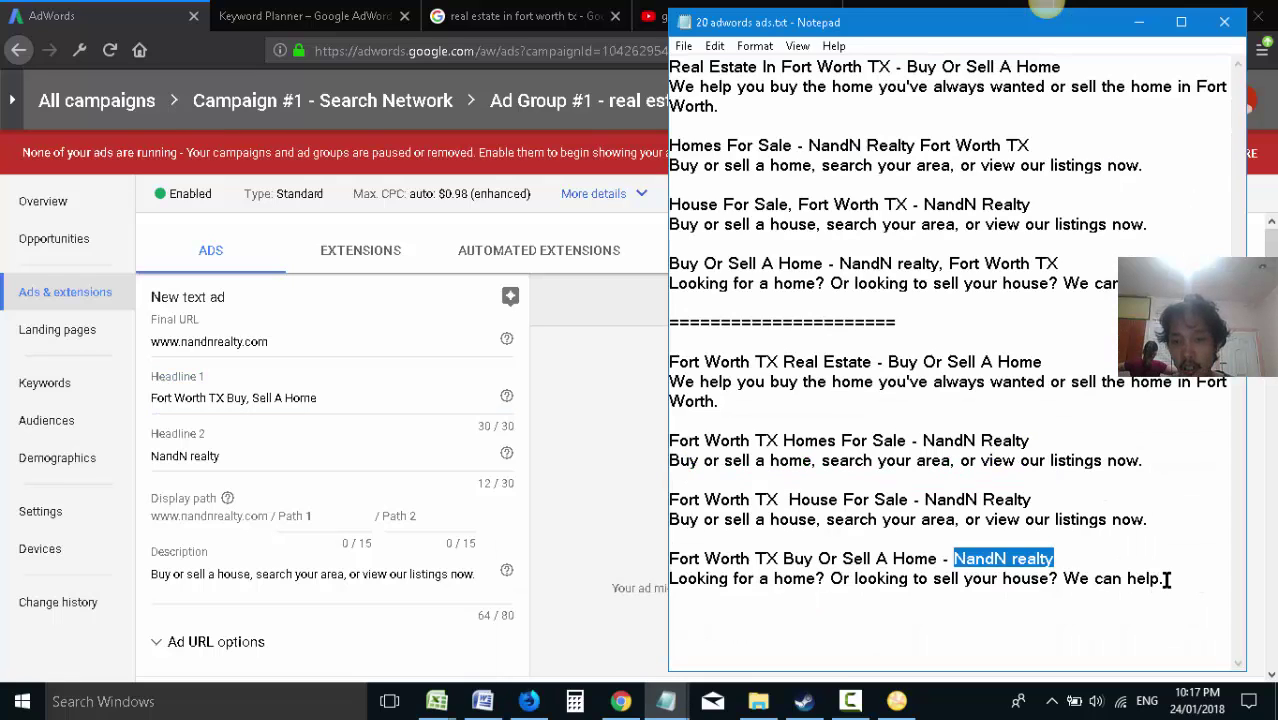
left_click_drag(1167, 579, 588, 573)
left_click(390, 569)
key("ctrl+a")
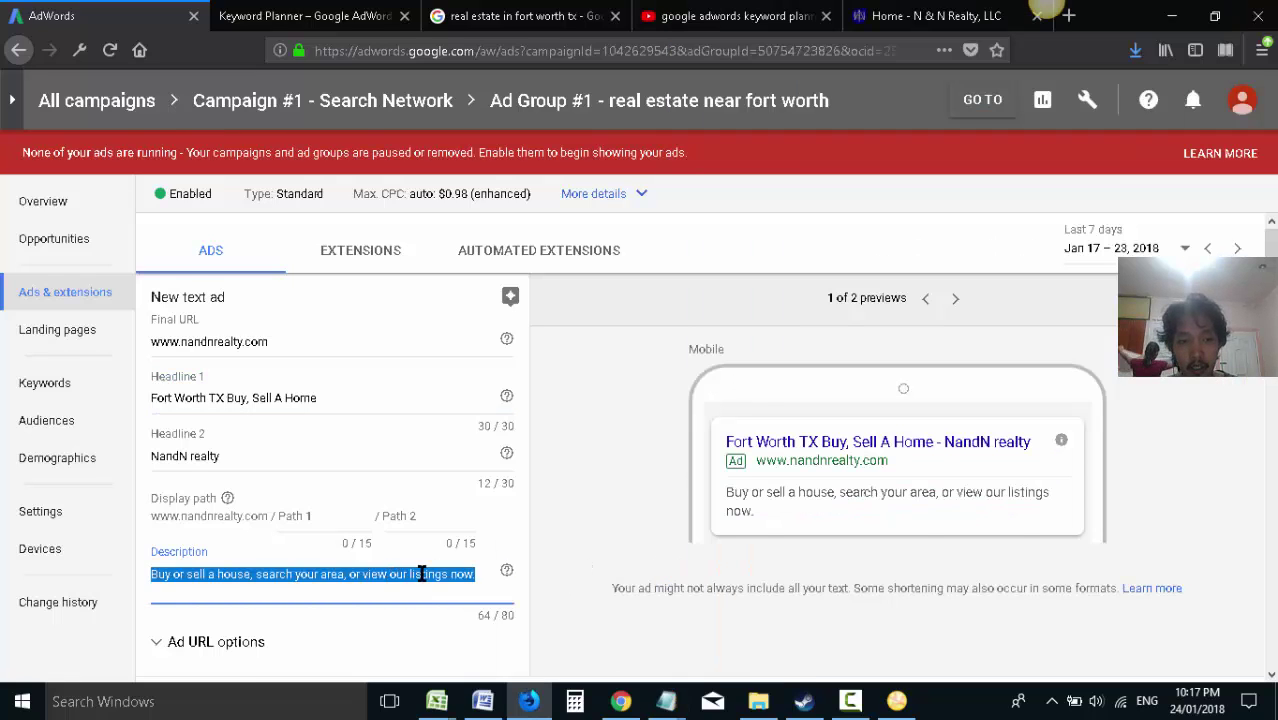
key("ctrl+v")
scroll(472, 579, "down", 2)
left_click(200, 619)
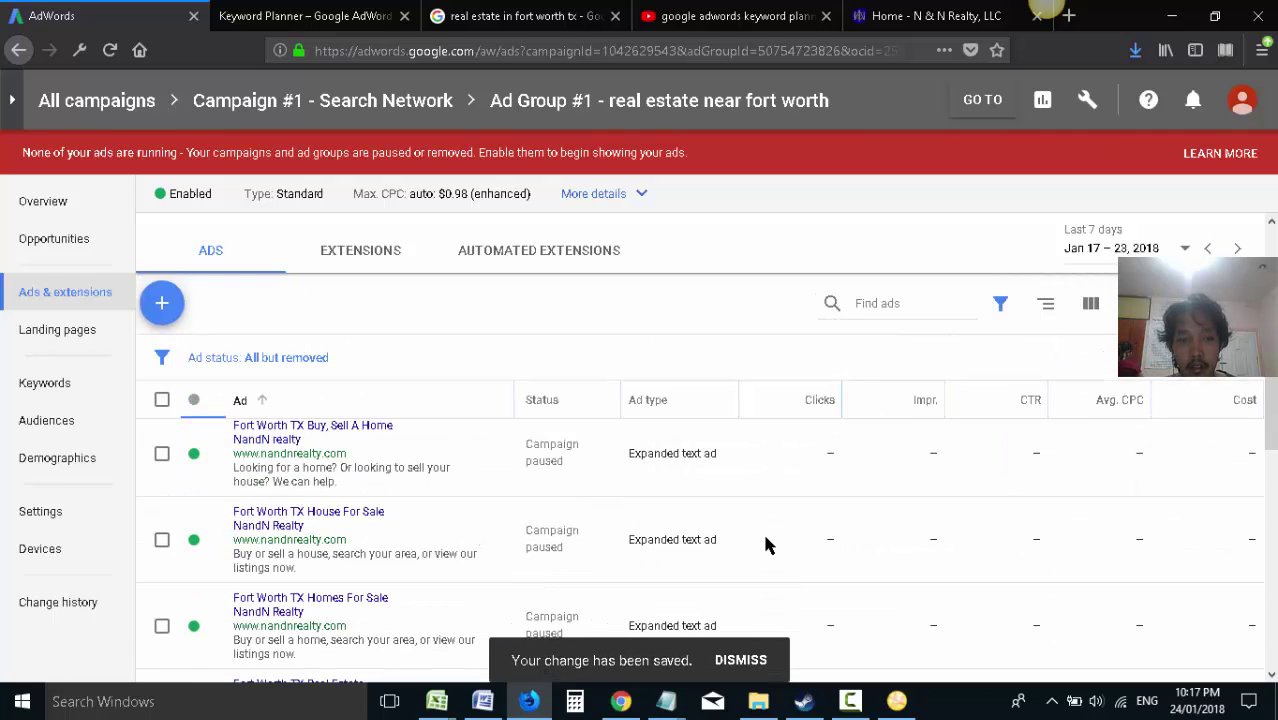
- Look through the ad group's list of ads and select all of them
scroll(756, 543, "down", 2)
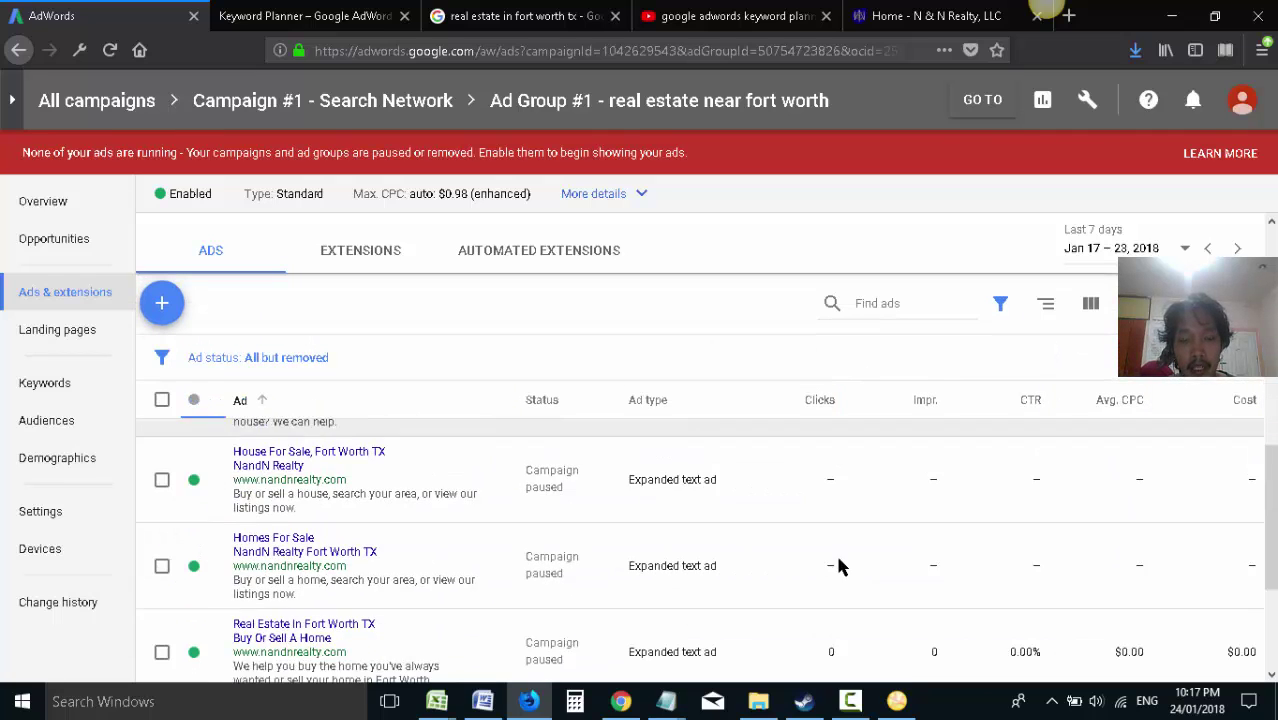
scroll(861, 552, "down", 2)
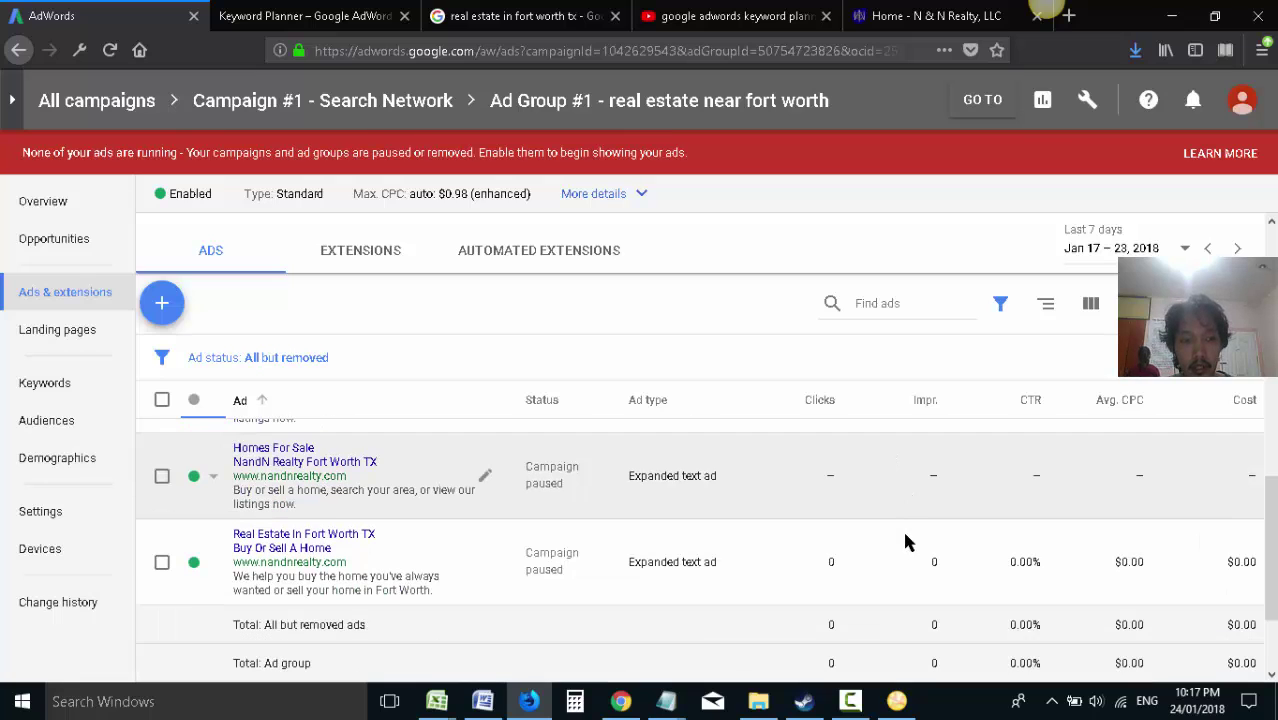
scroll(906, 527, "down", 1)
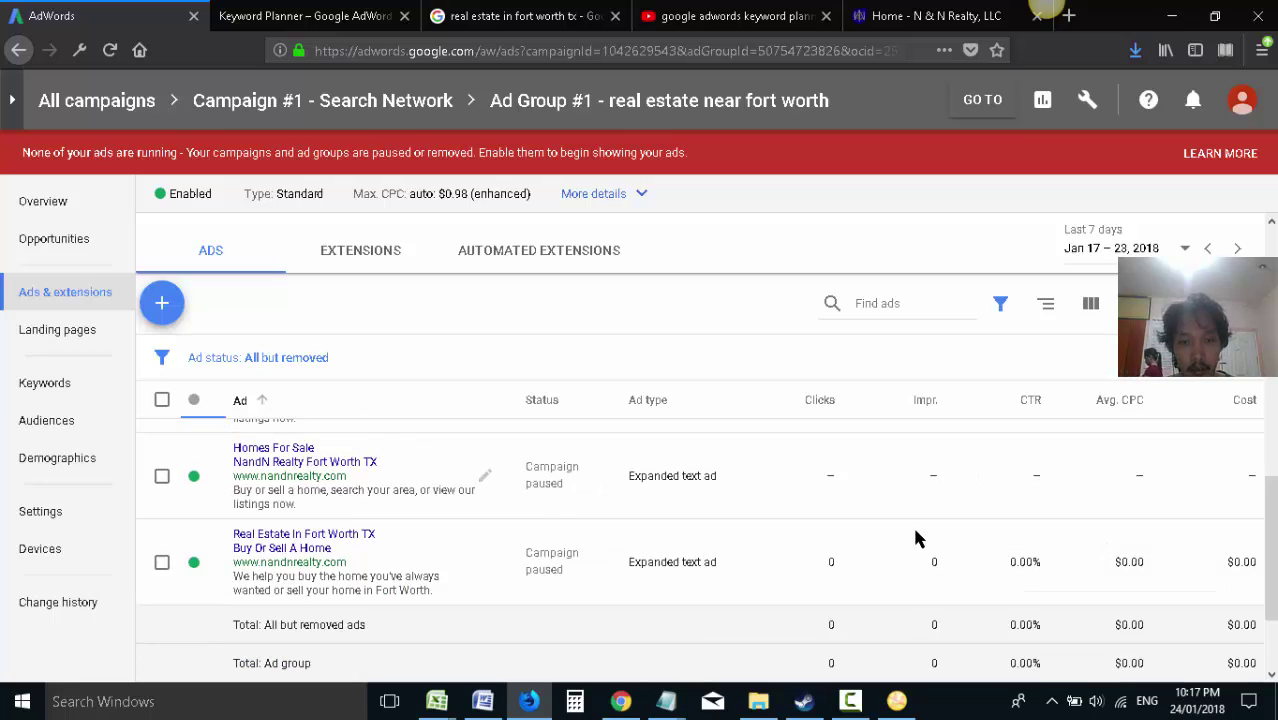
scroll(914, 539, "up", 1)
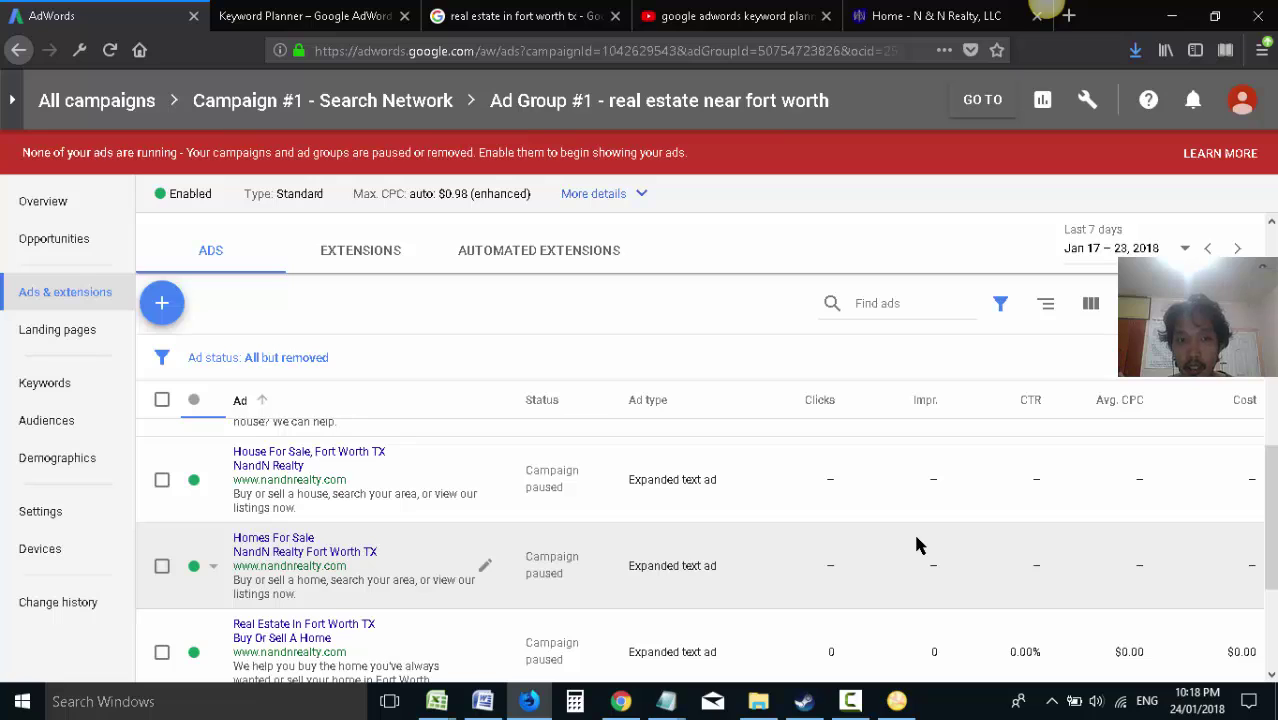
left_click(161, 400)
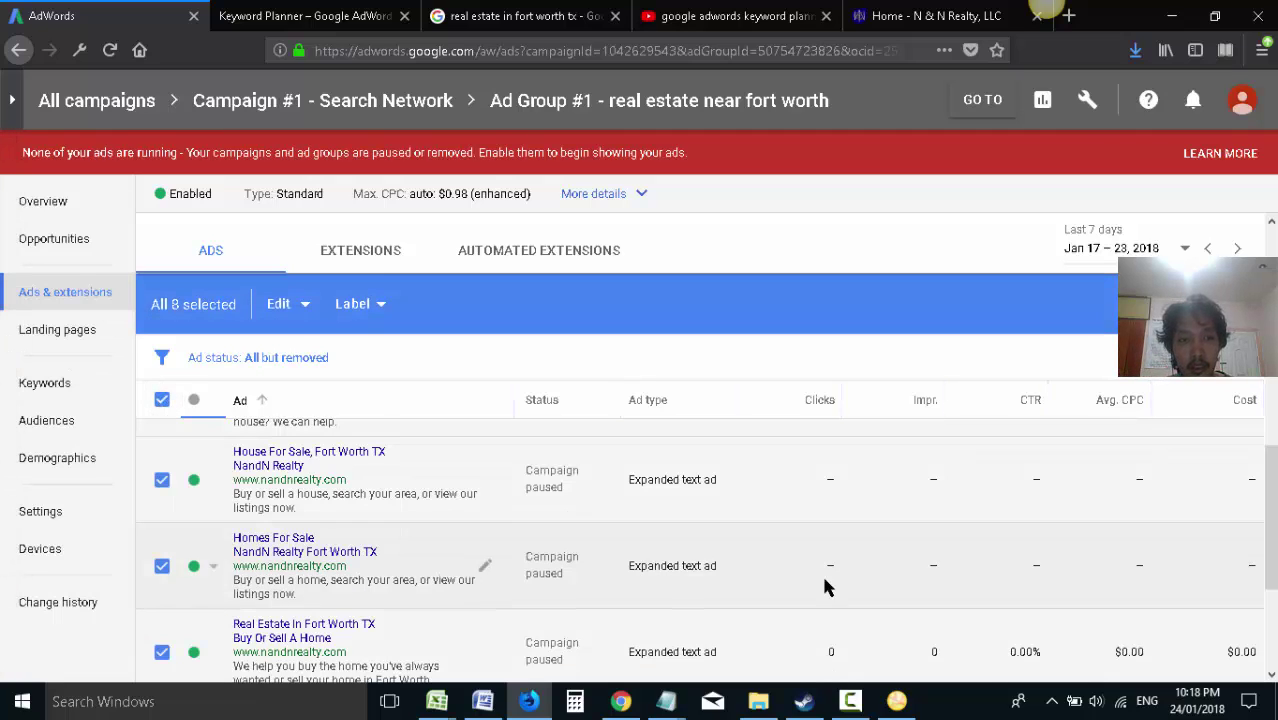
- Capture a screenshot of the ads page with all the ads selected
left_click(1012, 38)
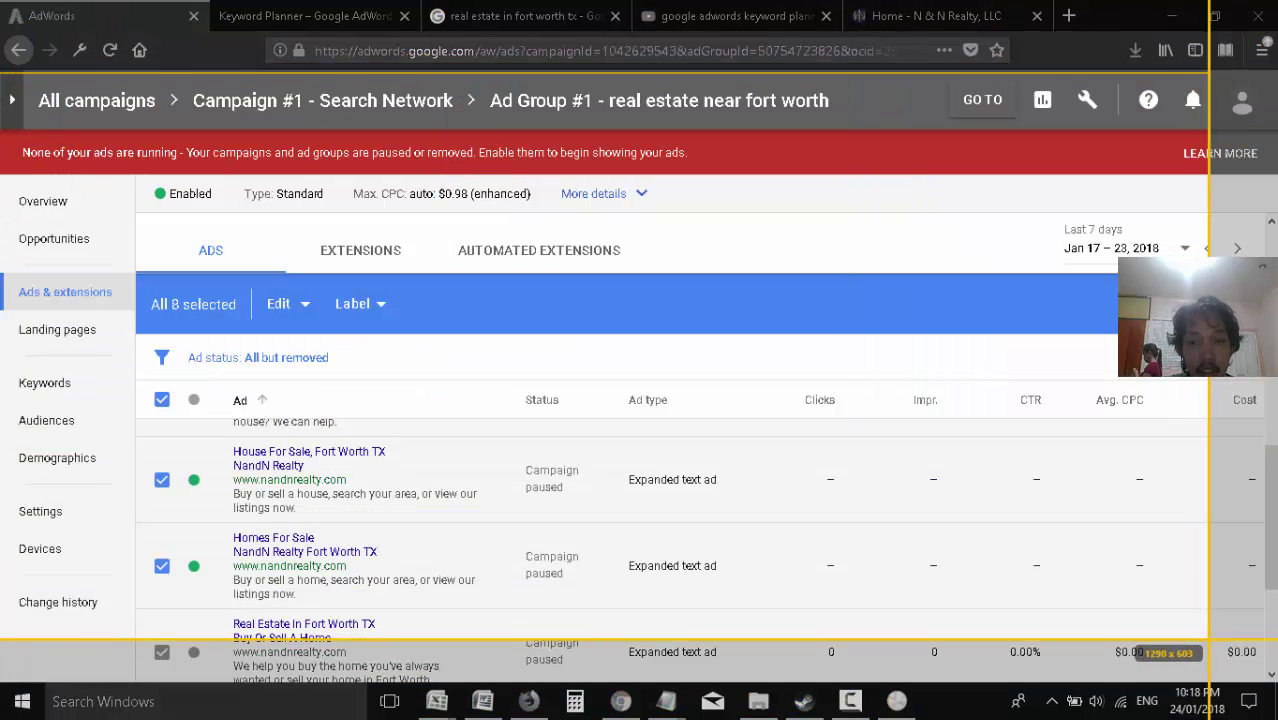
left_click(33, 100)
left_click(26, 57)
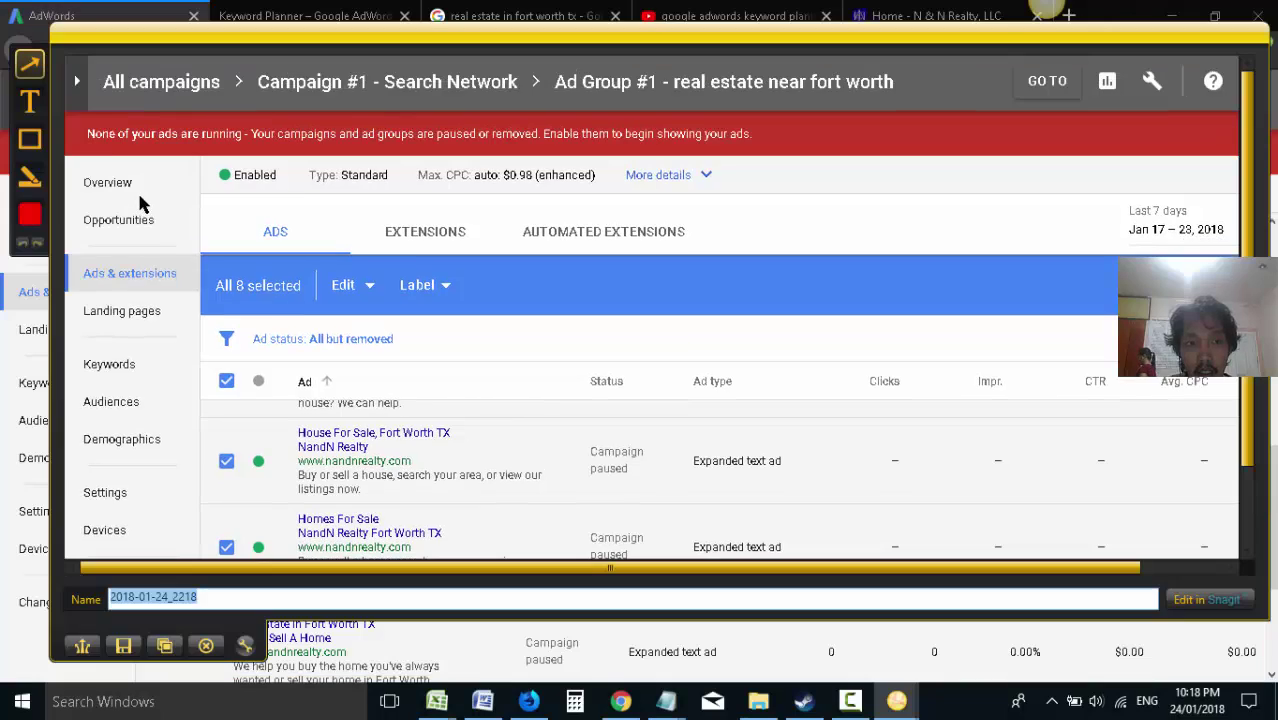
- Annotate the capture with a red arrow to the selected-ads count and a text callout reading "we have now created 8 ads"
left_click_drag(725, 385, 255, 285)
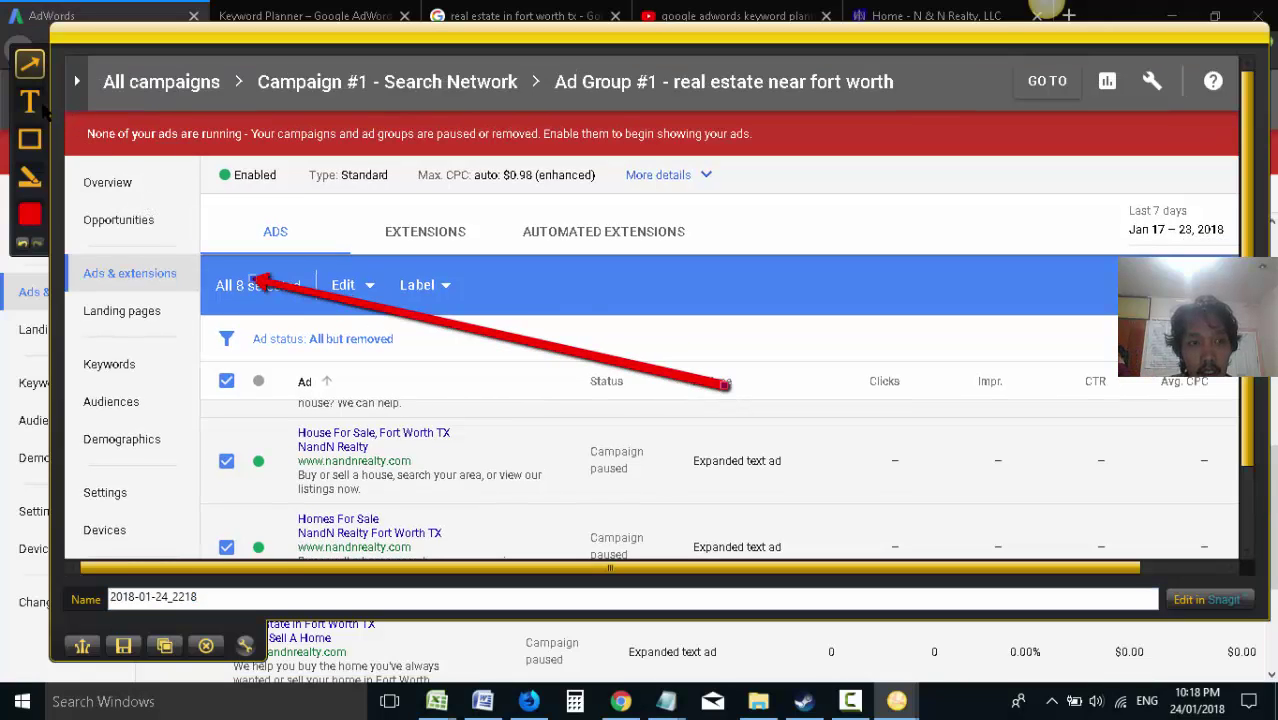
left_click(38, 106)
left_click(596, 324)
type("W")
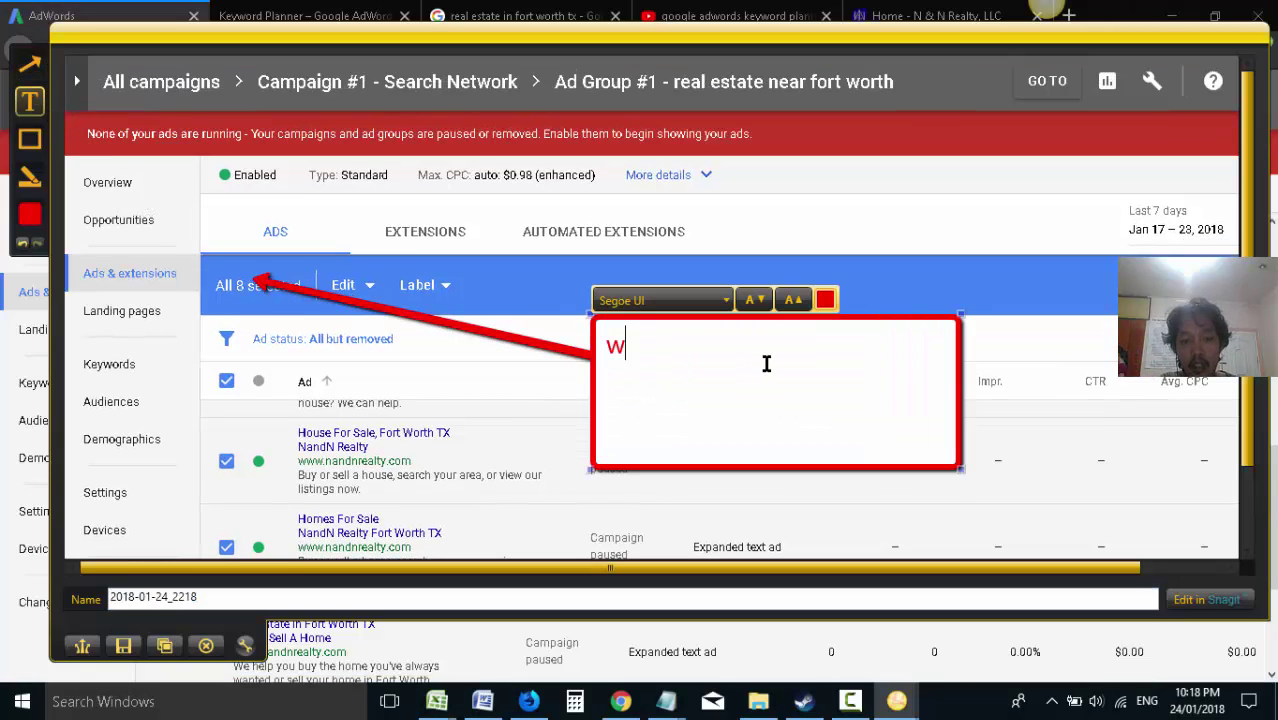
type("e have now created ")
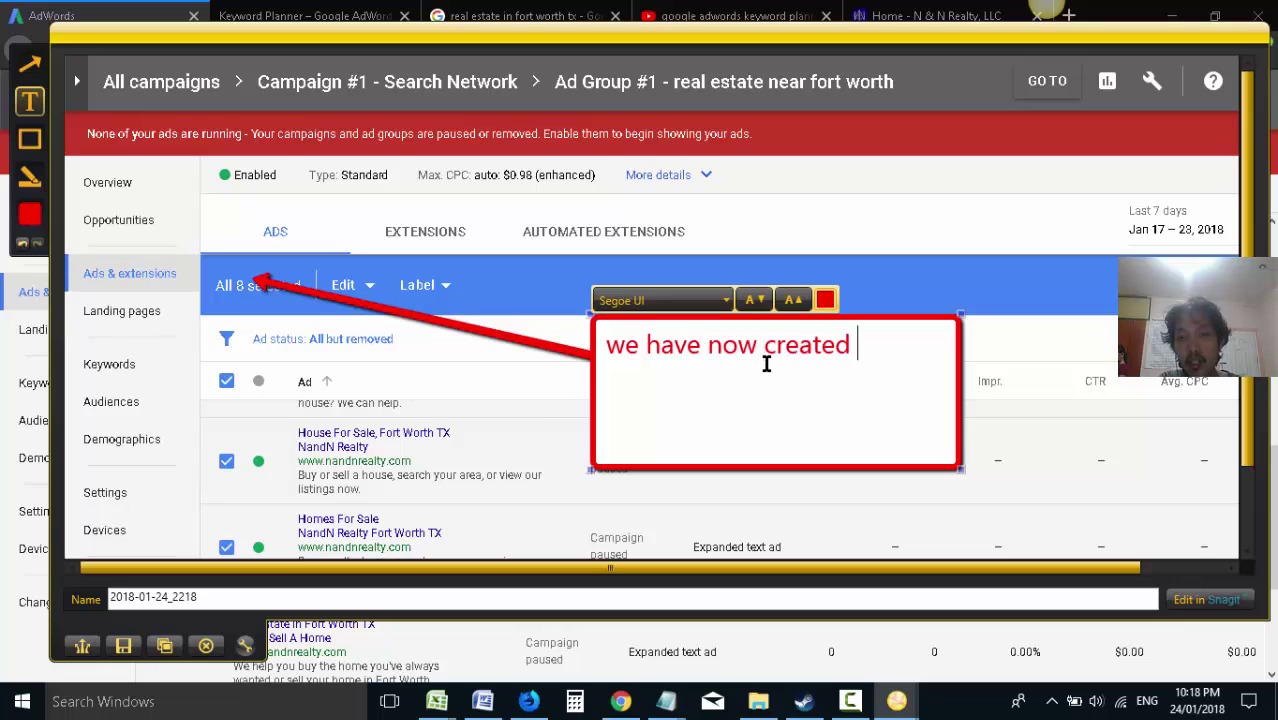
type("8 ads")
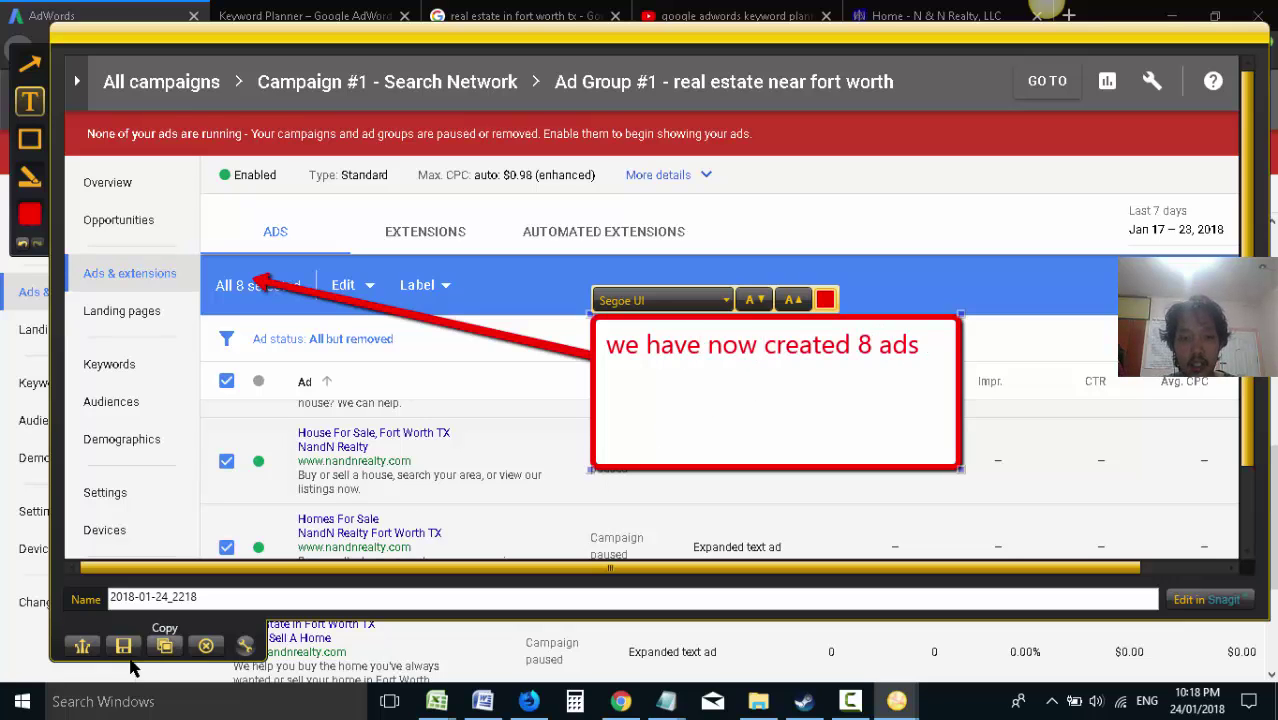
- Copy the annotated capture and paste it at the end of the Word document below the previous screenshot
left_click(165, 645)
key("alt+Tab")
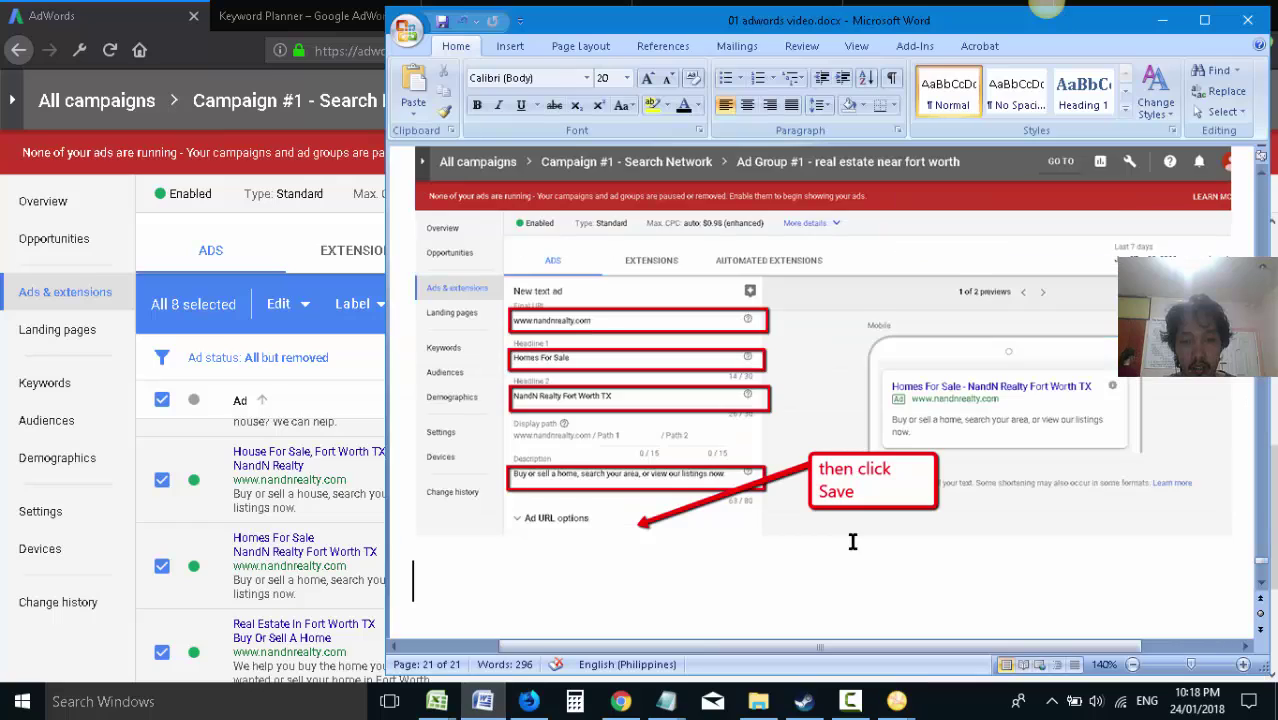
scroll(850, 537, "down", 2)
key("ctrl+v")
key("Return")
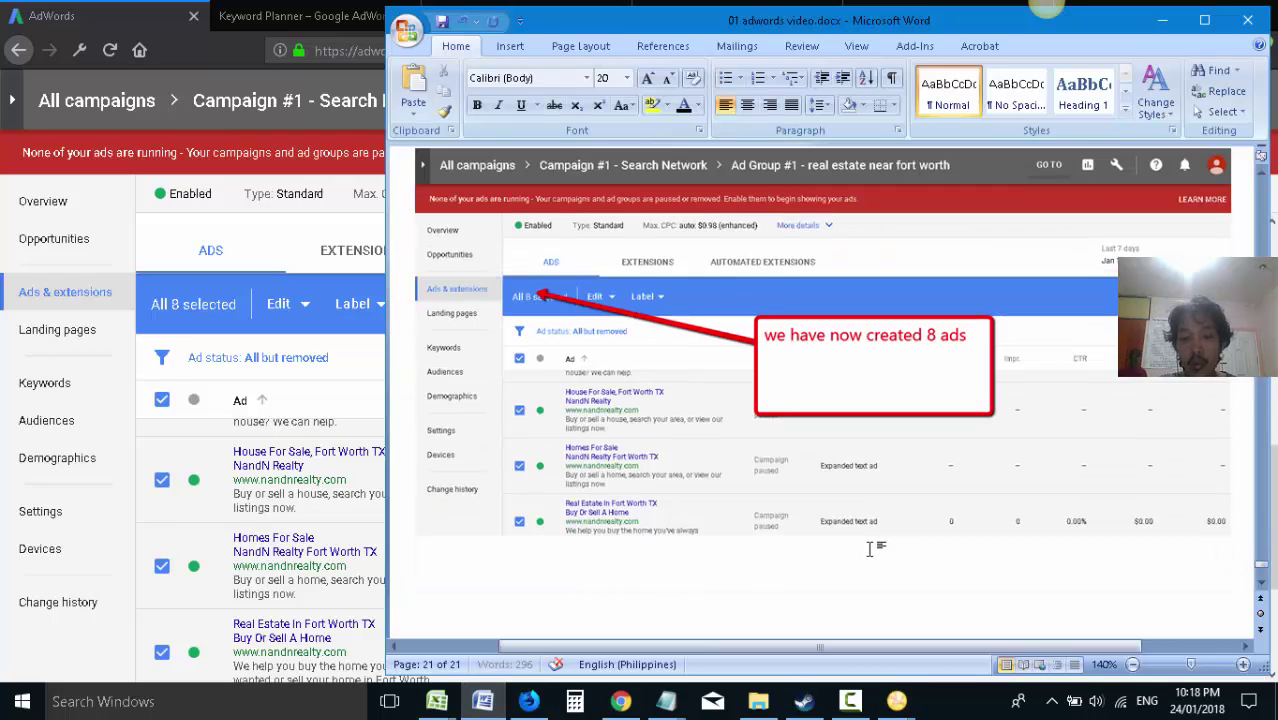
- Add the line "Review if you made any accidental mistakes" below the pasted capture and save the document
type("Review if you made")
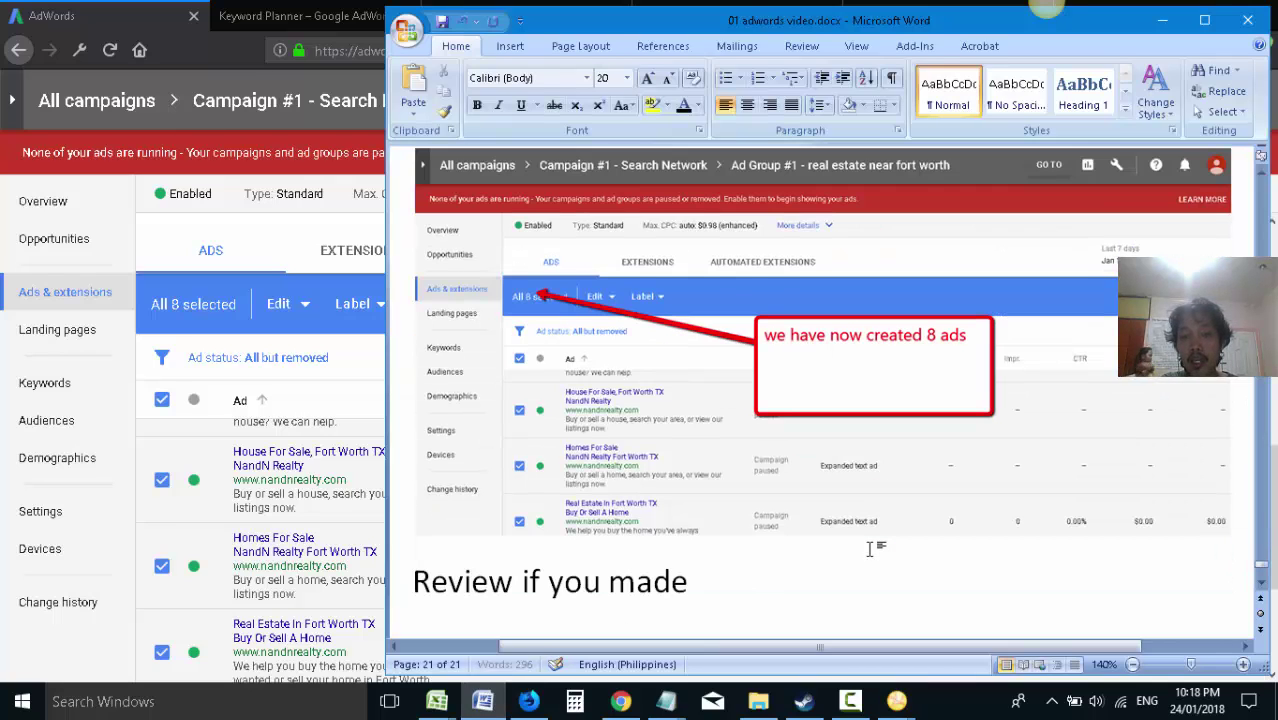
type(" any accidental")
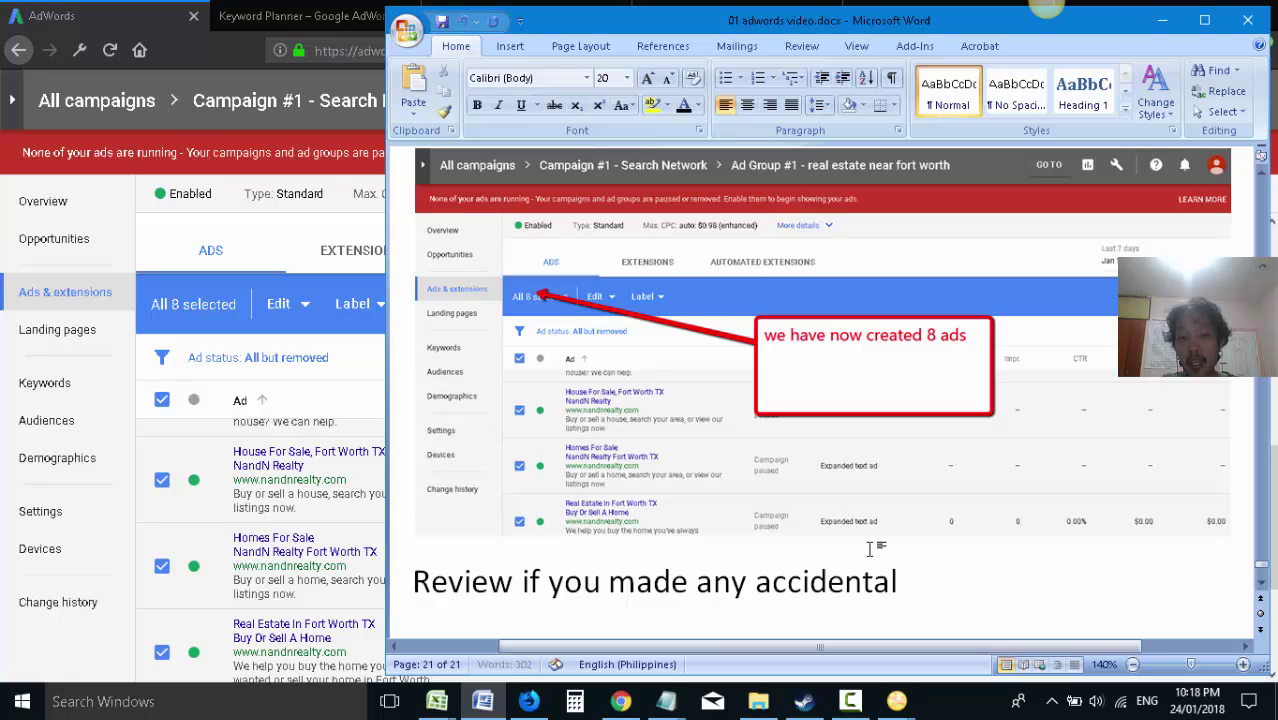
type(" mistakes")
scroll(869, 548, "down", 1)
key("ctrl+s")
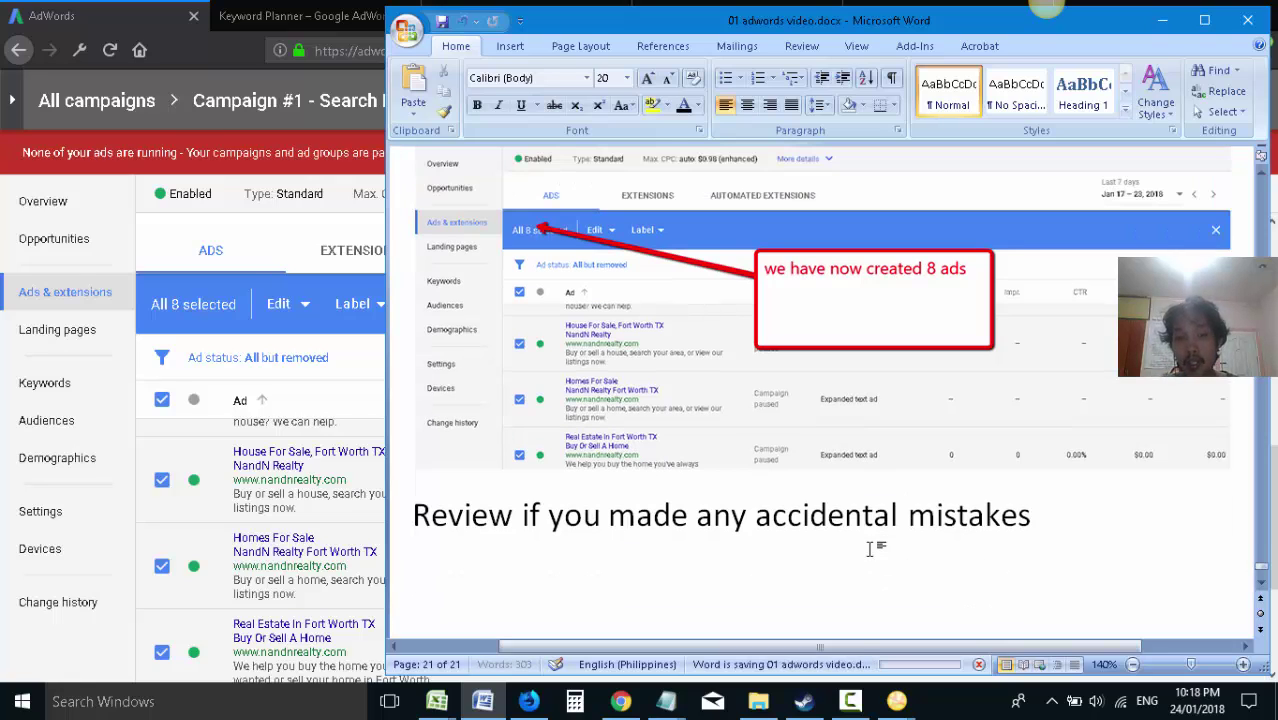
key("Return")
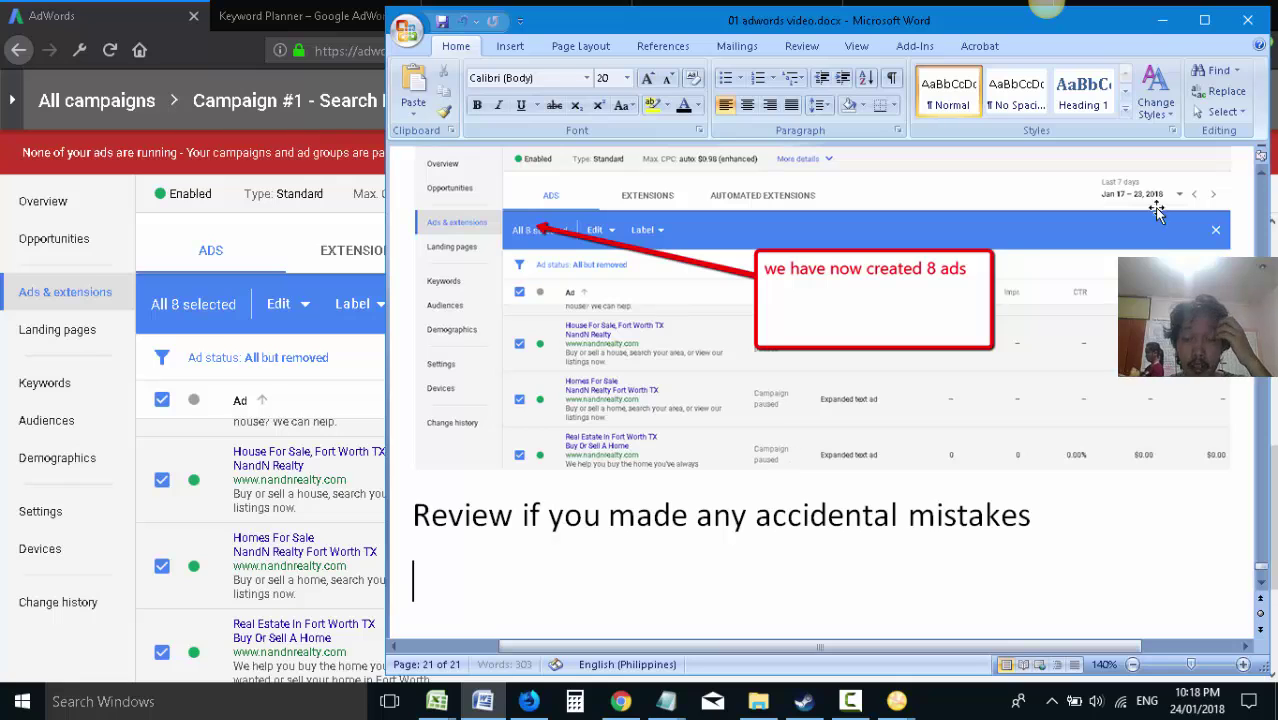
- Return to the AdWords ads list and review the headlines and descriptions of all the ads for mistakes
left_click(1162, 20)
scroll(460, 585, "up", 3)
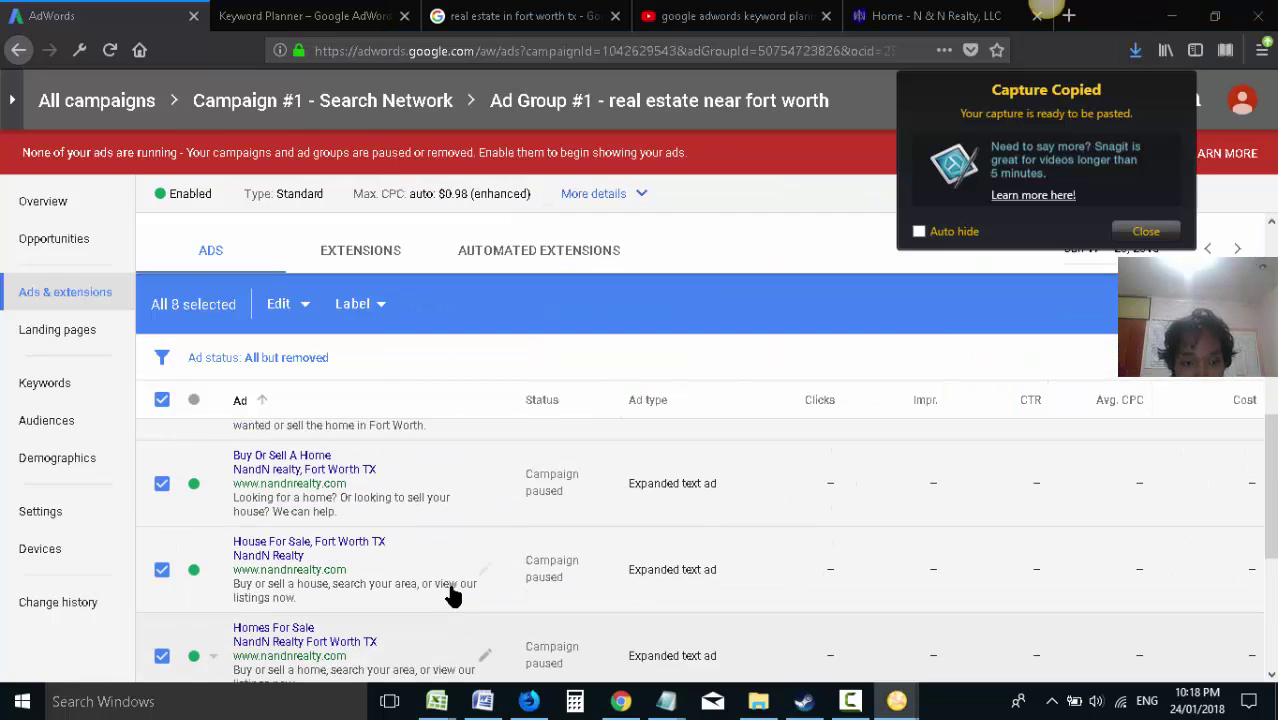
scroll(476, 590, "up", 4)
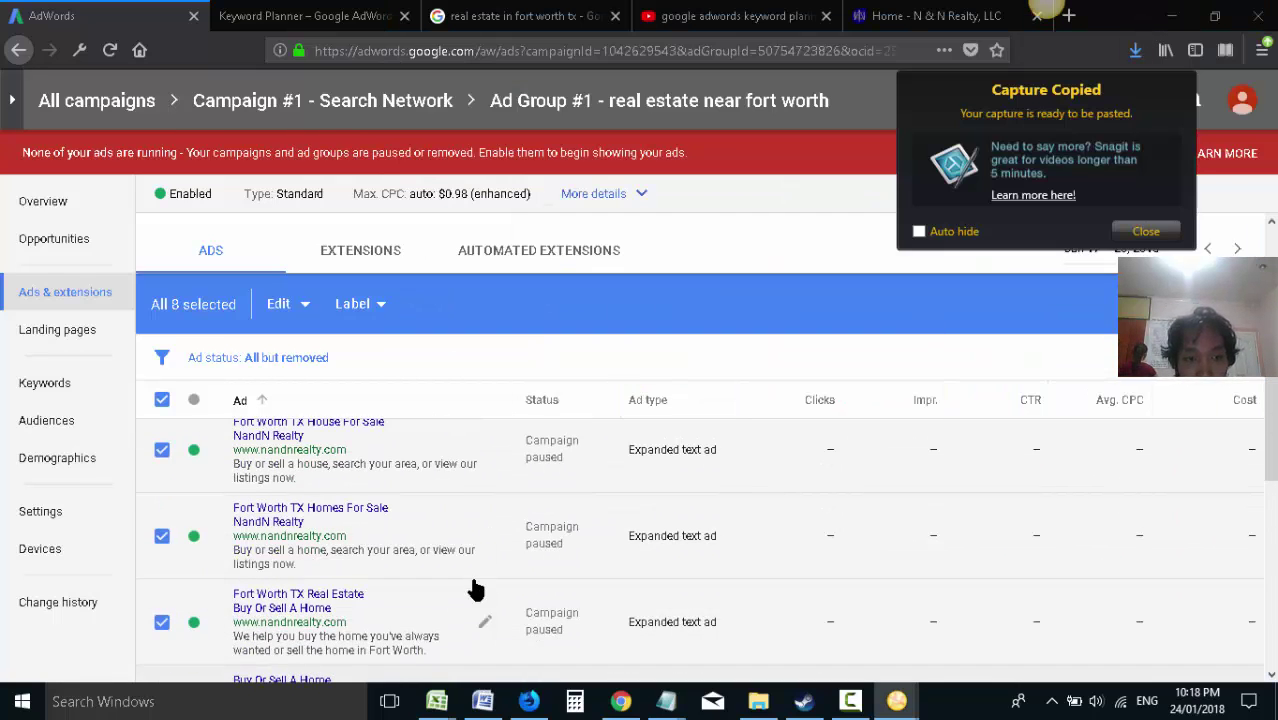
scroll(470, 573, "down", 5)
scroll(484, 580, "down", 5)
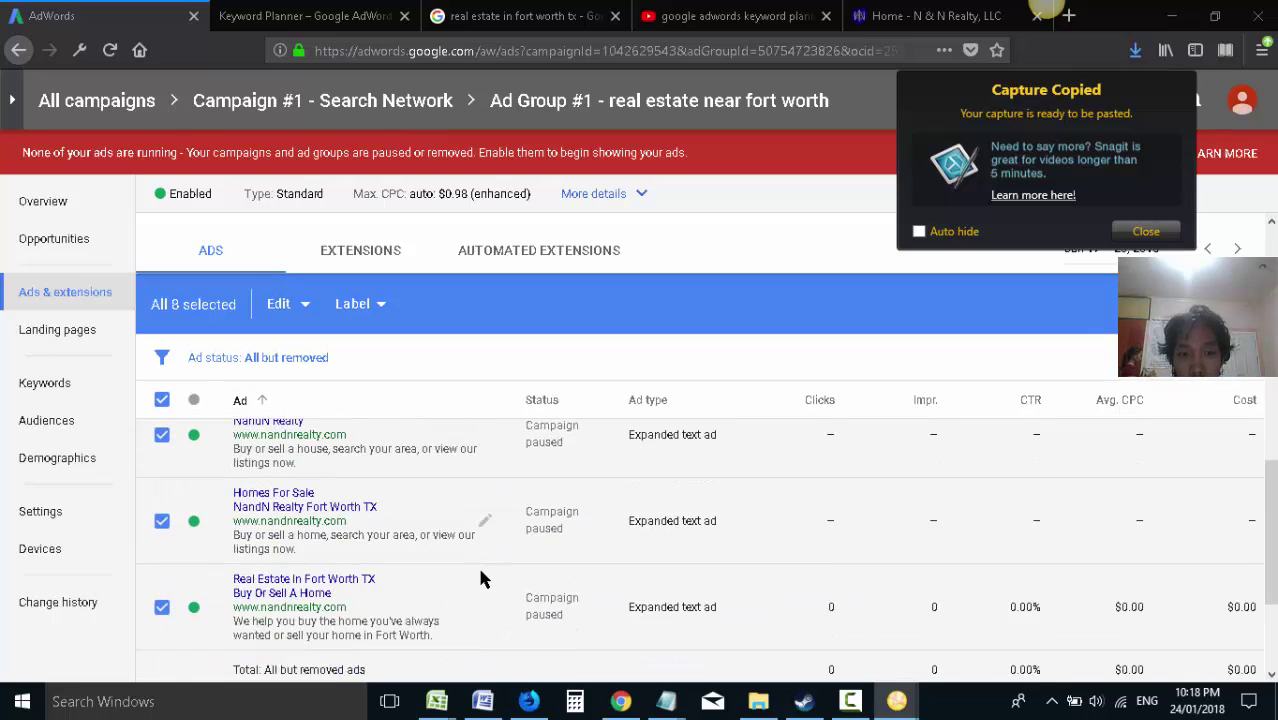
scroll(499, 585, "up", 4)
- In Word, start a paragraph reading "For those of you who are writers, if you are interested in learning how to write ads that convert,"
left_click(482, 701)
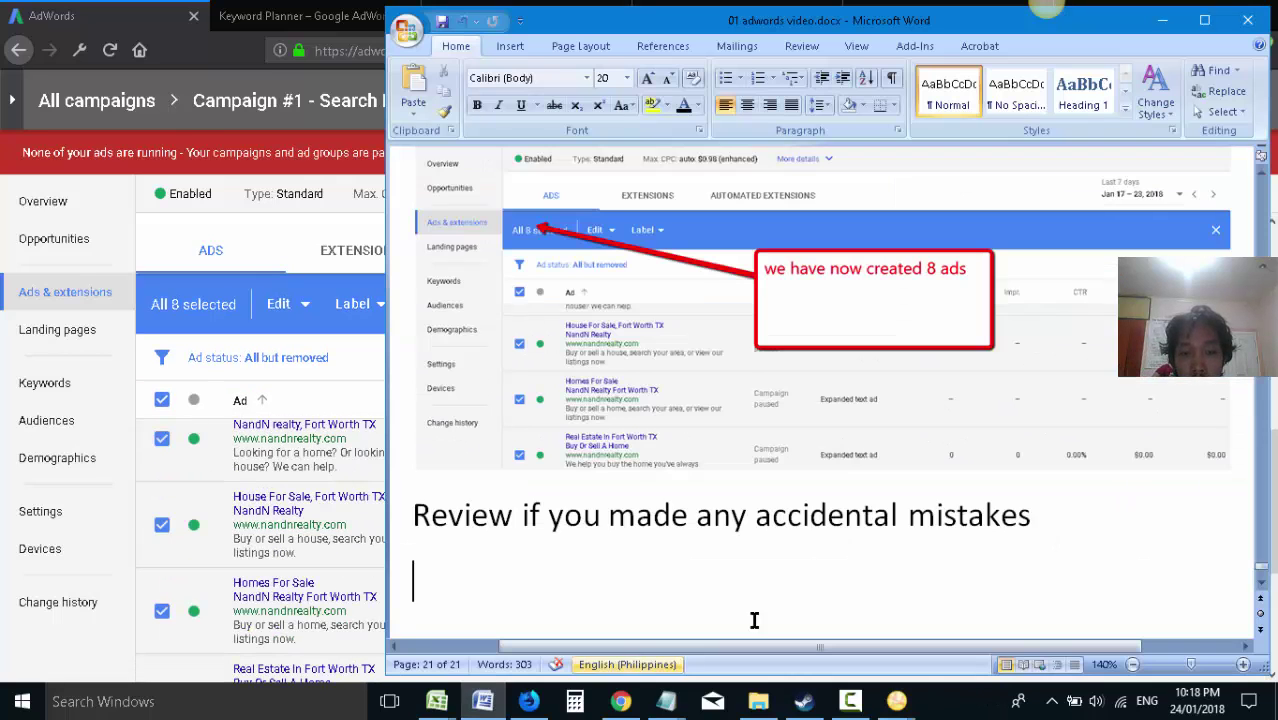
scroll(1050, 550, "down", 1)
type("For t")
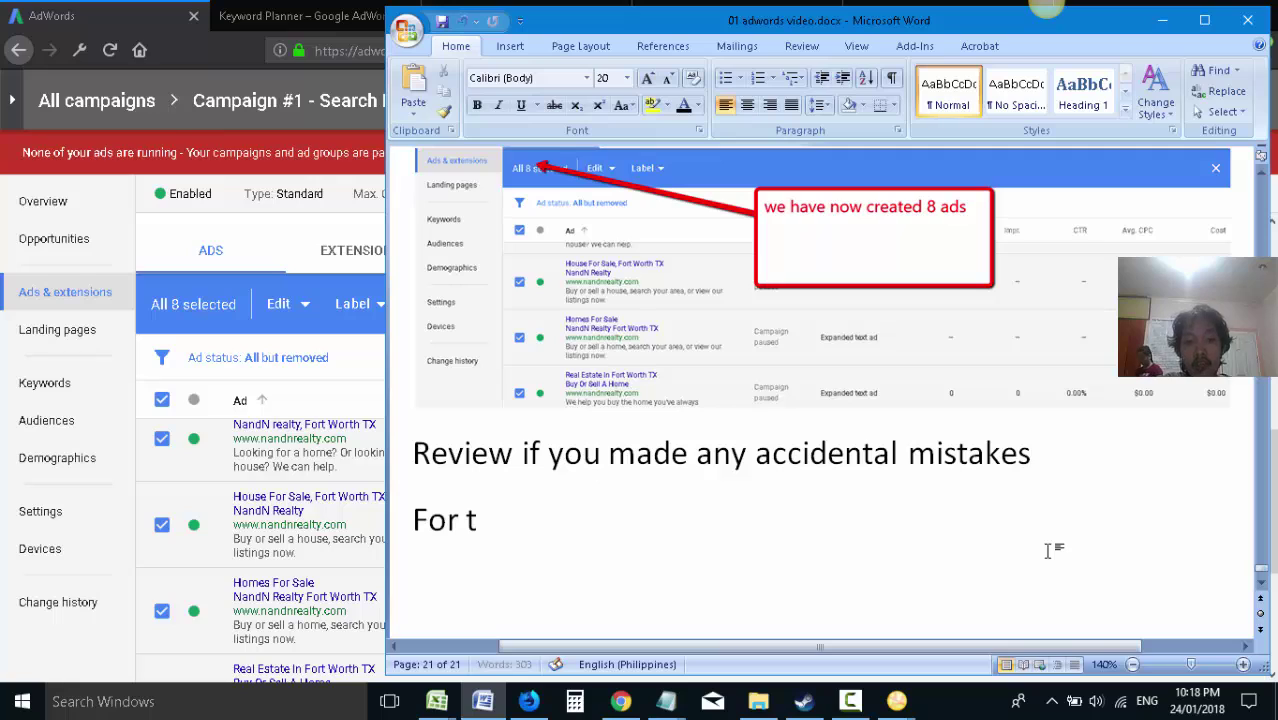
type("hose of you w")
key("BackSpace")
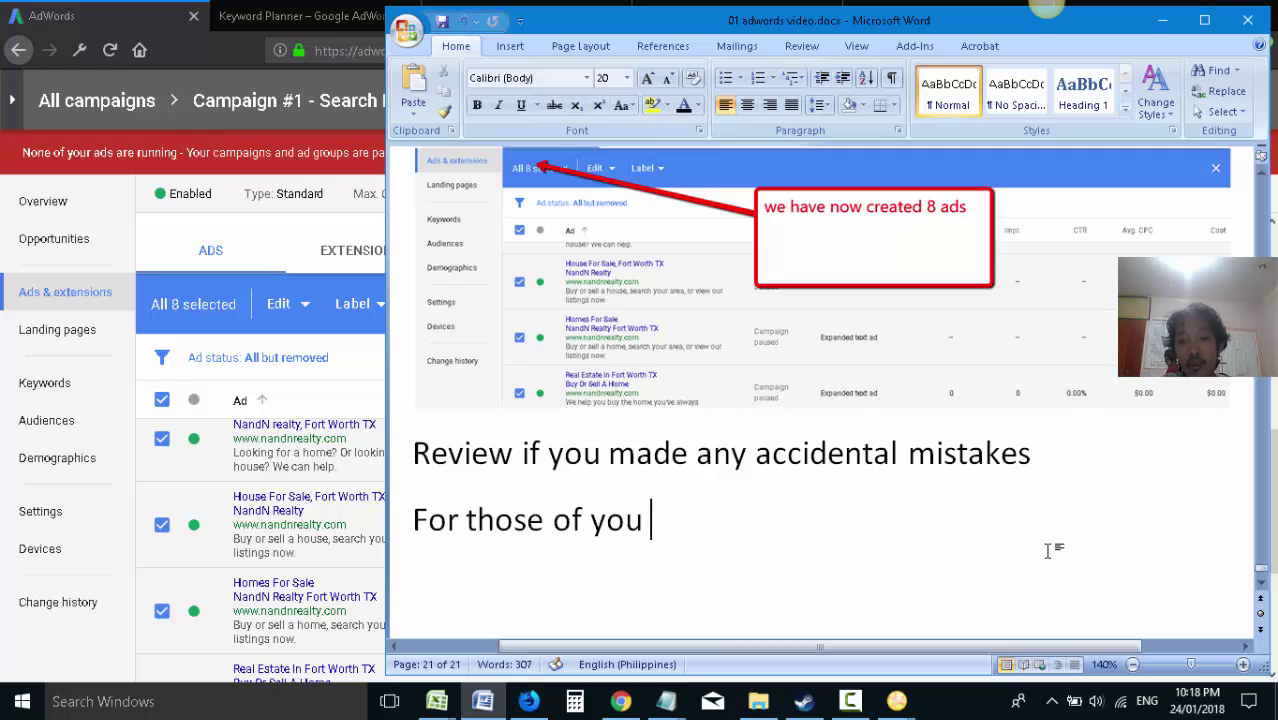
type("who are writers,")
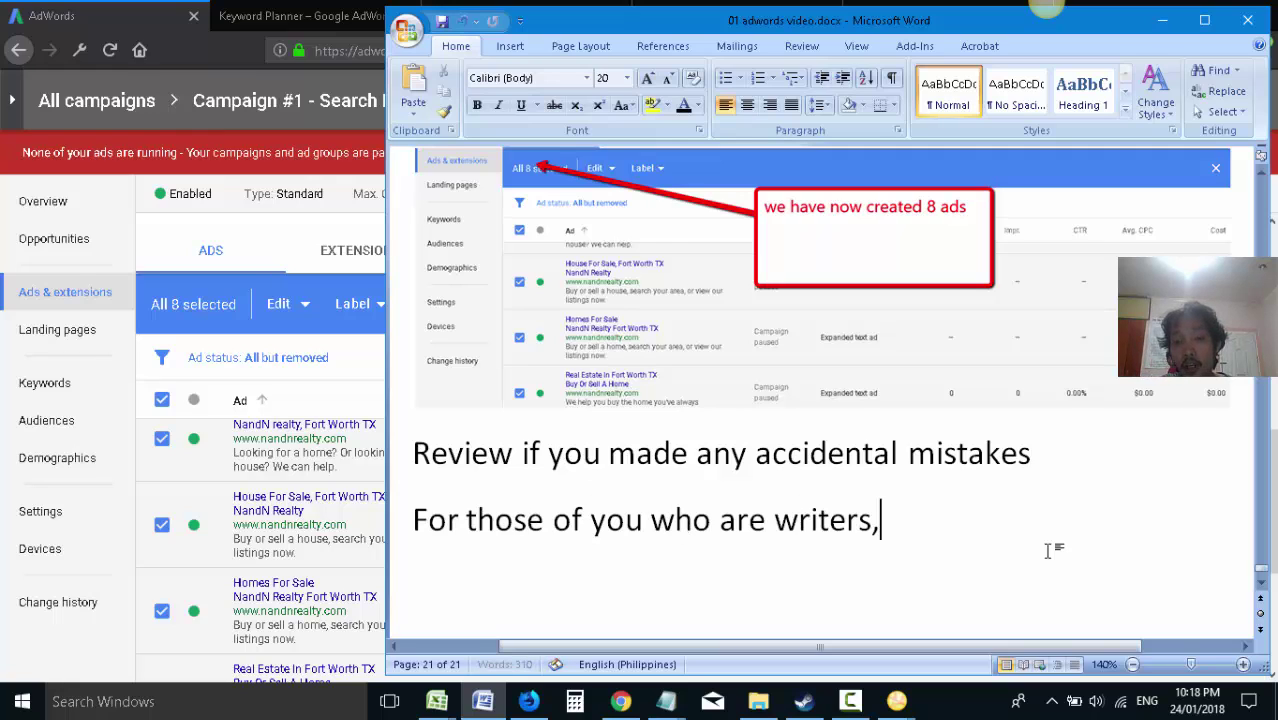
type(" if you are intereste")
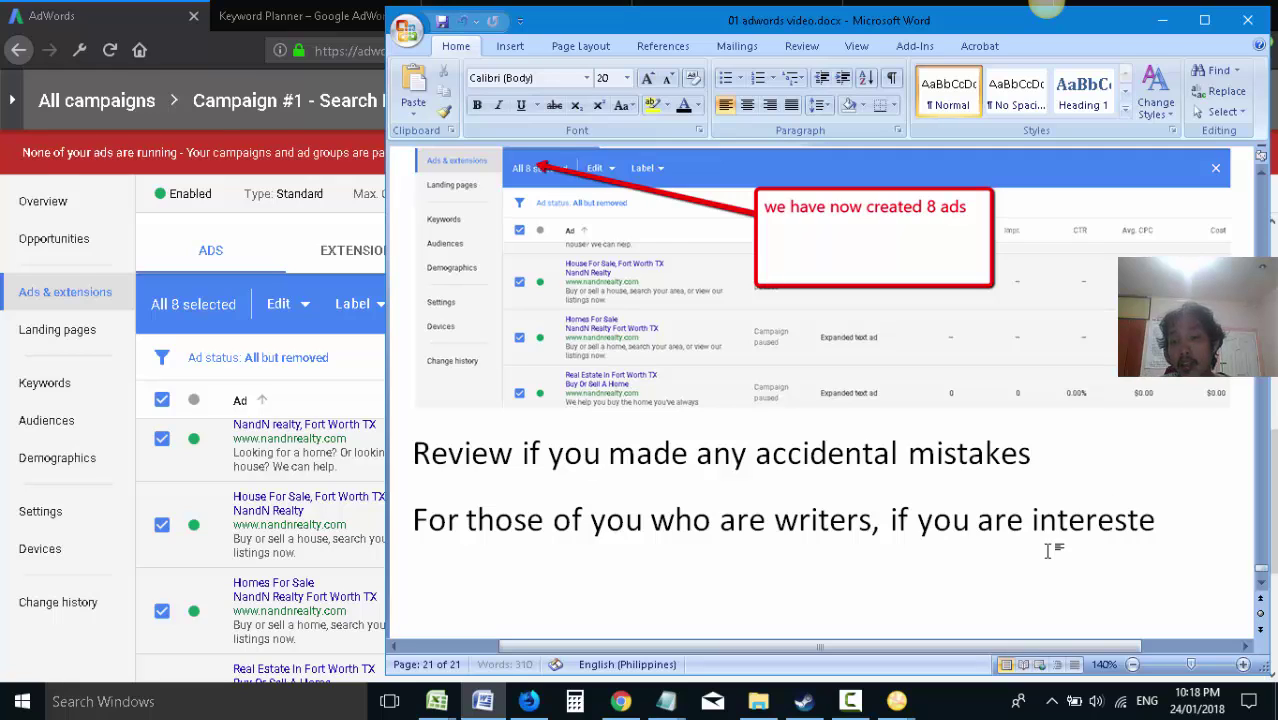
type("d in learning how t")
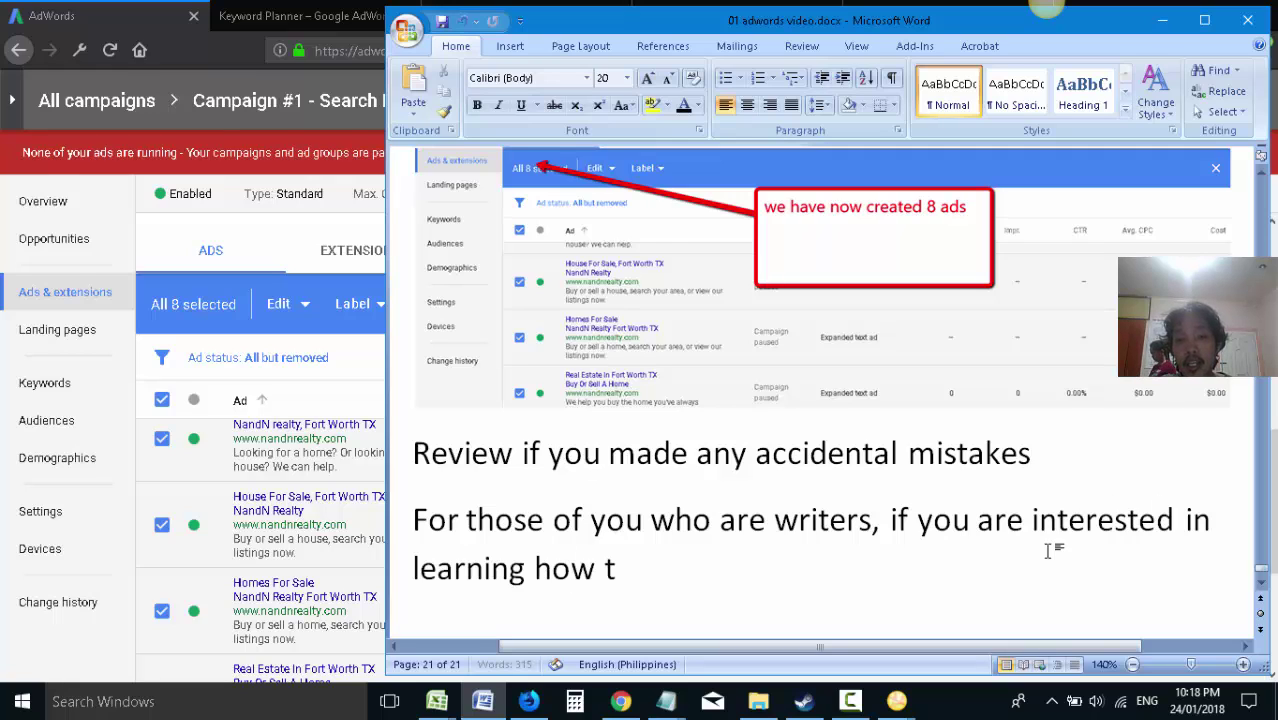
type("o write ")
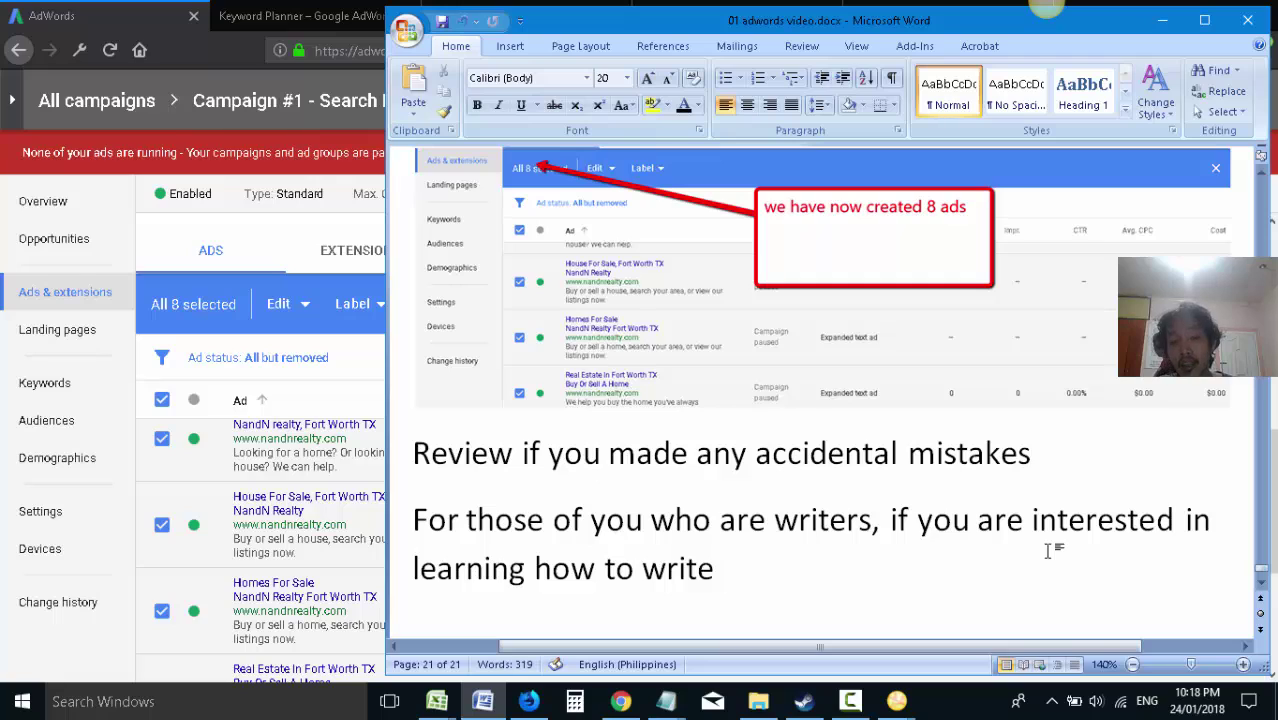
type("ads that conve")
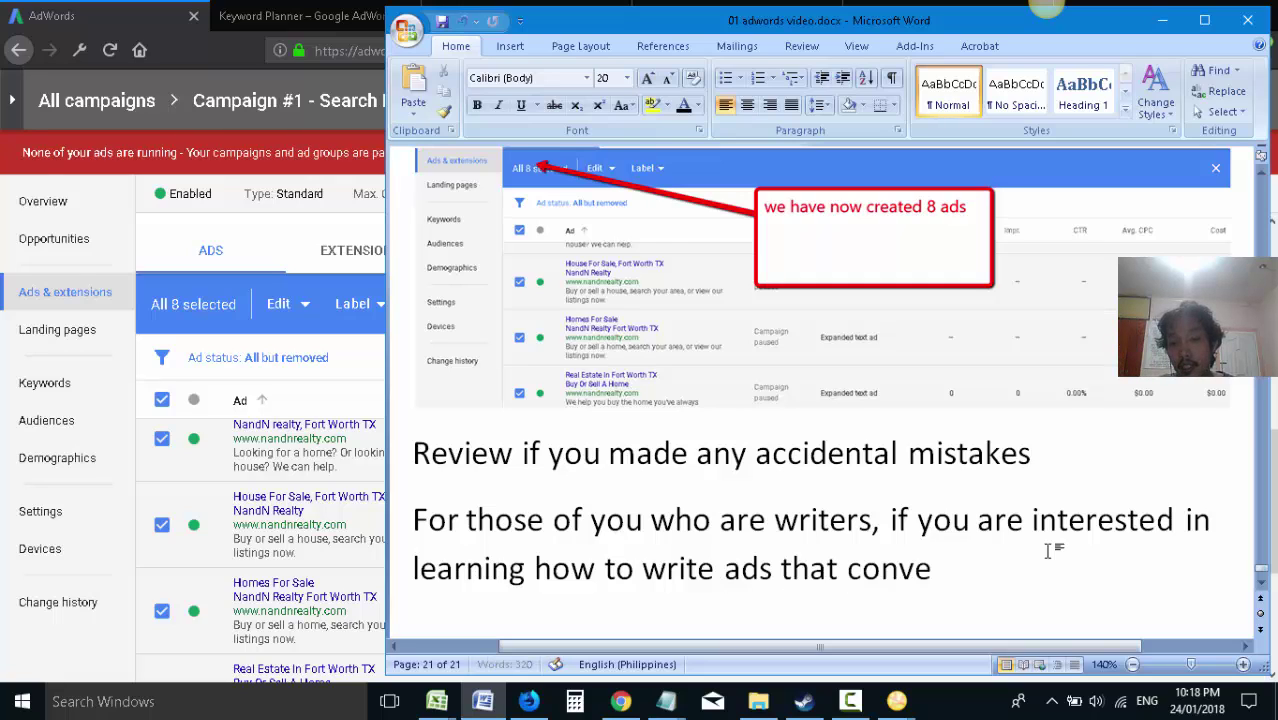
type("rt, ")
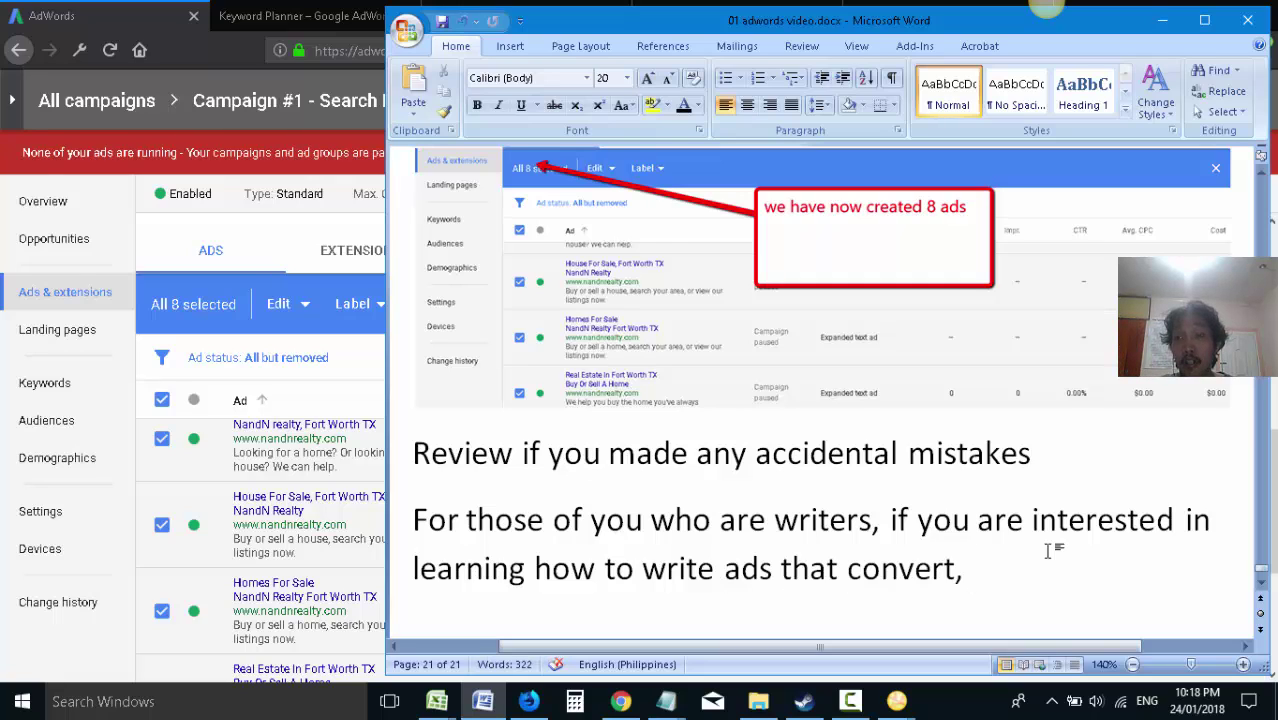
- Complete the paragraph for writers with "headlines that convert, descriptions that convert:"
type("headlines tha ")
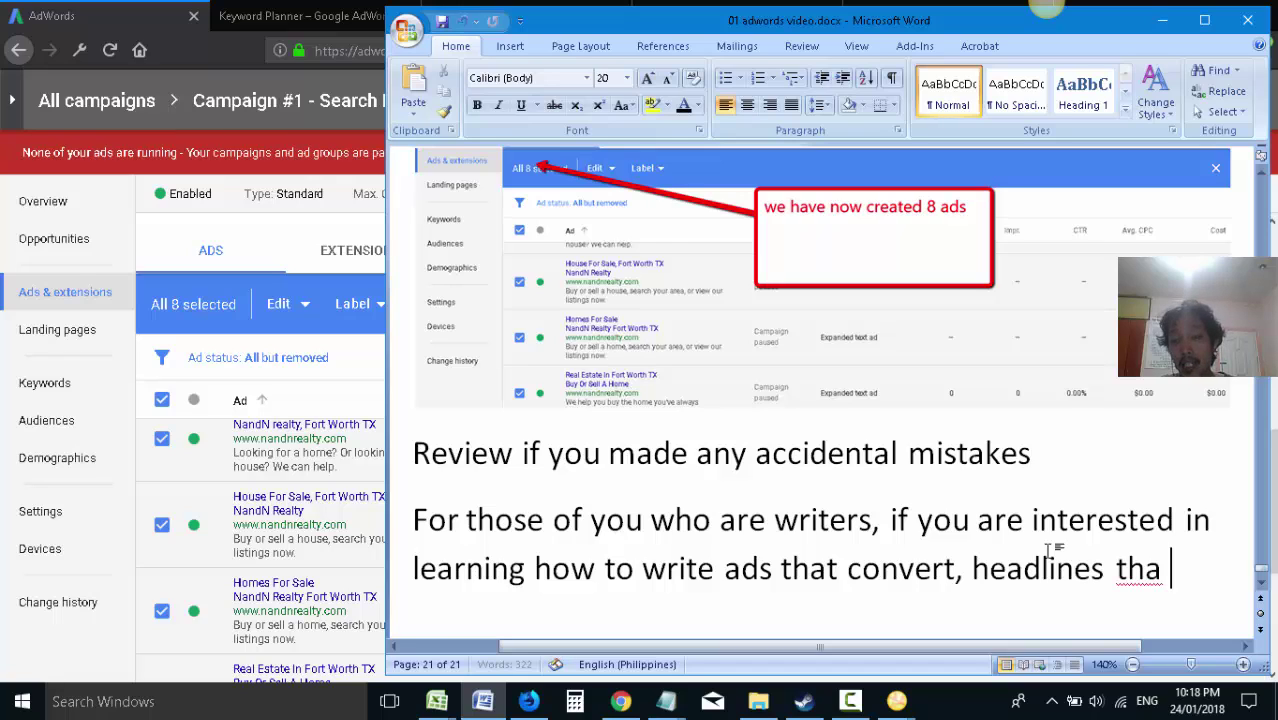
type(" cnov")
key("BackSpace")
key("BackSpace")
key("BackSpace")
type("on")
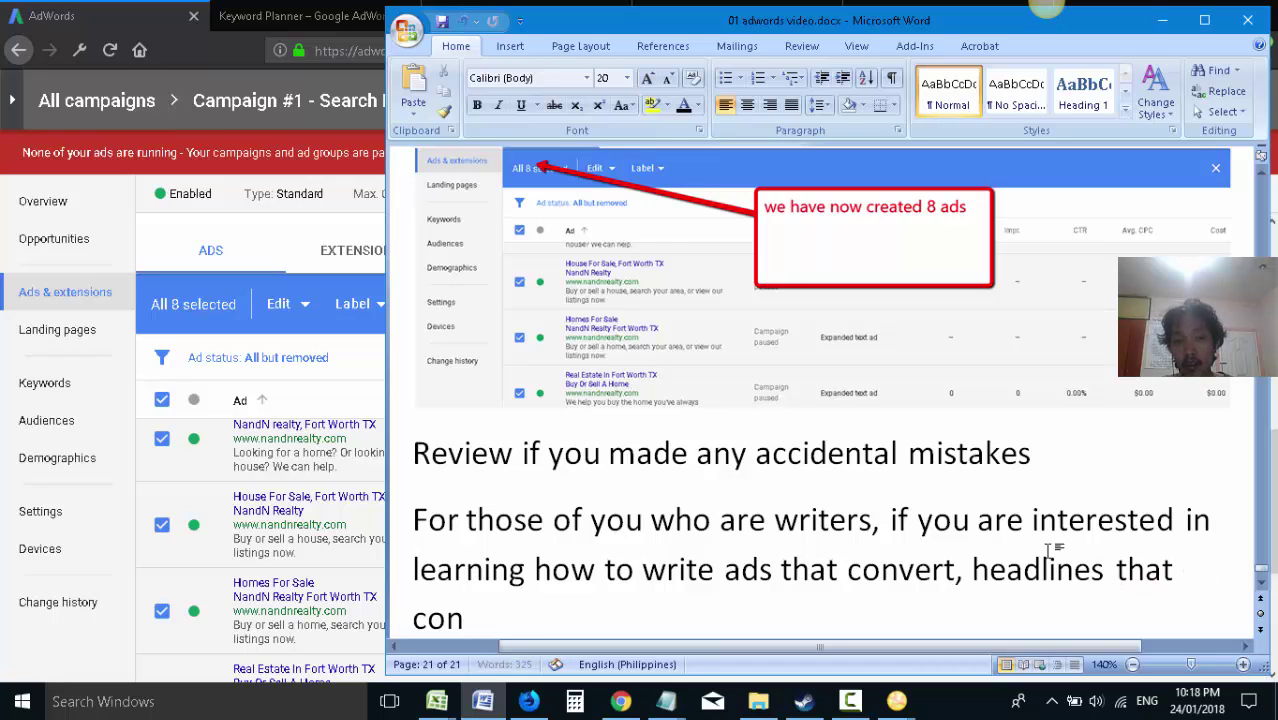
type("vert, descriptions")
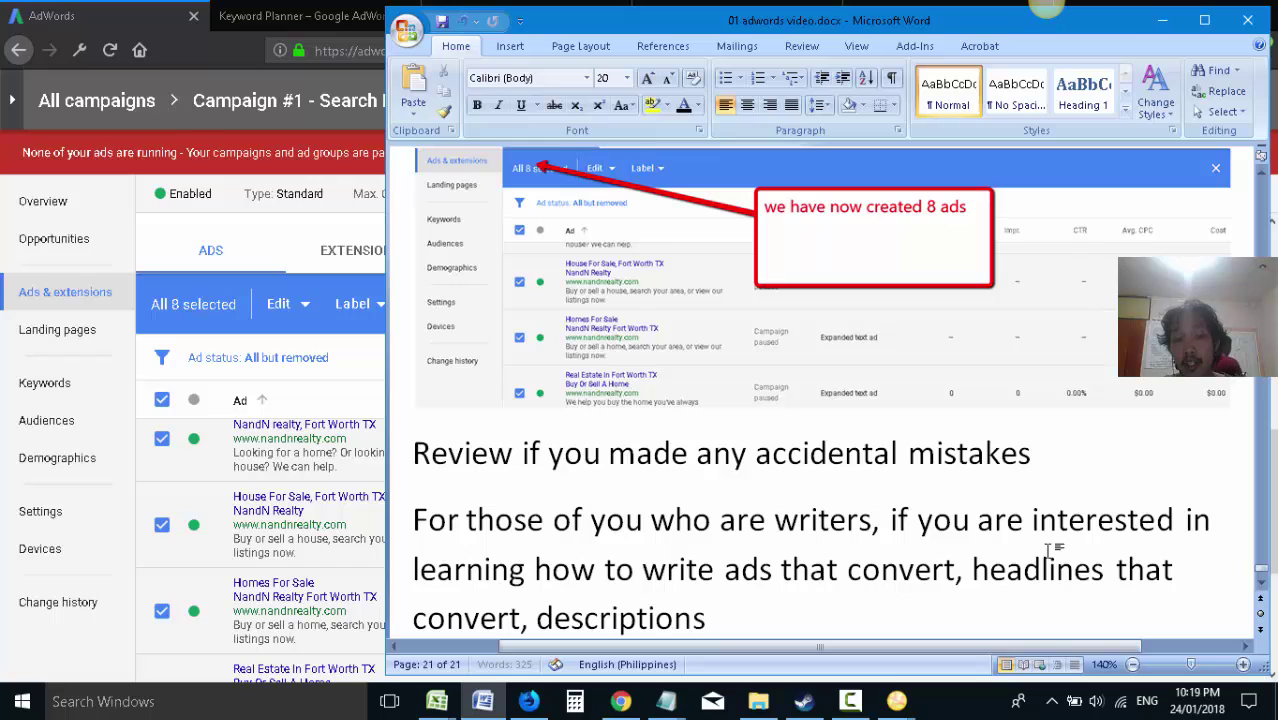
type(" that convert:")
key("Return")
- Start a numbered list with the item "Dan Kennedy – Ultimate Sales Letter – National Bookstore, Amazon Kindle (which you can read online)"
type("1")
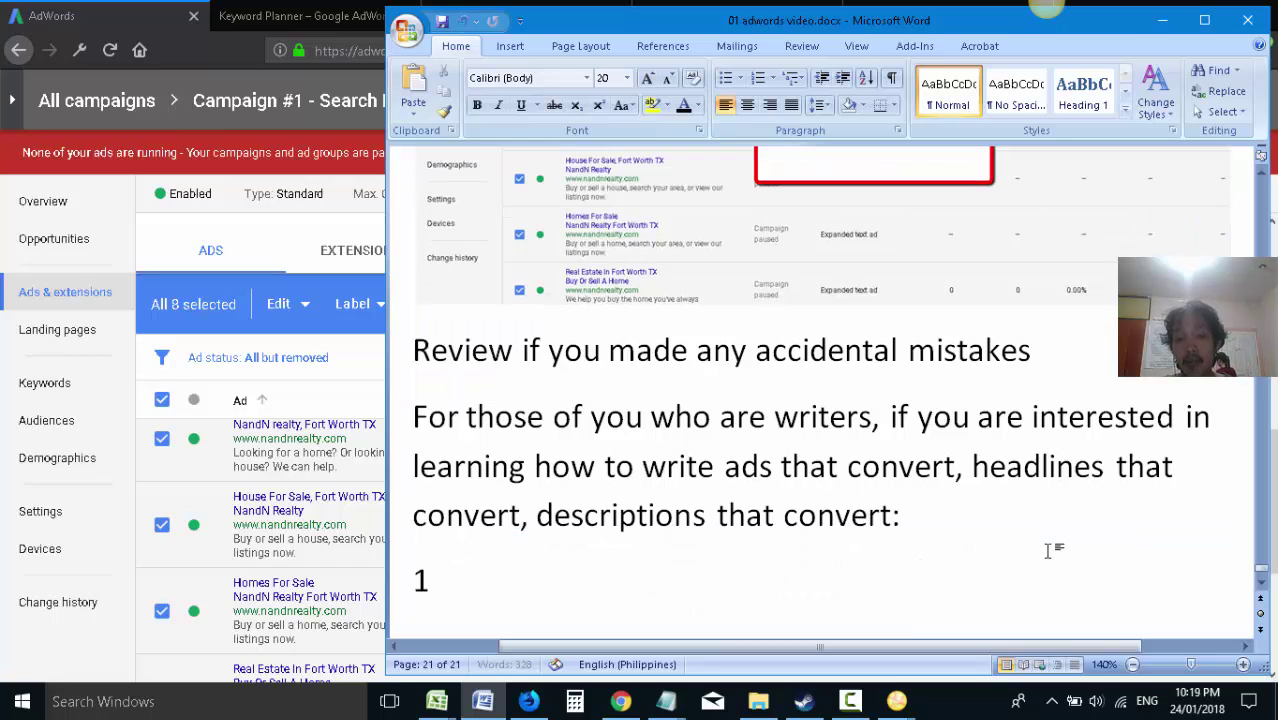
type(". Dan Kennedy -")
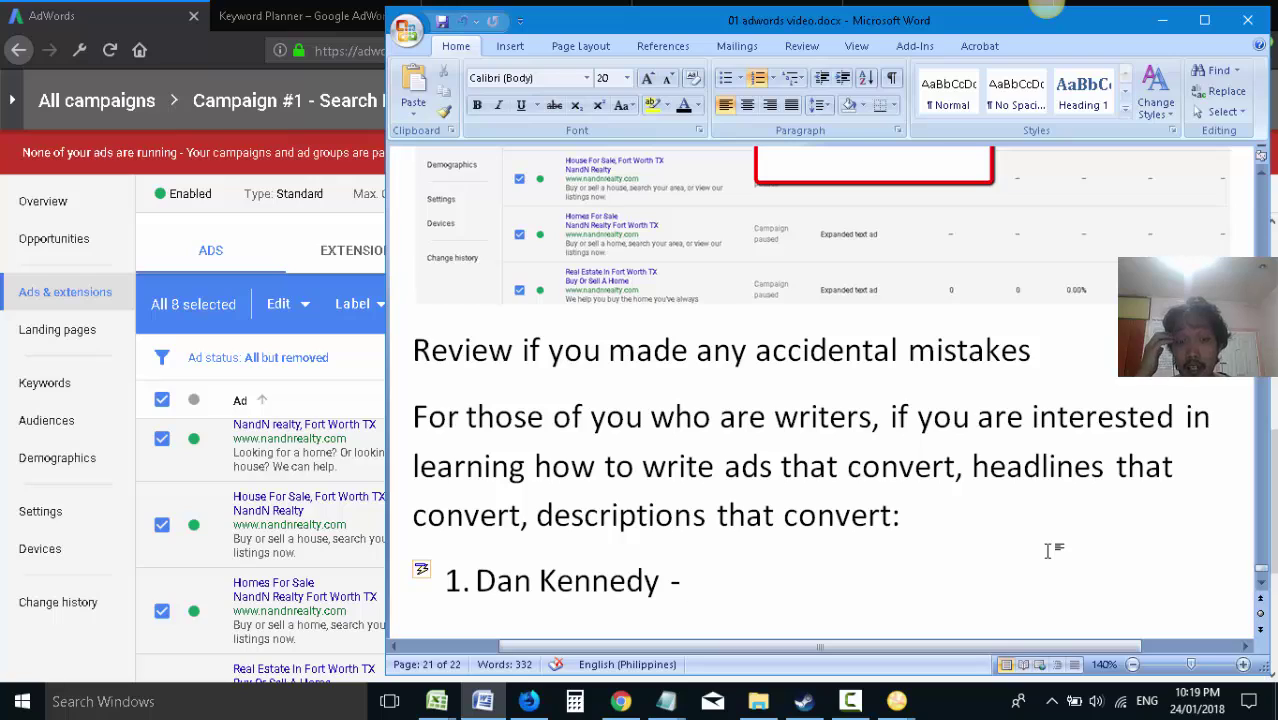
type("Ul")
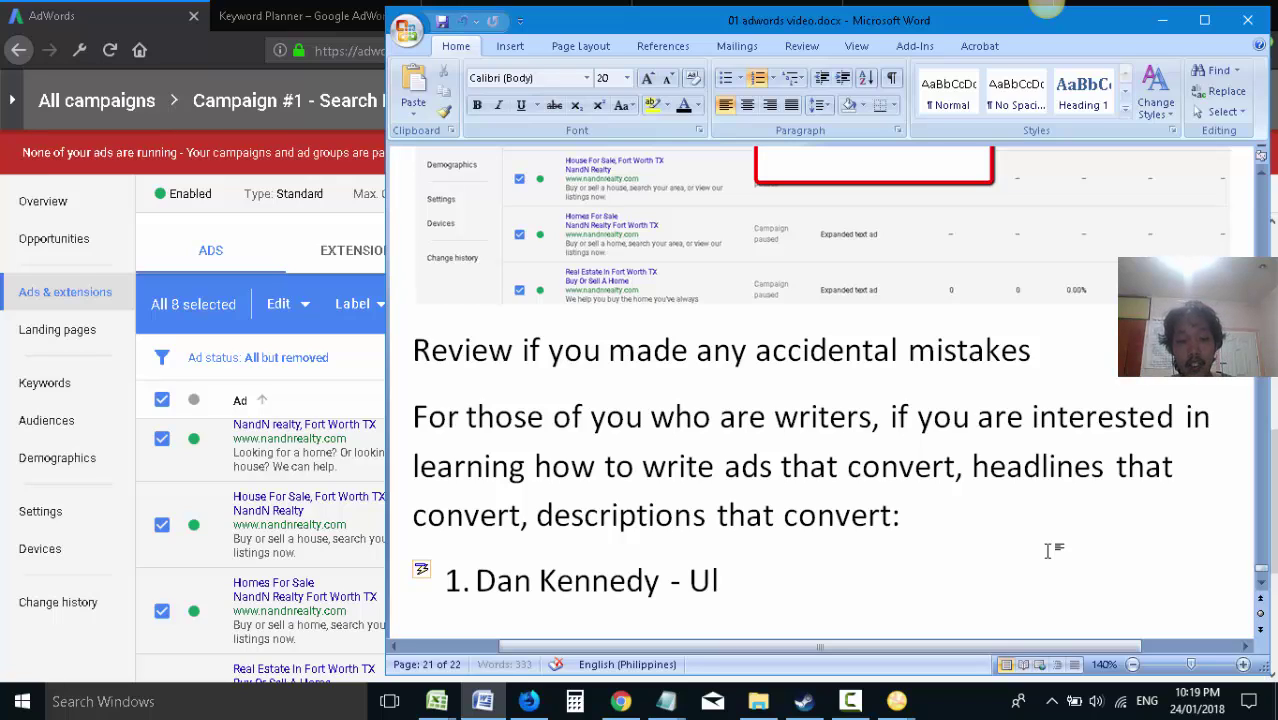
type("timate Sales Letter -")
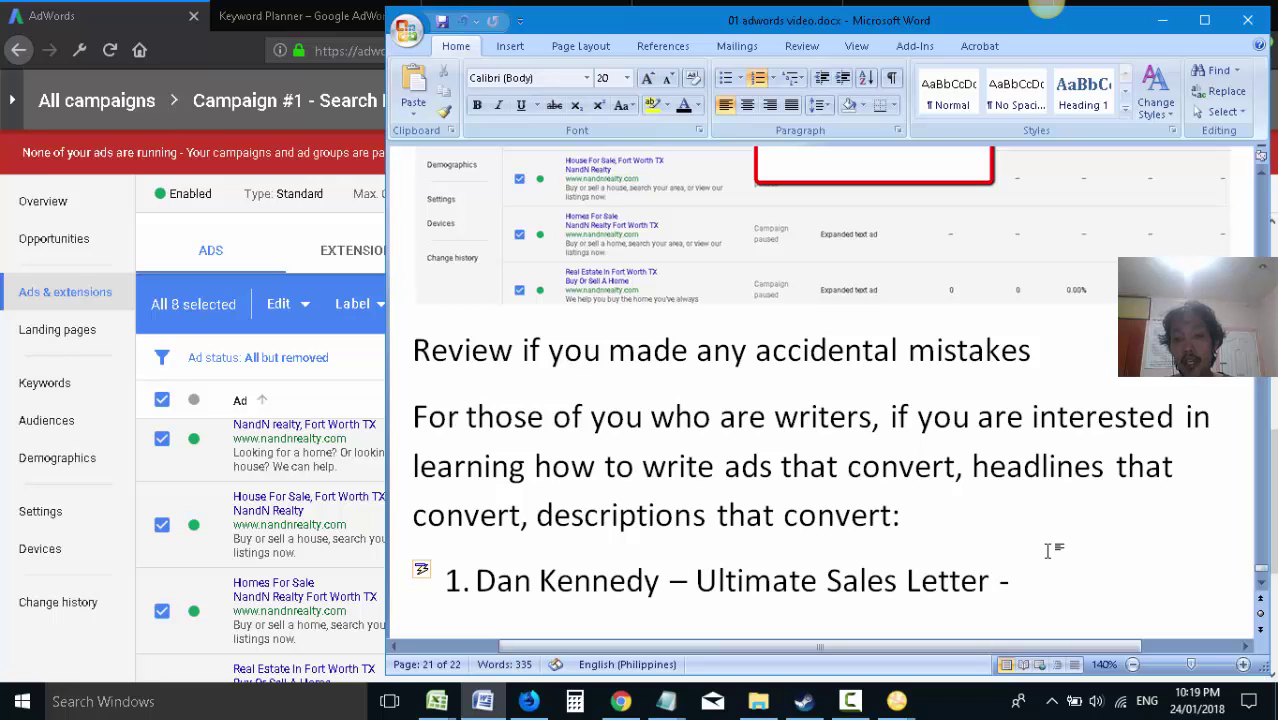
type(" National Bo")
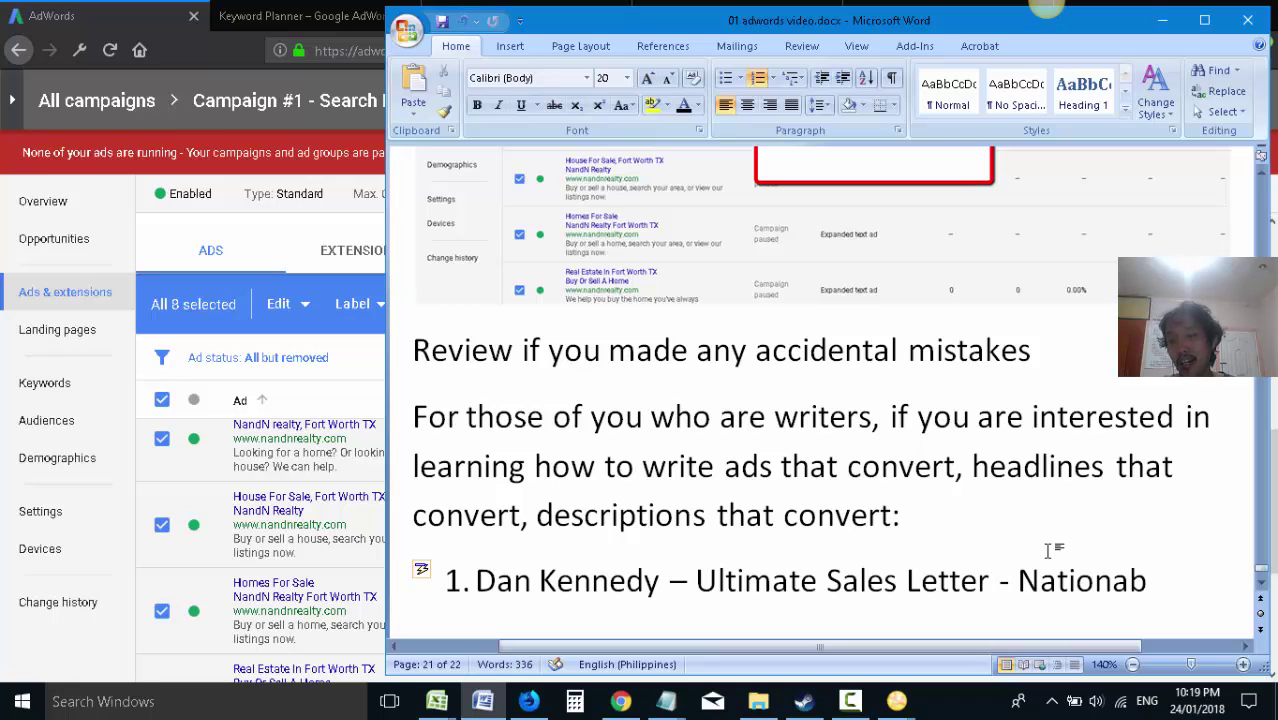
type("okstore, ")
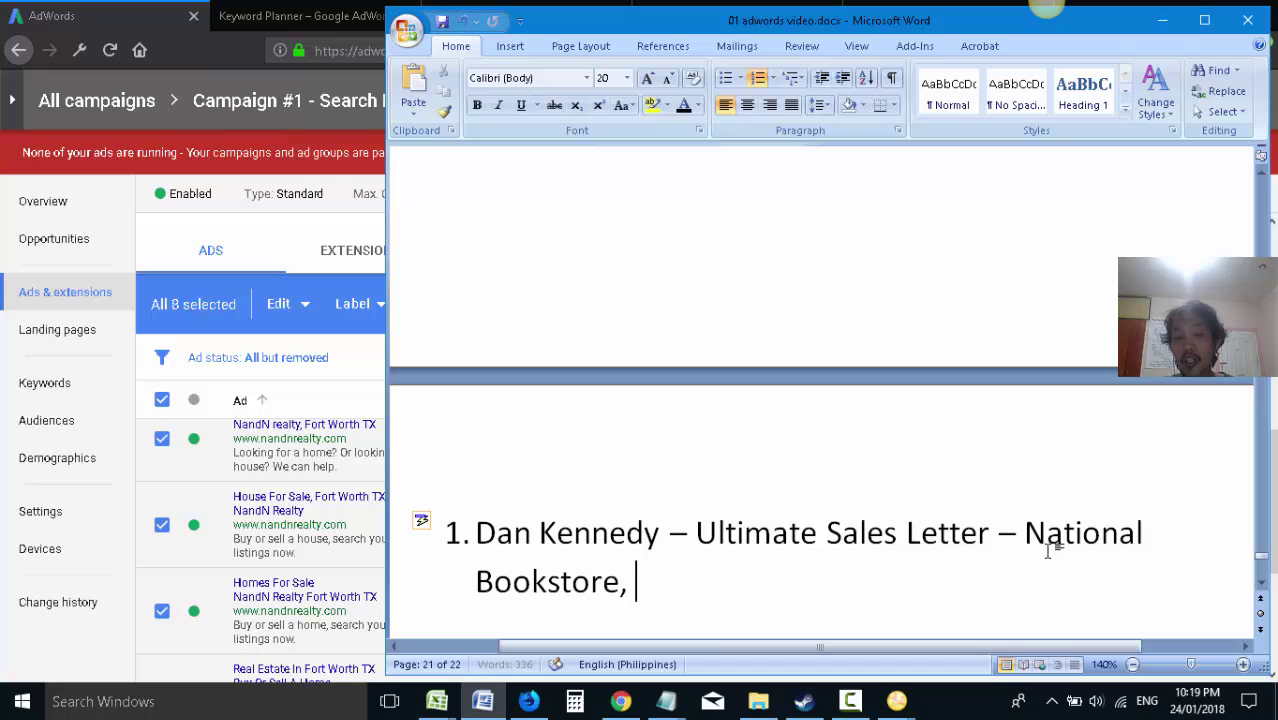
type("Amazon")
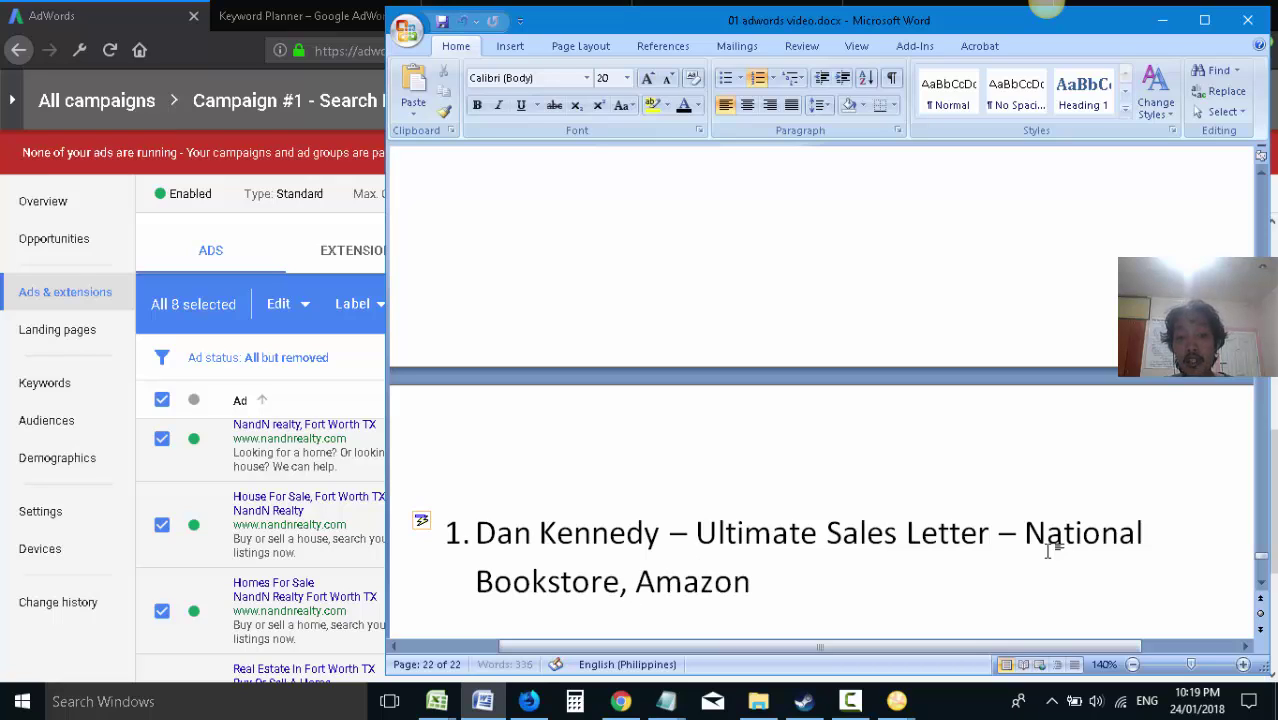
type(" Kindle (which y")
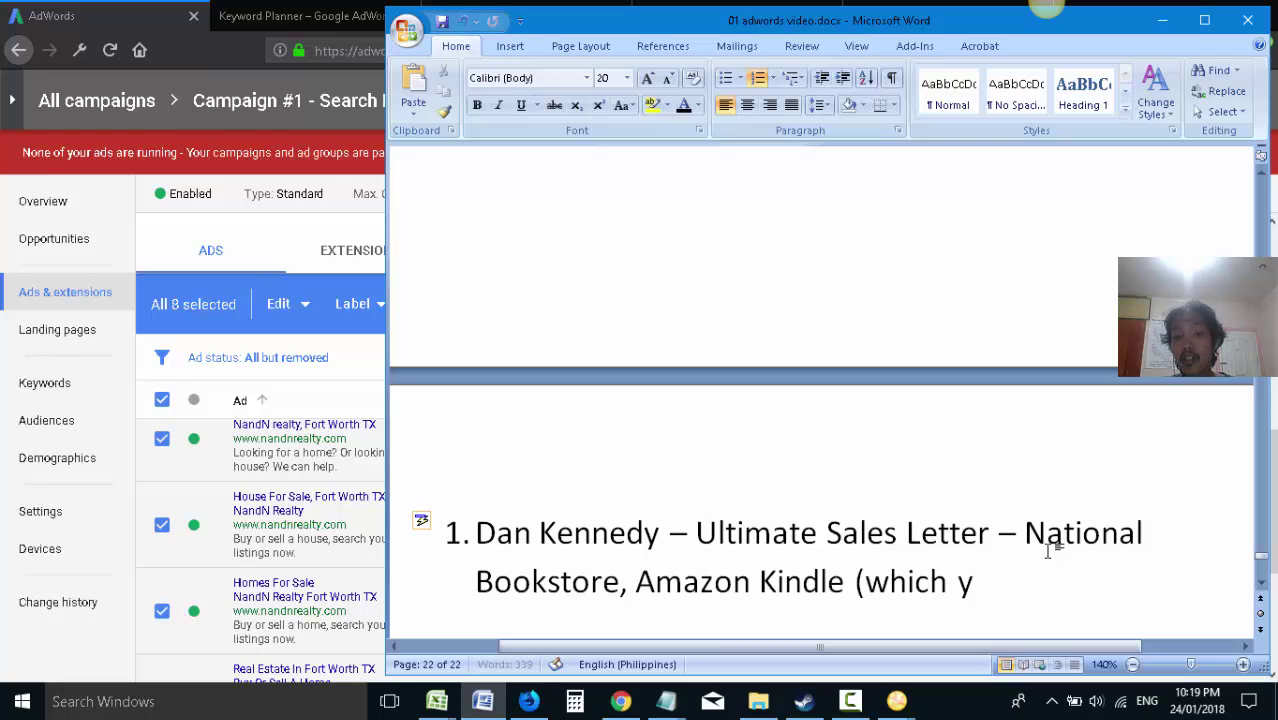
type("ou can read online)")
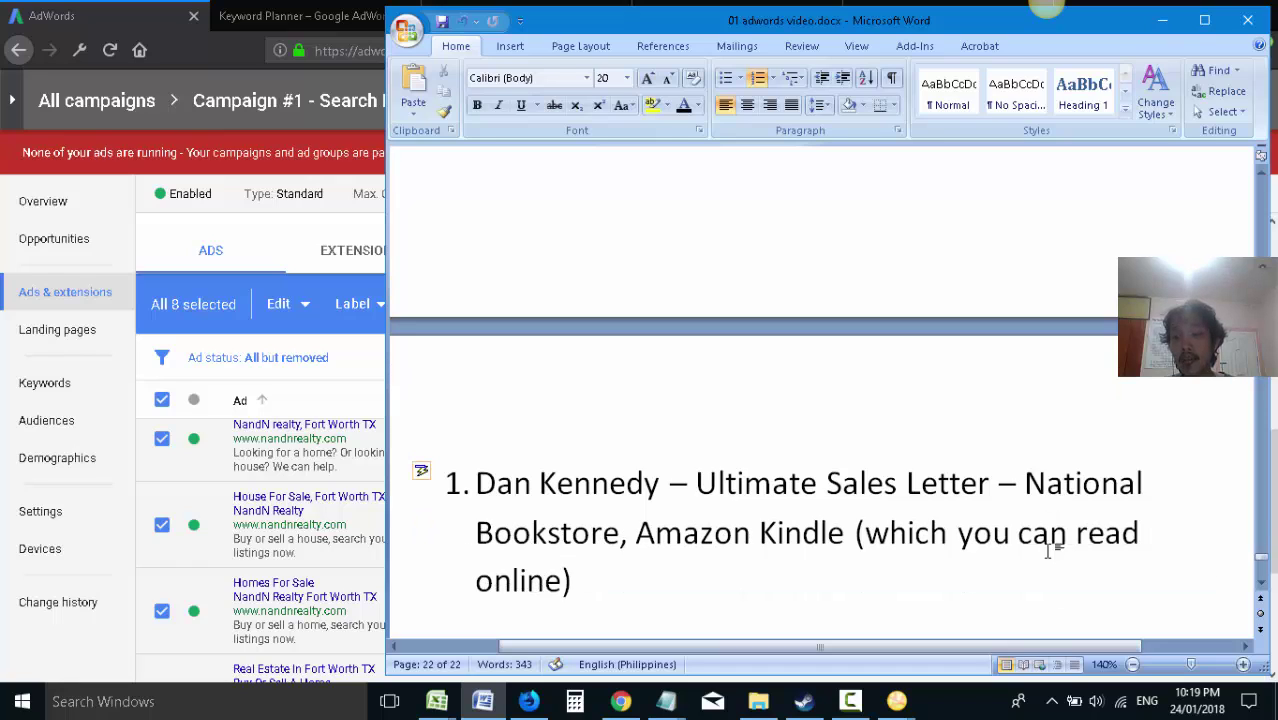
key("Return")
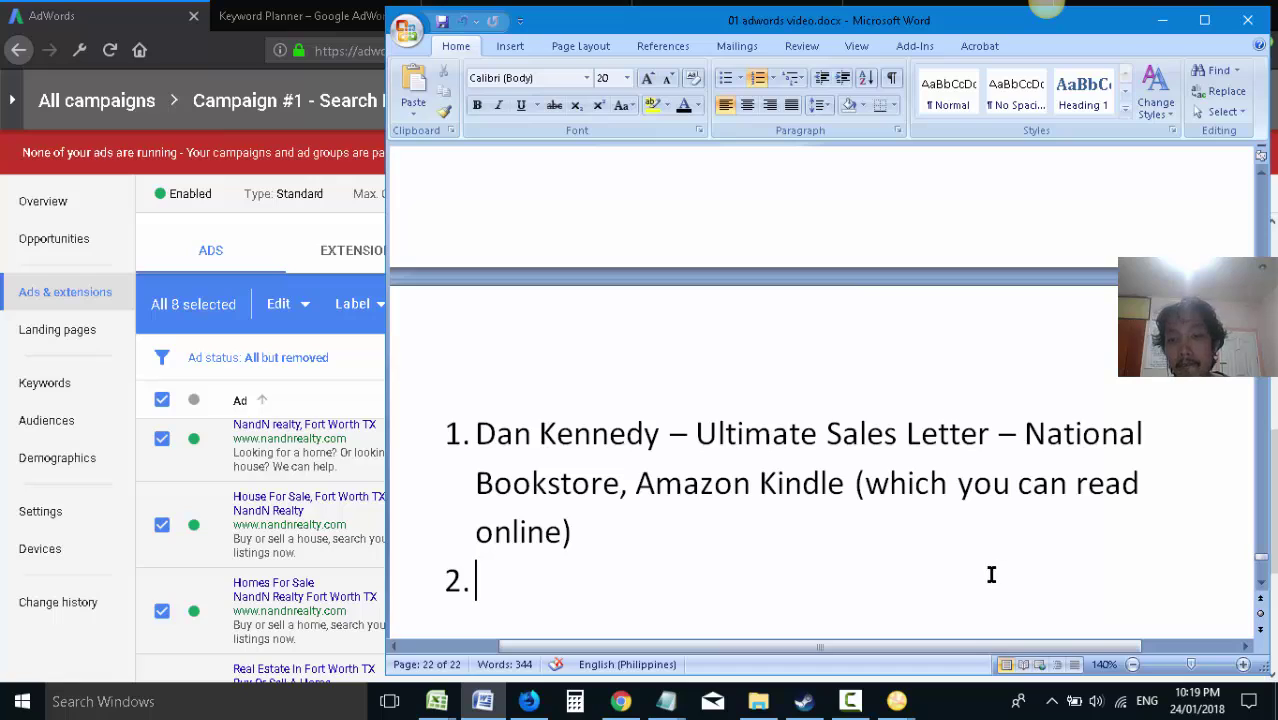
- Extend the parenthetical note in list item 1 so it ends with "online on Firefox or Google Chrome"
left_click(870, 540)
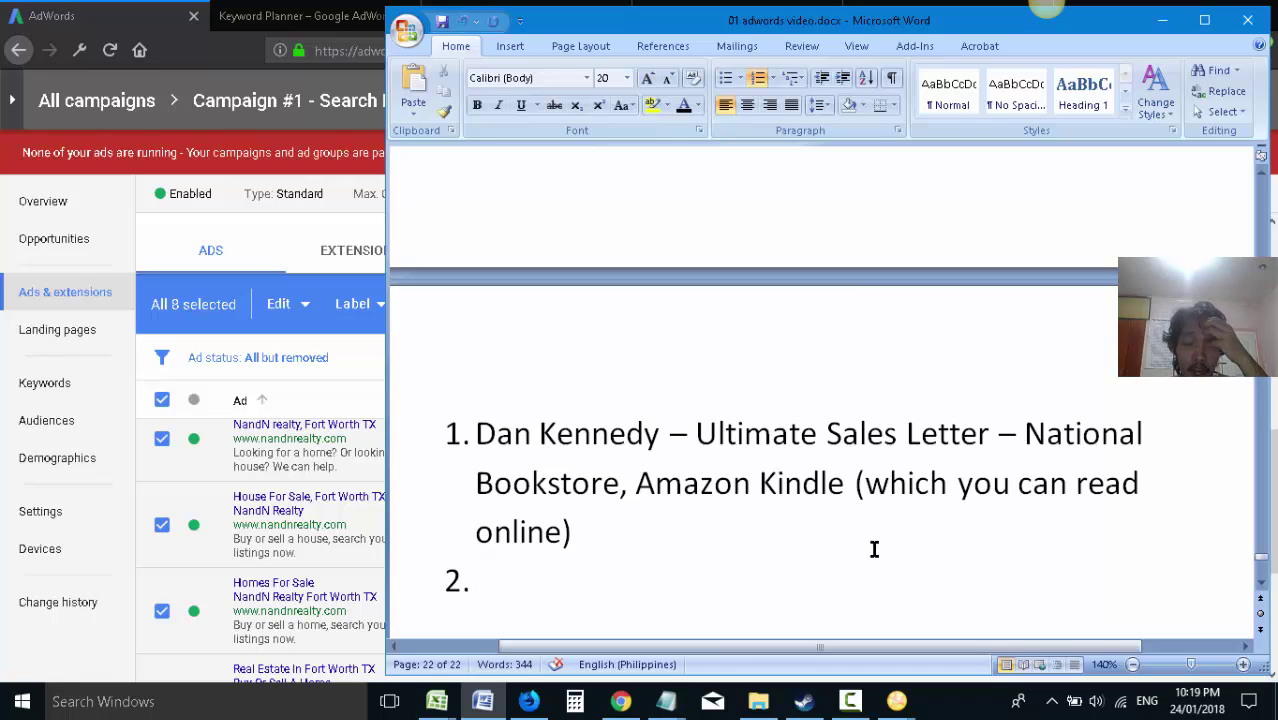
left_click(568, 540)
type("on ")
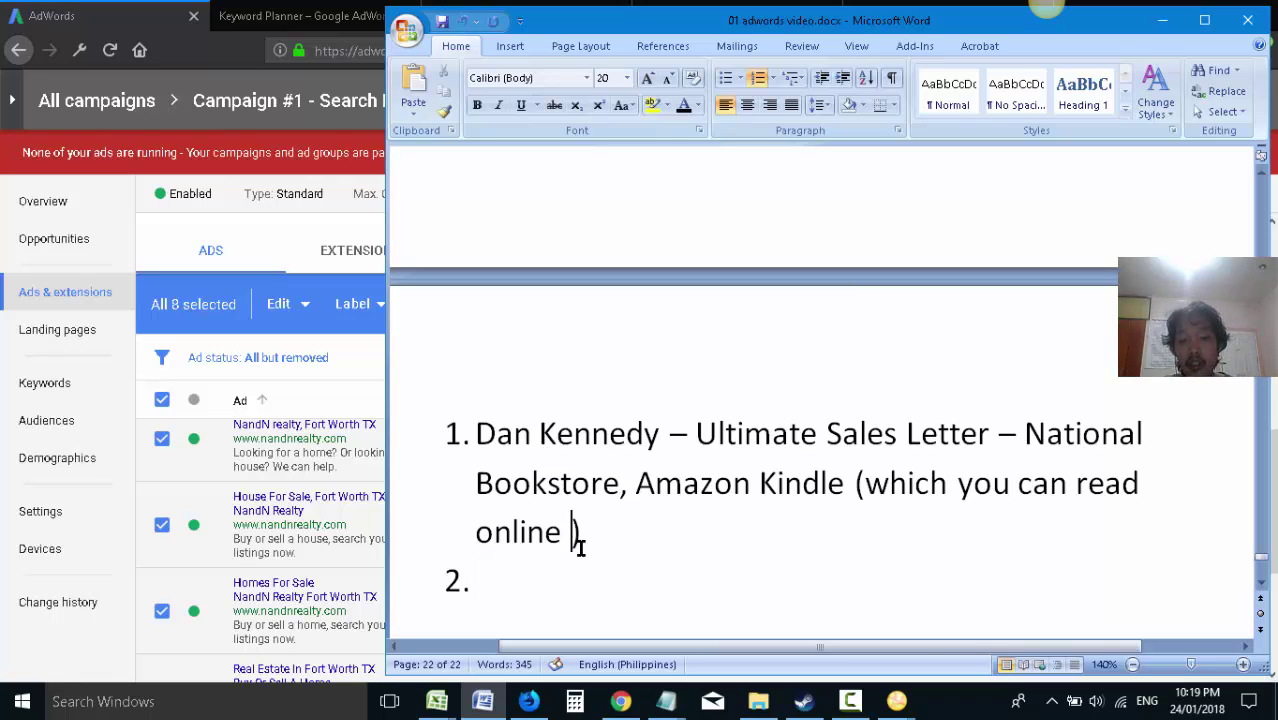
type("Firefox ")
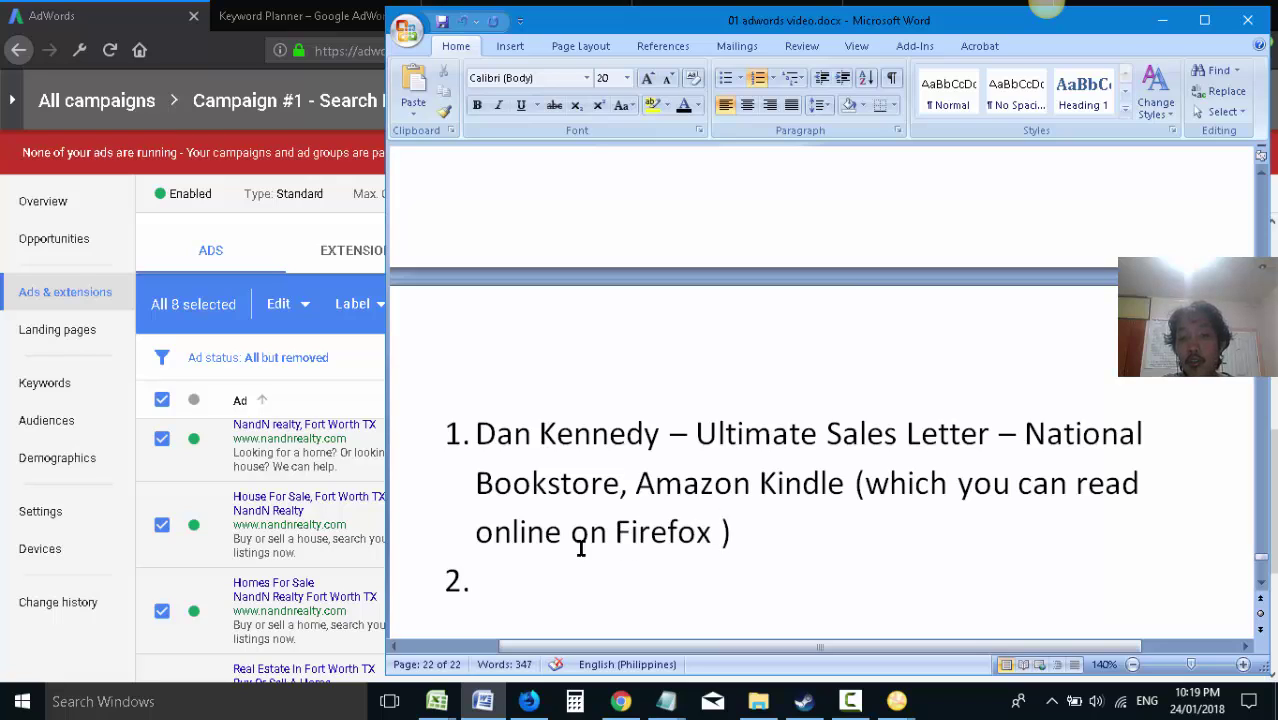
type("or Google Chro")
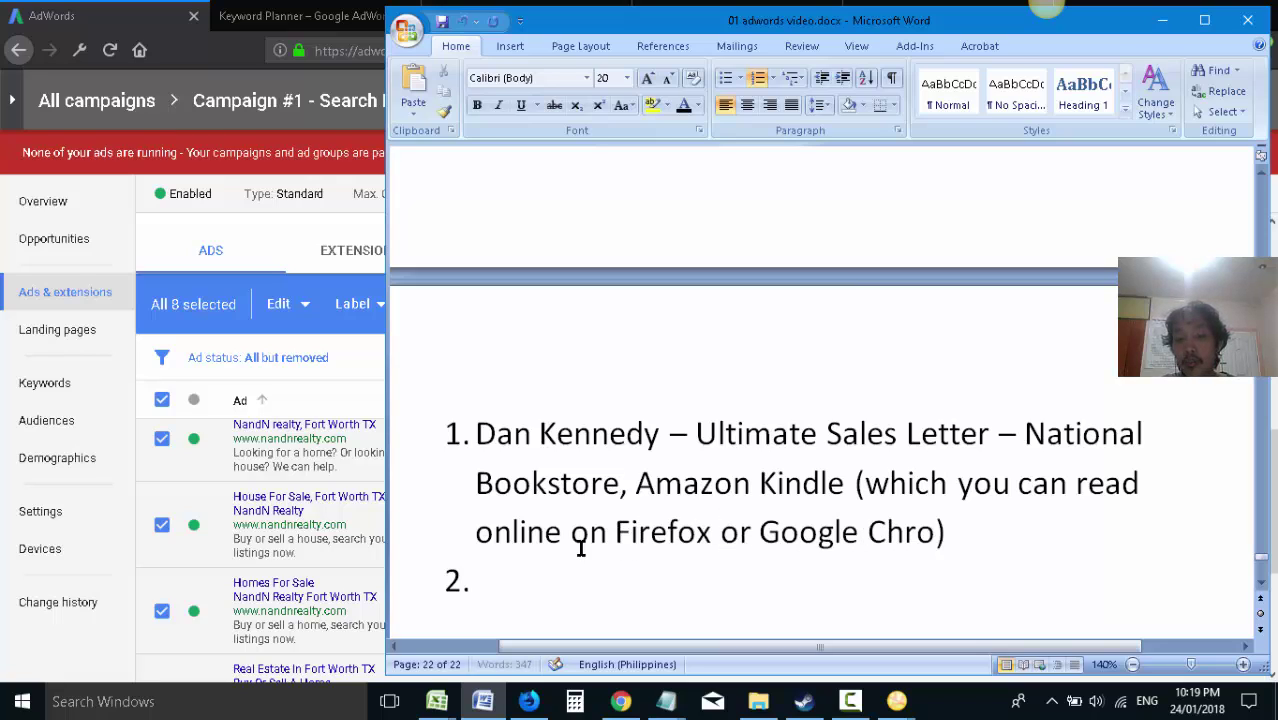
type("me")
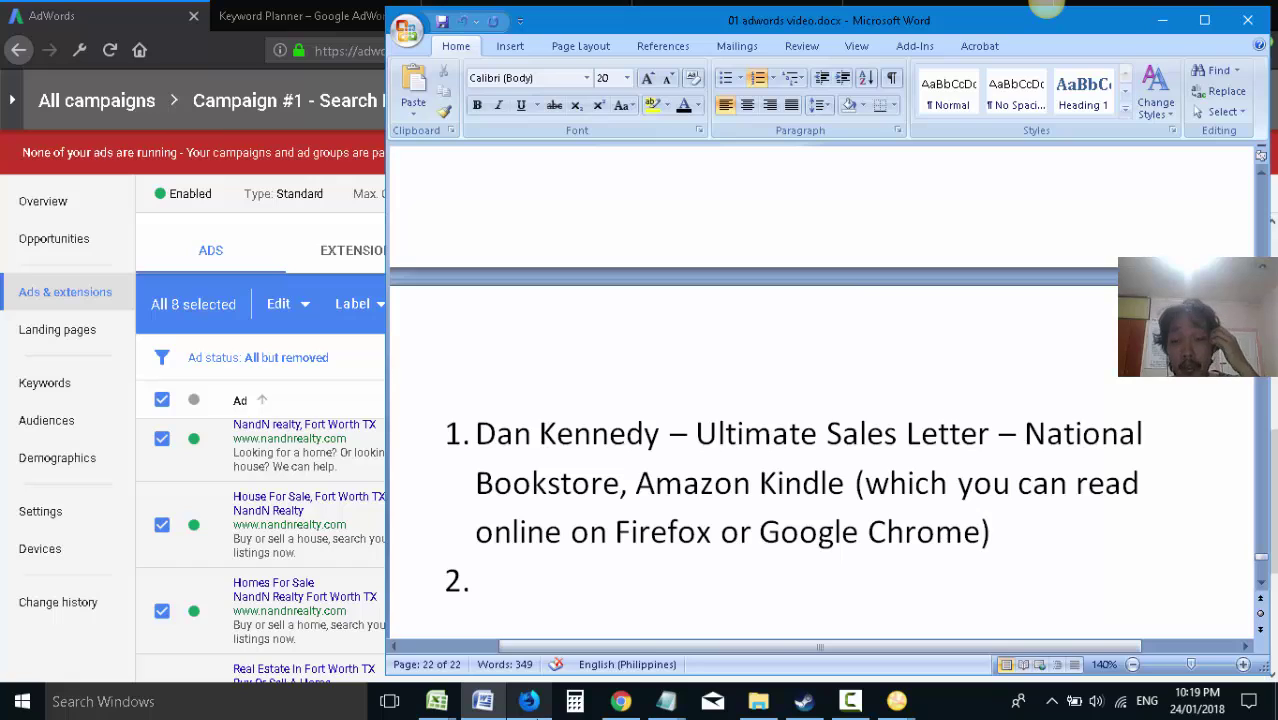
- Append ", also for mobile smart phones (android, ipad, iphone)" to list item 1 and save the document
left_click(999, 548)
type(", ")
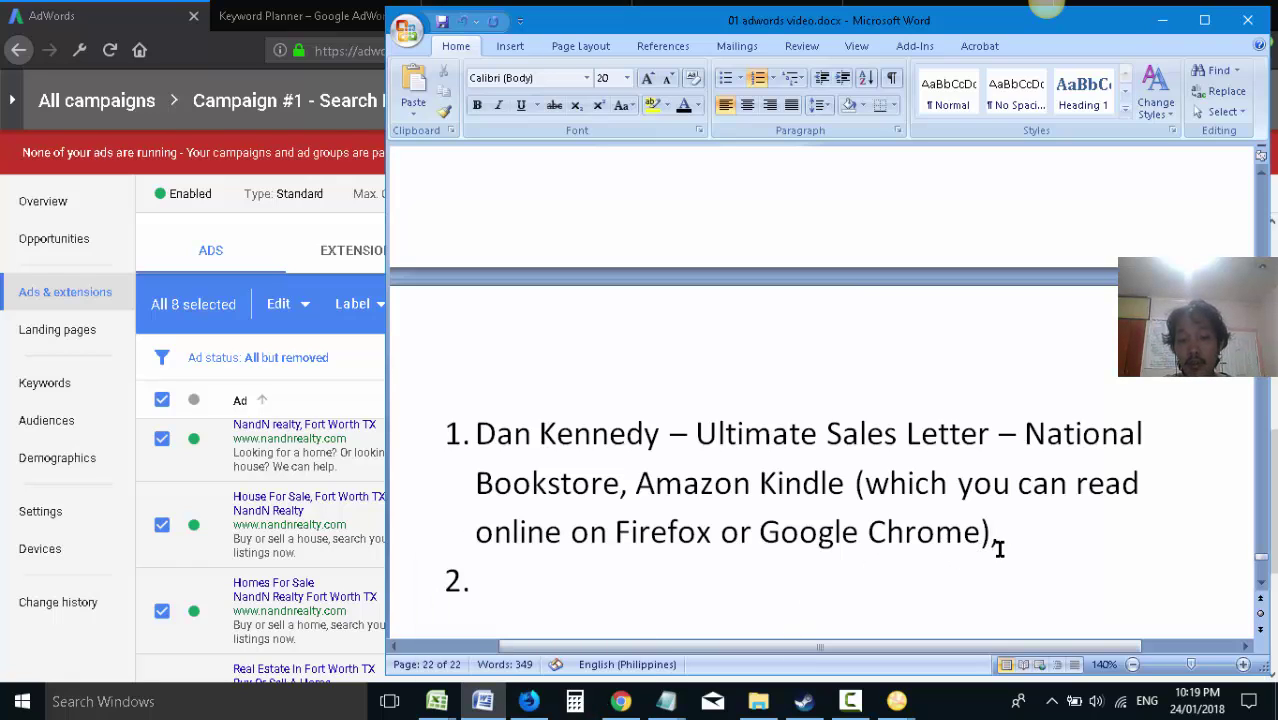
type("also for jo")
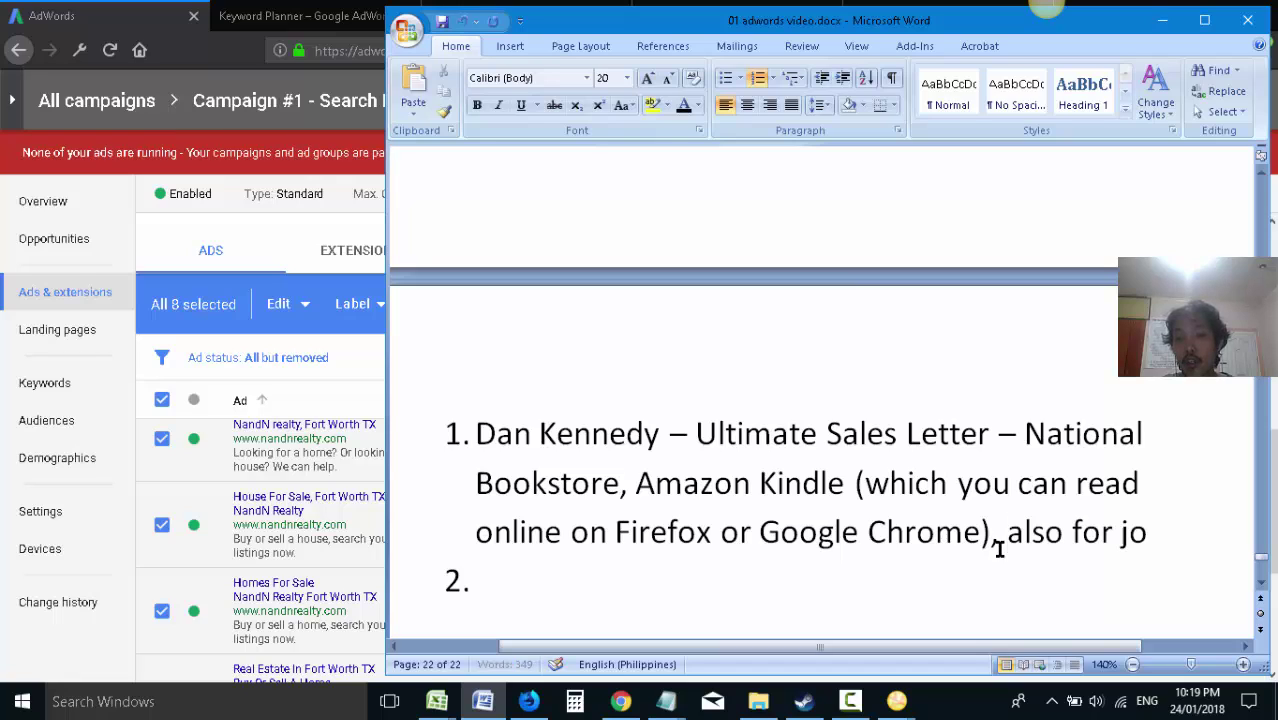
key("BackSpace")
key("BackSpace")
type("mobile sm")
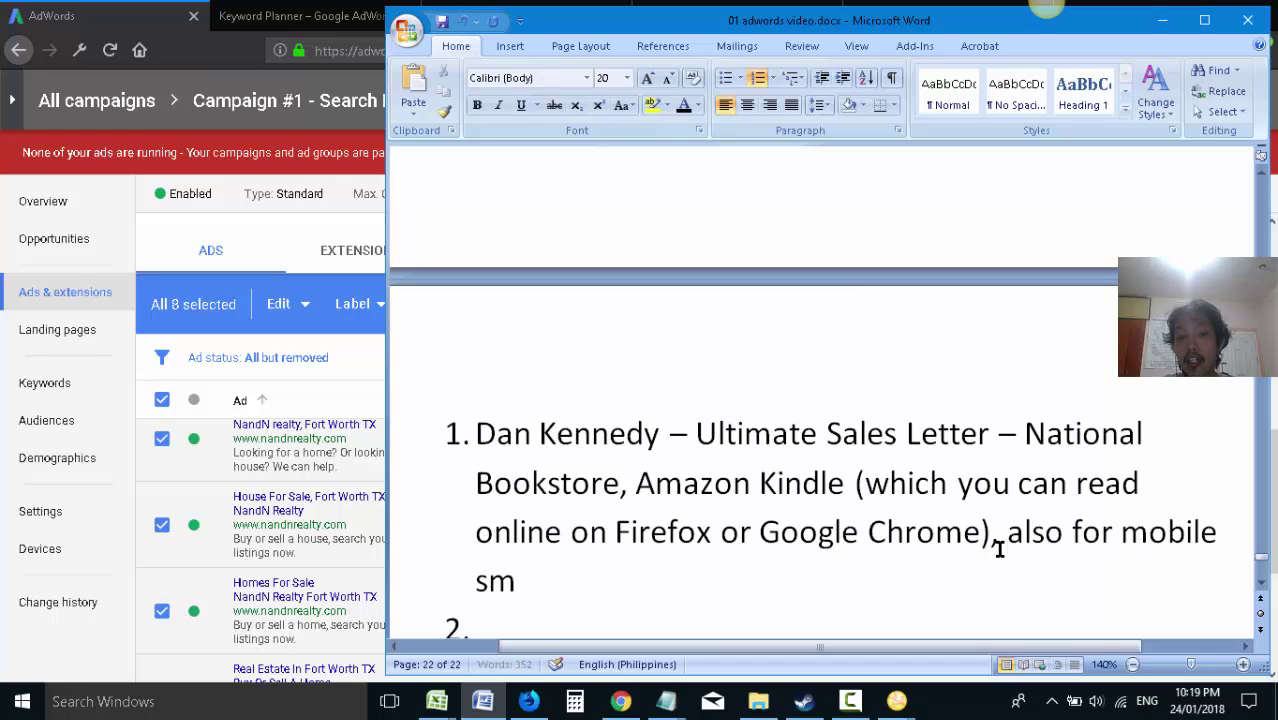
type("art phones (an")
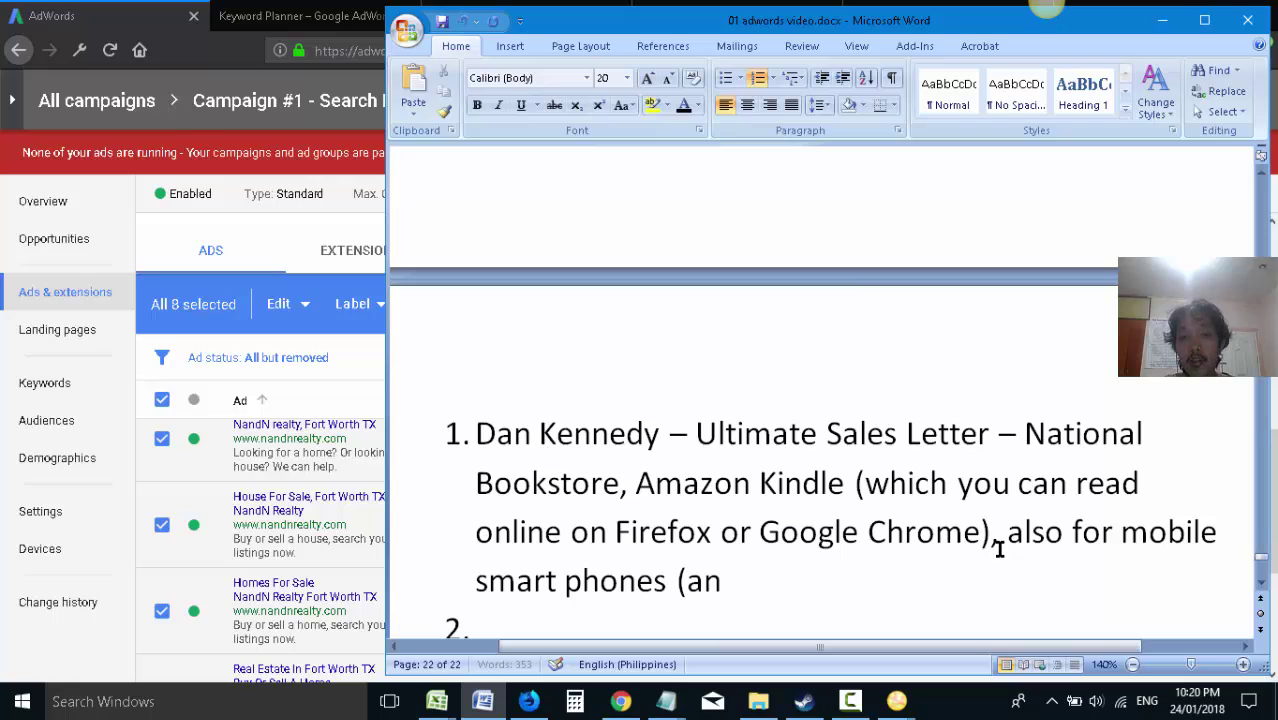
type("droid, ")
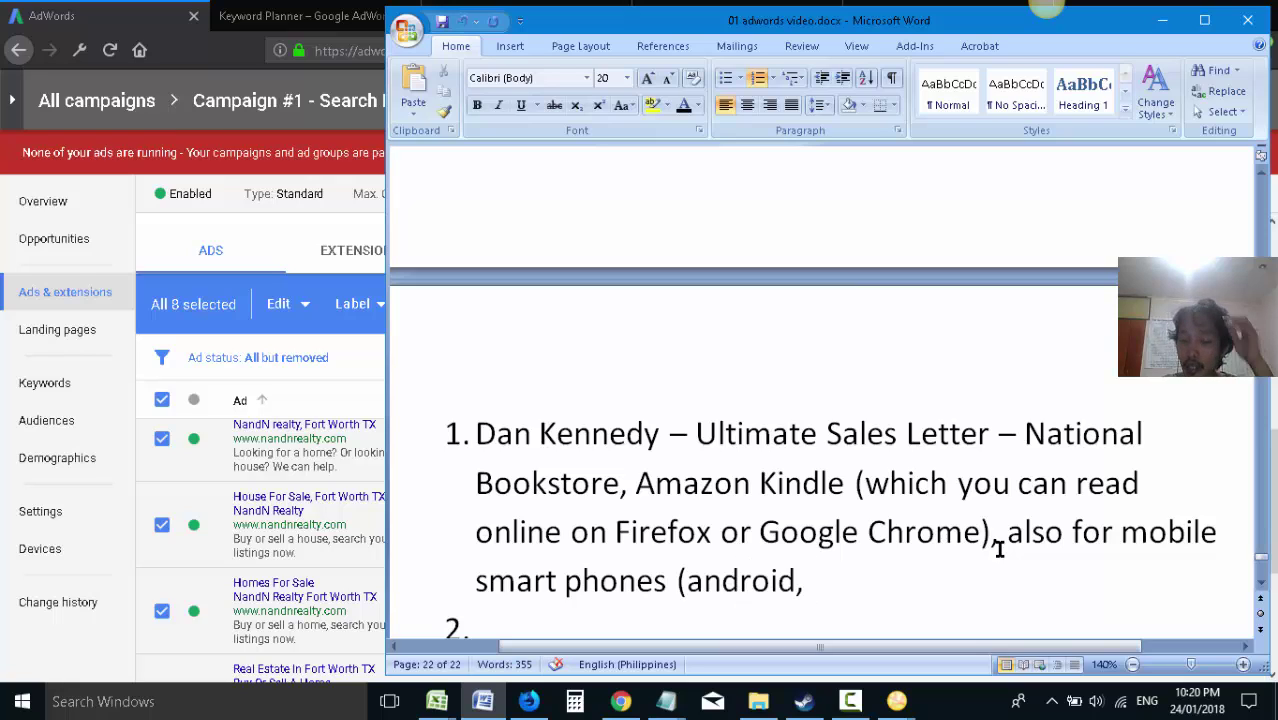
type("ipa")
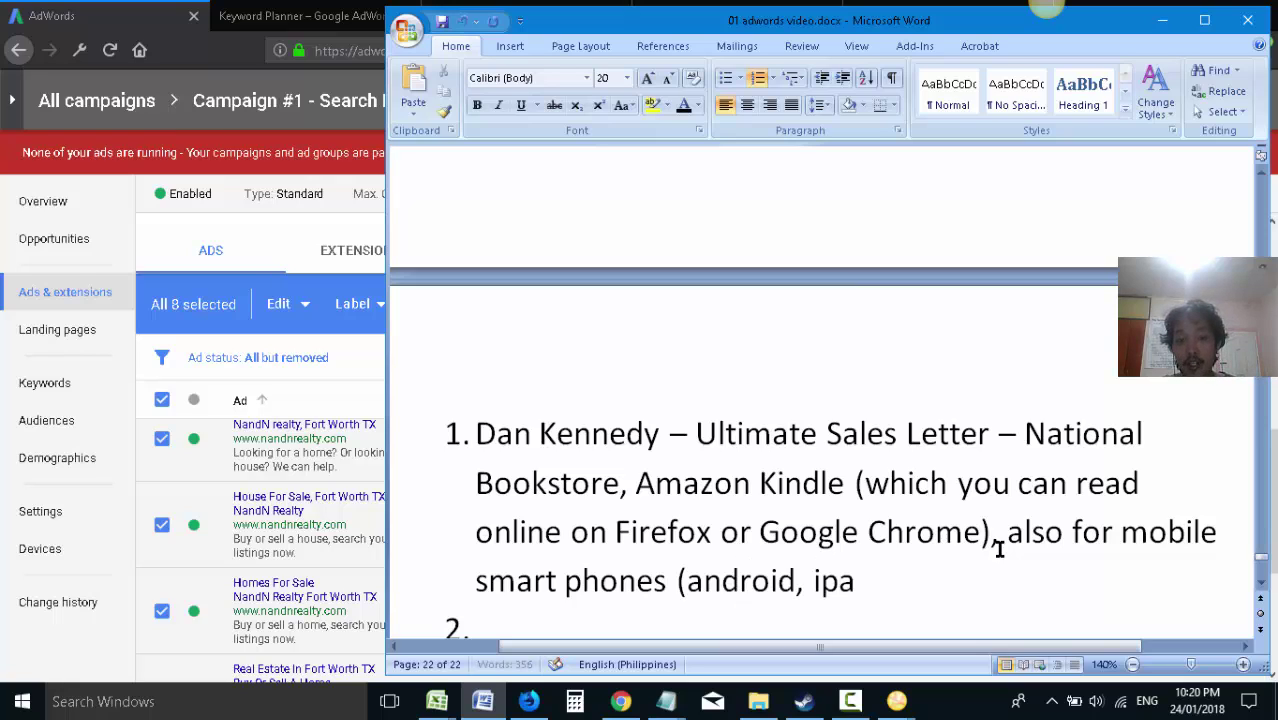
type("d, iphone)")
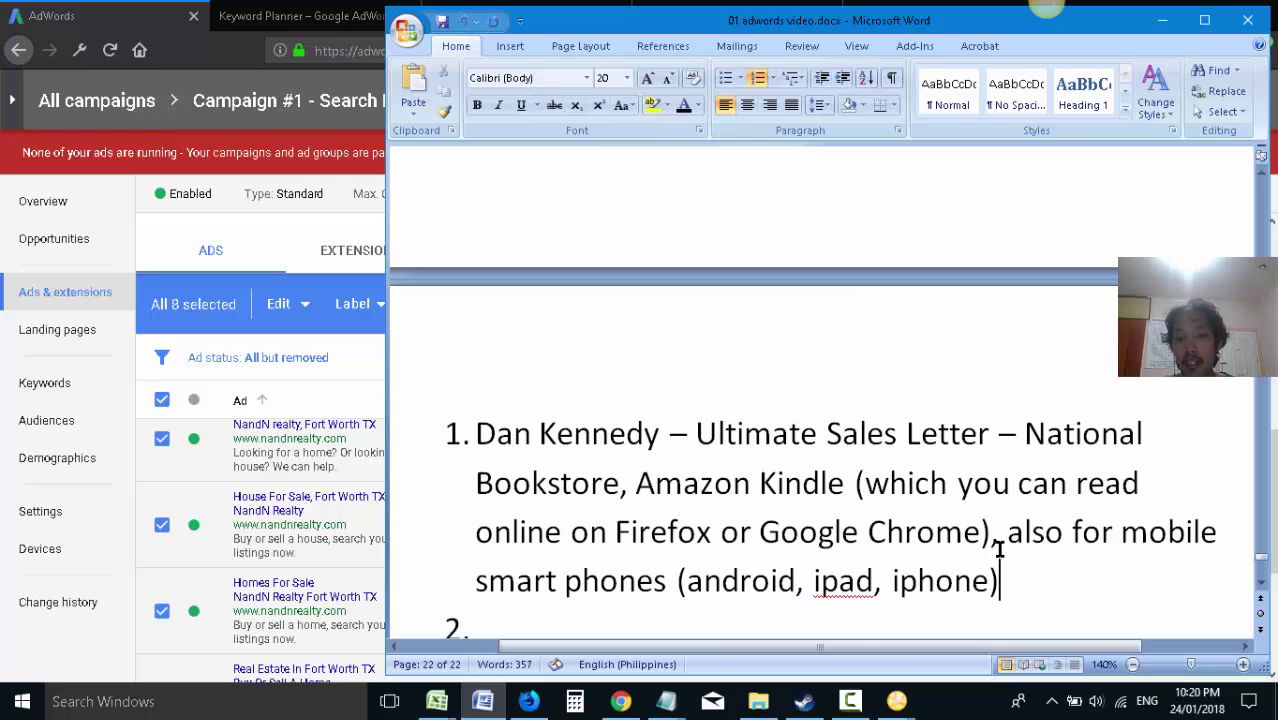
key("ctrl+s")
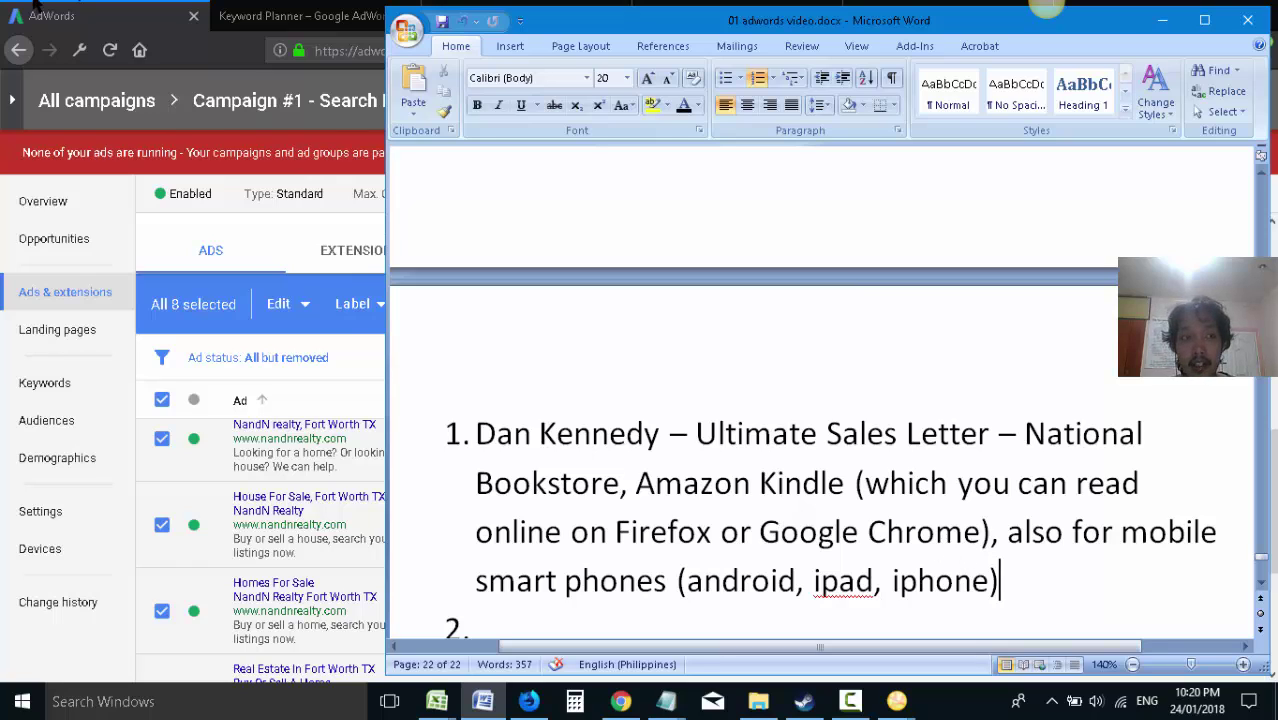
- Switch to Firefox, open amazon.com in a new tab and search for "ultimate sales letter dan kennedy"
key("alt+Tab")
left_click(1068, 16)
type("amazon.com")
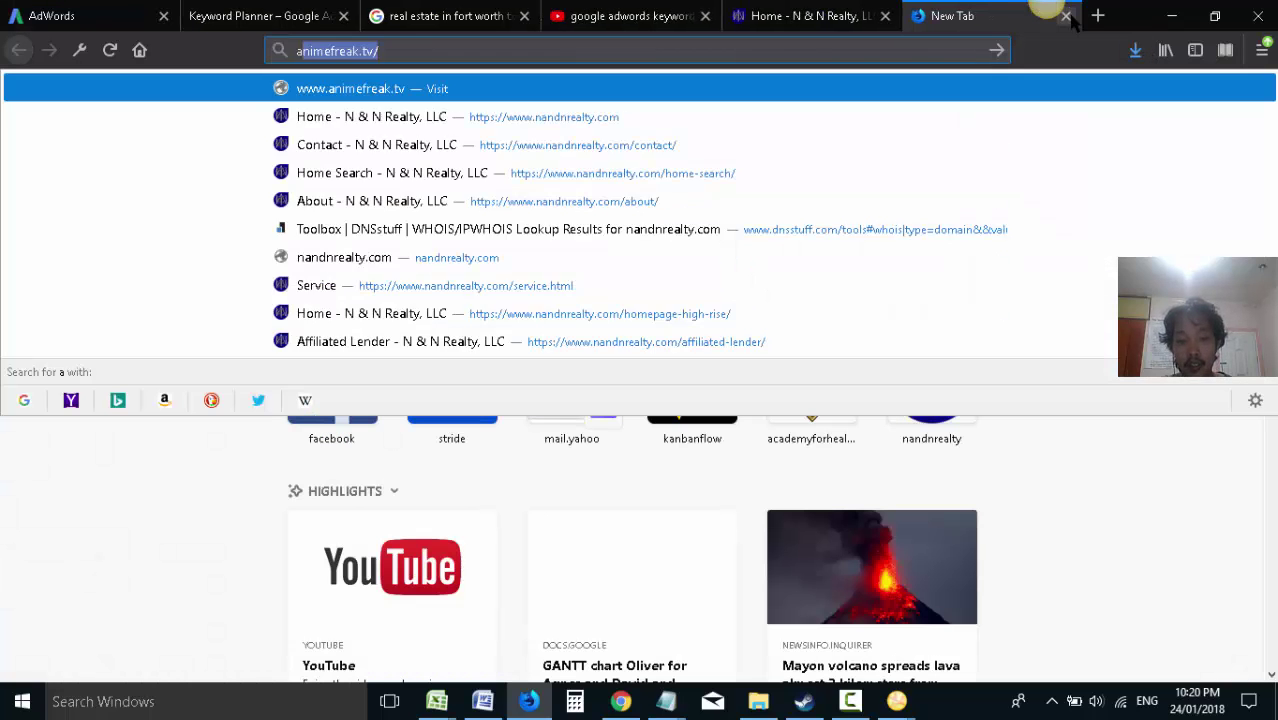
key("Return")
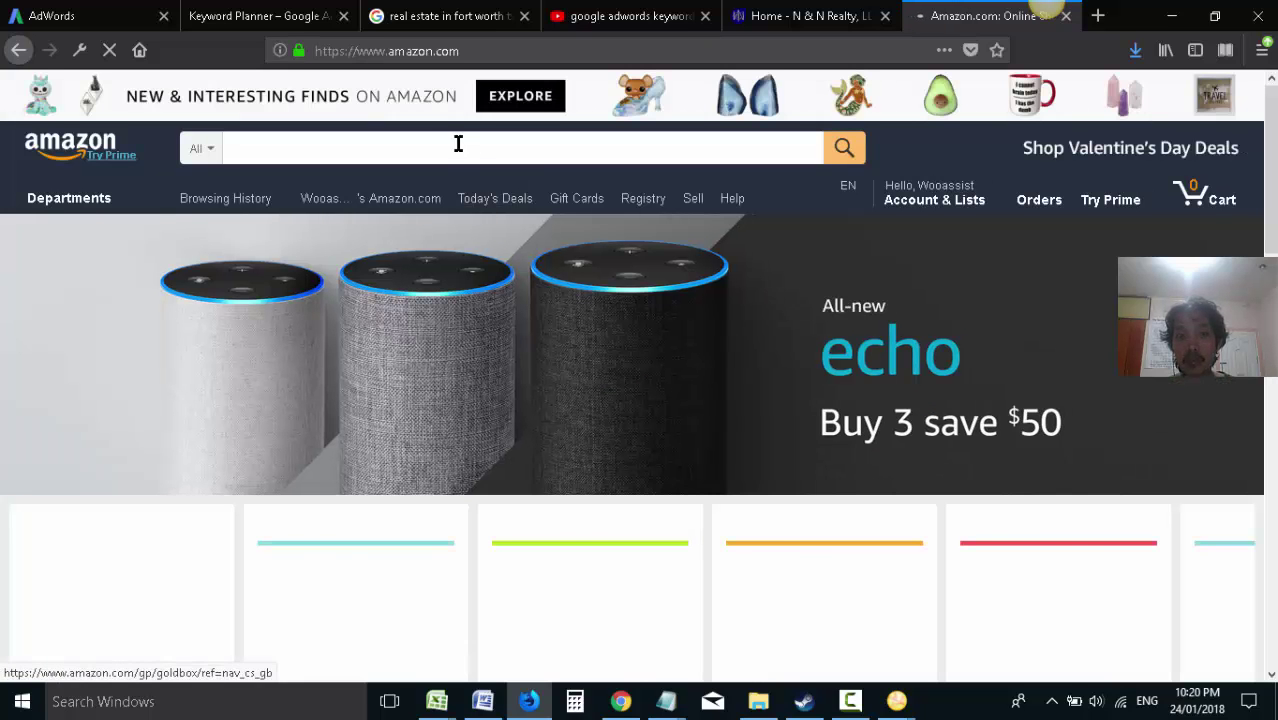
type("ultimate s")
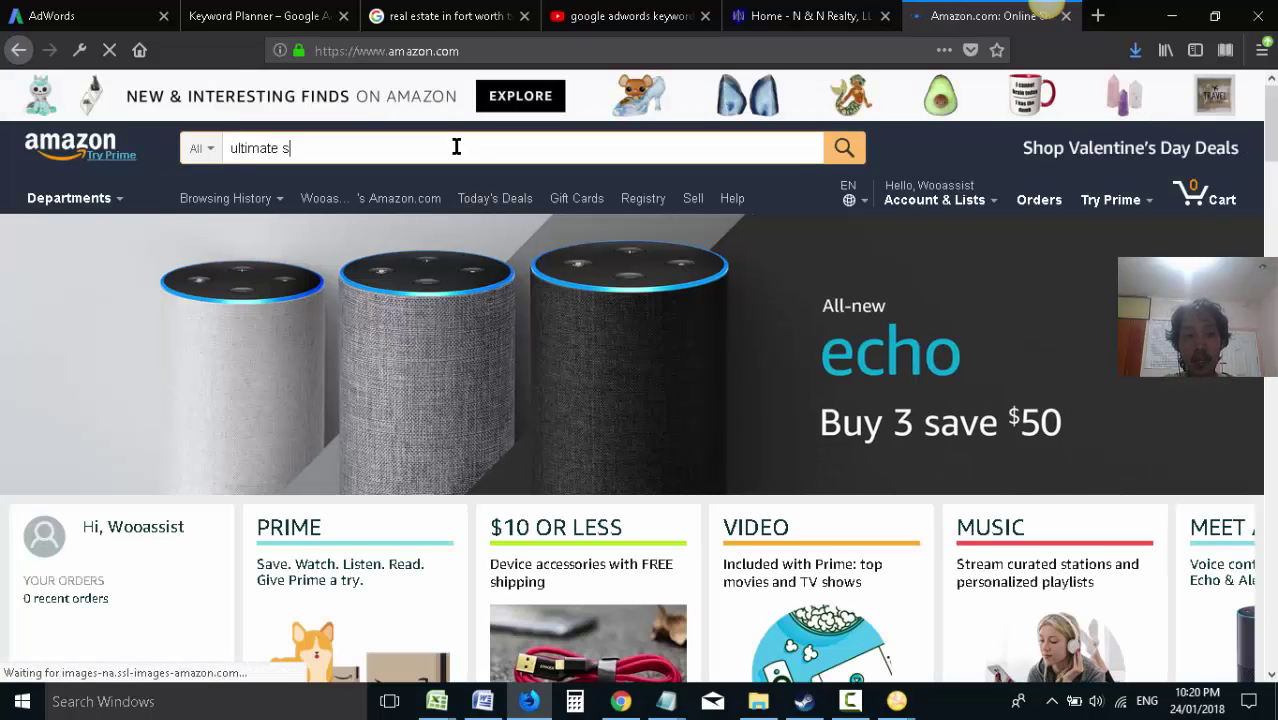
type("ales letter dan kennedy")
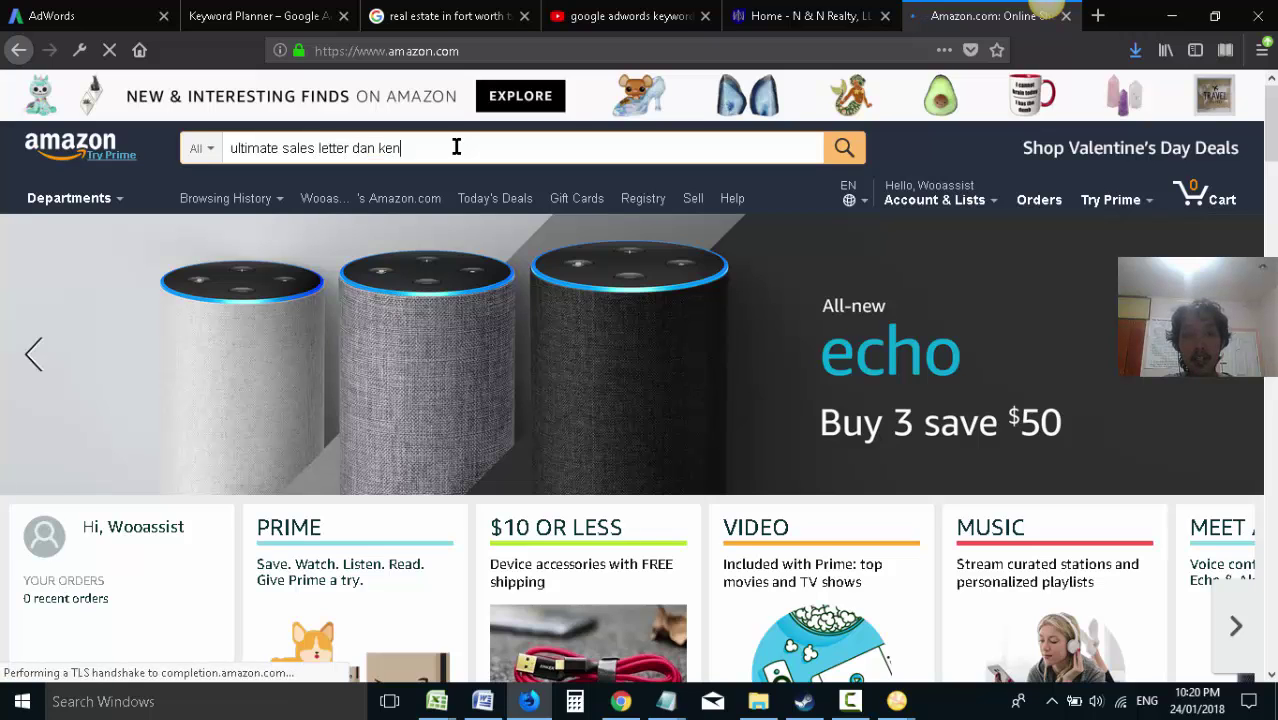
key("Return")
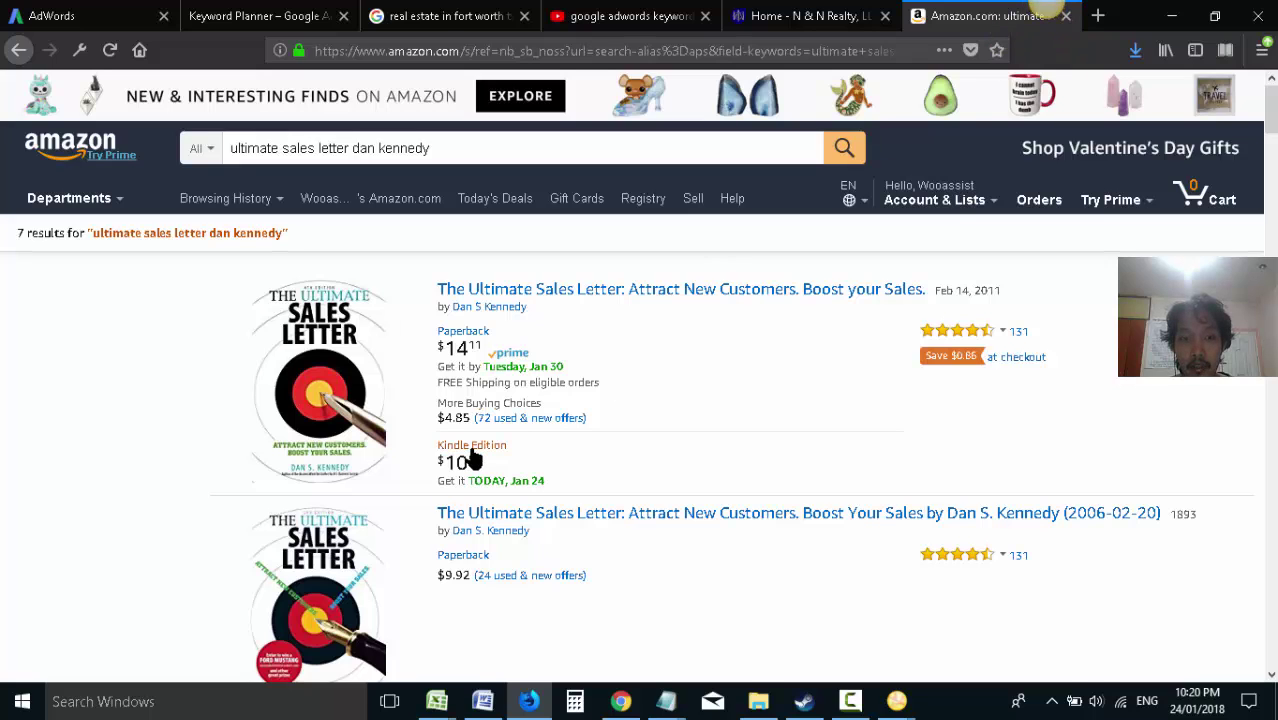
- Take a screen capture of the Amazon search results page with Snagit
left_click(1030, 50)
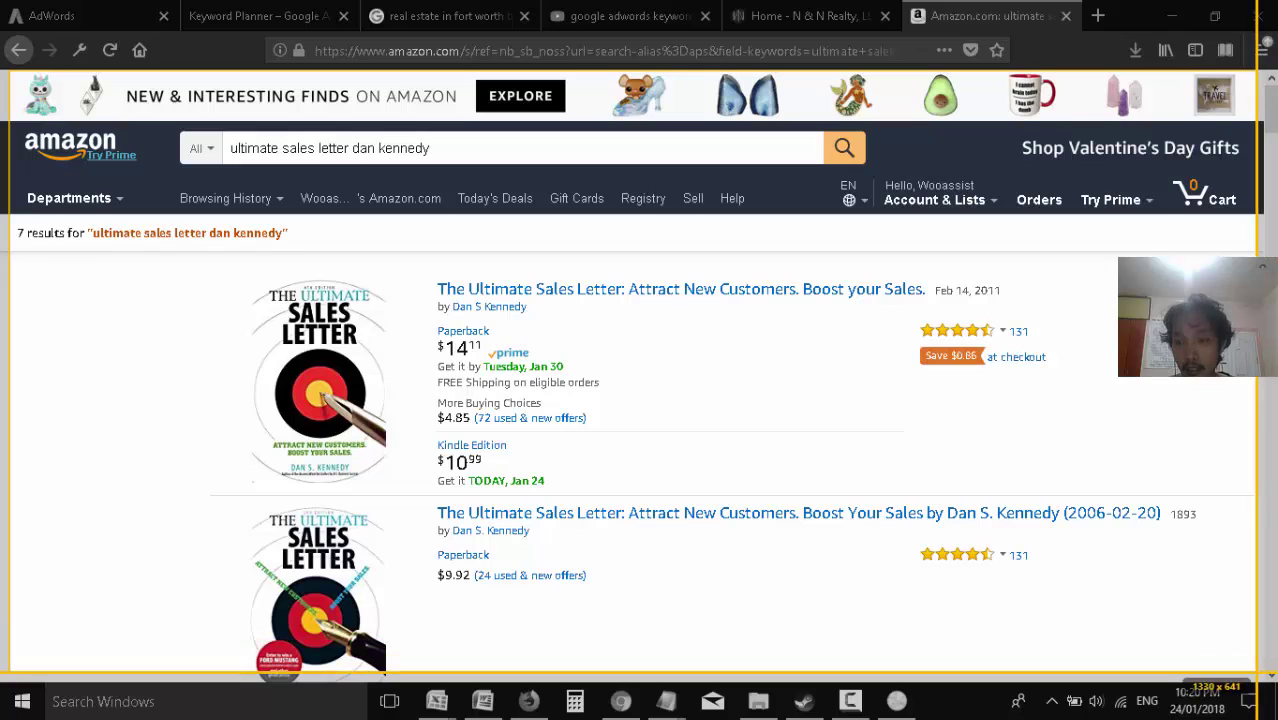
left_click(27, 360)
left_click(40, 53)
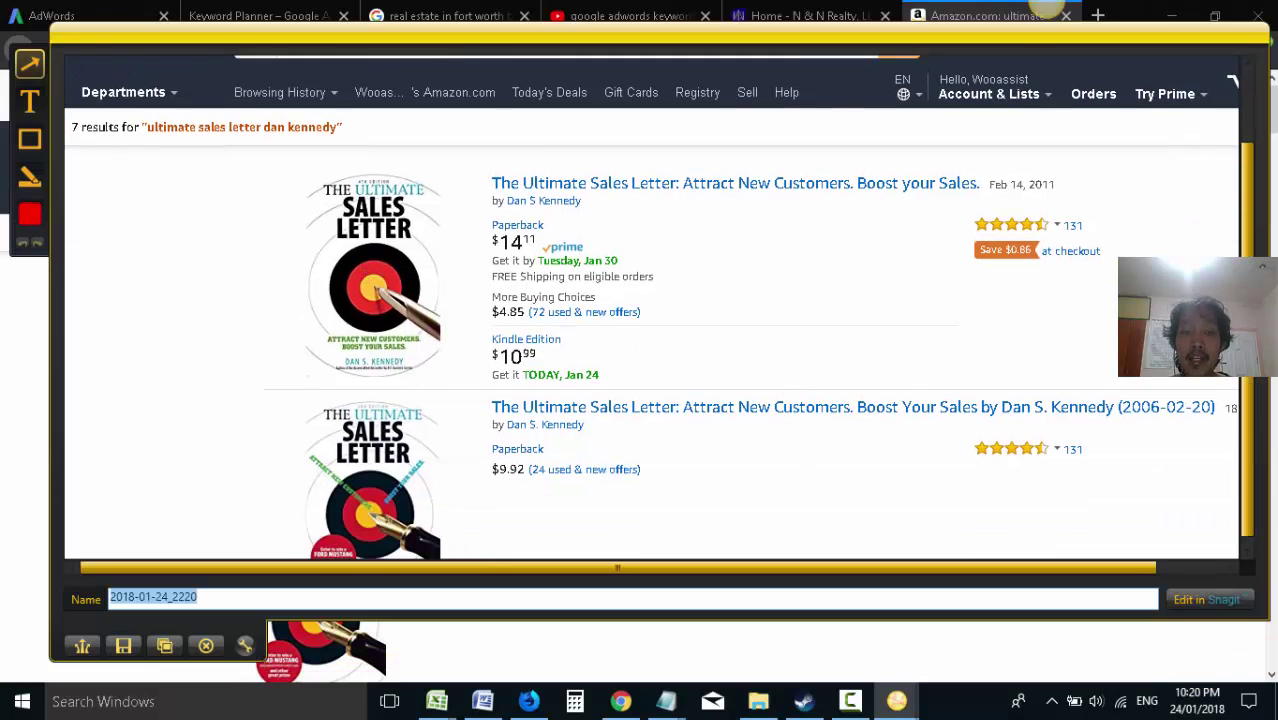
- Frame the first result's Kindle Edition price and book cover with red rectangles, and copy the annotated capture
scroll(588, 288, "up", 2)
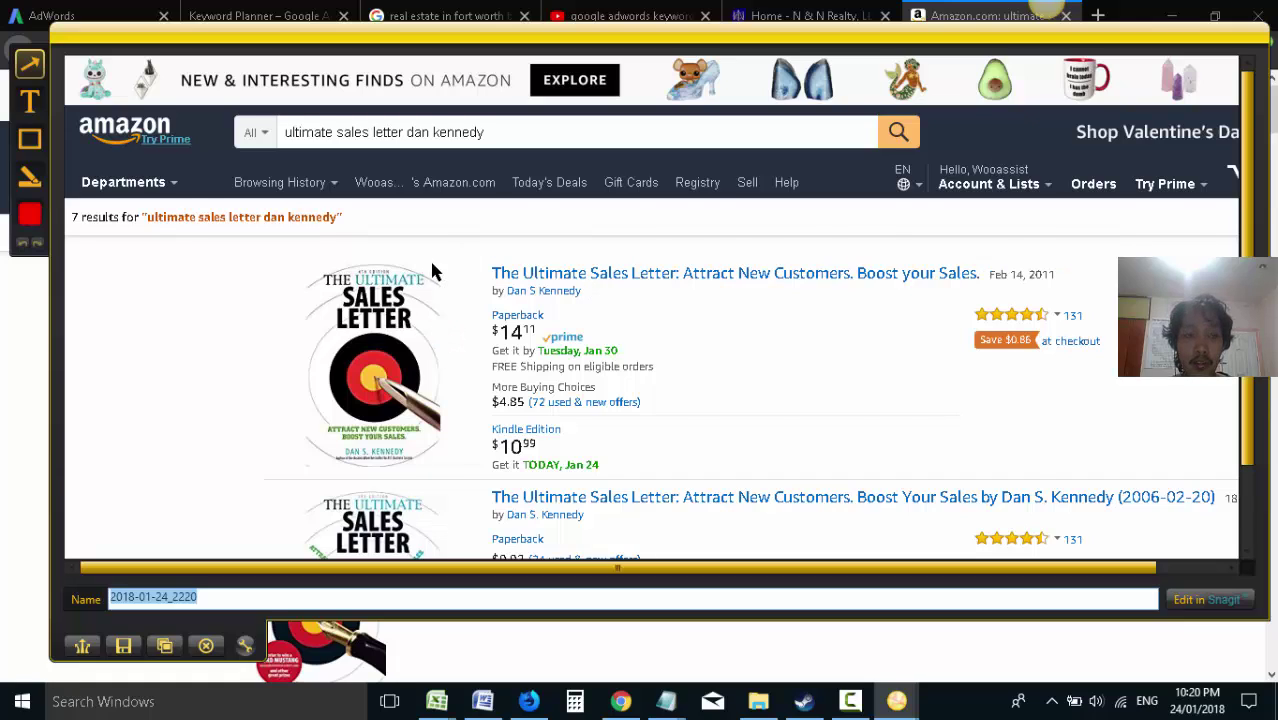
scroll(432, 270, "down", 1)
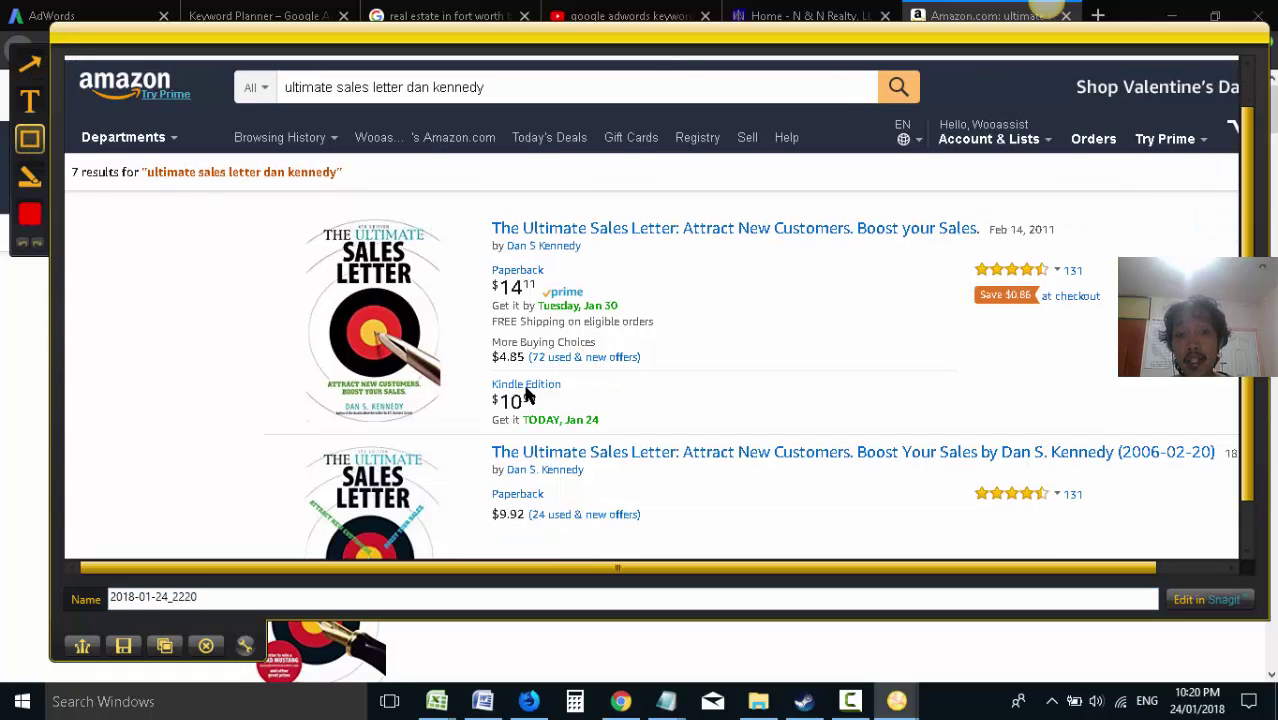
mouse_move(476, 372)
left_mouse_down()
mouse_move(667, 392)
mouse_move(727, 418)
left_mouse_up()
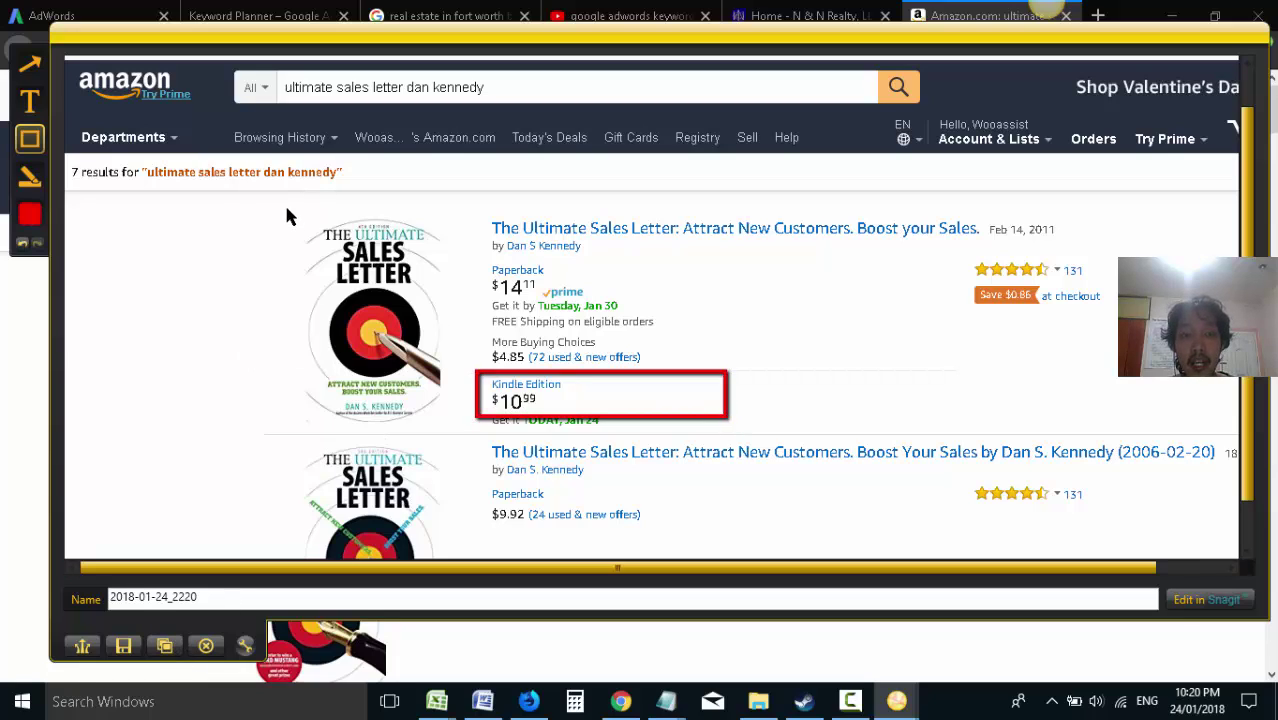
left_click_drag(286, 216, 470, 427)
left_click(165, 645)
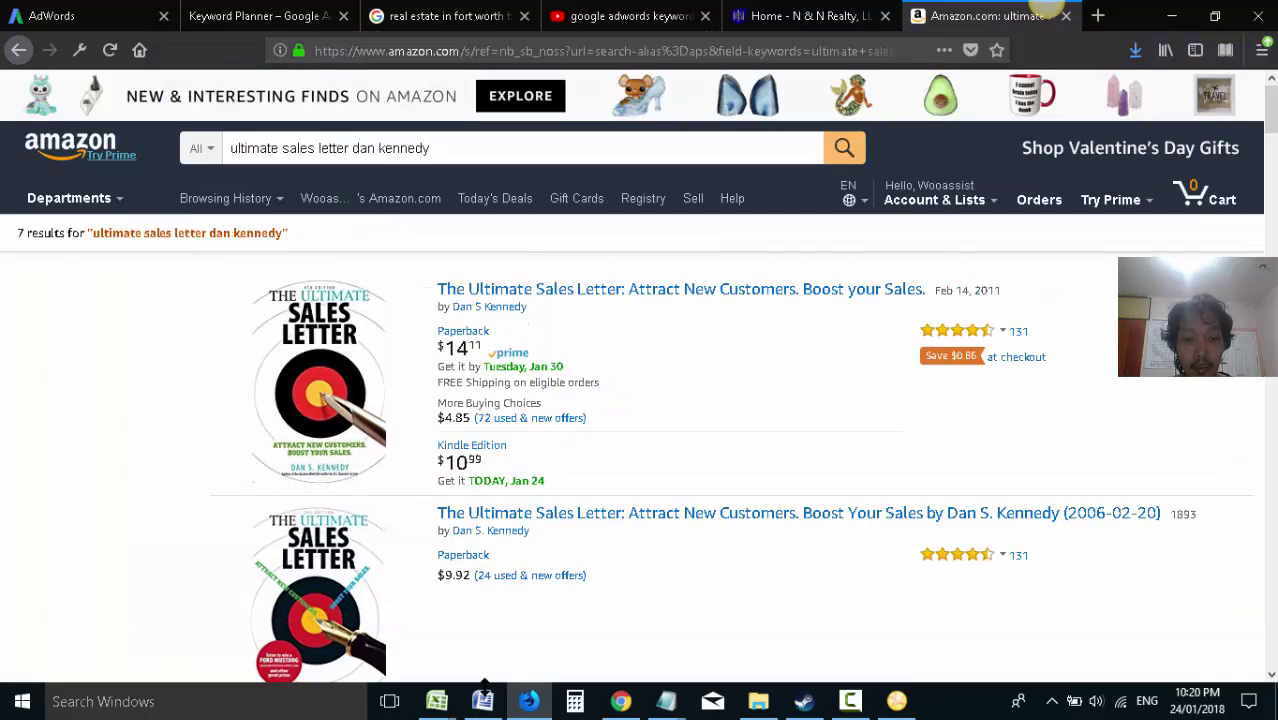
- In Word, paste the annotated Amazon capture on an unnumbered line directly below list item 1
left_click(483, 699)
scroll(699, 539, "down", 1)
left_click(702, 507)
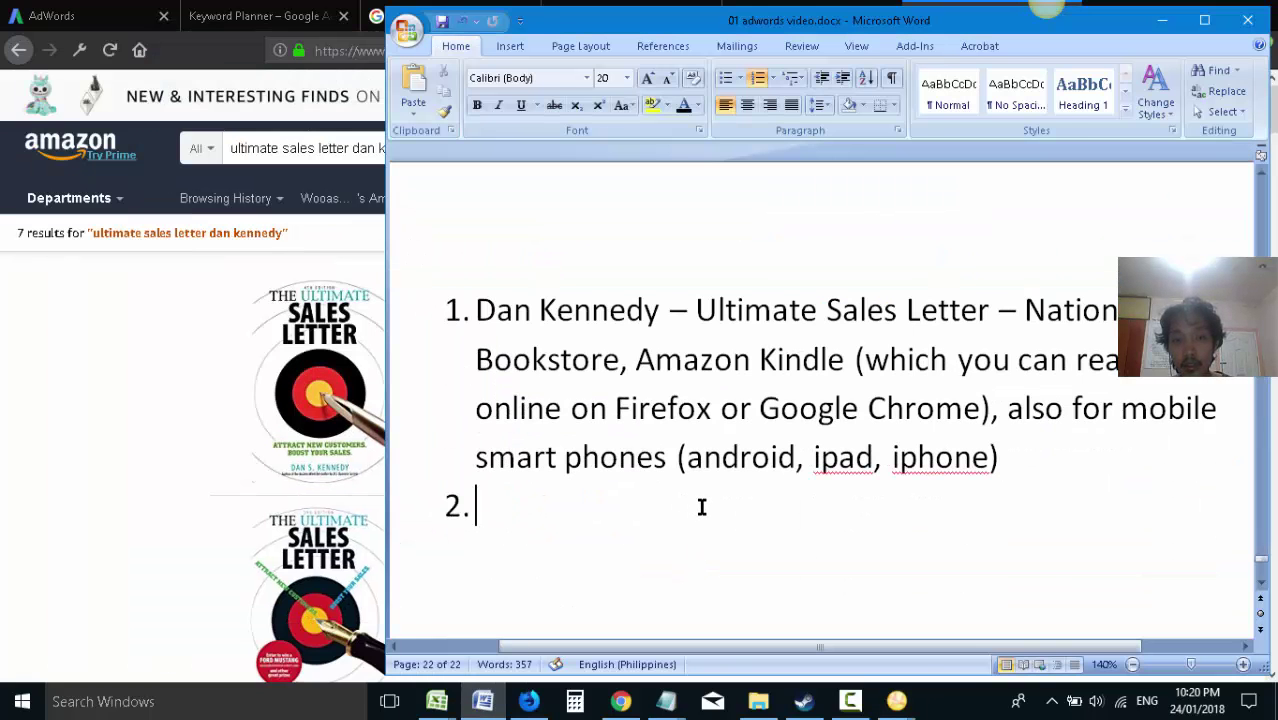
scroll(742, 533, "up", 2)
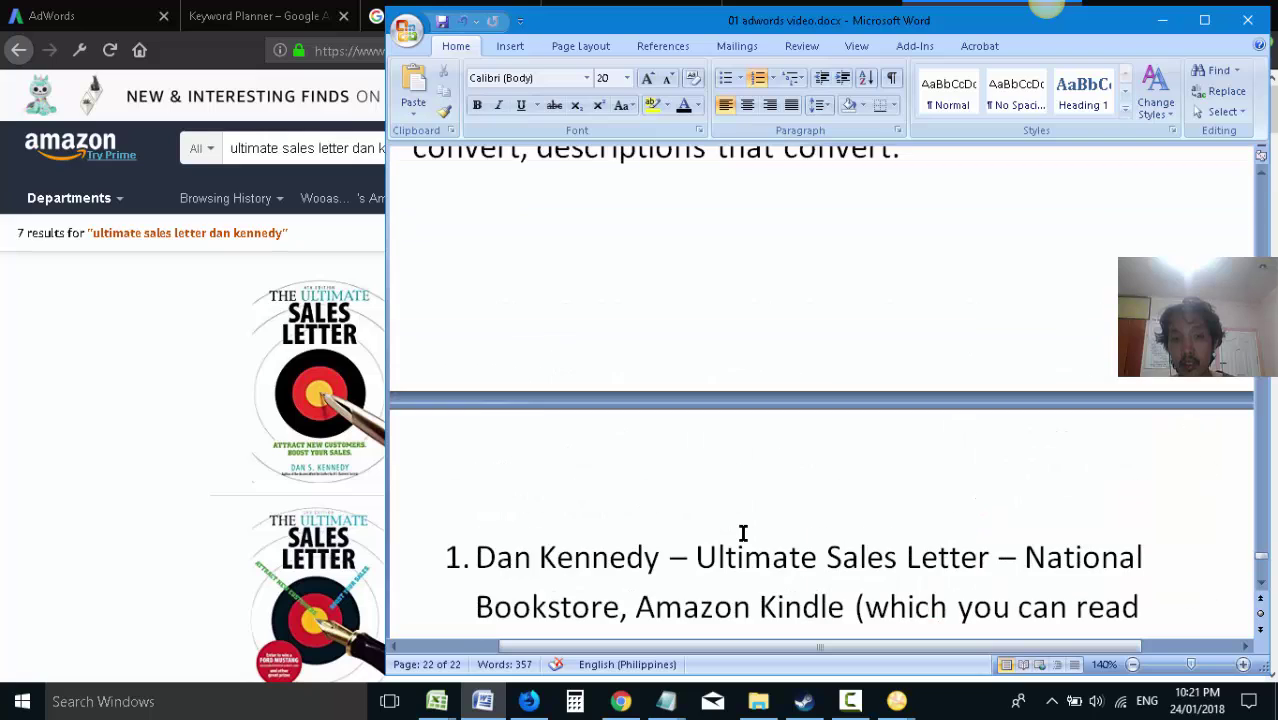
scroll(770, 516, "down", 1)
key("Return")
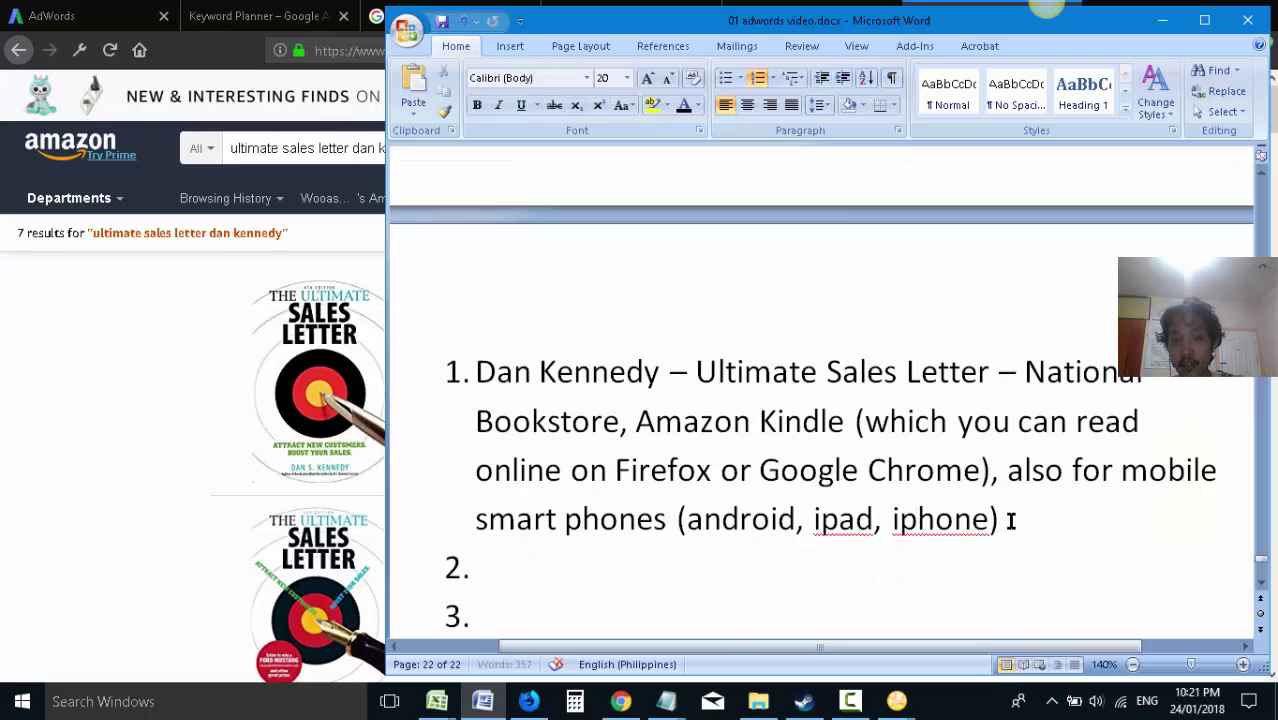
key("Up")
key("BackSpace")
key("ctrl+v")
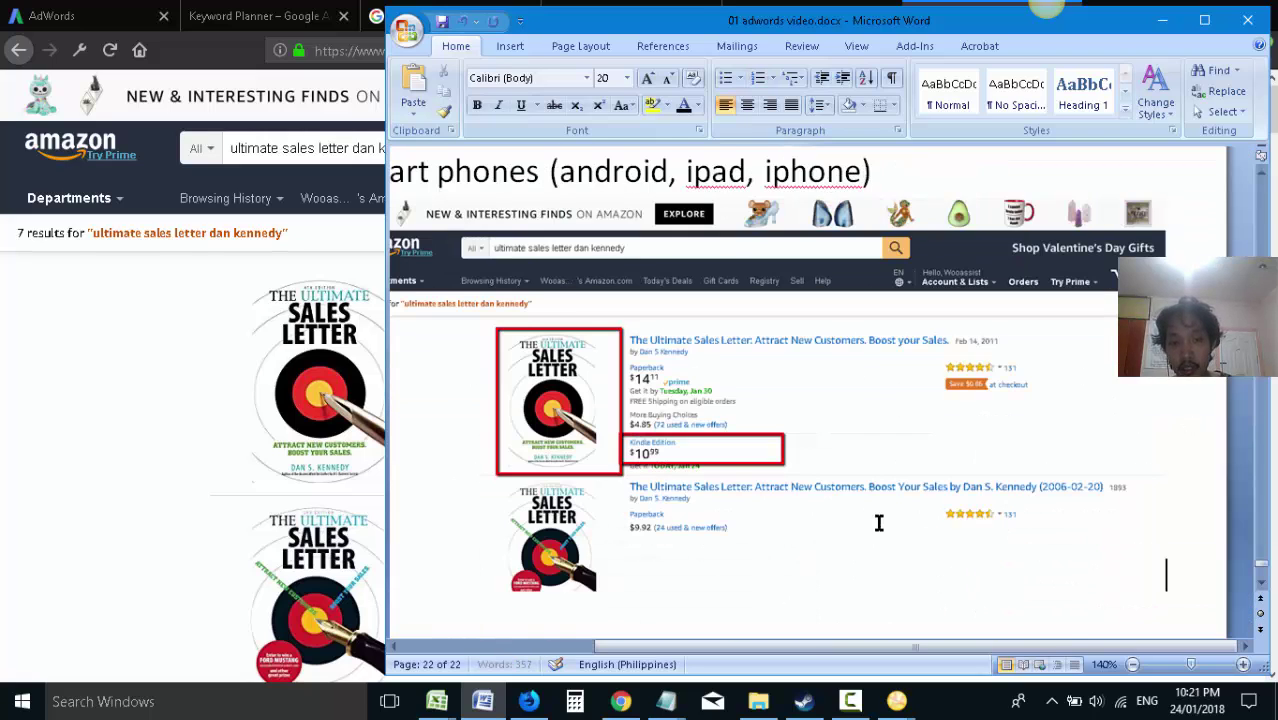
- In Firefox, open YouTube in a new tab, search for "dan kennedy sales letter" and look through the results
left_click(140, 368)
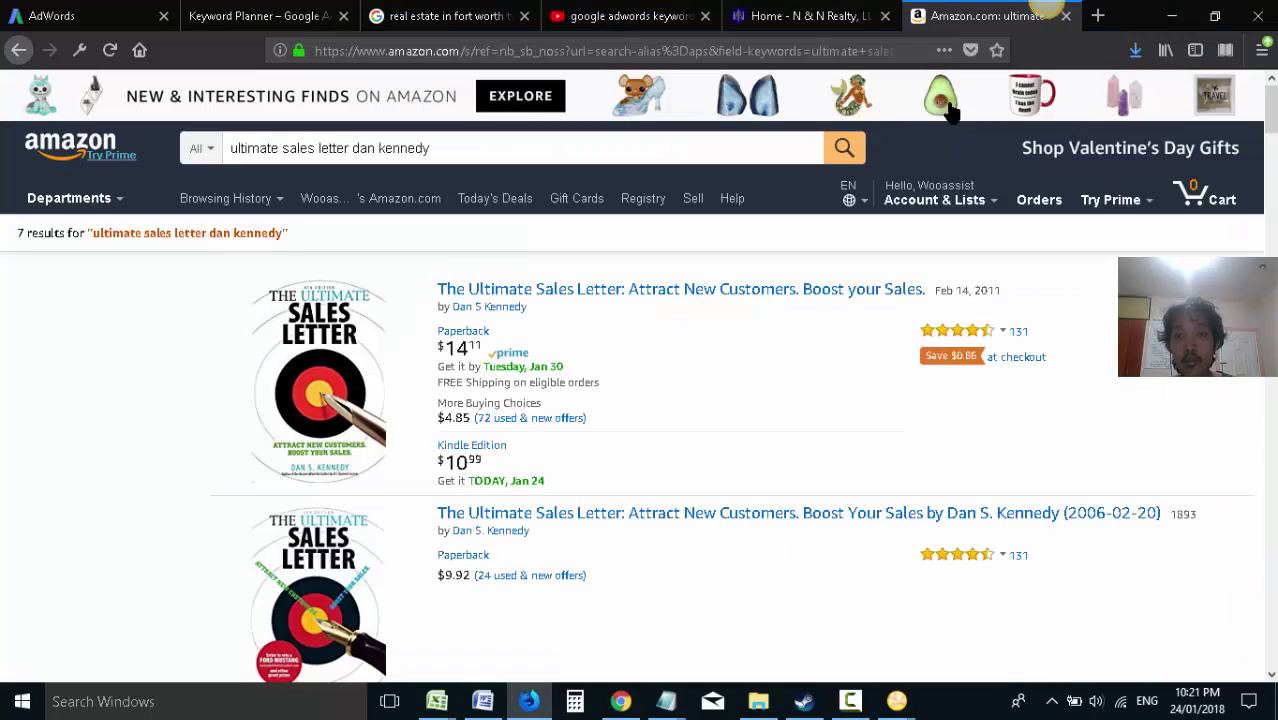
left_click(1098, 16)
type("youtube.com/")
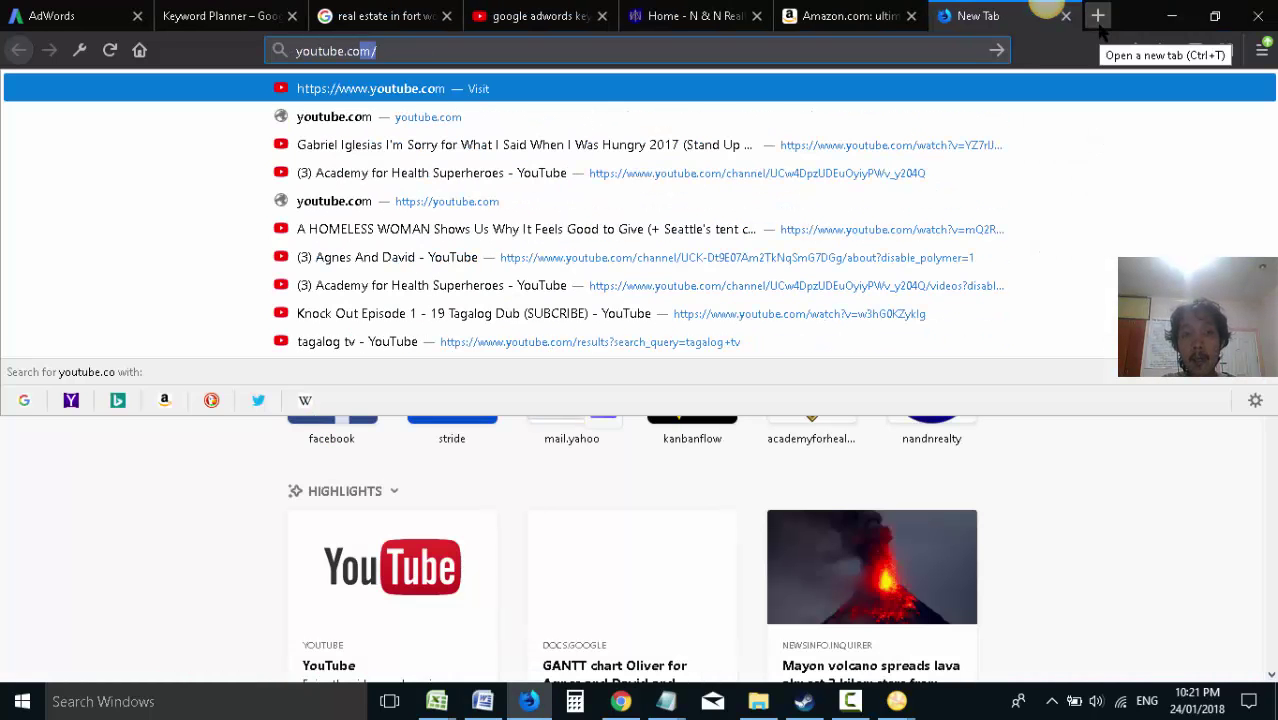
key("Return")
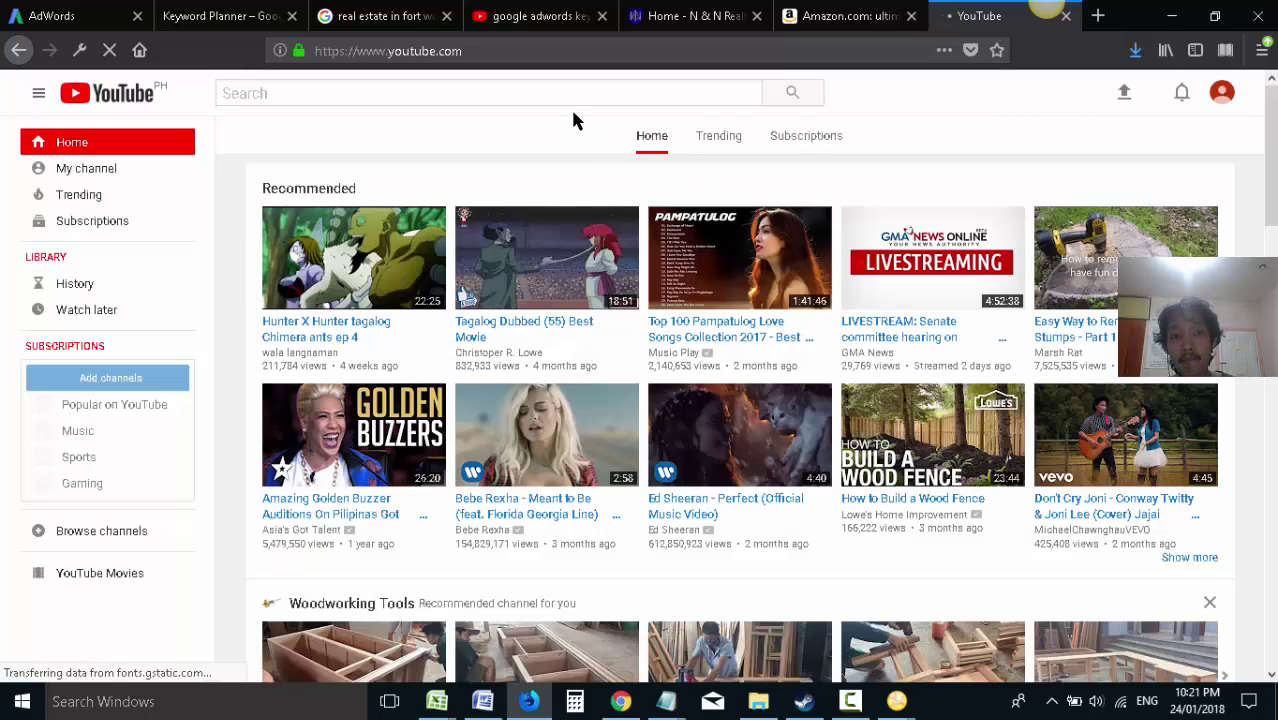
type("dan kennedy")
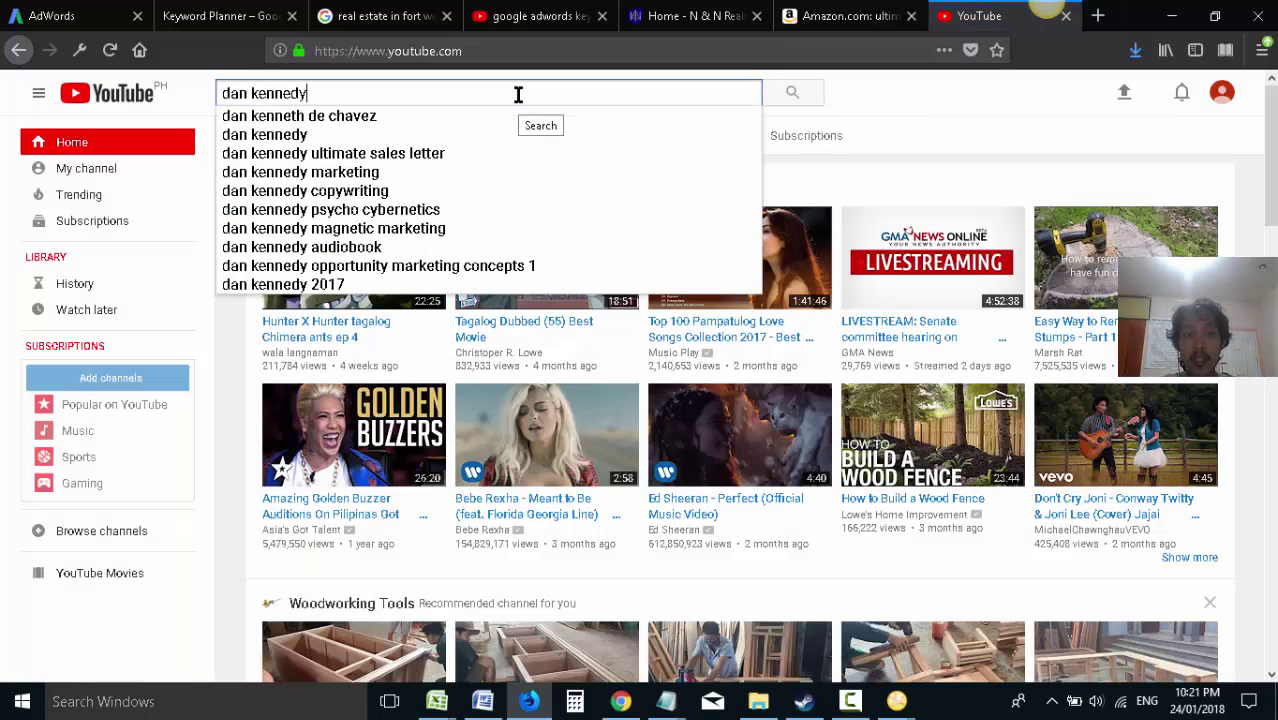
type(" sales letter")
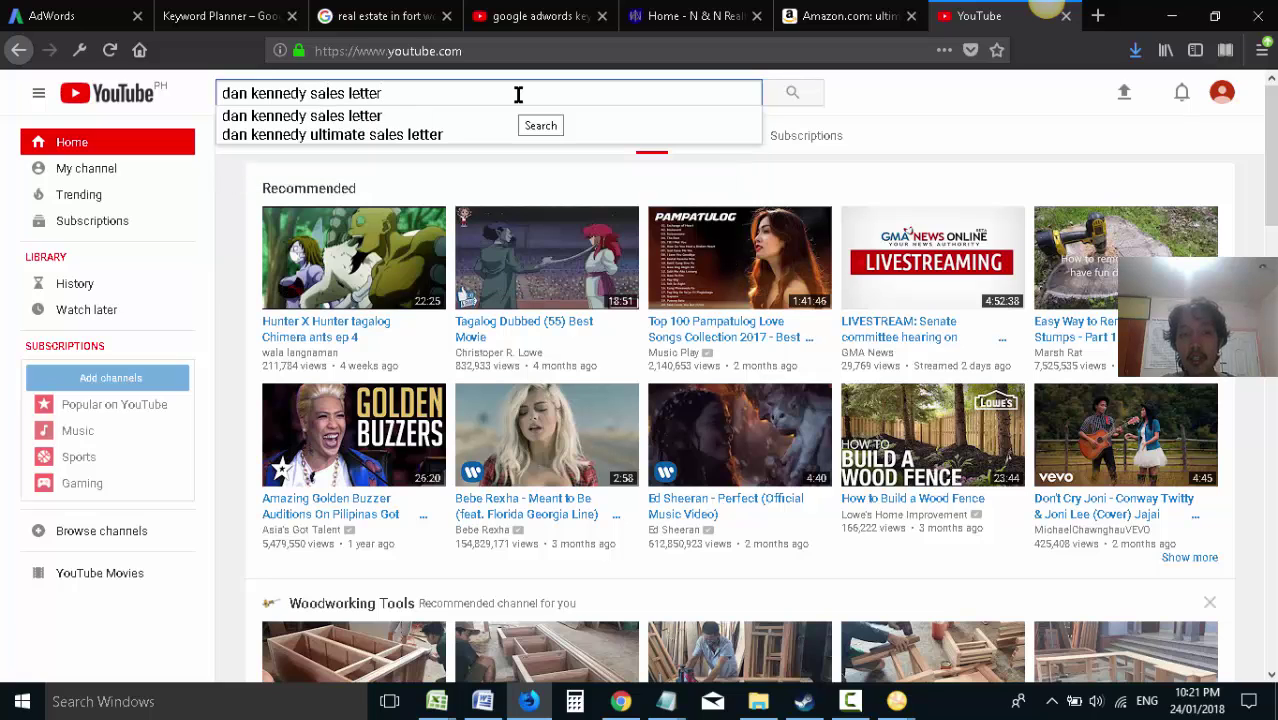
key("Return")
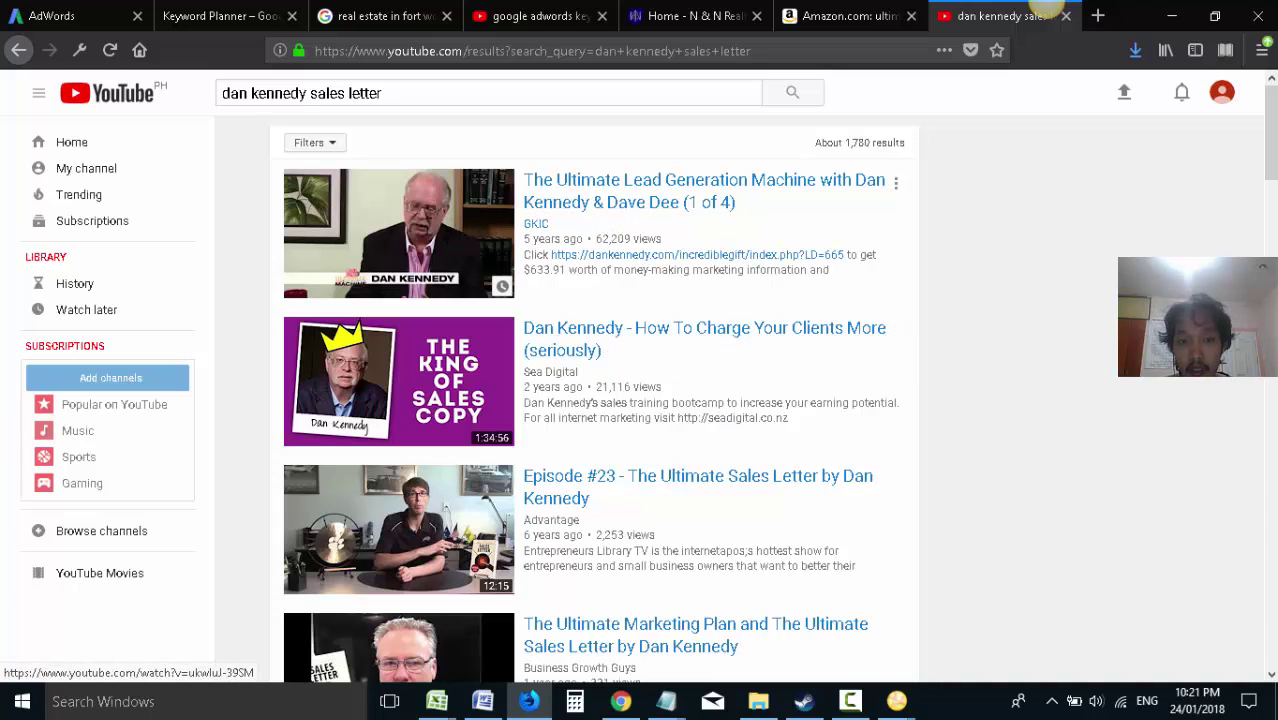
scroll(648, 456, "down", 2)
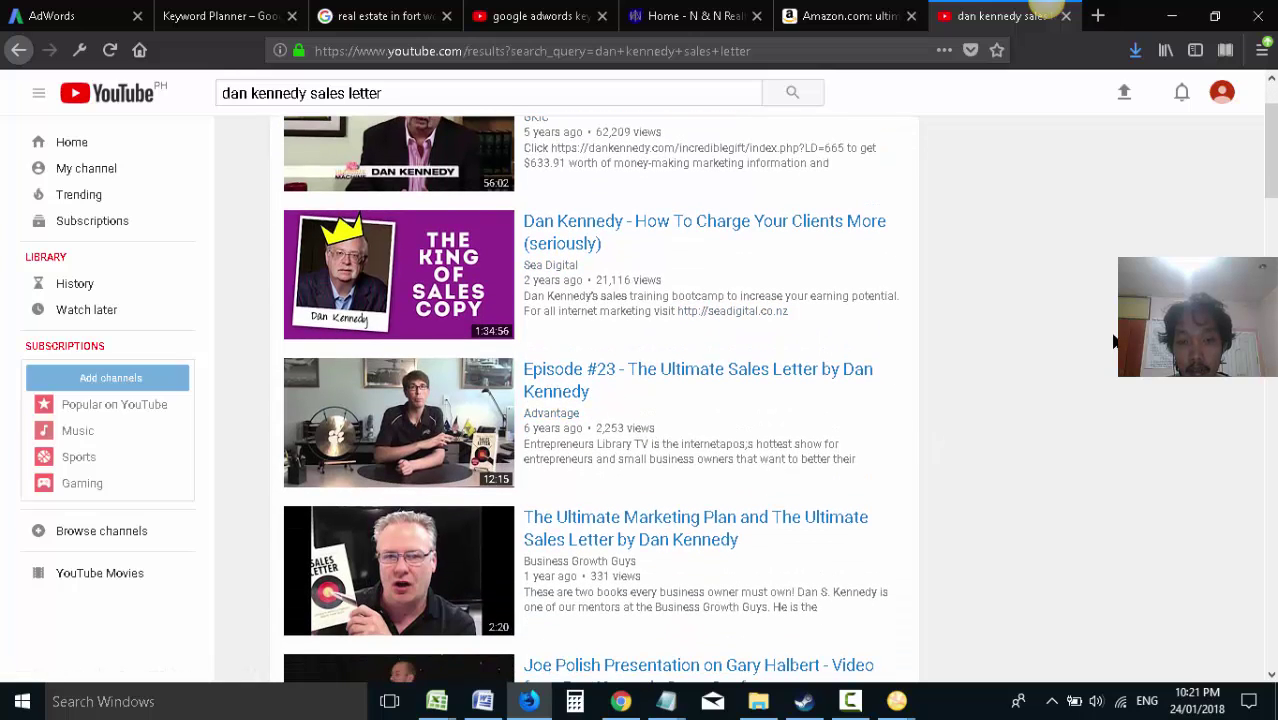
- Zoom the YouTube results page out to 80% and take a screen capture of it with Snagit
scroll(1065, 256, "up", 2)
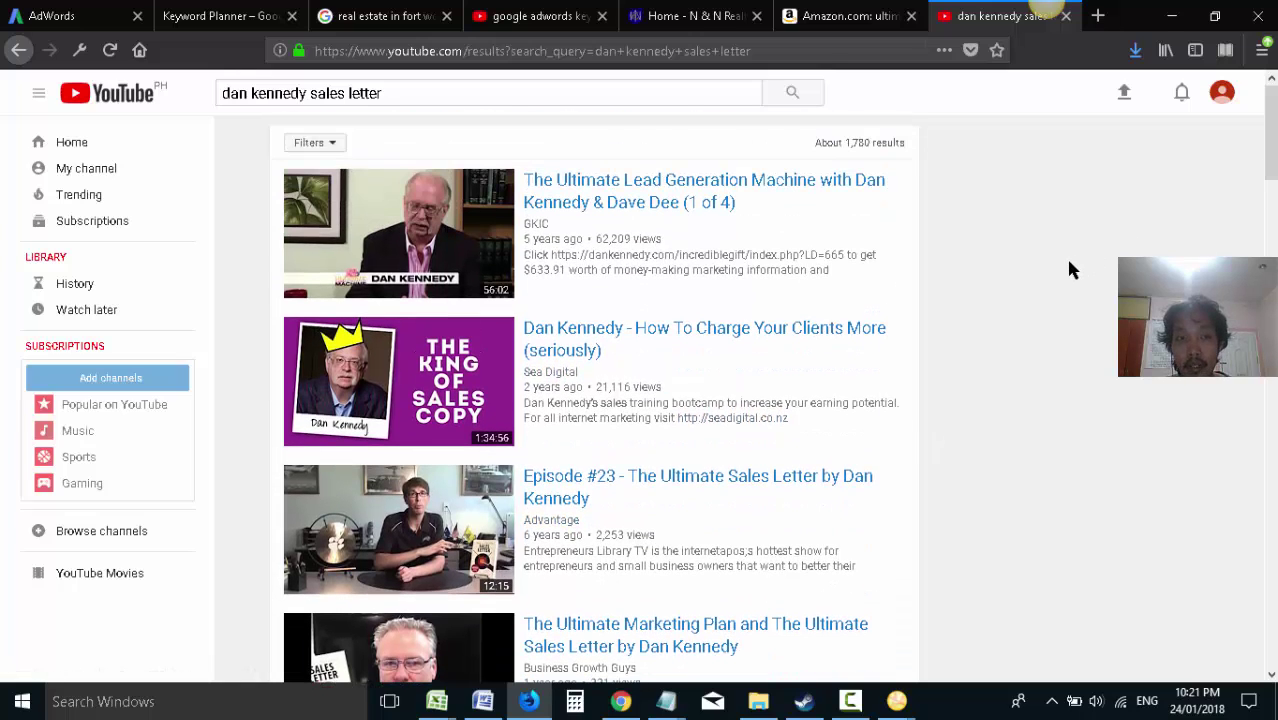
key("ctrl+minus")
key("ctrl+minus")
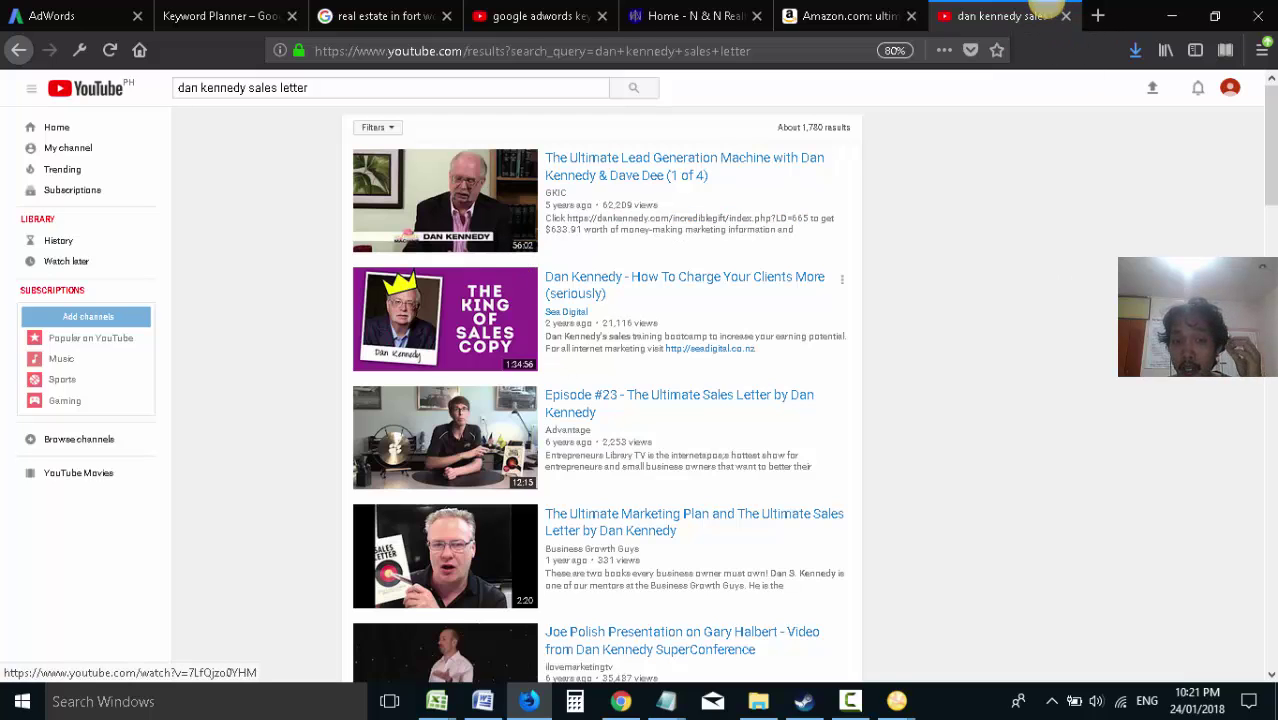
mouse_move(1046, 8)
left_click(1012, 31)
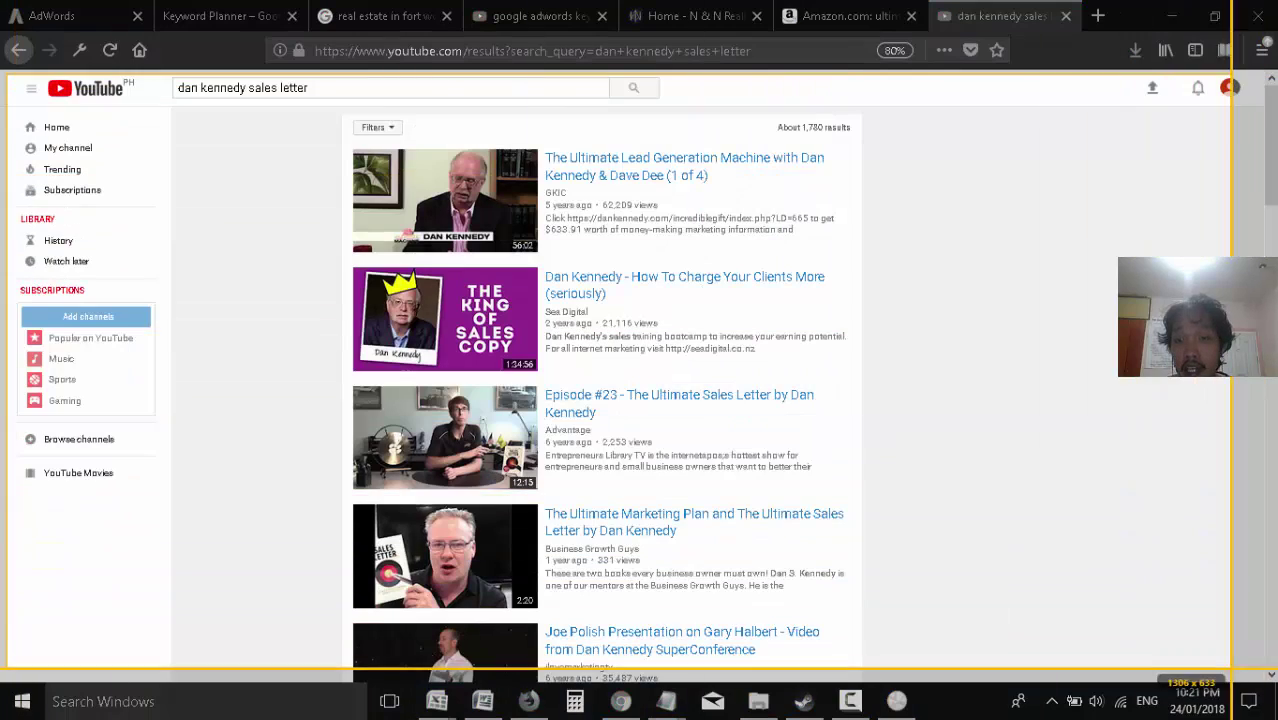
left_click_drag(970, 682, 8, 76)
left_click(30, 58)
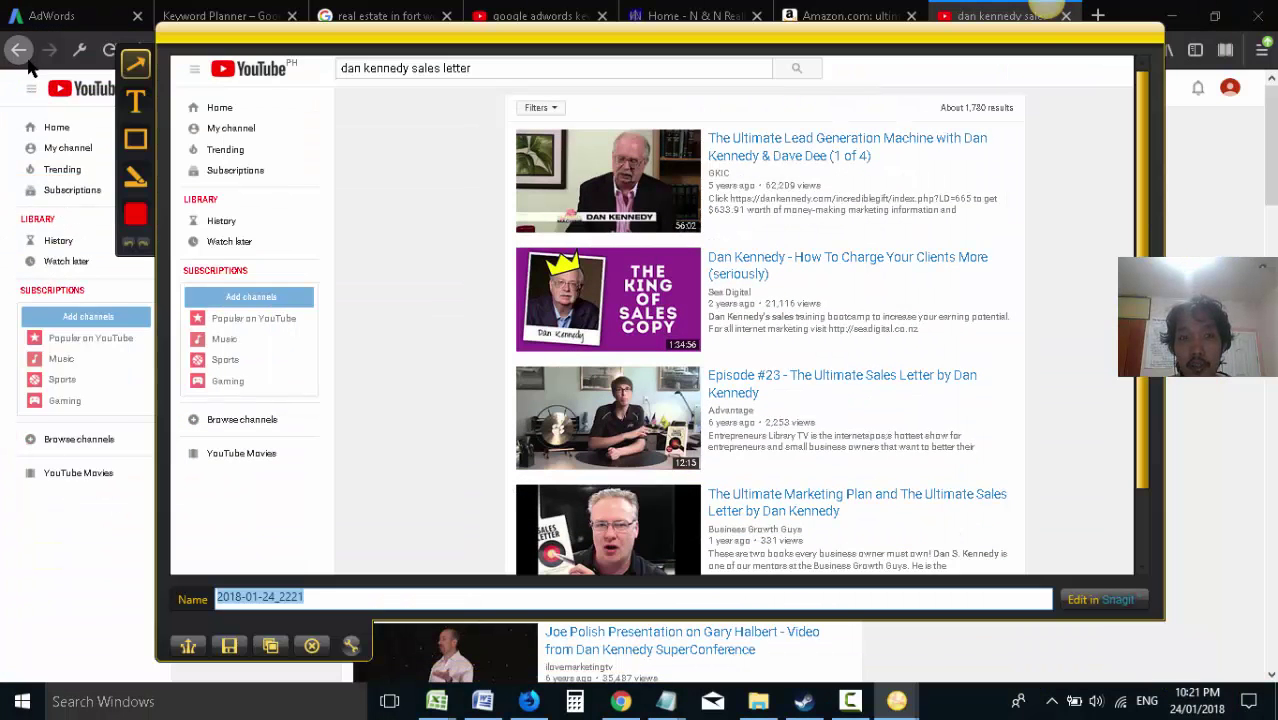
- Frame the first two video results with red rectangles, undo the rectangle around the third, and copy the annotated capture
mouse_move(497, 126)
left_mouse_down()
mouse_move(1030, 240)
mouse_move(502, 358)
mouse_move(985, 450)
mouse_move(1036, 486)
left_mouse_up()
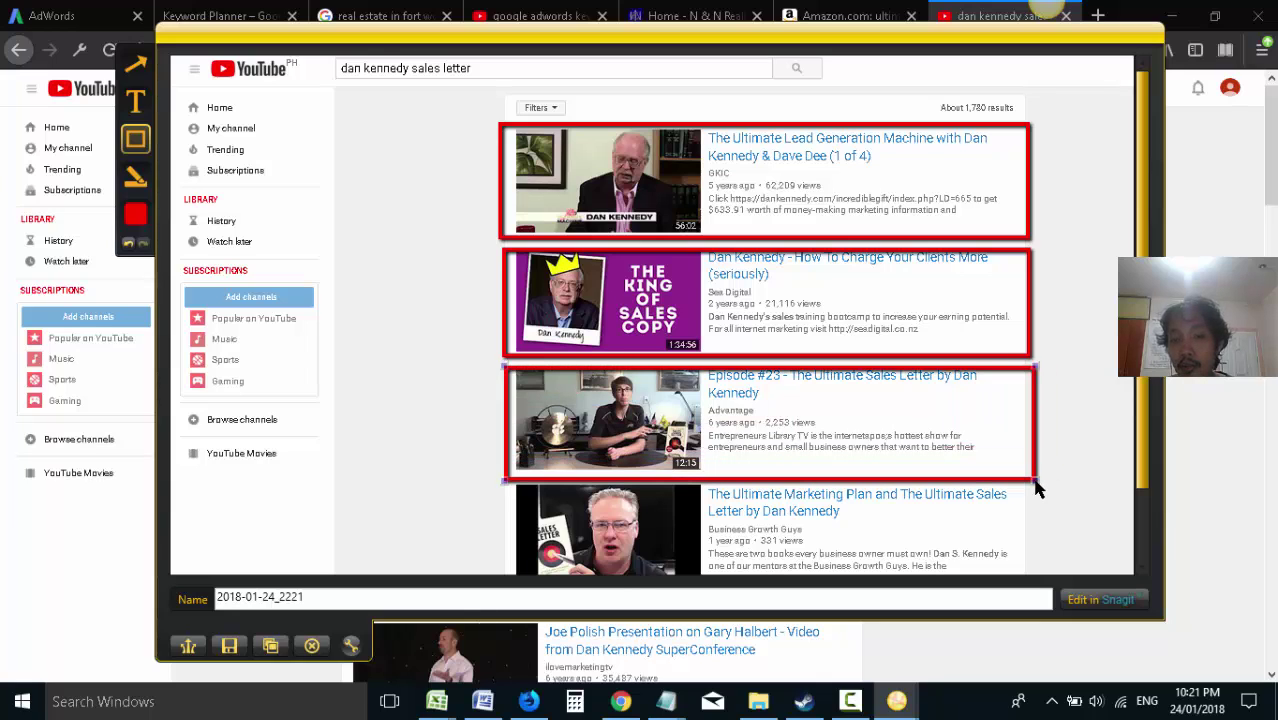
key("ctrl+z")
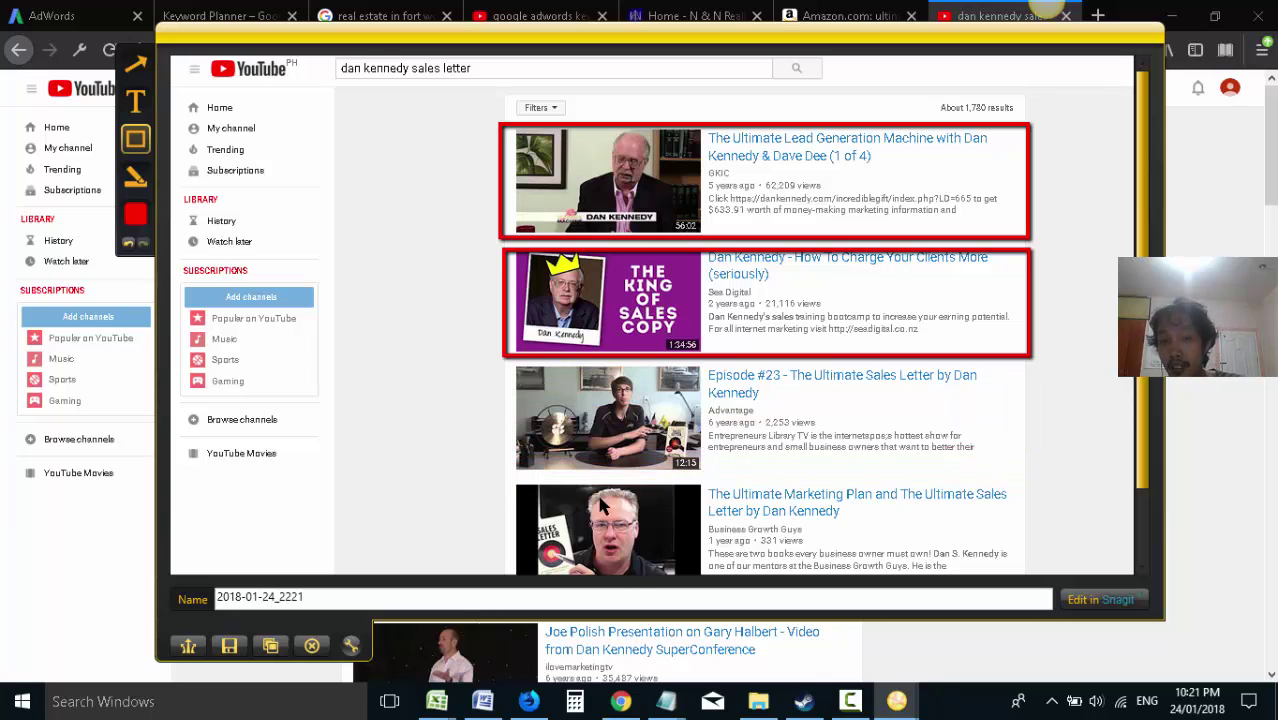
left_click(269, 647)
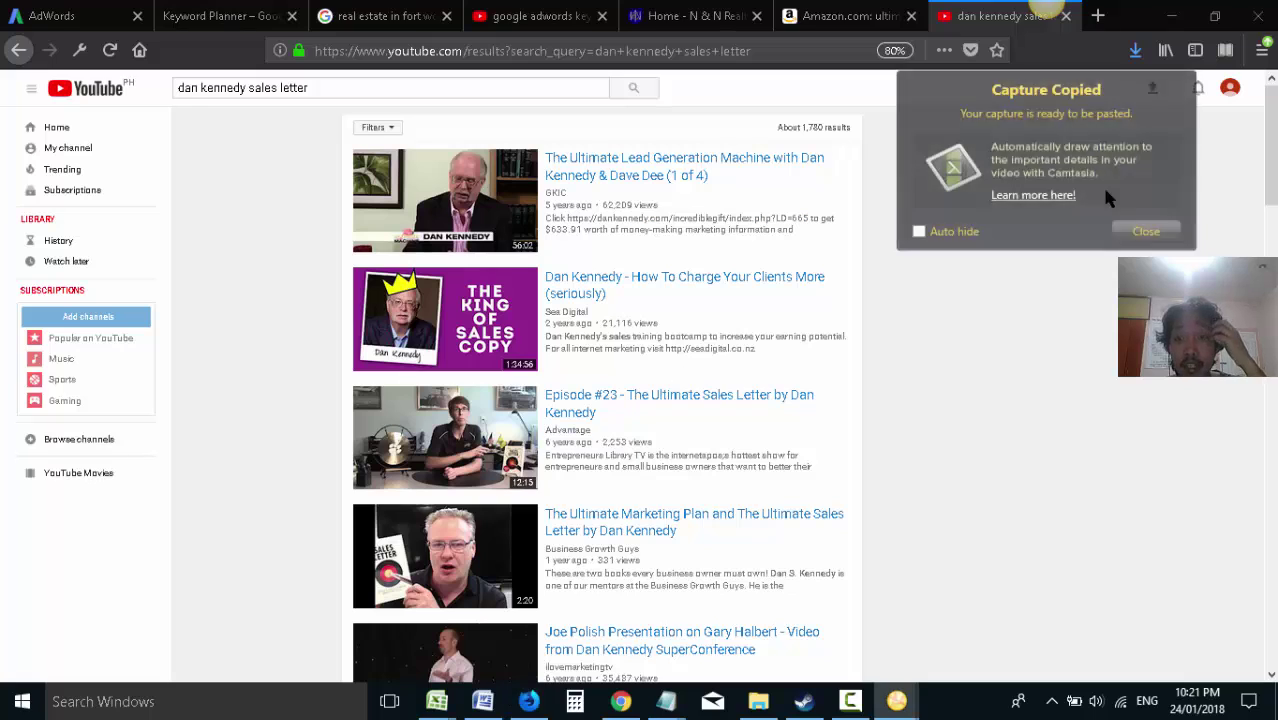
- In Word, paste the annotated YouTube capture after the Amazon capture and remove the empty list number 2
left_click(482, 701)
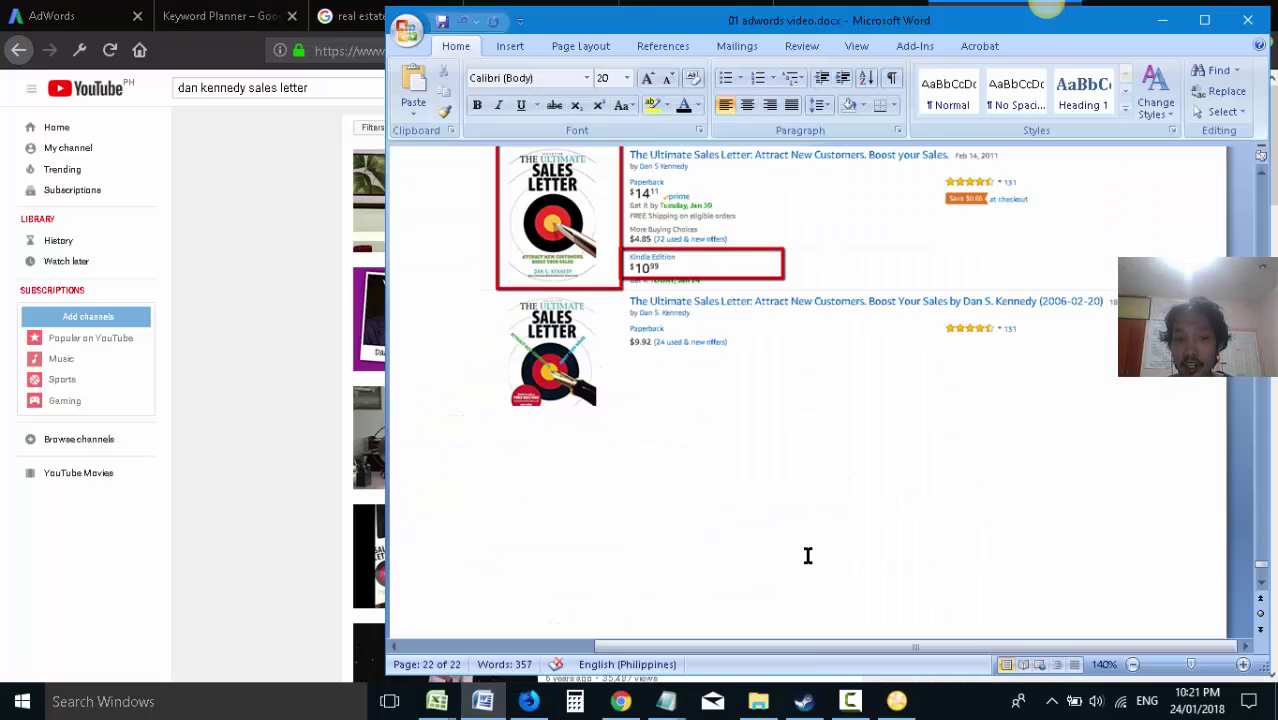
key("ctrl+v")
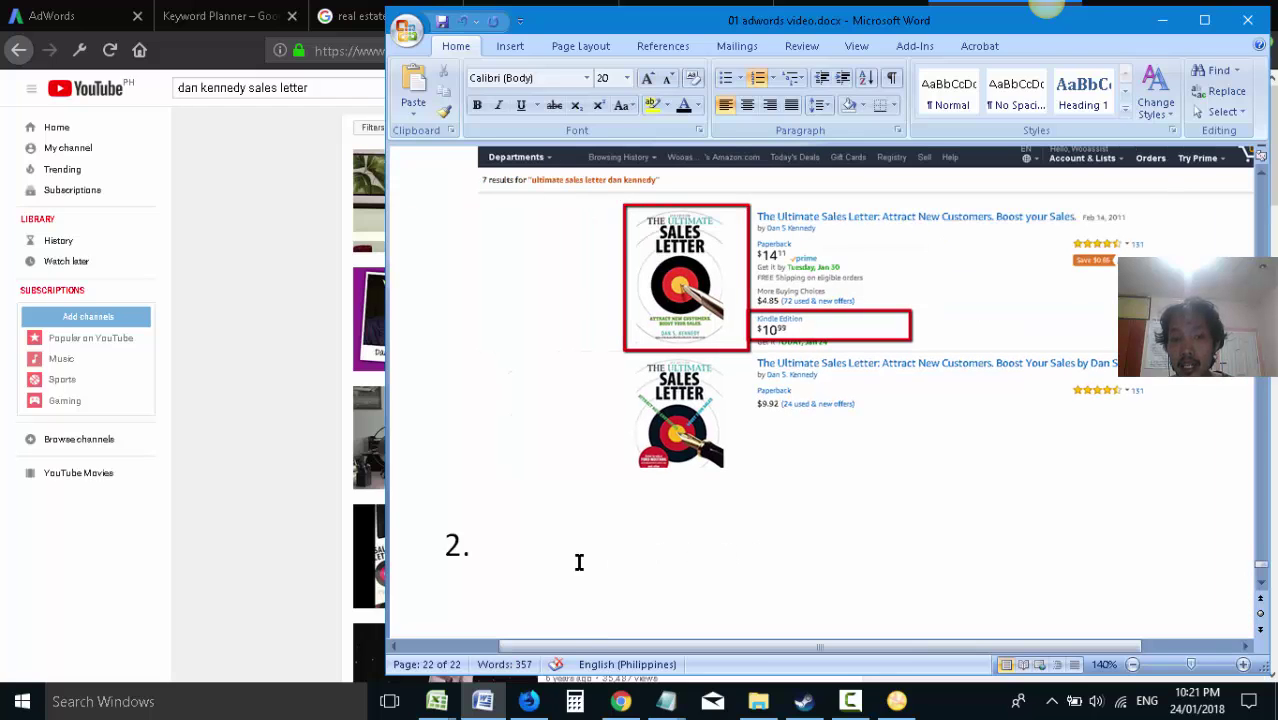
key("BackSpace")
key("BackSpace")
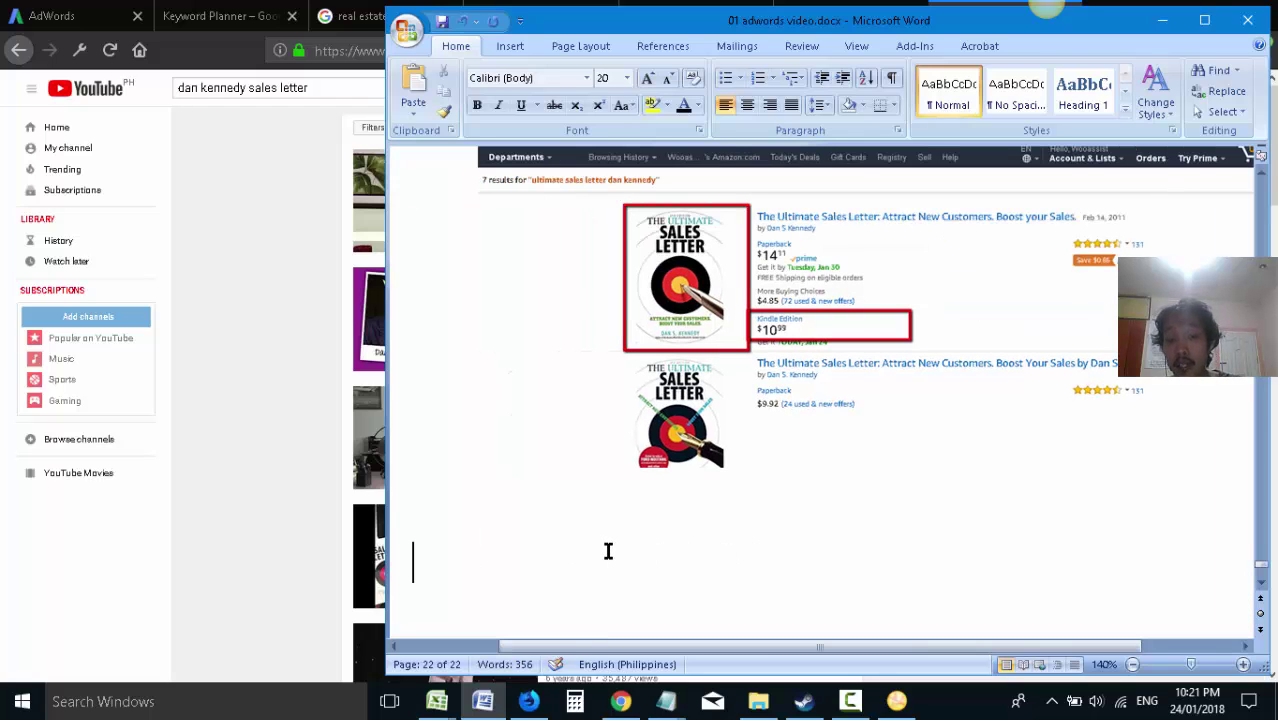
scroll(707, 562, "up", 10)
scroll(725, 556, "down", 9)
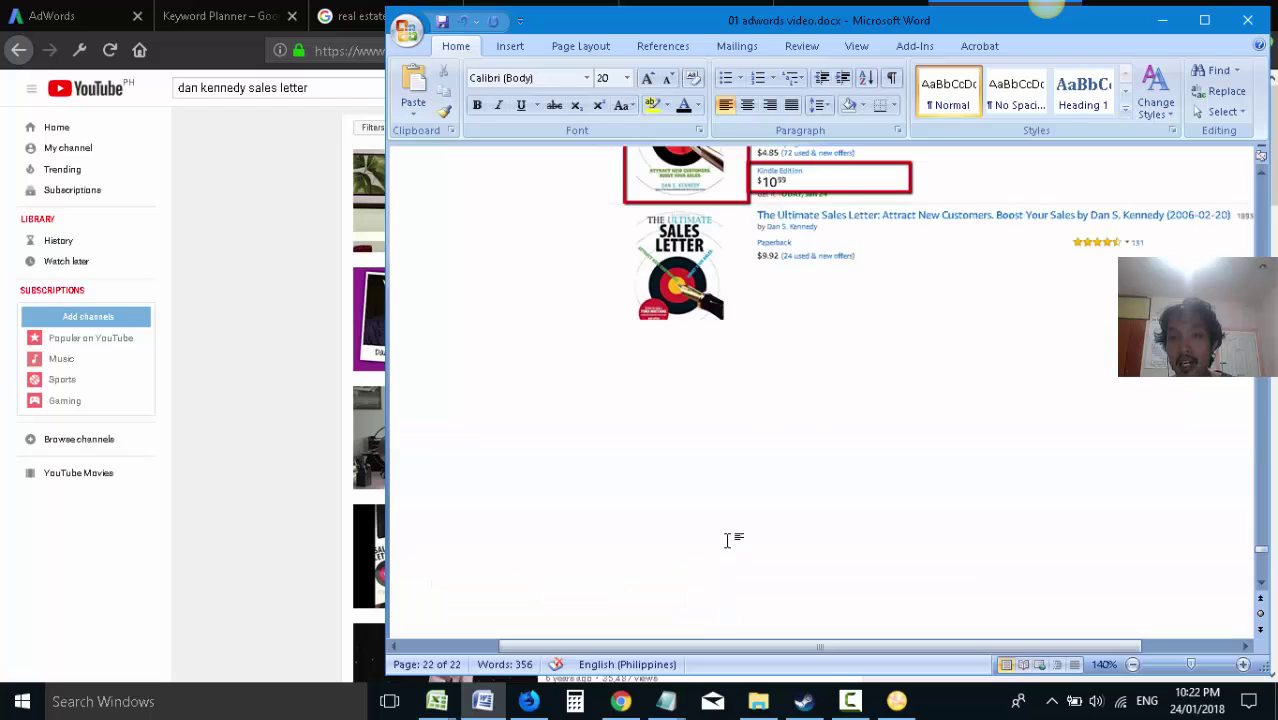
- Make the author name "Dan Kennedy" bold at the start of list item 1
left_click(737, 425)
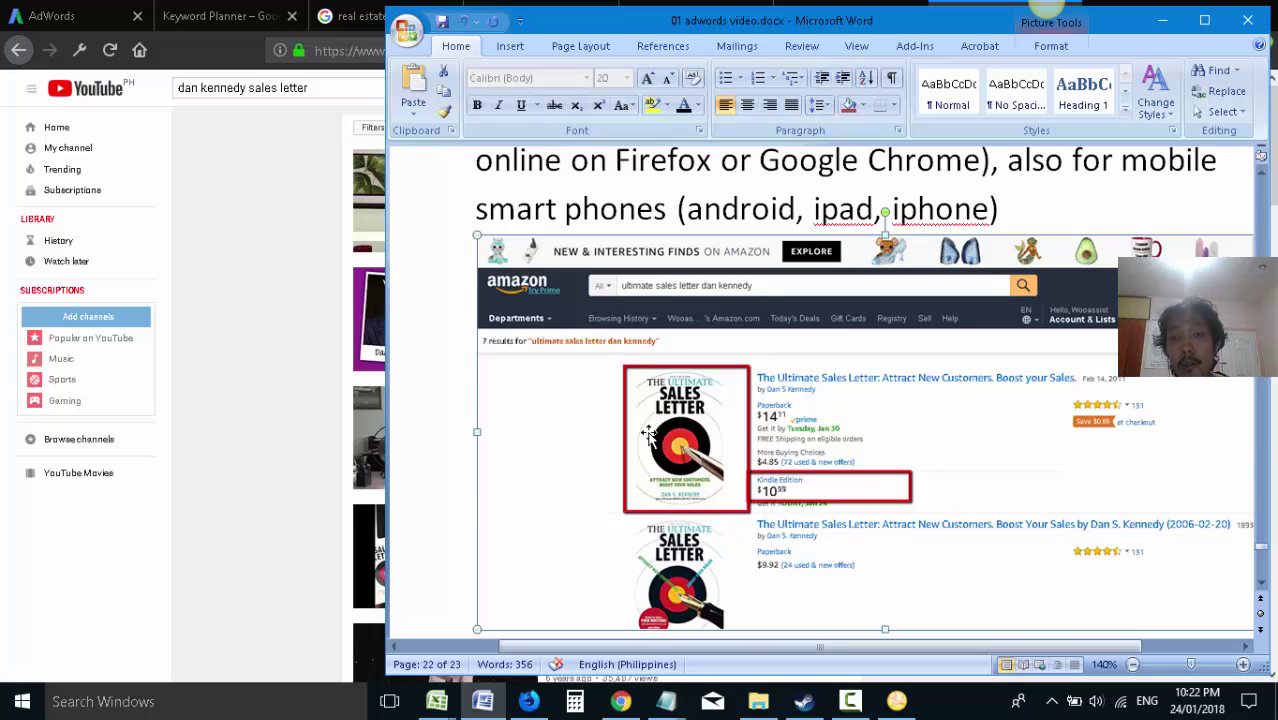
scroll(648, 432, "up", 5)
scroll(716, 410, "down", 2)
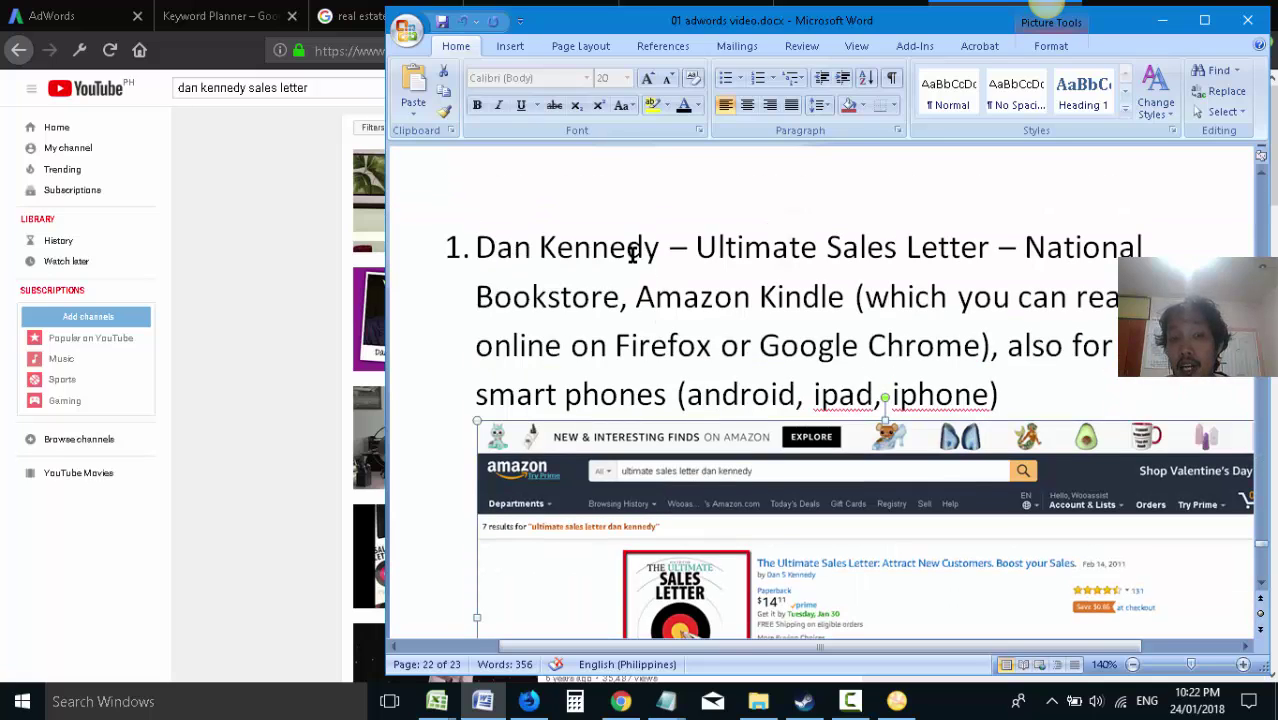
left_click_drag(654, 247, 485, 251)
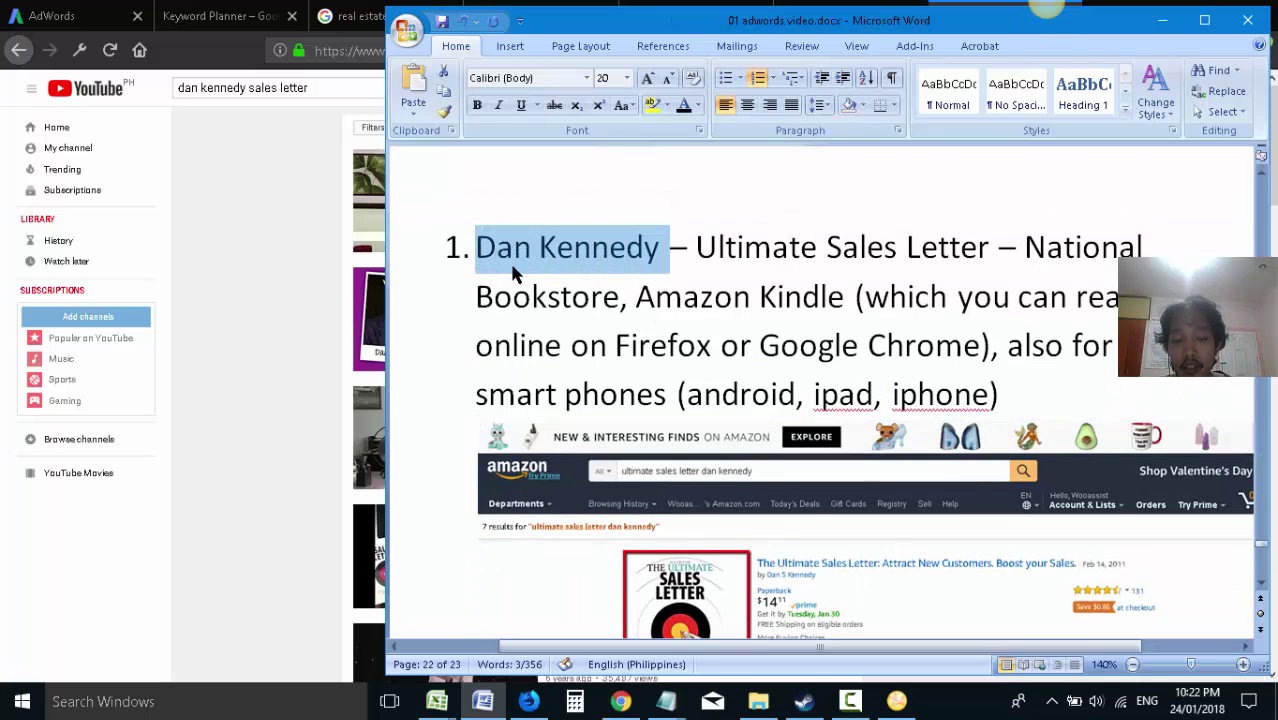
key("ctrl+b")
left_click(598, 292)
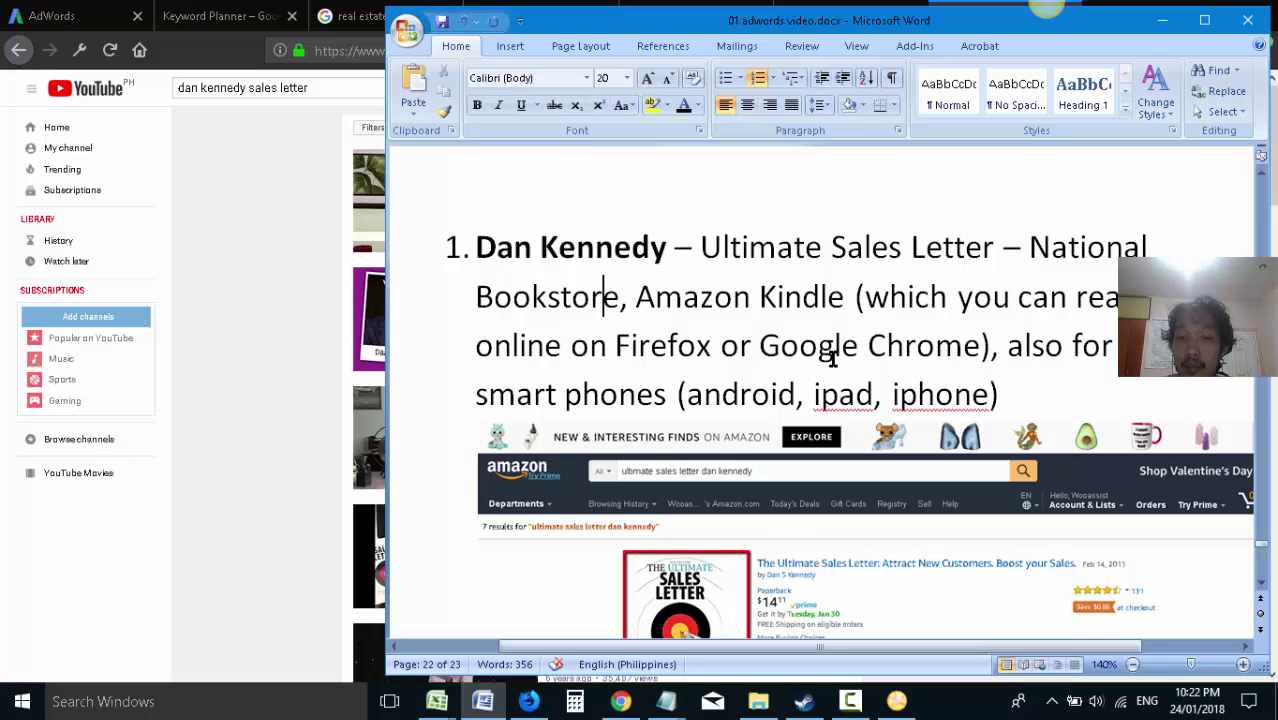
left_click(937, 345)
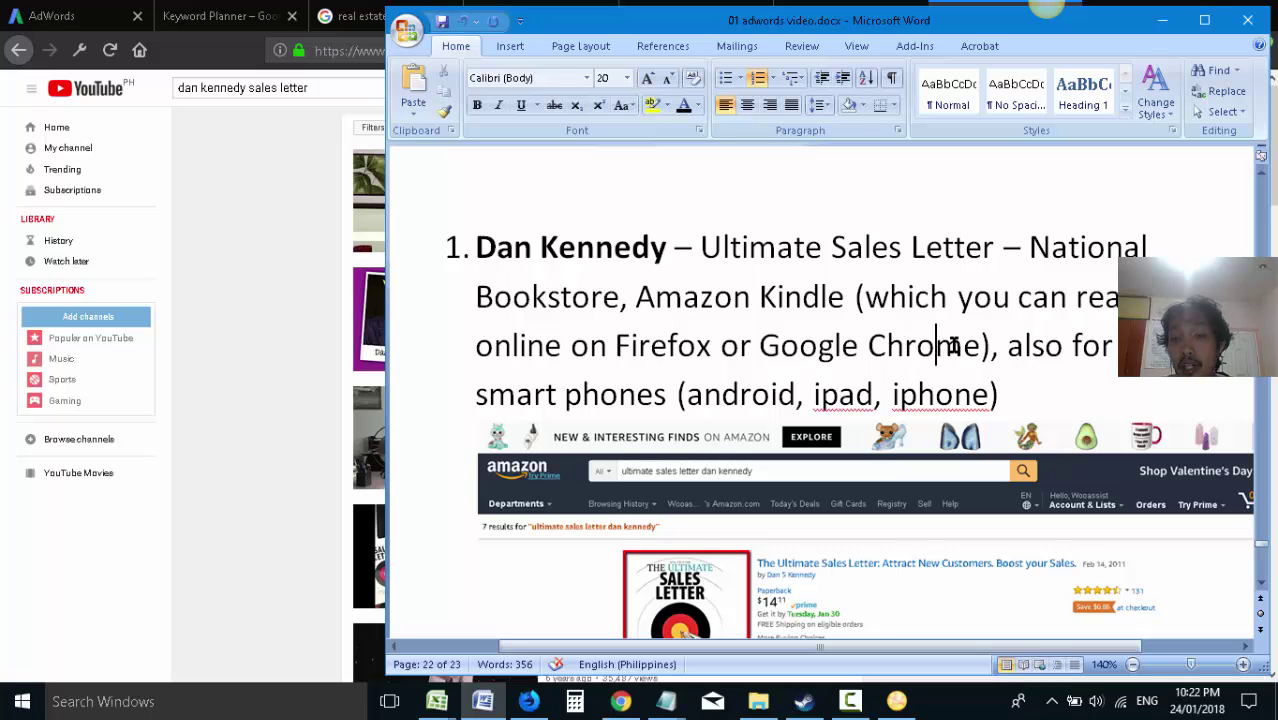
left_click(972, 346)
scroll(975, 380, "down", 8)
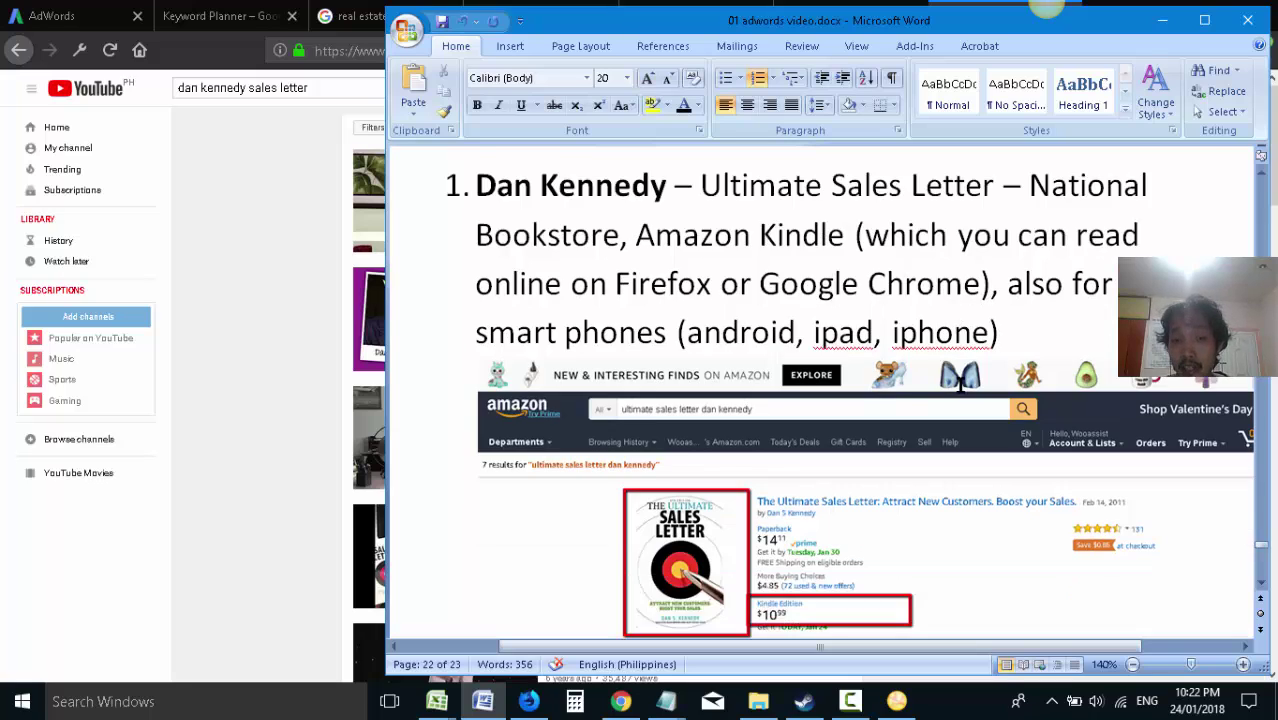
scroll(960, 440, "up", 6)
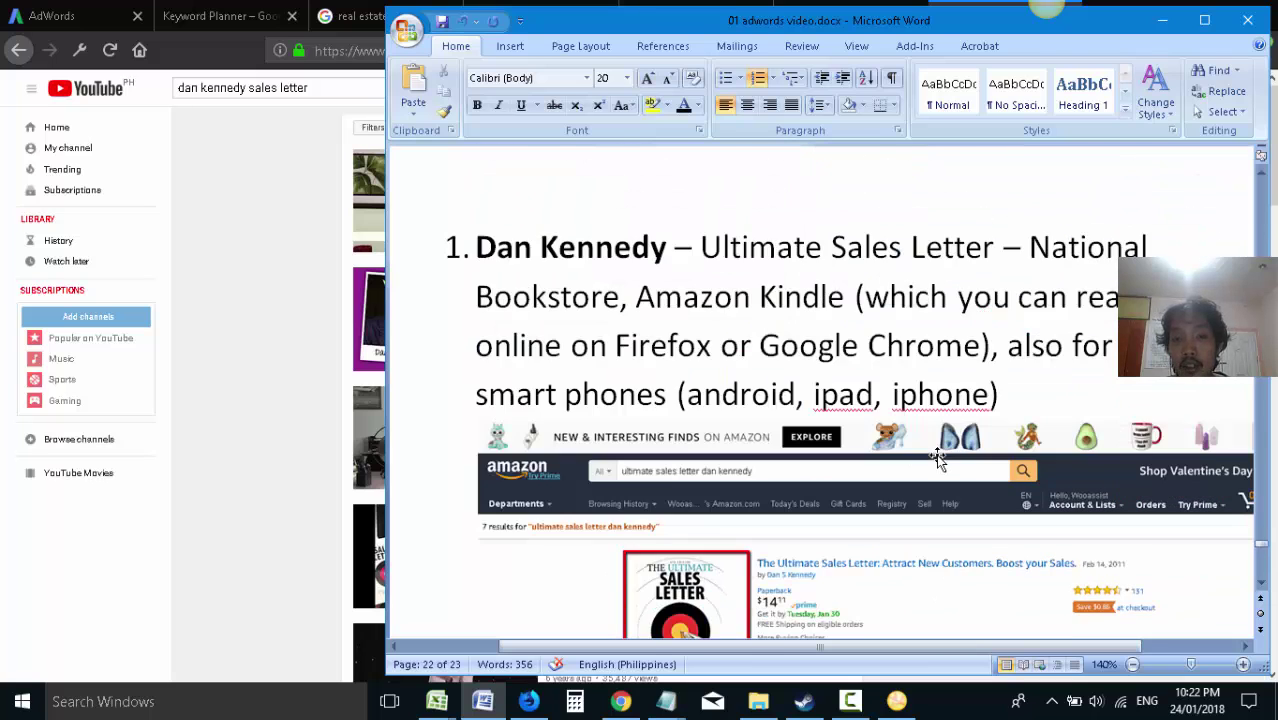
scroll(938, 479, "down", 3)
scroll(790, 407, "up", 2)
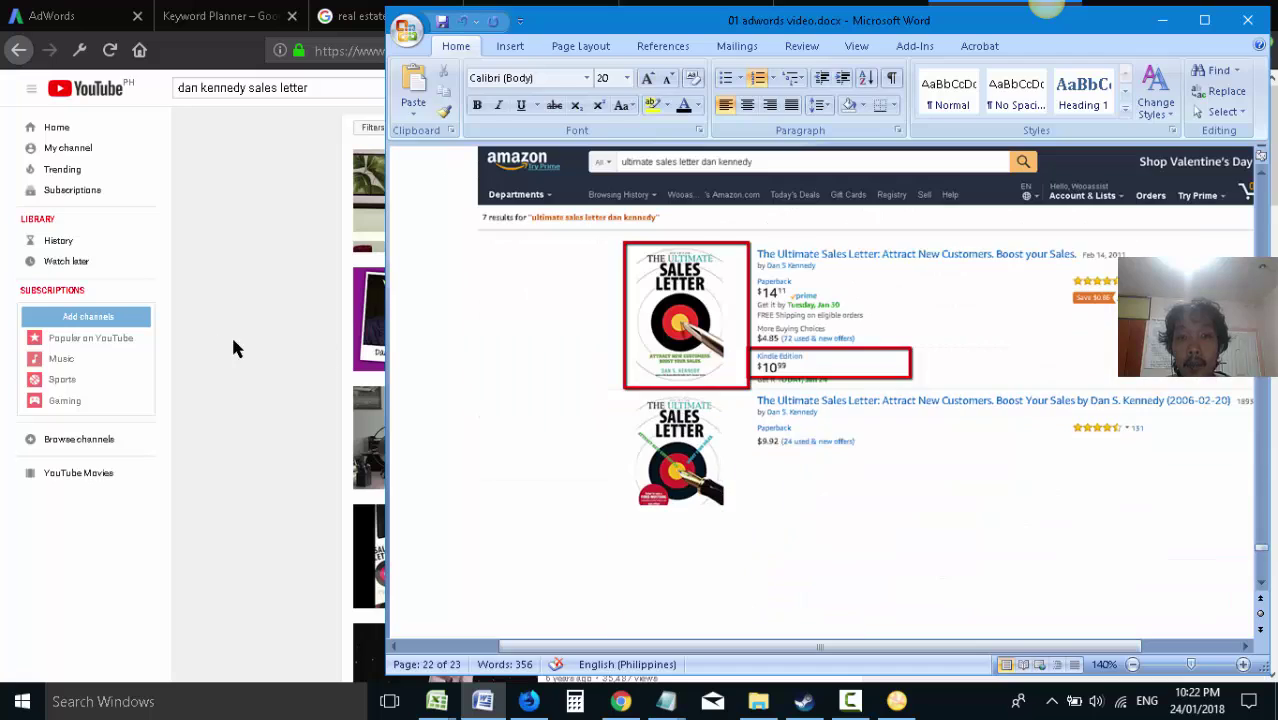
- Copy the YouTube search results URL from Firefox, and add list item 2 "Youtube Dan Kennedy Videos" below the Amazon capture in Word
left_click(231, 334)
left_click(505, 56)
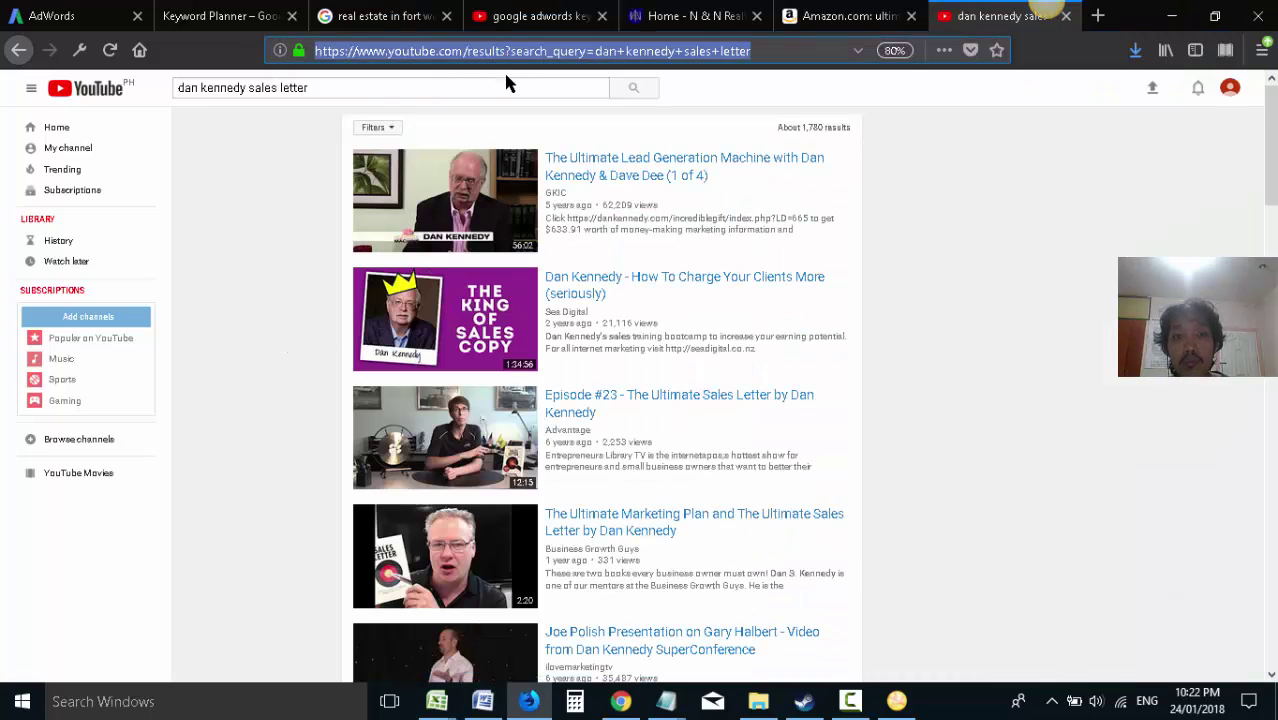
key("alt+Tab")
scroll(780, 490, "down", 2)
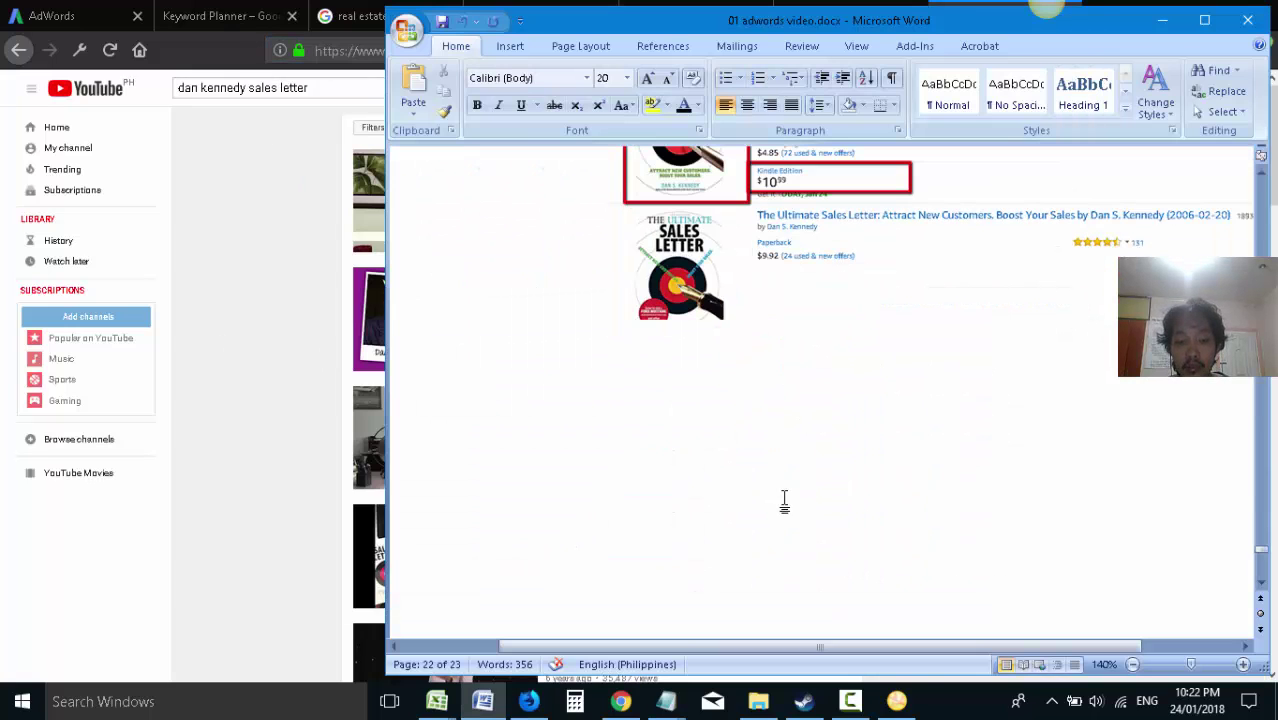
type("2. Youtube Dan K")
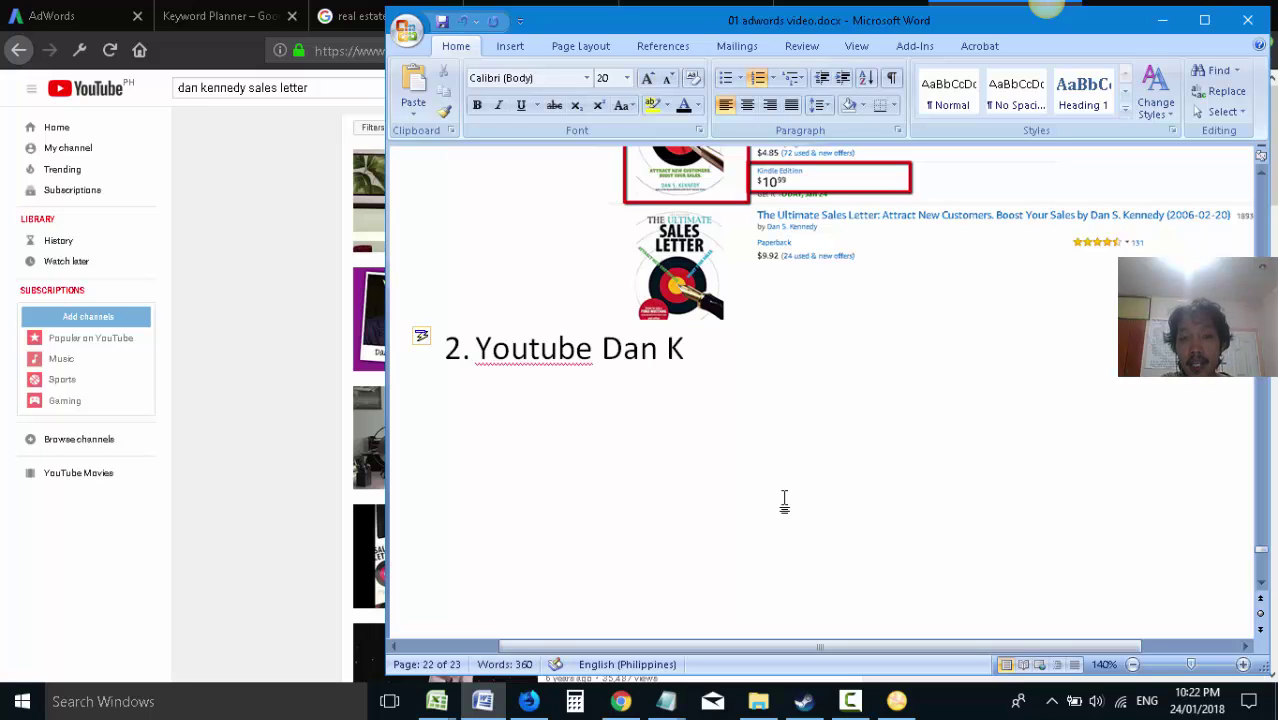
type("ennedy Videos")
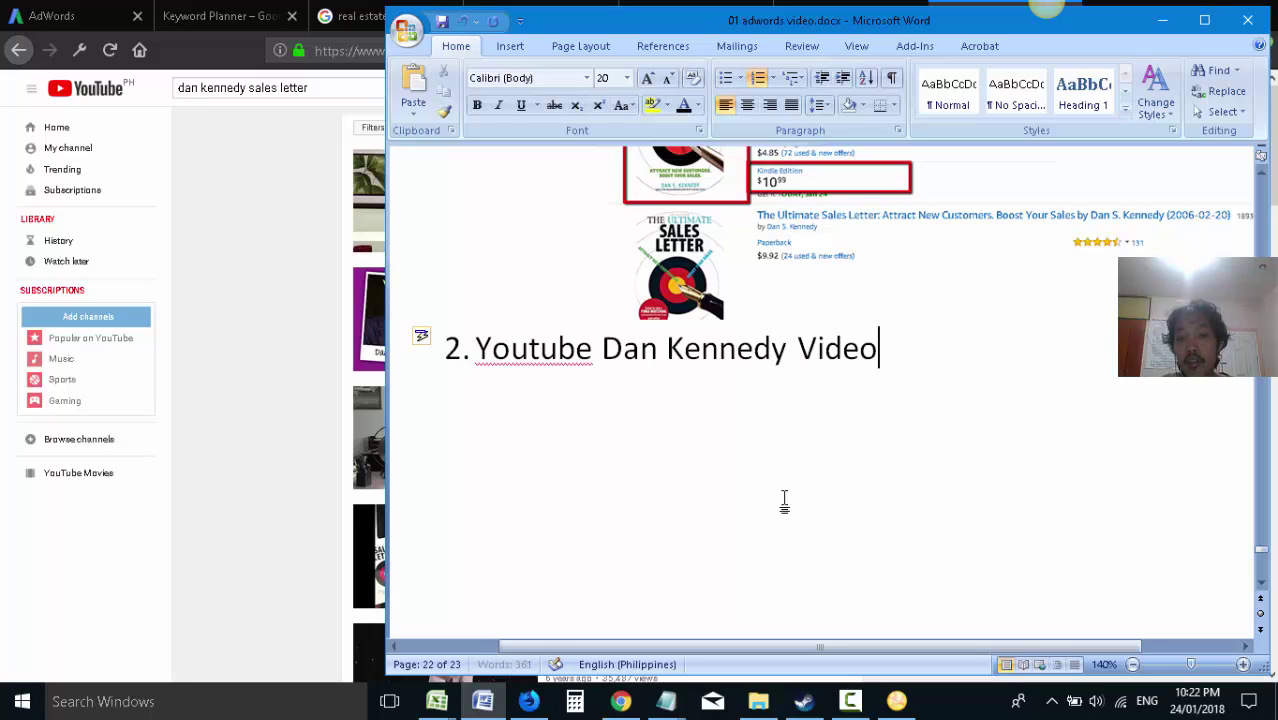
- Paste the YouTube search link on an unnumbered line below item 2 and start an empty list item 3
key("Return")
key("Return")
key("ctrl+v")
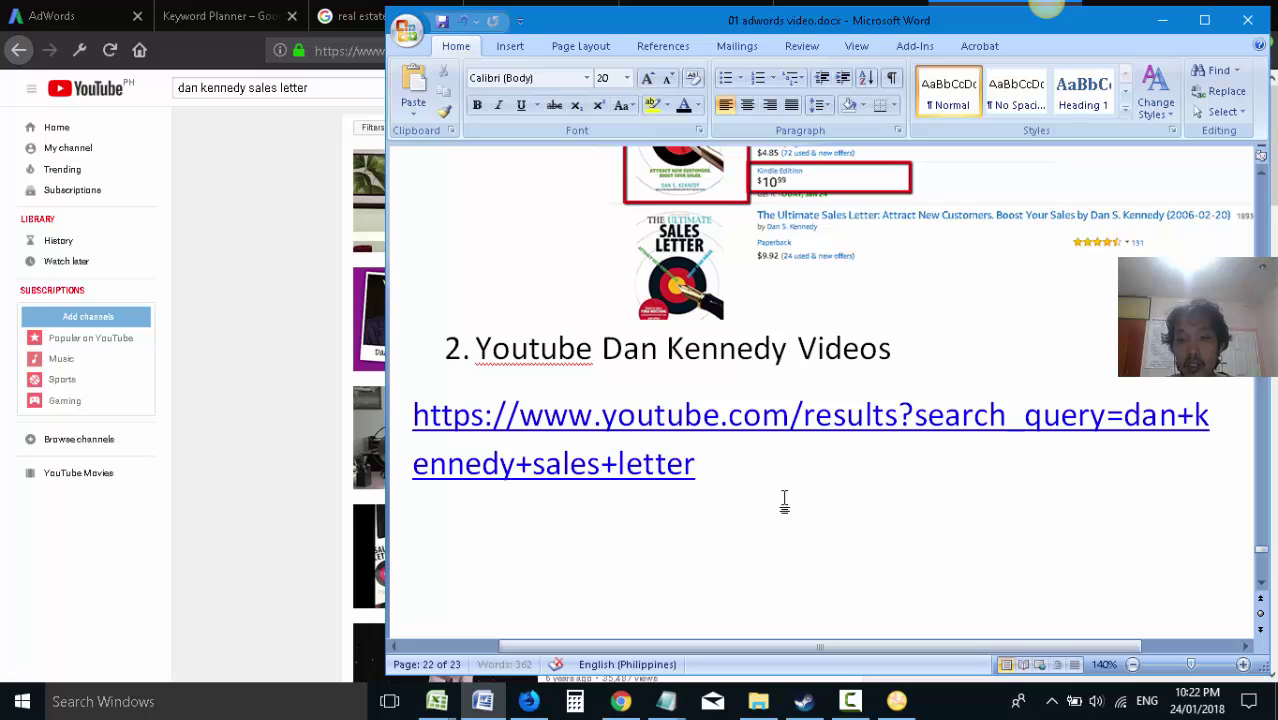
key("Return")
type("3.")
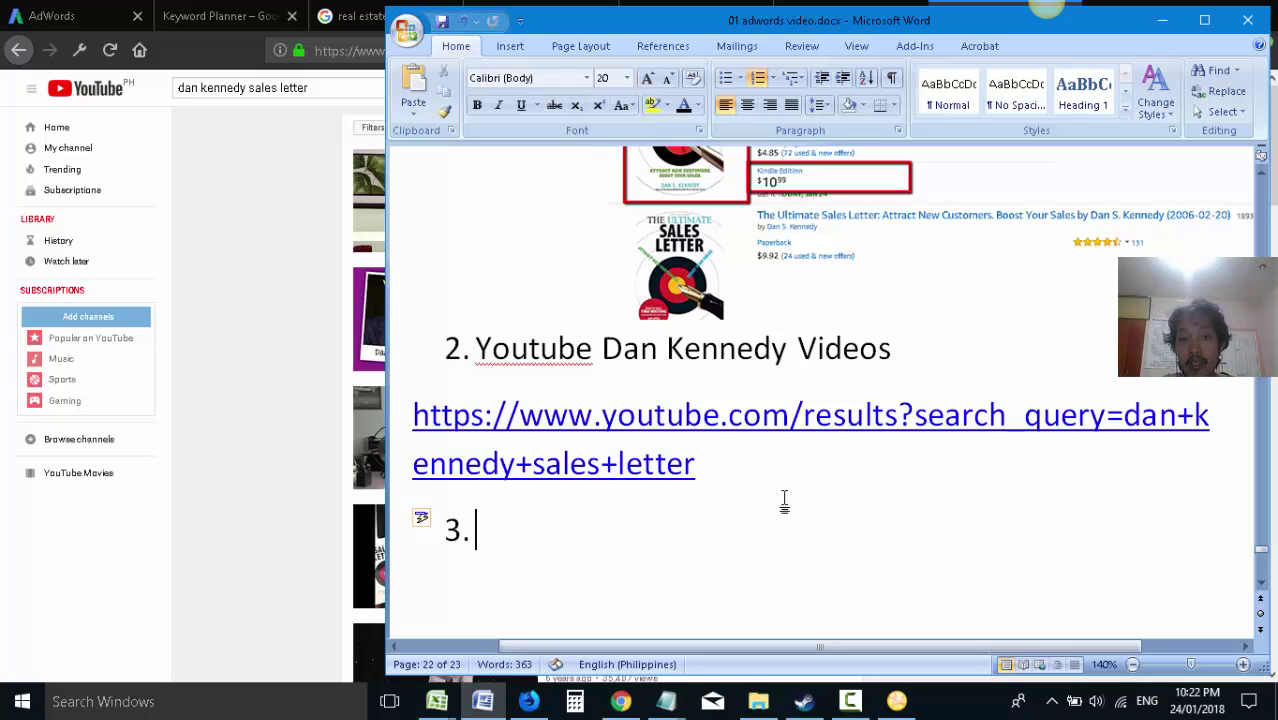
- Switch back to Firefox and take a new Snagit capture of the YouTube results page including the search box
left_click(287, 376)
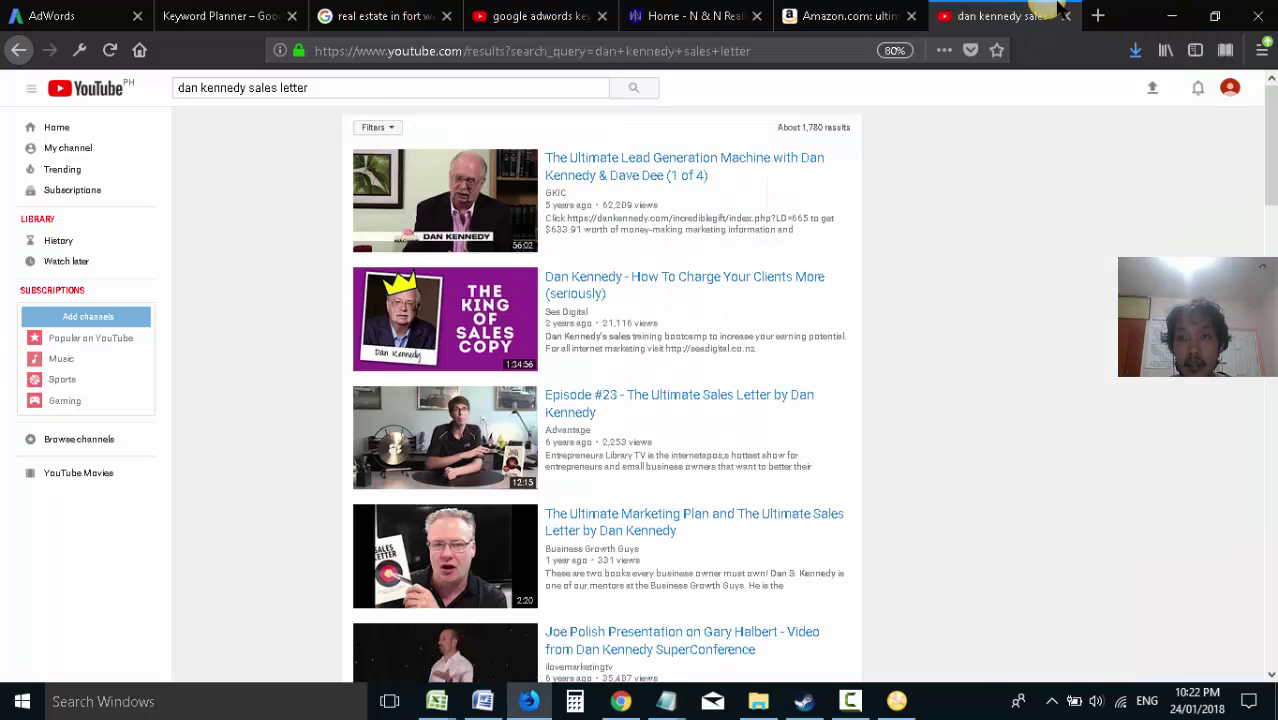
mouse_move(1048, 12)
left_click(1006, 42)
left_click_drag(0, 70, 1122, 717)
left_click(26, 52)
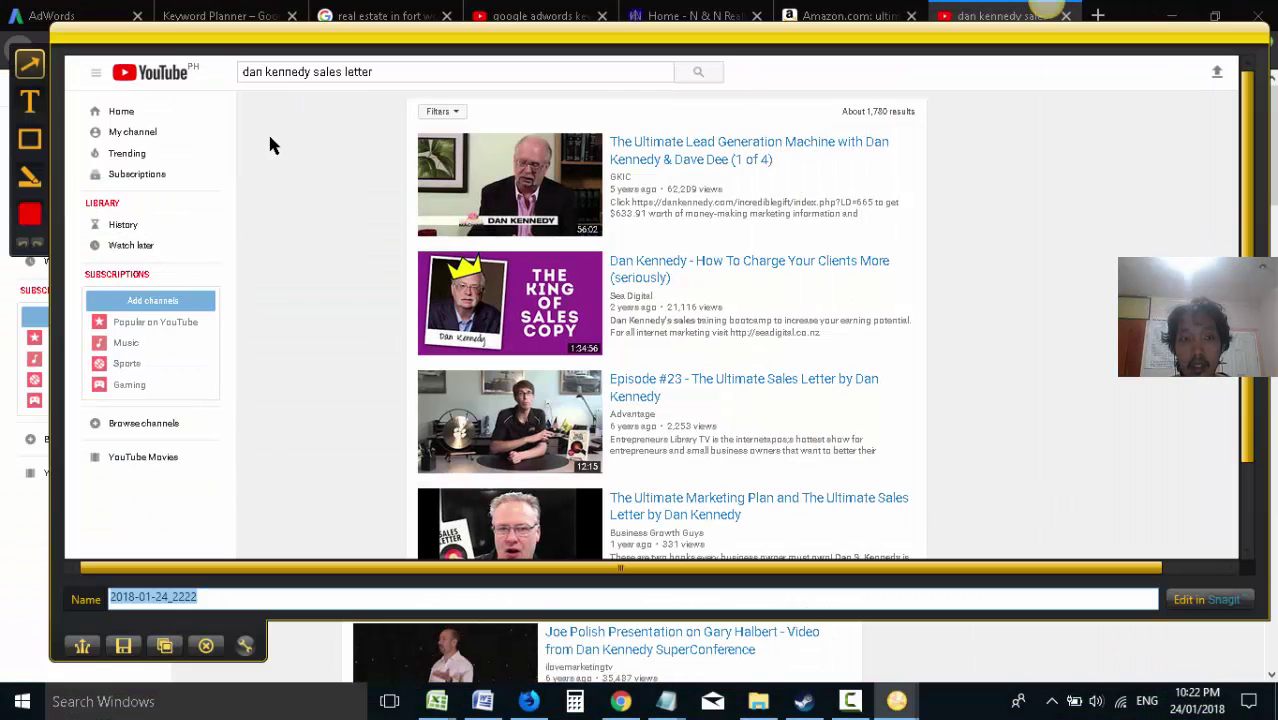
- Frame the search box and the first, second and fourth video results with red rectangles, and copy the annotated capture
left_click(30, 140)
mouse_move(236, 60)
left_mouse_down()
mouse_move(652, 92)
mouse_move(746, 86)
left_mouse_up()
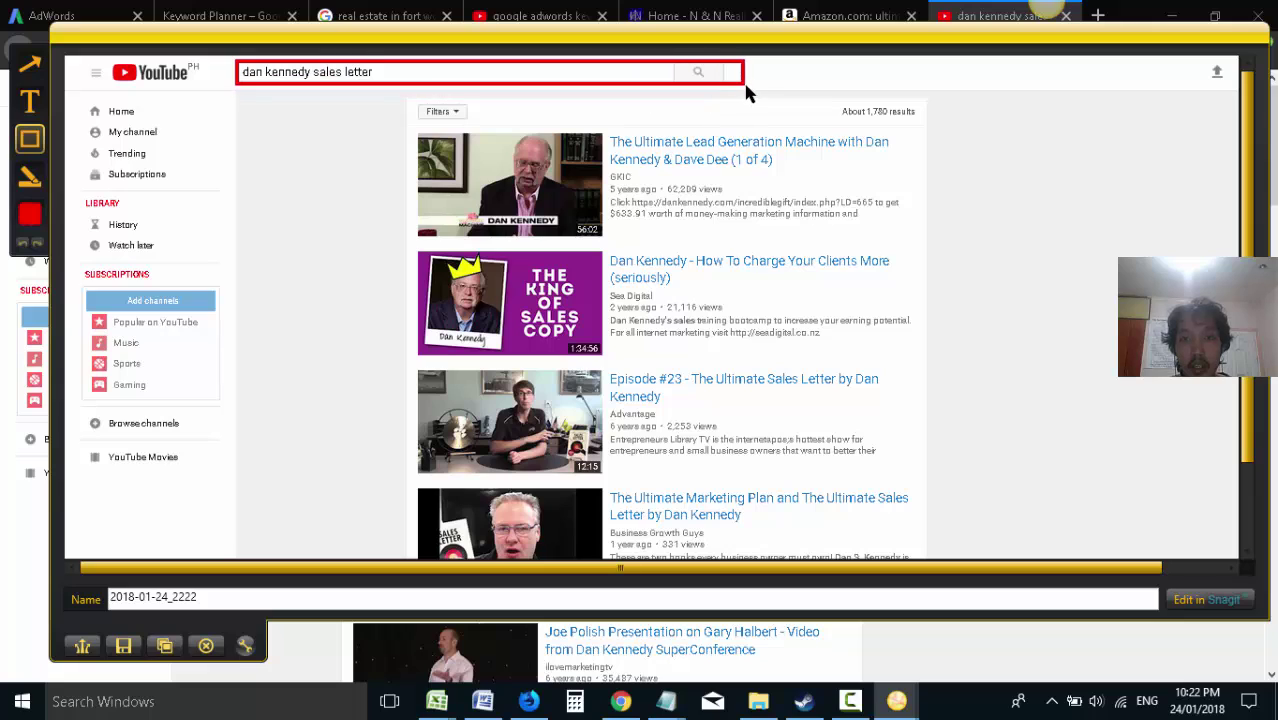
mouse_move(403, 128)
left_mouse_down()
mouse_move(1000, 240)
mouse_move(605, 265)
mouse_move(399, 345)
mouse_move(403, 357)
left_mouse_up()
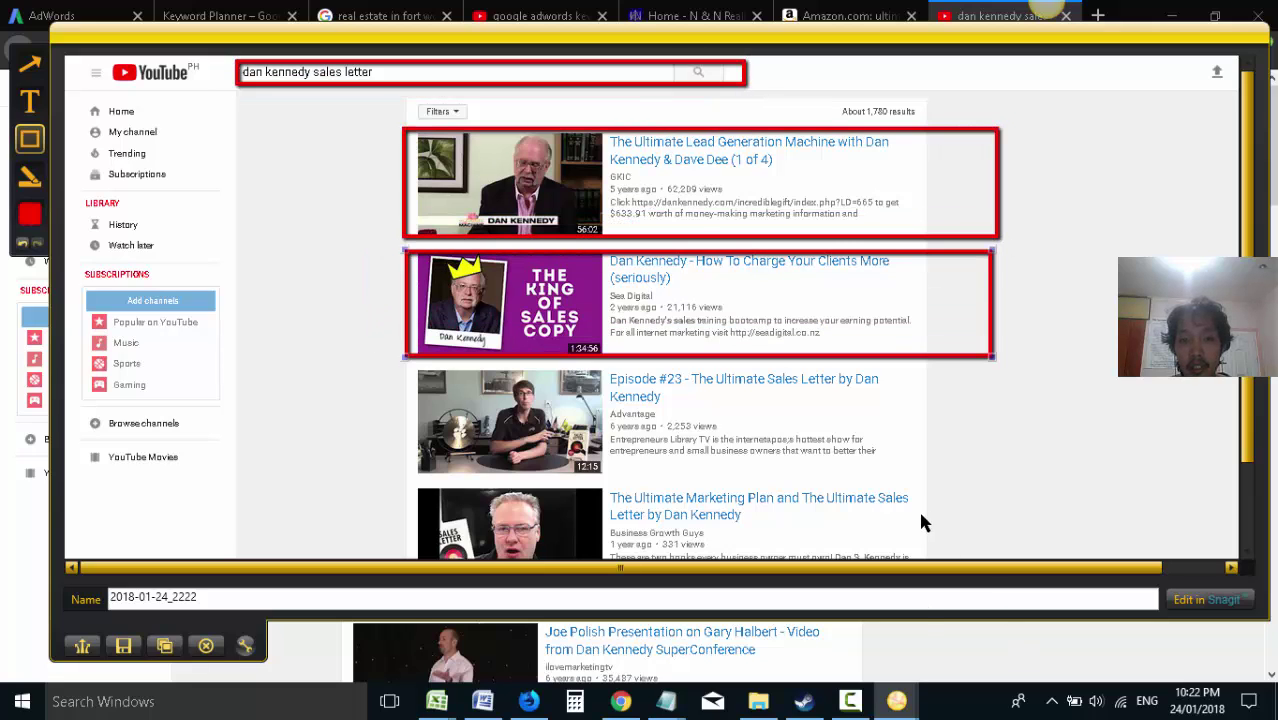
scroll(981, 425, "down", 2)
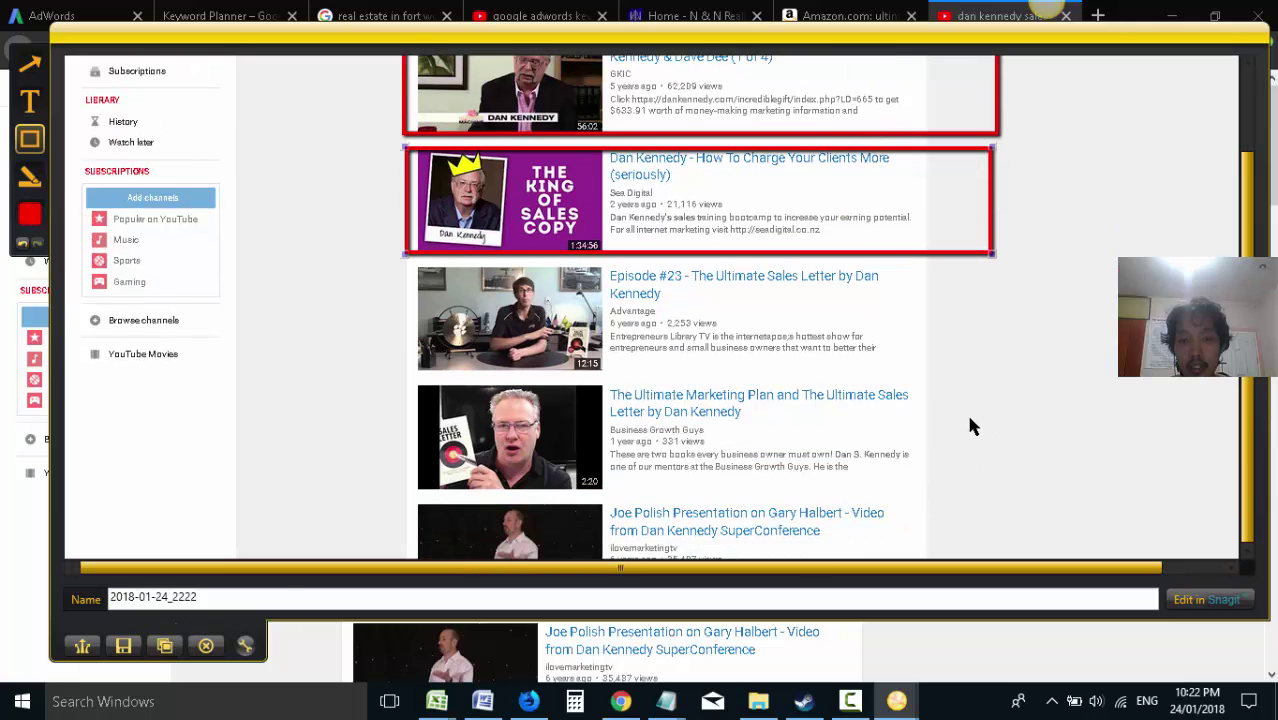
mouse_move(950, 381)
left_mouse_down()
mouse_move(486, 448)
mouse_move(397, 501)
left_mouse_up()
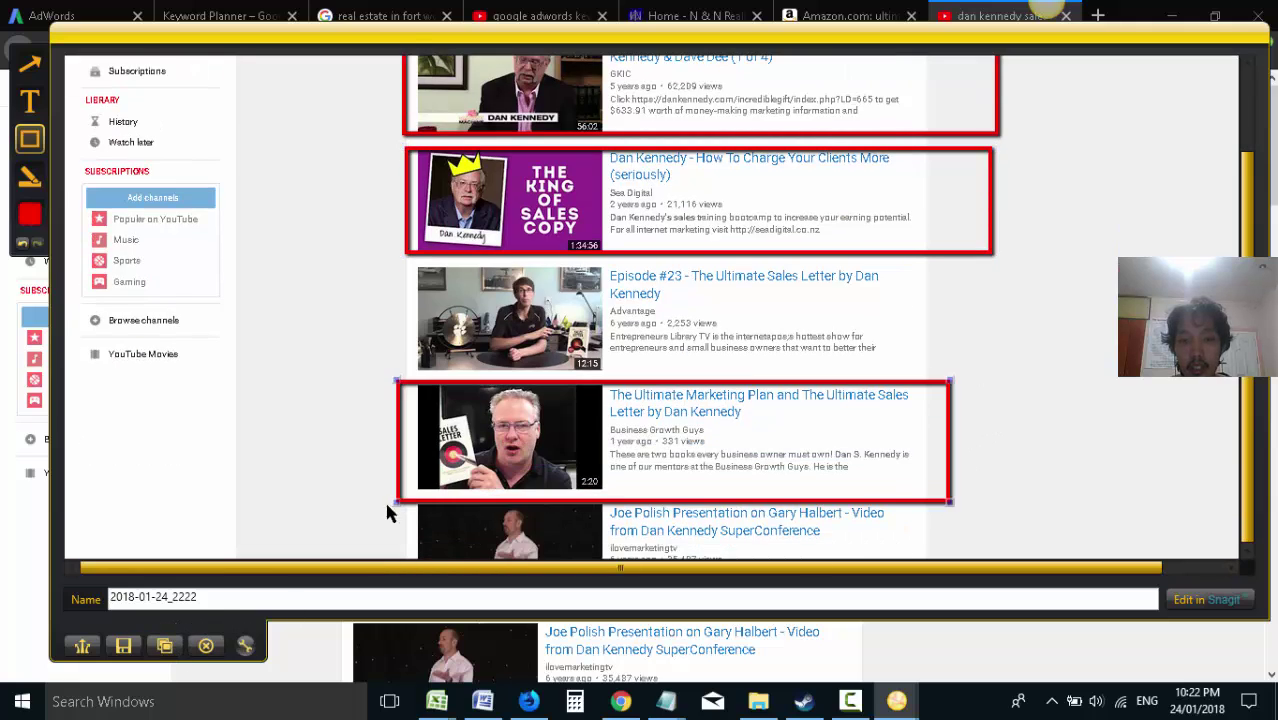
left_click(165, 646)
- In Word, paste the new YouTube capture on its own line between the YouTube link and list item 3
left_click(482, 701)
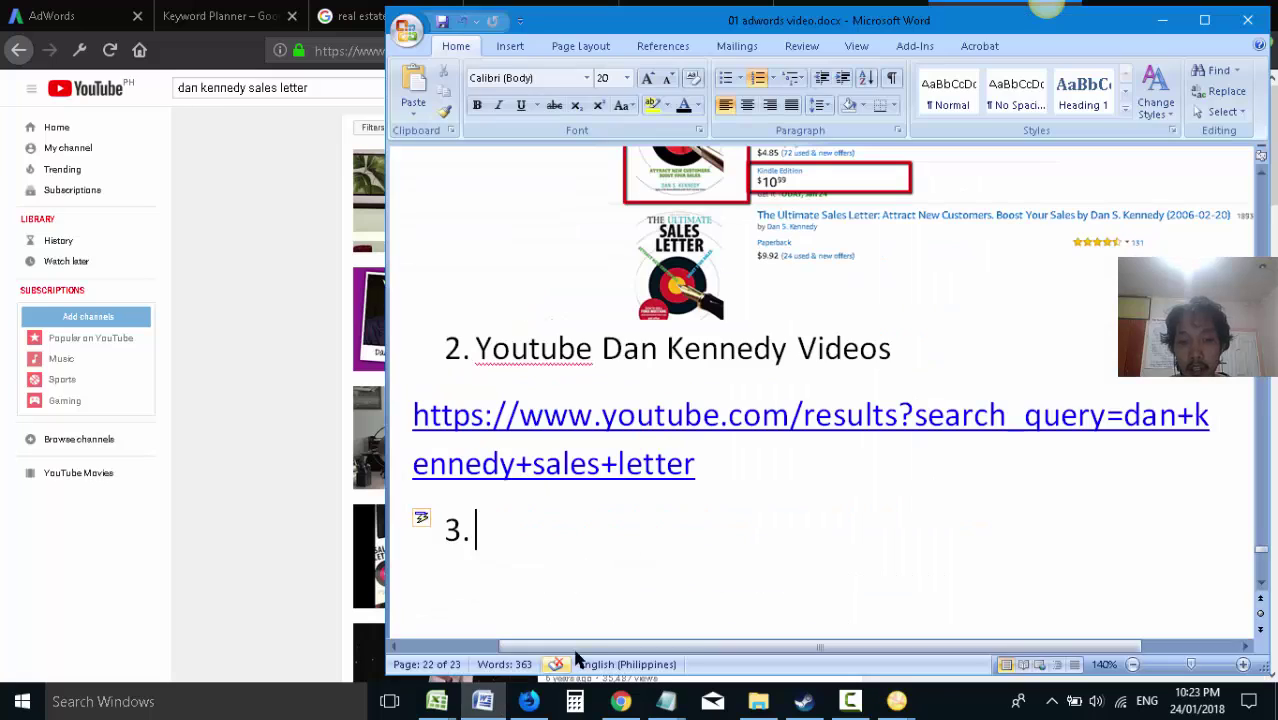
left_click(779, 468)
key("Return")
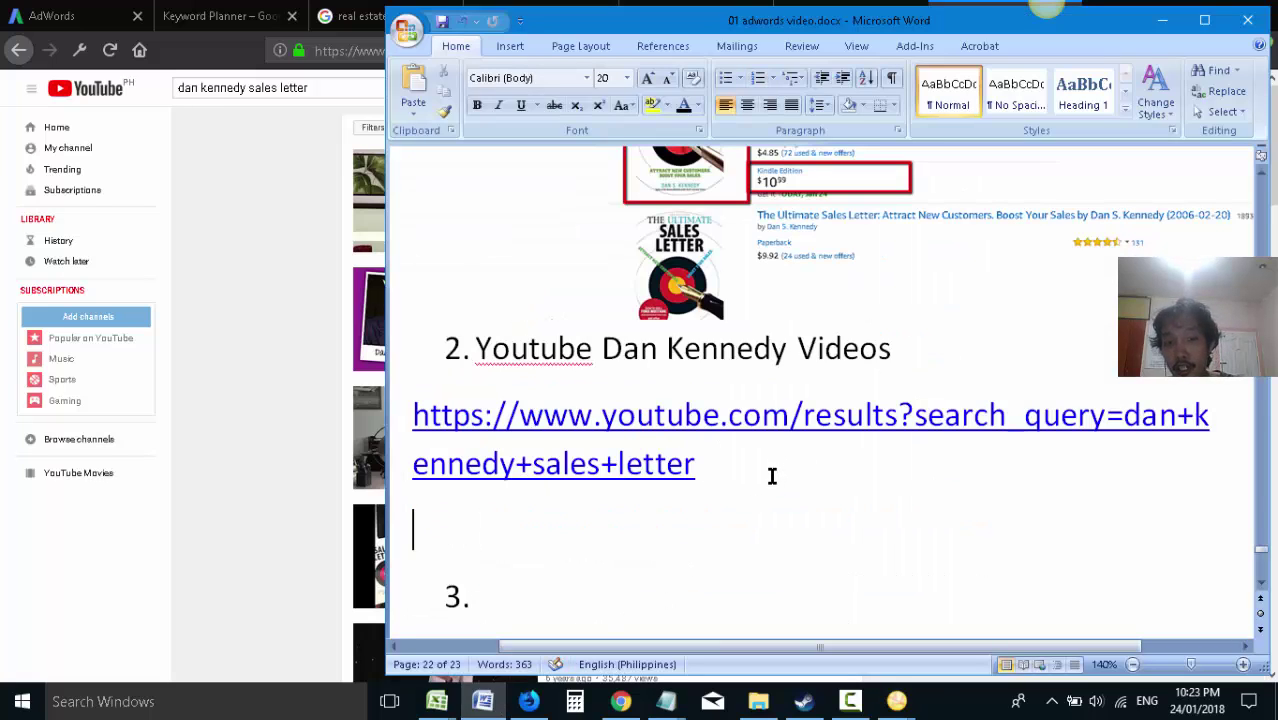
key("ctrl+v")
scroll(693, 517, "down", 5)
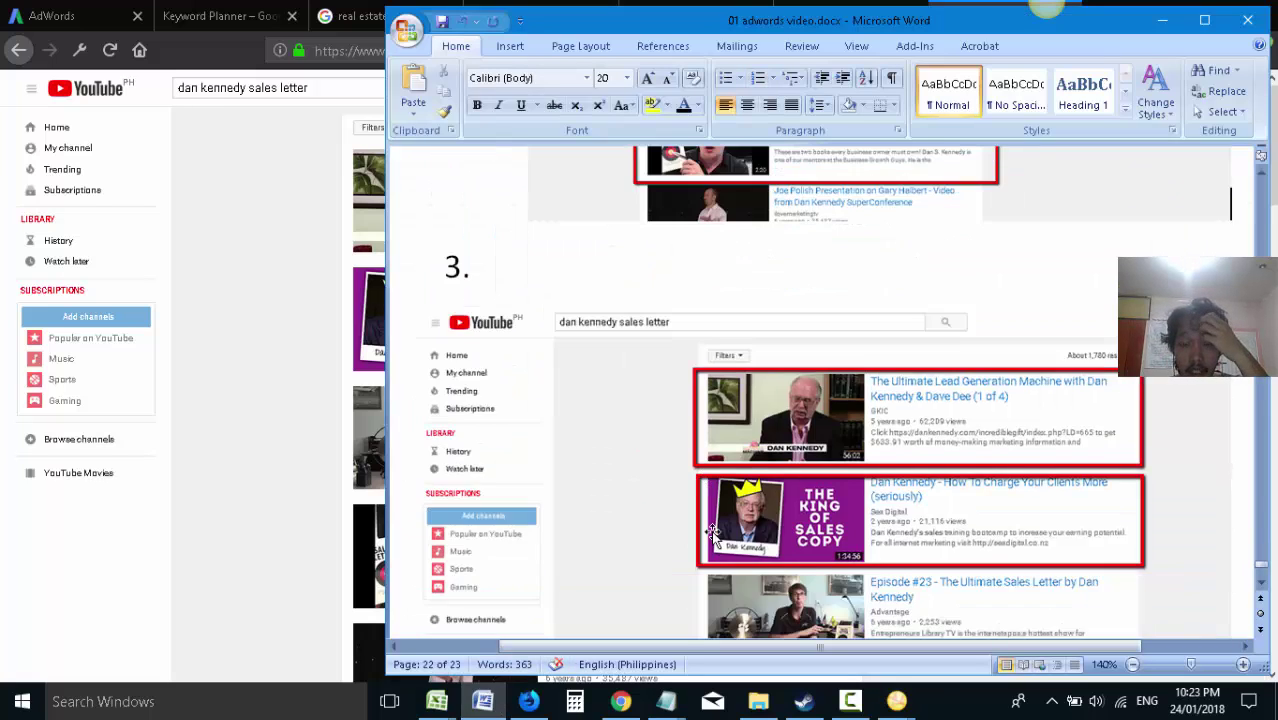
scroll(702, 467, "up", 3)
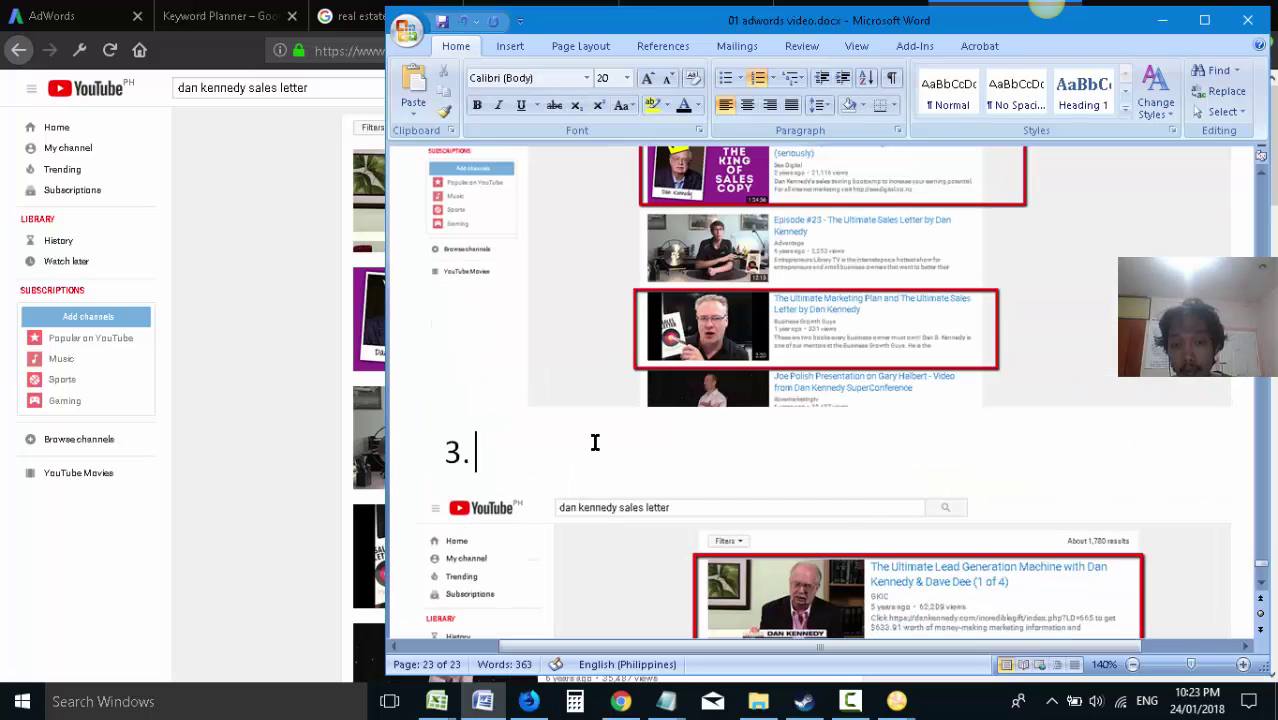
- Remove the empty item 3 above the last Dan Kennedy capture, and add list item "3. John Carlton - copywriter" below it
key("BackSpace")
key("BackSpace")
scroll(1107, 543, "down", 6)
scroll(1127, 520, "down", 1)
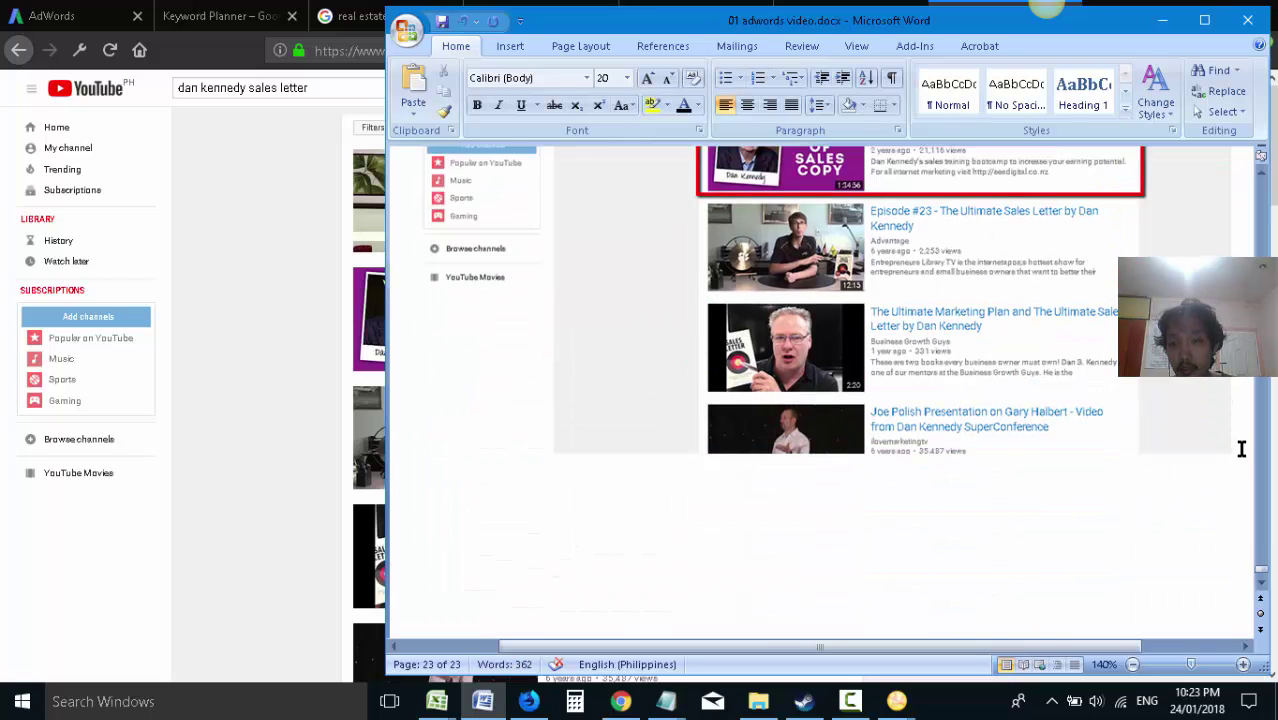
type("3")
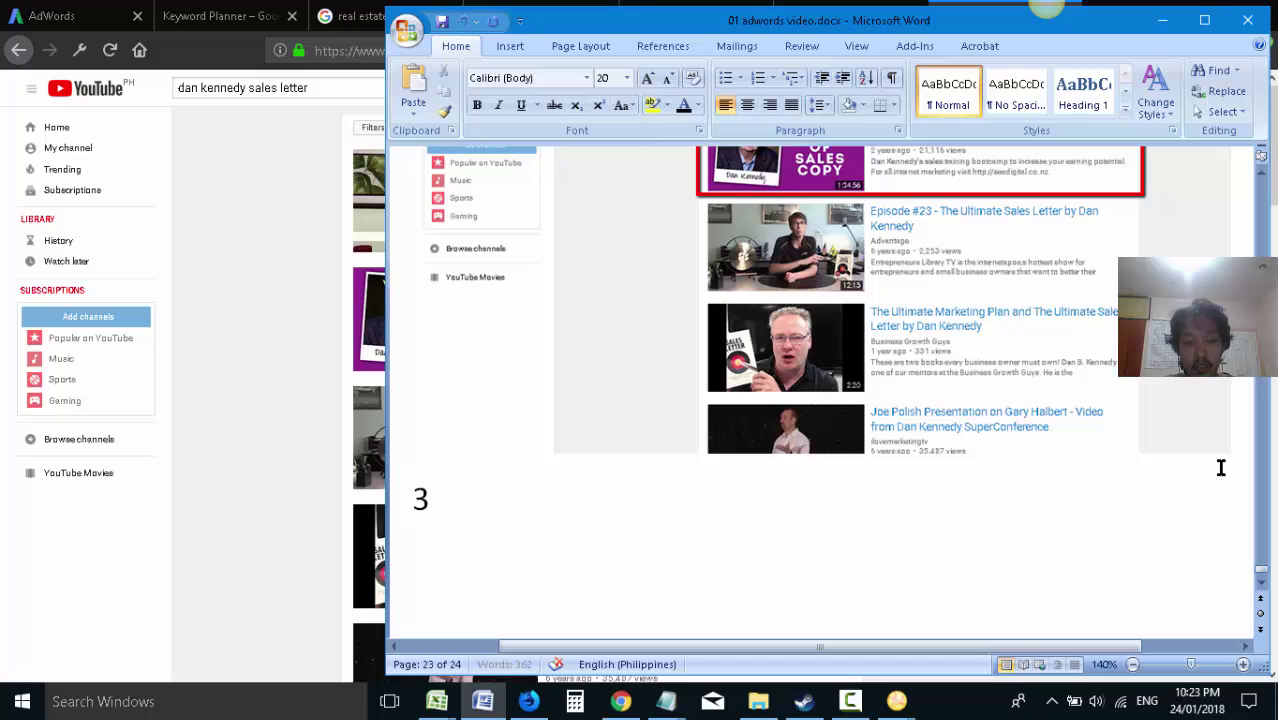
type(". John")
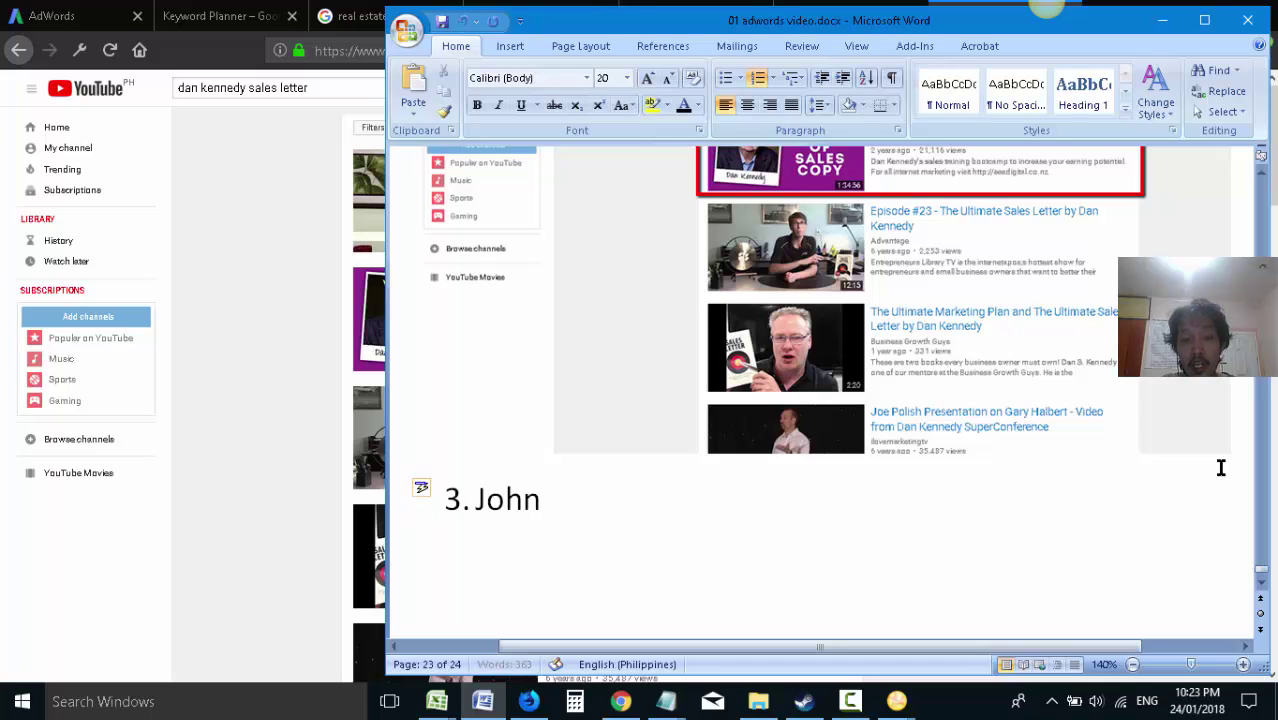
type(" Carlton")
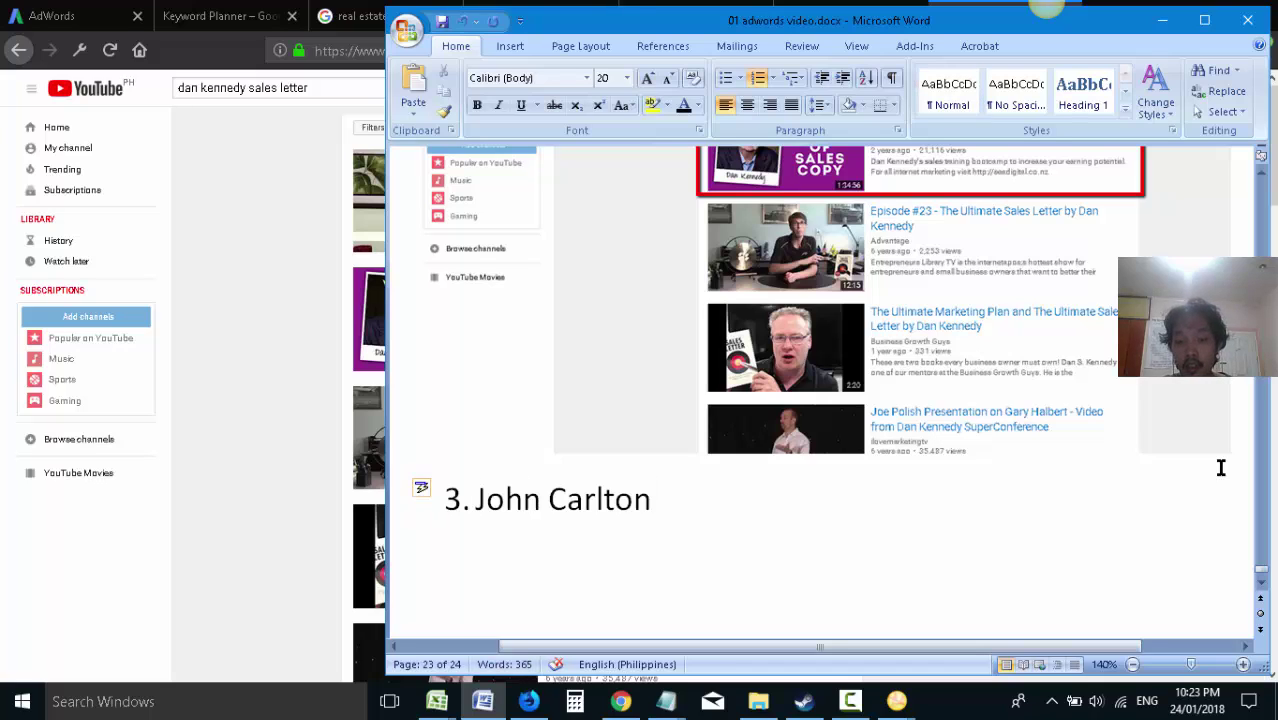
type(" - copywriter")
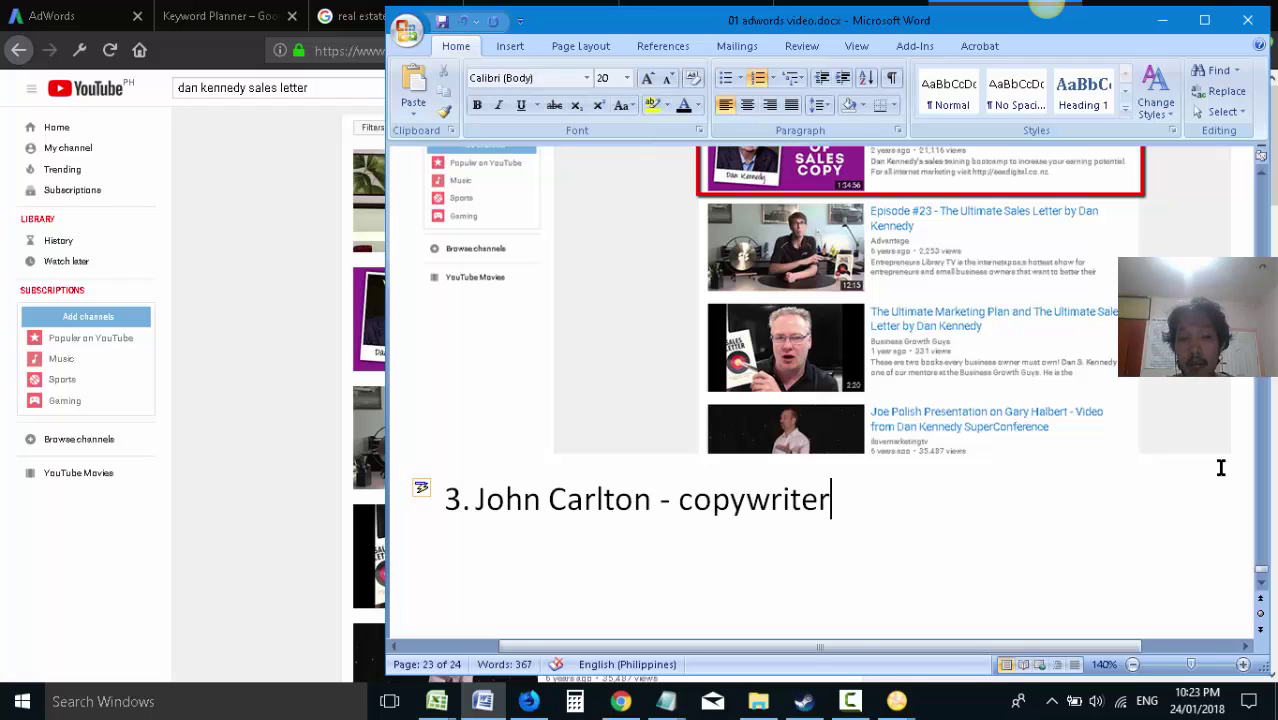
- Switch back to Firefox and search YouTube for "john carlton copywriting"
left_click(340, 120)
left_click_drag(330, 86, 151, 86)
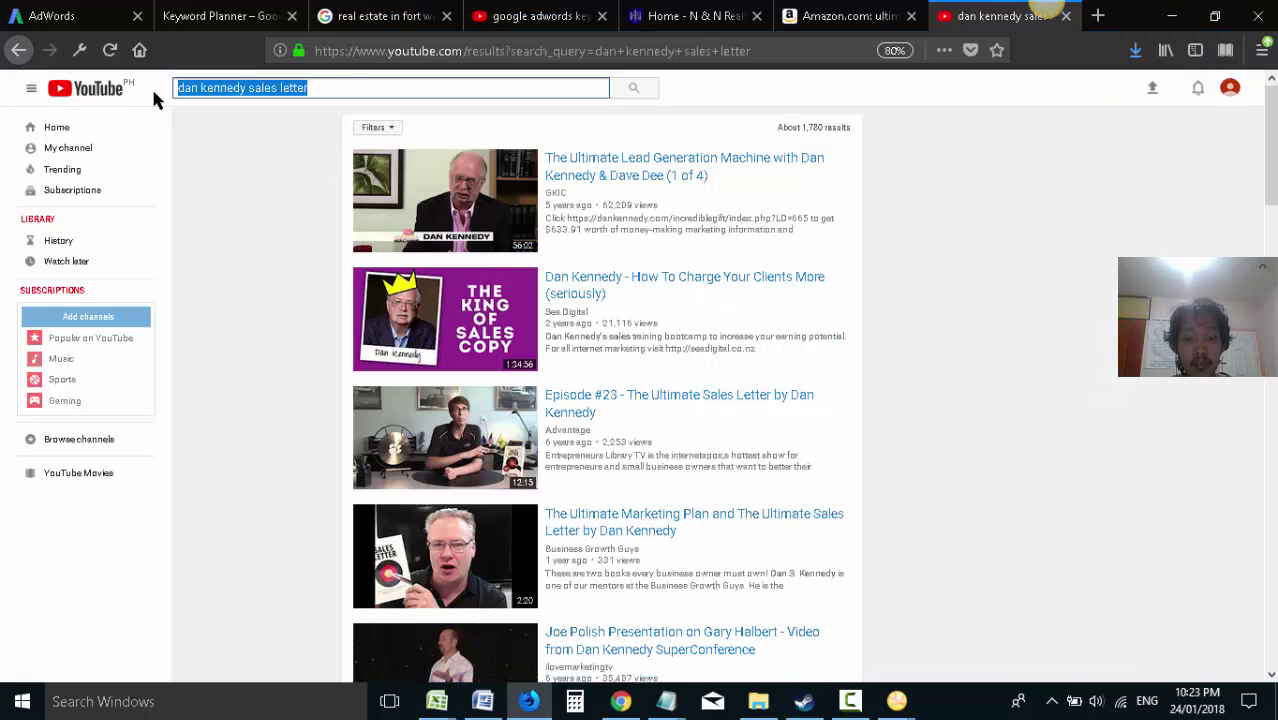
key("BackSpace")
type("john carlton copywriting")
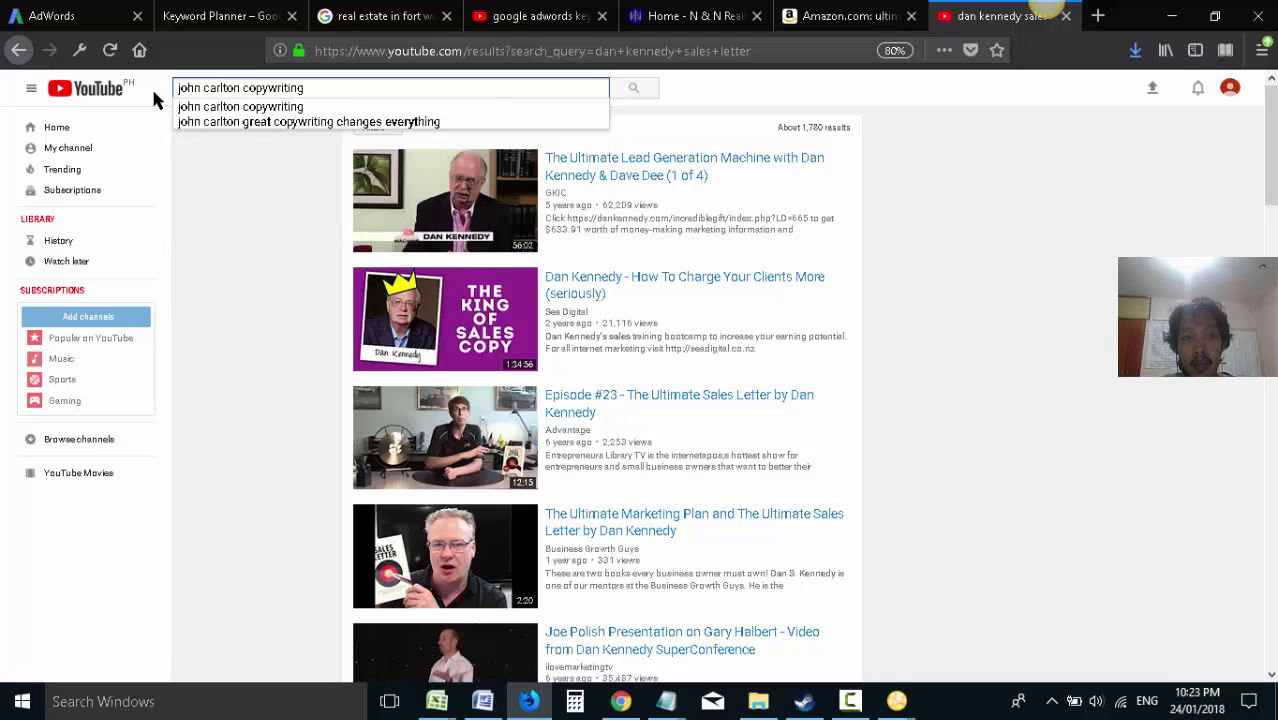
key("Return")
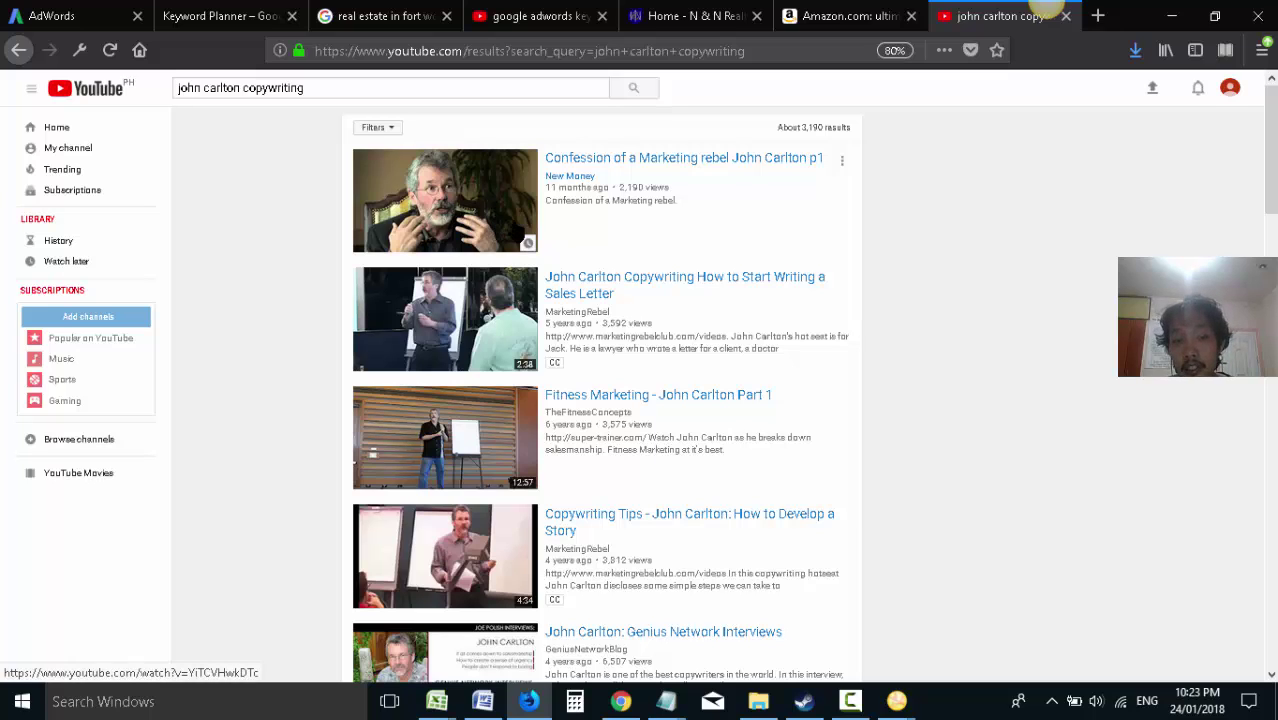
- Look through the John Carlton results and take a Snagit capture of the YouTube page from its search box down
scroll(1240, 500, "down", 3)
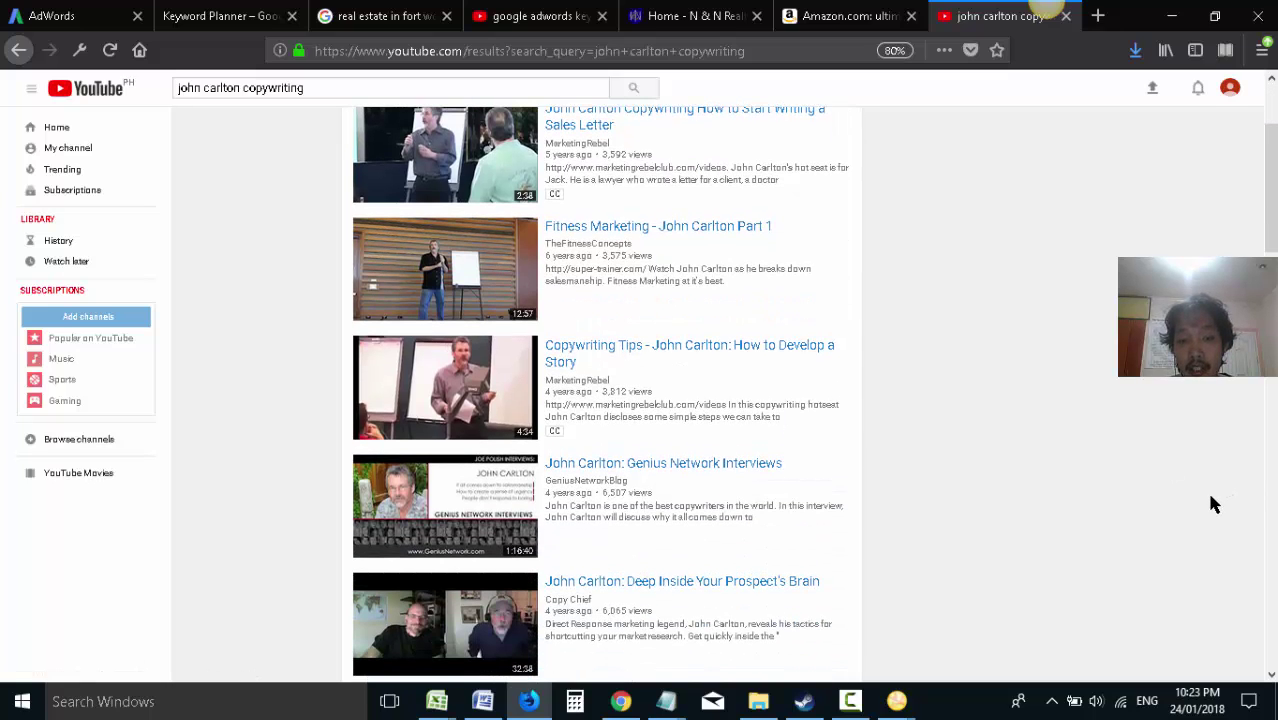
scroll(830, 590, "down", 3)
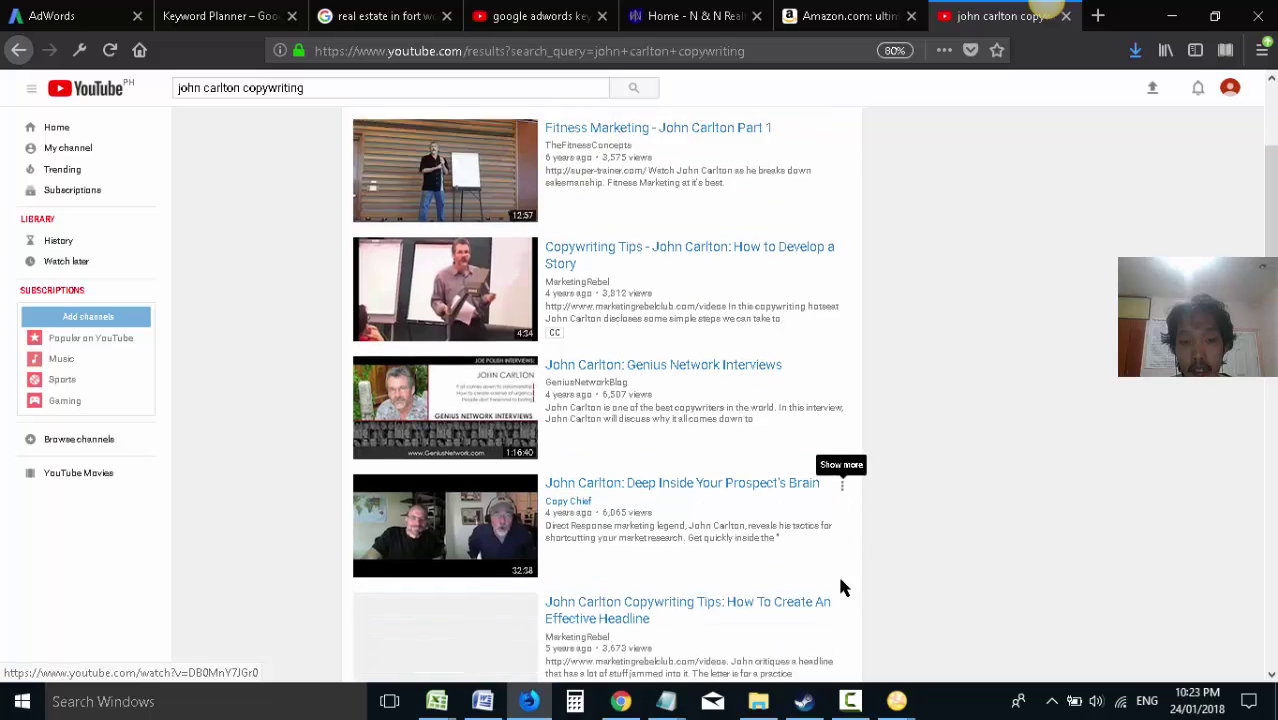
scroll(1128, 544, "up", 6)
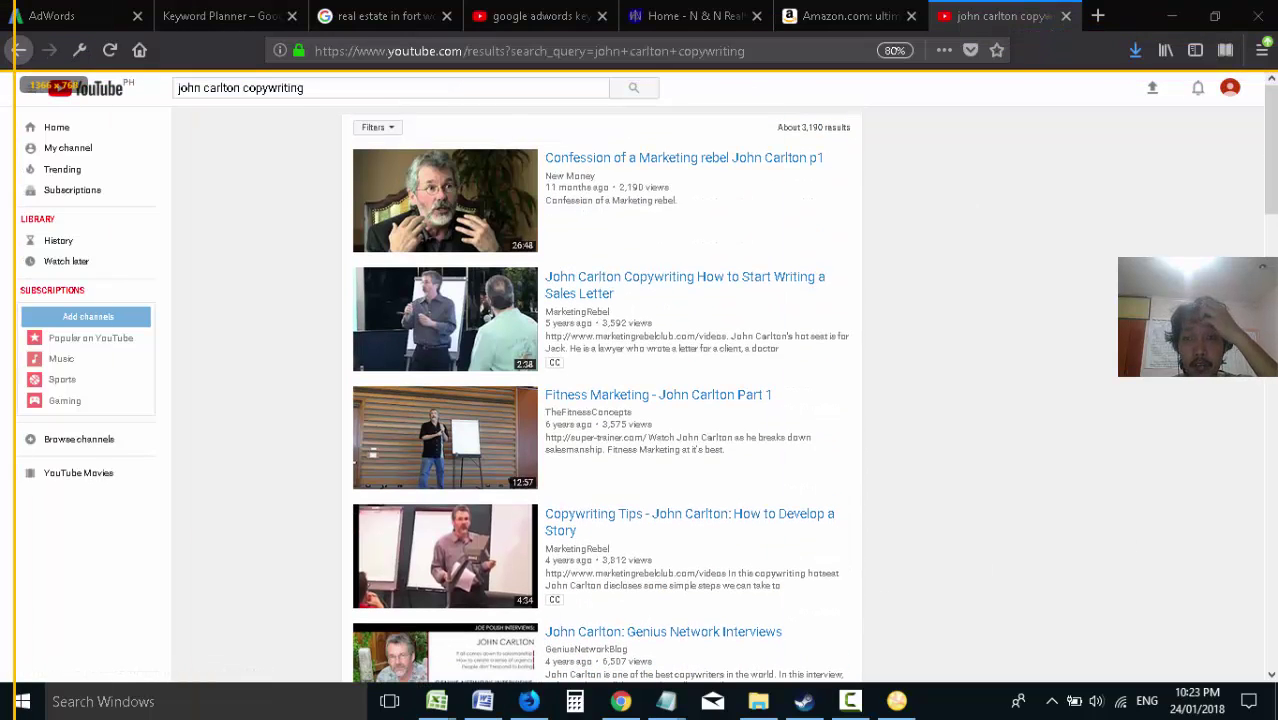
left_click_drag(1276, 718, 990, 680)
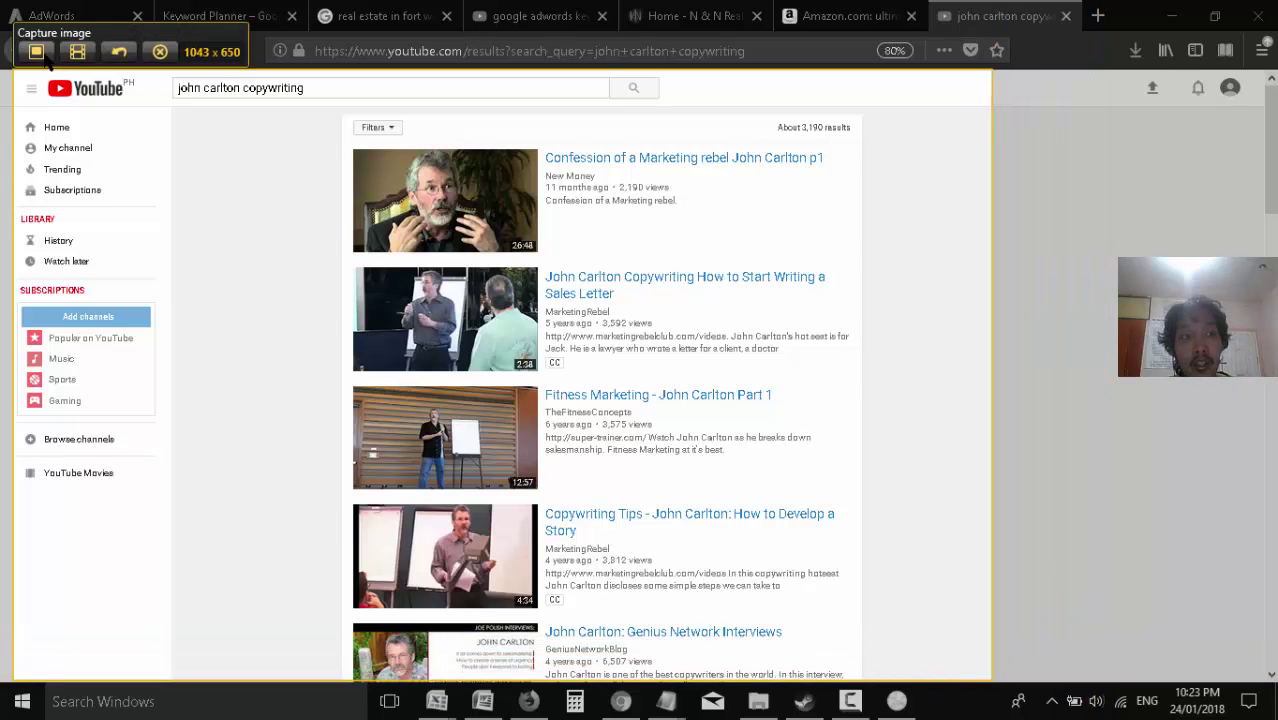
left_click(36, 51)
- Frame the first three John Carlton video results with red rectangles and copy the annotated capture
left_click(127, 140)
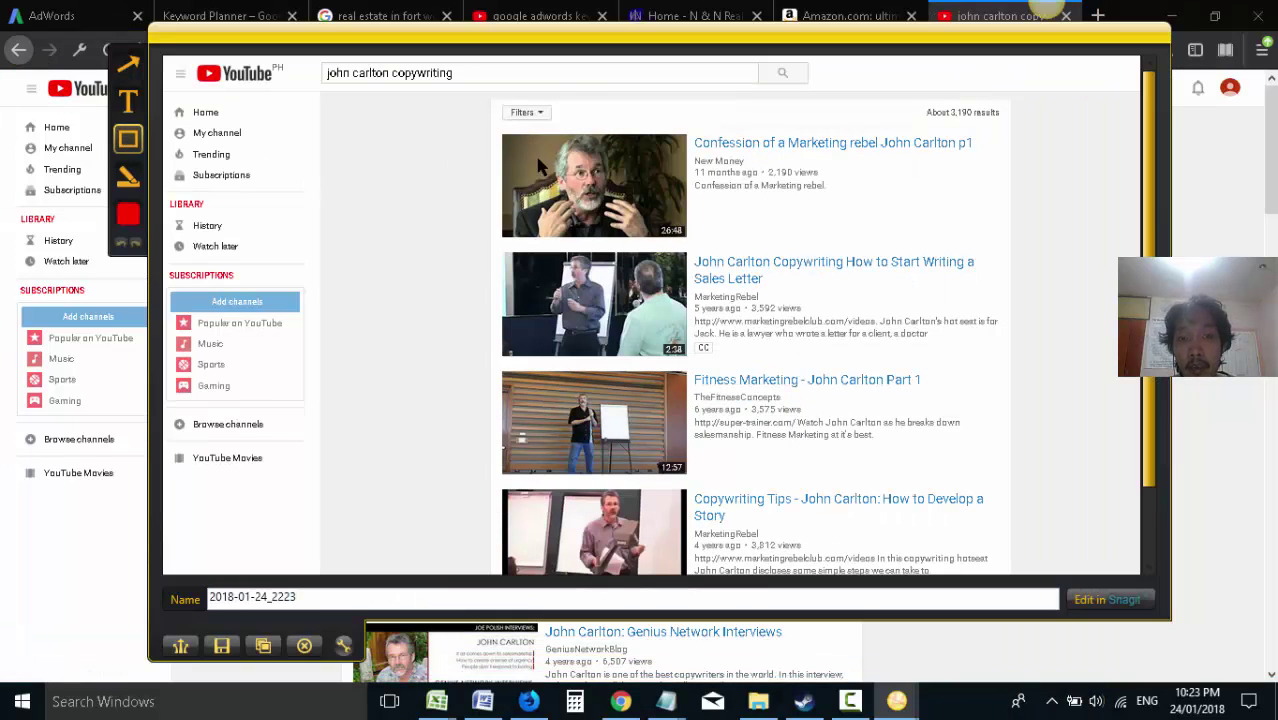
mouse_move(481, 128)
left_mouse_down()
mouse_move(977, 244)
mouse_move(1011, 240)
mouse_move(650, 305)
mouse_move(440, 362)
mouse_move(467, 357)
left_mouse_up()
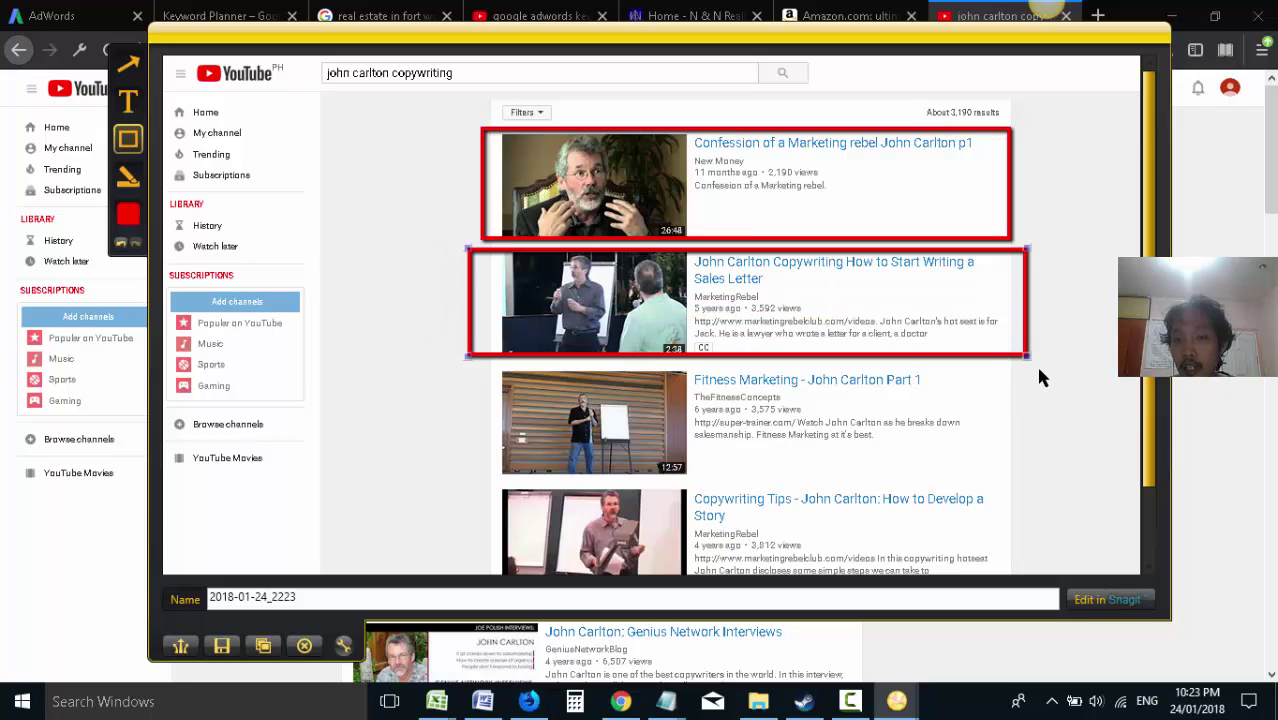
left_click_drag(1038, 374, 473, 481)
scroll(665, 485, "down", 1)
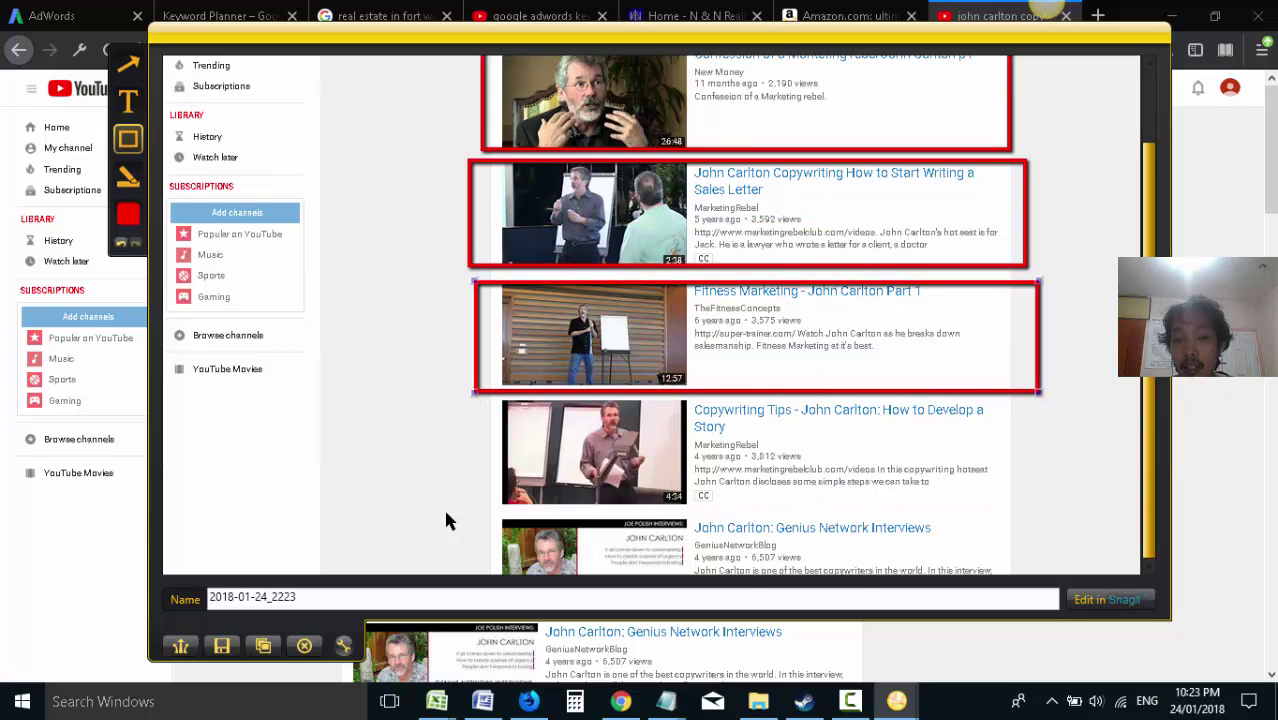
left_click(263, 645)
- In Word, paste the annotated John Carlton capture outside the list, below item 3
left_click(482, 701)
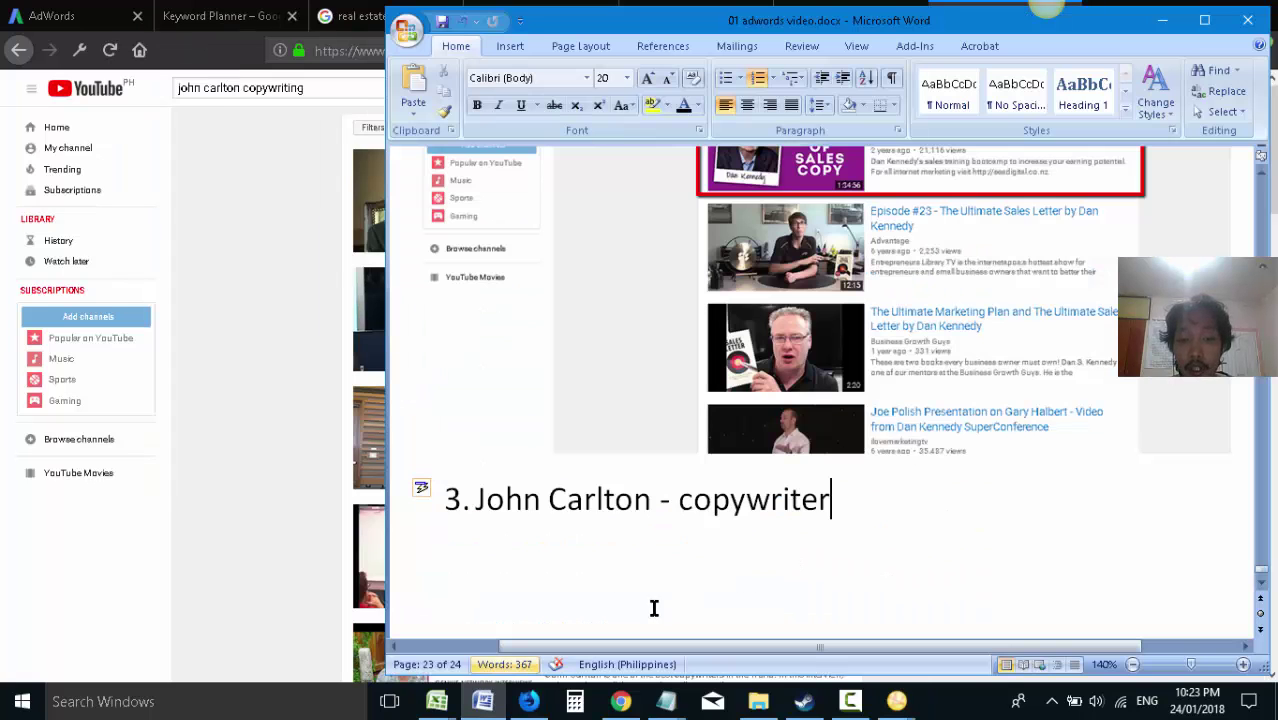
key("ctrl+Return")
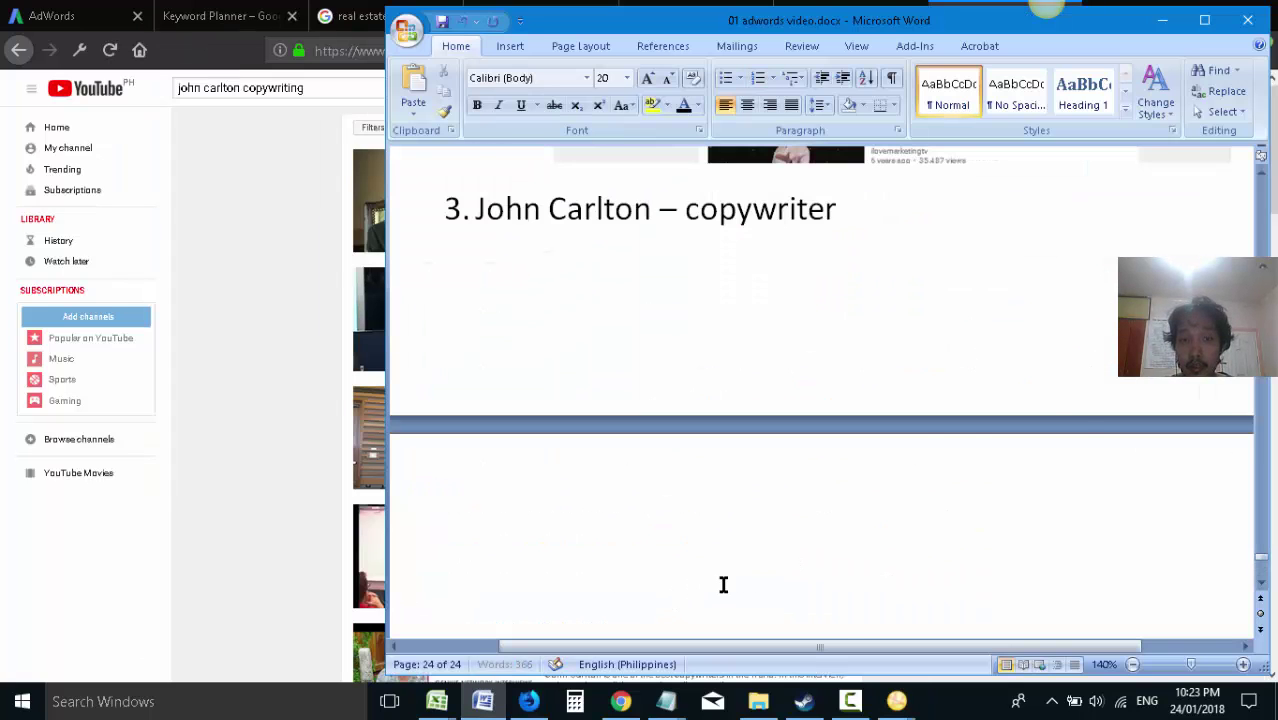
key("ctrl+v")
- Review the copywriting resources in the document, from the Dan Kennedy book entry through the John Carlton capture
scroll(794, 512, "up", 15)
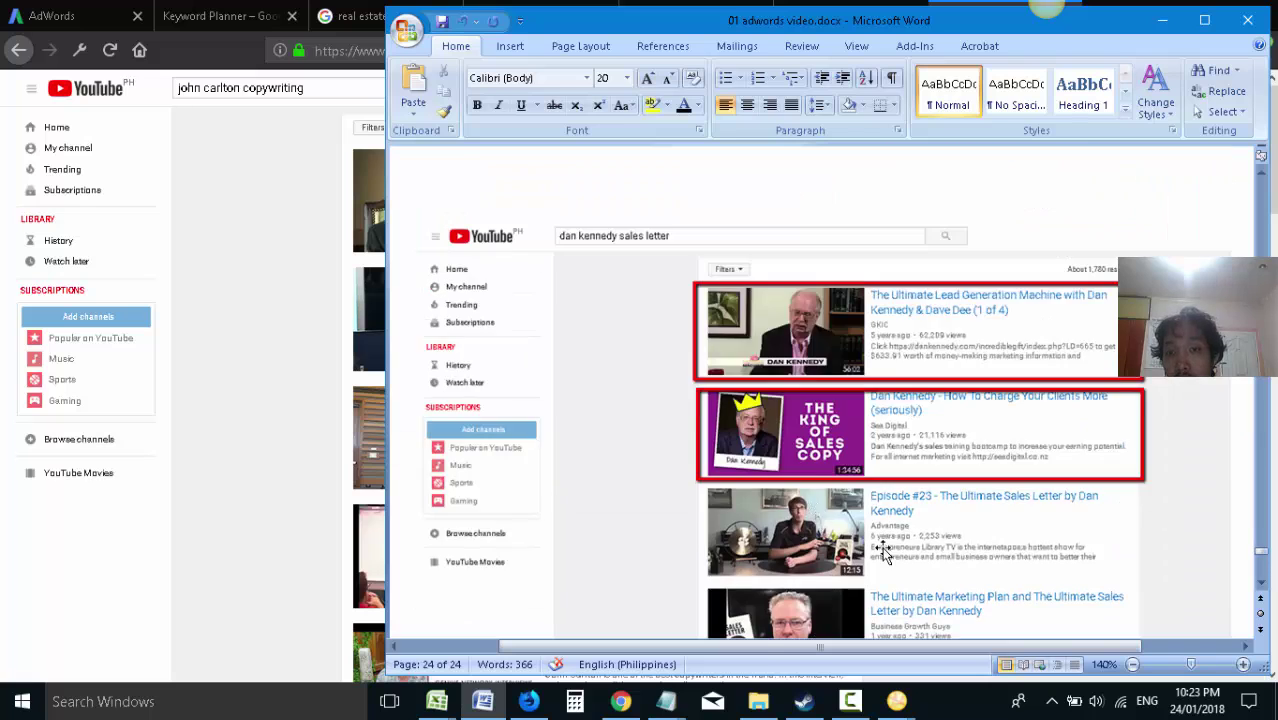
scroll(834, 569, "down", 5)
left_click(790, 485)
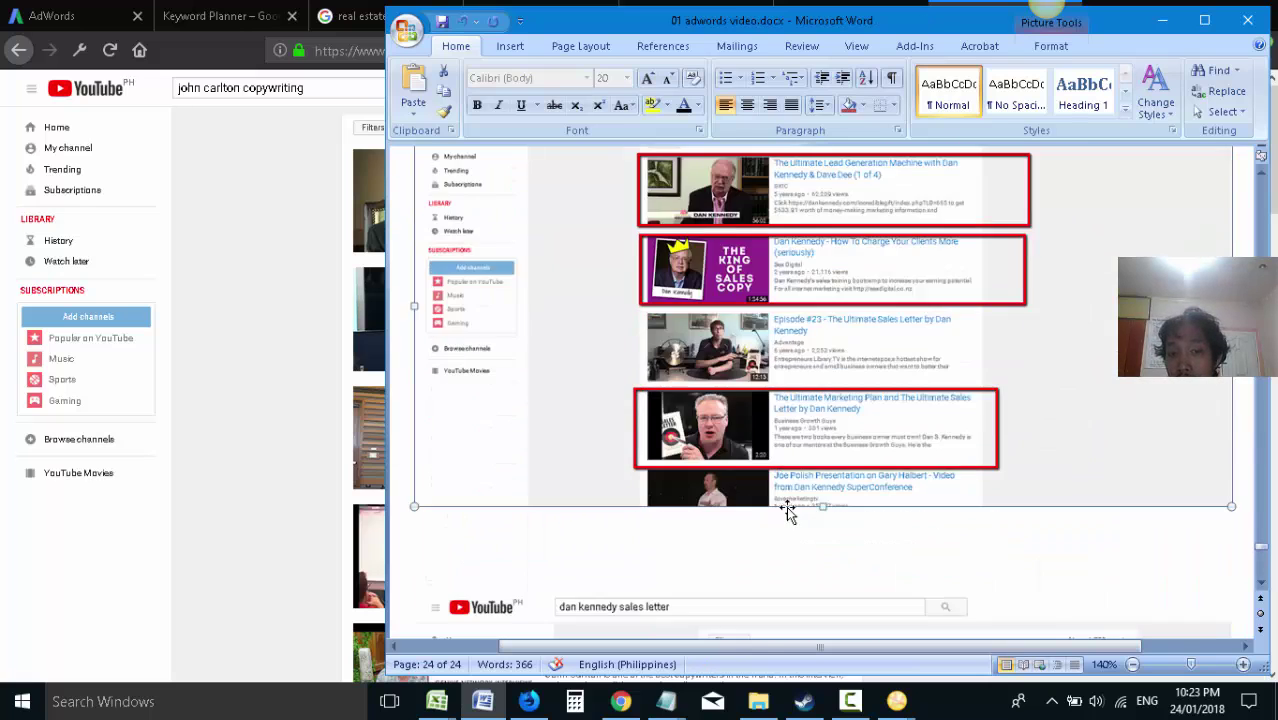
scroll(790, 485, "down", 8)
scroll(752, 444, "up", 1)
scroll(760, 450, "down", 8)
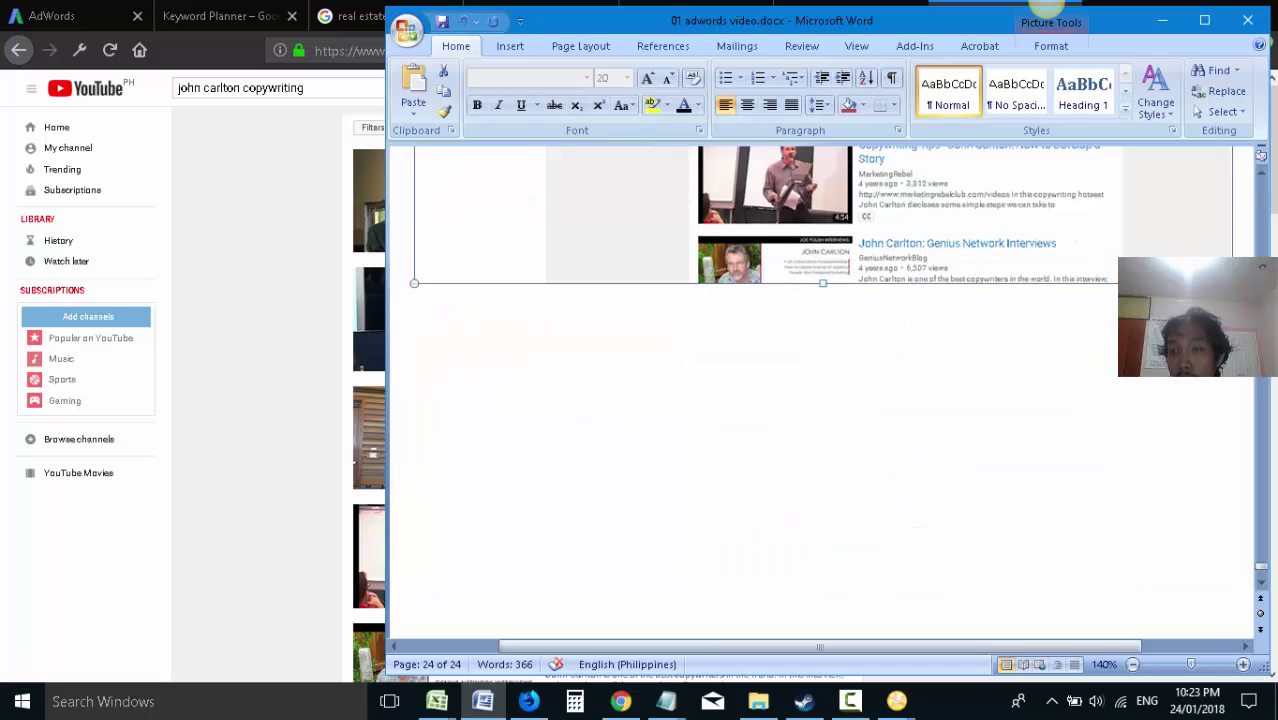
left_click(1149, 379)
scroll(1149, 379, "up", 10)
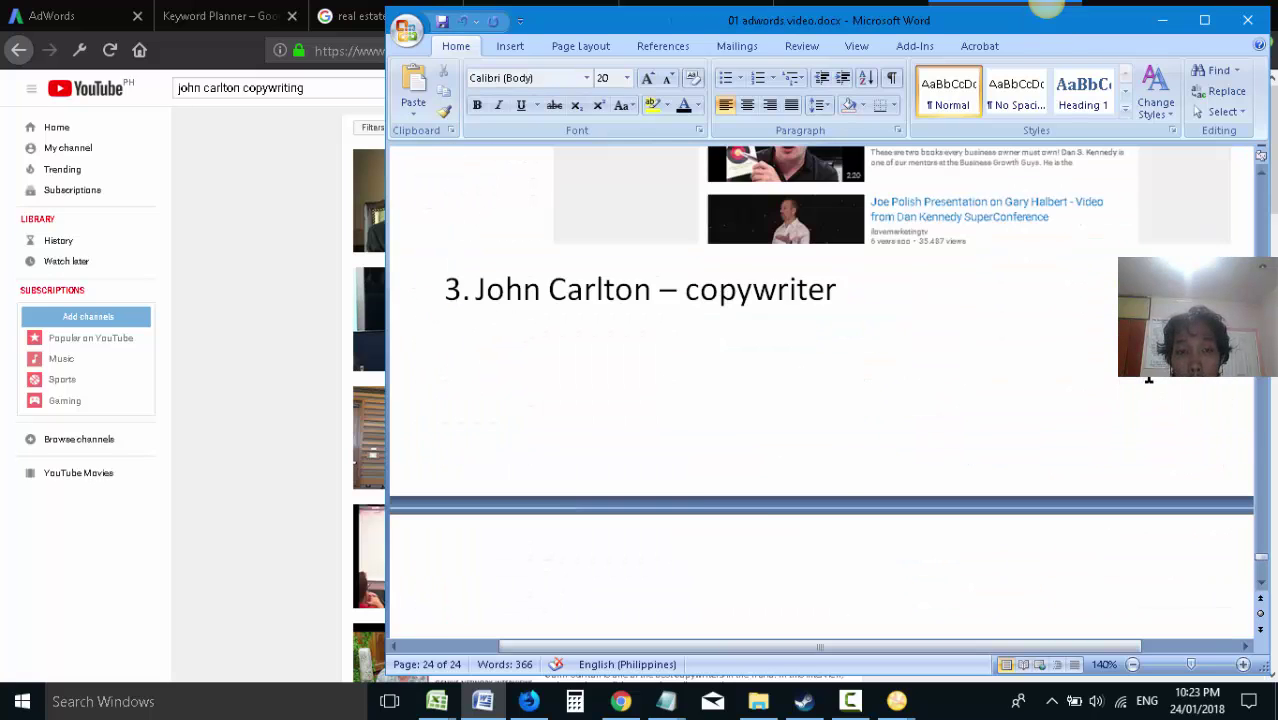
scroll(1145, 381, "up", 3)
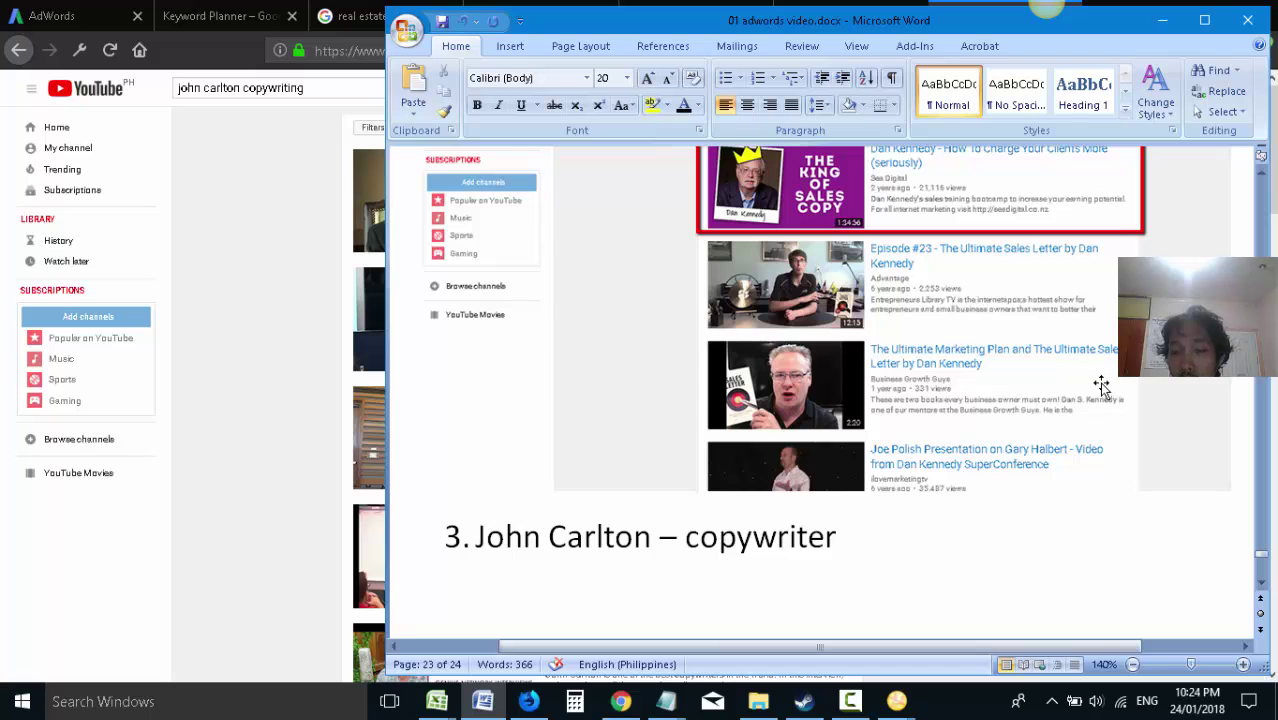
scroll(1095, 385, "up", 5)
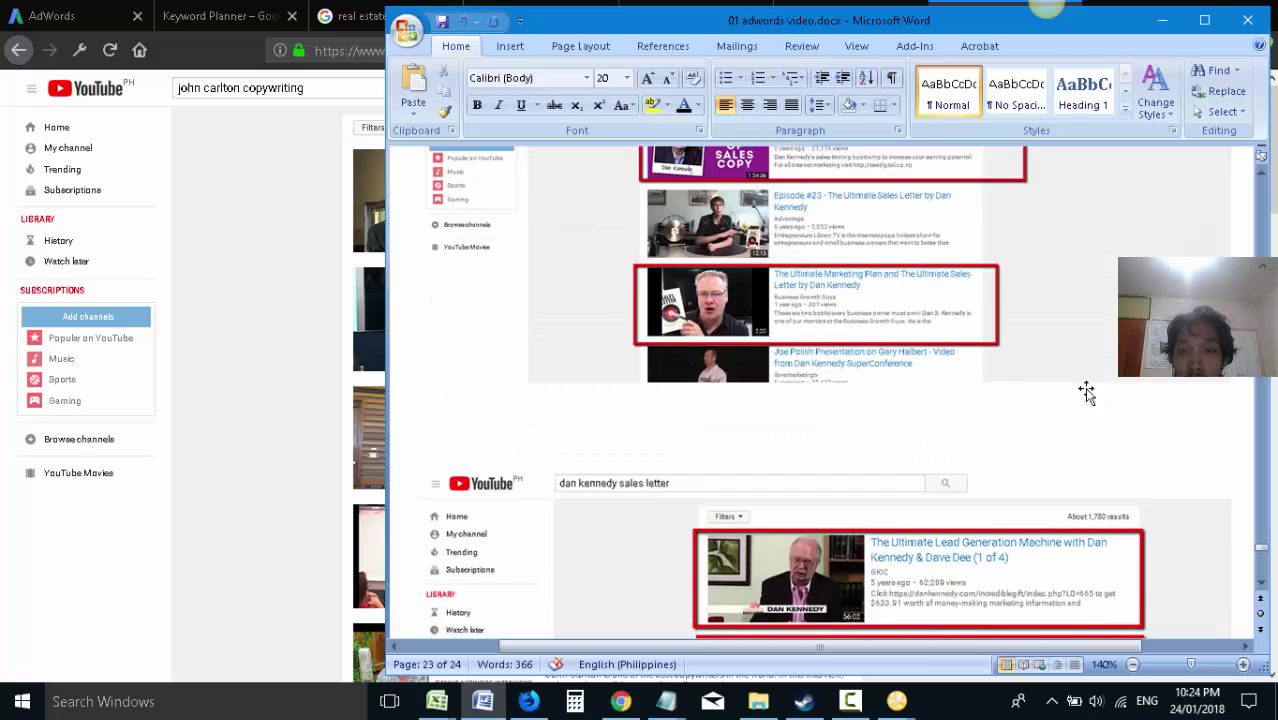
scroll(1057, 412, "up", 10)
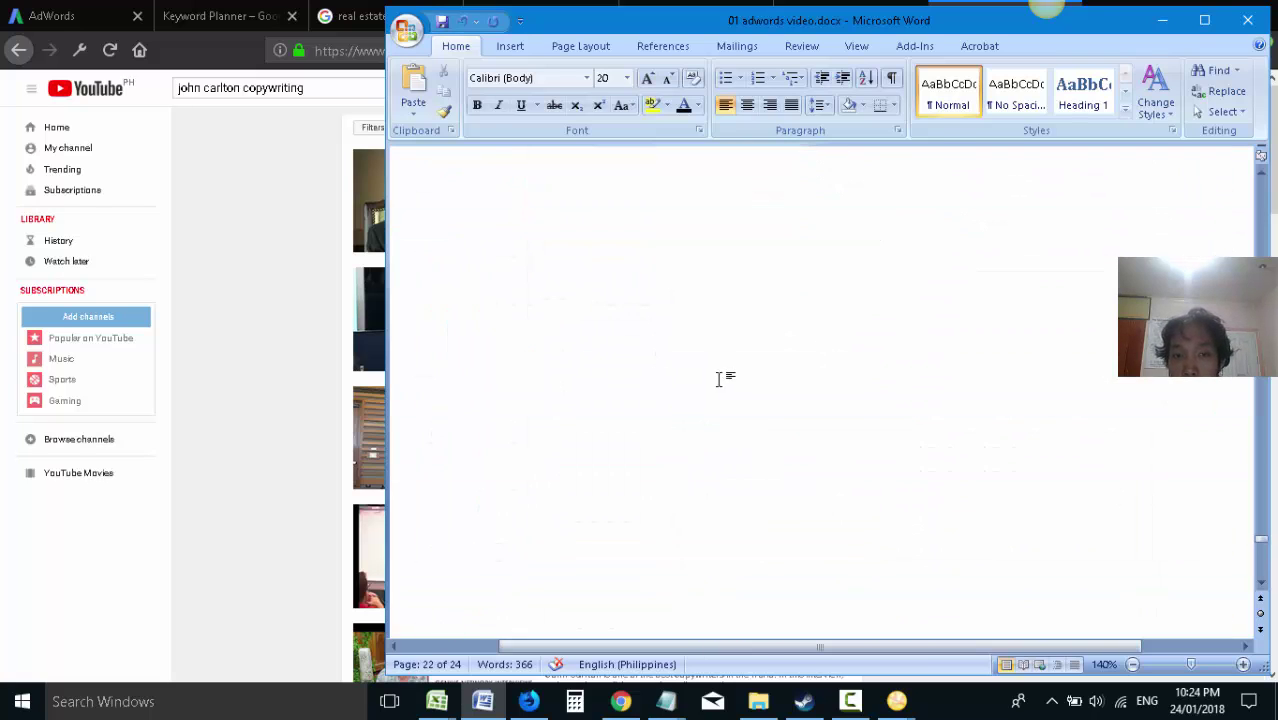
scroll(790, 410, "down", 6)
scroll(785, 405, "up", 4)
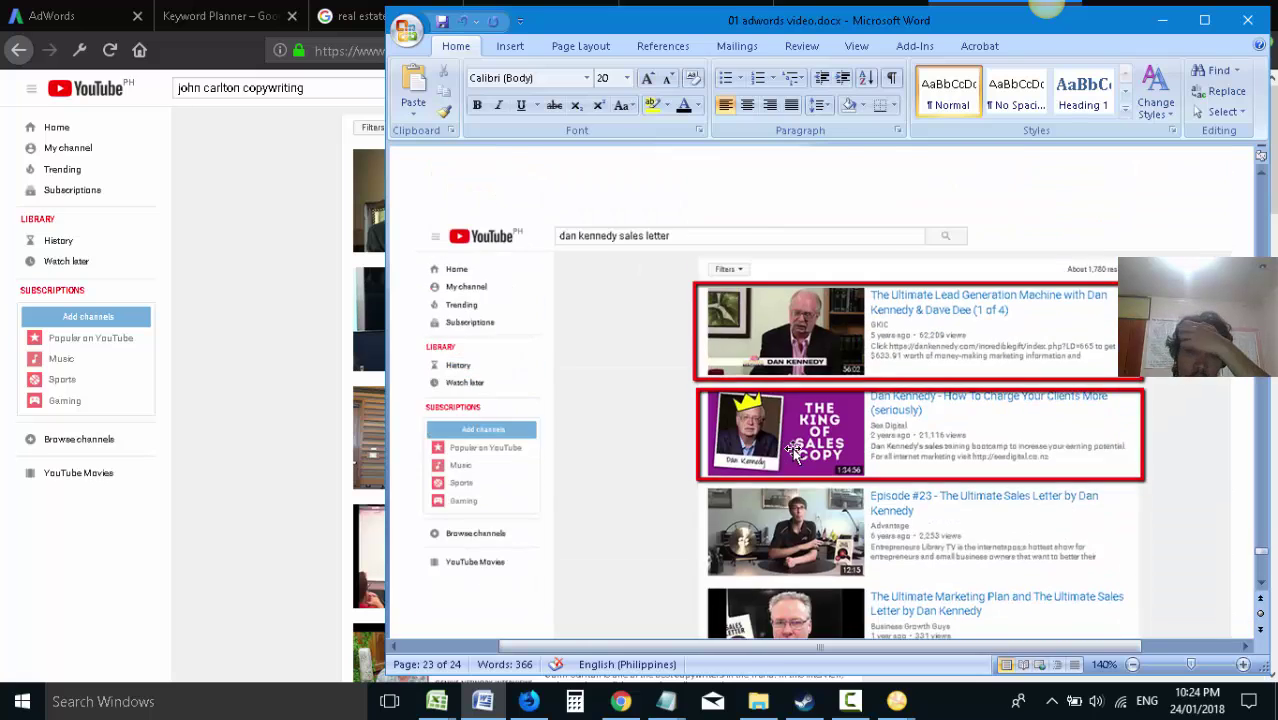
scroll(810, 451, "up", 8)
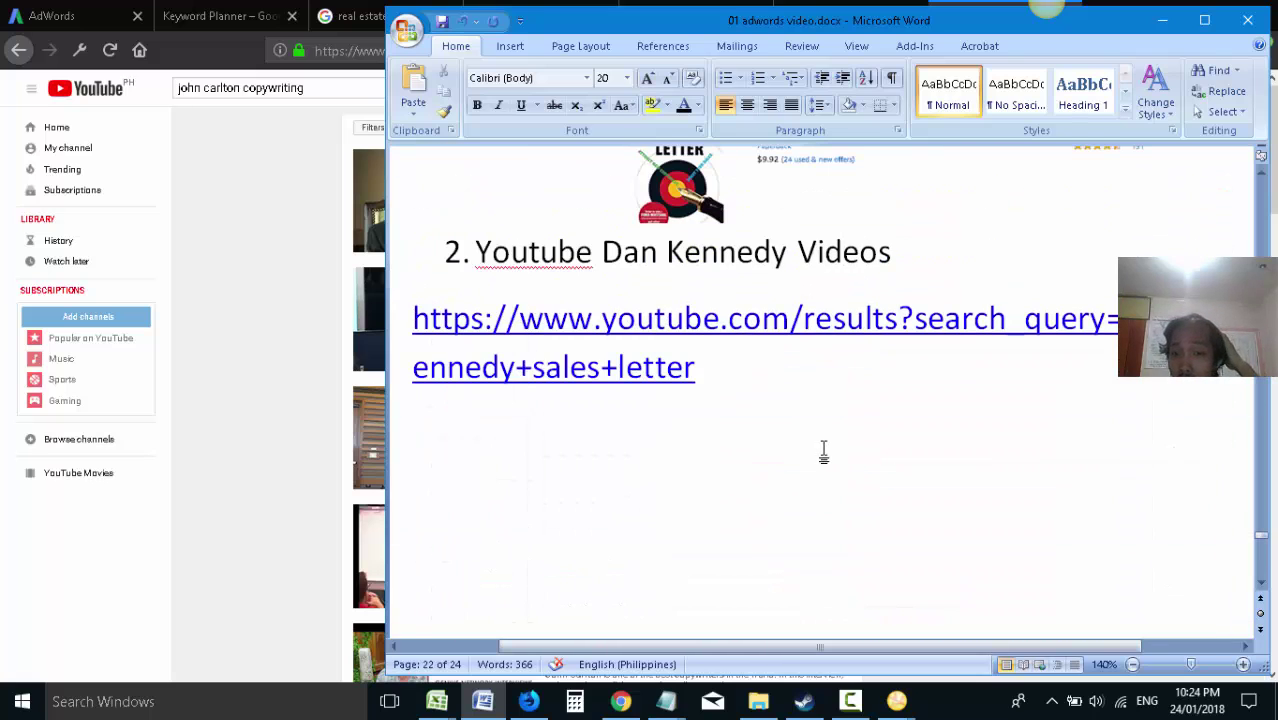
scroll(824, 455, "up", 3)
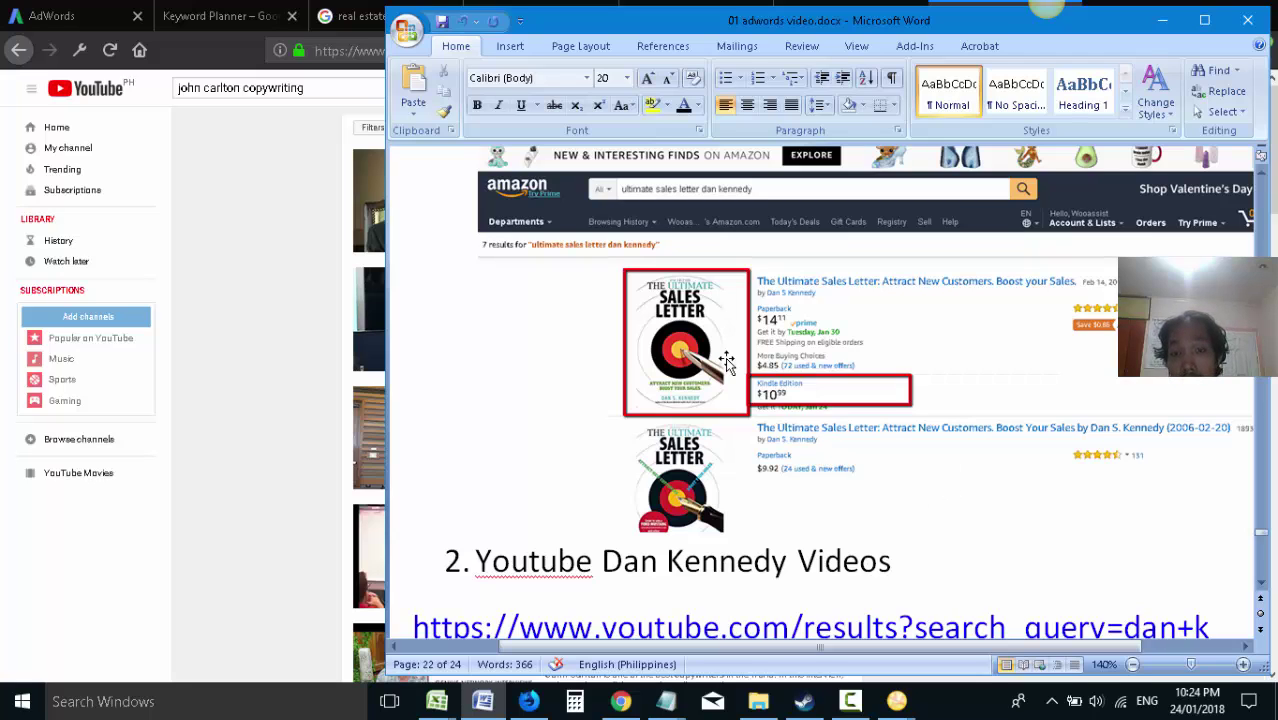
scroll(730, 373, "up", 2)
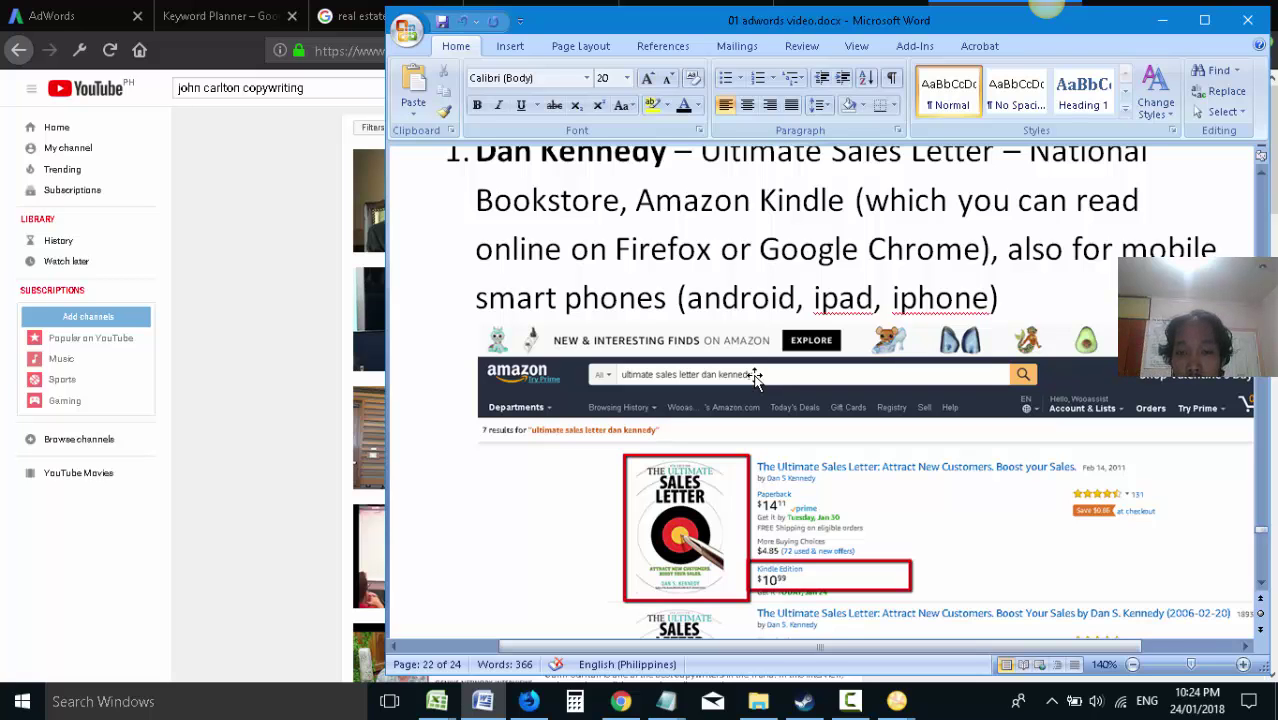
scroll(756, 374, "up", 3)
scroll(813, 402, "down", 10)
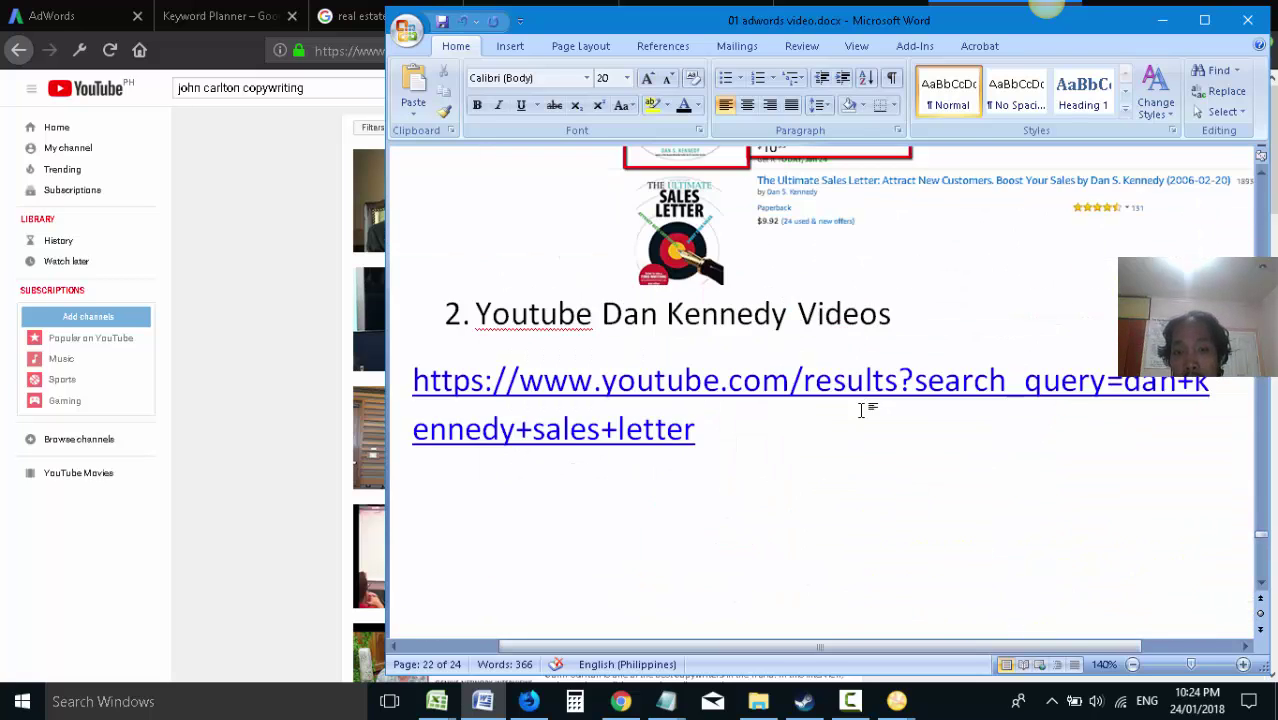
scroll(874, 408, "down", 10)
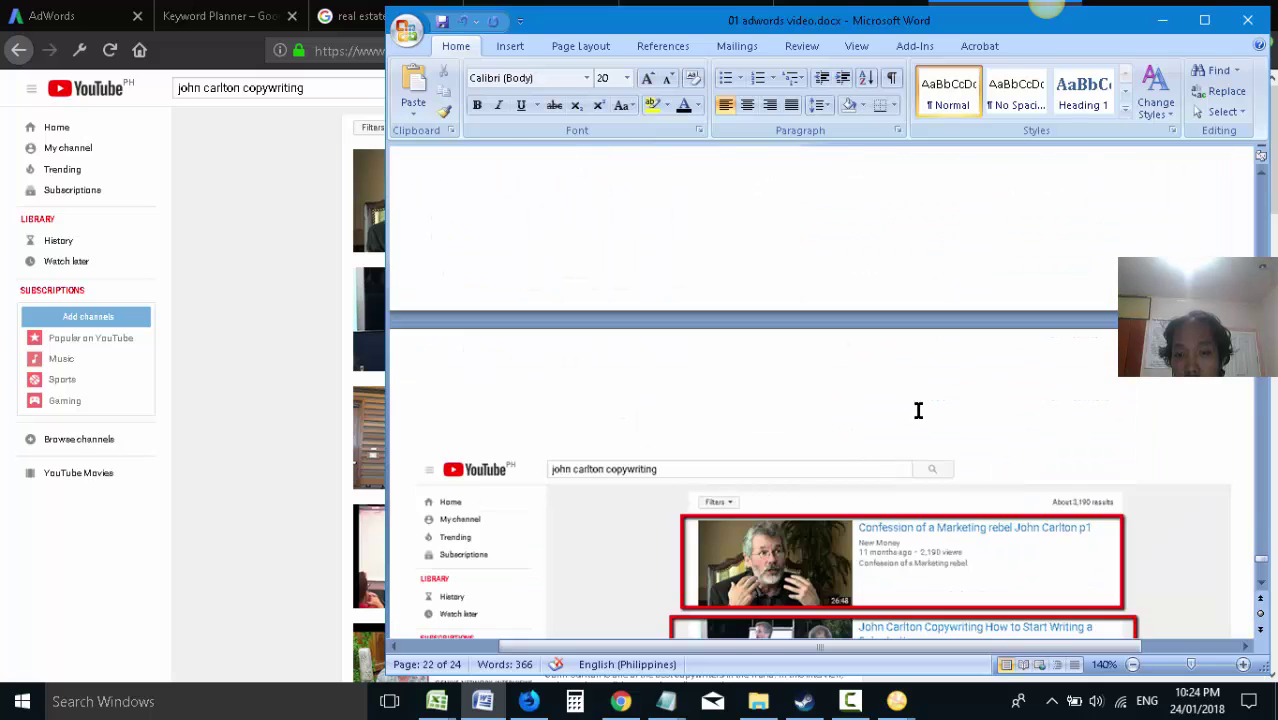
scroll(926, 416, "up", 3)
left_click(924, 517)
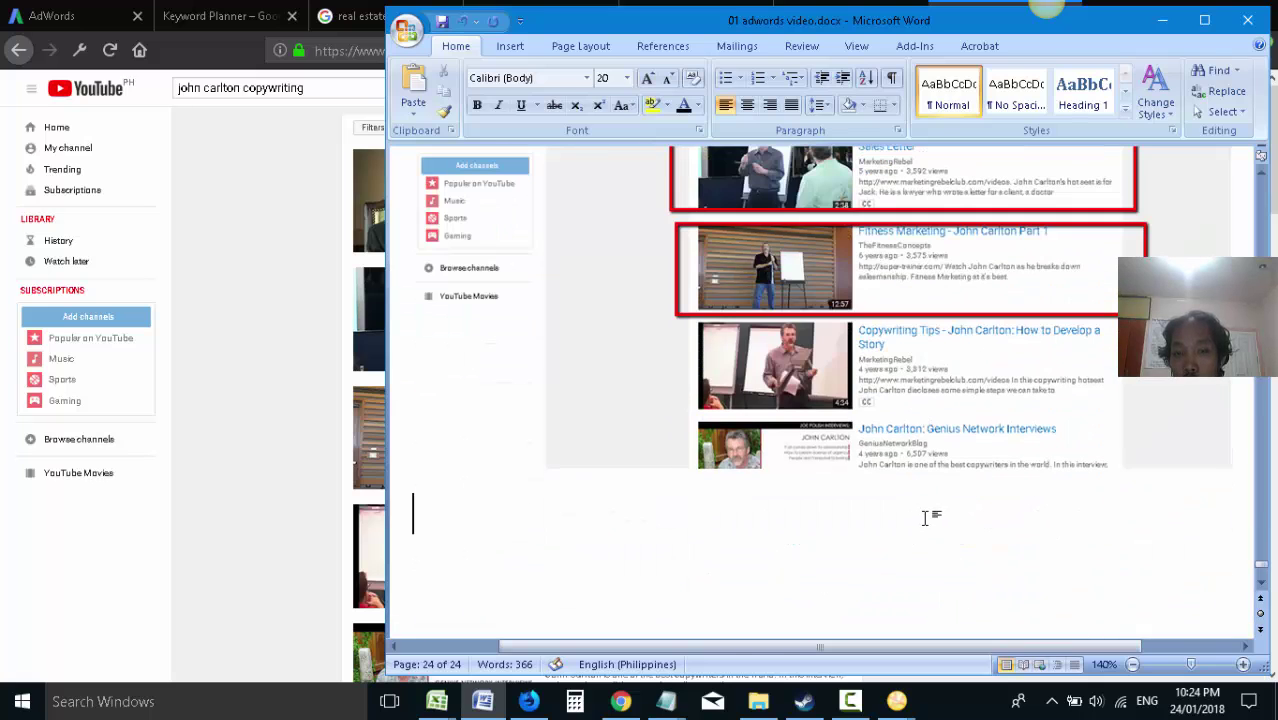
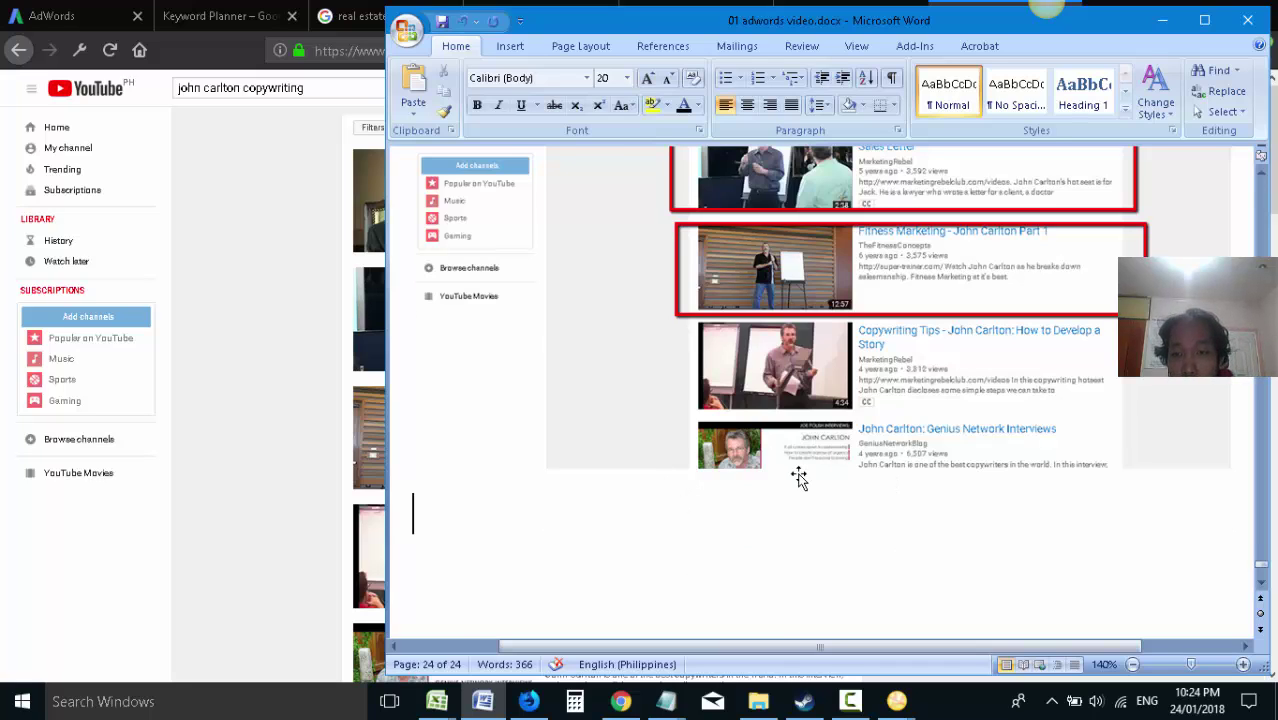
scroll(800, 480, "up", 15)
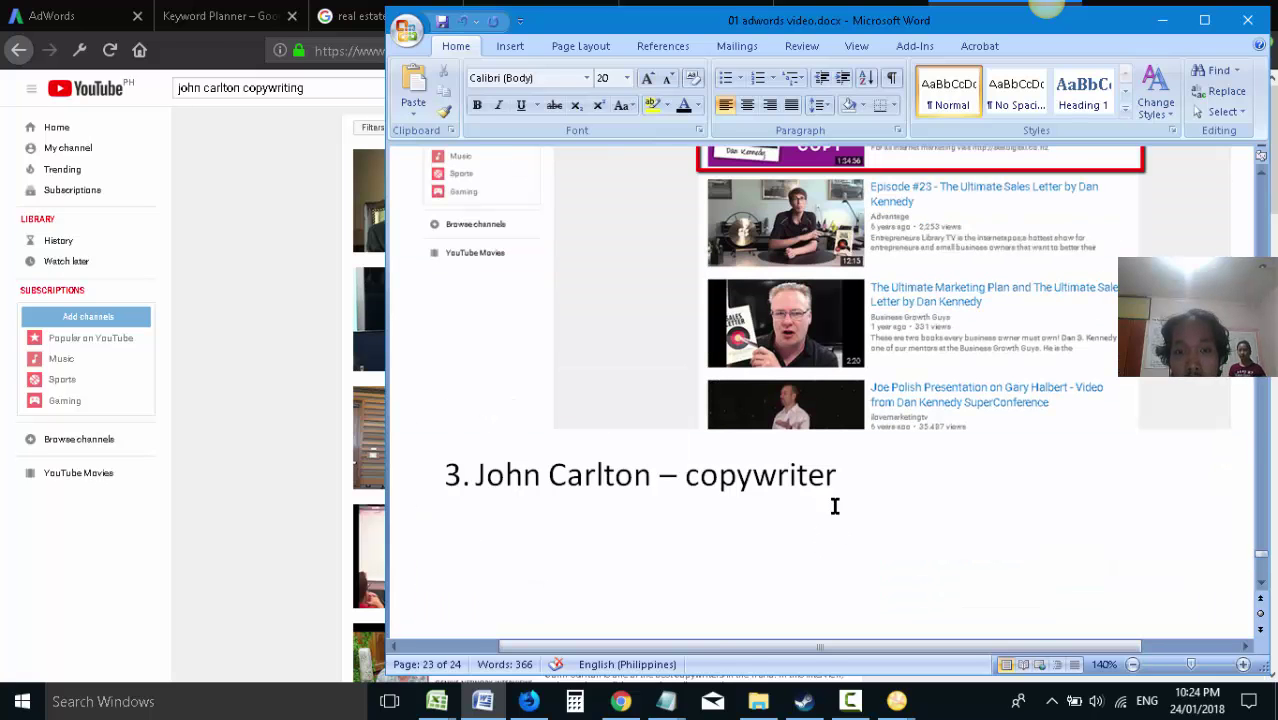
left_click(50, 15)
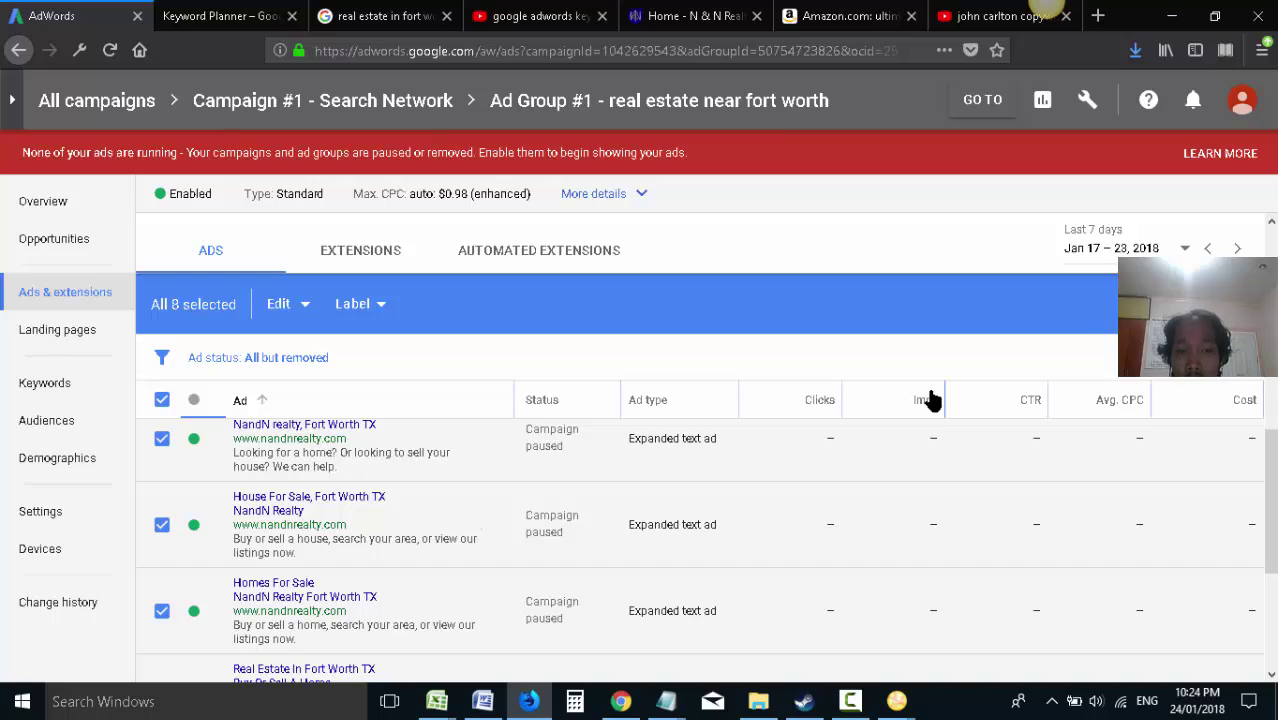
left_click(1046, 16)
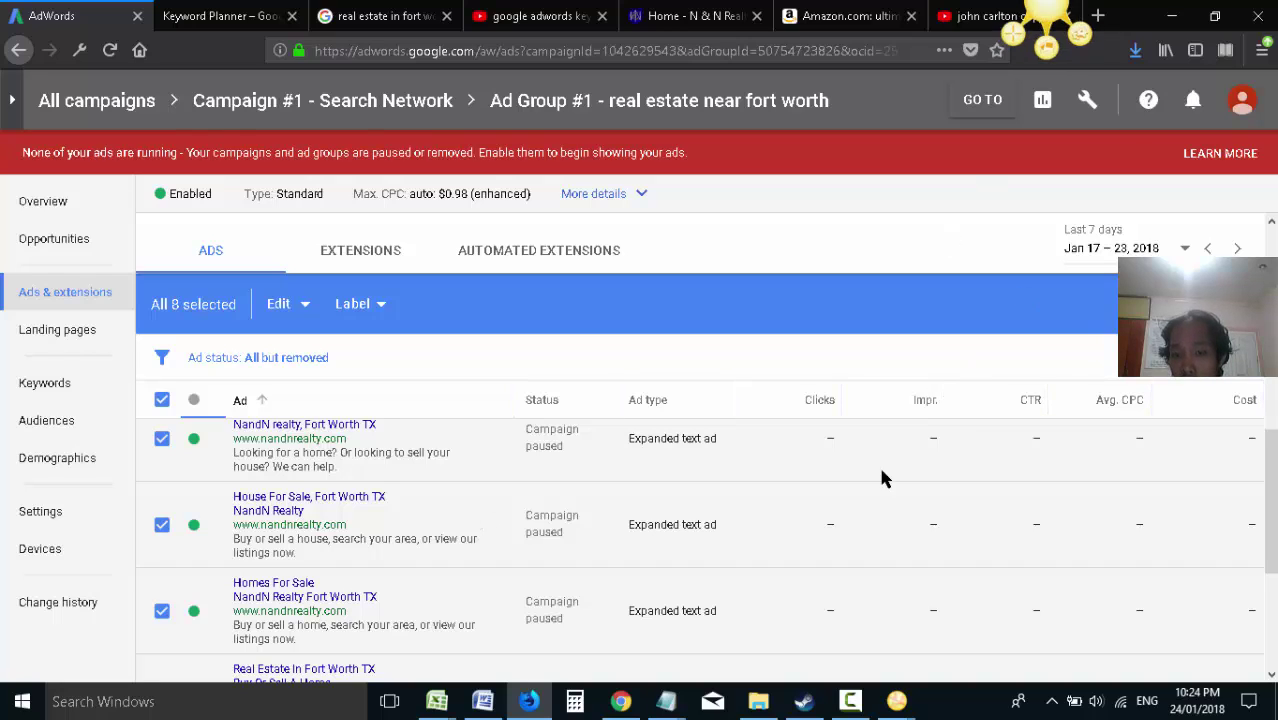
left_click(850, 701)
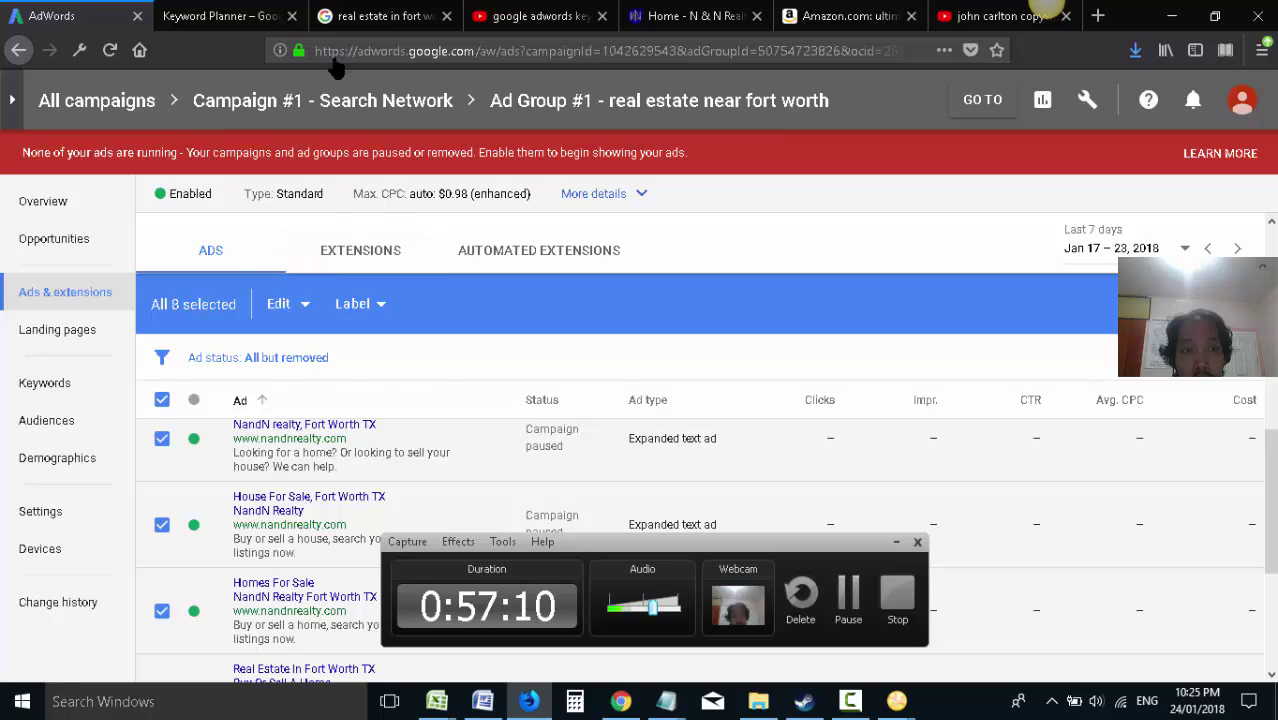
- Switch to the Google results for "real estate in fort worth tx" and examine the first ad's description and the extra lines beneath it
left_click(370, 16)
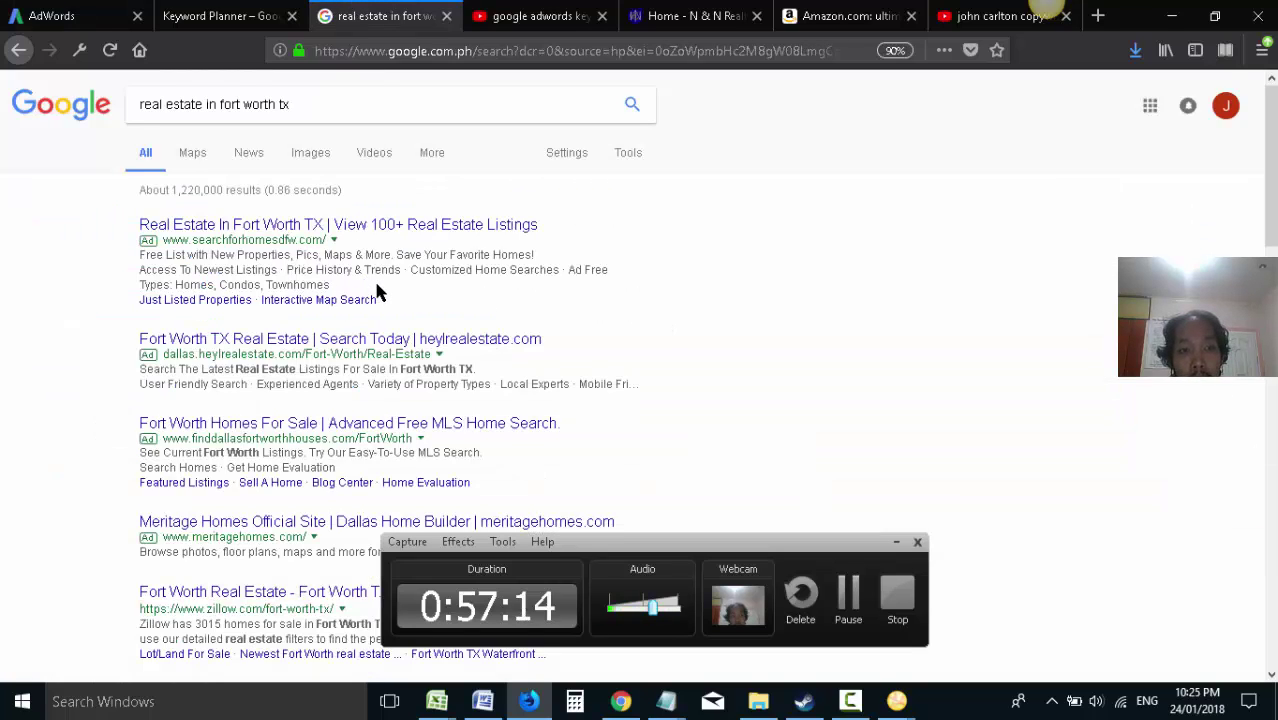
left_click_drag(376, 285, 140, 270)
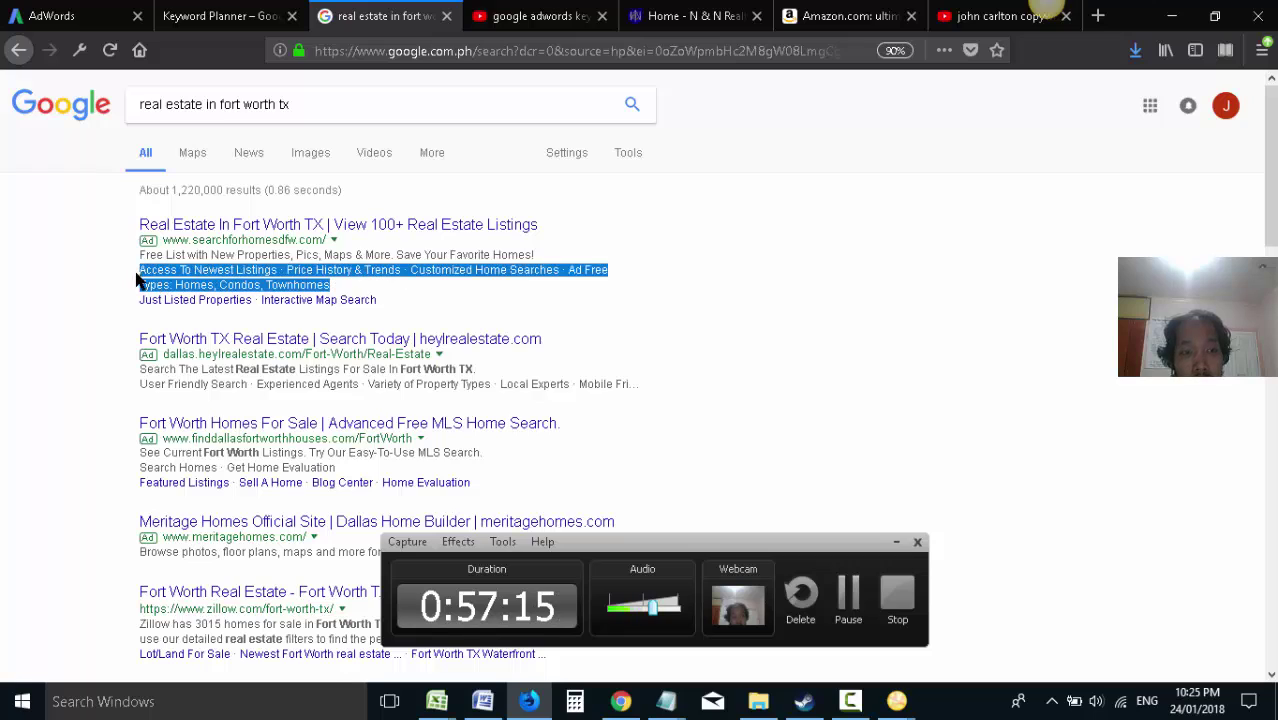
left_click(497, 268)
left_click_drag(538, 256, 126, 258)
left_click(504, 256)
left_click_drag(538, 258, 140, 256)
left_click(346, 292)
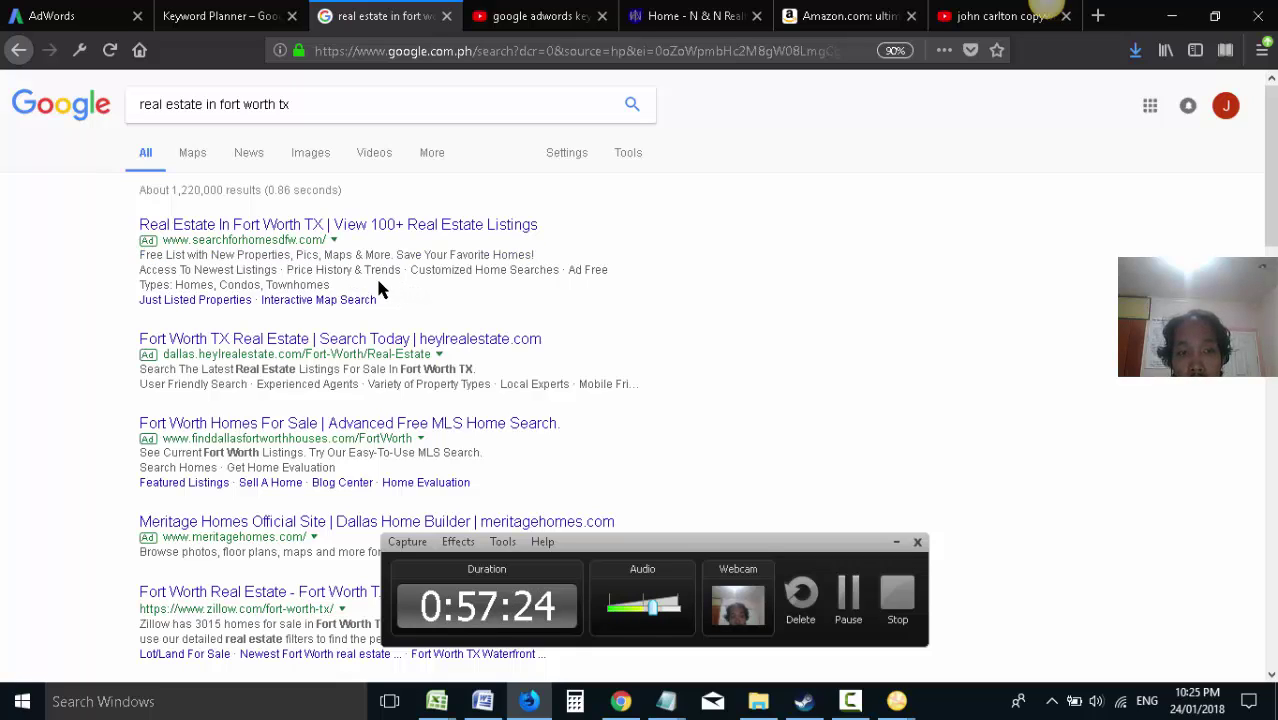
- Highlight the first ad's two extension lines and take a Snagit capture of the Google results from the logo down to the third ad
left_click_drag(330, 288, 140, 283)
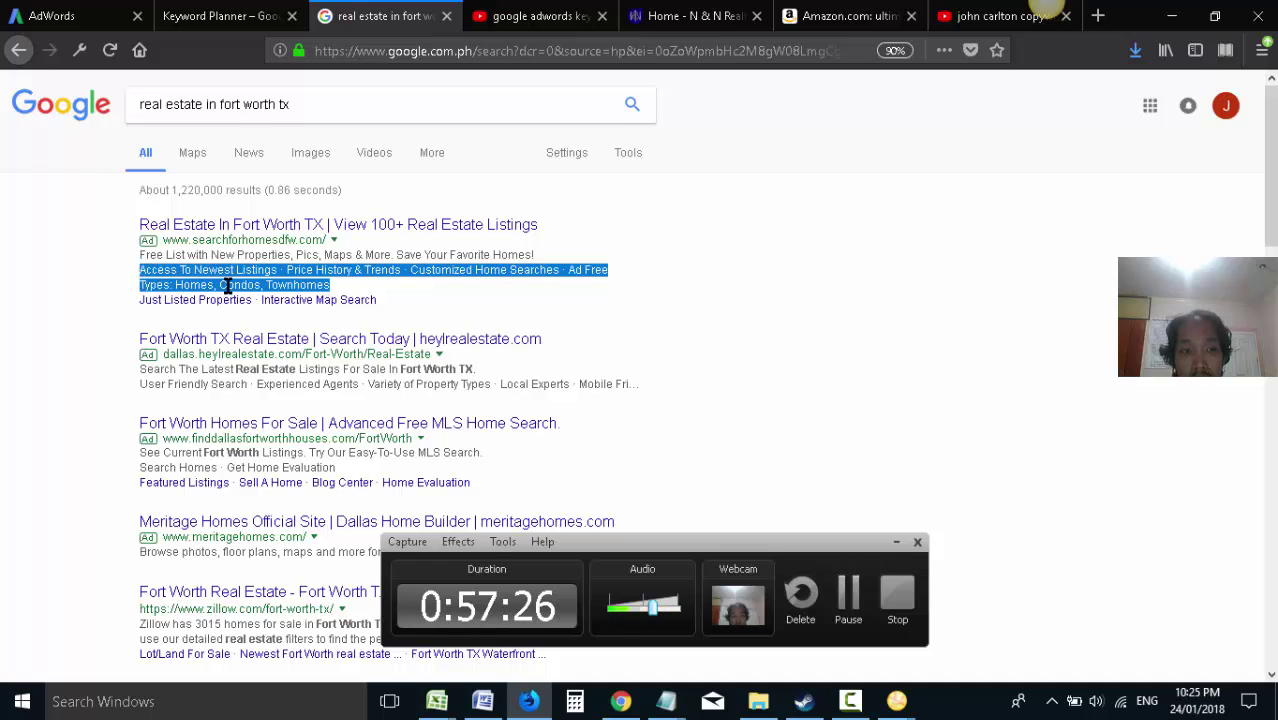
mouse_move(1040, 11)
left_click(1004, 46)
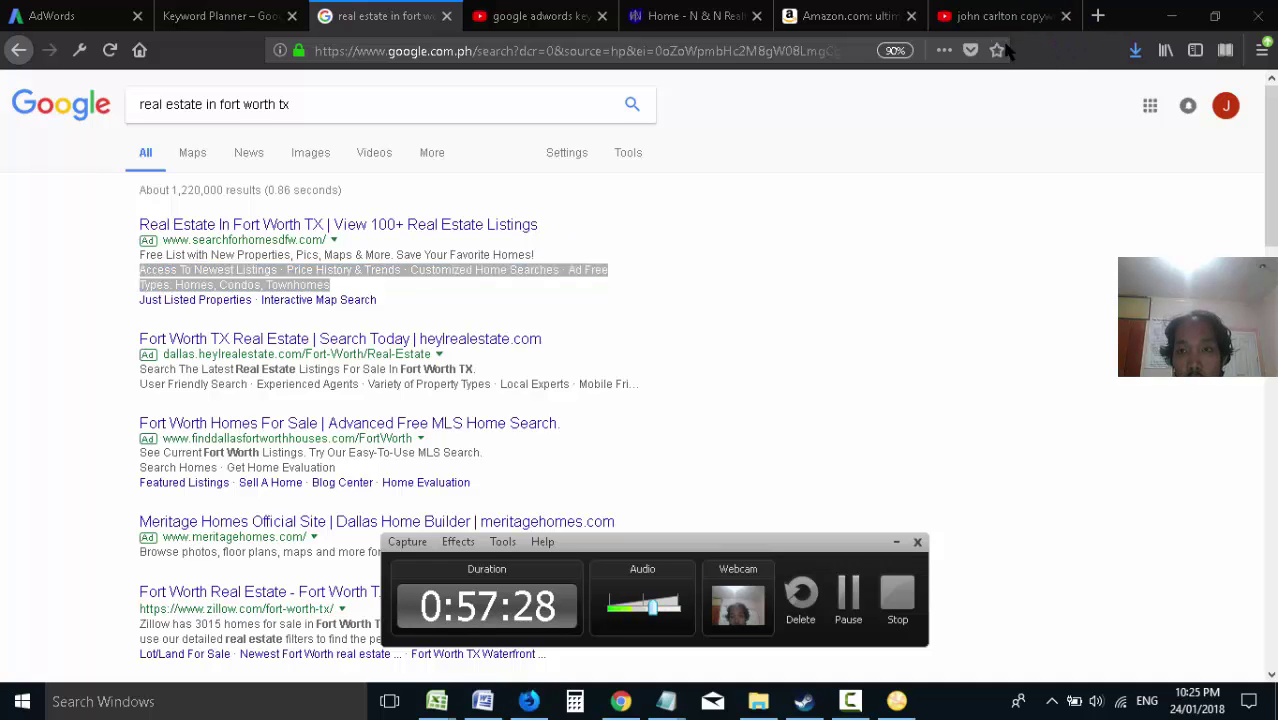
left_click_drag(8, 80, 1070, 475)
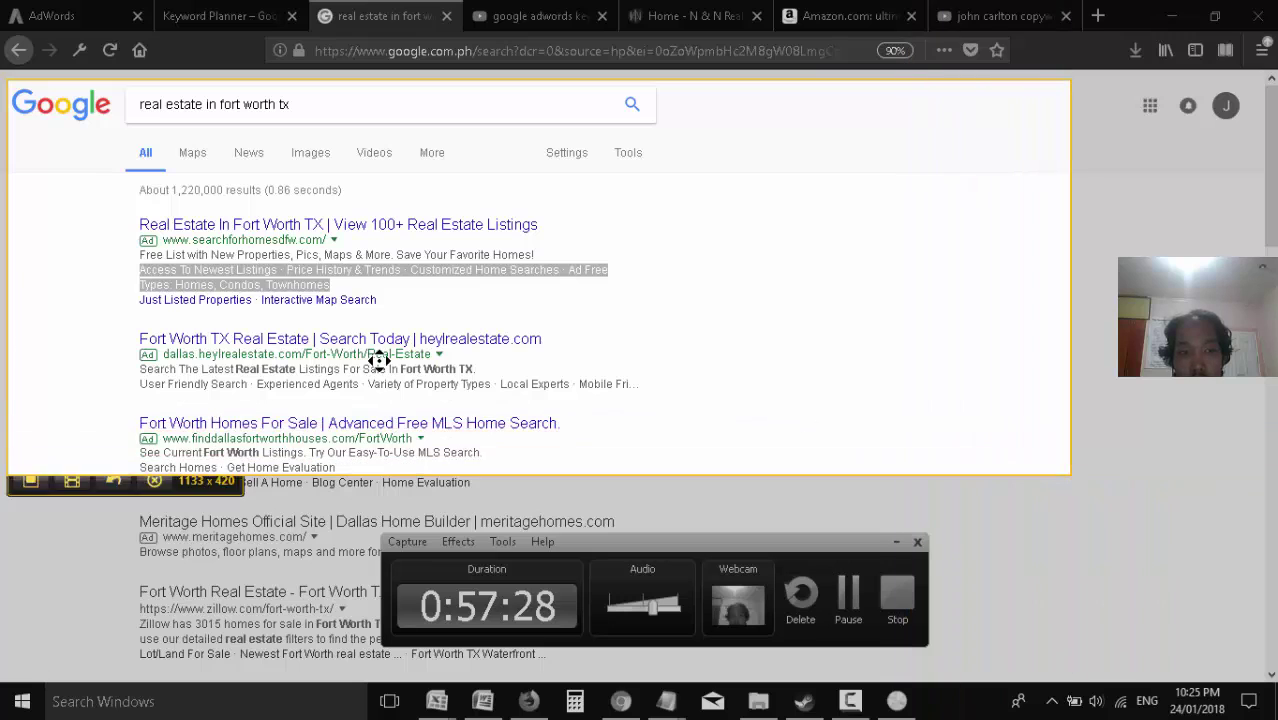
left_click(31, 508)
- Point a red arrow at the highlighted lines, add the text box "This is an example of an Ad Extension", and copy the annotated capture
left_click_drag(920, 380, 610, 318)
key("t")
left_click_drag(797, 318, 1000, 424)
type("\"W")
key("BackSpace")
key("BackSpace")
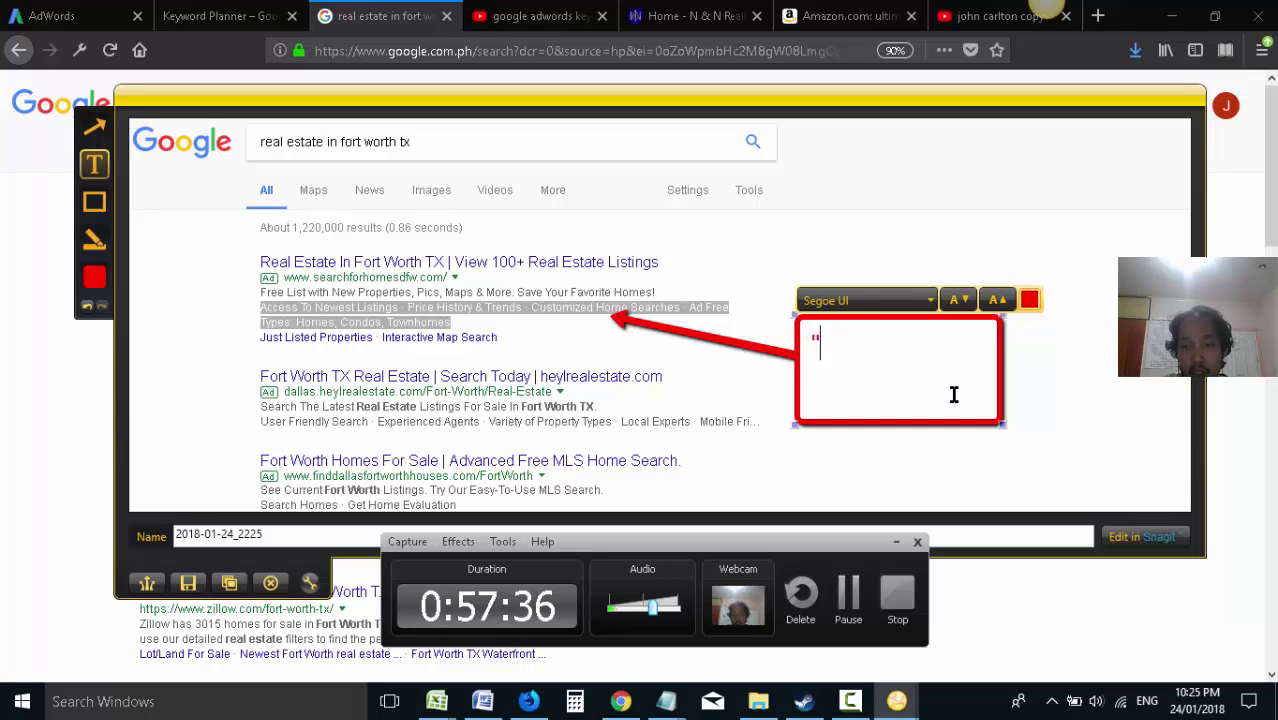
type("This is an ")
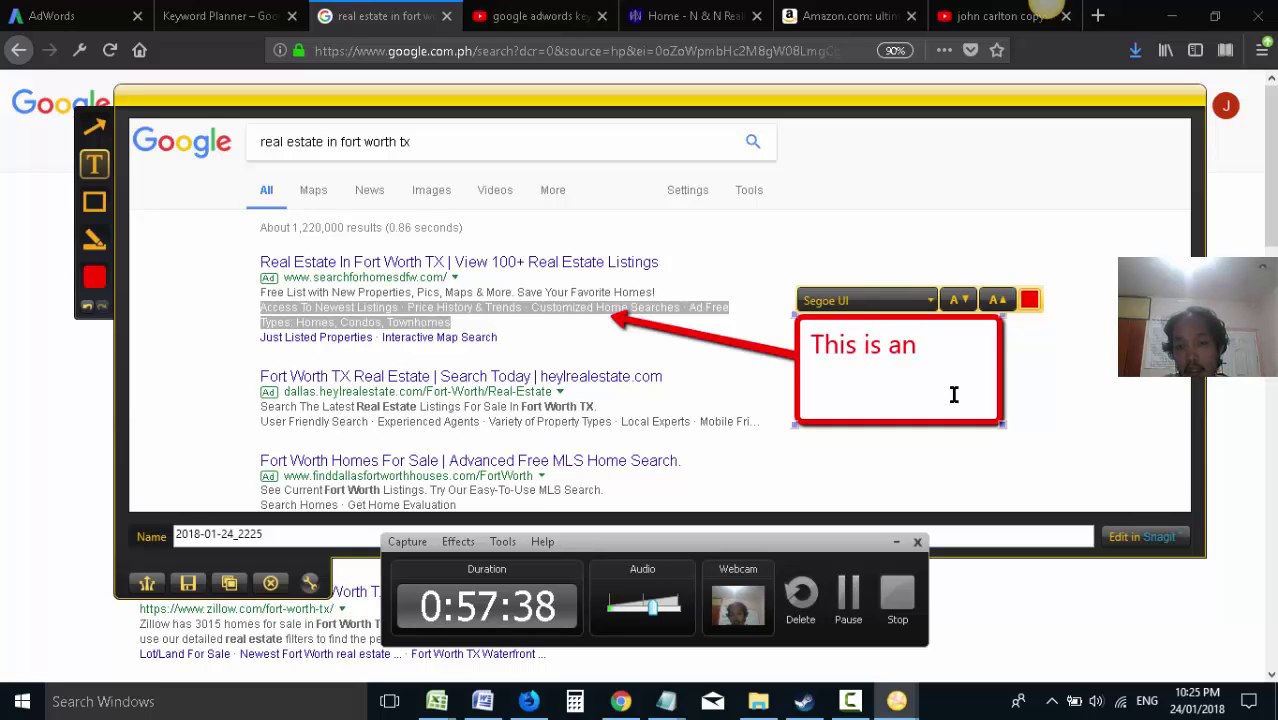
type("example of an Ad ")
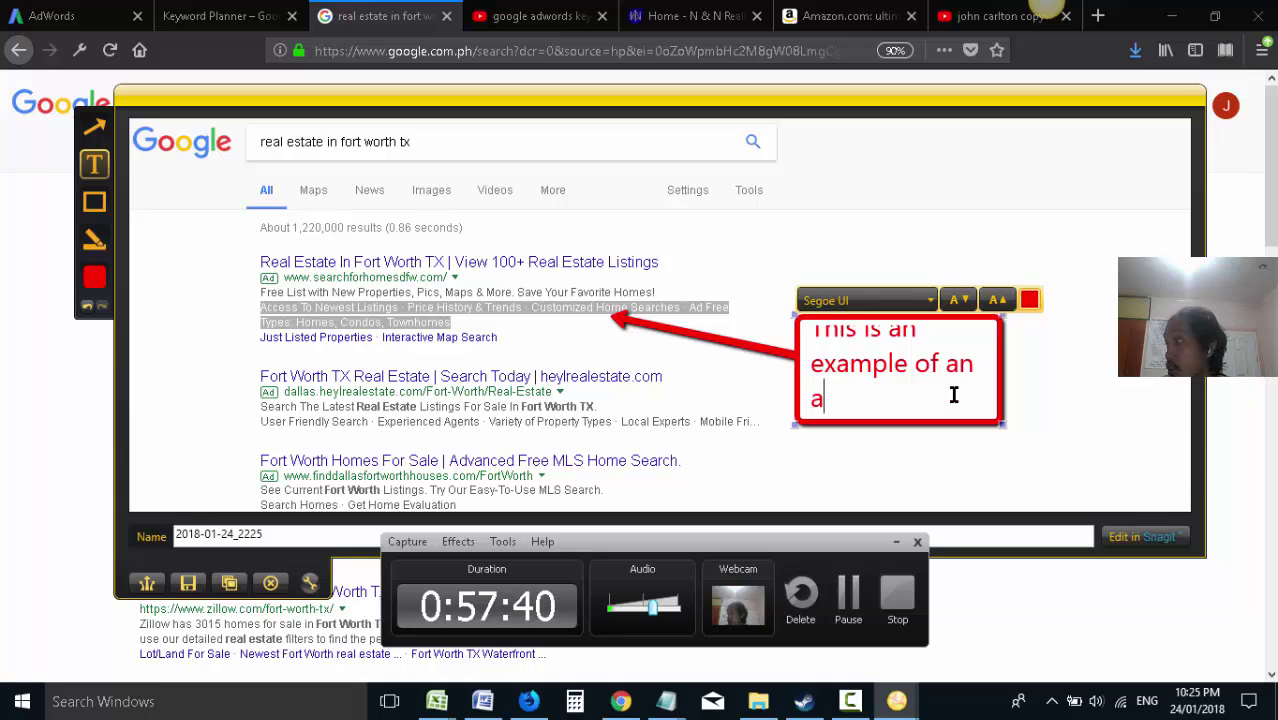
type("Extension")
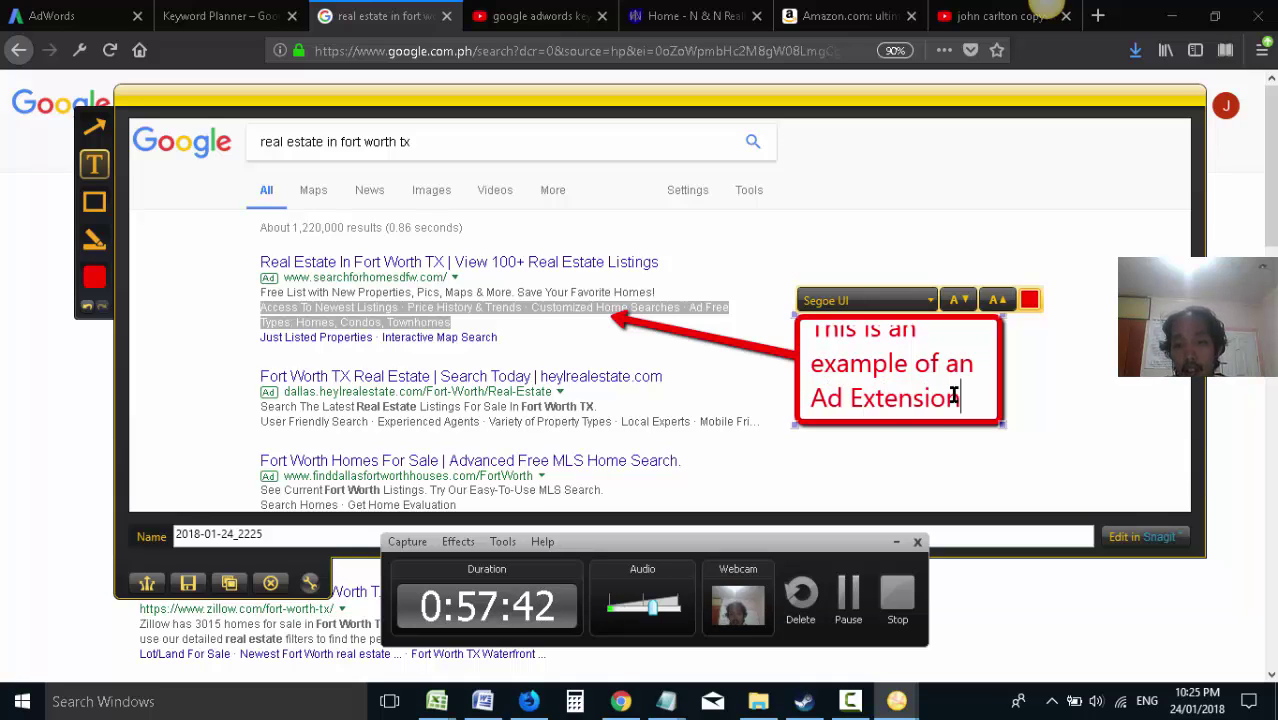
left_click_drag(1003, 424, 1049, 461)
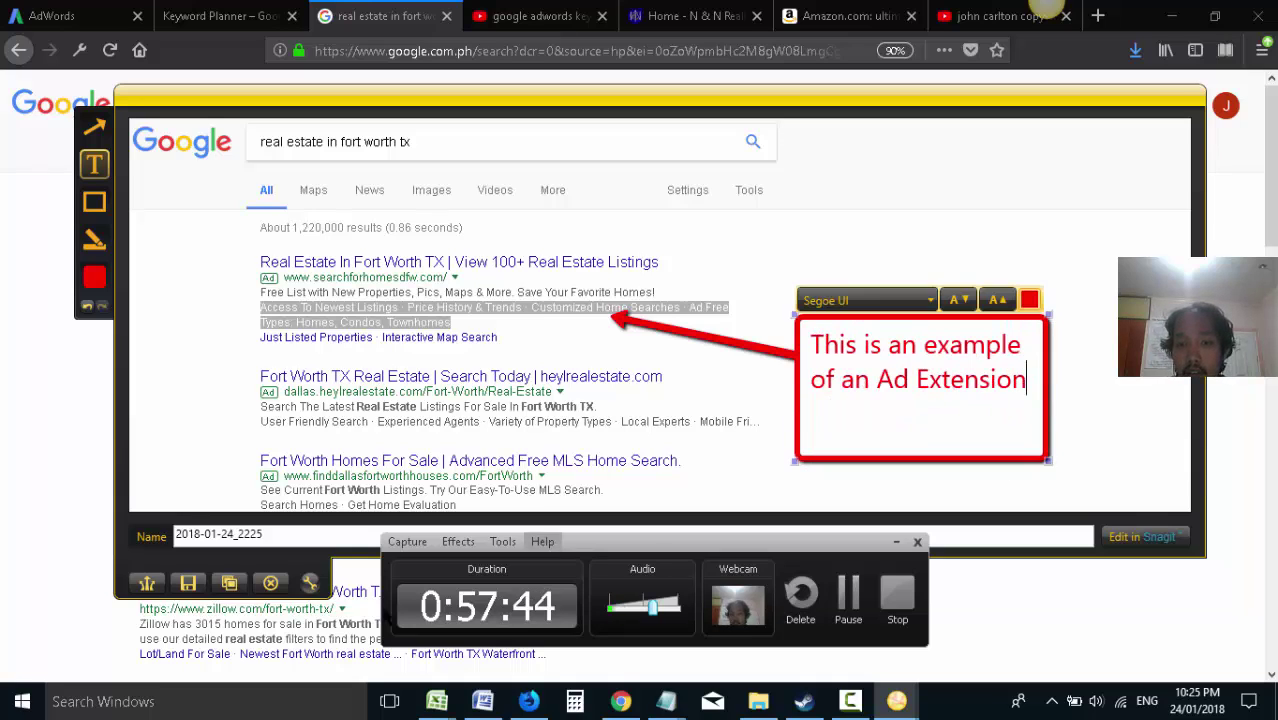
left_click(229, 583)
- In Word, paste the annotated Google results capture below the John Carlton capture at the end of the document
left_click(482, 701)
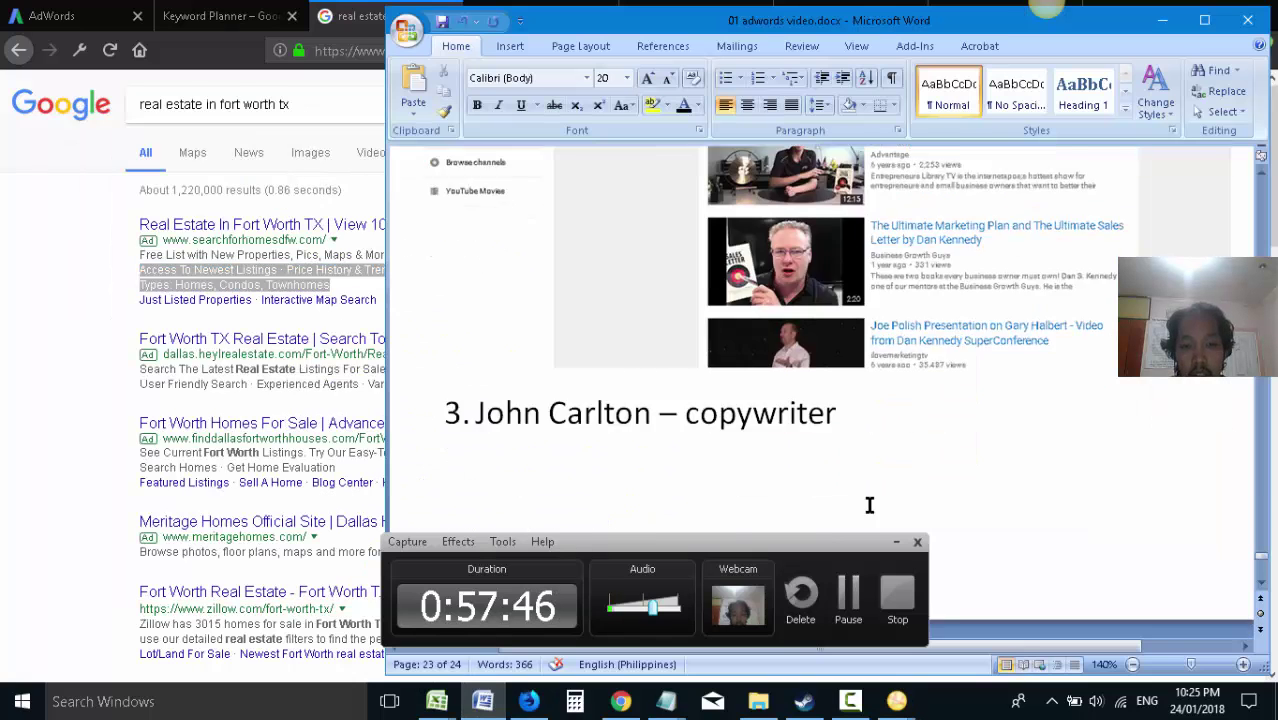
scroll(936, 442, "down", 10)
left_click(901, 419)
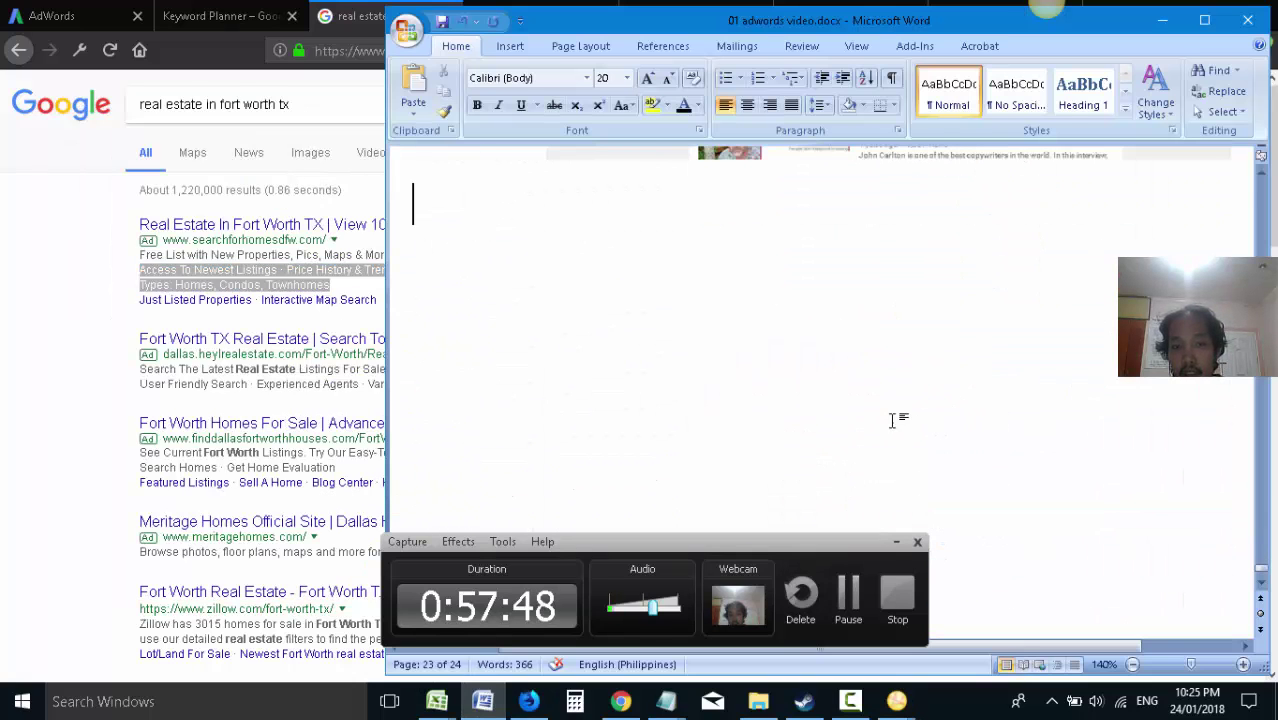
key("ctrl+v")
scroll(864, 424, "up", 3)
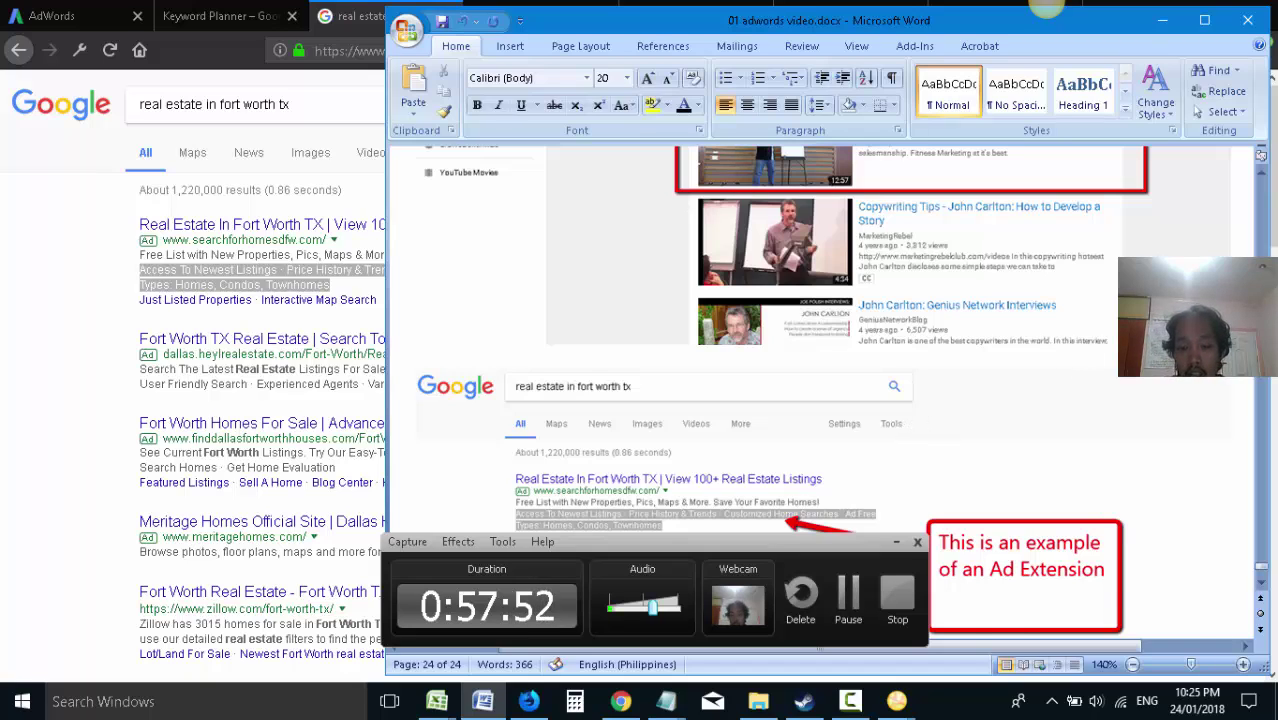
- Above the Google capture, add the line "We'll work on Ad Extensions next" with "Ad Extensions" in bold, and save the document
key("Return")
type("We'll work on Ad E")
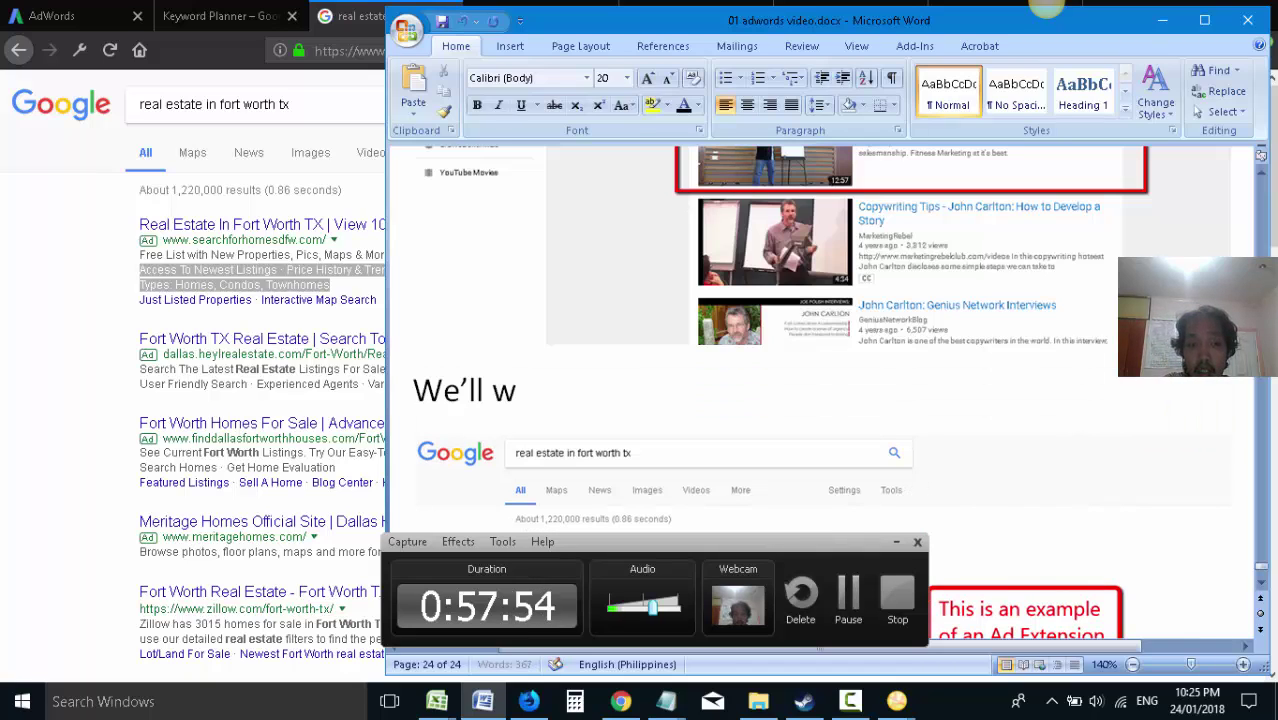
type("xtensions next")
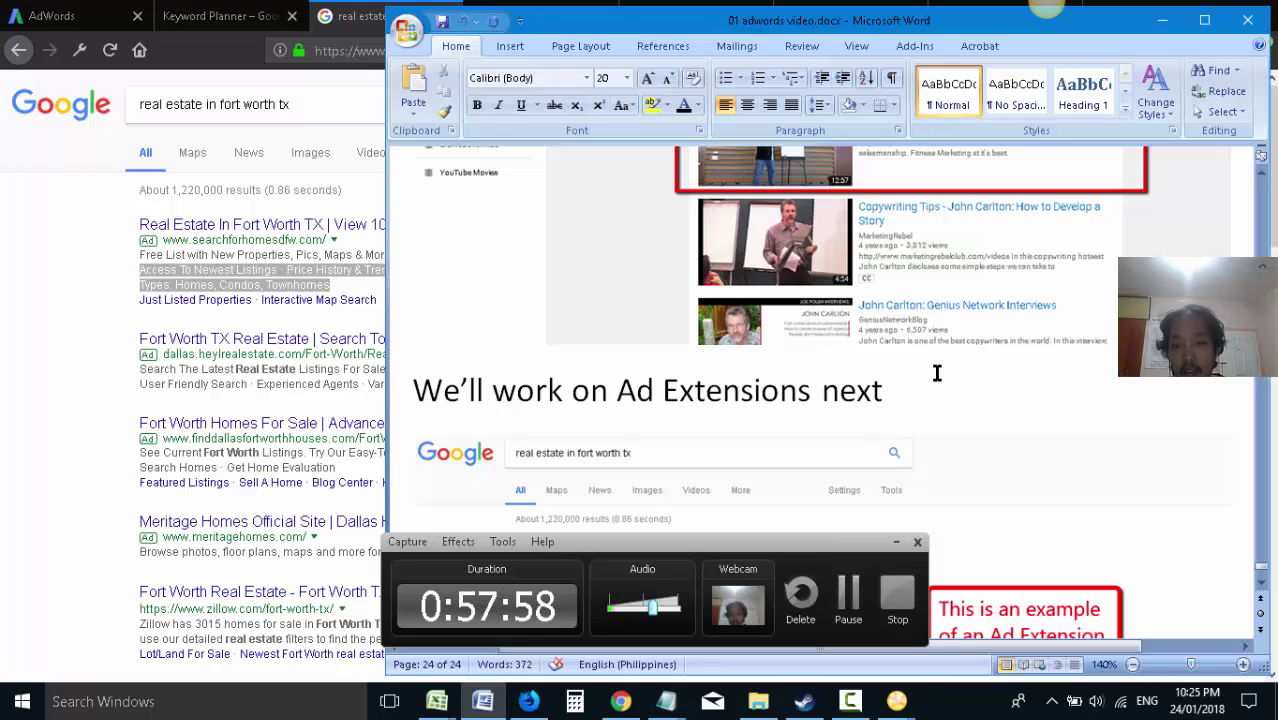
left_click_drag(821, 391, 673, 394)
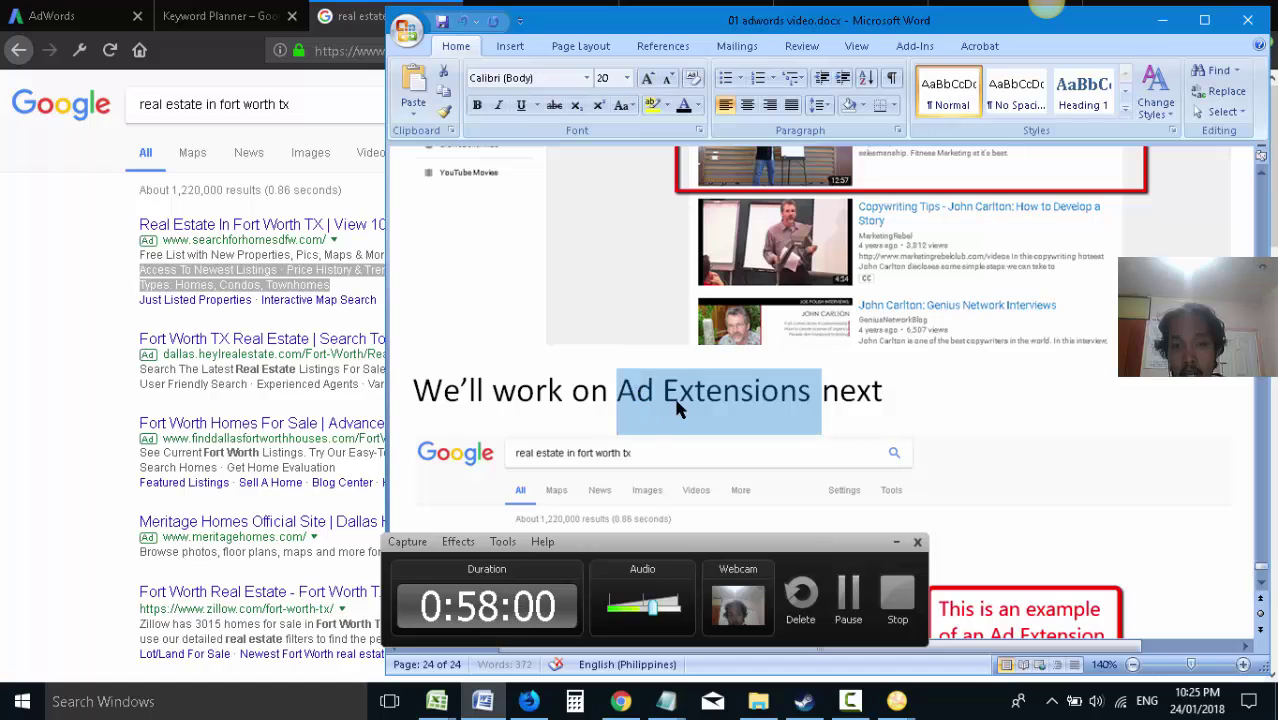
key("ctrl+b")
left_click(676, 391)
key("ctrl+s")
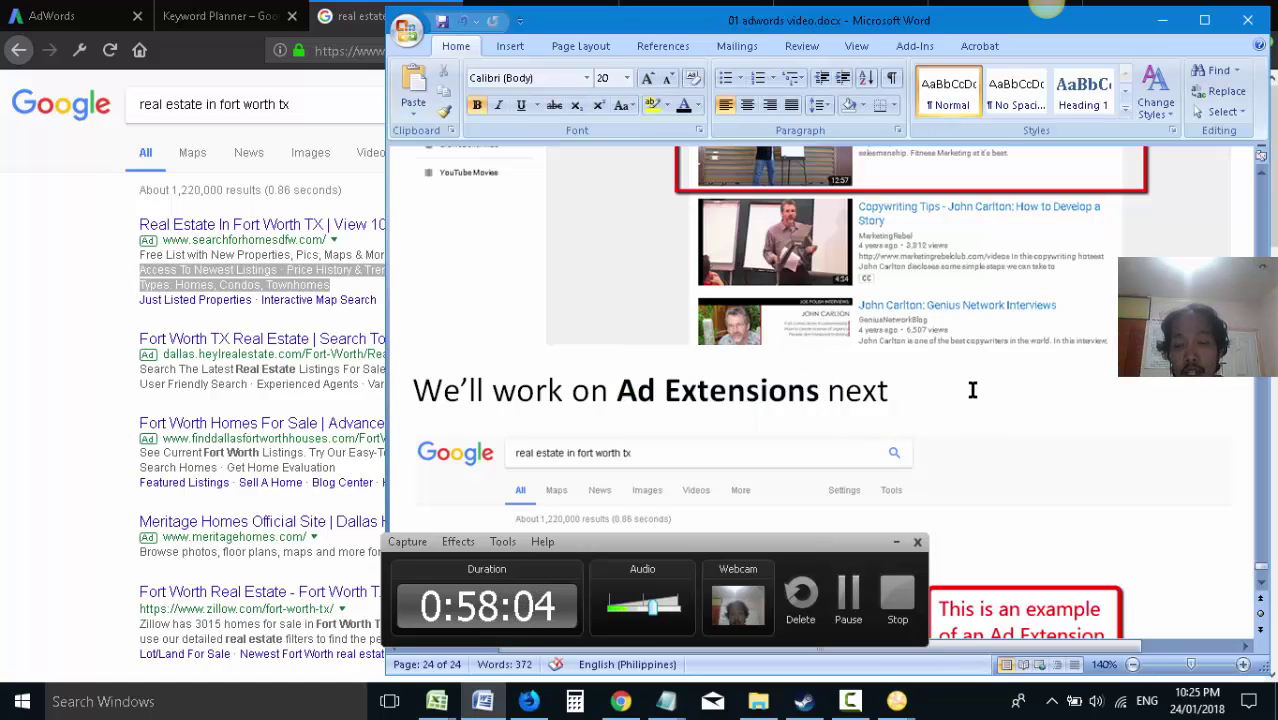
- Review the document from its first page, checking the annotated captures on pausing the campaign and changing the daily budget
scroll(1013, 379, "down", 3)
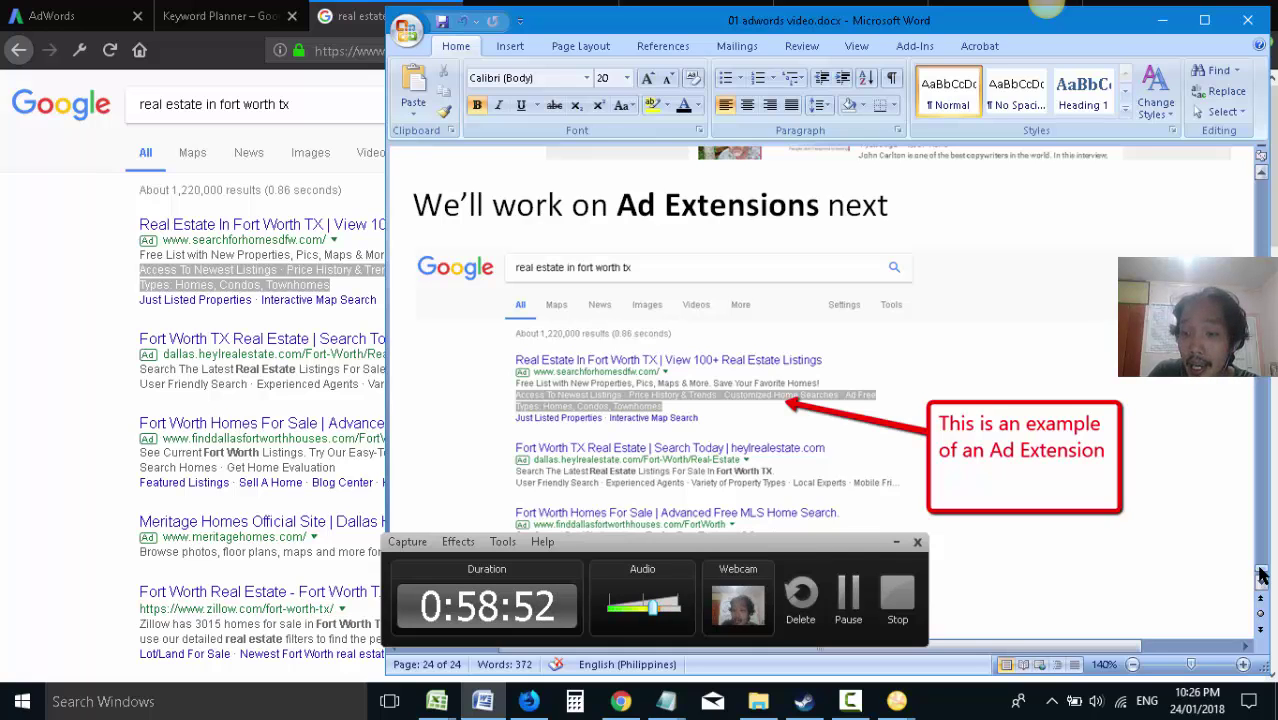
left_click_drag(1261, 575, 1258, 175)
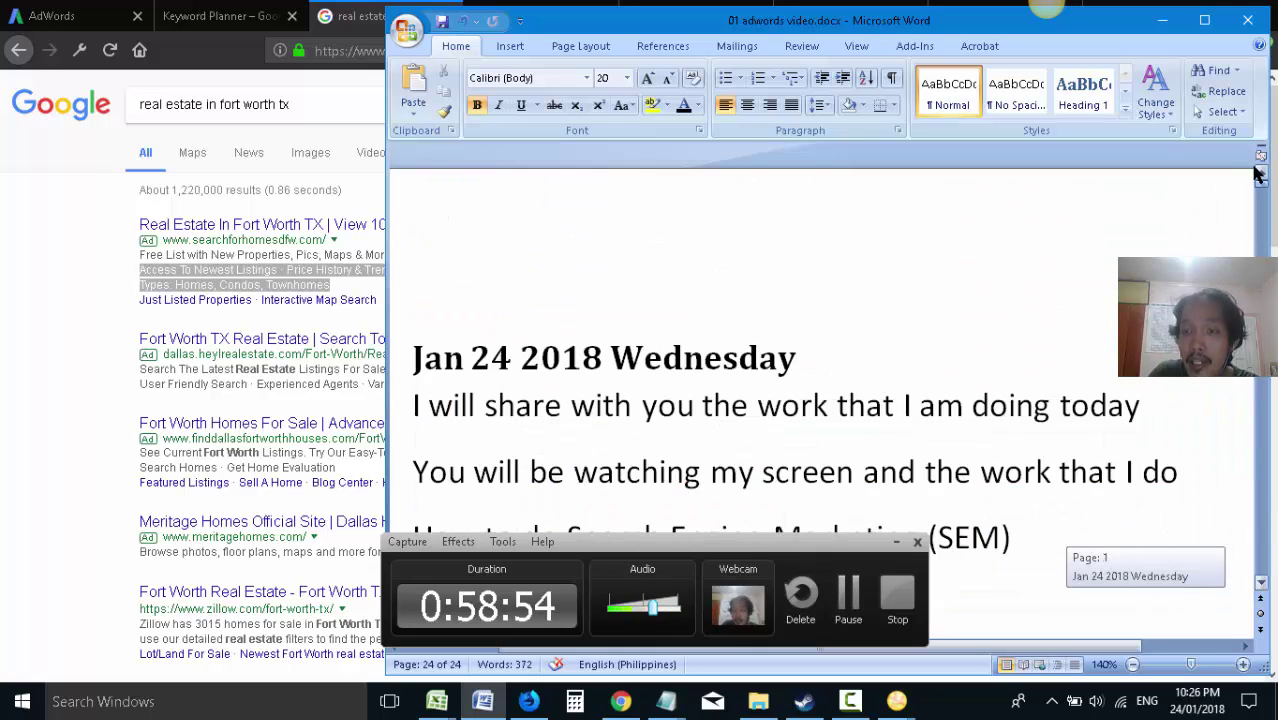
scroll(1036, 334, "down", 5)
left_click(1026, 352)
scroll(1022, 360, "down", 2)
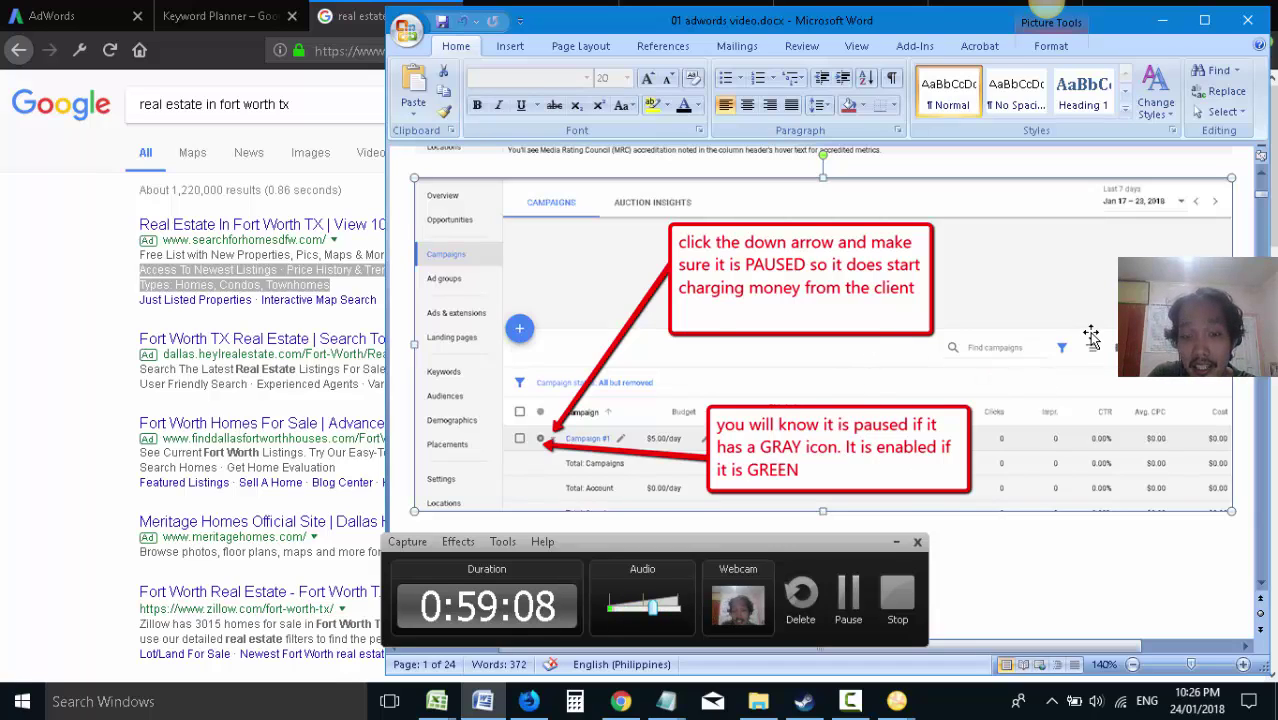
scroll(1103, 330, "down", 3)
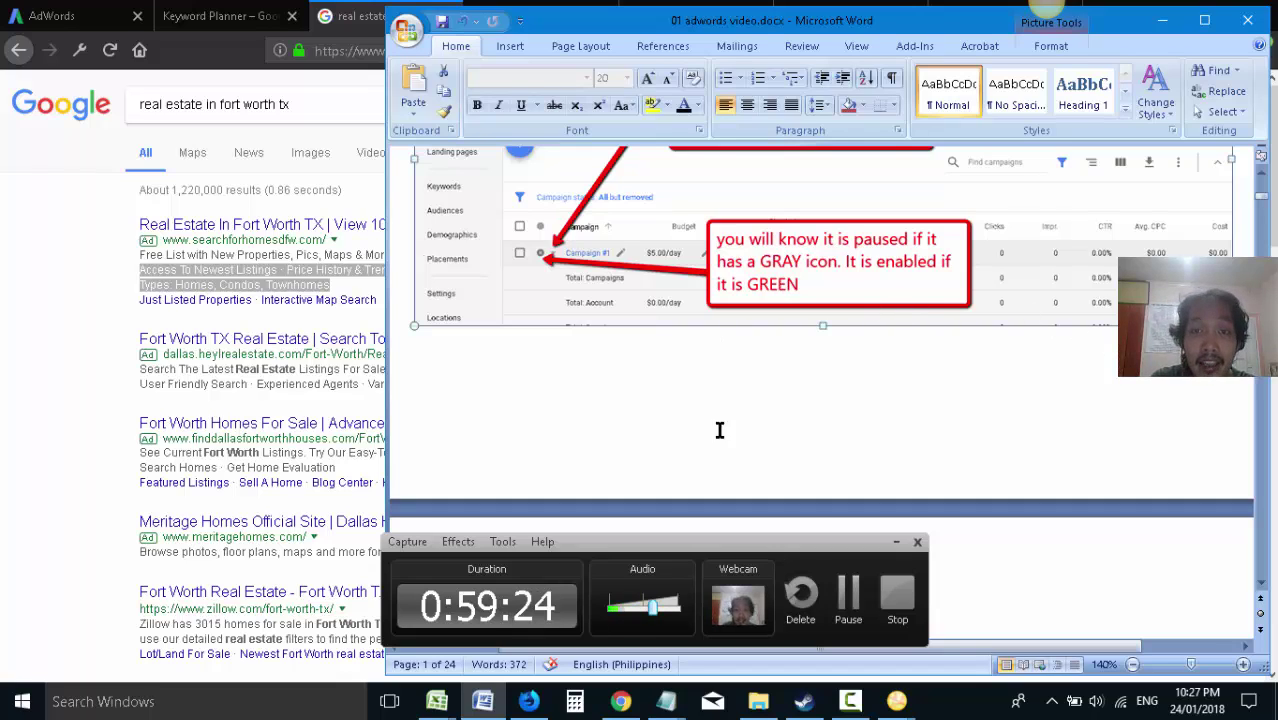
scroll(887, 288, "down", 7)
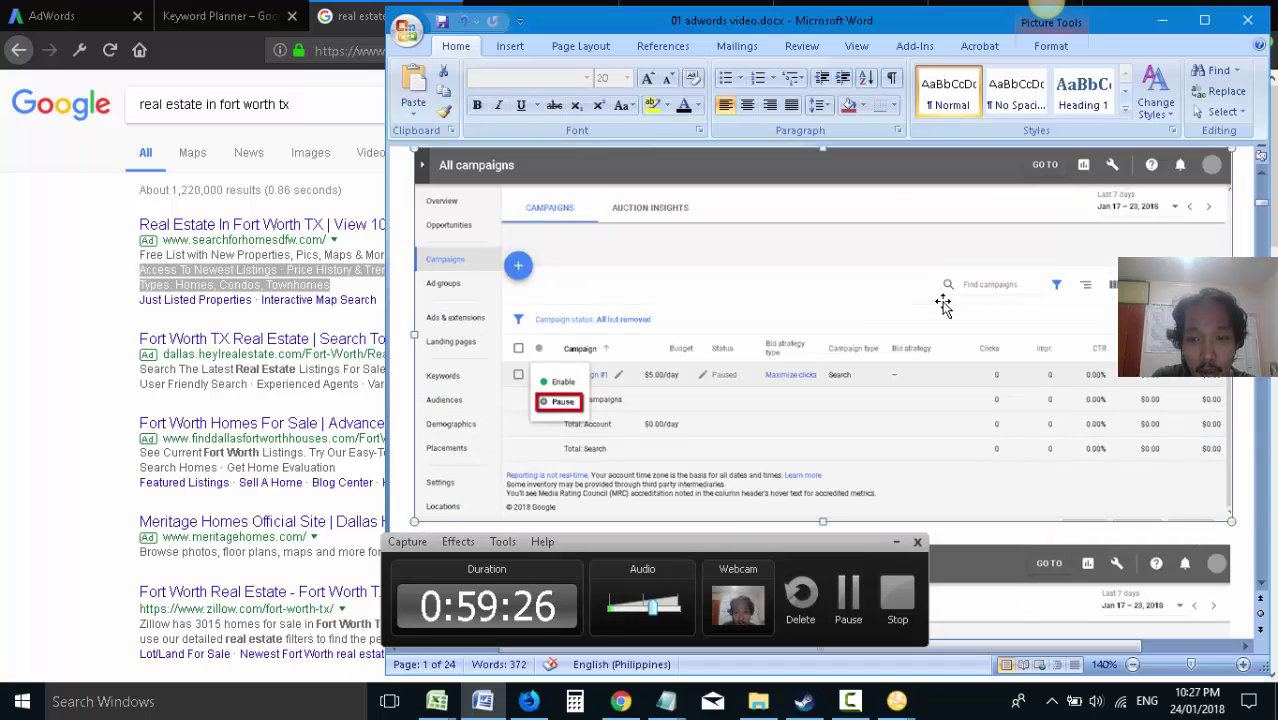
scroll(943, 310, "down", 3)
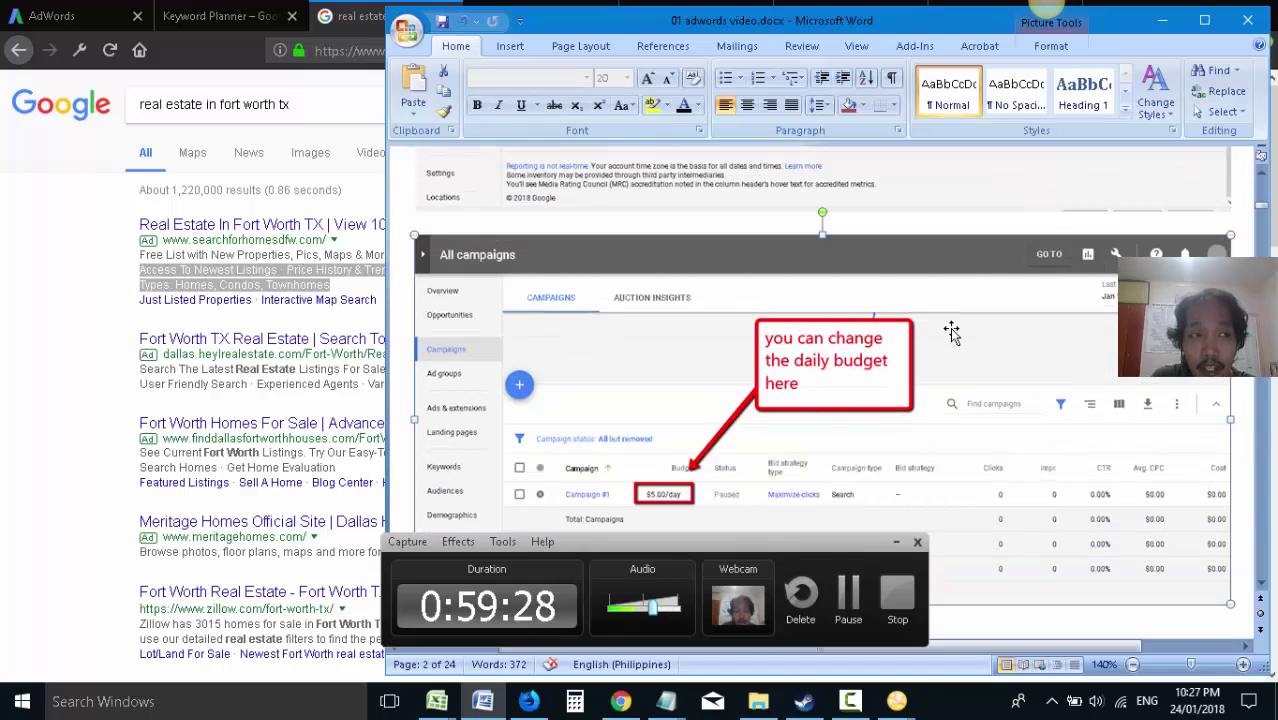